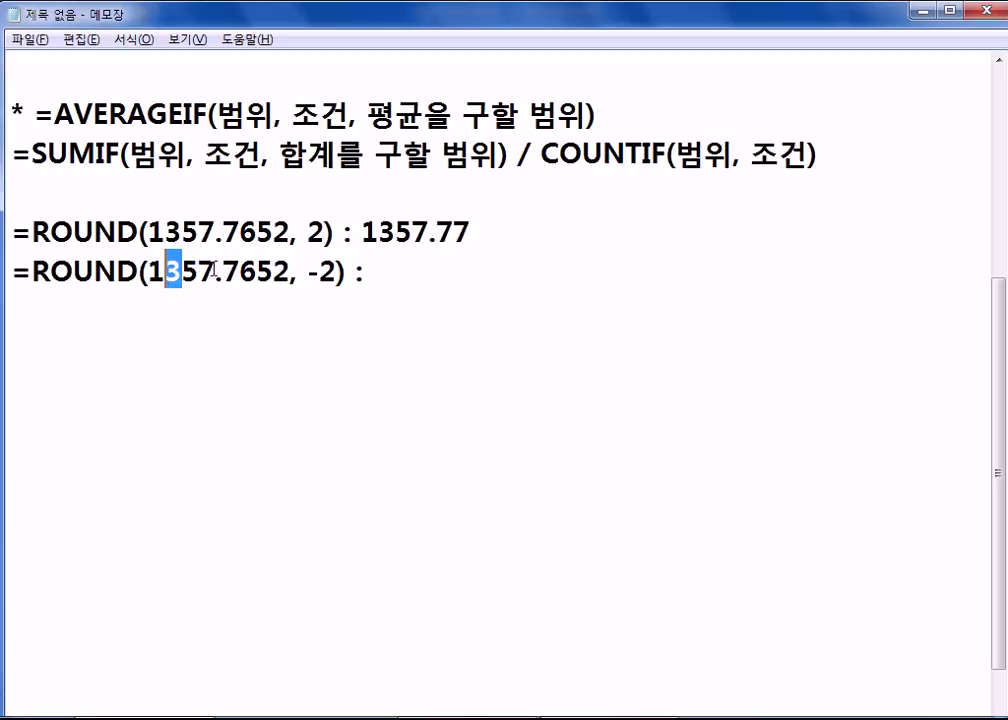
# - Complete the =ROUND(1357.7652, -2) line with the explanation "십의 자리에서 반올림해서 백의 자리까지 구하시오. 1400"
pyautogui.moveTo(225, 270); pyautogui.dragTo(165, 270)
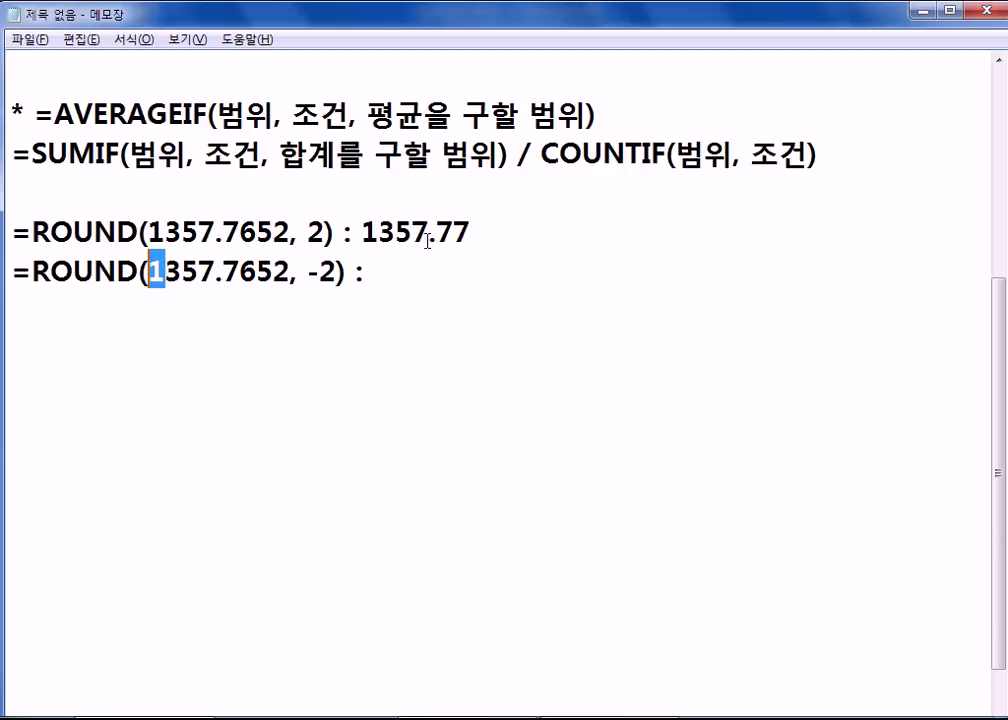
pyautogui.click(443, 286)
pyautogui.write('TLQ')
pyautogui.press('BackSpace')
pyautogui.press('BackSpace')
pyautogui.press('BackSpace')
pyautogui.press('Hangul')
pyautogui.write('십ㅇ의 자리에서 반ㅇ')
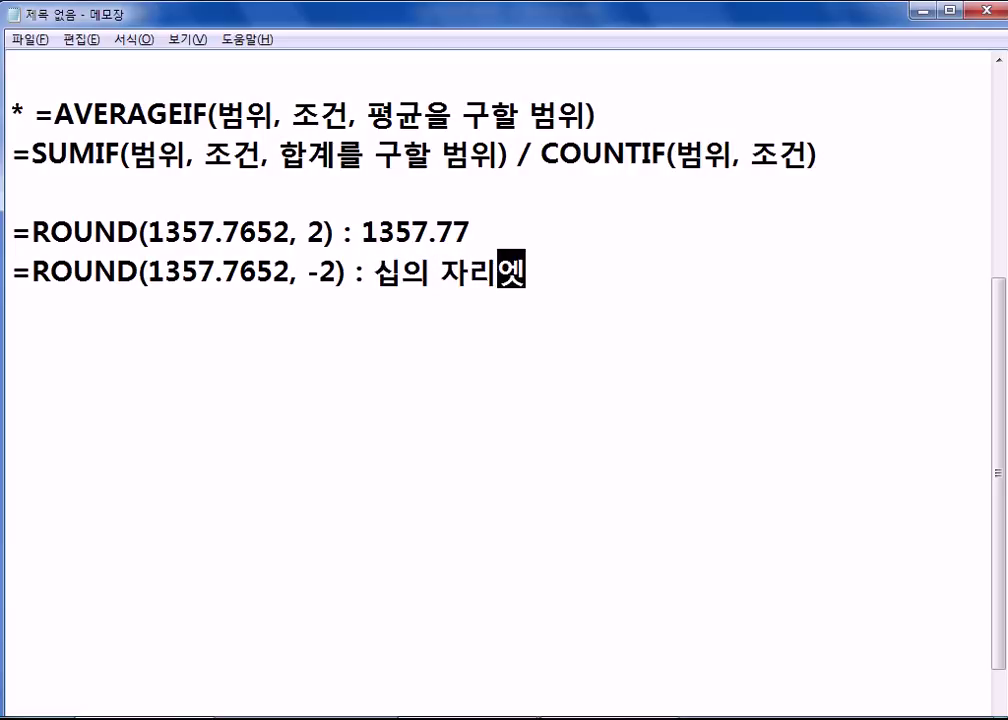
pyautogui.write('올림해서 ㅂ')
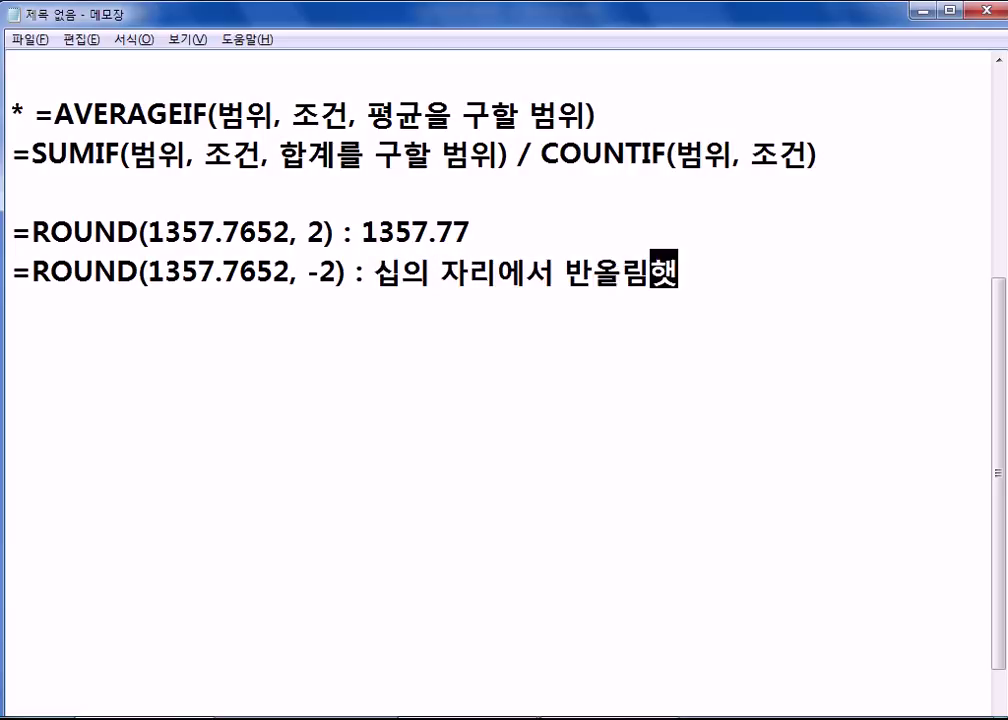
pyautogui.write('백의 자리까')
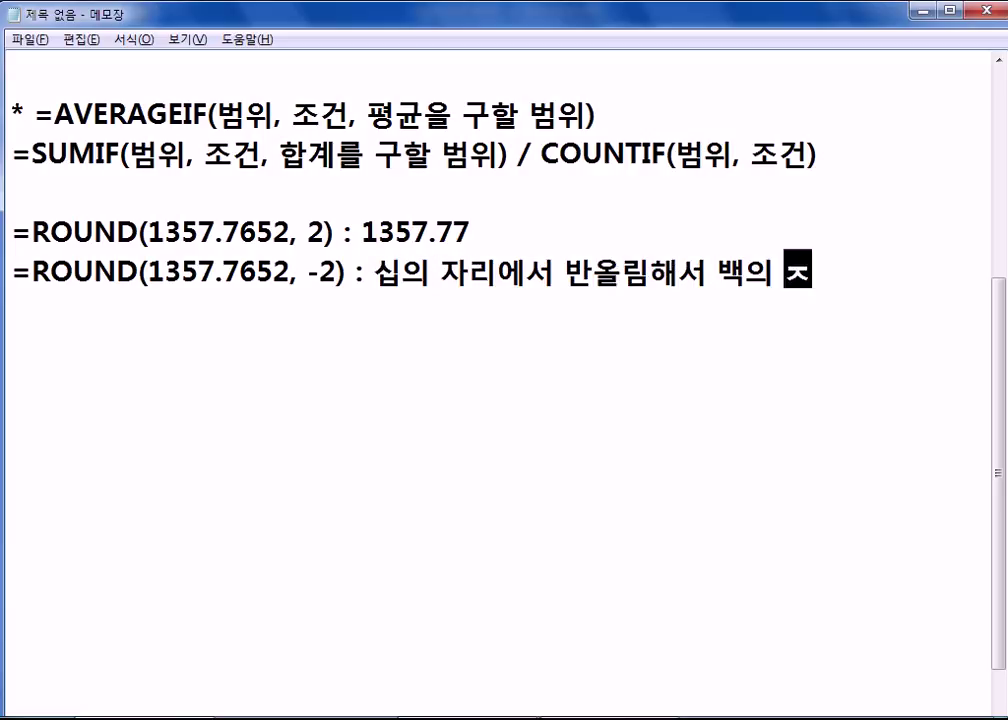
pyautogui.write('지 구하라')
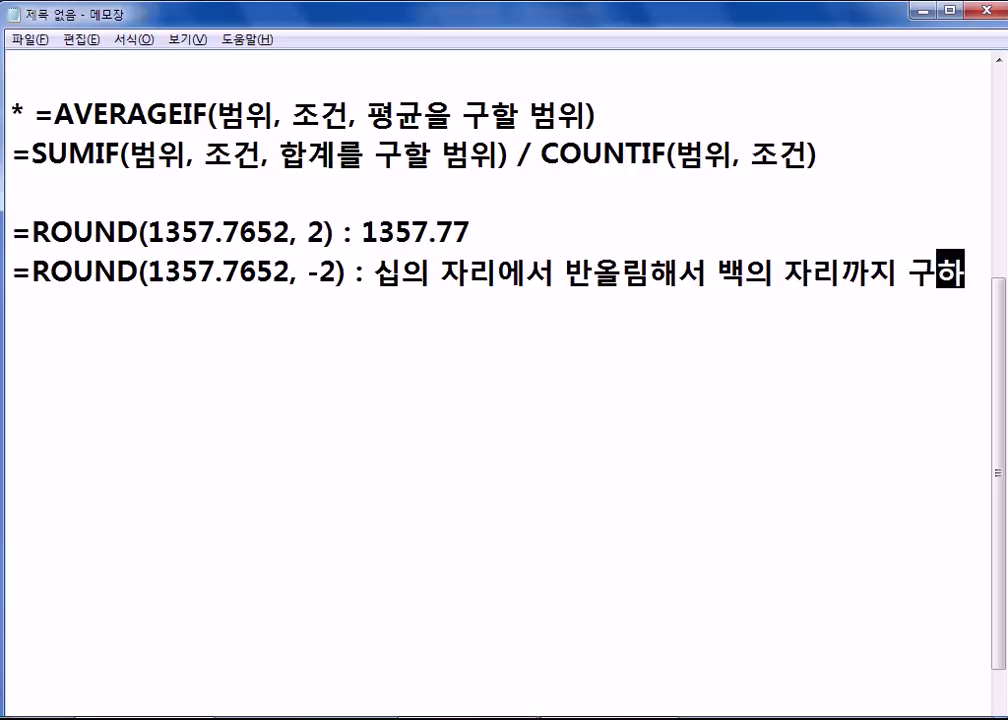
pyautogui.press('BackSpace')
pyautogui.press('BackSpace')
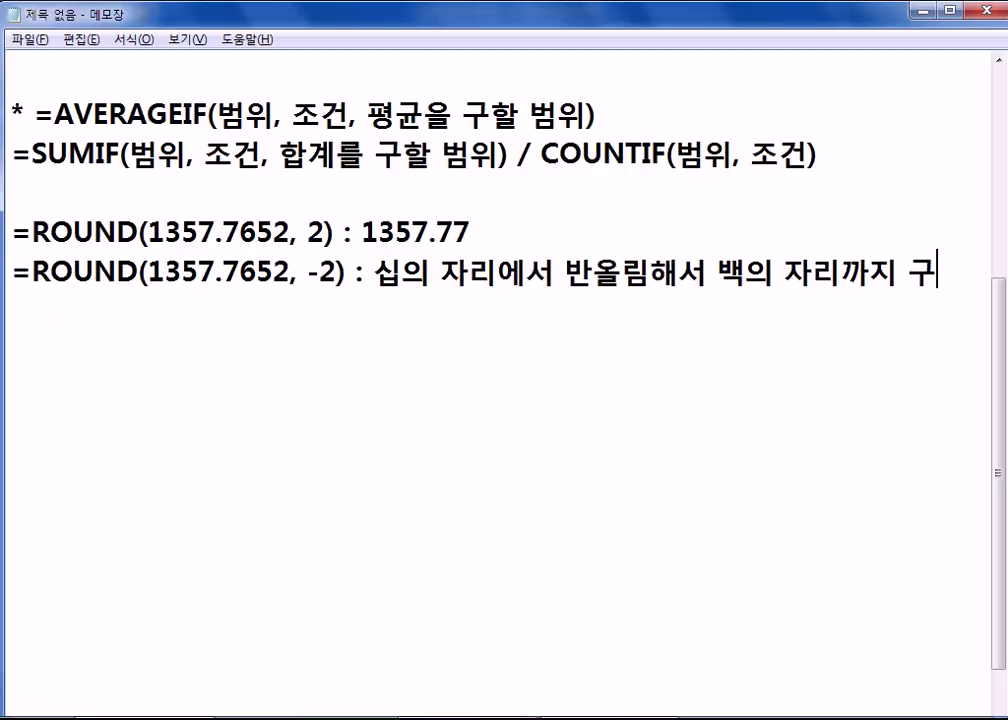
pyautogui.write('하시오.')
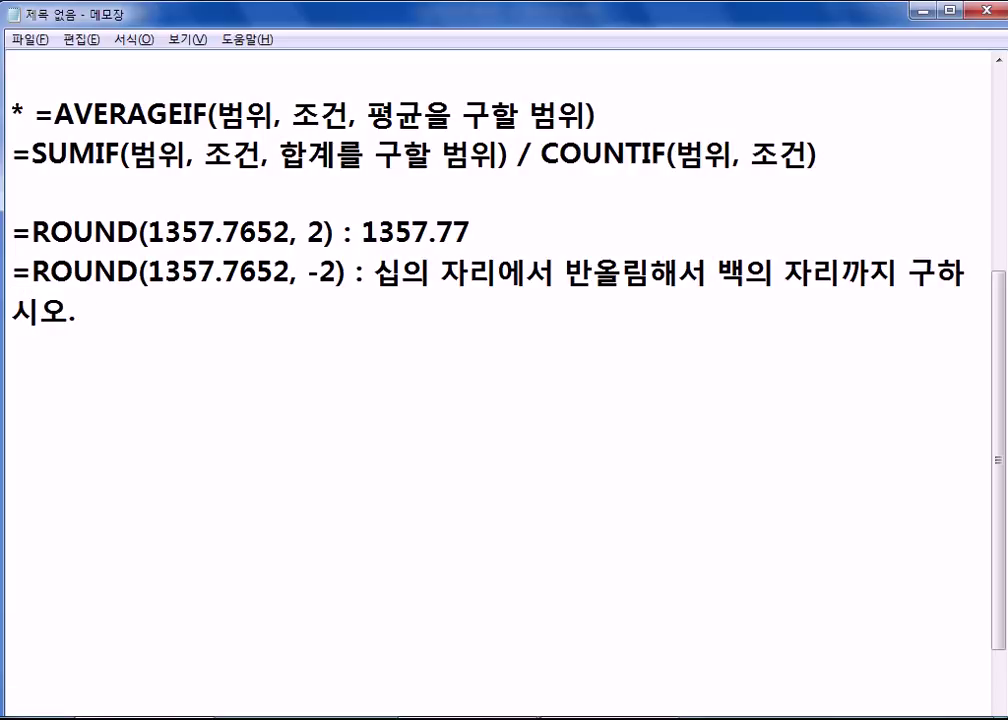
pyautogui.write(' 1400')
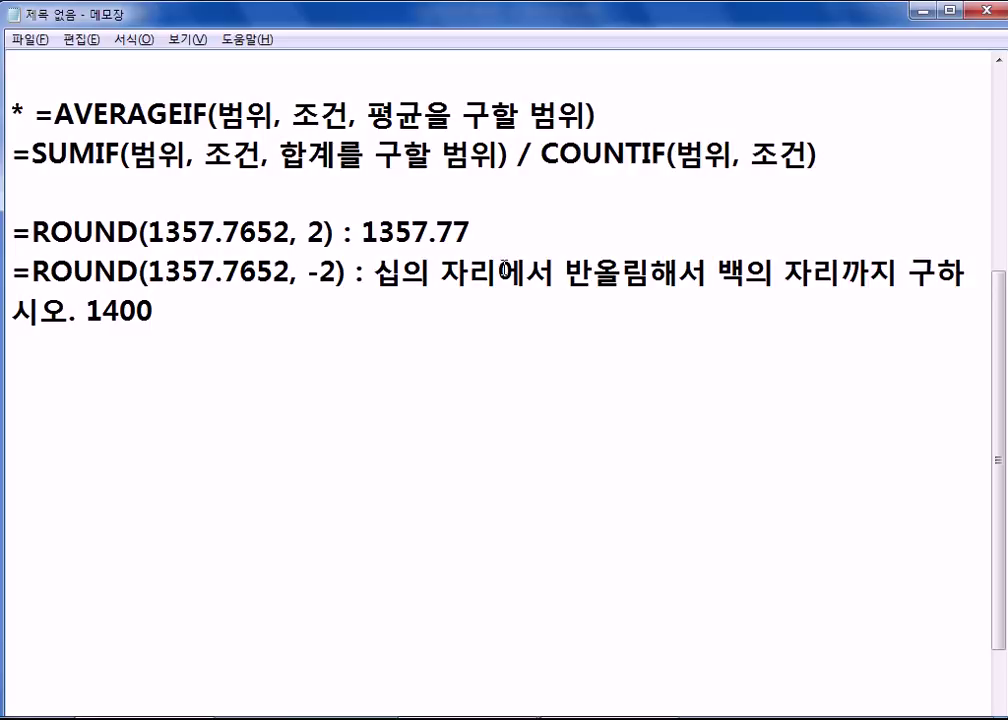
# - Add the note "* 평균을 구하여 반올림/올림/내림하시오." below the ROUND examples, after a blank line
pyautogui.moveTo(186, 271); pyautogui.dragTo(198, 271)
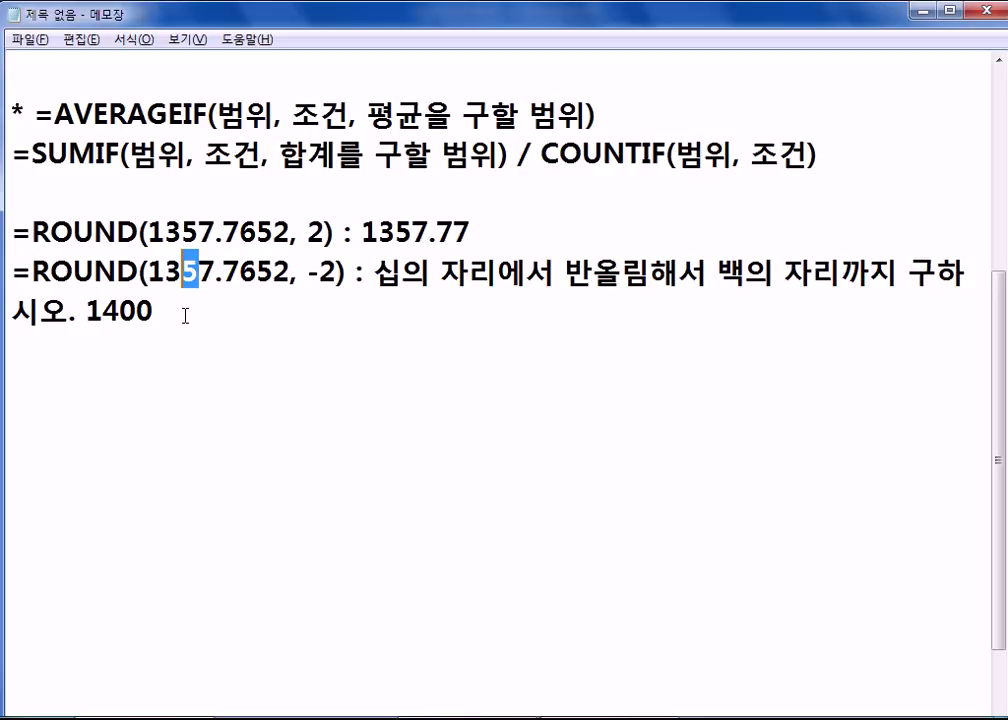
pyautogui.click(185, 316)
pyautogui.press('Return')
pyautogui.press('Return')
pyautogui.write('* ㅍㅕㅇㄱㅠ')
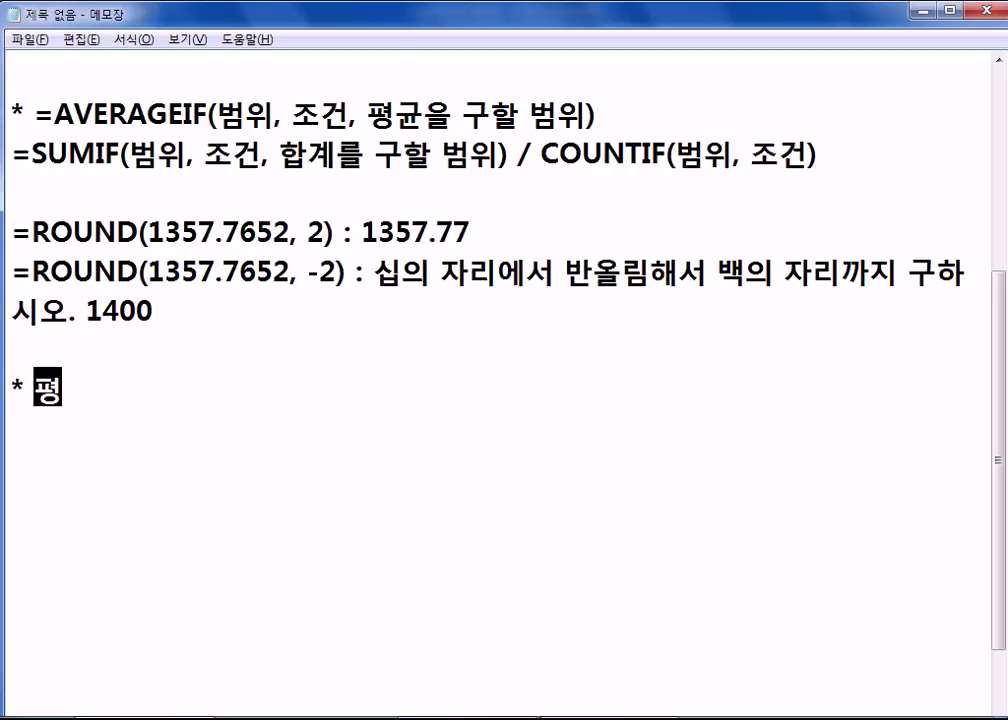
pyautogui.write('ㄴㅇㅡㄹ ㄱㅜㅎㅏㅇㅕ')
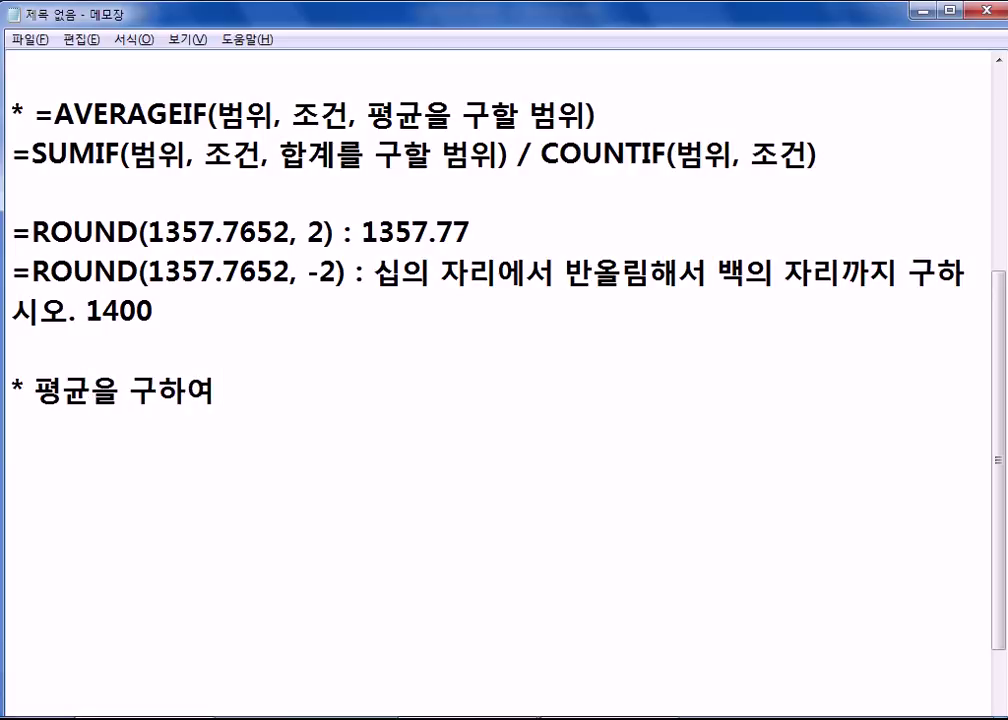
pyautogui.write(' ㅂㅏㄴㅇㅗㄹㄹㅣㅁ/ㅇ')
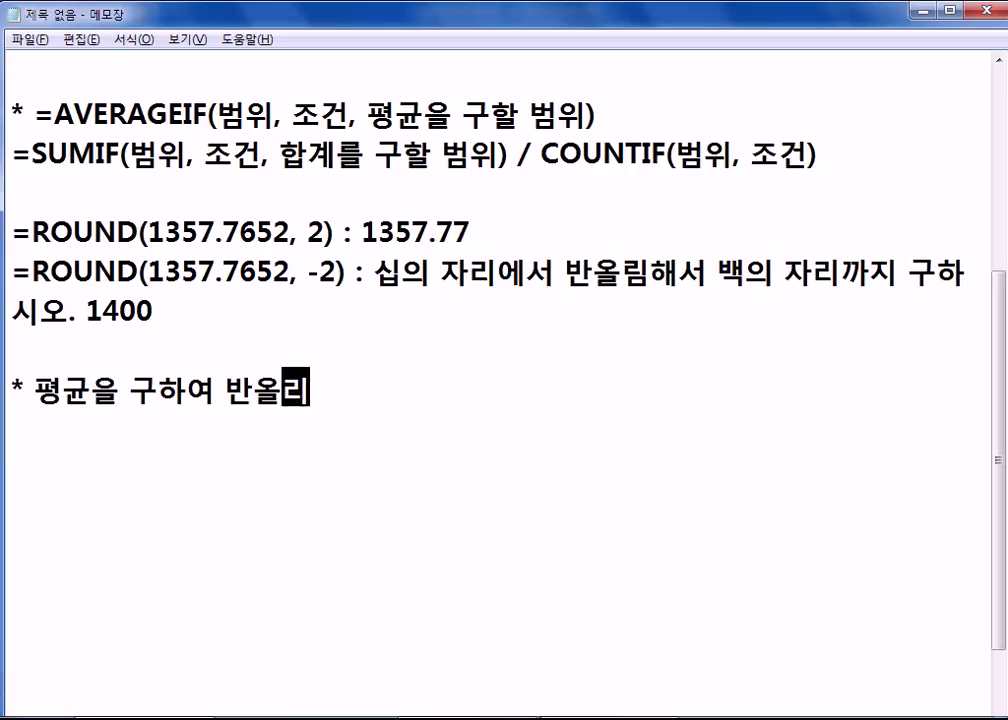
pyautogui.write('ㅗㄹㄹㅣㅁ/ㄴㅐㄹㅣㅁㅎㅏㅅ')
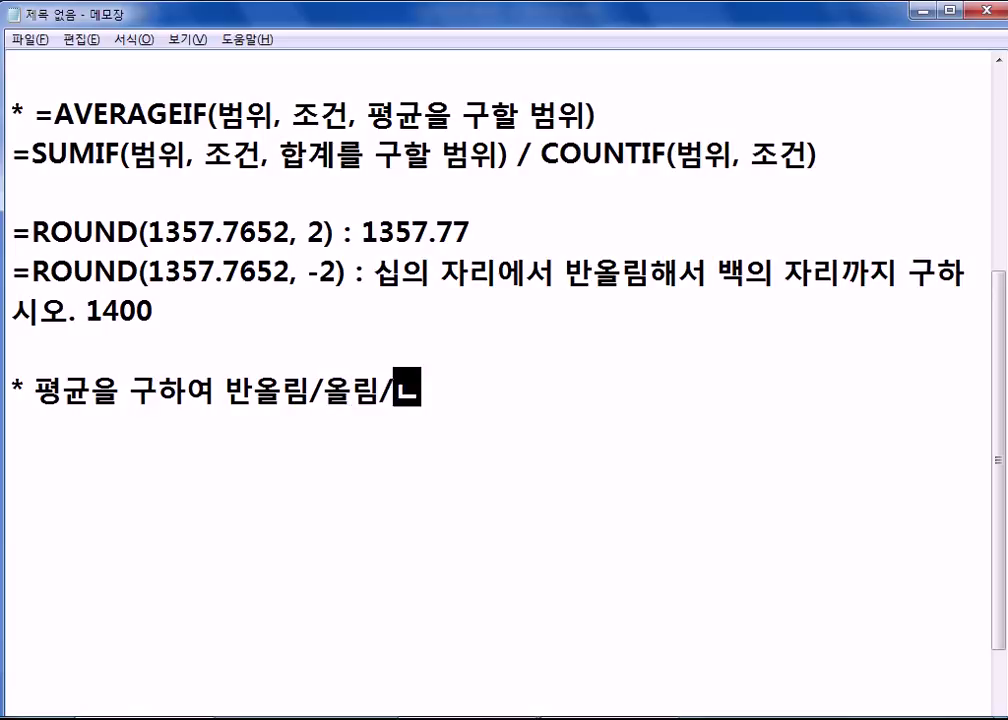
pyautogui.write('ㅣㅇㅗ.')
pyautogui.press('Return')
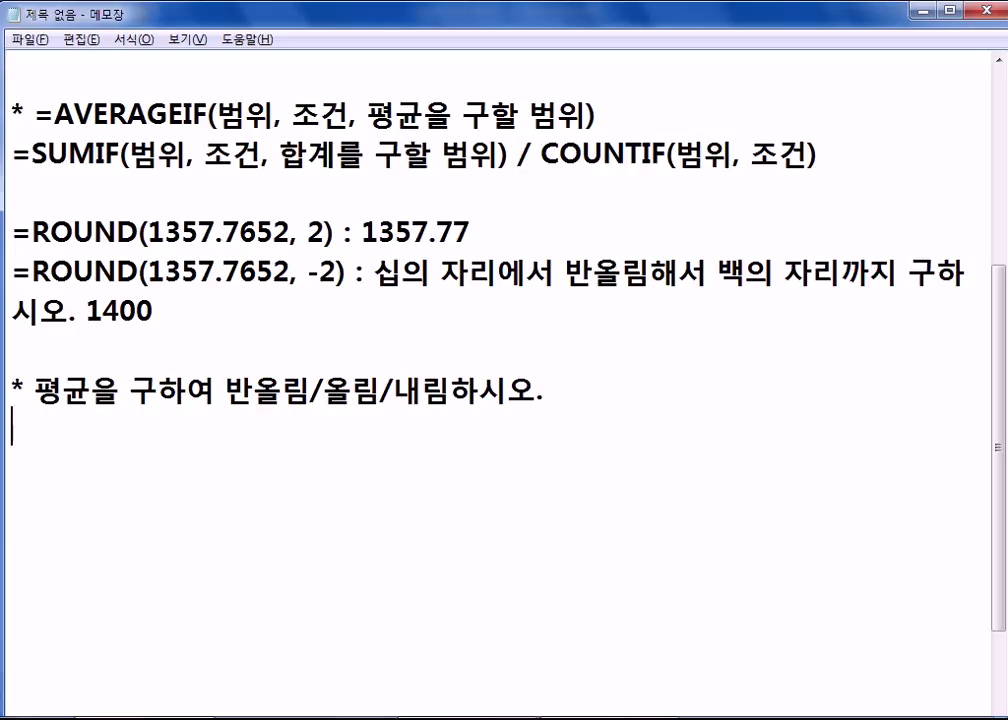
# - Switch to Excel to review the loan amounts in C3:C9 and the scores in C18:C24, and return to Notepad
pyautogui.hotkey('alt', 'Tab')
pyautogui.moveTo(350, 176); pyautogui.dragTo(340, 338)
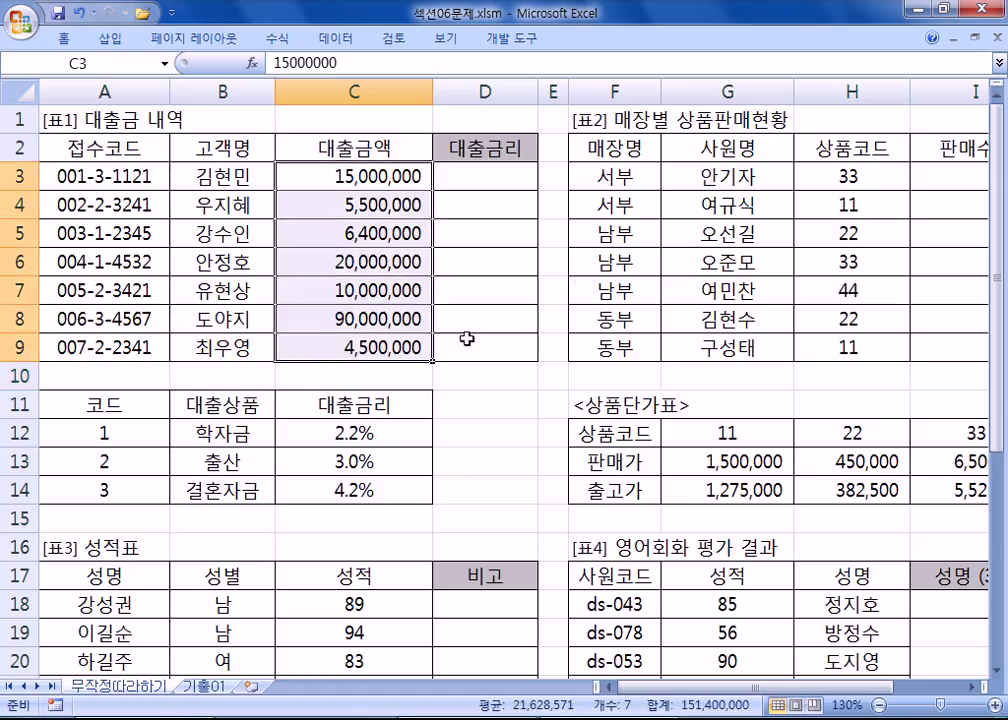
pyautogui.scroll(-2, 414, 349)
pyautogui.moveTo(330, 433); pyautogui.dragTo(310, 588)
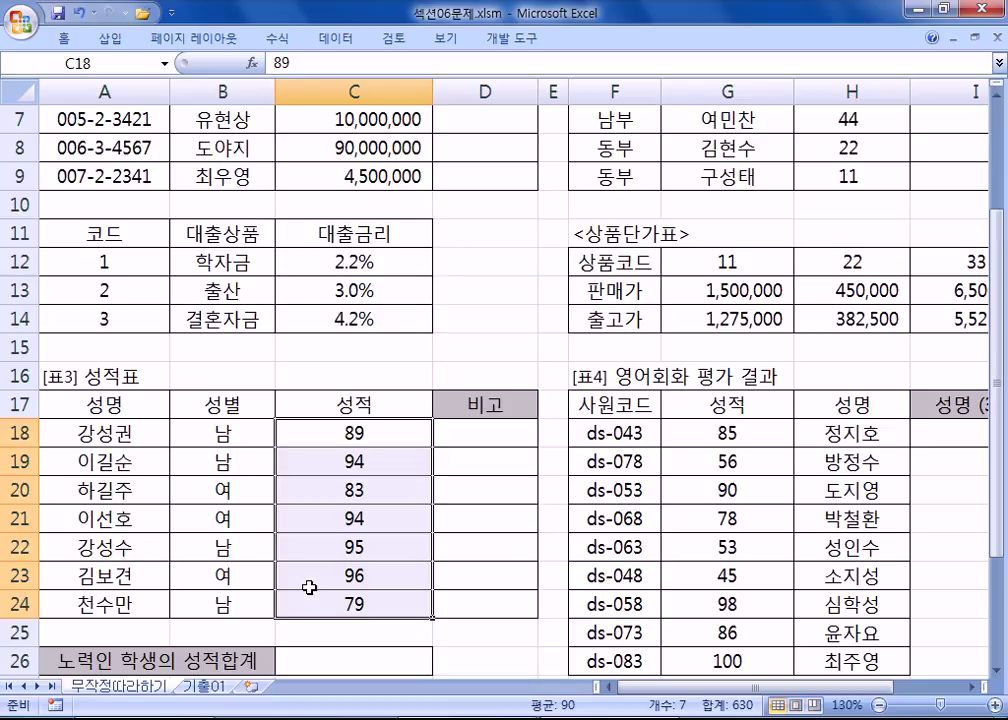
pyautogui.scroll(2, 310, 531)
pyautogui.hotkey('alt', 'Tab')
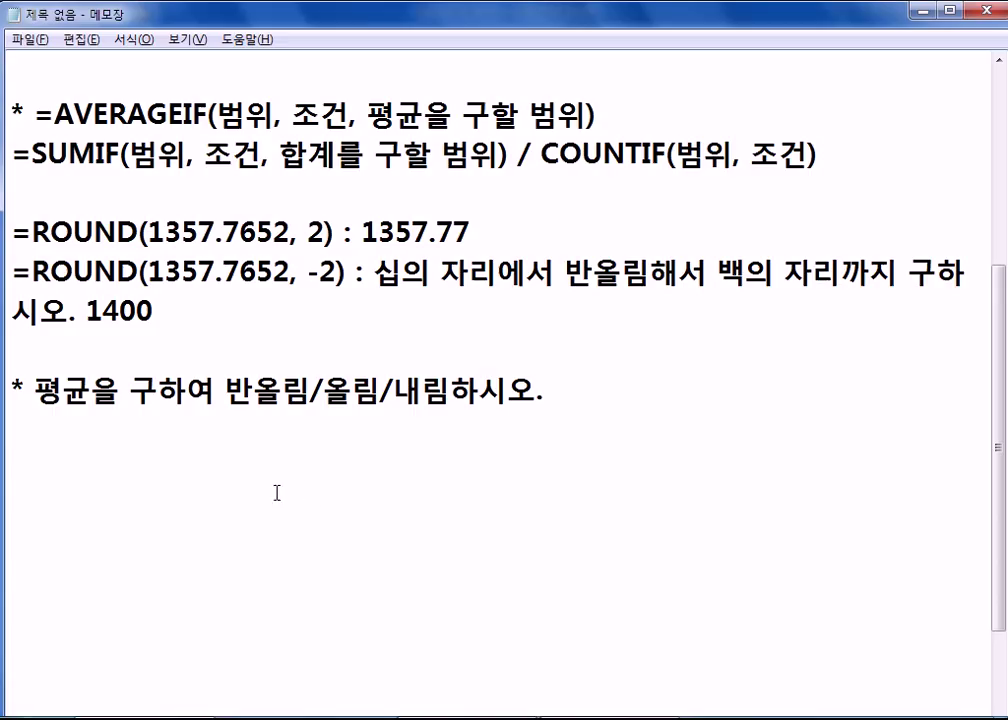
# - Add the example "=ABS(5.5) : 5" below the note on averaging and rounding, leaving a blank line between them
pyautogui.scroll(3, 262, 508)
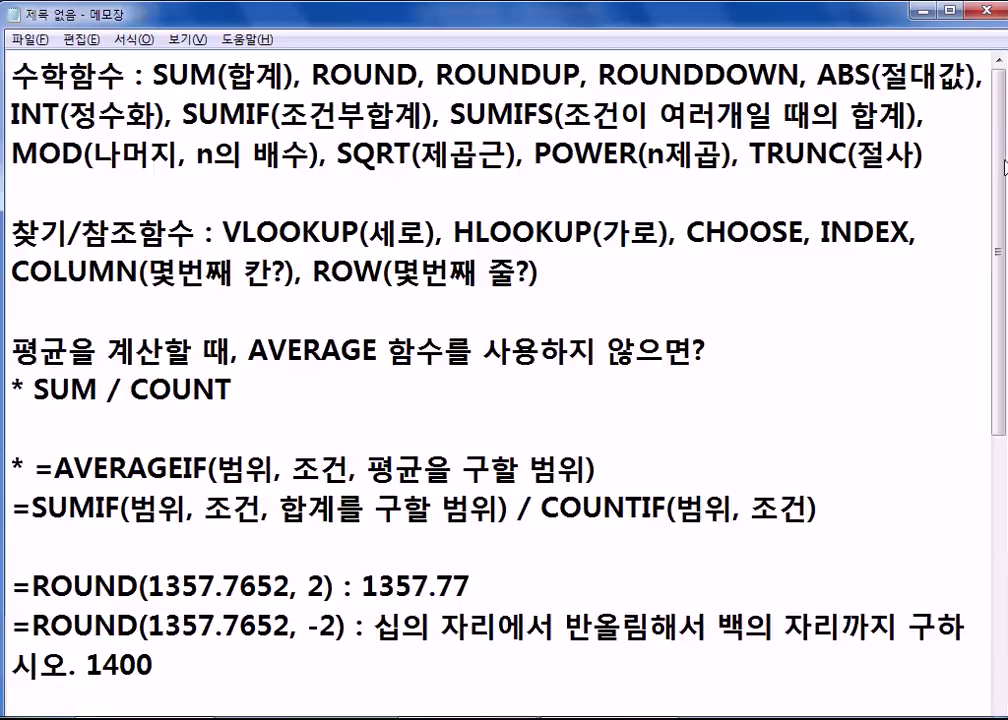
pyautogui.scroll(-4, 460, 260)
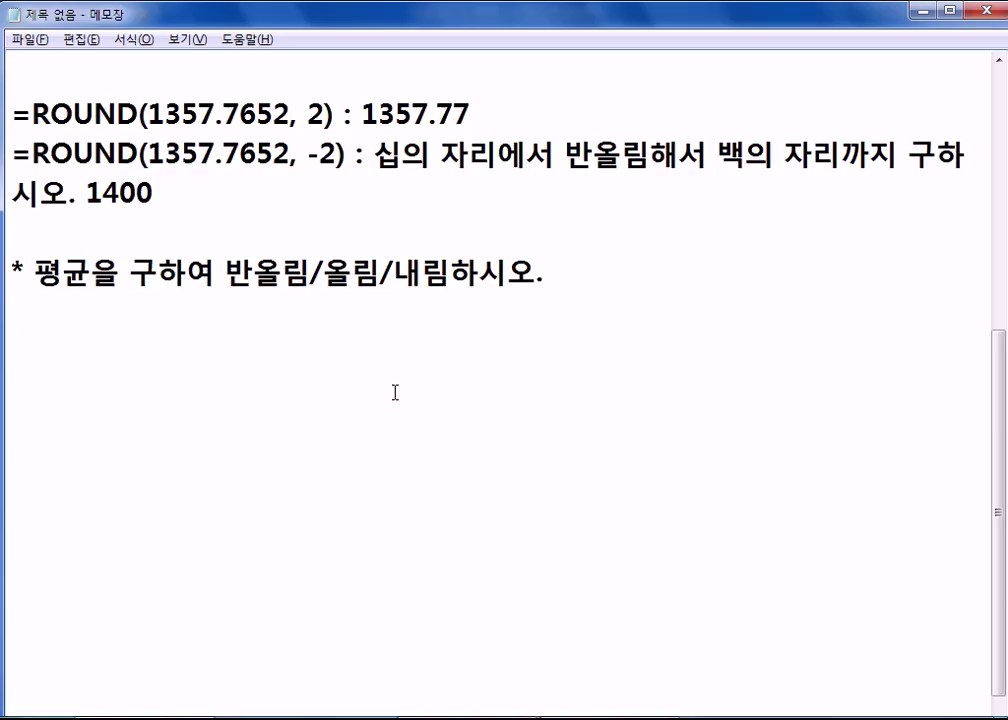
pyautogui.press('Return')
pyautogui.write('=')
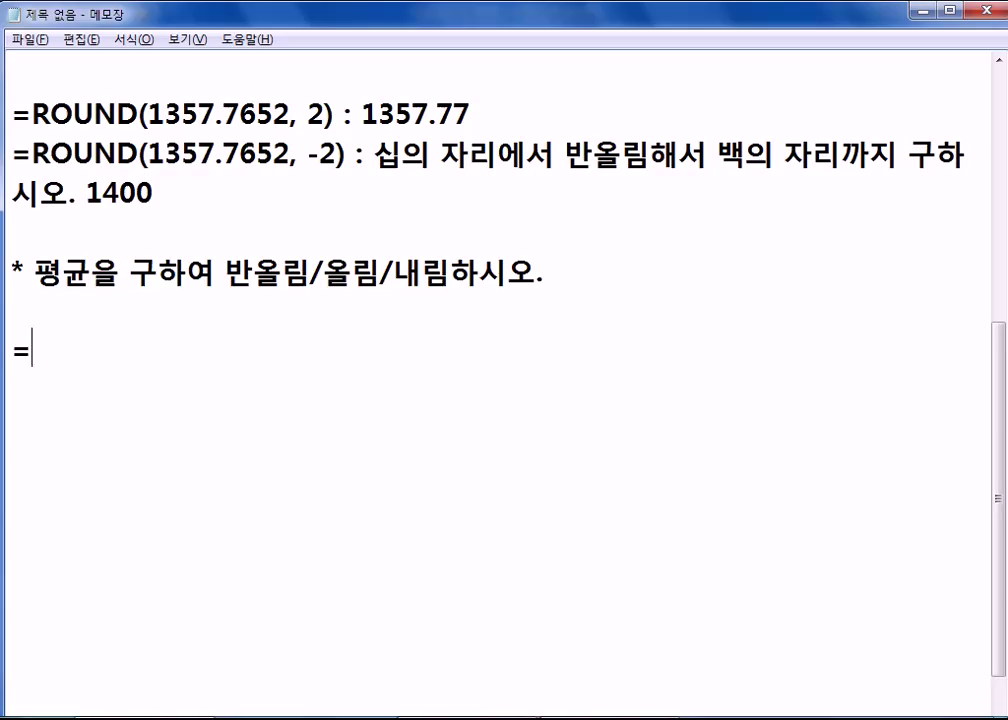
pyautogui.write('ABS(')
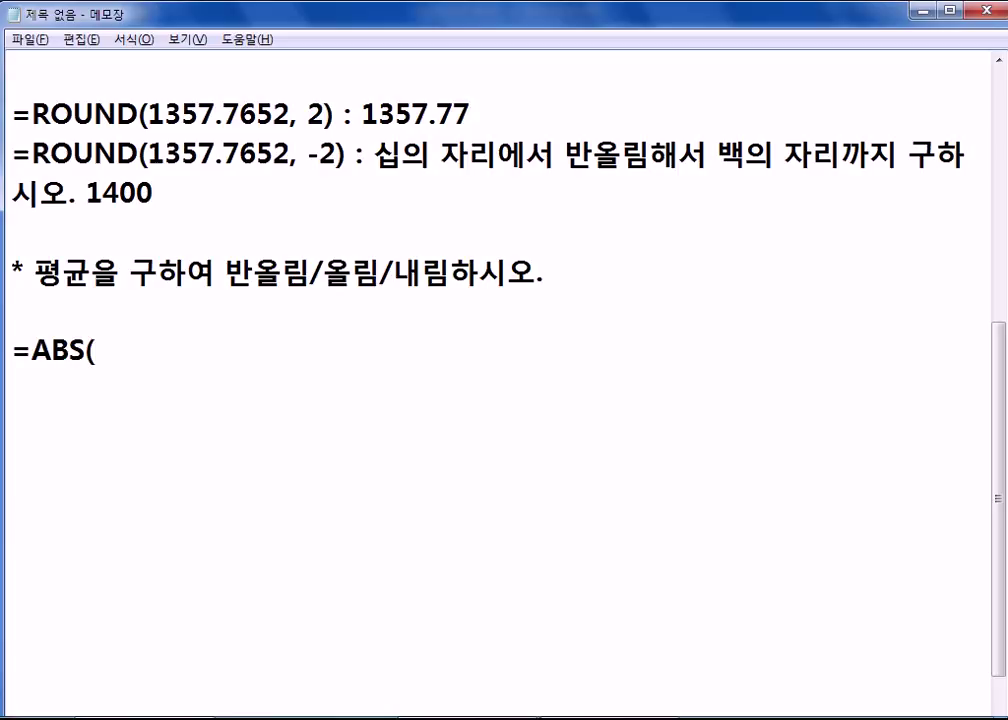
pyautogui.write('5.5) :')
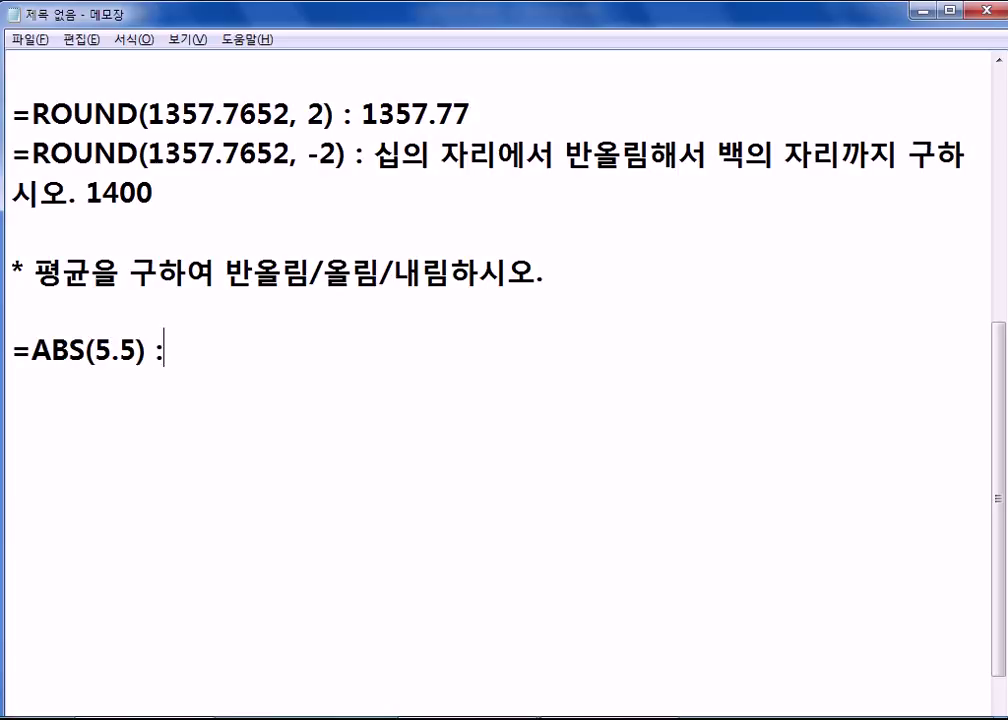
pyautogui.write(' 5, 5,5')
pyautogui.press('BackSpace')
pyautogui.press('BackSpace')
pyautogui.press('BackSpace')
pyautogui.press('BackSpace')
pyautogui.press('BackSpace')
# - Append the explanation "(5.5를 넘지 않는 최대의 정수값을 구한다.)" to the =ABS(5.5) line and start a new line
pyautogui.write('(5.5')
pyautogui.write('ㅌ를 넘지 않')
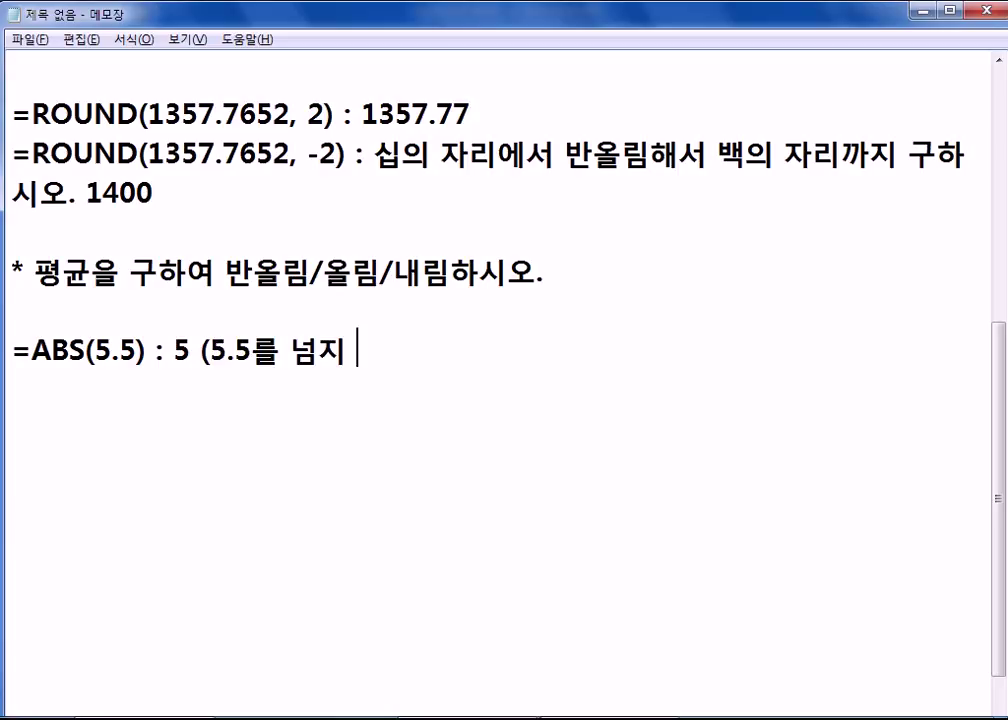
pyautogui.write('는 최개의')
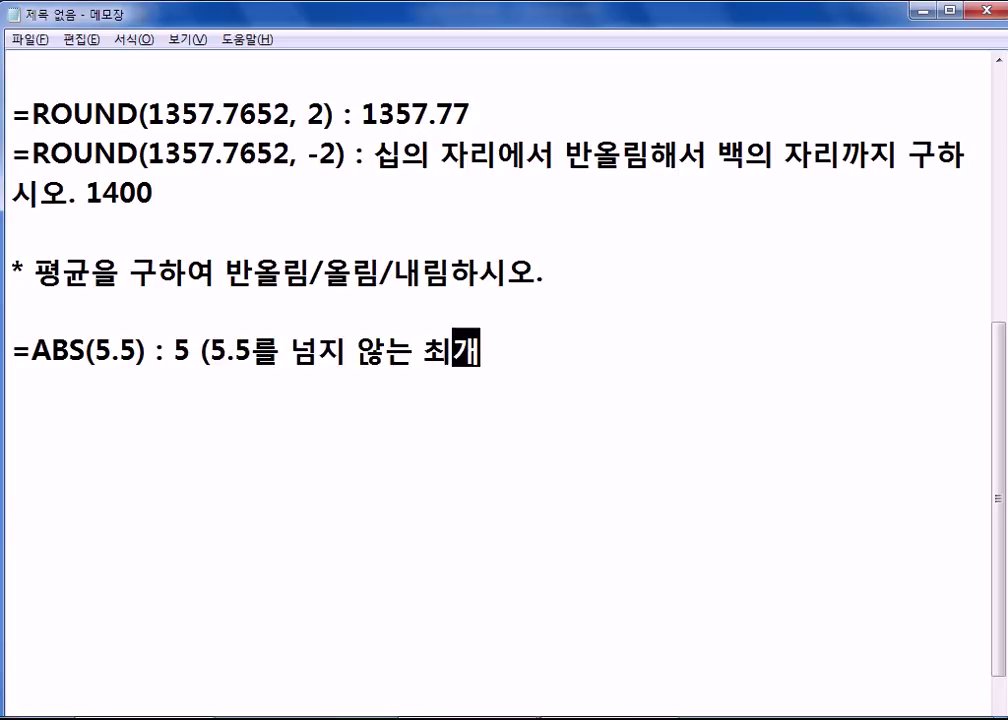
pyautogui.press('BackSpace')
pyautogui.press('BackSpace')
pyautogui.press('BackSpace')
pyautogui.write('대의')
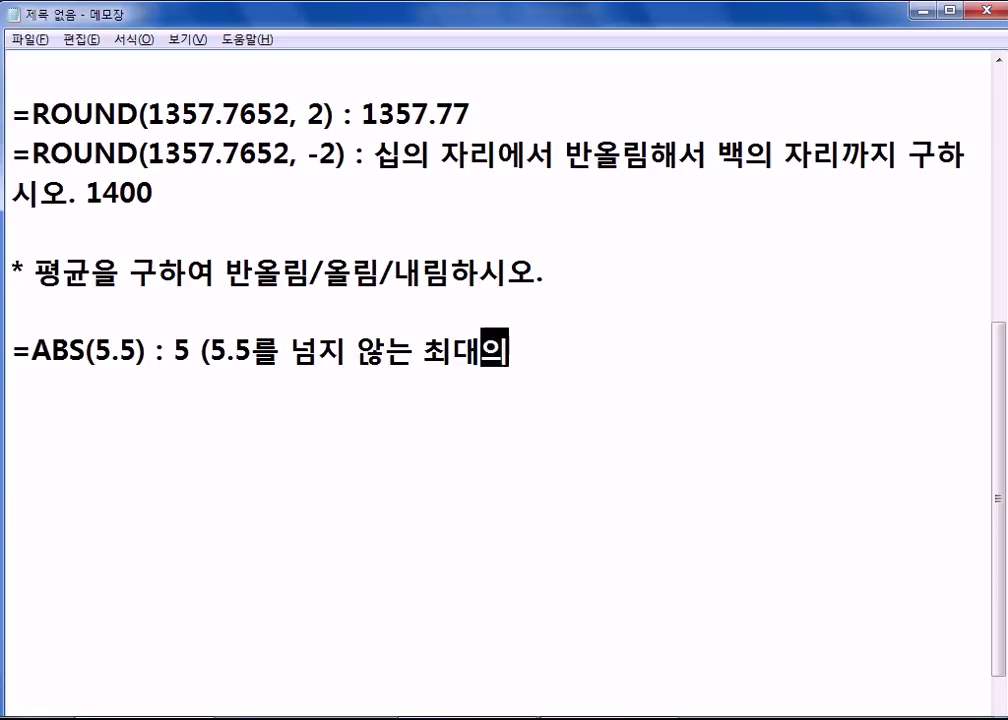
pyautogui.write(' 정수값을 ')
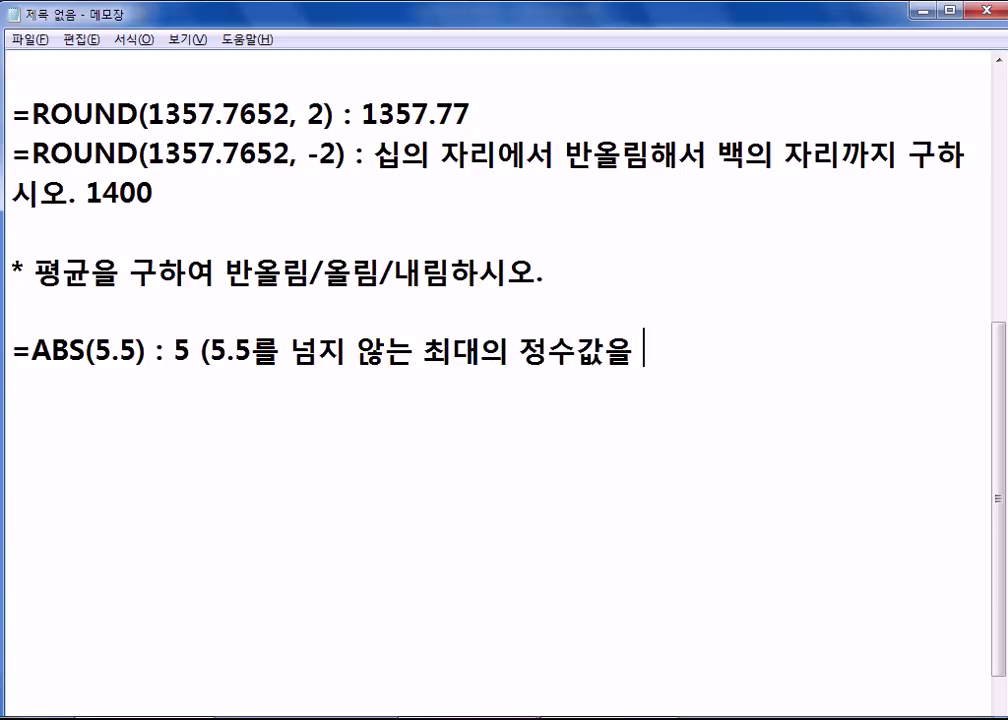
pyautogui.write('구하ㄴ다.)')
pyautogui.press('Return')
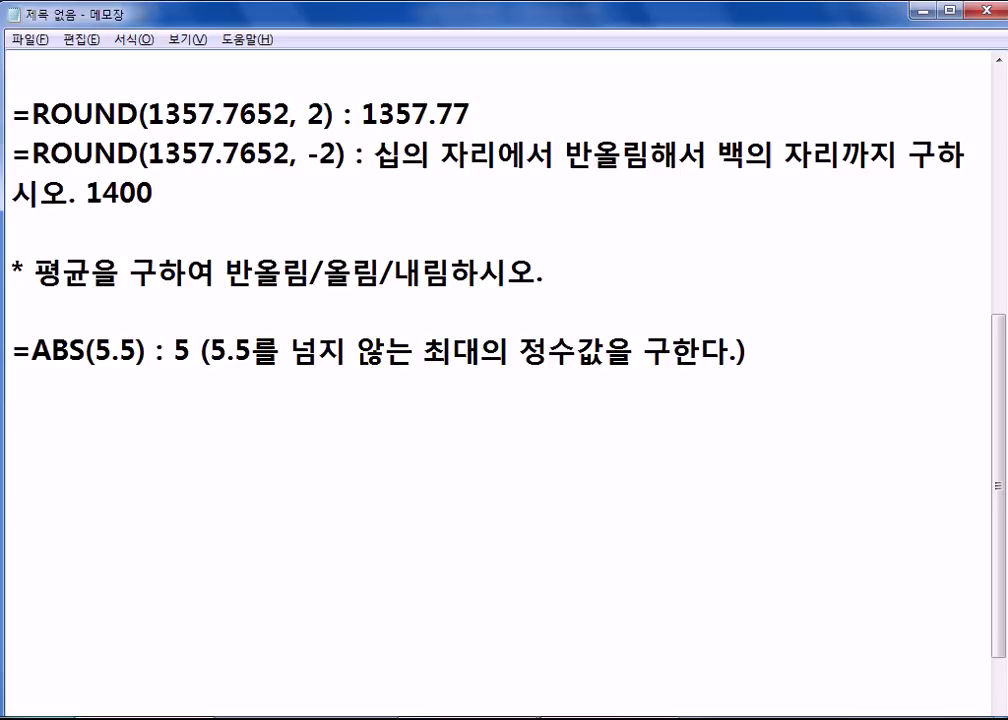
# - Add the negative-number example "=ABS(-5.5) : -6" on its own line
pyautogui.write('=ABS(-5.5) :')
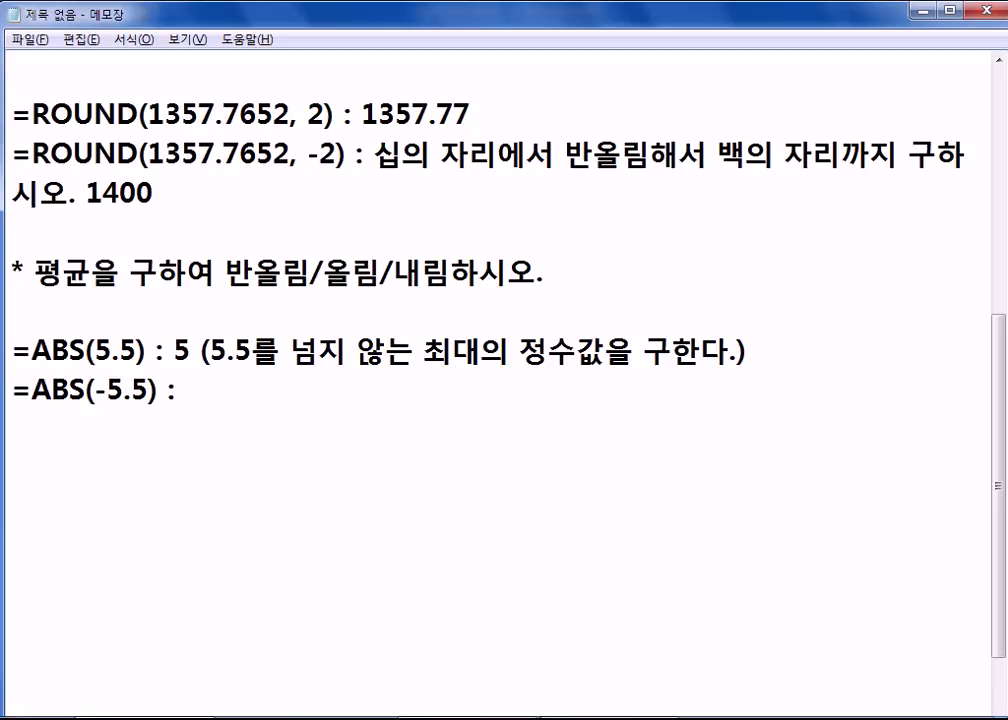
pyautogui.write('-6')
pyautogui.press('Return')
# - Add the example "=TRUNC(5.5) : 5" below the ABS lines
pyautogui.write('=')
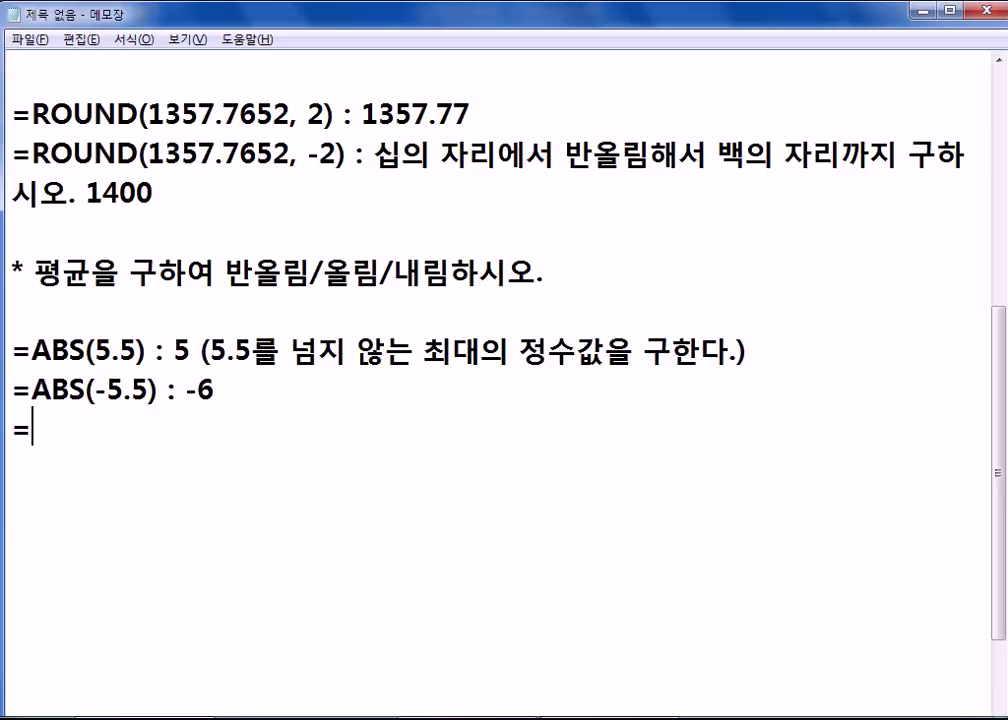
pyautogui.write('TRU')
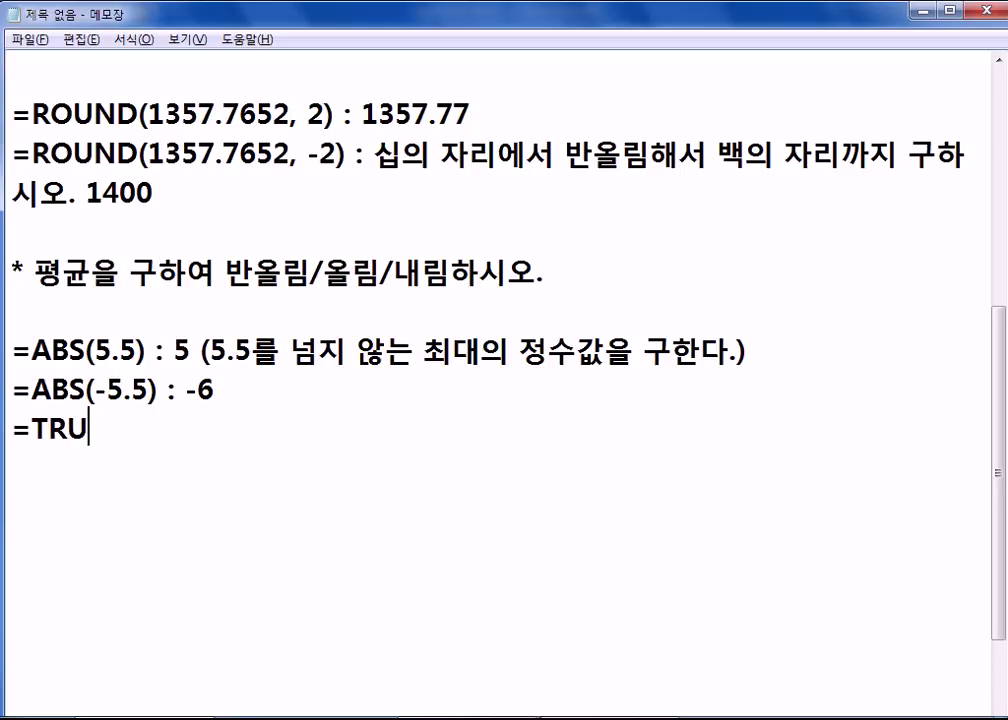
pyautogui.write('NC(5.')
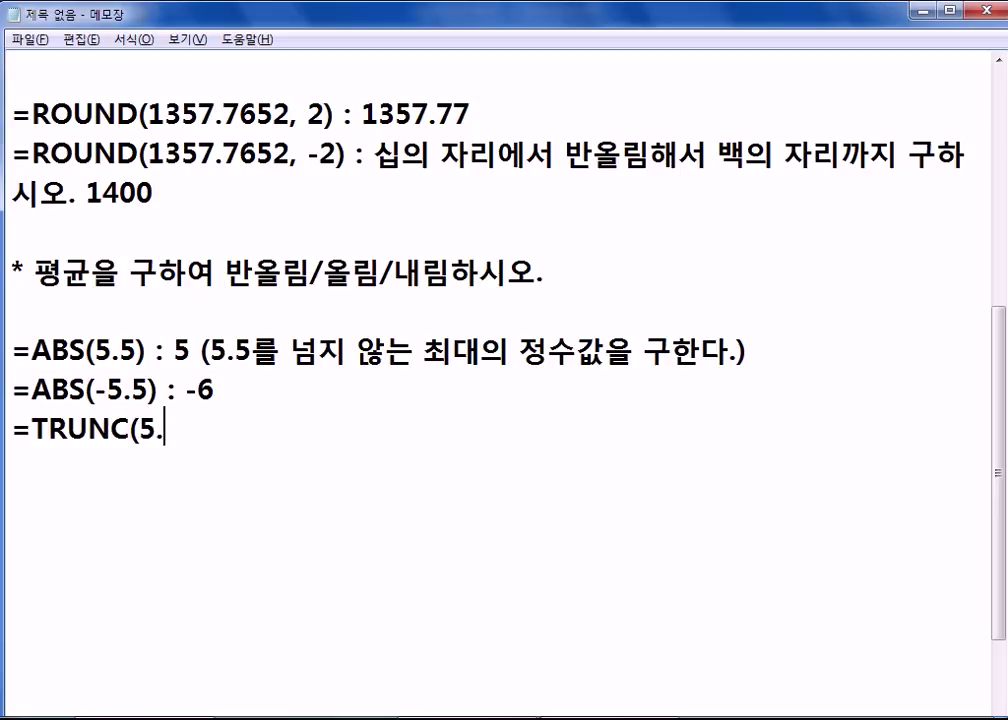
pyautogui.write('5) : 5')
pyautogui.press('Return')
# - Duplicate the TRUNC example onto the line below and change the copy to "=TRUNC(-5.5) : -5"
pyautogui.write('=')
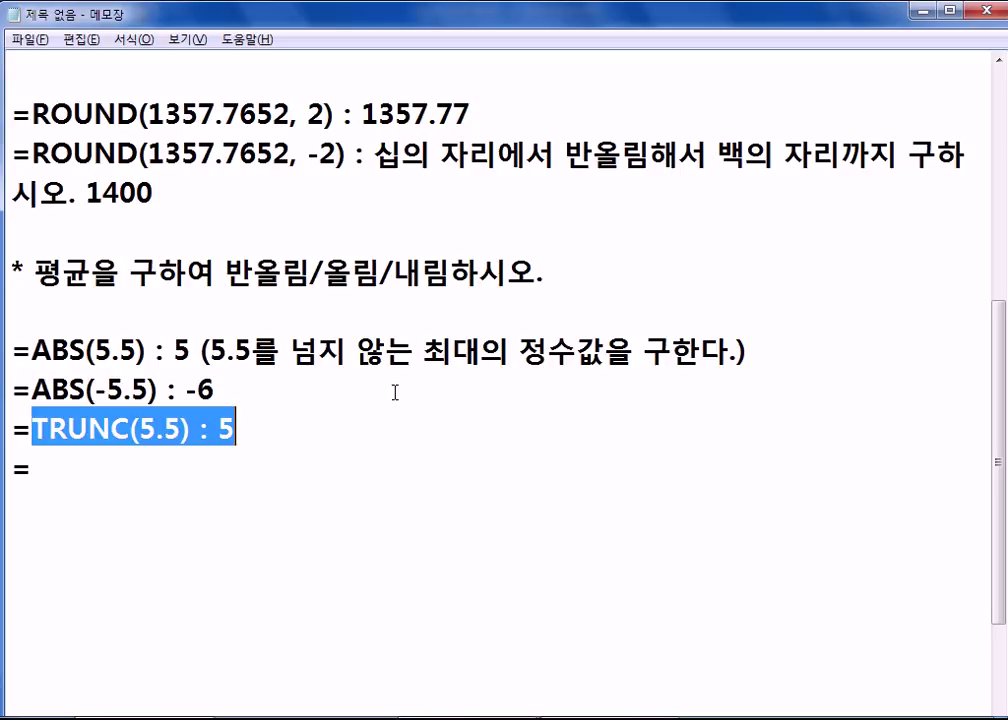
pyautogui.write('TRUNC(5.5) : 5')
pyautogui.press('Left')
pyautogui.press('Left')
pyautogui.press('Left')
pyautogui.press('Left')
pyautogui.press('Left')
pyautogui.press('Left')
pyautogui.press('Left')
pyautogui.press('Left')
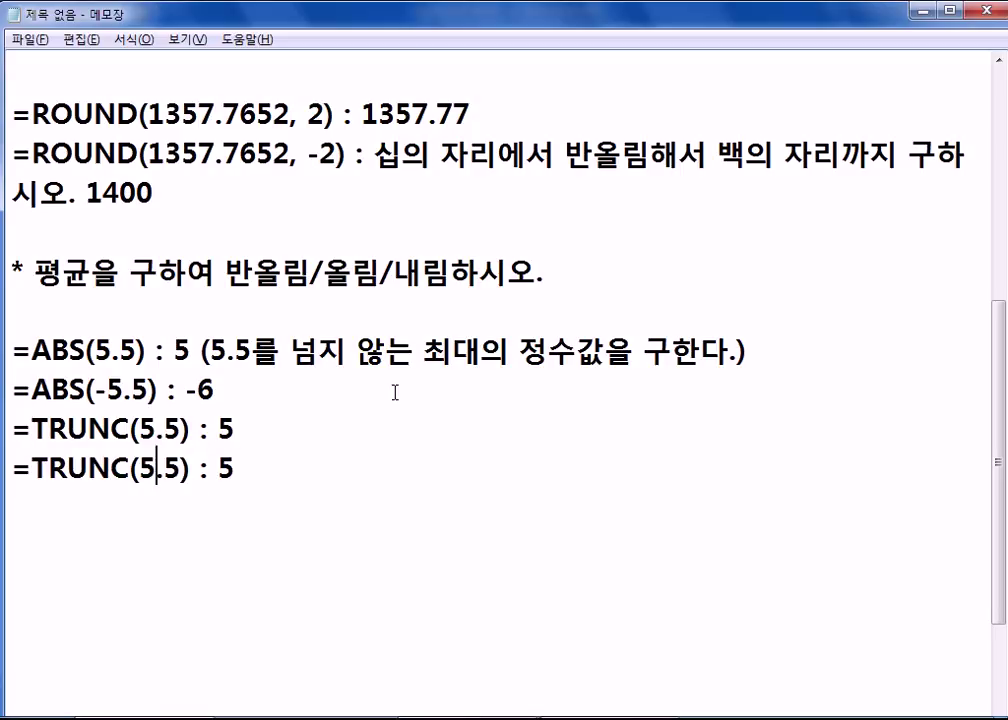
pyautogui.write('-')
pyautogui.press('Right')
pyautogui.press('Right')
pyautogui.press('Right')
pyautogui.press('Right')
pyautogui.press('Right')
pyautogui.press('Right')
pyautogui.press('Right')
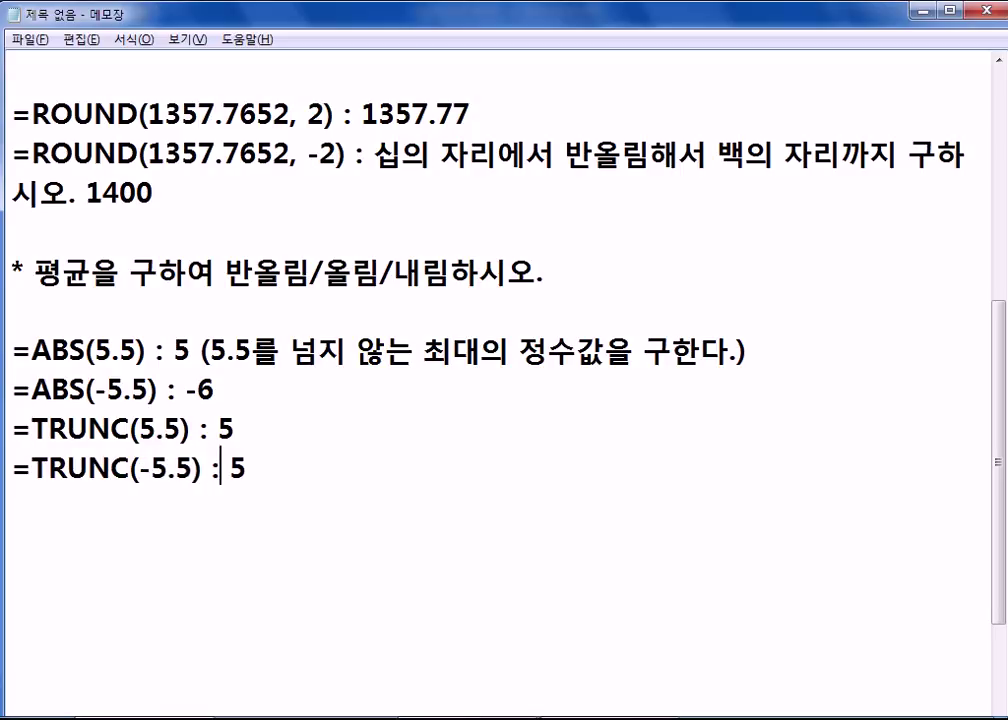
pyautogui.write('-')
# - Append the explanation "(소수이하를 절사)" to the =TRUNC(5.5) line
pyautogui.press('Up')
pyautogui.write('(')
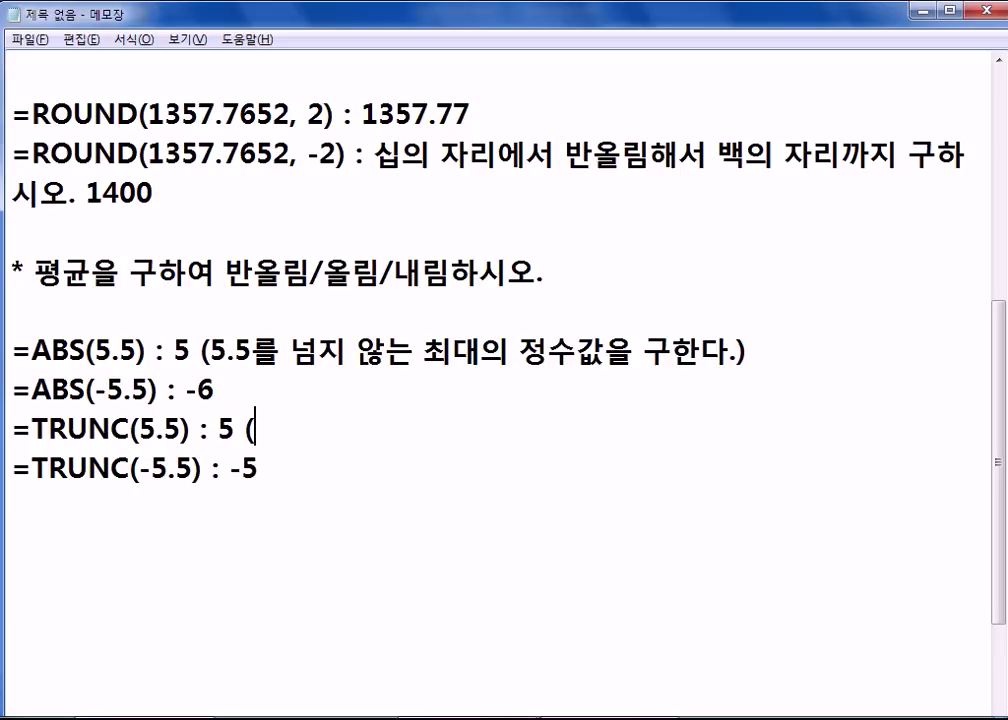
pyautogui.write('소')
pyautogui.write('수이하를 ')
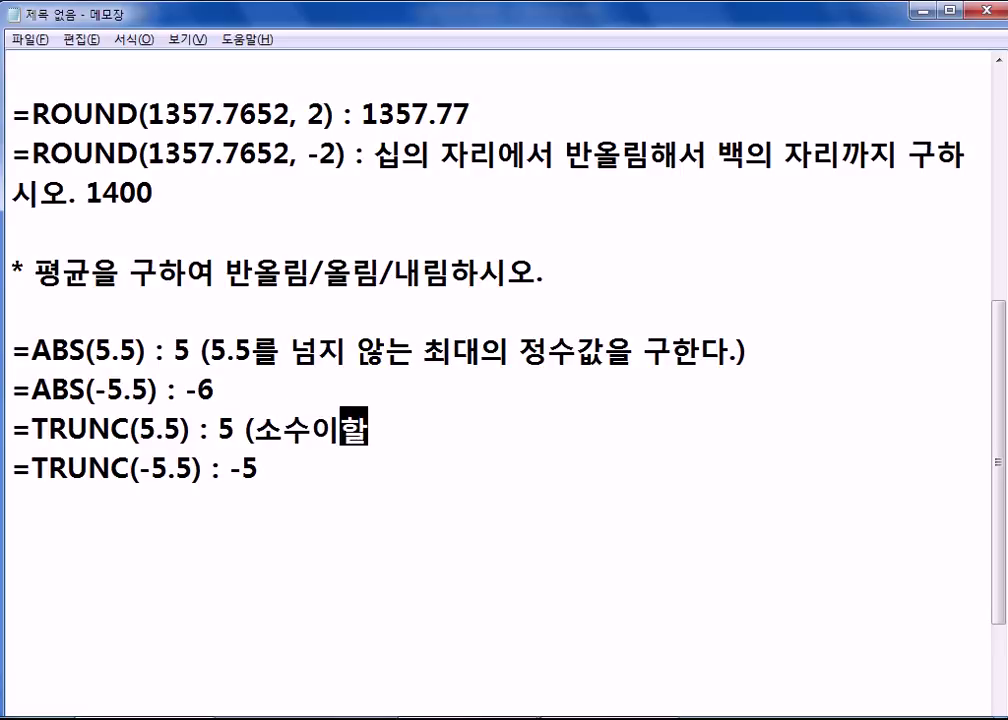
pyautogui.write('절사)')
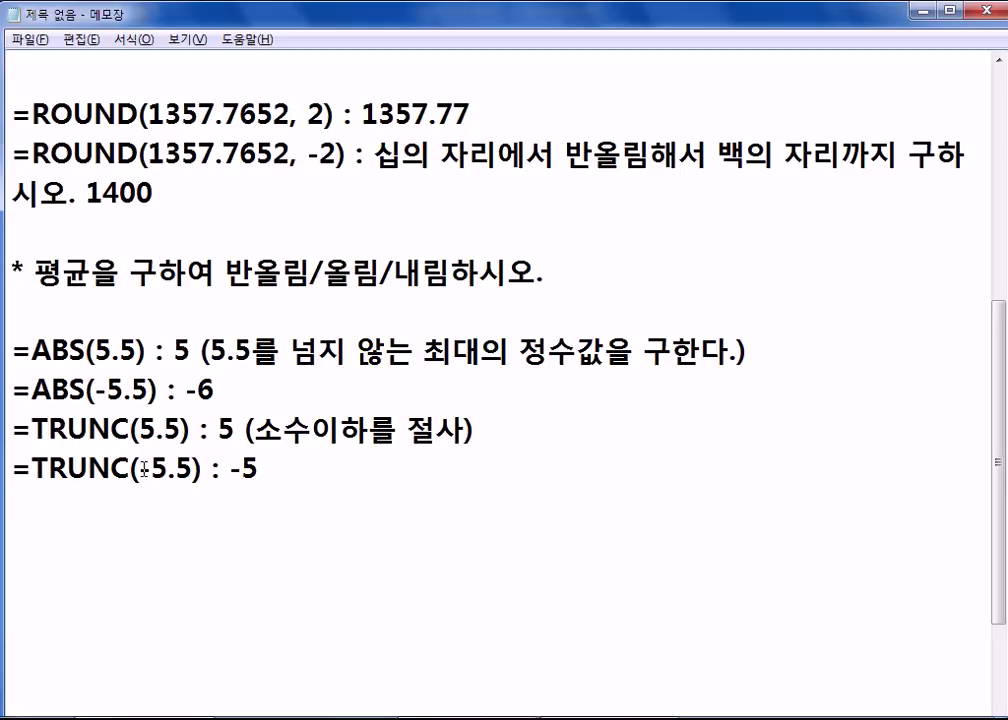
# - Extend the TRUNC explanation inside its parentheses with ", 양/음수 상관없이 버린다." and start a new line below =TRUNC(-5.5)
pyautogui.moveTo(164, 468); pyautogui.dragTo(193, 468)
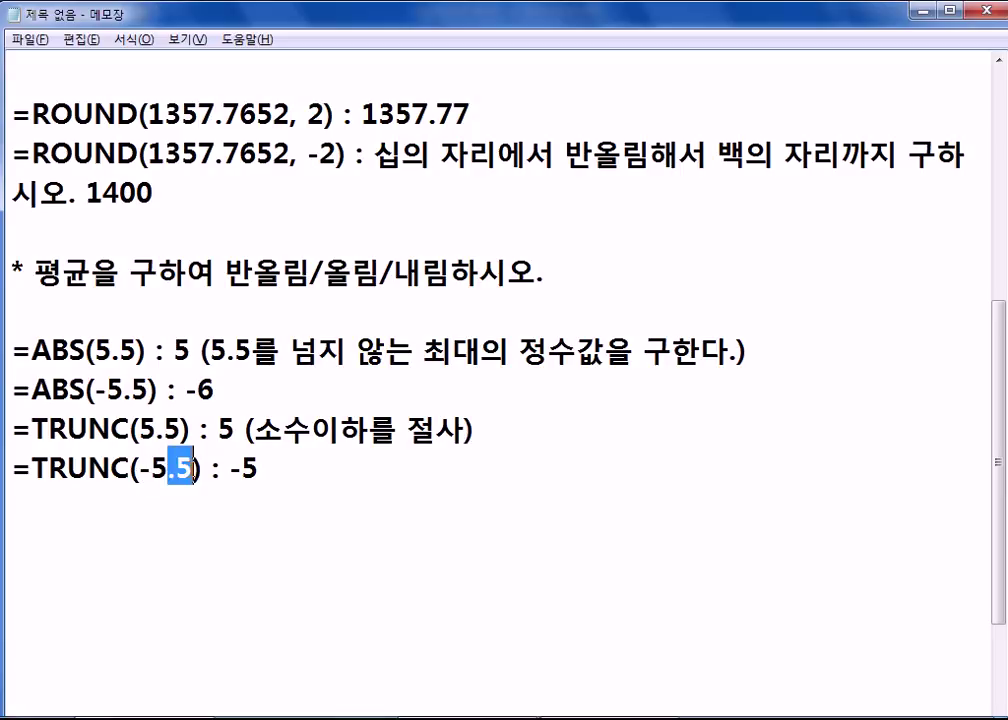
pyautogui.click(466, 437)
pyautogui.write(', 양/ㅅ')
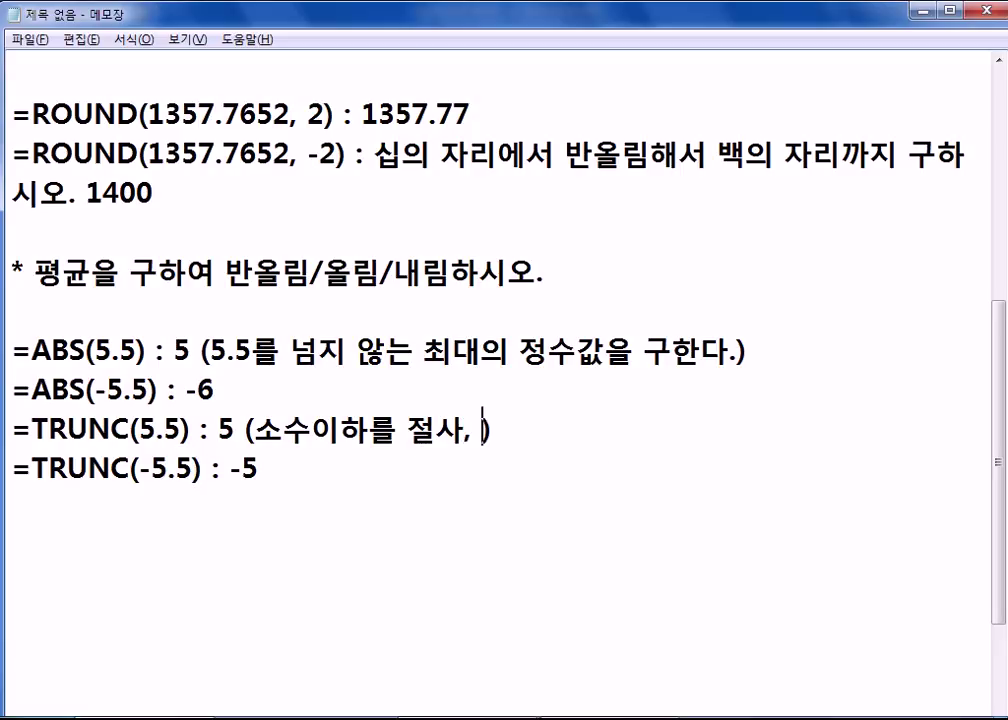
pyautogui.press('BackSpace')
pyautogui.write('음수 상ㄱ')
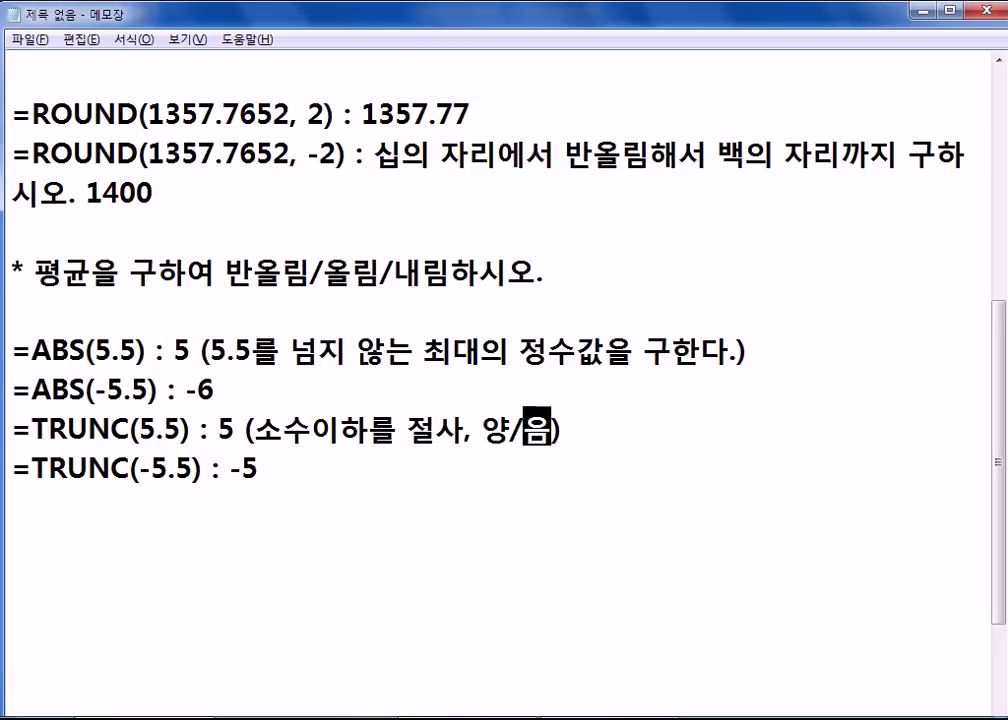
pyautogui.write('관없이 ')
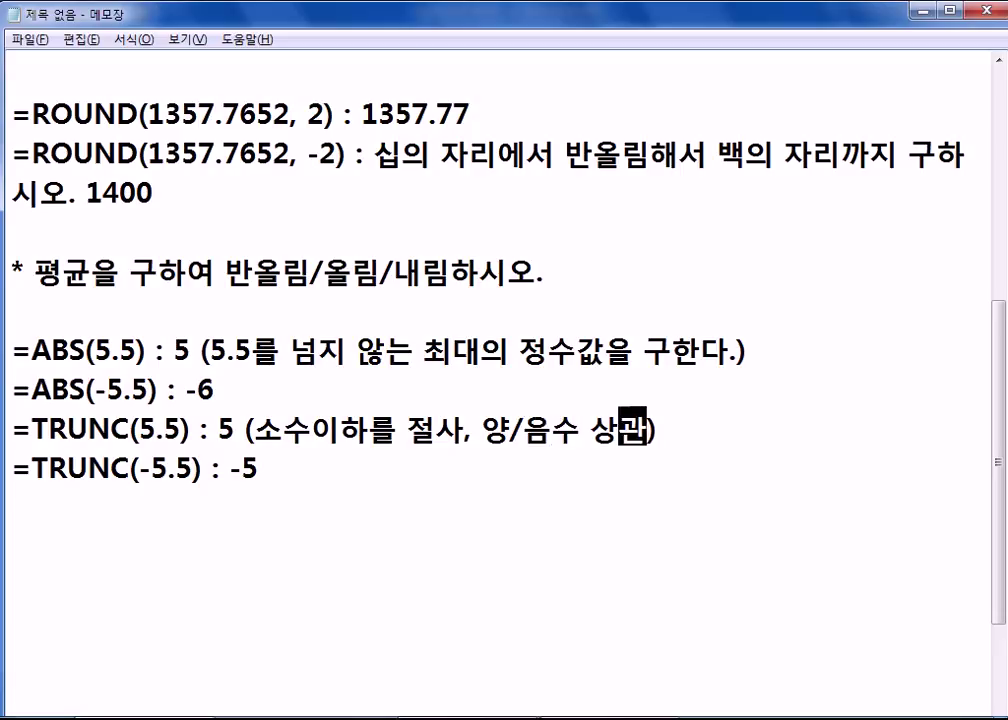
pyautogui.write('버린다.')
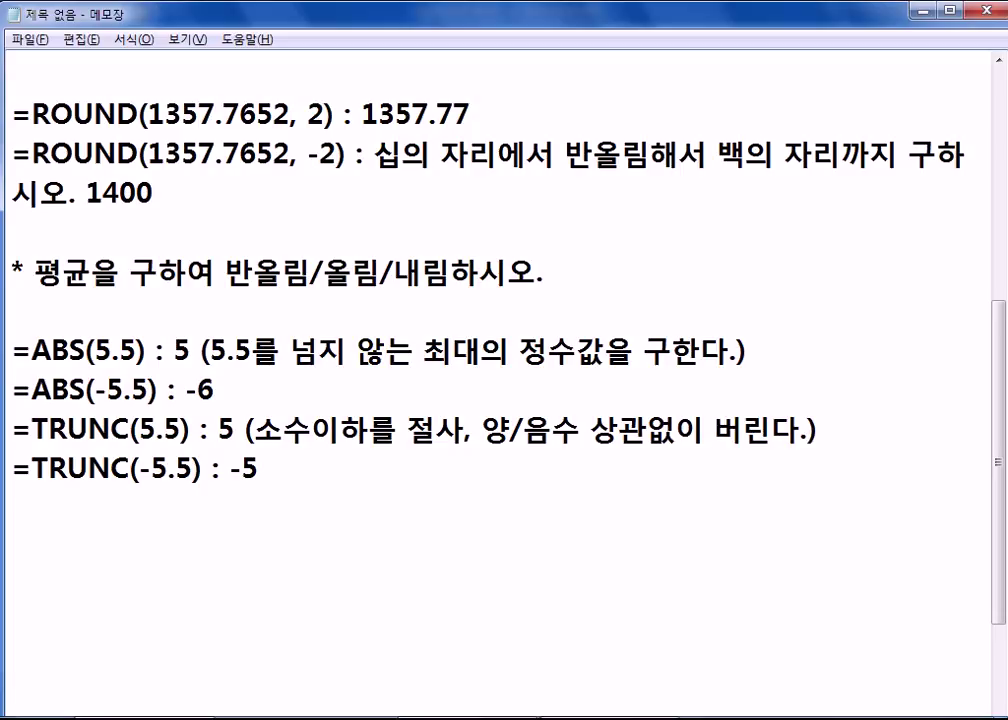
pyautogui.click(601, 470)
pyautogui.press('Return')
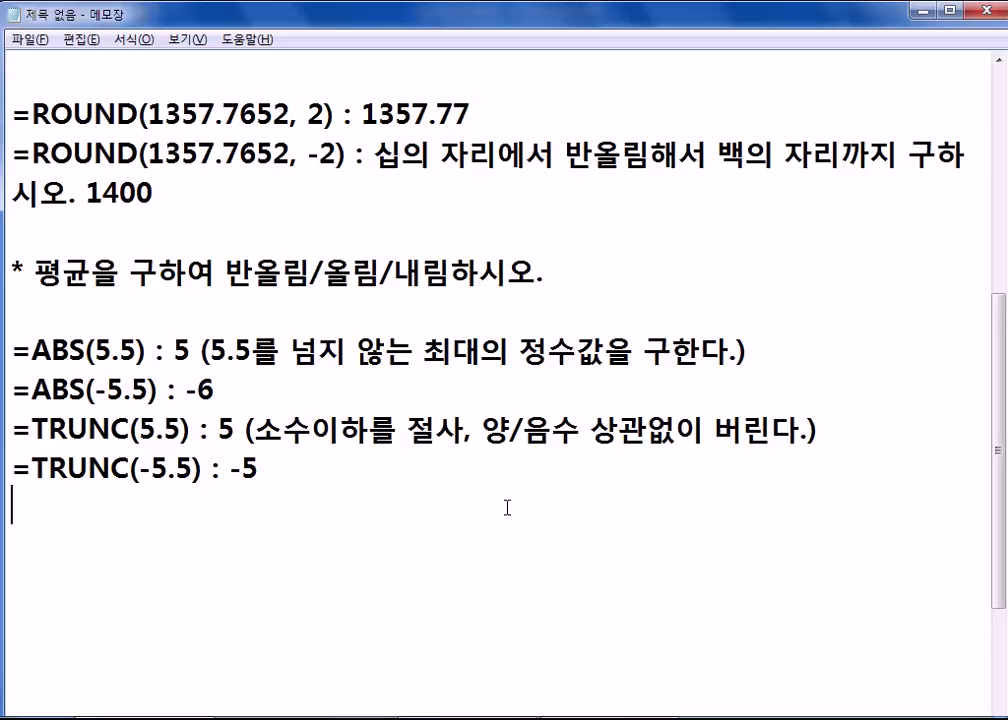
# - Review the lists of math and lookup functions at the beginning of the notes
pyautogui.press('Up')
pyautogui.press('Up')
pyautogui.press('Up')
pyautogui.press('Up')
pyautogui.press('Up')
pyautogui.press('Up')
pyautogui.press('Up')
pyautogui.press('Up')
pyautogui.press('Up')
pyautogui.press('Up')
pyautogui.press('Up')
pyautogui.press('Up')
pyautogui.press('Up')
pyautogui.press('Up')
pyautogui.press('Up')
pyautogui.press('Up')
pyautogui.press('Up')
pyautogui.press('Up')
pyautogui.press('Up')
pyautogui.press('Up')
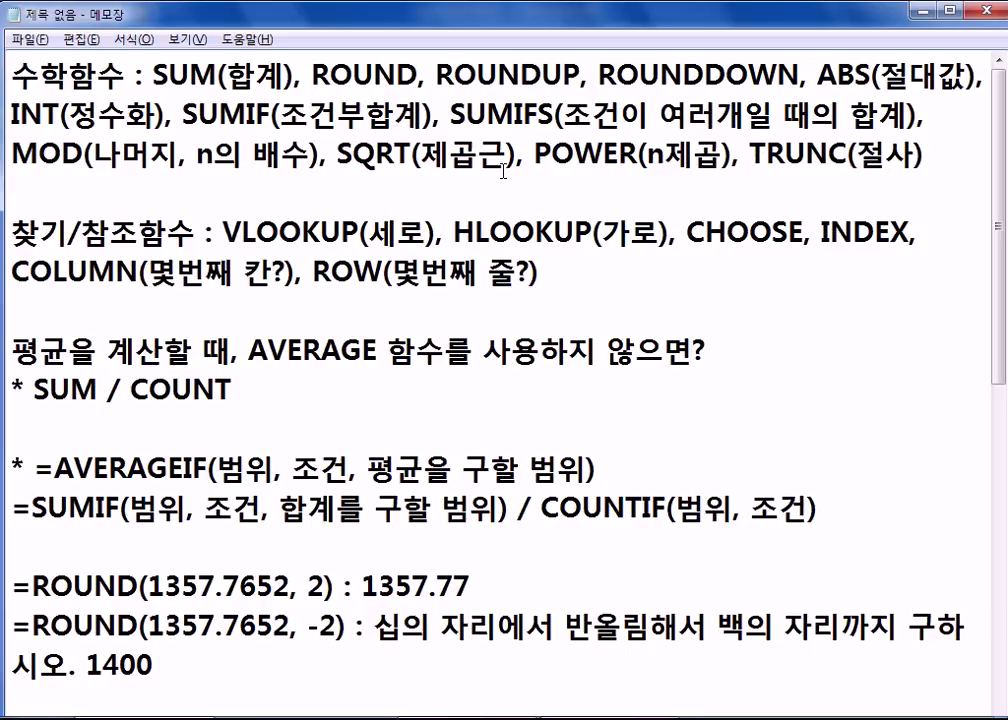
# - Add the example "* =POWER(2, 3) : 2의 3승" at the end of the notes, separated by a blank line
pyautogui.hotkey('ctrl', 'End')
pyautogui.scroll(-2, 513, 209)
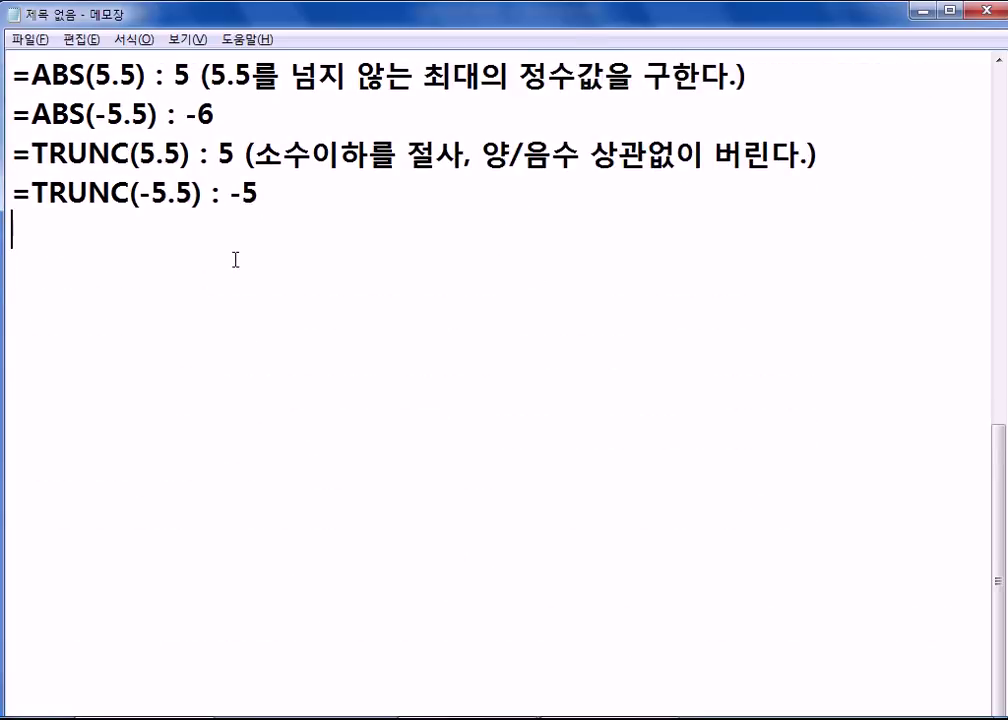
pyautogui.press('Return')
pyautogui.write('* -')
pyautogui.press('BackSpace')
pyautogui.write('= ㅔ')
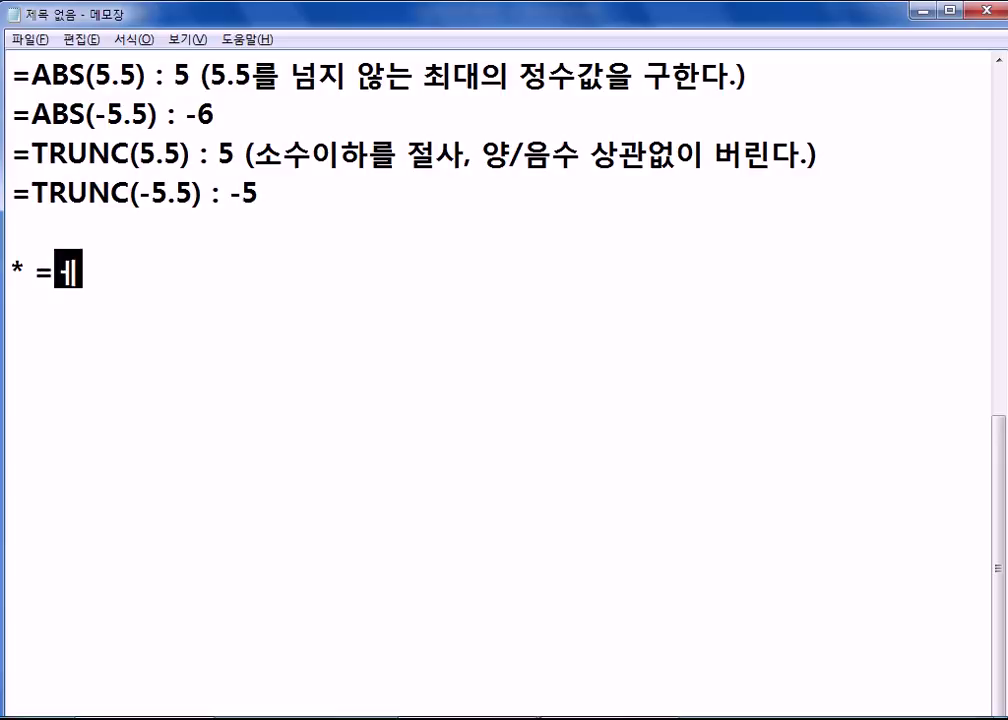
pyautogui.press('BackSpace')
pyautogui.press('BackSpace')
pyautogui.write('POWER')
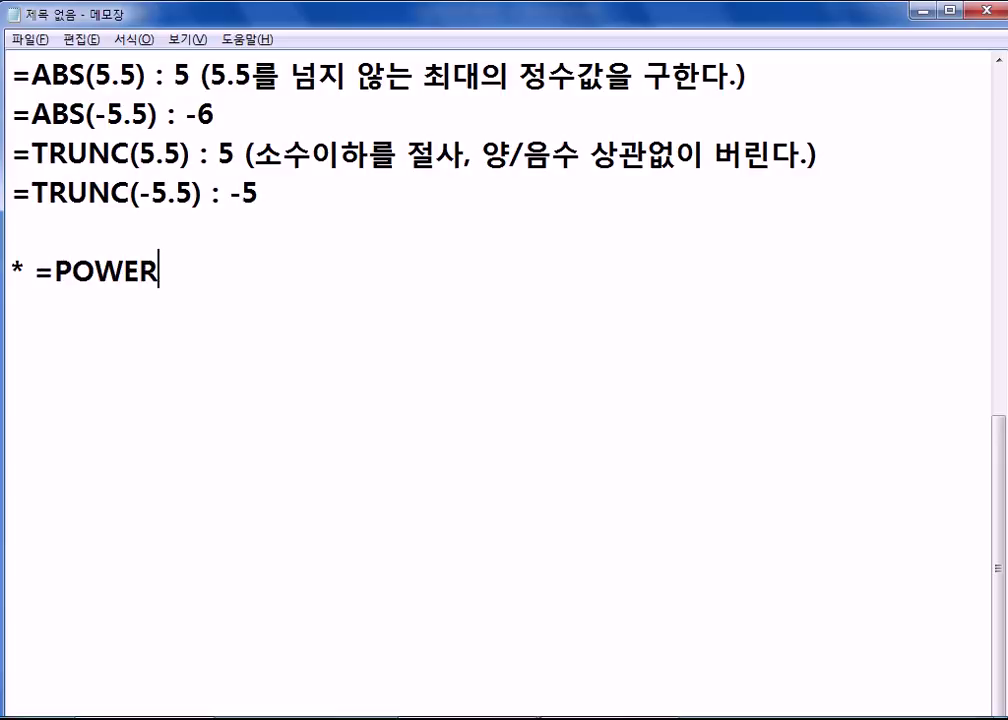
pyautogui.write('(2, 3) : 2의 ')
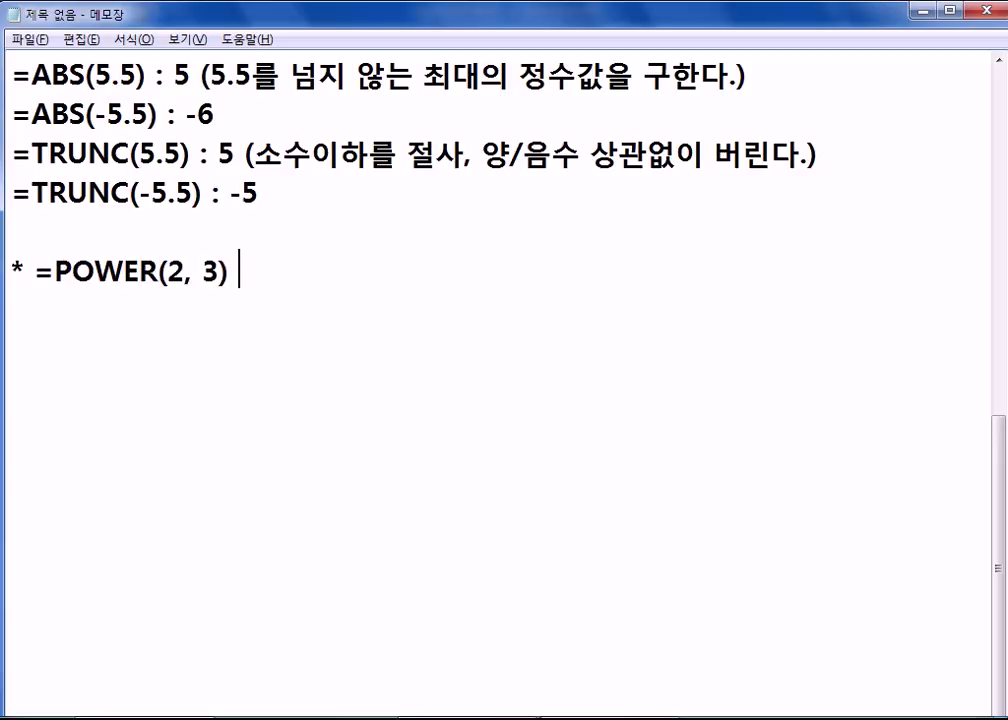
pyautogui.write('3')
pyautogui.press('BackSpace')
pyautogui.write('2의 3')
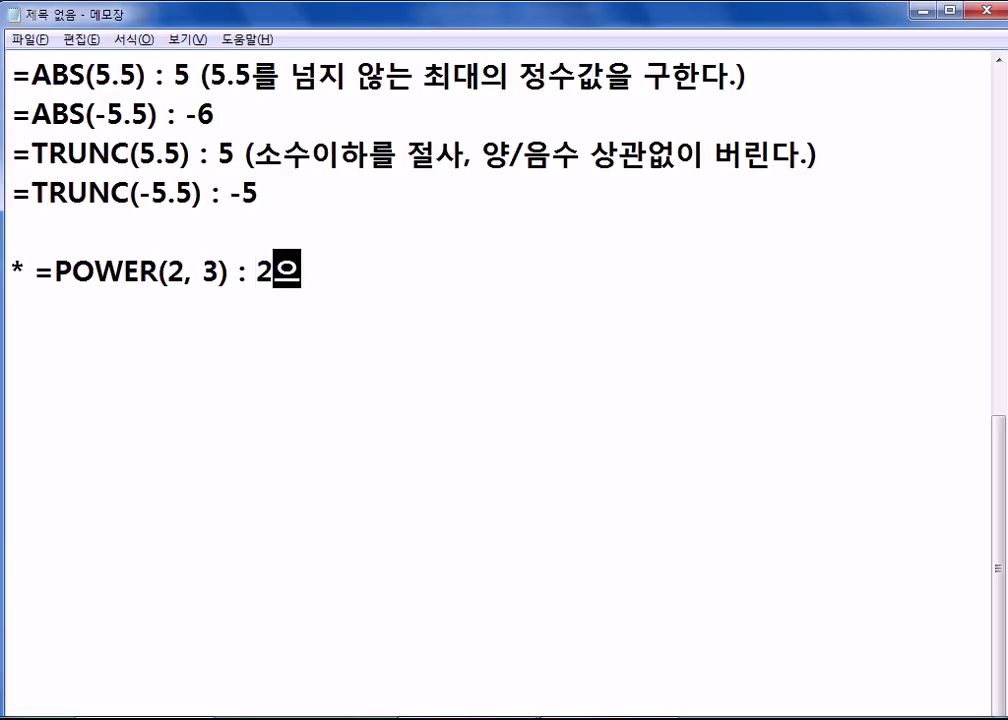
pyautogui.write('승')
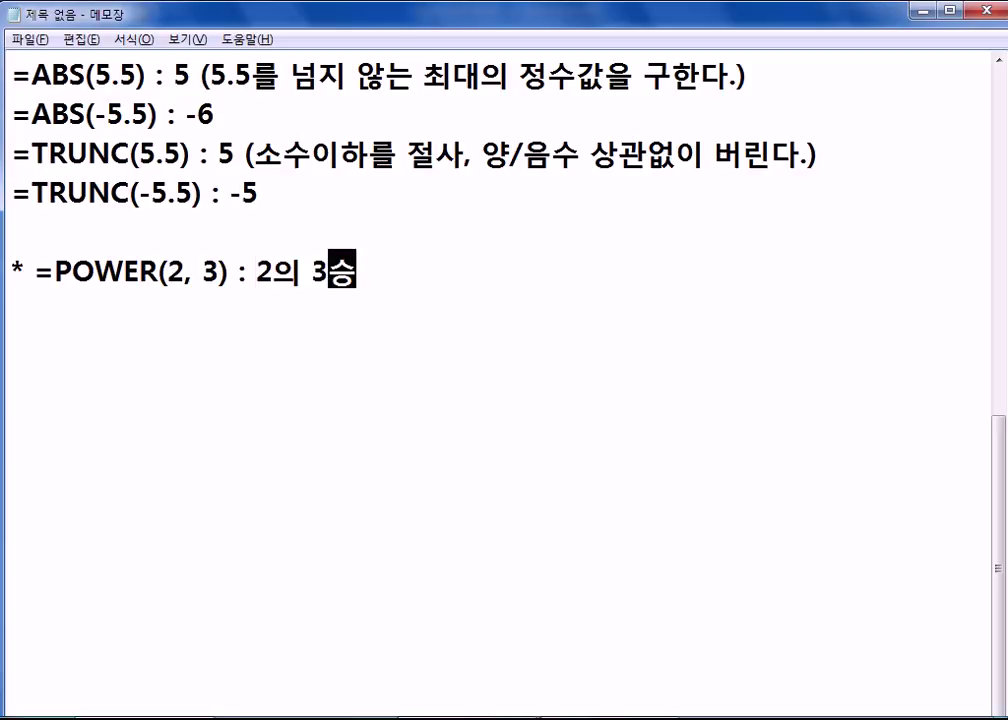
# - Append the equivalent caret-operator form ", =2^3" to the POWER example line
pyautogui.write('=2^')
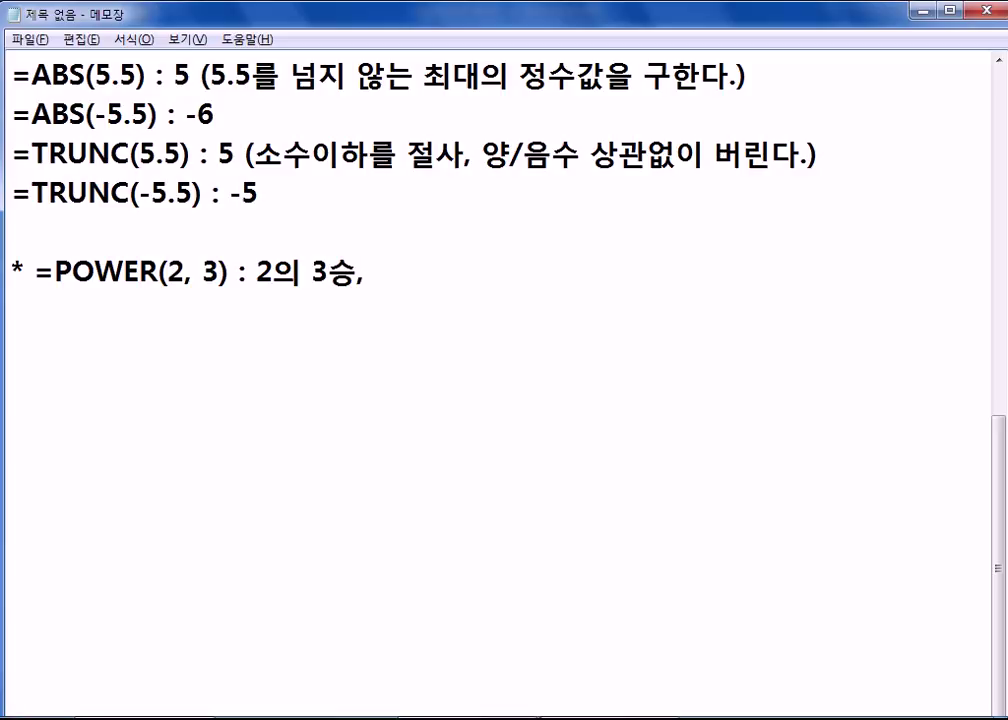
pyautogui.write('3')
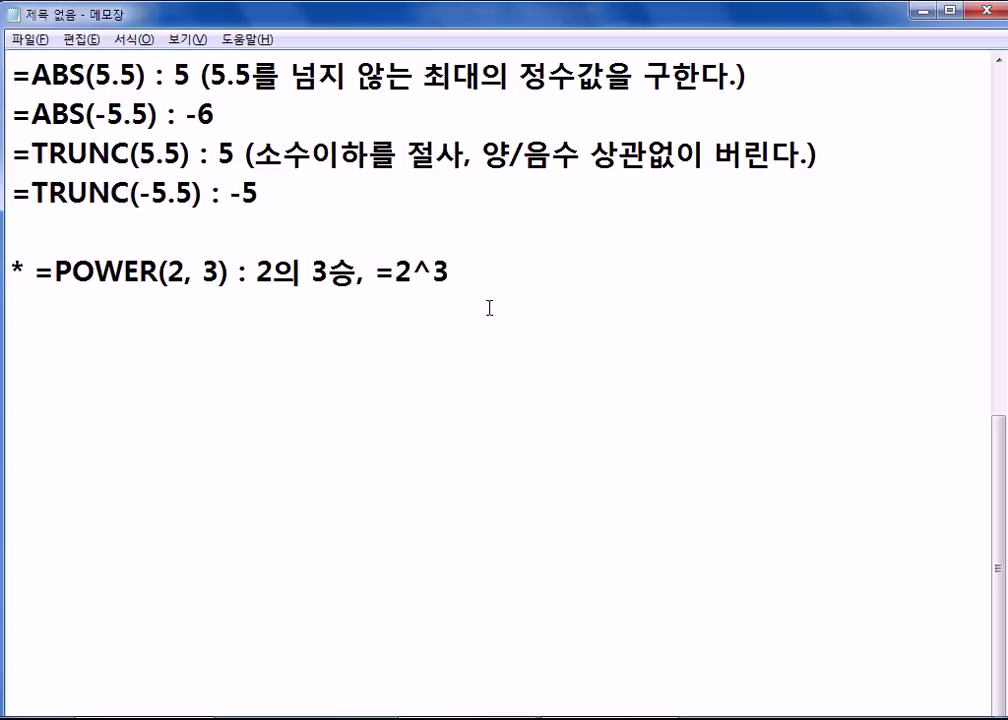
pyautogui.moveTo(413, 272); pyautogui.dragTo(432, 272)
pyautogui.moveTo(54, 272); pyautogui.dragTo(140, 262)
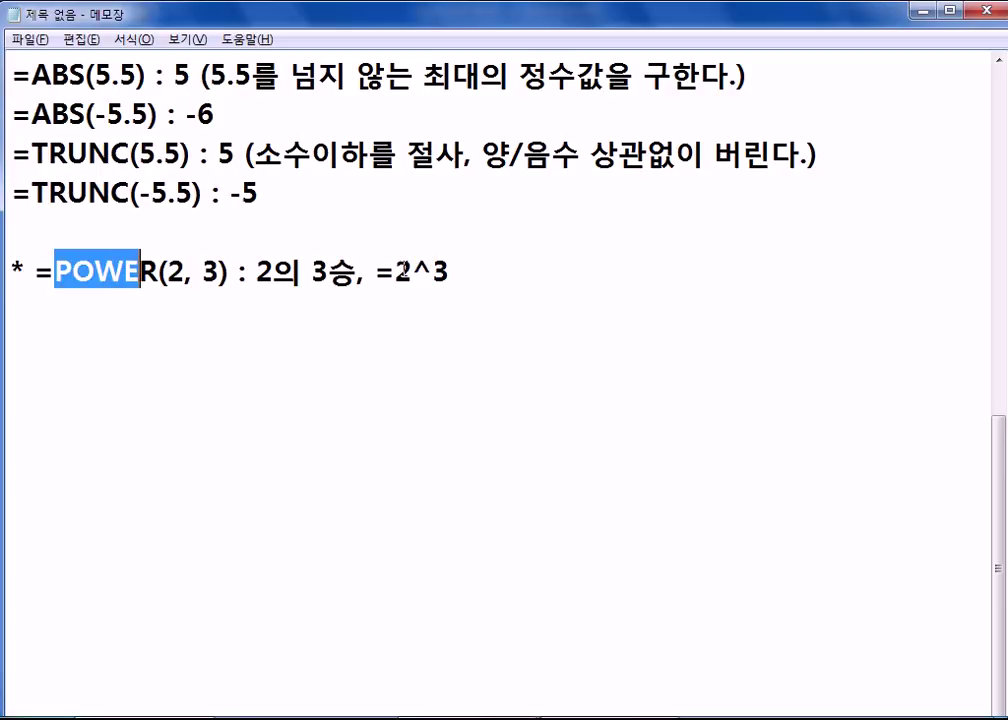
pyautogui.click(615, 290)
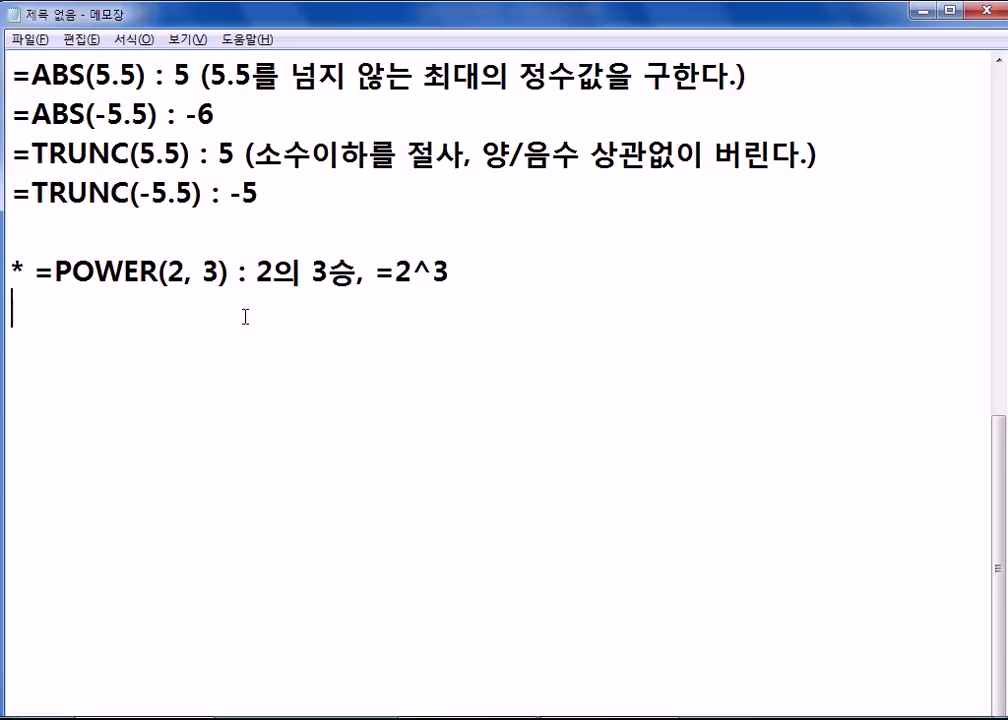
# - Add the quiz question "* 다음 중 가장 큰 수는?" below the POWER example, after a blank line
pyautogui.press('Return')
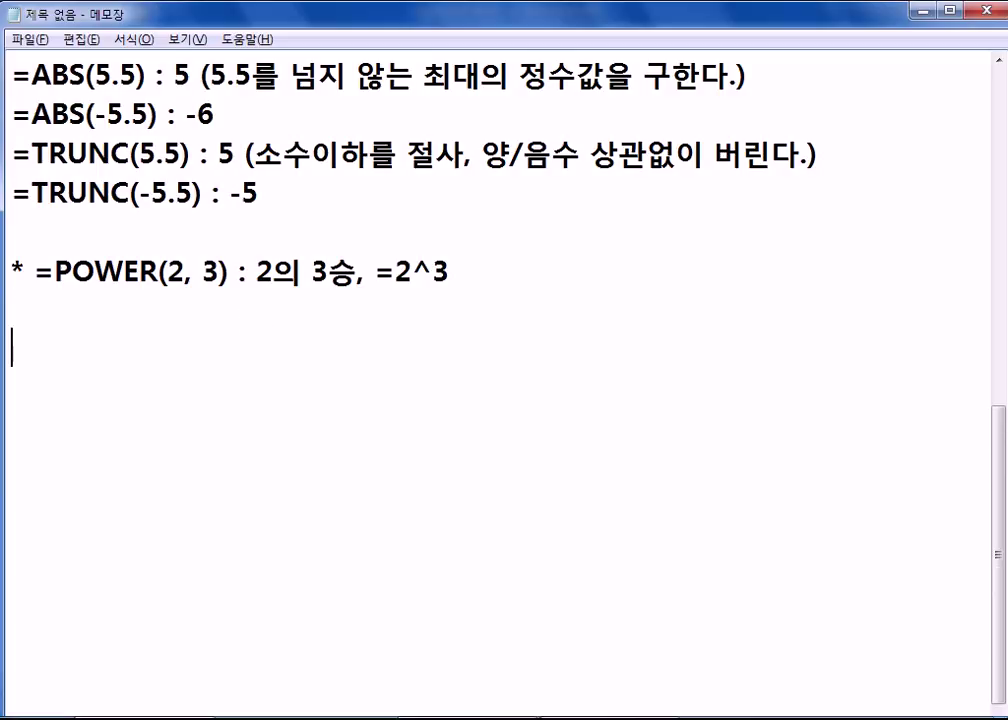
pyautogui.write('* 다음')
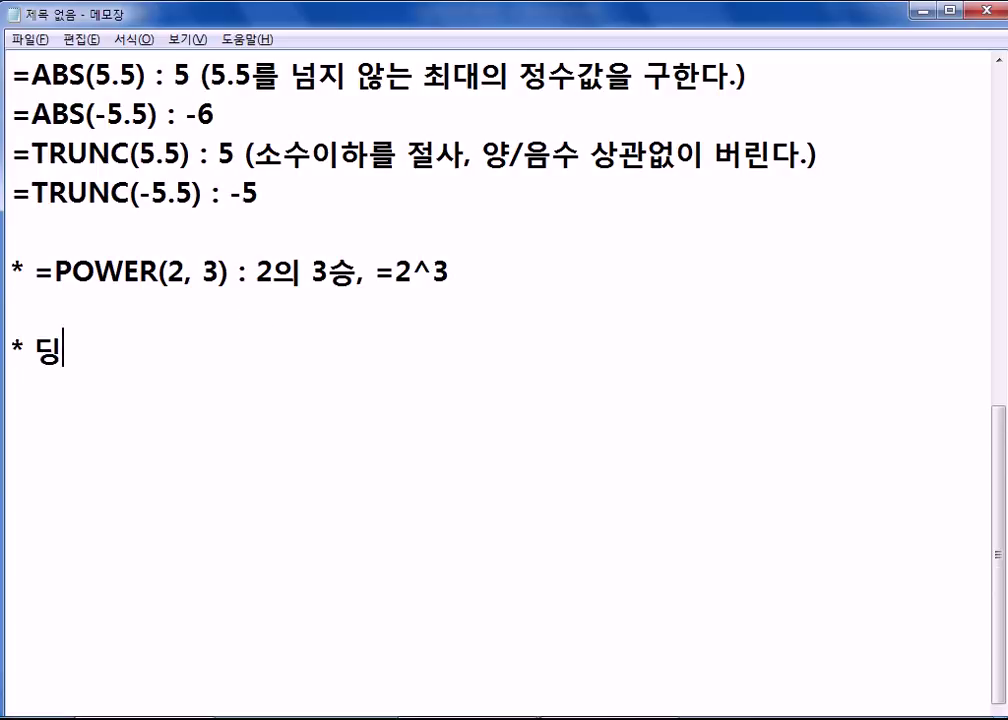
pyautogui.write(' 중 가장 큰 ㅅ')
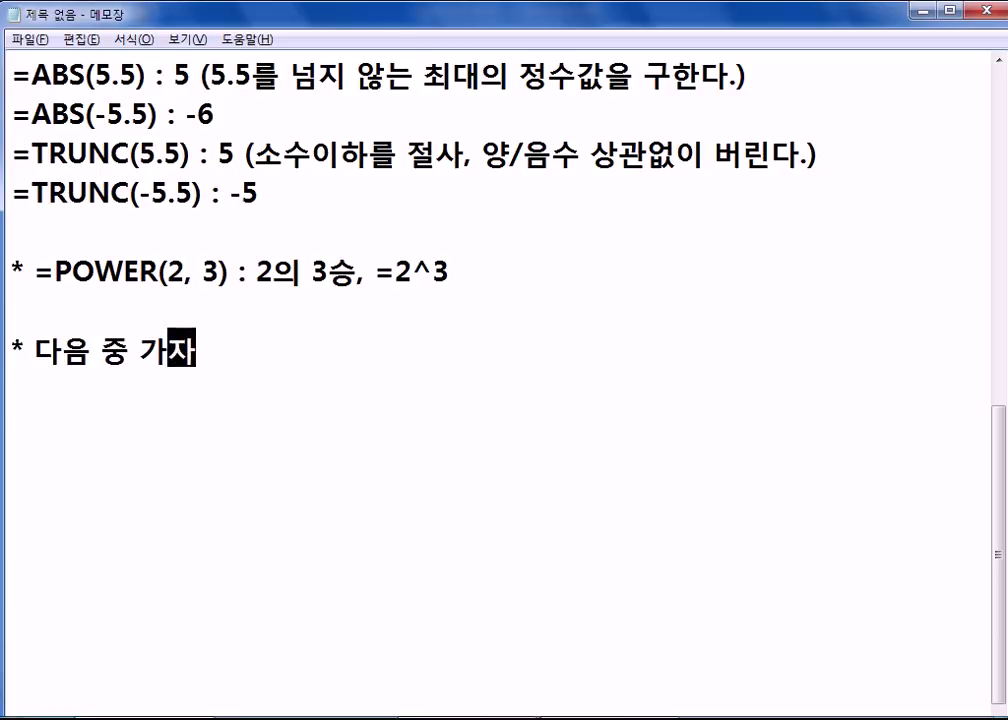
pyautogui.write('수는?')
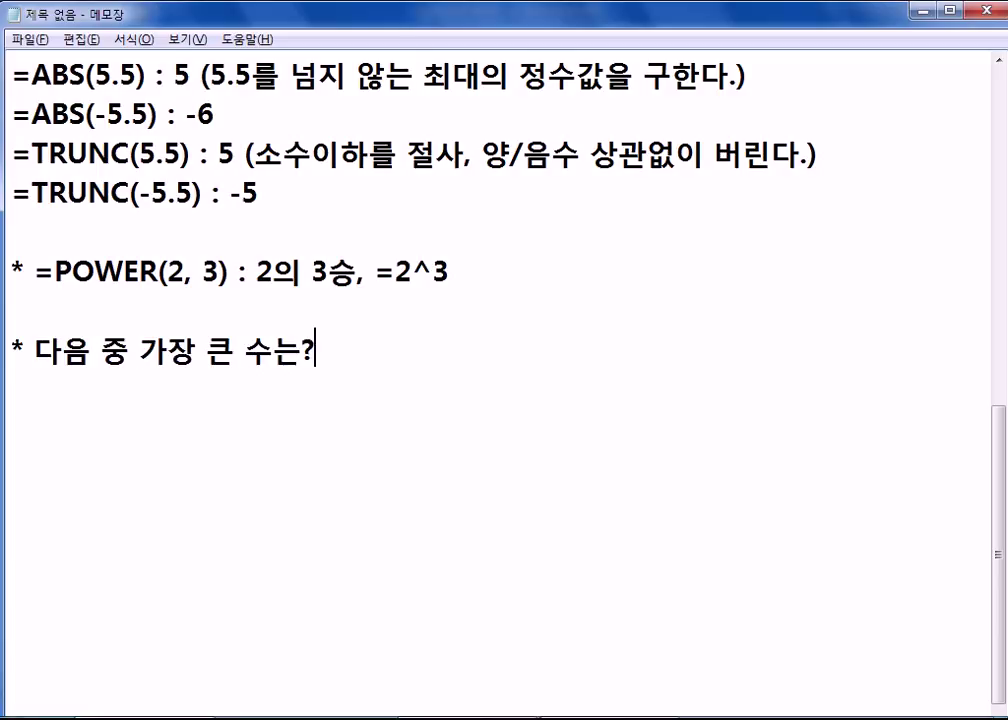
# - Add the first answer choice "1) INT(SQRT(8))" under the quiz question
pyautogui.press('Return')
pyautogui.write('1) INT(')
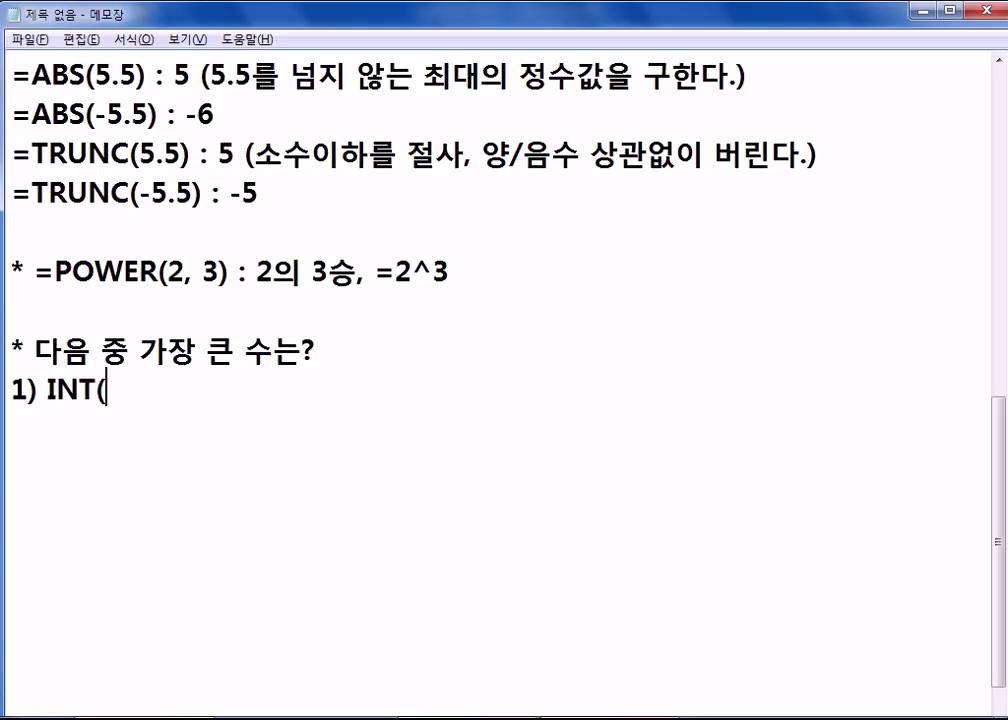
pyautogui.write('AQ')
pyautogui.press('BackSpace')
pyautogui.press('BackSpace')
pyautogui.write('SQ')
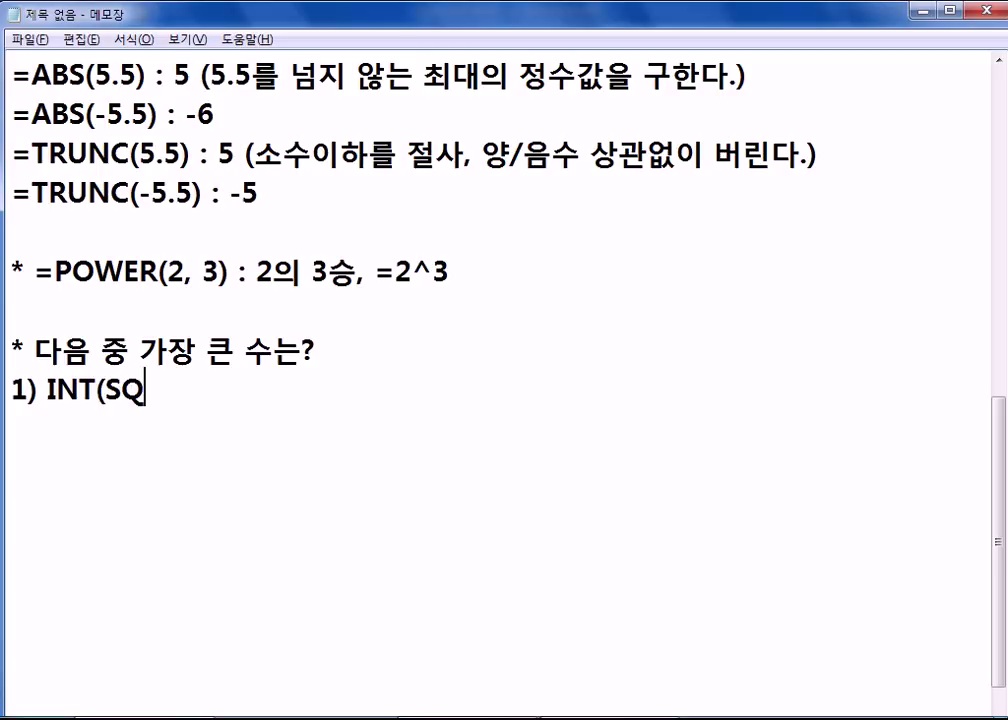
pyautogui.write('RT(')
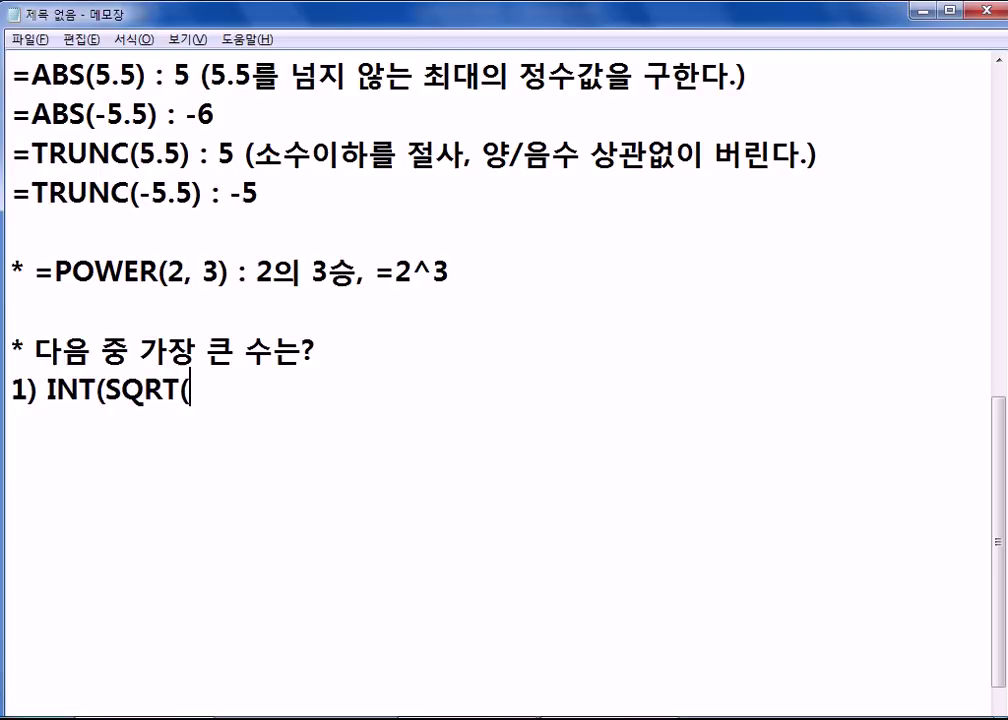
pyautogui.write('8))')
# - Add the second answer choice "2) INT(5.5)" on its own line
pyautogui.press('Return')
pyautogui.write('2) IN')
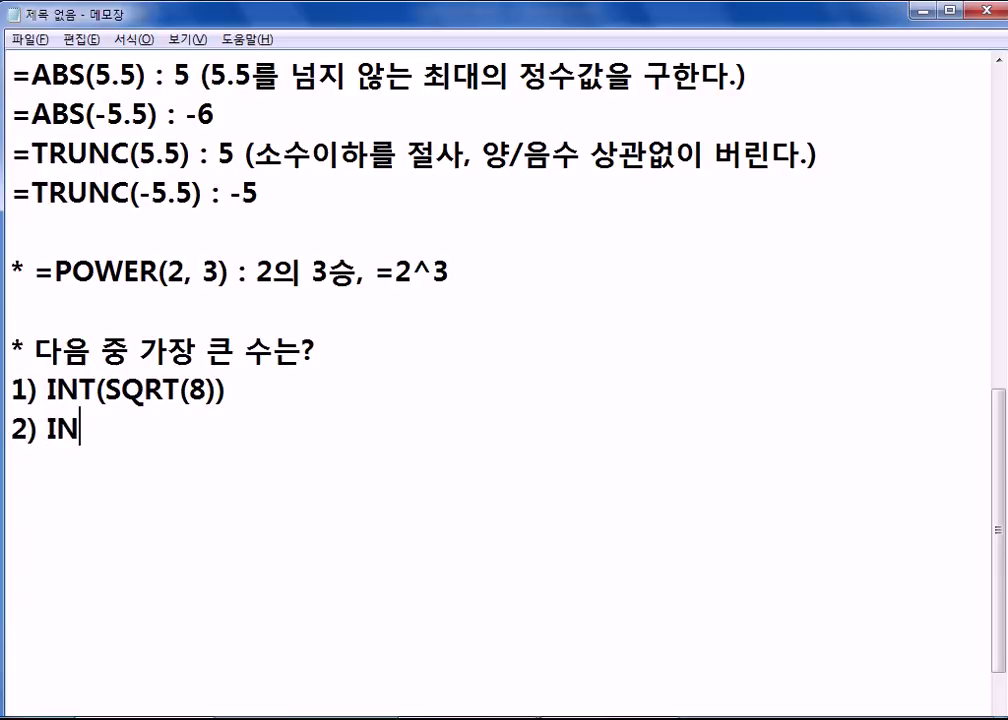
pyautogui.write('T(5.5)')
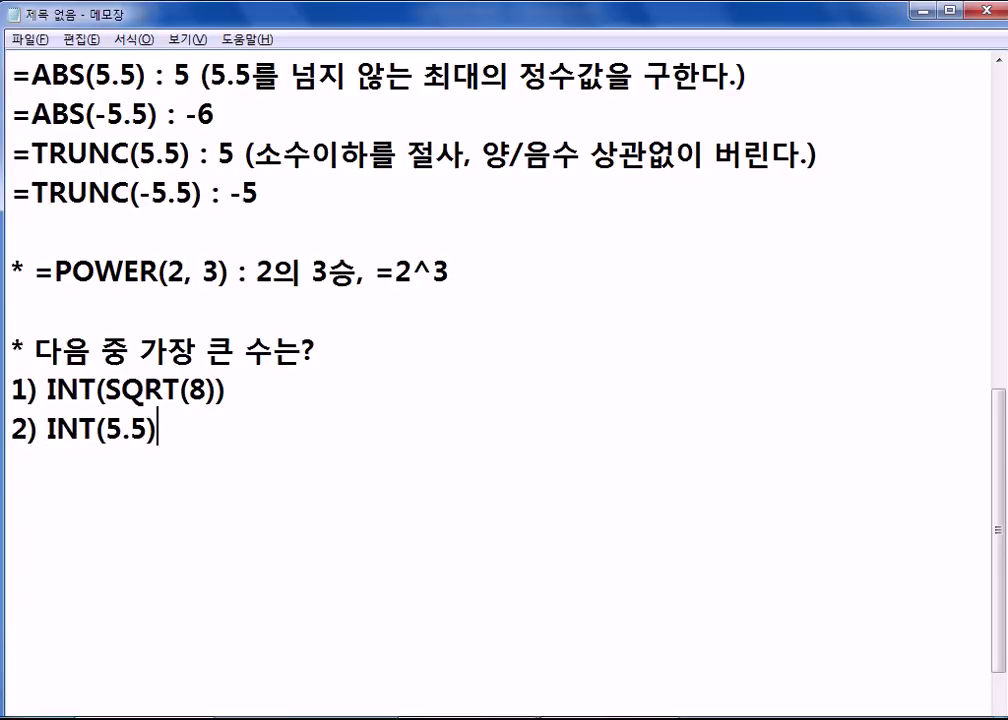
# - Add the third answer choice "3) TRUNC(5.4)" on the following line
pyautogui.press('Return')
pyautogui.write('3) ')
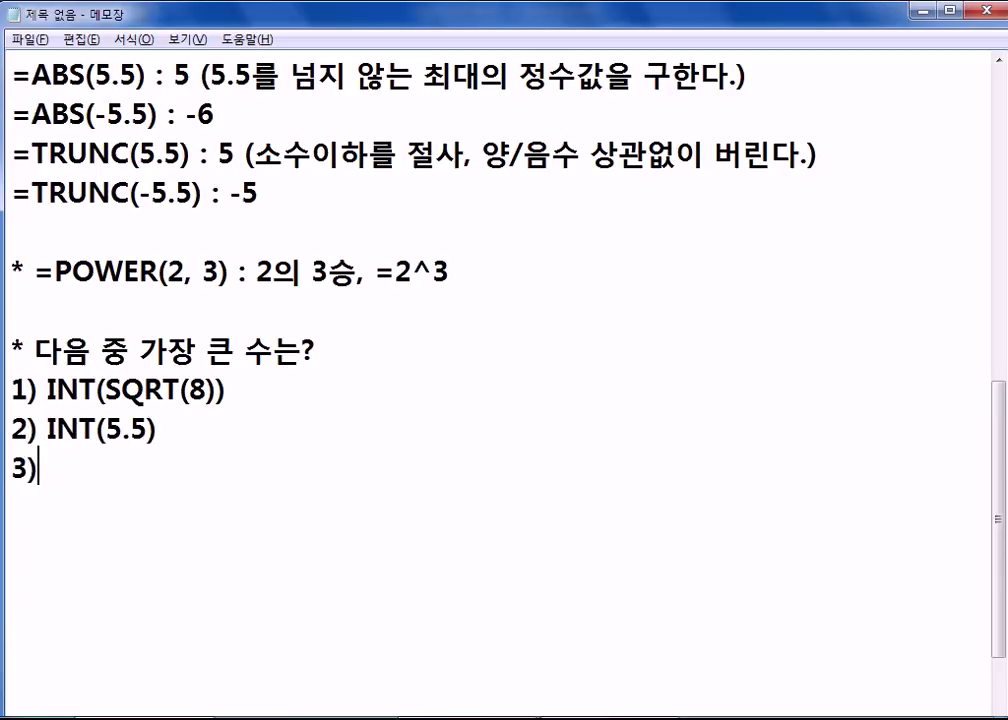
pyautogui.write('TRUNC')
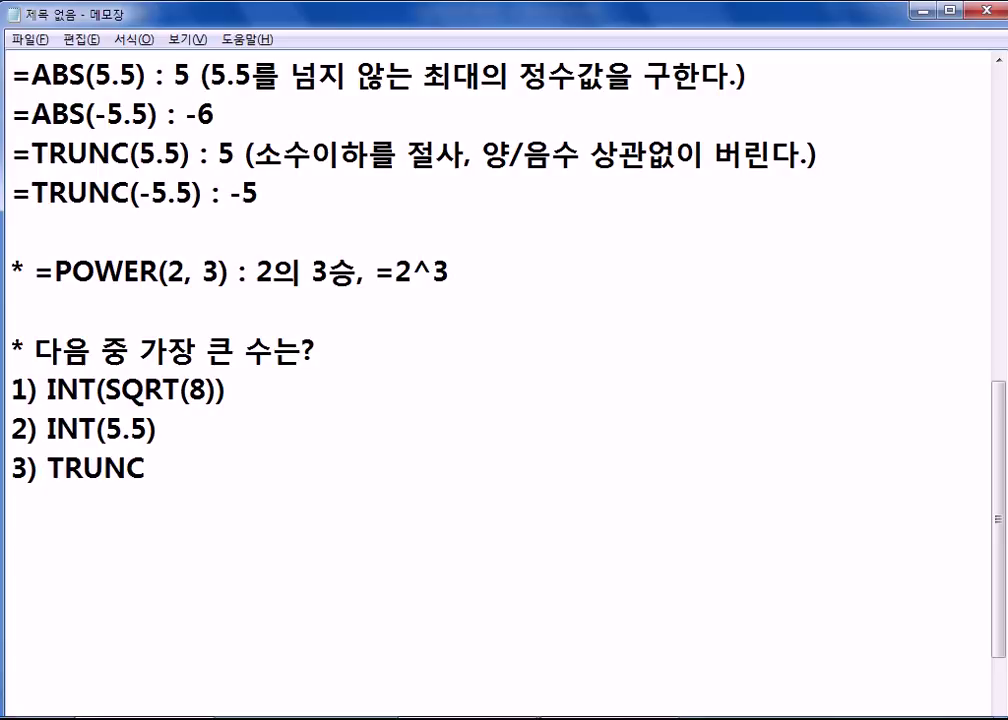
pyautogui.write('(5.3')
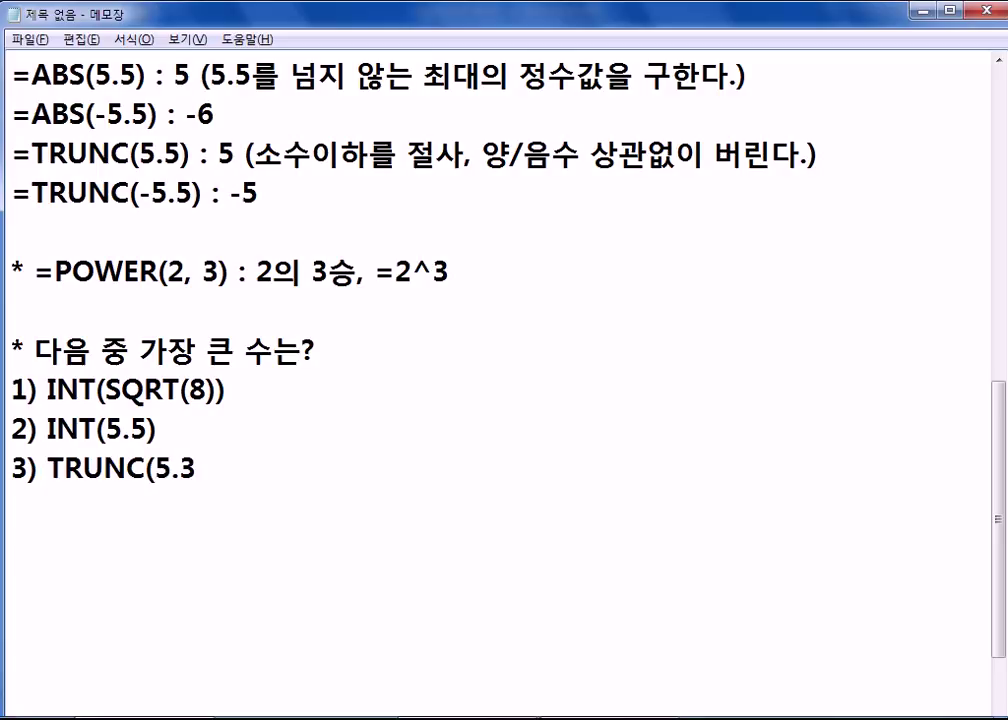
pyautogui.press('BackSpace')
pyautogui.write('4)')
# - Add the fourth answer choice "4) POWER(2, 3)" and start a new line below it
pyautogui.press('Return')
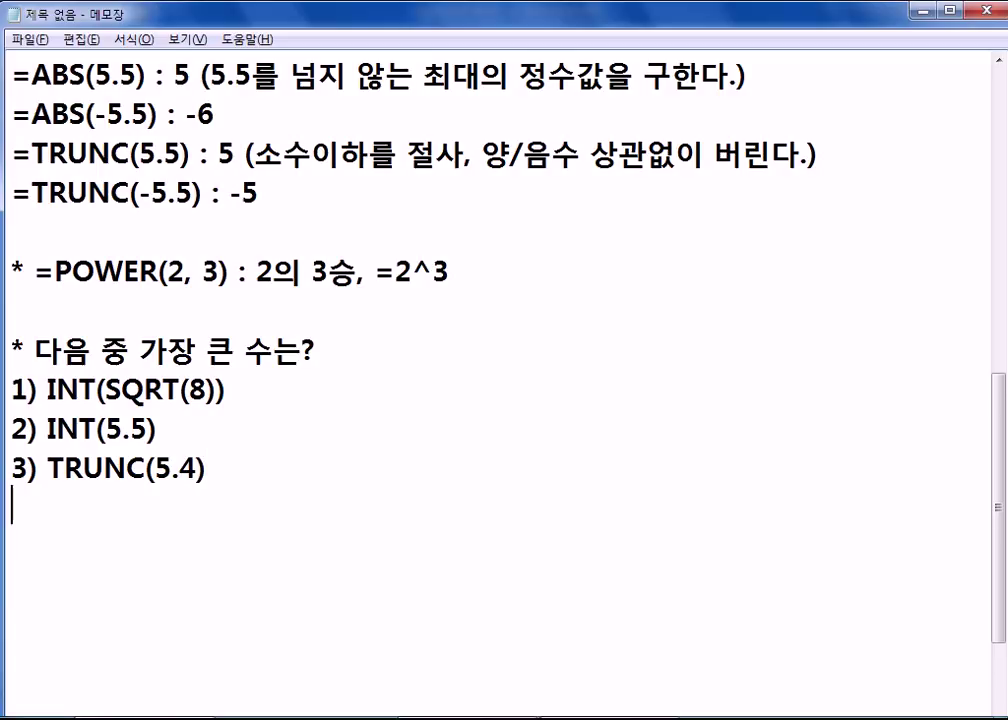
pyautogui.write('4) PO')
pyautogui.write('WER')
pyautogui.press('BackSpace')
pyautogui.write('ER')
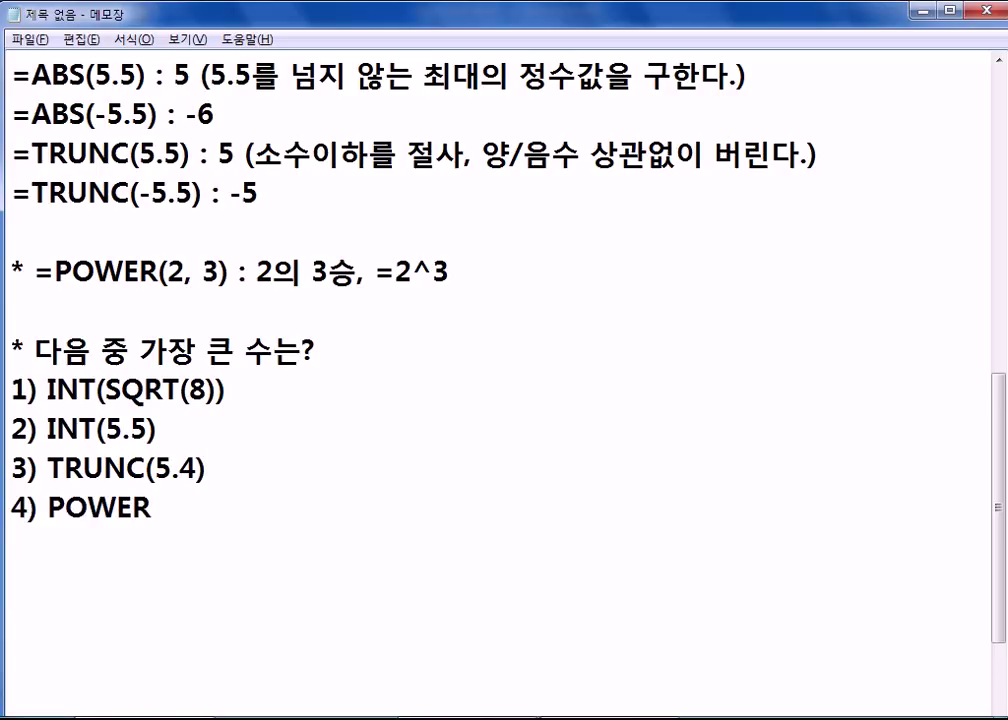
pyautogui.write('(2, 3)')
pyautogui.press('Return')
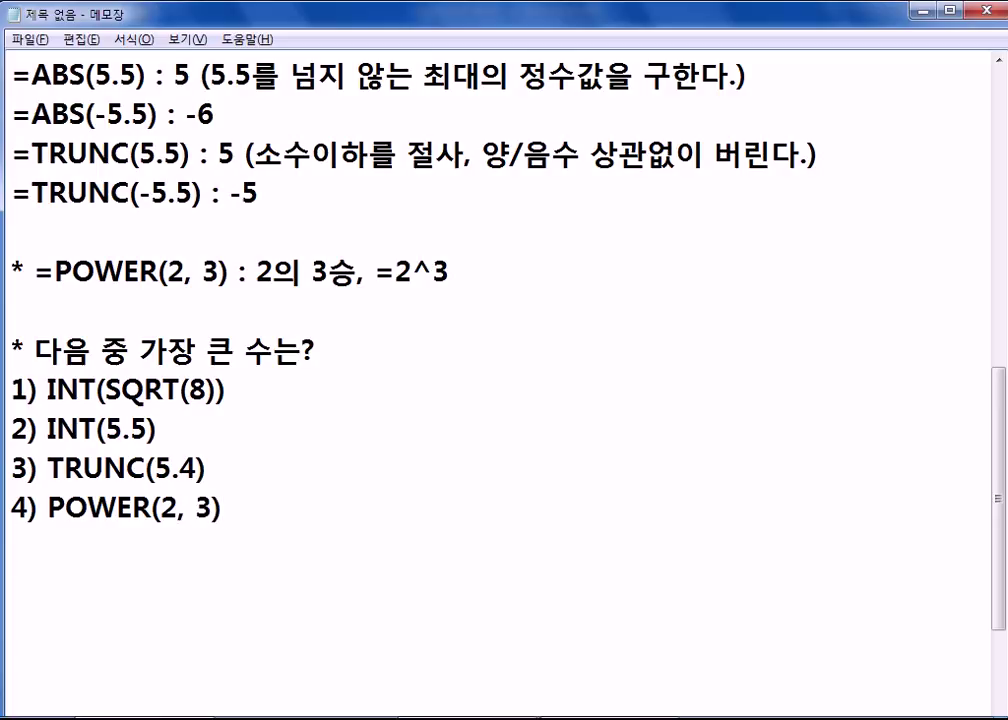
# - Append the result ": 2" to the first answer choice, INT(SQRT(8))
pyautogui.press('Up')
pyautogui.press('Up')
pyautogui.press('Up')
pyautogui.press('Up')
pyautogui.press('End')
pyautogui.press('Left')
pyautogui.press('Right')
pyautogui.write(': ')
pyautogui.write('2')
# - Append the results ": 5" to the second and third answer choices and ": 8" to the fourth
pyautogui.write(': 5')
pyautogui.press('Down')
pyautogui.write(': 5')
pyautogui.press('Down')
pyautogui.write(':')
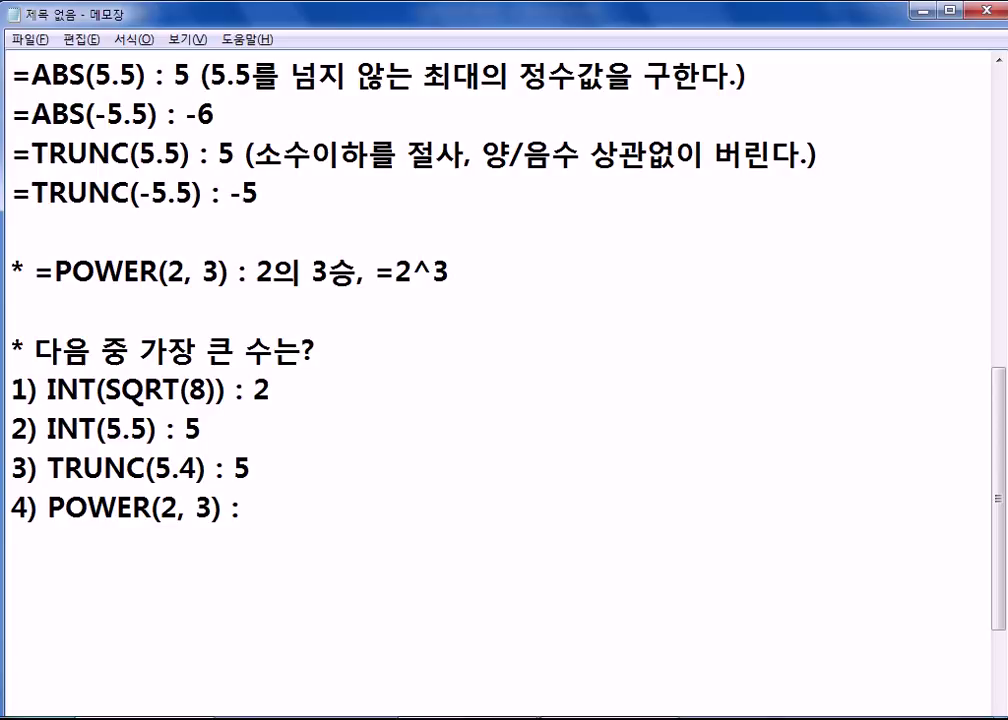
pyautogui.write(' 8')
# - Write the answer "4" after the quiz question and return to the empty line below the choices
pyautogui.press('Up')
pyautogui.press('Up')
pyautogui.press('Up')
pyautogui.press('Up')
pyautogui.write('4')
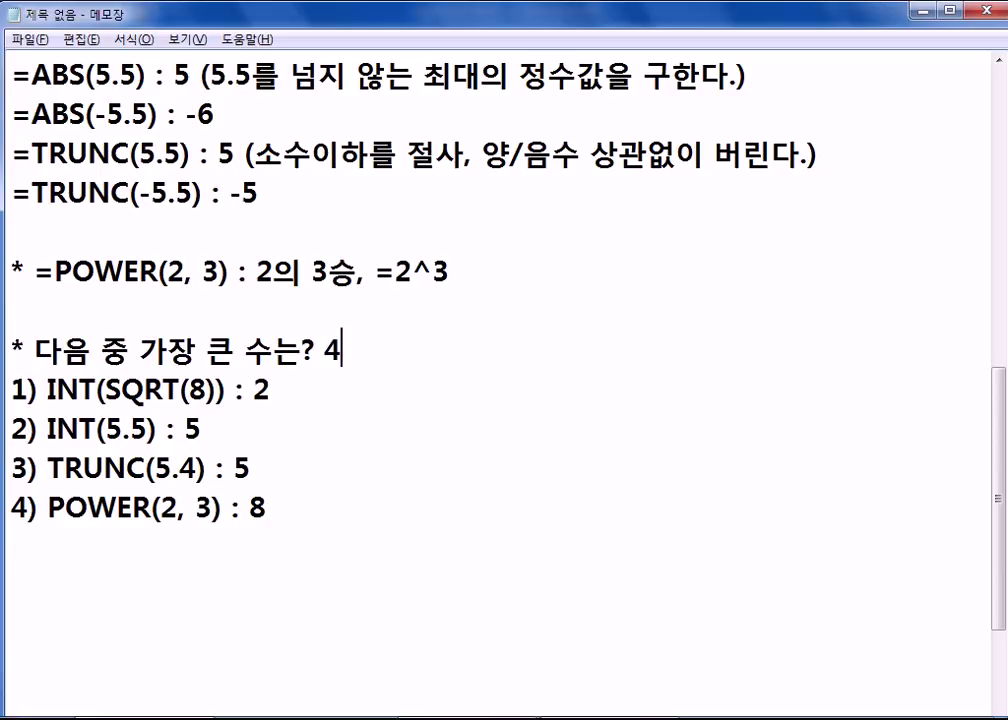
pyautogui.press('Down')
pyautogui.press('Down')
pyautogui.press('Down')
pyautogui.press('Down')
pyautogui.press('Down')
pyautogui.press('Down')
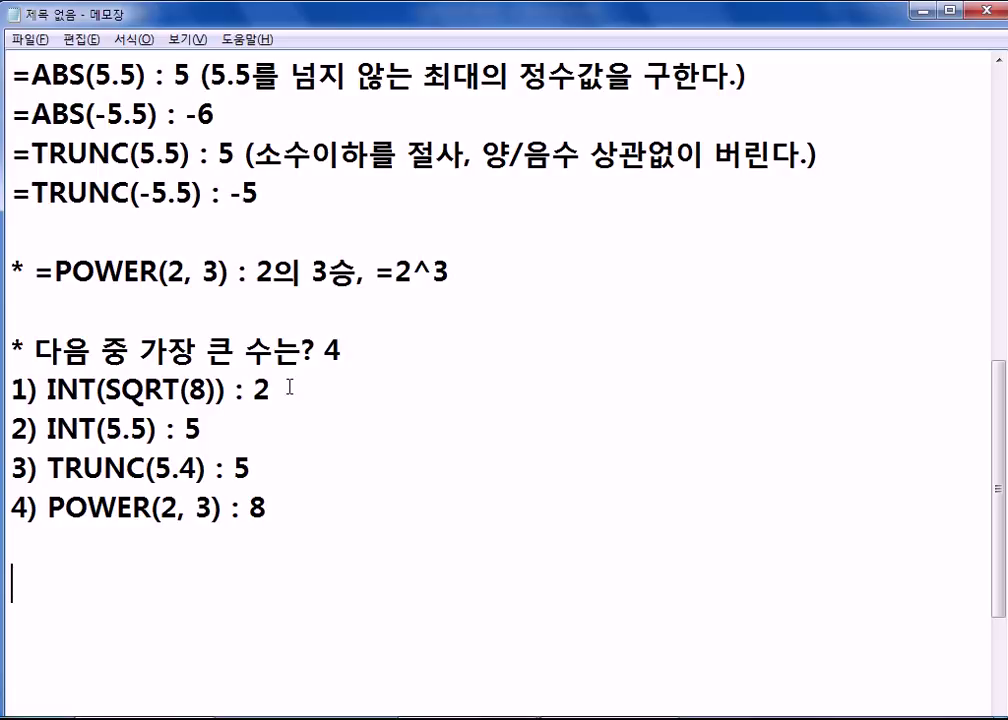
# - Highlight the arguments 8 and 5.5 in the first two answer choices and dismiss the advertisement pop-up
pyautogui.doubleClick(197, 390)
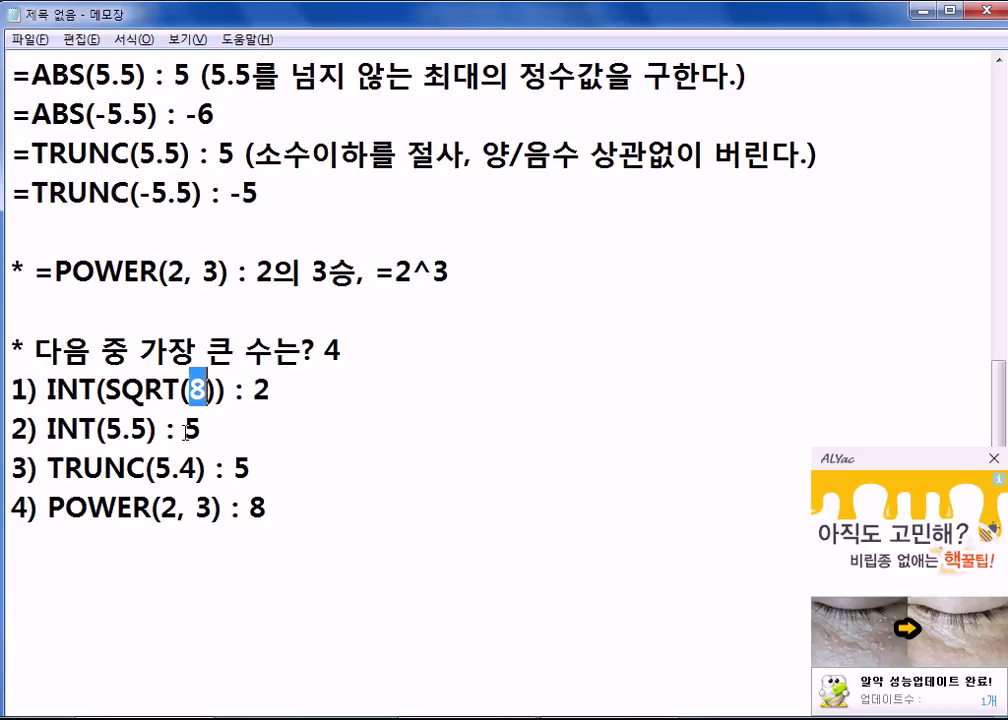
pyautogui.moveTo(148, 428); pyautogui.dragTo(106, 428)
pyautogui.doubleClick(194, 389)
pyautogui.click(994, 460)
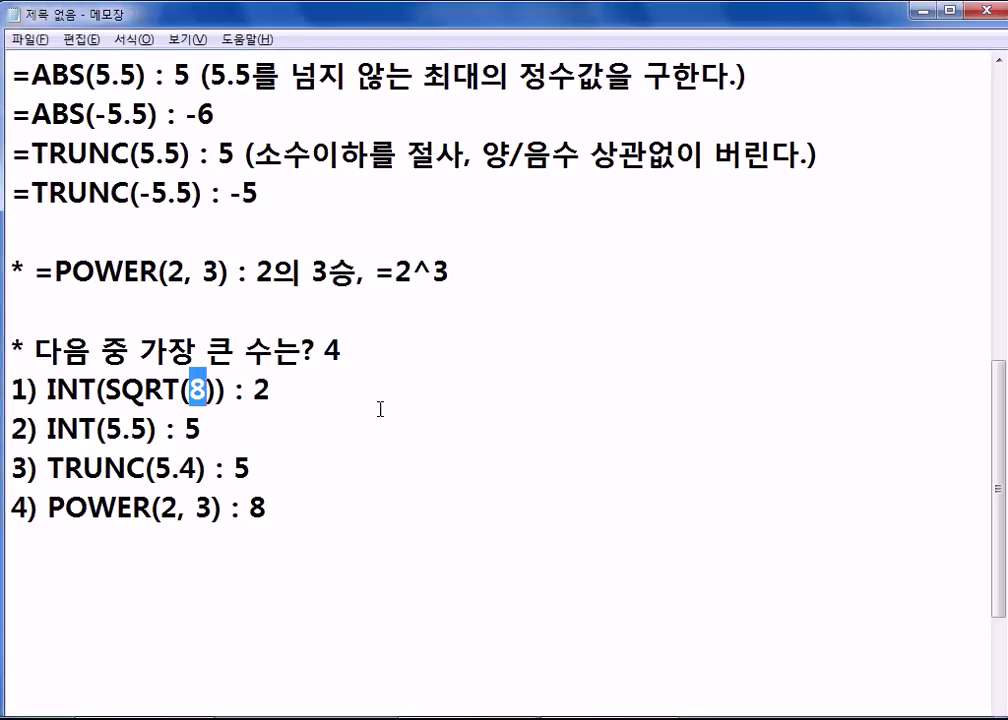
pyautogui.click(363, 414)
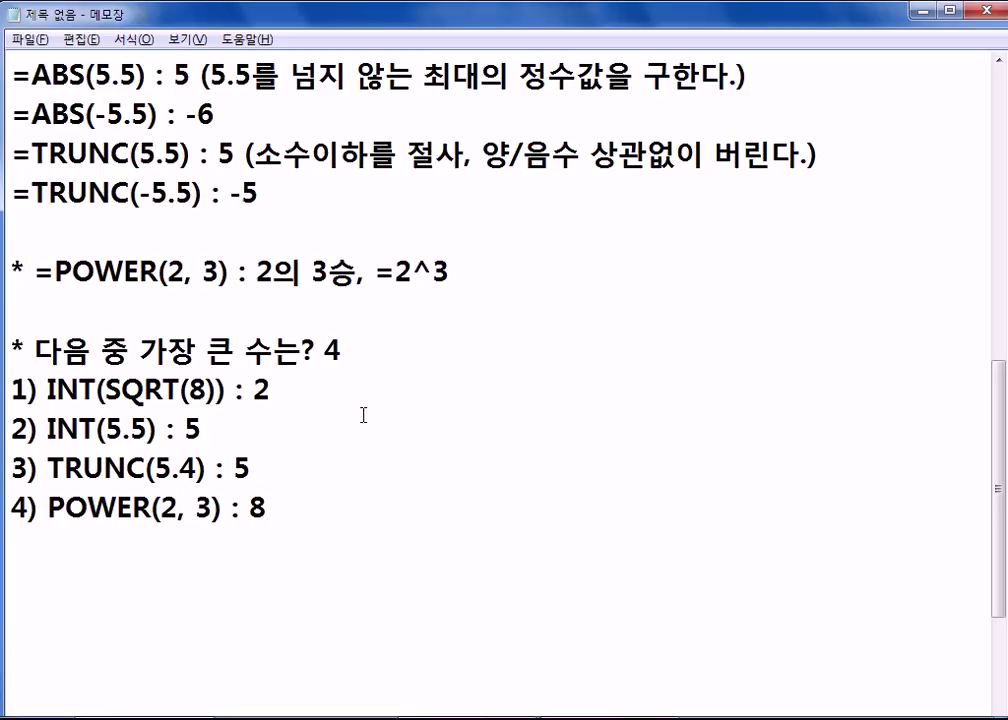
# - Add the heading "교재 82쪽)" below the quiz and start a new line
pyautogui.scroll(7, 363, 414)
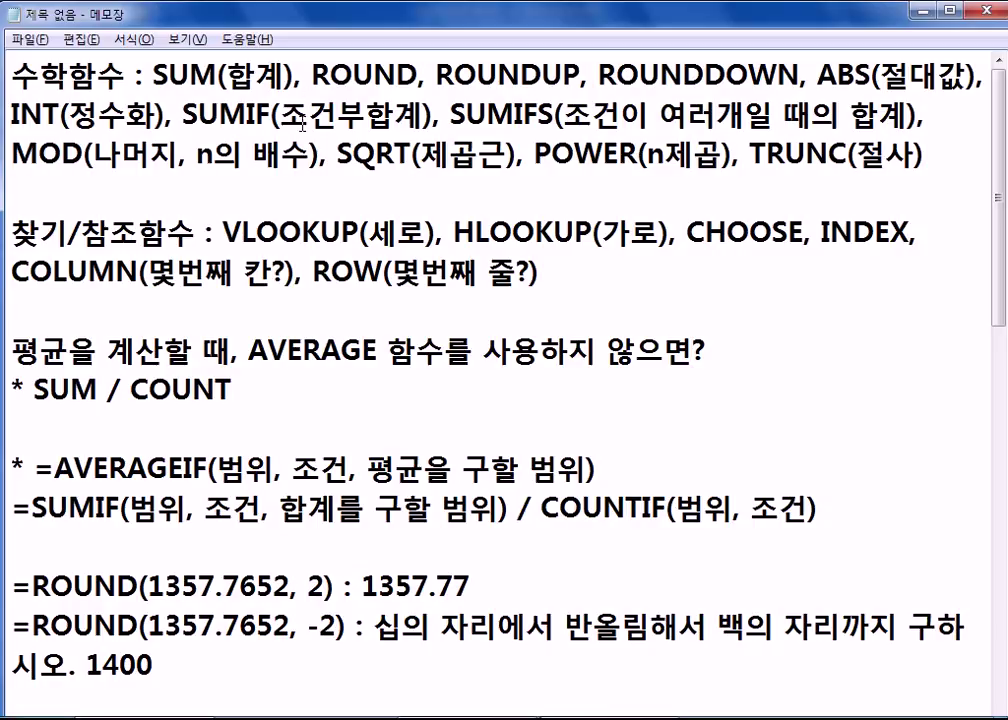
pyautogui.scroll(-9, 170, 300)
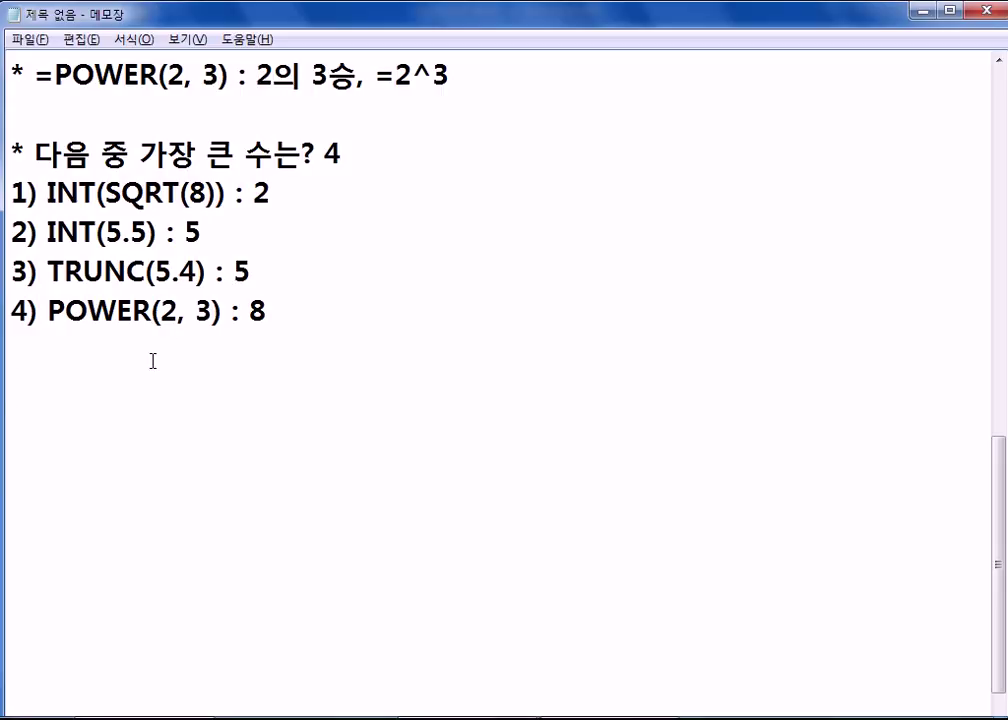
pyautogui.write('RYWO')
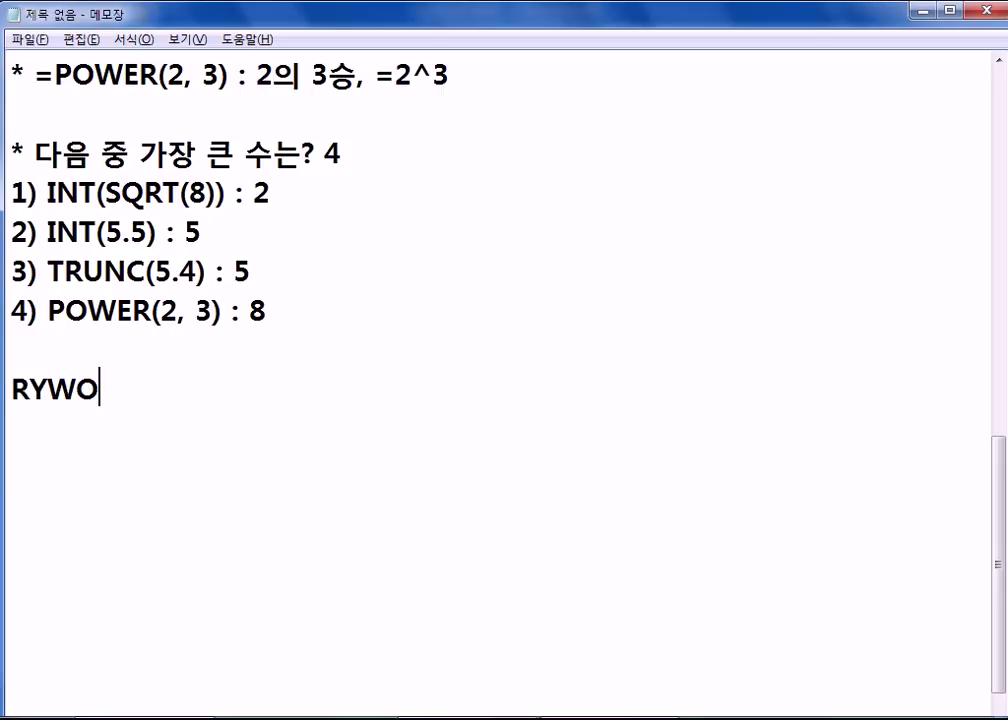
pyautogui.hotkey('shift', 'Home')
pyautogui.write('교재')
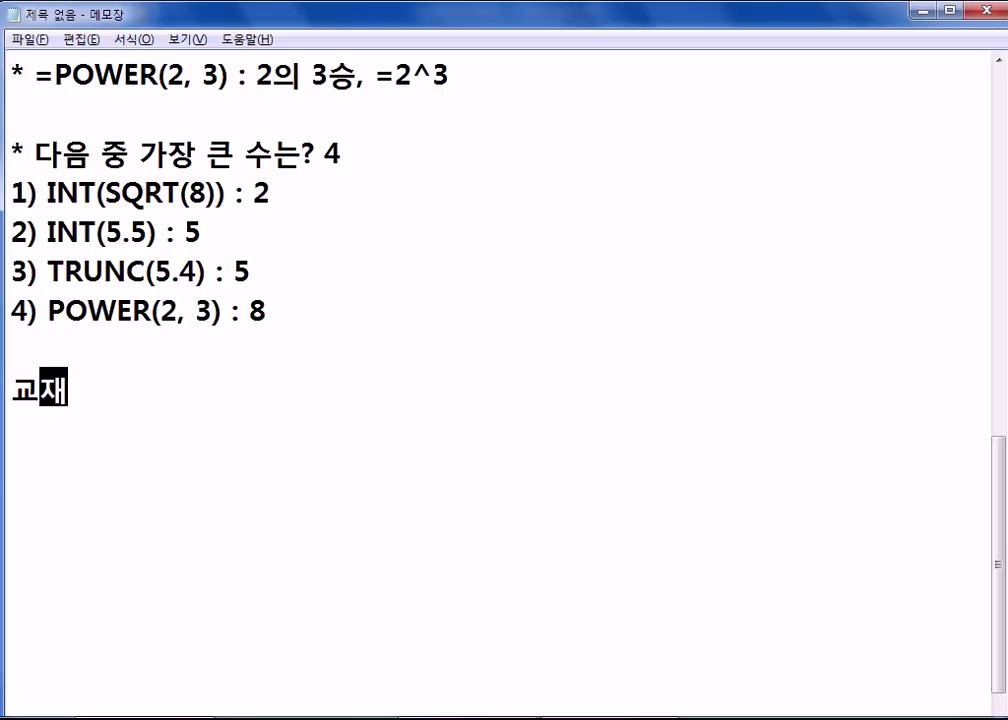
pyautogui.write(' 82쪽')
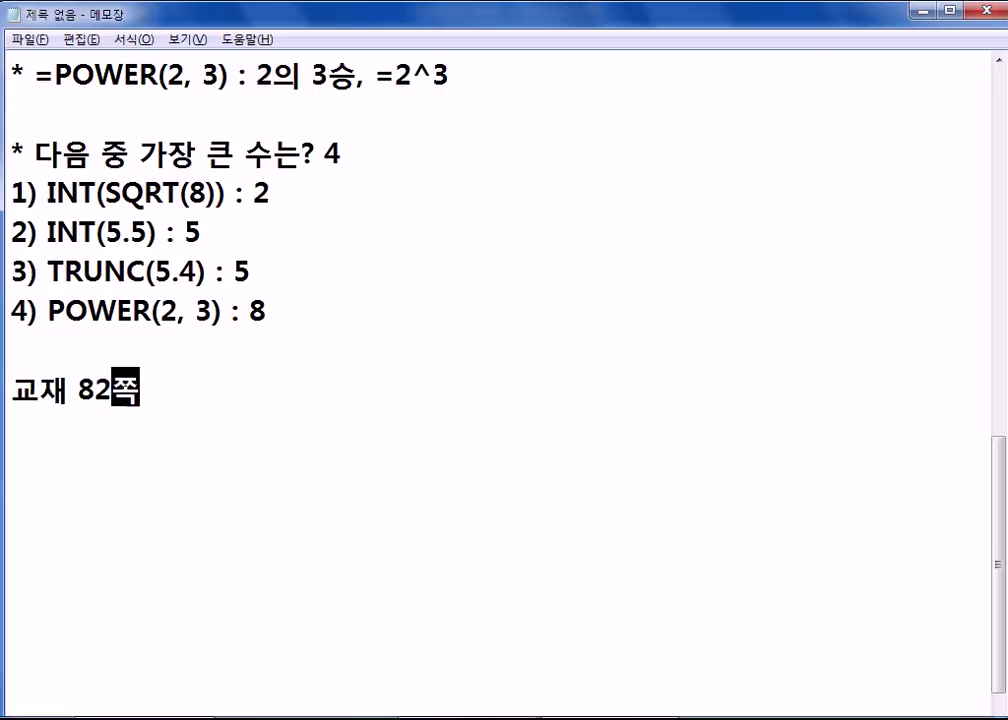
pyautogui.write(')')
pyautogui.press('Return')
# - Begin the first exercise under the heading with "1) 접수코드(A3:A9)의"
pyautogui.write('1')
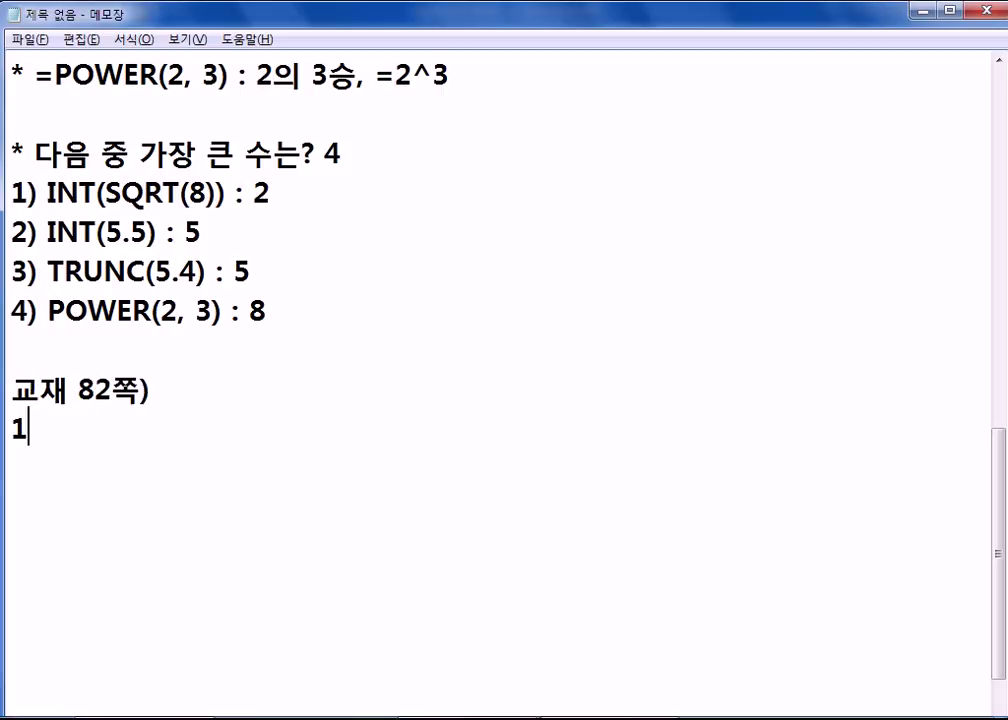
pyautogui.write(') 접')
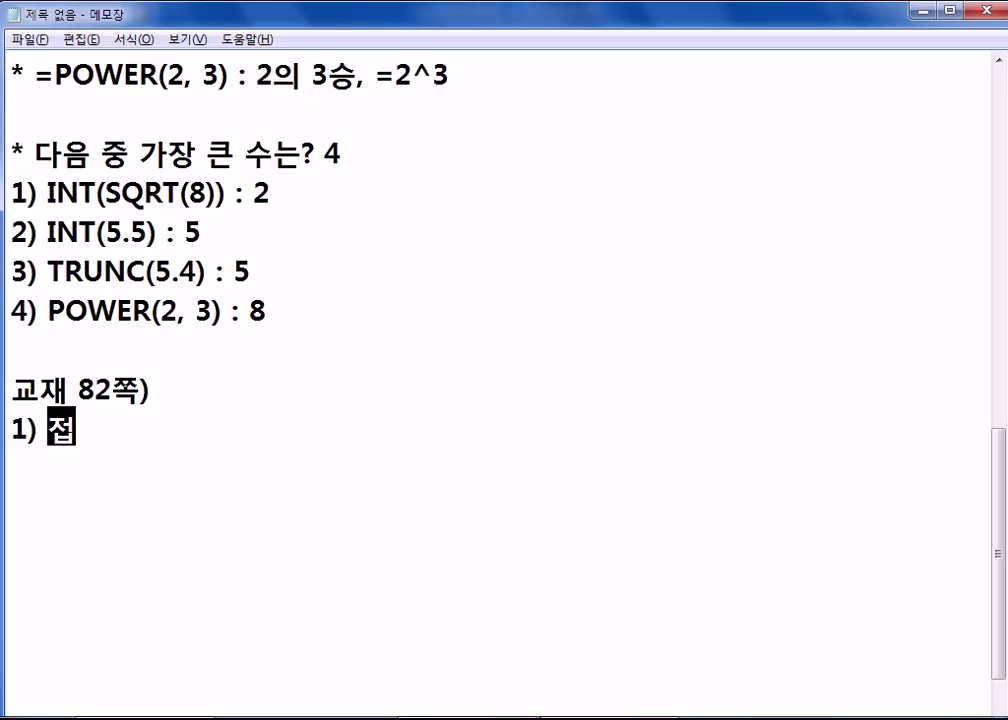
pyautogui.write('수코드(')
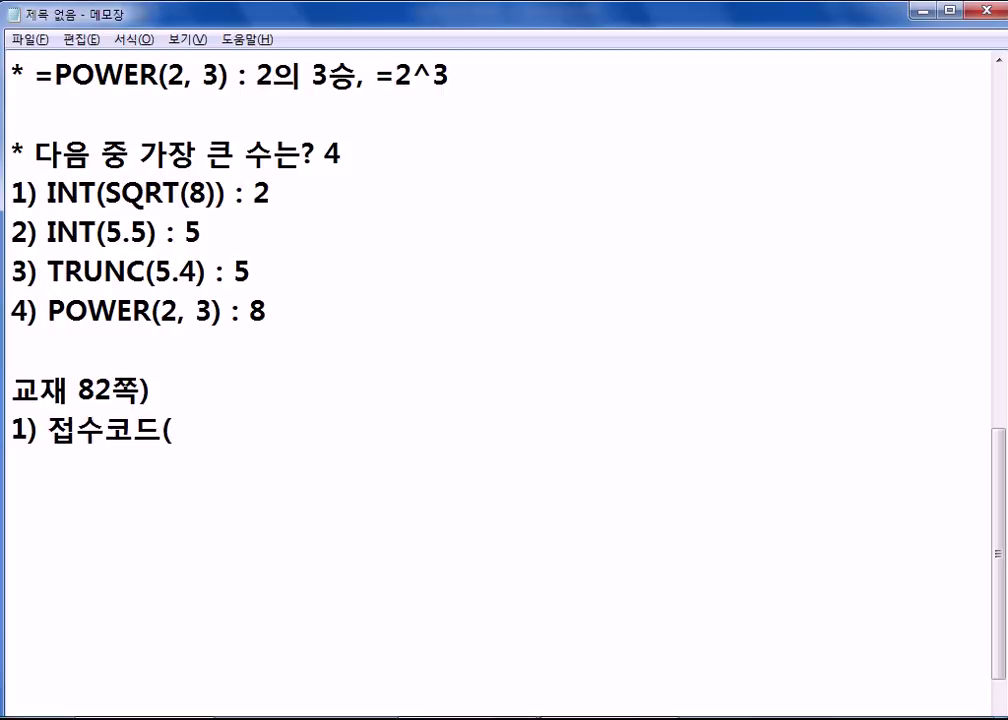
pyautogui.scroll(-2, 180, 586)
pyautogui.click(365, 396)
pyautogui.scroll(-1, 349, 398)
pyautogui.click(240, 154)
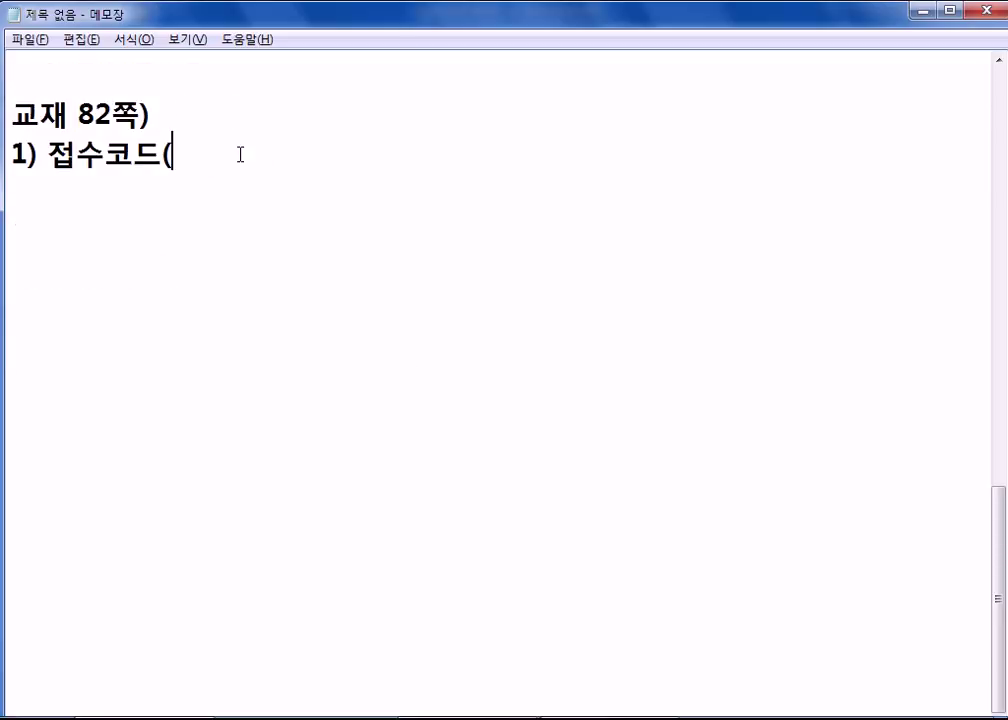
pyautogui.write('A3:A0')
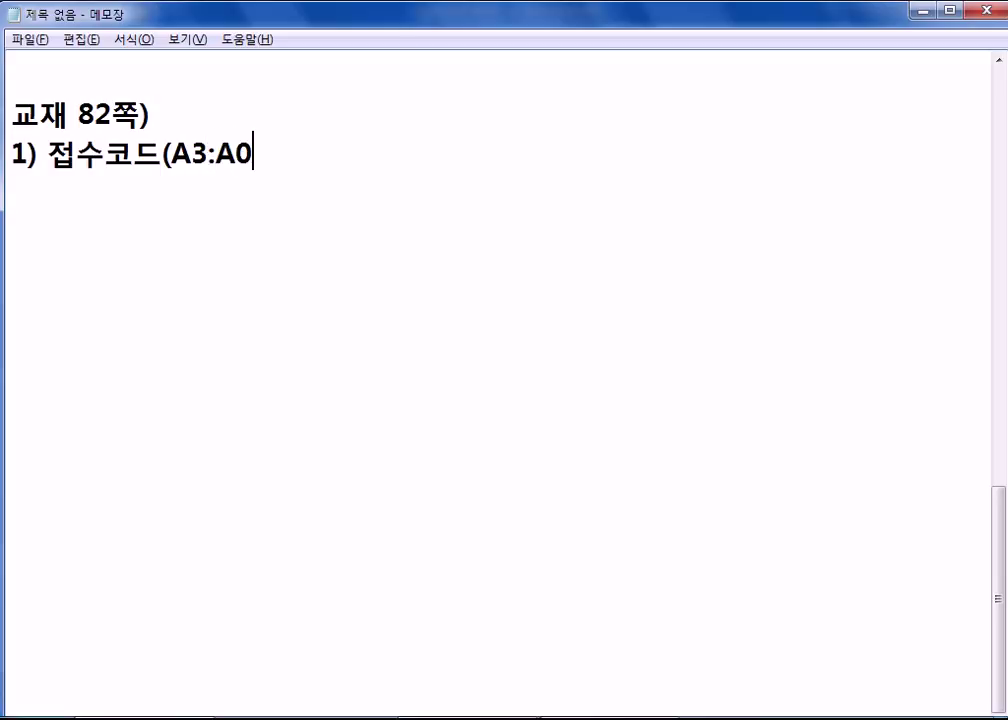
pyautogui.press('BackSpace')
pyautogui.write('9)의 ')
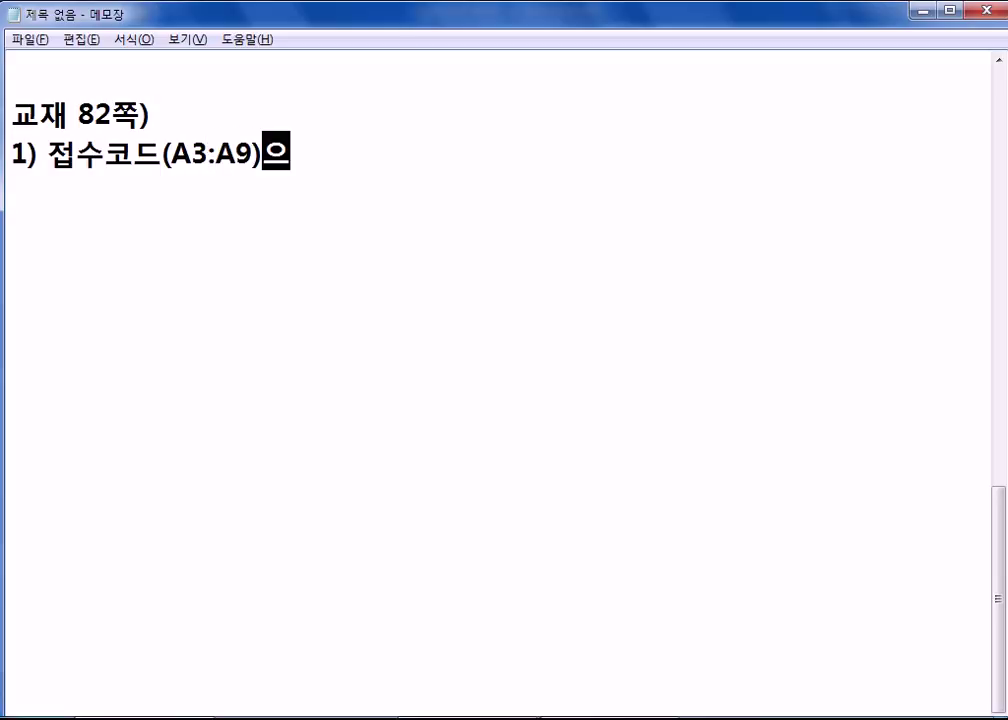
# - Continue the exercise sentence with "맨 앞에서 다섯 번째 문자와"
pyautogui.write('맨 앞')
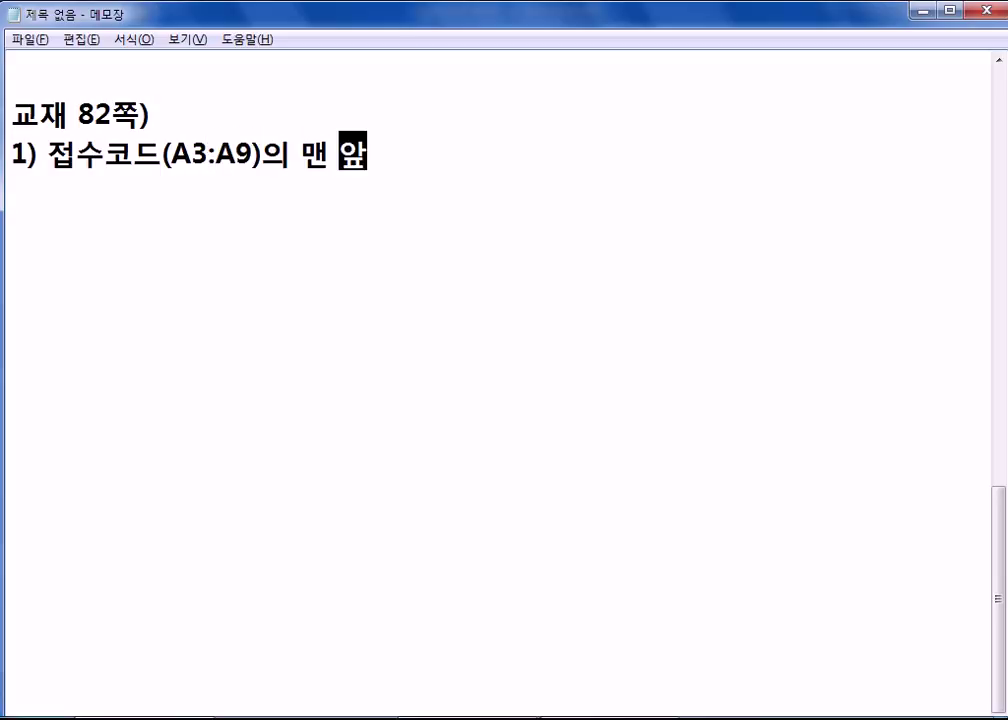
pyautogui.write('엣서 다섯')
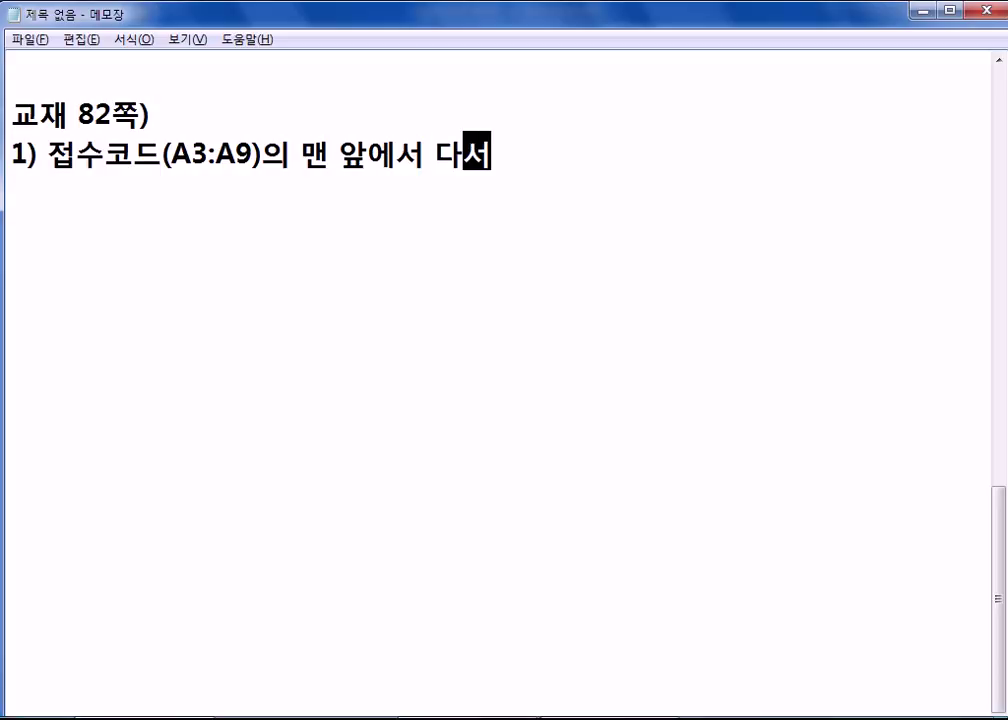
pyautogui.write('째')
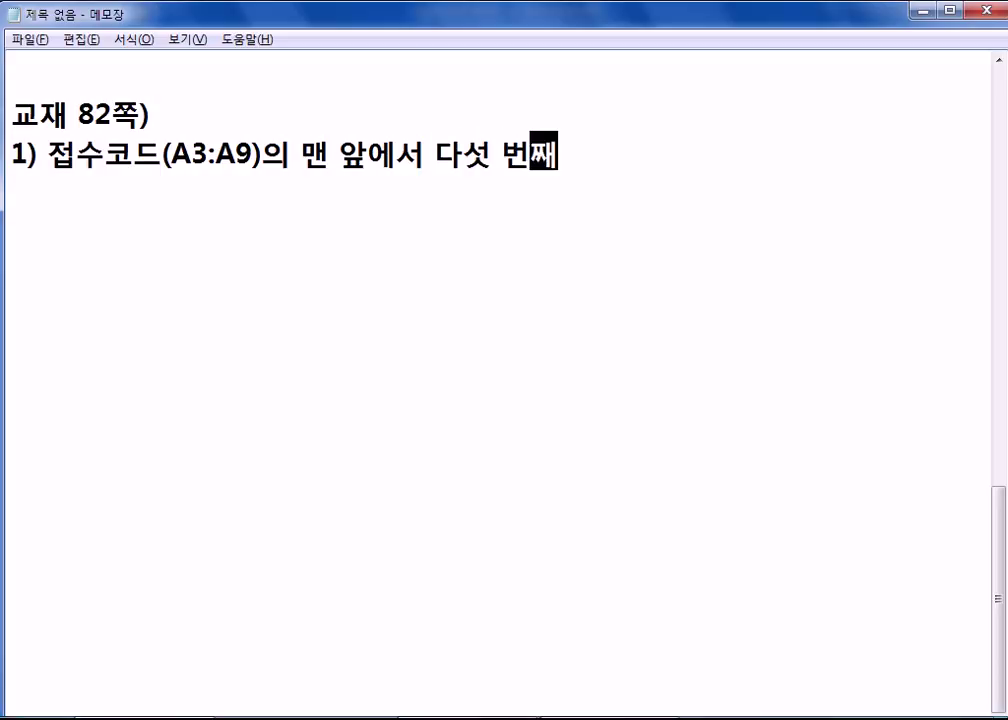
pyautogui.write(' 문자와 ')
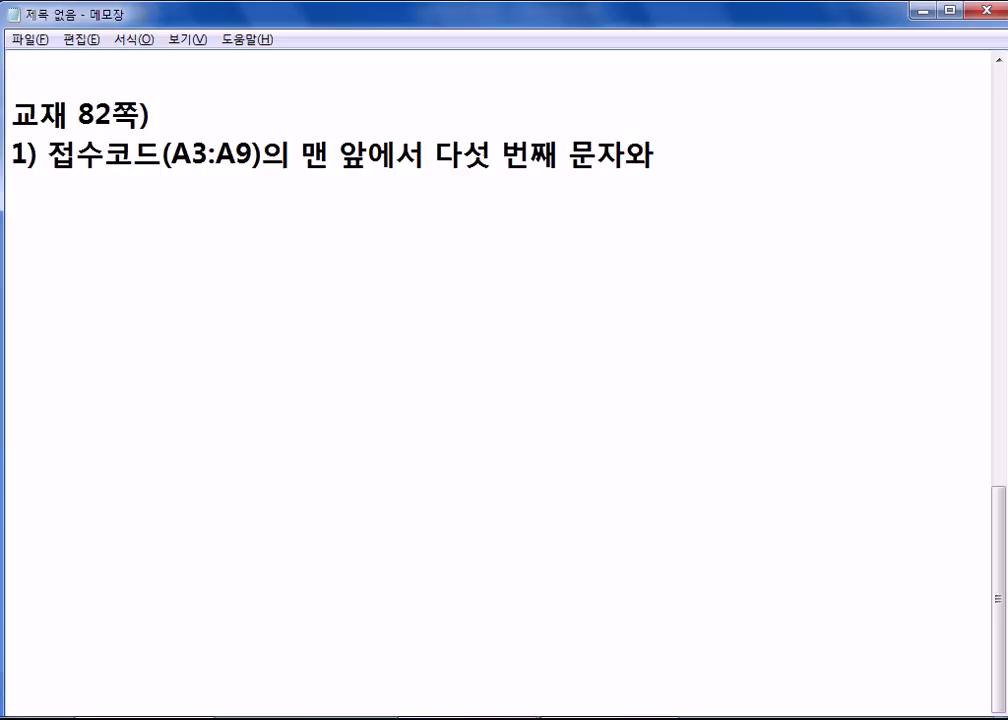
# - Extend the exercise sentence with the table reference "A11:C14의 영역의 표를 이용"
pyautogui.write('A11"')
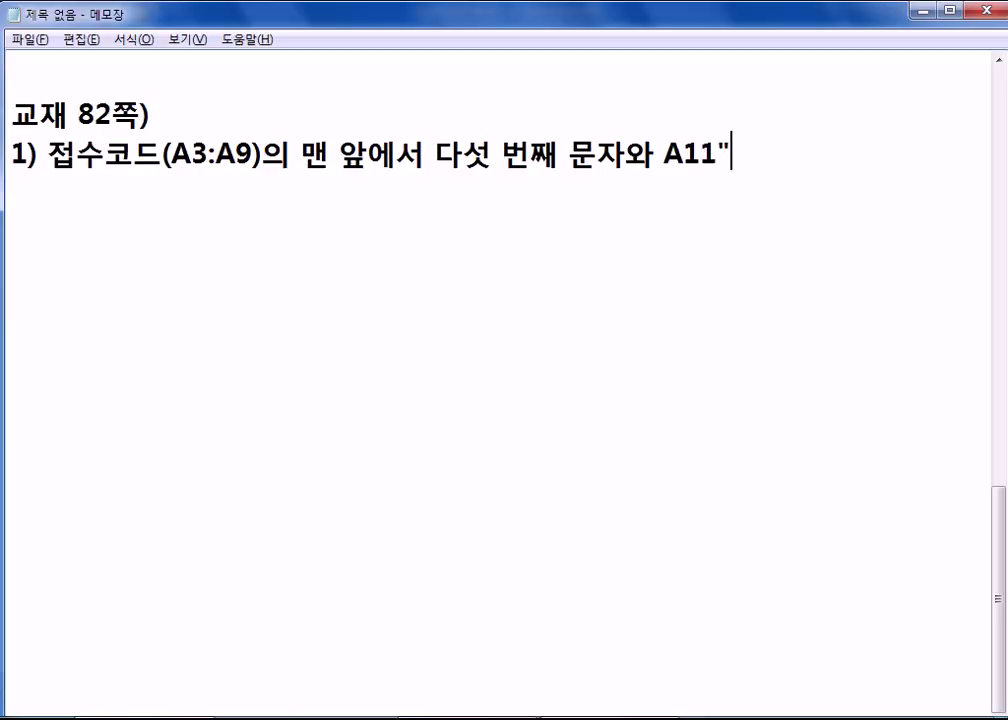
pyautogui.press('BackSpace')
pyautogui.write(':C14')
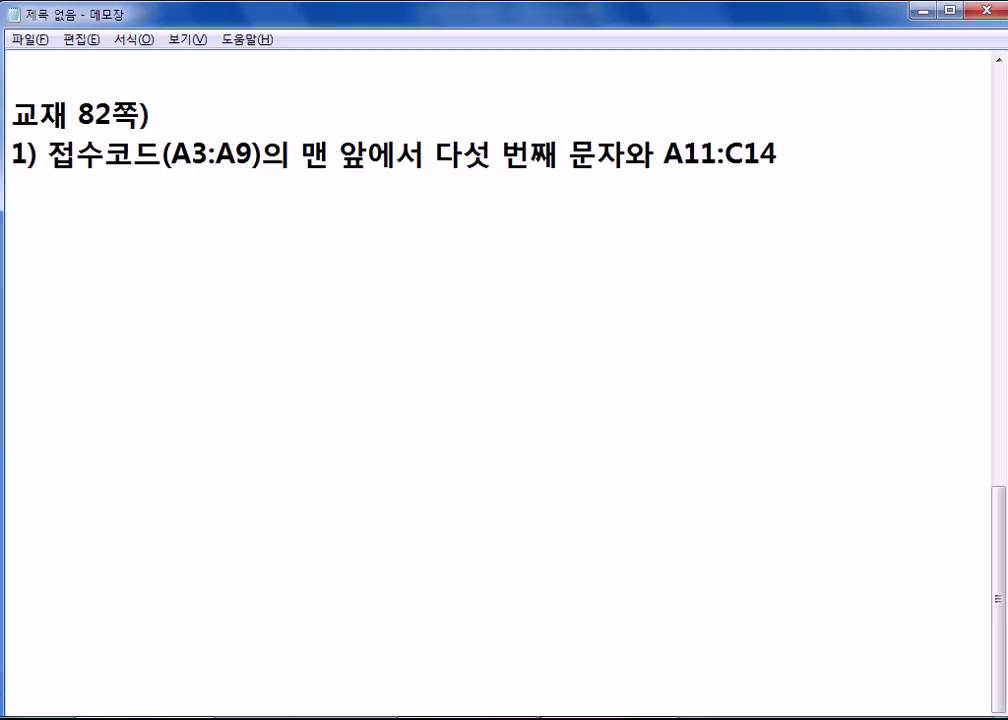
pyautogui.write('의 영역의 표')
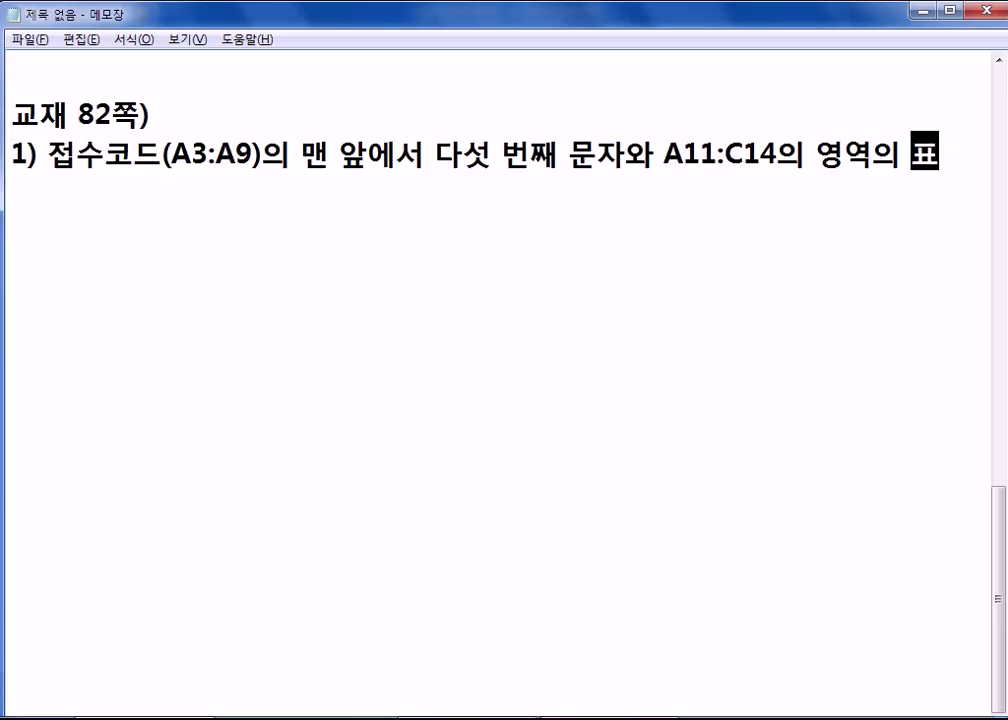
pyautogui.write('를 이용')
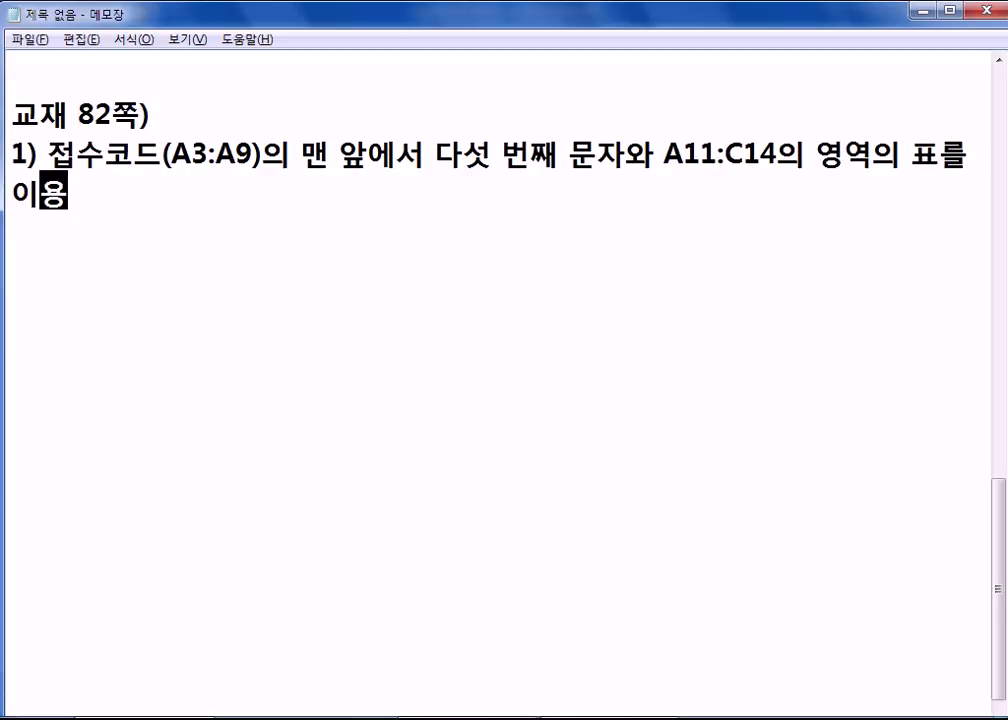
# - Finish the exercise sentence with "하여 대출금리를 표시하시오." and start a new line
pyautogui.write('하여 대출ㅋ금리를 구')
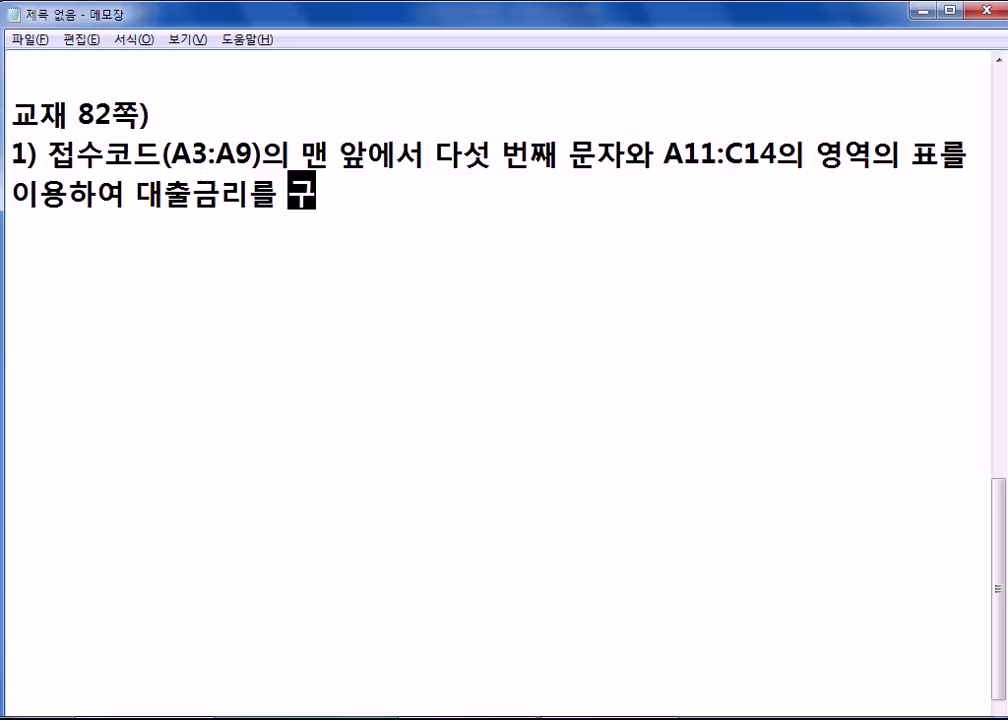
pyautogui.press('BackSpace')
pyautogui.press('BackSpace')
pyautogui.write('표싱')
pyautogui.write('시하시오.')
pyautogui.press('Return')
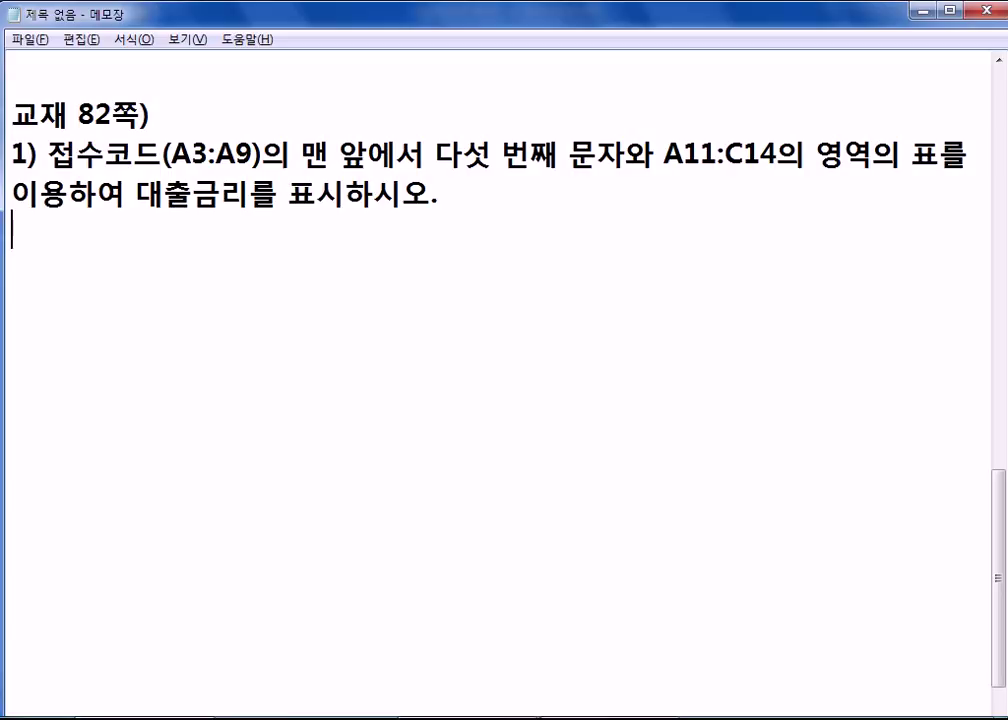
# - Switch to the Excel workbook, select the 접수코드 range A3:A9 and compare it with the exercise text in Notepad
pyautogui.hotkey('alt', 'Tab')
pyautogui.moveTo(71, 176); pyautogui.dragTo(133, 347)
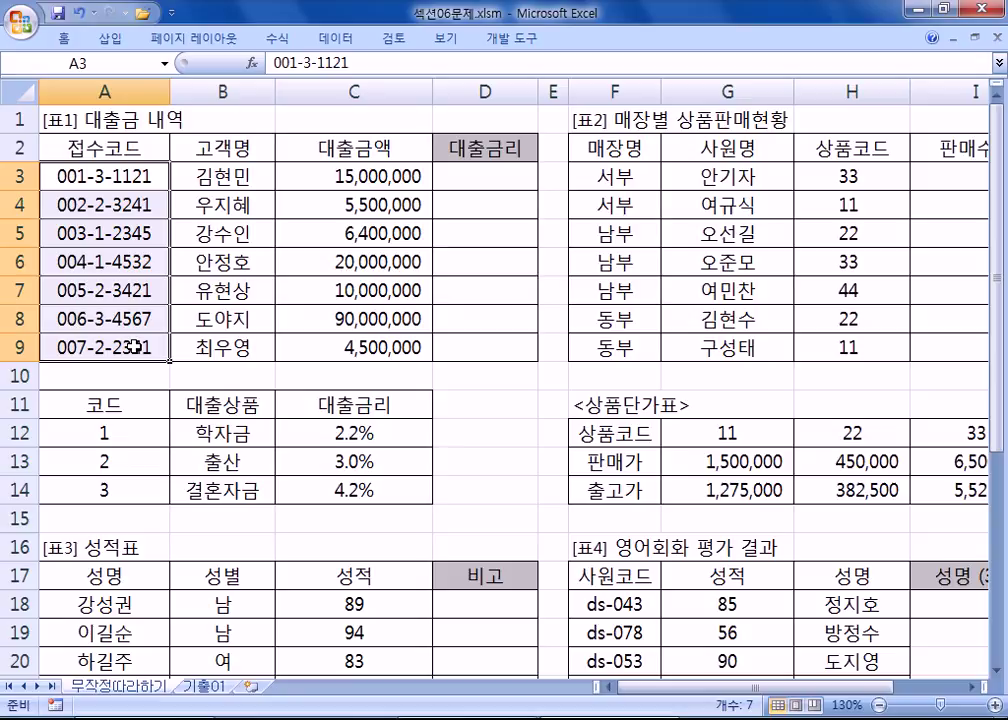
pyautogui.hotkey('alt', 'Tab')
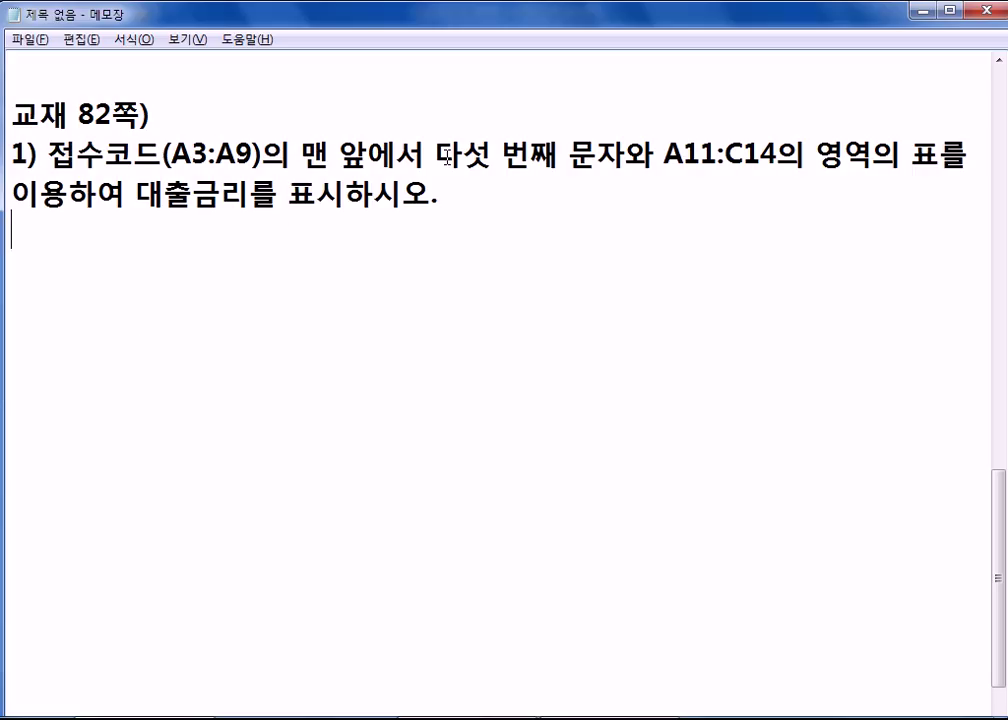
pyautogui.hotkey('alt', 'Tab')
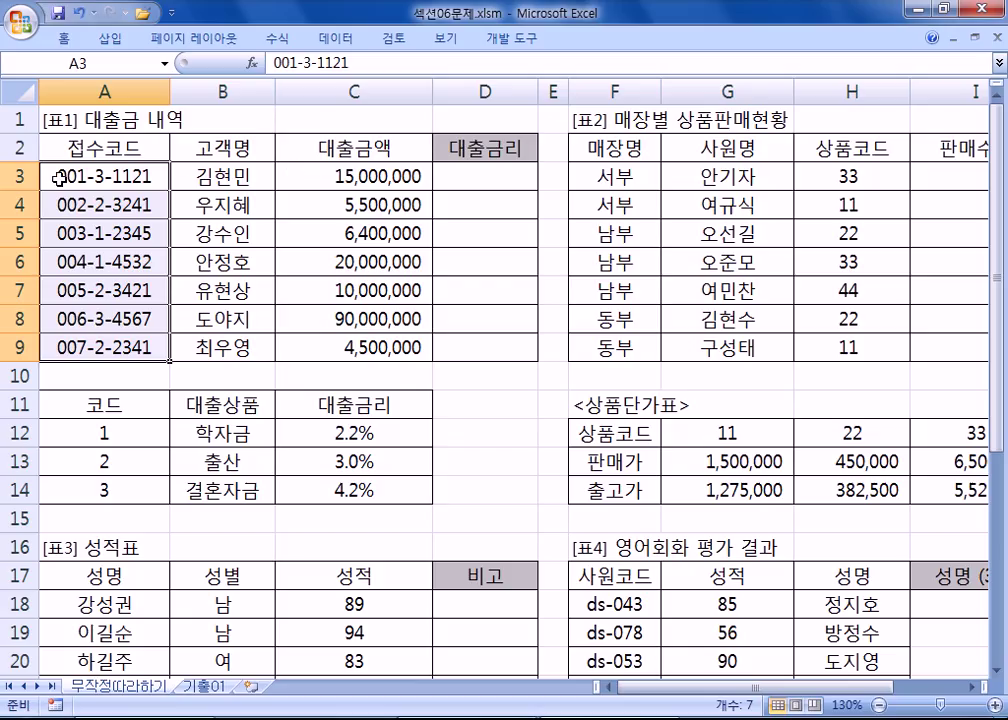
# - Highlight the fifth character of the 접수코드 value inside cell A3
pyautogui.click(62, 176)
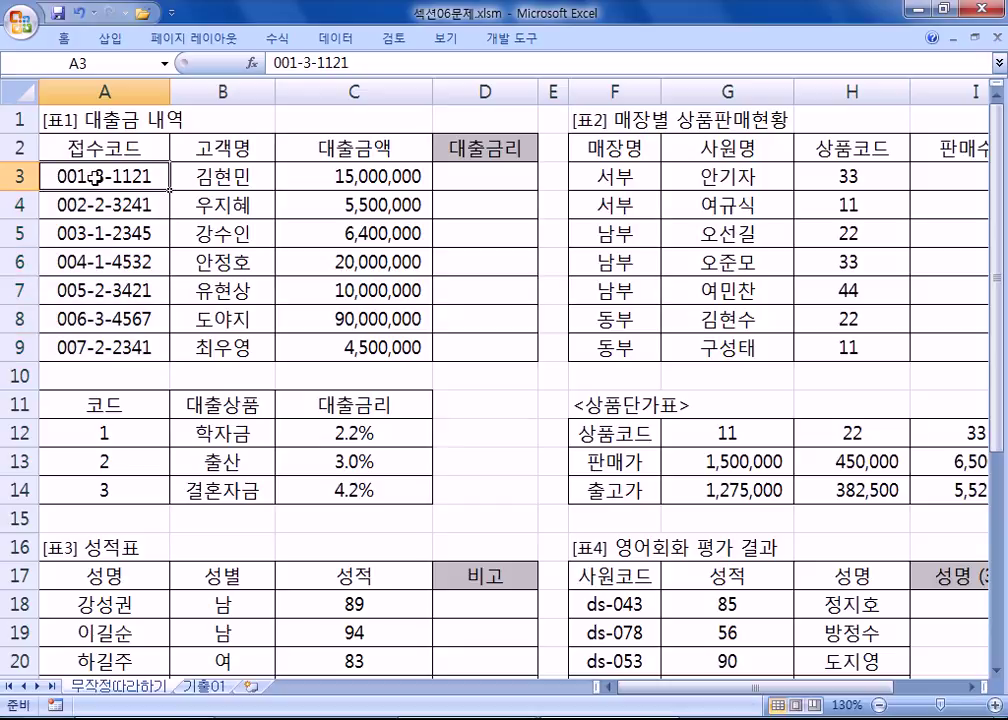
pyautogui.doubleClick(101, 176)
pyautogui.moveTo(91, 176); pyautogui.dragTo(102, 176)
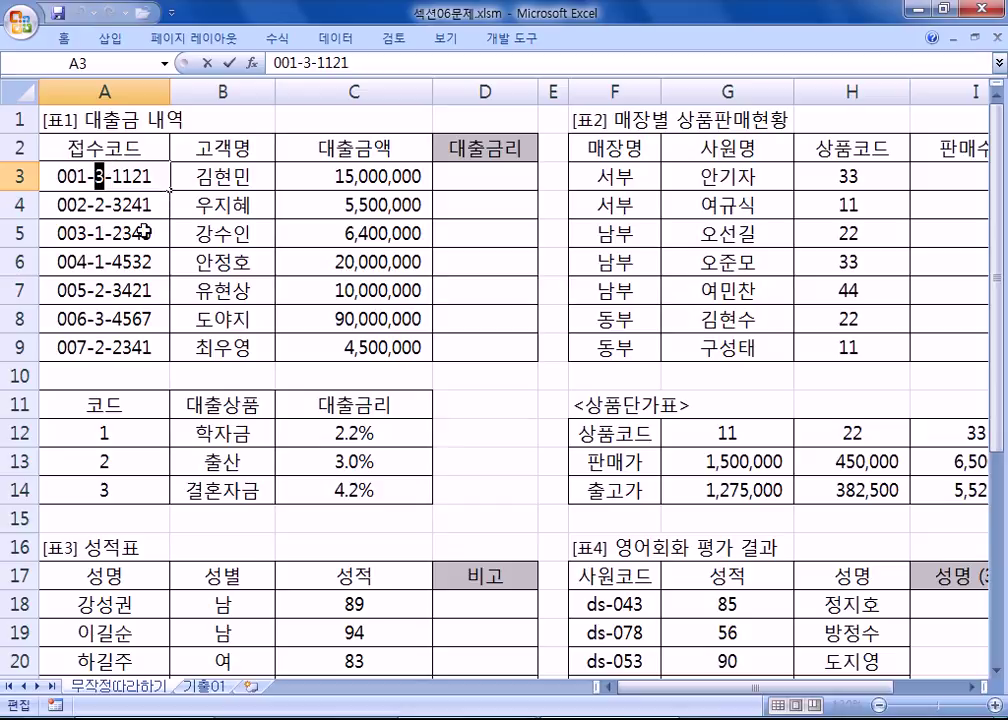
# - Select the loan rate lookup table A11:C14, and match it against the fifth character of the code in A3
pyautogui.scroll(-1, 140, 290)
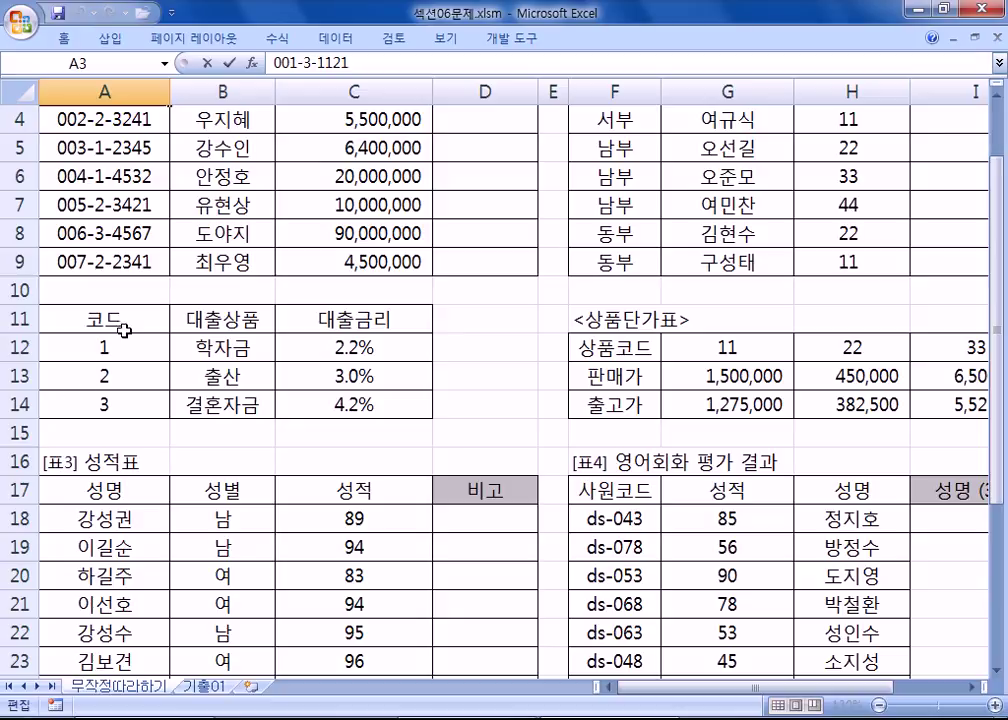
pyautogui.moveTo(85, 320); pyautogui.dragTo(326, 406)
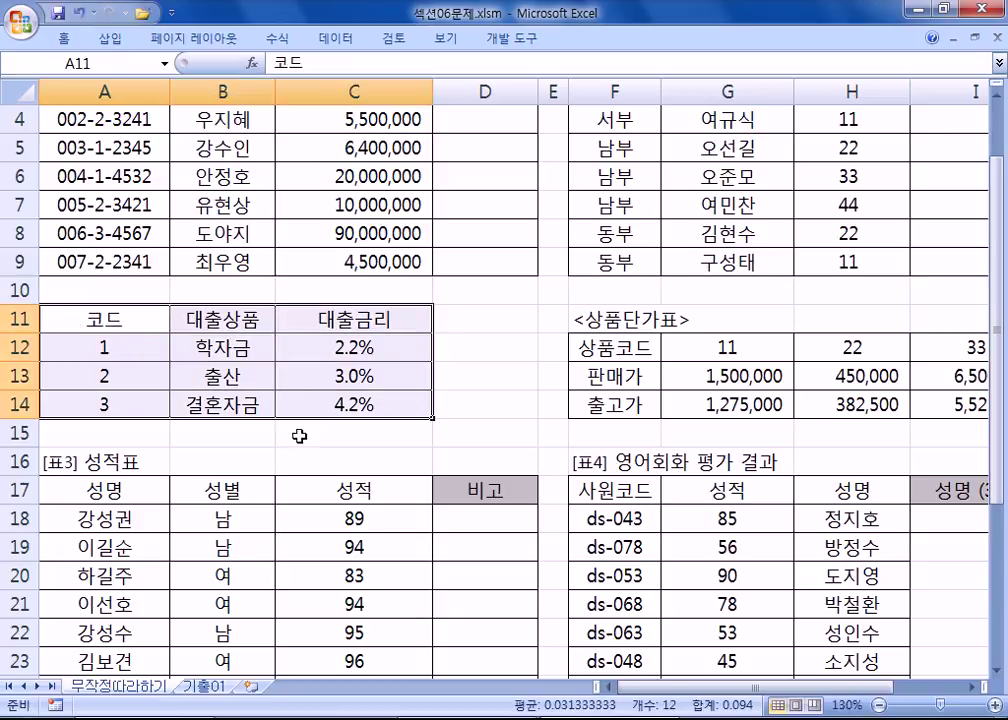
pyautogui.scroll(1, 326, 406)
pyautogui.click(95, 171)
pyautogui.doubleClick(95, 171)
pyautogui.moveTo(92, 176); pyautogui.dragTo(103, 176)
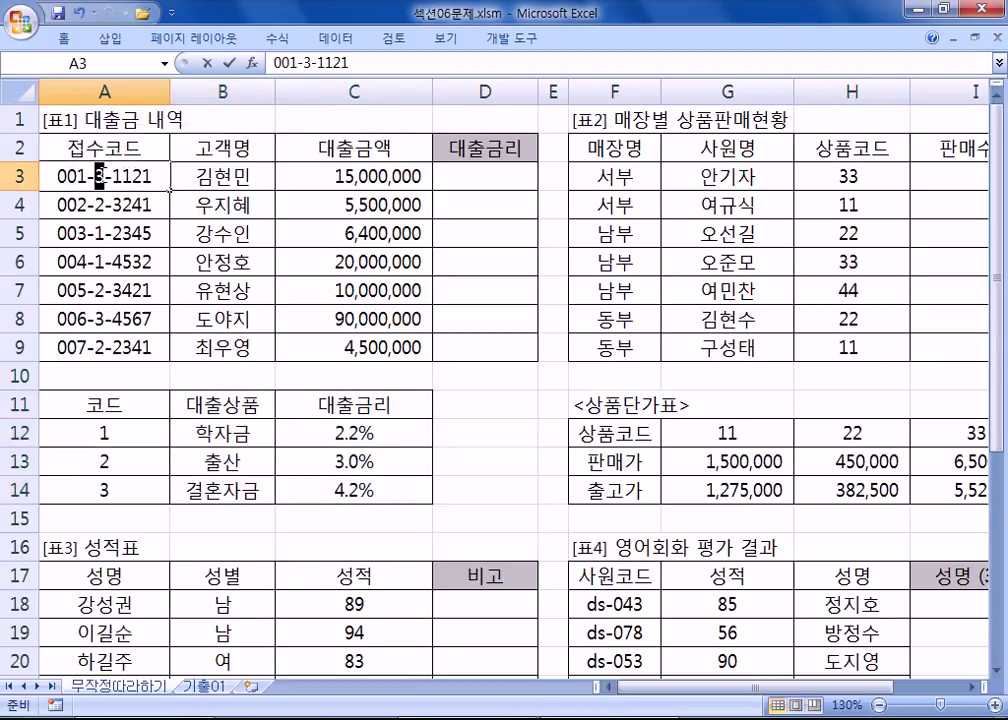
# - Match the fifth character of the code in A3 to A14, and trace the 대출상품 and 대출금리 columns to result cell D3
pyautogui.hotkey('ctrl', 'c')
pyautogui.click(105, 489)
pyautogui.hotkey('ctrl', 'v')
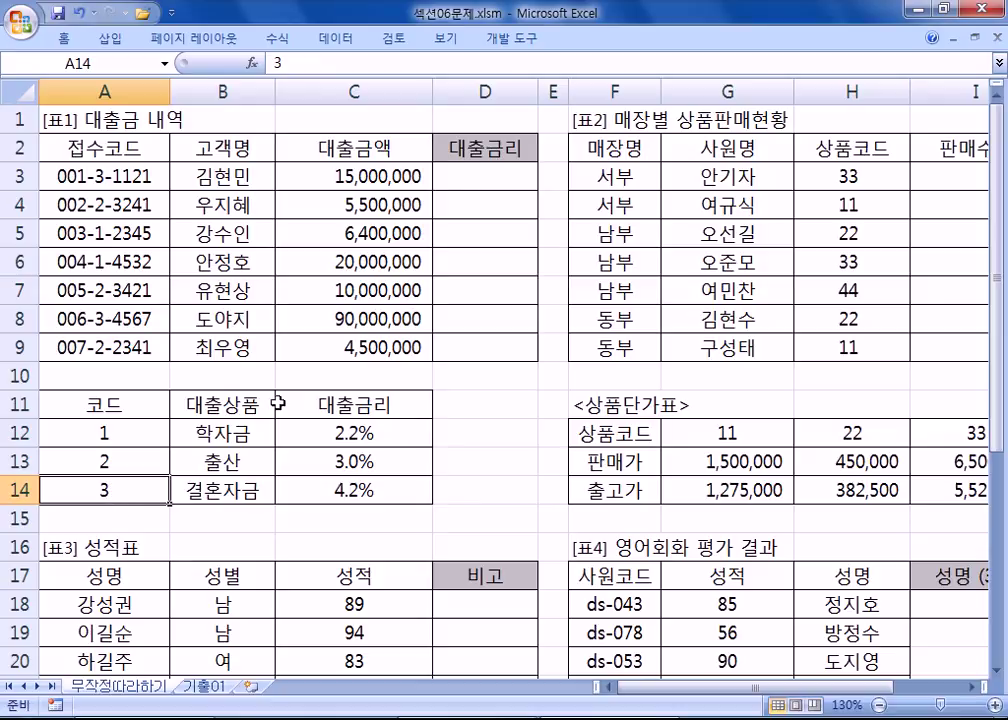
pyautogui.moveTo(226, 405); pyautogui.dragTo(225, 490)
pyautogui.moveTo(343, 402); pyautogui.dragTo(344, 490)
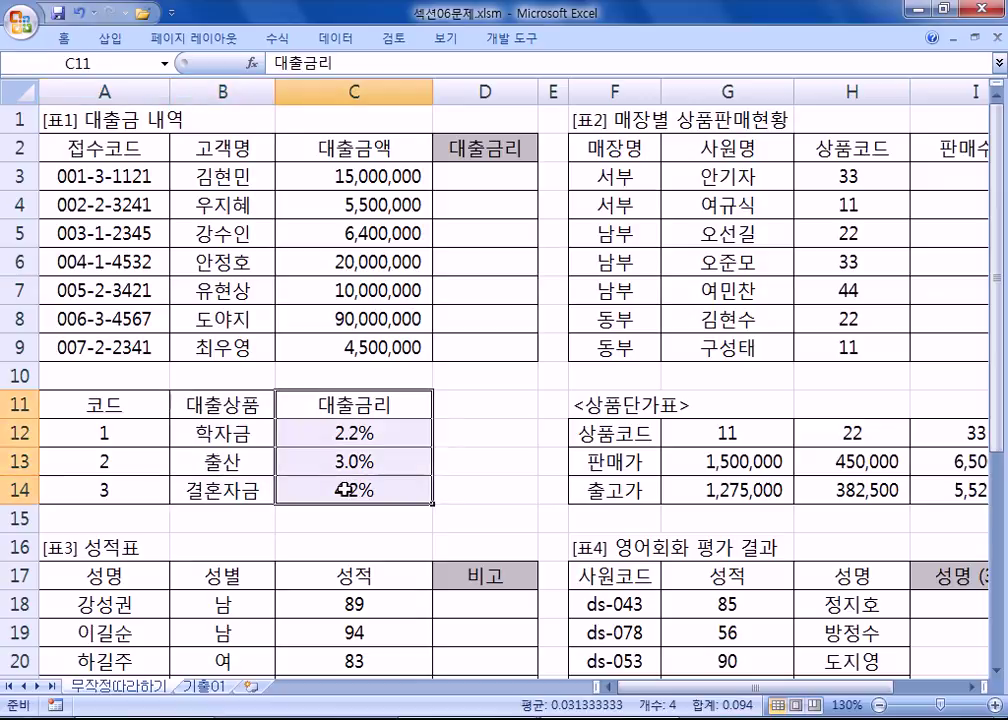
pyautogui.click(473, 170)
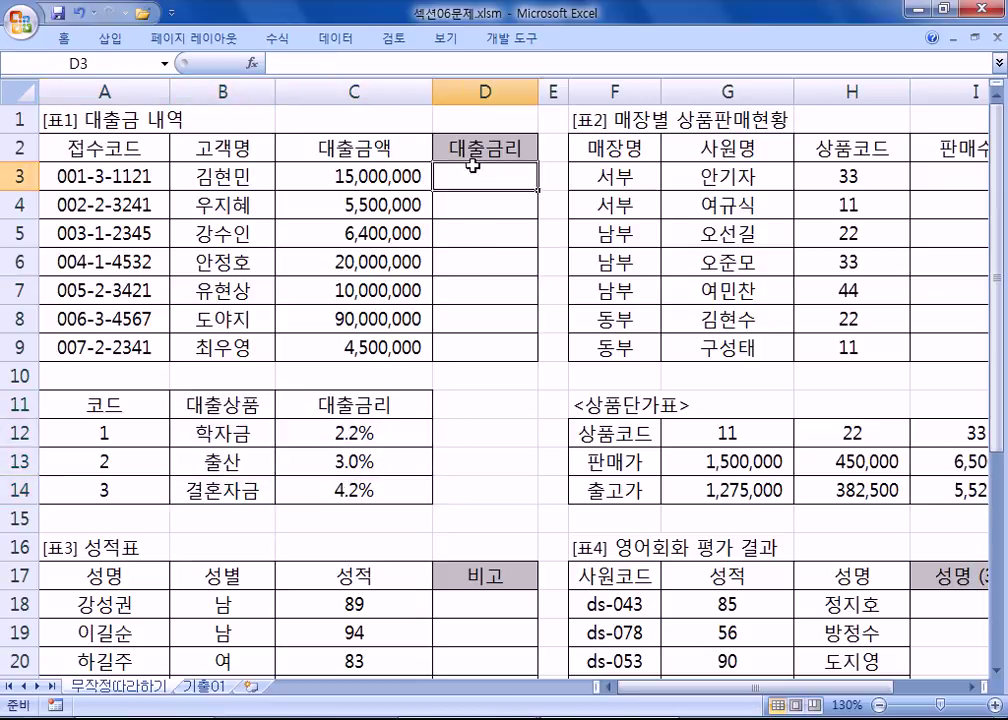
# - Trace the fifth character of the code in A4 to A13 and its rate in C13, relate it to D4, and return to D3
pyautogui.click(95, 203)
pyautogui.doubleClick(96, 204)
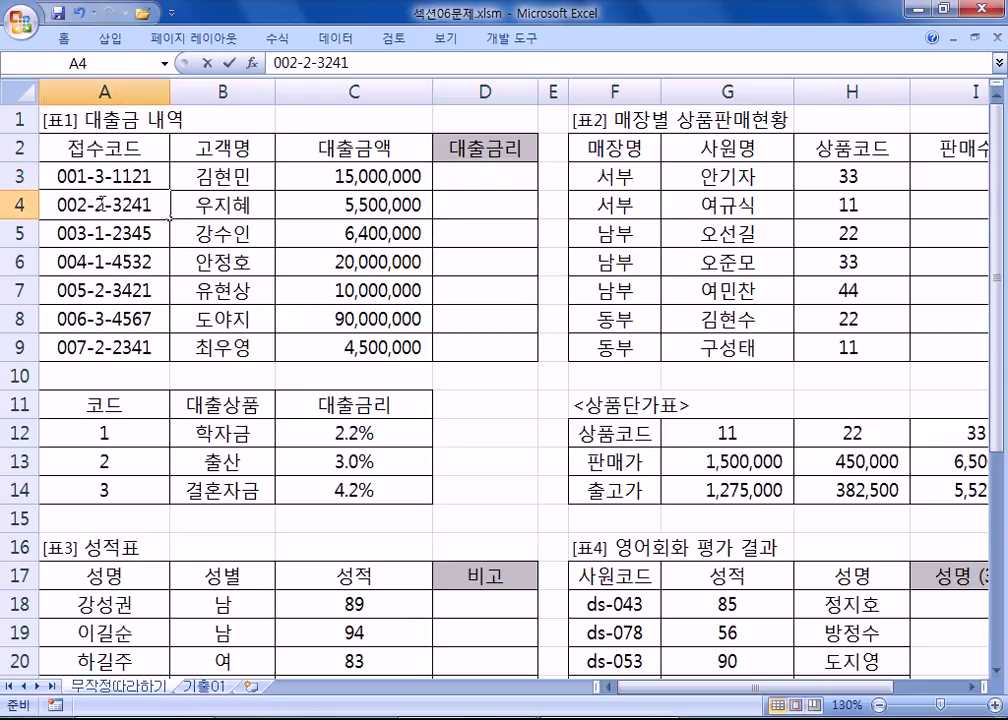
pyautogui.click(106, 461)
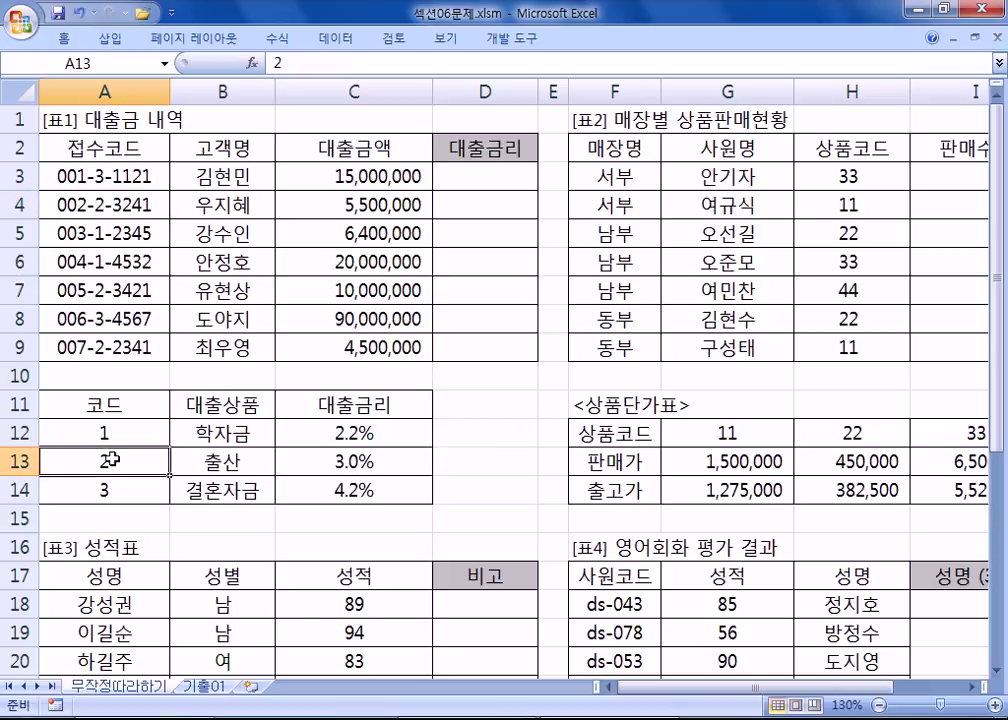
pyautogui.click(345, 462)
pyautogui.click(509, 197)
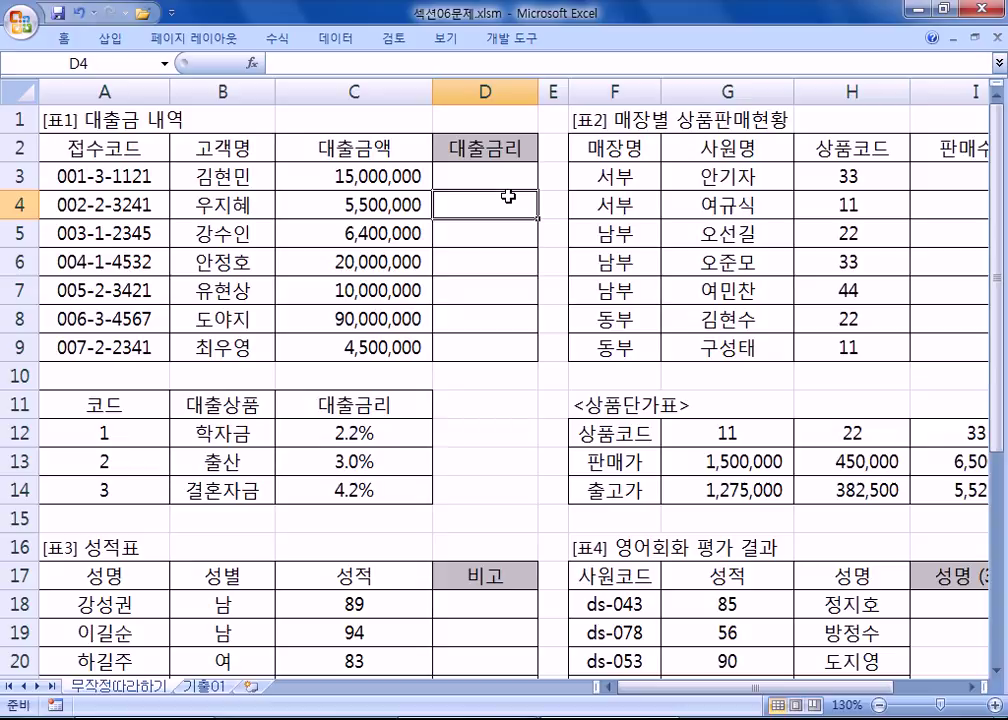
pyautogui.press('Up')
# - Switch to Notepad and write "* VLOOKUP, MID" below the exercise sentence
pyautogui.hotkey('alt', 'Tab')
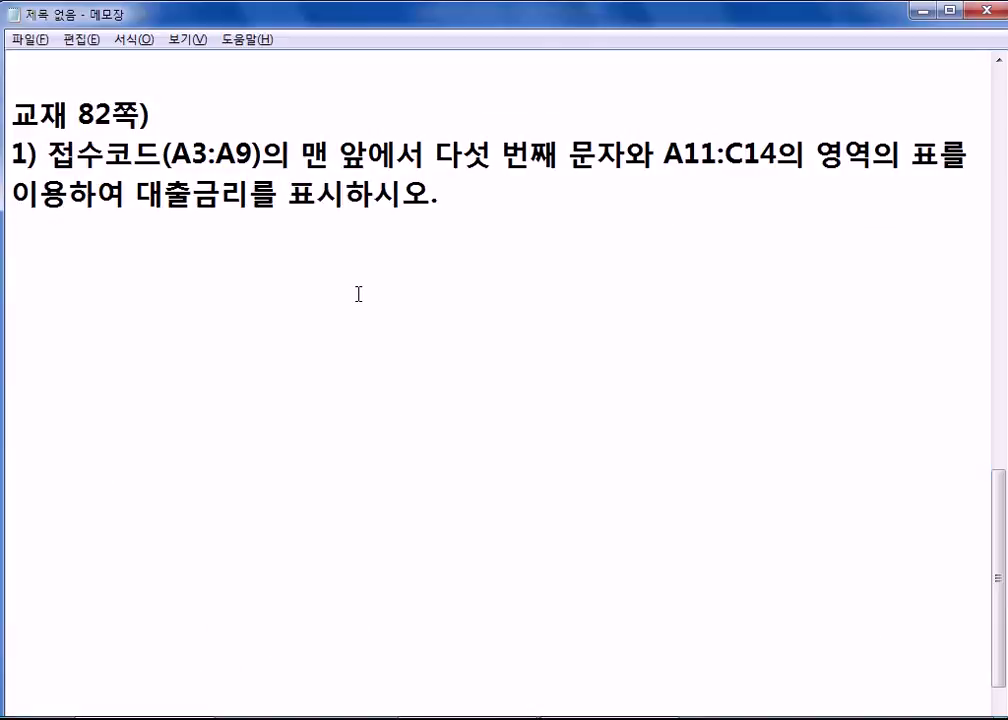
pyautogui.write('* VLOO')
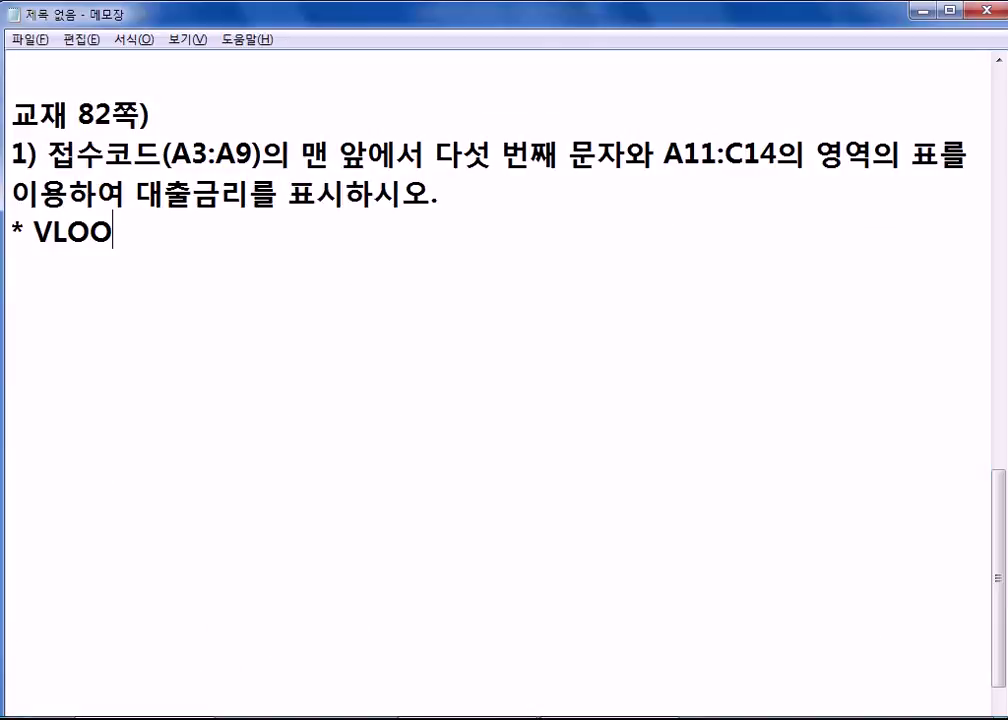
pyautogui.write('KUP.,')
pyautogui.press('BackSpace')
pyautogui.press('BackSpace')
pyautogui.press('BackSpace')
pyautogui.write(', MID')
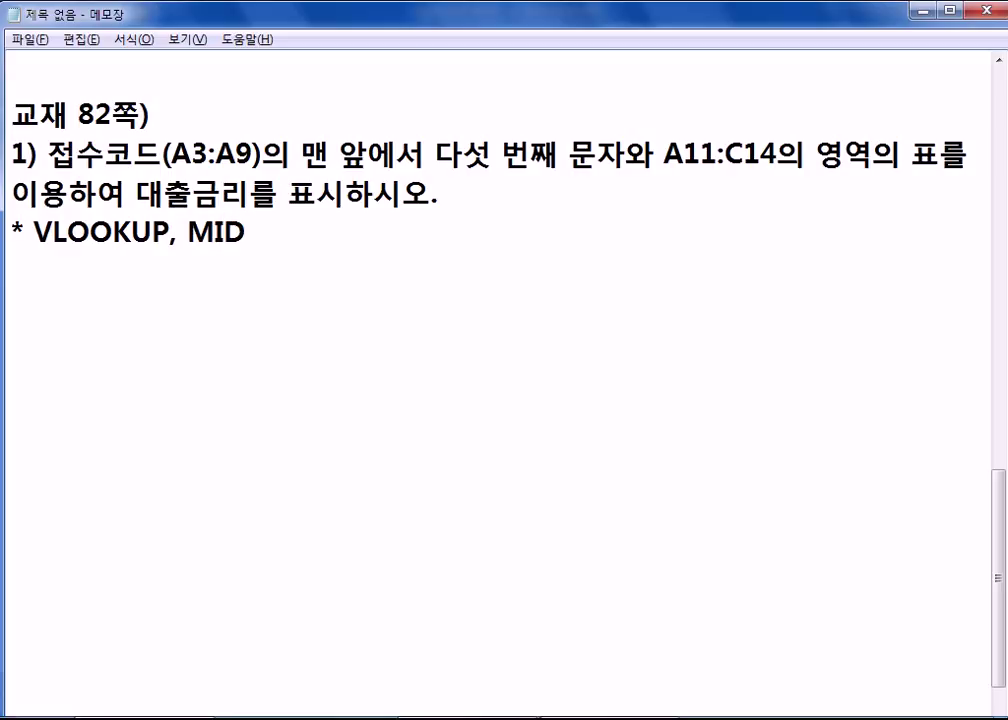
# - Start a formula example on a new line with "=MID(접수코드,"
pyautogui.press('Return')
pyautogui.write('=MID')
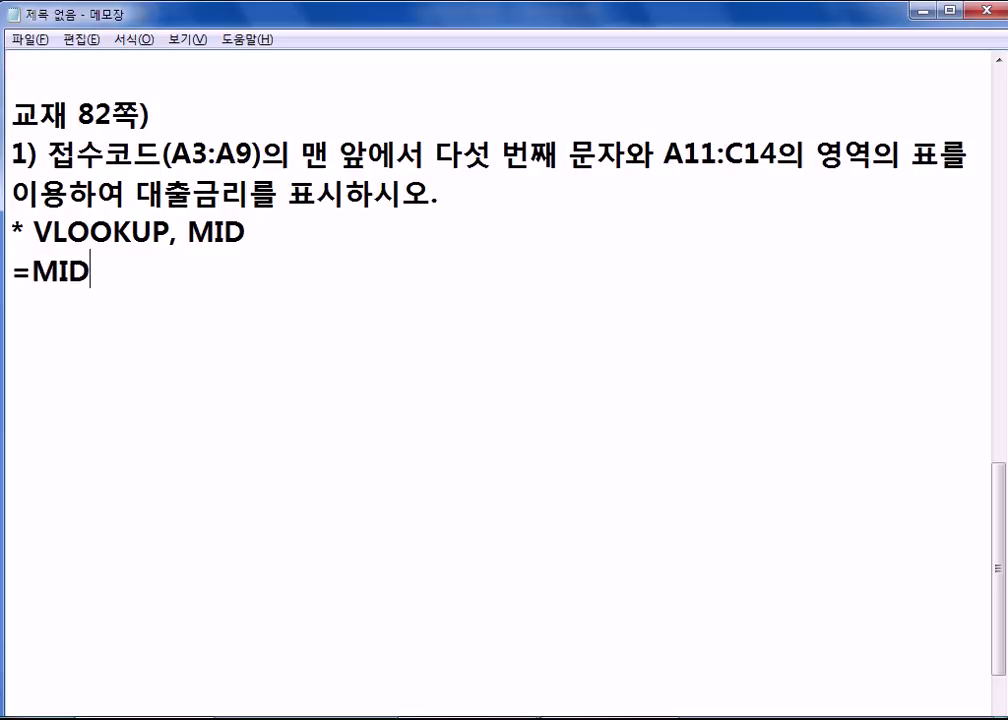
pyautogui.write('(W')
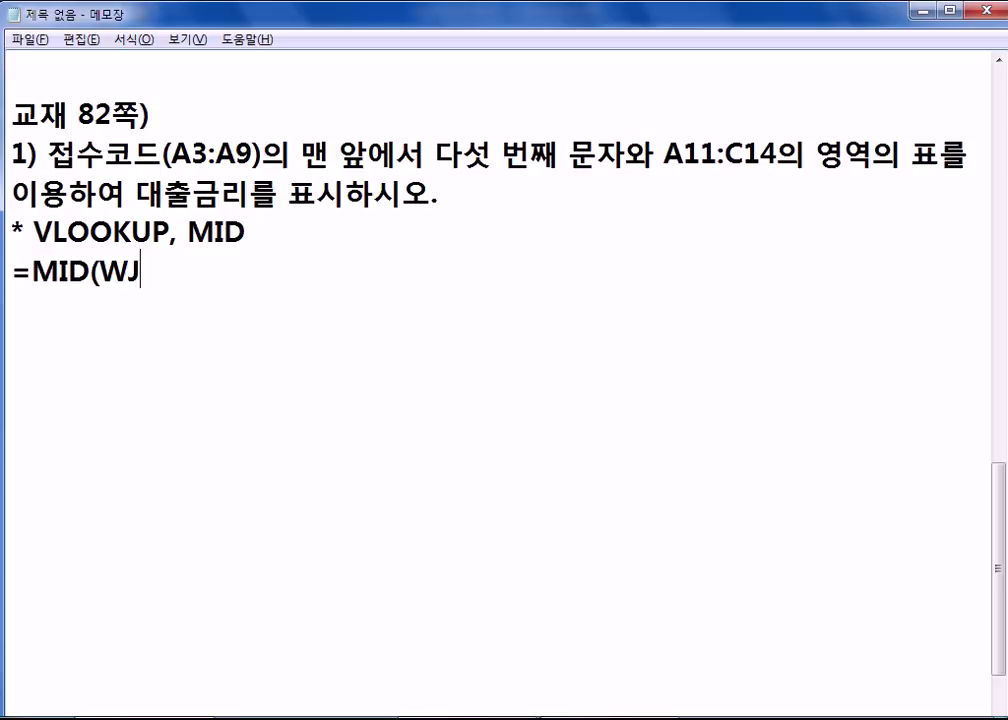
pyautogui.press('BackSpace')
pyautogui.press('Hangul')
pyautogui.write('접수')
pyautogui.write('코드,')
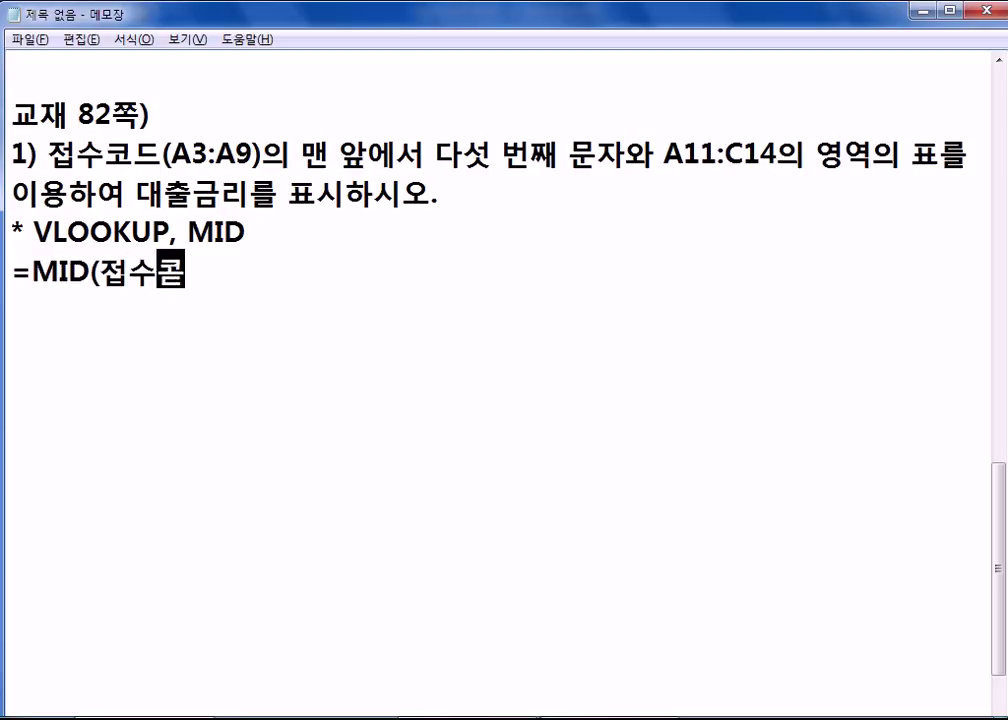
# - Check the fifth character of the A3 code in Excel, and complete the Notepad formula as "=MID(접수코드, 5, 1)"
pyautogui.hotkey('alt', 'Tab')
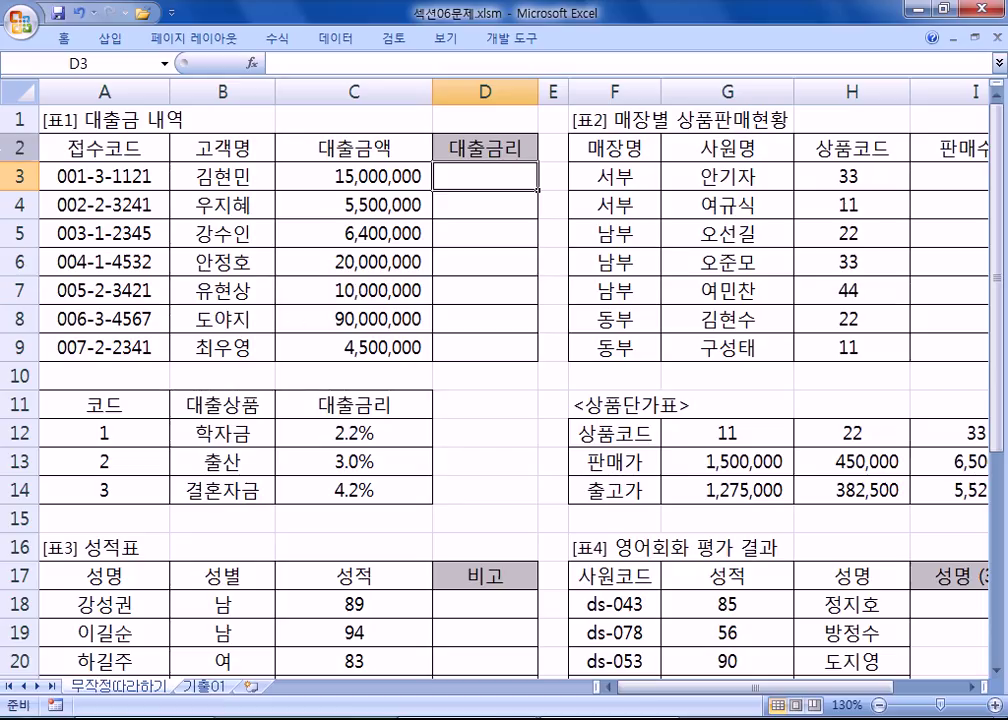
pyautogui.click(57, 145)
pyautogui.hotkey('alt', 'Tab')
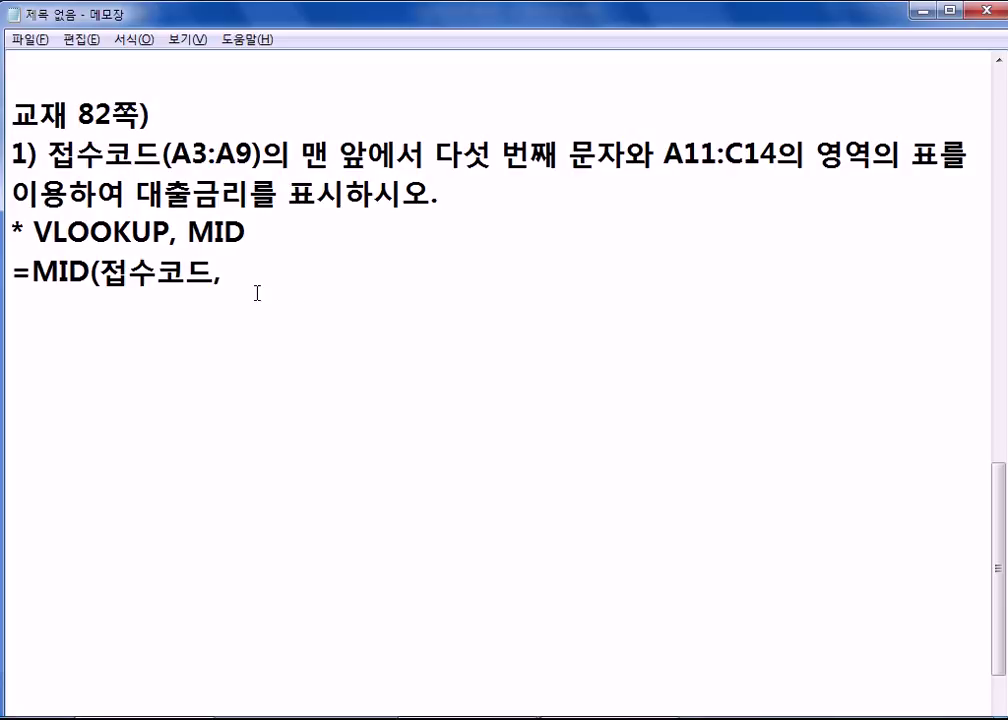
pyautogui.hotkey('alt', 'Tab')
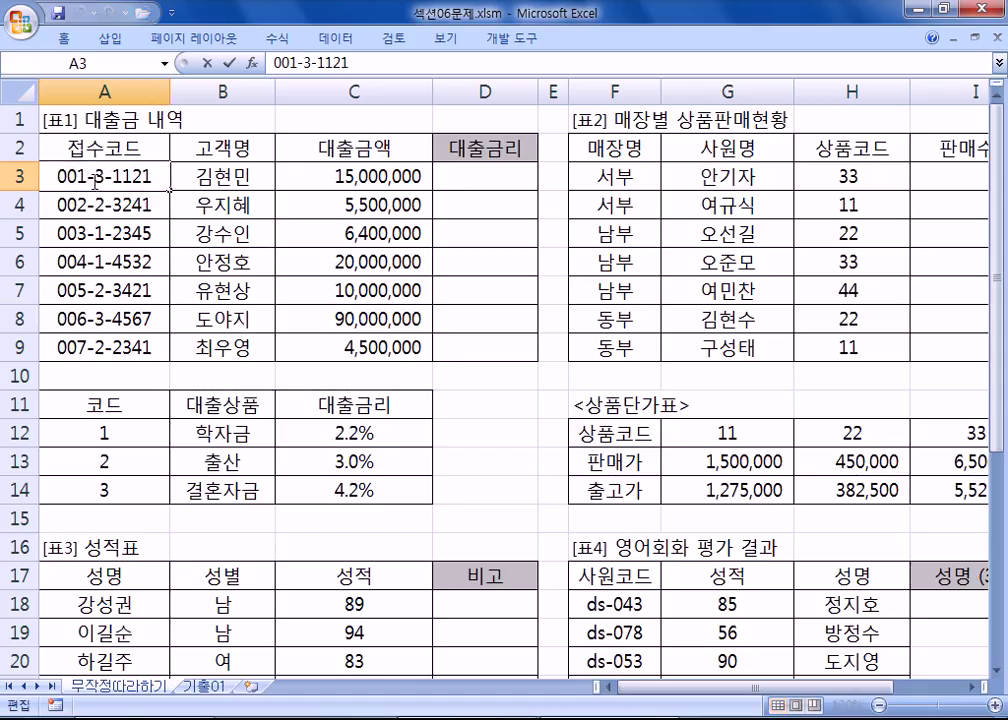
pyautogui.moveTo(96, 183); pyautogui.dragTo(106, 183)
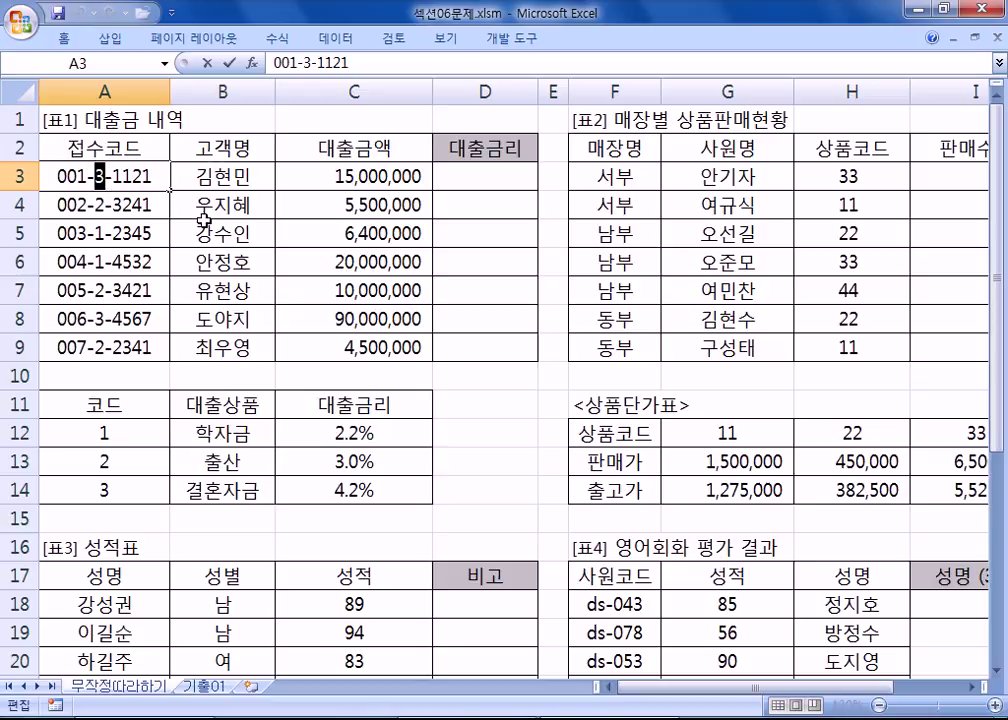
pyautogui.hotkey('alt', 'Tab')
pyautogui.write('5, 1)')
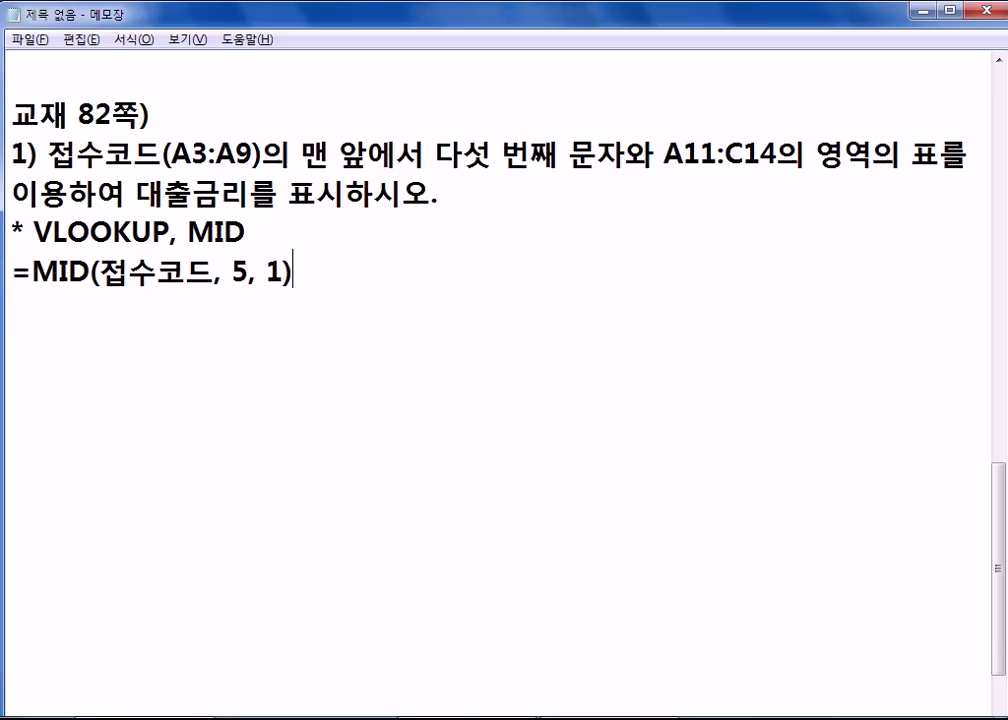
# - Insert the general syntax line "=MID(문자열, 위치, 개수)" above the 접수코드 example
pyautogui.press('Return')
pyautogui.press('Up')
pyautogui.write('=MID')
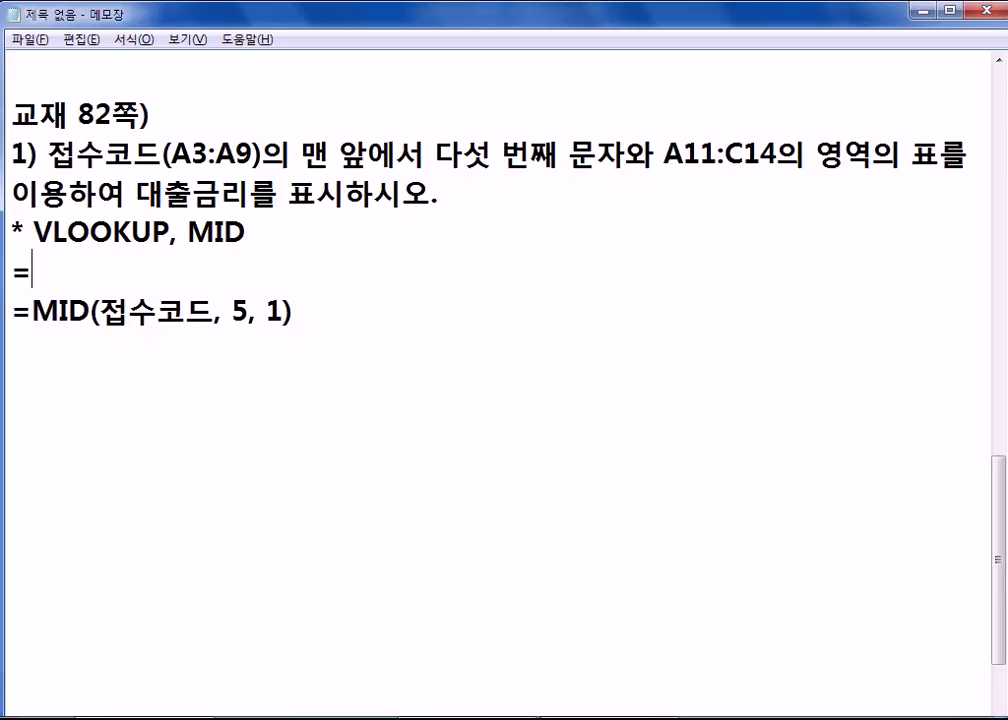
pyautogui.write('( AN')
pyautogui.press('BackSpace')
pyautogui.press('BackSpace')
pyautogui.press('BackSpace')
pyautogui.press('Hangul')
pyautogui.write('문자열, ')
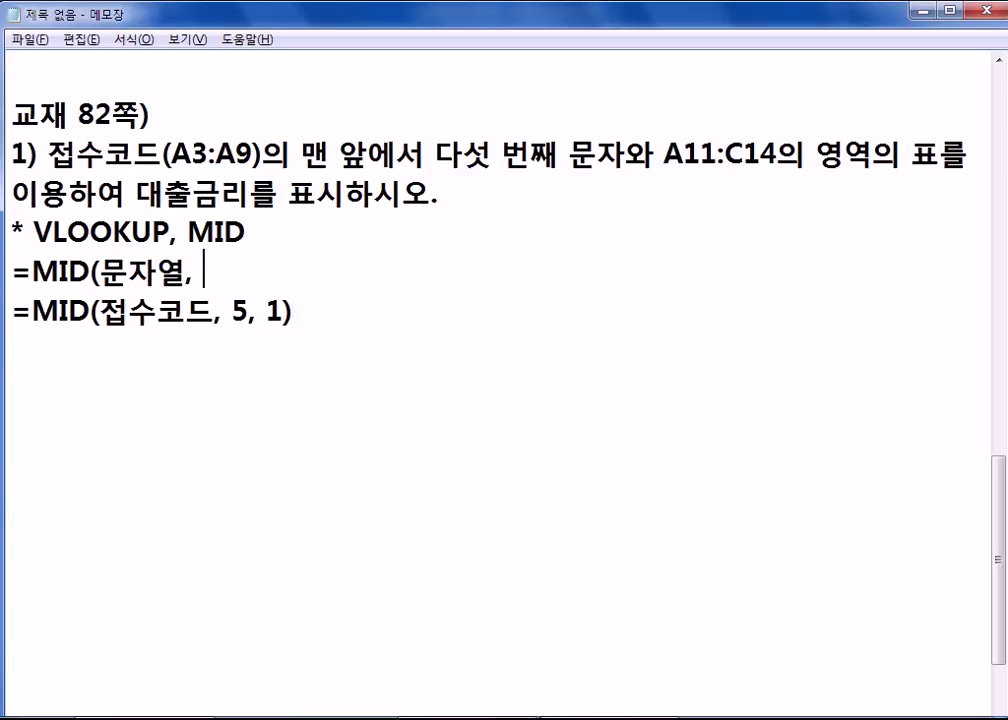
pyautogui.write('위치,')
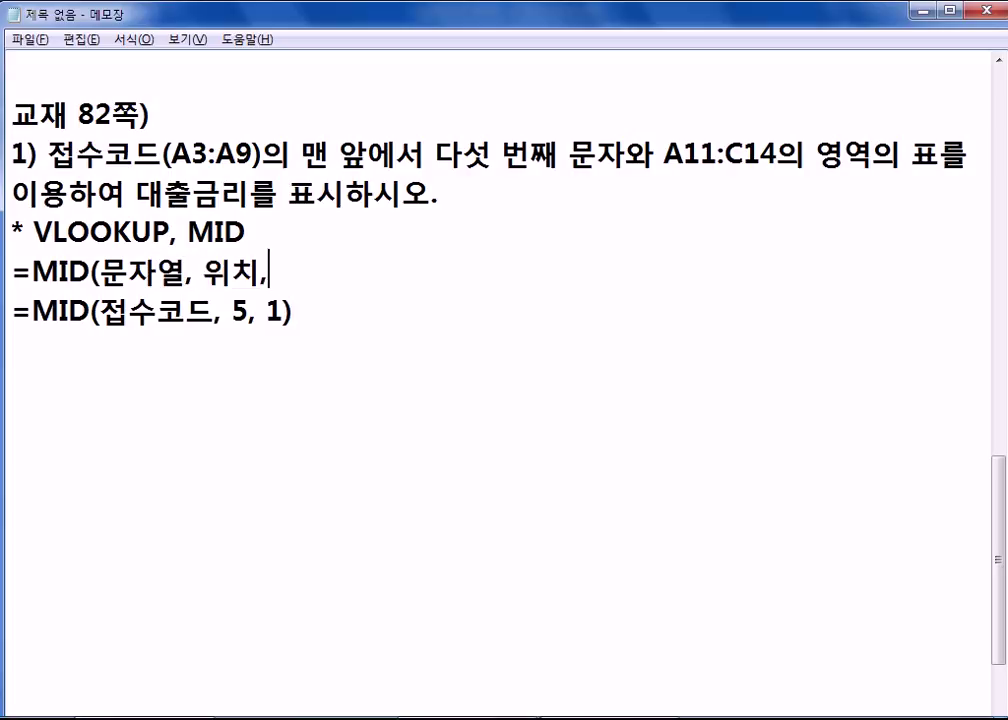
pyautogui.write(' 개수)')
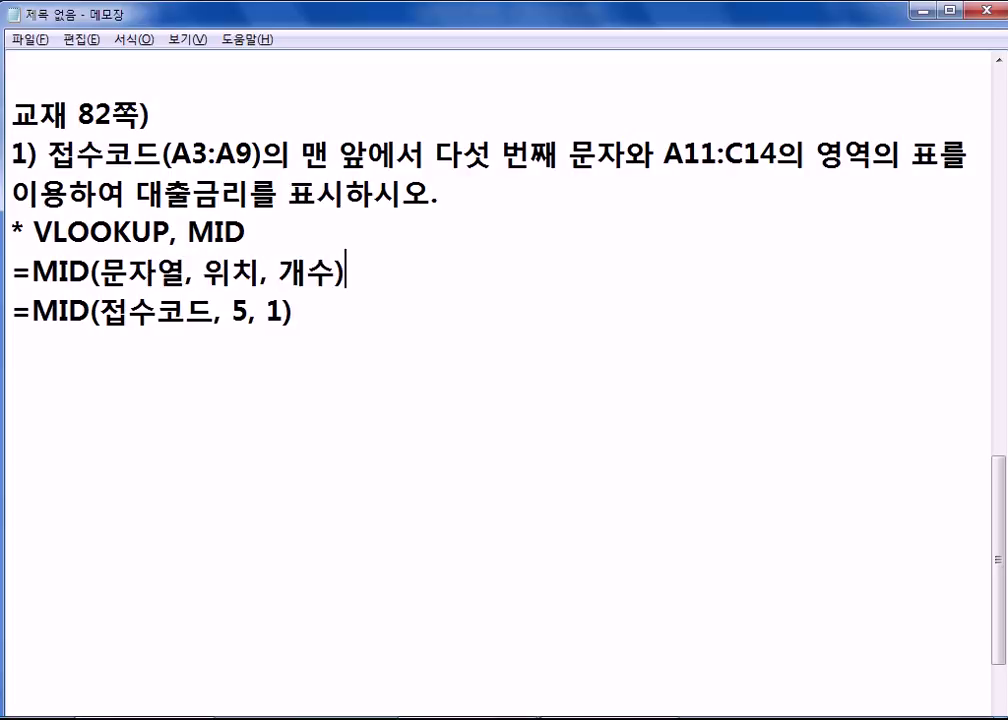
# - Leave a blank line after the MID example and write "=LEFT(문자열, 개수)"
pyautogui.click(819, 439)
pyautogui.press('Return')
pyautogui.press('Return')
pyautogui.write('=ㅣㄷ')
pyautogui.press('BackSpace')
pyautogui.press('BackSpace')
pyautogui.press('Hangul')
pyautogui.write('LEFT(')
pyautogui.press('Hangul')
pyautogui.write('문자열, 개수)')
pyautogui.press('Return')
# - Add "=RIGHT(문자열, 개수)" below the LEFT syntax and start a new line
pyautogui.write('=ㄱ')
pyautogui.press('BackSpace')
pyautogui.press('Hangul')
pyautogui.write('RIGHTZ9')
pyautogui.press('BackSpace')
pyautogui.write('(')
pyautogui.press('BackSpace')
pyautogui.press('BackSpace')
pyautogui.write('(ANS')
pyautogui.press('BackSpace')
pyautogui.press('BackSpace')
pyautogui.press('BackSpace')
pyautogui.press('Hangul')
pyautogui.write('무ㄴ자열, 개수)')
pyautogui.press('Return')
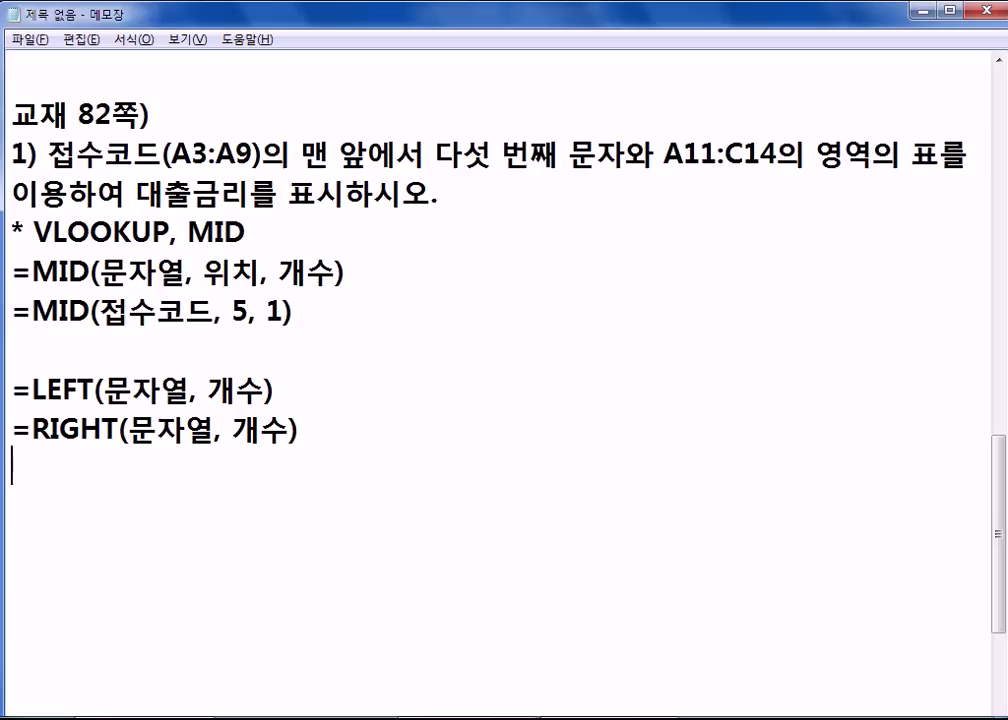
# - Switch to Excel and copy the full 접수코드 value from inside cell A3
pyautogui.hotkey('alt', 'Tab')
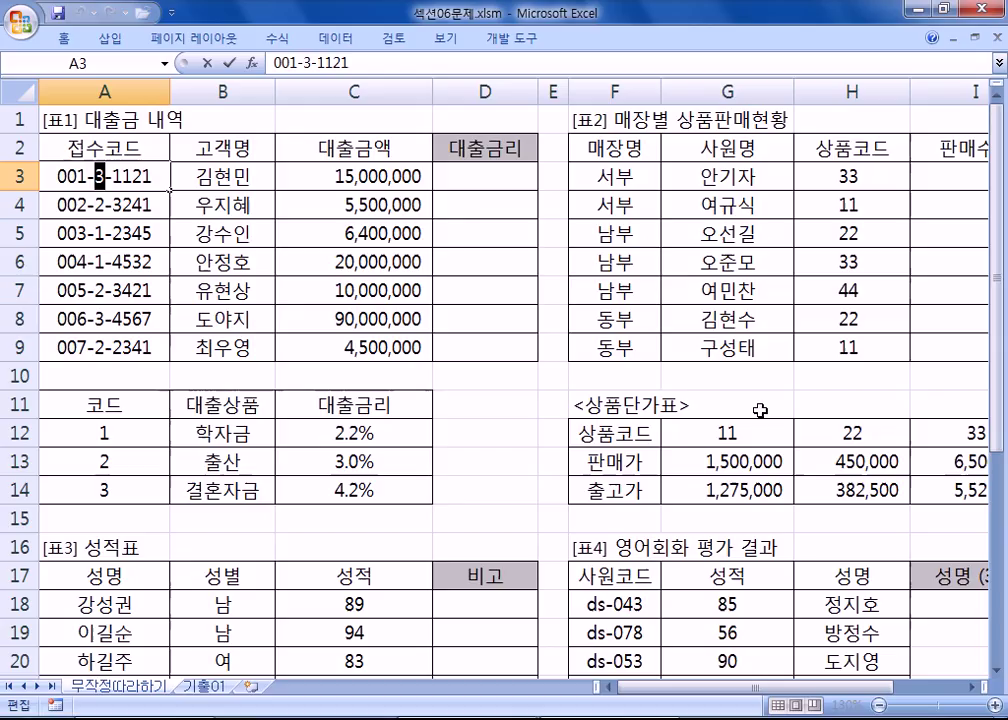
pyautogui.moveTo(60, 178); pyautogui.dragTo(150, 178)
pyautogui.hotkey('ctrl', 'c')
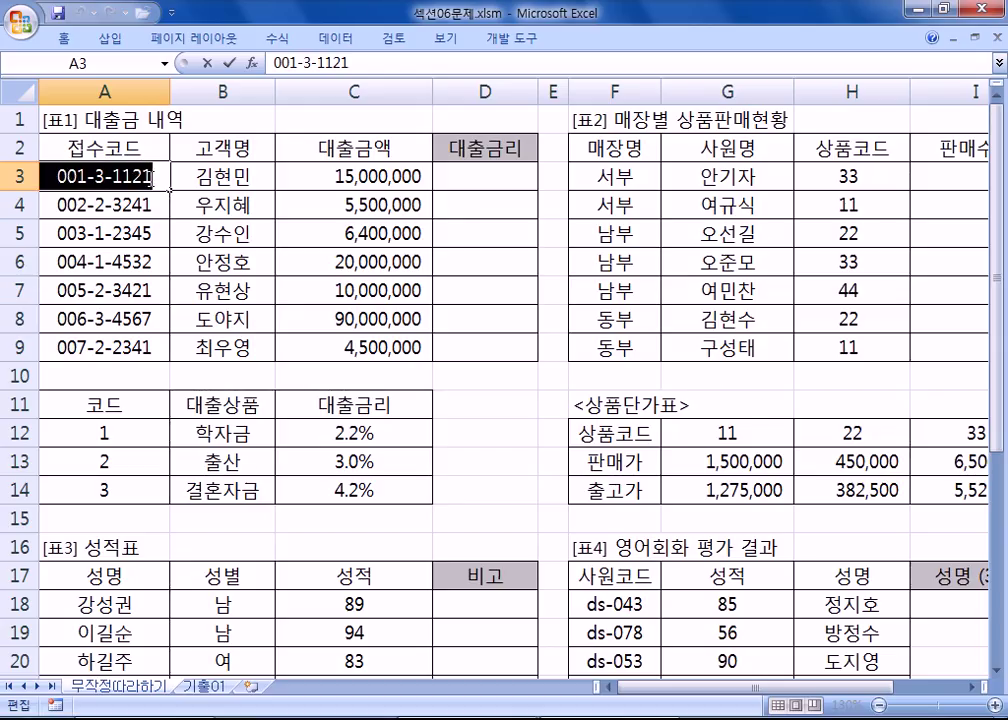
# - In Notepad, add a line below the MID example with the label "A3 : " and the copied 접수코드 value
pyautogui.hotkey('alt', 'Tab')
pyautogui.click(479, 301)
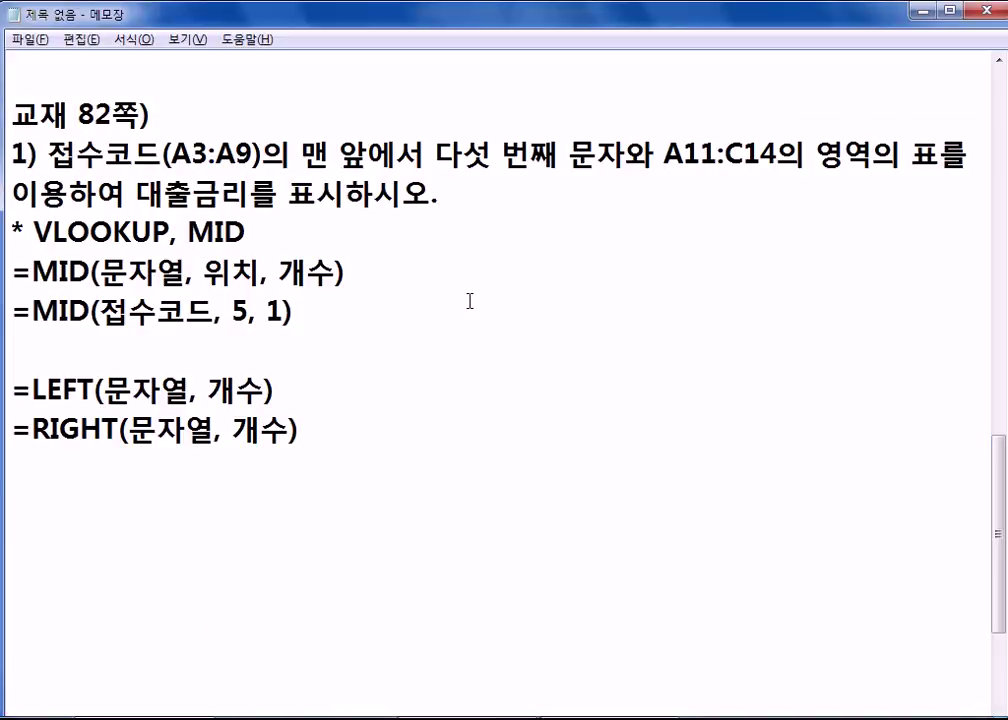
pyautogui.press('Return')
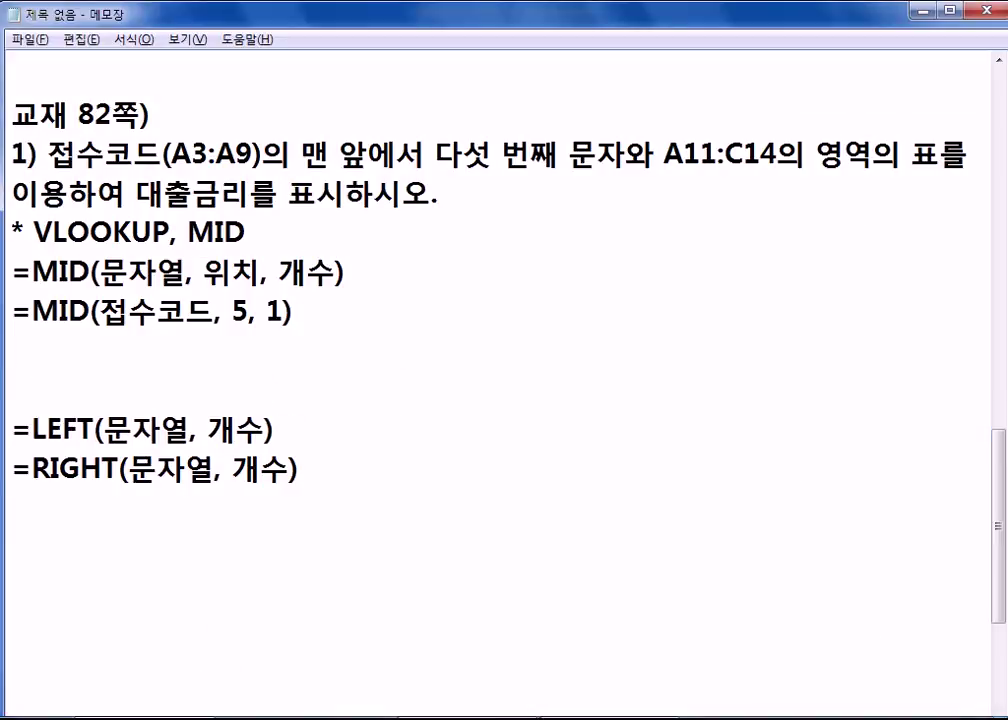
pyautogui.write('ㅁ')
pyautogui.press('BackSpace')
pyautogui.write('A3 :')
pyautogui.press('Return')
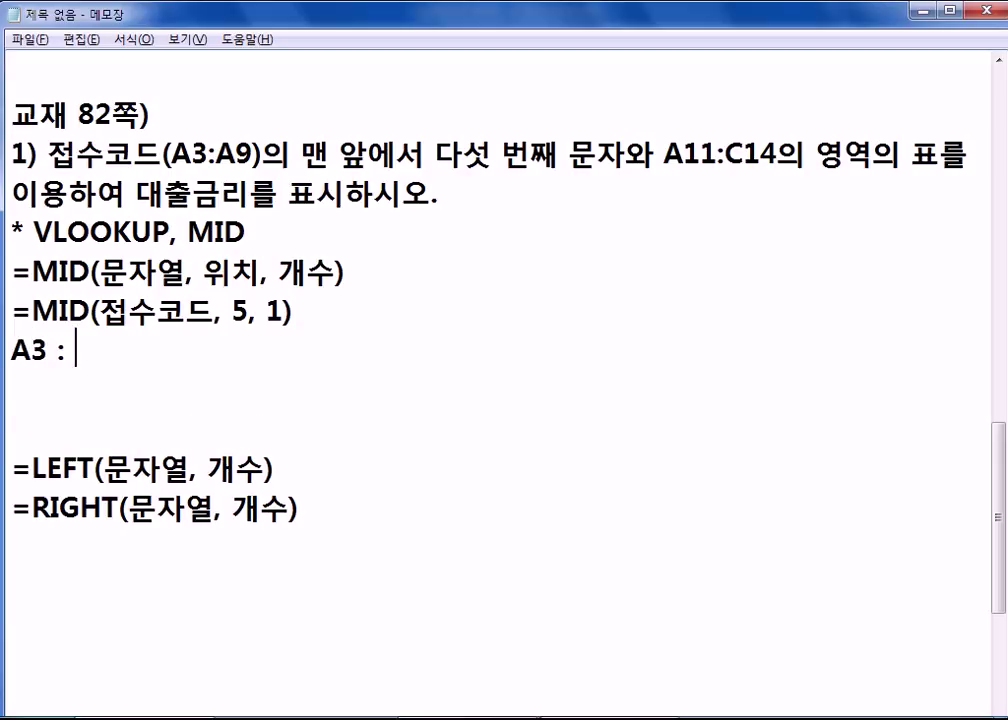
pyautogui.press('BackSpace')
pyautogui.hotkey('ctrl', 'v')
pyautogui.press('Delete')
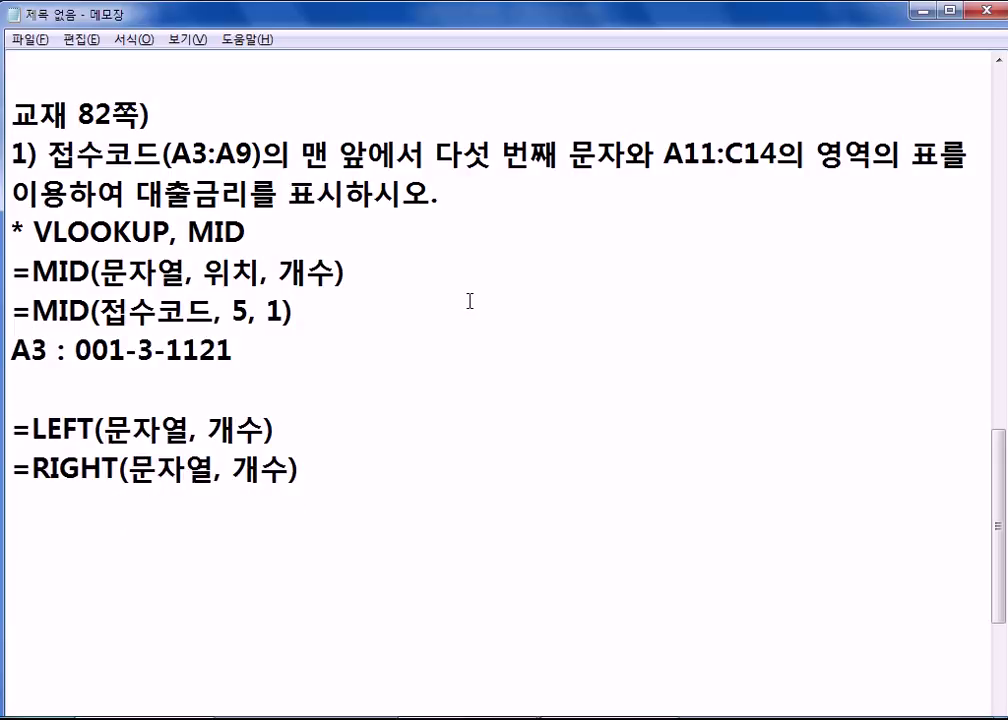
# - Count through the characters of the pasted A3 code up to the fifth one, comparing it with the MID example
pyautogui.moveTo(137, 350); pyautogui.dragTo(155, 350)
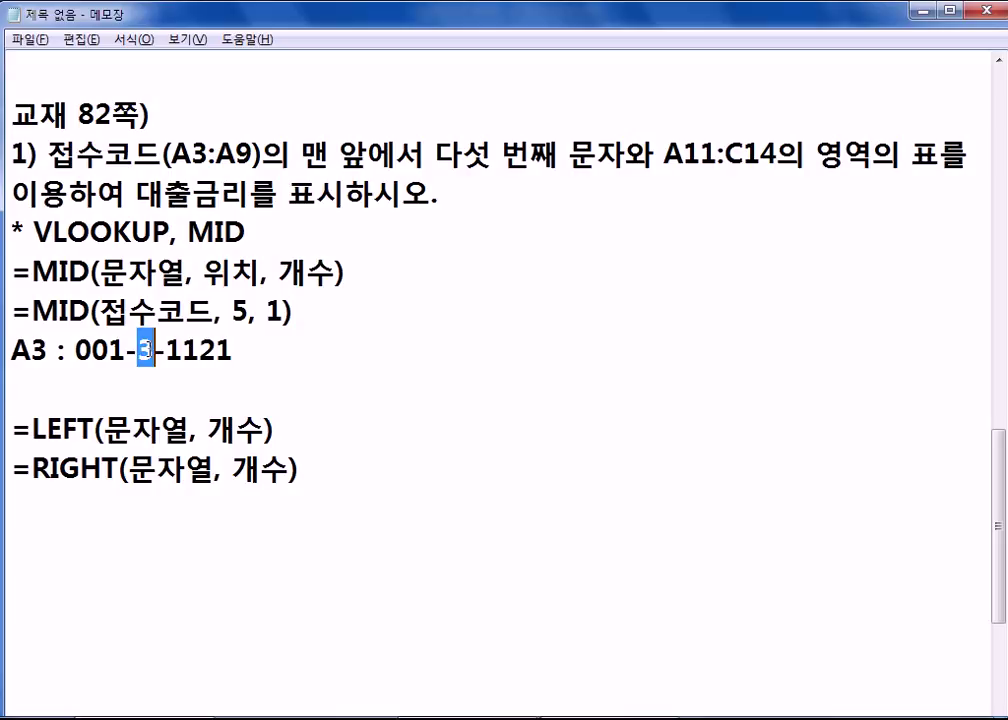
pyautogui.click(75, 350)
pyautogui.moveTo(92, 350); pyautogui.dragTo(155, 350)
pyautogui.click(108, 350)
pyautogui.click(328, 520)
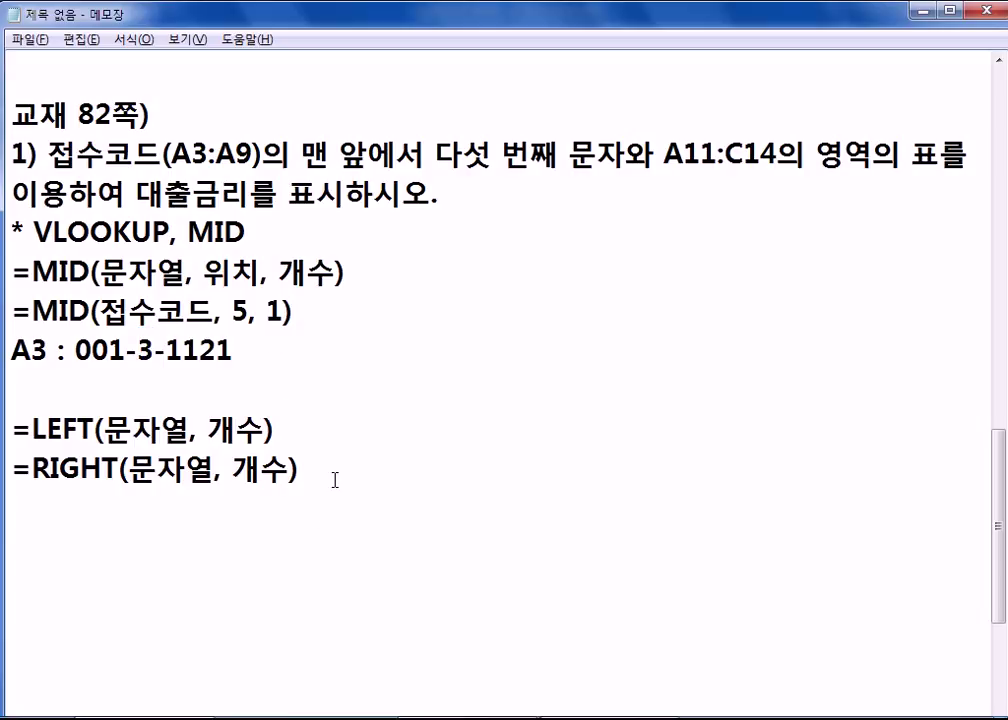
# - Switch to Excel, select the lookup table's data rows, and undo the last change to the 코드 cells
pyautogui.hotkey('alt', 'Tab')
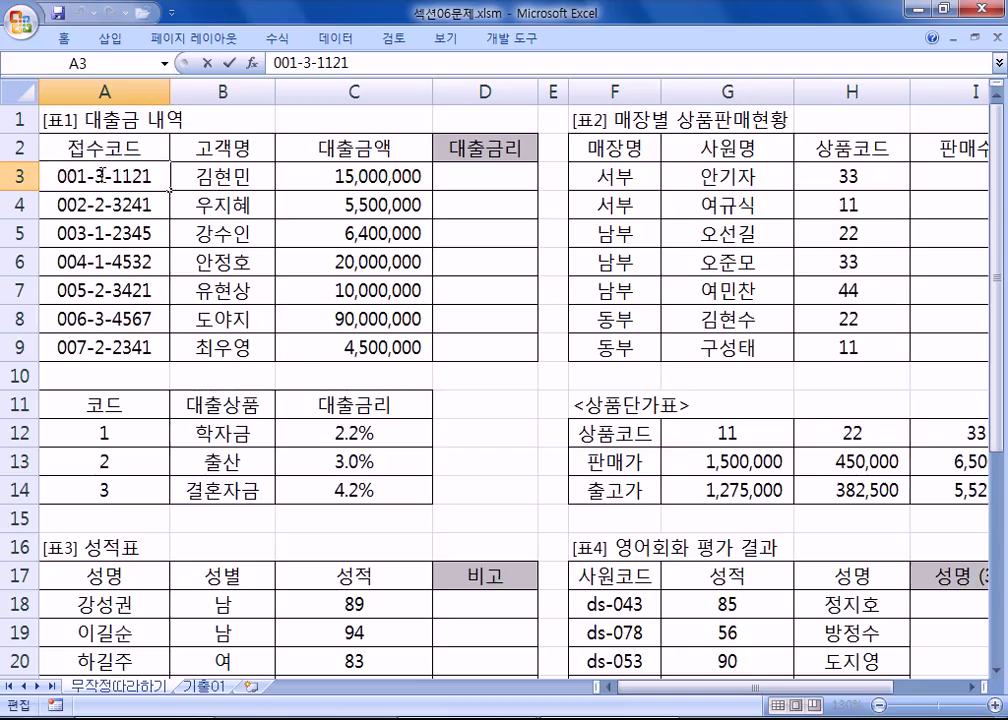
pyautogui.click(95, 433)
pyautogui.moveTo(95, 433); pyautogui.dragTo(435, 525)
pyautogui.moveTo(111, 420); pyautogui.dragTo(347, 449)
pyautogui.hotkey('ctrl', 'z')
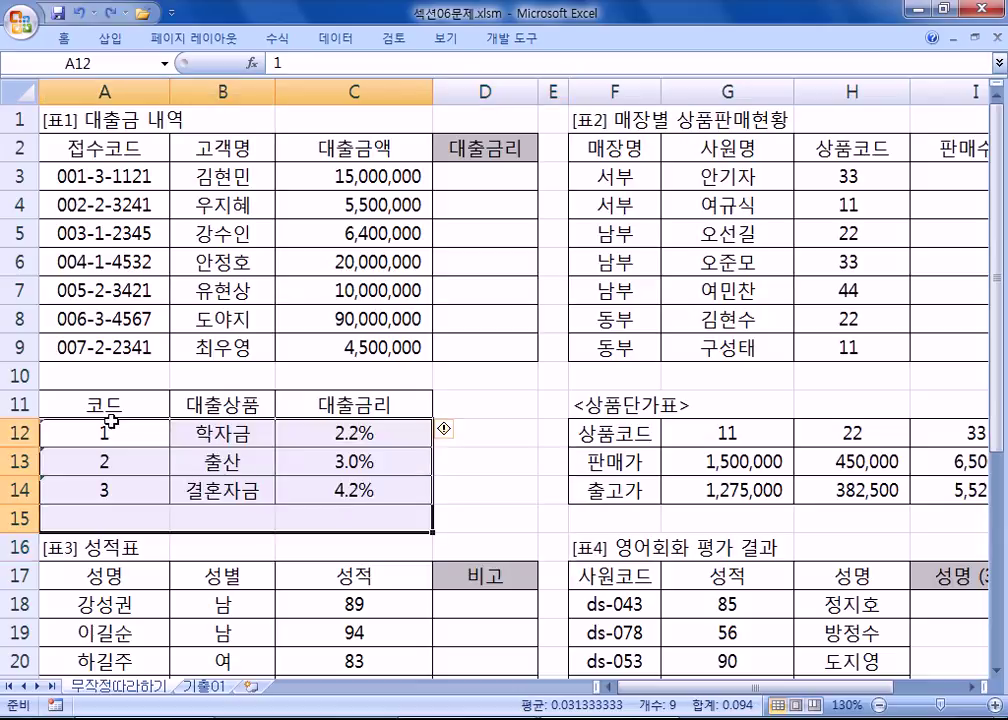
pyautogui.click(113, 424)
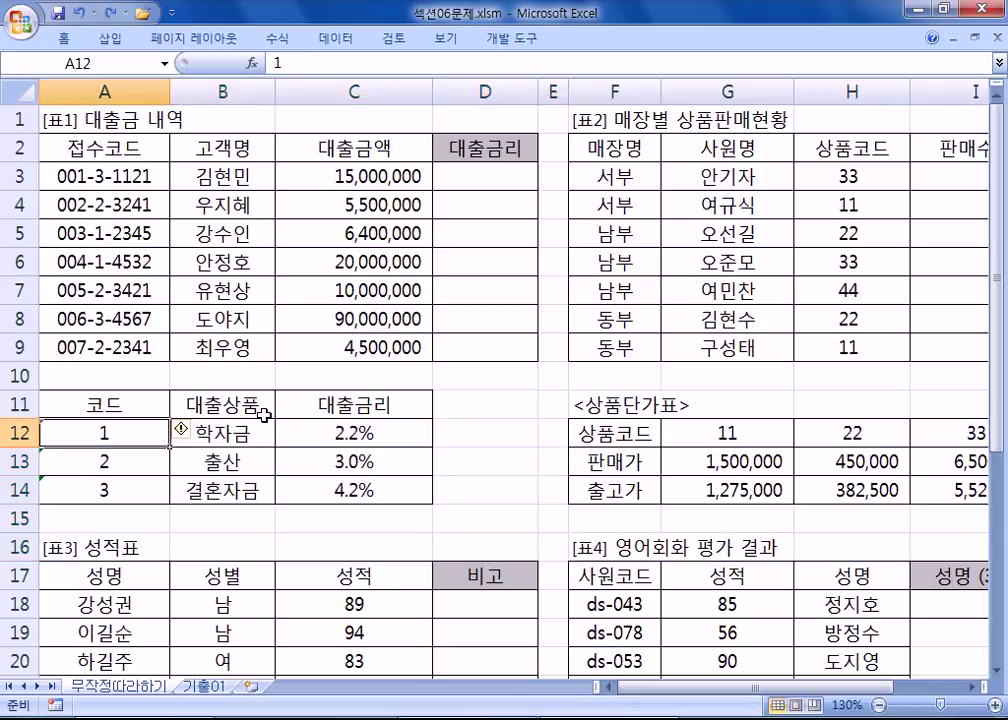
# - Return to the 접수코드 cells and undo the earlier edit in cell C10
pyautogui.click(110, 177)
pyautogui.press('Down')
pyautogui.press('Up')
pyautogui.hotkey('ctrl', 'z')
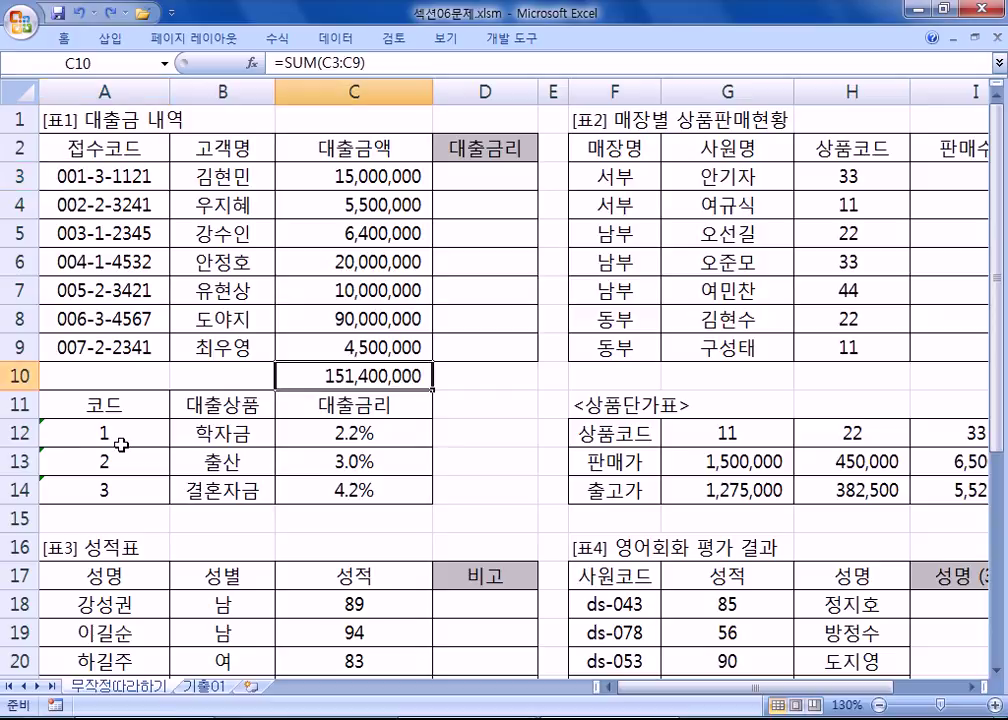
# - Ignore the number-stored-as-text error on the 코드 cells A12:A14
pyautogui.moveTo(83, 441); pyautogui.dragTo(69, 489)
pyautogui.click(181, 429)
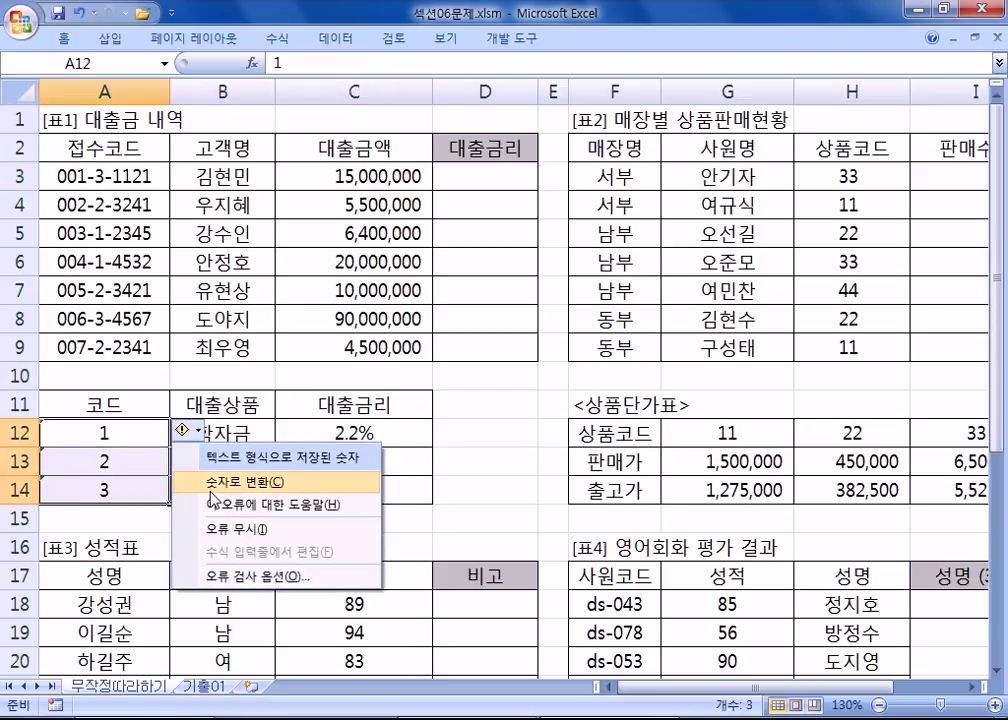
pyautogui.click(232, 533)
# - Go through the lookup table's 코드, 대출상품 and 대출금리 values column by column
pyautogui.click(97, 489)
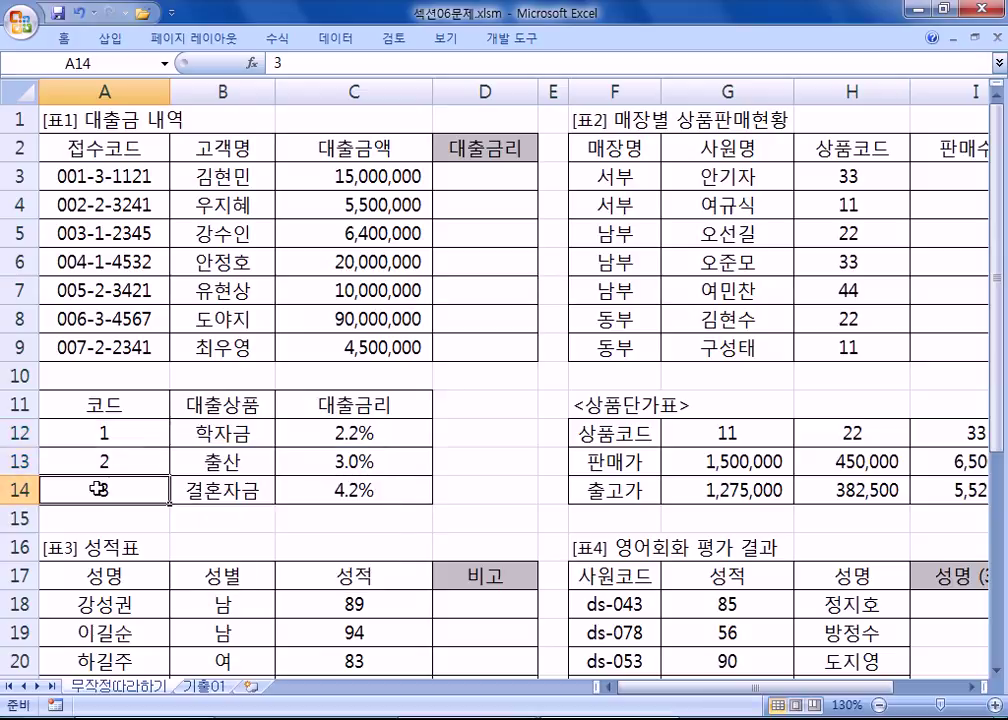
pyautogui.moveTo(97, 433); pyautogui.dragTo(97, 489)
pyautogui.moveTo(218, 425); pyautogui.dragTo(214, 502)
pyautogui.moveTo(299, 428); pyautogui.dragTo(301, 486)
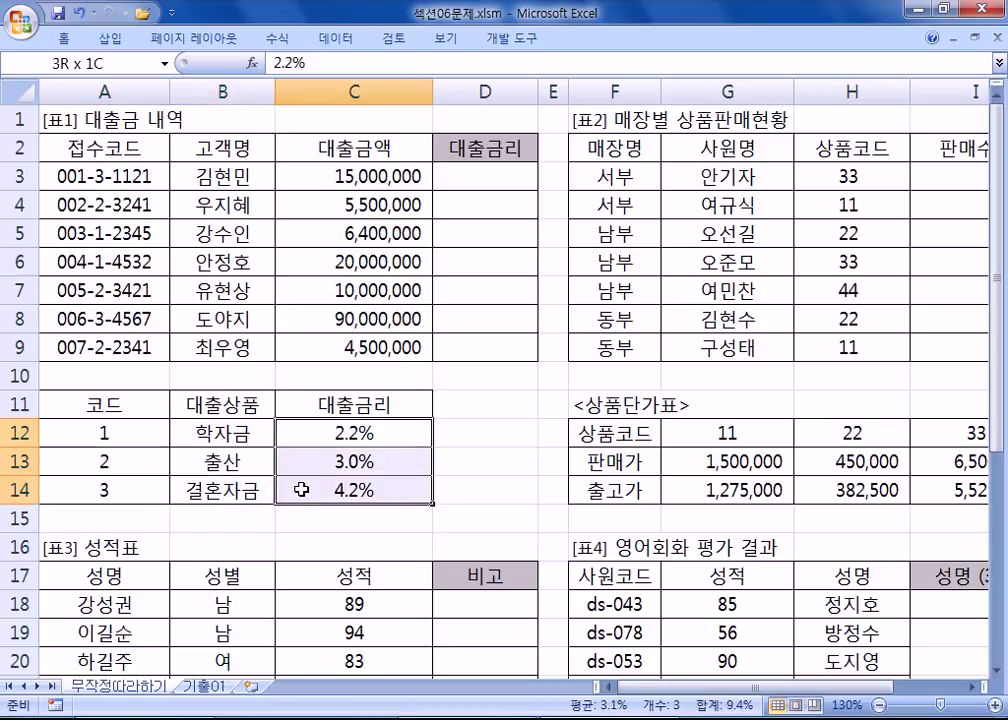
# - Check the exercise in the Notepad notes, start a VLOOKUP formula in cell D3 of Excel, and open its function arguments clear of the tables
pyautogui.click(479, 181)
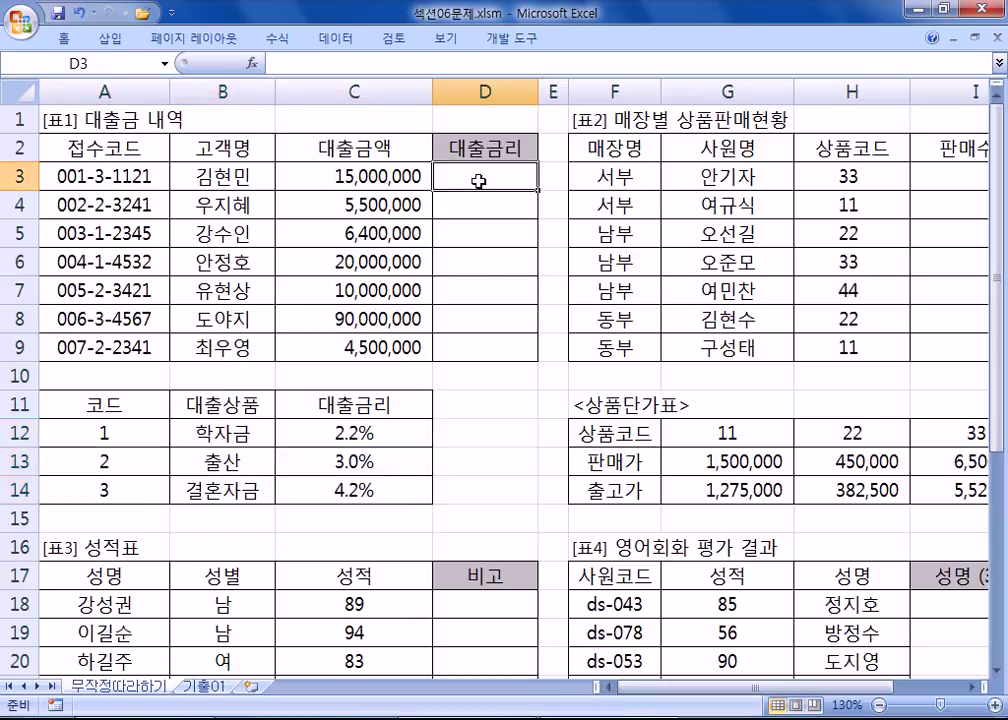
pyautogui.hotkey('alt', 'Tab')
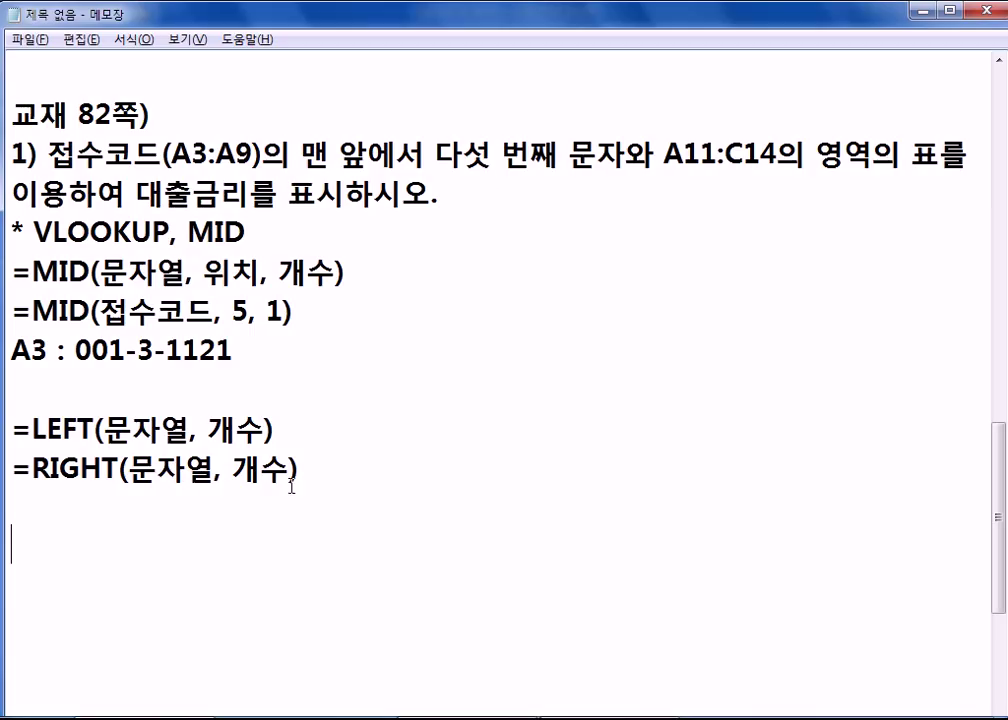
pyautogui.hotkey('alt', 'Tab')
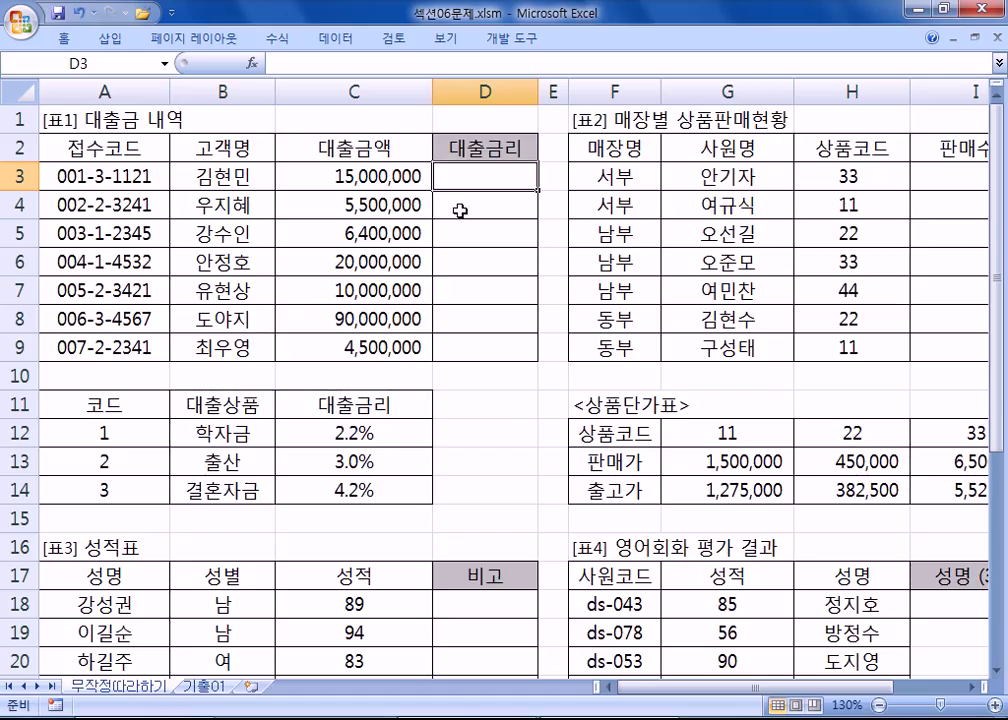
pyautogui.write('=V')
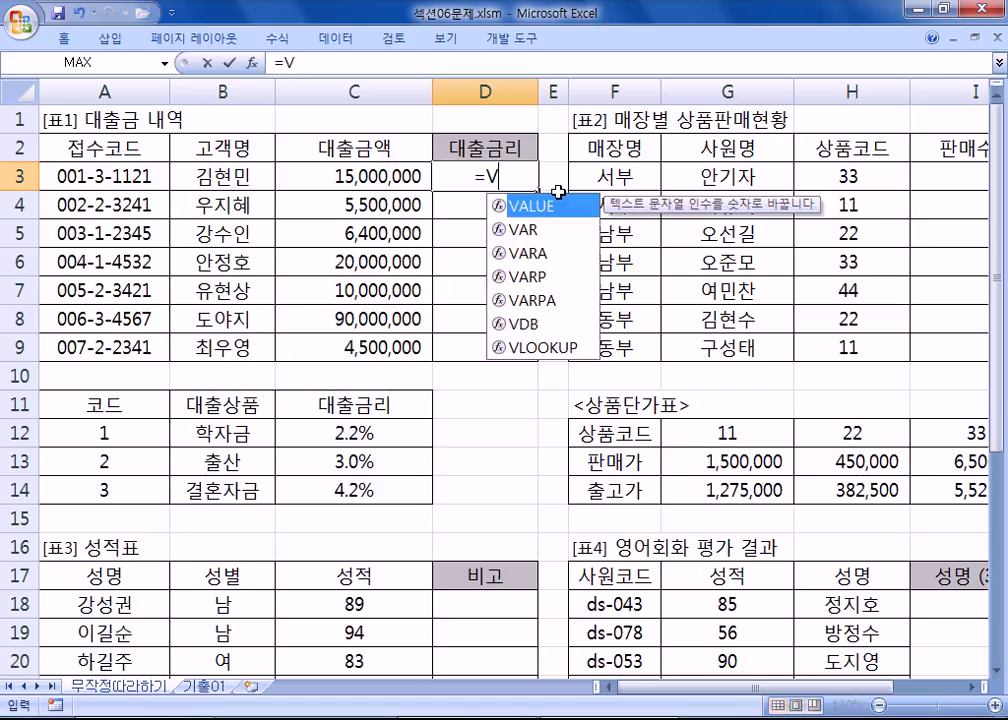
pyautogui.write('L')
pyautogui.press('Tab')
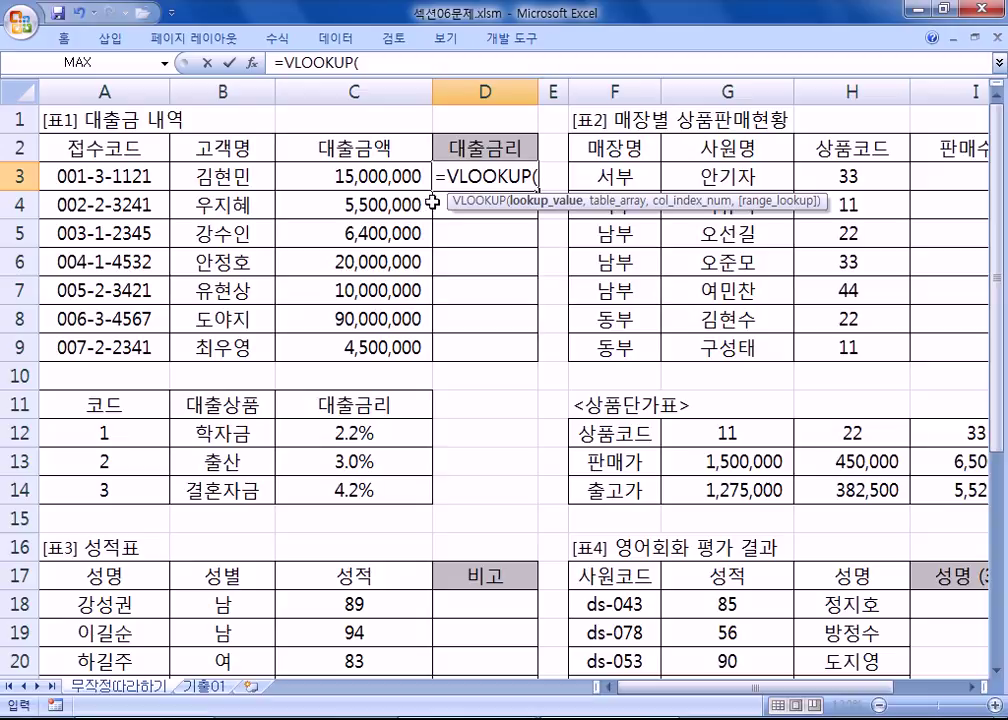
pyautogui.moveTo(575, 193); pyautogui.dragTo(545, 207)
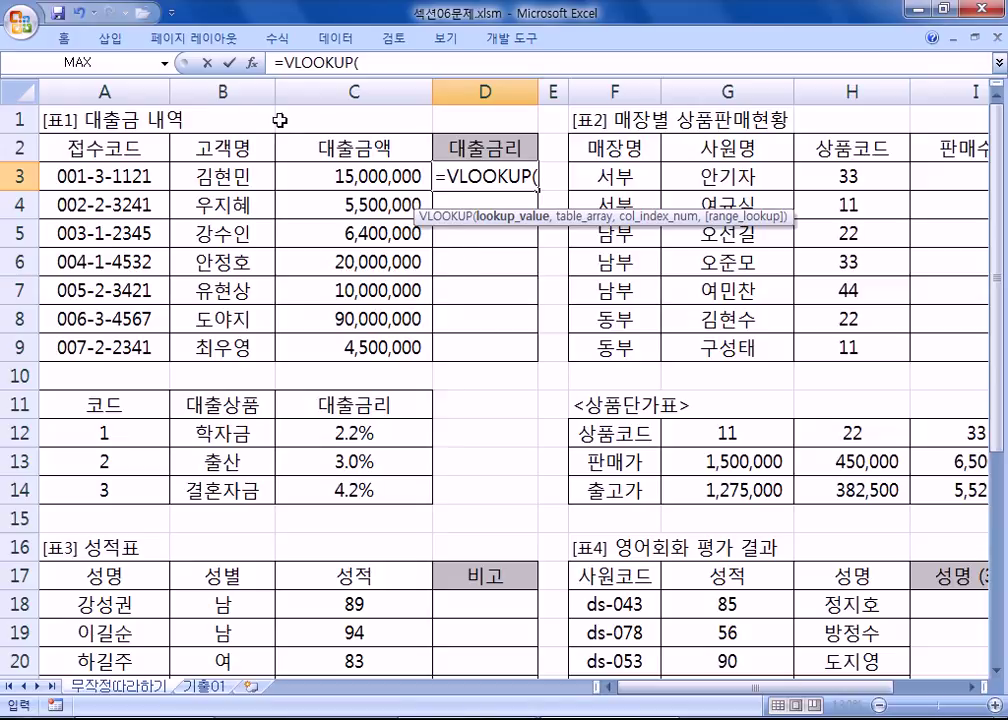
pyautogui.click(258, 65)
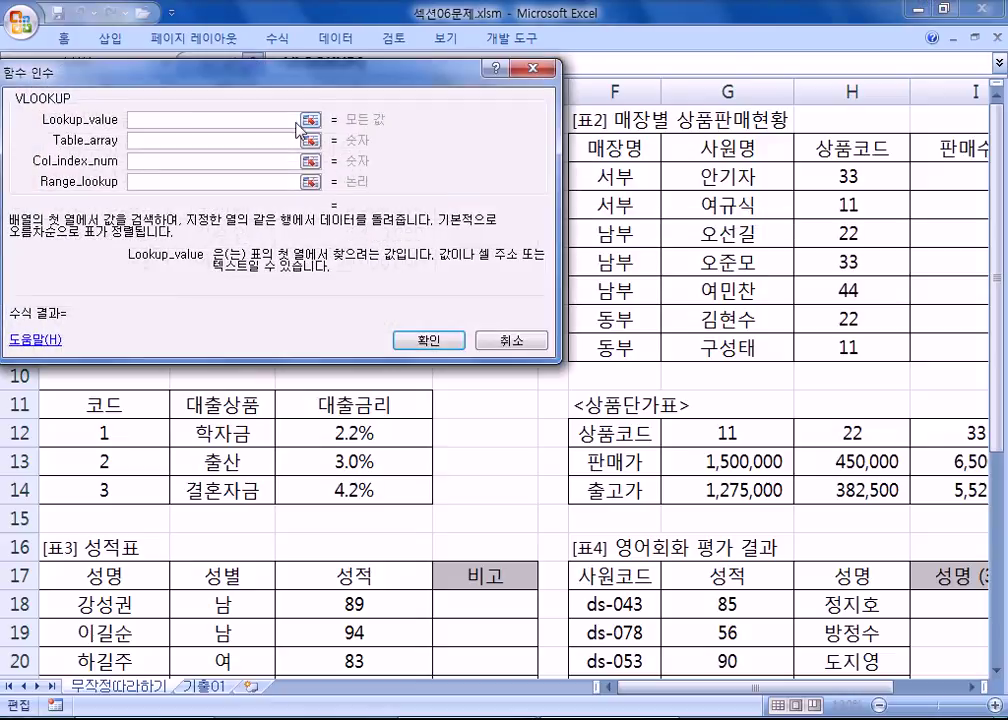
pyautogui.moveTo(270, 62); pyautogui.dragTo(676, 211)
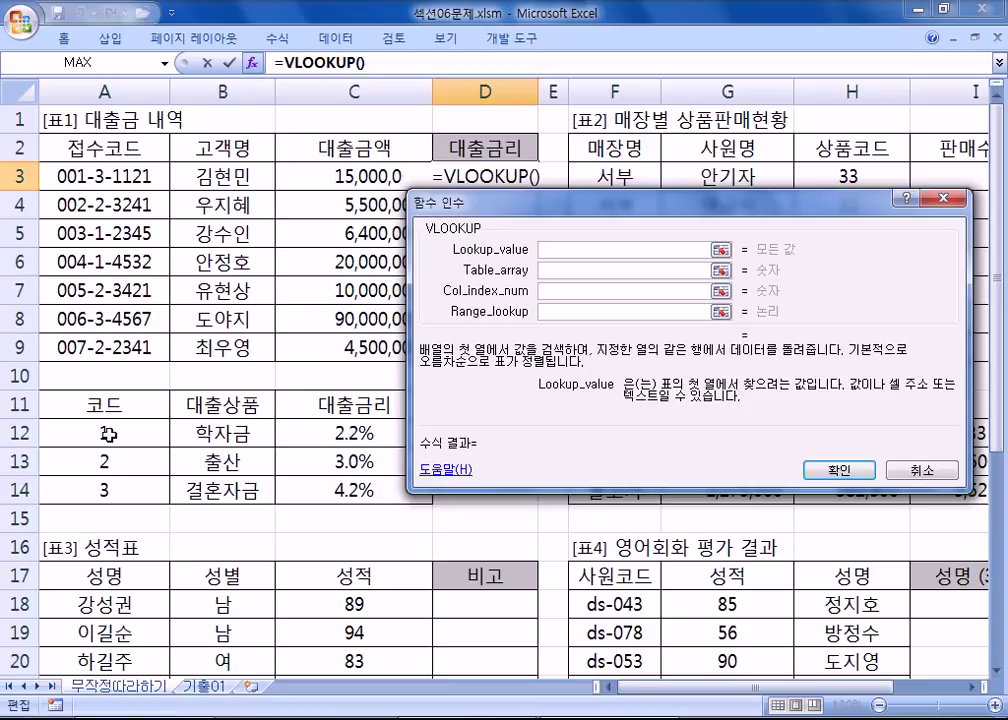
# - Try the lookup table's data range A12:C14 as the VLOOKUP table array while the lookup value is still empty
pyautogui.click(554, 271)
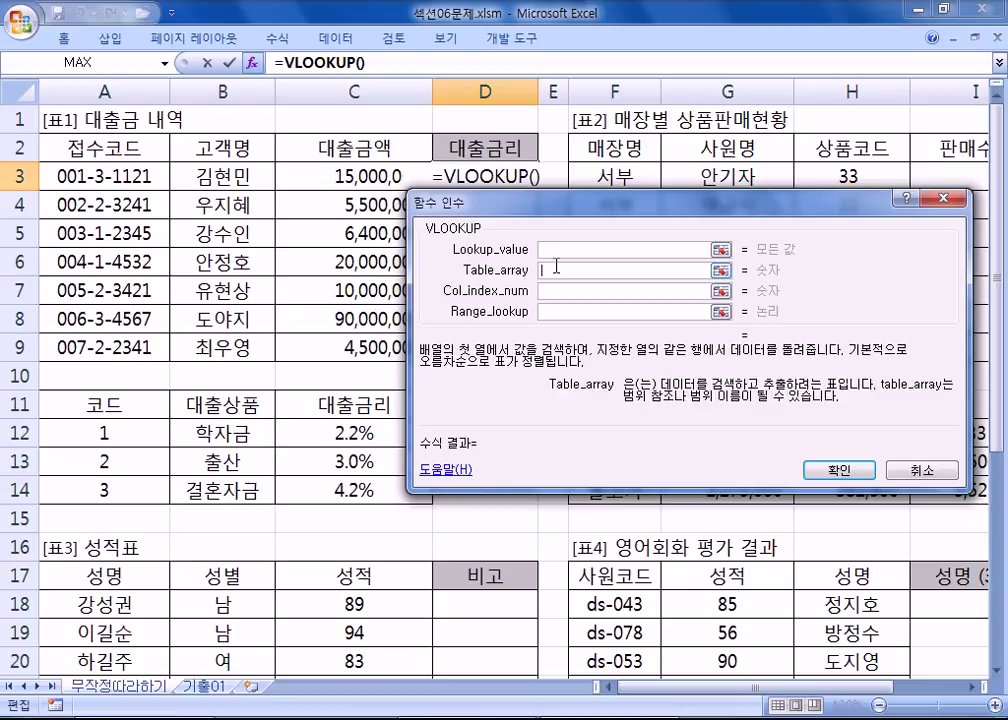
pyautogui.click(544, 250)
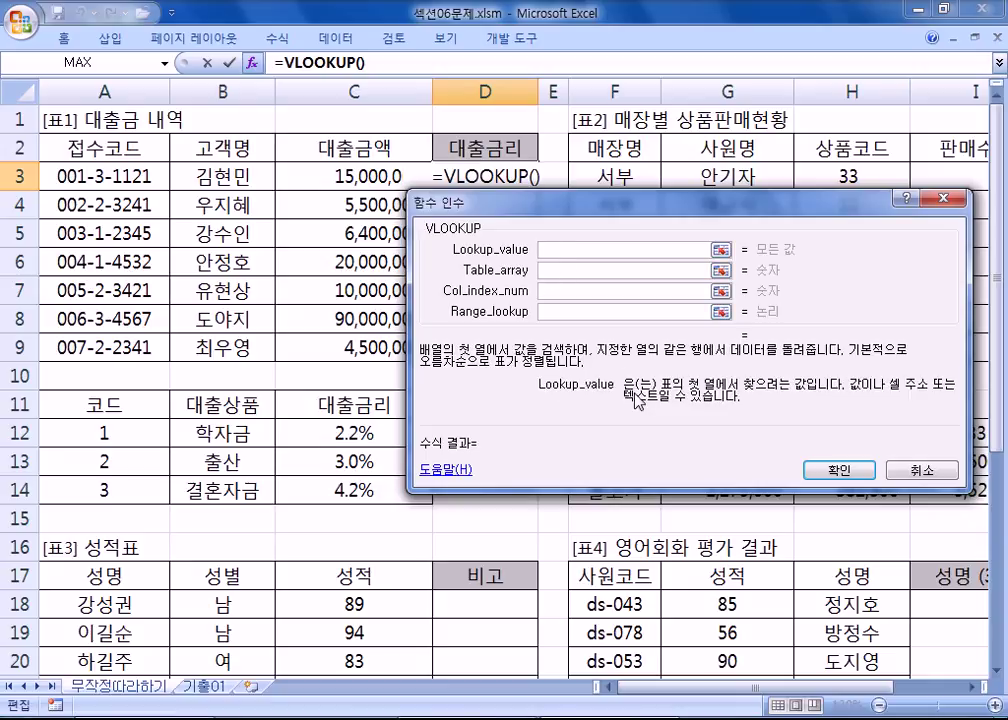
pyautogui.click(571, 270)
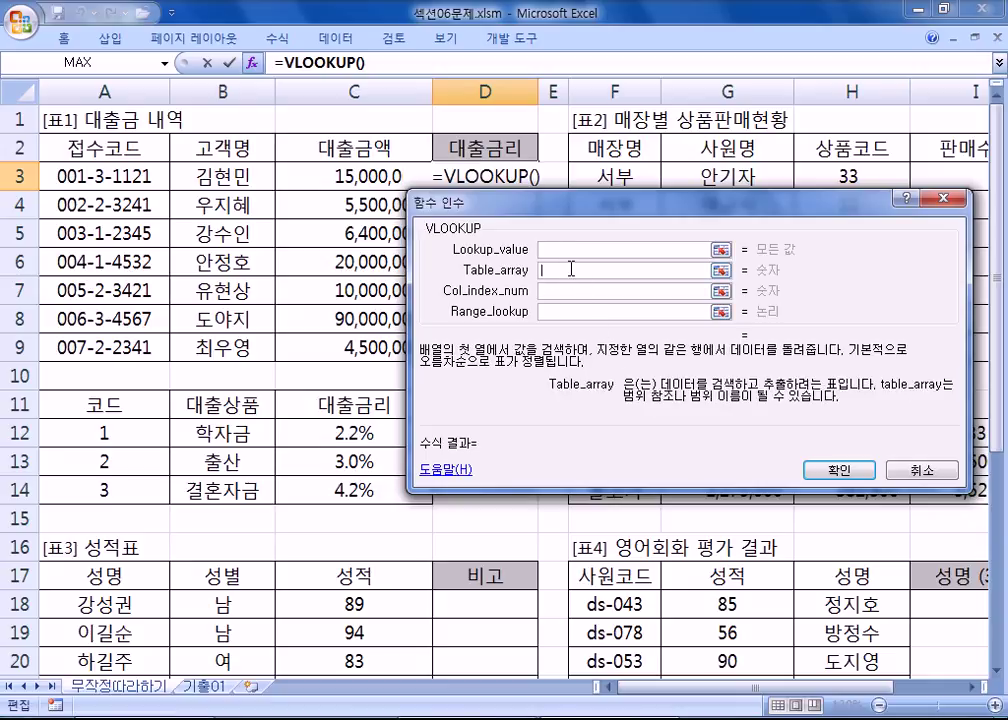
pyautogui.moveTo(99, 432); pyautogui.dragTo(363, 487)
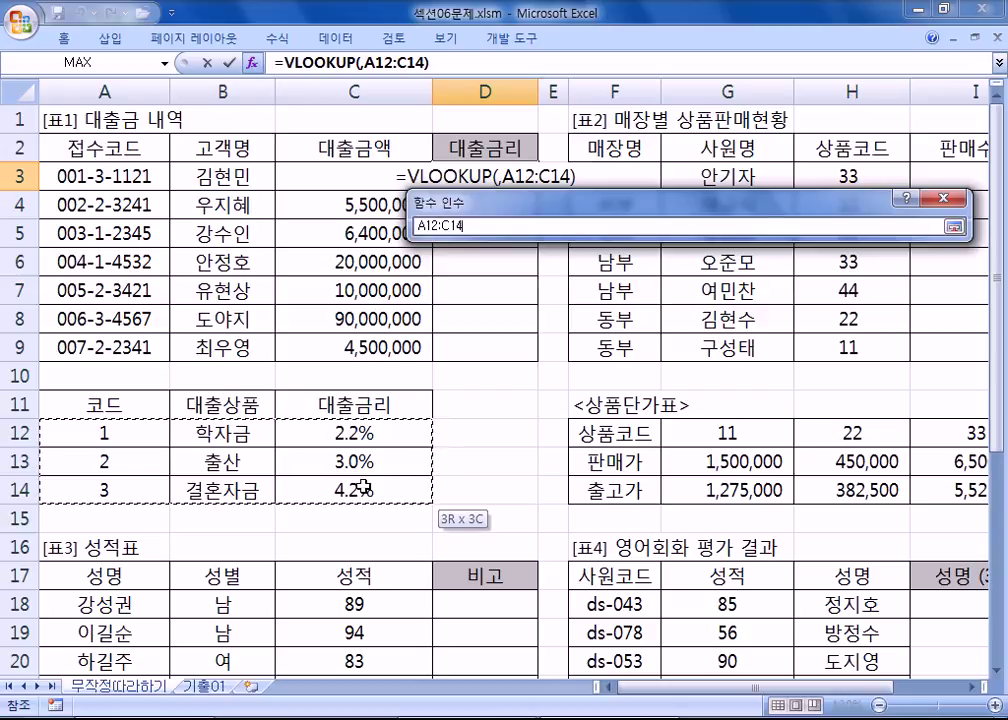
pyautogui.moveTo(365, 488); pyautogui.dragTo(365, 488)
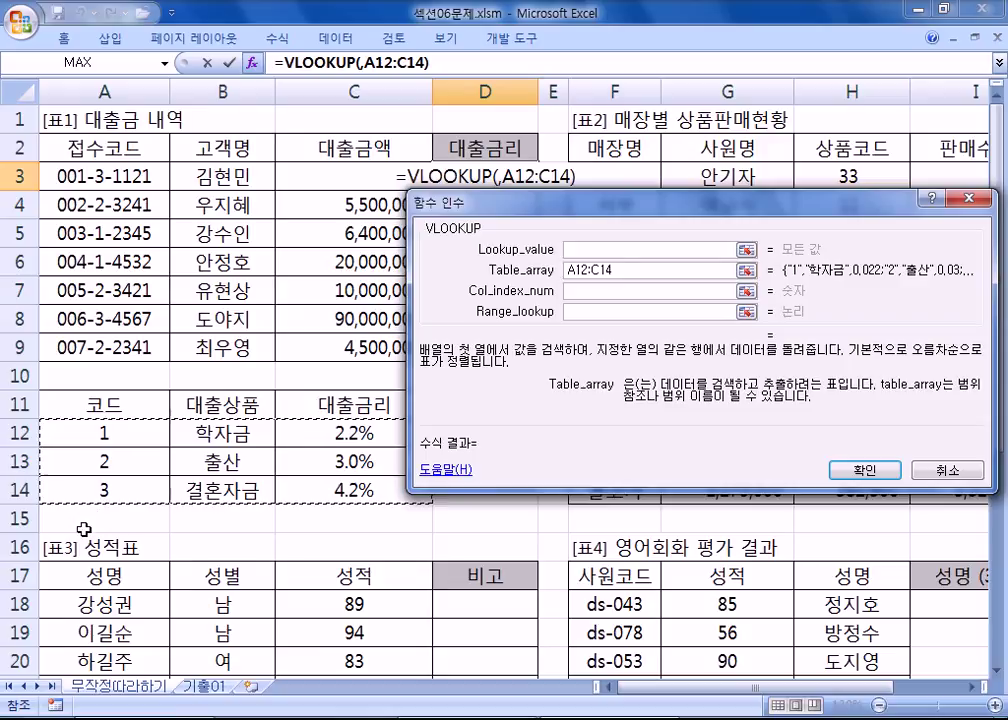
pyautogui.click(637, 250)
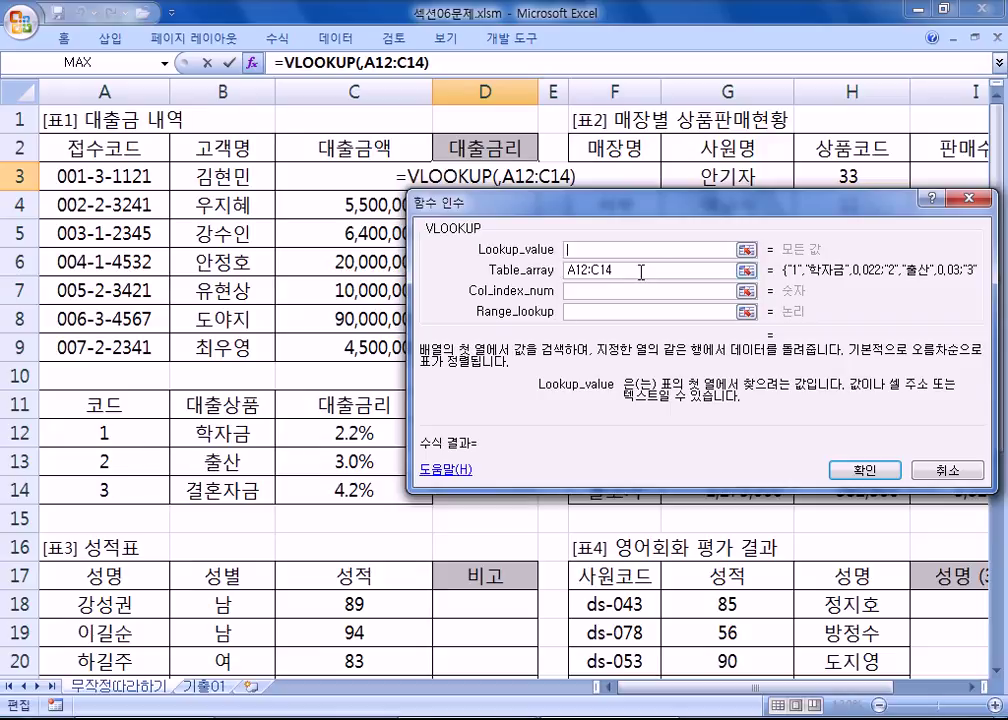
pyautogui.moveTo(641, 272); pyautogui.dragTo(513, 270)
pyautogui.moveTo(104, 434); pyautogui.dragTo(349, 487)
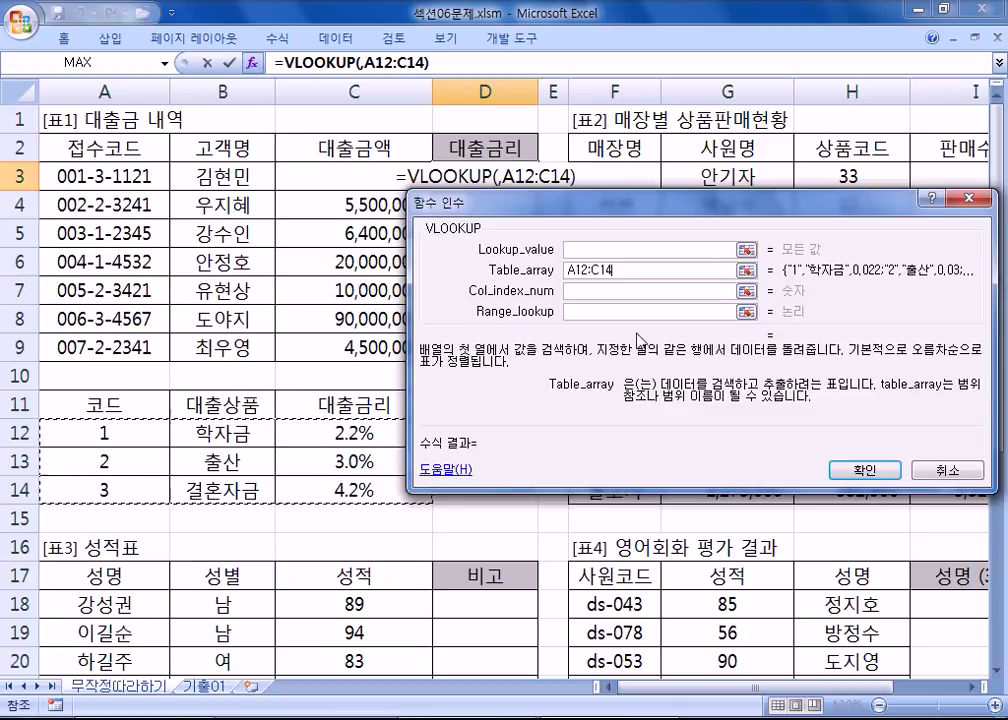
# - Try only the 코드 cells A12:A14 as the table array, and clear that argument again
pyautogui.moveTo(615, 270); pyautogui.dragTo(566, 270)
pyautogui.press('BackSpace')
pyautogui.moveTo(88, 436); pyautogui.dragTo(73, 490)
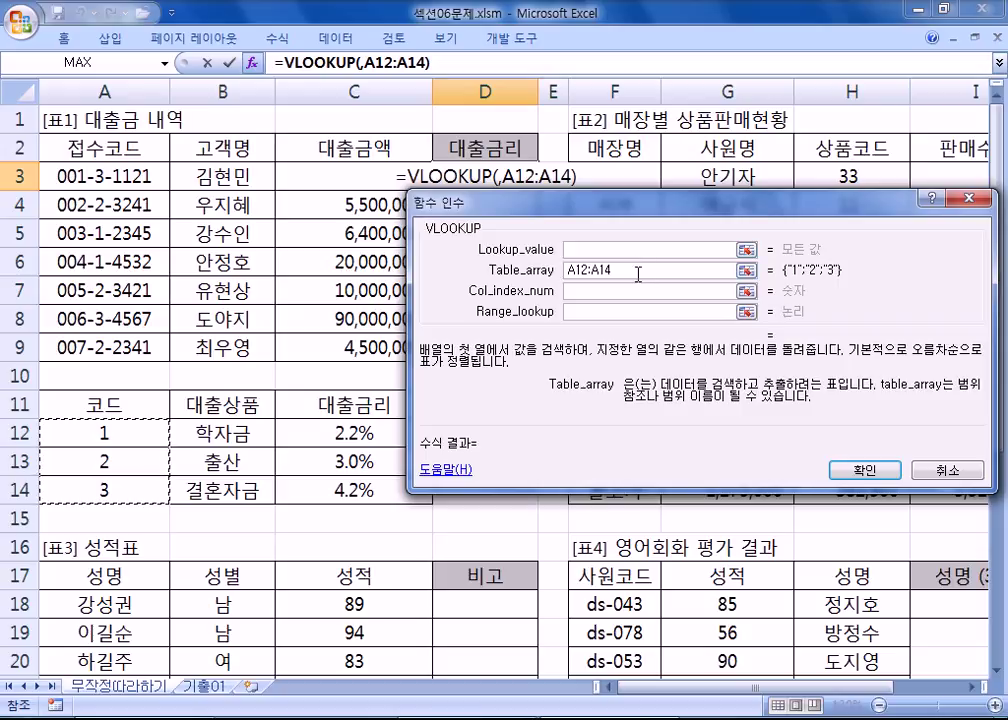
pyautogui.moveTo(639, 270); pyautogui.dragTo(538, 260)
pyautogui.press('BackSpace')
# - Review the MID syntax in the Notepad notes and set the VLOOKUP lookup value in Excel to MID(A3,5,1)
pyautogui.click(585, 252)
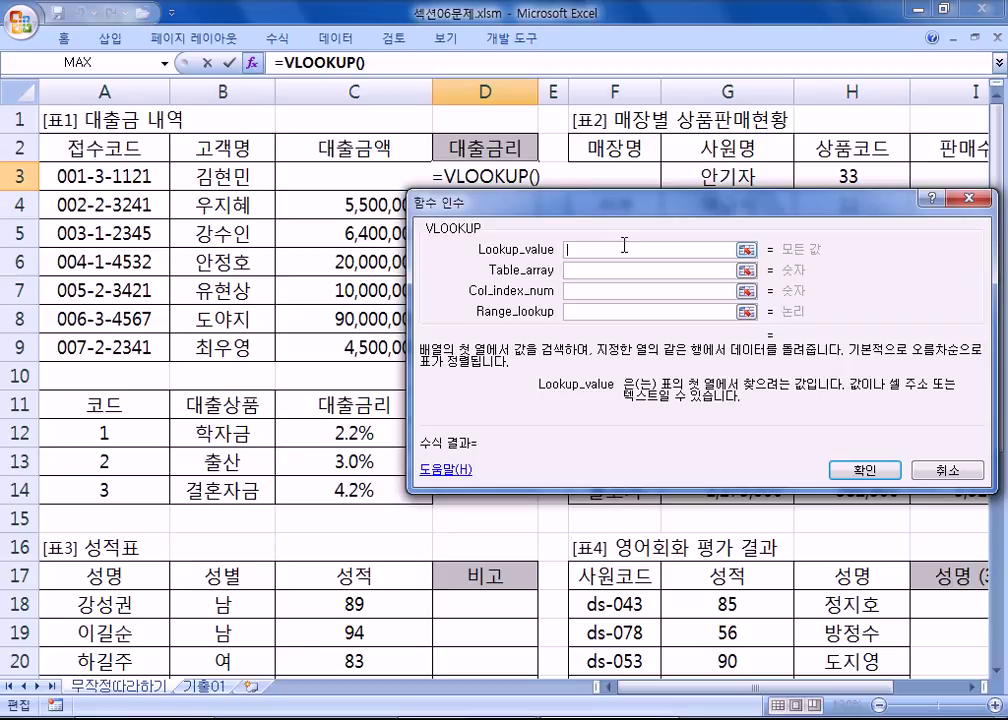
pyautogui.hotkey('alt', 'Tab')
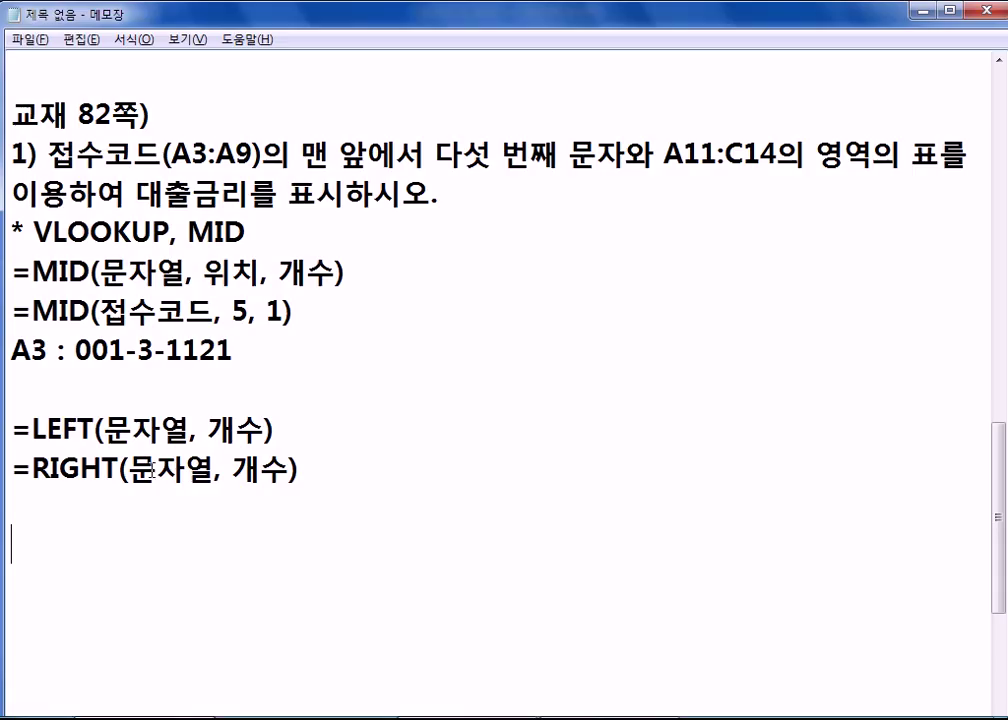
pyautogui.hotkey('alt', 'Tab')
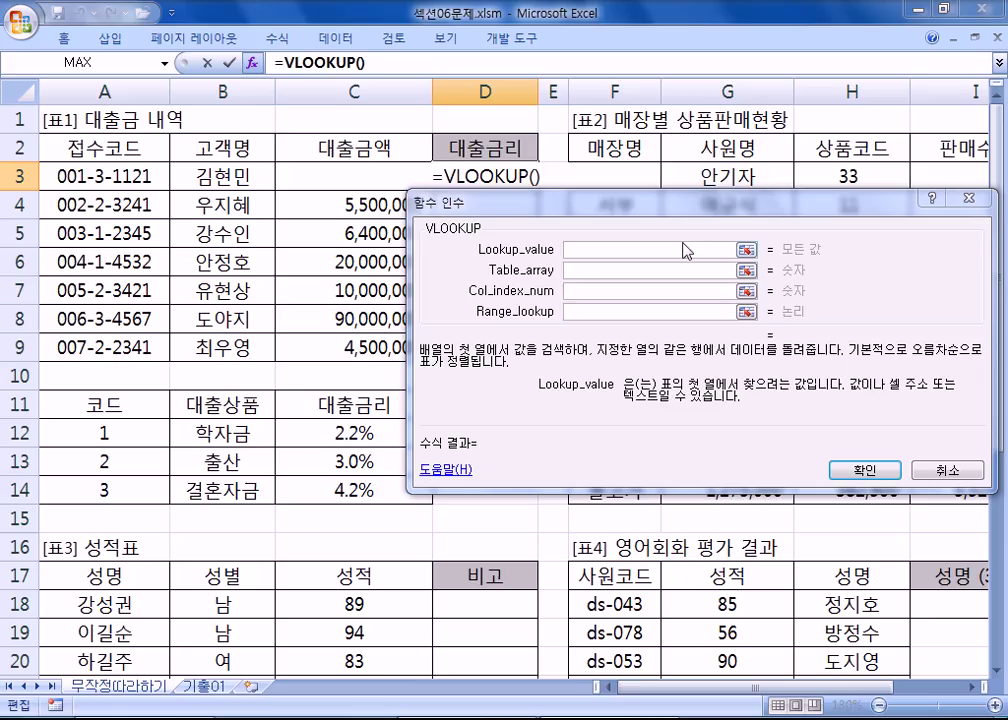
pyautogui.write('MI')
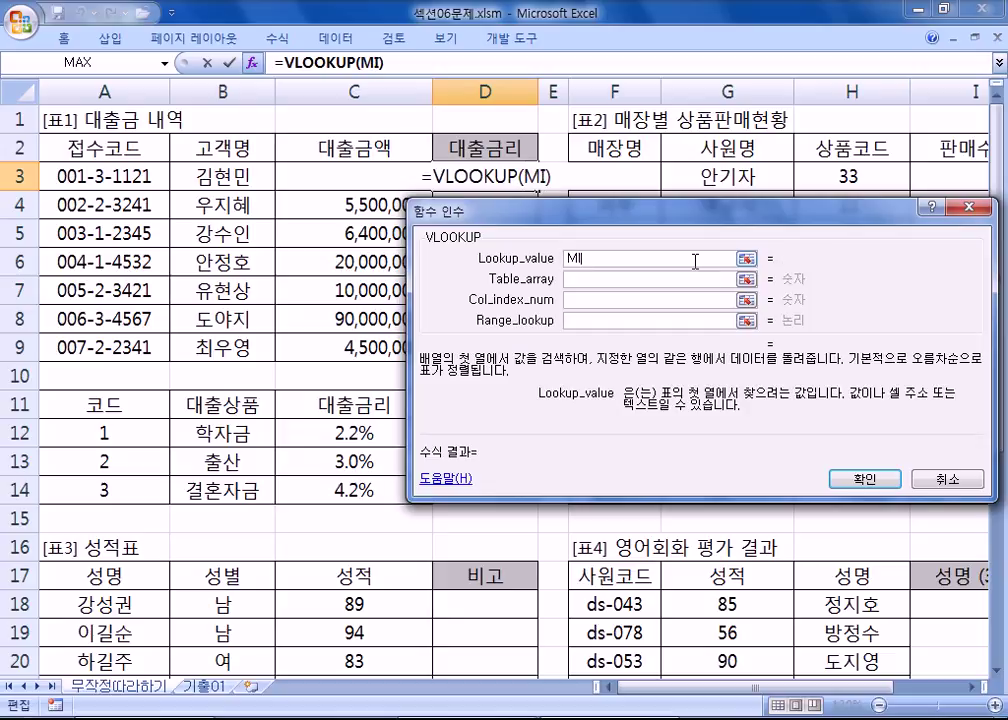
pyautogui.write('D(')
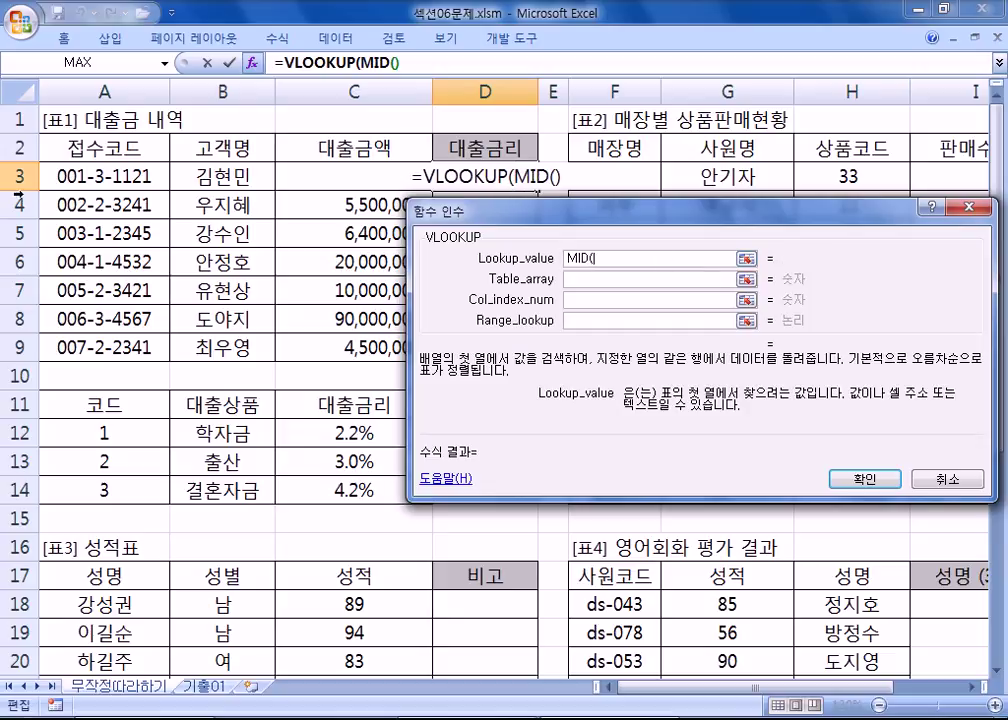
pyautogui.click(64, 174)
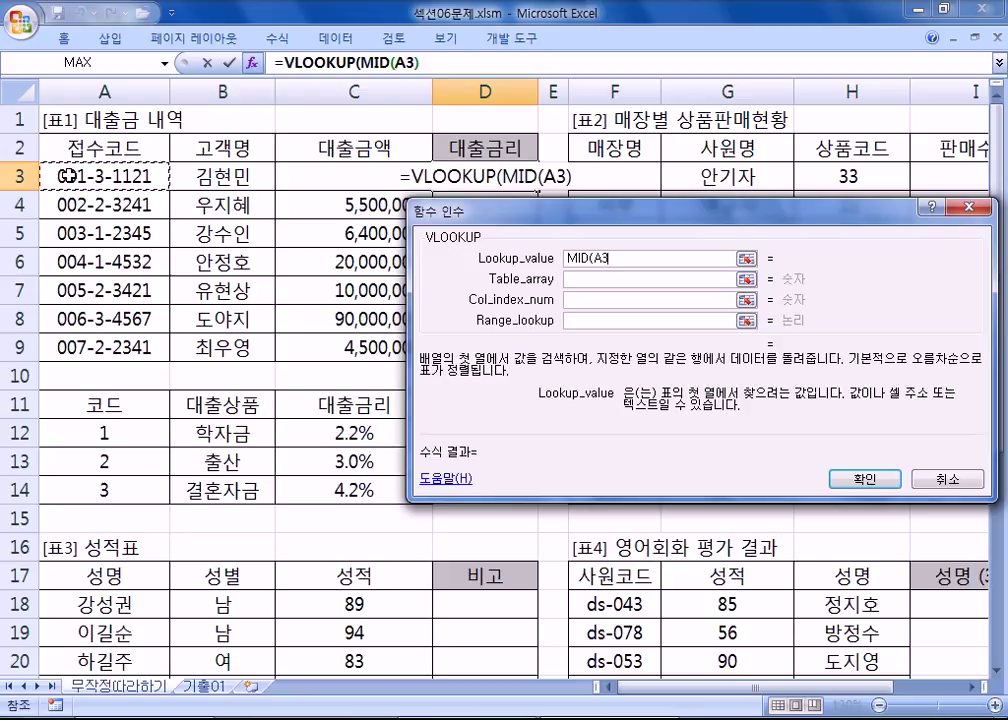
pyautogui.write(',5,1')
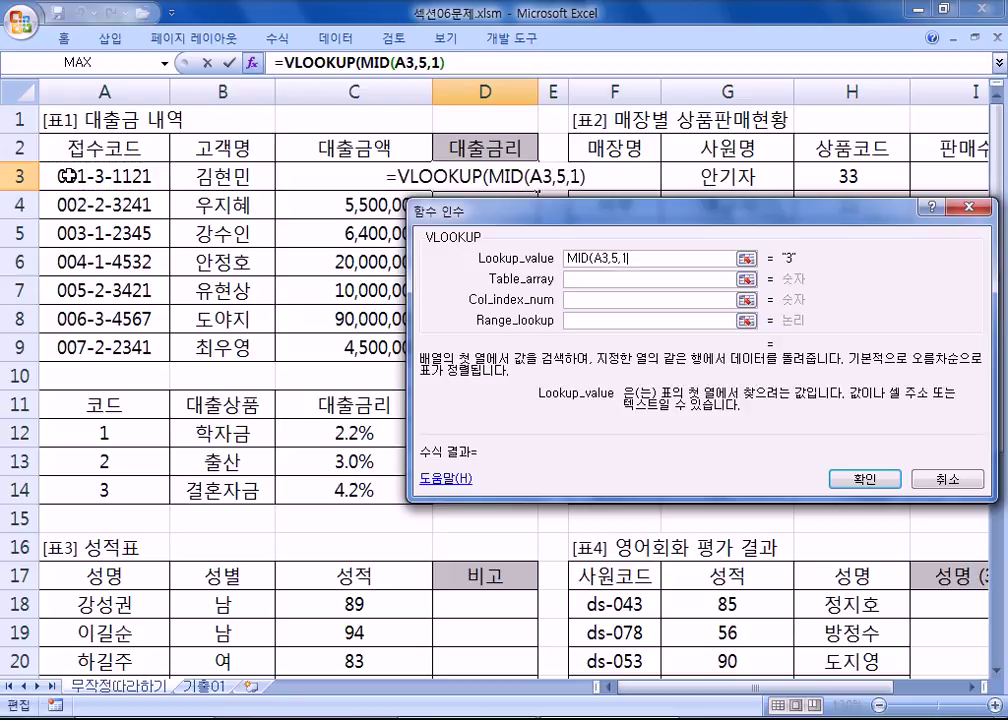
pyautogui.write(')')
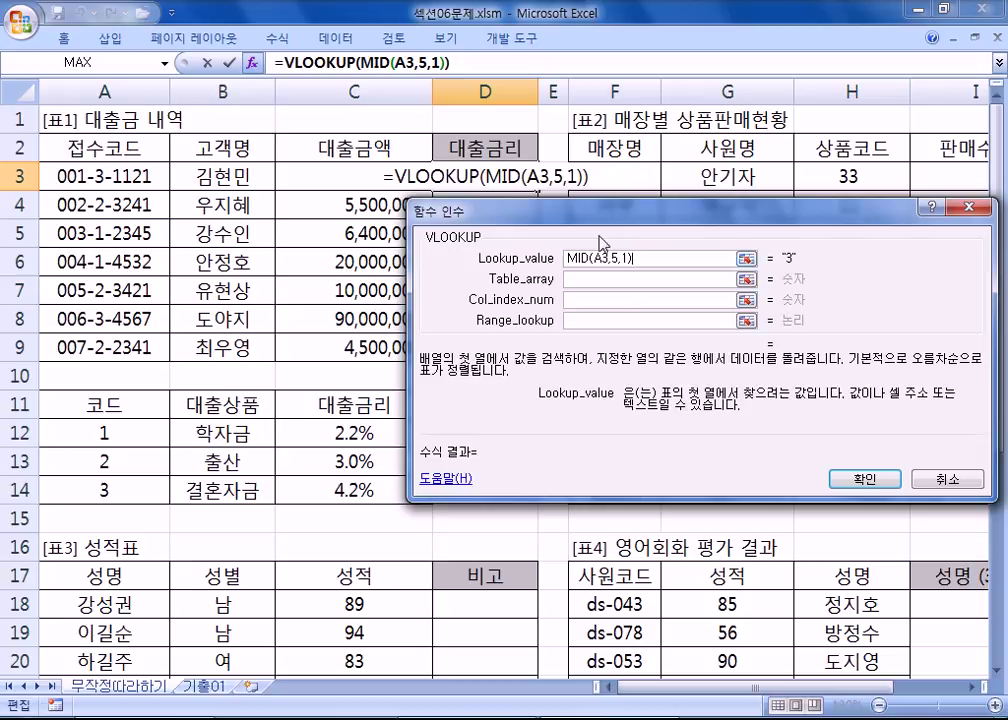
# - Set the VLOOKUP table array to the absolute range $A$12:$C$14
pyautogui.moveTo(578, 215); pyautogui.dragTo(666, 160)
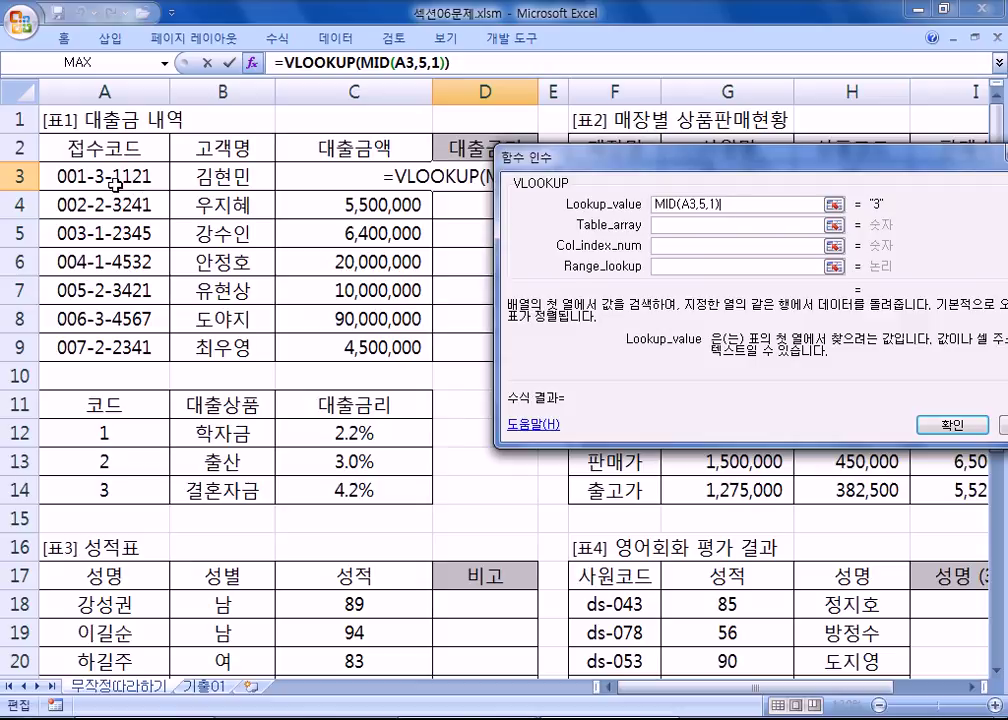
pyautogui.moveTo(678, 235); pyautogui.dragTo(613, 282)
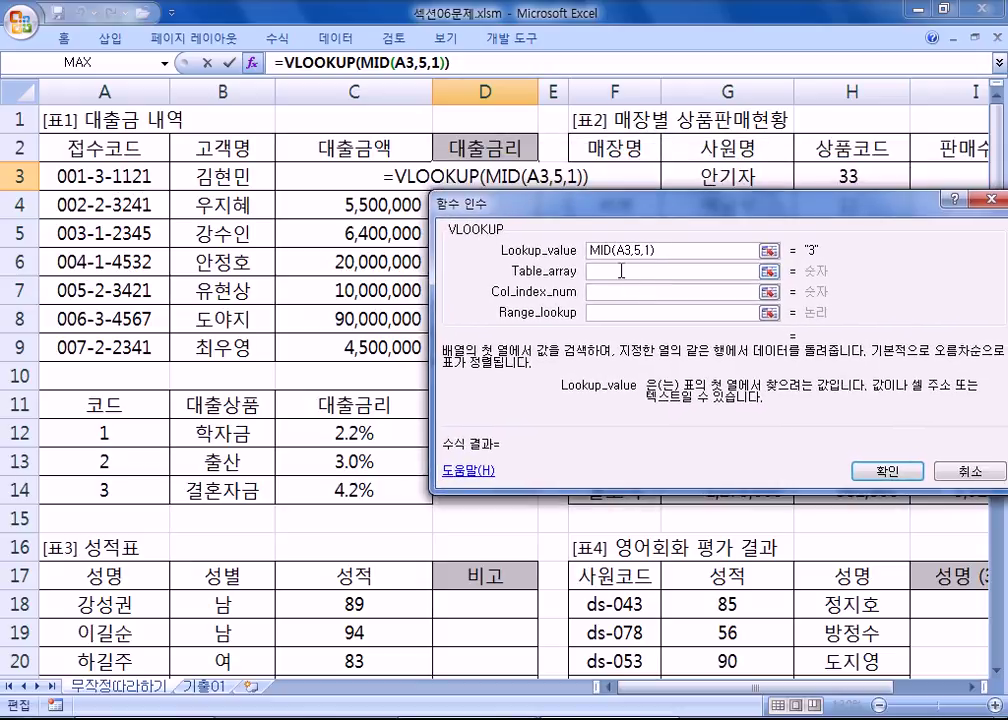
pyautogui.click(684, 270)
pyautogui.click(145, 433)
pyautogui.moveTo(145, 433); pyautogui.dragTo(326, 489)
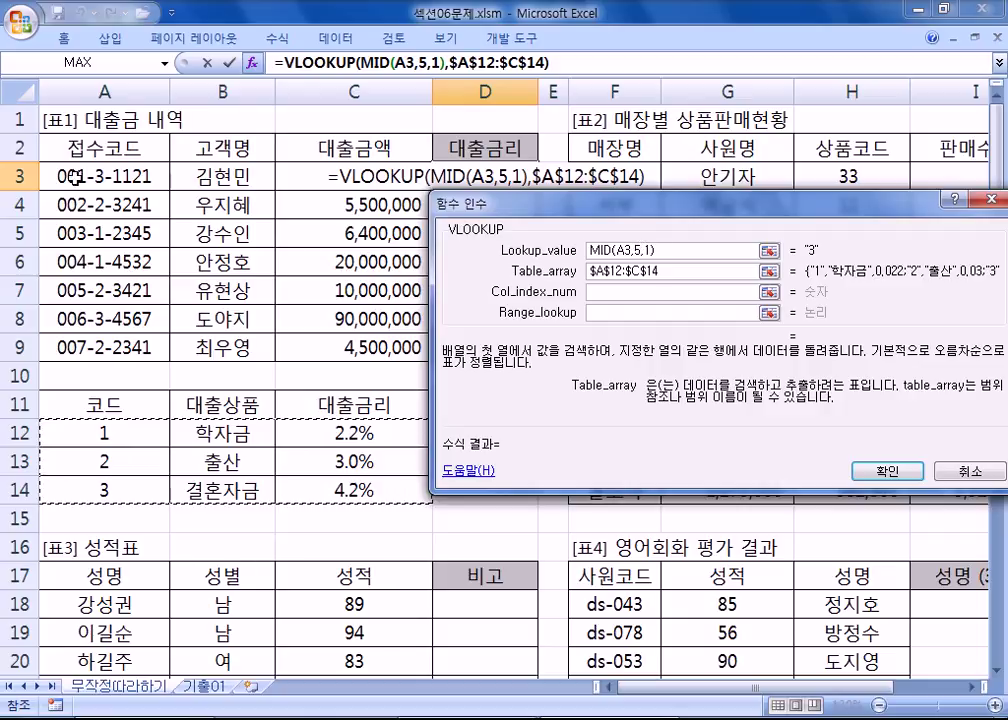
# - Try 3 and 2 in turn as the VLOOKUP column index number, and clear the argument again
pyautogui.moveTo(496, 204); pyautogui.dragTo(76, 216)
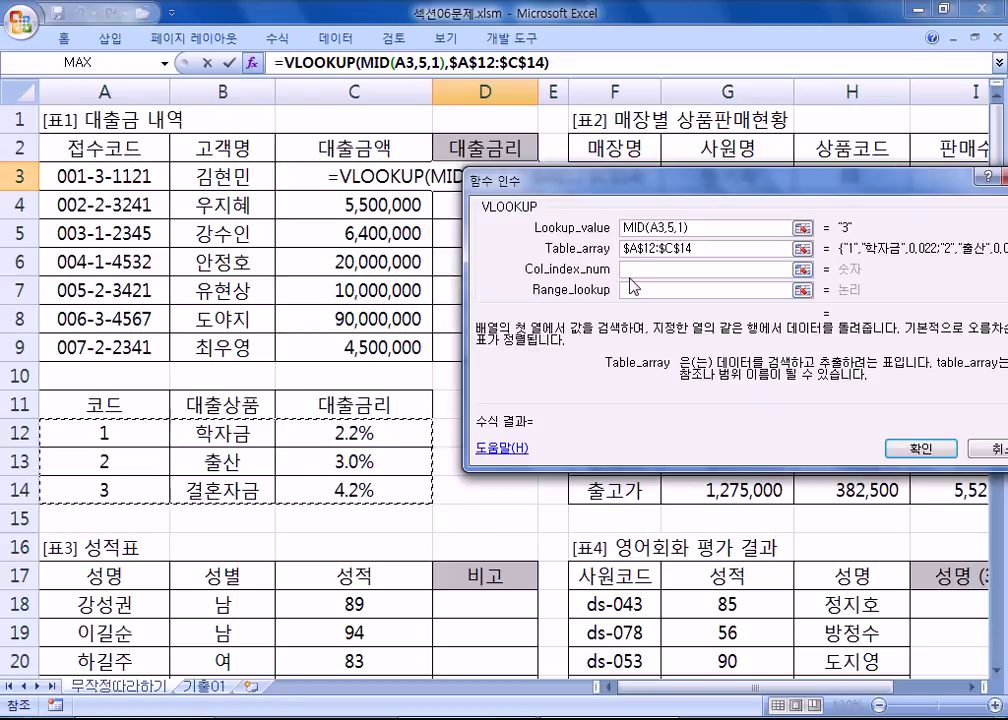
pyautogui.press('Tab')
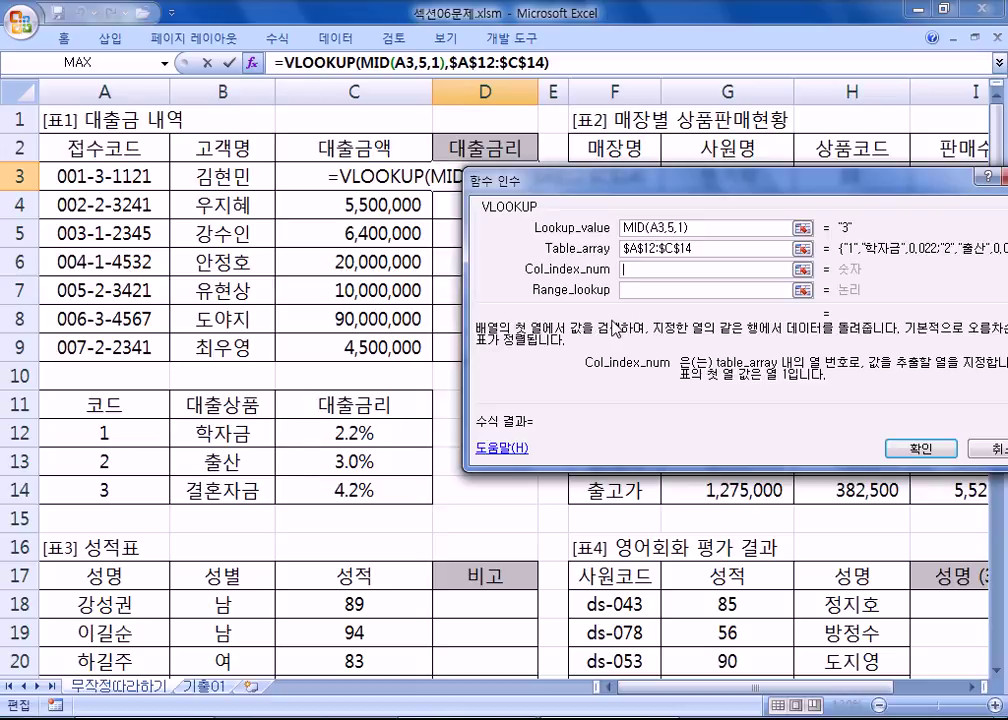
pyautogui.write('3')
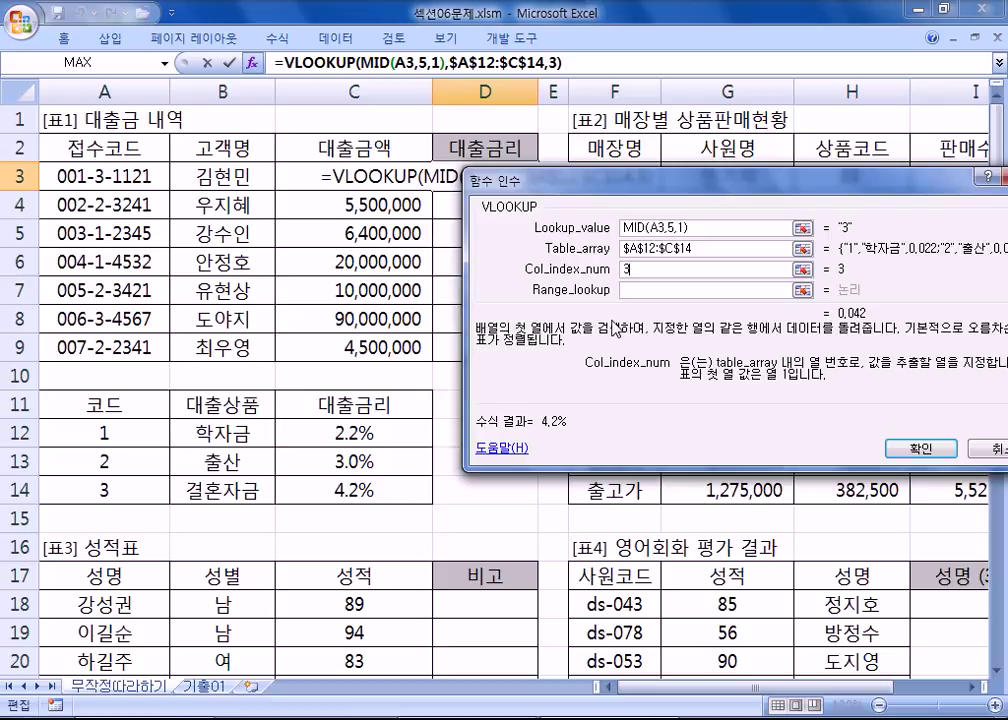
pyautogui.press('BackSpace')
pyautogui.write('2')
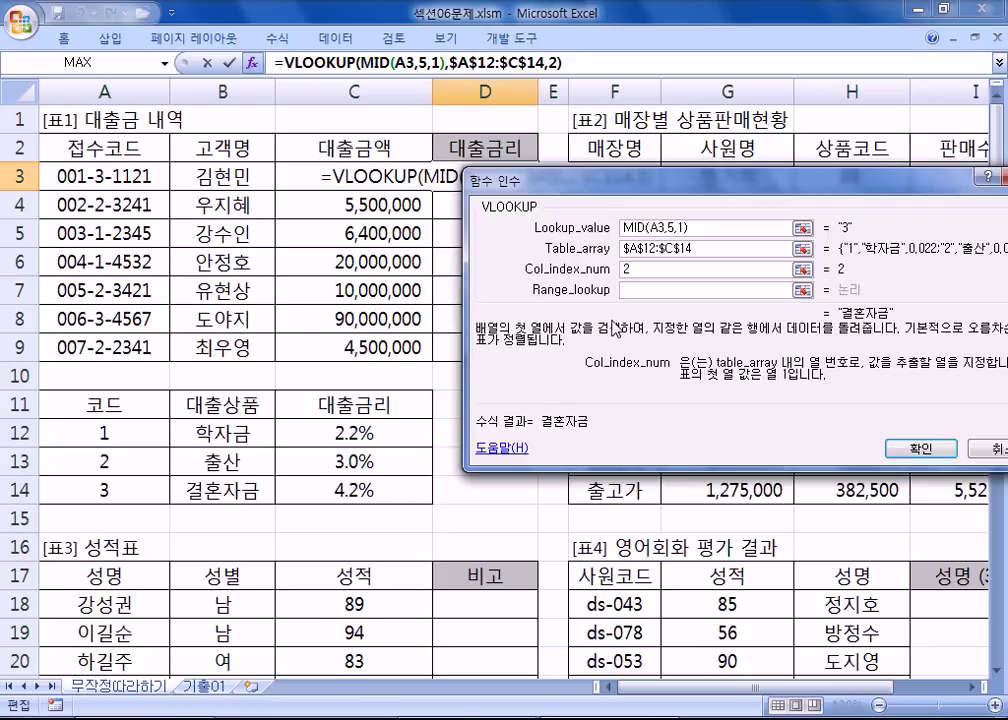
pyautogui.press('BackSpace')
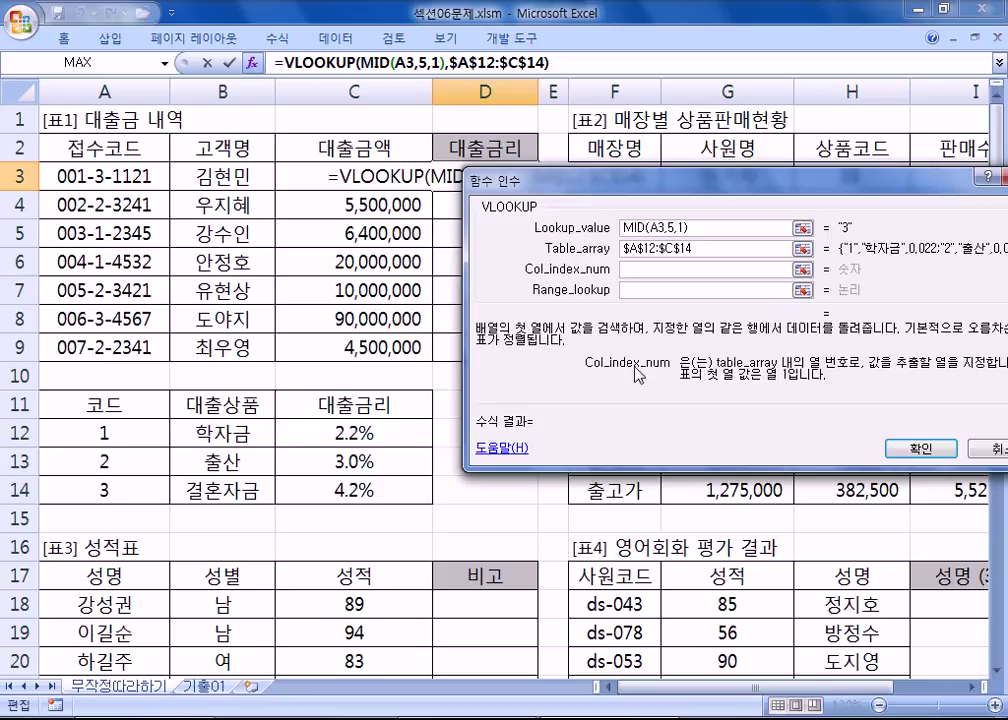
# - Set the VLOOKUP column index number to 3 and try FALSE, followed by 0, as the range lookup value
pyautogui.write('3')
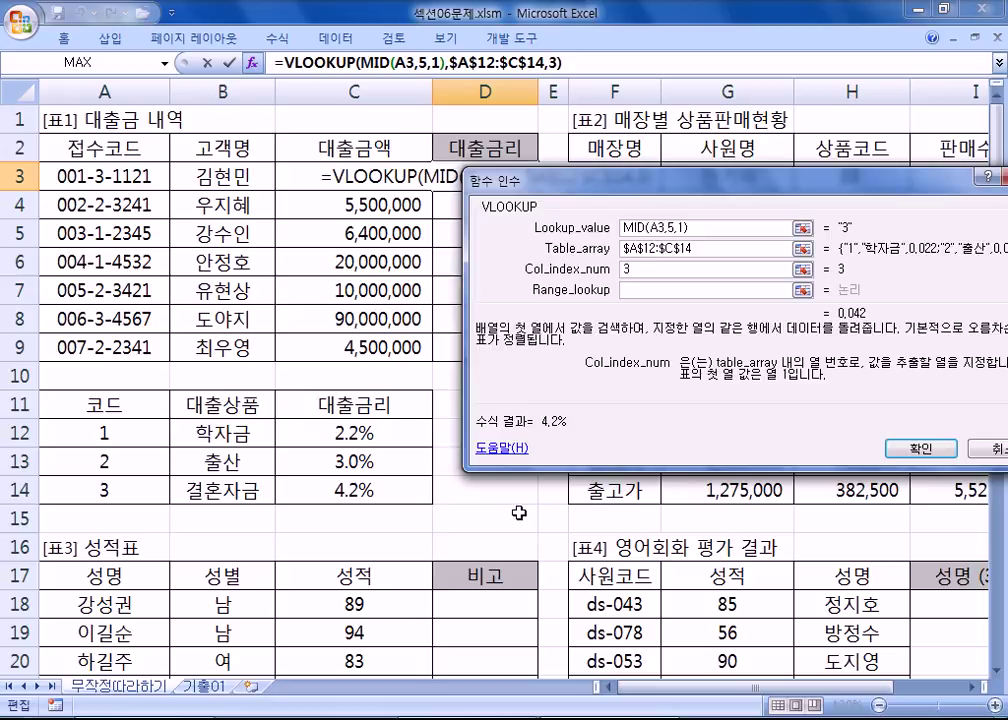
pyautogui.click(654, 292)
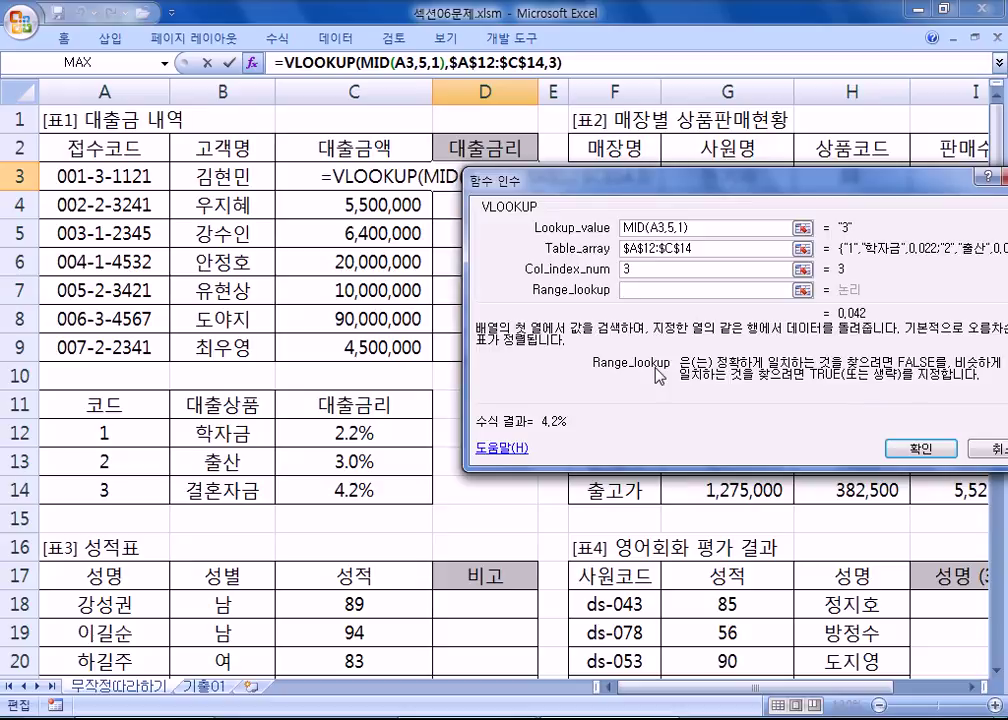
pyautogui.write('FALSE')
pyautogui.press('BackSpace')
pyautogui.press('BackSpace')
pyautogui.press('BackSpace')
pyautogui.press('BackSpace')
pyautogui.press('BackSpace')
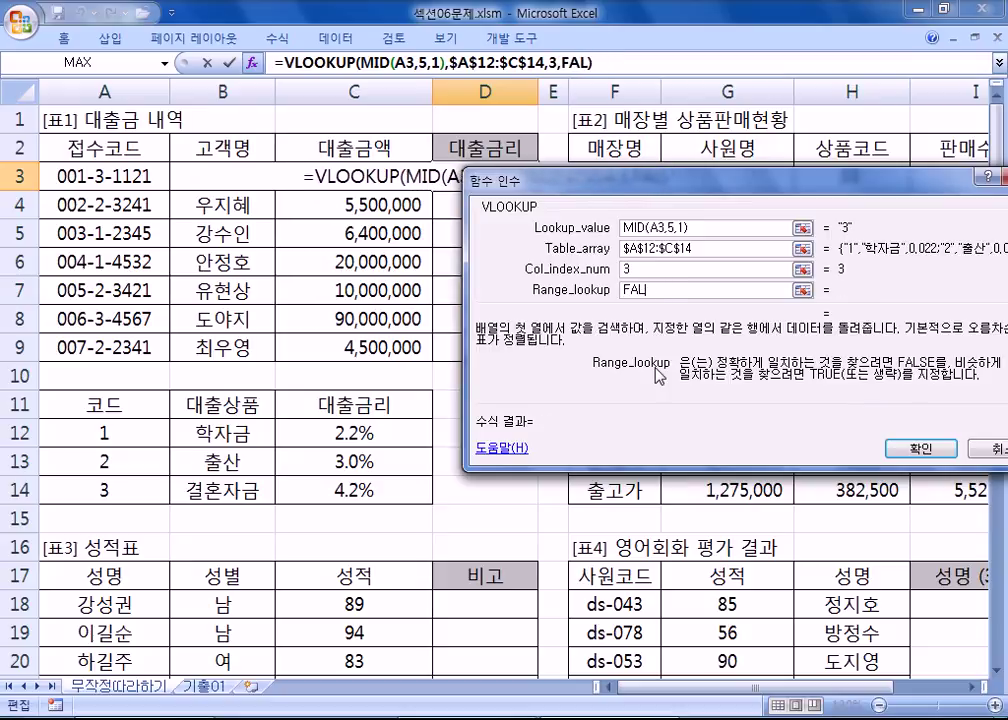
pyautogui.write('0')
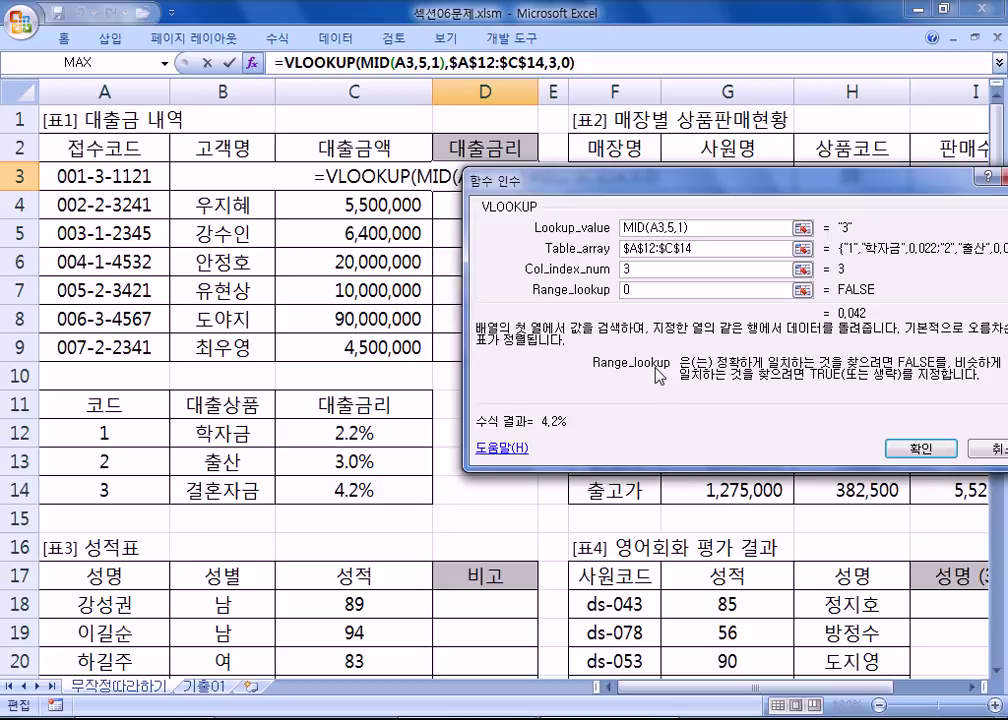
# - Try TRUE and its numeric equivalent 1 as the VLOOKUP range lookup value
pyautogui.press('BackSpace')
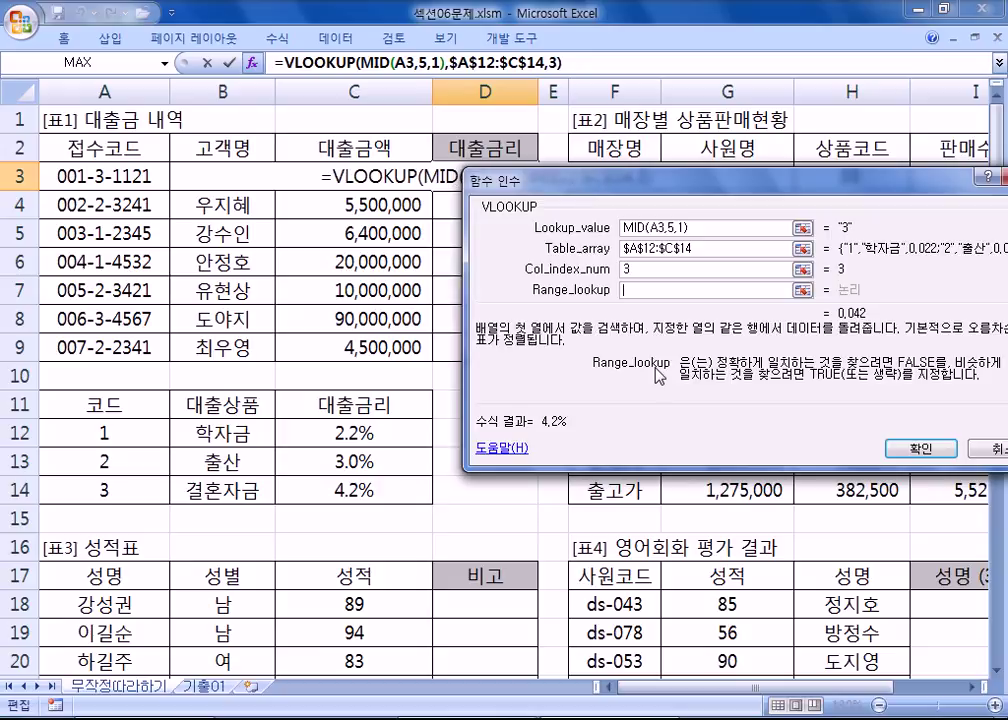
pyautogui.write('TRUE')
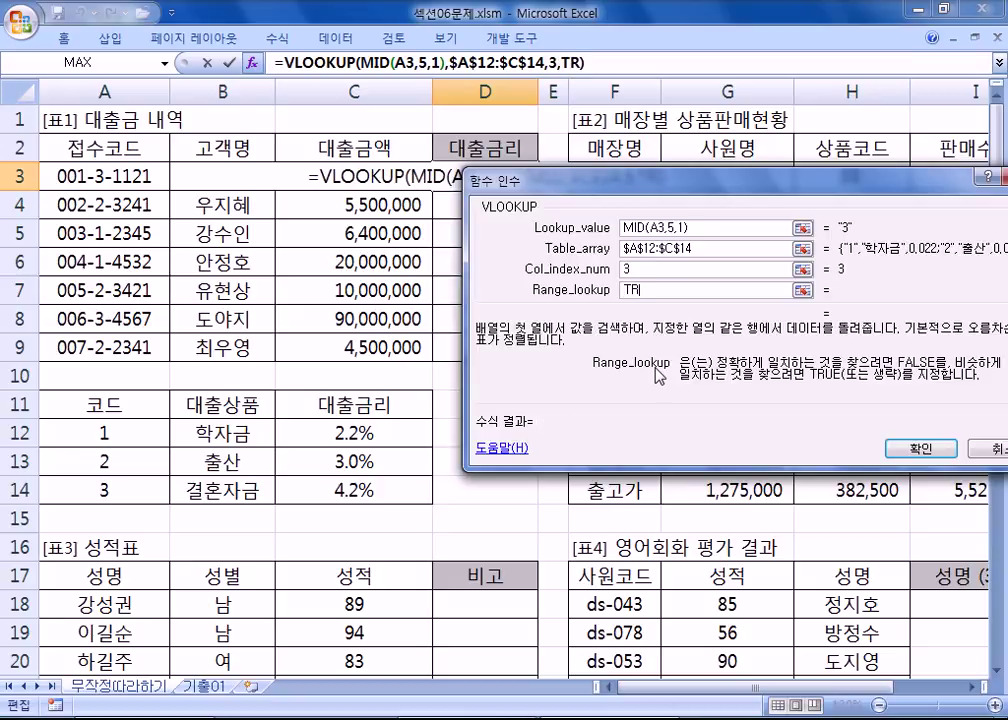
pyautogui.press('BackSpace')
pyautogui.press('BackSpace')
pyautogui.press('BackSpace')
pyautogui.press('BackSpace')
pyautogui.write('1')
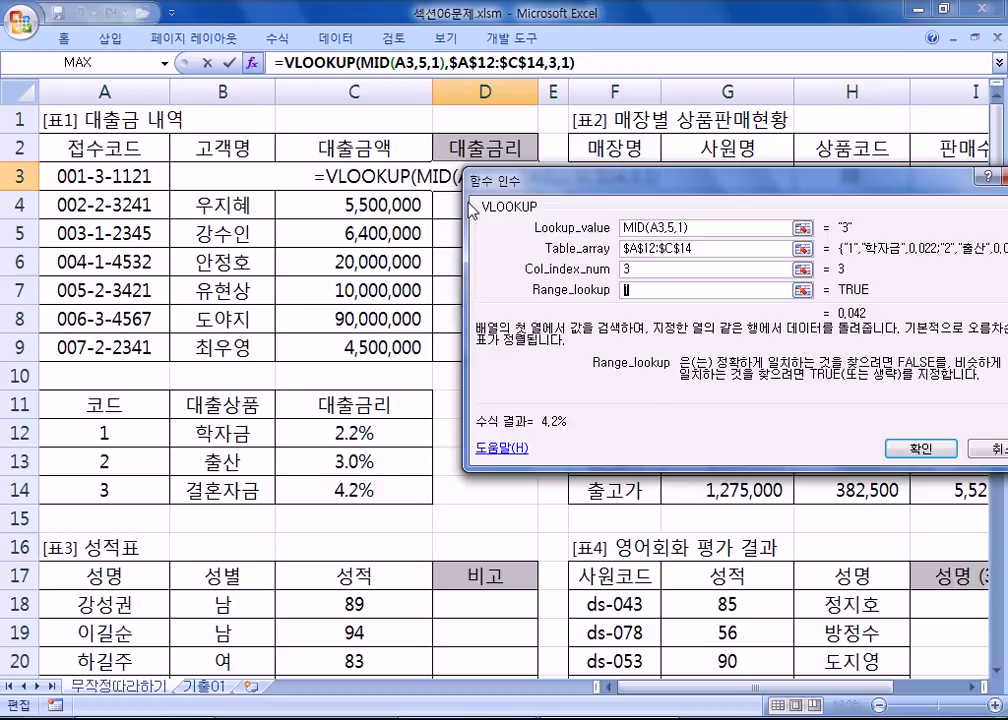
# - Set the VLOOKUP range lookup to 0 for an exact match and insert the formula into D3
pyautogui.press('BackSpace')
pyautogui.write('0')
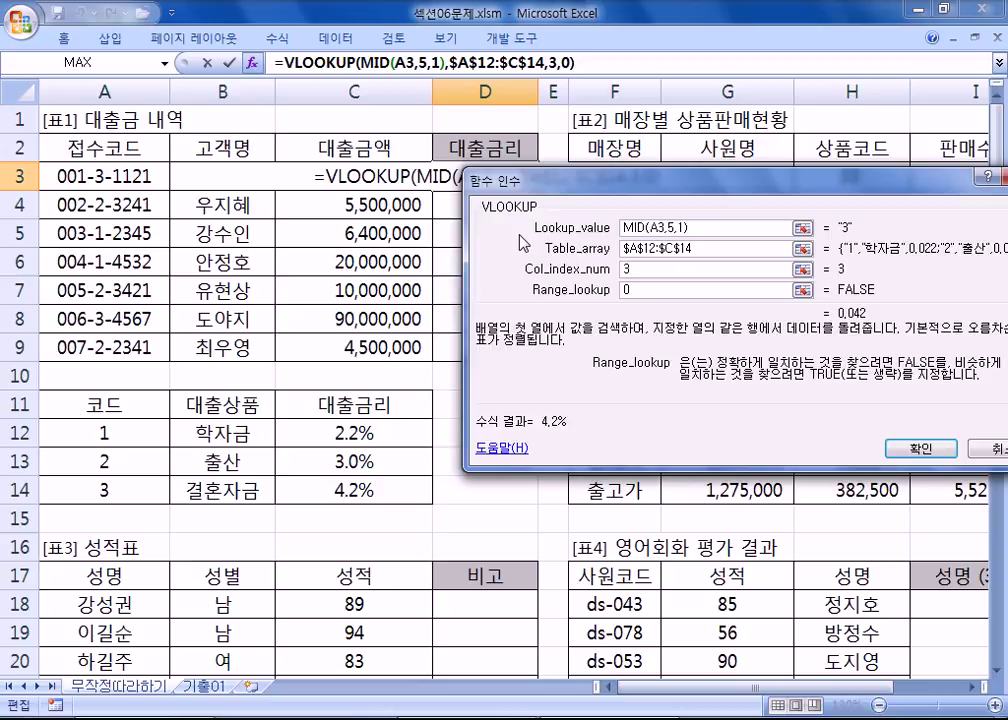
pyautogui.click(920, 448)
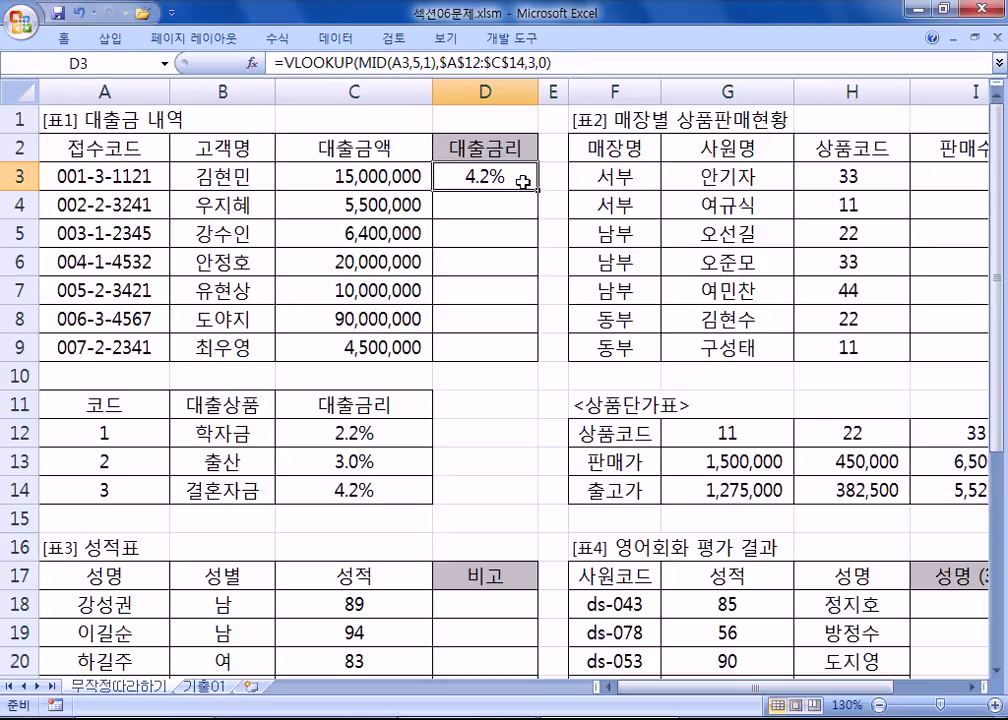
# - Change the table array in D3's formula to the row-absolute reference A$12:C$14
pyautogui.doubleClick(525, 185)
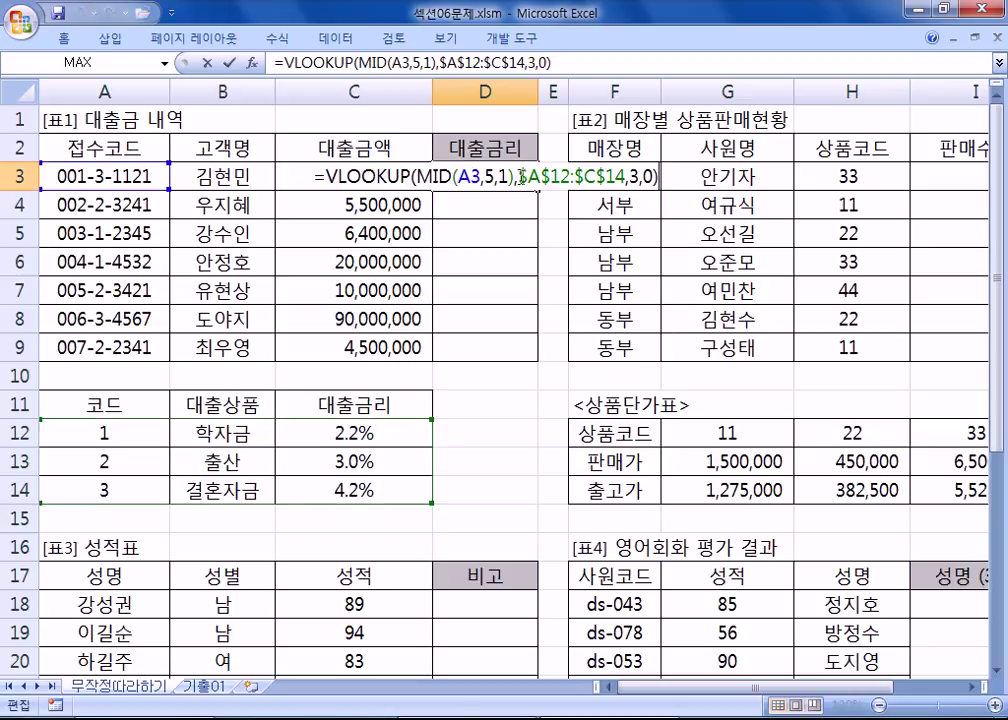
pyautogui.moveTo(520, 183); pyautogui.dragTo(615, 183)
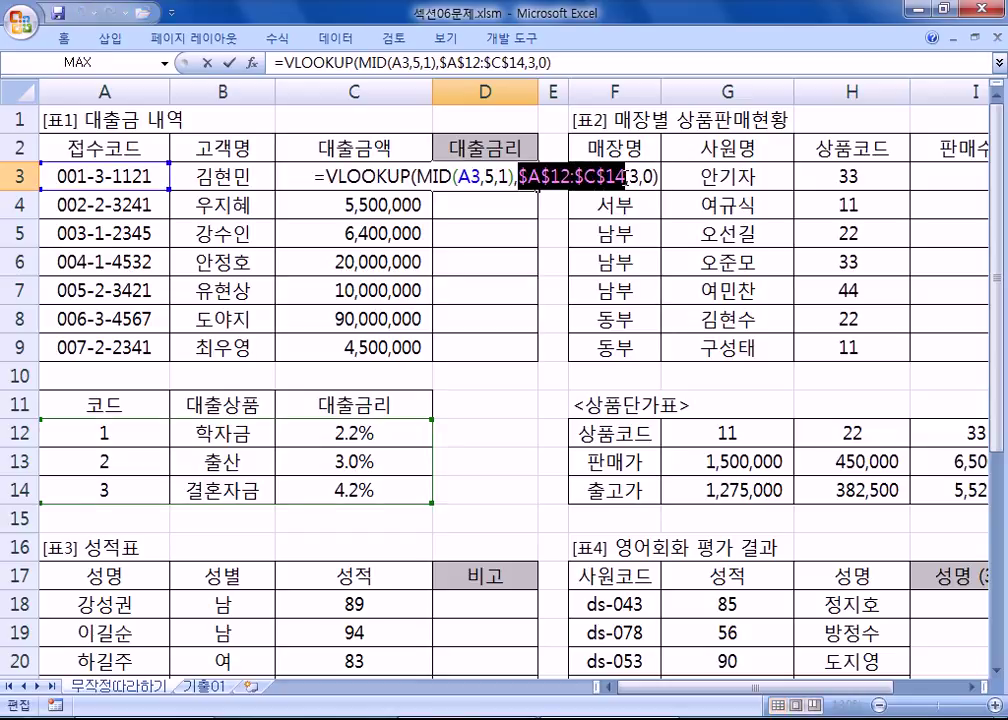
pyautogui.press('F4')
pyautogui.press('Return')
pyautogui.press('Up')
pyautogui.press('Up')
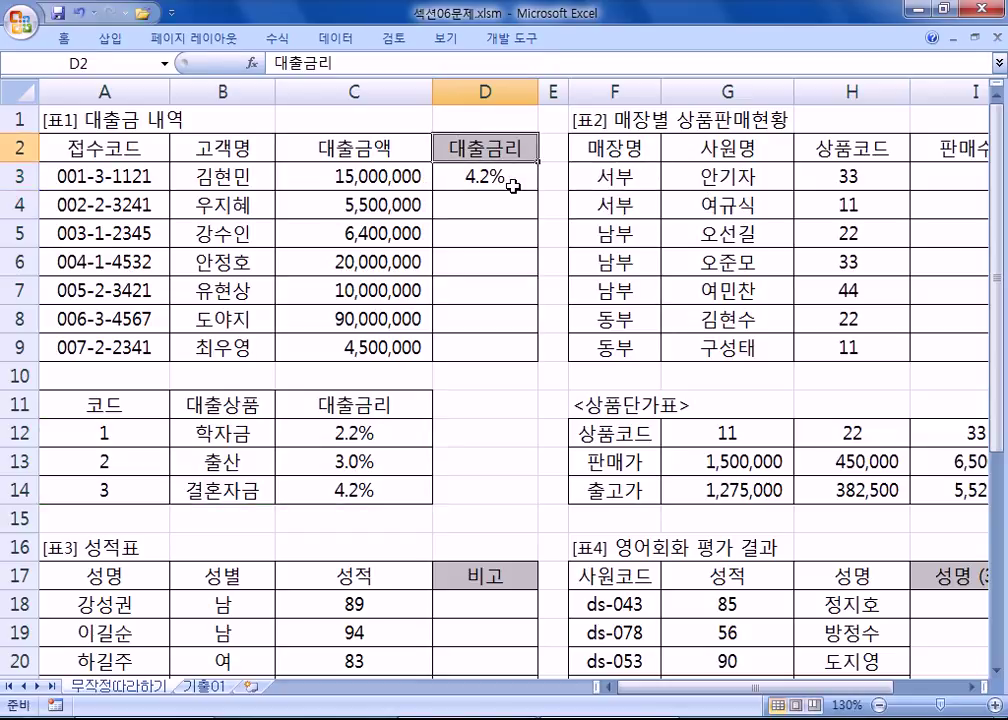
pyautogui.doubleClick(514, 186)
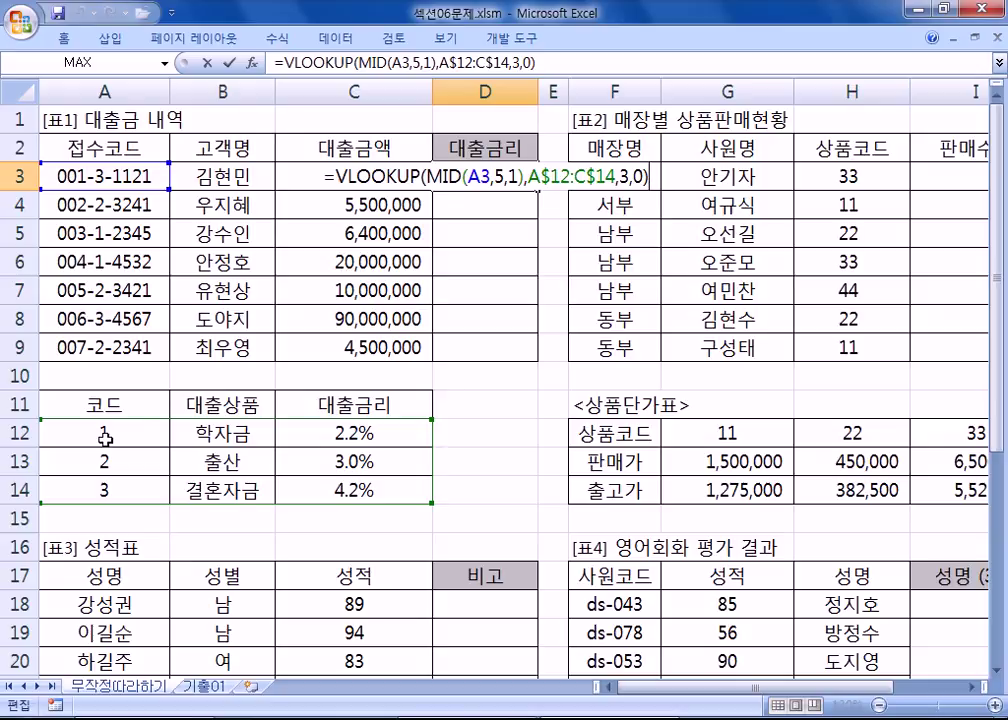
pyautogui.hotkey('ctrl', 'Return')
# - Copy D3's formula down through D9 and check the table array reference in D4
pyautogui.moveTo(539, 189); pyautogui.dragTo(545, 352)
pyautogui.click(487, 206)
pyautogui.press('F2')
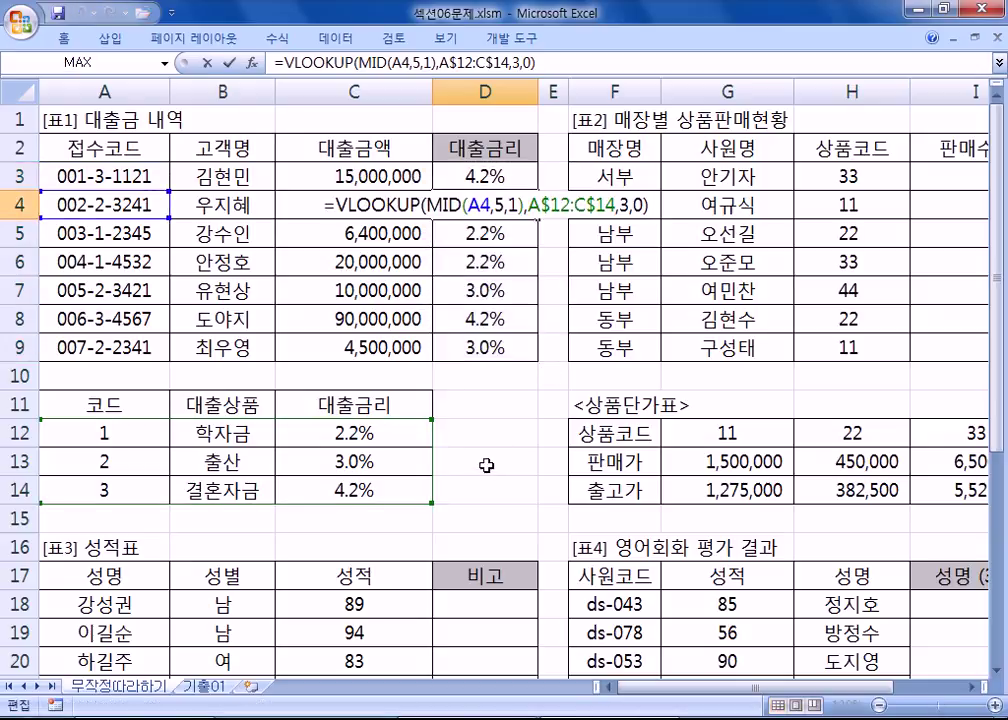
pyautogui.press('Escape')
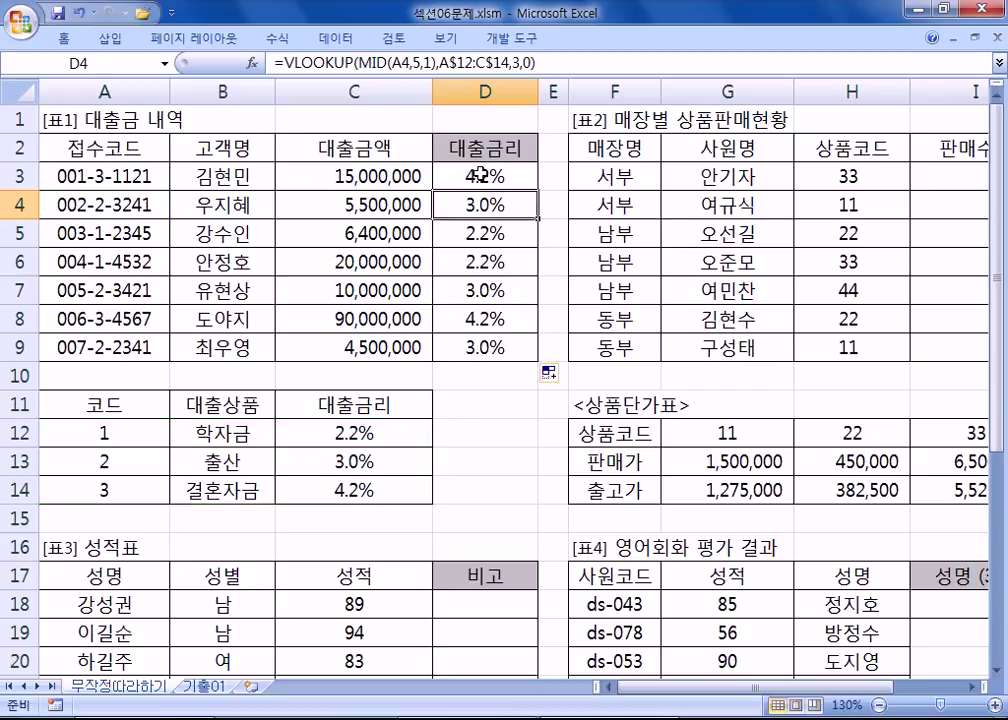
# - Change the table array in D3's formula to the relative reference A12:C14 and copy the formula down through D9
pyautogui.doubleClick(480, 176)
pyautogui.moveTo(528, 176); pyautogui.dragTo(611, 177)
pyautogui.press('F4')
pyautogui.press('F4')
pyautogui.press('Return')
pyautogui.click(520, 178)
pyautogui.moveTo(536, 189); pyautogui.dragTo(533, 350)
# - Examine the formulas in D4, D5, D8 and D9 and the ranges their table arrays refer to
pyautogui.doubleClick(466, 200)
pyautogui.press('Escape')
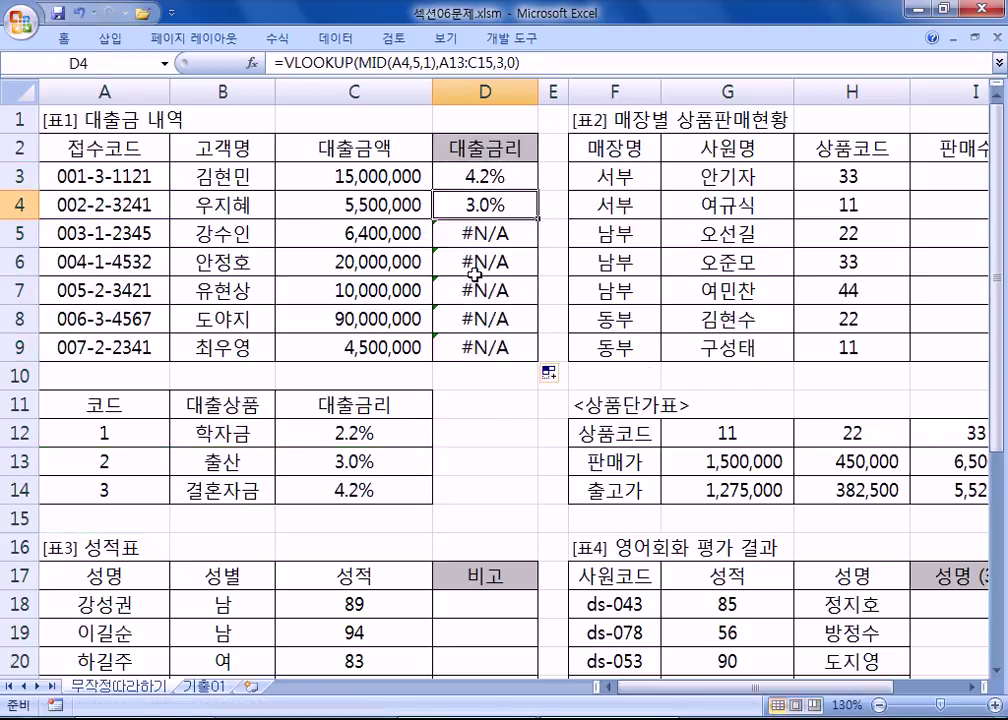
pyautogui.click(466, 234)
pyautogui.doubleClick(466, 234)
pyautogui.scroll(-2, 497, 357)
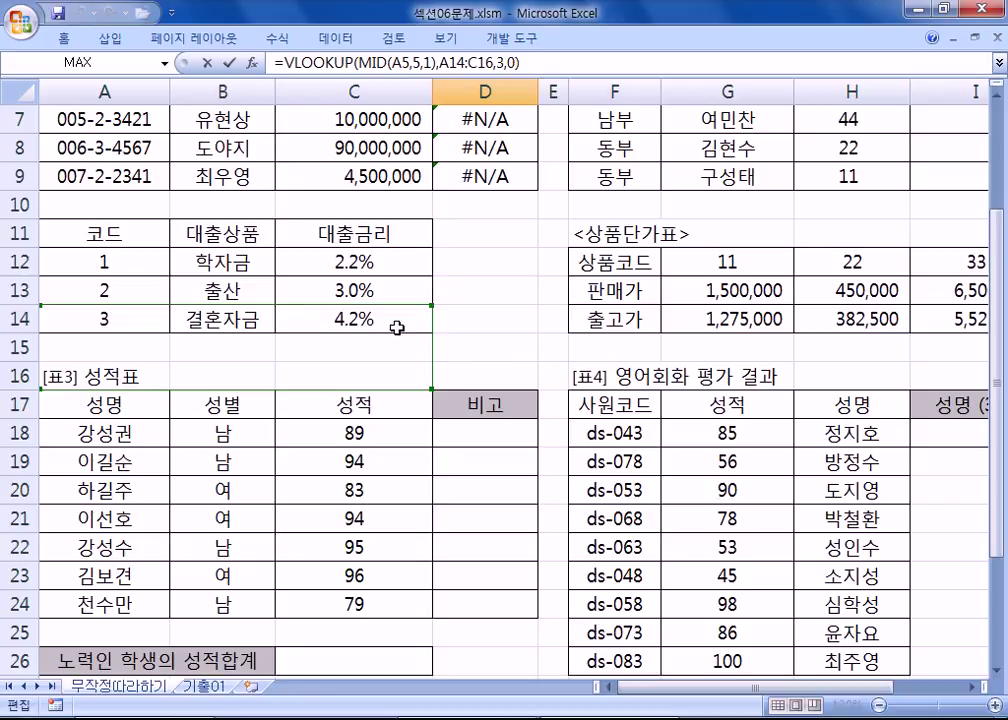
pyautogui.press('Escape')
pyautogui.scroll(1, 458, 240)
pyautogui.click(460, 208)
pyautogui.doubleClick(460, 208)
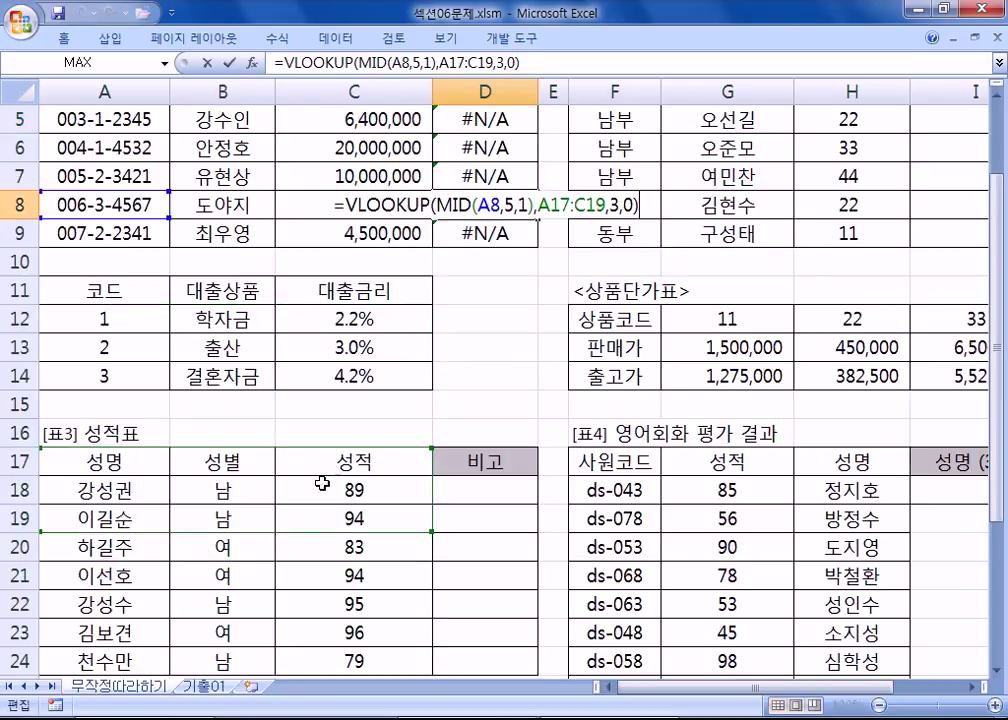
pyautogui.press('Escape')
pyautogui.click(462, 230)
pyautogui.doubleClick(462, 230)
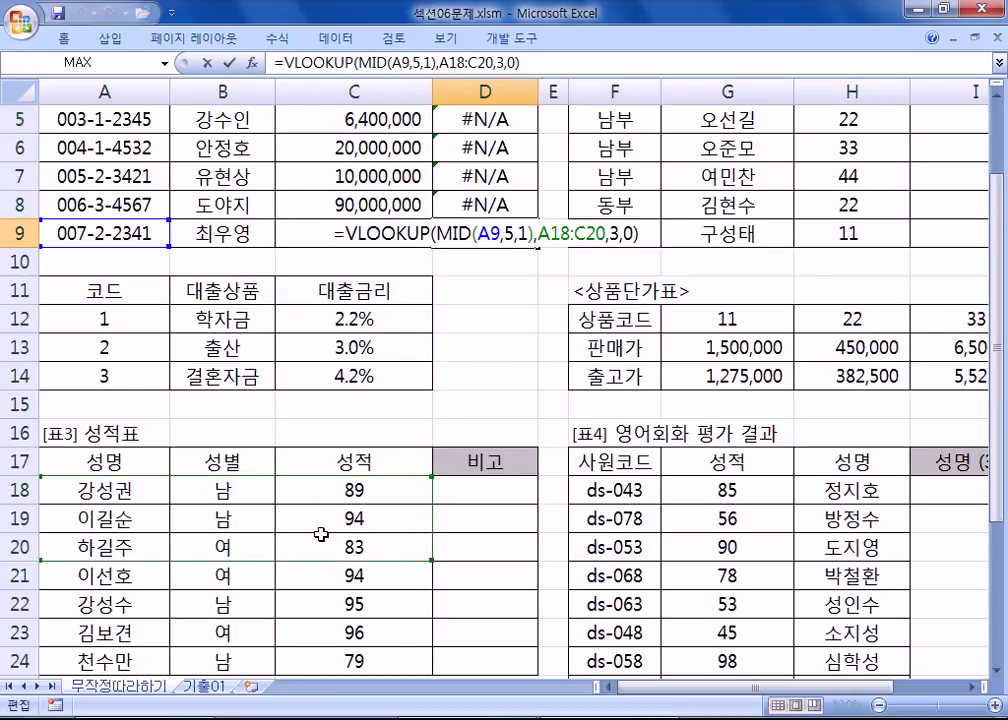
pyautogui.press('Escape')
pyautogui.scroll(2, 430, 400)
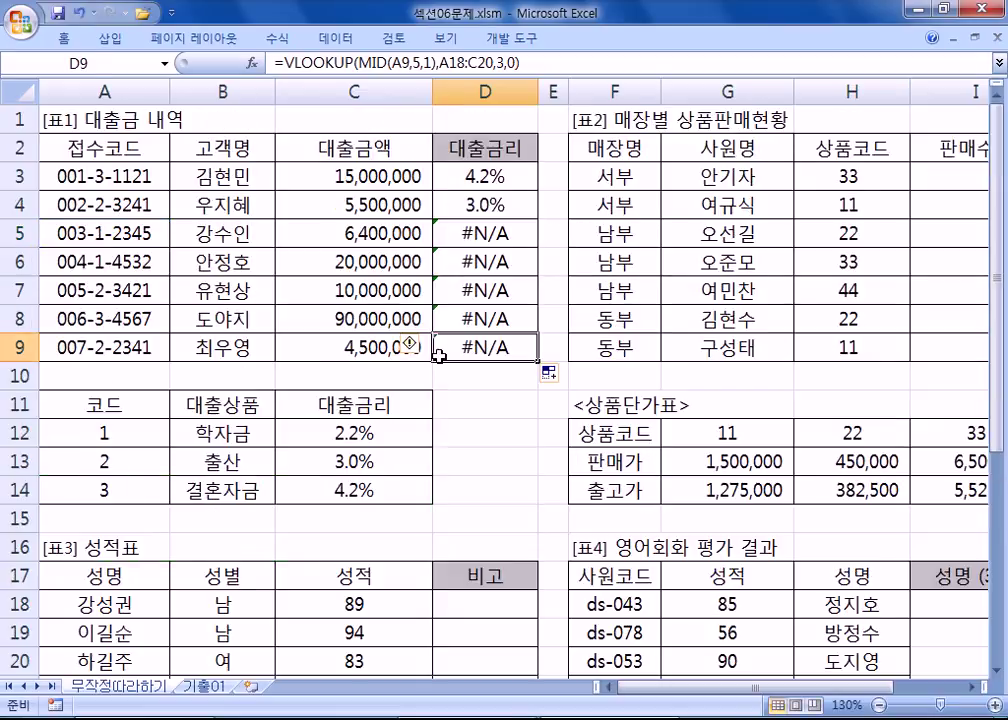
# - Review the fifth character of the 접수코드 in A3, row A3:D3, and the rate table A12:C14
pyautogui.doubleClick(80, 176)
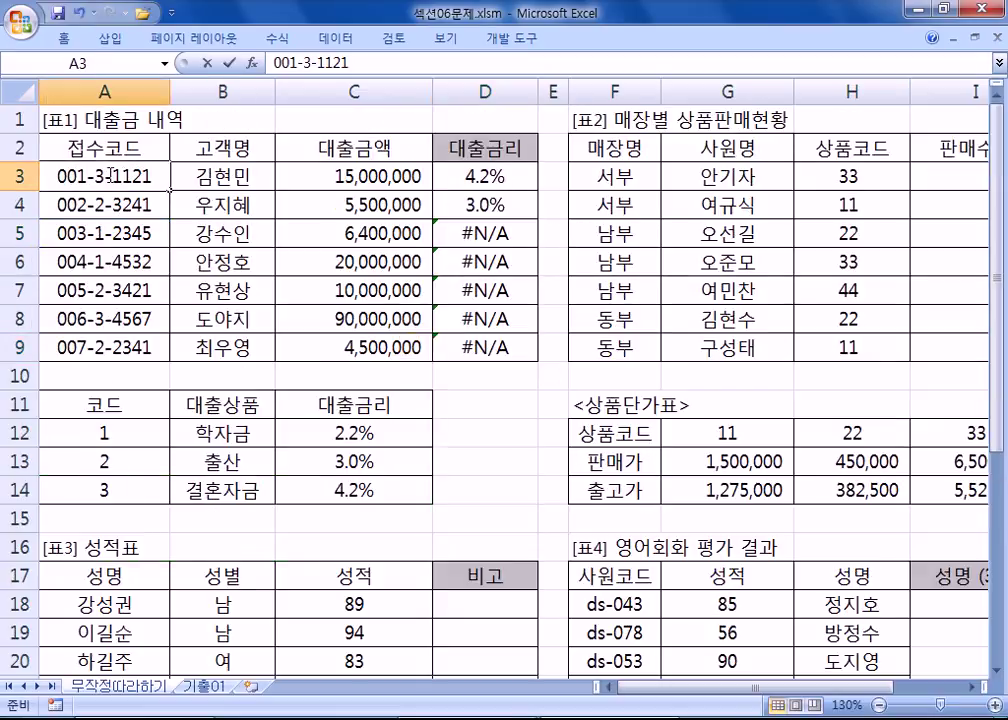
pyautogui.moveTo(93, 177); pyautogui.dragTo(108, 180)
pyautogui.press('Escape')
pyautogui.moveTo(531, 178); pyautogui.dragTo(110, 178)
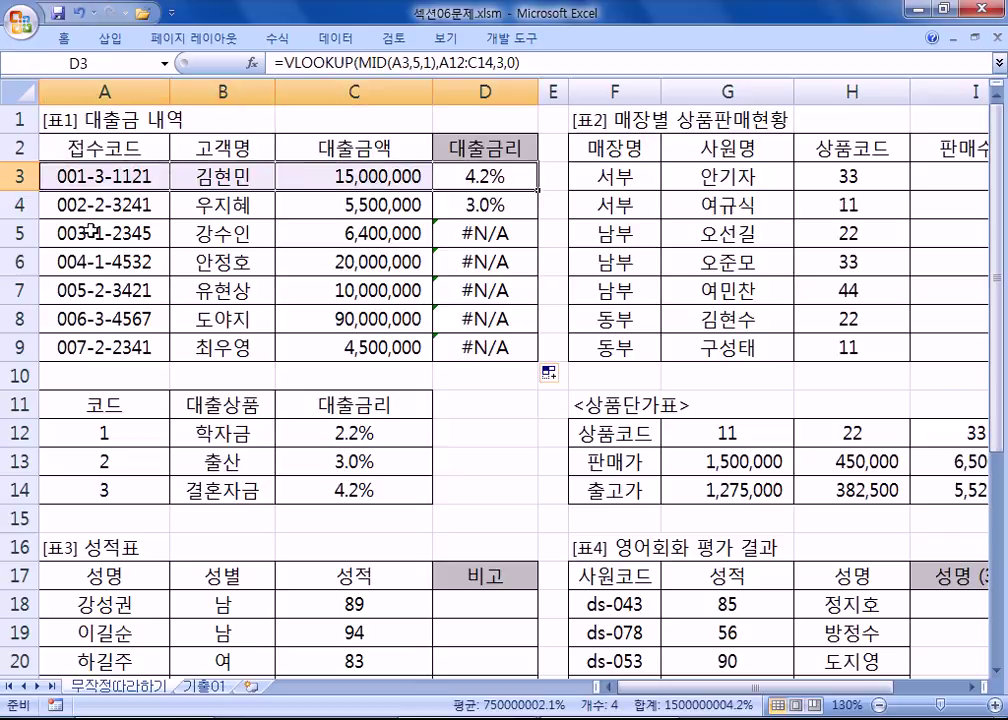
pyautogui.moveTo(106, 432); pyautogui.dragTo(357, 498)
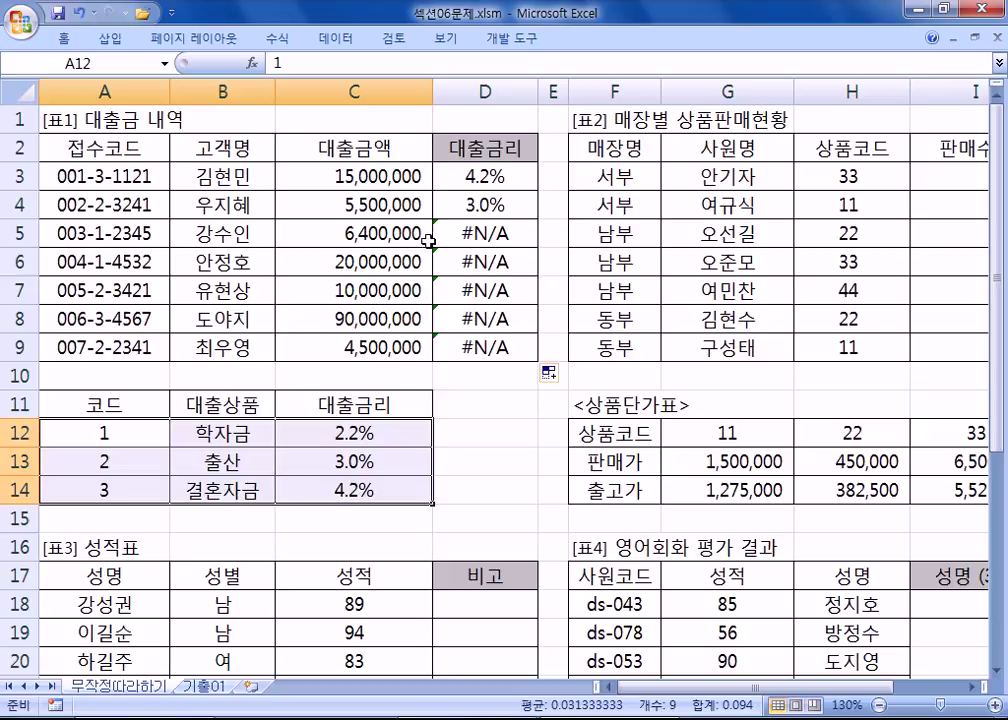
# - Make the table array in D3's VLOOKUP formula fully absolute as $A$12:$C$14
pyautogui.click(467, 179)
pyautogui.doubleClick(467, 179)
pyautogui.moveTo(538, 177); pyautogui.dragTo(607, 177)
pyautogui.press('F4')
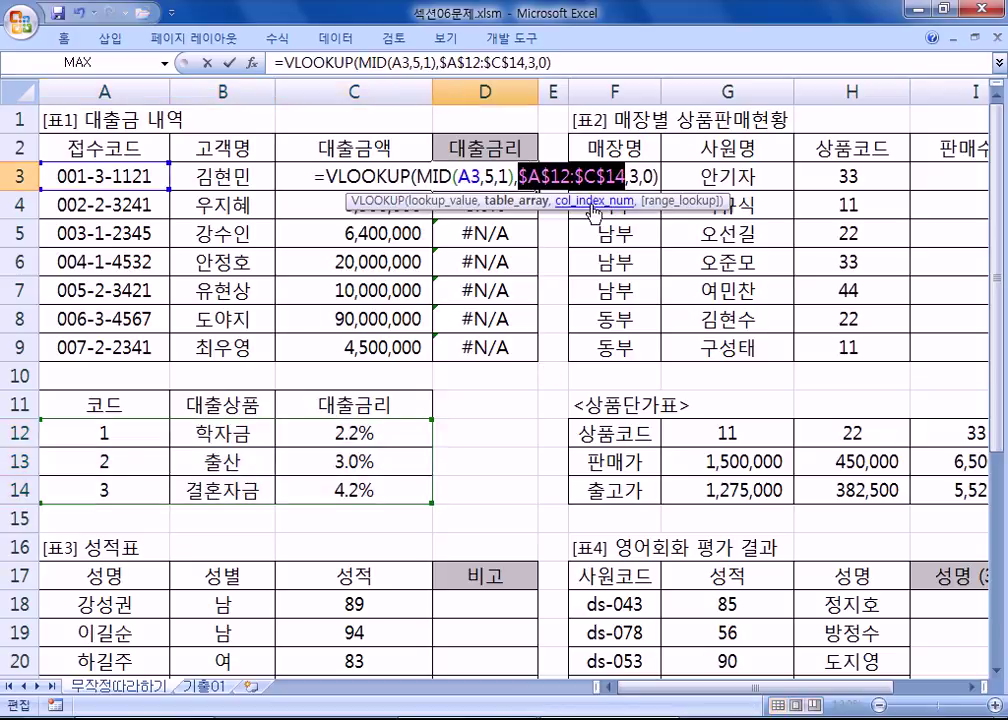
pyautogui.press('Return')
# - Compare the rate table ranges with and without the header row, and fill A12:C14 with yellow
pyautogui.moveTo(106, 404); pyautogui.dragTo(333, 490)
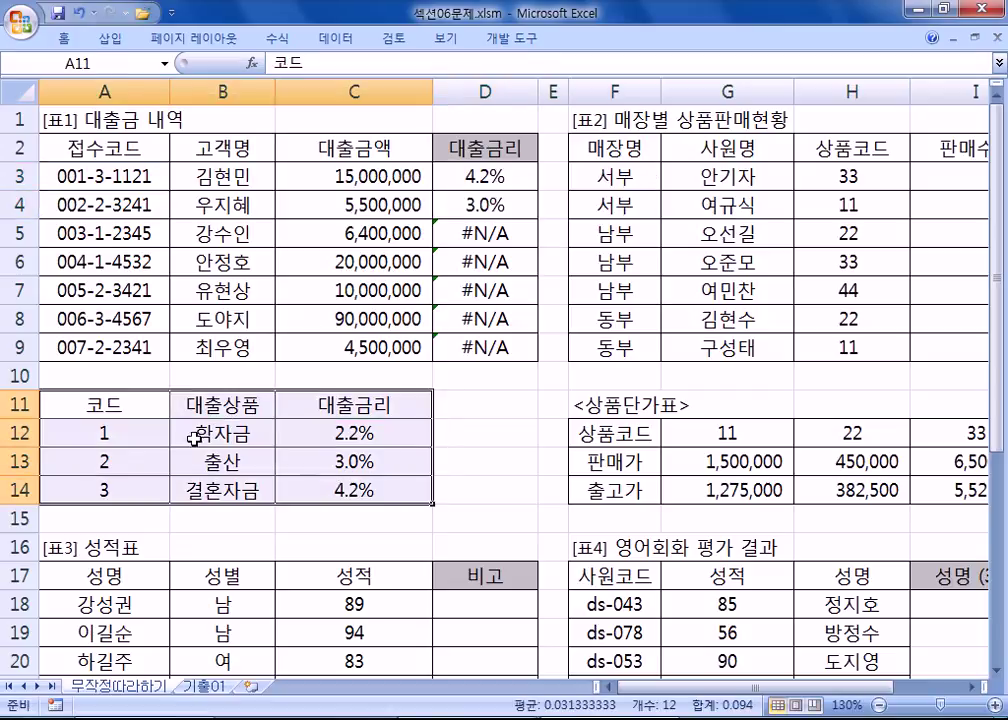
pyautogui.click(18, 405)
pyautogui.moveTo(110, 403); pyautogui.dragTo(347, 462)
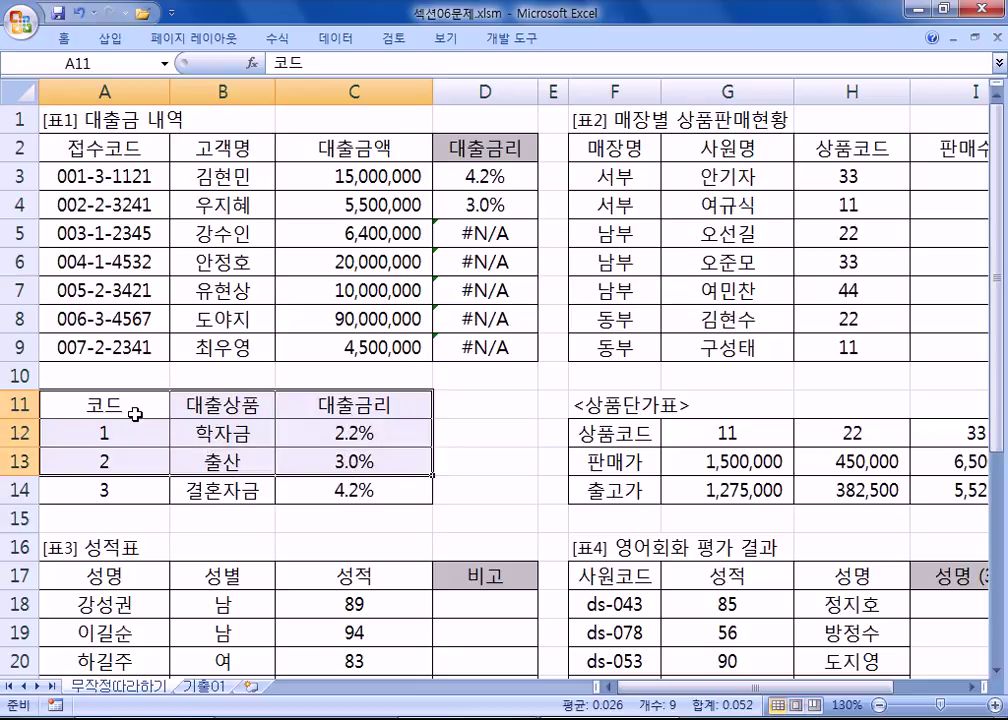
pyautogui.moveTo(79, 434); pyautogui.dragTo(344, 500)
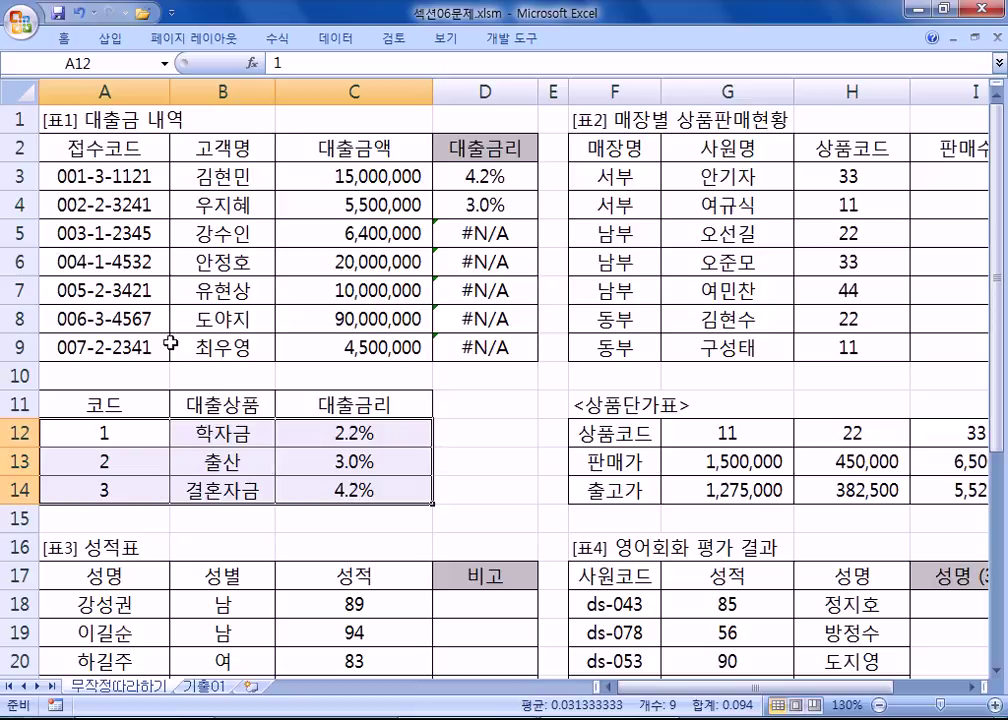
pyautogui.click(63, 38)
pyautogui.click(225, 108)
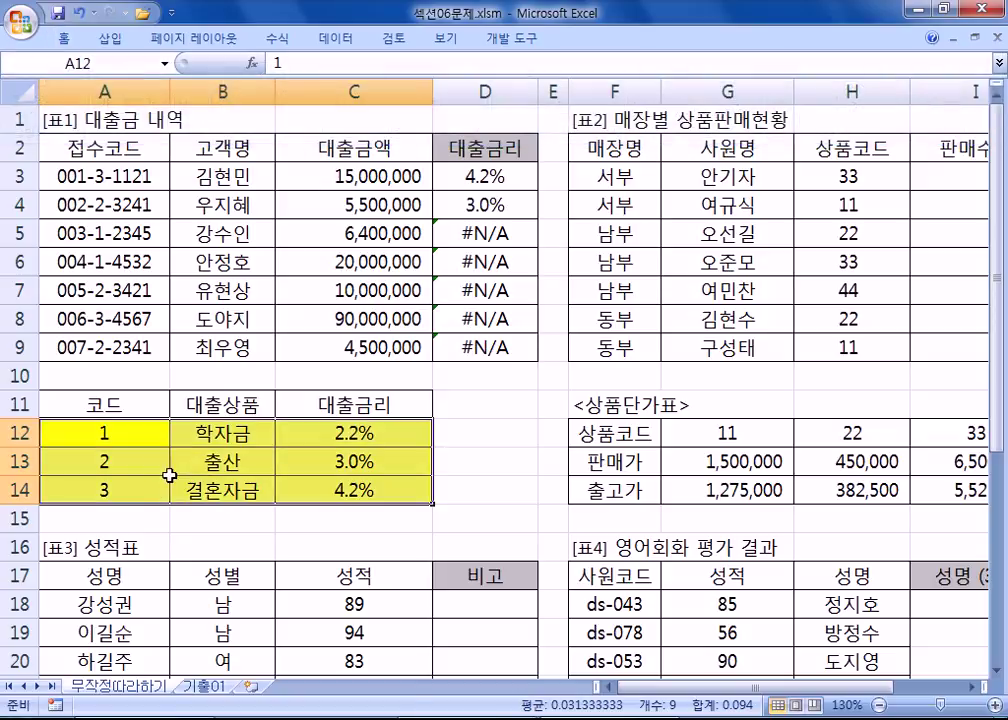
# - Copy D3's formula down through D9, and clear the contents of D3:D9
pyautogui.click(493, 193)
pyautogui.moveTo(538, 190); pyautogui.dragTo(544, 362)
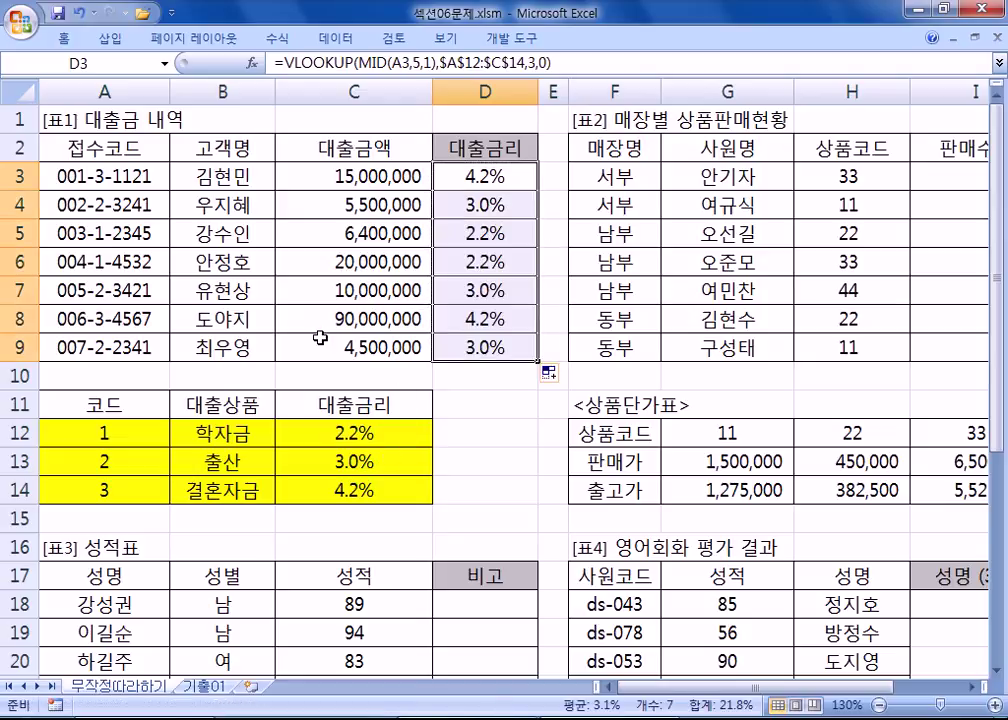
pyautogui.press('Delete')
pyautogui.click(498, 193)
# - Switch to Notepad and start a VLOOKUP syntax line below the RIGHT note, reading =VLOOKUP(찾고자하는 값, as its beginning
pyautogui.hotkey('alt', 'Tab')
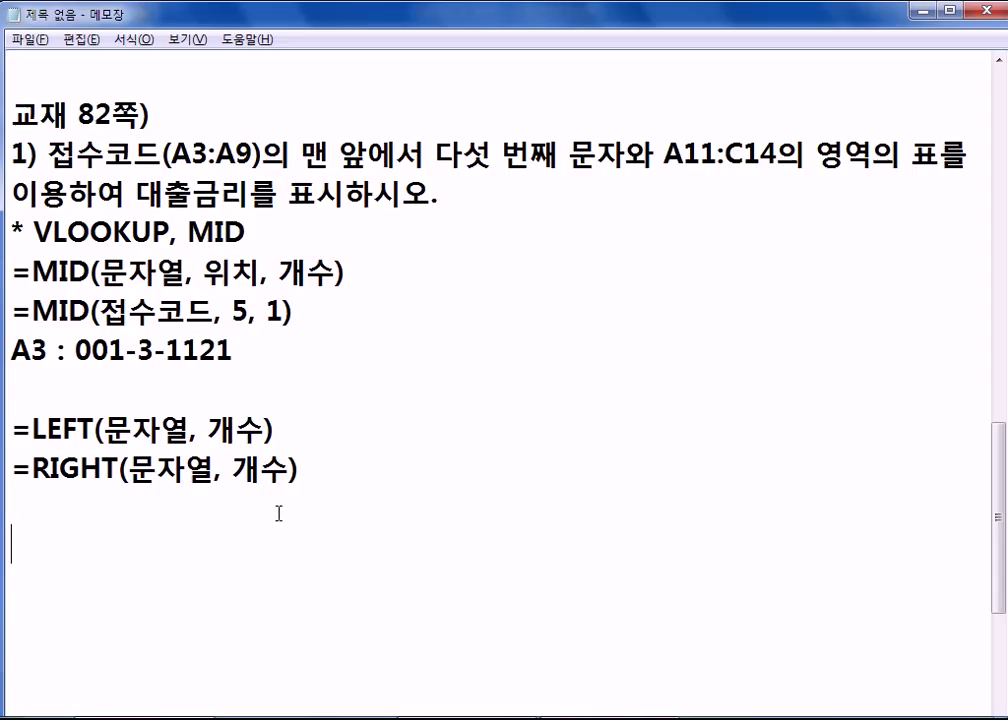
pyautogui.scroll(-2, 280, 545)
pyautogui.press('Return')
pyautogui.press('Return')
pyautogui.write('=')
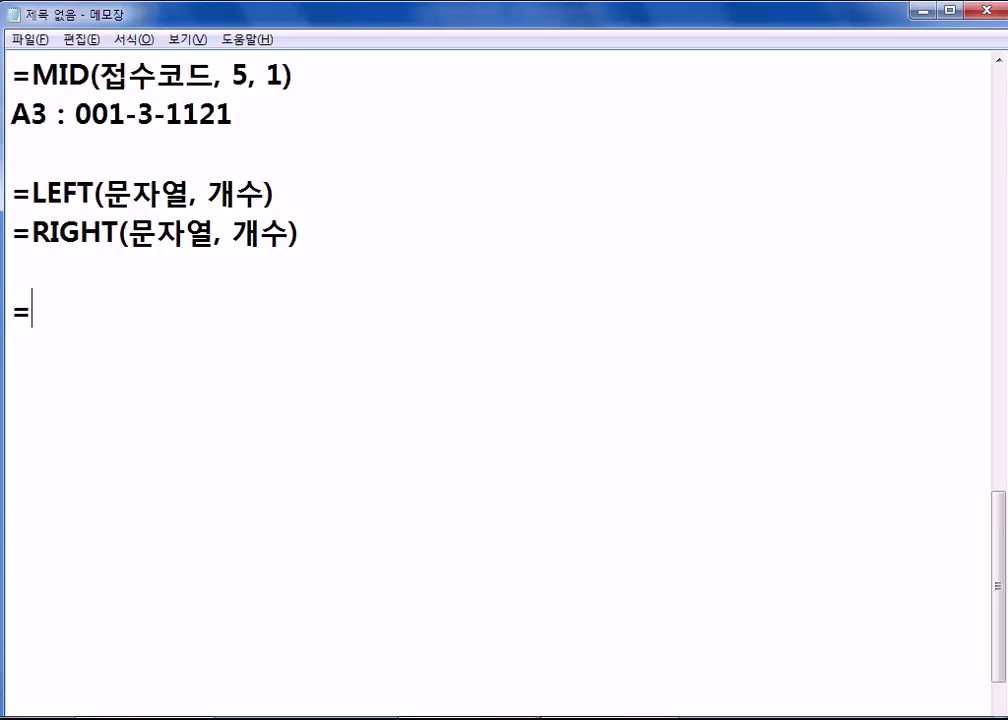
pyautogui.write('ㅍ')
pyautogui.press('BackSpace')
pyautogui.write('VLOOKUP')
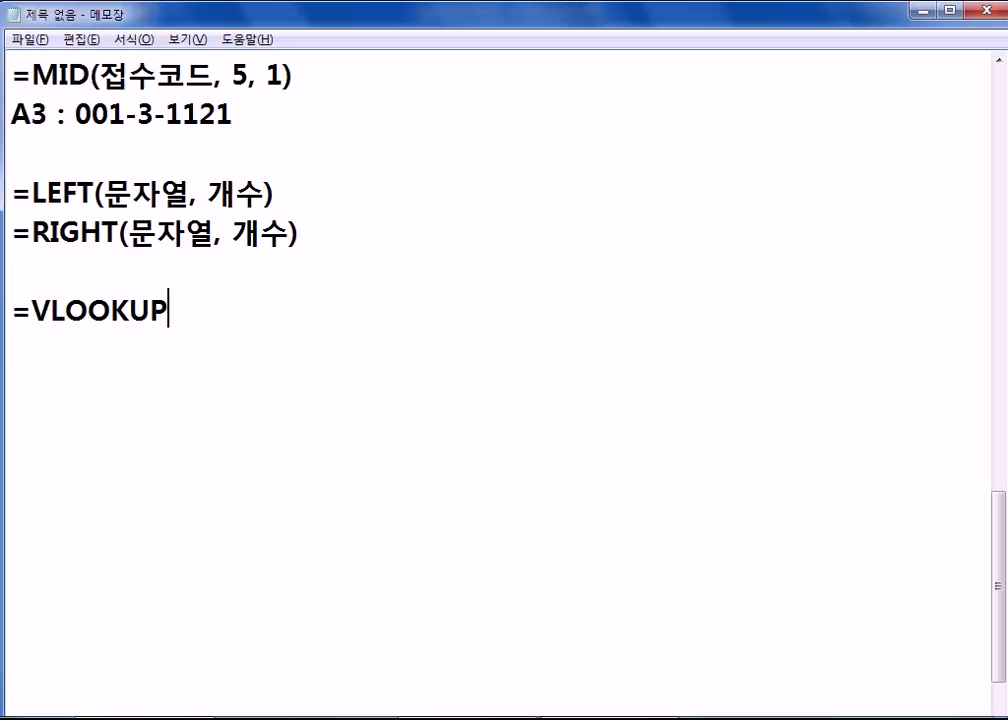
pyautogui.write('(찾고자')
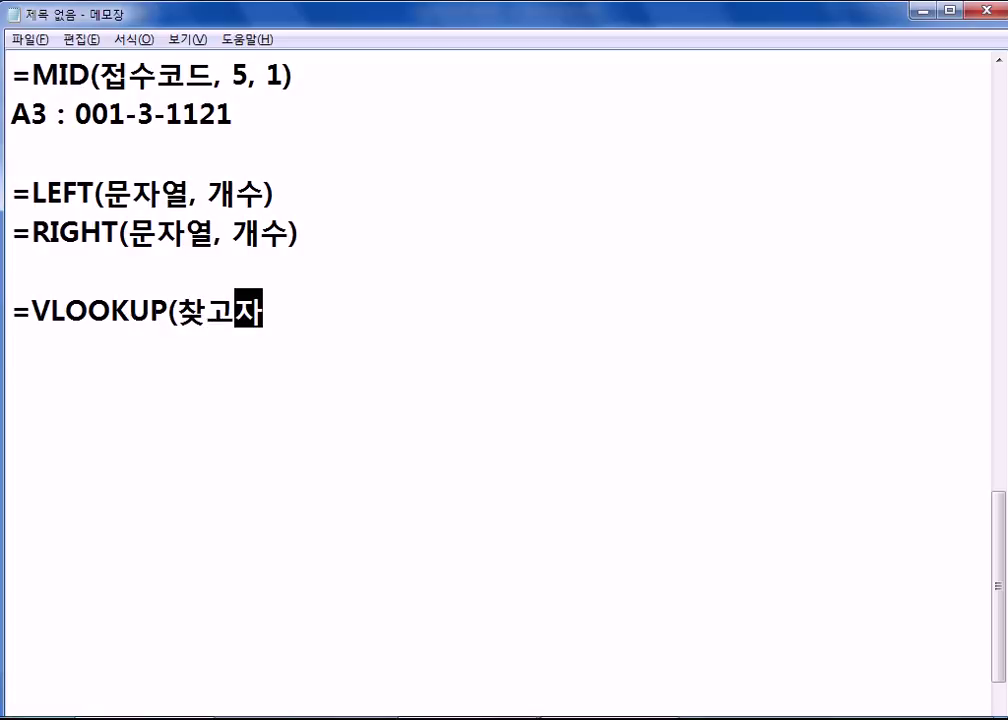
pyautogui.write('하는 값,')
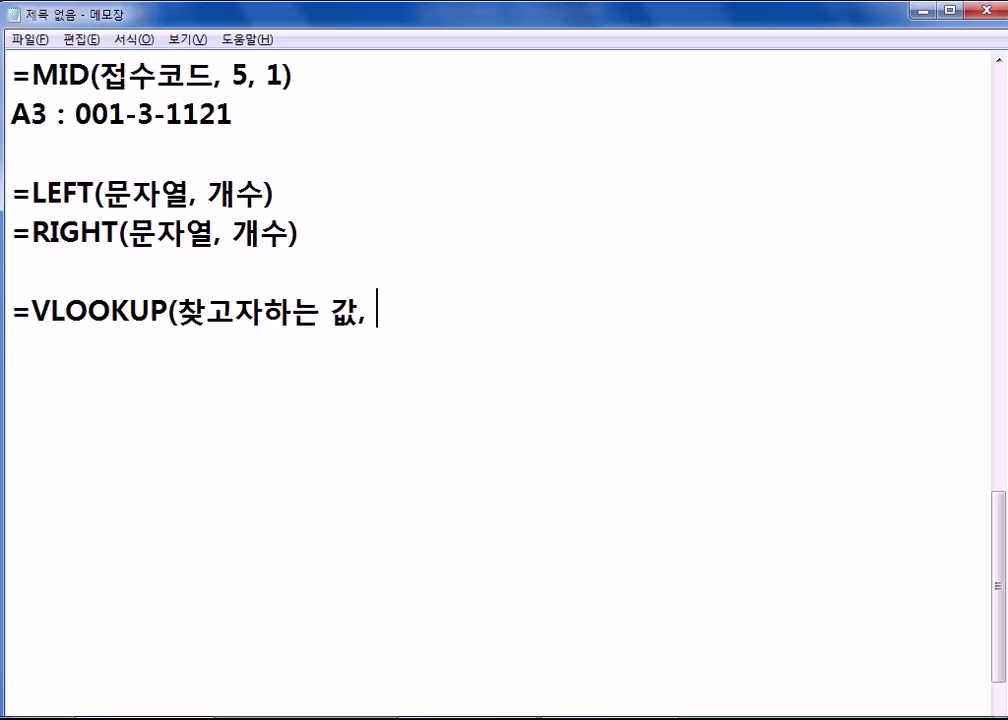
# - Shorten the first VLOOKUP argument in the notes to 찾는 값
pyautogui.press('Left')
pyautogui.press('Left')
pyautogui.press('Delete')
pyautogui.press('Delete')
pyautogui.press('Delete')
pyautogui.press('End')
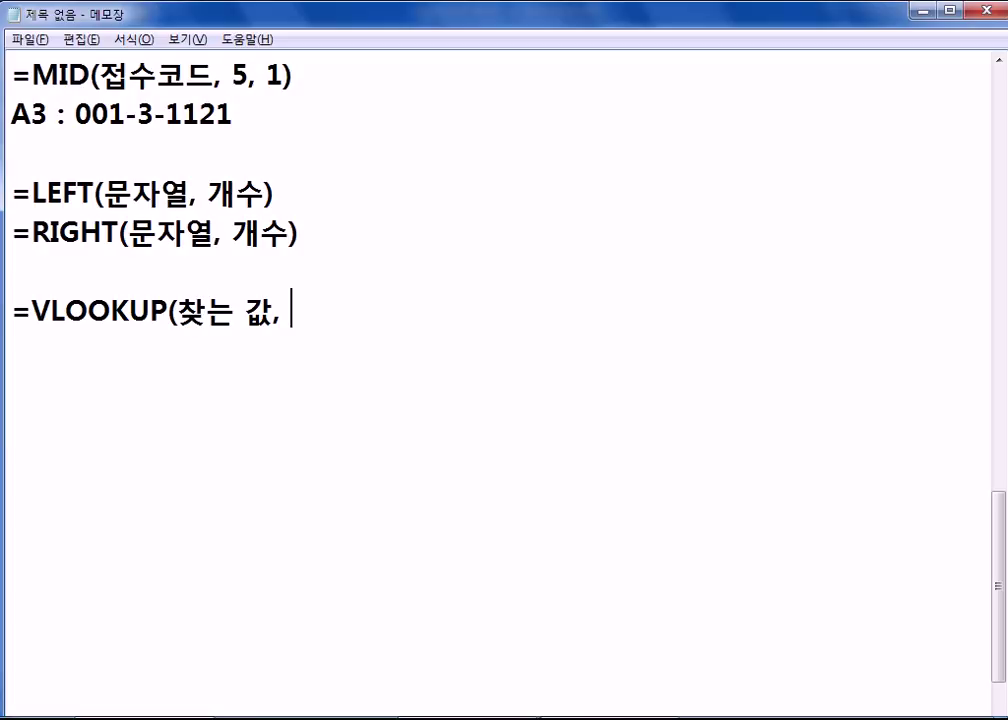
# - Add 참조 표 and 순번 as the second and third arguments of the VLOOKUP syntax line in the notes
pyautogui.write('참조 표')
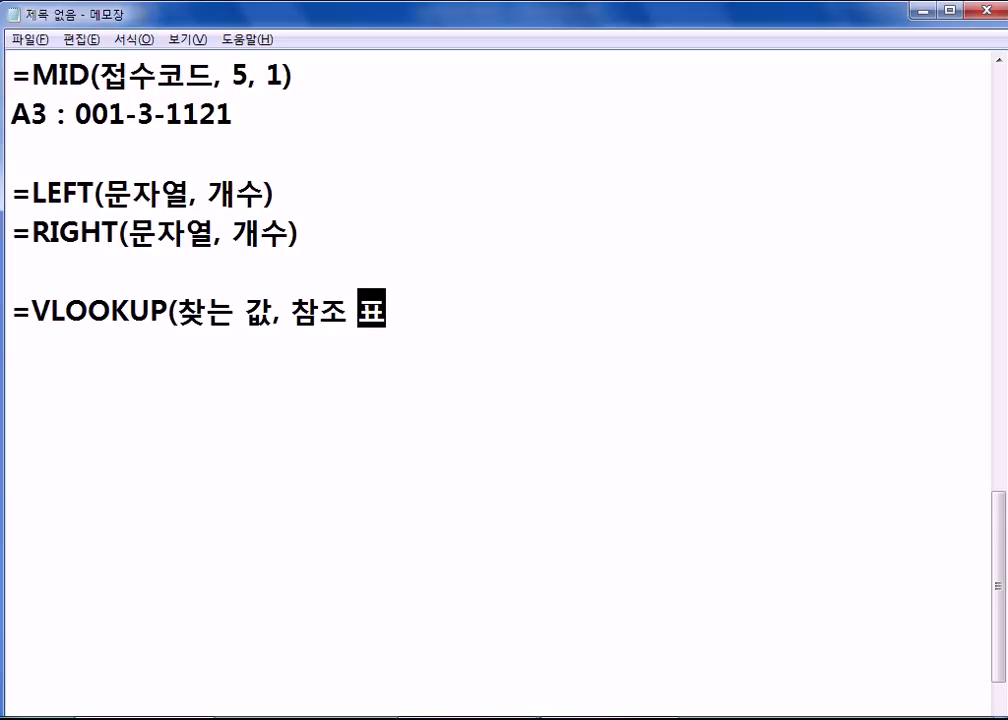
pyautogui.write(', ')
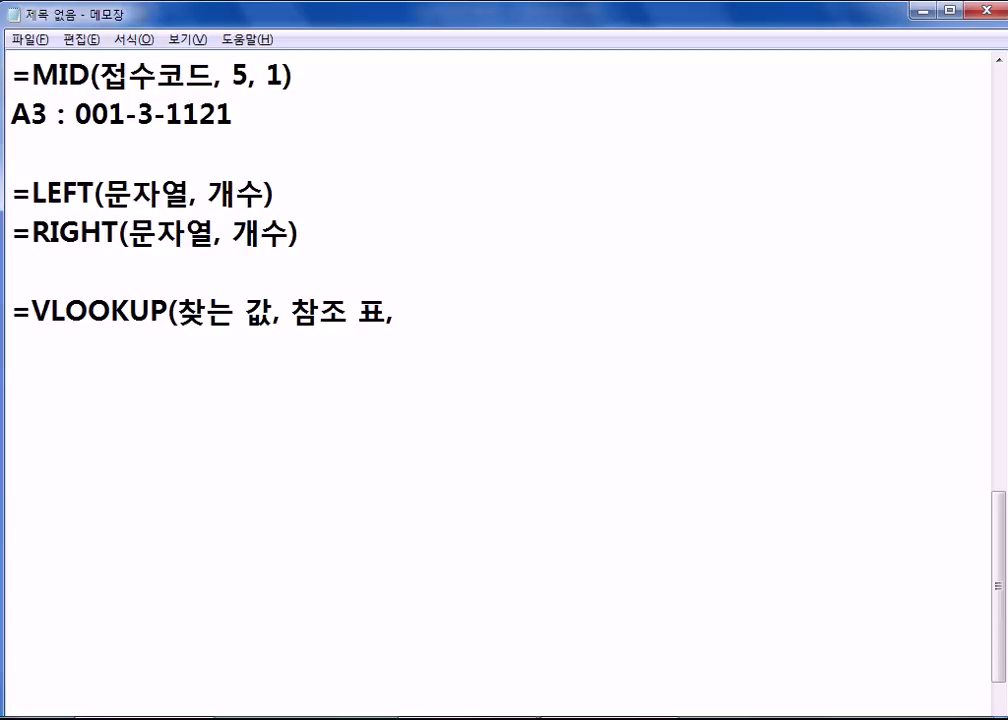
pyautogui.write('순ㅂㅓㄴ')
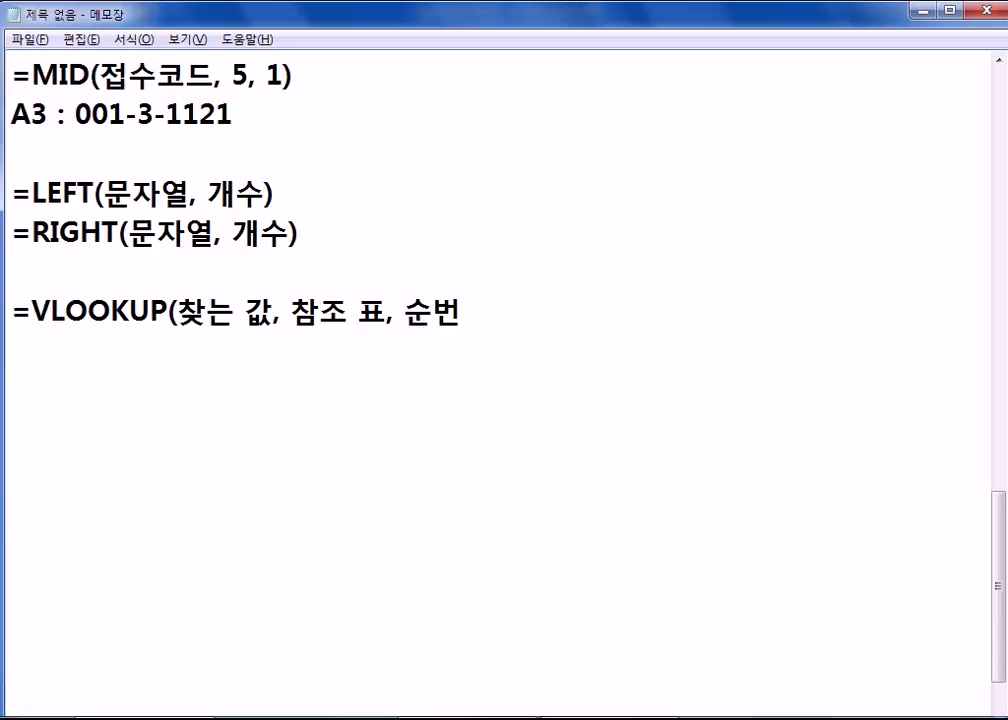
# - Switch to Excel and examine the rate table's three columns one by one: A12:A14, B12:B14 and C12:C14
pyautogui.hotkey('alt', 'Tab')
pyautogui.moveTo(97, 433); pyautogui.dragTo(97, 490)
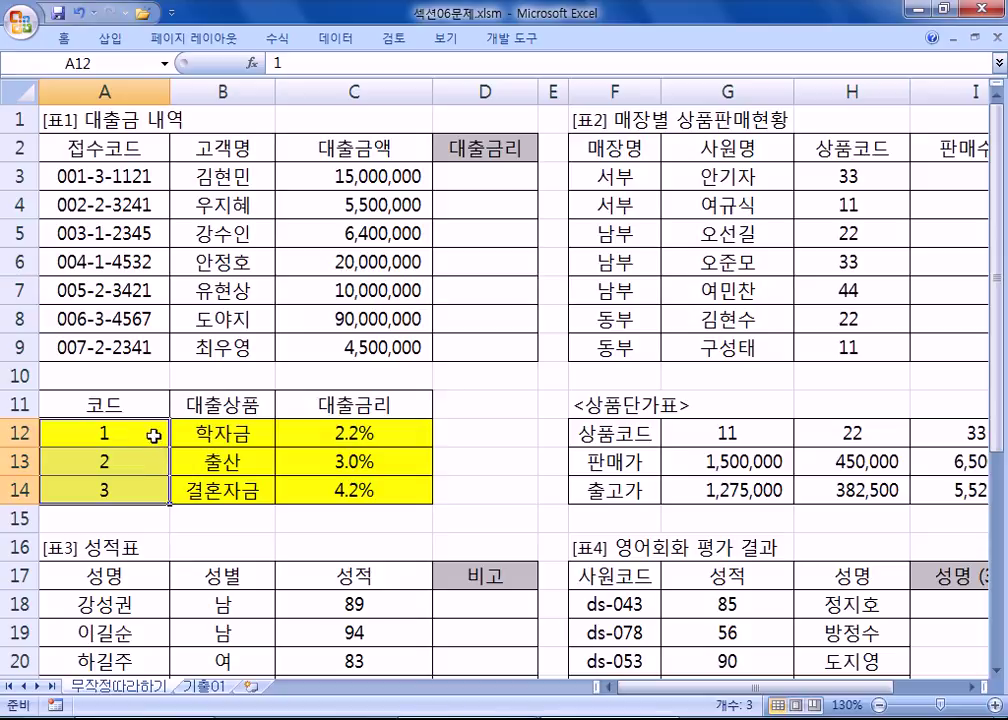
pyautogui.moveTo(256, 431); pyautogui.dragTo(227, 495)
pyautogui.moveTo(353, 430); pyautogui.dragTo(343, 489)
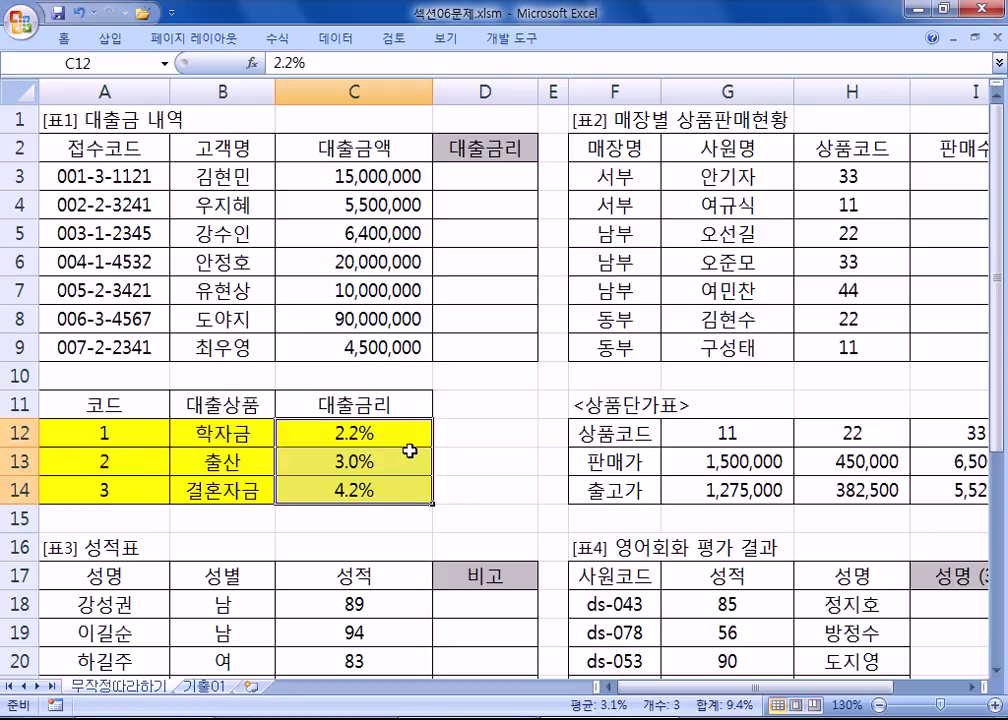
# - Back in Notepad, replace the third VLOOKUP argument with 몇번째 칸 and close the syntax with 옵션) as the fourth argument
pyautogui.hotkey('alt', 'Tab')
pyautogui.moveTo(405, 314); pyautogui.dragTo(464, 317)
pyautogui.write('몇번째 칸')
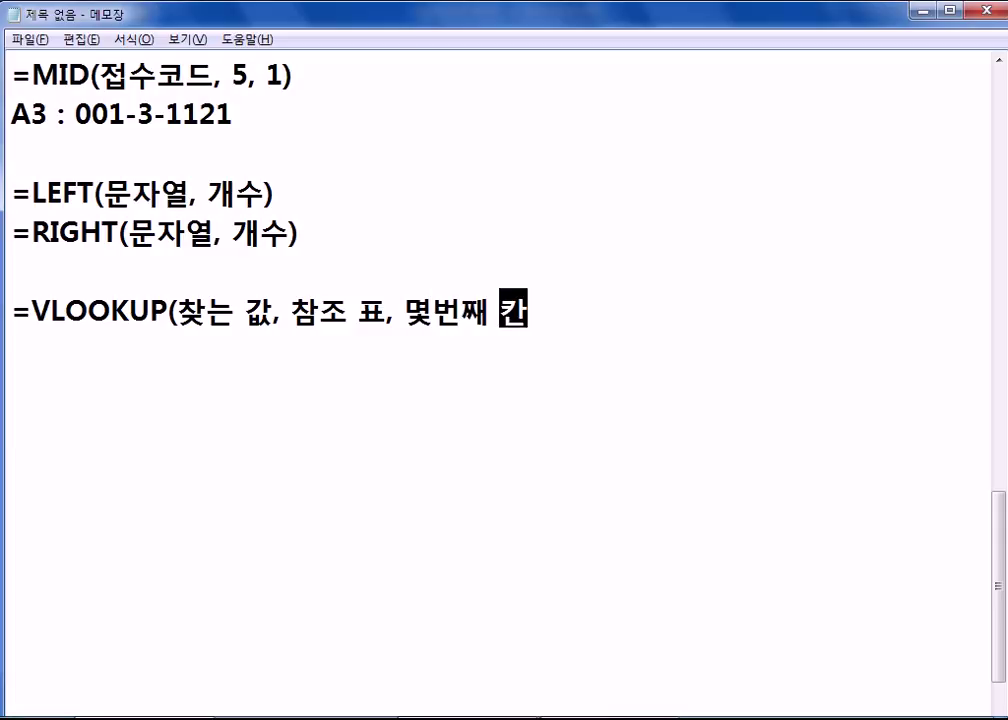
pyautogui.write(', 옵')
pyautogui.press('BackSpace')
pyautogui.press('BackSpace')
pyautogui.press('BackSpace')
pyautogui.write('옵션)')
# - Add a line below the VLOOKUP syntax reading 옵션 1 : 비슷하게 일치하는 값
pyautogui.press('Return')
pyautogui.write('옵션')
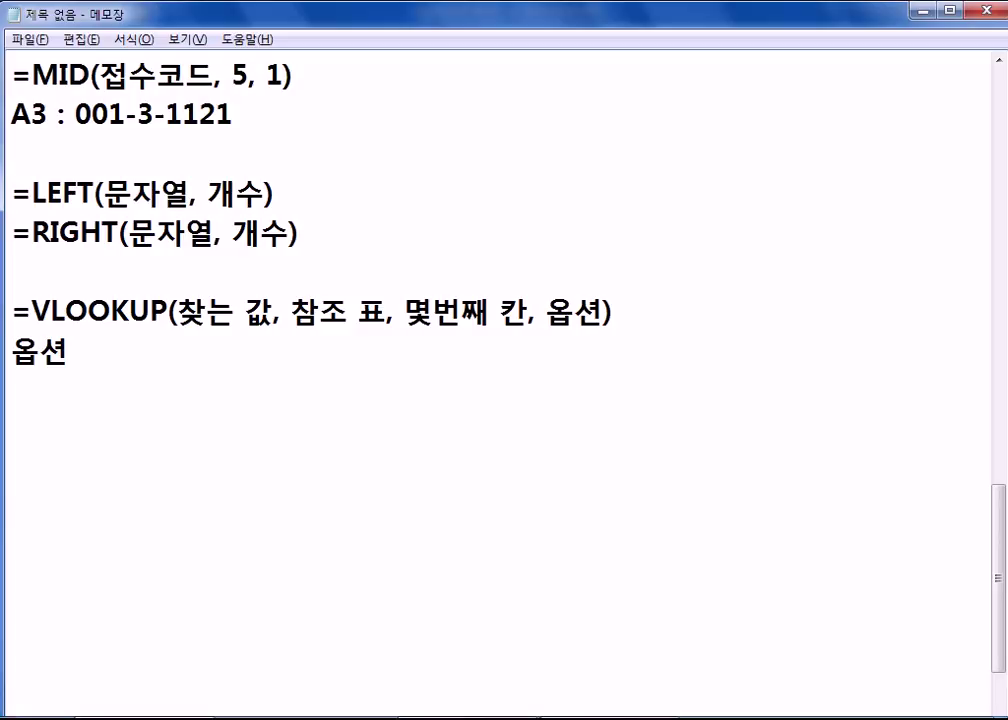
pyautogui.write('1 : ')
pyautogui.write('비슷하게 일')
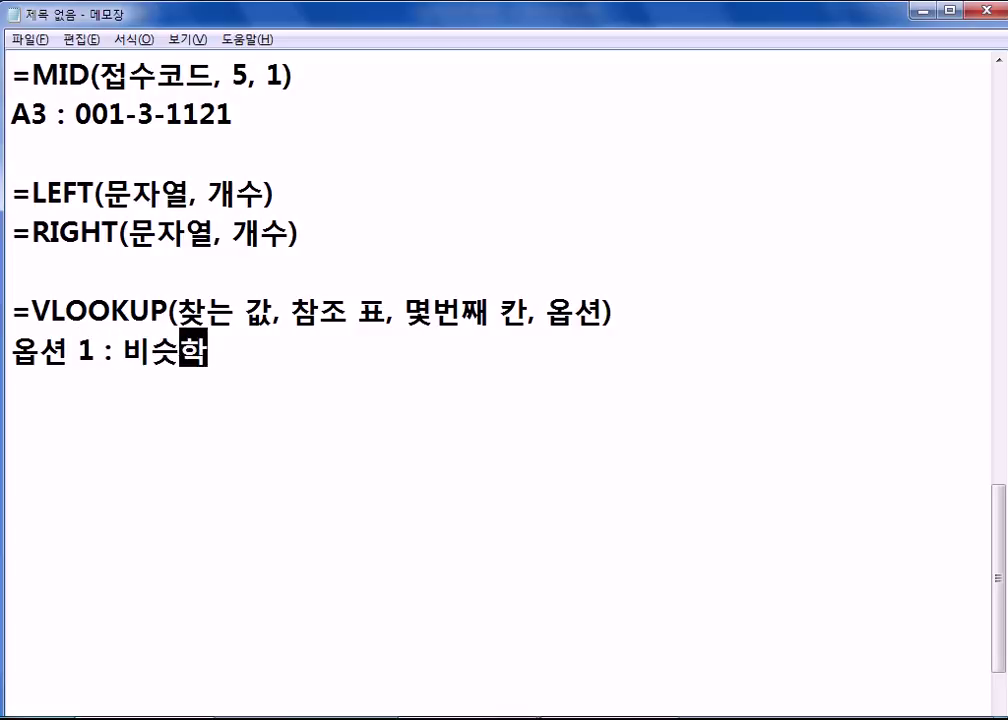
pyautogui.write('치하는 거')
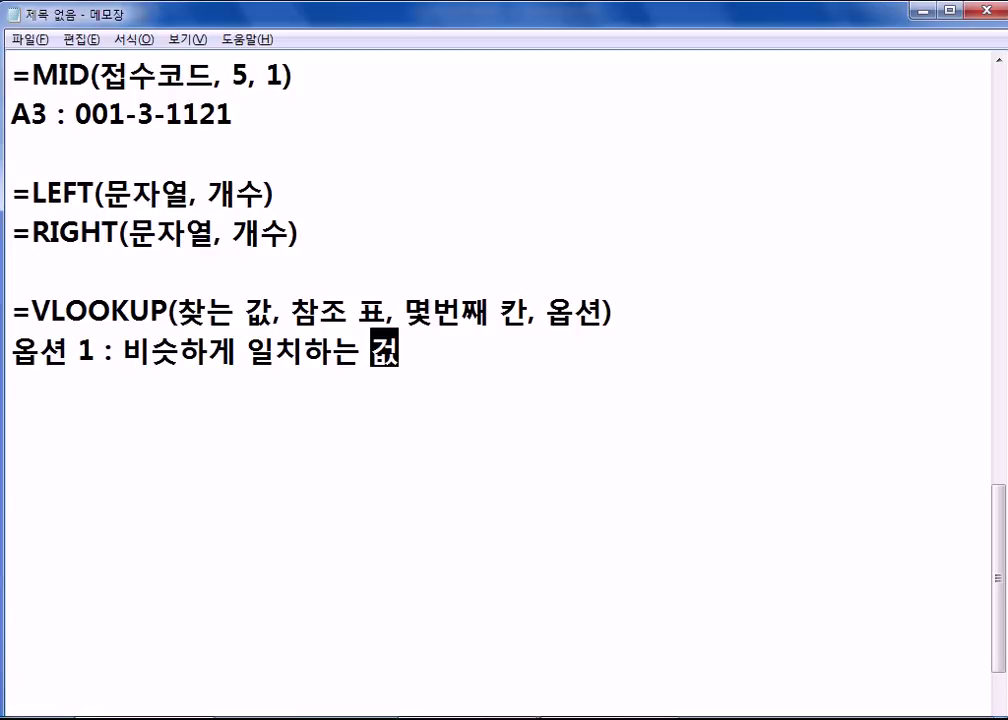
pyautogui.press('BackSpace')
pyautogui.write('값')
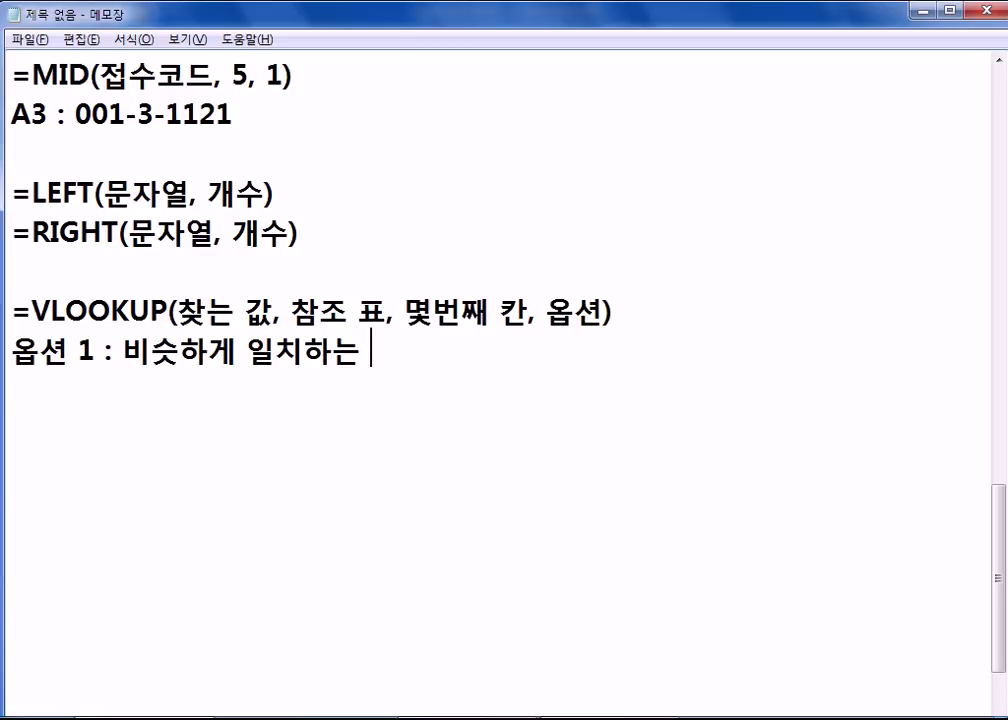
# - Add a line below the option 1 note reading 옵션 0 : 정확하게 일치하는 값
pyautogui.press('Return')
pyautogui.write('옵션 =')
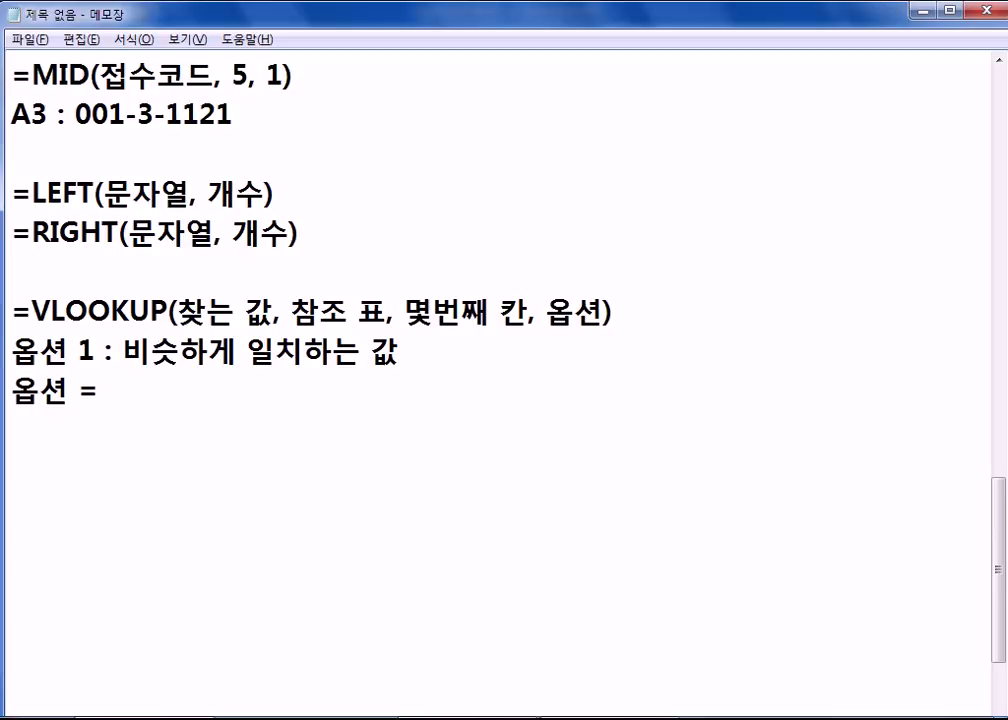
pyautogui.press('BackSpace')
pyautogui.write('0 : ')
pyautogui.write('정호')
pyautogui.write('확하게 ')
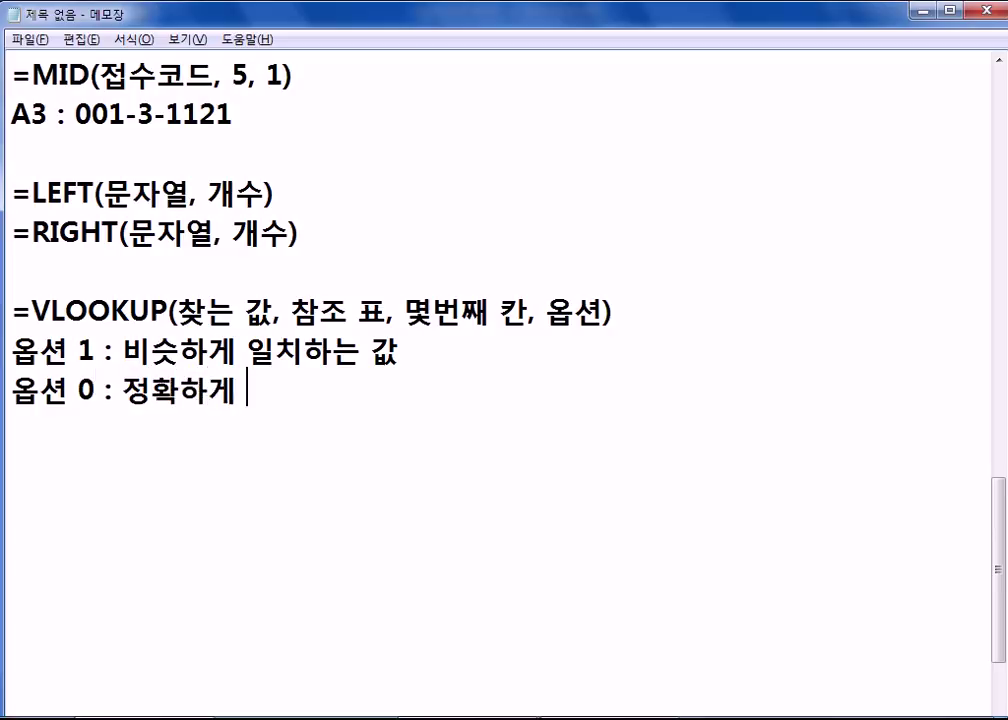
pyautogui.write('일치하는 값')
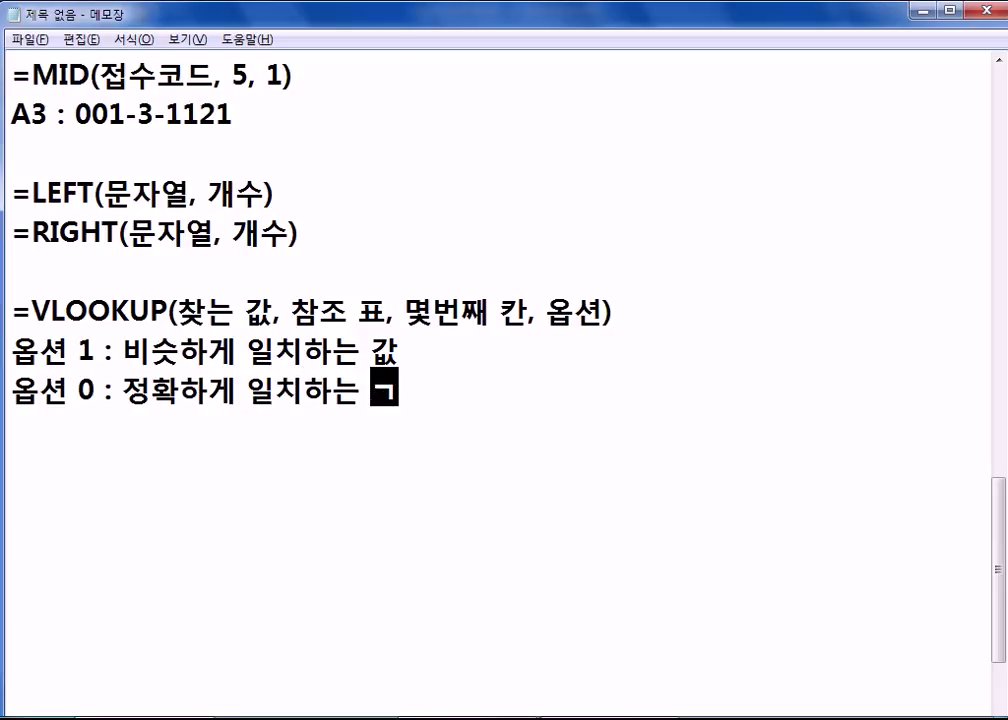
# - Append (반드시 오름차순으로 되어 있어야 한다) to the end of the 옵션 1 note
pyautogui.click(418, 349)
pyautogui.write('(반드시 오름찬')
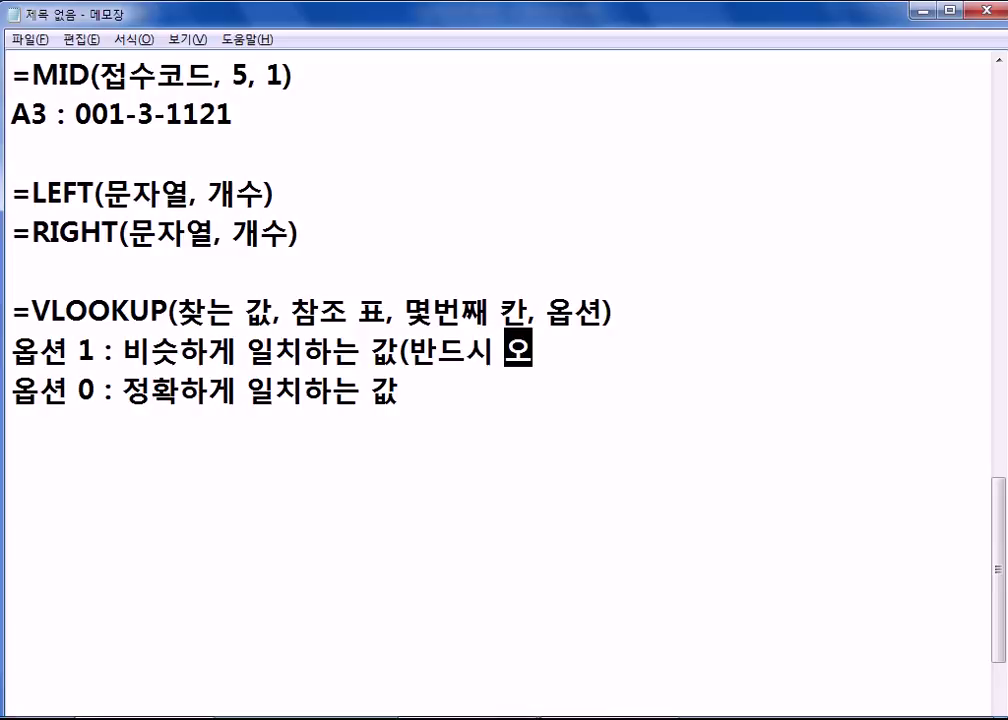
pyautogui.press('BackSpace')
pyautogui.write('순')
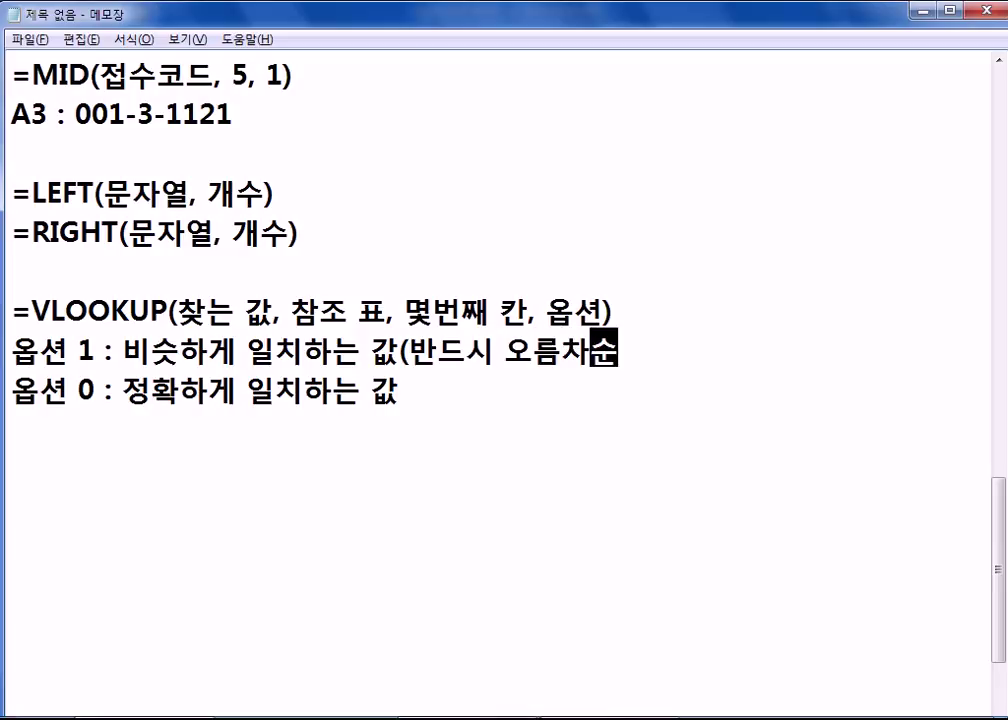
pyautogui.write('으로 도되어 있')
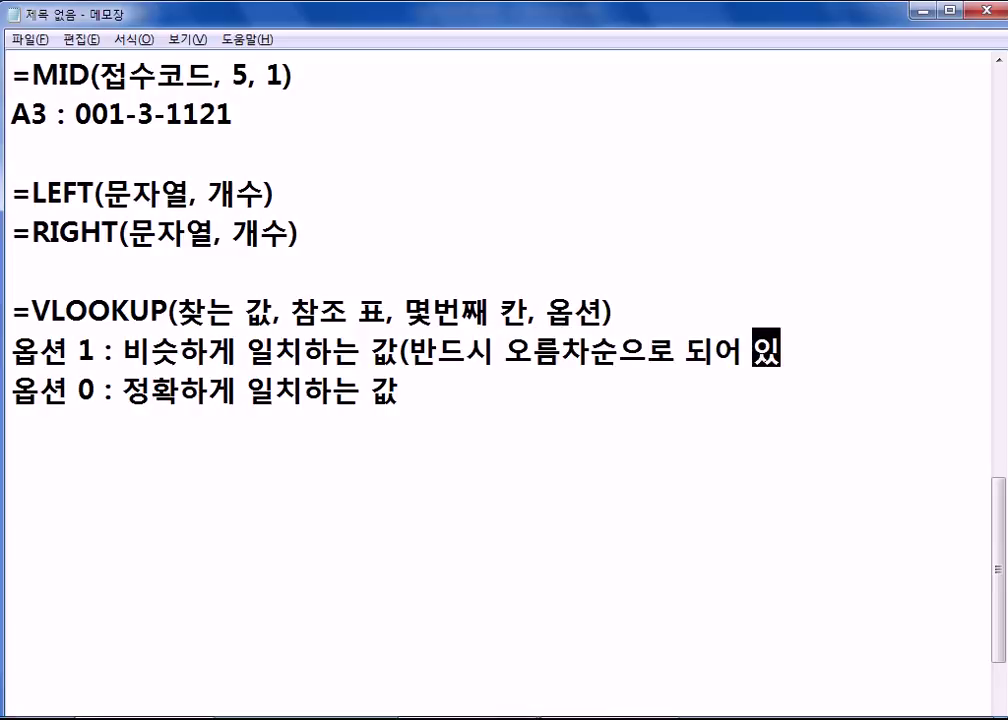
pyautogui.write('어야 한다)')
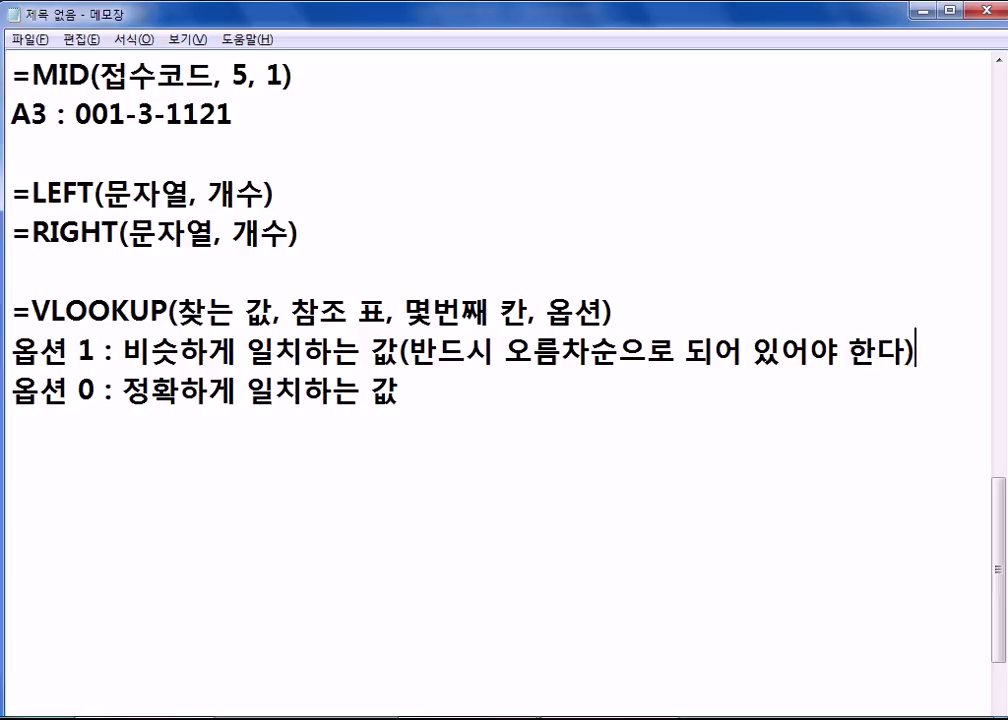
# - Switch to Excel and start a VLOOKUP formula in D3 with MID(A3,5,1) as the lookup value
pyautogui.hotkey('alt', 'Tab')
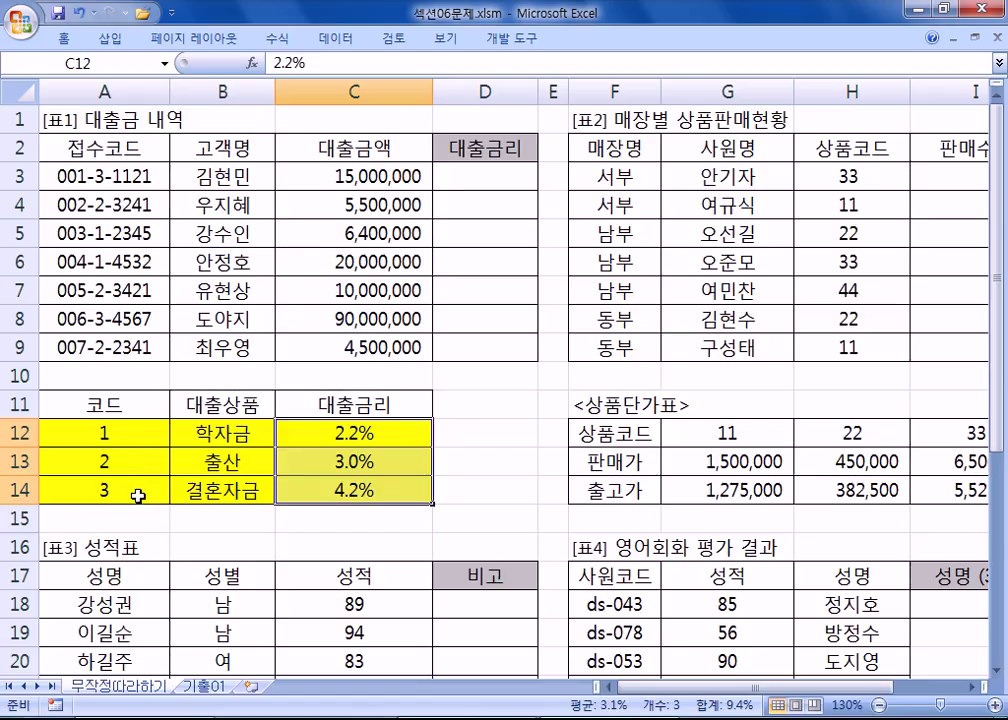
pyautogui.hotkey('alt', 'Tab')
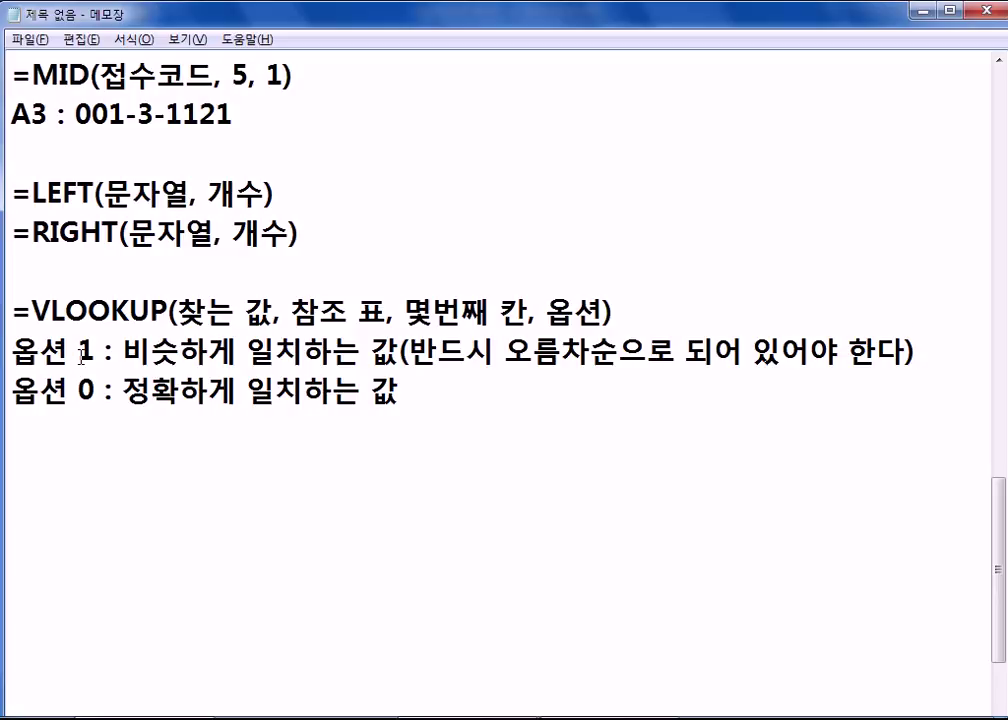
pyautogui.hotkey('alt', 'Tab')
pyautogui.click(512, 172)
pyautogui.write('=VL')
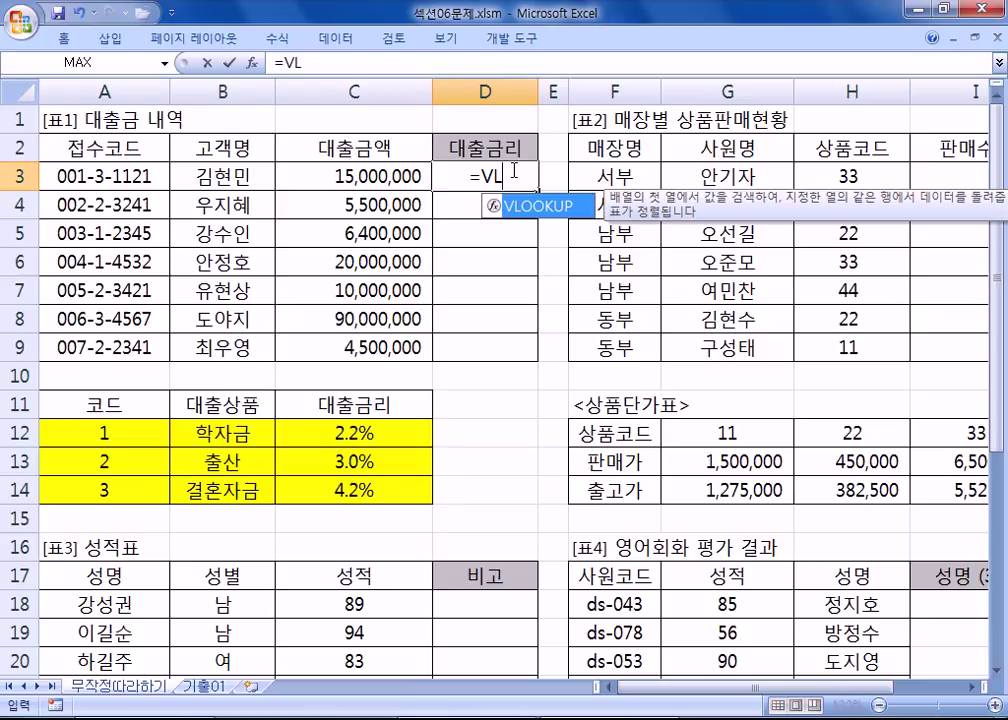
pyautogui.press('Tab')
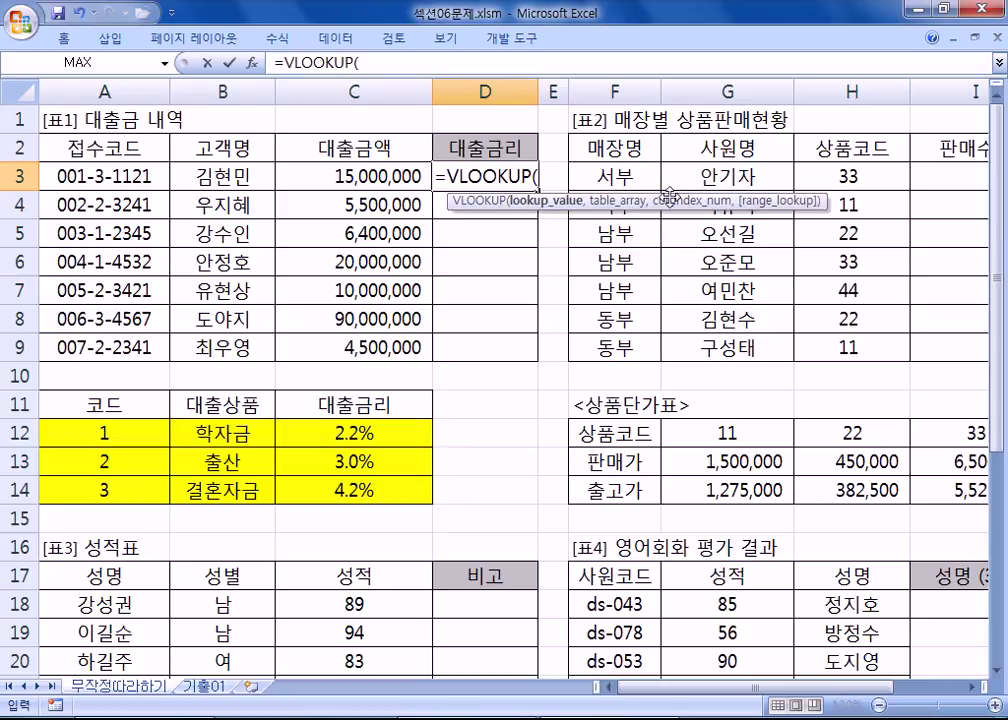
pyautogui.write('MI')
pyautogui.press('Tab')
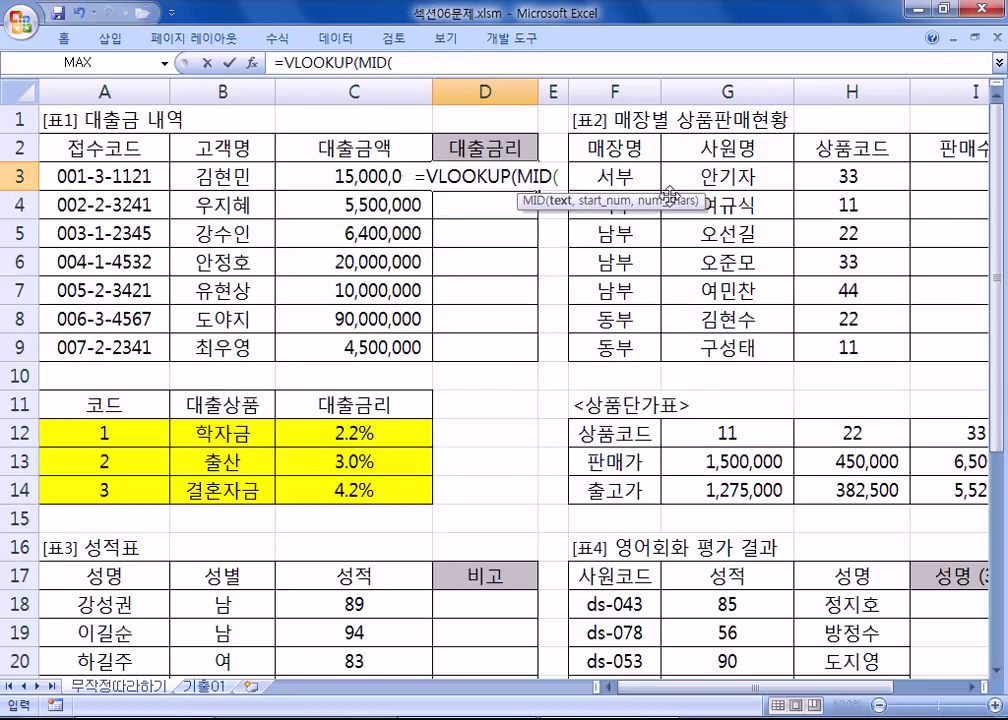
pyautogui.press('Left')
pyautogui.press('Left')
pyautogui.press('Left')
pyautogui.write(',5,1)')
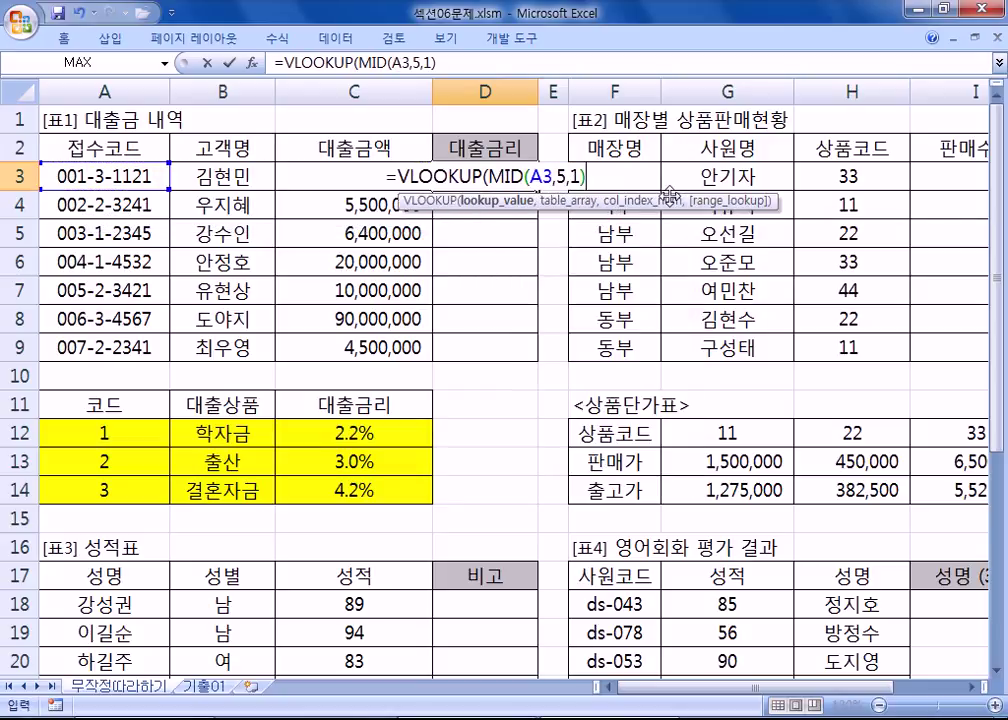
# - Add the absolute range $A$12:$C$14 as the D3 formula's table array and 3 as its column number
pyautogui.write(',')
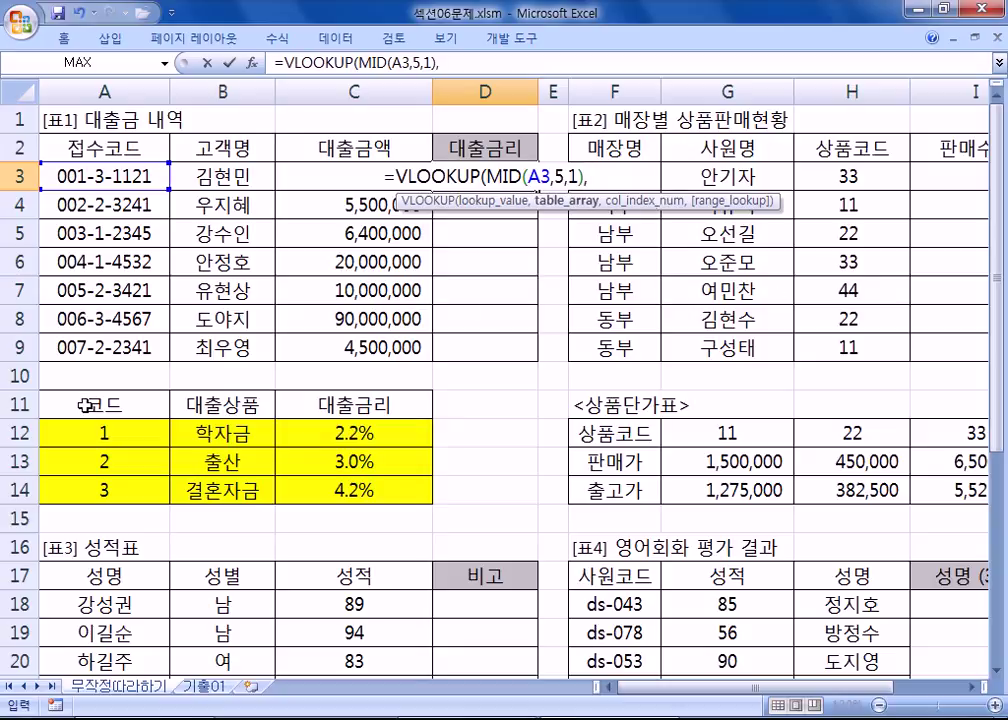
pyautogui.moveTo(100, 433); pyautogui.dragTo(316, 494)
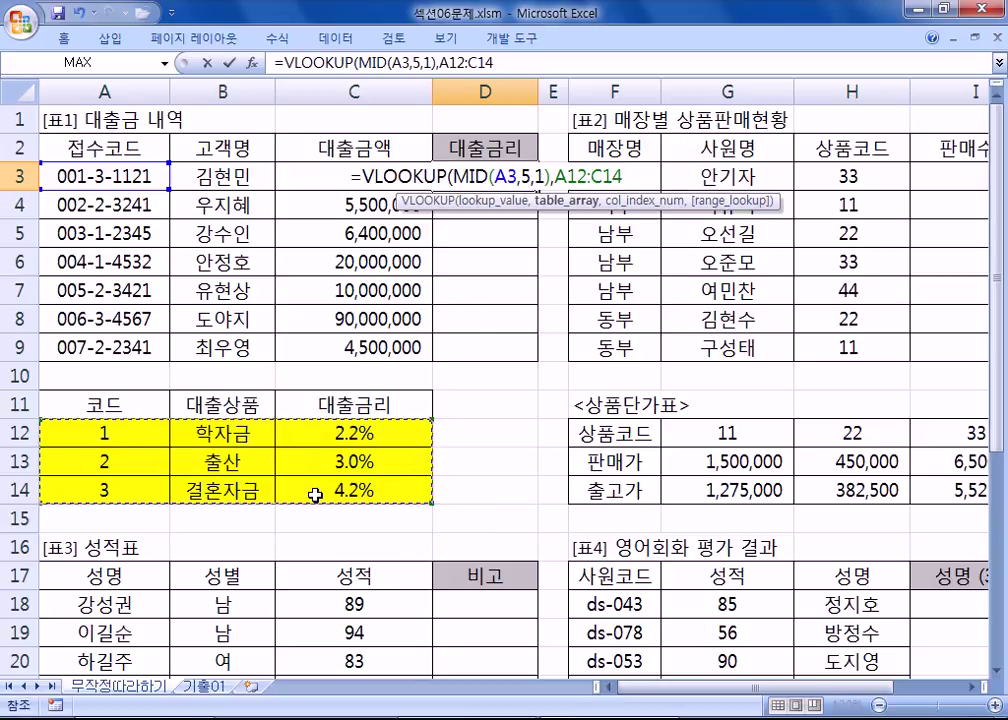
pyautogui.press('F4')
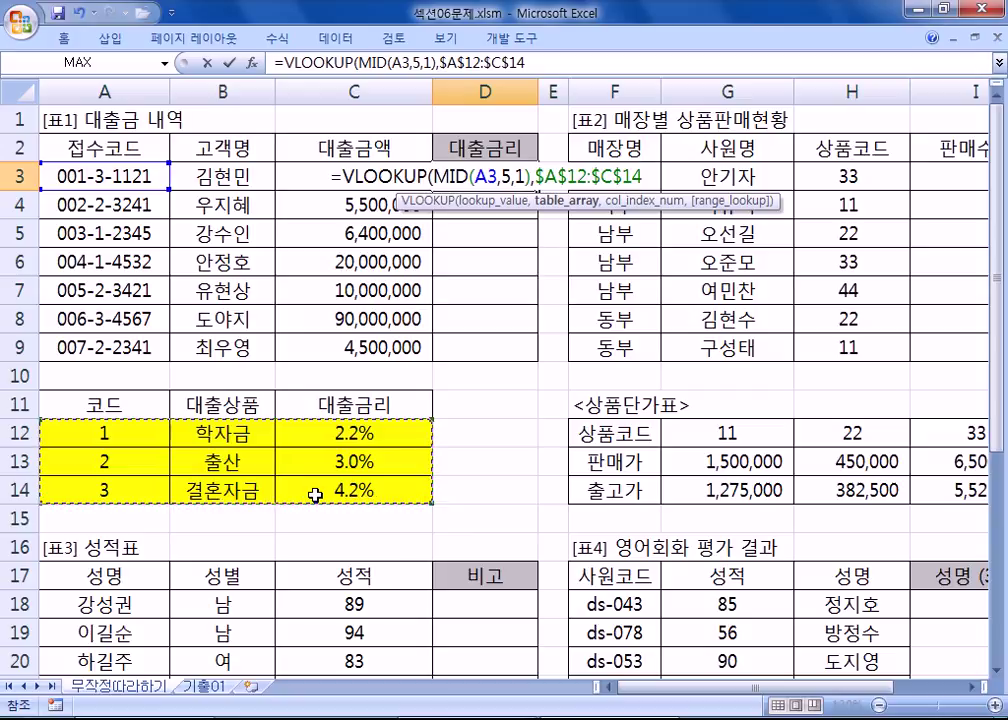
pyautogui.write(',')
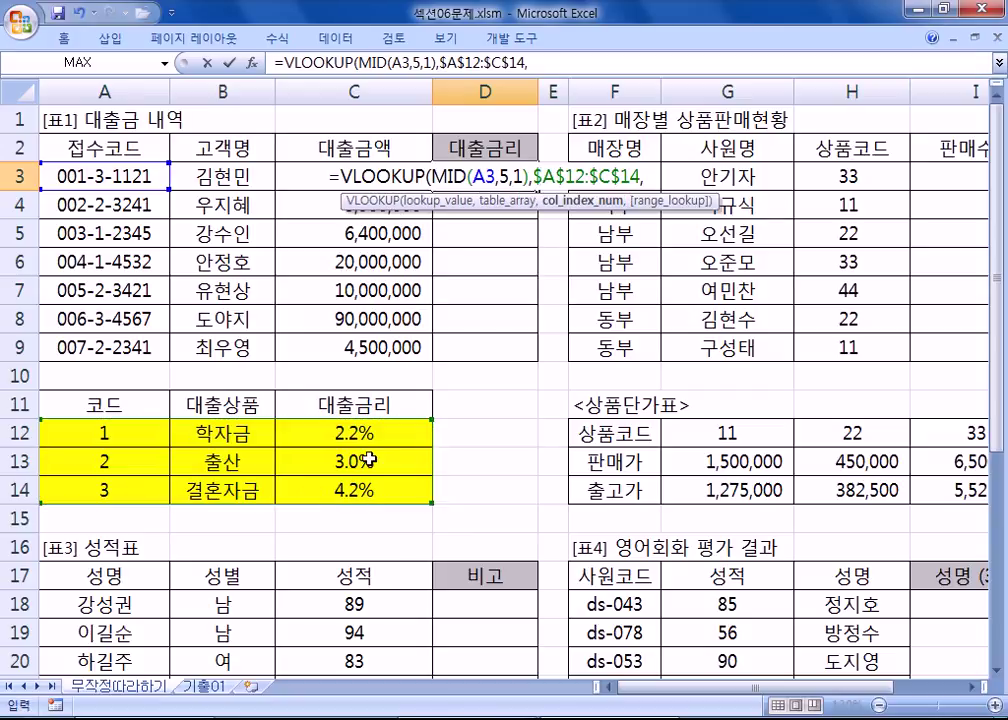
pyautogui.write('3,')
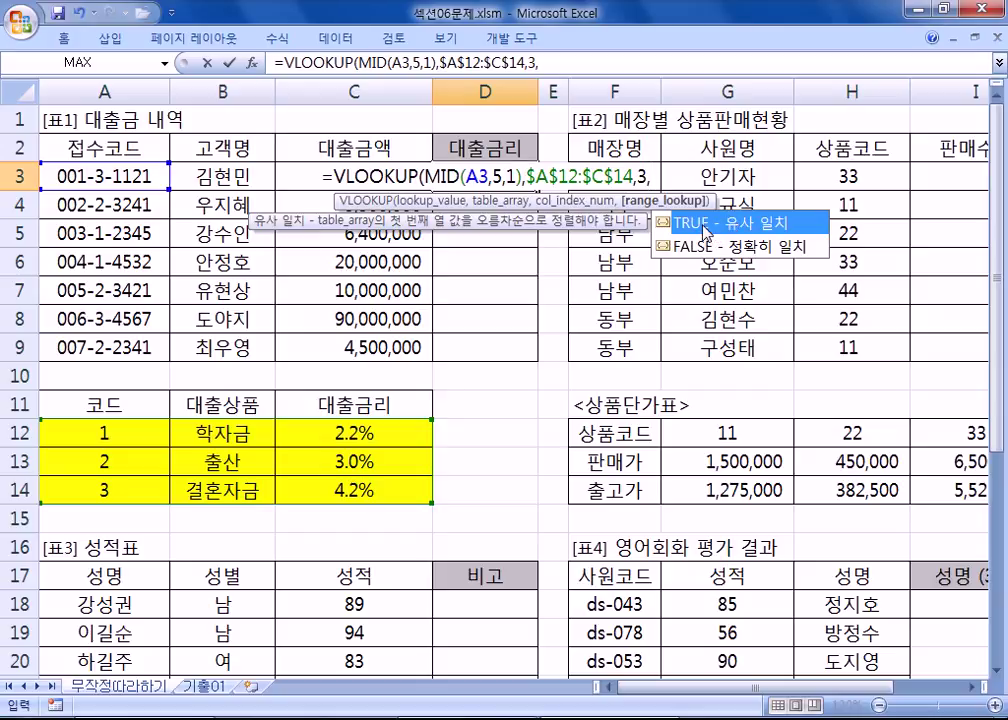
# - Switch to Notepad and insert (유사) right after 비슷 in the 옵션 1 note
pyautogui.hotkey('alt', 'Tab')
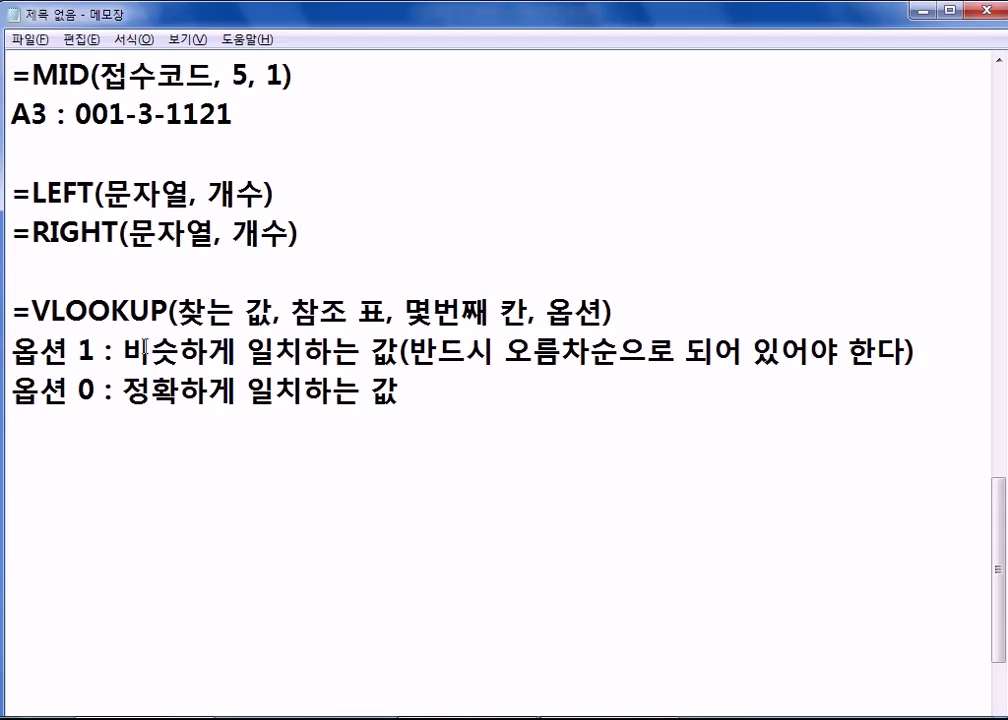
pyautogui.hotkey('alt', 'Tab')
pyautogui.hotkey('alt', 'Tab')
pyautogui.click(181, 352)
pyautogui.write('(ㅇ유사)')
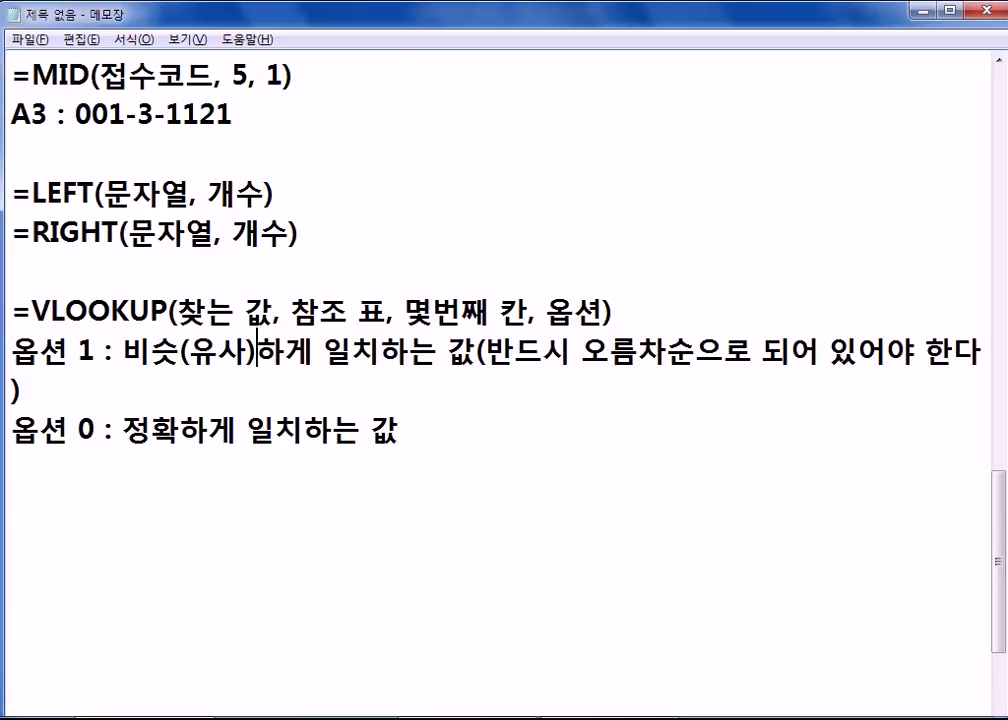
# - Switch to Excel and complete the D3 VLOOKUP formula with 0 (exact match) as its range_lookup argument and a closing parenthesis
pyautogui.hotkey('alt', 'Tab')
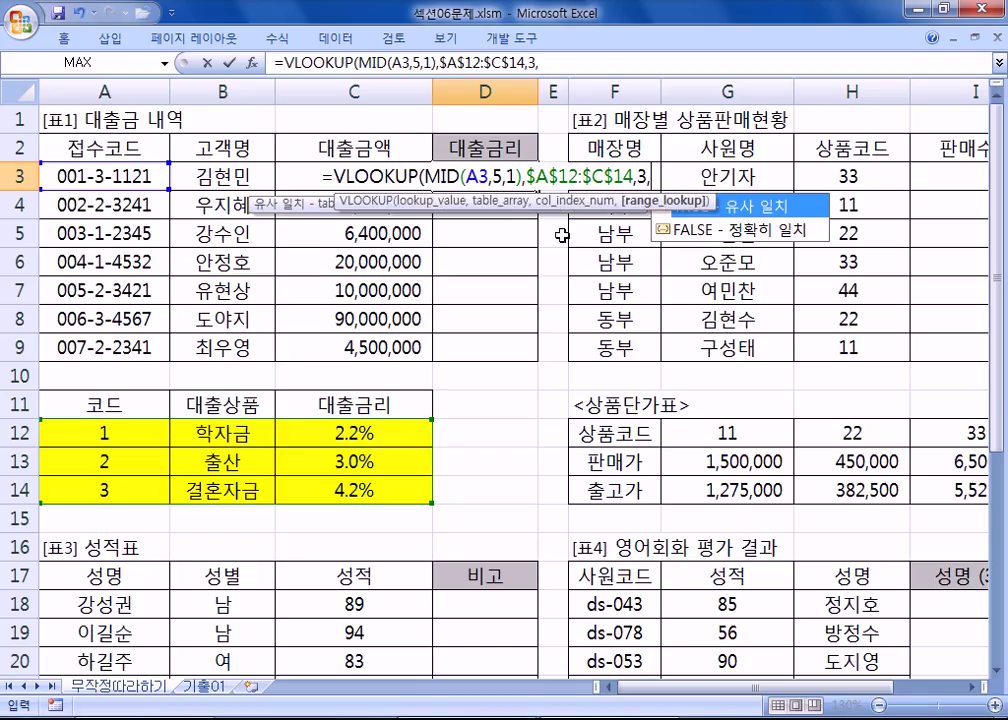
pyautogui.click(748, 230)
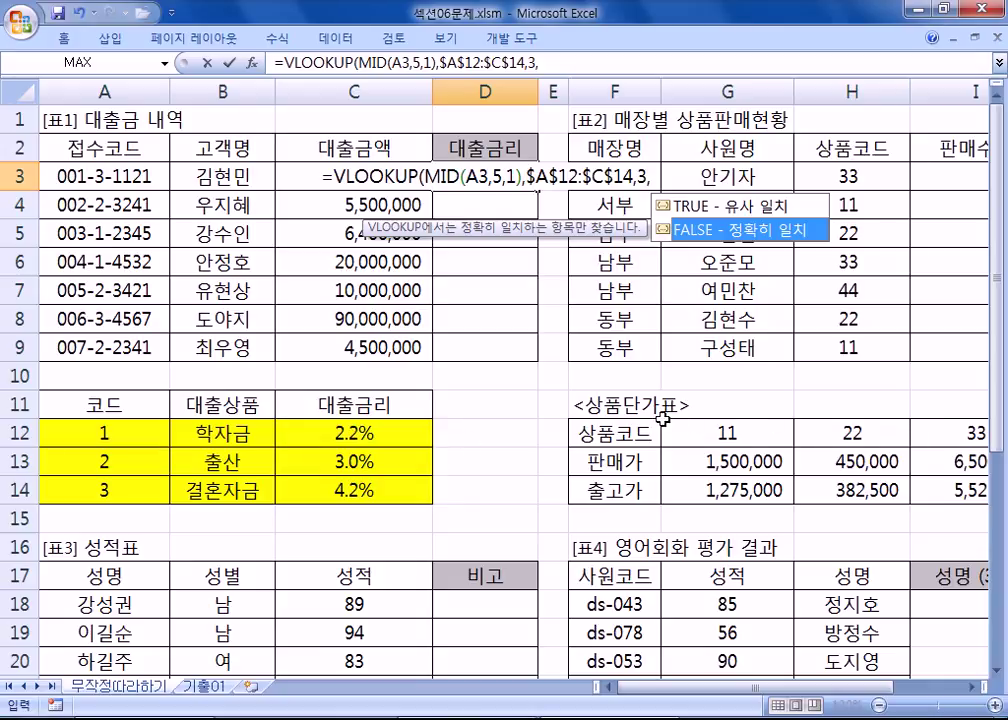
pyautogui.click(700, 210)
pyautogui.doubleClick(712, 232)
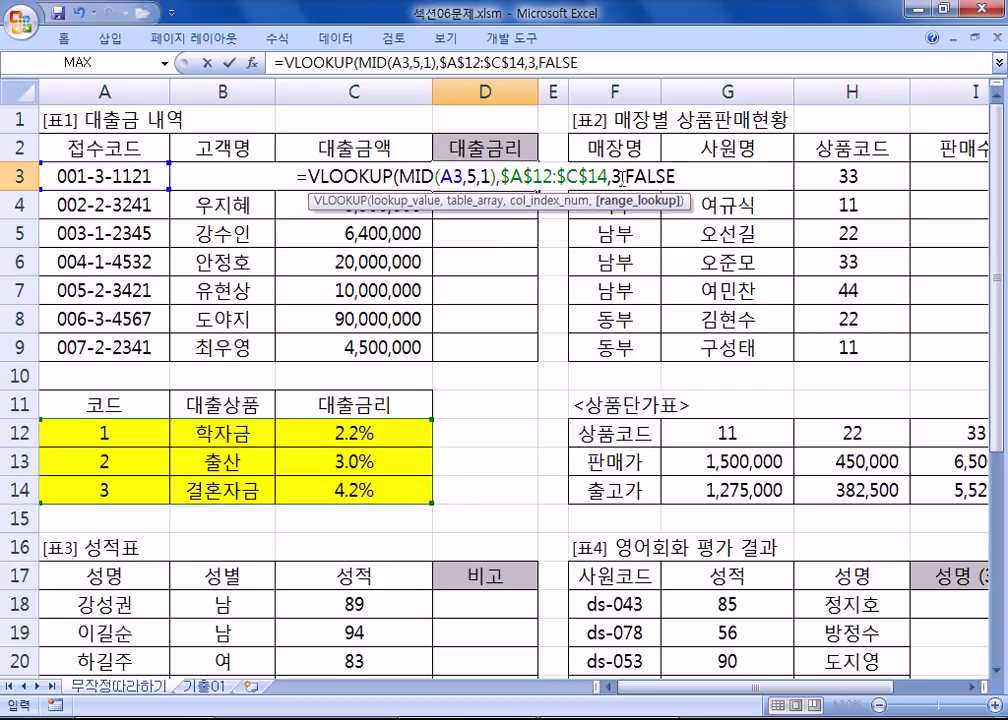
pyautogui.moveTo(626, 177); pyautogui.dragTo(766, 182)
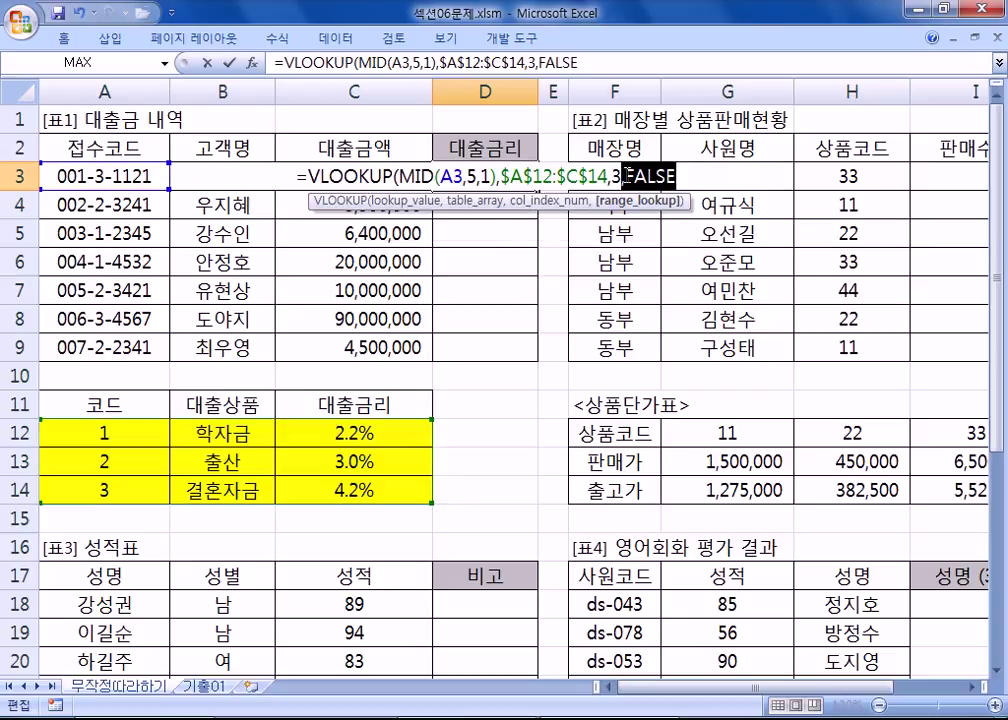
pyautogui.write('0')
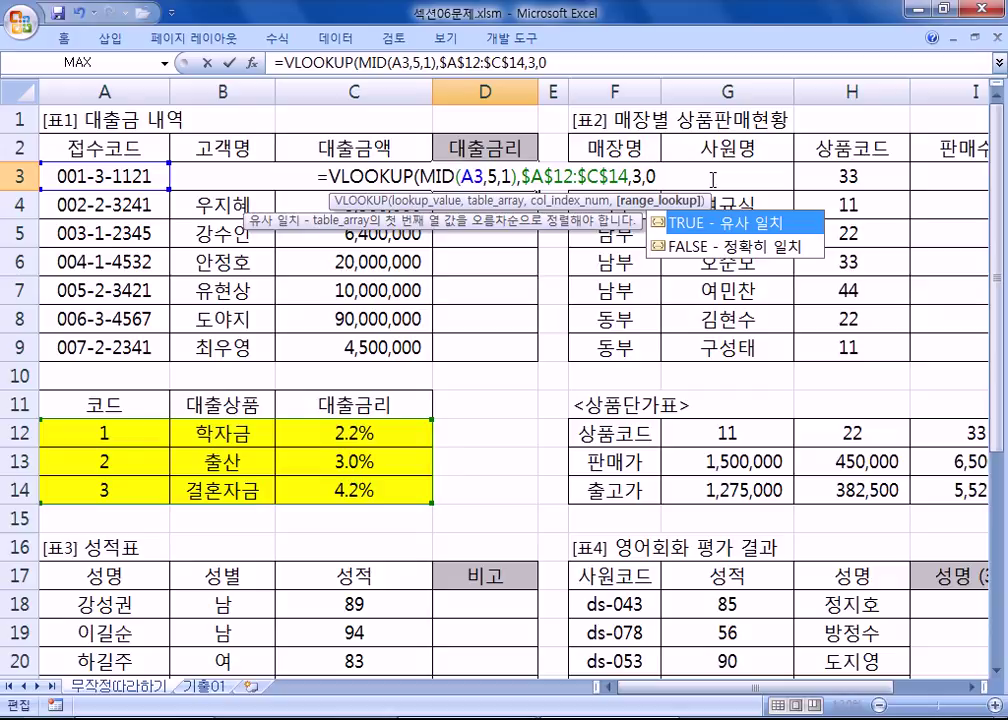
pyautogui.write(')')
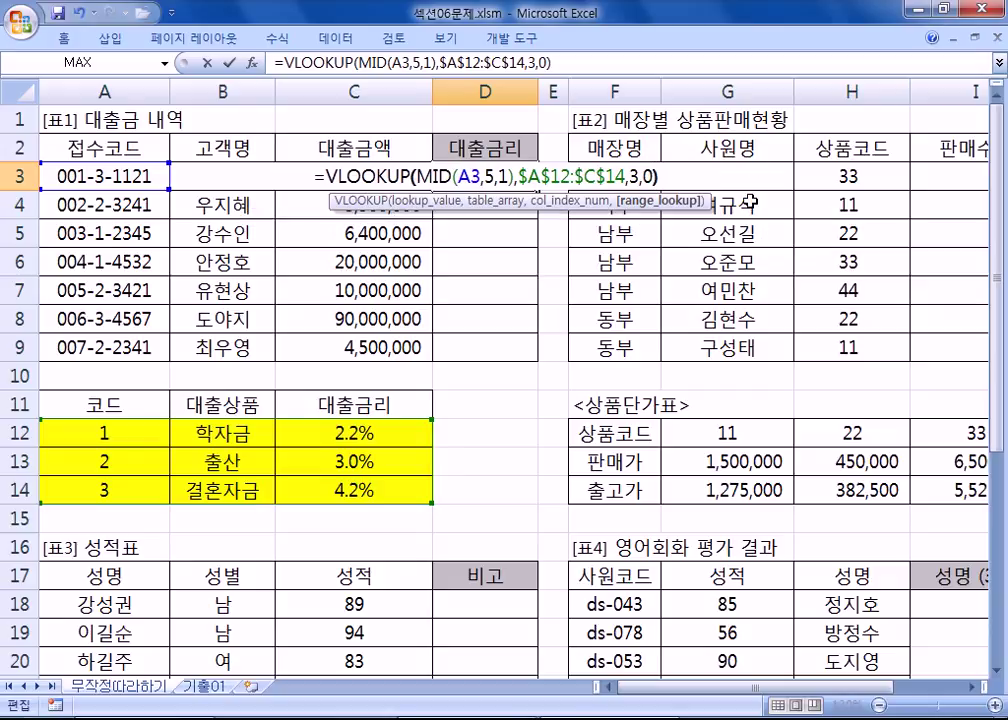
# - Confirm the D3 formula and fill it down through D9
pyautogui.press('Return')
pyautogui.click(512, 172)
pyautogui.moveTo(538, 190); pyautogui.dragTo(541, 355)
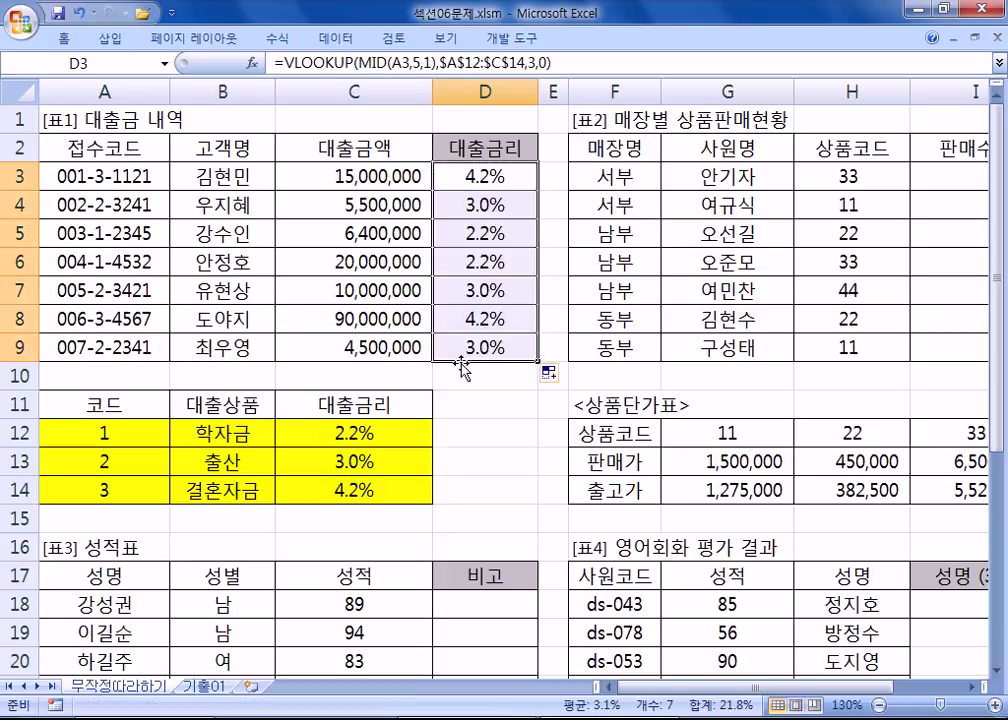
# - Select J3, the first 판매금액 cell of [표2]
pyautogui.moveTo(667, 690); pyautogui.dragTo(690, 690)
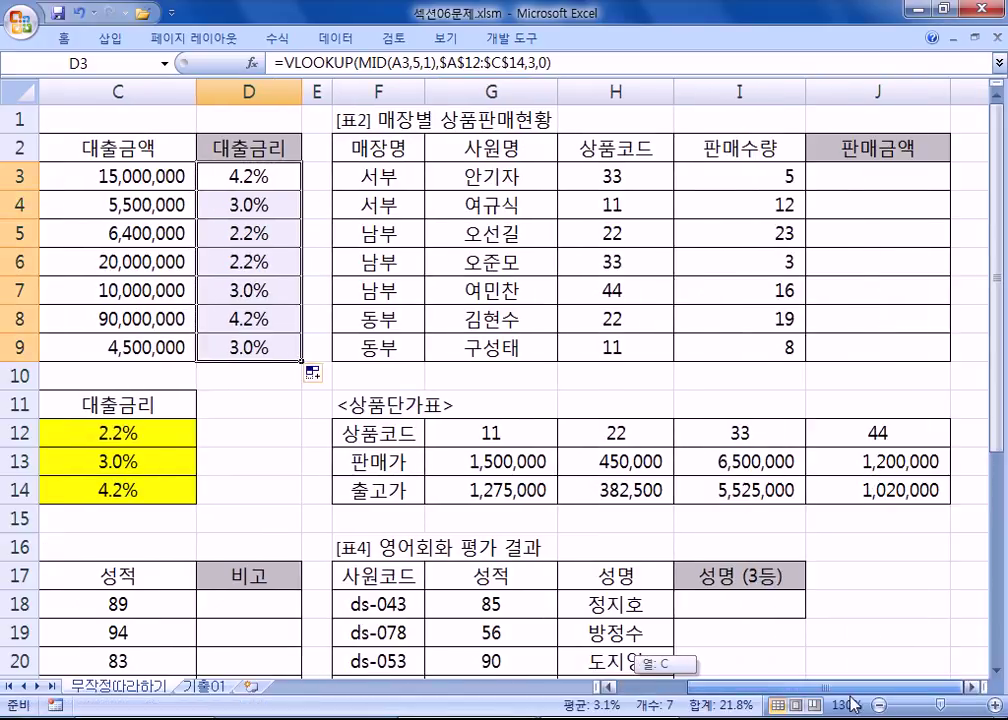
pyautogui.click(975, 688)
pyautogui.click(978, 690)
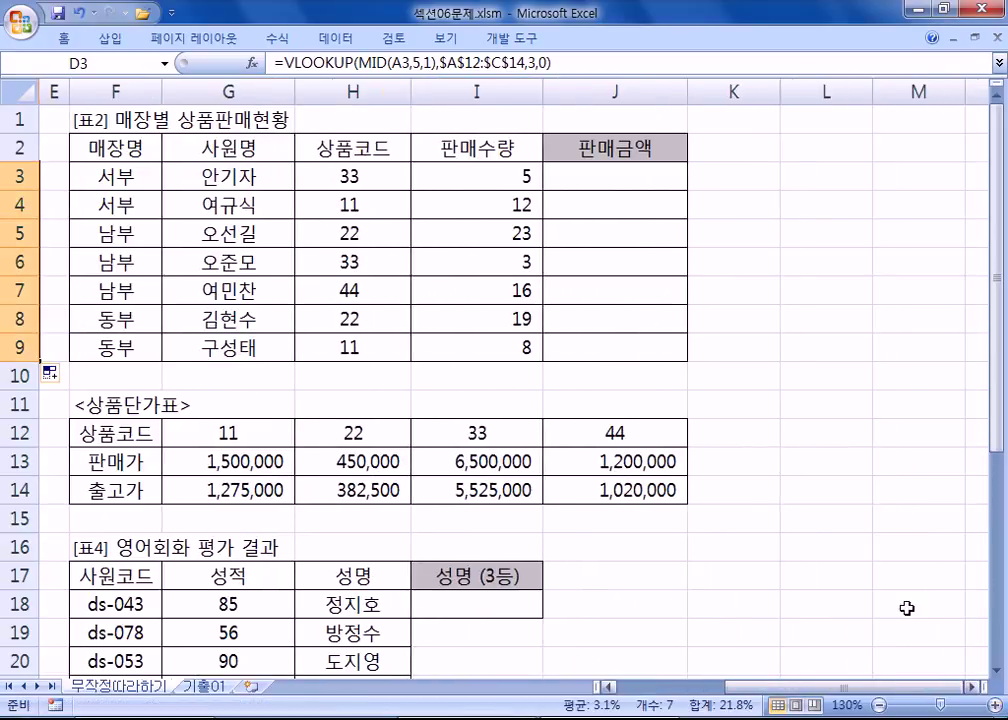
pyautogui.click(594, 180)
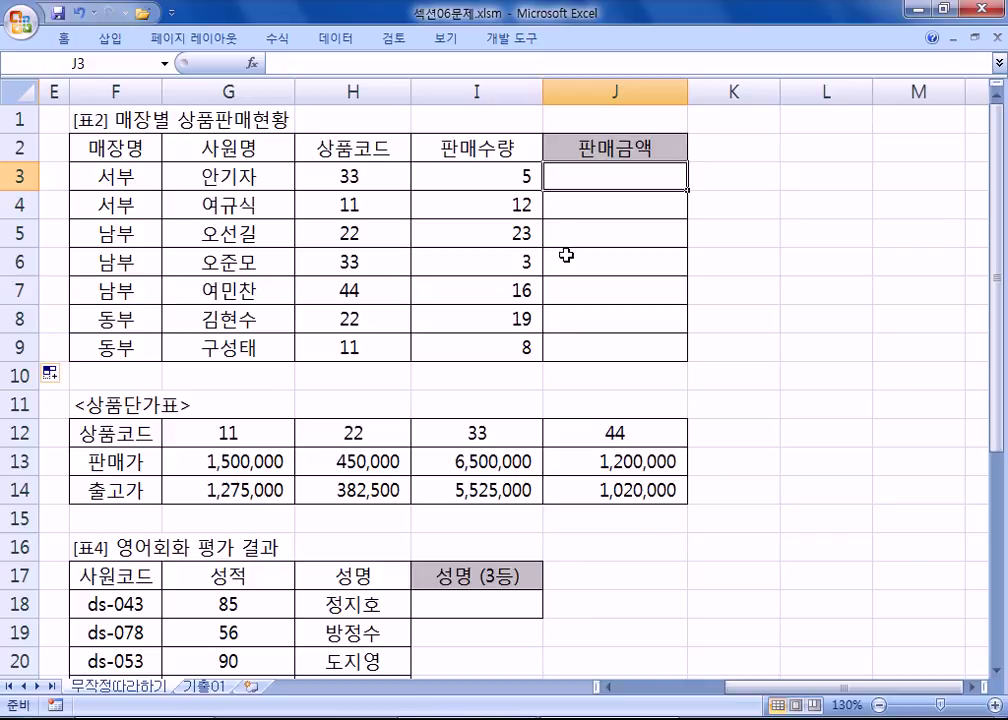
# - Switch to Notepad and begin a new note below the option lines with 2) 상품코드(H3:H9)
pyautogui.hotkey('alt', 'Tab')
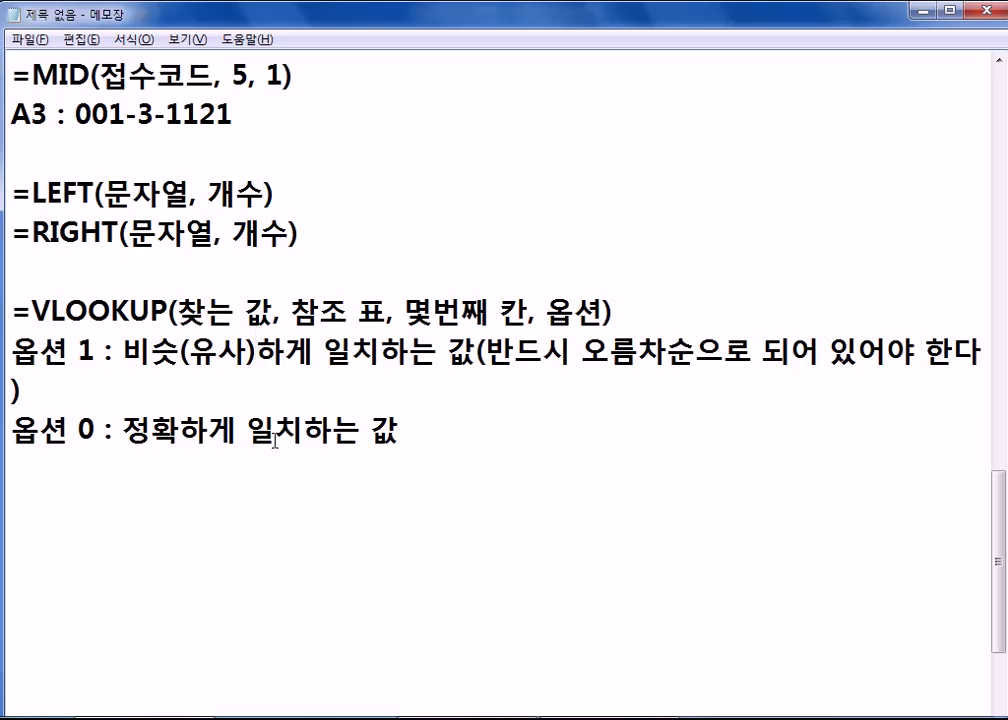
pyautogui.scroll(-2, 81, 412)
pyautogui.click(58, 376)
pyautogui.write('2)')
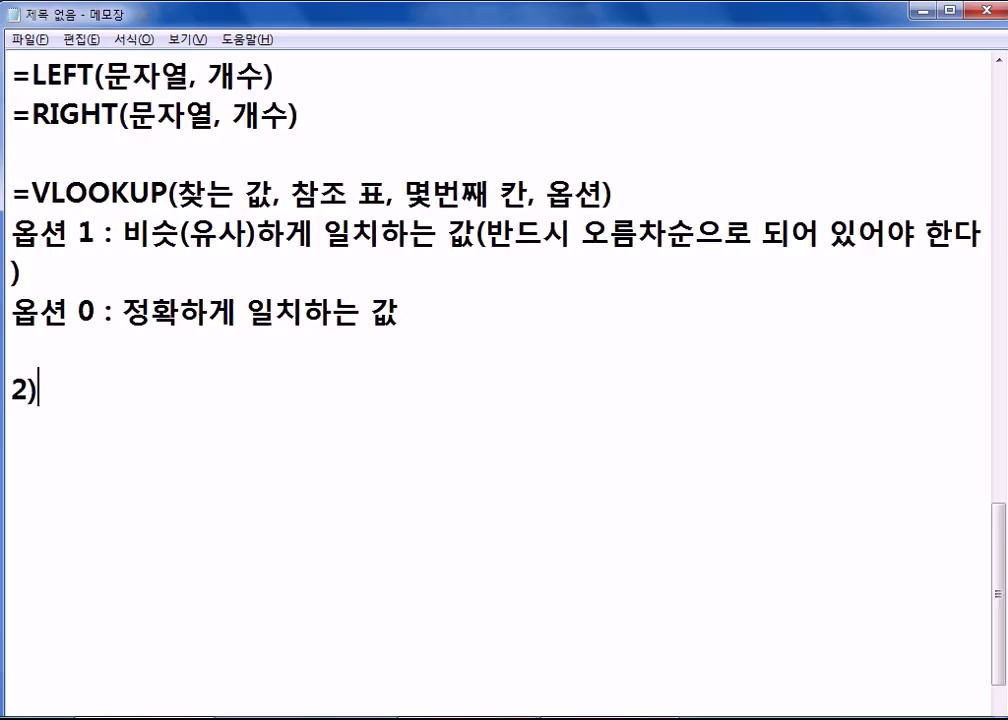
pyautogui.write(' 상품코드(')
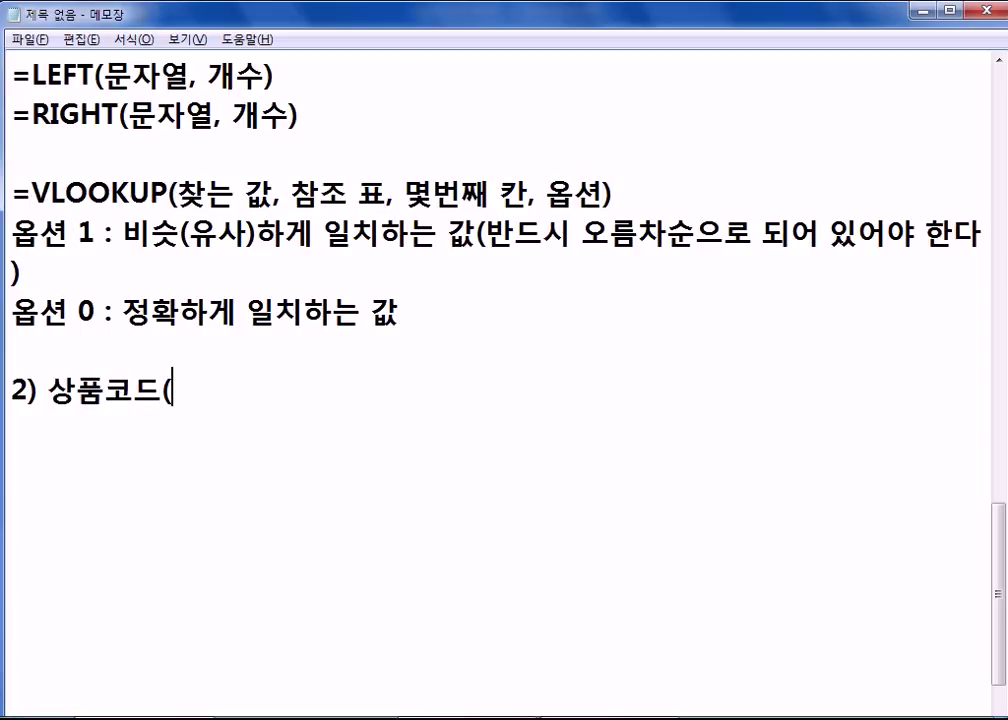
pyautogui.write('H3:H')
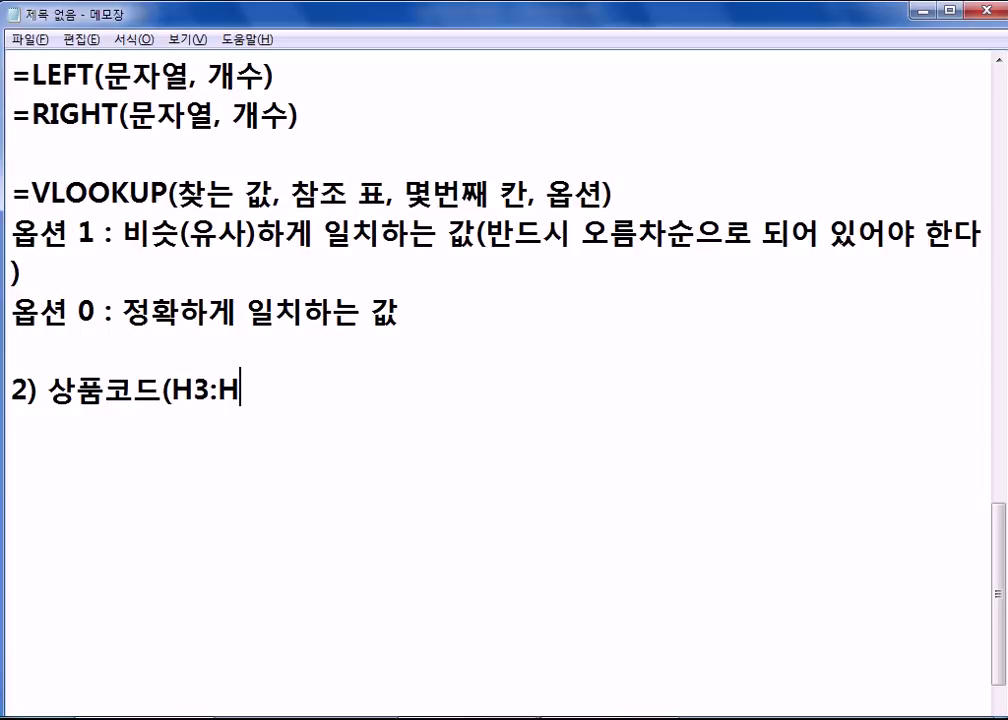
pyautogui.write('9)')
# - Complete the note 2 sentence with 와 상품단가(F12:J14)를 이용하여 판매금액을 구하시오. and start a new line
pyautogui.write('와 ')
pyautogui.write('상품단가')
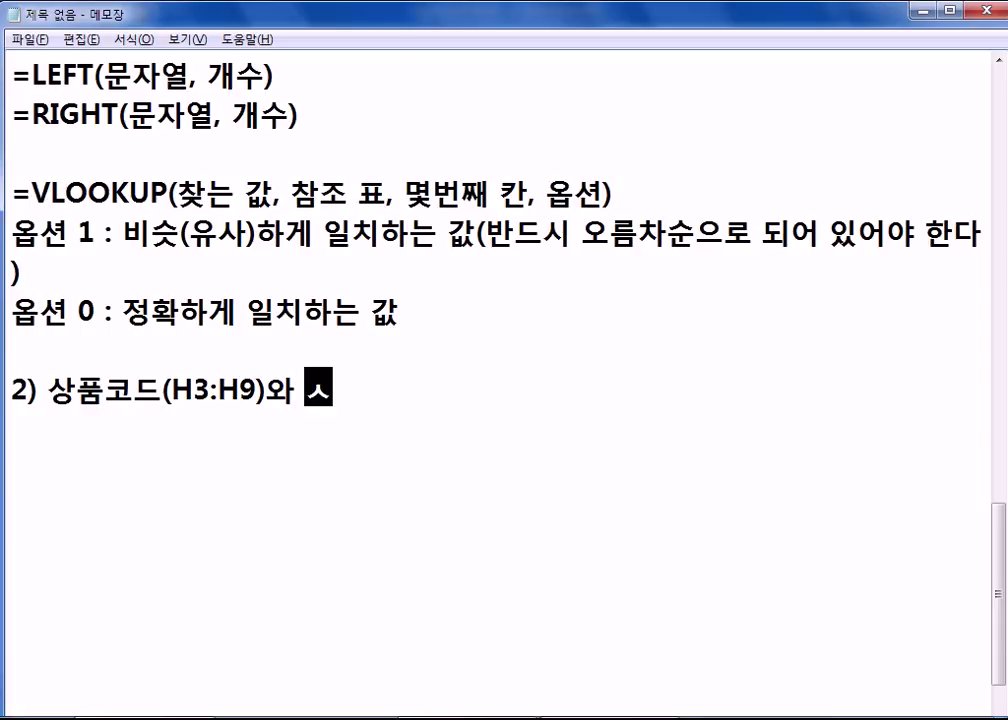
pyautogui.write('(')
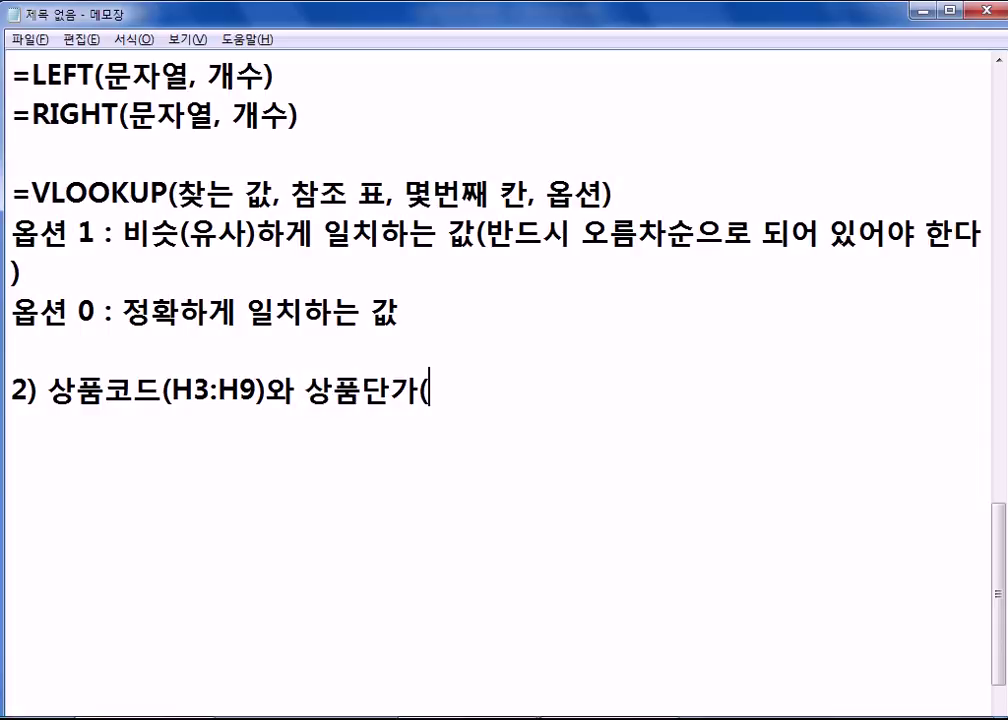
pyautogui.write('F12:G')
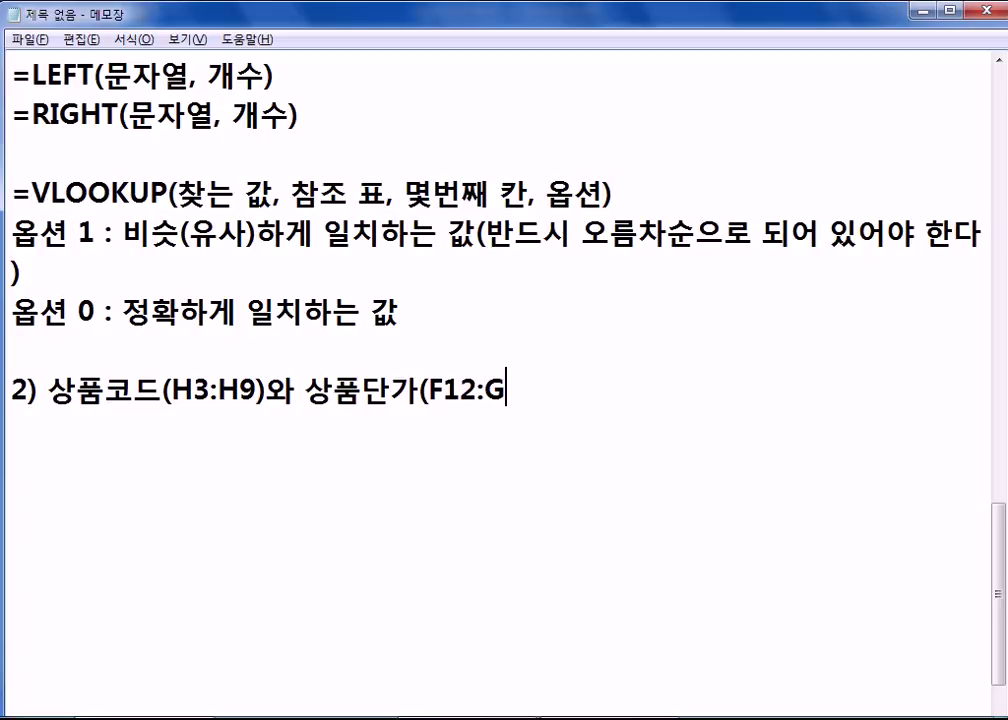
pyautogui.press('BackSpace')
pyautogui.write('J14)')
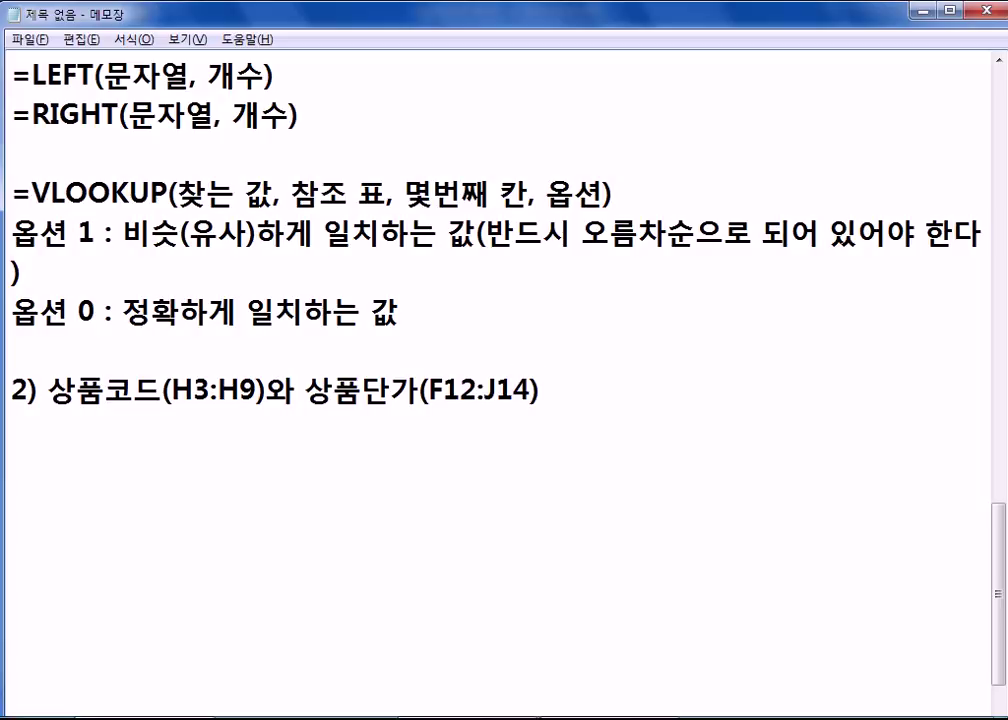
pyautogui.write('를 이용항')
pyautogui.write('여 판매금액을')
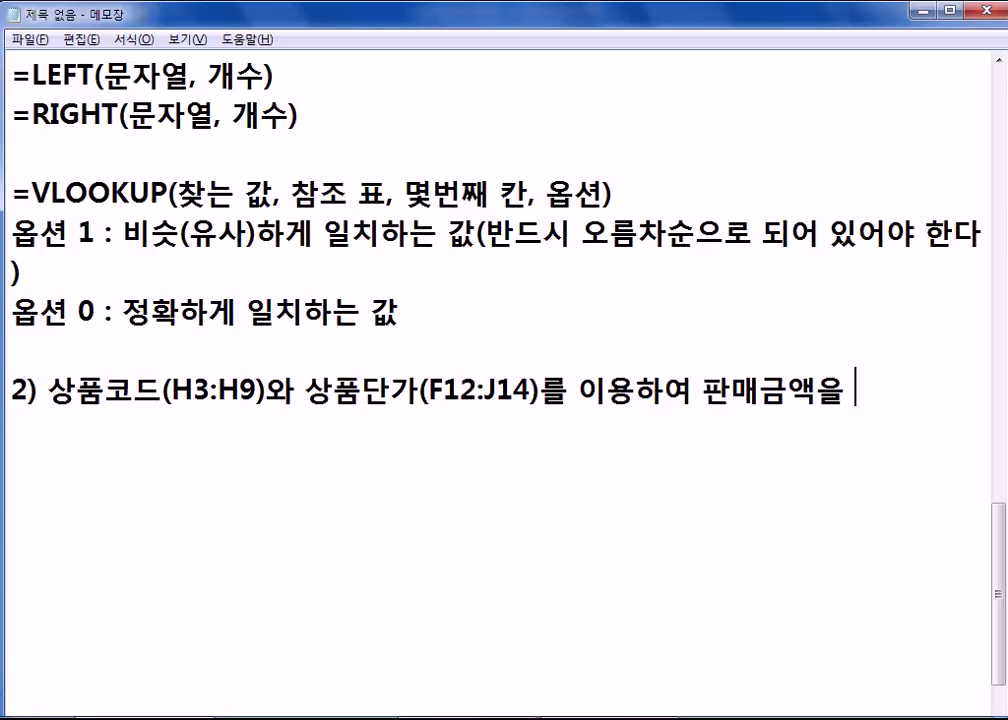
pyautogui.write(' 구하시오.')
pyautogui.press('Return')
# - Add the line 판매금액 = 판매가 * 판매수량 under note 2 and start another line
pyautogui.write('판매금')
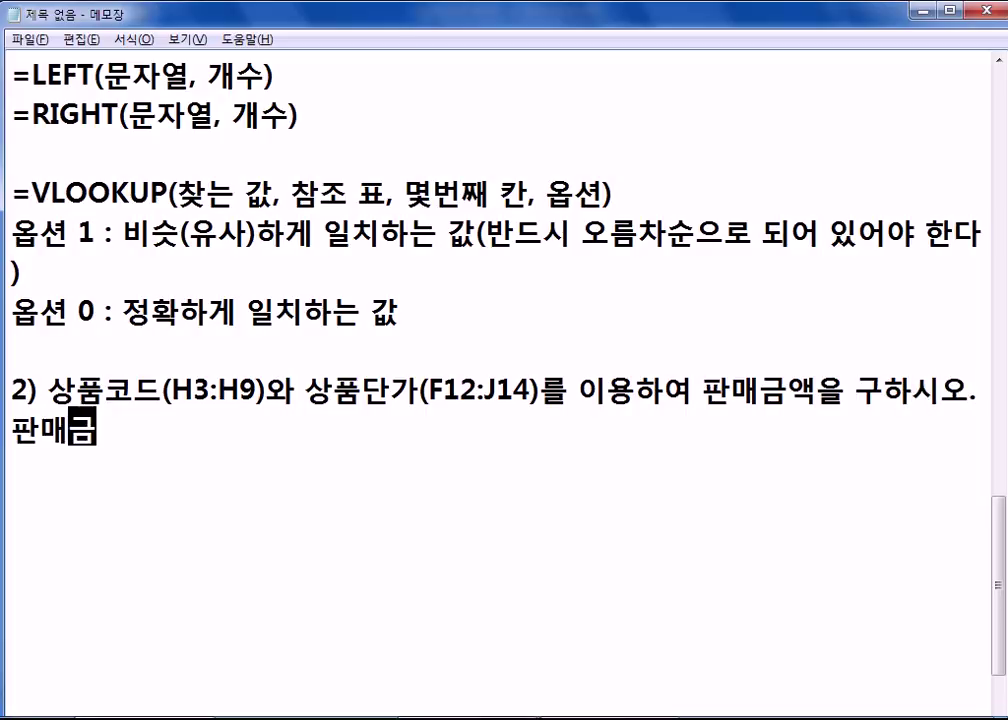
pyautogui.write('액 = ')
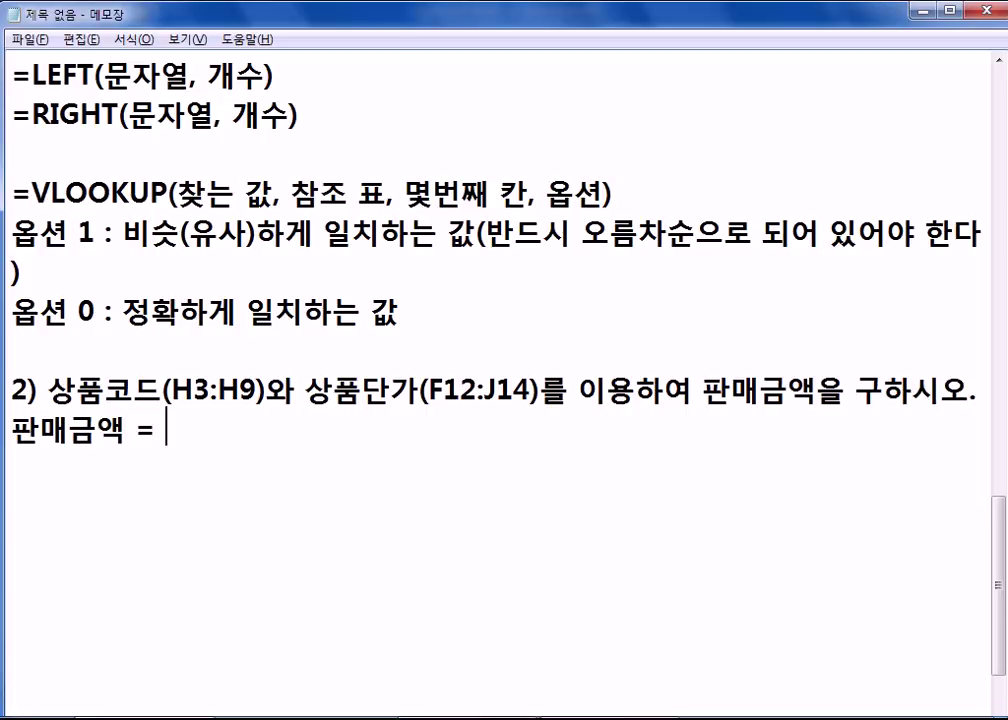
pyautogui.write('판매가 * ')
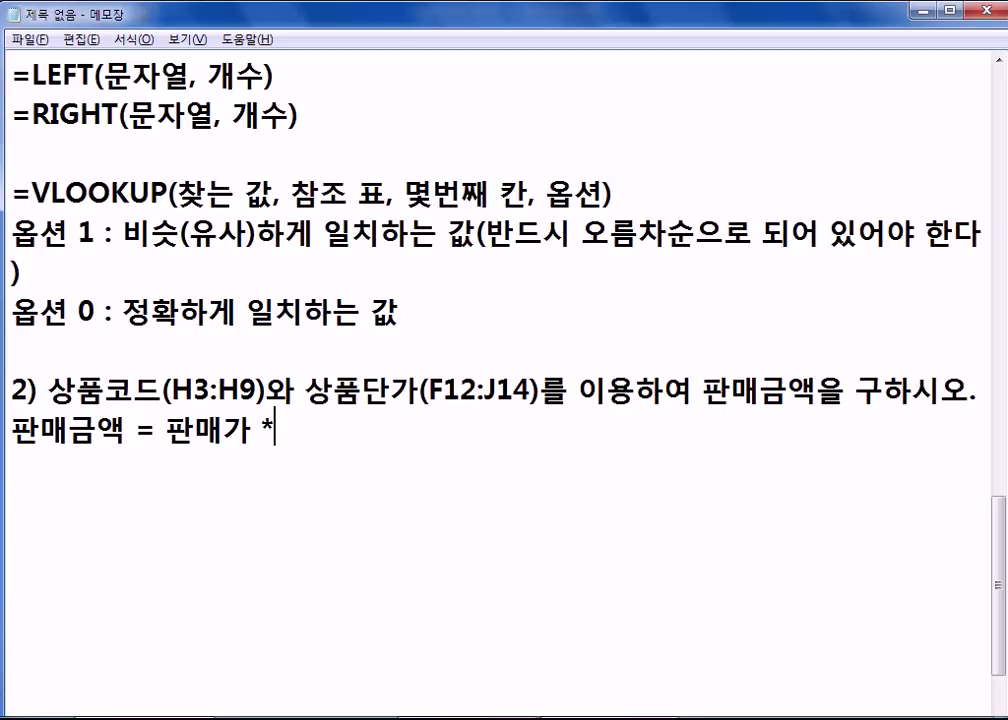
pyautogui.write('판매수량')
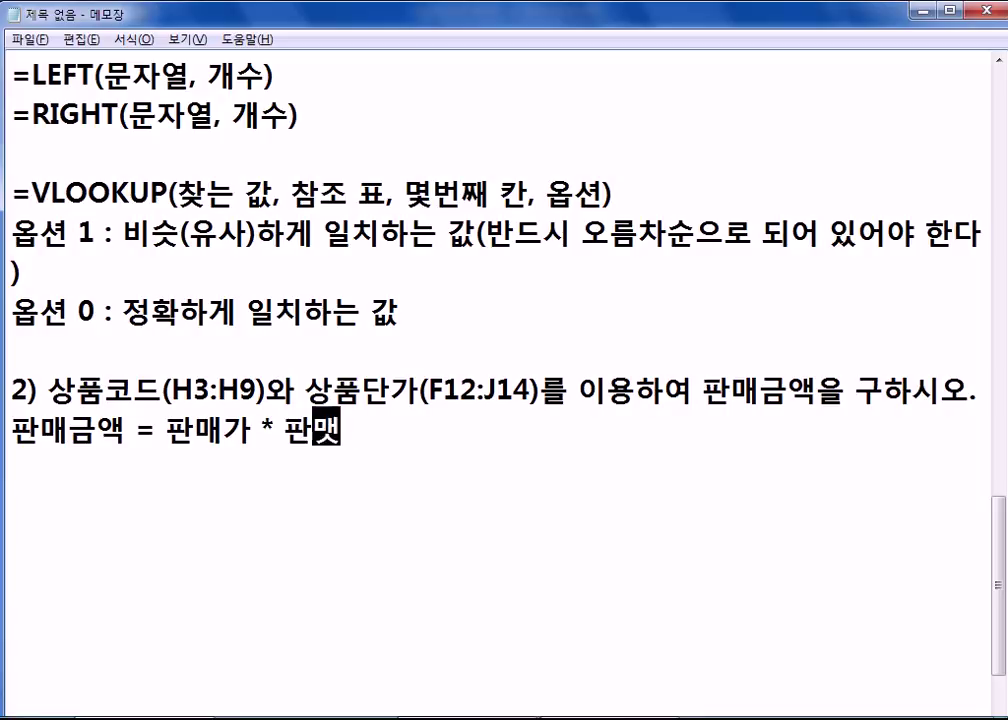
pyautogui.press('Return')
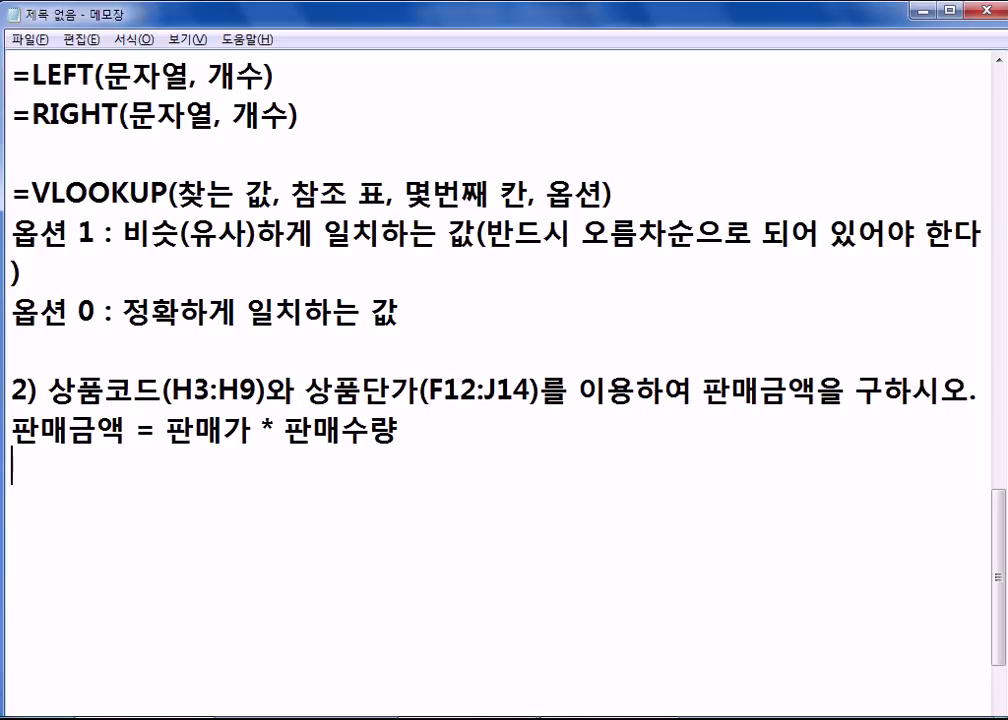
# - Switch to Excel and examine the layout of the yellow loan-rate range A12:C14
pyautogui.hotkey('alt', 'Tab')
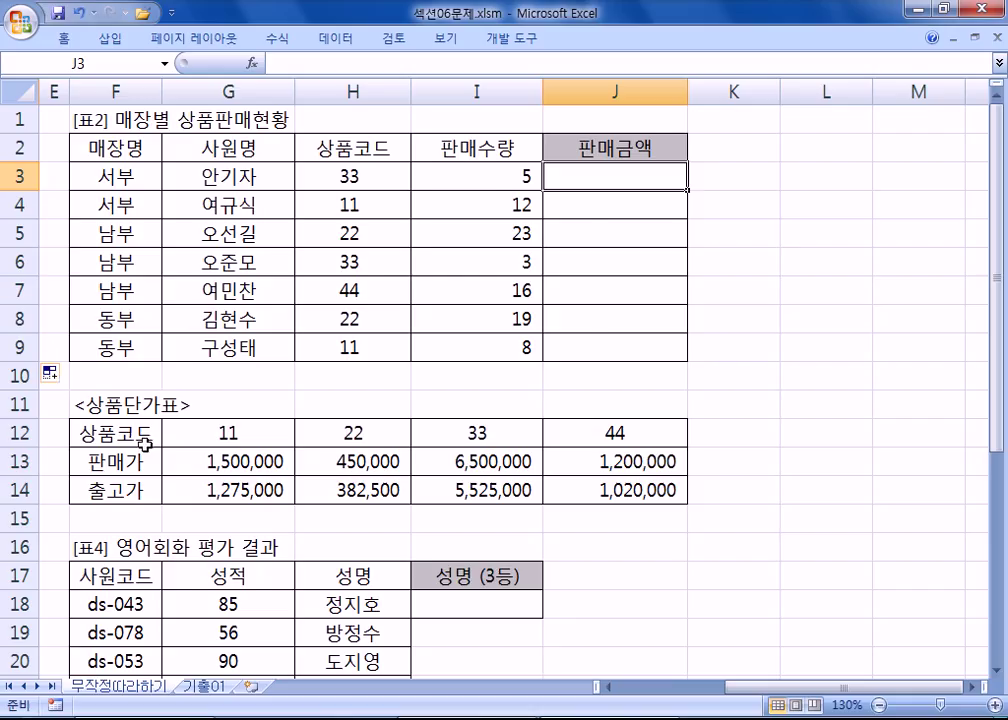
pyautogui.press('Home')
pyautogui.scroll(-1, 117, 396)
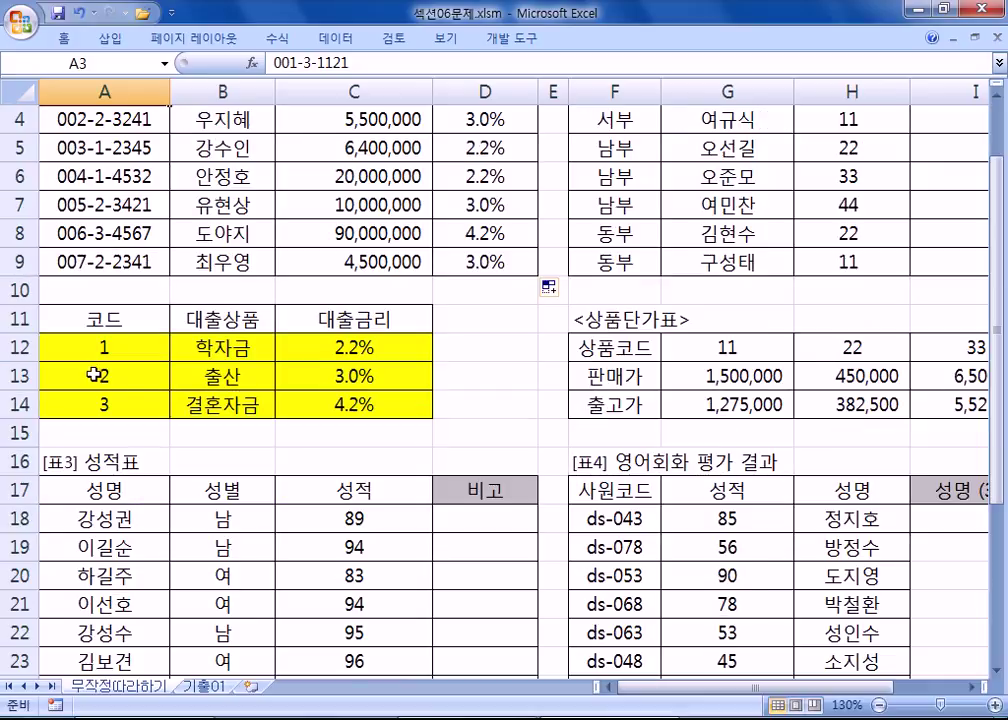
pyautogui.moveTo(92, 350); pyautogui.dragTo(396, 409)
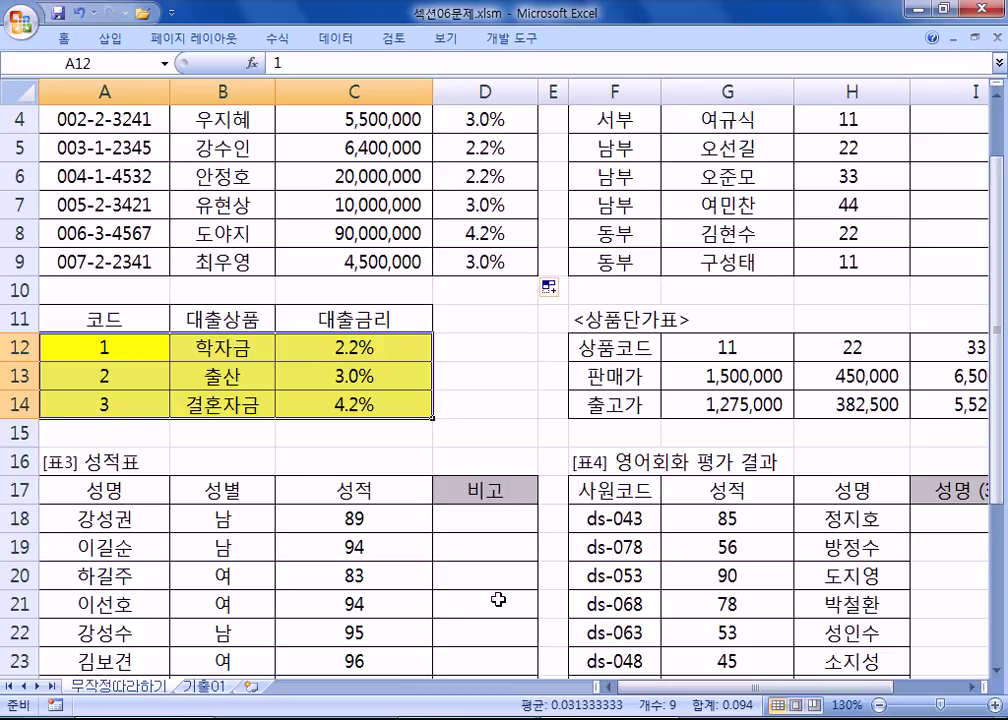
# - Fill the 상품단가표 data range G12:J14 with yellow
pyautogui.moveTo(694, 688); pyautogui.dragTo(714, 688)
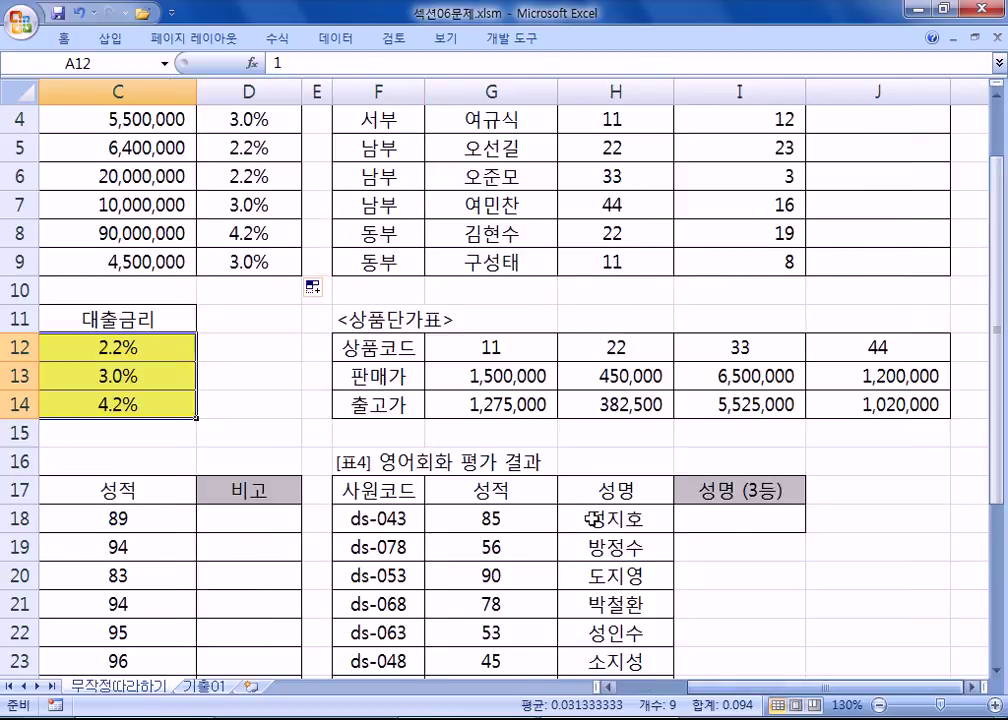
pyautogui.moveTo(500, 350); pyautogui.dragTo(884, 407)
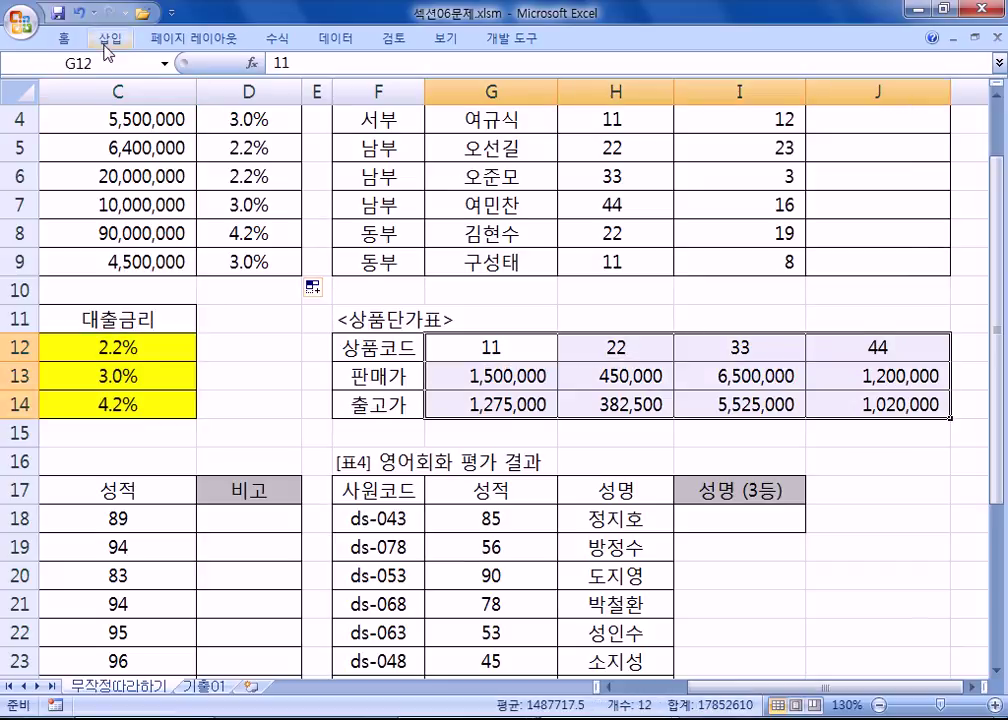
pyautogui.click(63, 38)
pyautogui.click(253, 103)
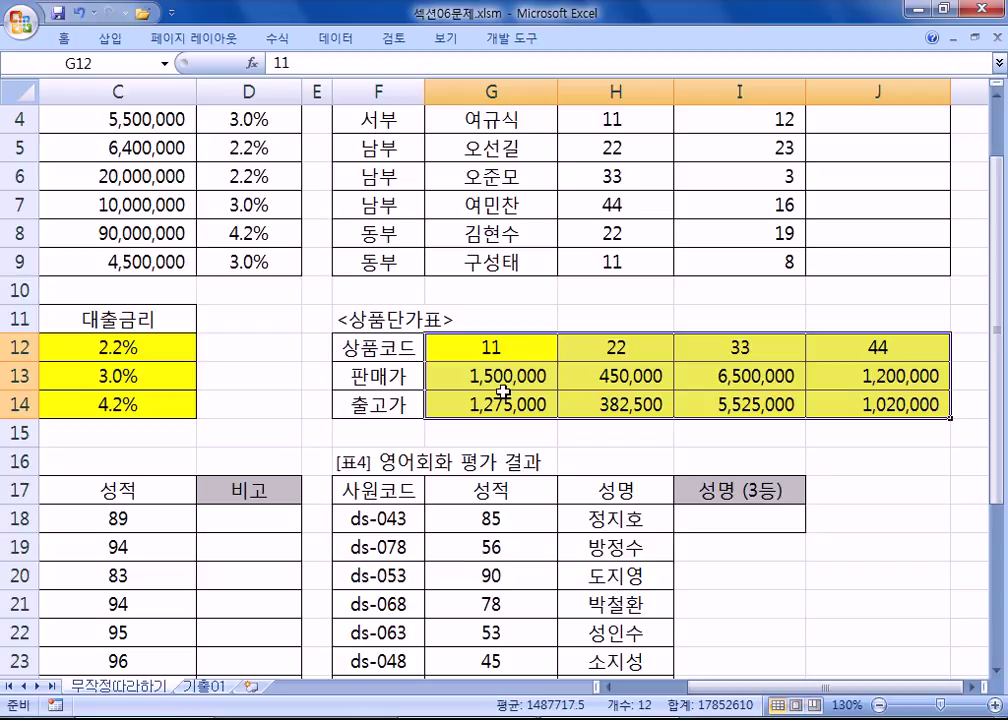
# - Copy the 상품단가표 range F12:J14 and paste it transposed at G32 with Paste Special
pyautogui.moveTo(400, 348); pyautogui.dragTo(836, 398)
pyautogui.hotkey('ctrl', 'c')
pyautogui.scroll(-6, 684, 524)
pyautogui.click(459, 415)
pyautogui.rightClick(459, 415)
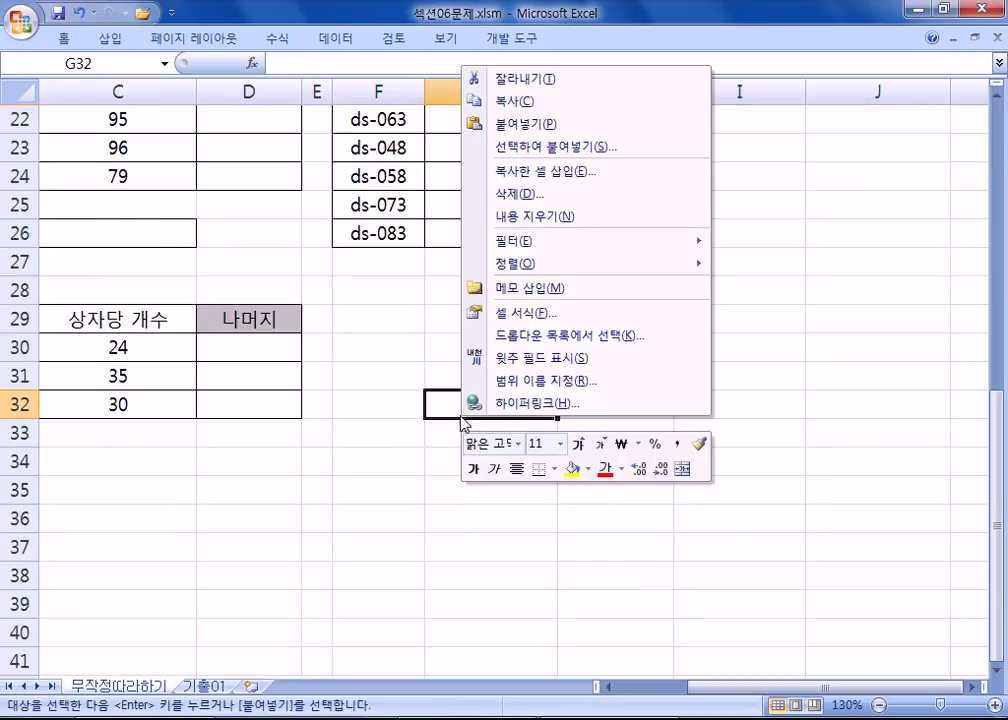
pyautogui.click(560, 147)
pyautogui.click(618, 258)
pyautogui.click(621, 284)
pyautogui.click(533, 570)
# - Compare the transposed table in G32:I36 with the original horizontal range G12:J14, ending copy mode
pyautogui.moveTo(480, 405); pyautogui.dragTo(707, 518)
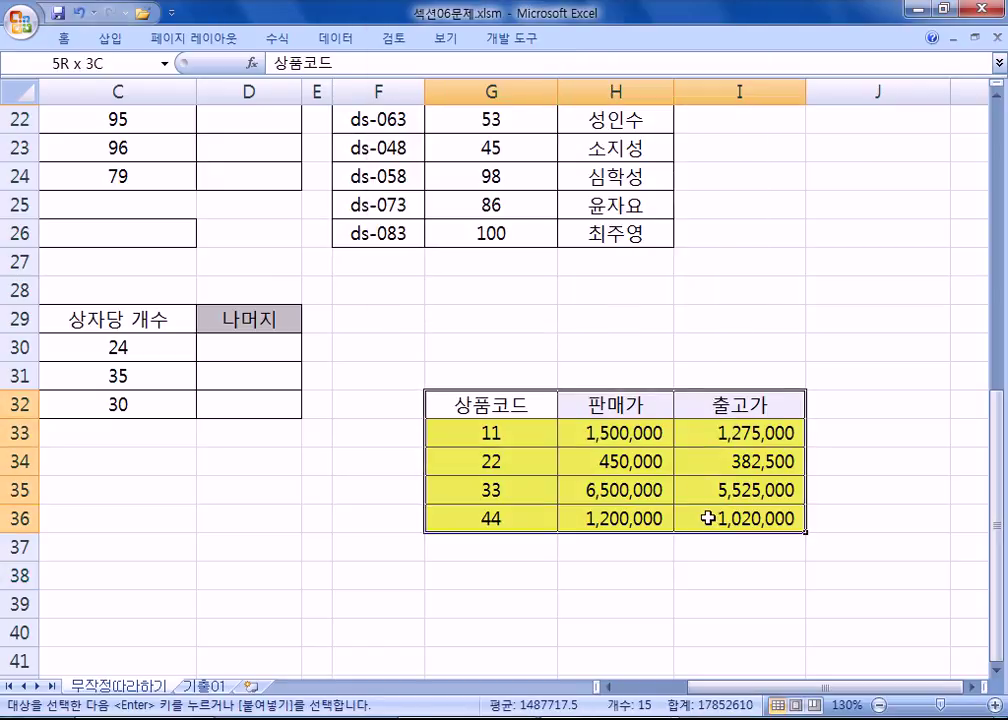
pyautogui.click(546, 464)
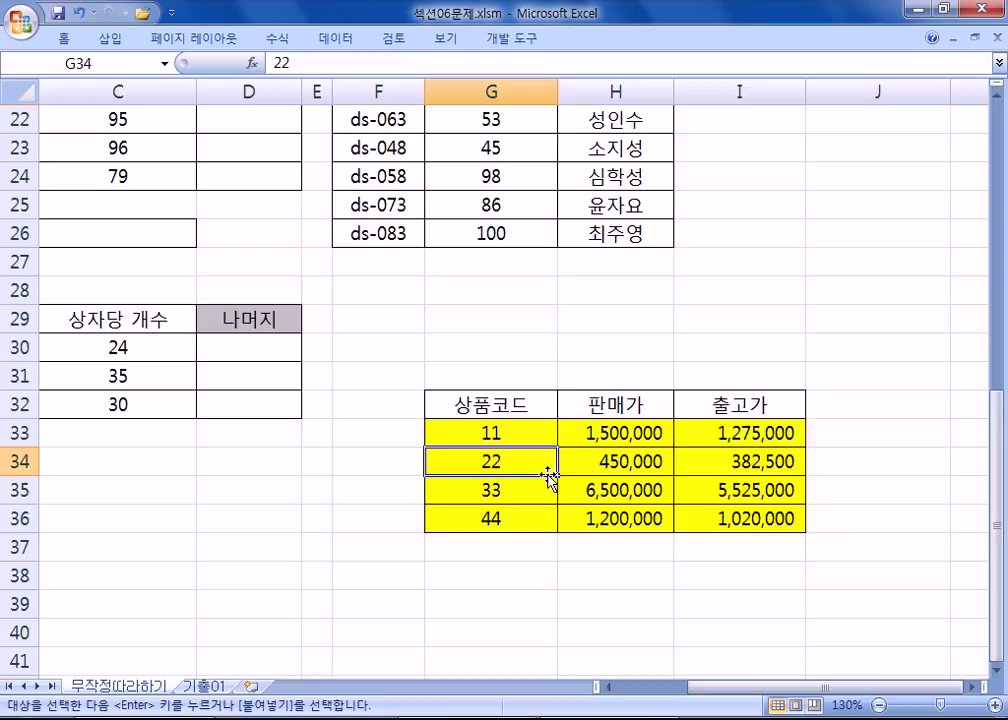
pyautogui.scroll(5, 548, 475)
pyautogui.scroll(-6, 553, 407)
pyautogui.press('Escape')
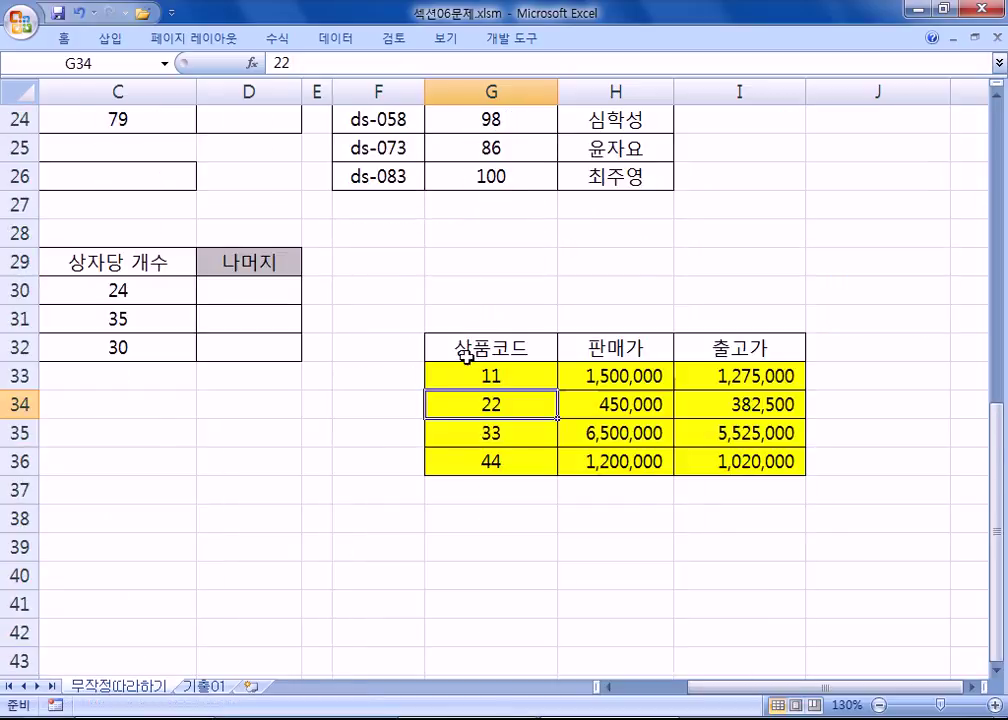
pyautogui.scroll(5, 475, 342)
pyautogui.moveTo(490, 207); pyautogui.dragTo(852, 261)
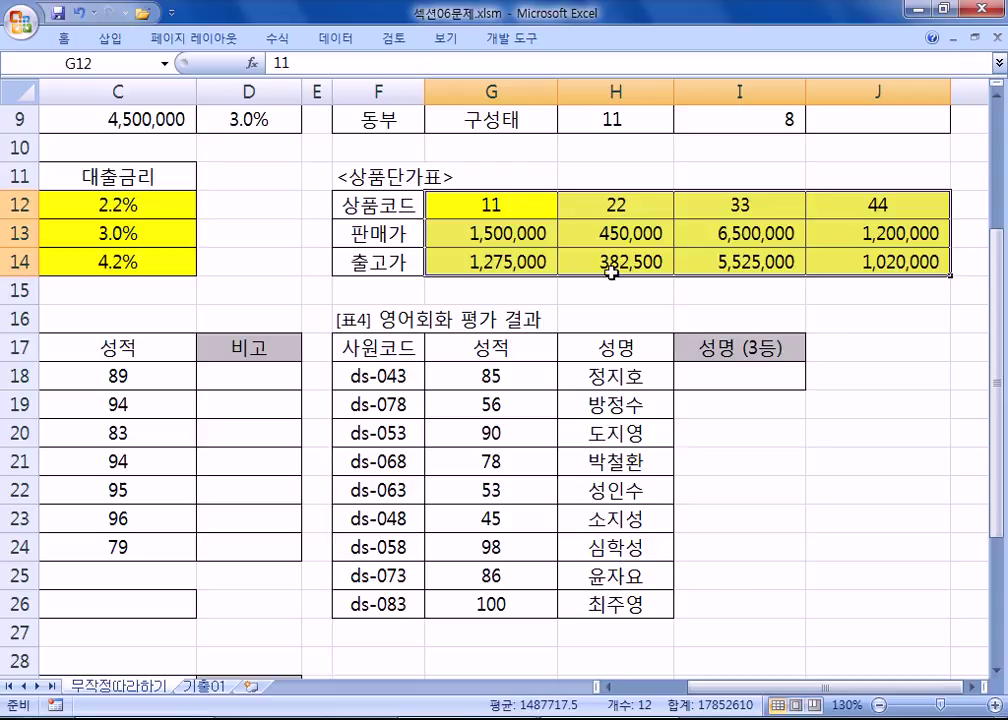
# - Check the 상품단가표 against its transposed copy and undo the transposed paste at G32
pyautogui.moveTo(380, 208); pyautogui.dragTo(838, 262)
pyautogui.scroll(-4, 495, 443)
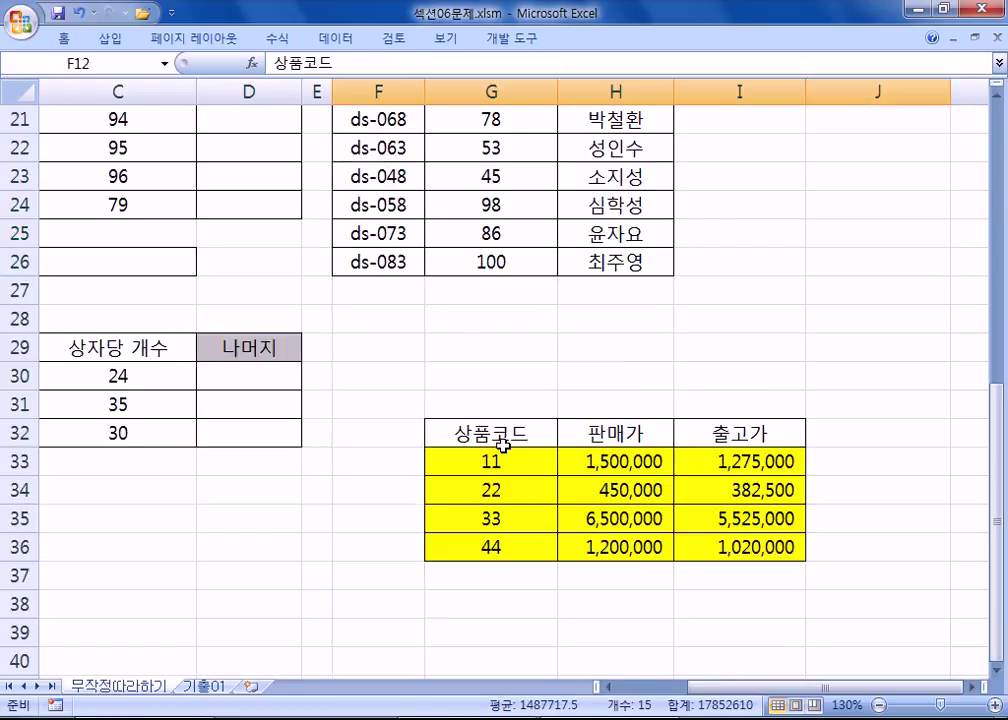
pyautogui.scroll(6, 641, 428)
pyautogui.scroll(-7, 518, 432)
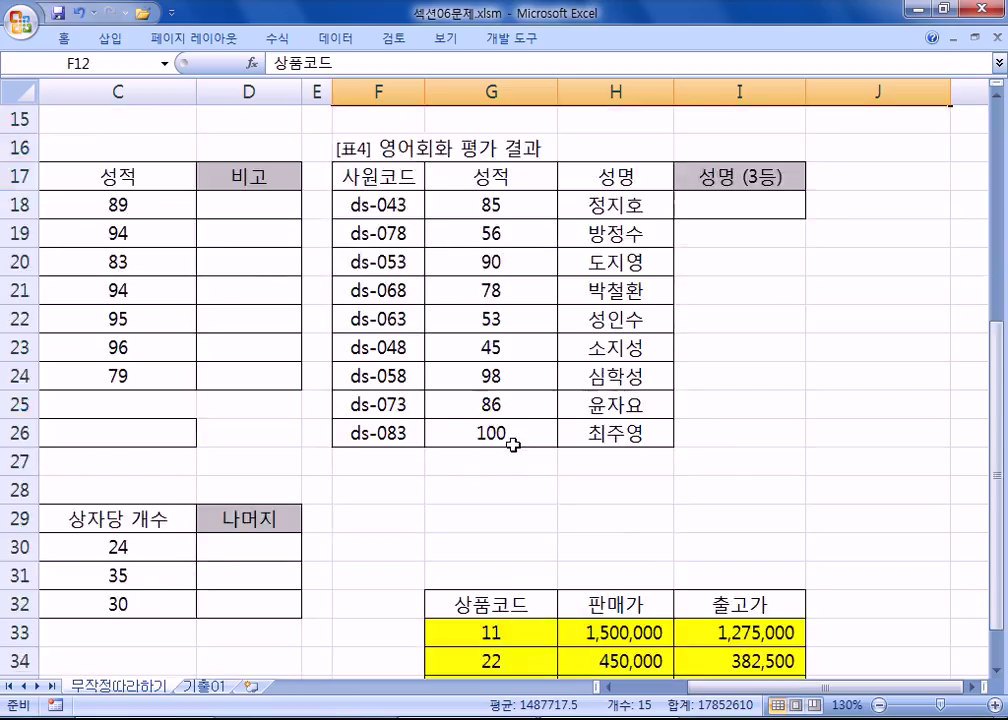
pyautogui.hotkey('ctrl', 'z')
pyautogui.scroll(4, 514, 449)
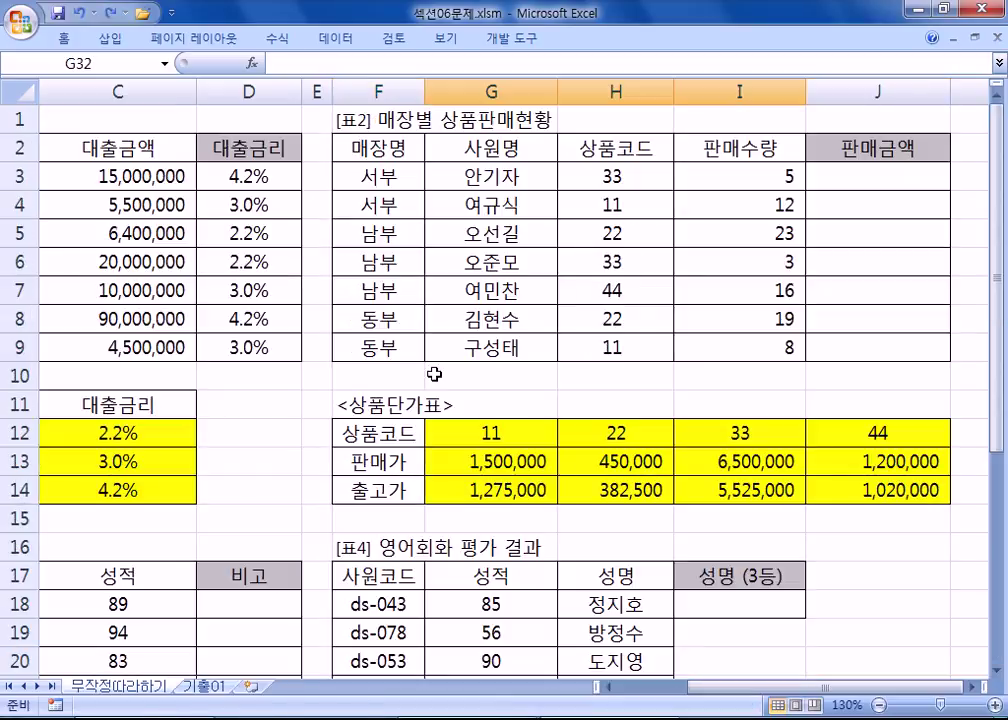
# - Copy the 상품단가표 range F12:J14 and paste it transposed at F32 with Paste Special
pyautogui.moveTo(362, 432); pyautogui.dragTo(830, 479)
pyautogui.rightClick(579, 487)
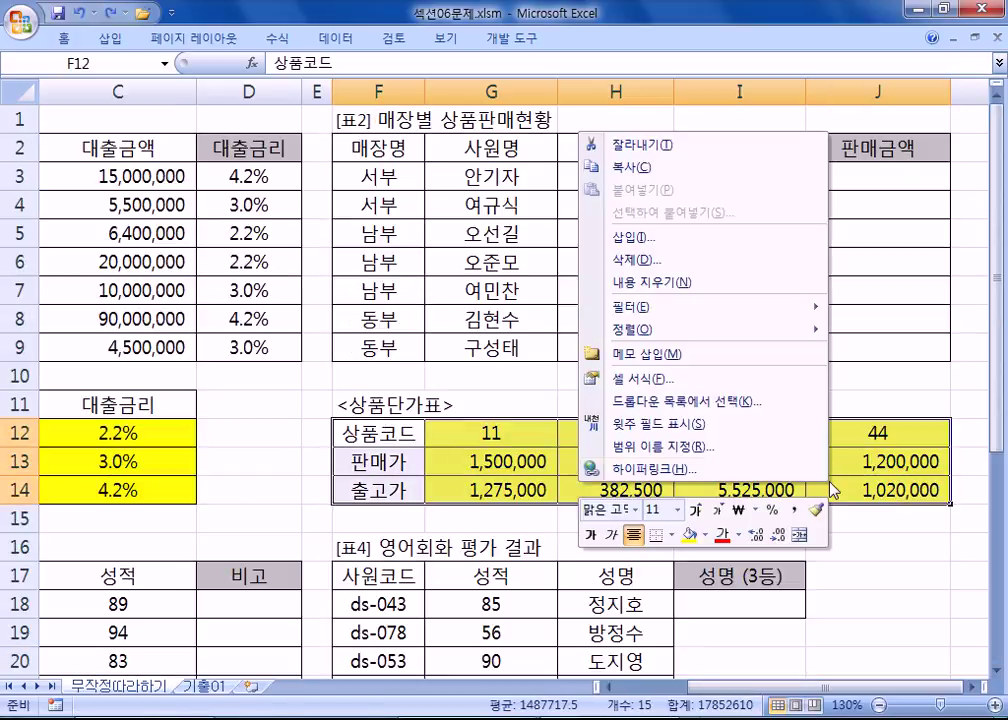
pyautogui.click(707, 170)
pyautogui.scroll(-10, 427, 371)
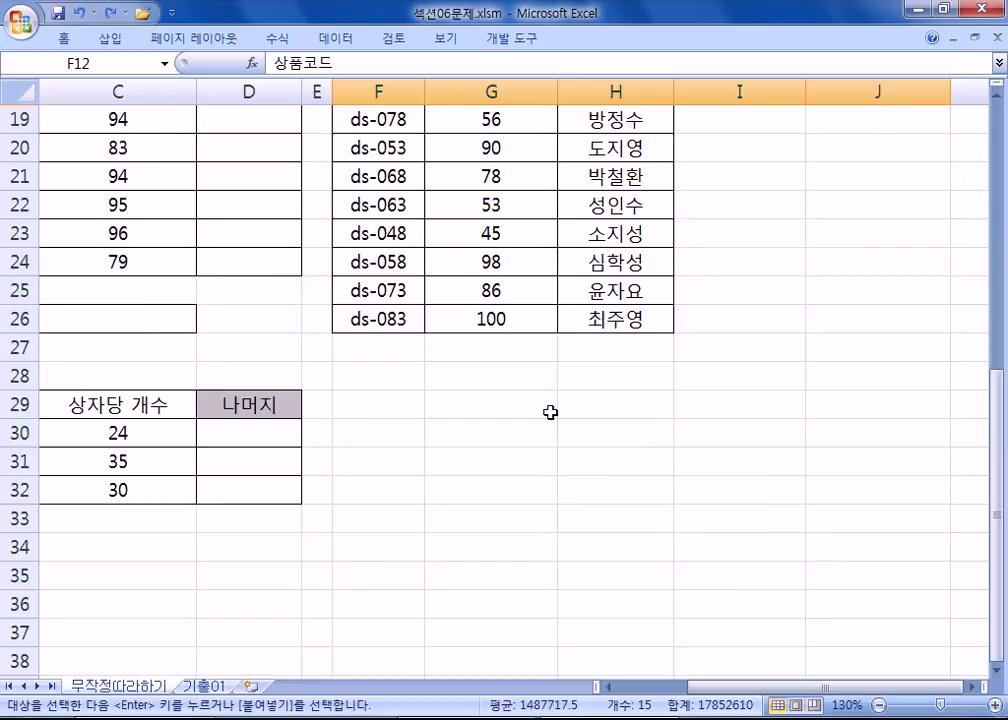
pyautogui.rightClick(384, 152)
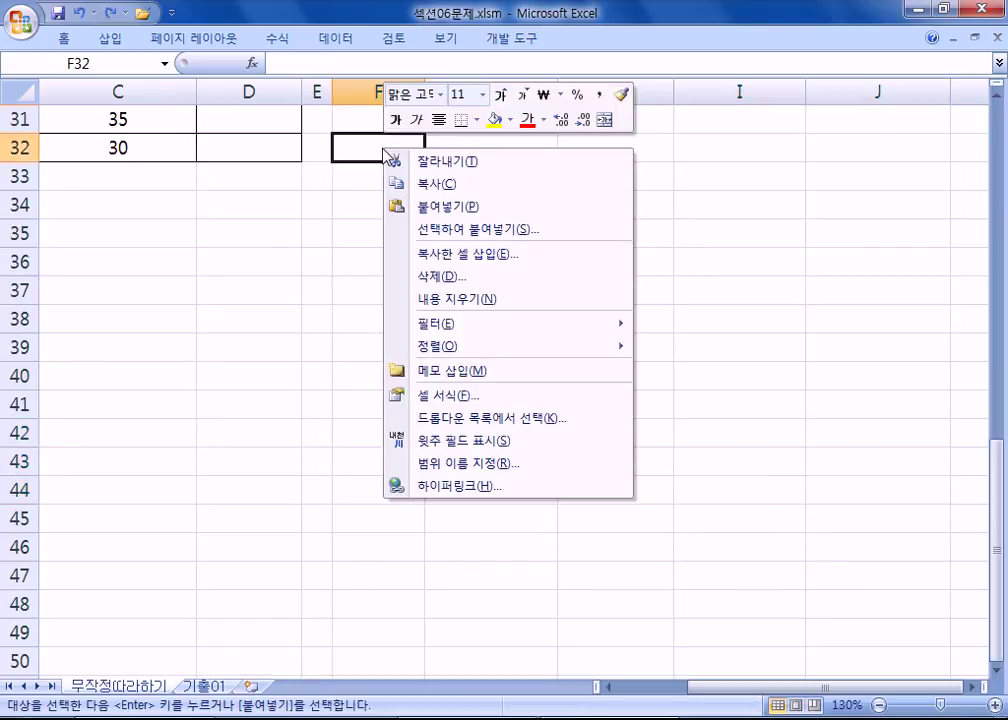
pyautogui.click(437, 233)
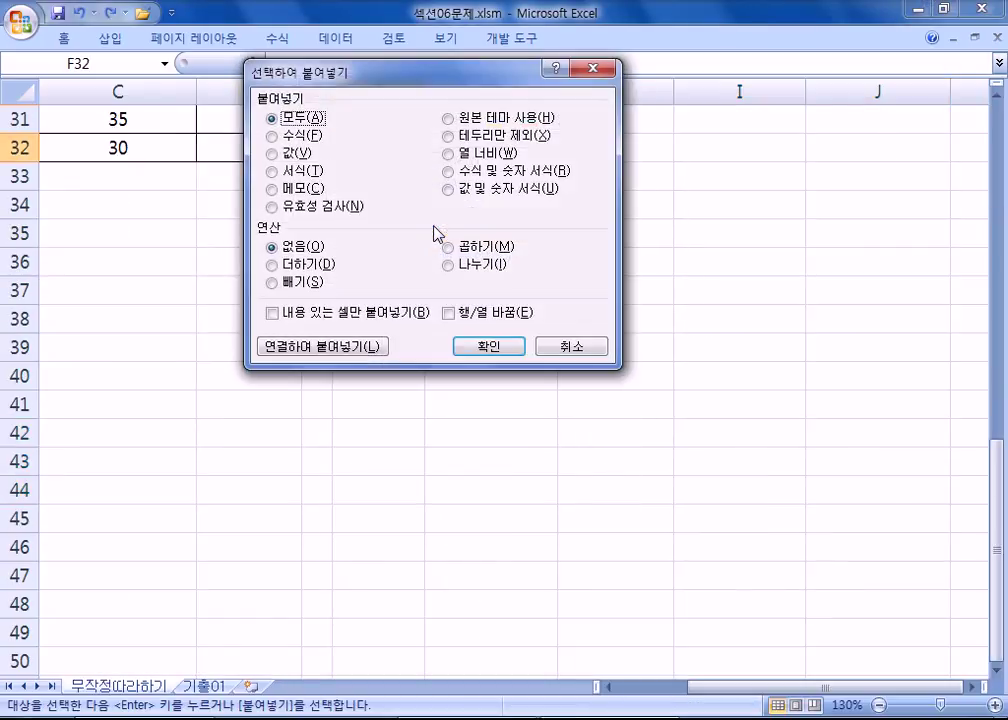
pyautogui.click(491, 314)
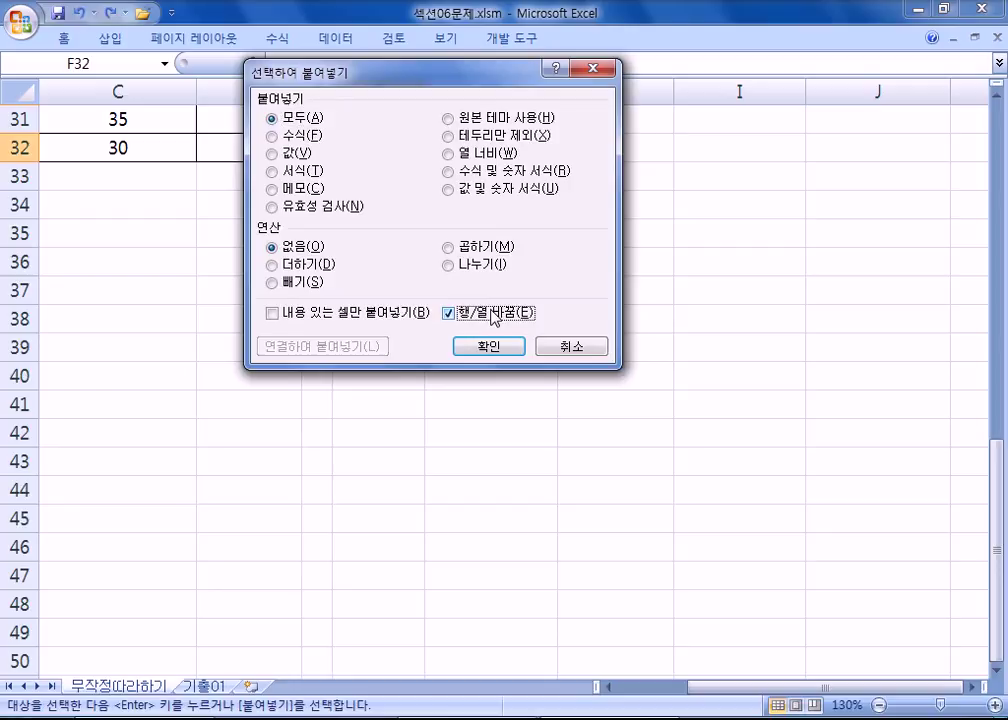
pyautogui.click(488, 347)
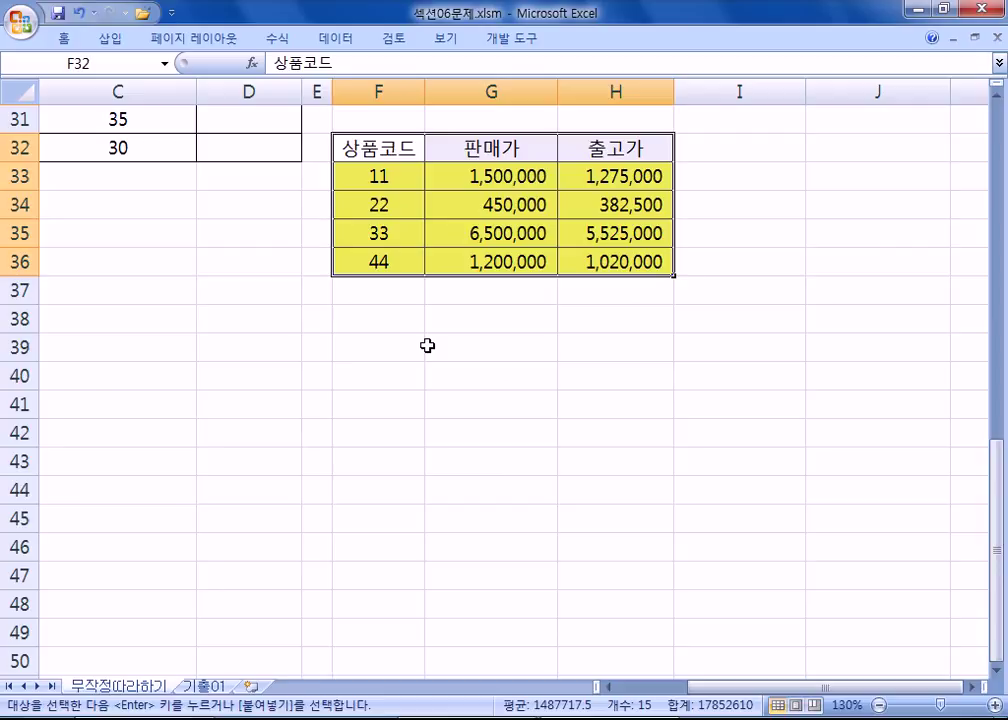
# - Compare the transposed table in F32:H36 with the original 상품단가표, ending copy mode
pyautogui.scroll(9, 427, 345)
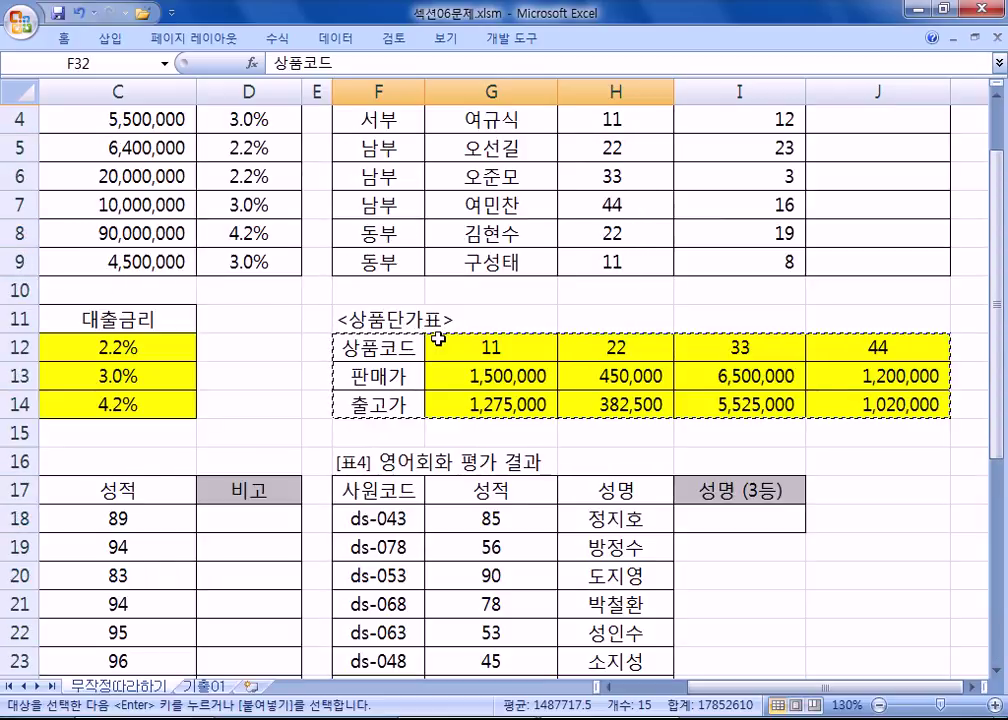
pyautogui.scroll(1, 435, 337)
pyautogui.scroll(-7, 450, 315)
pyautogui.scroll(5, 468, 209)
pyautogui.press('Escape')
# - Examine the 표2 column headings in F2:J2 and the 매장명 values in F3:F9
pyautogui.scroll(2, 470, 265)
pyautogui.moveTo(480, 150); pyautogui.dragTo(806, 143)
pyautogui.moveTo(410, 148); pyautogui.dragTo(864, 143)
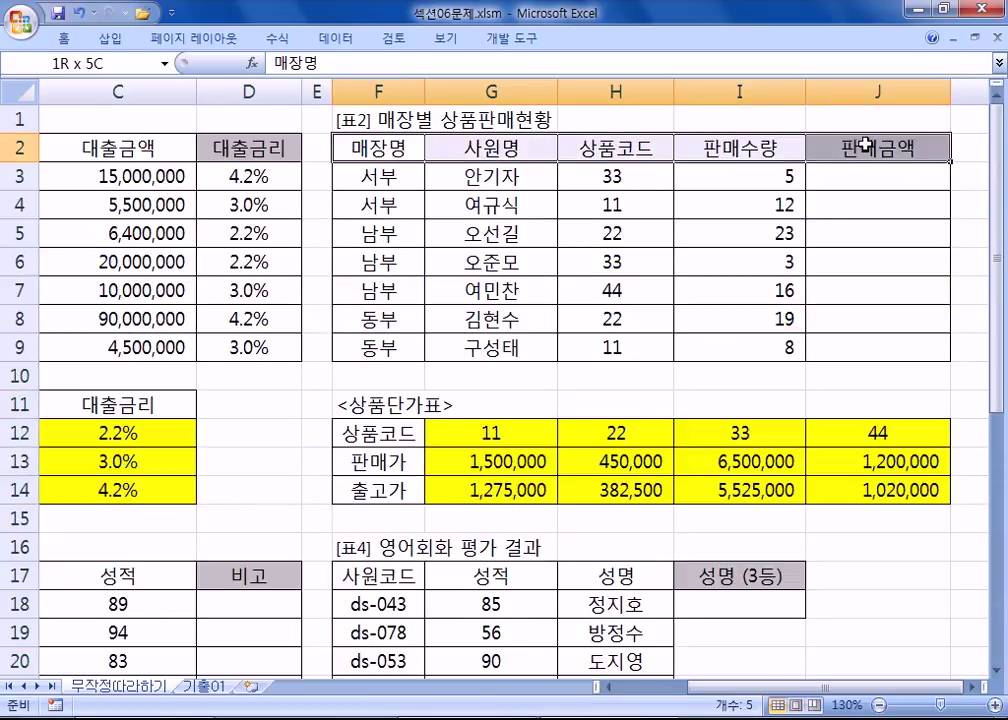
pyautogui.moveTo(400, 189); pyautogui.dragTo(405, 350)
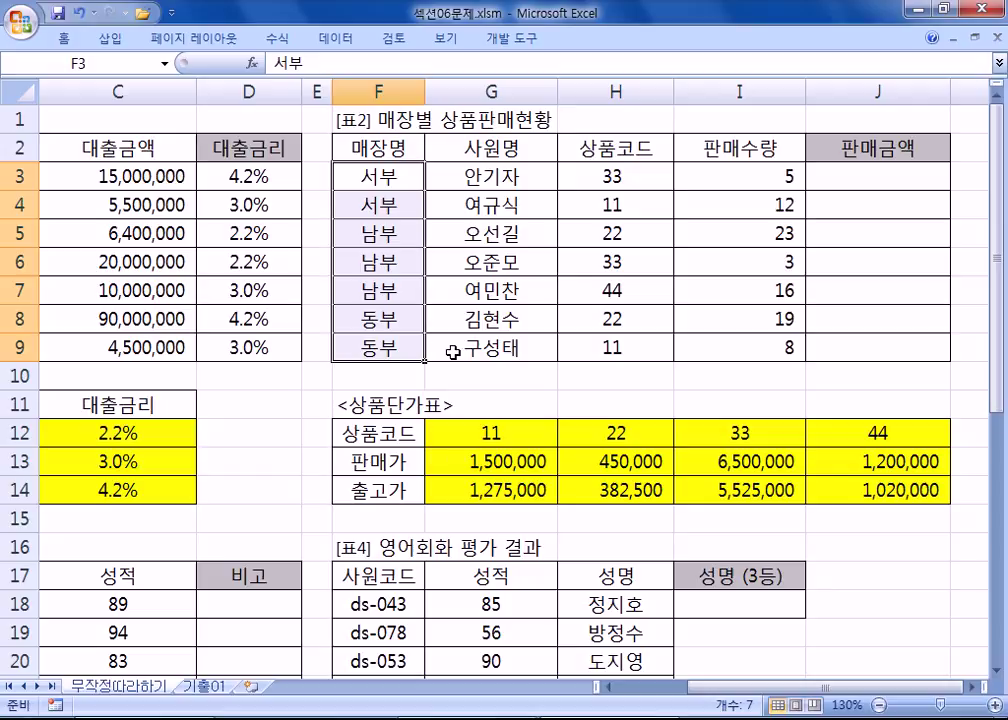
# - Copy the 표2 range F2:J9 and paste it transposed at F46 with Paste Special
pyautogui.moveTo(396, 140); pyautogui.dragTo(857, 345)
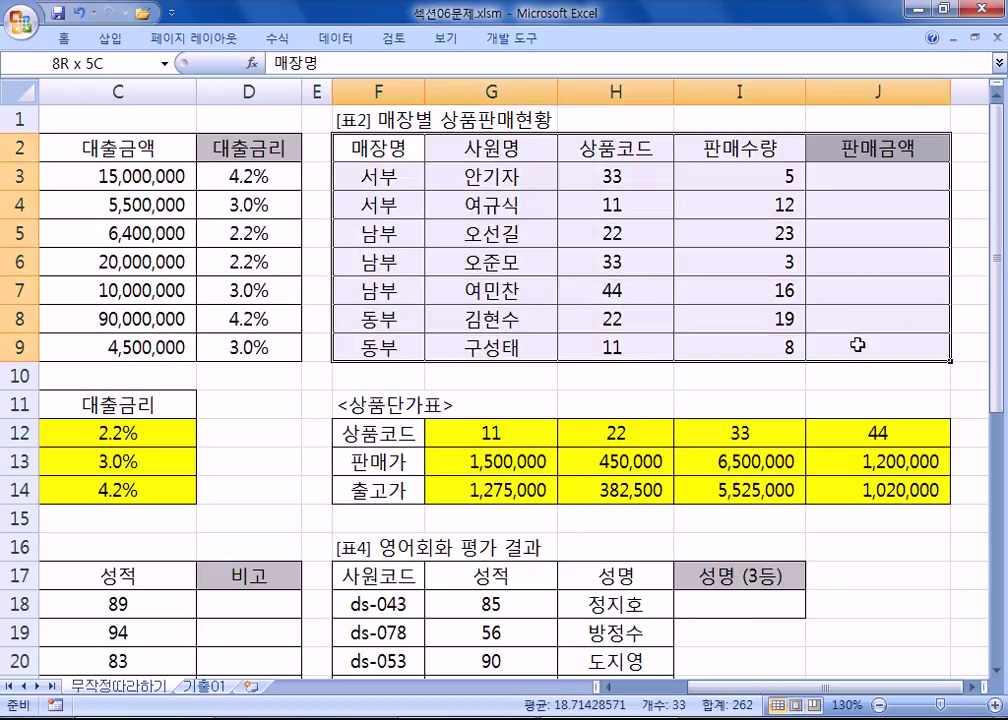
pyautogui.hotkey('ctrl', 'c')
pyautogui.scroll(-13, 538, 382)
pyautogui.rightClick(372, 283)
pyautogui.click(445, 365)
pyautogui.click(455, 447)
pyautogui.click(489, 481)
pyautogui.click(495, 463)
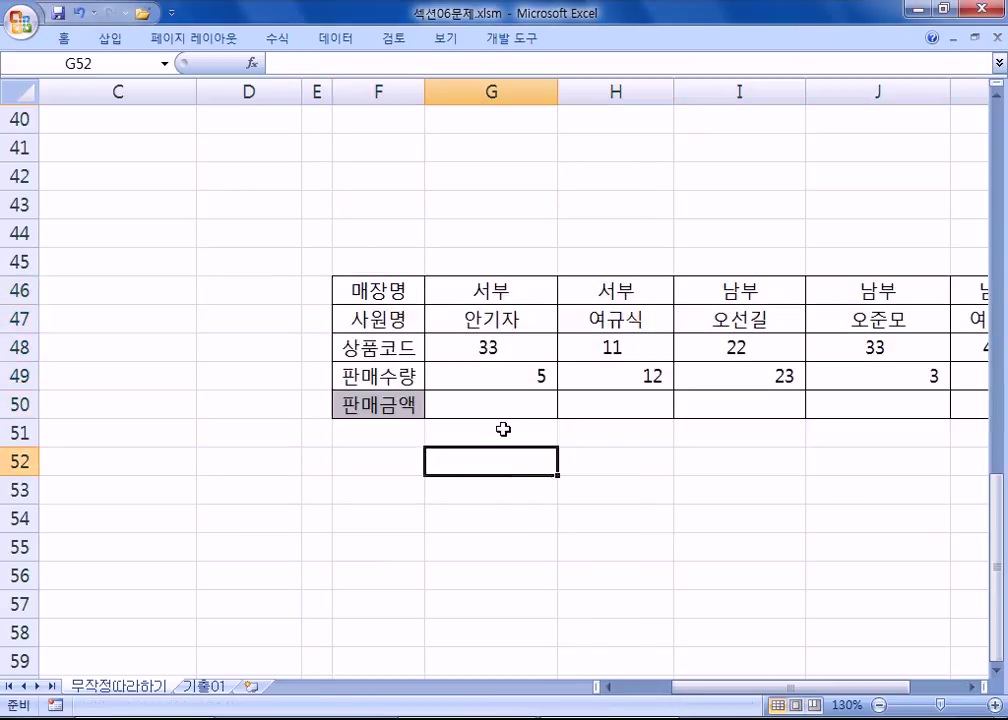
# - Check the row headings and 매장명 row of the transposed 표2, and undo its paste at F46
pyautogui.click(492, 406)
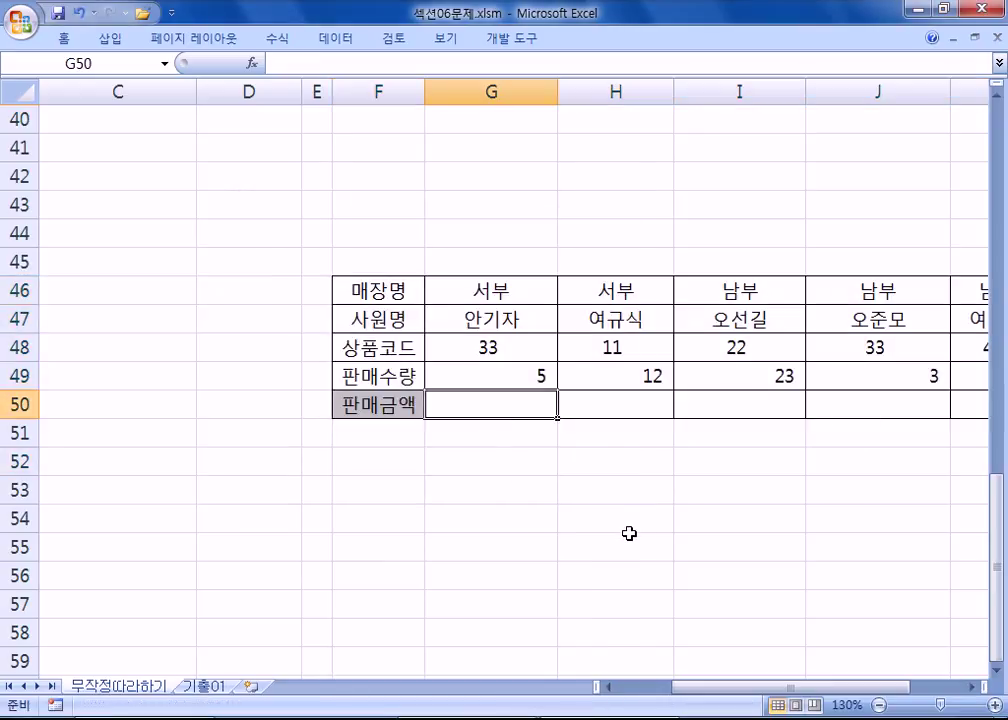
pyautogui.moveTo(405, 292); pyautogui.dragTo(410, 373)
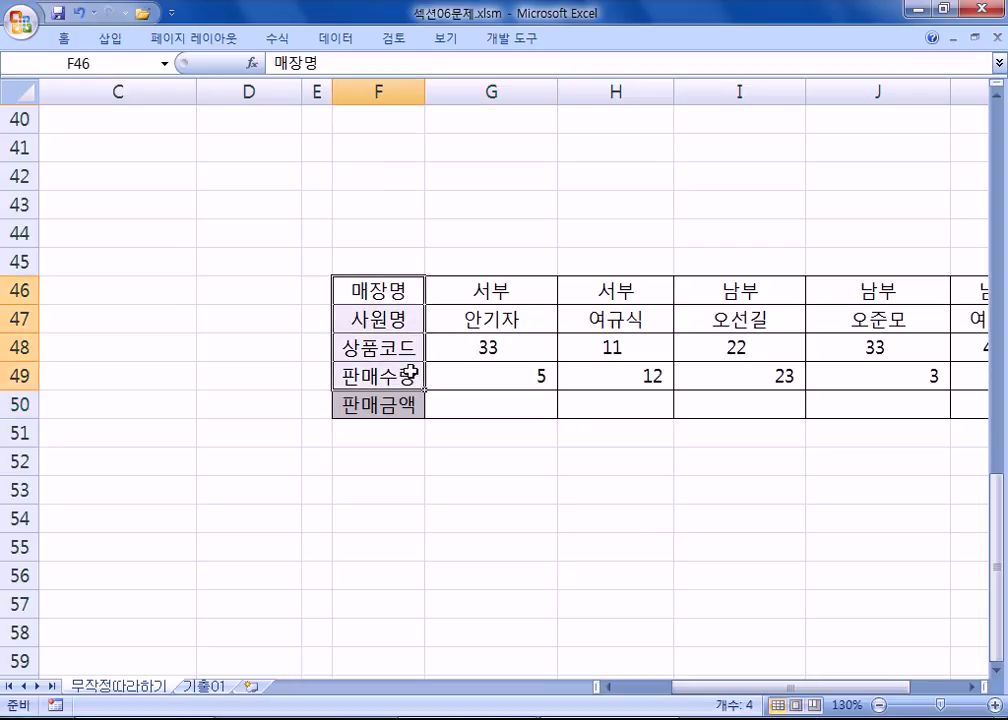
pyautogui.moveTo(473, 288); pyautogui.dragTo(976, 289)
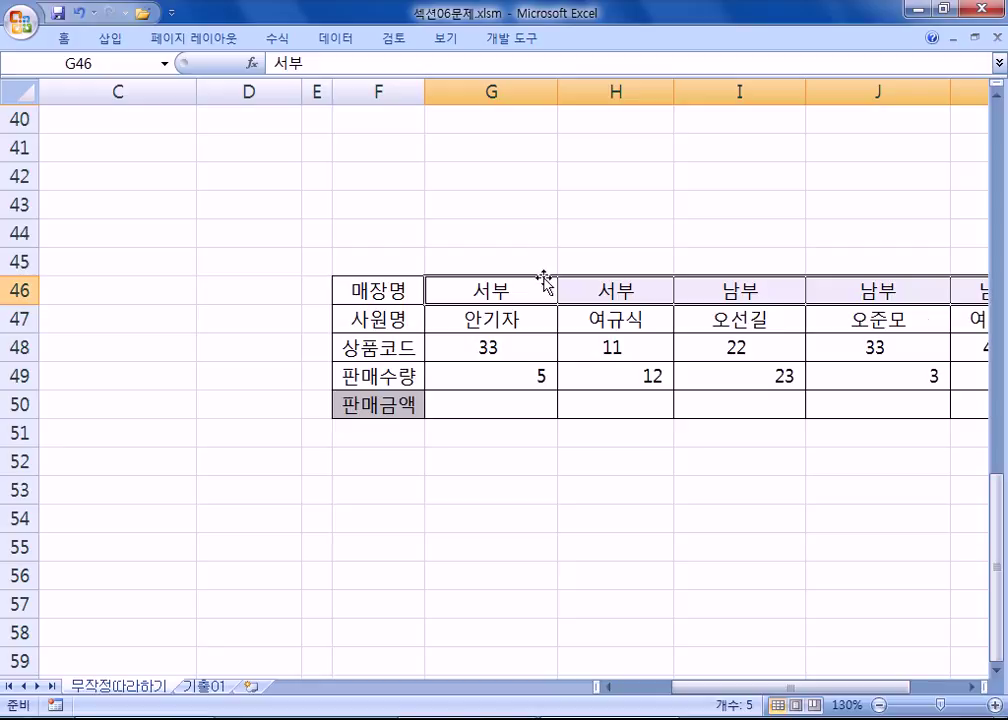
pyautogui.hotkey('ctrl', 'z')
pyautogui.scroll(13, 461, 311)
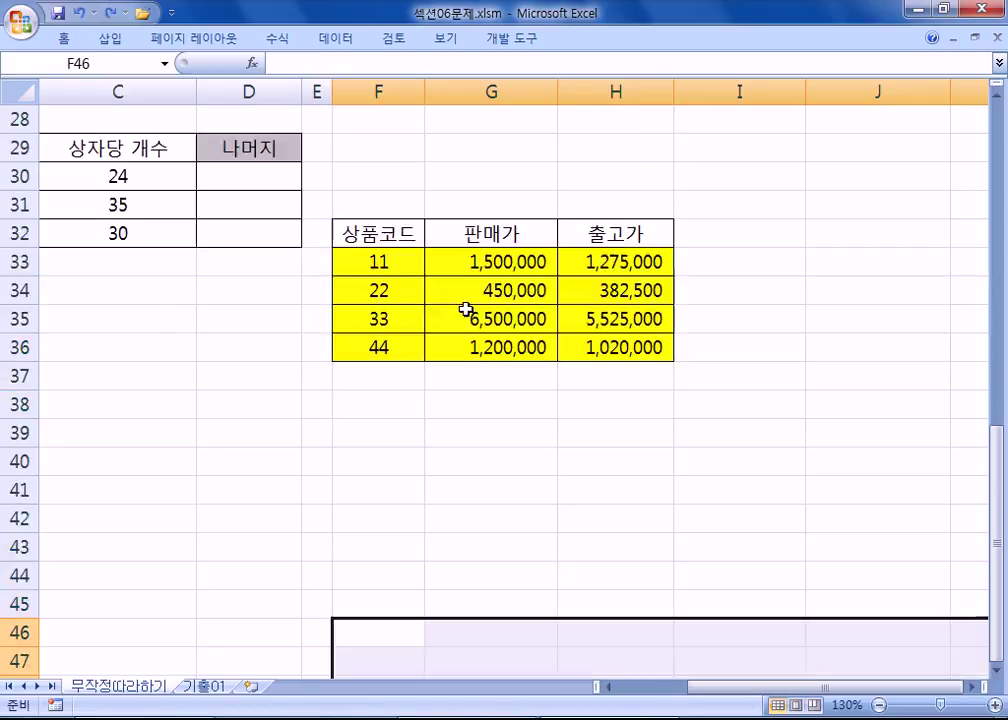
pyautogui.click(372, 149)
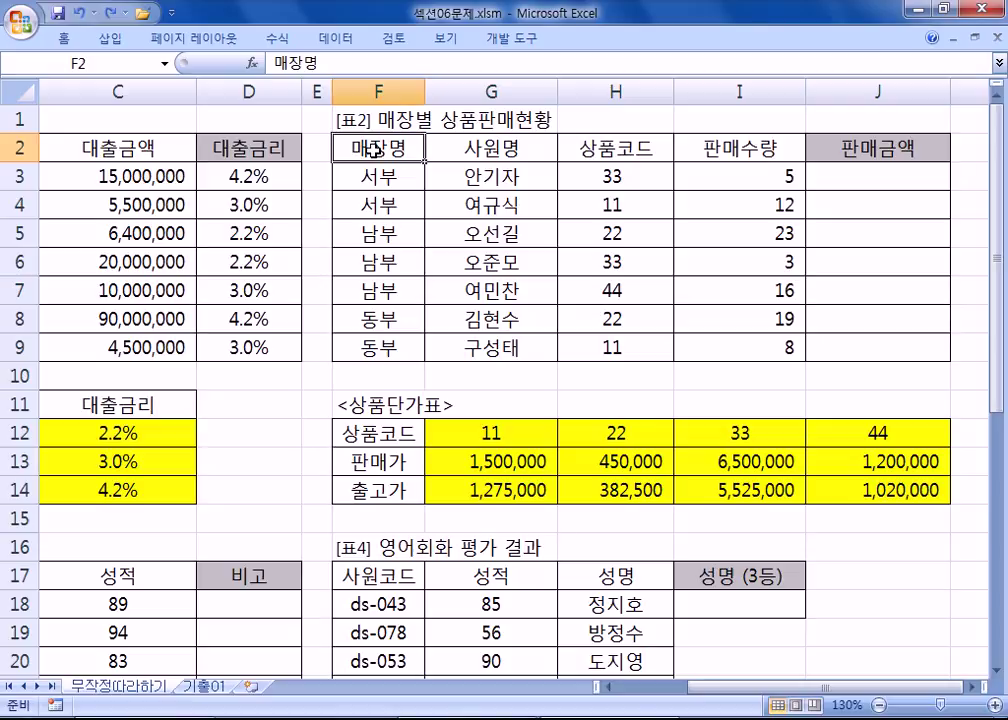
# - Enter =판매가*판매수량 in the 판매금액 cell J3
pyautogui.click(822, 182)
pyautogui.write('=')
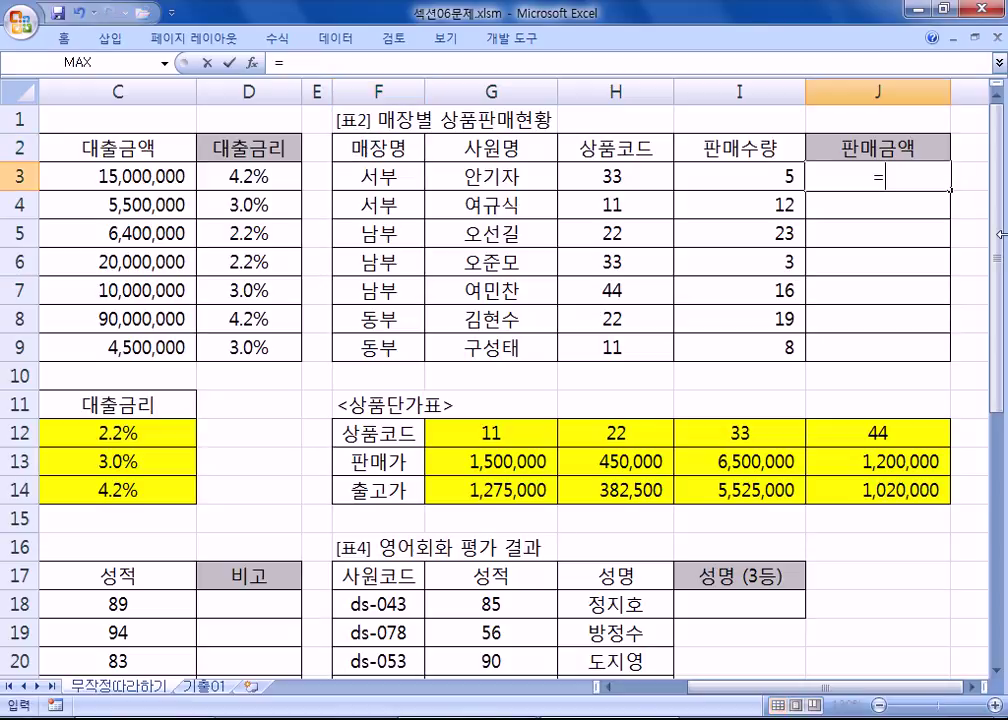
pyautogui.hotkey('alt', 'Tab')
pyautogui.hotkey('alt', 'Tab')
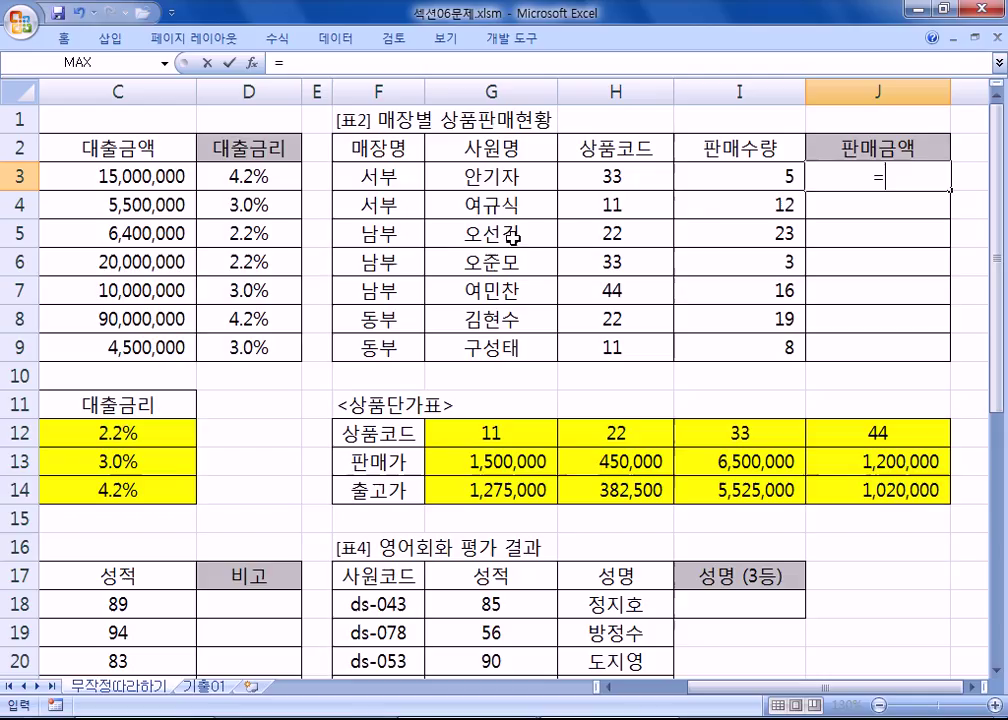
pyautogui.write('판매가*')
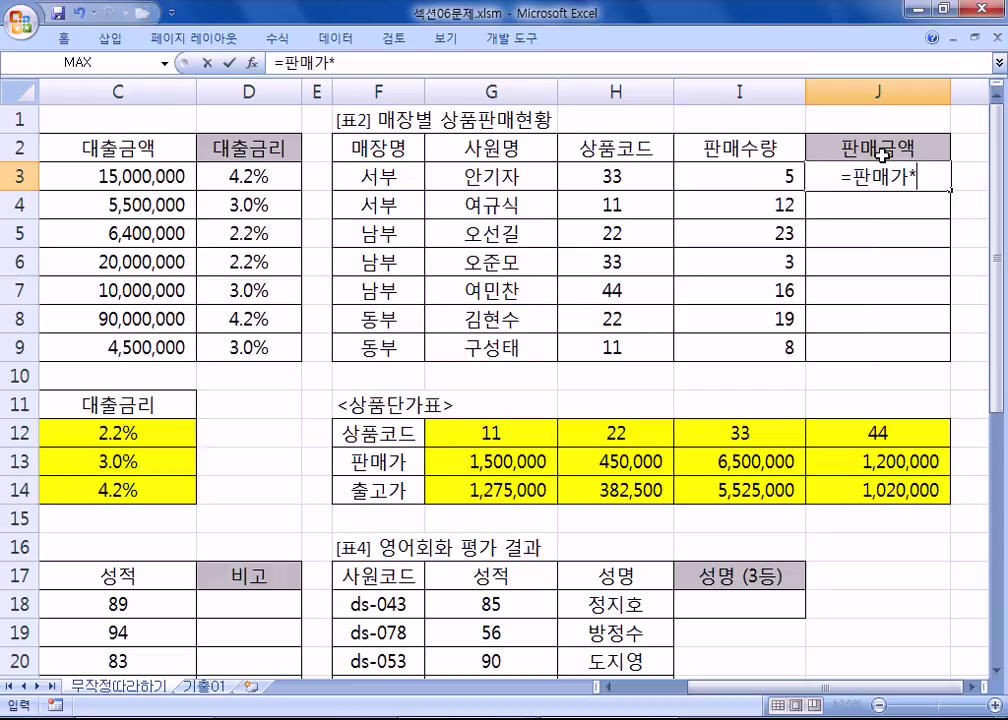
pyautogui.write('판')
pyautogui.write('매수량')
pyautogui.press('Return')
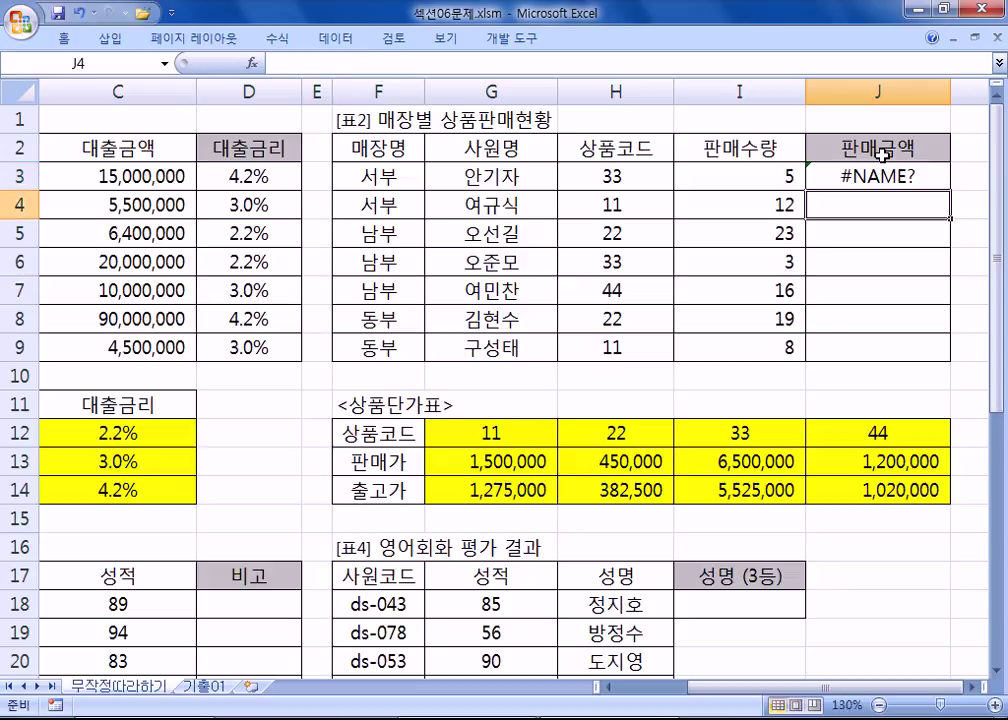
# - Turn the J3 entry into literal text by prefixing it with an apostrophe: '=판매가*판매수량
pyautogui.click(890, 175)
pyautogui.doubleClick(816, 178)
pyautogui.click(804, 176)
pyautogui.write("'=판매가*판매수량")
pyautogui.press('Return')
pyautogui.click(836, 181)
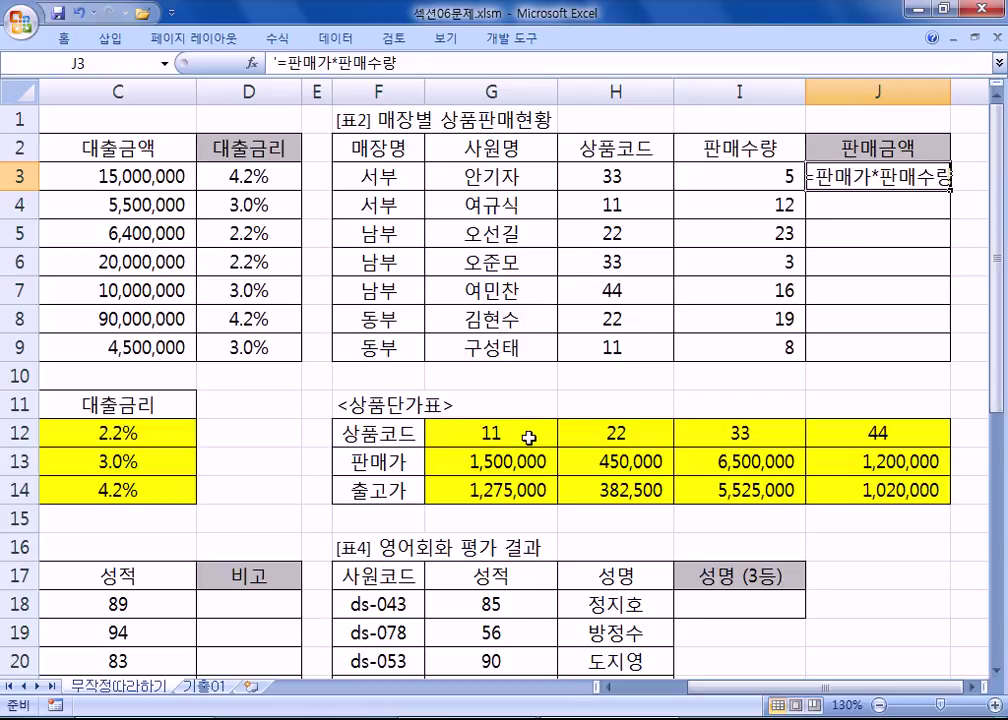
# - Trace the 상품코드 in H3 to its 판매가 in the 상품단가표 range G12:J14, and check the 판매수량 in I3
pyautogui.moveTo(455, 456); pyautogui.dragTo(931, 461)
pyautogui.click(615, 176)
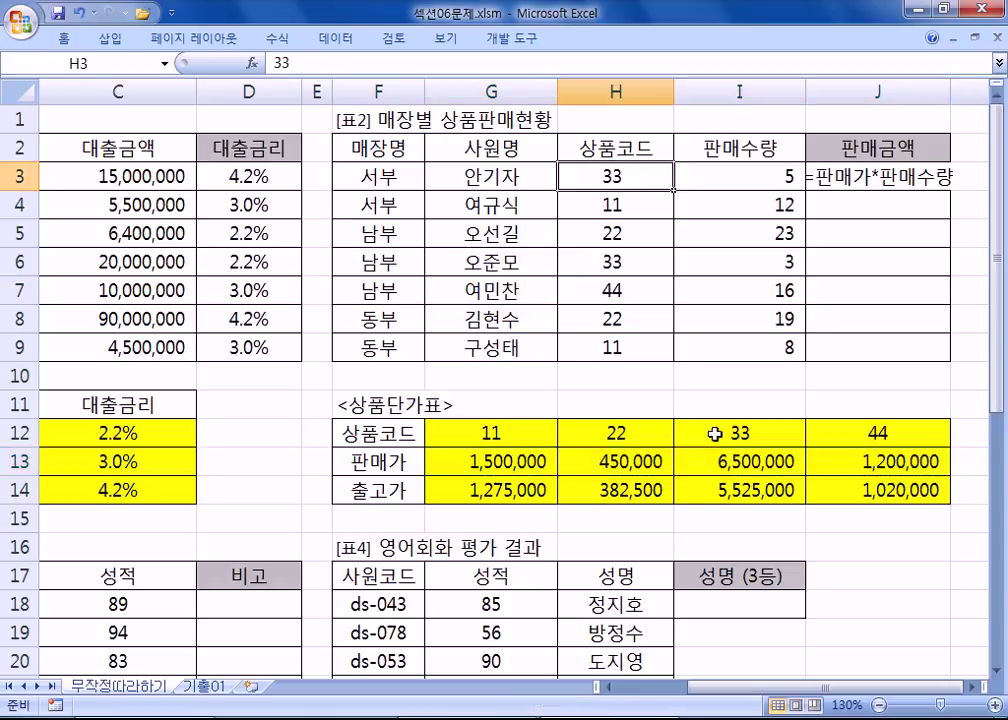
pyautogui.moveTo(738, 432); pyautogui.dragTo(744, 494)
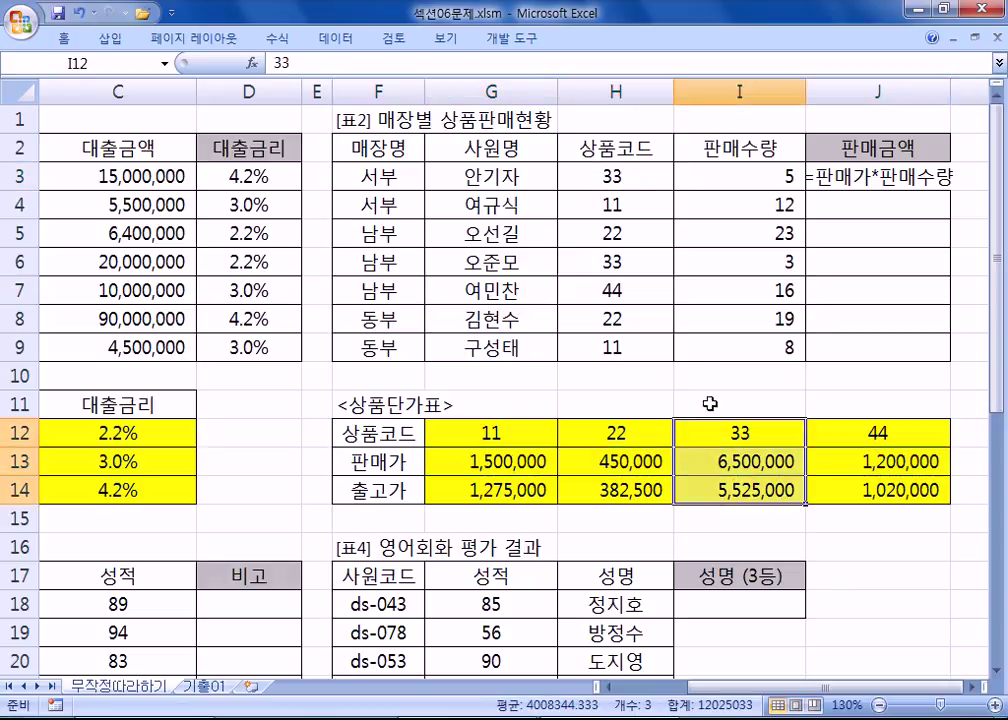
pyautogui.click(720, 460)
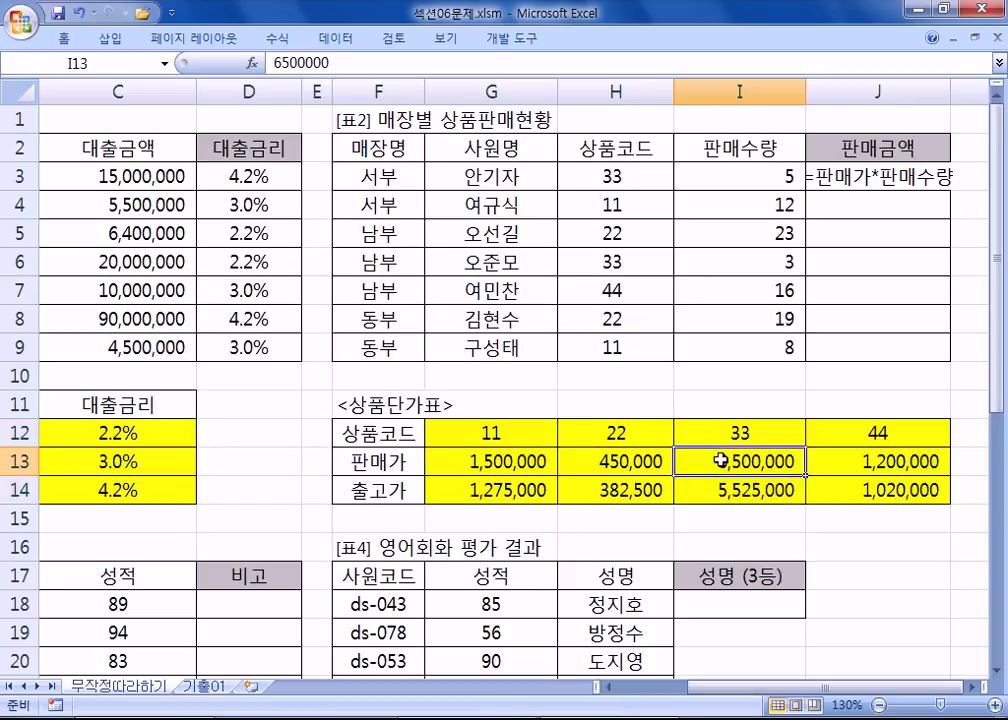
pyautogui.click(730, 180)
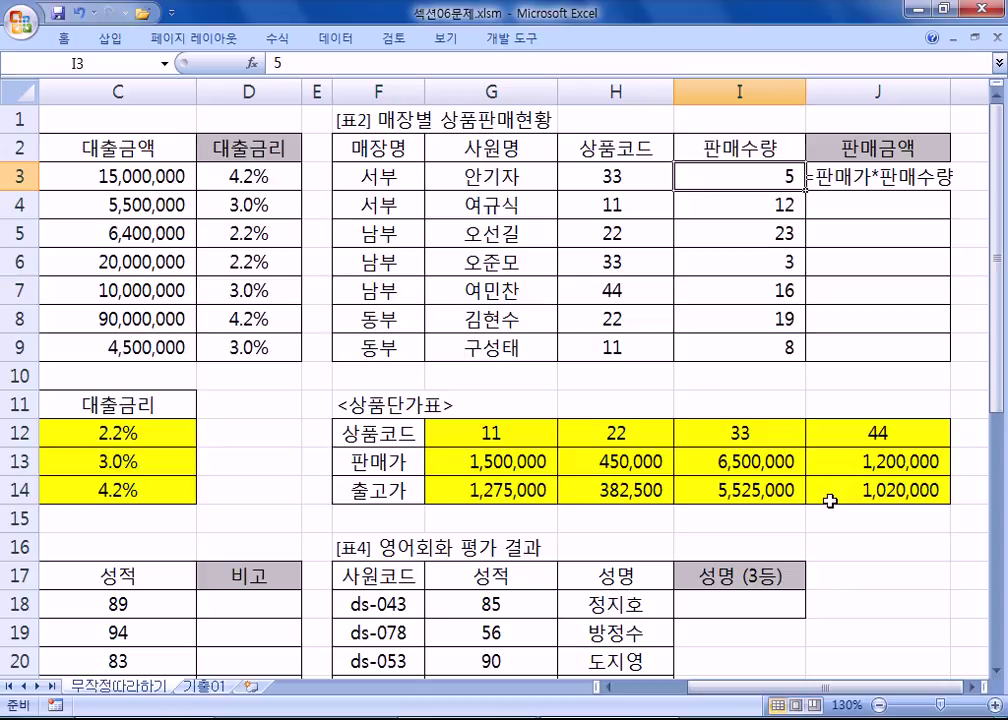
pyautogui.click(584, 173)
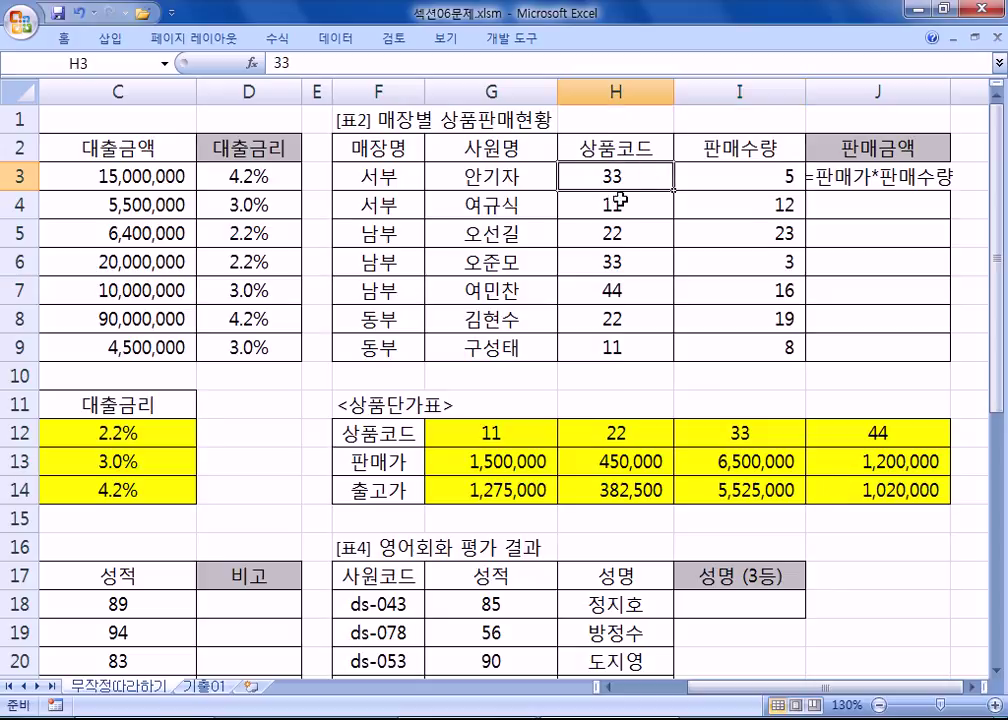
pyautogui.moveTo(536, 427); pyautogui.dragTo(852, 478)
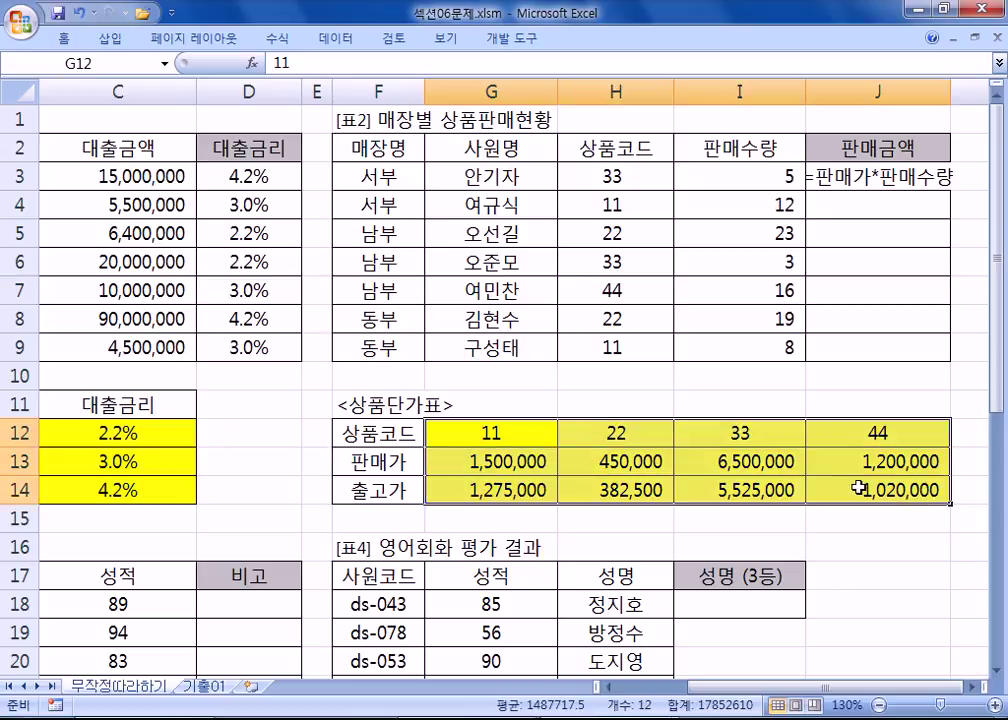
# - Clear the explanatory text from J3 and start a new formula there
pyautogui.click(843, 183)
pyautogui.press('Delete')
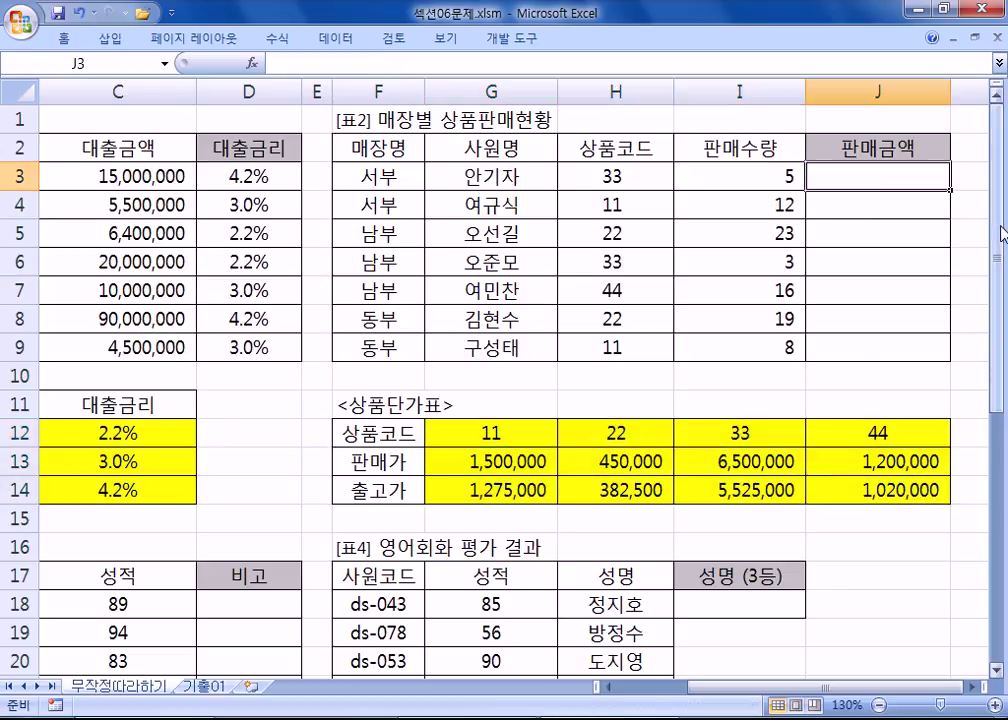
pyautogui.write('=')
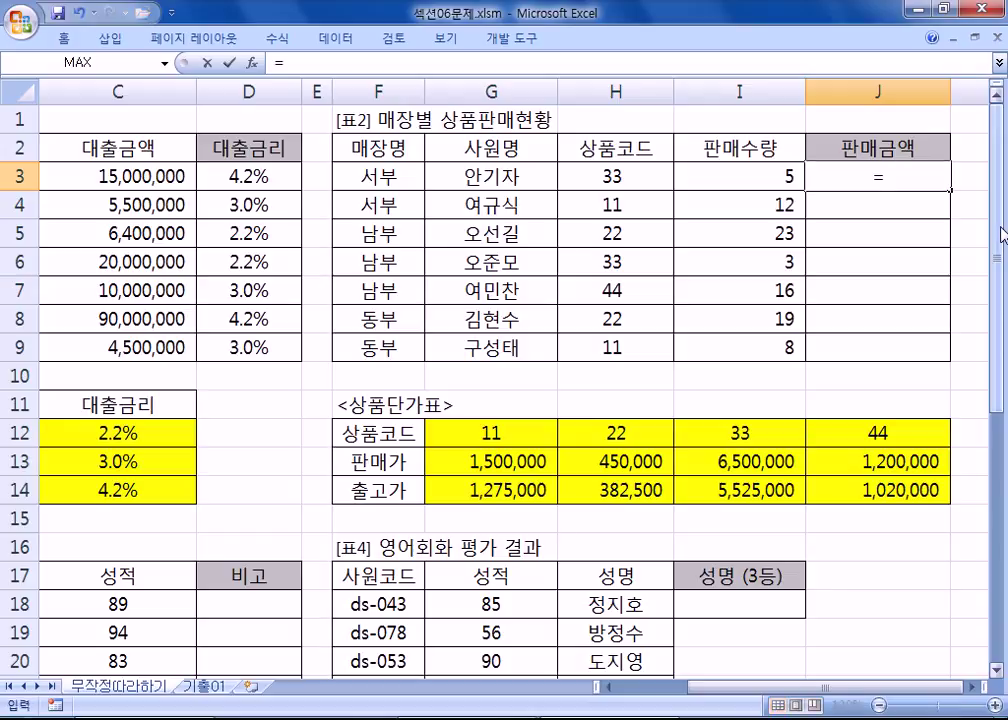
pyautogui.click(712, 166)
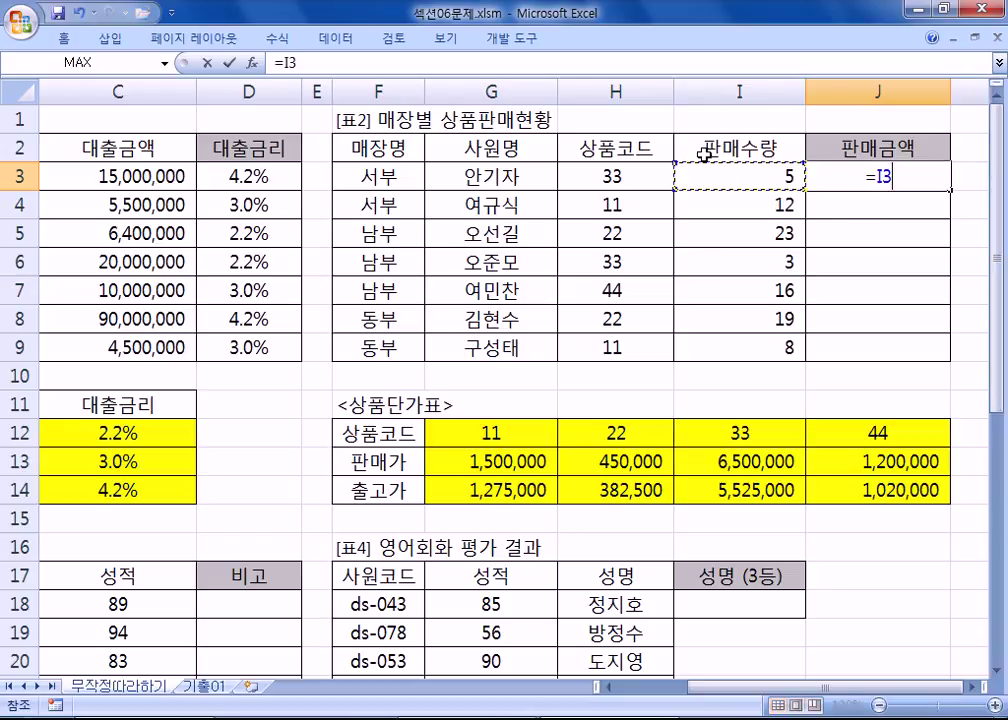
pyautogui.write('*')
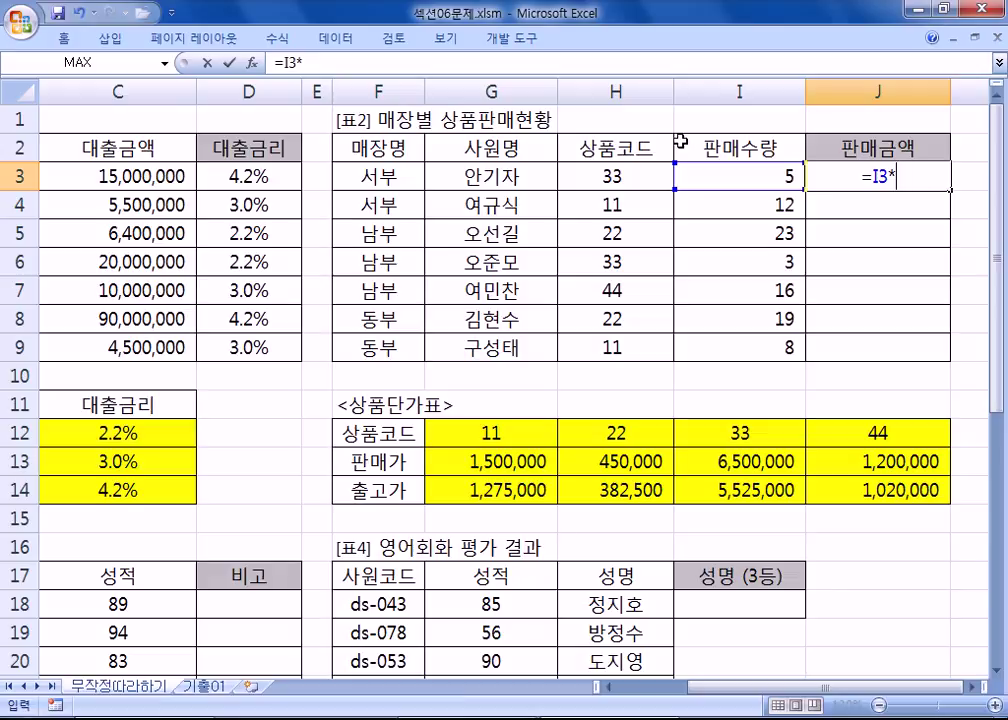
pyautogui.press('BackSpace')
pyautogui.press('BackSpace')
pyautogui.press('BackSpace')
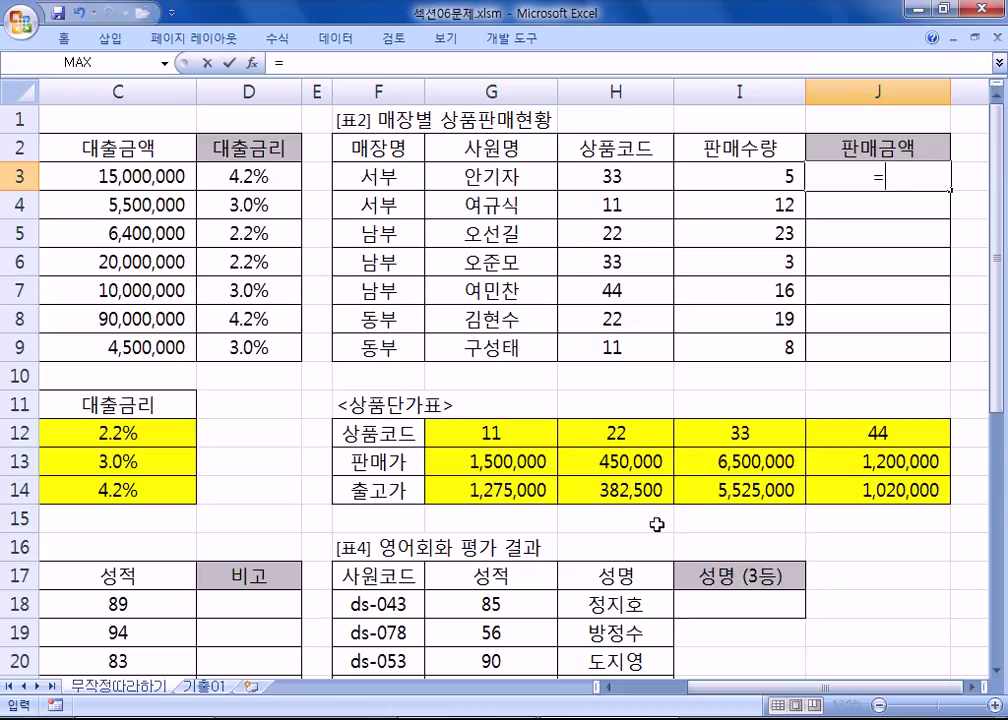
# - Begin an HLOOKUP formula in J3 with the 상품코드 in H3 as the lookup value
pyautogui.write('ㅗ')
pyautogui.press('BackSpace')
pyautogui.write('HLOOKUP(')
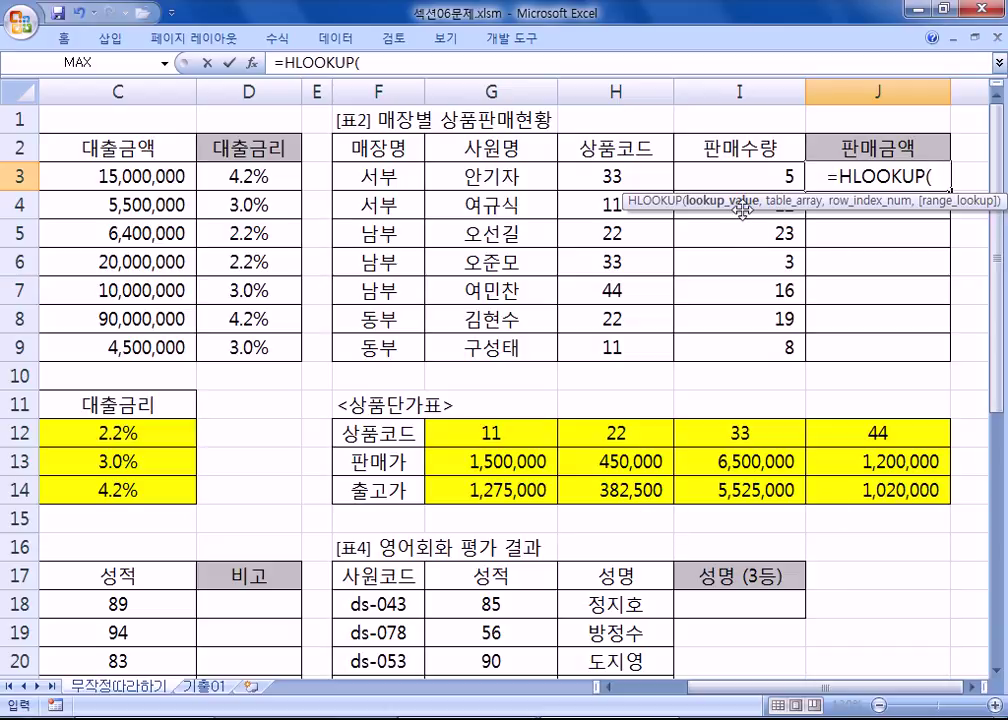
pyautogui.click(572, 176)
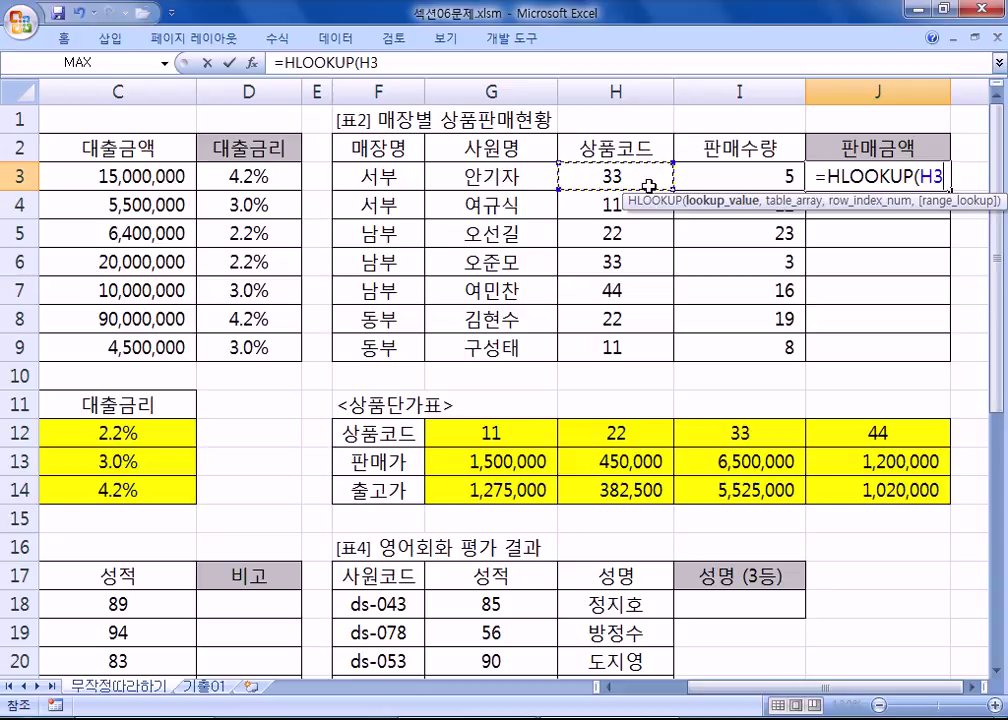
pyautogui.write(',')
# - Set the HLOOKUP table array to the 상품단가표 data as the absolute range $G$12:$J$14
pyautogui.moveTo(450, 432); pyautogui.dragTo(847, 492)
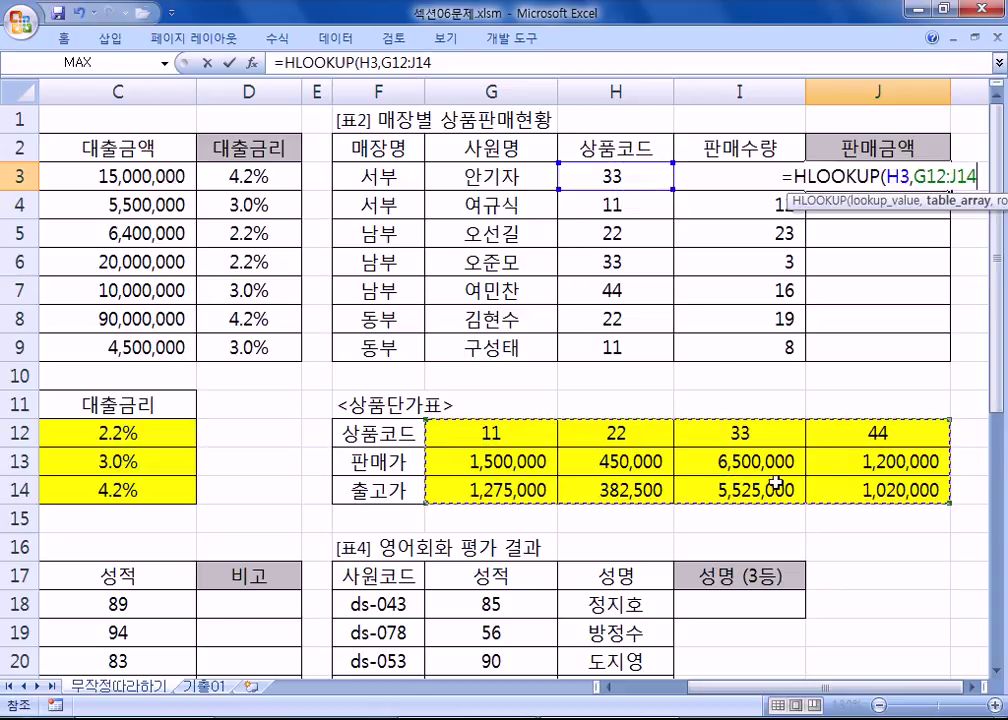
pyautogui.click(508, 406)
pyautogui.moveTo(508, 406); pyautogui.dragTo(855, 495)
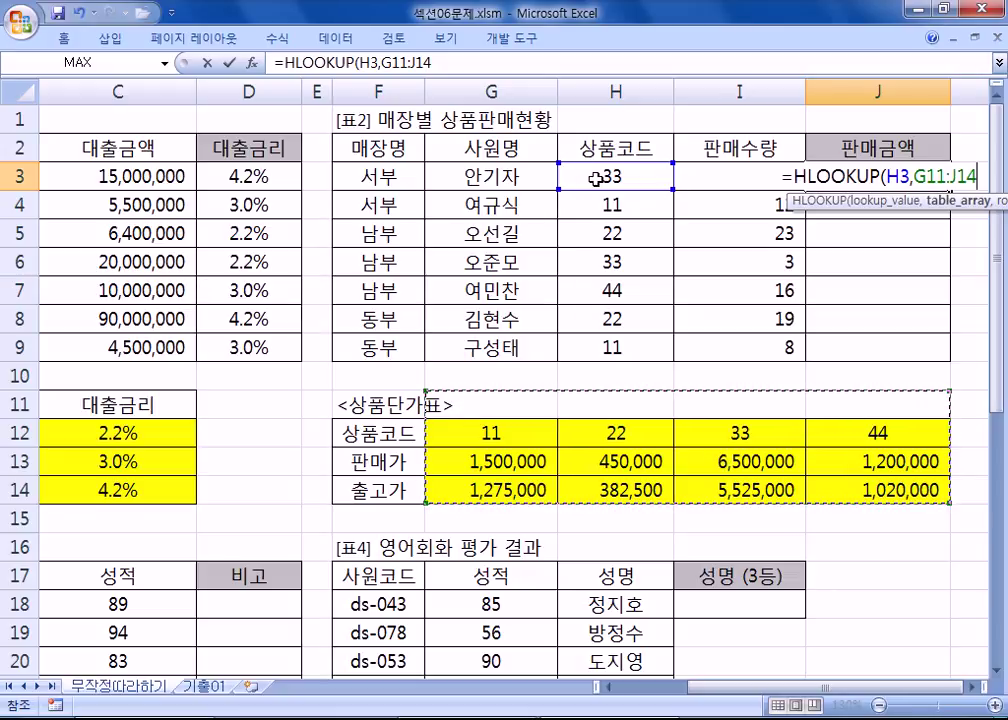
pyautogui.moveTo(459, 432); pyautogui.dragTo(783, 497)
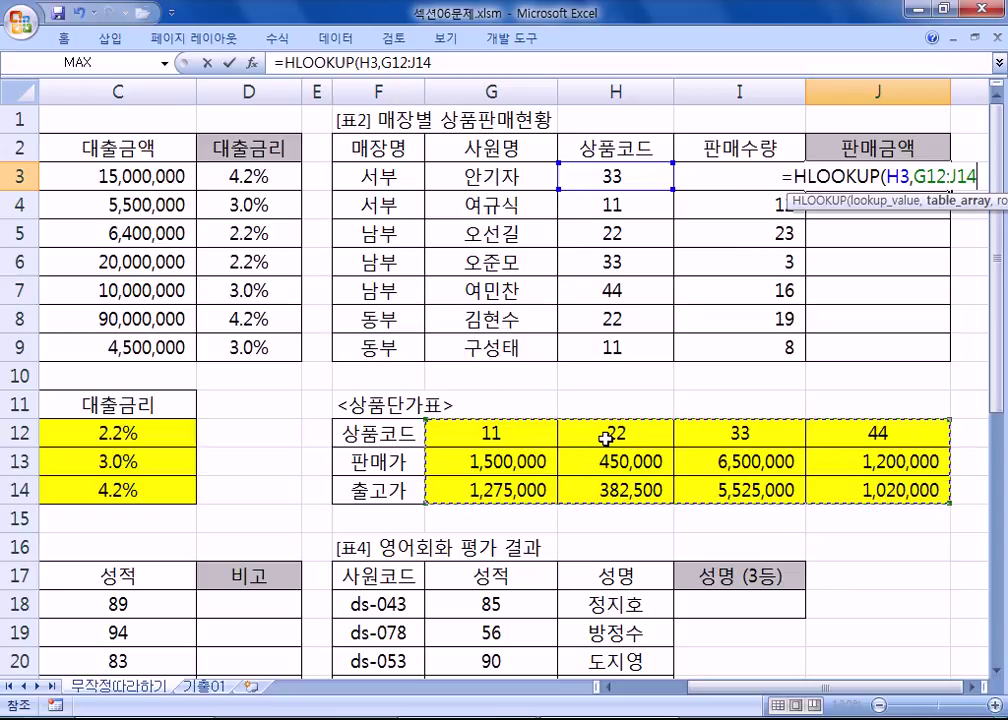
pyautogui.press('F4')
pyautogui.write(',')
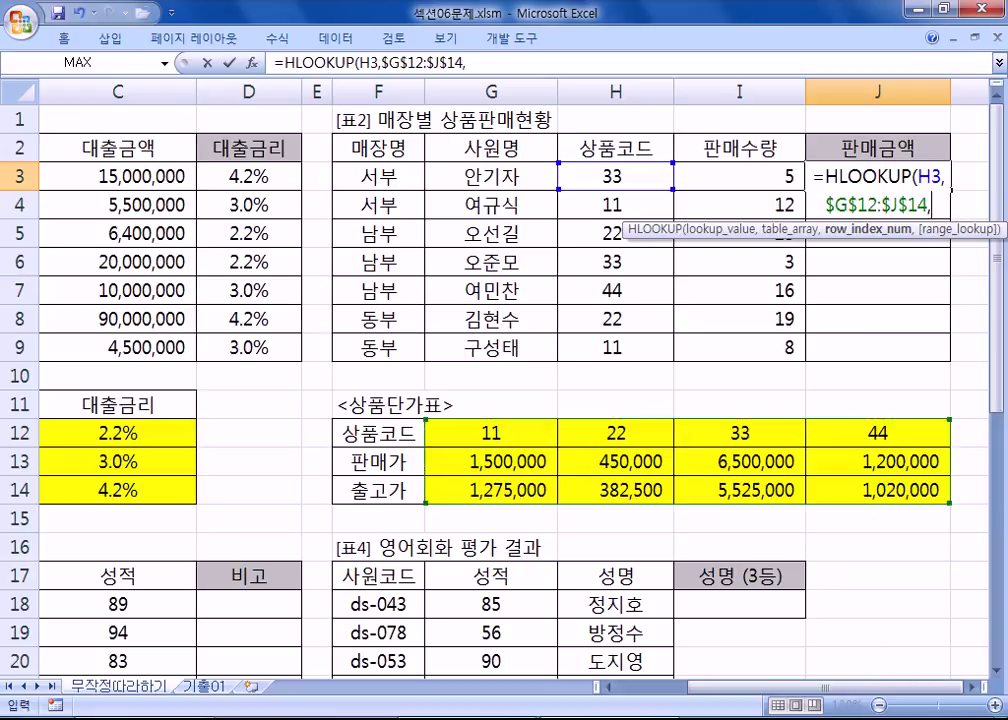
# - Check the 판매가 term in the Notepad notes and enter 2 as the row index in Excel's HLOOKUP formula
pyautogui.hscroll(1, 765, 545)
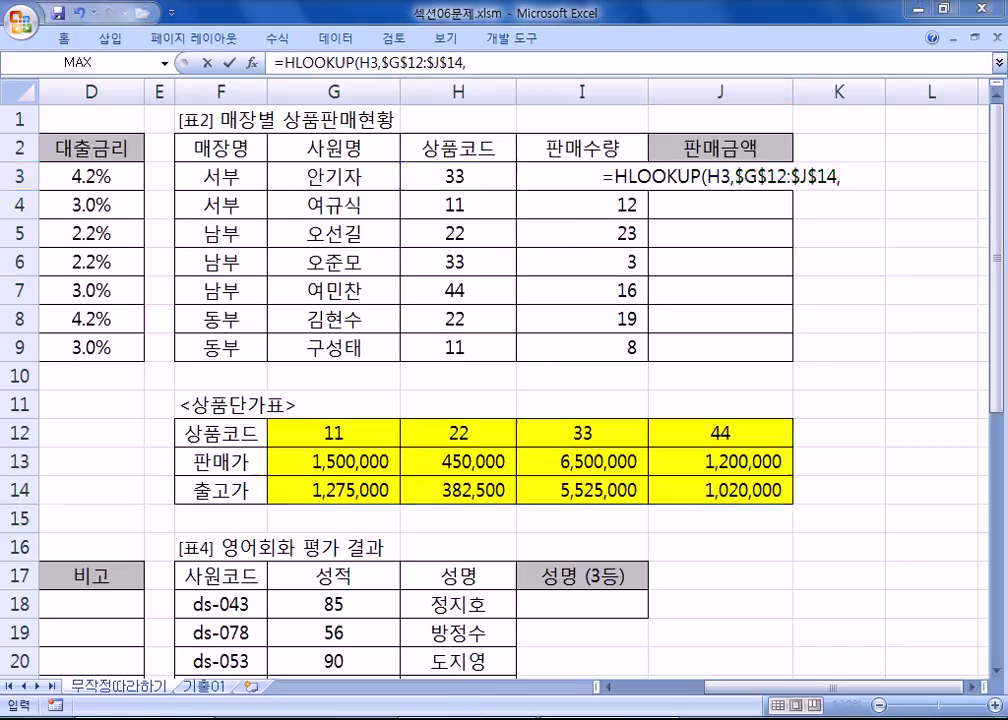
pyautogui.hotkey('alt', 'Tab')
pyautogui.moveTo(166, 430); pyautogui.dragTo(254, 429)
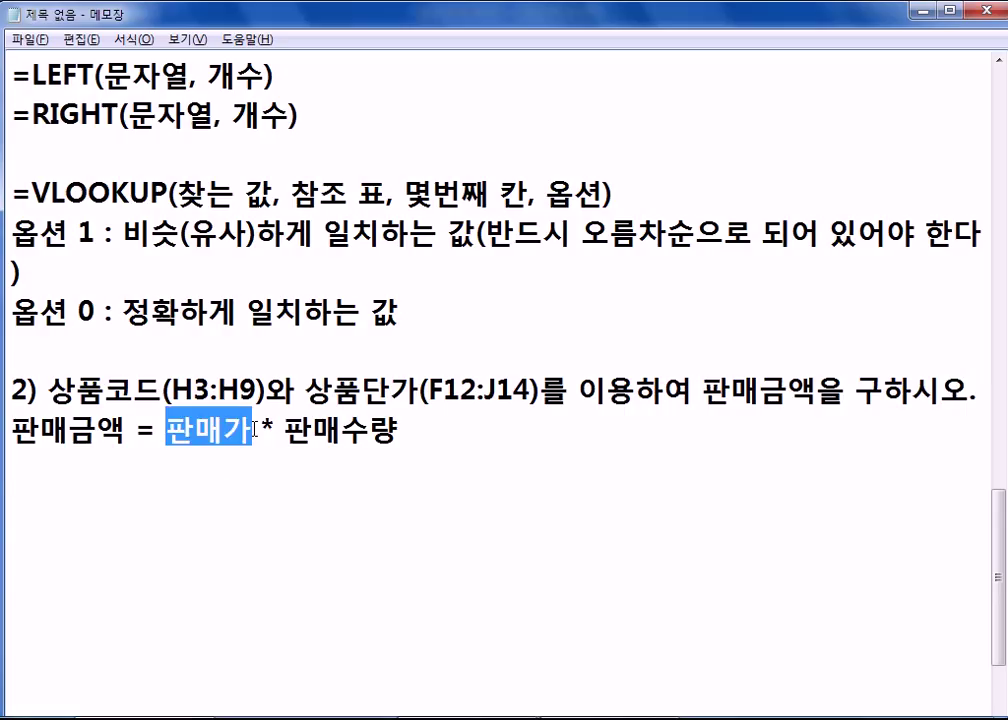
pyautogui.hotkey('alt', 'Tab')
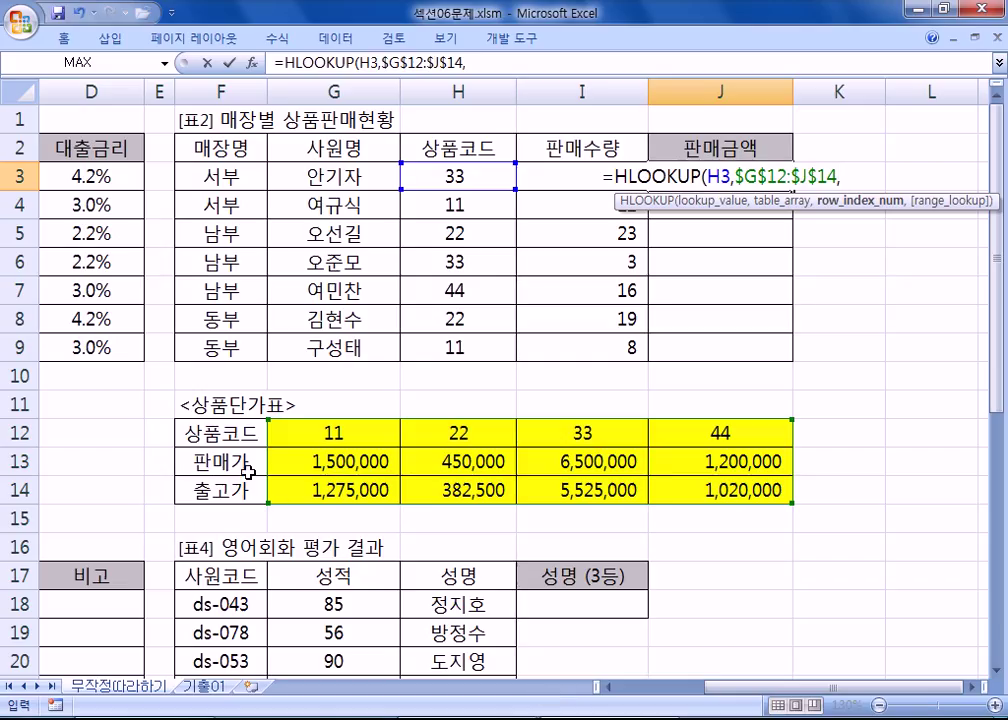
pyautogui.write('2')
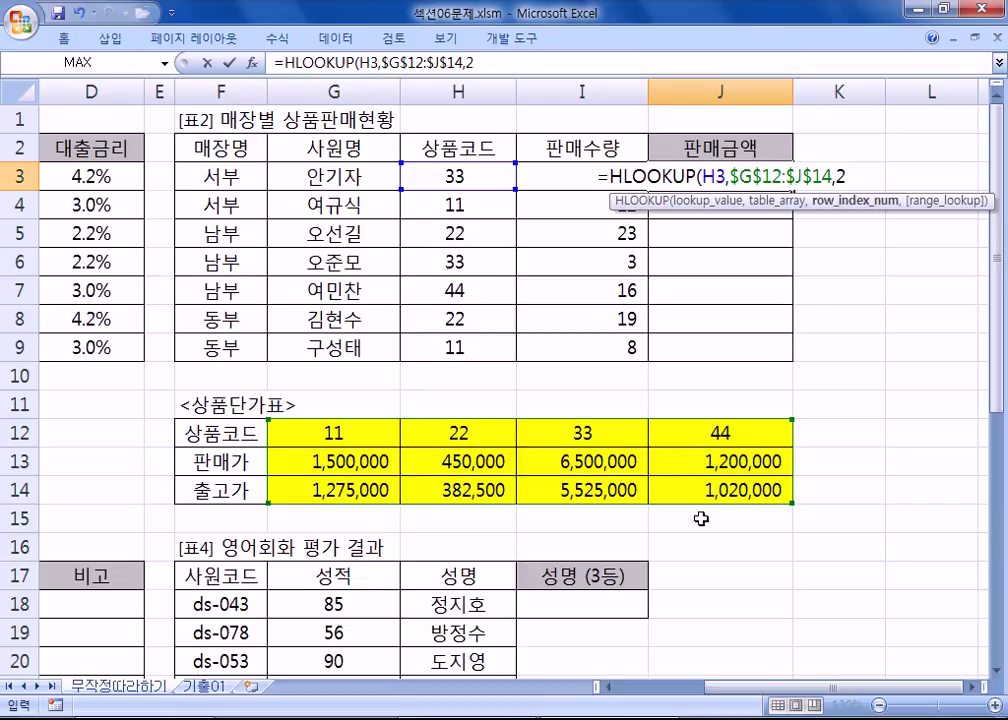
pyautogui.write(',')
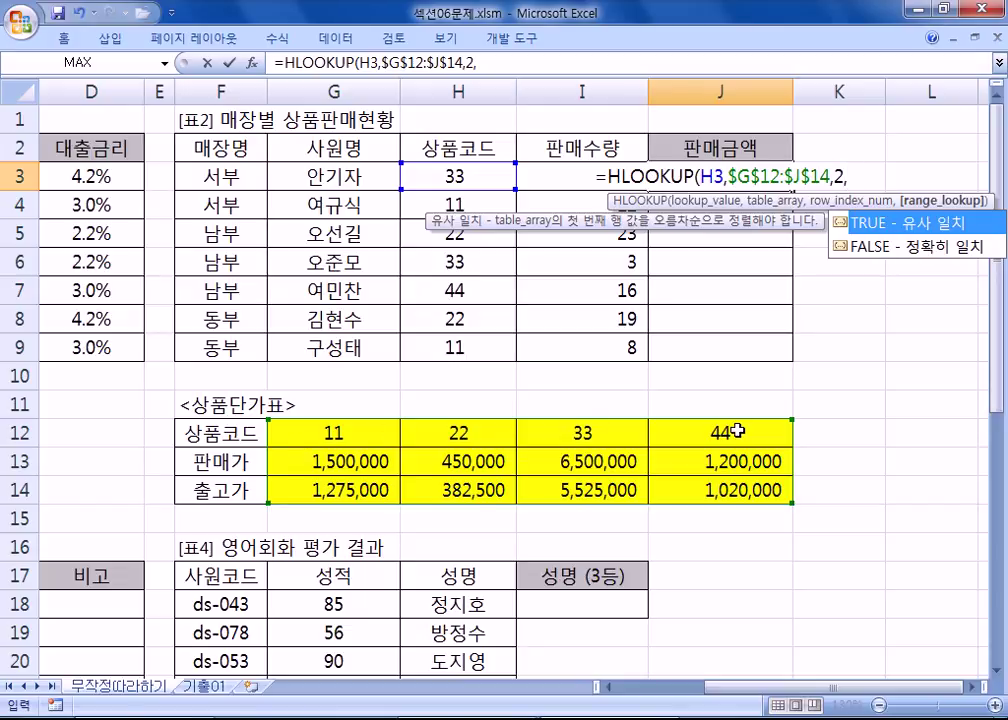
# - Check the match options in the Notepad notes, and finish Excel's J3 formula with exact-match option 0: =HLOOKUP(H3,$G$12:$J$14,2,0)
pyautogui.click(127, 717)
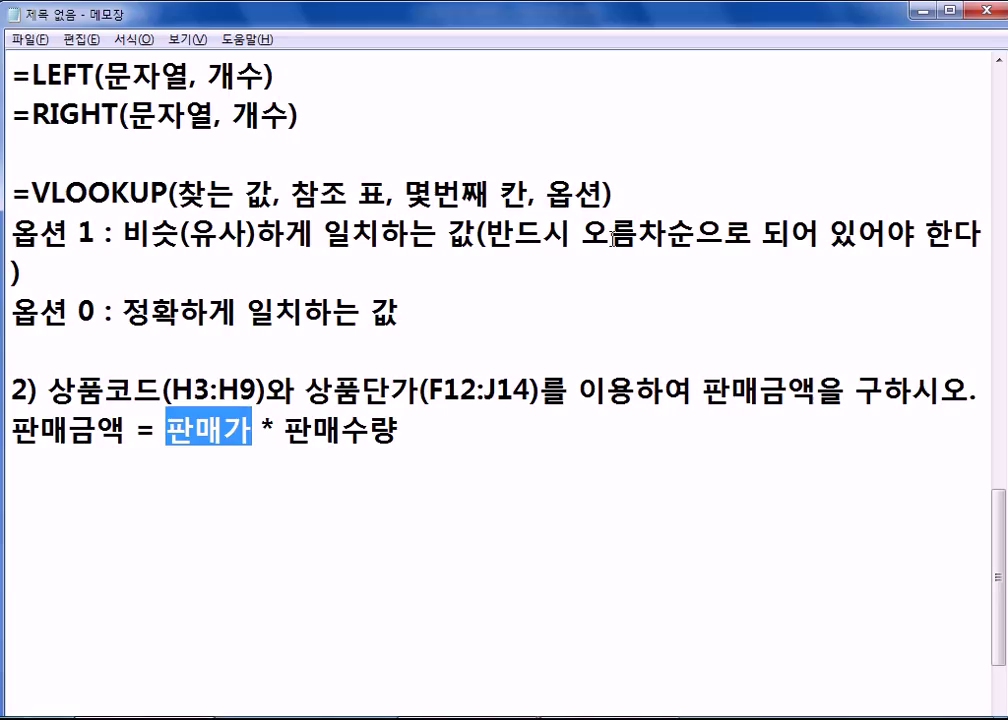
pyautogui.click(127, 717)
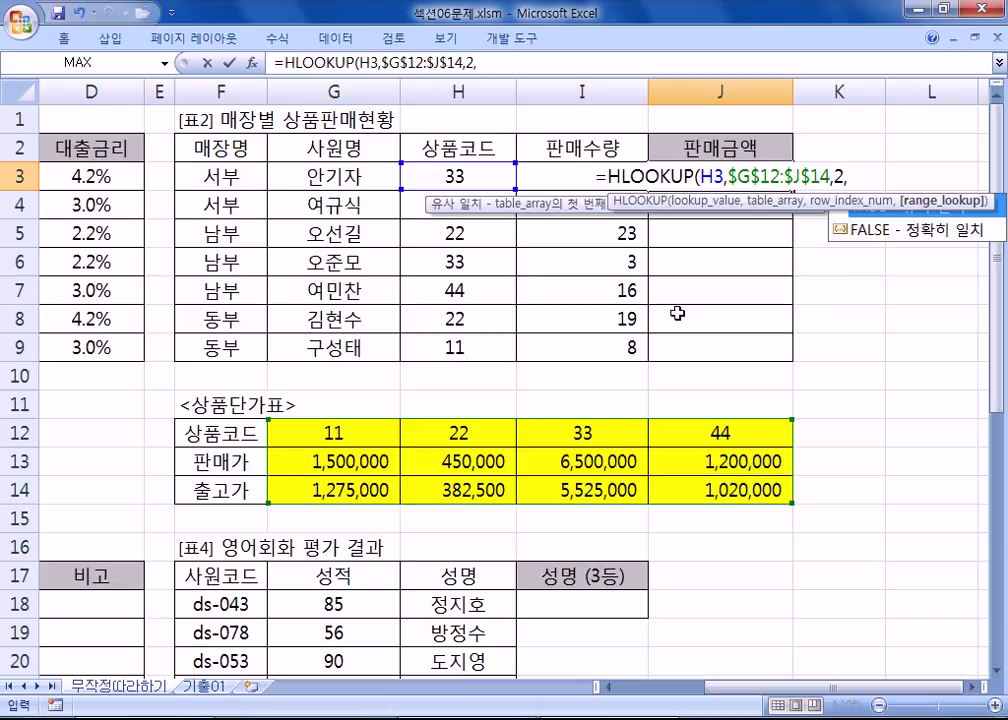
pyautogui.write('0')
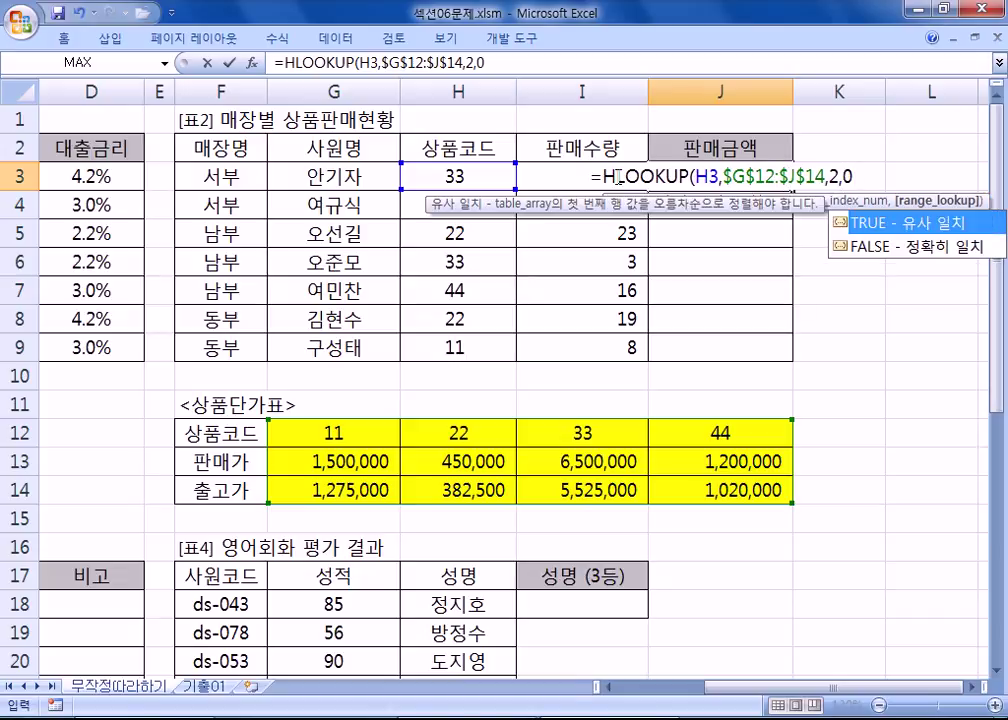
pyautogui.write(')')
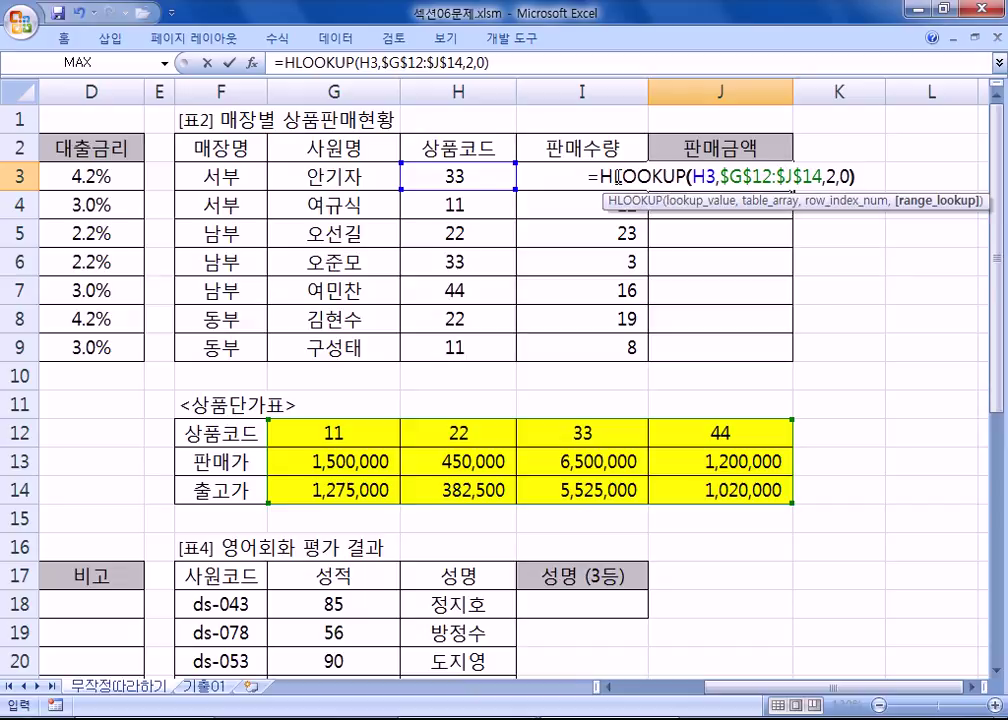
pyautogui.press('Return')
# - Multiply the HLOOKUP result in J3 by the 판매수량 in I3: =HLOOKUP(H3,$G$12:$J$14,2,0)*I3
pyautogui.click(740, 180)
pyautogui.doubleClick(740, 180)
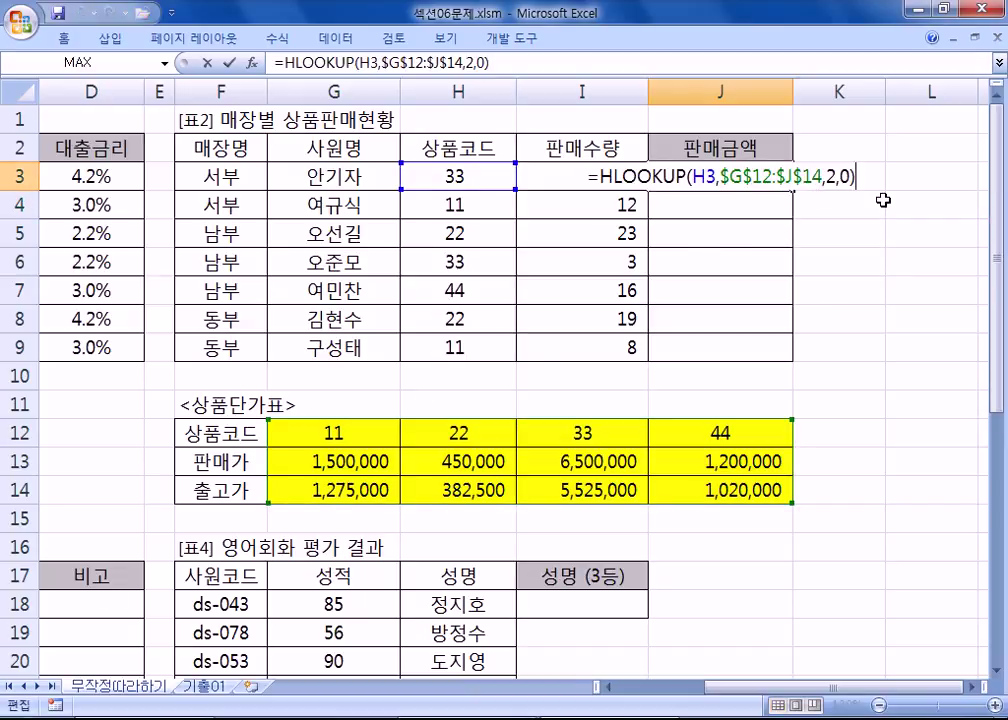
pyautogui.write('*')
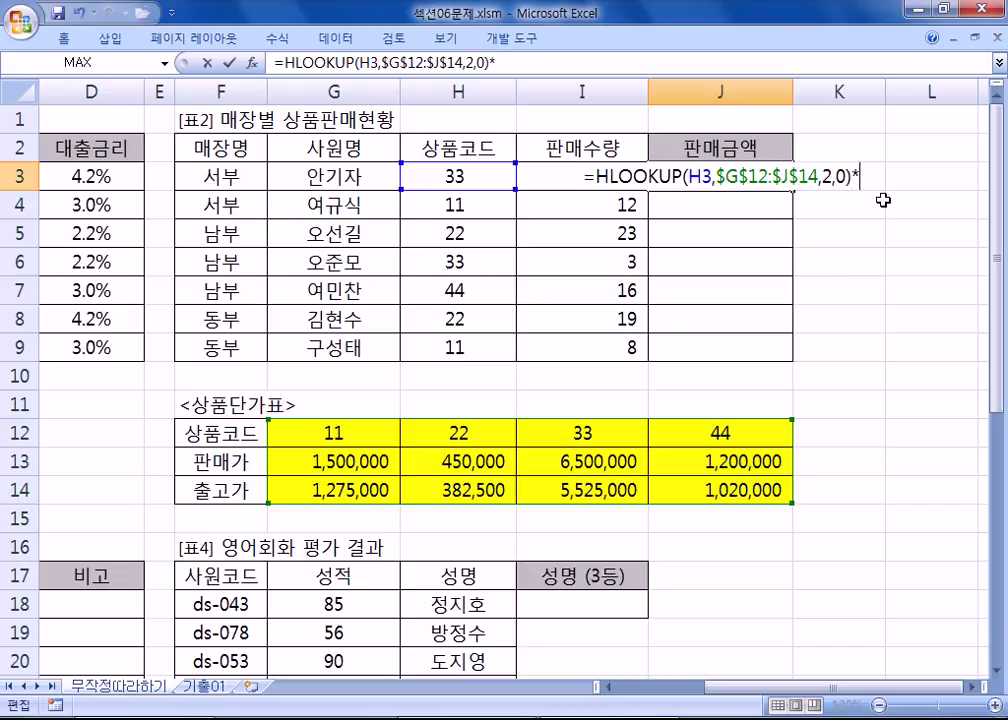
pyautogui.click(527, 176)
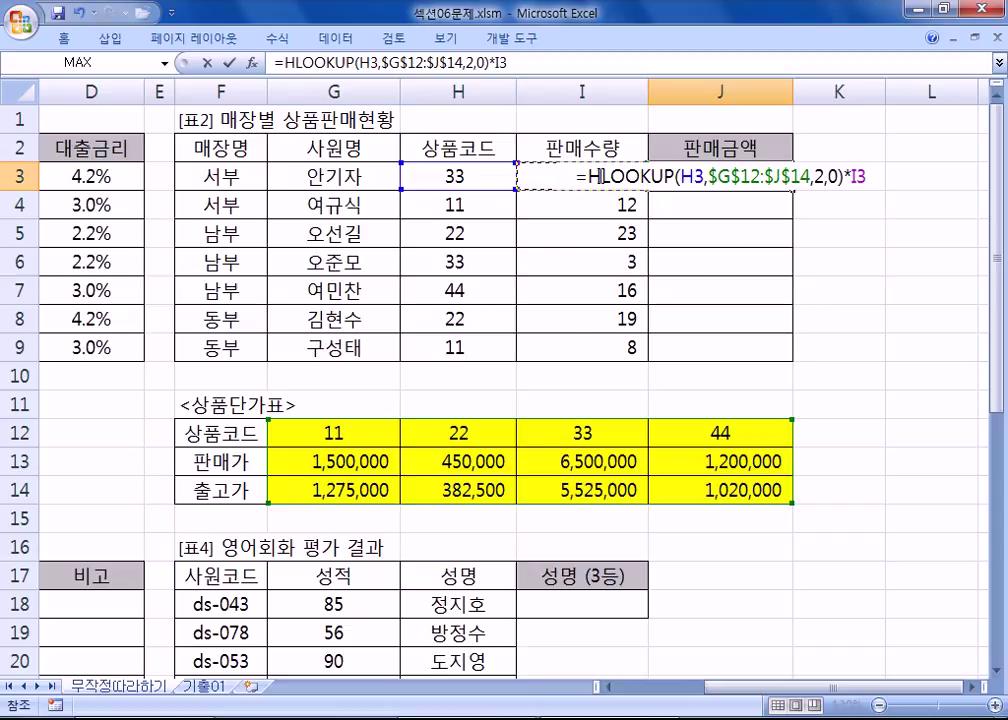
pyautogui.press('Return')
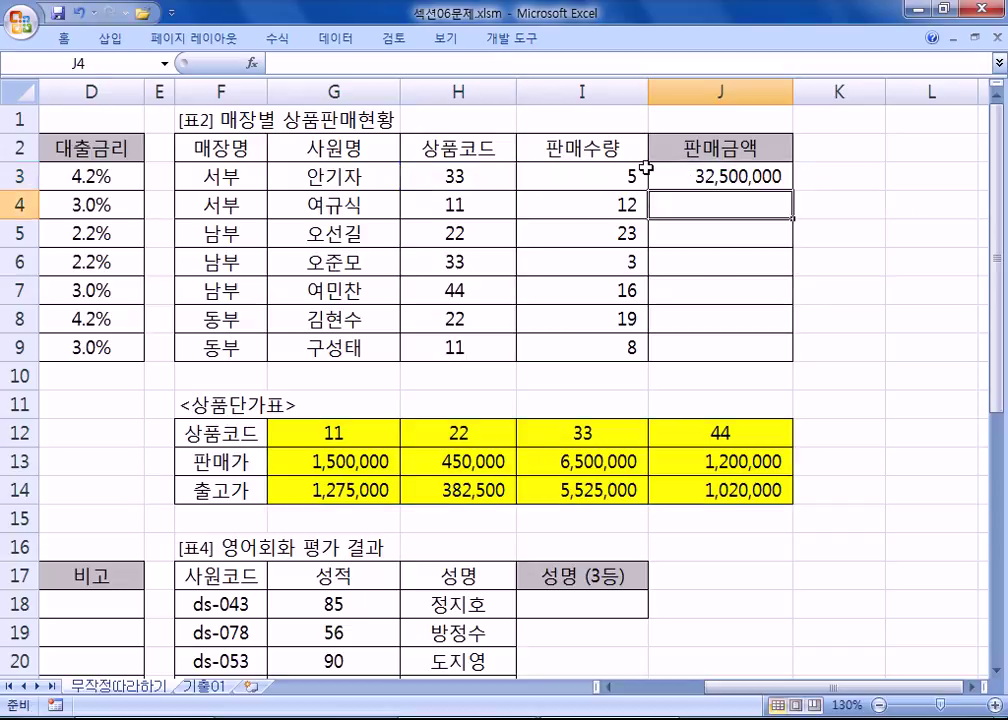
# - Check J3 against the 판매가 in I13 and the 판매수량 in I3, and review the multiplication by I3 in its formula
pyautogui.click(580, 172)
pyautogui.click(673, 172)
pyautogui.click(572, 461)
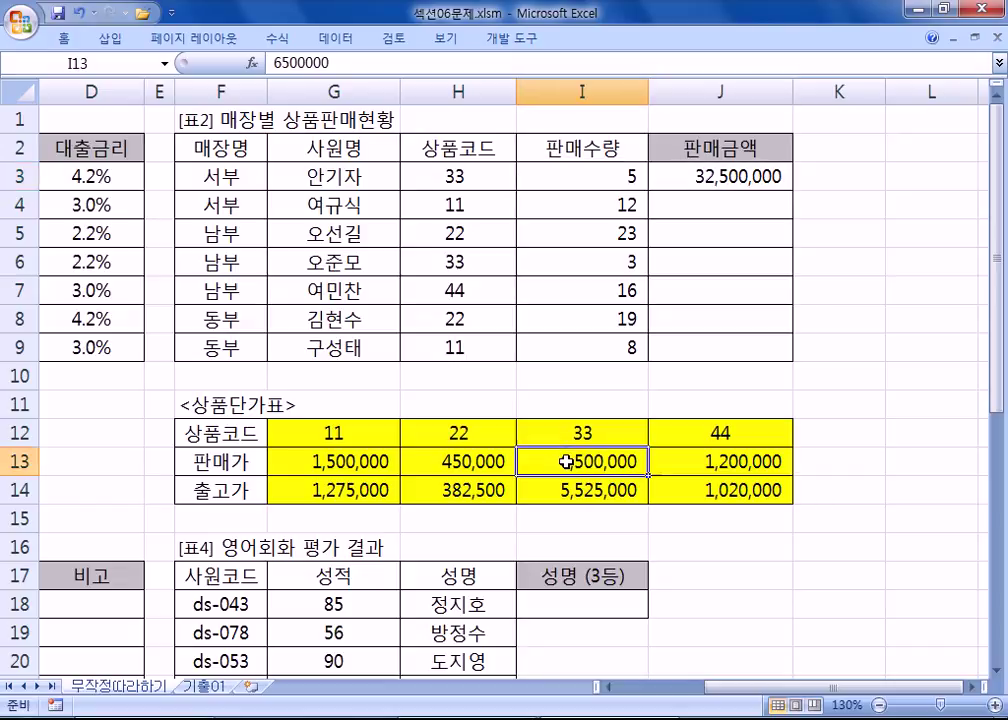
pyautogui.click(572, 176)
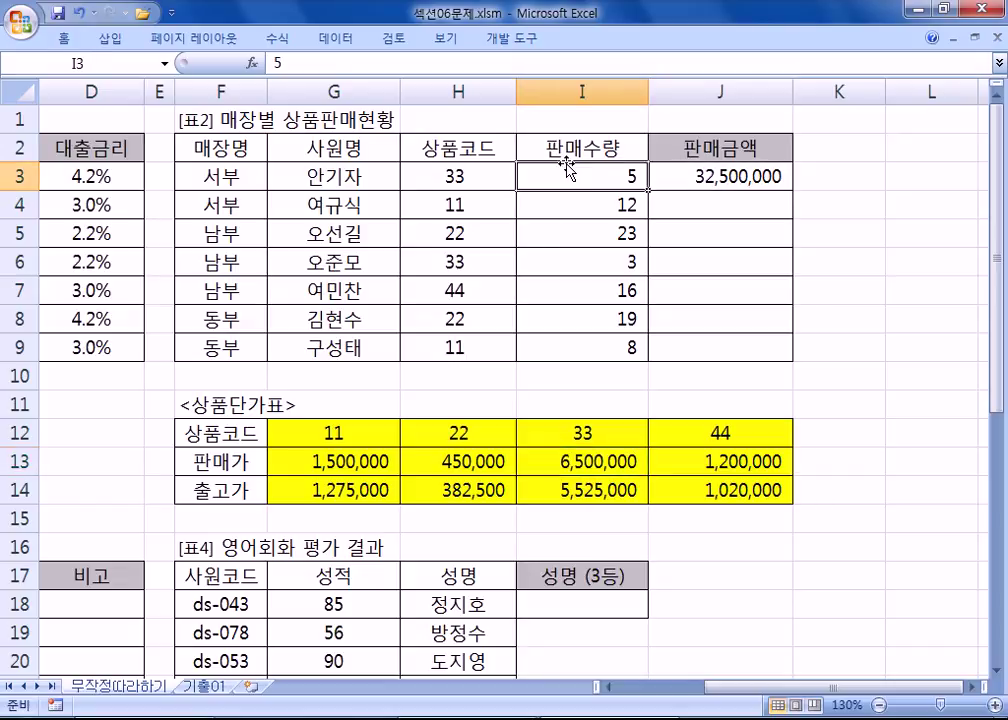
pyautogui.click(706, 176)
pyautogui.press('F2')
pyautogui.moveTo(846, 177); pyautogui.dragTo(870, 177)
pyautogui.click(870, 177)
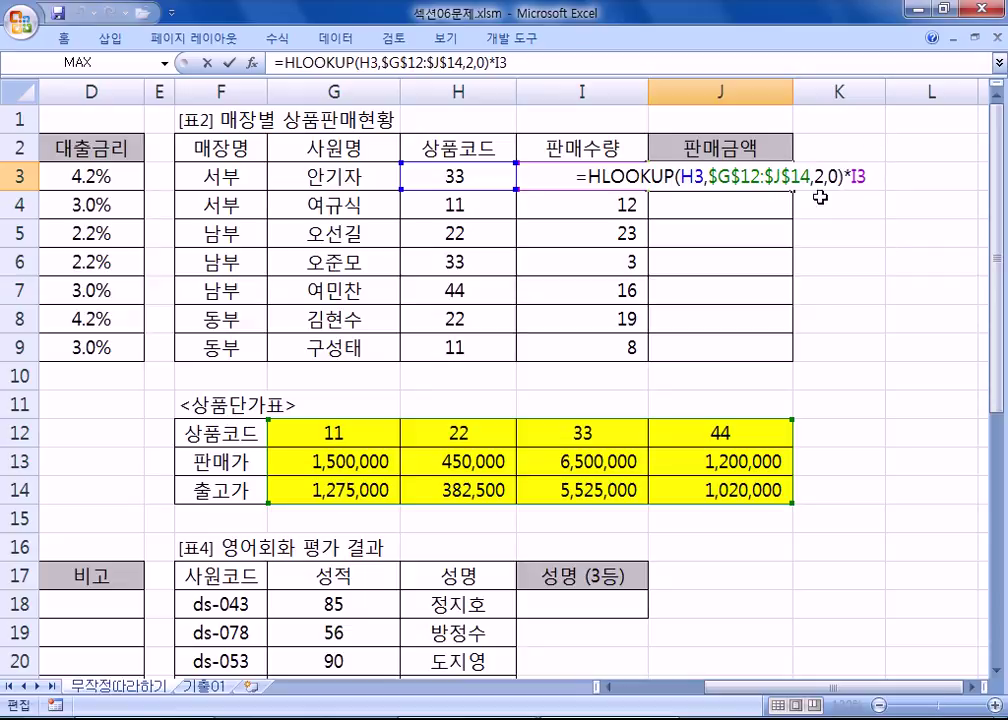
# - Fill the 판매금액 formula from J3 down through J9
pyautogui.hotkey('ctrl', 'Return')
pyautogui.moveTo(792, 190); pyautogui.dragTo(814, 356)
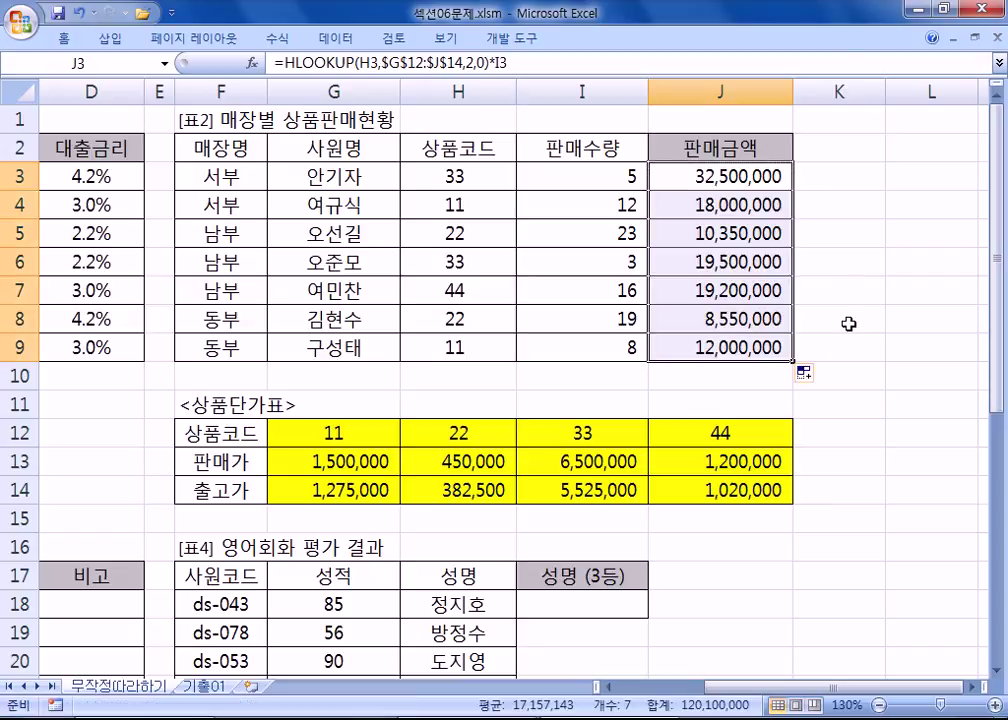
pyautogui.click(742, 174)
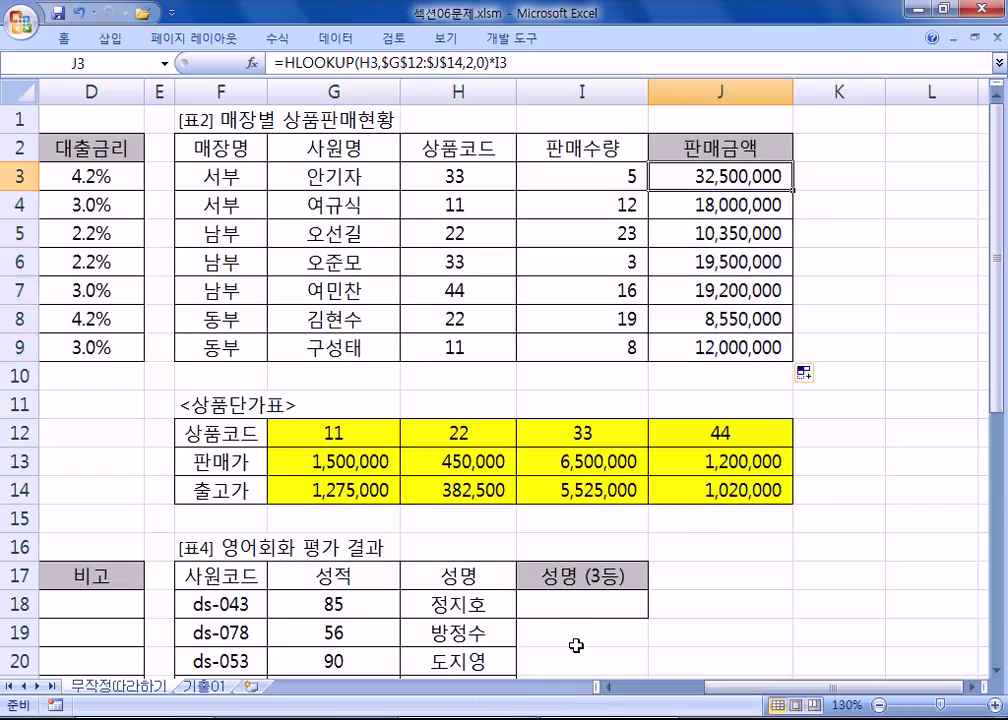
# - Copy the 대출금리 formula from D3 into the Notepad notes, on its own line above problem 2
pyautogui.hotkey('ctrl', 'Home')
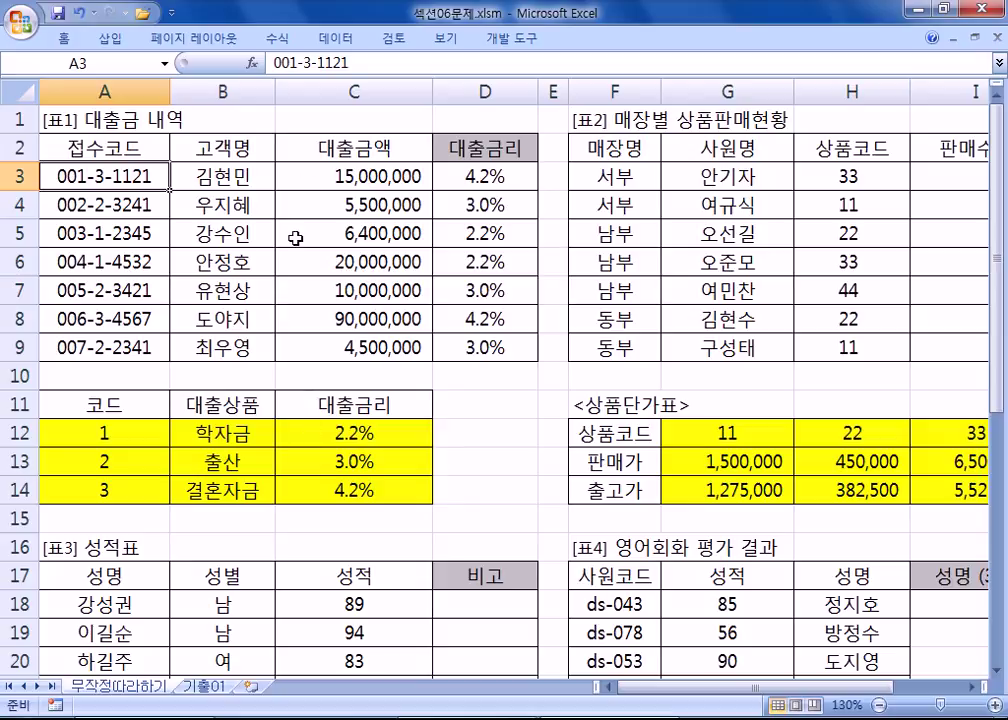
pyautogui.click(480, 178)
pyautogui.moveTo(585, 66); pyautogui.dragTo(235, 71)
pyautogui.hotkey('alt', 'Tab')
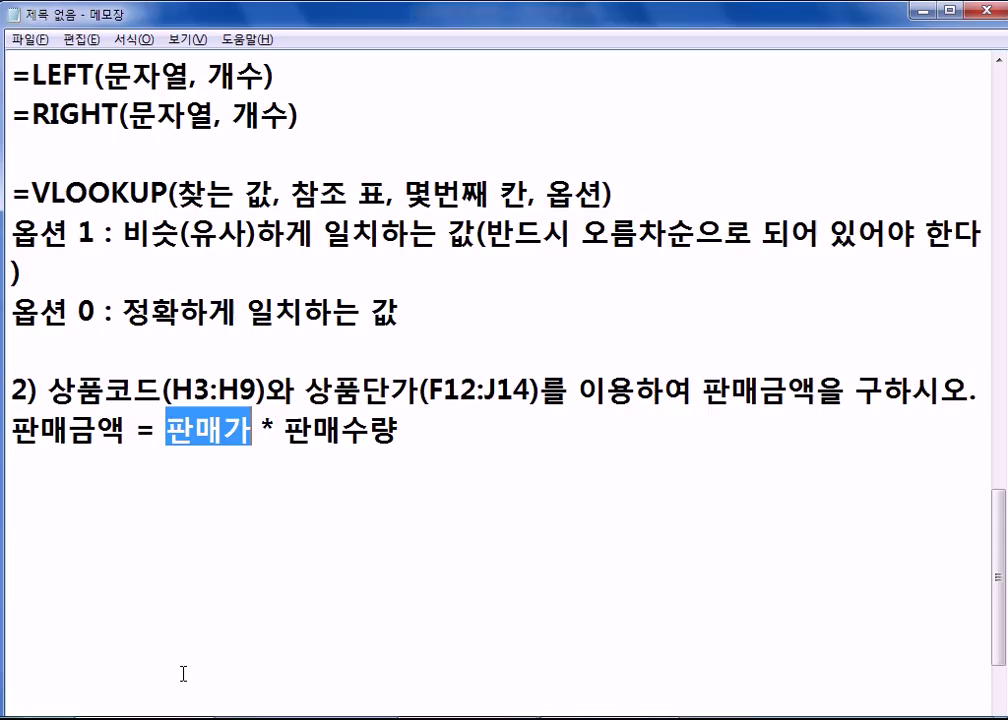
pyautogui.scroll(1, 179, 372)
pyautogui.click(164, 469)
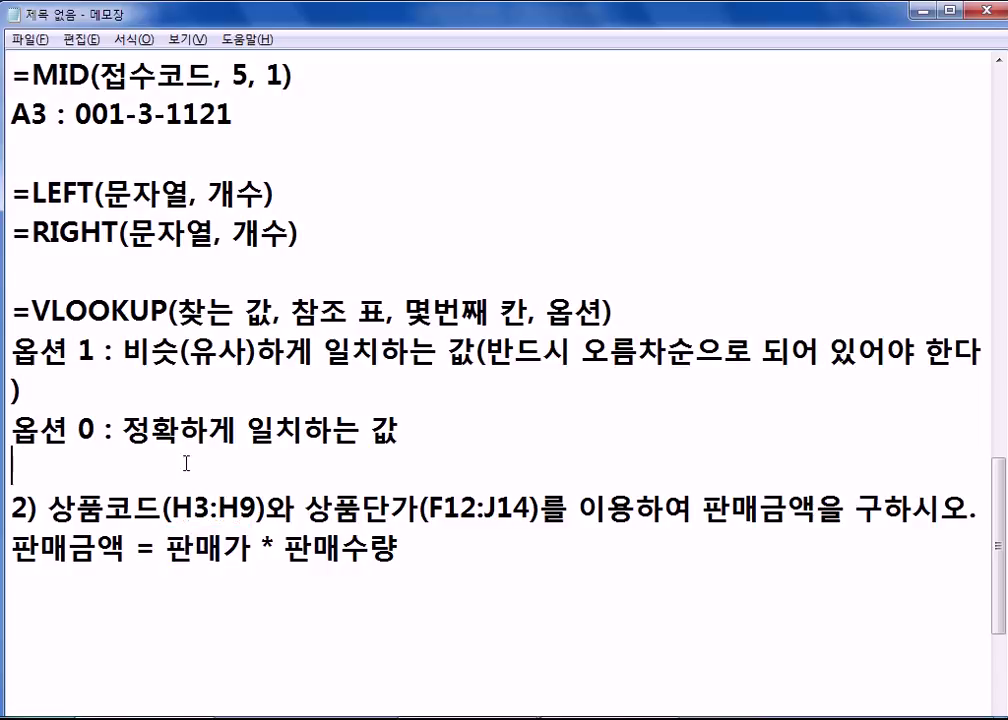
pyautogui.press('Return')
pyautogui.hotkey('ctrl', 'v')
pyautogui.press('Return')
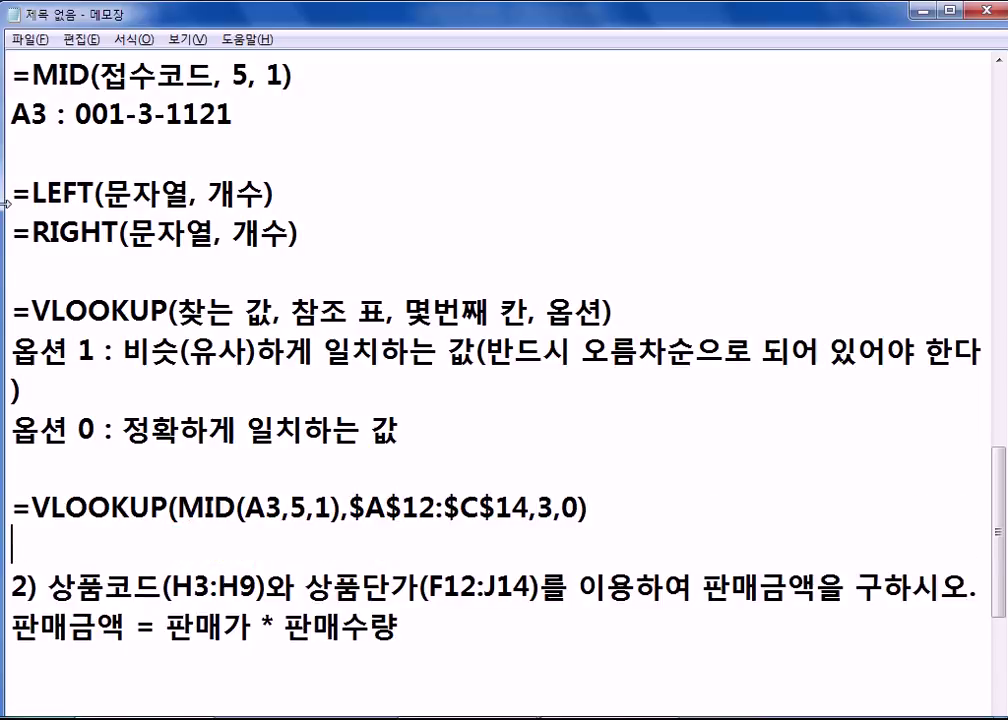
# - Add a space after each comma in the pasted formula so it reads =VLOOKUP(MID(A3, 5, 1), $A$12:$C$14, 3, 0)
pyautogui.scroll(-1, 126, 440)
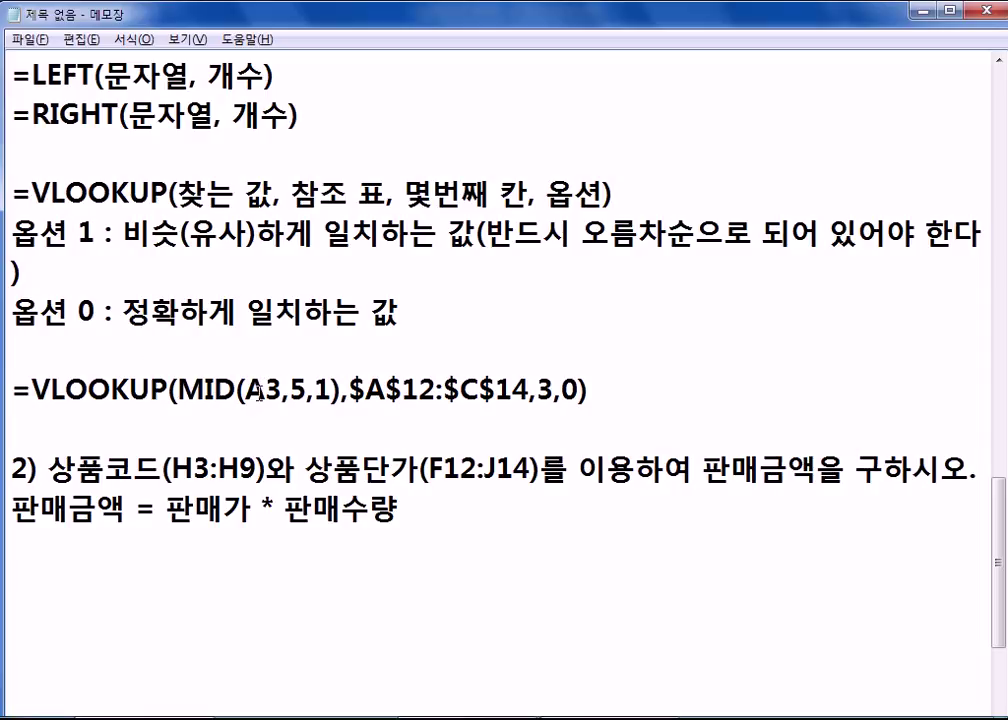
pyautogui.click(291, 389)
pyautogui.click(322, 389)
pyautogui.click(371, 389)
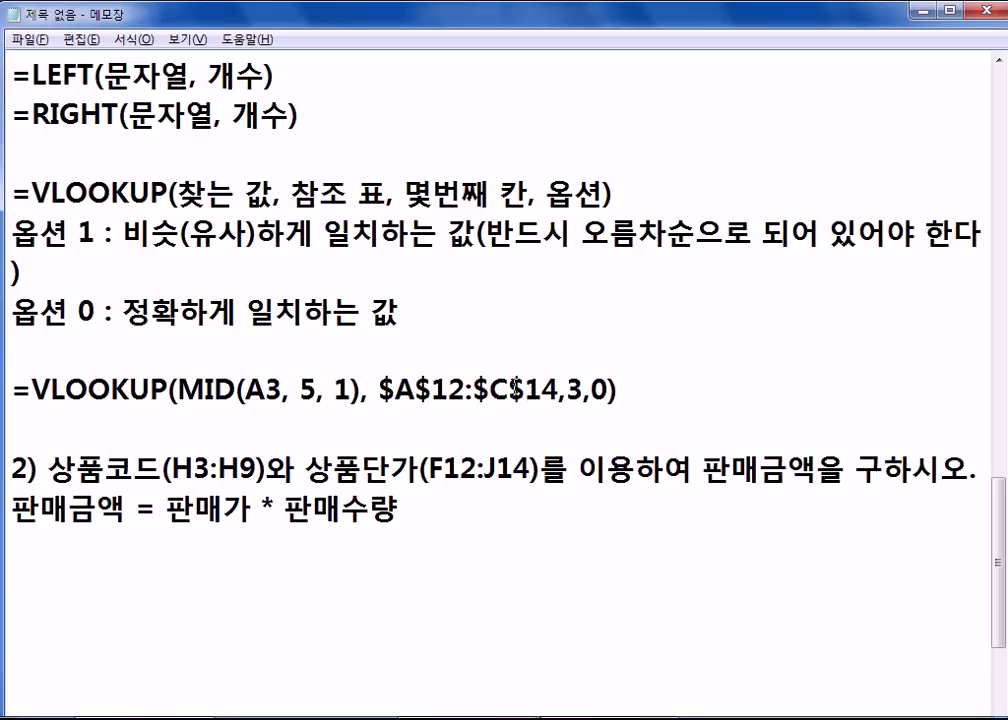
pyautogui.click(566, 389)
pyautogui.click(600, 389)
# - Examine the spaced VLOOKUP formula in the notes, including the space after A3, the option 0 and the MID(A3, 5, 1) lookup value
pyautogui.moveTo(650, 389); pyautogui.dragTo(26, 383)
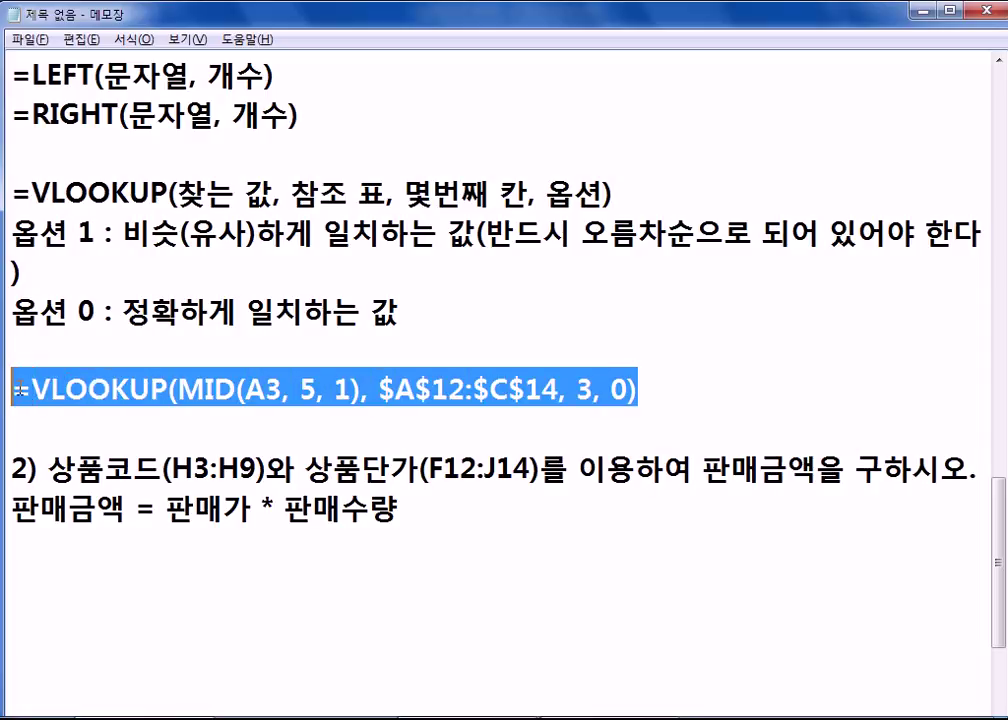
pyautogui.click(84, 409)
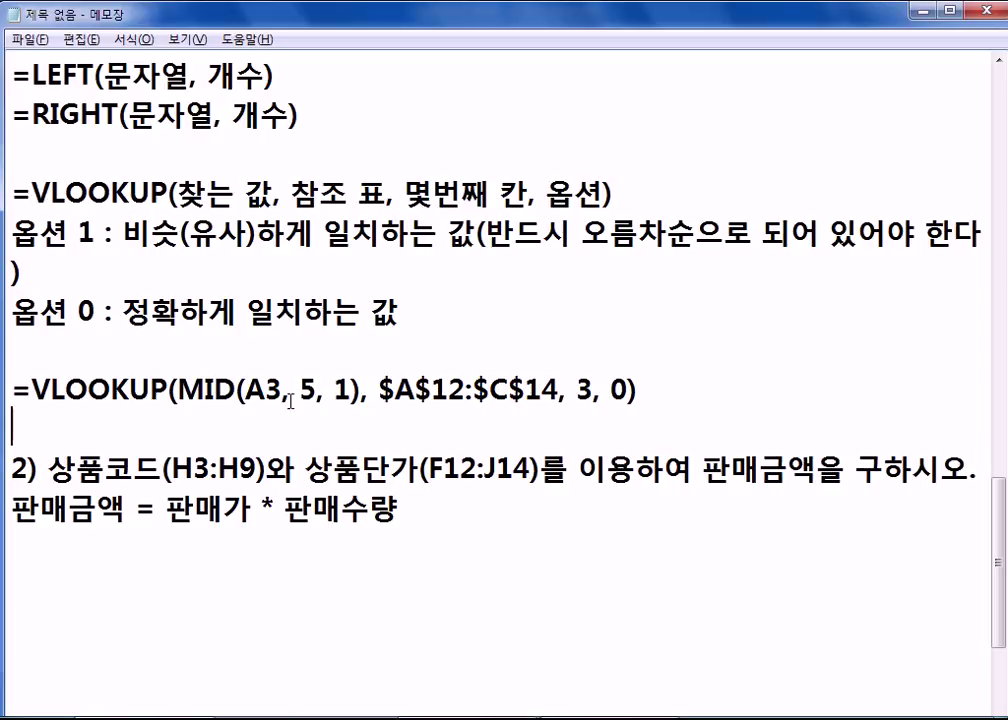
pyautogui.moveTo(290, 390); pyautogui.dragTo(300, 390)
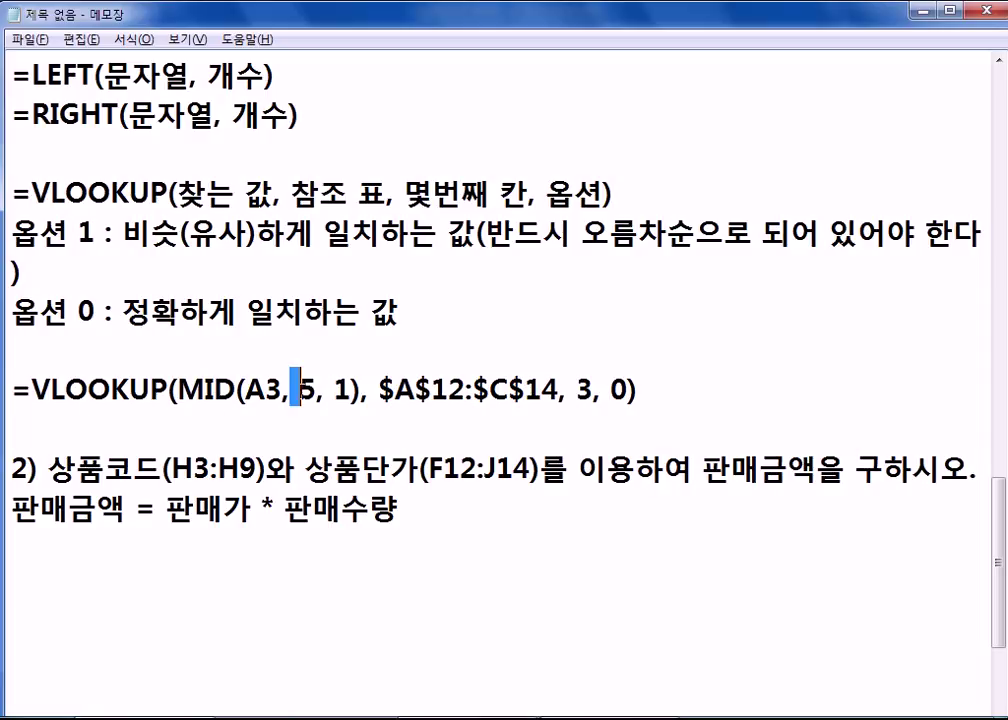
pyautogui.click(270, 420)
pyautogui.doubleClick(628, 390)
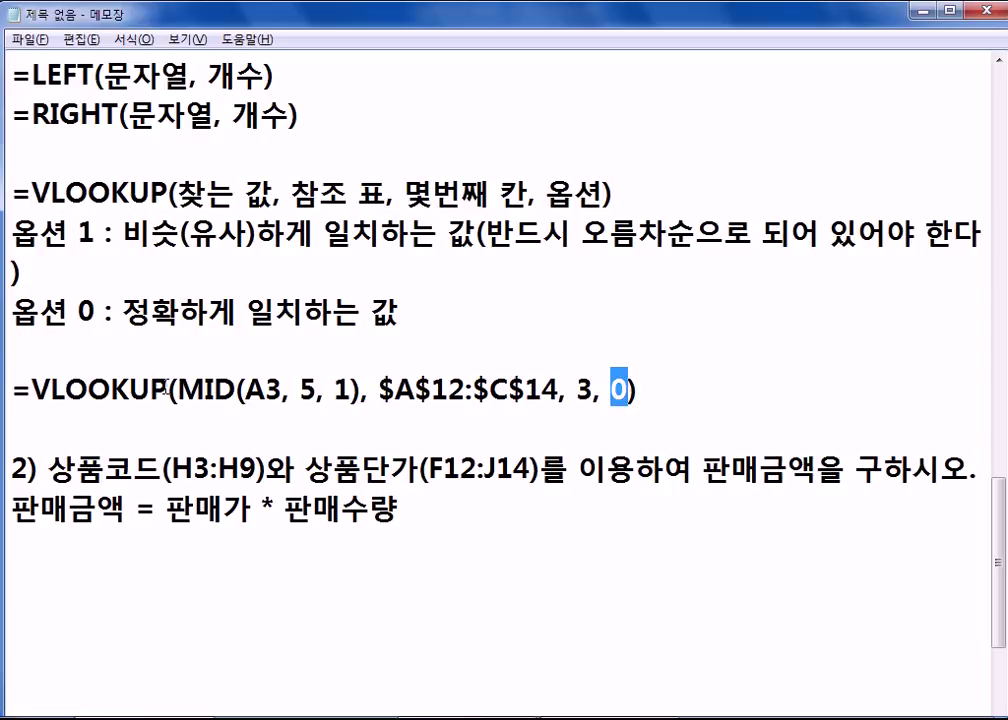
pyautogui.moveTo(178, 390); pyautogui.dragTo(350, 391)
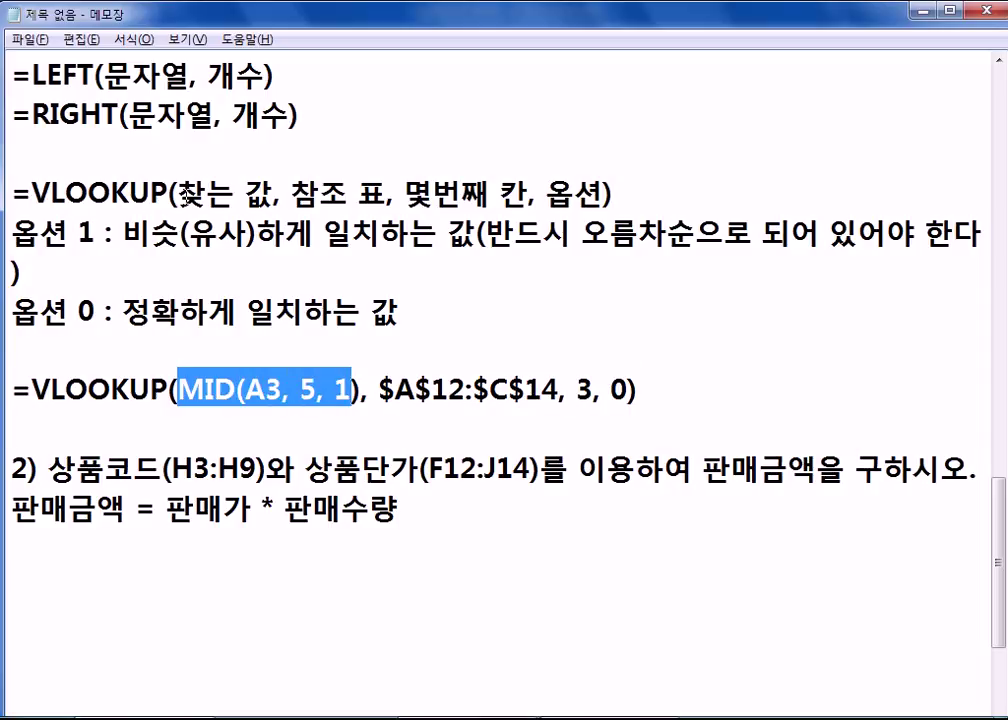
# - Examine the table range $A$12:$C$14 and the column number 3 in the notes' VLOOKUP formula
pyautogui.moveTo(378, 390); pyautogui.dragTo(556, 390)
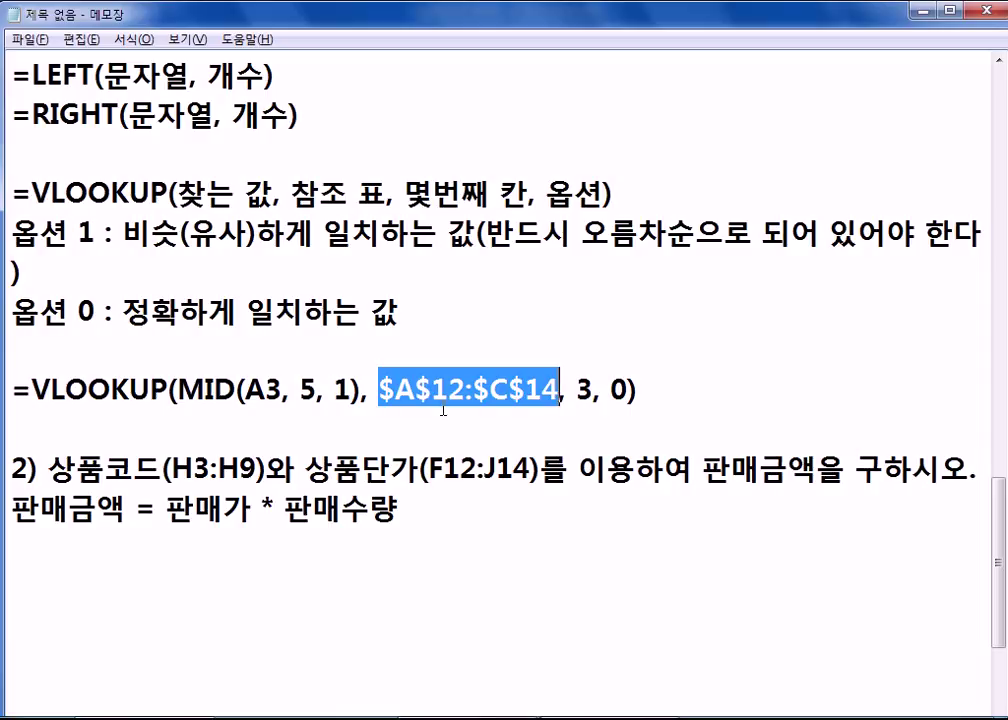
pyautogui.moveTo(577, 391); pyautogui.dragTo(592, 391)
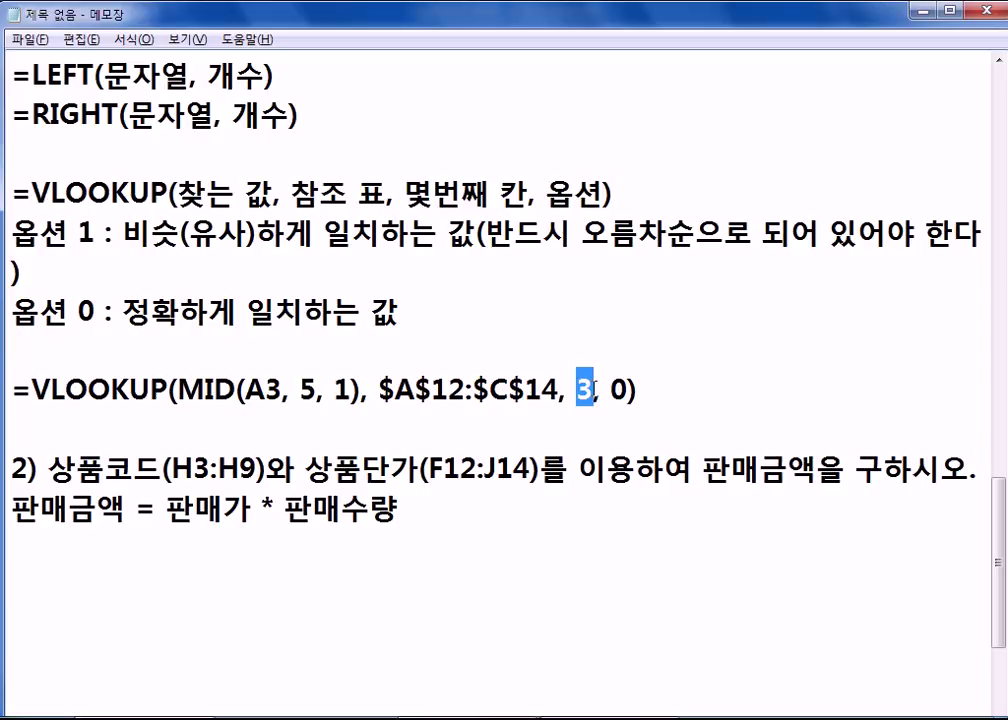
# - Switch to Excel, set the 상품코드 in H3 to 32, and compare it with codes 22 and 33 in the 상품단가표
pyautogui.hotkey('alt', 'Tab')
pyautogui.press('Escape')
pyautogui.click(848, 178)
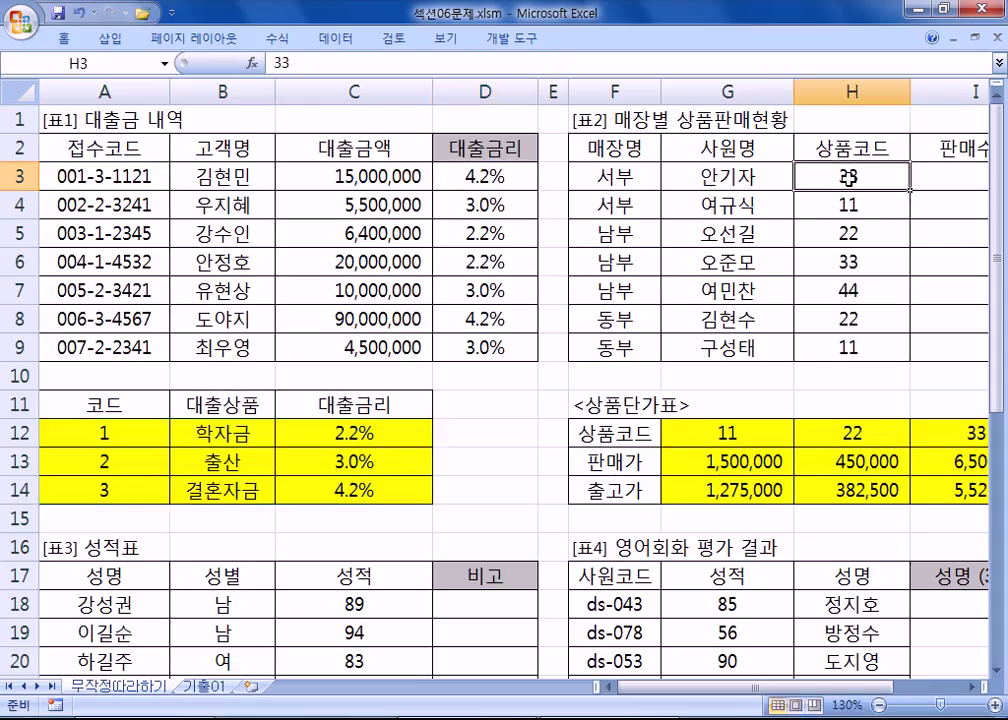
pyautogui.moveTo(792, 687); pyautogui.dragTo(825, 687)
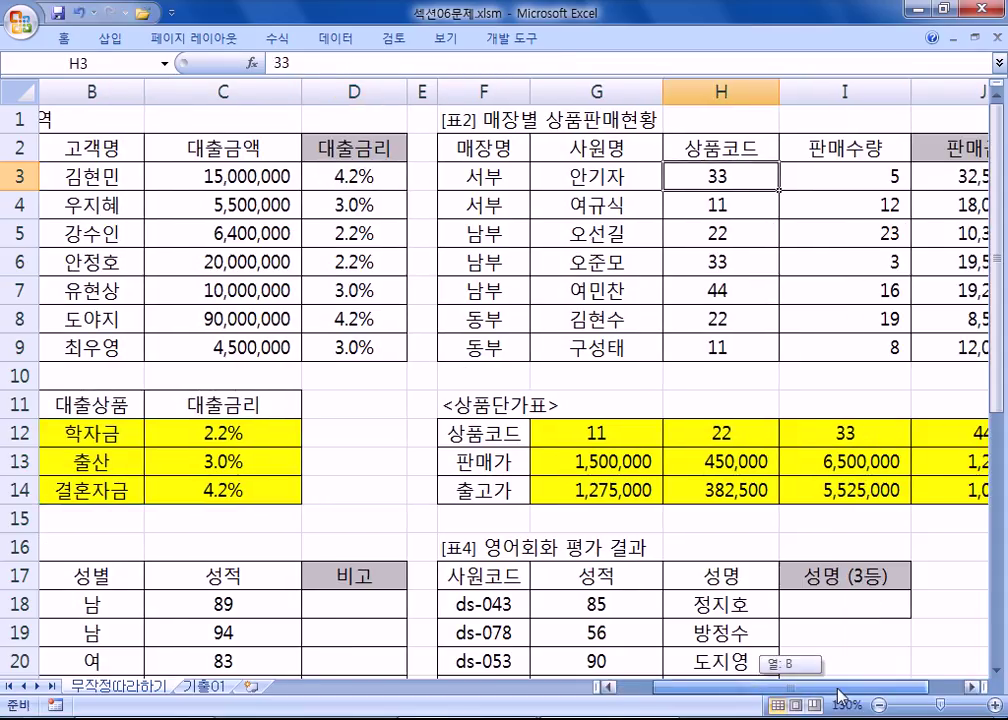
pyautogui.doubleClick(718, 176)
pyautogui.press('BackSpace')
pyautogui.write('2')
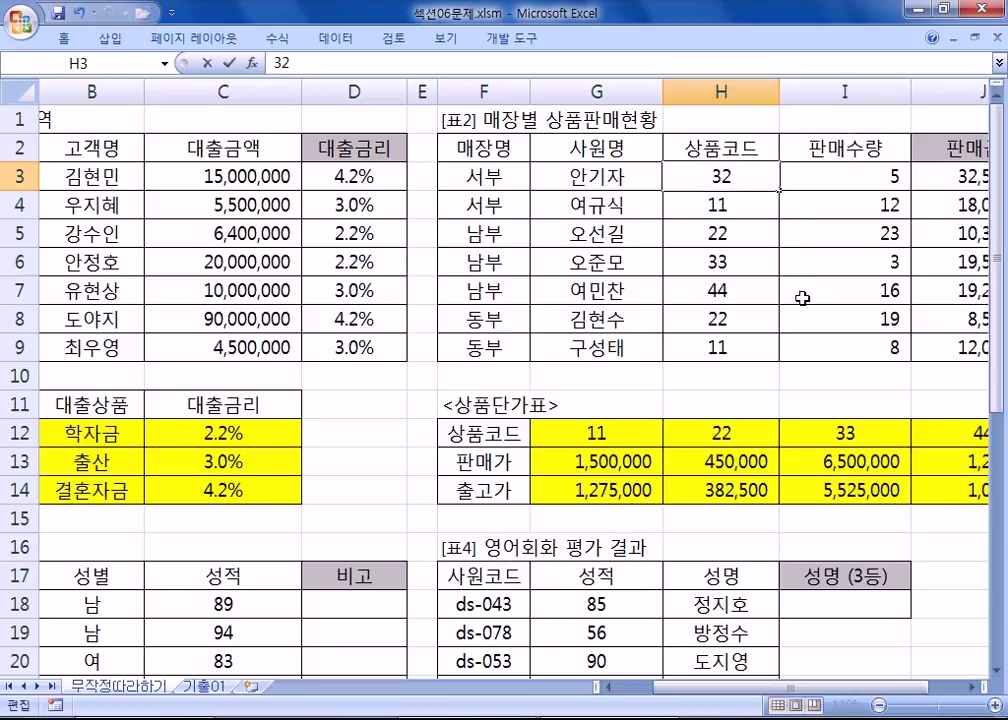
pyautogui.press('Return')
pyautogui.click(722, 174)
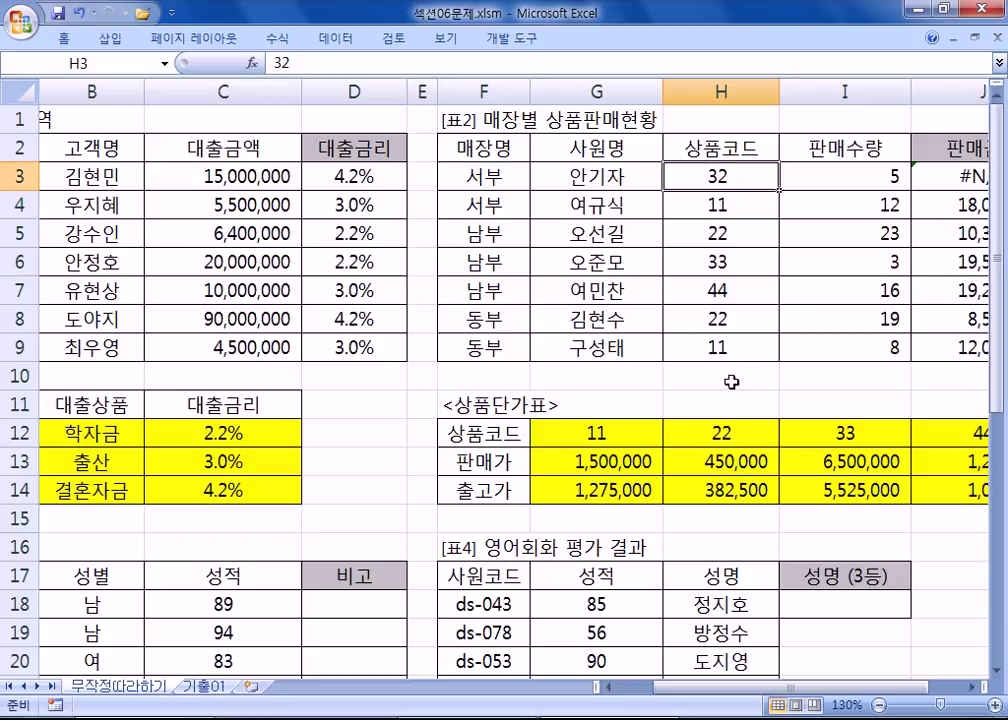
pyautogui.click(724, 434)
pyautogui.click(790, 430)
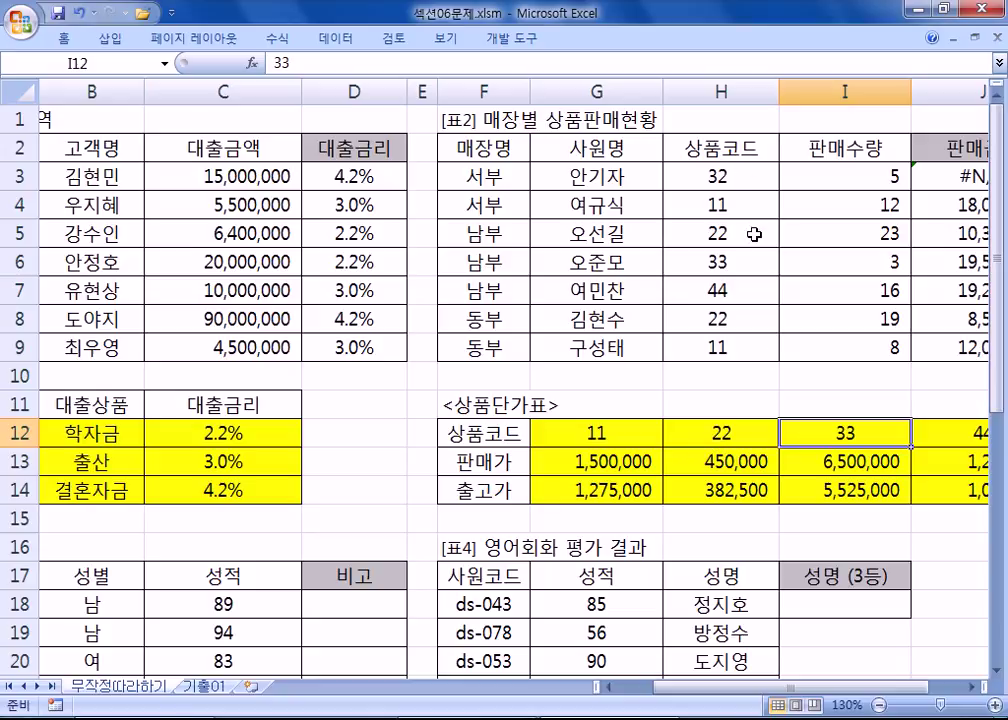
pyautogui.click(752, 432)
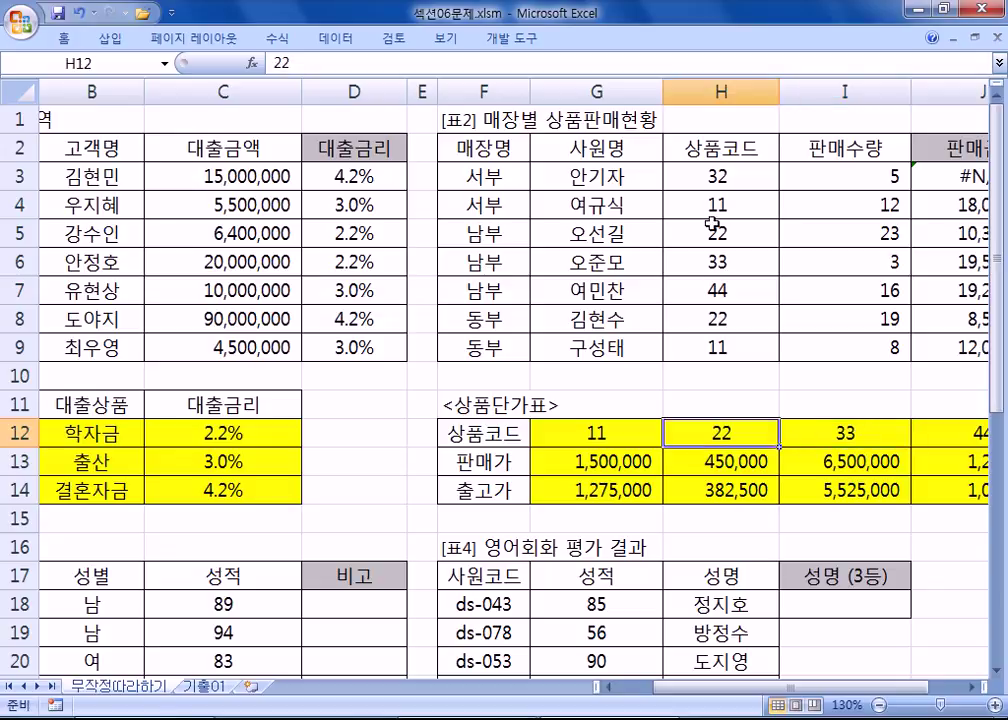
# - Change the match option of the HLOOKUP formula in J3 to 1 and check the matched 판매가 in H13
pyautogui.click(934, 186)
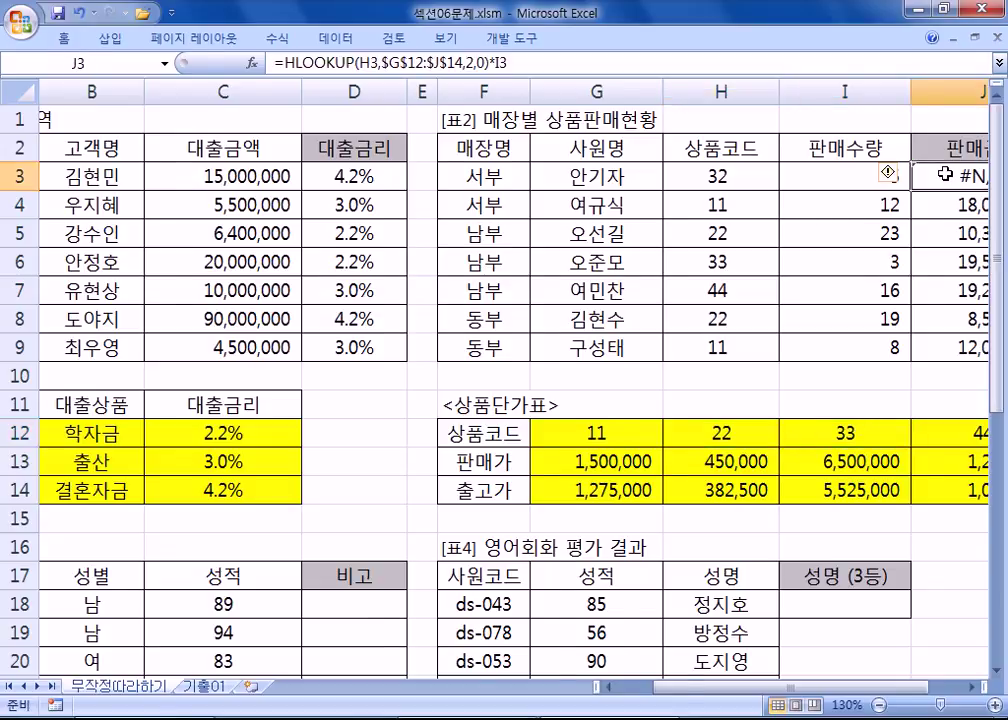
pyautogui.press('F2')
pyautogui.doubleClick(902, 205)
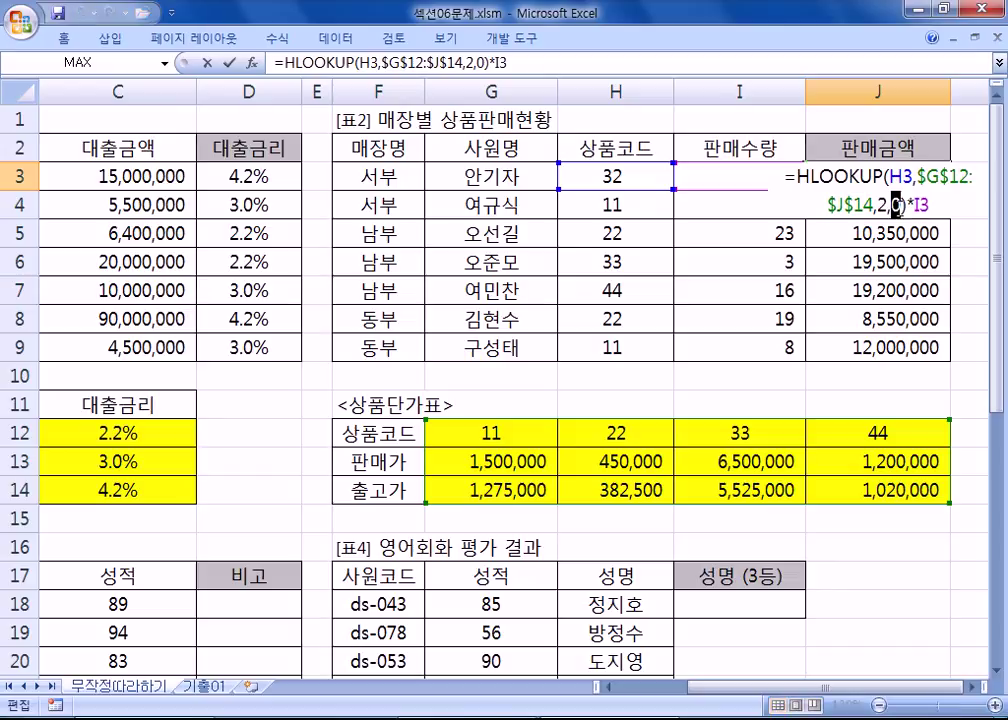
pyautogui.write('1')
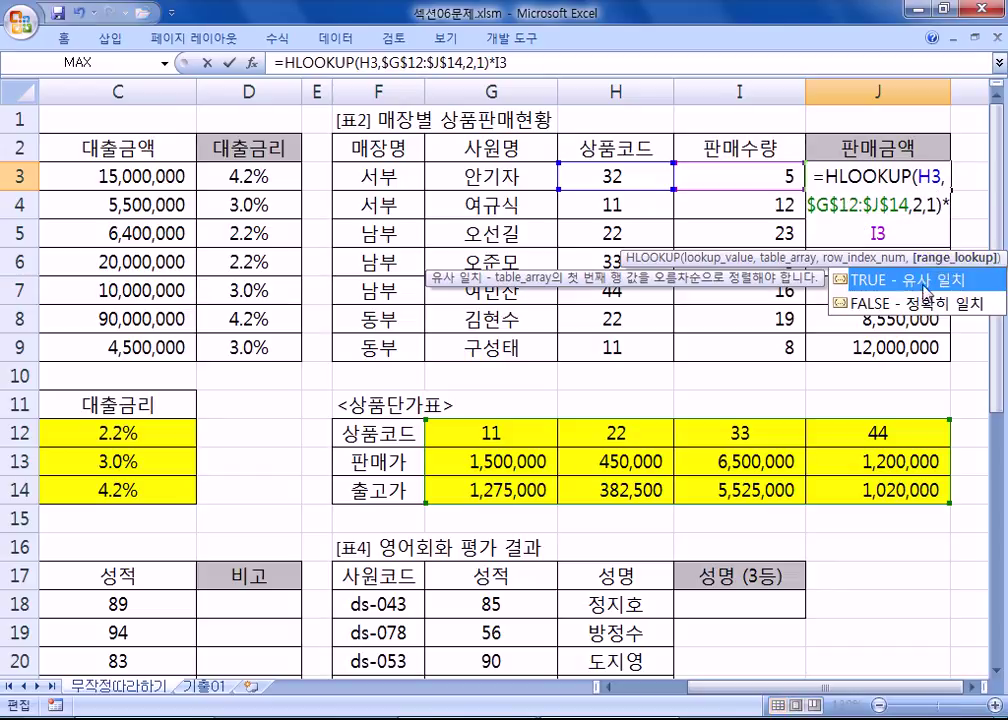
pyautogui.press('Return')
pyautogui.click(900, 176)
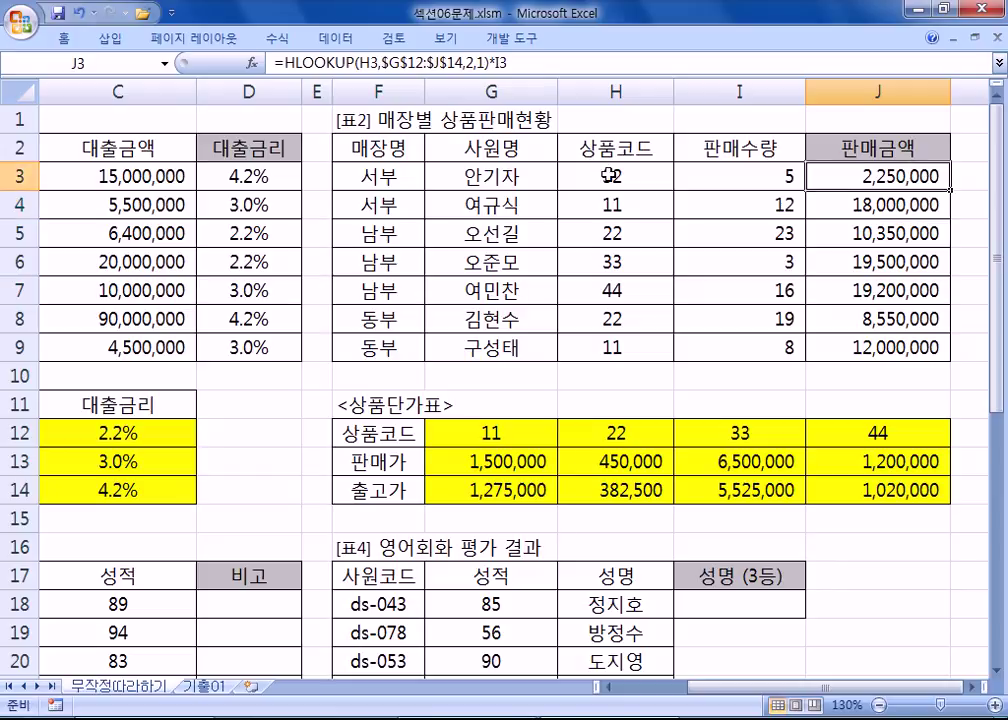
pyautogui.click(594, 460)
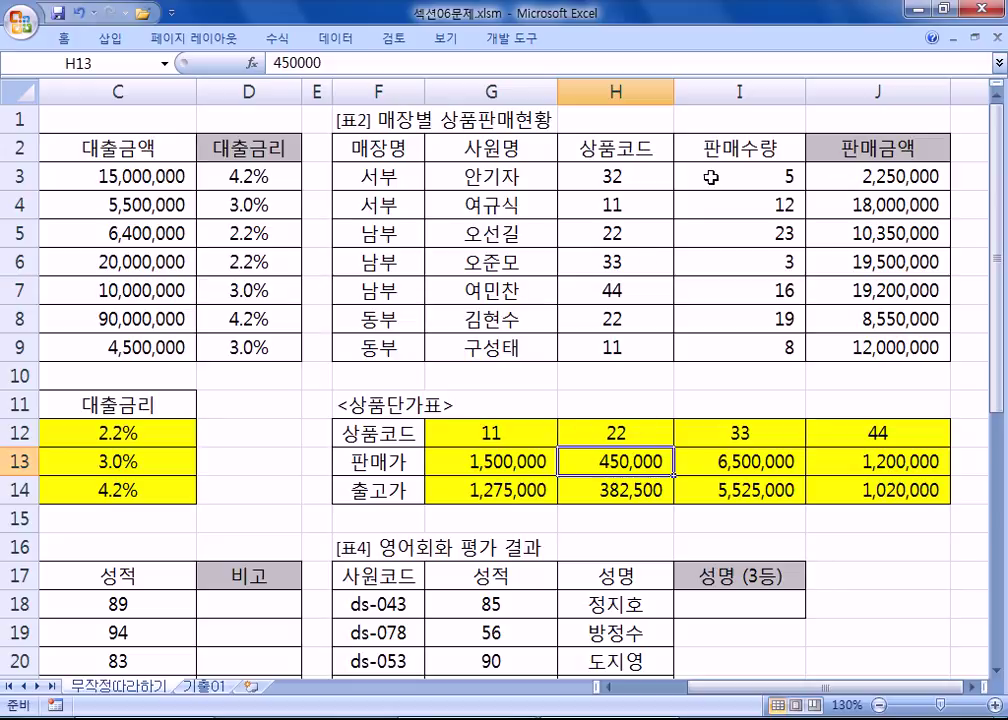
# - Set the 상품코드 in H3 back to 33 and the match option of J3's HLOOKUP formula back to 0
pyautogui.doubleClick(617, 177)
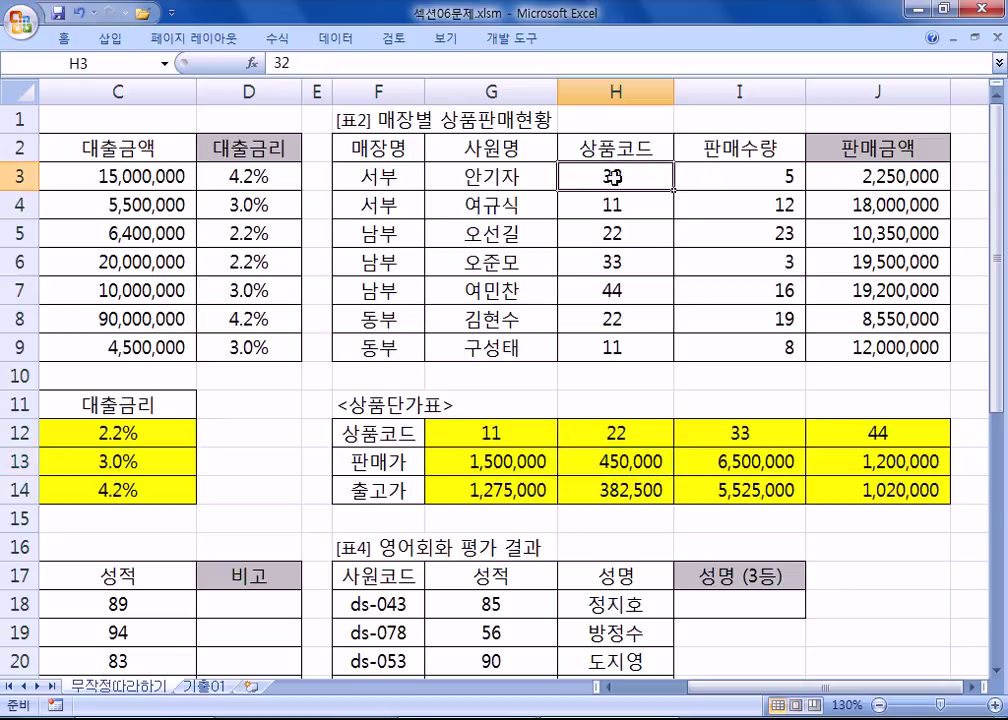
pyautogui.press('Delete')
pyautogui.write('3')
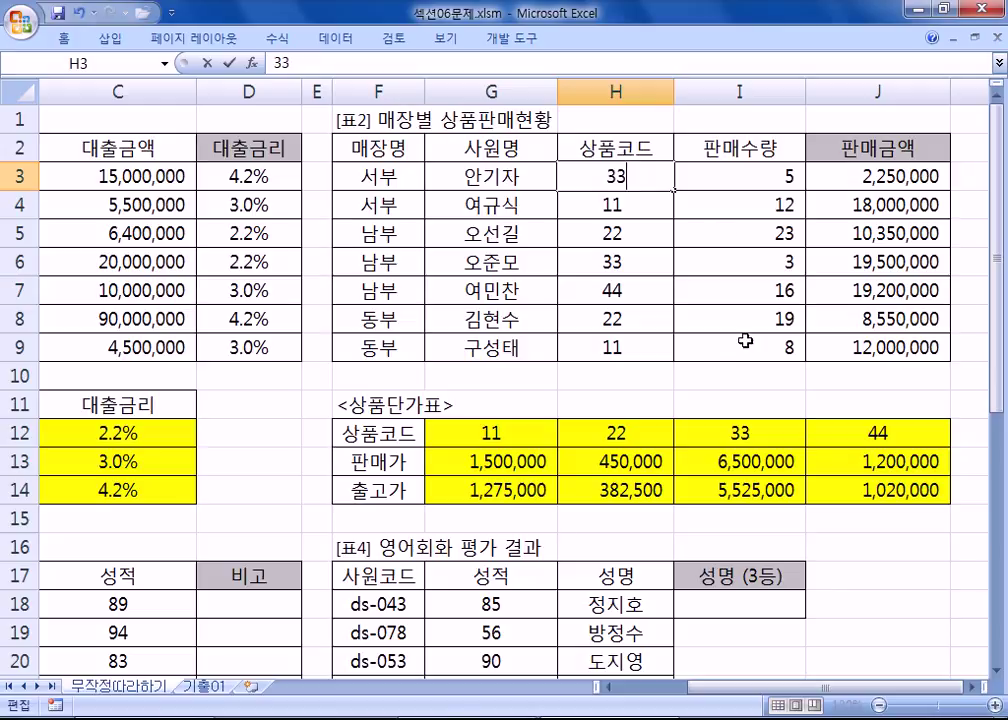
pyautogui.click(728, 490)
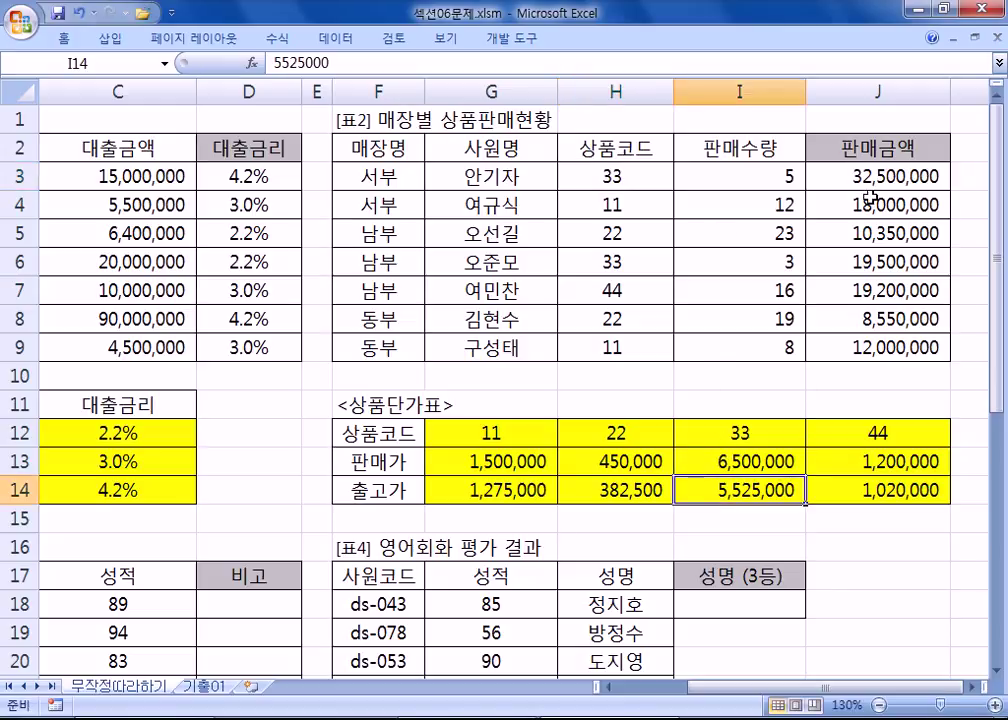
pyautogui.doubleClick(871, 176)
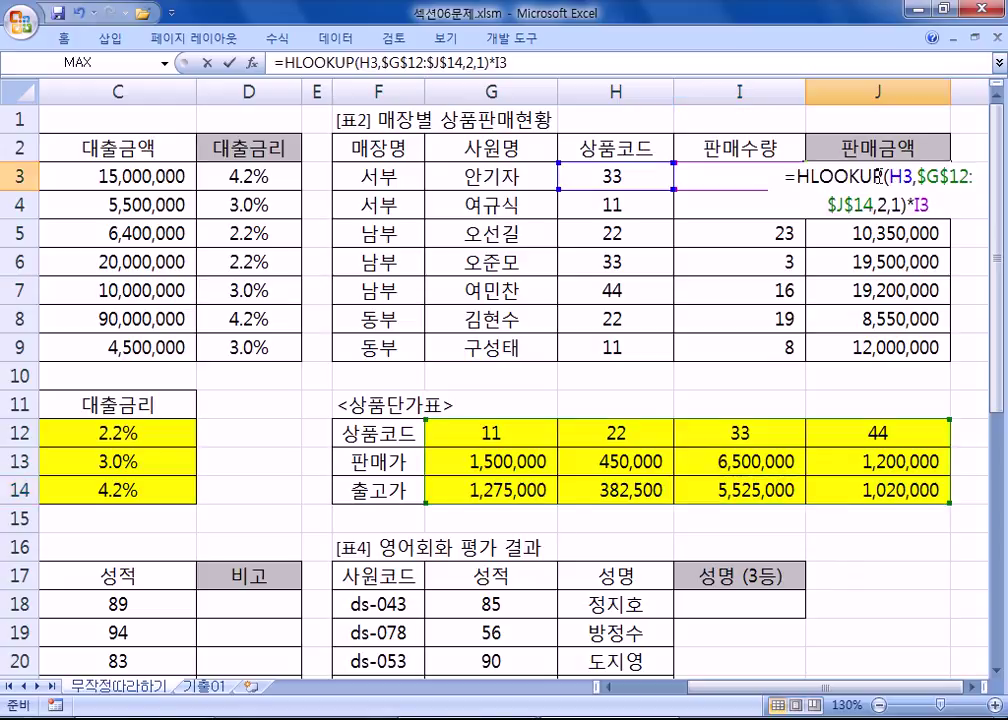
pyautogui.doubleClick(895, 204)
pyautogui.write('0')
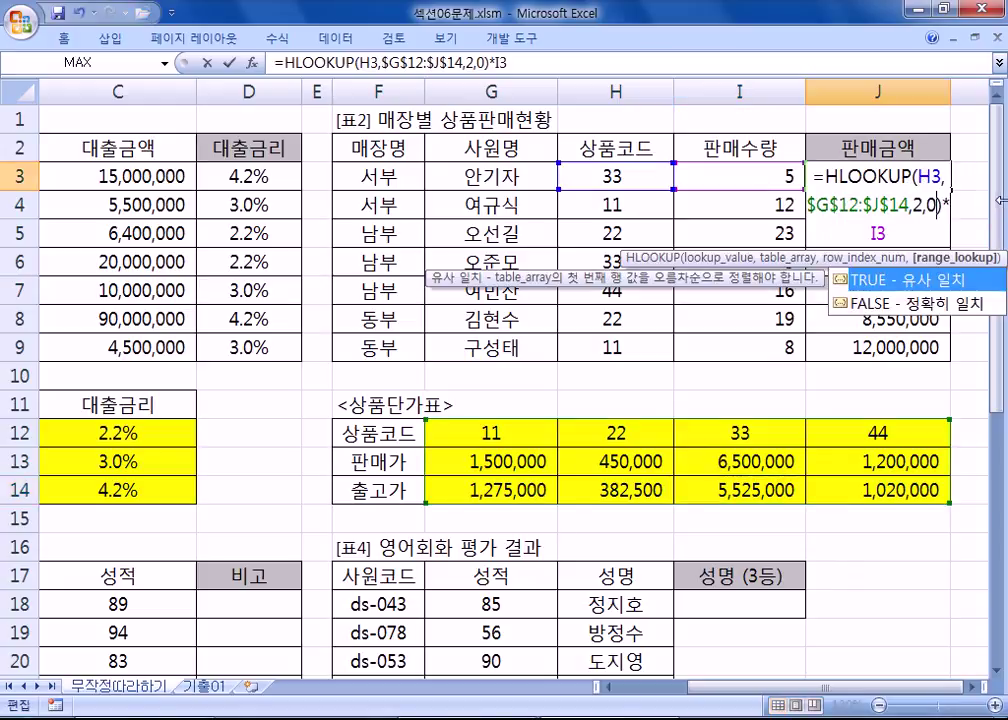
pyautogui.press('Return')
# - Set the 상품코드 in H3 to 32 again and check the exact-match 판매금액 formula in J3
pyautogui.doubleClick(610, 176)
pyautogui.moveTo(603, 176); pyautogui.dragTo(629, 177)
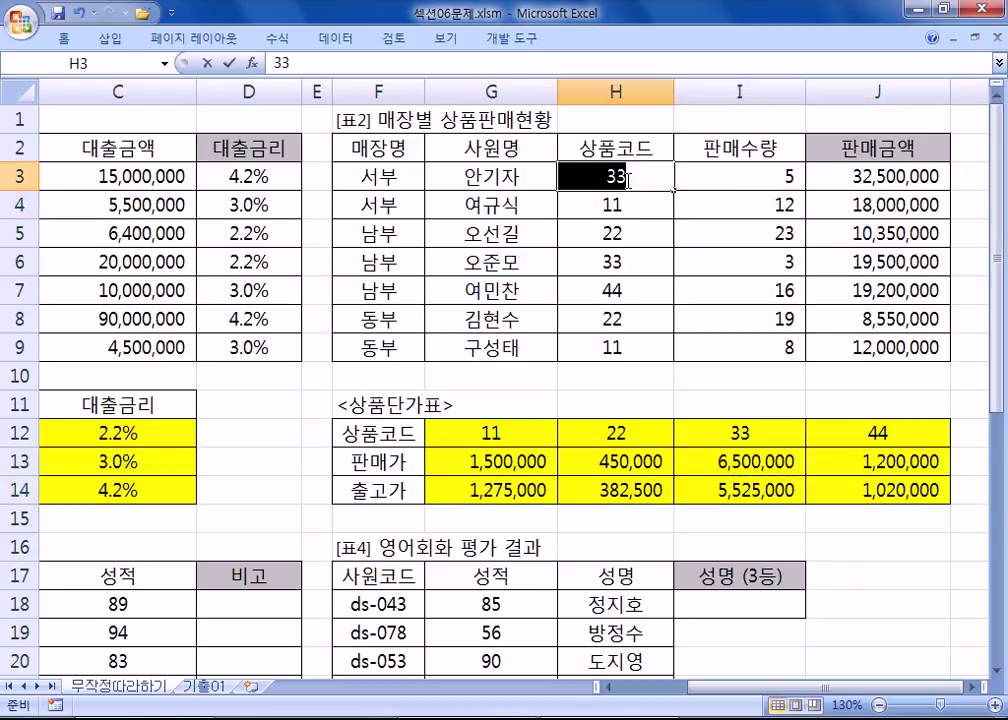
pyautogui.write('32')
pyautogui.press('Return')
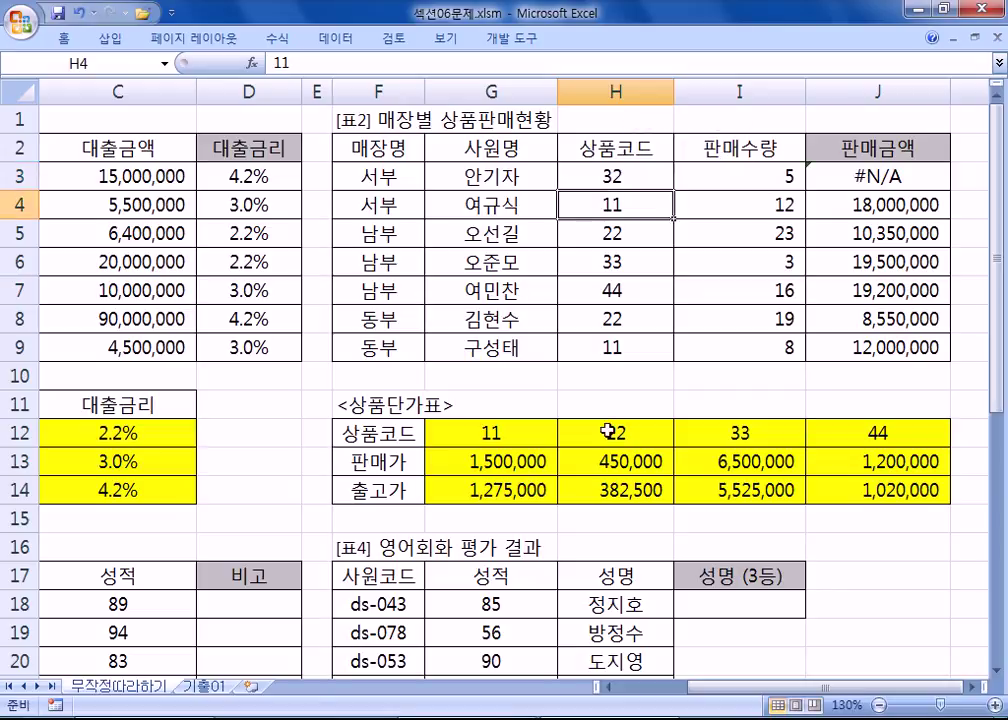
pyautogui.moveTo(711, 430); pyautogui.dragTo(807, 436)
pyautogui.click(886, 176)
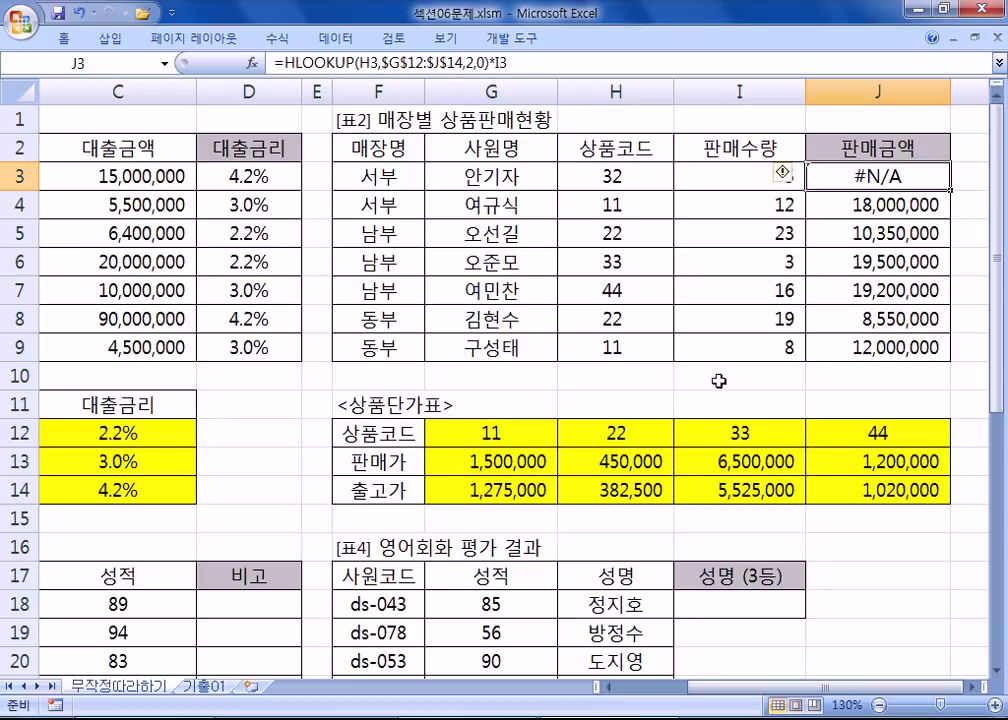
# - Restore the 상품코드 in H3 to 33
pyautogui.click(615, 177)
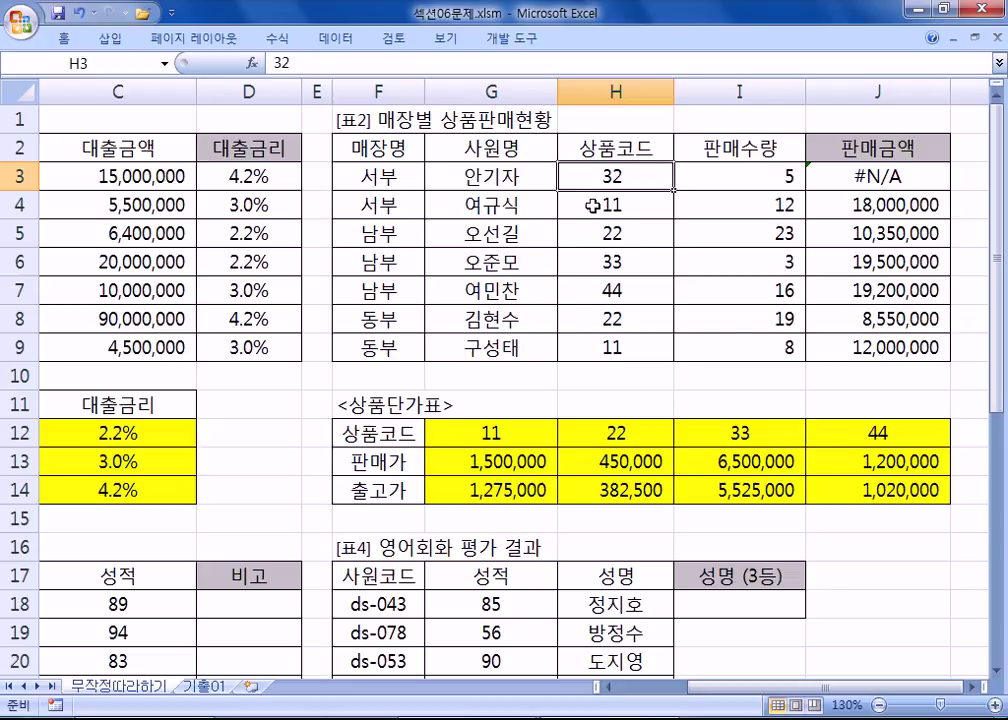
pyautogui.write('33')
pyautogui.press('Return')
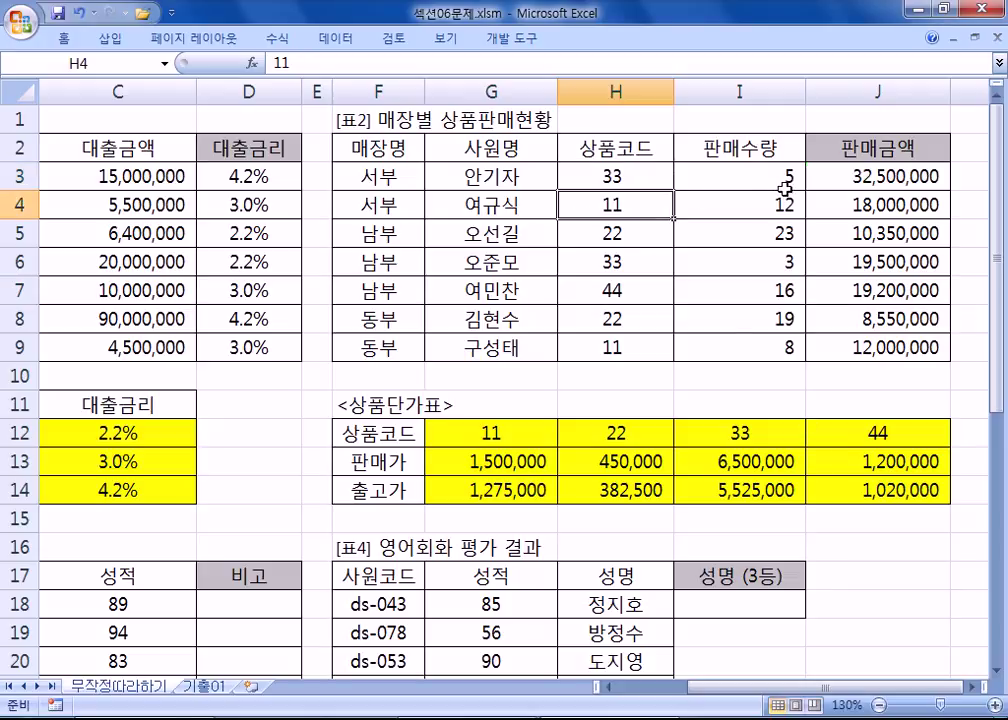
# - Examine the 대출금리 lookup table in A12:C14 and the middle digit of the 접수코드 in A9
pyautogui.press('Home')
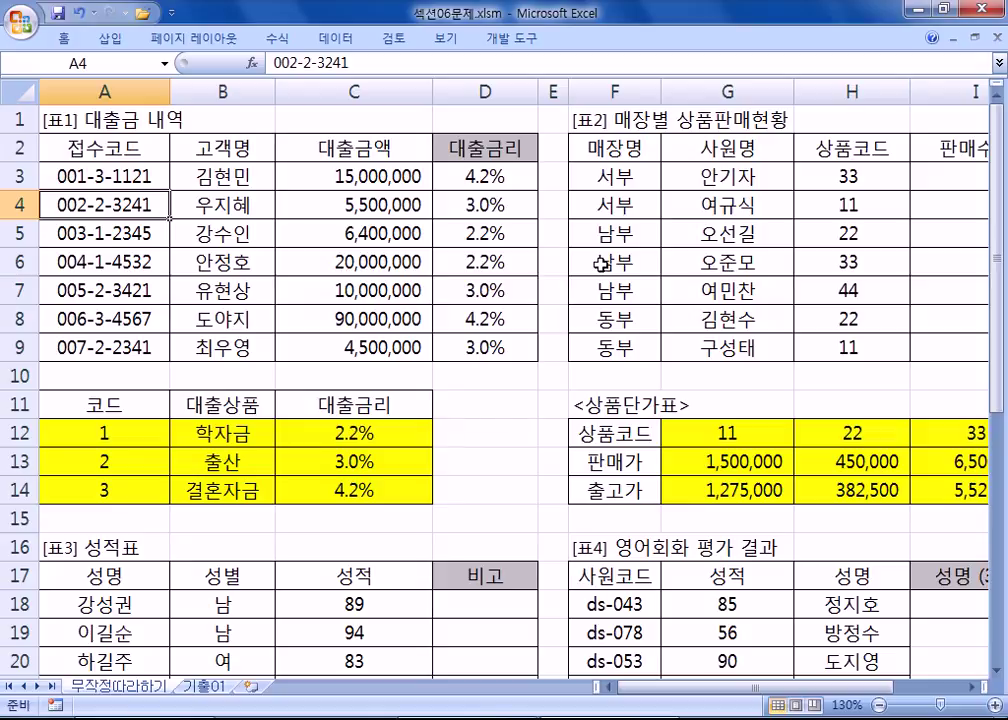
pyautogui.scroll(-1, 151, 414)
pyautogui.moveTo(130, 346); pyautogui.dragTo(101, 390)
pyautogui.click(99, 404)
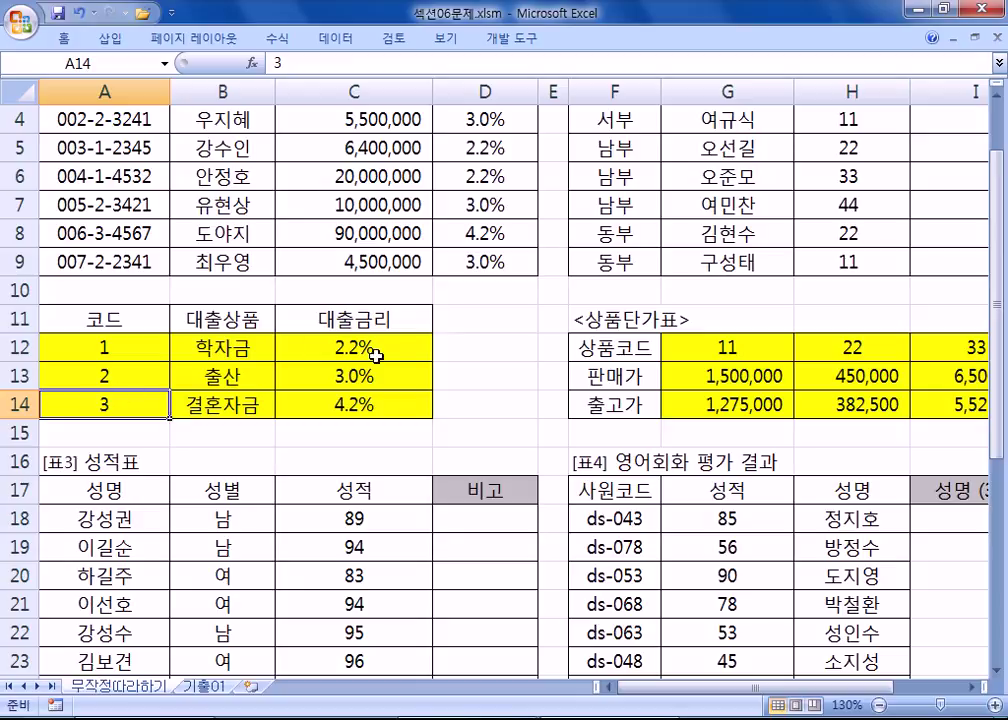
pyautogui.click(370, 406)
pyautogui.moveTo(140, 346); pyautogui.dragTo(372, 422)
pyautogui.click(375, 425)
pyautogui.moveTo(140, 344); pyautogui.dragTo(338, 407)
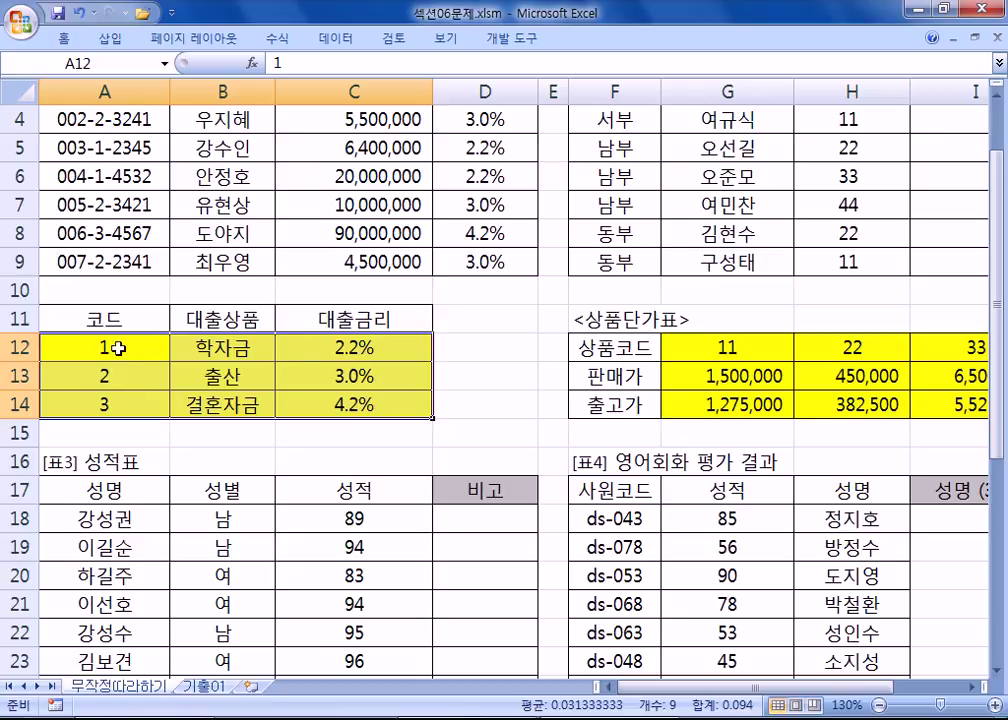
pyautogui.doubleClick(78, 262)
pyautogui.moveTo(95, 262); pyautogui.dragTo(104, 262)
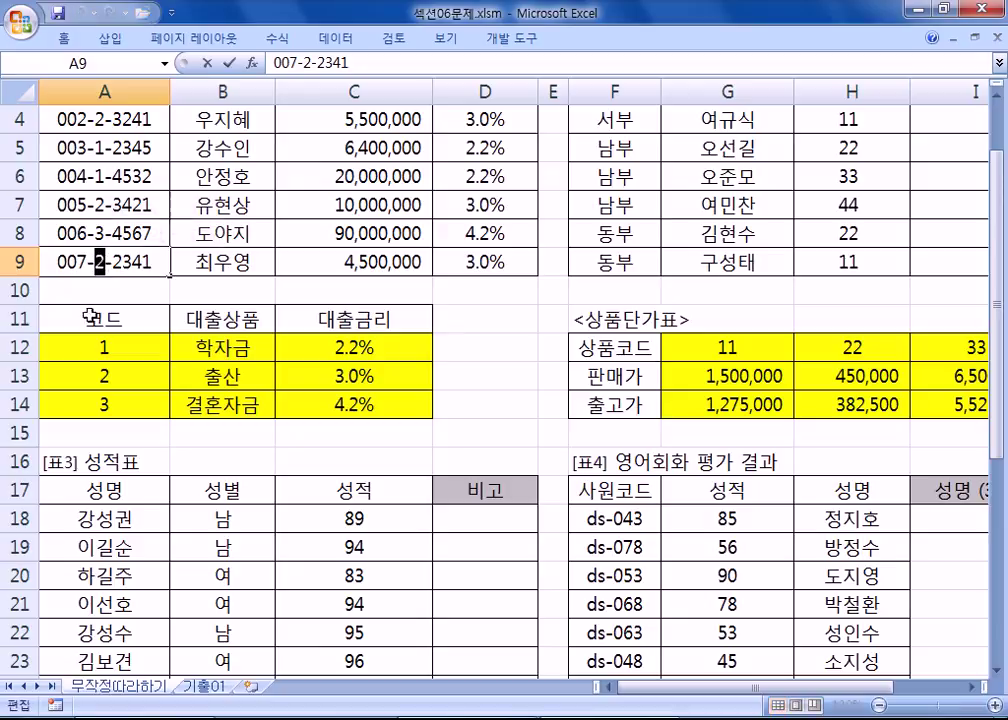
# - Examine the code 2 and 3 rows of the loan rate table and the column index argument of the VLOOKUP formula in D9
pyautogui.click(146, 382)
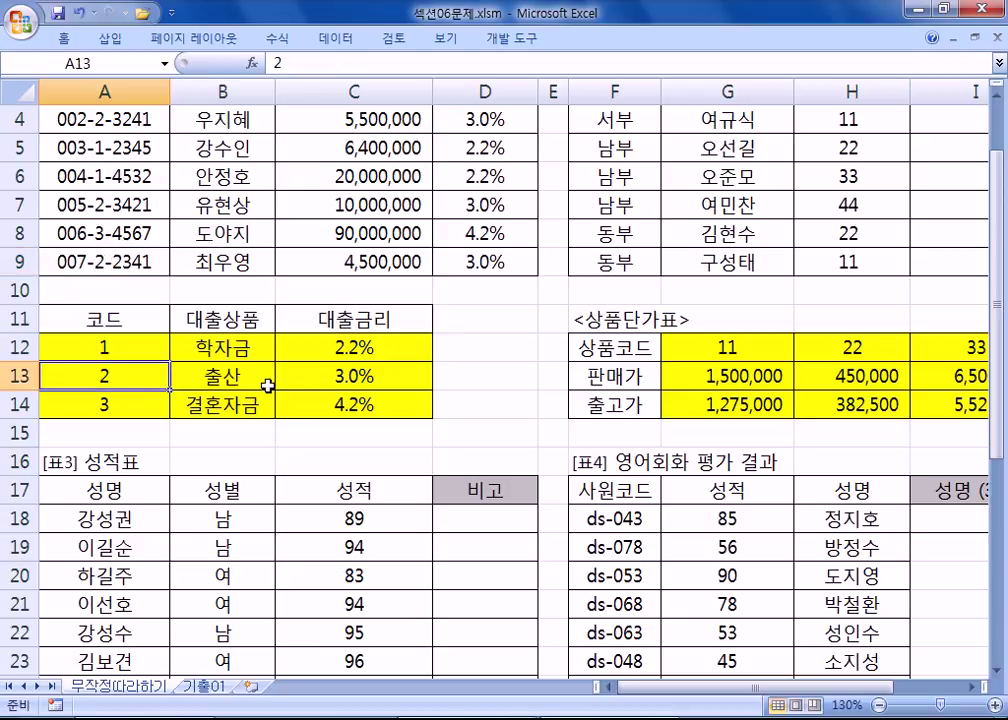
pyautogui.click(207, 376)
pyautogui.click(371, 378)
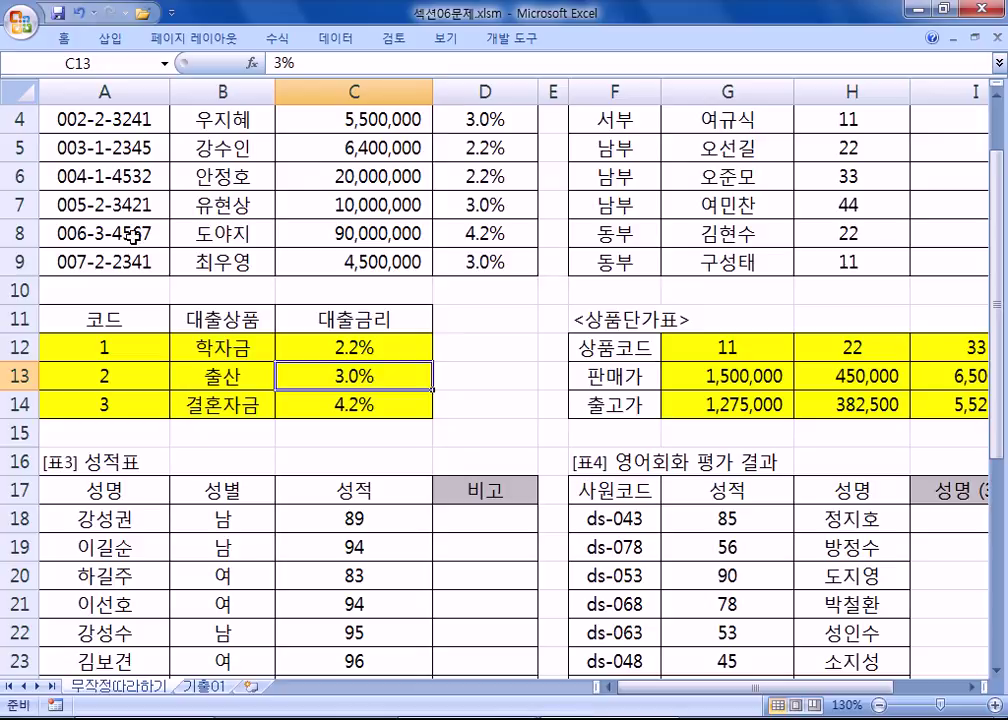
pyautogui.click(95, 398)
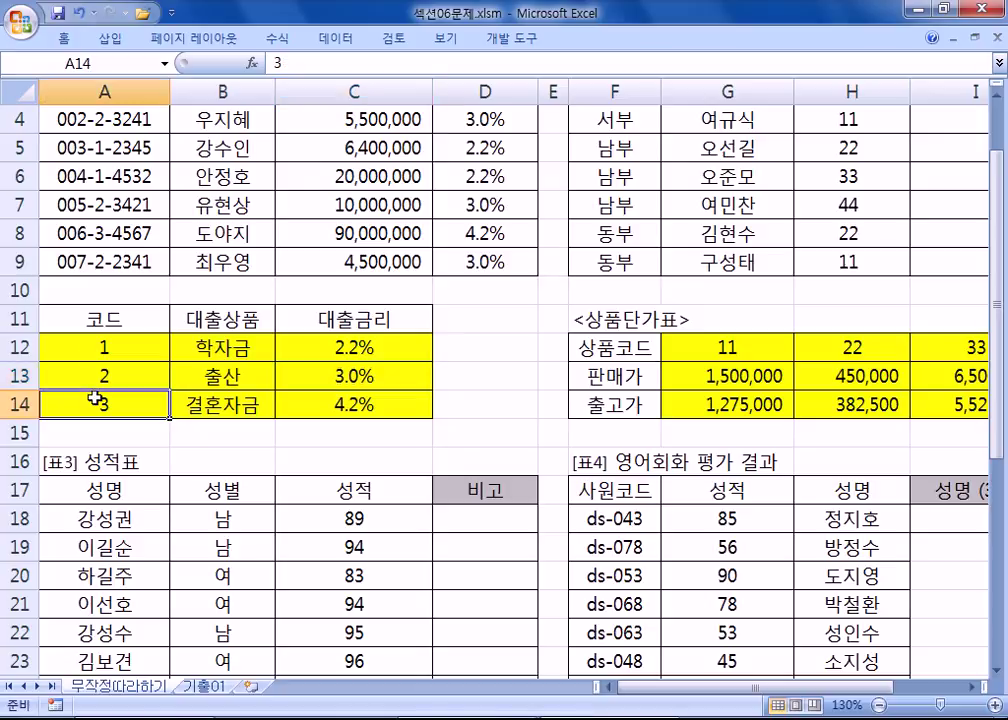
pyautogui.click(345, 405)
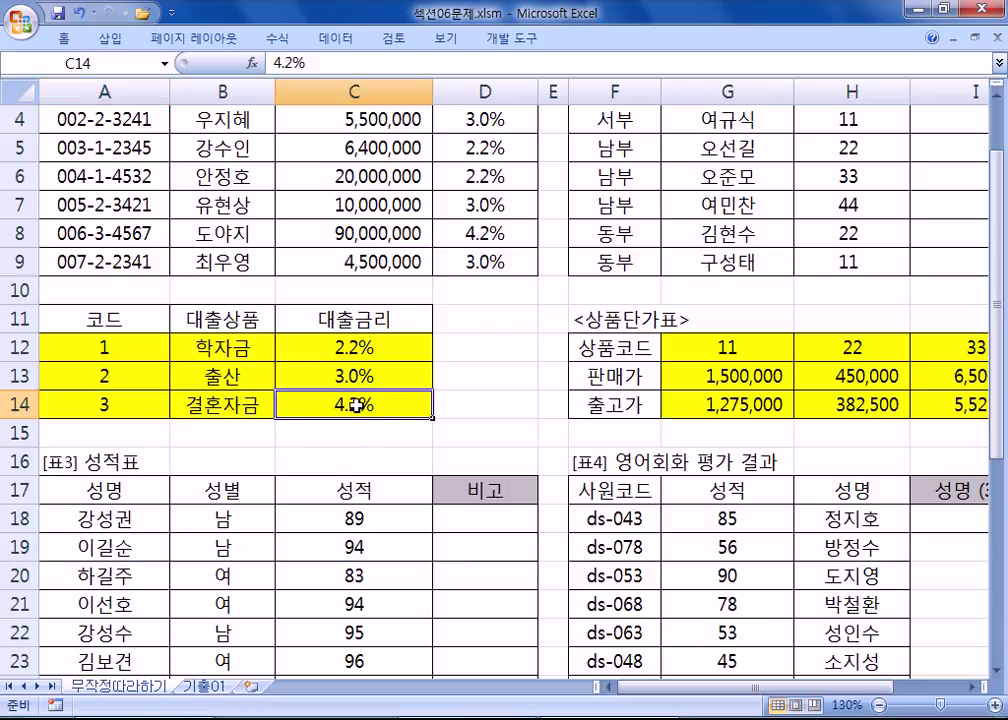
pyautogui.scroll(1, 405, 330)
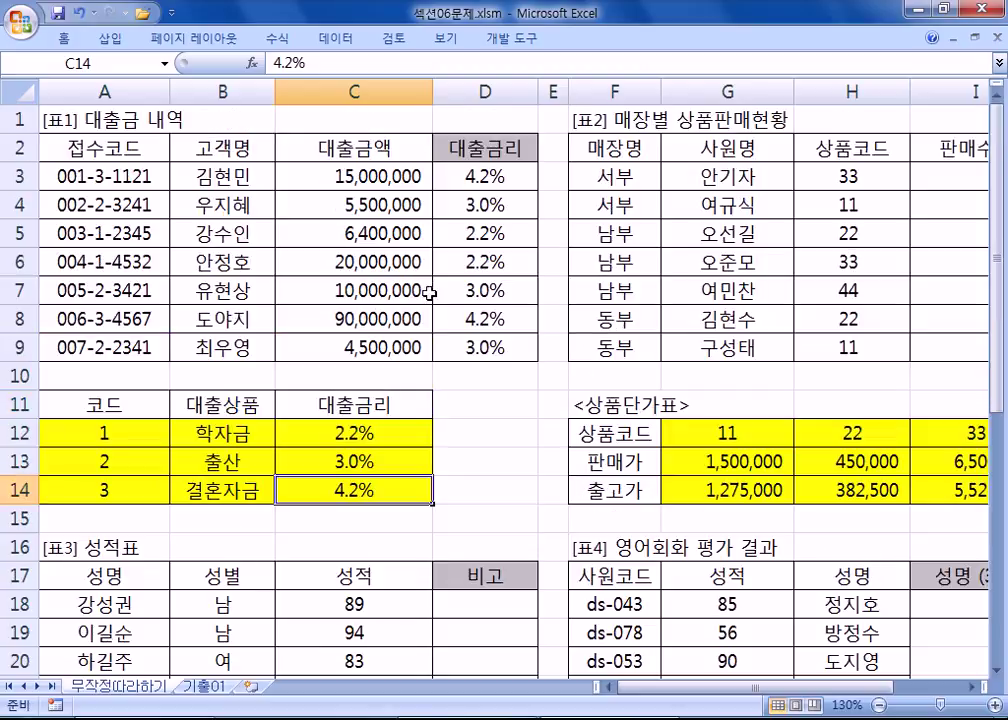
pyautogui.click(451, 352)
pyautogui.doubleClick(451, 352)
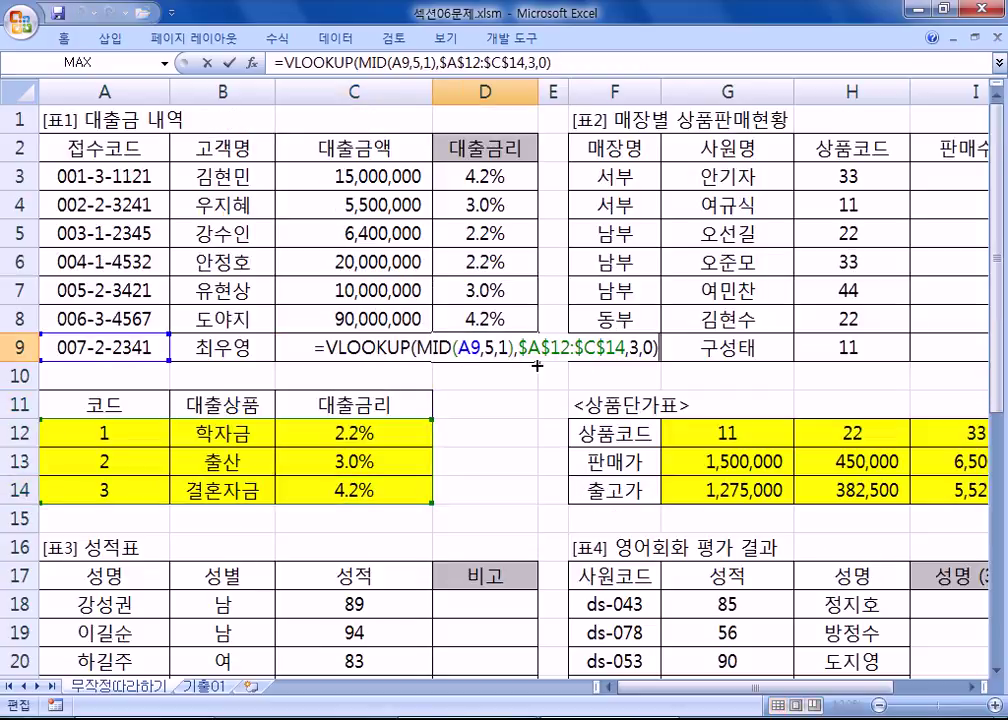
pyautogui.doubleClick(633, 348)
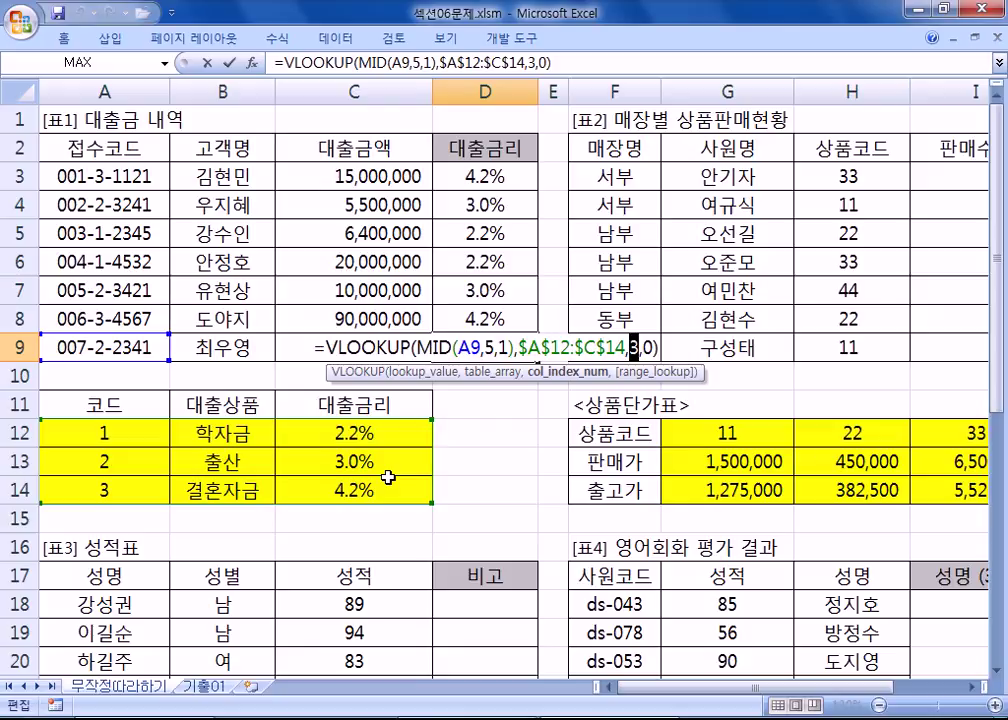
pyautogui.hotkey('ctrl', 'Return')
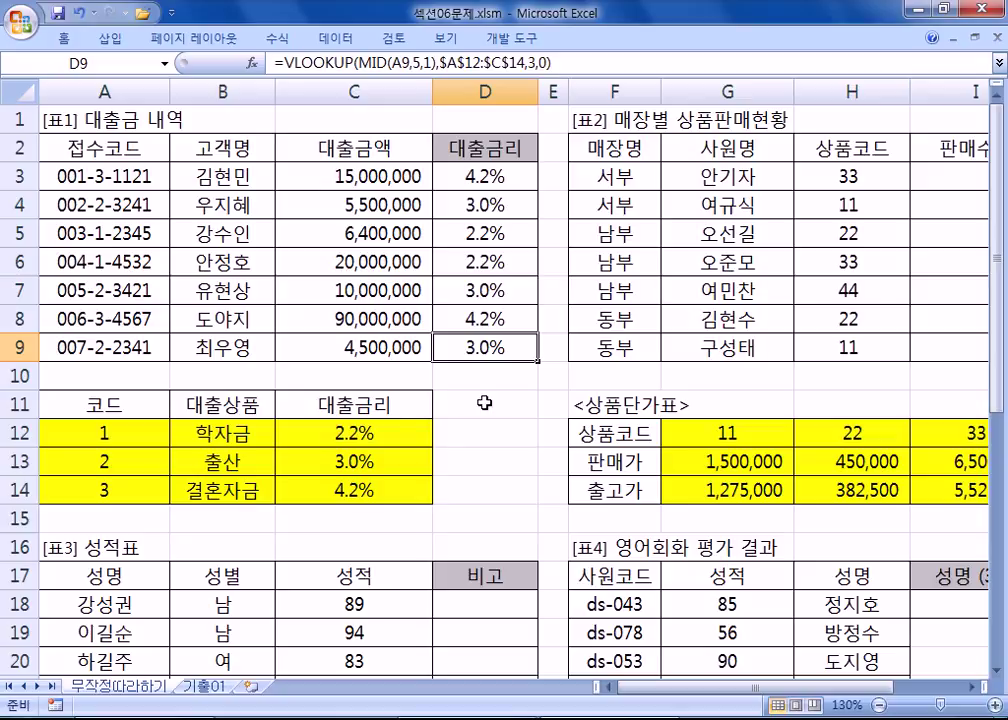
# - Switch to the Notepad notes and begin a new problem below problem 2 with "3) 성적(C18:C24)을 기준으로 순위를 구하여"
pyautogui.scroll(-5, 484, 402)
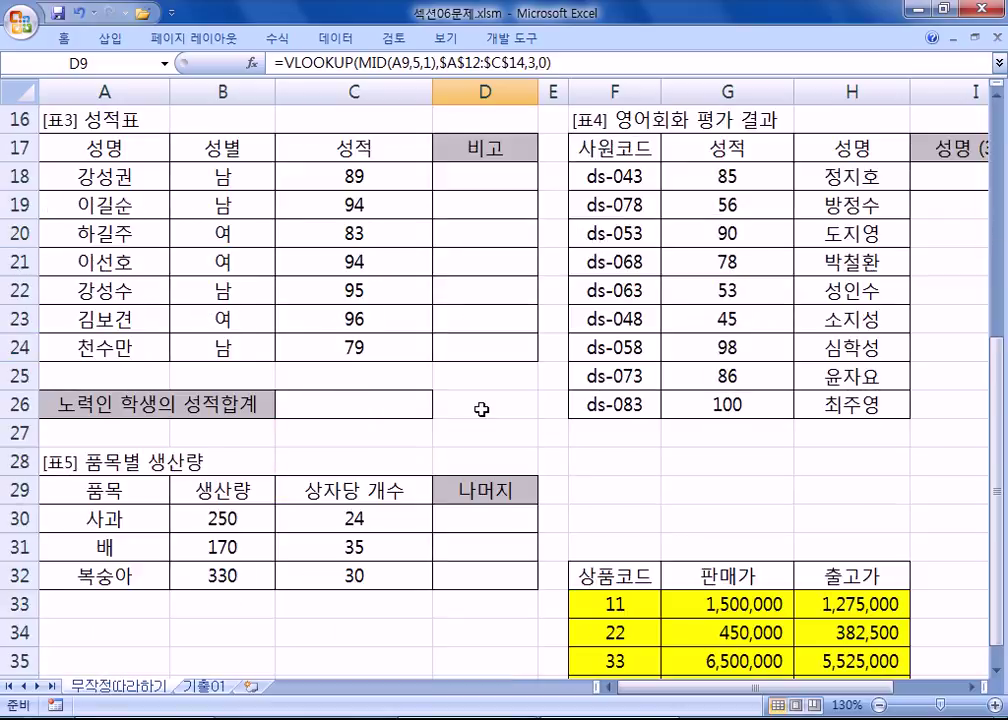
pyautogui.click(462, 182)
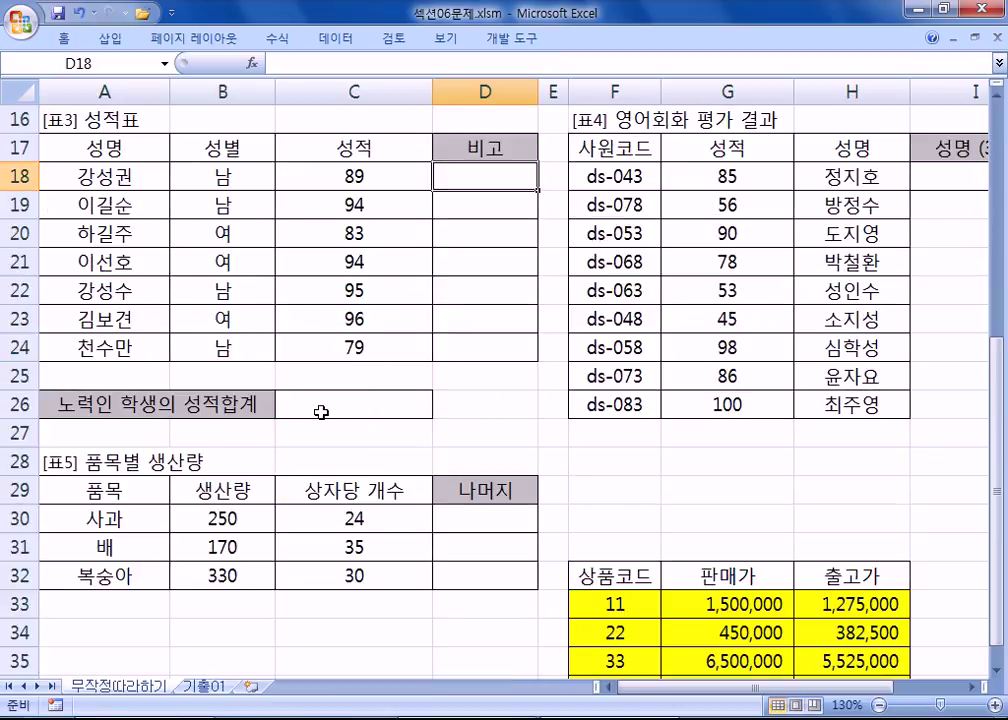
pyautogui.hotkey('alt', 'Tab')
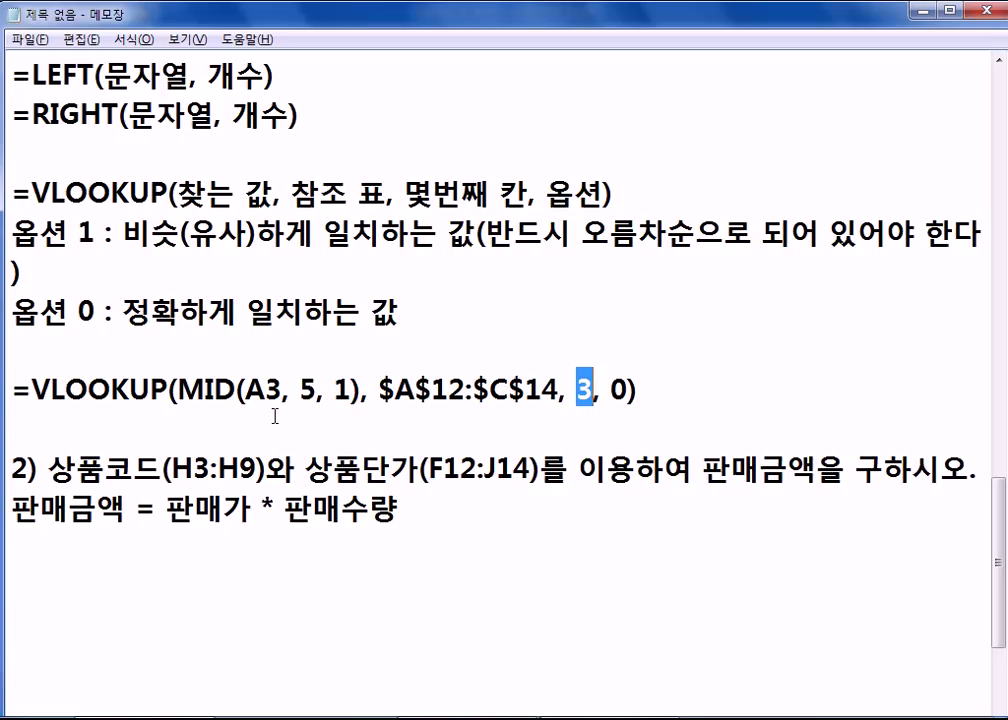
pyautogui.scroll(-3, 318, 427)
pyautogui.write('3) ')
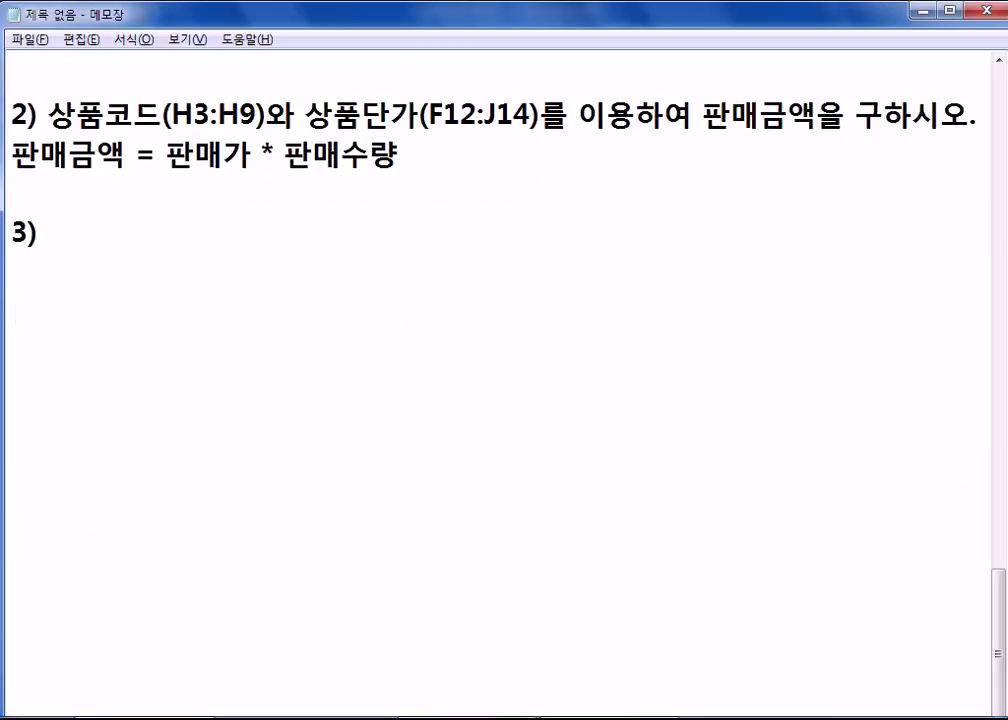
pyautogui.write('성')
pyautogui.write('적*(')
pyautogui.press('BackSpace')
pyautogui.press('BackSpace')
pyautogui.write('(C18')
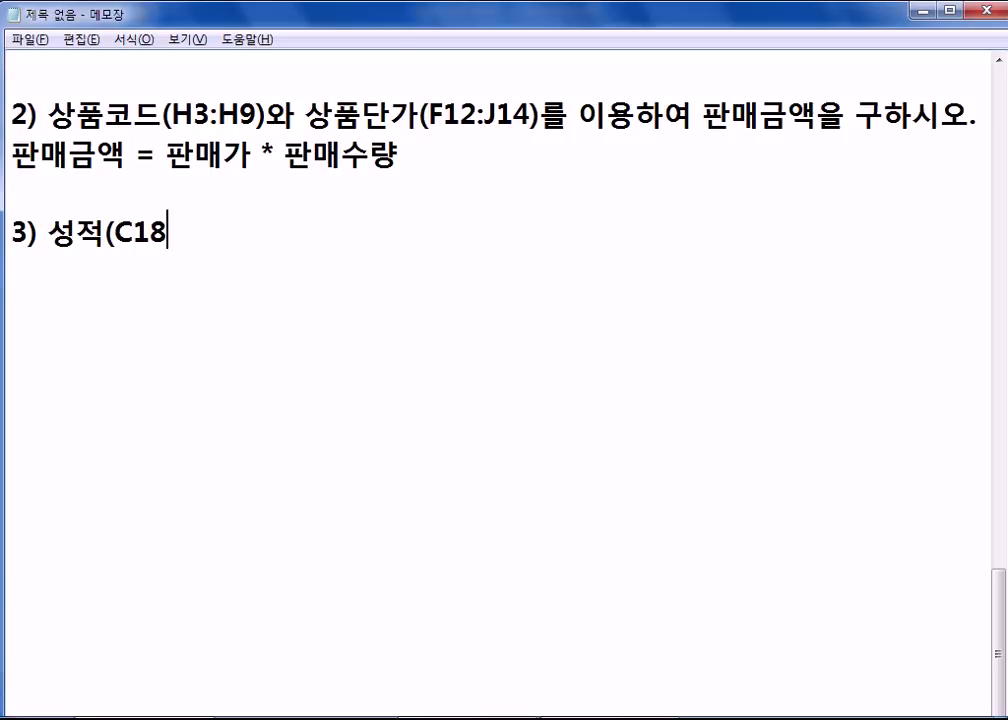
pyautogui.write(':C2')
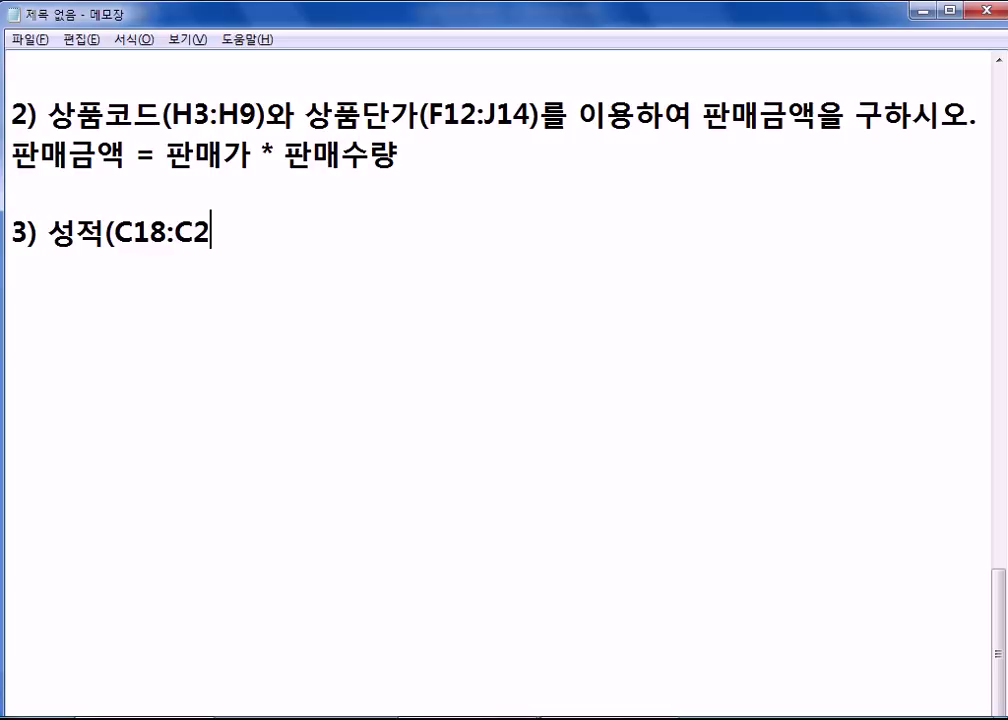
pyautogui.write('4)을')
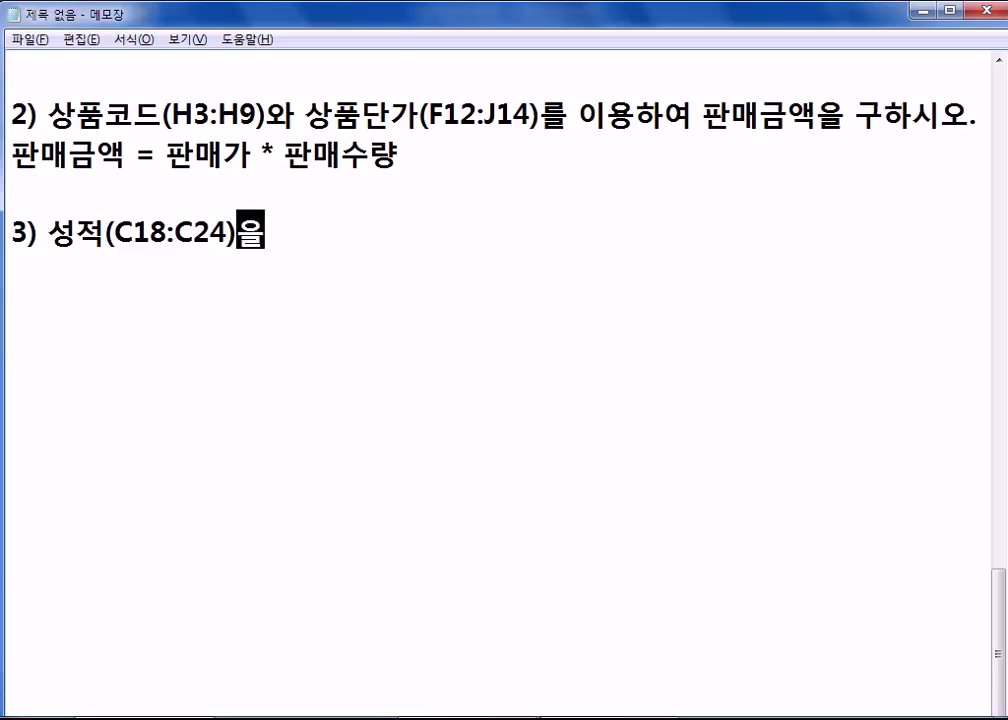
pyautogui.write(' 기준으로 ㅅㅜㄴ위')
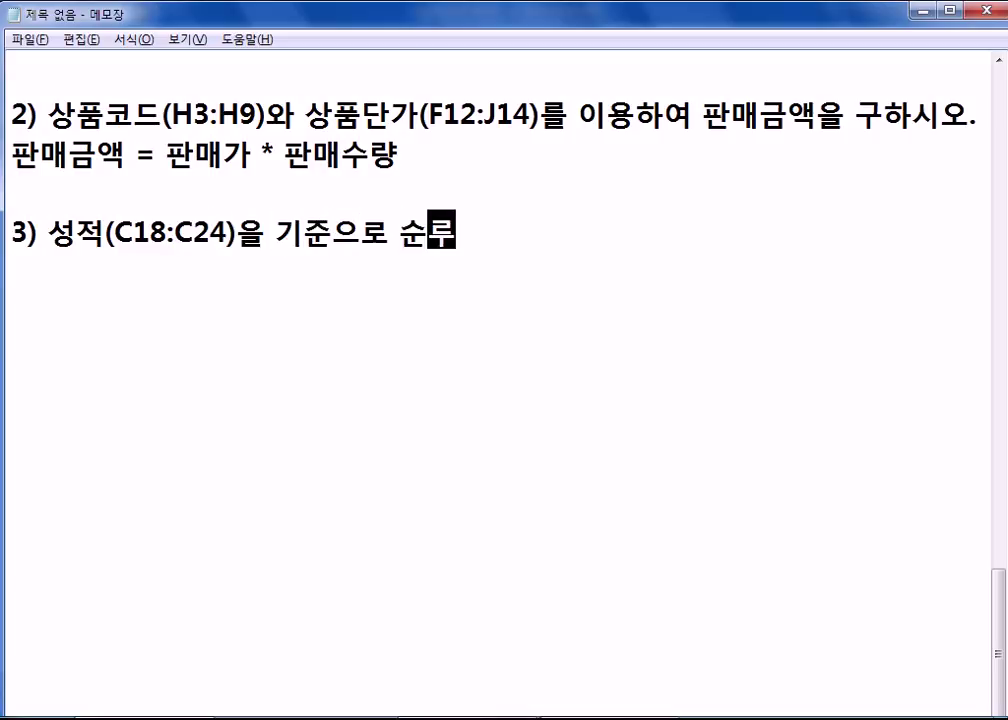
pyautogui.write('를 구하여 ')
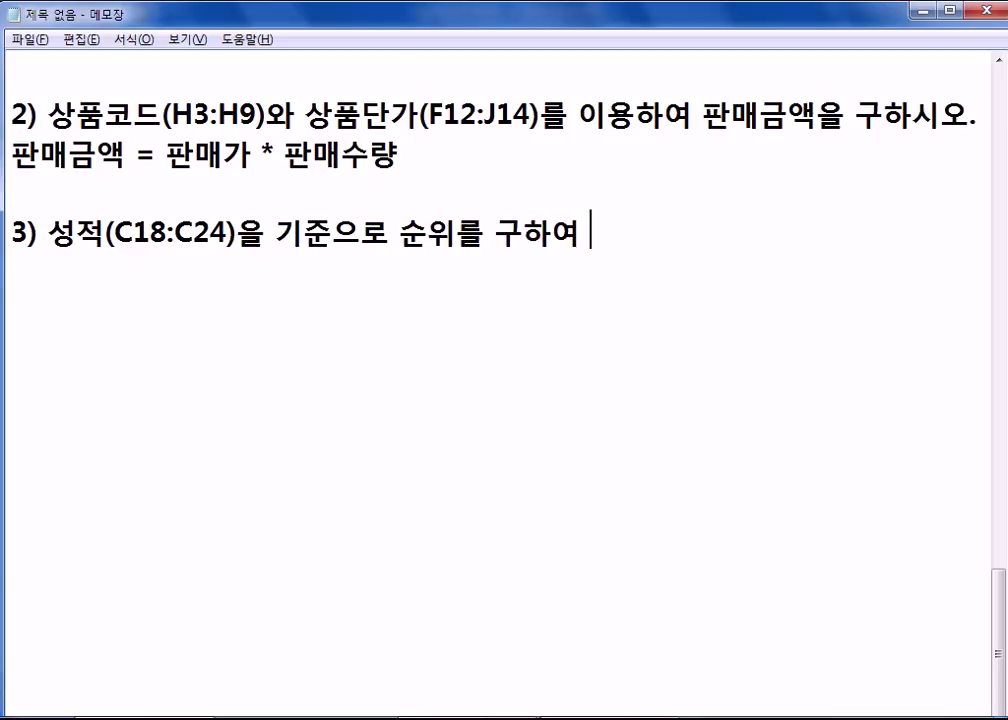
# - Complete the problem 3 sentence with "1위는 "최우수", 2위는 "우수", 3위는 "보통", 나머지는 "노력"으로 표시하시오"
pyautogui.write('1위는 "')
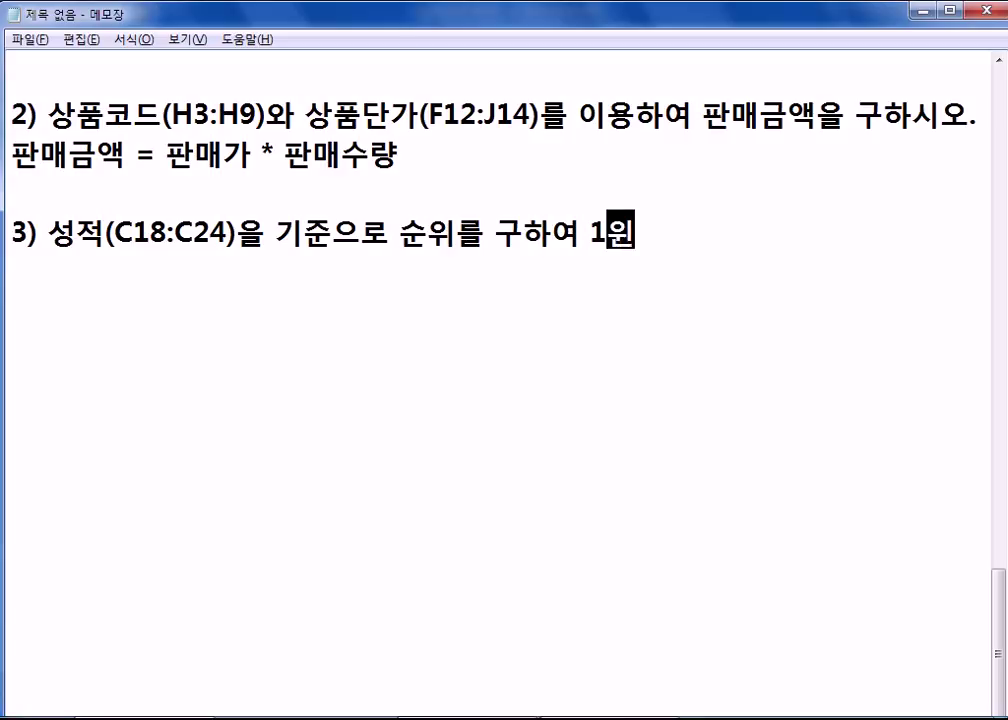
pyautogui.write('최우수", 2위는 "우수"')
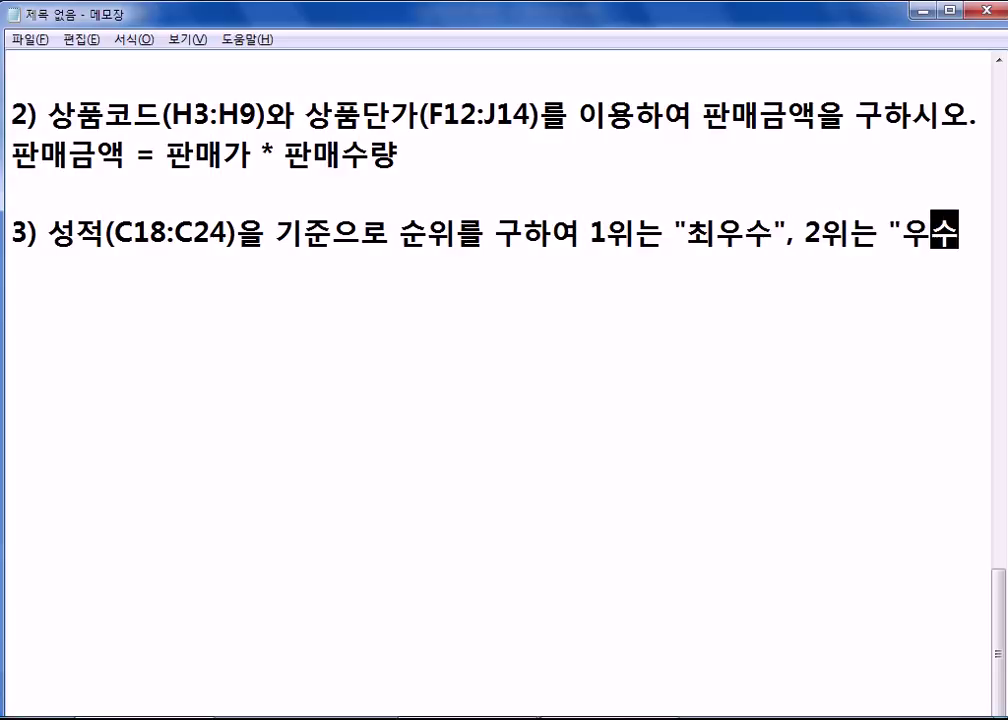
pyautogui.write(',')
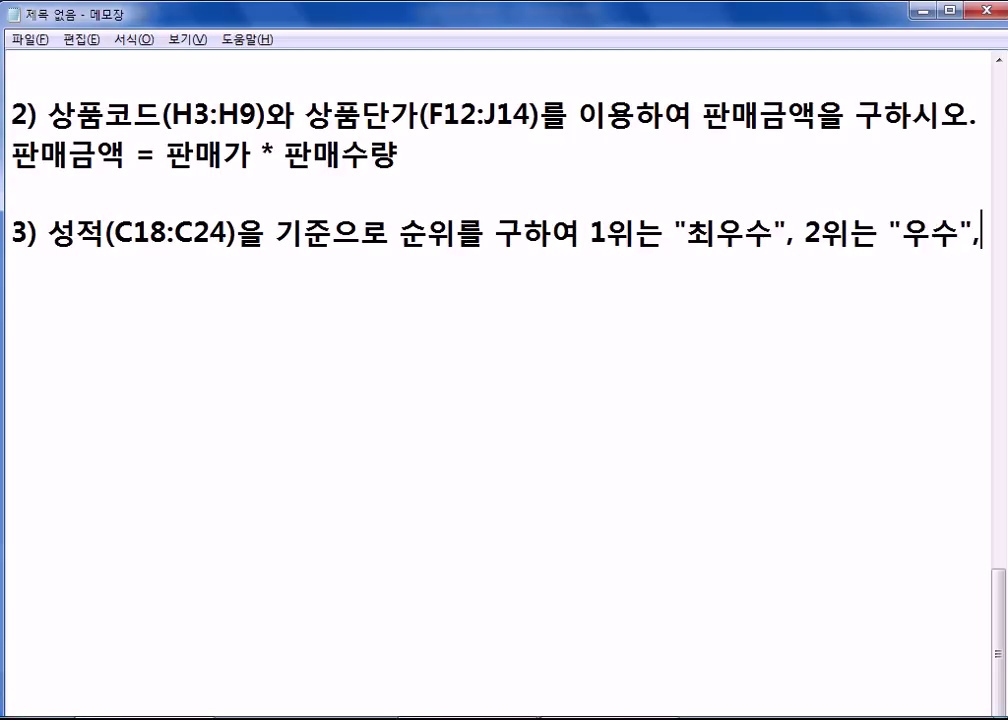
pyautogui.write(' 3위는 "보통"')
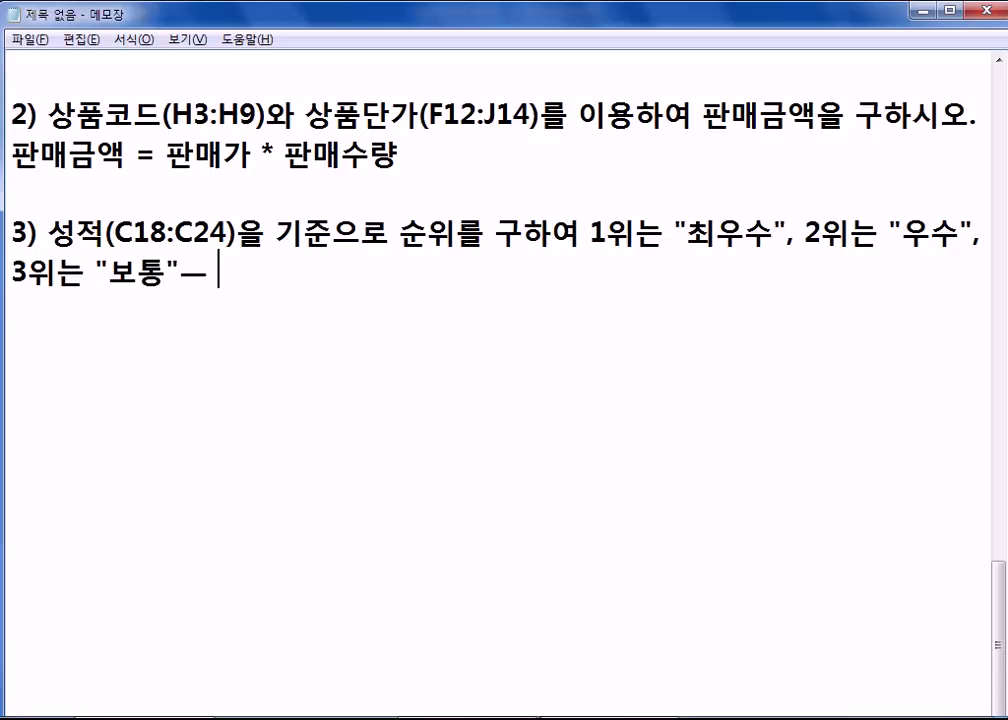
pyautogui.write(', 나머')
pyautogui.write('지는 "노려')
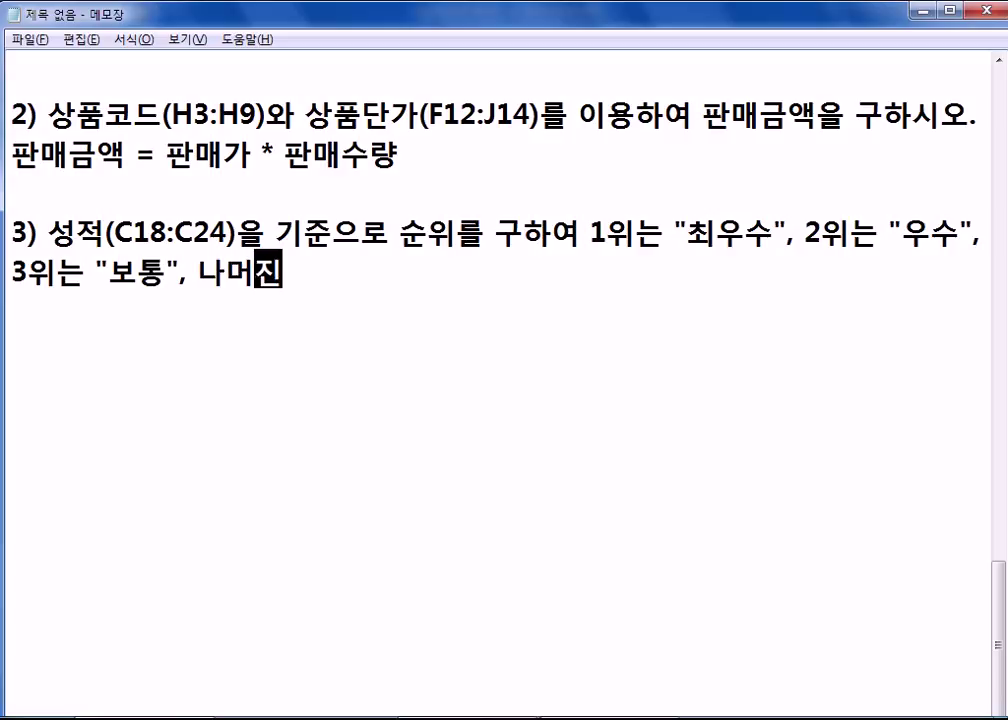
pyautogui.write('력')
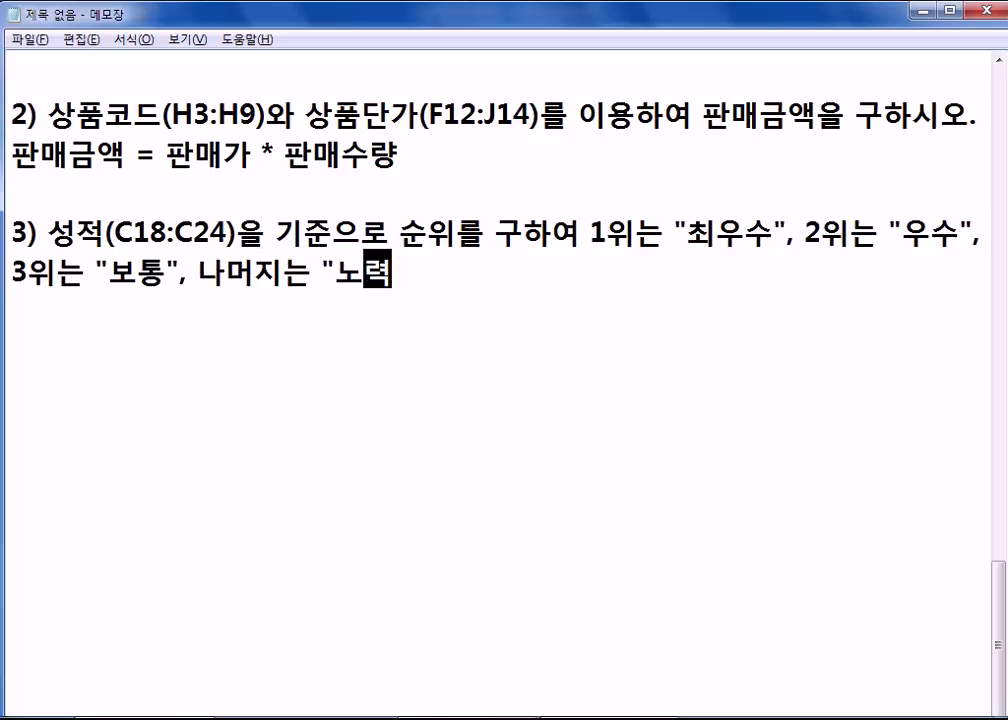
pyautogui.write('"으')
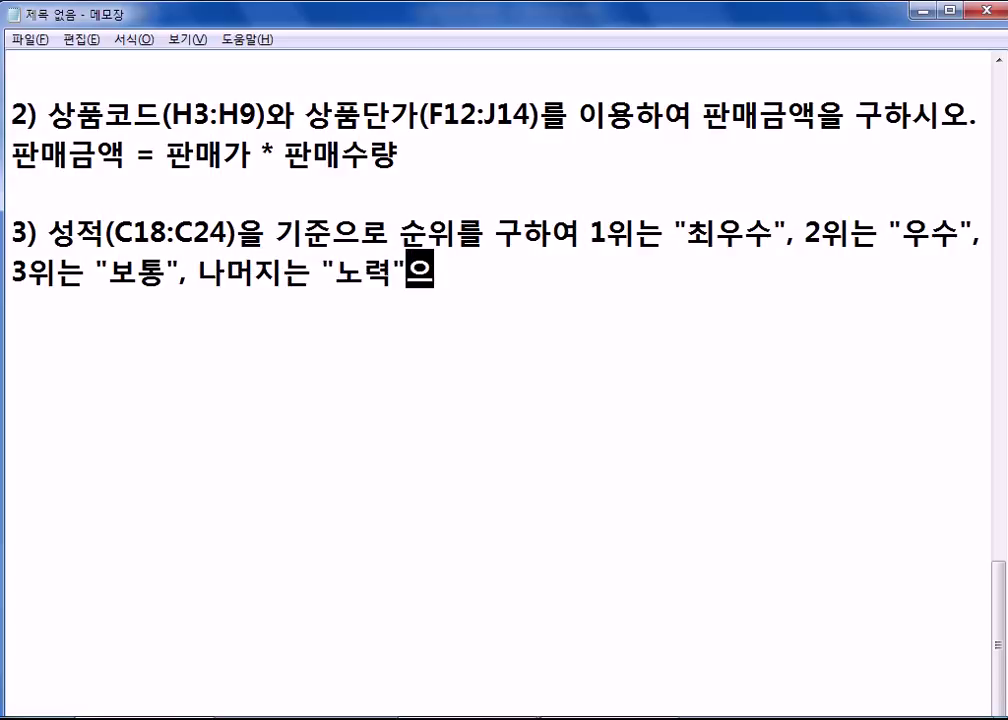
pyautogui.write('로 표시하시오')
pyautogui.press('Return')
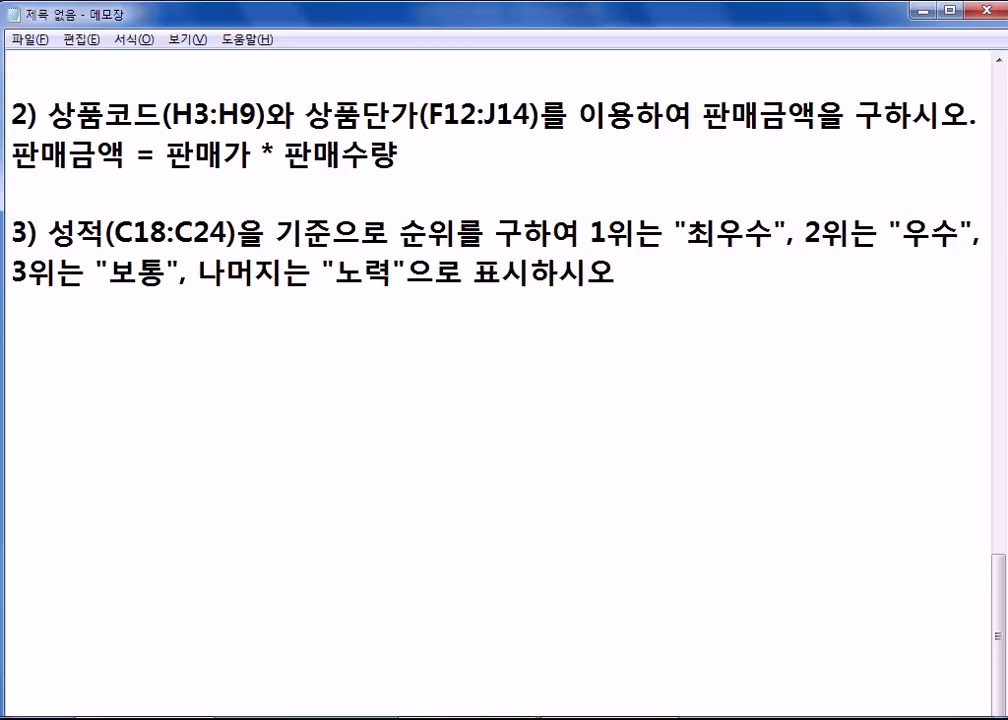
# - Add the condition line "* 성적이 가장 높은 사람이 1위" under problem 3
pyautogui.write('* 서적')
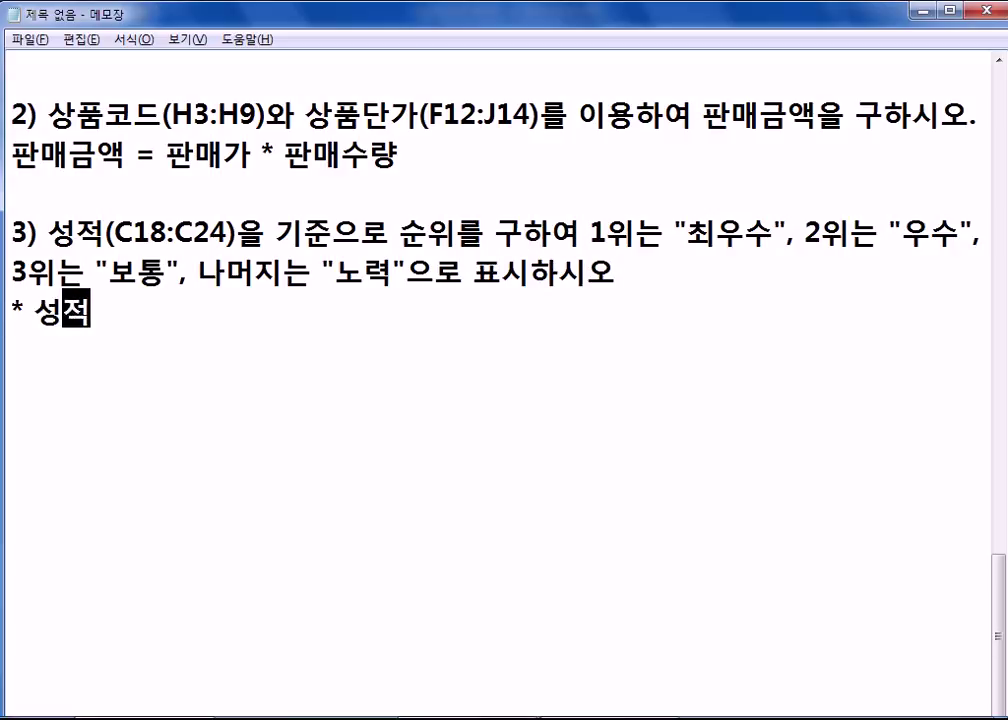
pyautogui.write('이 가장 ')
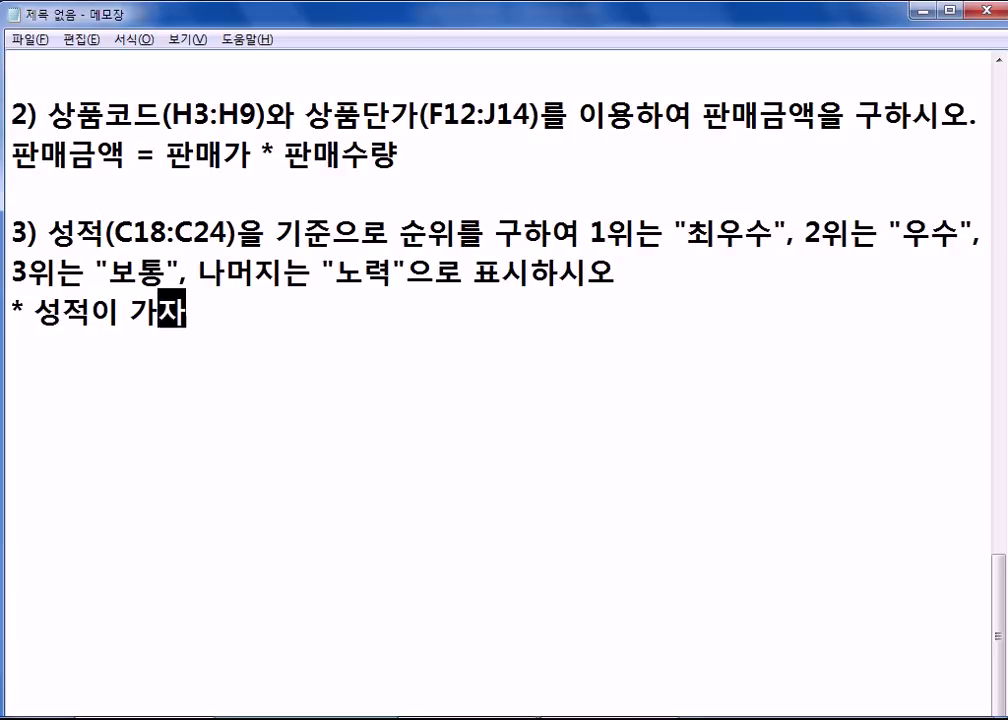
pyautogui.write('높')
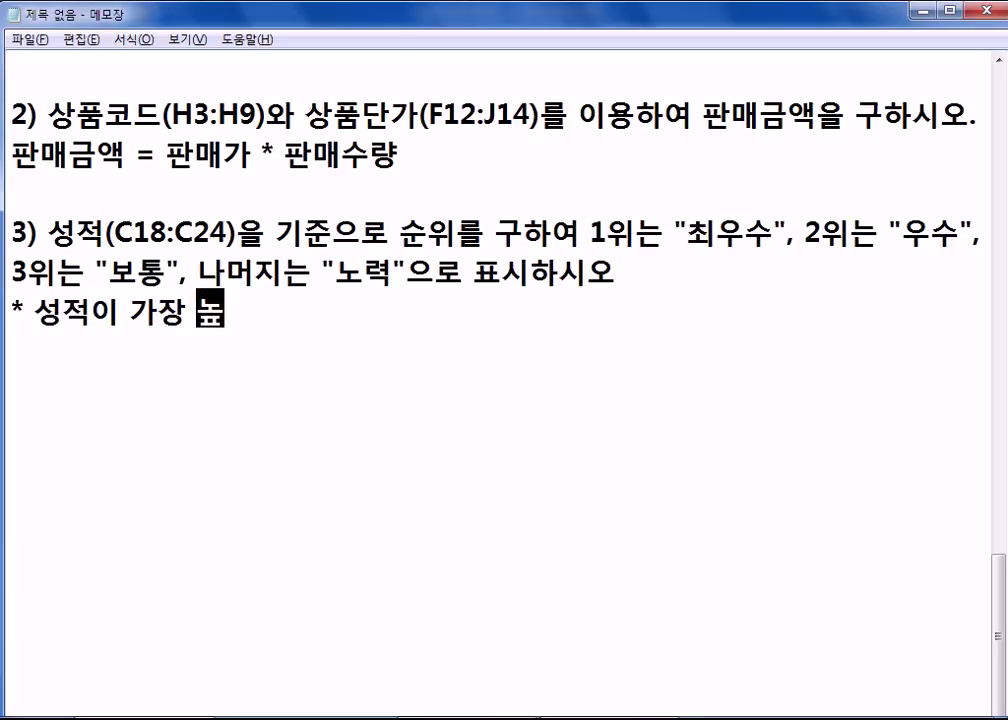
pyautogui.write('은 사람이 1위')
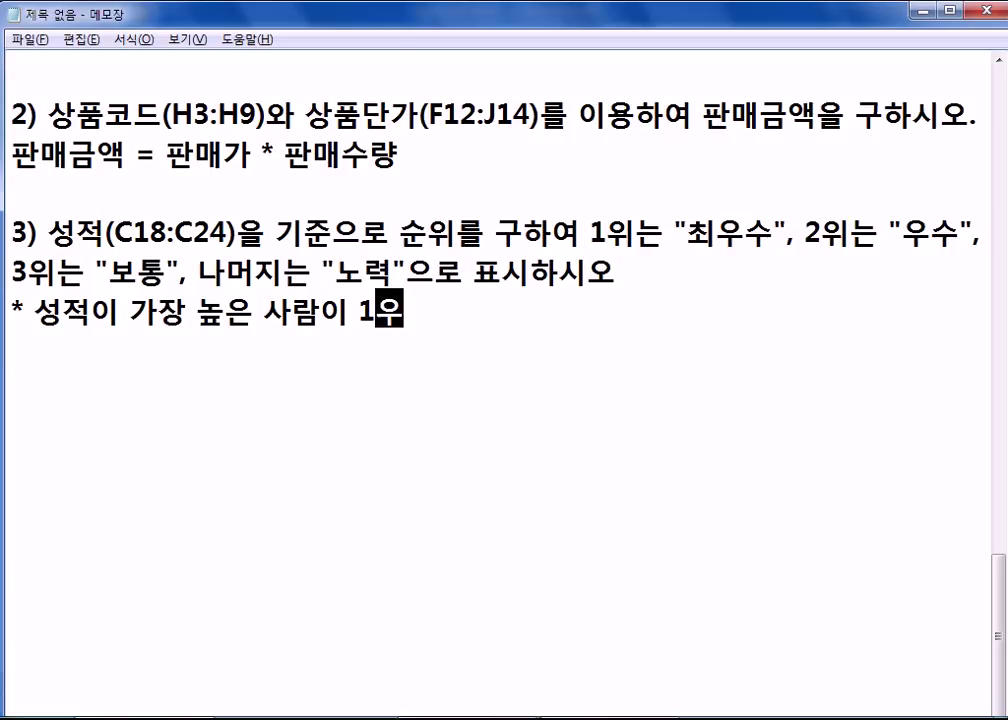
pyautogui.press('Return')
# - Add the condition line "* CHOOSE, RANK 함수를 사용" followed by a blank line for the solution notes
pyautogui.write('*')
pyautogui.write(' CPO')
pyautogui.press('BackSpace')
pyautogui.press('BackSpace')
pyautogui.write('HJ')
pyautogui.press('BackSpace')
pyautogui.write('P')
pyautogui.press('BackSpace')
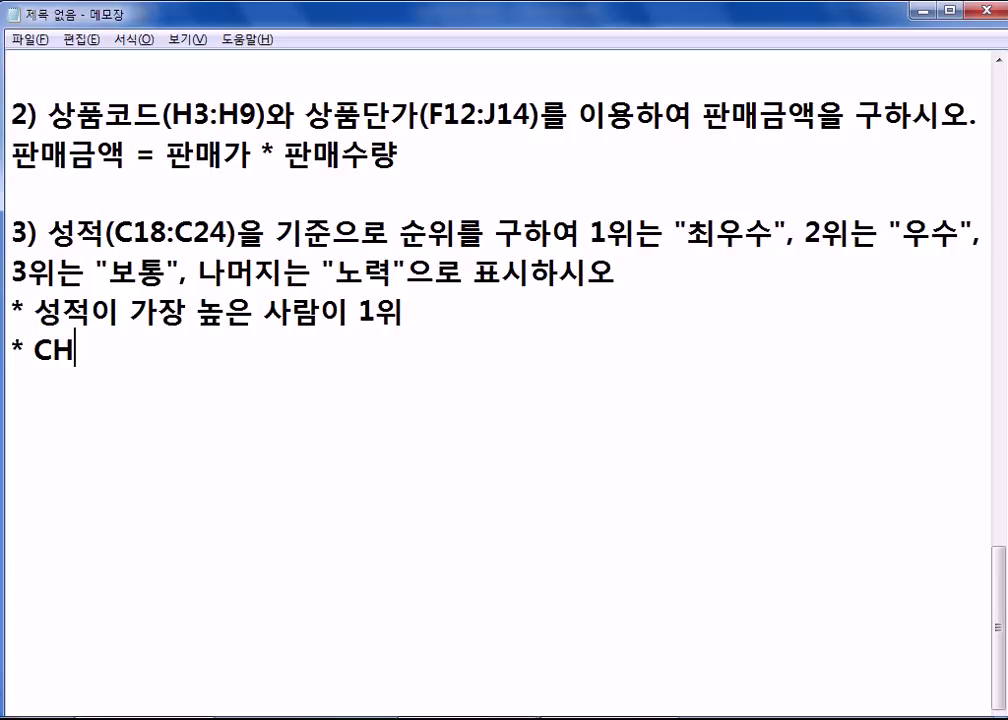
pyautogui.write('OOSE, RANK')
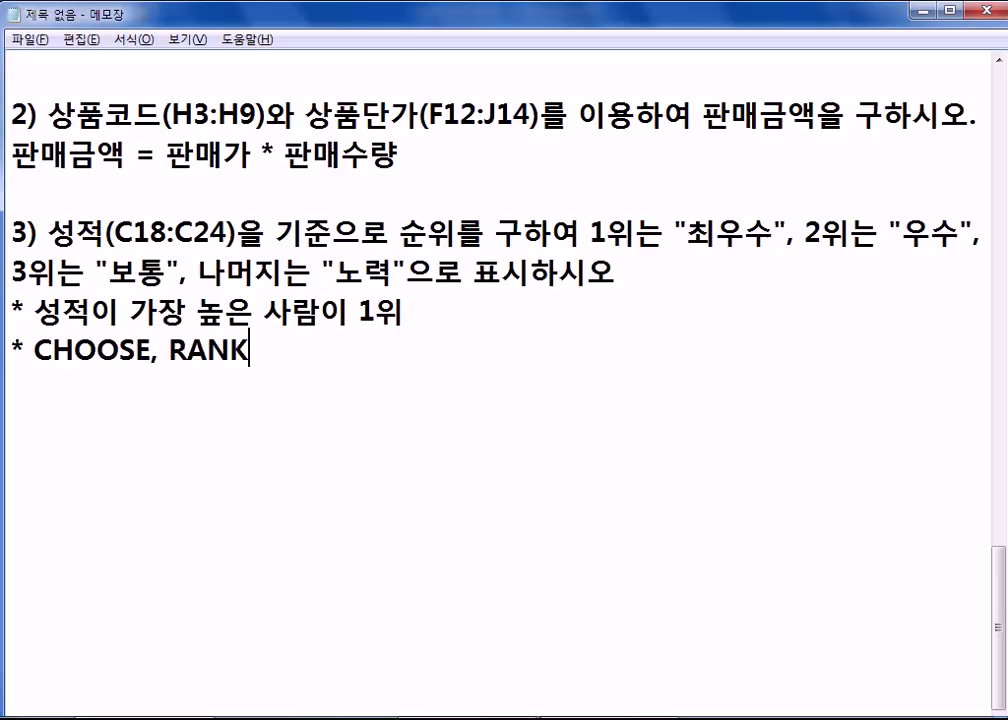
pyautogui.write(' 함수를 사용')
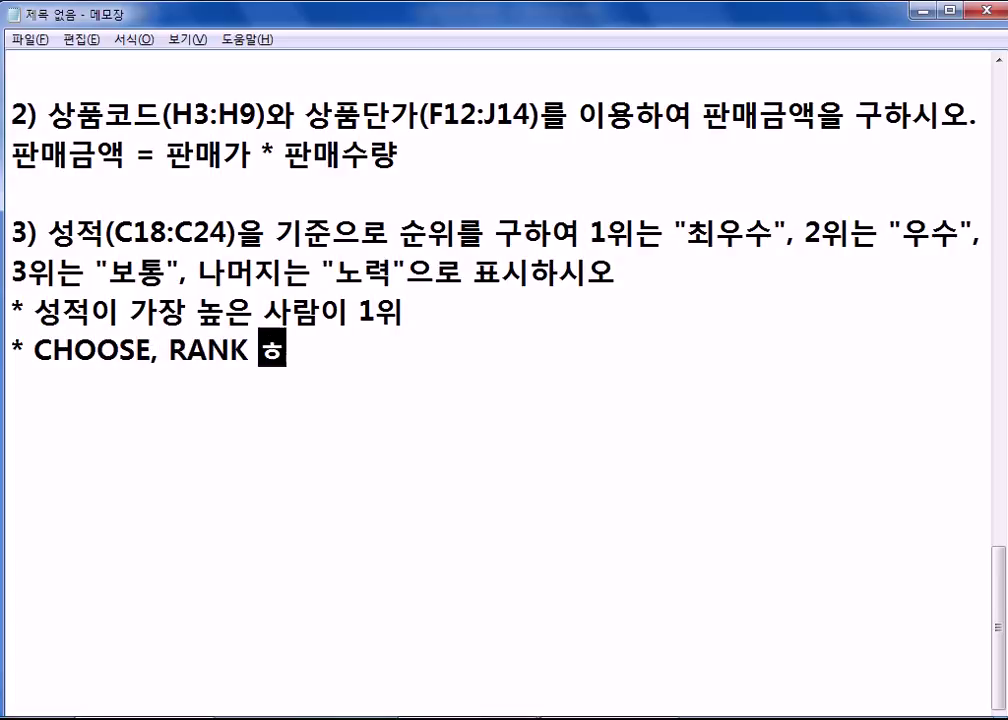
pyautogui.press('Return')
pyautogui.press('Return')
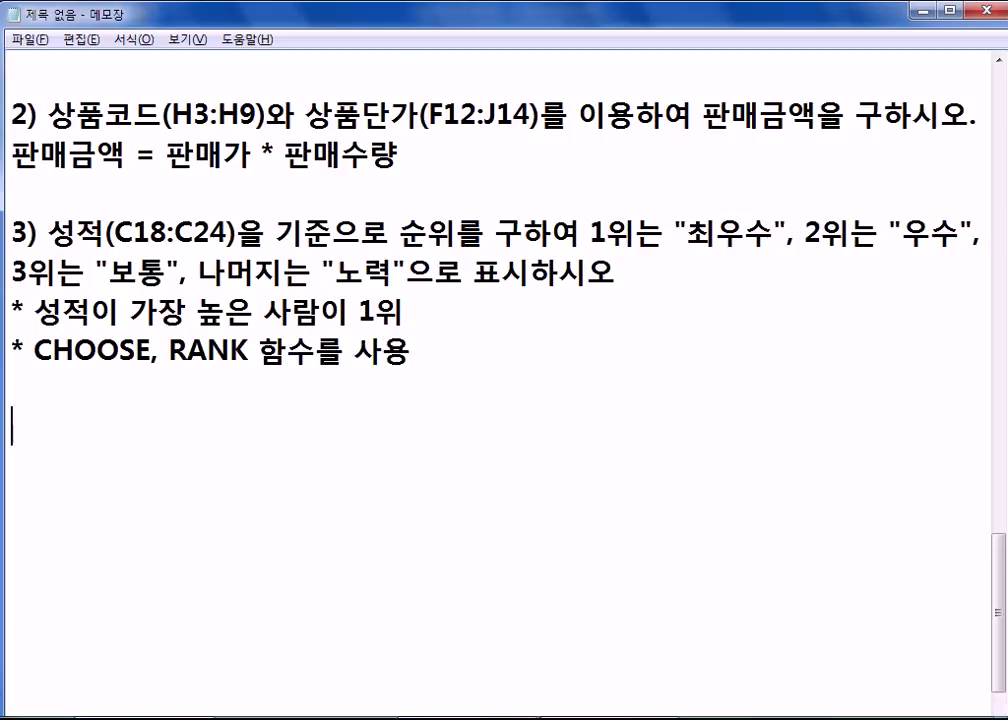
pyautogui.scroll(-2, 228, 307)
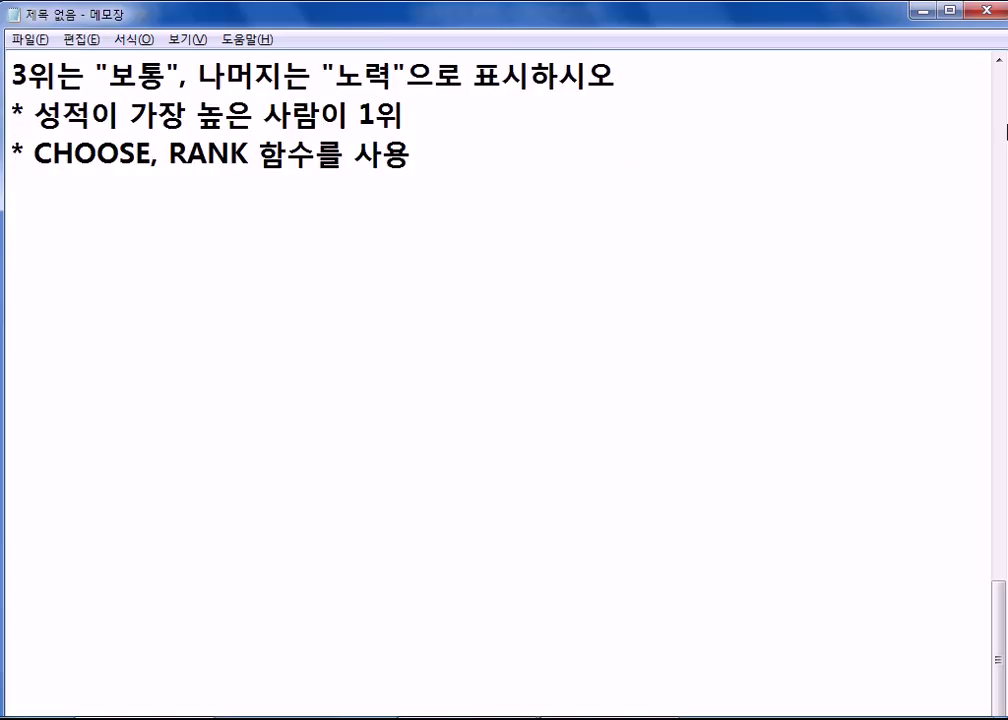
pyautogui.scroll(1, 975, 75)
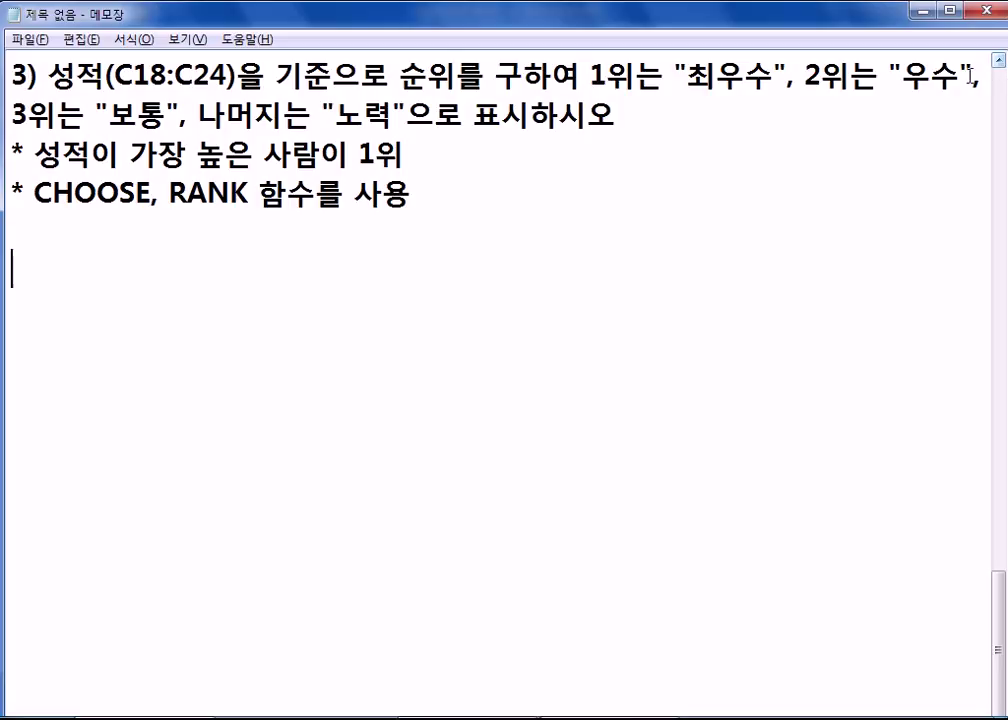
# - Switch to the Excel workbook and examine the scores in C18:C24 of table 3 against the empty 비고 cells to work out the ranks
pyautogui.hotkey('alt', 'Tab')
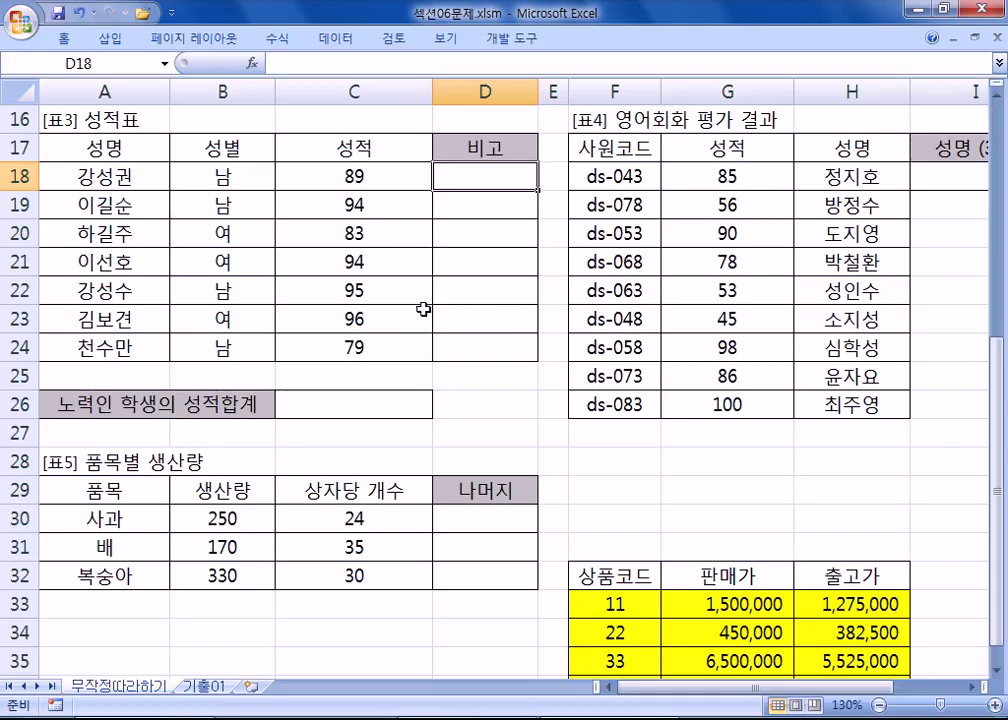
pyautogui.click(472, 320)
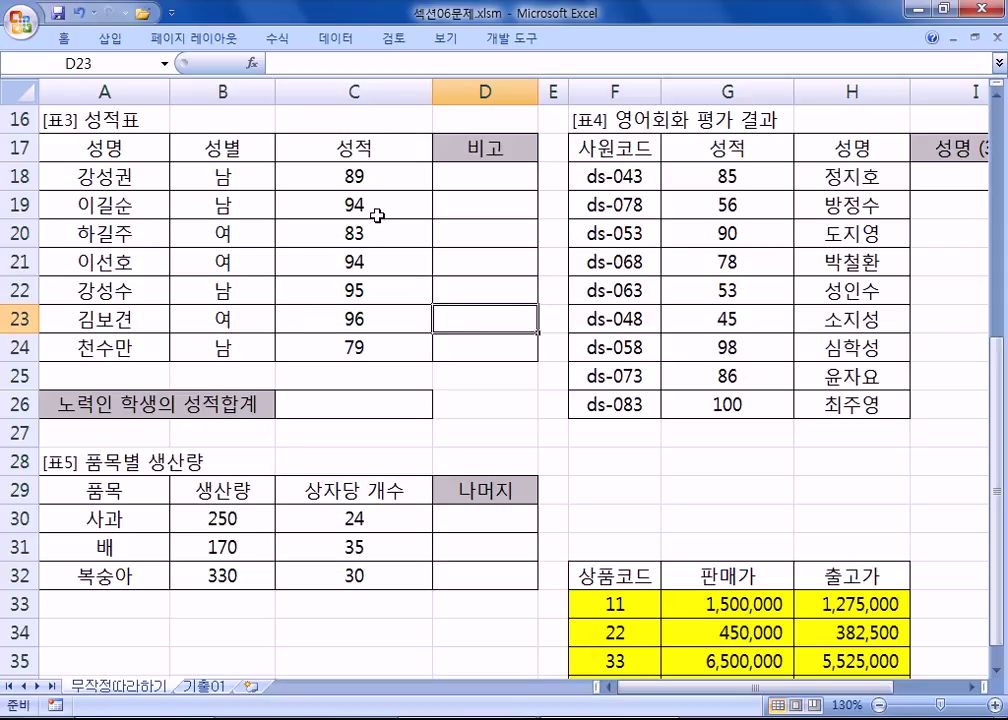
pyautogui.moveTo(391, 176); pyautogui.dragTo(394, 342)
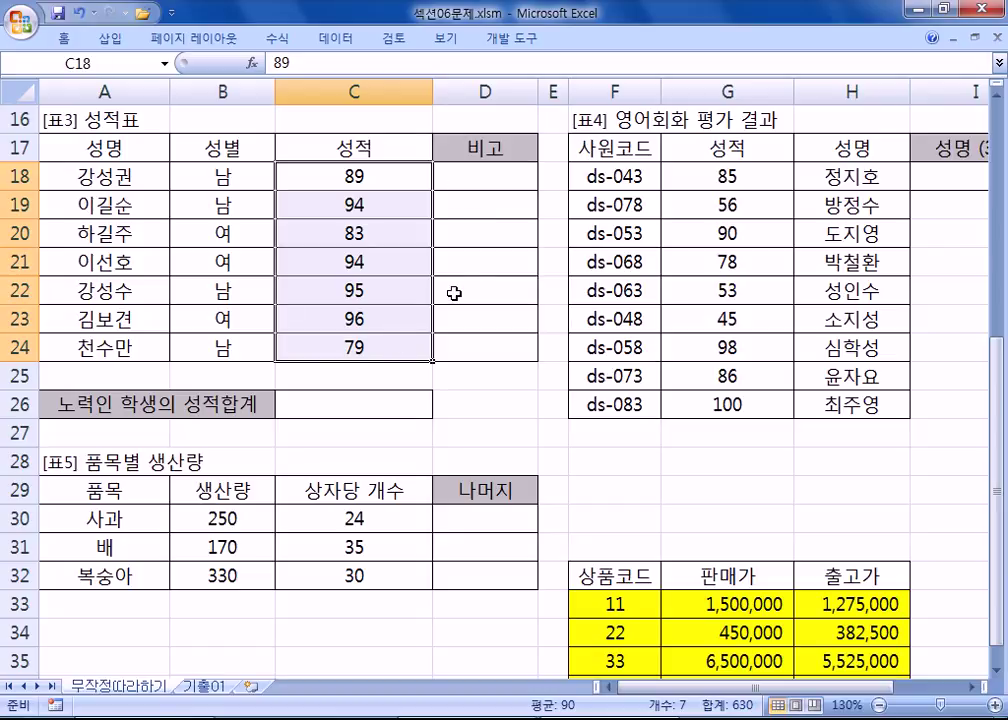
pyautogui.click(472, 318)
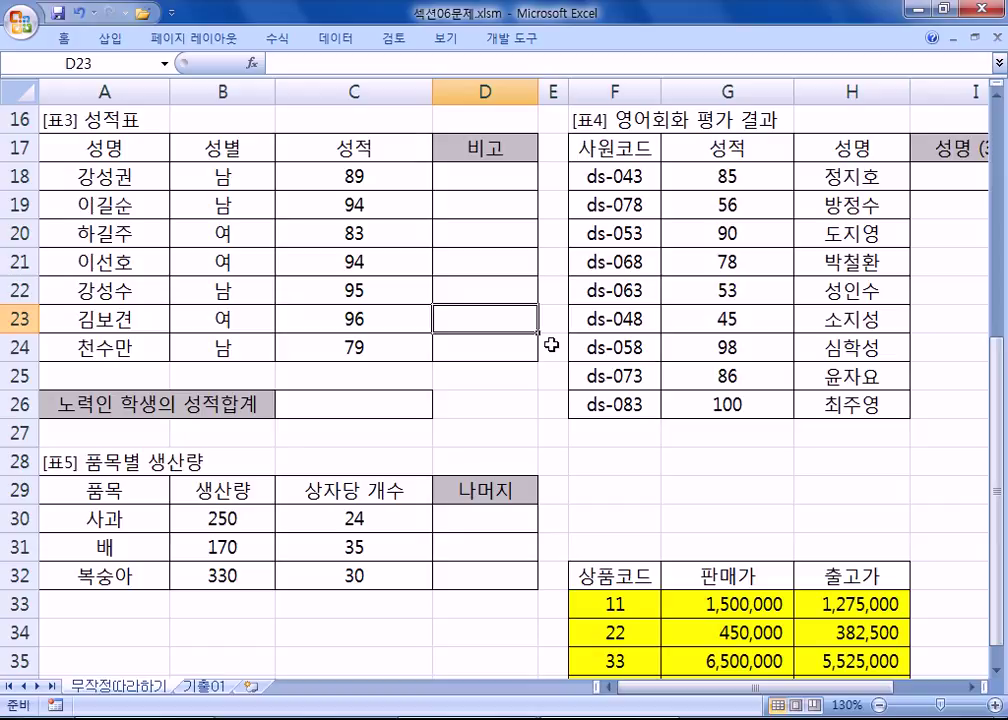
pyautogui.press('Up')
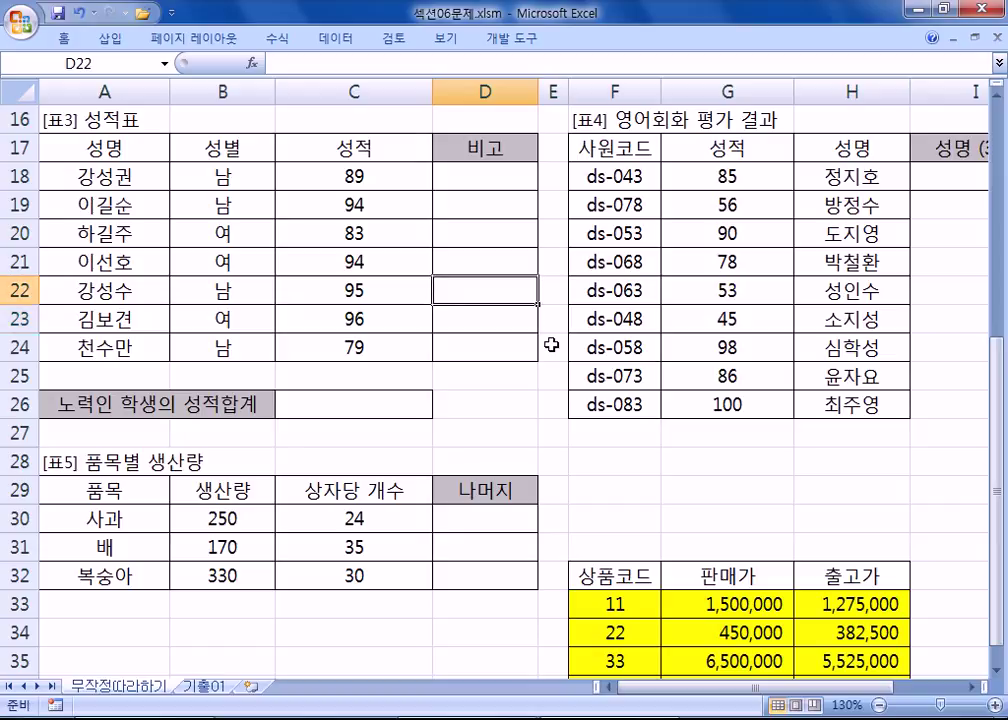
pyautogui.click(466, 261)
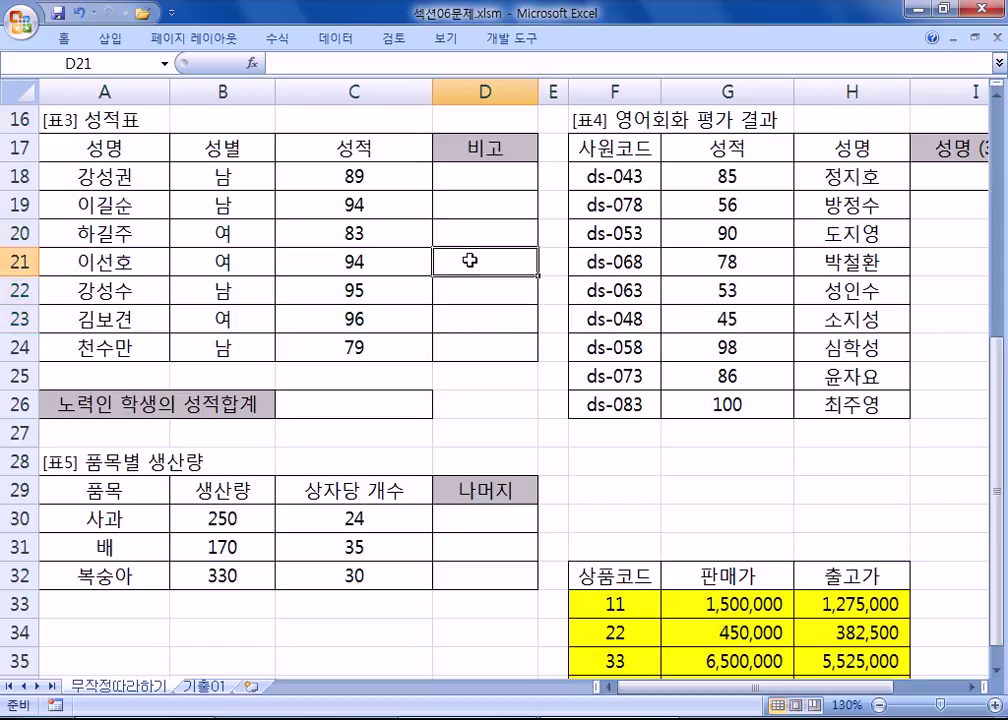
pyautogui.click(462, 205)
pyautogui.click(468, 261)
pyautogui.click(470, 196)
pyautogui.click(468, 265)
pyautogui.click(473, 203)
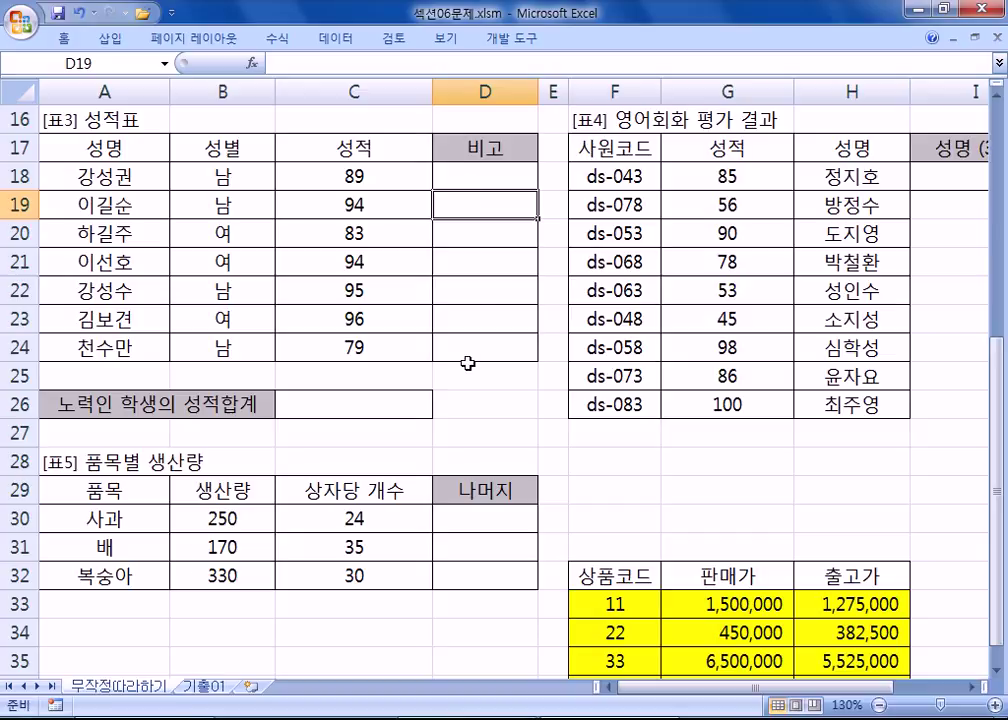
pyautogui.moveTo(387, 170); pyautogui.dragTo(371, 343)
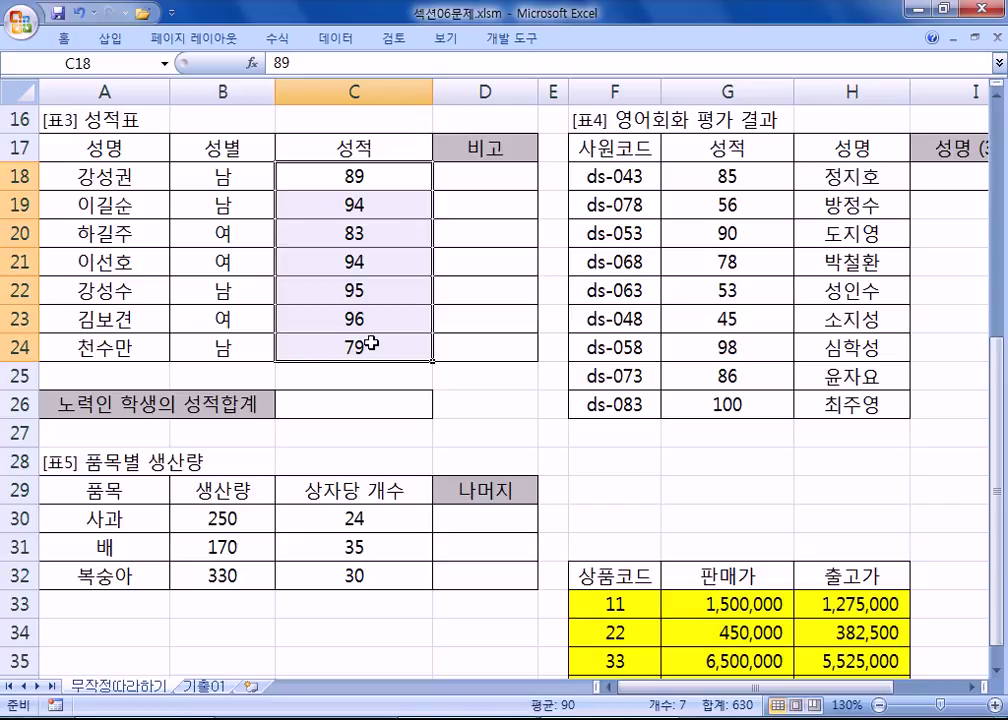
# - Start a RANK formula in D18 with C18 as the number and the absolute range $C$18:$C$24 as the reference
pyautogui.click(486, 182)
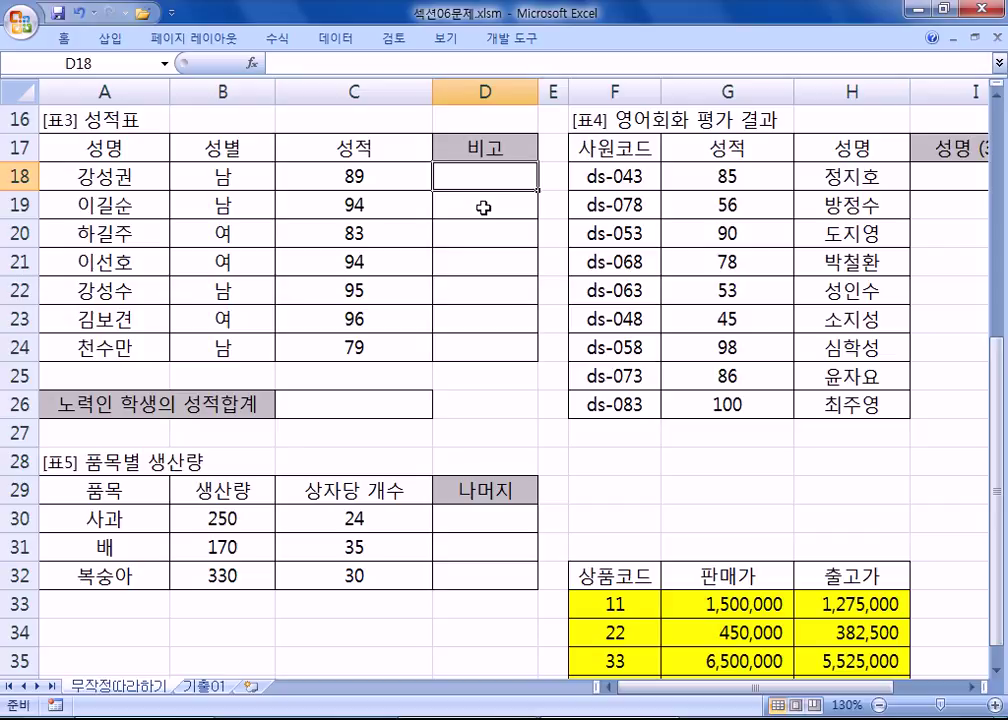
pyautogui.write('=RANK(')
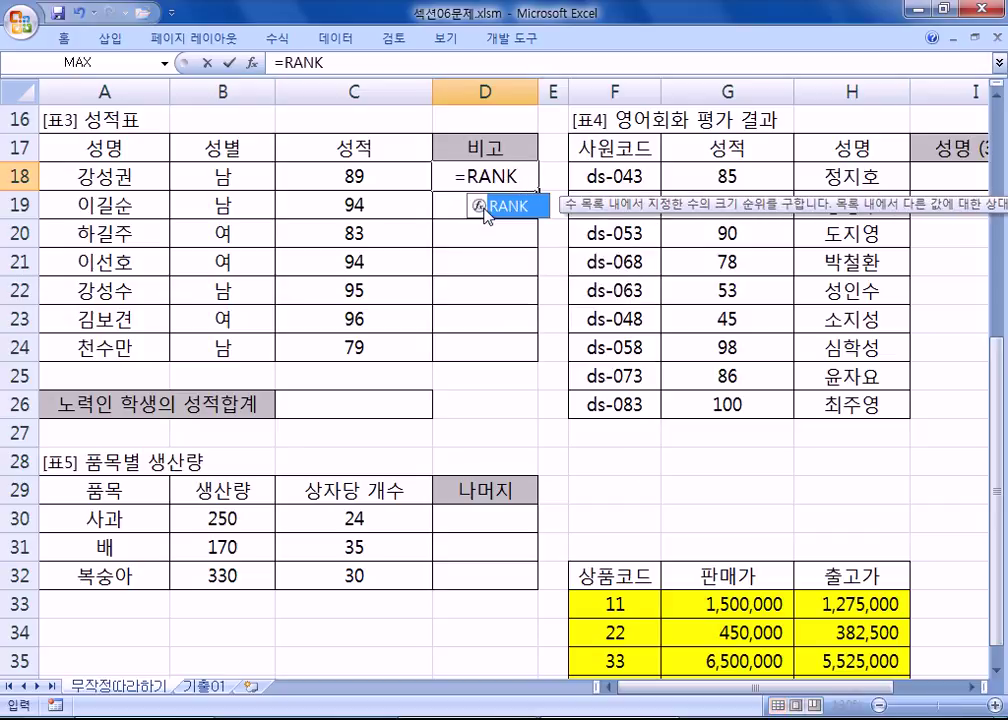
pyautogui.doubleClick(500, 206)
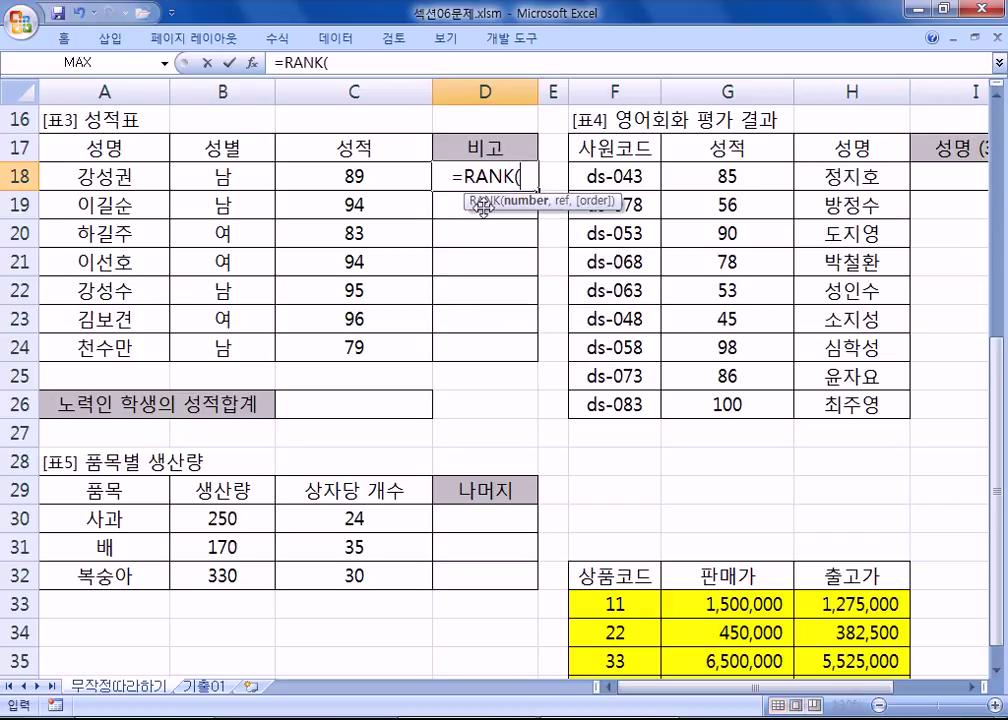
pyautogui.click(323, 184)
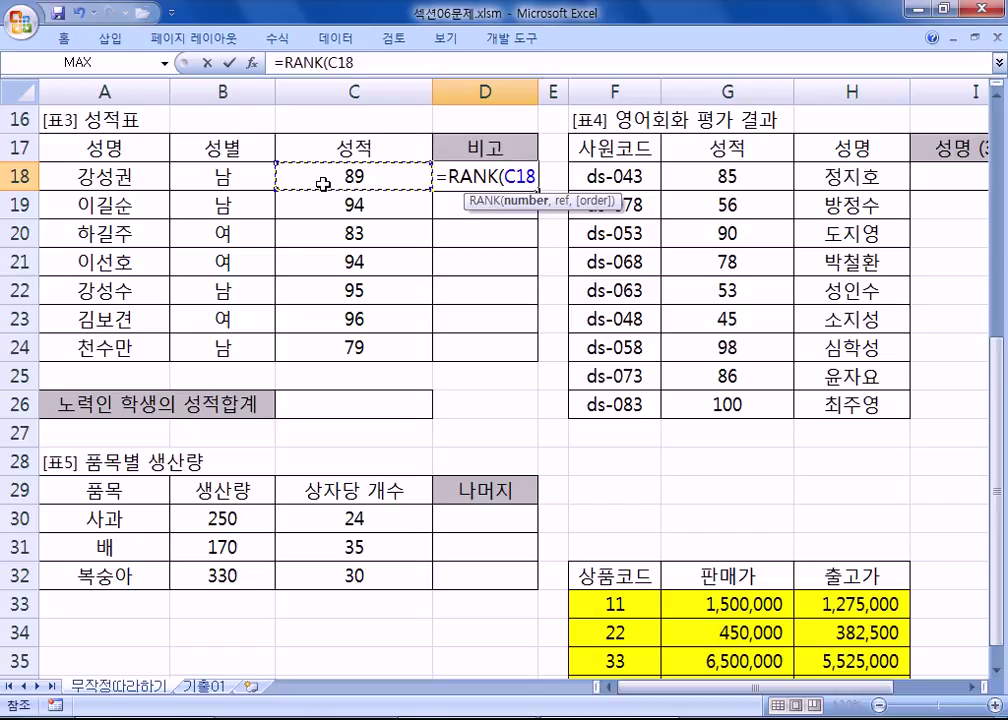
pyautogui.write(',')
pyautogui.moveTo(333, 180); pyautogui.dragTo(332, 346)
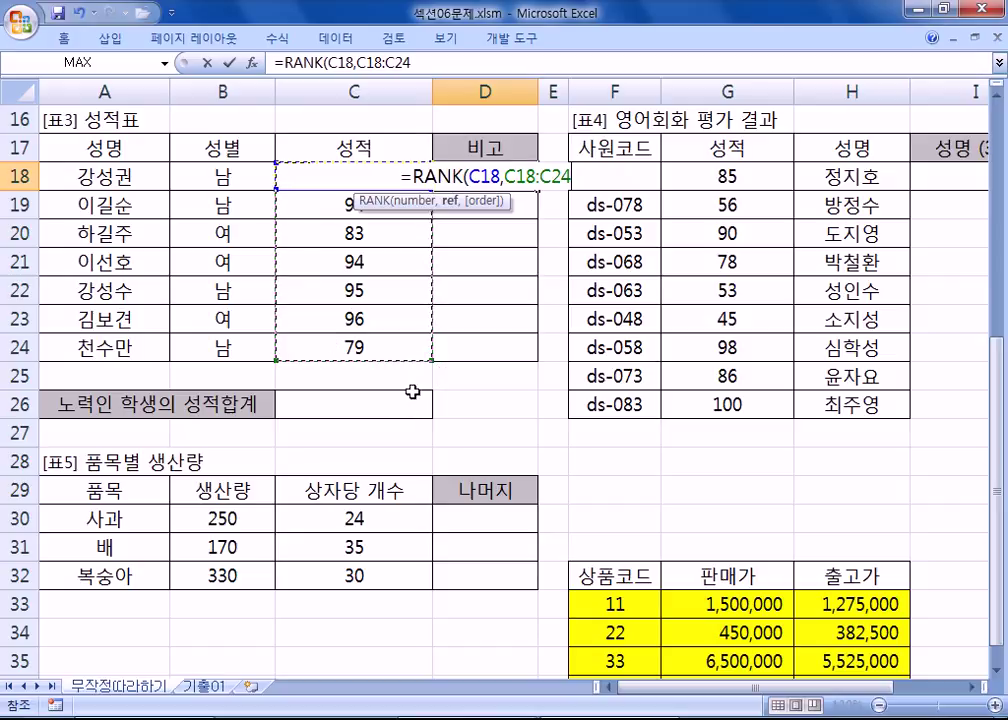
pyautogui.press('F4')
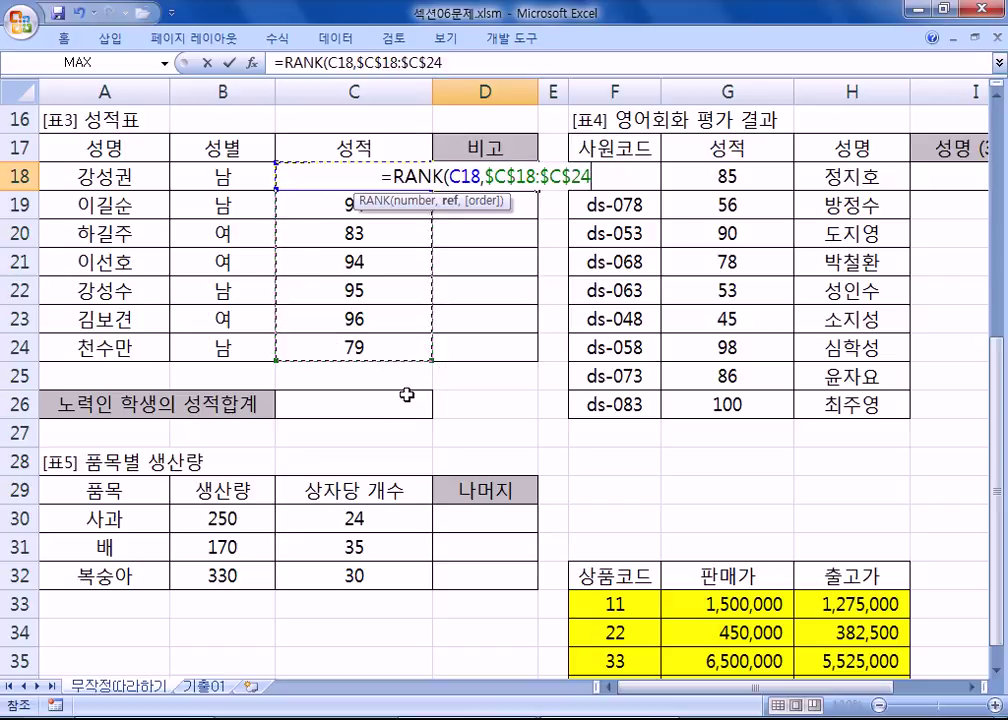
# - Complete the D18 RANK formula with descending order (0) and fill it down through D24
pyautogui.write(',')
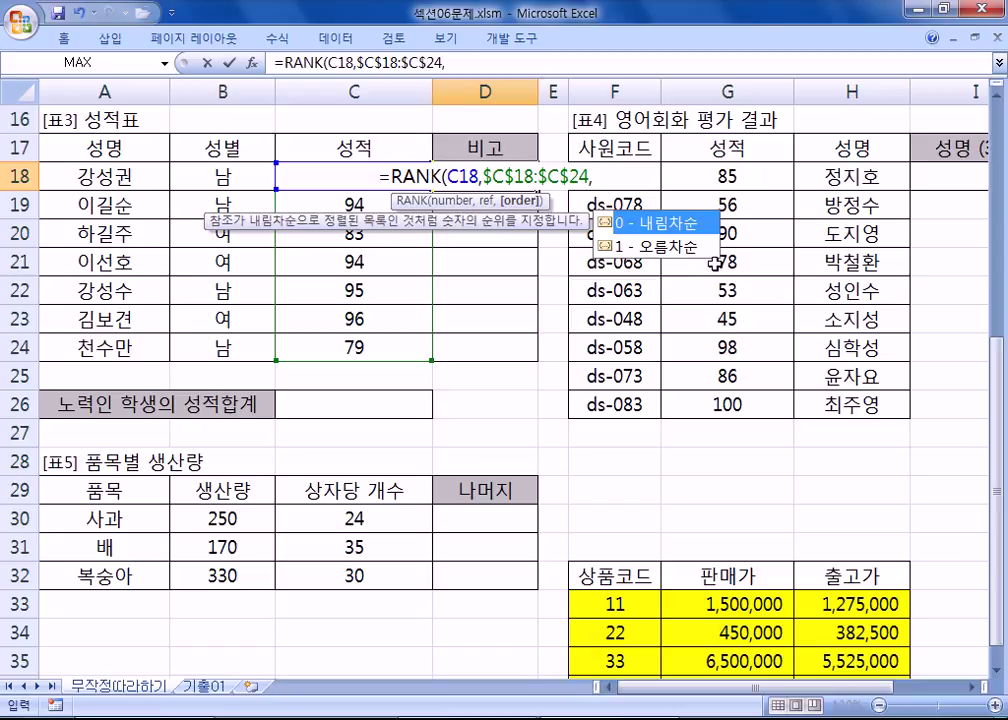
pyautogui.doubleClick(660, 224)
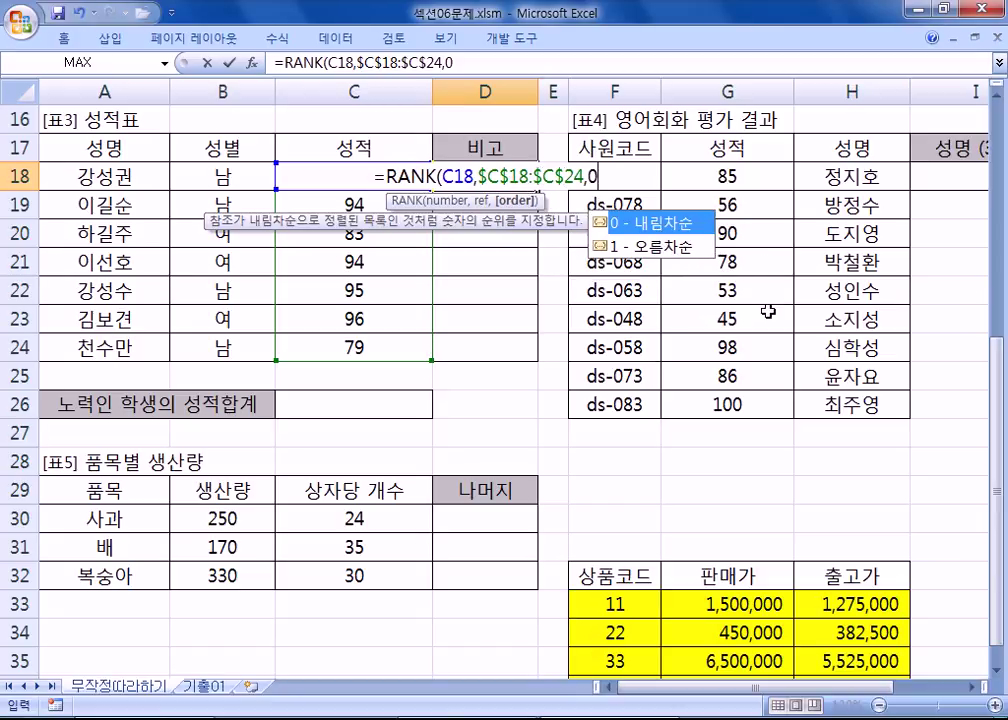
pyautogui.write(')')
pyautogui.press('Return')
pyautogui.click(513, 180)
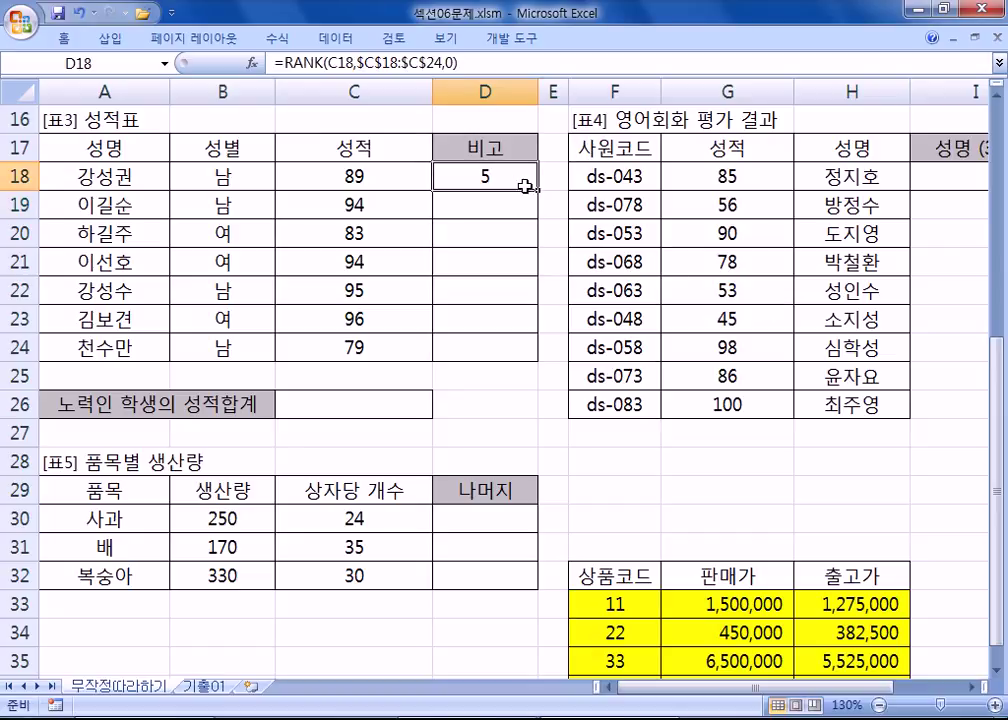
pyautogui.moveTo(537, 189); pyautogui.dragTo(536, 363)
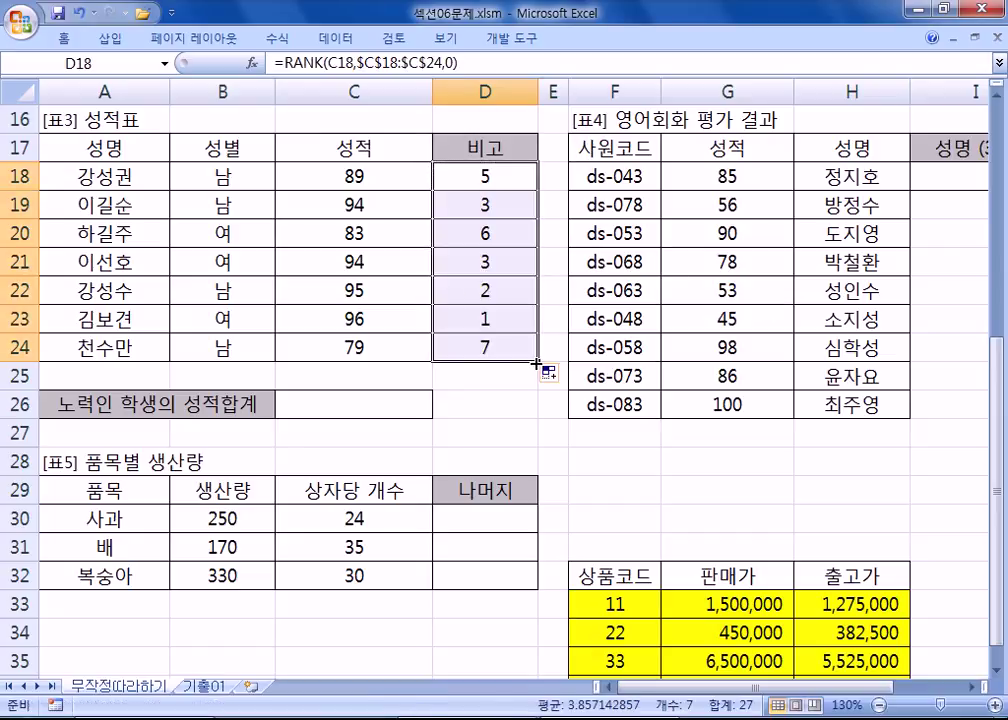
# - Copy the full RANK formula text from D18 and paste it below the problem 3 conditions in Notepad
pyautogui.moveTo(512, 63); pyautogui.dragTo(246, 52)
pyautogui.hotkey('ctrl', 'c')
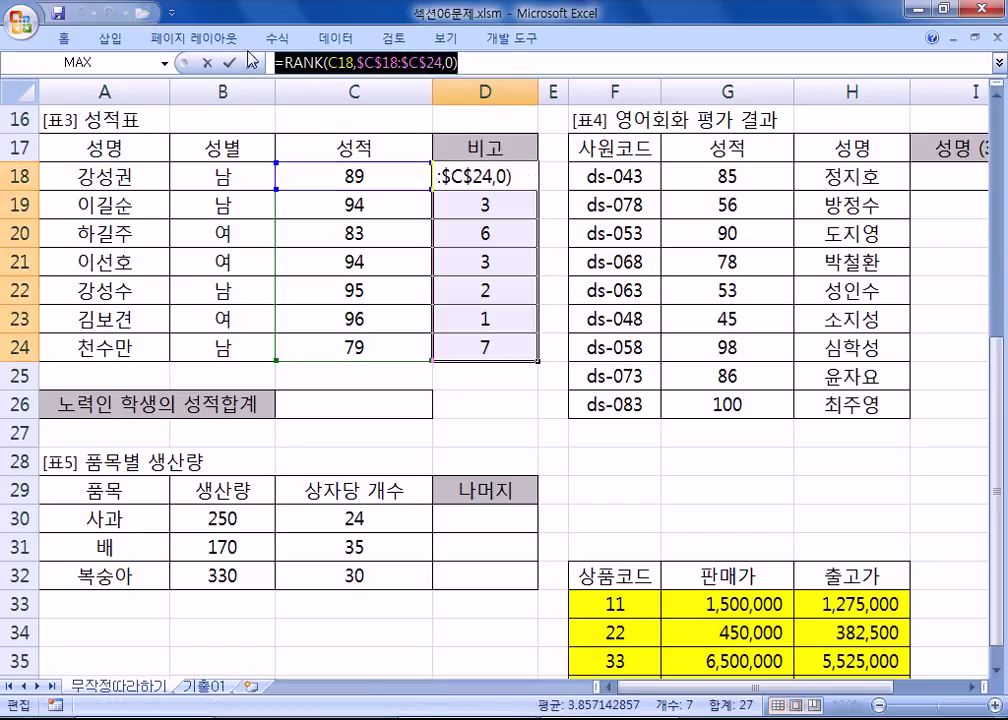
pyautogui.hotkey('alt', 'Tab')
pyautogui.hotkey('ctrl', 'v')
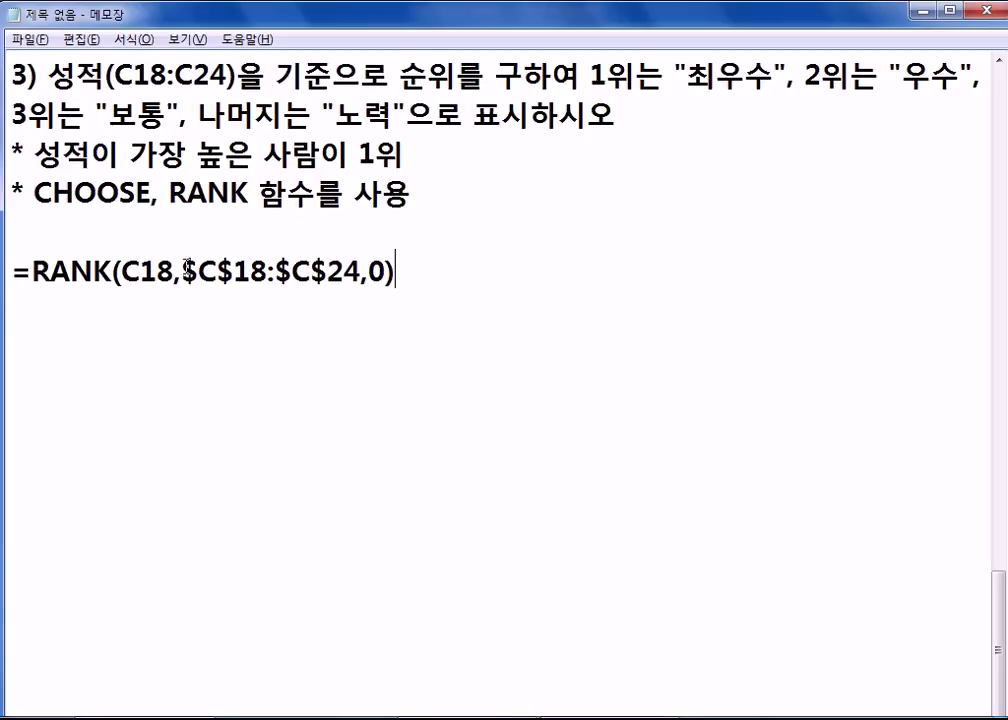
# - Put a space after each comma in the pasted RANK formula and append the note " : 큰 수가 1위" to the line
pyautogui.press('Left')
pyautogui.press('Left')
pyautogui.press('Left')
pyautogui.press('Left')
pyautogui.press('Left')
pyautogui.press('Left')
pyautogui.press('Left')
pyautogui.press('Left')
pyautogui.press('Left')
pyautogui.press('Left')
pyautogui.press('Left')
pyautogui.press('Left')
pyautogui.press('Left')
pyautogui.press('Left')
pyautogui.click(380, 272)
pyautogui.click(461, 274)
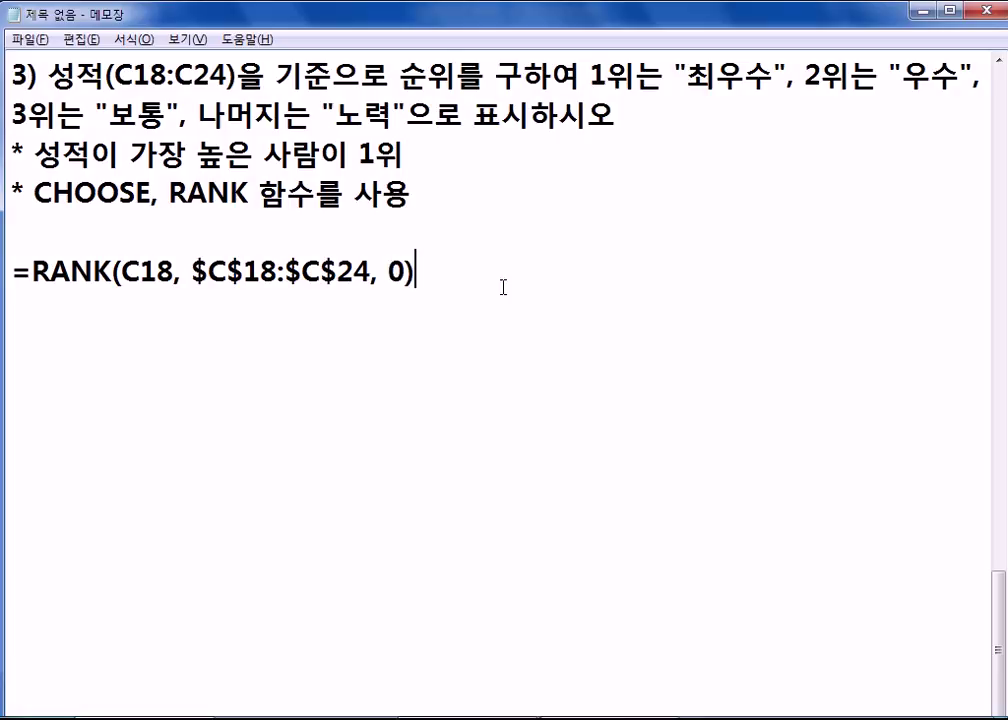
pyautogui.write(': 큰 수가 1위')
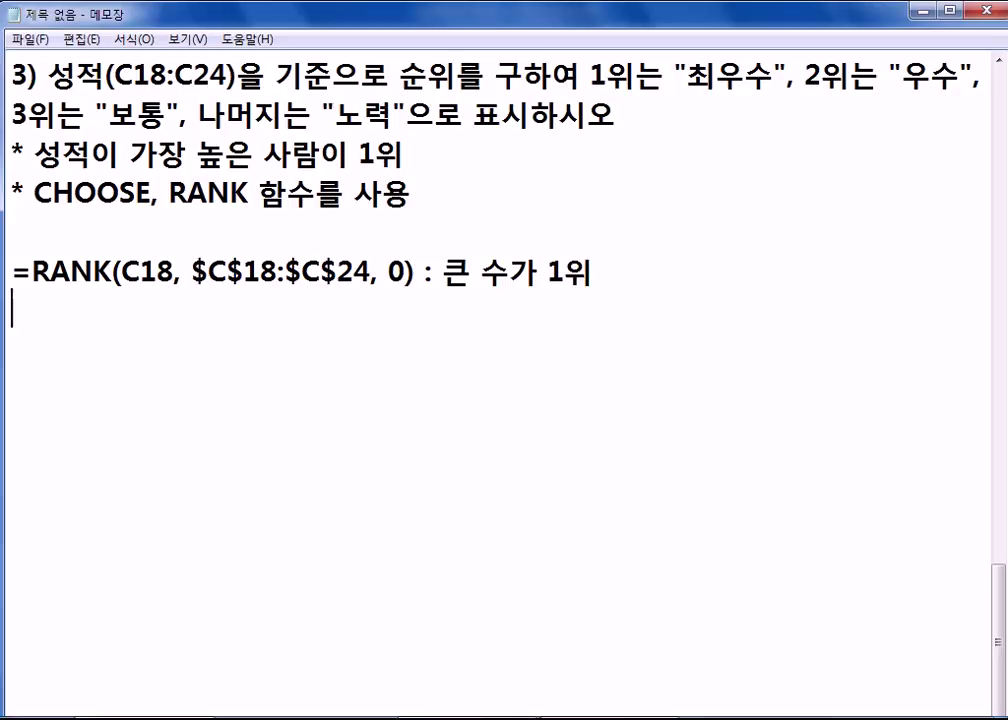
pyautogui.press('Return')
# - Begin the line below the RANK formula with =CHOOSE(석차, "최우수", "우수", "보통", and an opening quote for the fourth value
pyautogui.write('=CHOOSE(')
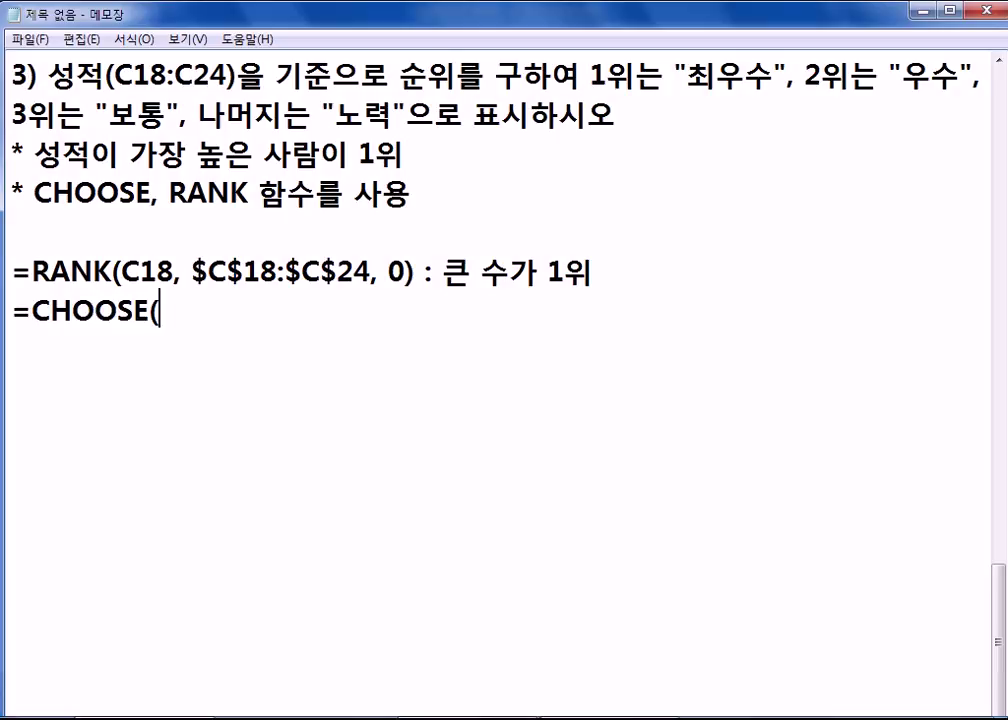
pyautogui.write('T')
pyautogui.press('BackSpace')
pyautogui.write('석차')
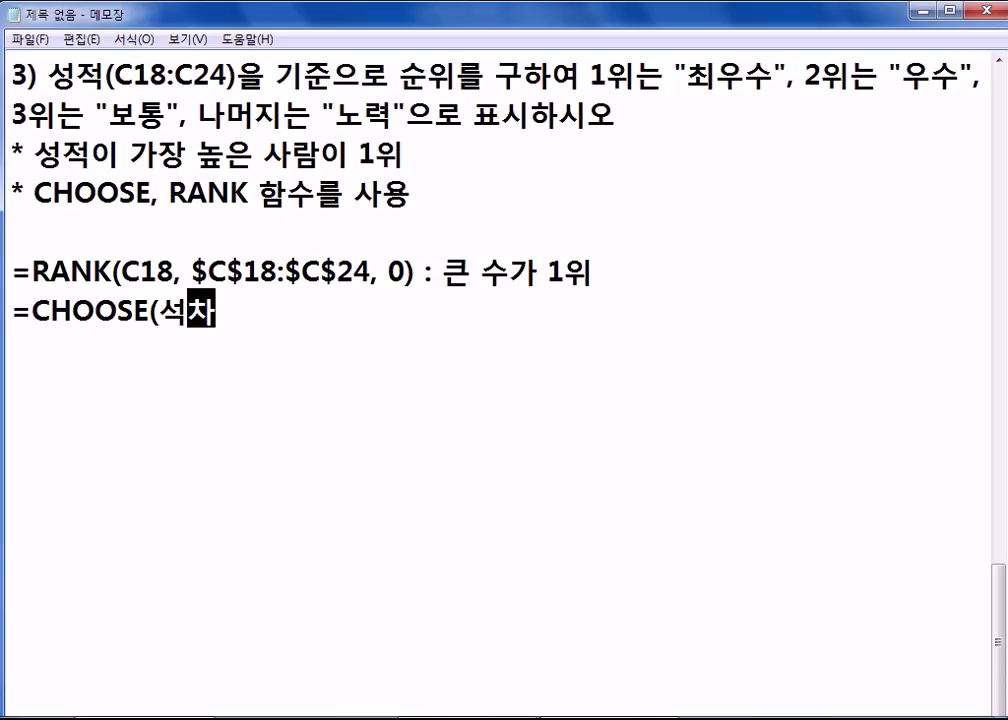
pyautogui.write(', ')
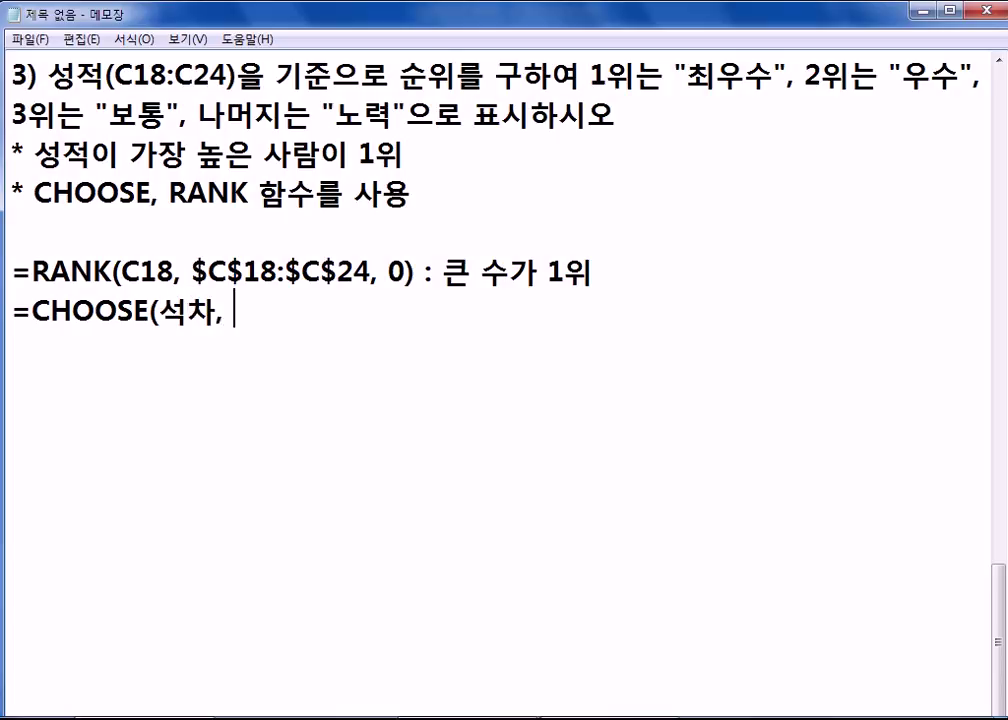
pyautogui.write('"칭')
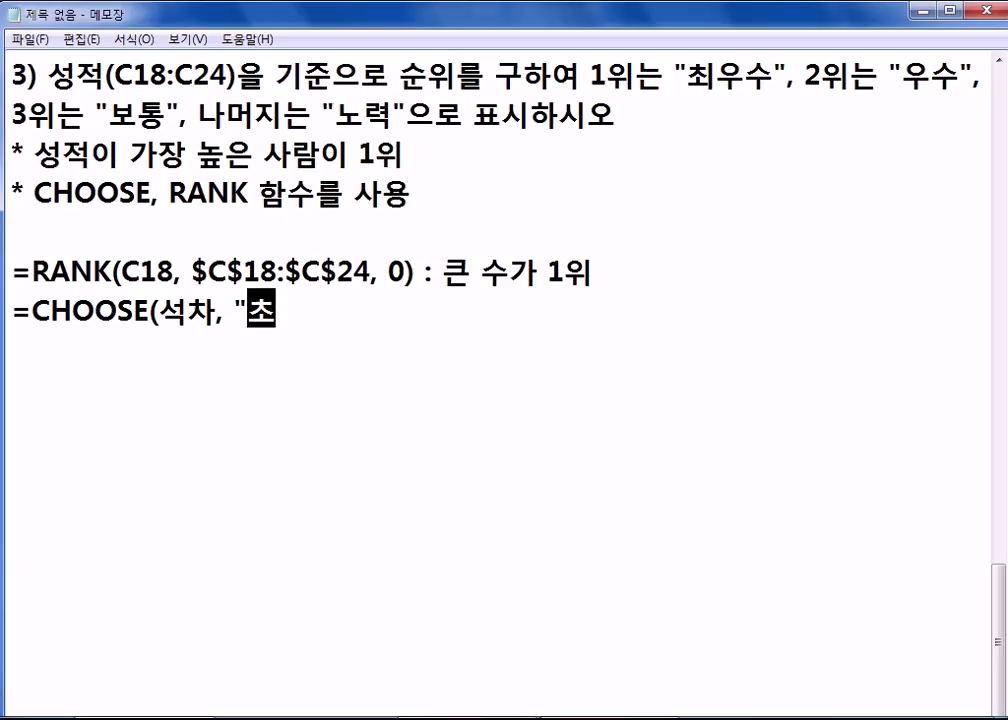
pyautogui.write('우수", "')
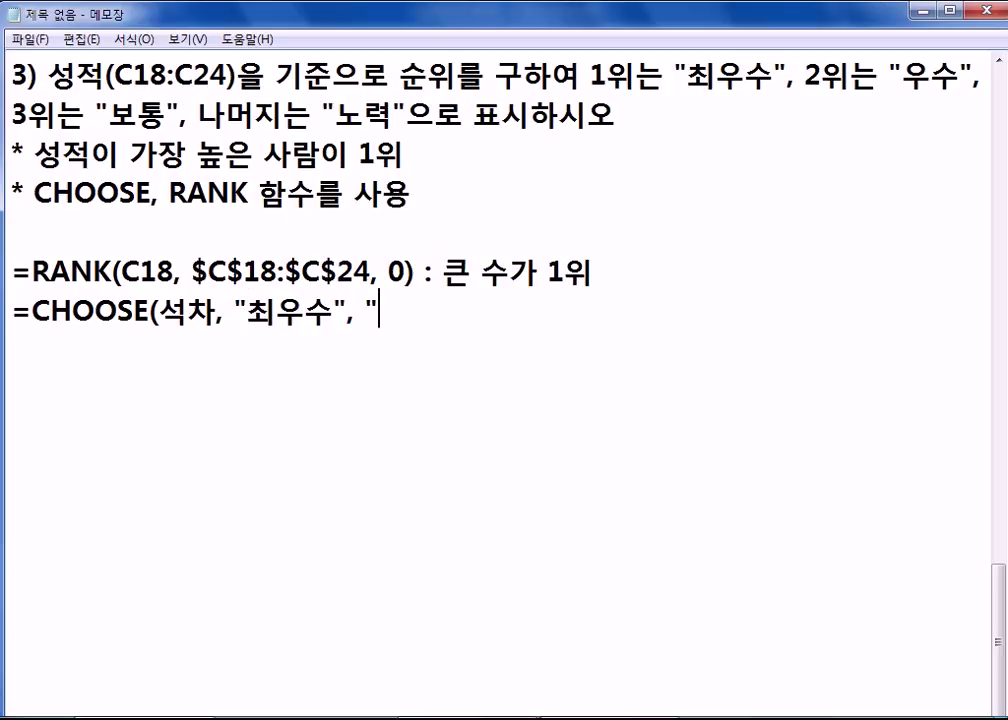
pyautogui.write('우수", "')
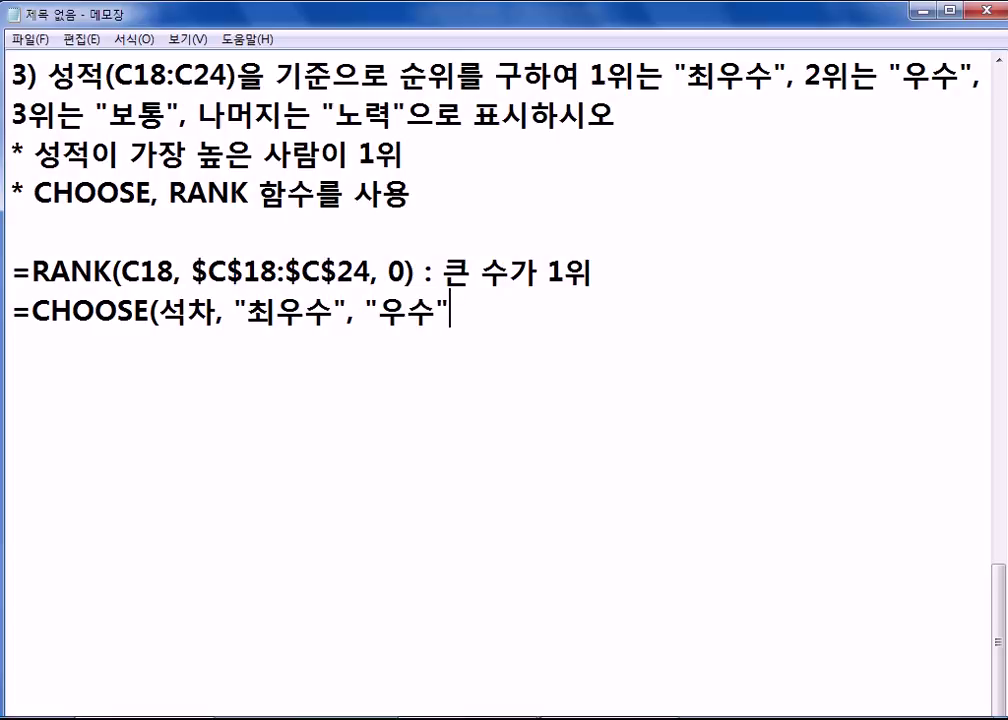
pyautogui.write('보통"')
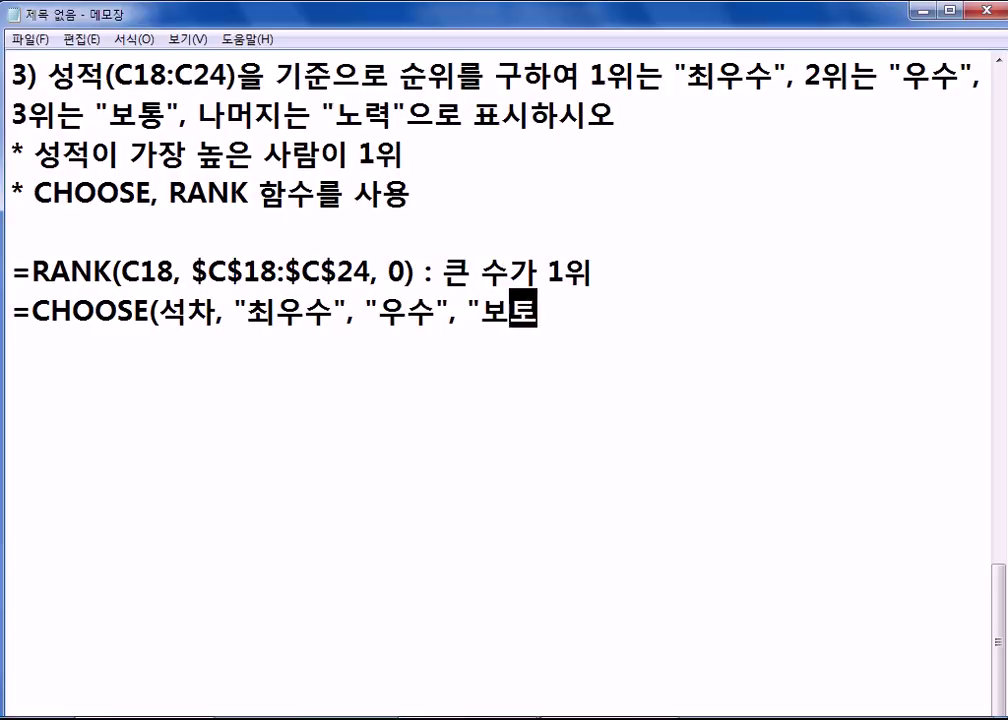
pyautogui.write(', "')
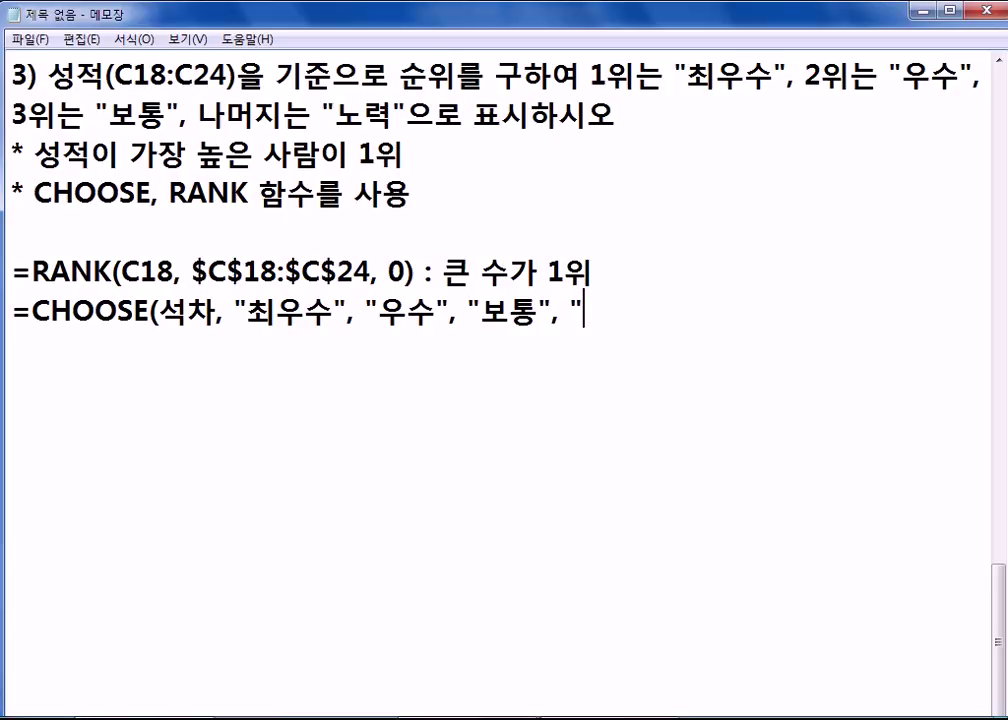
# - Check the ranks in D18:D24 in Excel, then finish the Notepad CHOOSE line with four "노력" values and a closing parenthesis
pyautogui.hotkey('alt', 'Tab')
pyautogui.press('Escape')
pyautogui.moveTo(457, 184); pyautogui.dragTo(470, 349)
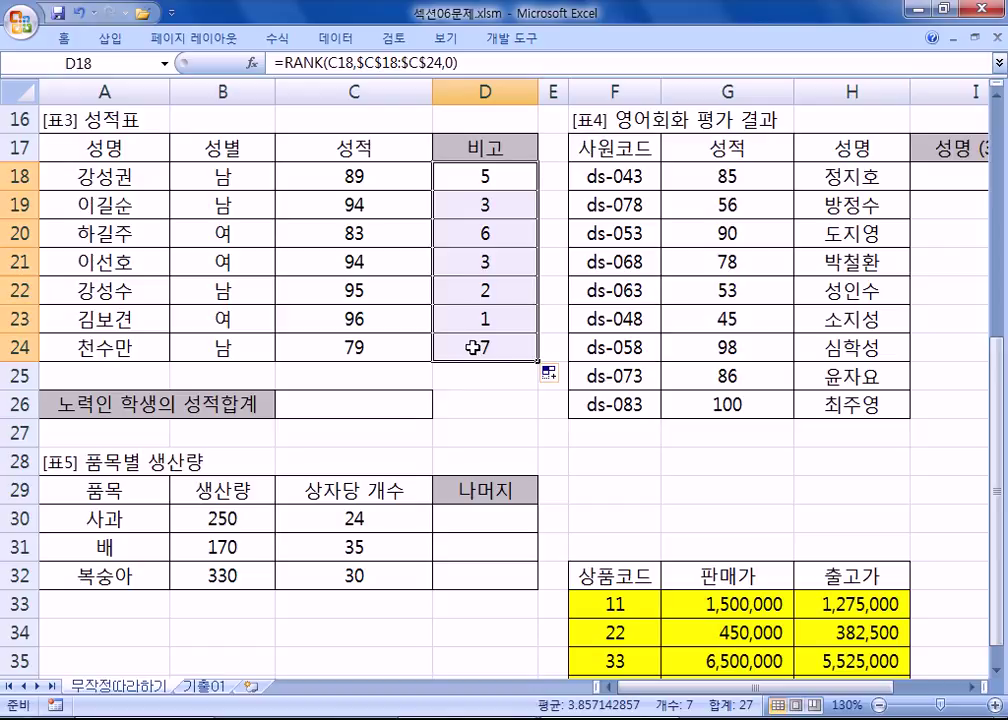
pyautogui.hotkey('alt', 'Tab')
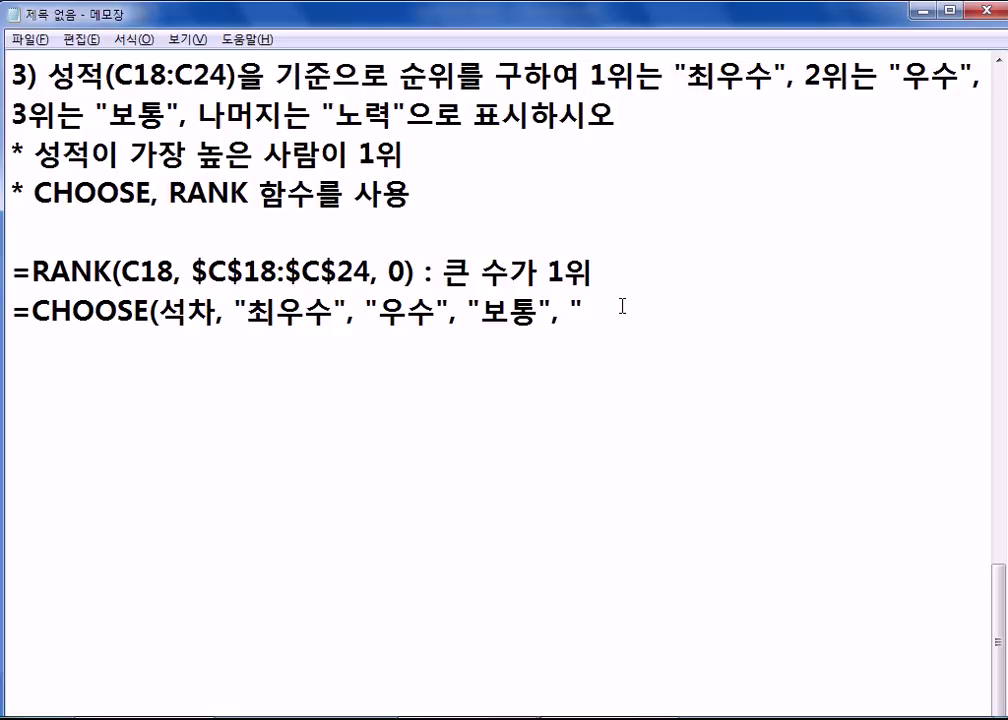
pyautogui.write('노력", "ㄴ노력", "노')
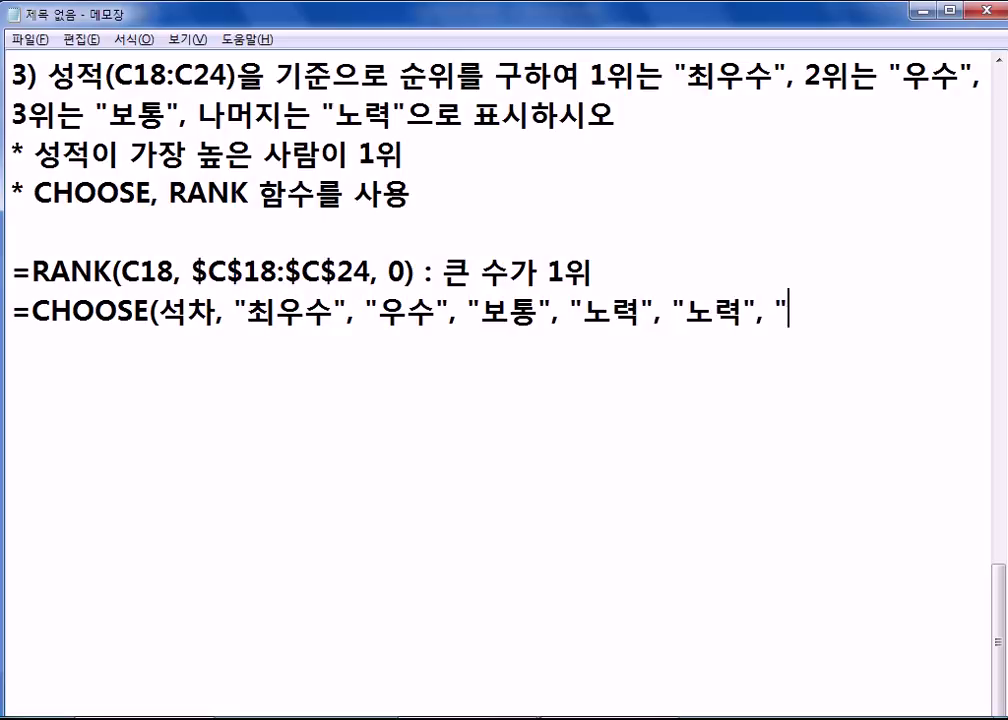
pyautogui.write('력", "노력", "노')
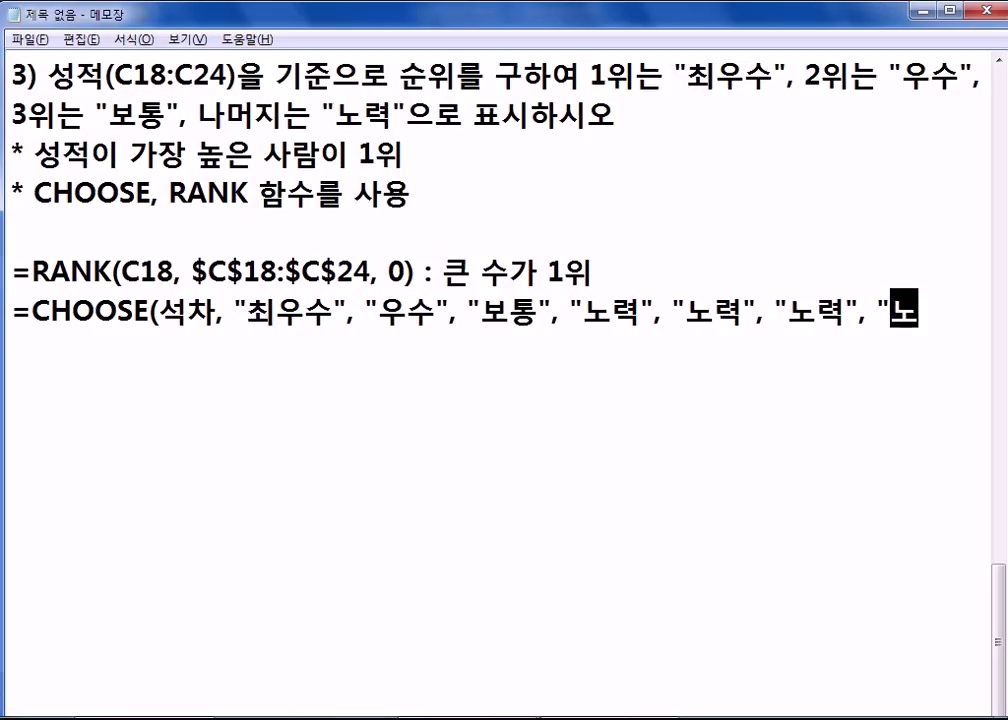
pyautogui.write('")')
pyautogui.press('Return')
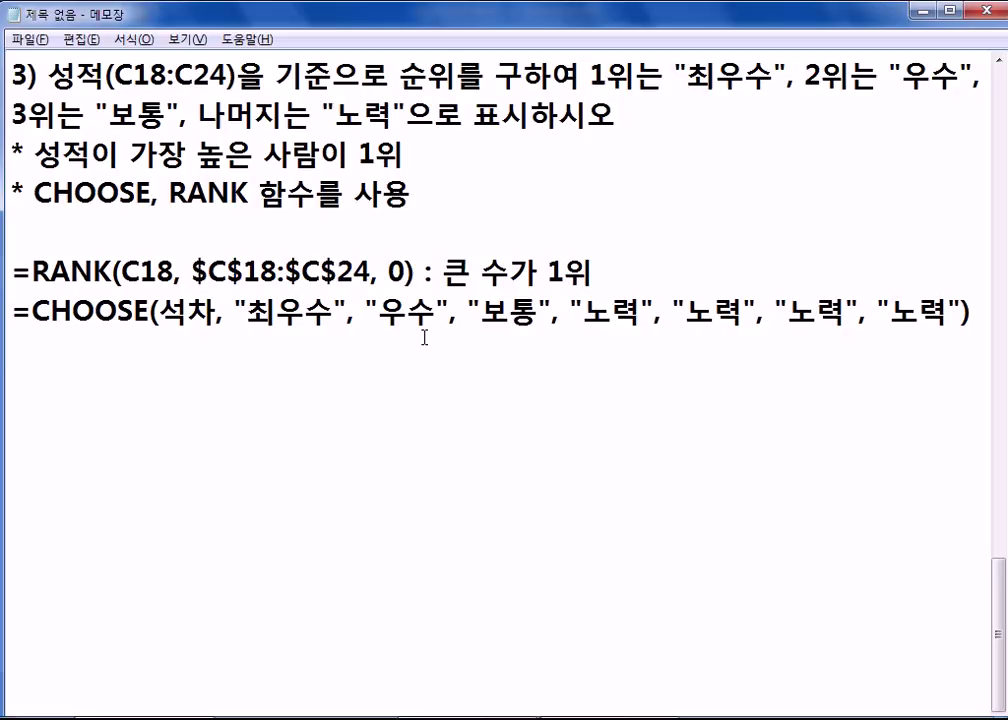
# - Duplicate the =CHOOSE(석차, "최우수", "우수", "보통", ...) line directly below itself
pyautogui.click(926, 312)
pyautogui.moveTo(16, 315); pyautogui.dragTo(18, 348)
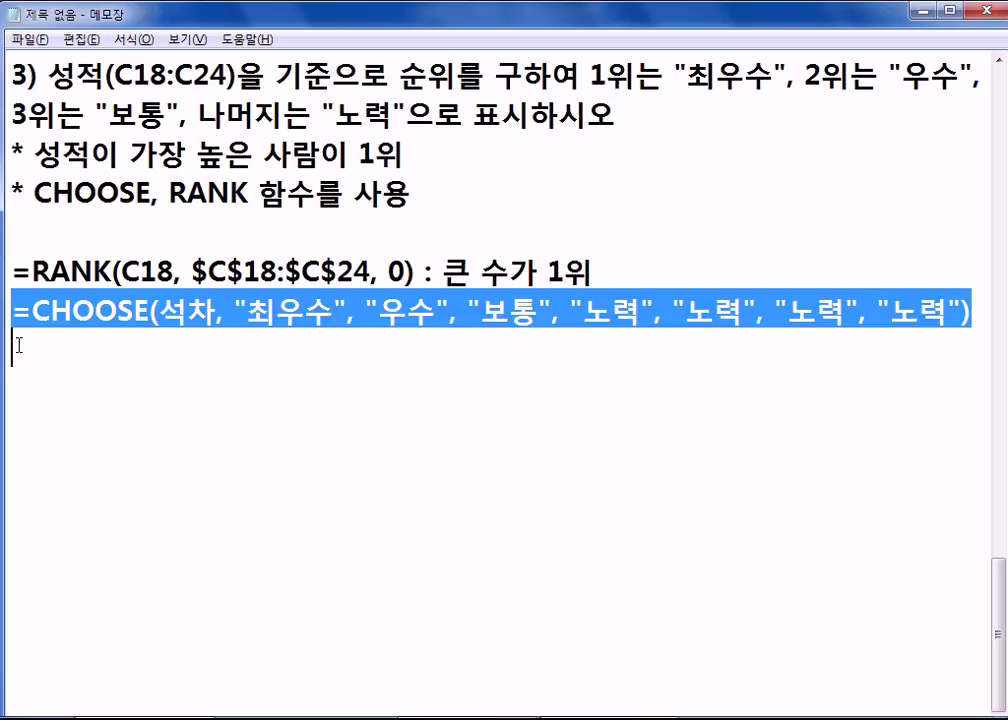
pyautogui.hotkey('ctrl', 'c')
pyautogui.click(18, 348)
pyautogui.hotkey('ctrl', 'v')
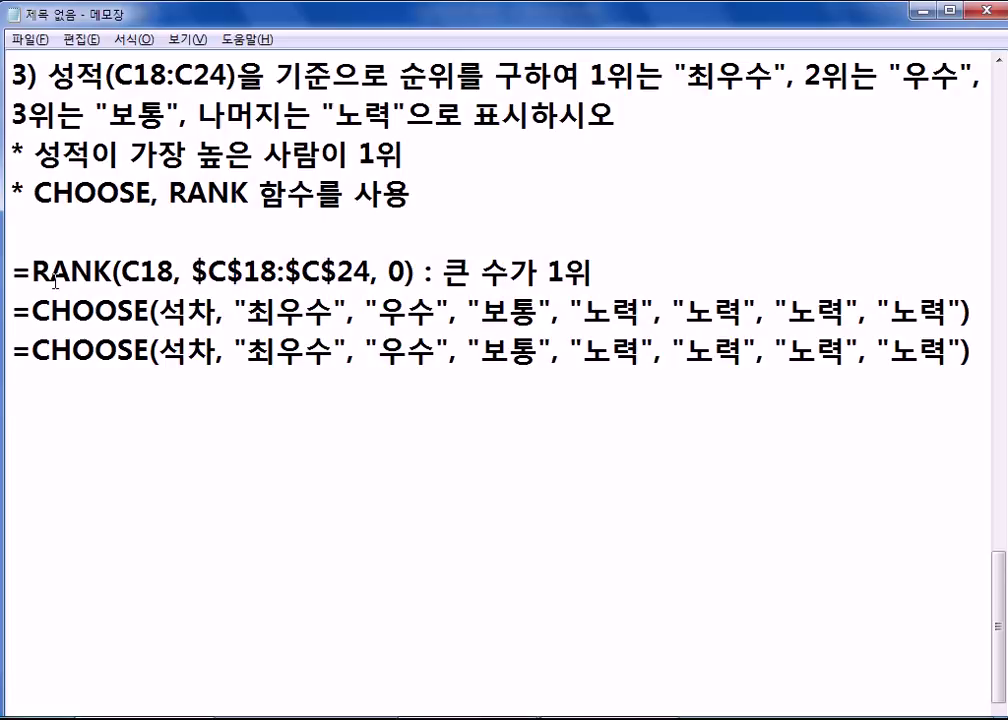
# - Replace 석차 in the duplicated CHOOSE line with RANK(C18, $C$18:$C$24, 0) and insert a blank line above it
pyautogui.moveTo(32, 270); pyautogui.dragTo(421, 270)
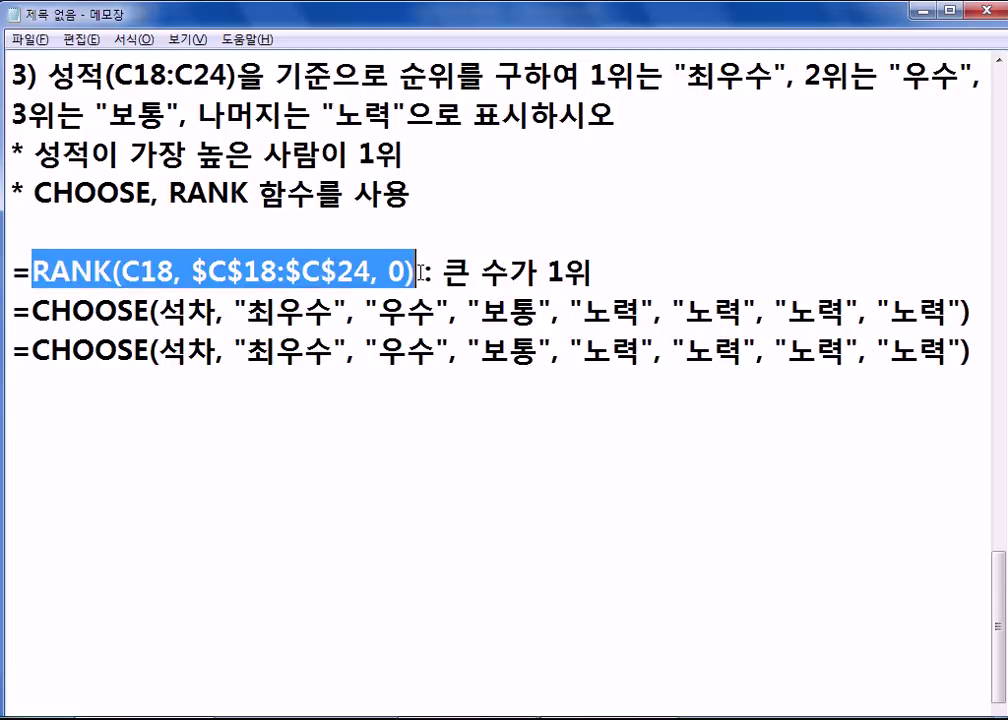
pyautogui.moveTo(160, 352); pyautogui.dragTo(212, 352)
pyautogui.hotkey('ctrl', 'v')
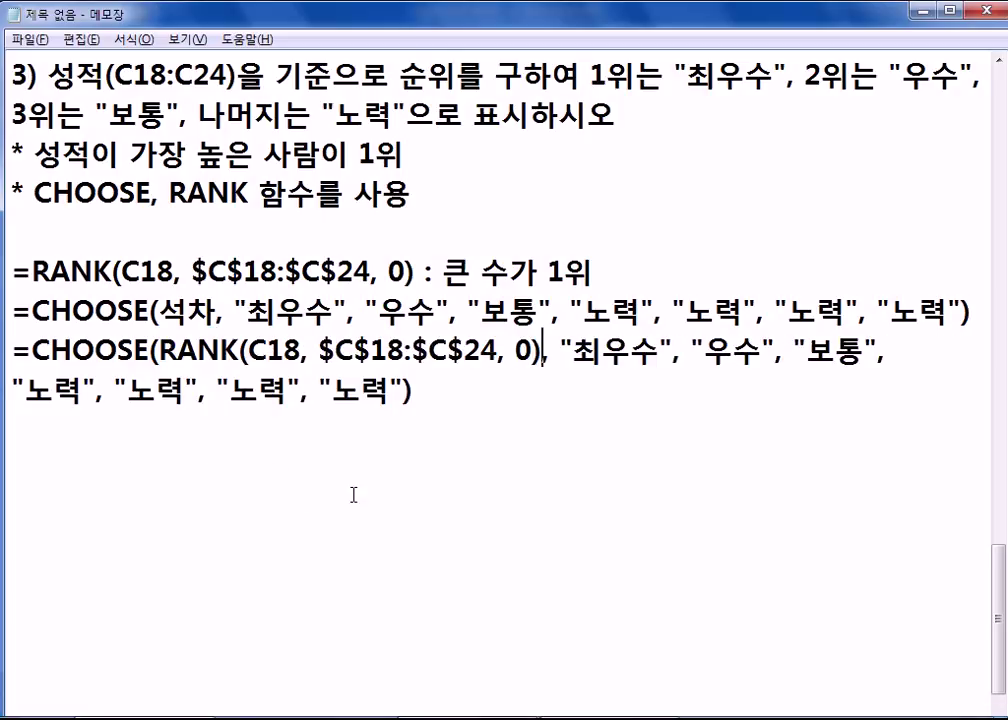
pyautogui.click(16, 352)
pyautogui.press('Return')
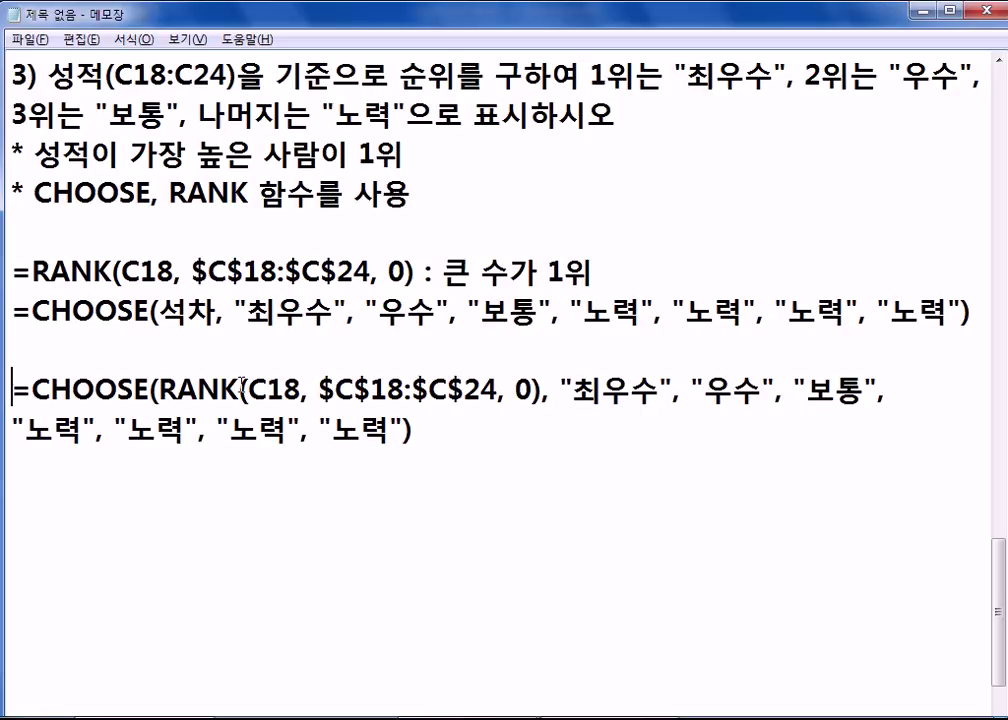
pyautogui.moveTo(245, 309); pyautogui.dragTo(404, 311)
pyautogui.moveTo(508, 311); pyautogui.dragTo(538, 311)
pyautogui.moveTo(612, 311); pyautogui.dragTo(640, 311)
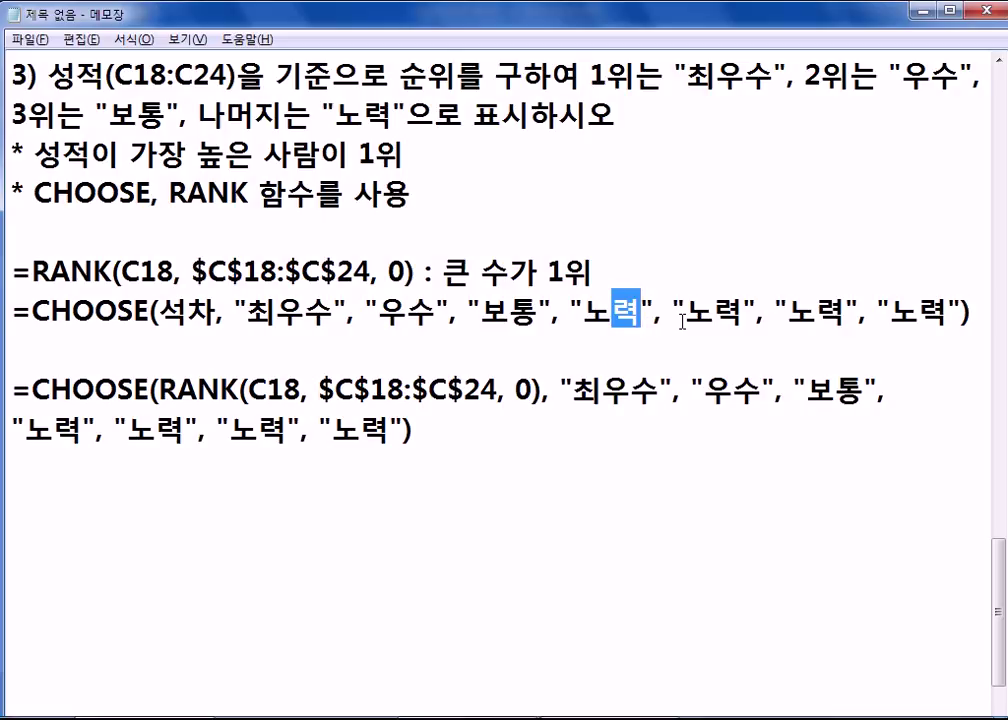
# - Below the combined CHOOSE and RANK formula, write the question "* 석차를 구하여 등수를 출력하시오. (예, 3등)"
pyautogui.click(766, 496)
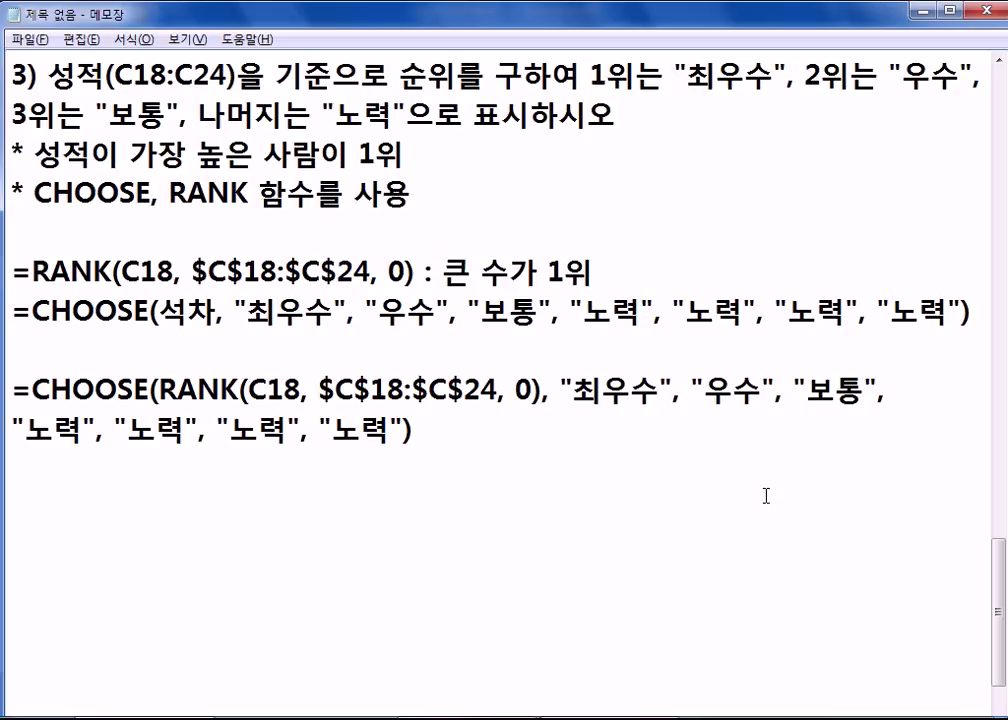
pyautogui.scroll(-1, 766, 496)
pyautogui.scroll(1, 766, 496)
pyautogui.write('* 석차를')
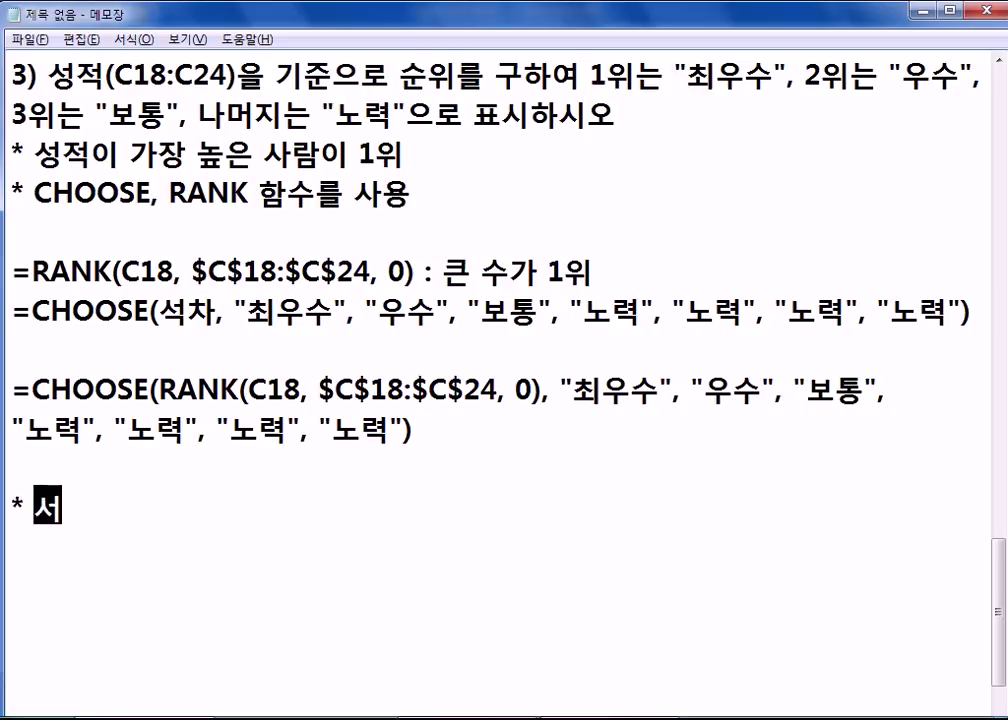
pyautogui.write(' 구하여 ')
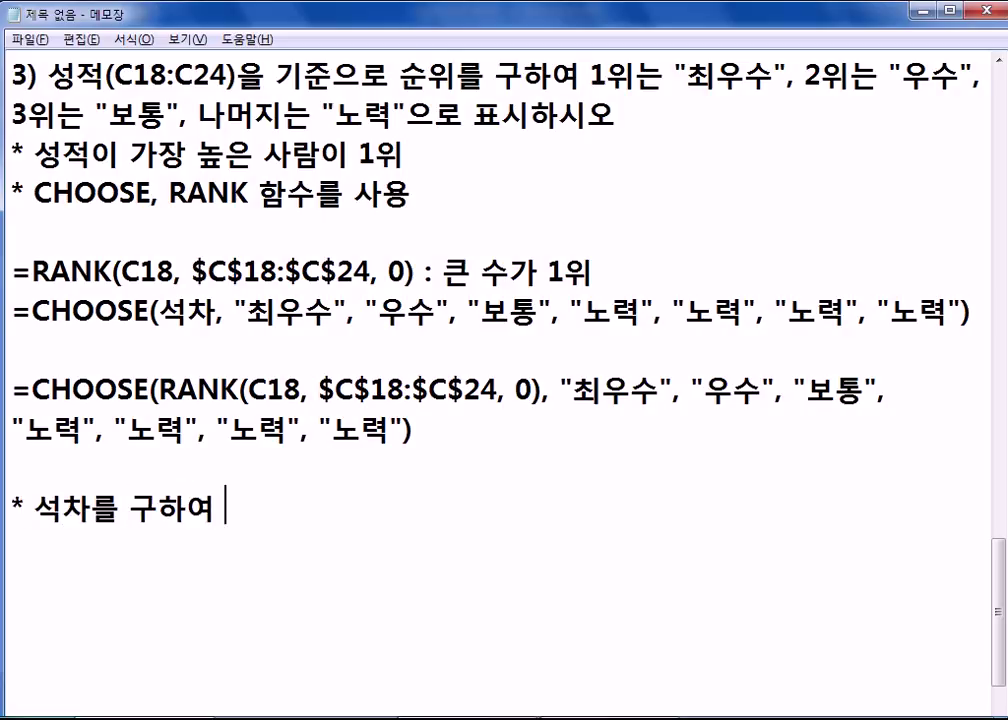
pyautogui.write('등')
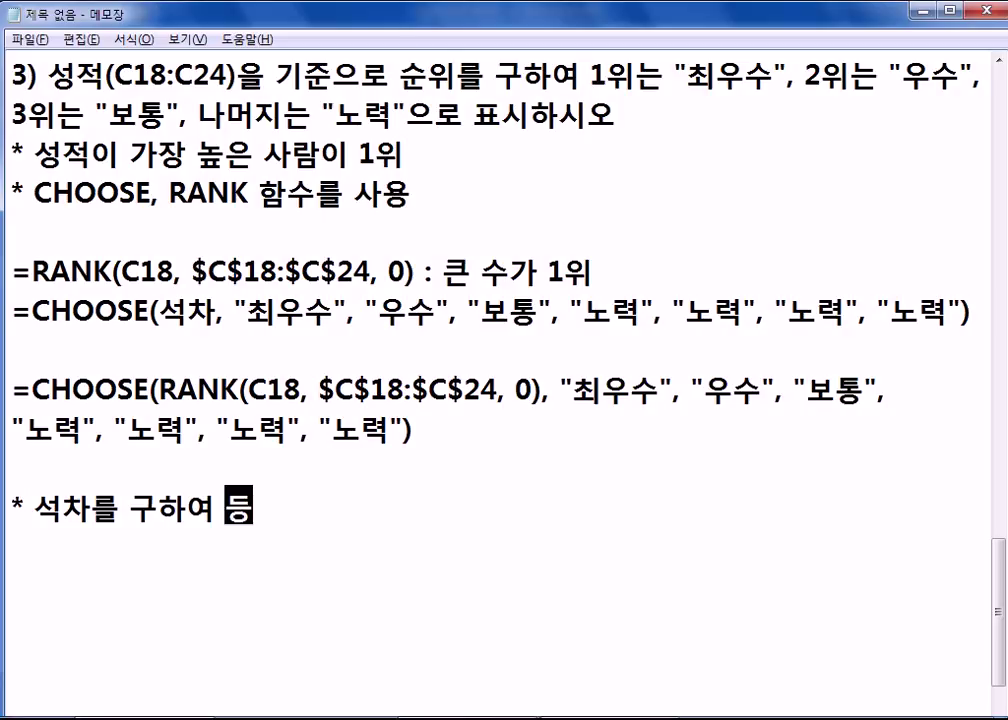
pyautogui.write('수를 ㅊ출력하시오')
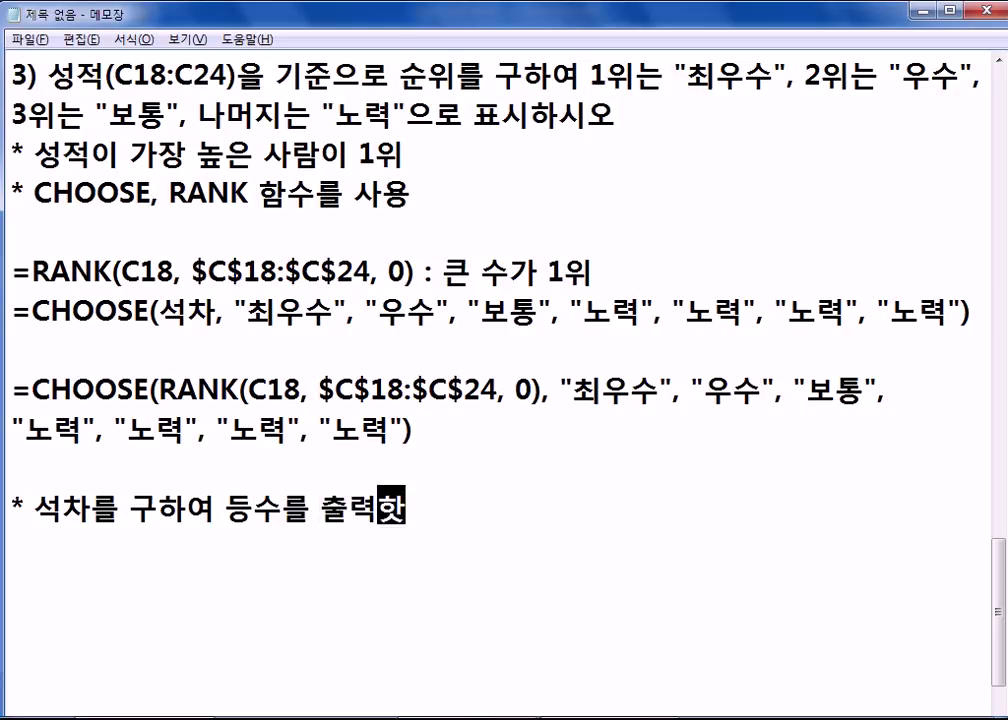
pyautogui.write('. ')
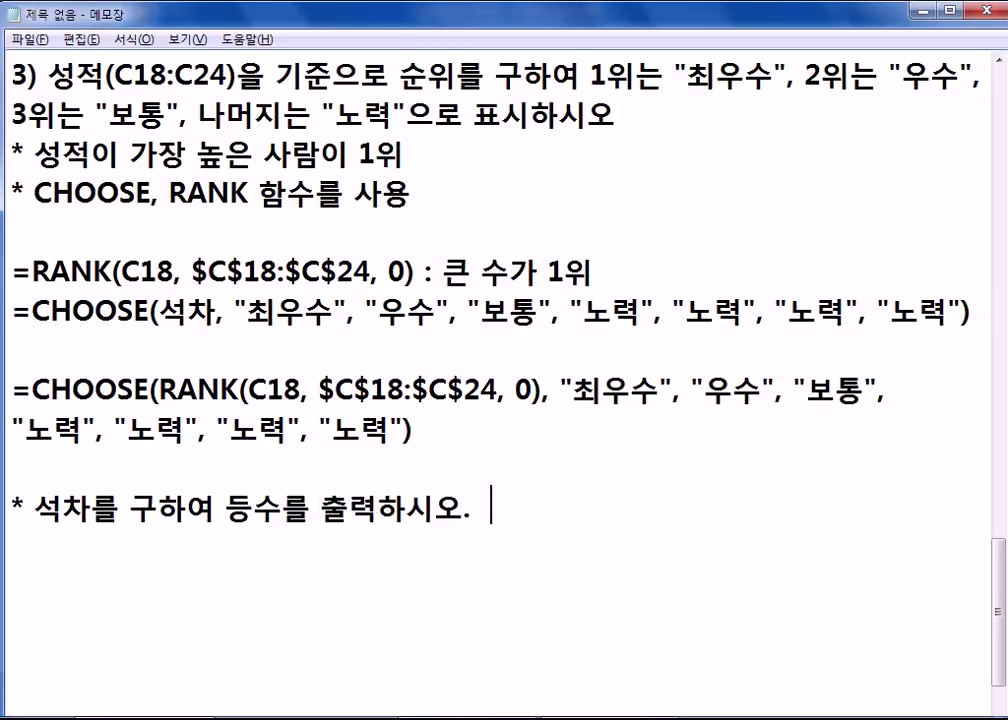
pyautogui.write('(예, 3등)')
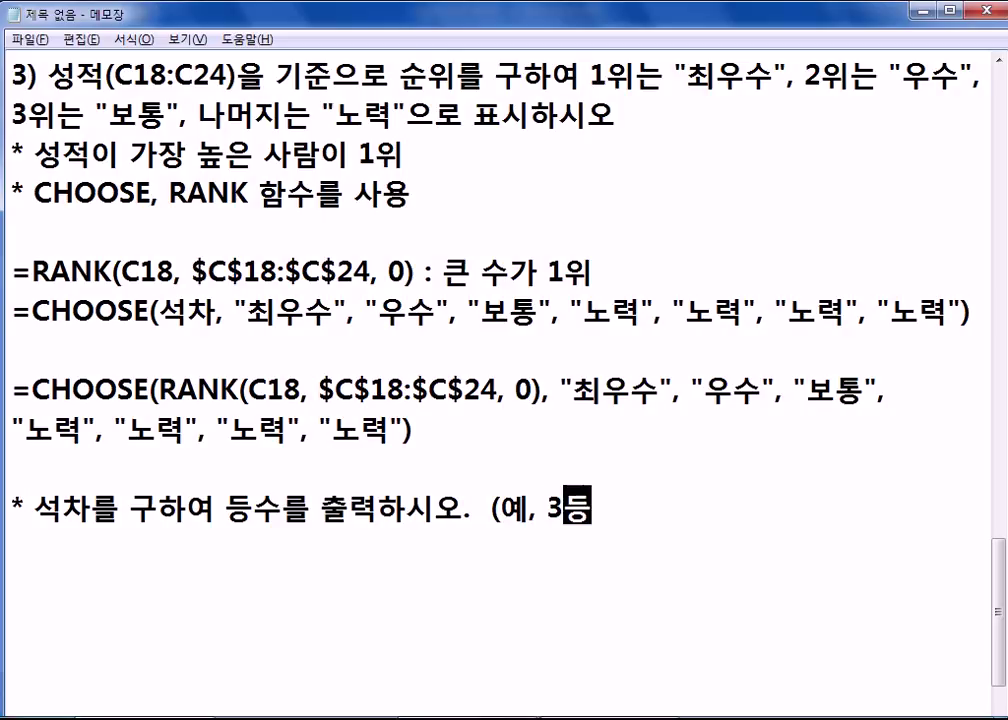
# - Remove the extra space before "(예, 3등)" in the new question line
pyautogui.press('Left')
pyautogui.press('Left')
pyautogui.press('Left')
pyautogui.press('Left')
pyautogui.press('Left')
pyautogui.press('Left')
pyautogui.press('Left')
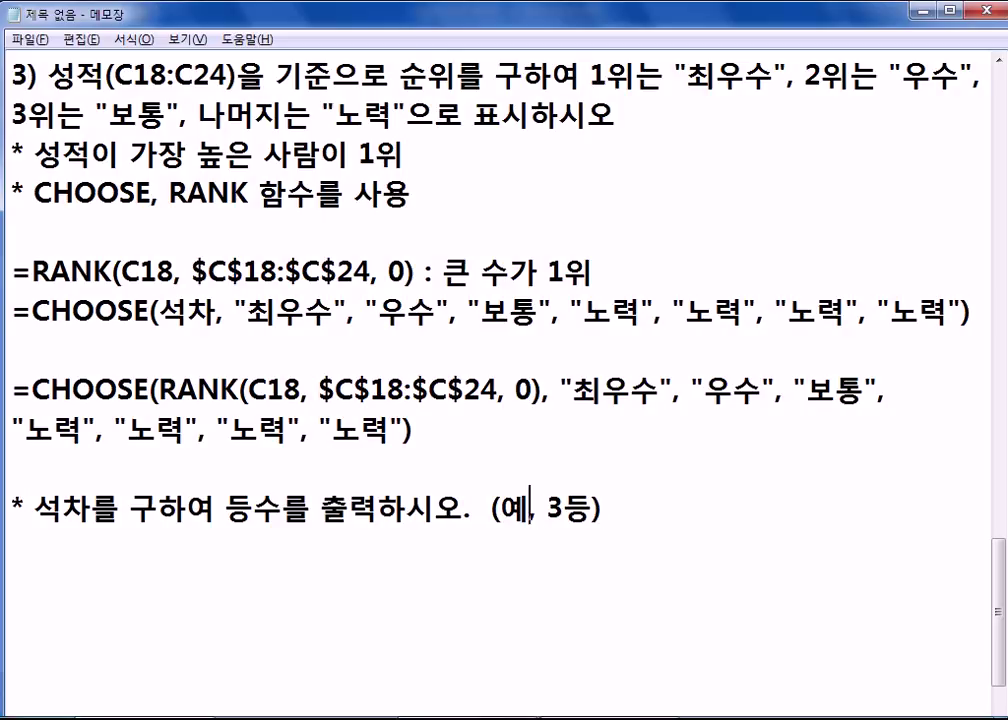
pyautogui.press('BackSpace')
pyautogui.press('End')
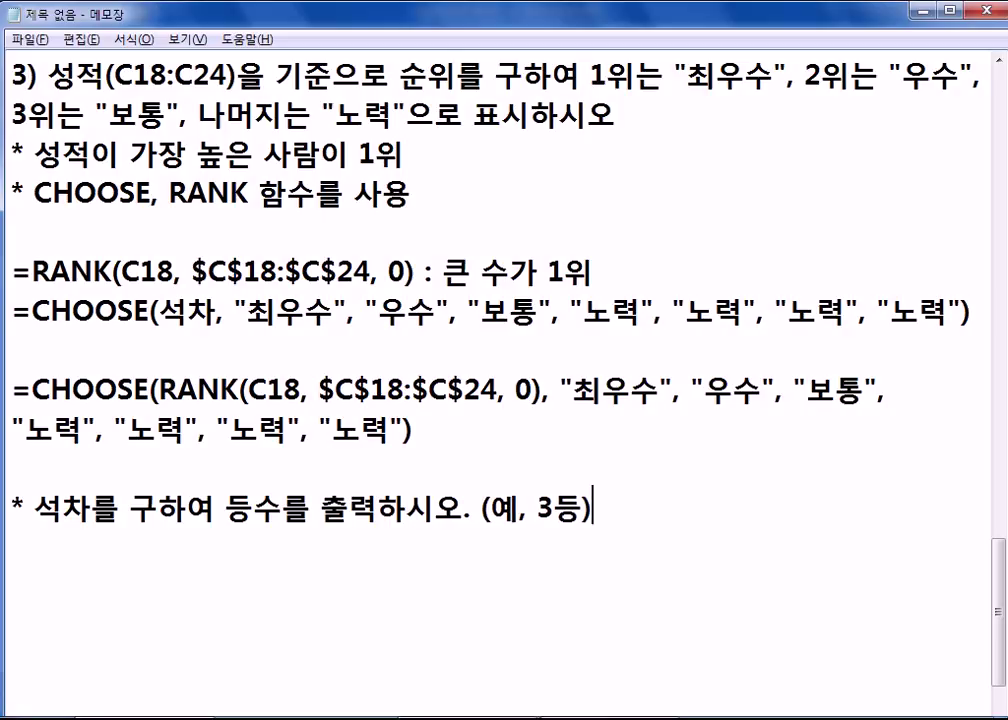
# - Write the answer =RANK( ) & "등" on the line below the 등수 question
pyautogui.scroll(-2, 504, 380)
pyautogui.press('Return')
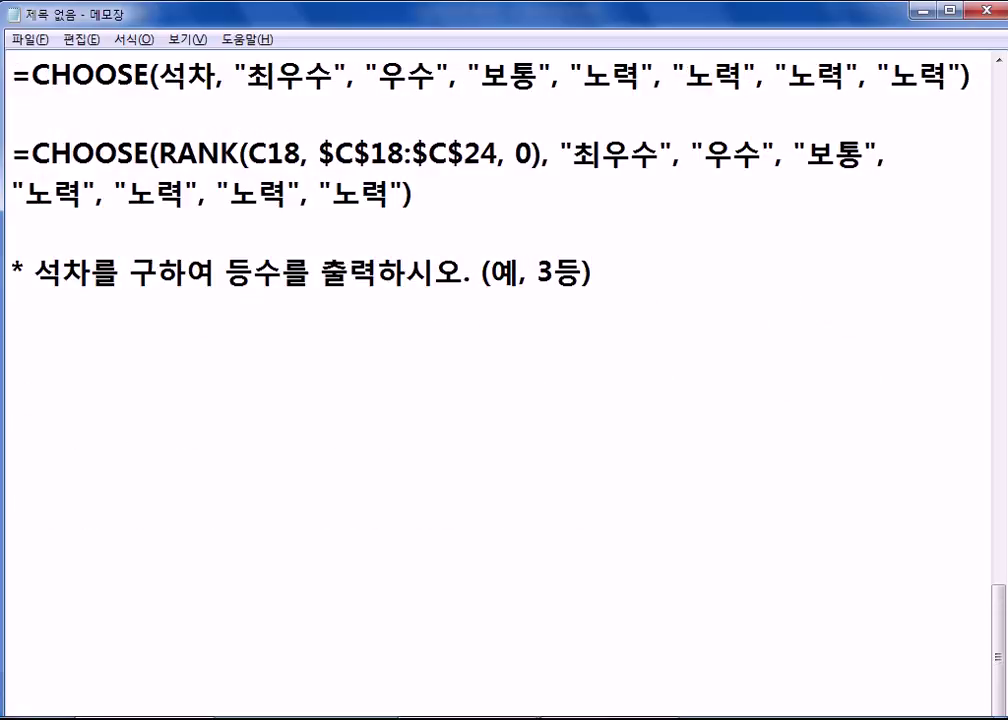
pyautogui.write('=RAN')
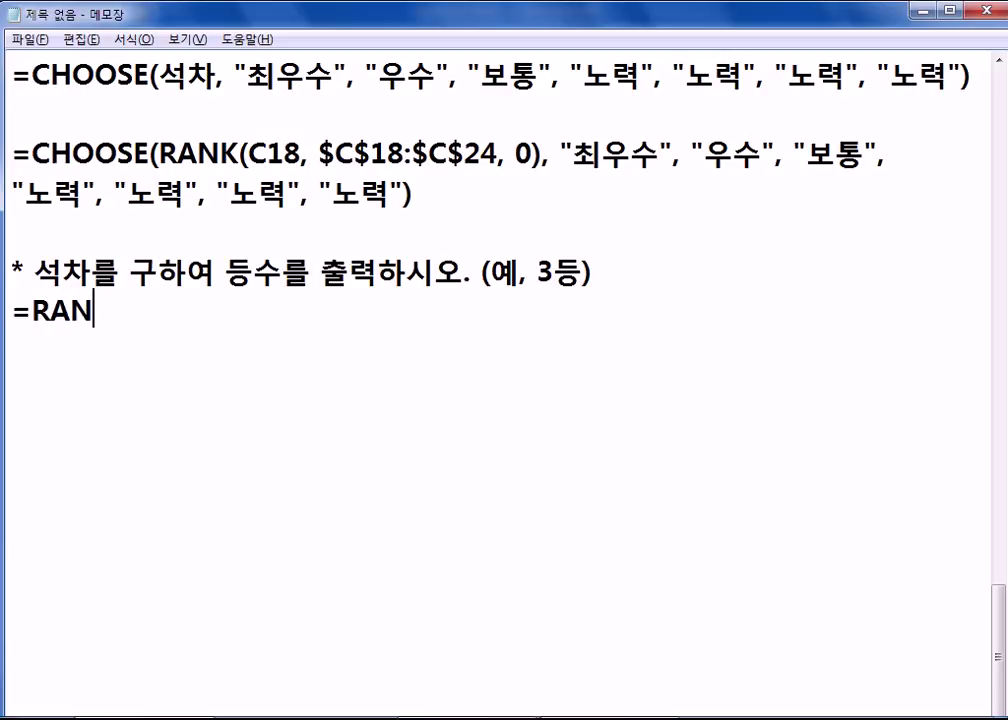
pyautogui.write('K(  ) &')
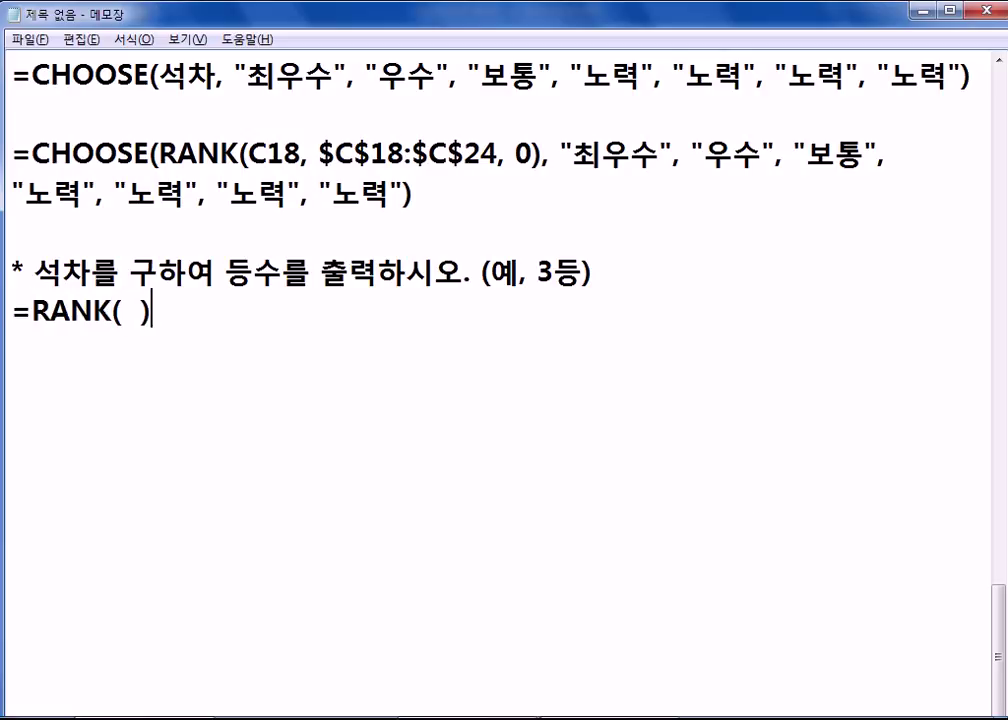
pyautogui.write(' "')
pyautogui.write('EM')
pyautogui.press('BackSpace')
pyautogui.press('BackSpace')
pyautogui.write('등"')
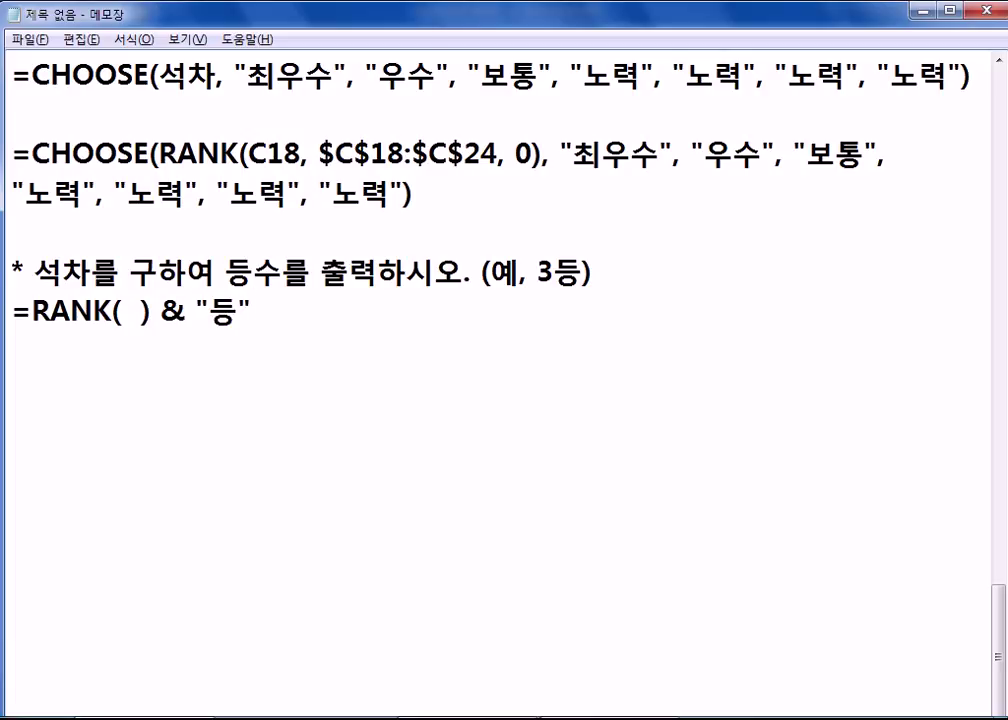
# - Leave a blank line and begin a new question with "* 7000명이 시험을"
pyautogui.press('Return')
pyautogui.press('Return')
pyautogui.write('*')
pyautogui.write(' 7000')
pyautogui.write('명이 시험')
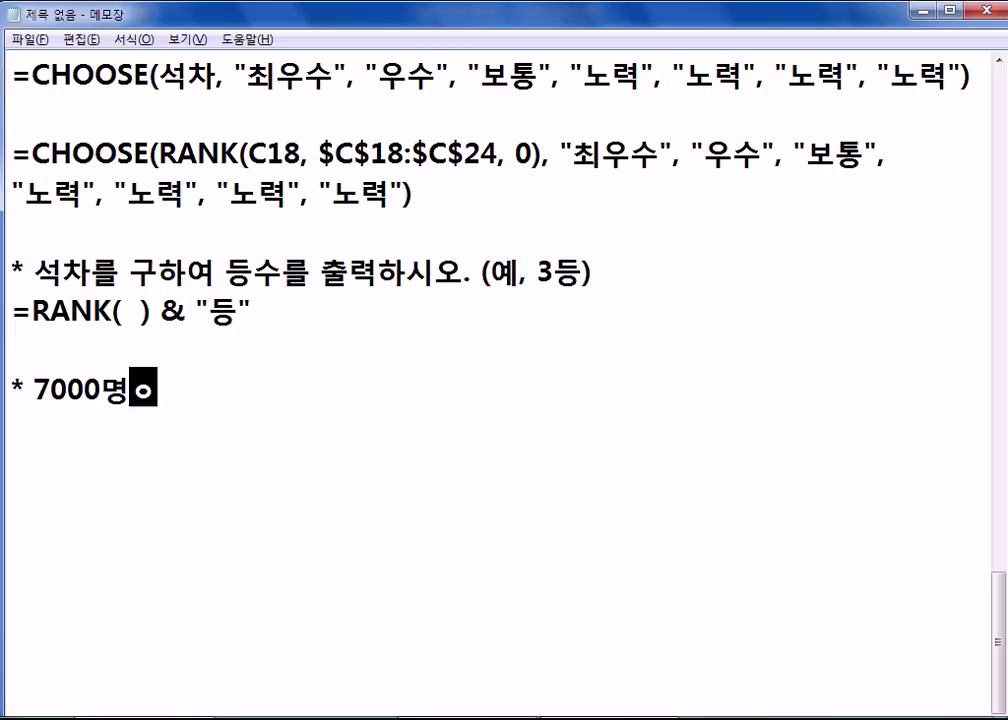
pyautogui.write('을')
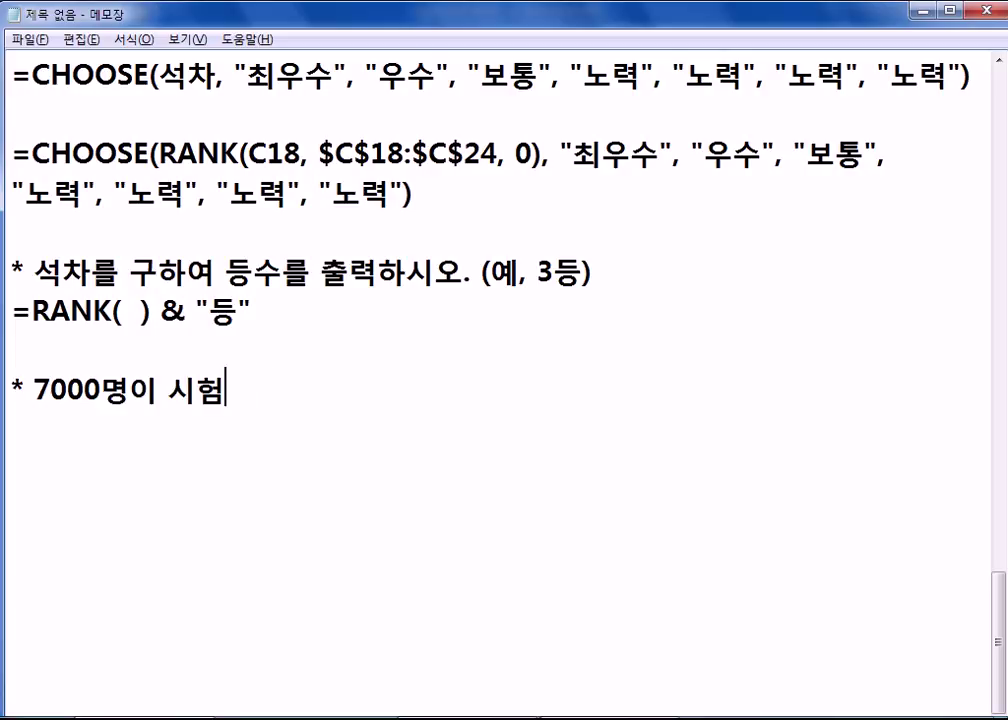
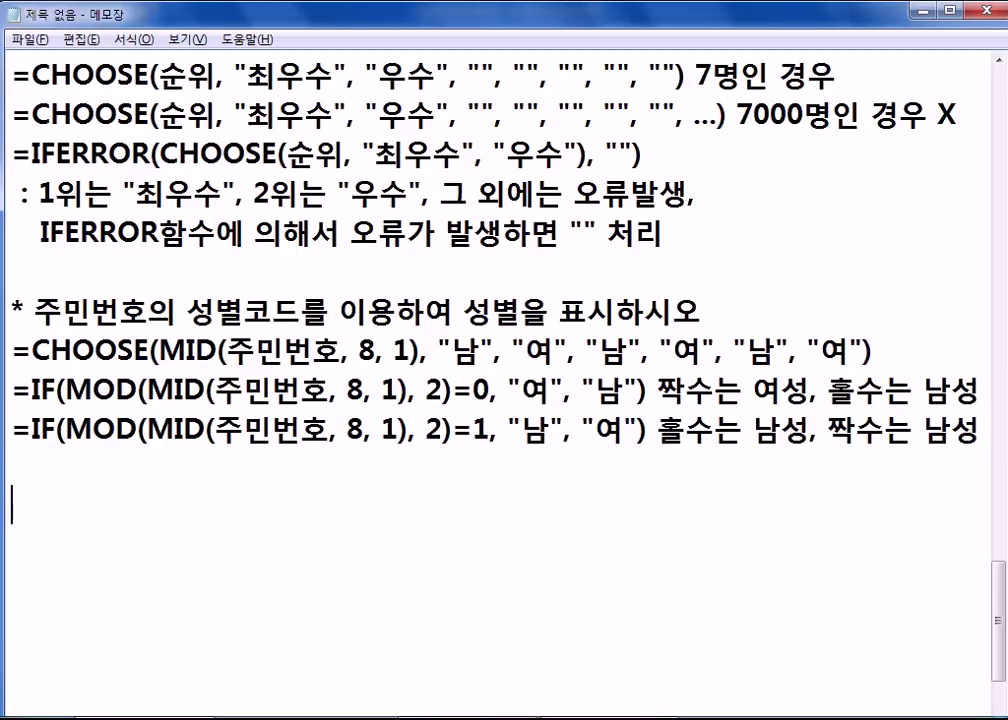
# - Switch to Excel and select the scores and 비고 cells of the 노력 students in rows 18, 20 and 24 to examine their total
pyautogui.hotkey('alt', 'Tab')
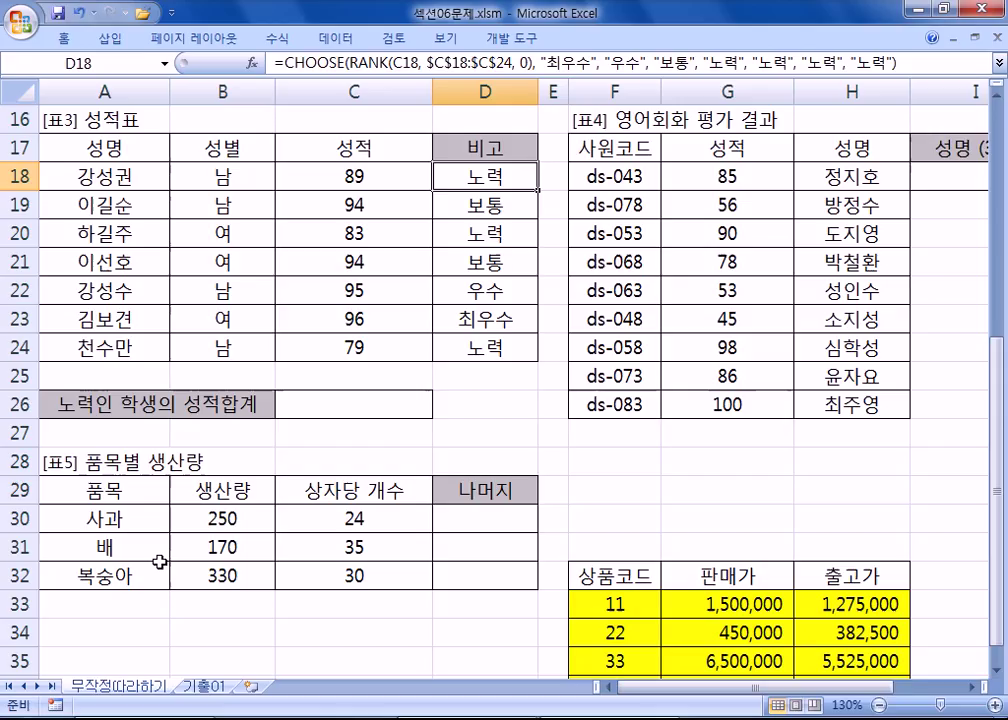
pyautogui.click(381, 419)
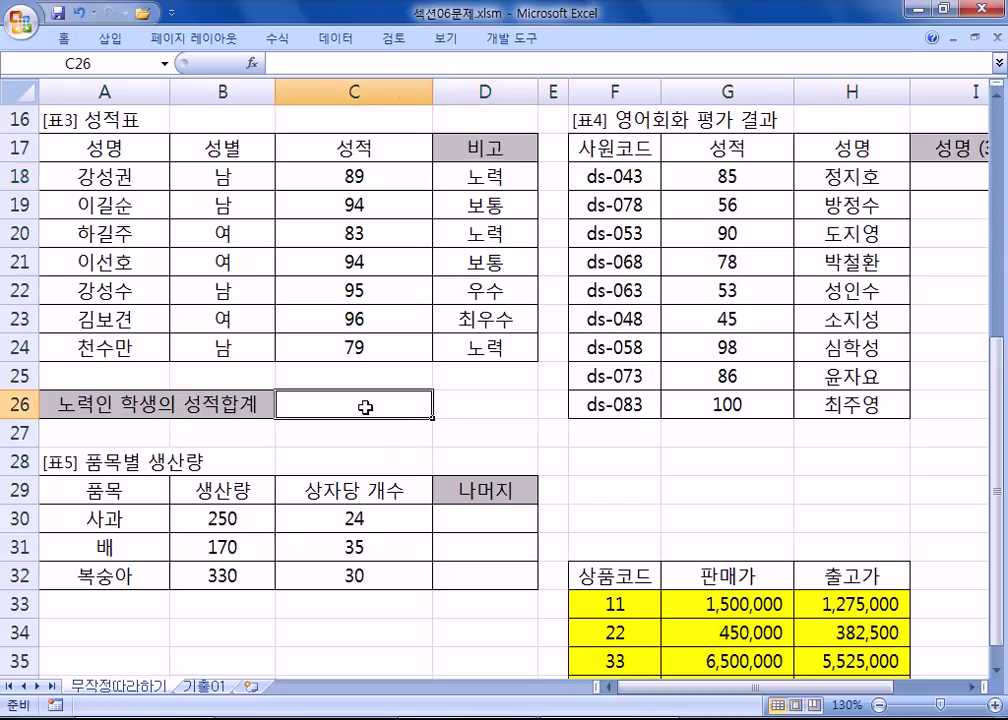
pyautogui.click(378, 174)
pyautogui.keyDown('ctrl'); pyautogui.click(359, 234); pyautogui.keyUp('ctrl')
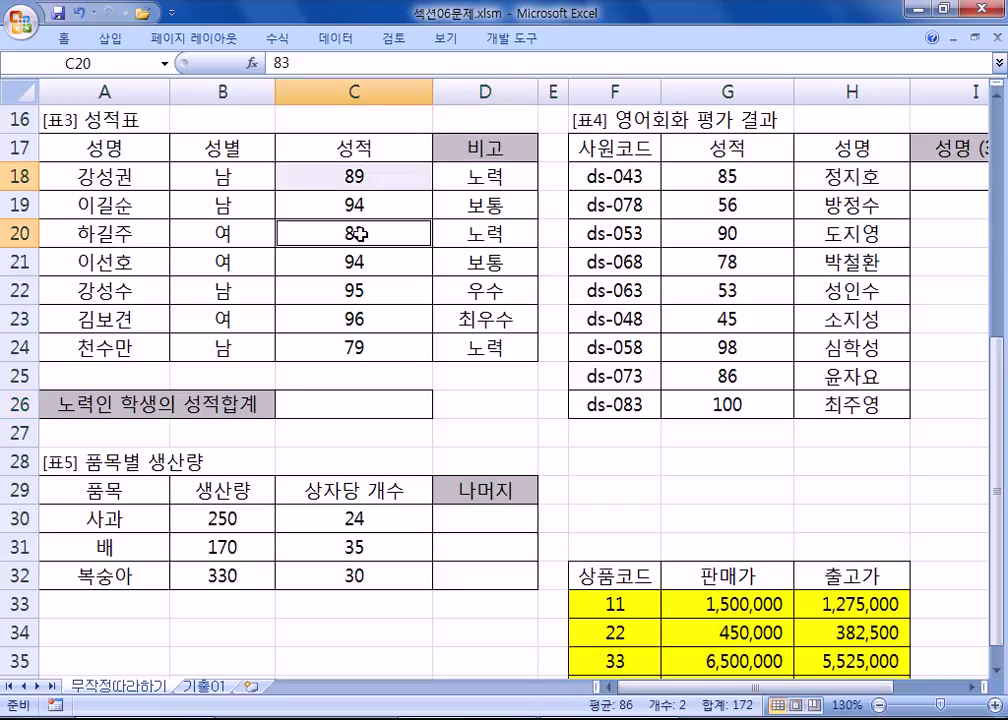
pyautogui.keyDown('ctrl'); pyautogui.click(355, 347); pyautogui.keyUp('ctrl')
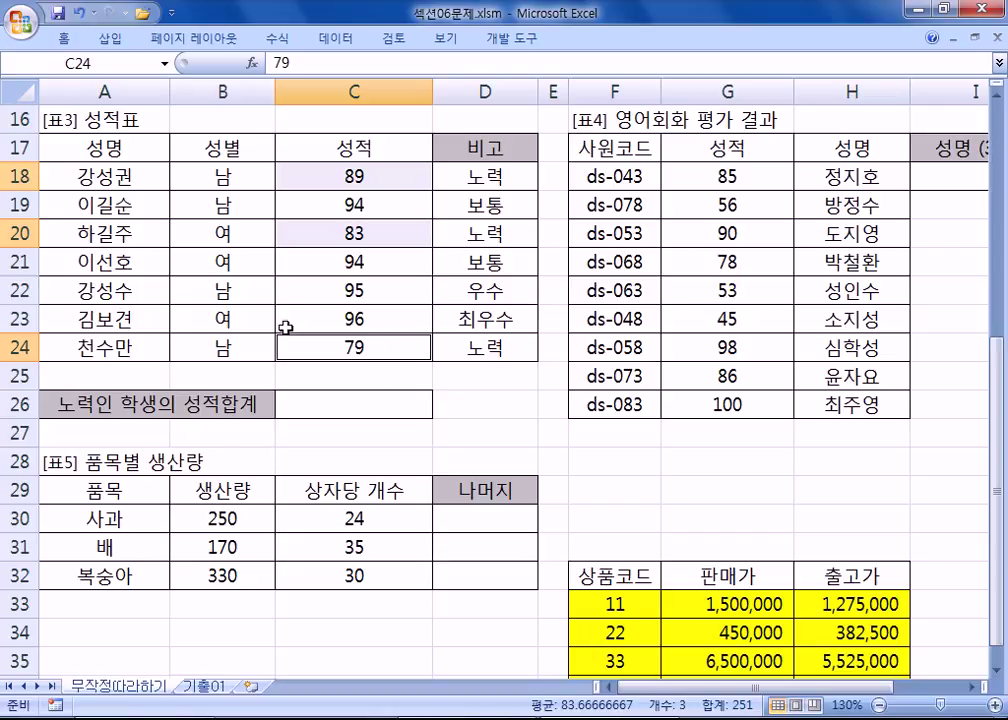
pyautogui.keyDown('ctrl'); pyautogui.click(470, 184); pyautogui.keyUp('ctrl')
pyautogui.keyDown('ctrl'); pyautogui.click(469, 244); pyautogui.keyUp('ctrl')
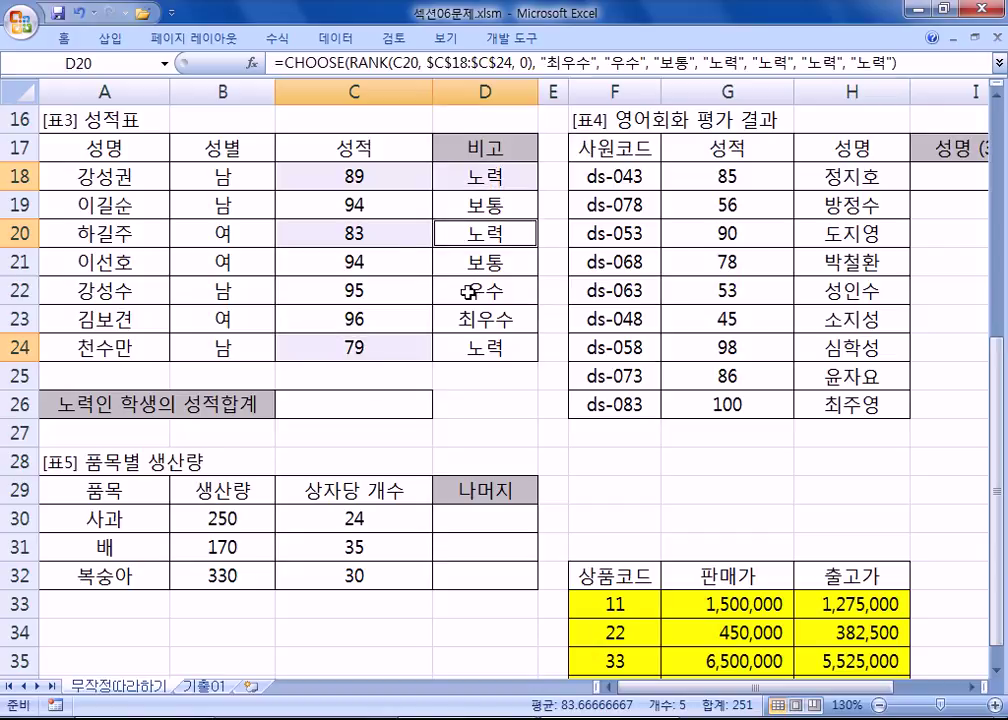
pyautogui.keyDown('ctrl'); pyautogui.click(458, 348); pyautogui.keyUp('ctrl')
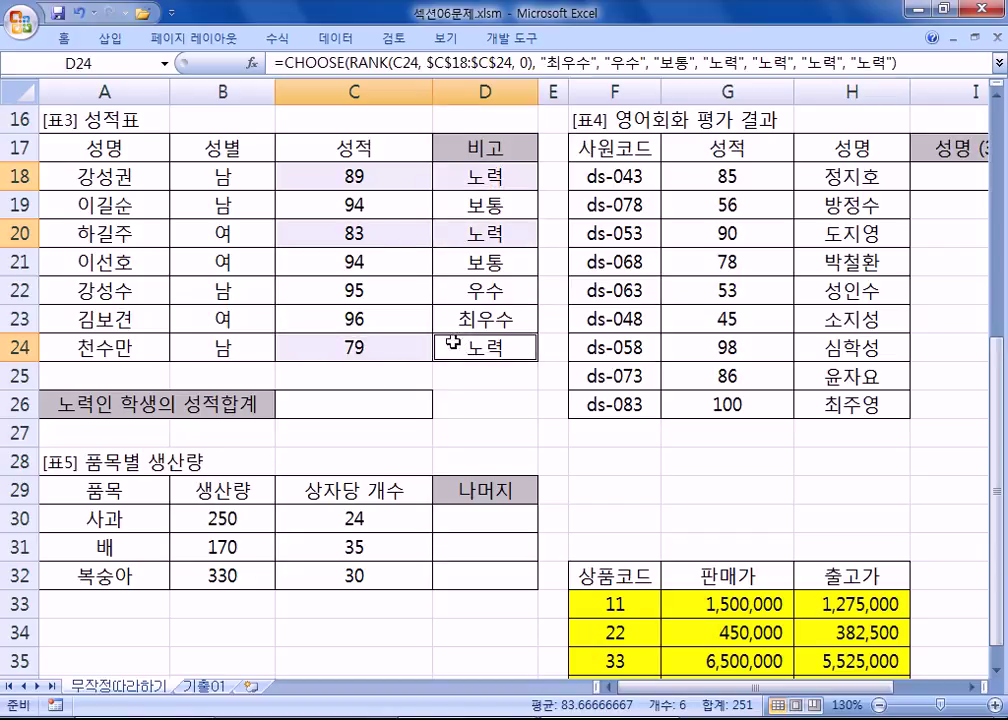
# - Enter the label 조건부 합계 in C25, above the empty 성적합계 result cell
pyautogui.click(336, 412)
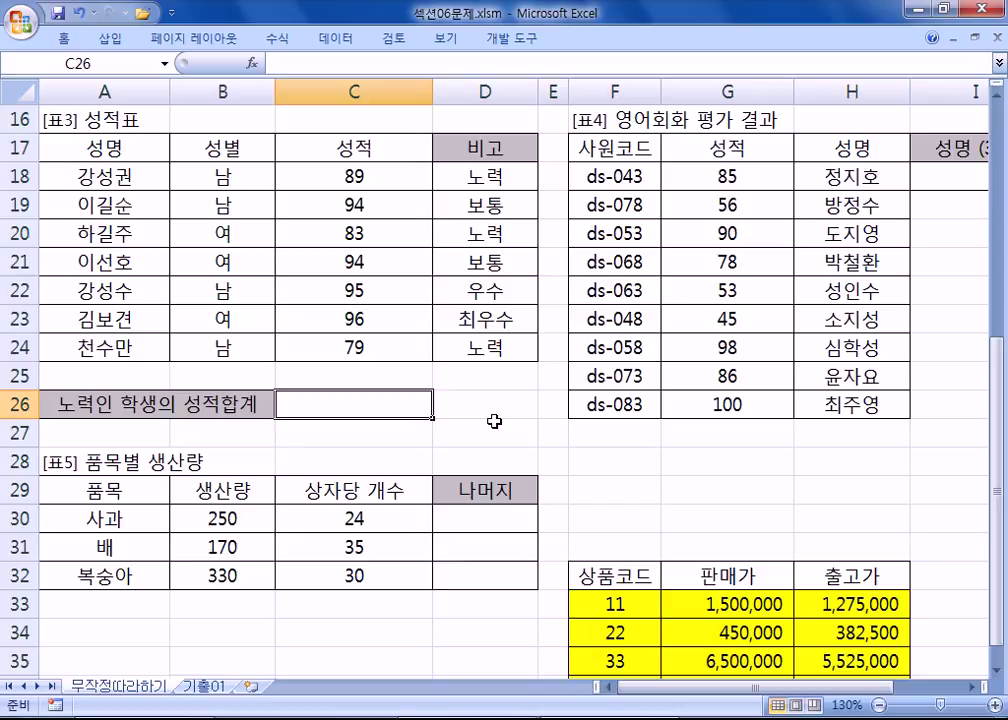
pyautogui.press('Up')
pyautogui.write('WH')
pyautogui.press('BackSpace')
pyautogui.press('BackSpace')
pyautogui.press('Hangul')
pyautogui.write('ㅈ조건부 합계')
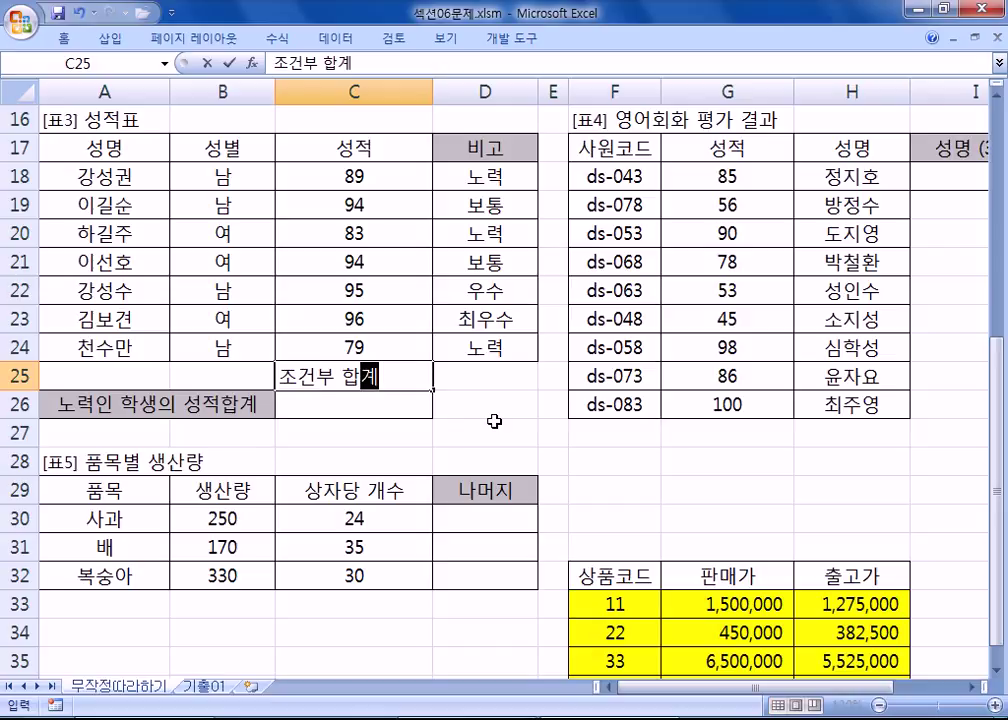
pyautogui.press('Return')
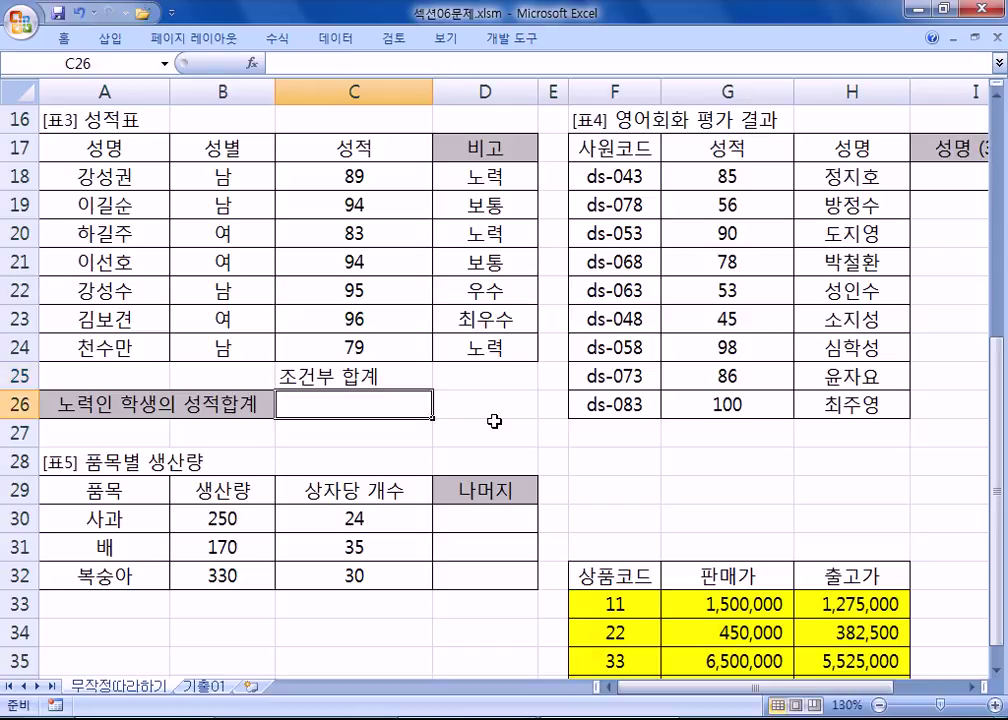
# - Begin the formula =SUMIF( in C26 for the total score of the 노력 students
pyautogui.write('=SI')
pyautogui.press('BackSpace')
pyautogui.write('U')
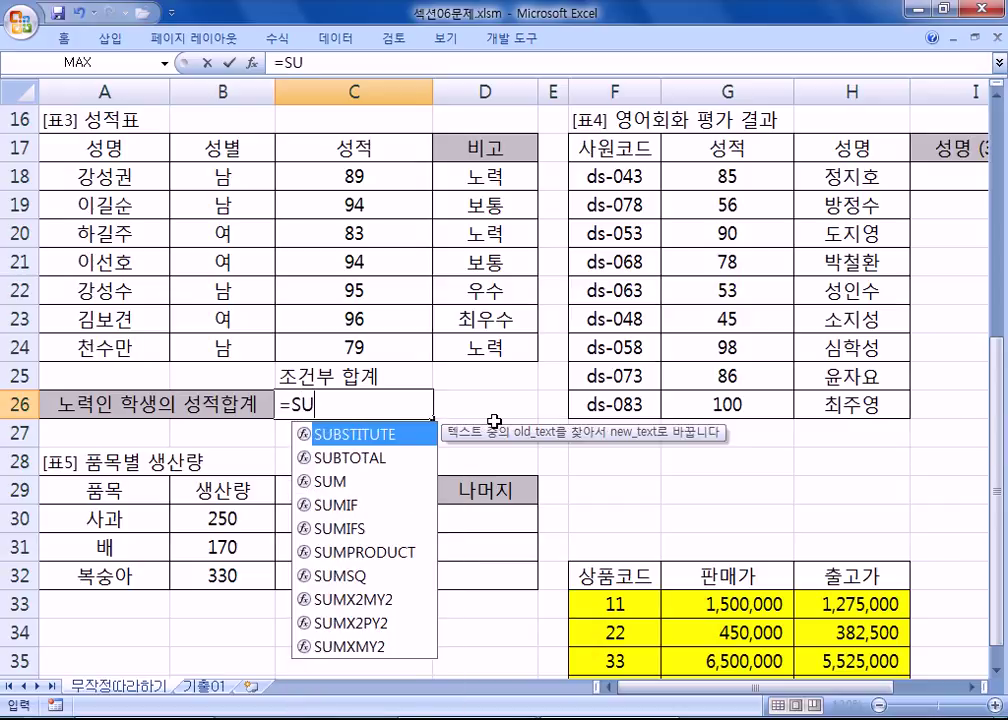
pyautogui.write('MIF(')
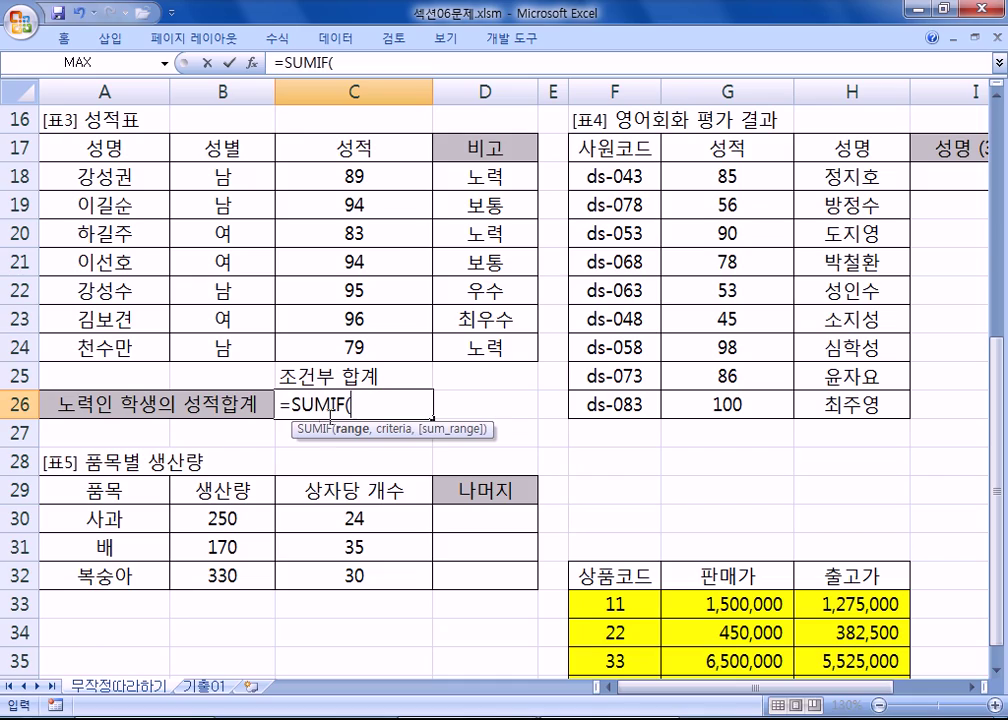
# - Switch to Notepad and review the =SUMIF(범위, 조건, 합계를 구할 범위) syntax in the earlier notes
pyautogui.click(200, 717)
pyautogui.scroll(13, 465, 326)
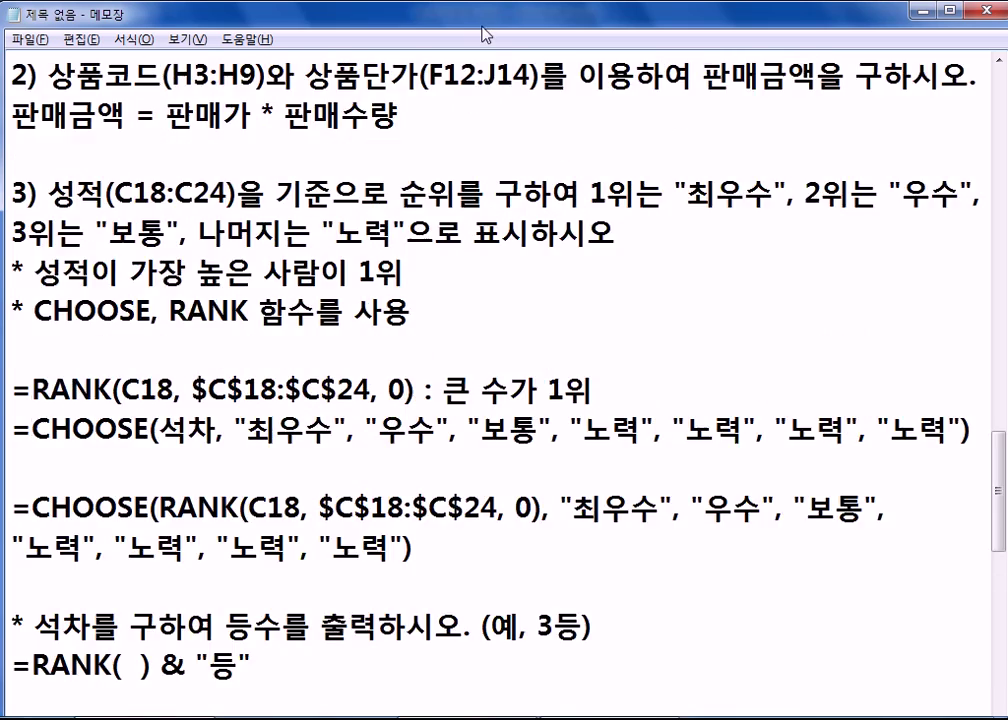
pyautogui.scroll(7, 186, 352)
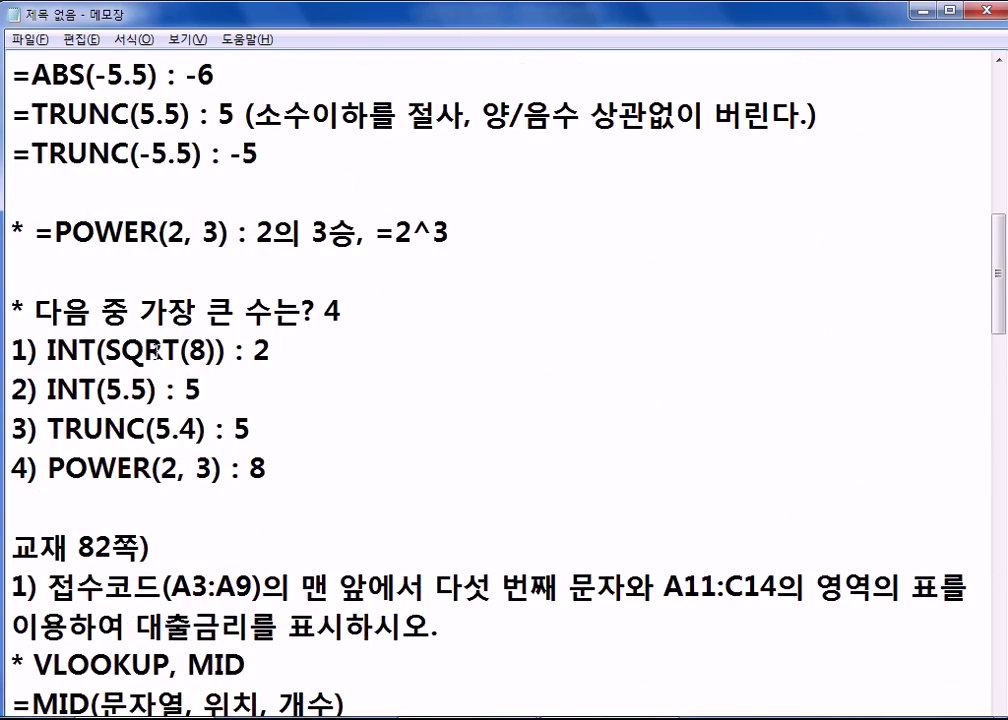
pyautogui.scroll(1, 44, 311)
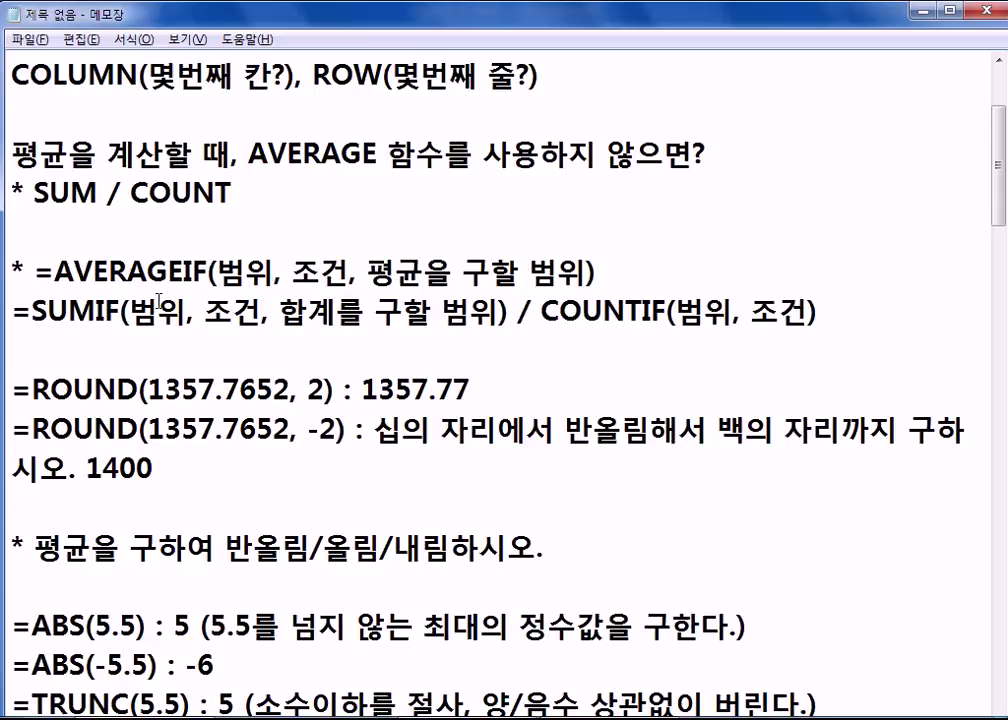
pyautogui.moveTo(130, 313); pyautogui.dragTo(509, 314)
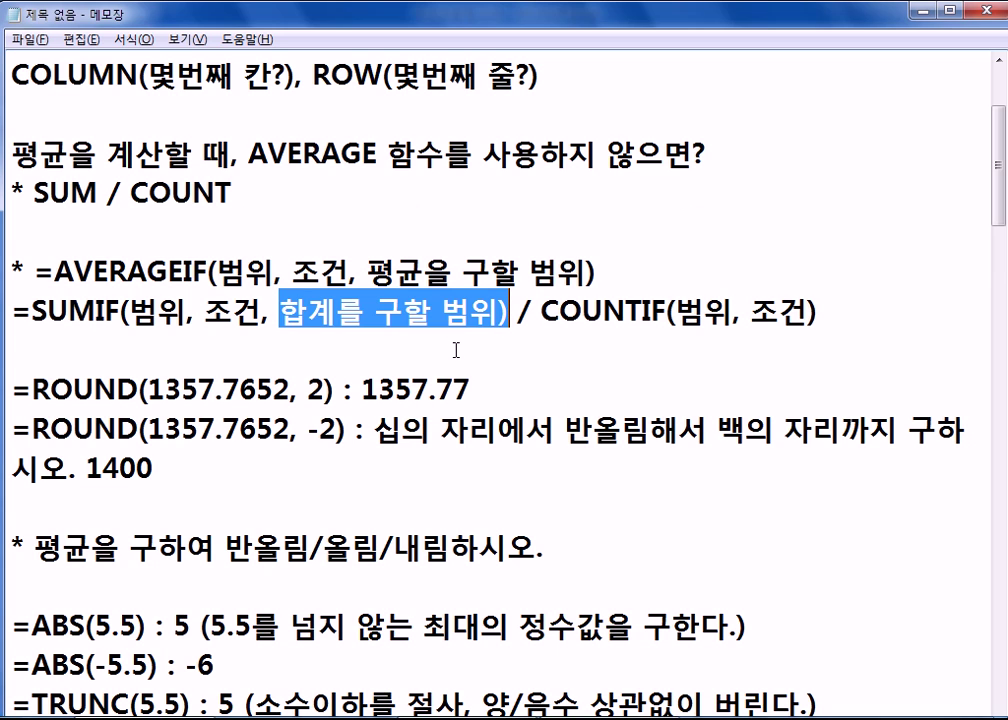
pyautogui.scroll(-20, 456, 350)
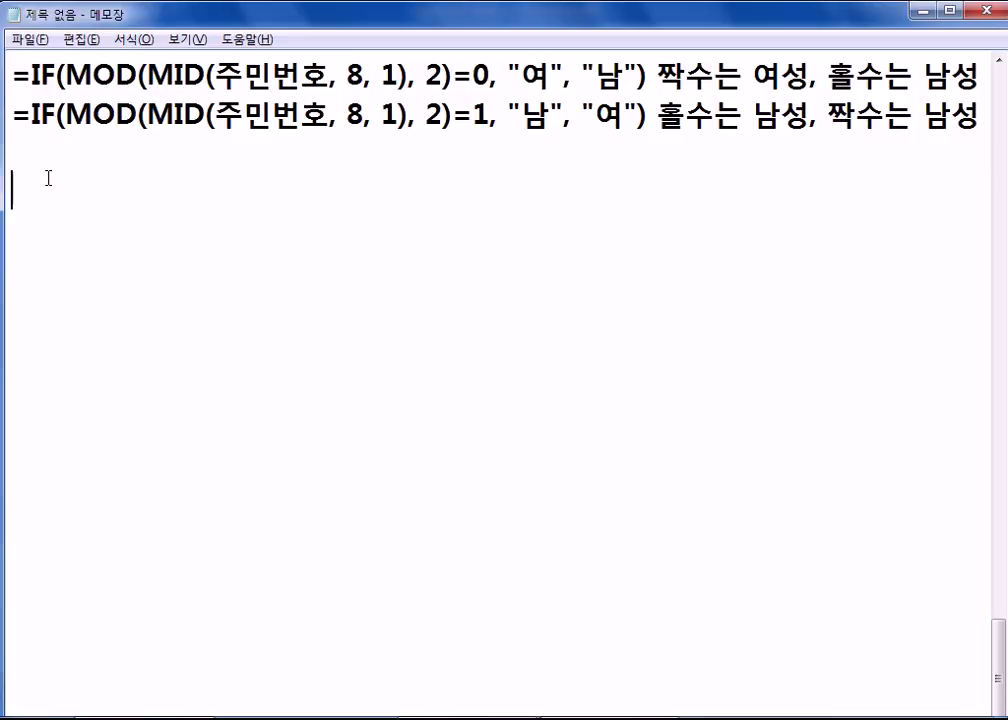
# - Switch to Excel and give the SUMIF formula in C26 the range D18:D24 and the criterion "노력"
pyautogui.hotkey('alt', 'Tab')
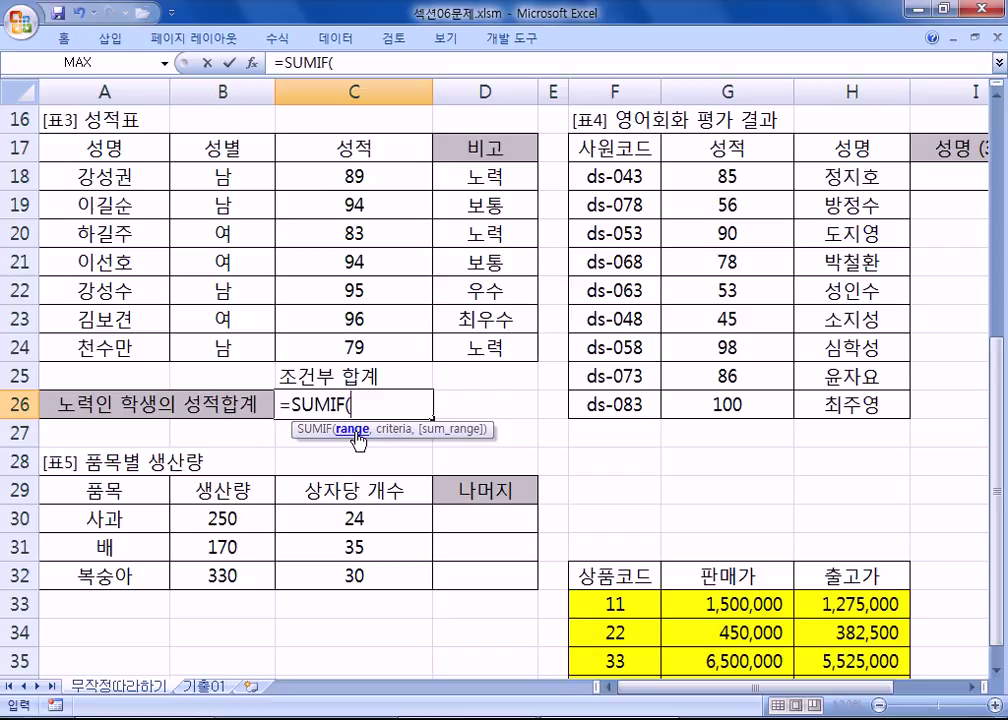
pyautogui.moveTo(474, 172); pyautogui.dragTo(481, 356)
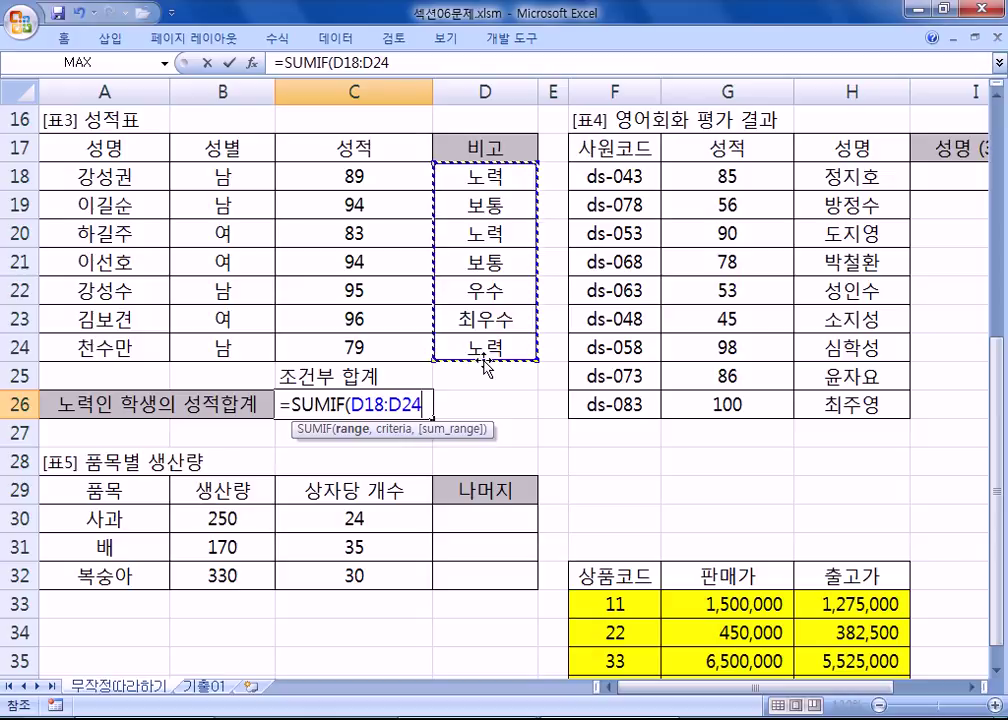
pyautogui.write(',')
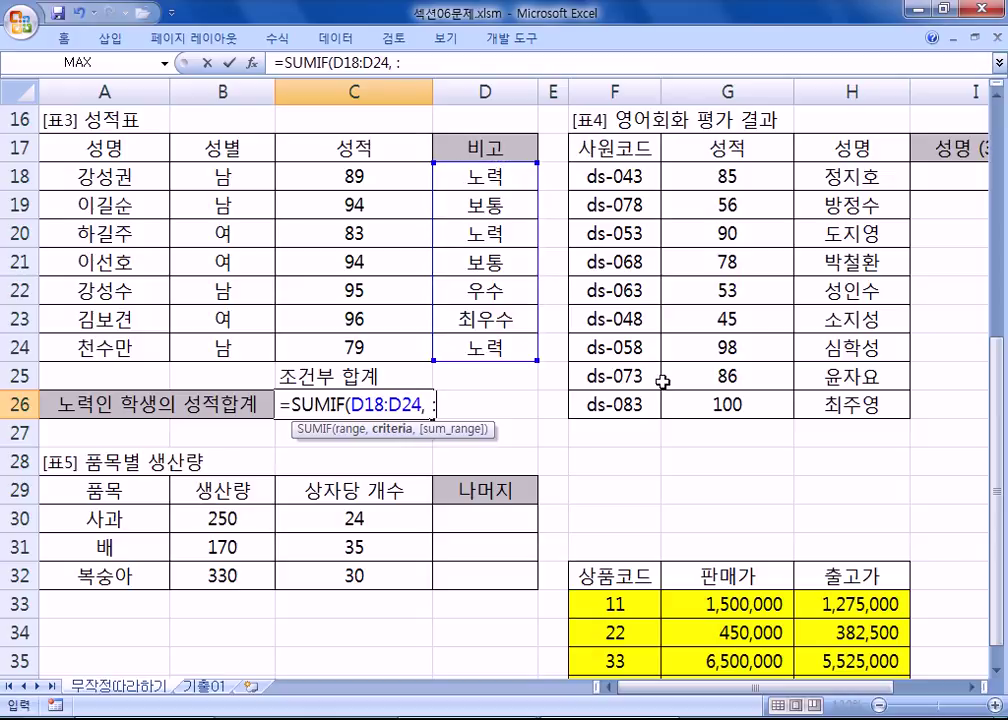
pyautogui.write(' "노력"')
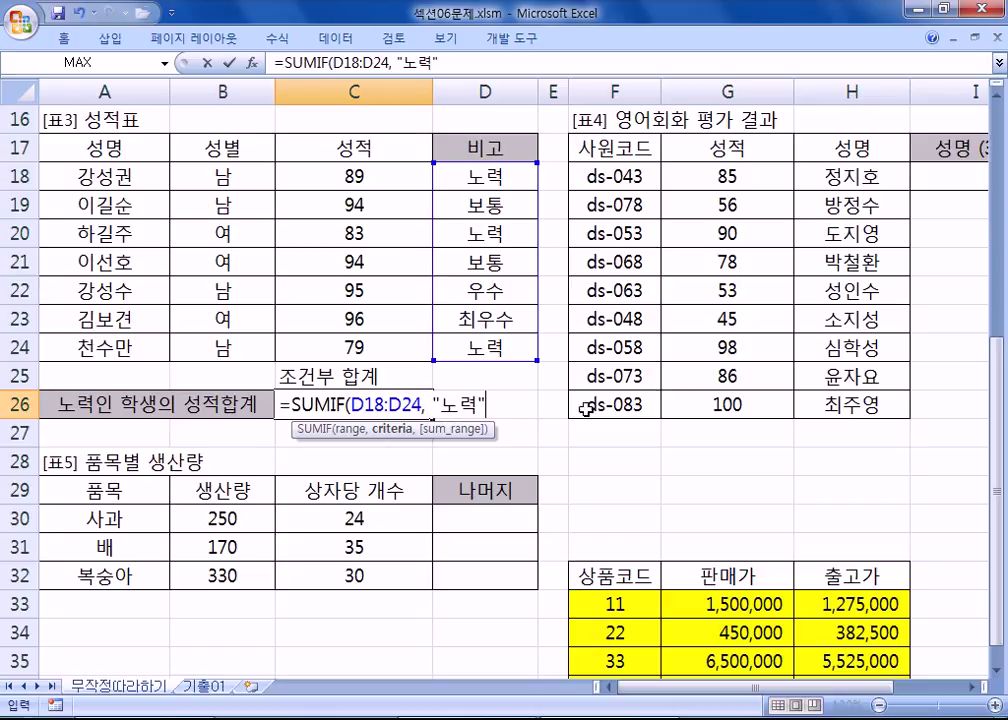
# - Remove the SUMIF criterion and re-enter it as "노력" after checking the 노력 cells in the 비고 column
pyautogui.moveTo(436, 398); pyautogui.dragTo(488, 404)
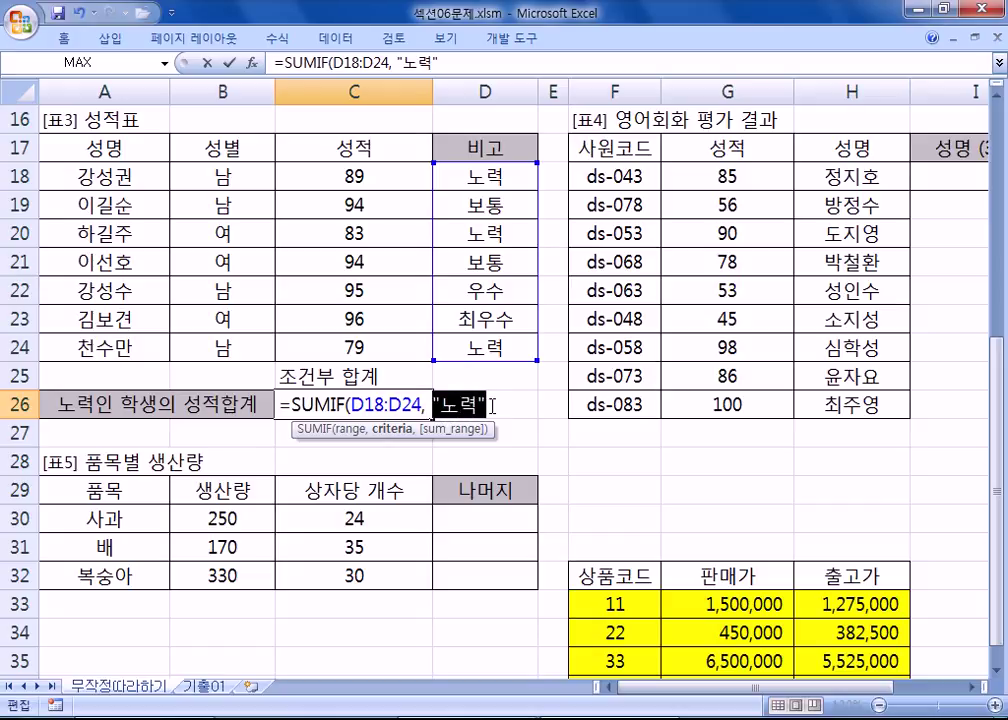
pyautogui.press('BackSpace')
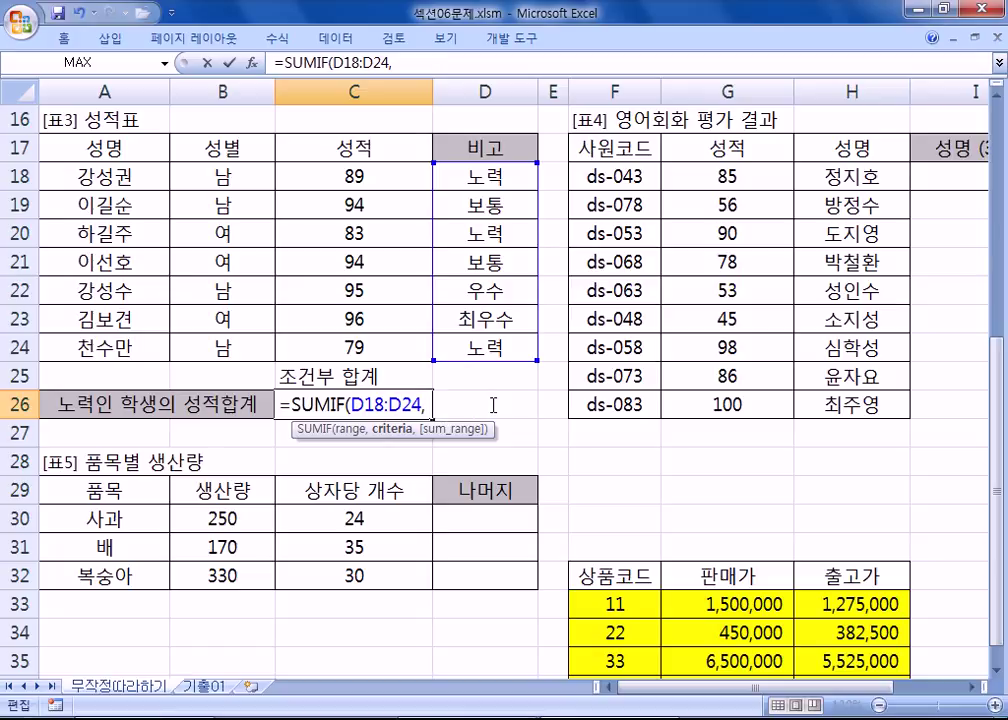
pyautogui.click(520, 175)
pyautogui.click(512, 240)
pyautogui.click(505, 345)
pyautogui.click(512, 176)
pyautogui.click(499, 245)
pyautogui.click(503, 344)
pyautogui.moveTo(438, 404); pyautogui.dragTo(467, 404)
pyautogui.write('"노력"')
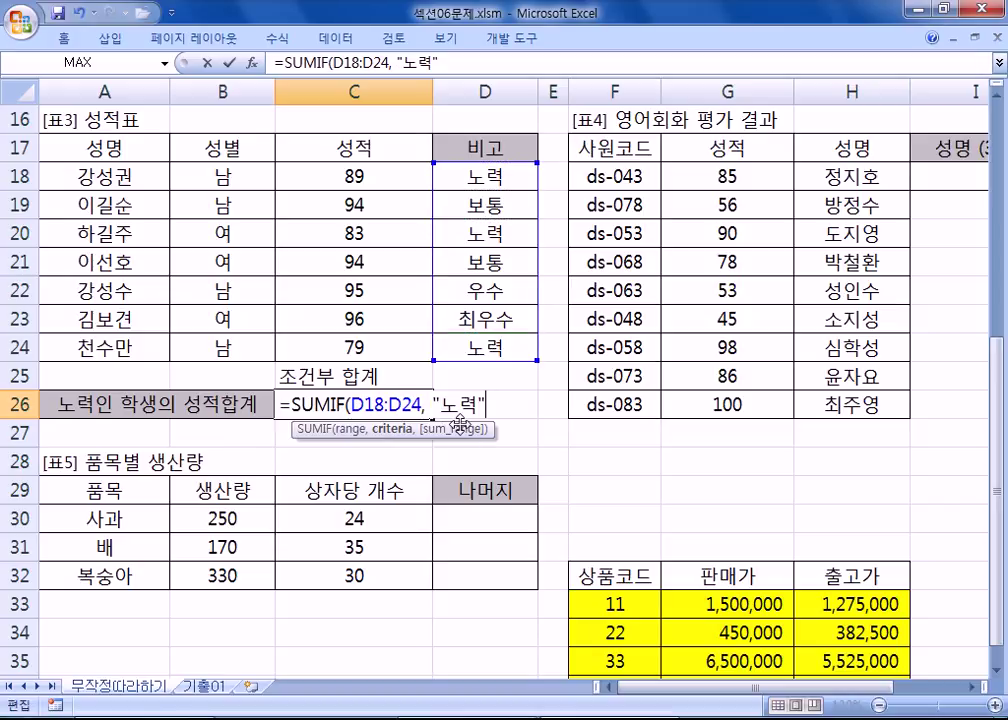
# - Try a score of 99 in C18 to test the CHOOSE and RANK formulas in the 비고 column, and undo it
pyautogui.click(460, 172)
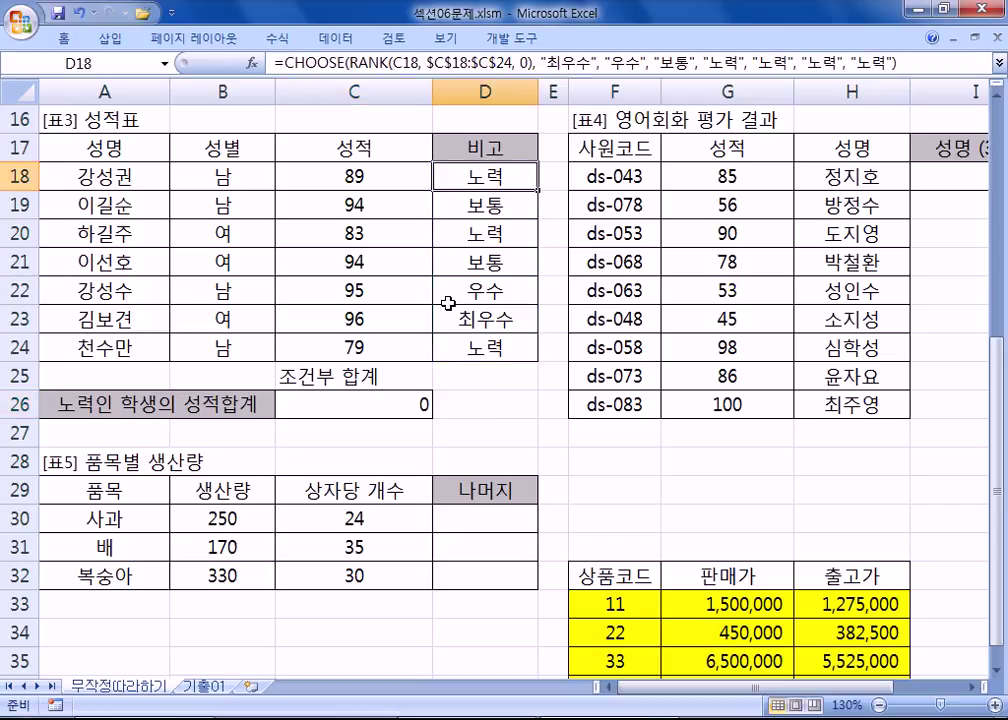
pyautogui.click(368, 170)
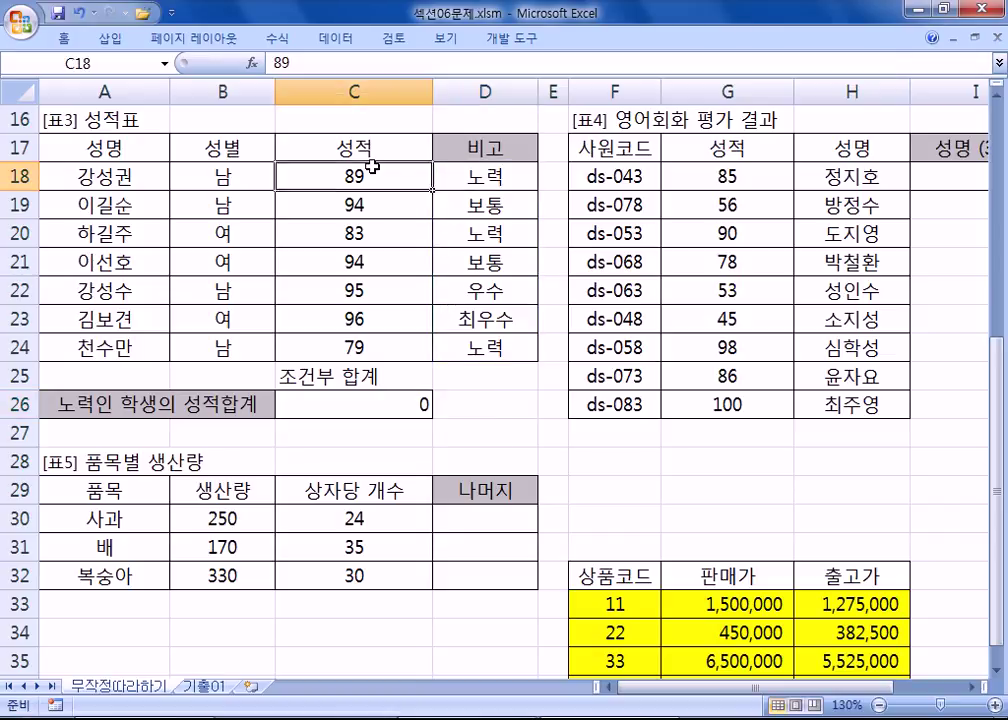
pyautogui.write('99')
pyautogui.press('Return')
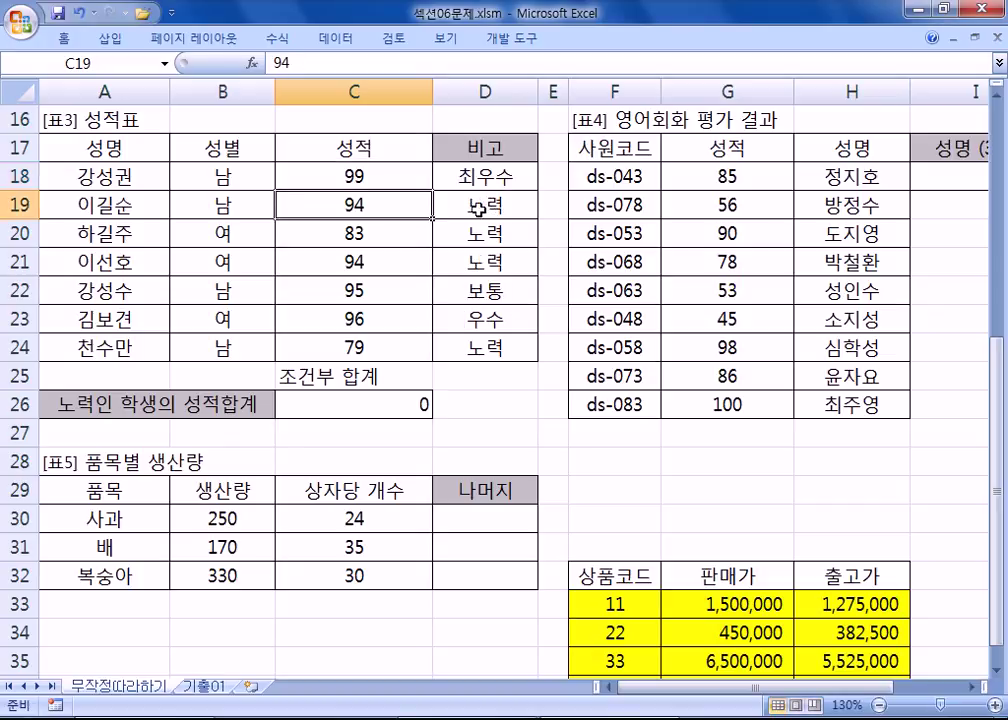
pyautogui.click(475, 176)
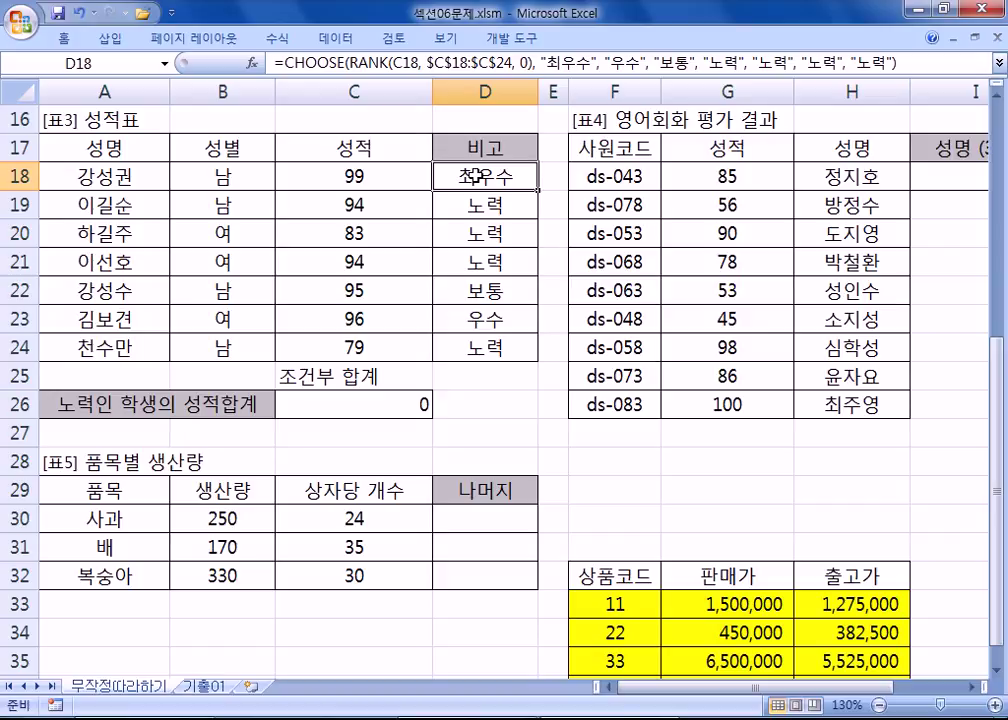
pyautogui.hotkey('ctrl', 'z')
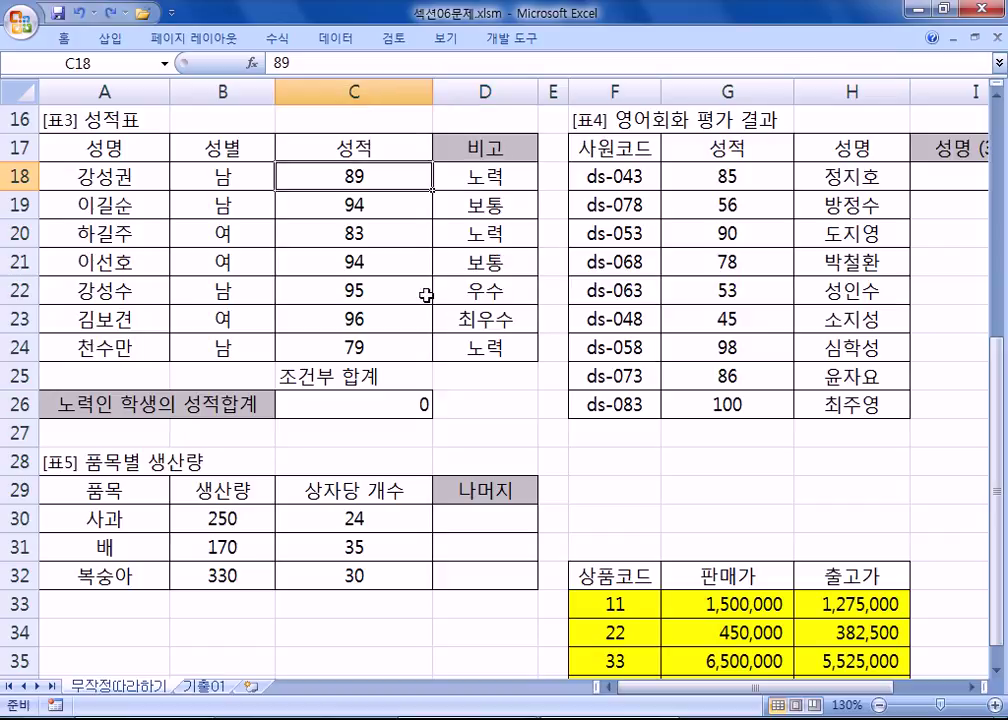
# - Add C18:C24 as the sum range, completing =SUMIF(D18:D24, "노력", C18:C24) in C26
pyautogui.doubleClick(353, 408)
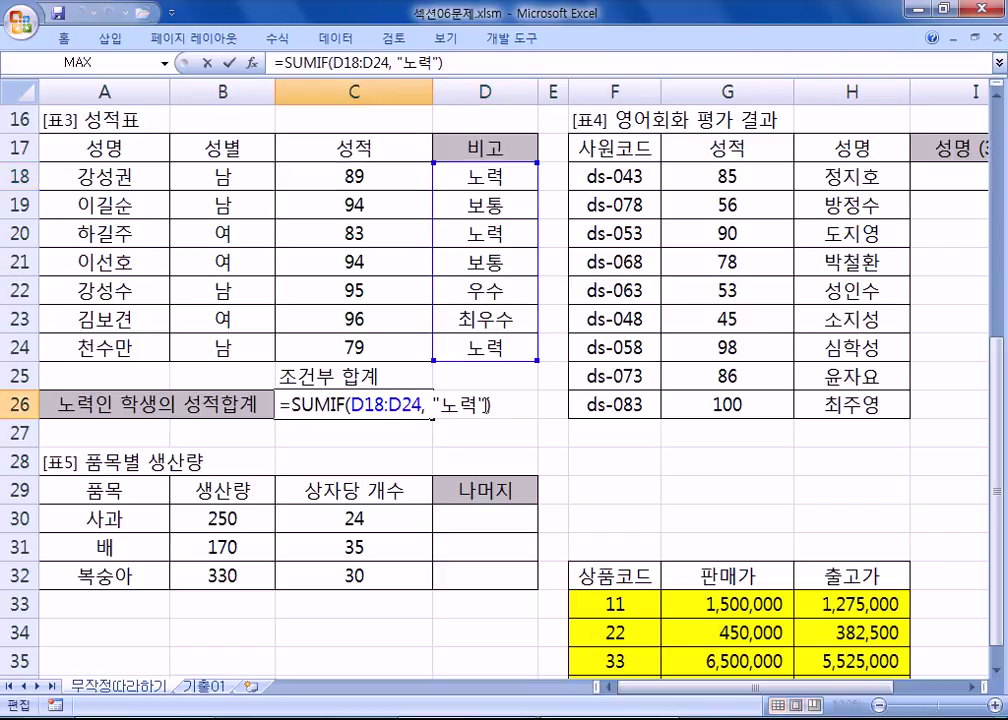
pyautogui.click(487, 405)
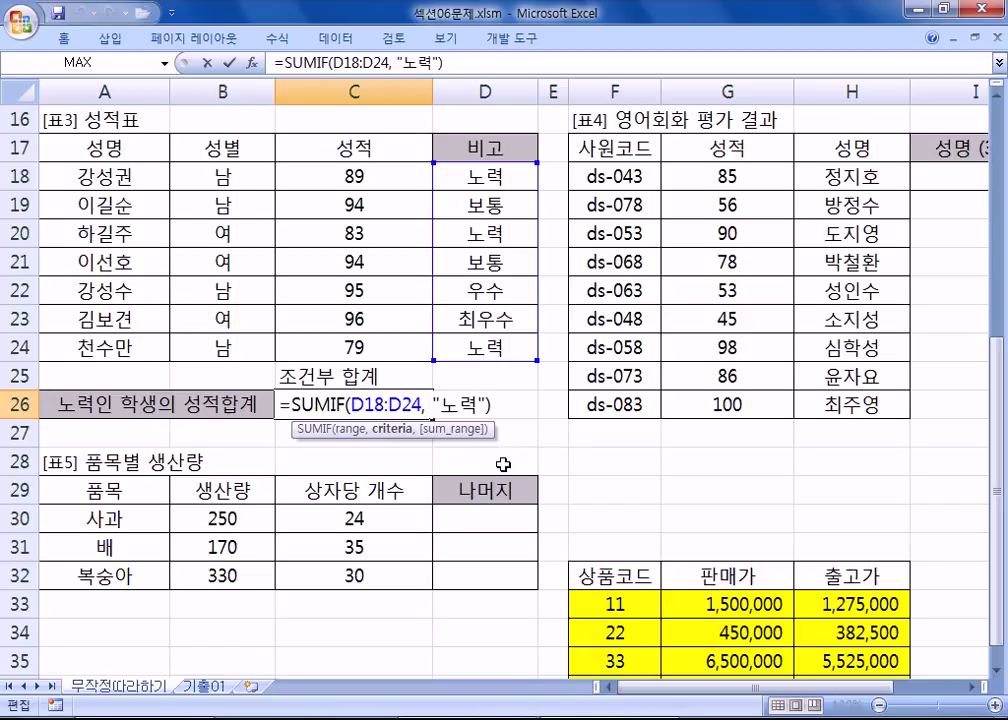
pyautogui.write(',')
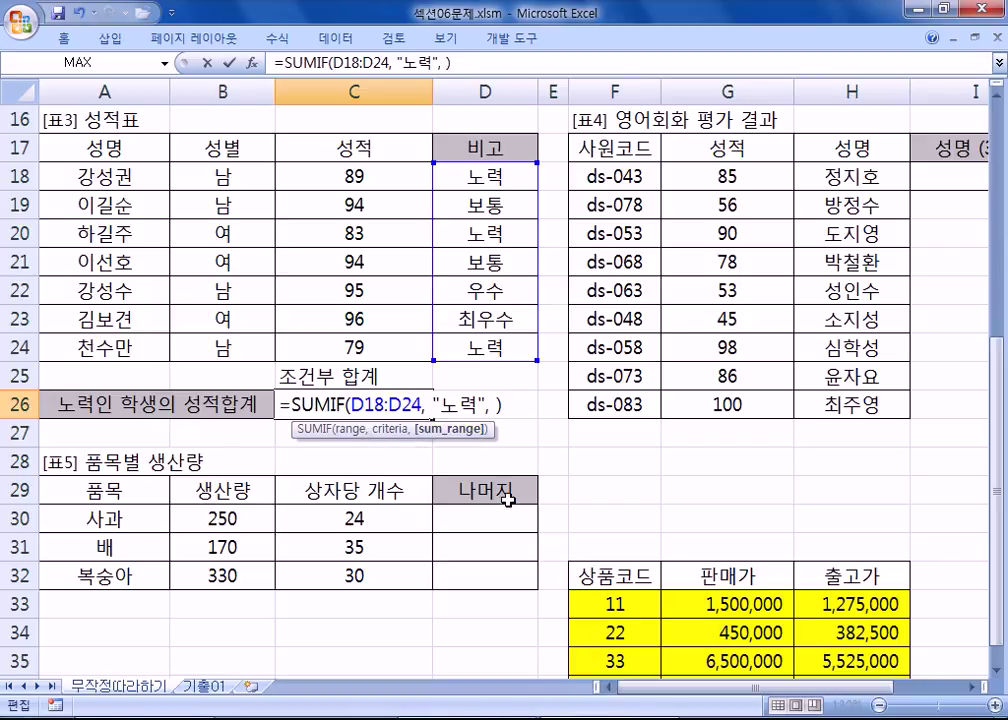
pyautogui.moveTo(349, 175); pyautogui.dragTo(363, 342)
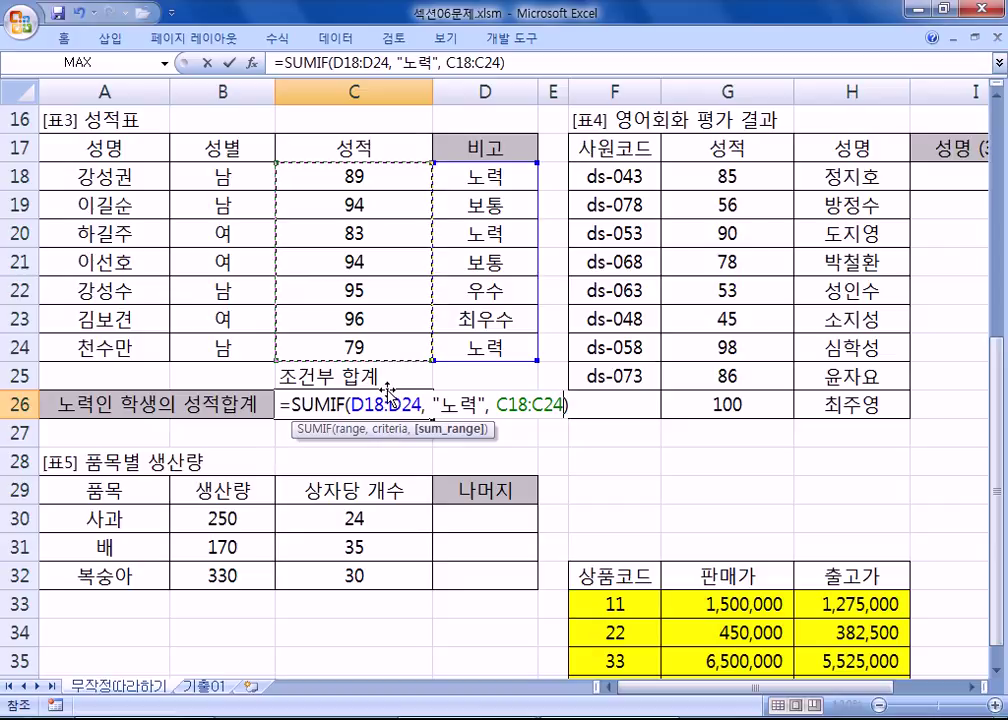
pyautogui.press('Return')
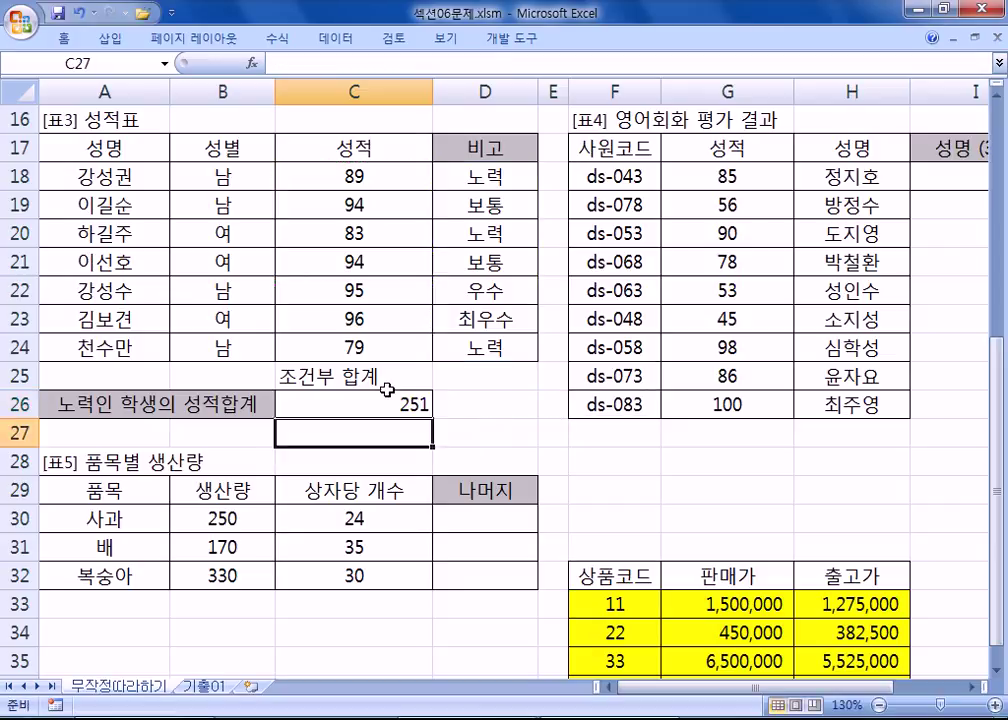
# - Delete the 조건부 합계 label from C25
pyautogui.press('Up')
pyautogui.press('Up')
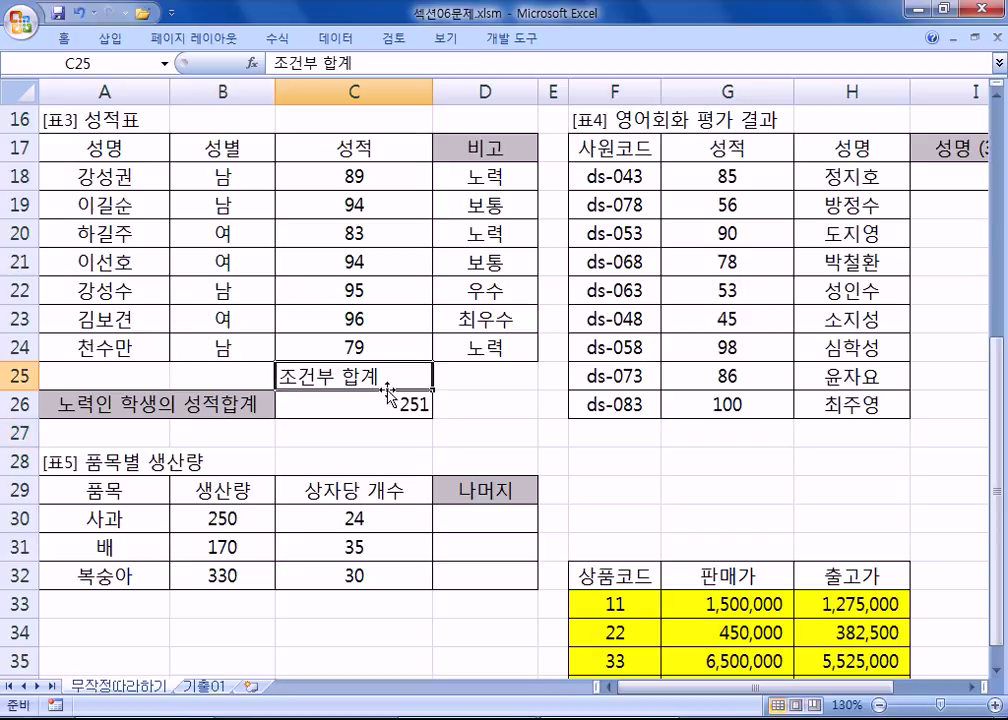
pyautogui.press('Delete')
# - Enter the label 90점 이상인 학생들의 합계 in B27, below the 노력 total row
pyautogui.press('Down')
pyautogui.press('Down')
pyautogui.press('Left')
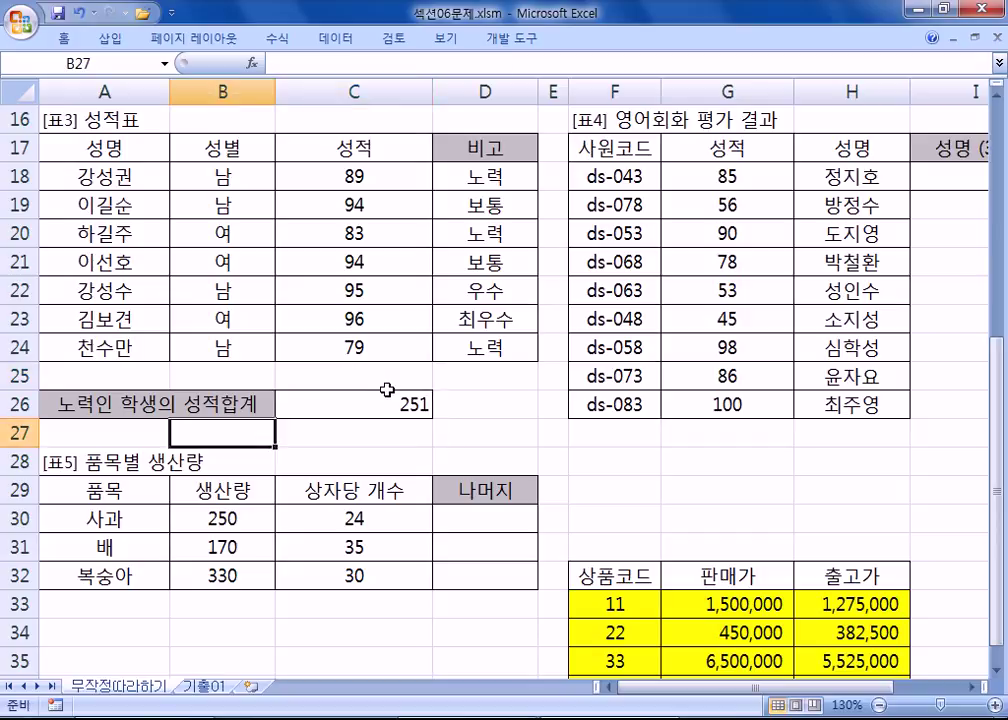
pyautogui.write('90점 ')
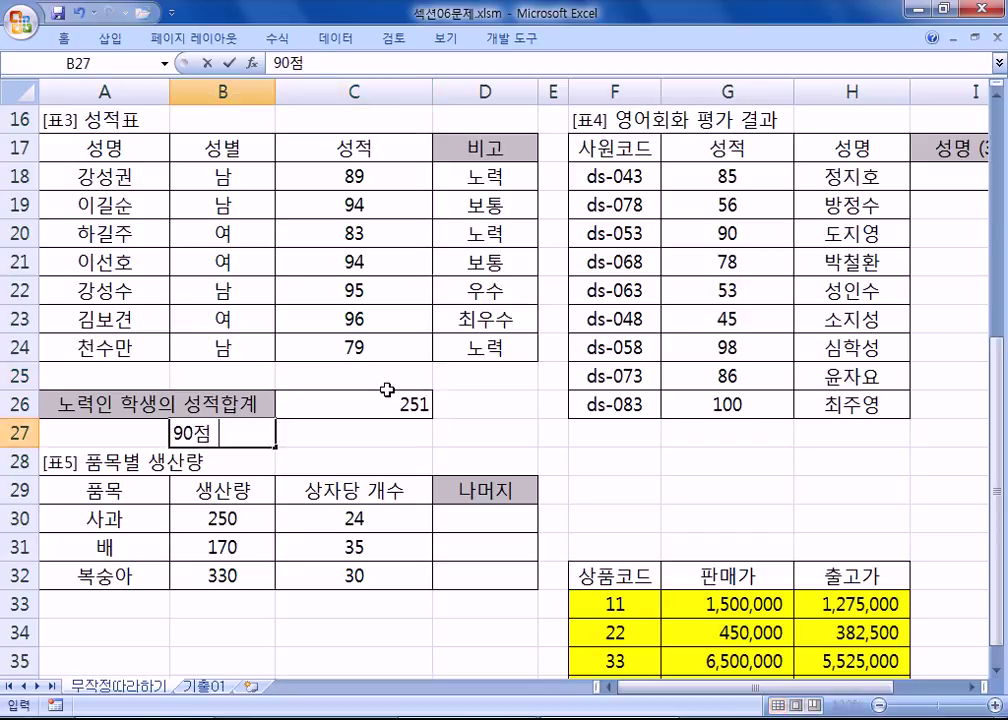
pyautogui.write('이상이ㄴ 학생들으')
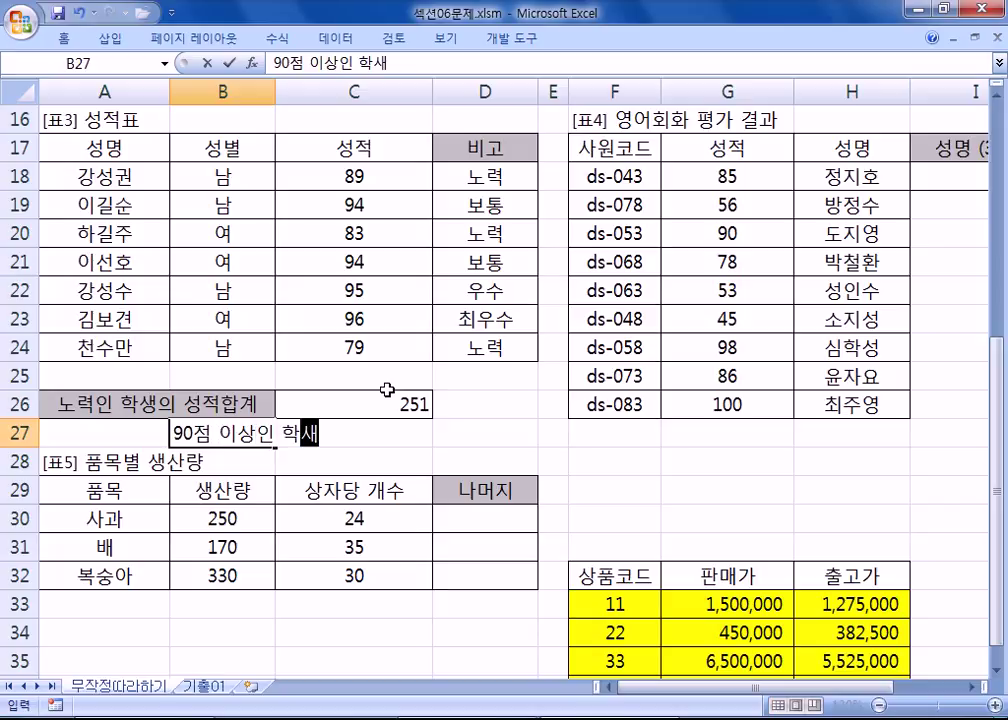
pyautogui.write('ㅣ 합계')
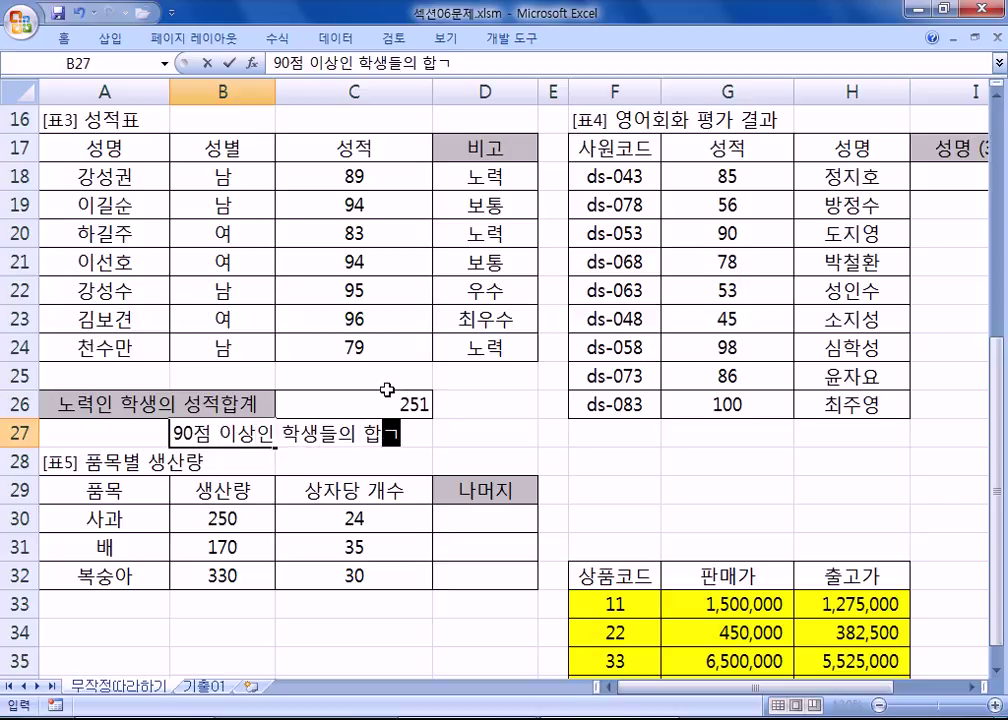
pyautogui.press('Return')
# - Examine the 성적 scores in C18:C24 and pick out the ones of 90 or higher
pyautogui.press('Up')
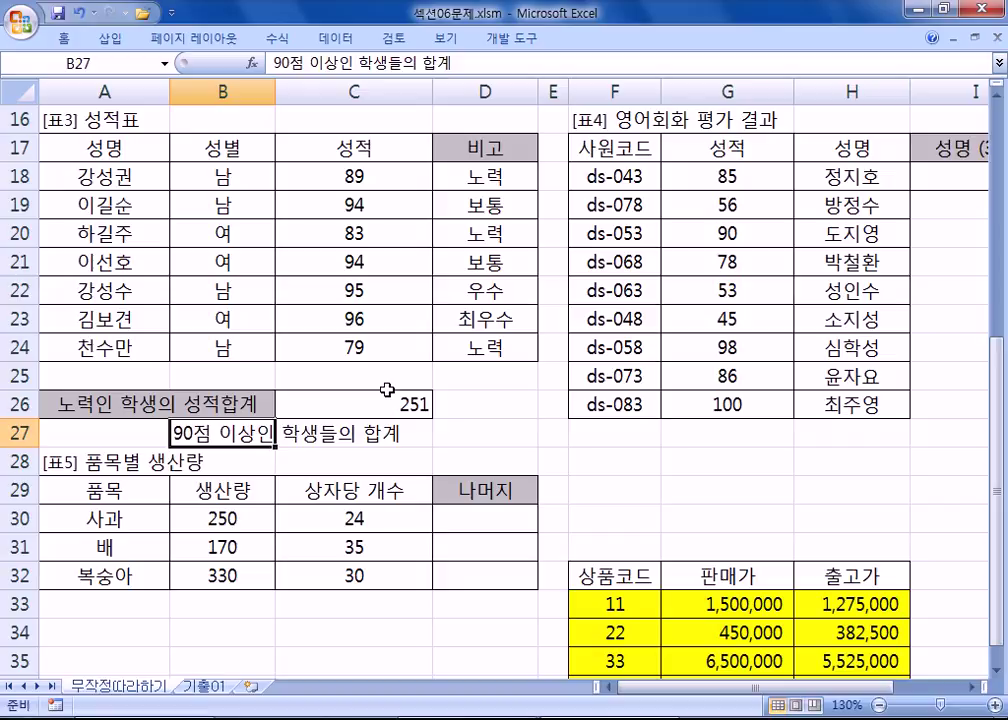
pyautogui.press('Right')
pyautogui.press('Right')
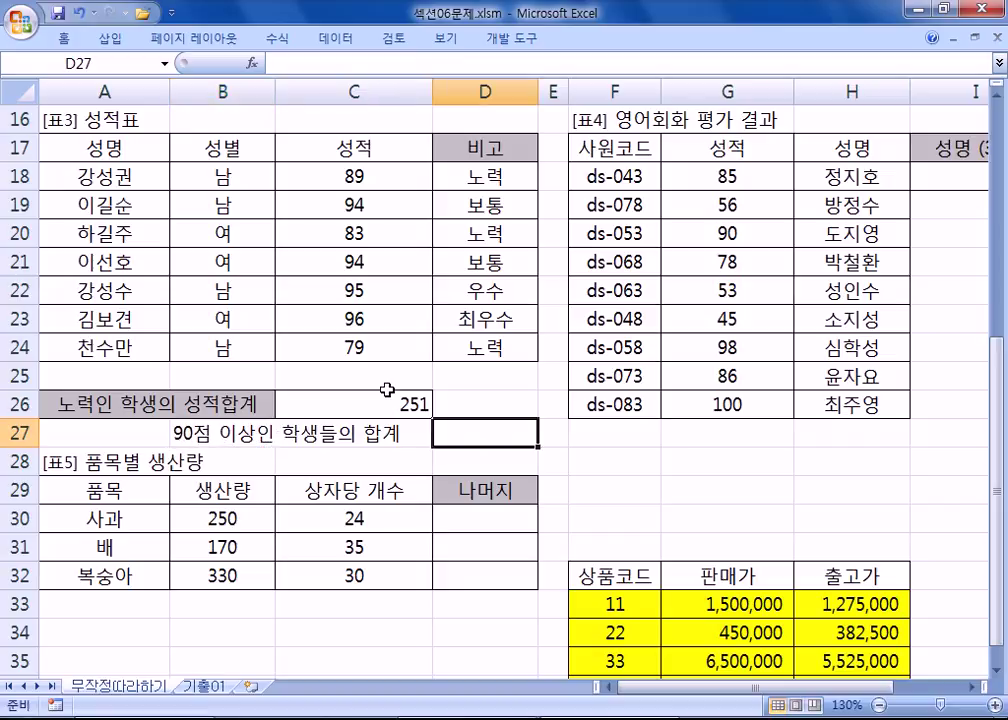
pyautogui.moveTo(352, 176); pyautogui.dragTo(350, 348)
pyautogui.click(350, 207)
pyautogui.click(350, 262)
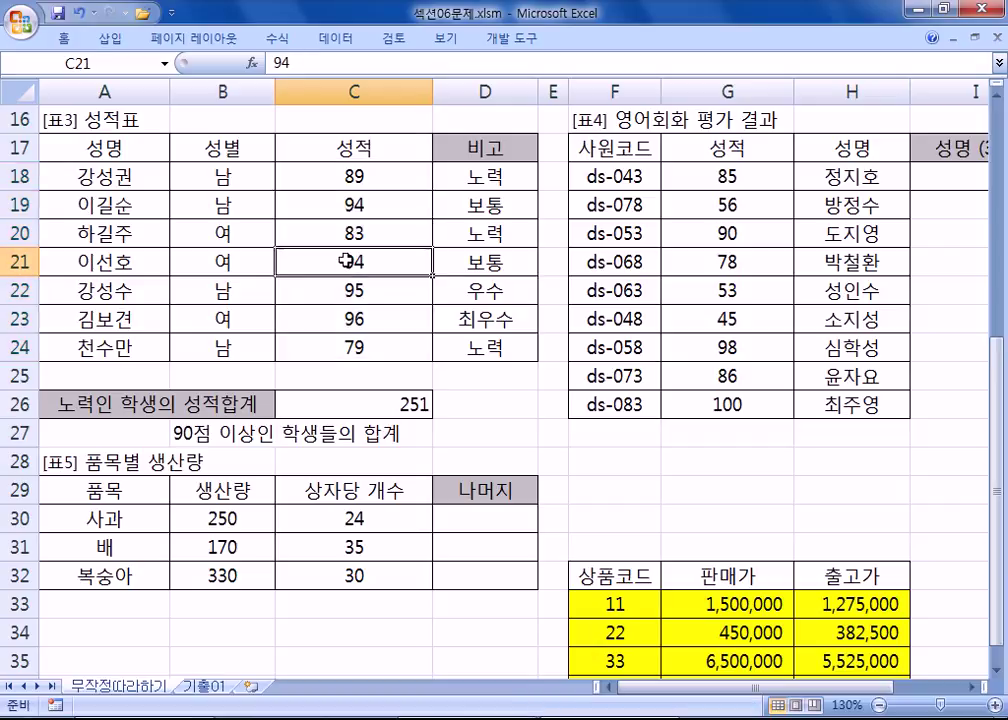
pyautogui.click(348, 290)
pyautogui.click(346, 313)
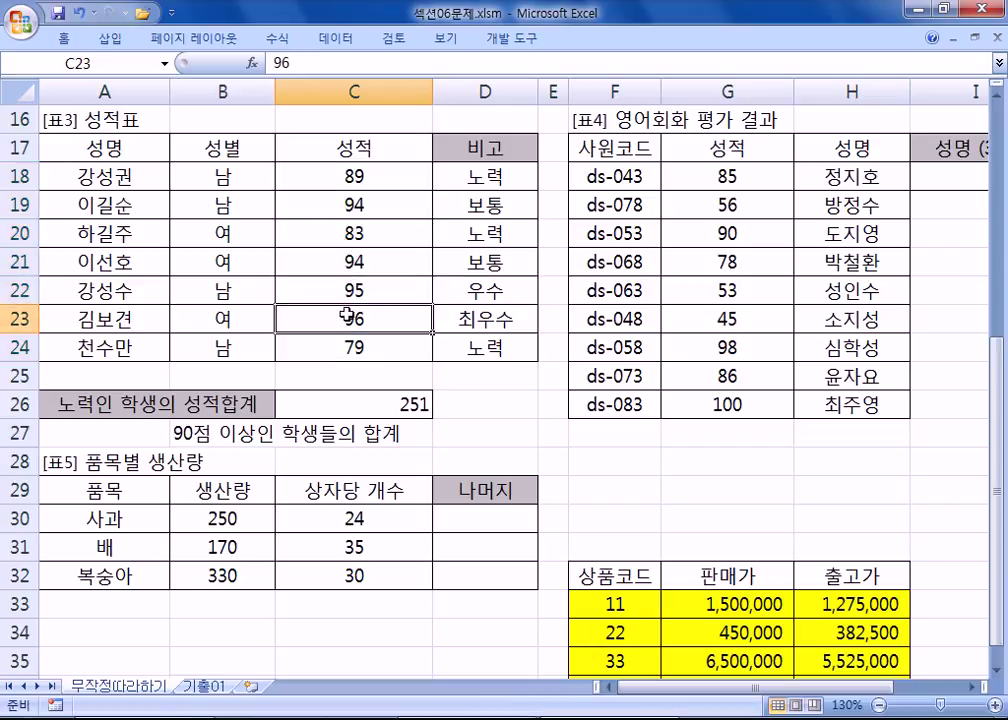
# - Enter =SUMIF(C18:C24,">=90",C18:C24) in D27 to total the 성적 scores of 90 or more
pyautogui.click(481, 442)
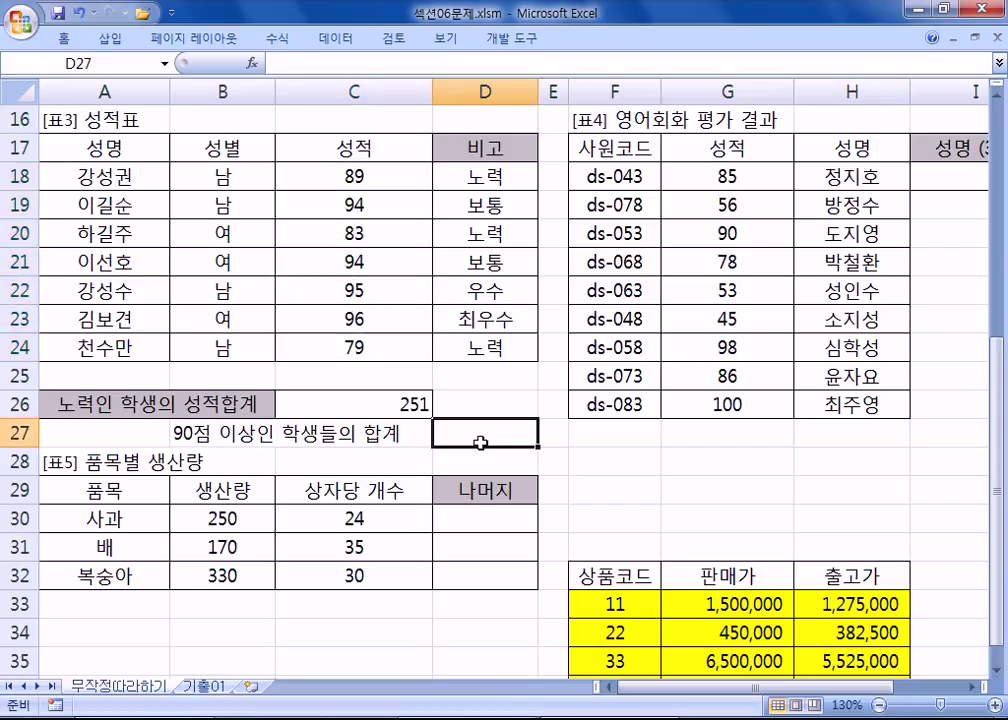
pyautogui.write('=SUMIF(')
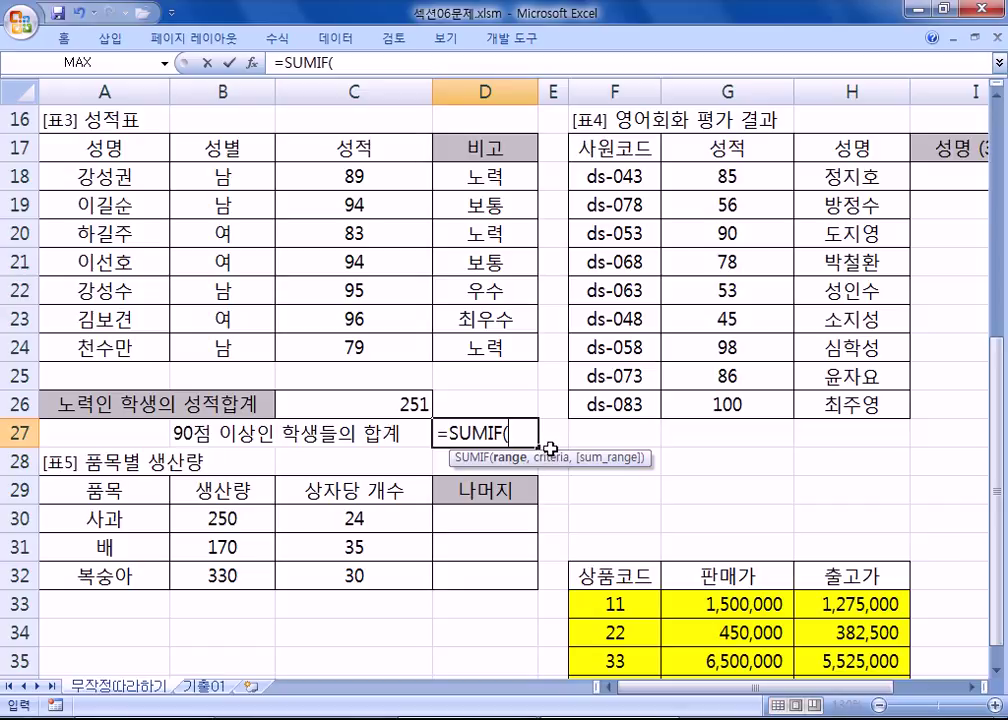
pyautogui.moveTo(391, 182); pyautogui.dragTo(391, 346)
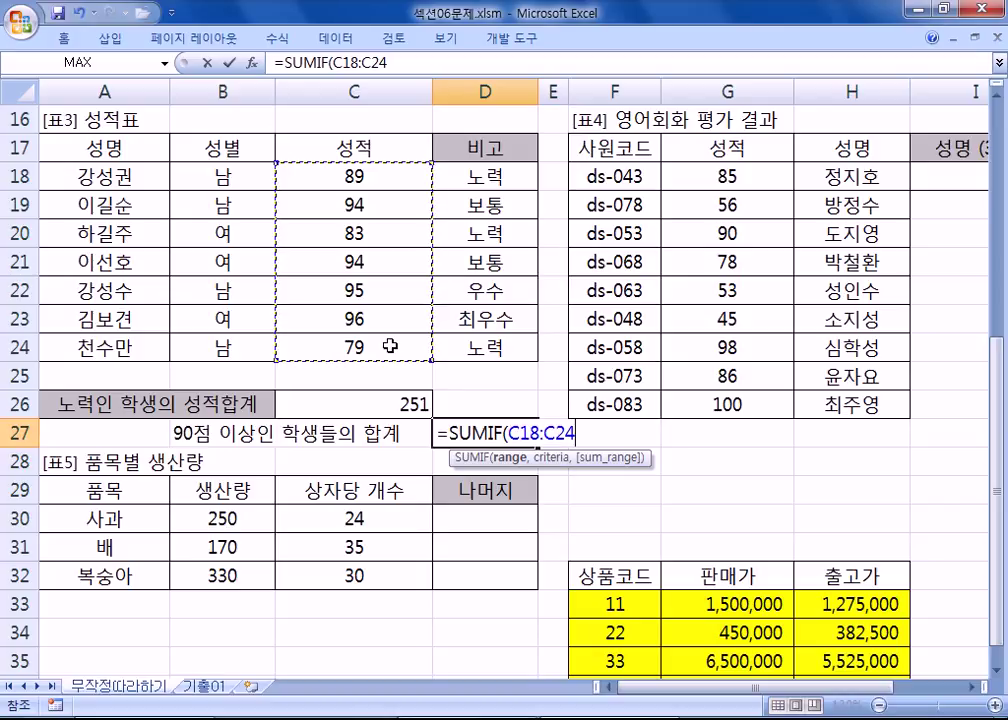
pyautogui.moveTo(470, 183); pyautogui.dragTo(478, 347)
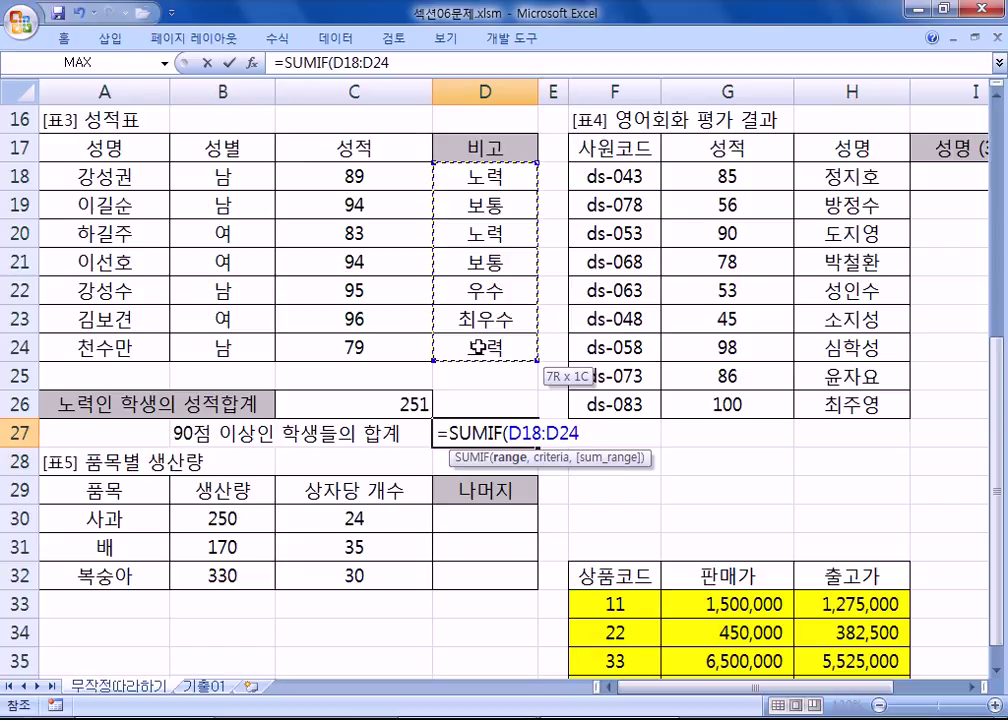
pyautogui.moveTo(349, 176); pyautogui.dragTo(341, 341)
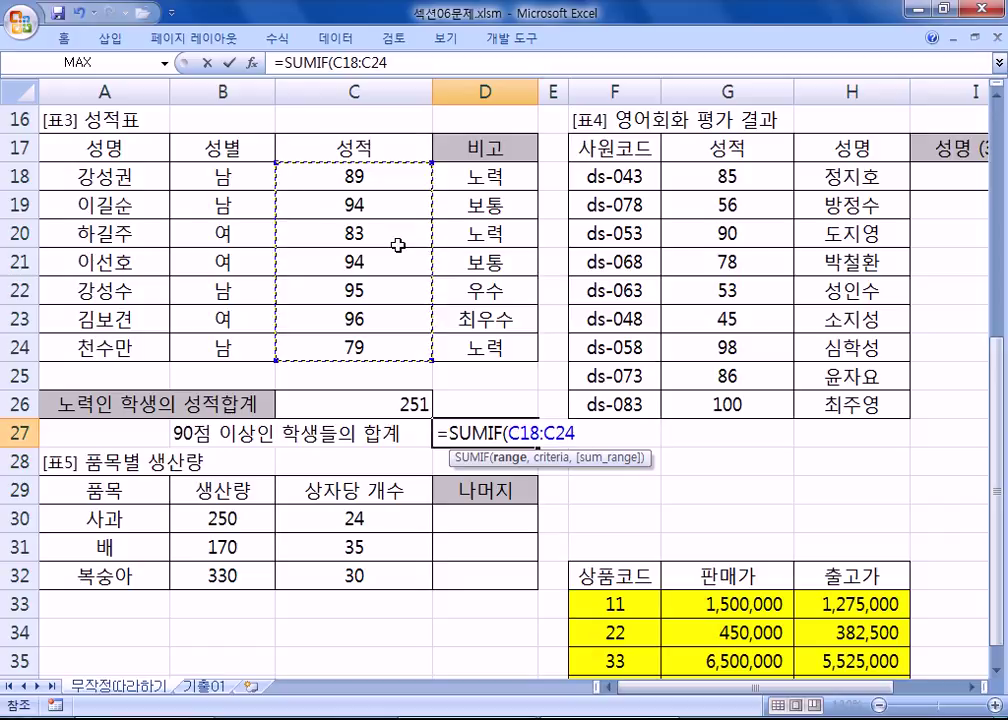
pyautogui.write(',">=90')
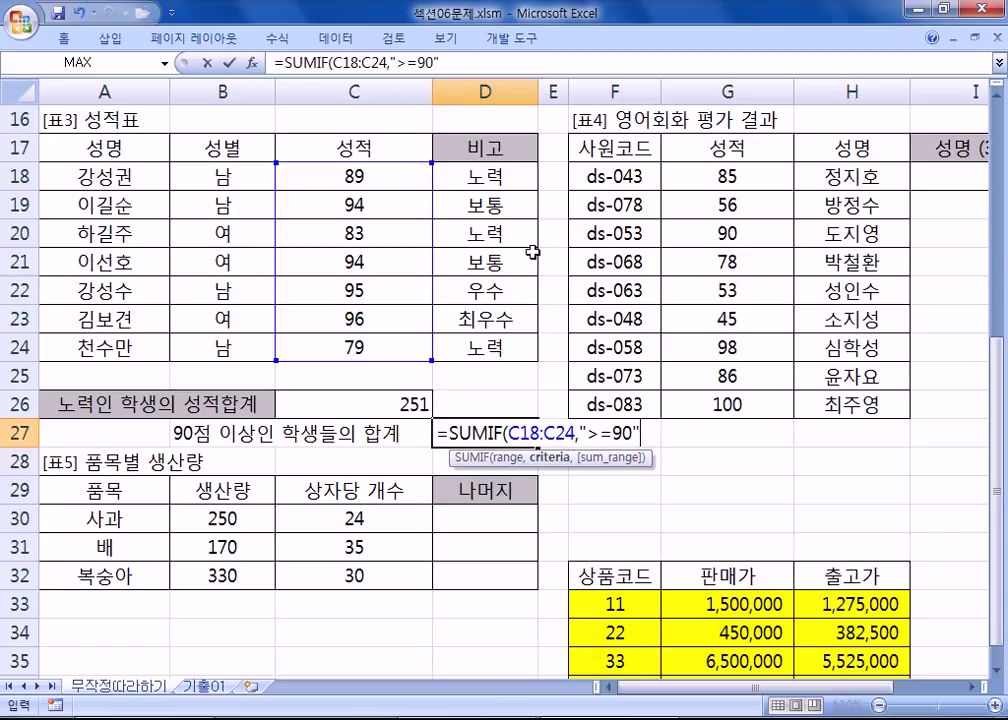
pyautogui.write('",')
pyautogui.click(335, 174)
pyautogui.moveTo(335, 174); pyautogui.dragTo(342, 347)
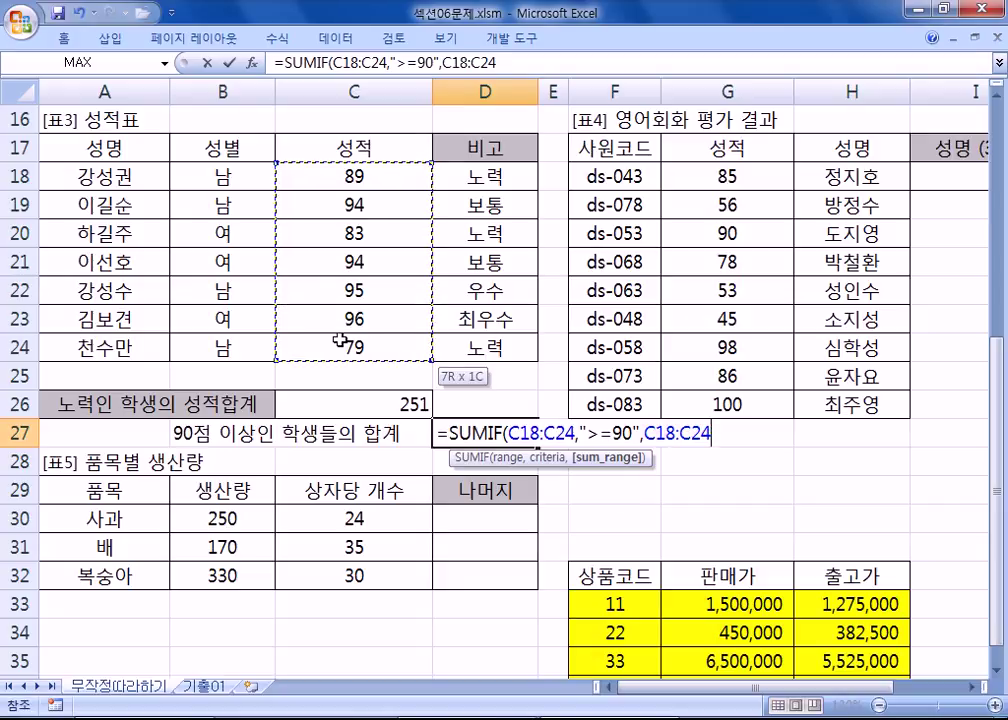
pyautogui.moveTo(511, 428); pyautogui.dragTo(778, 434)
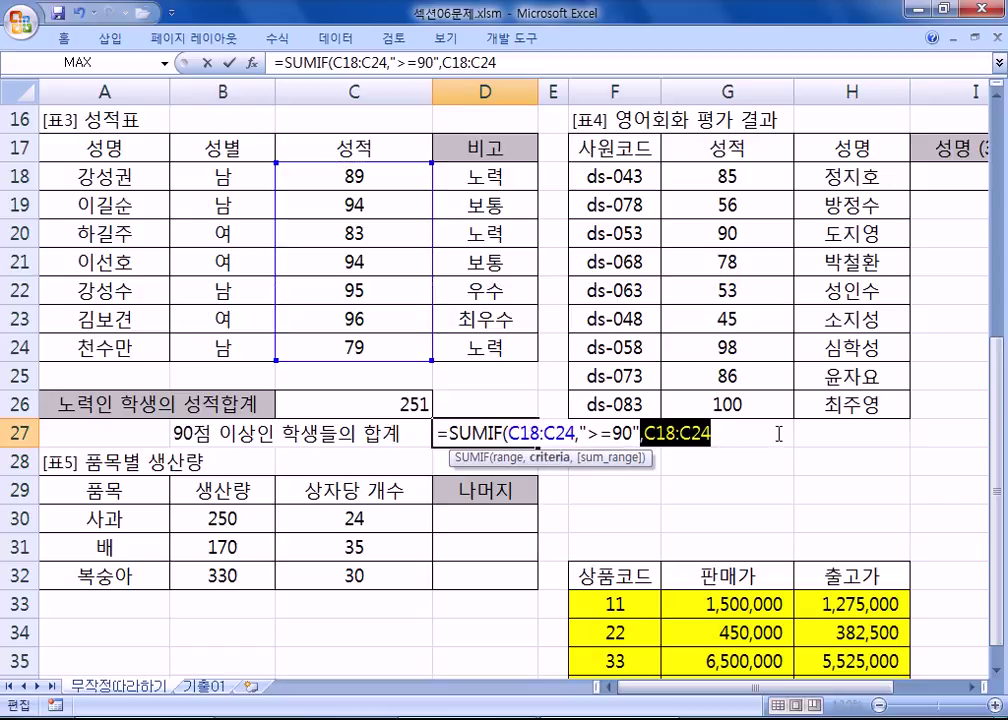
pyautogui.press('Return')
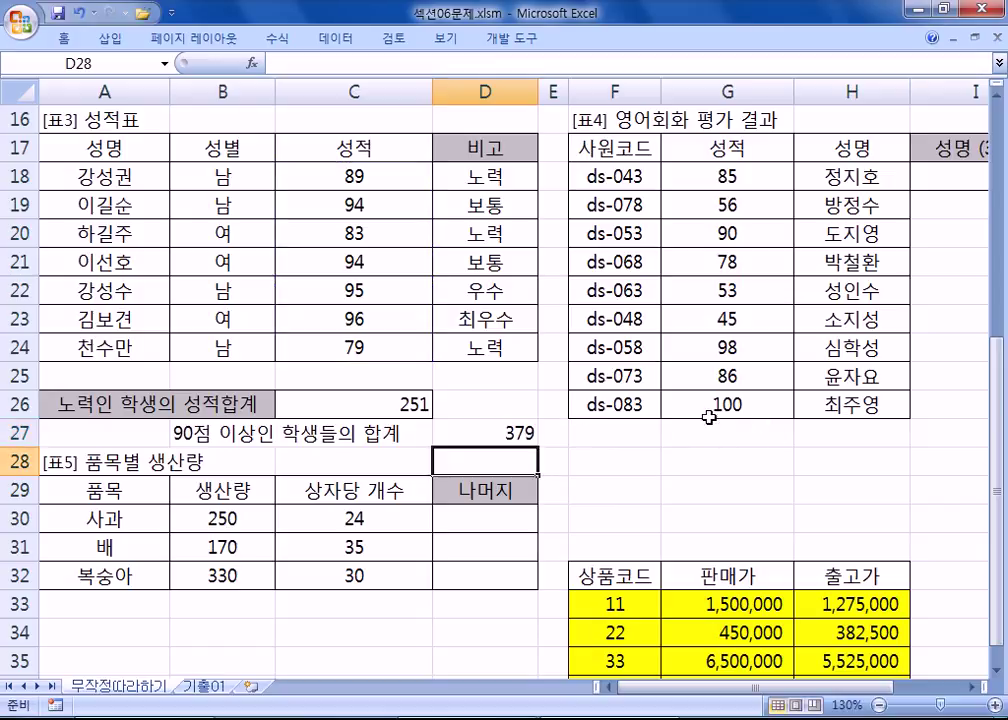
# - Remove the sum range argument from the D27 formula, leaving =SUMIF(C18:C24,">=90")
pyautogui.press('Up')
pyautogui.press('F2')
pyautogui.click(628, 433)
pyautogui.moveTo(642, 428); pyautogui.dragTo(720, 434)
pyautogui.press('Delete')
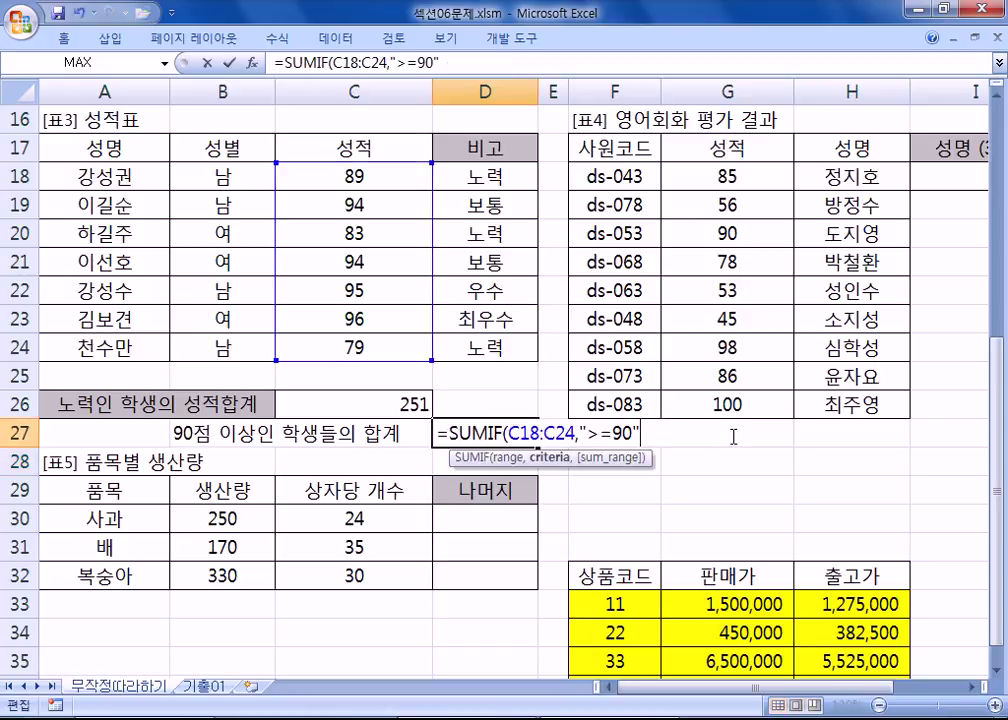
pyautogui.press('Return')
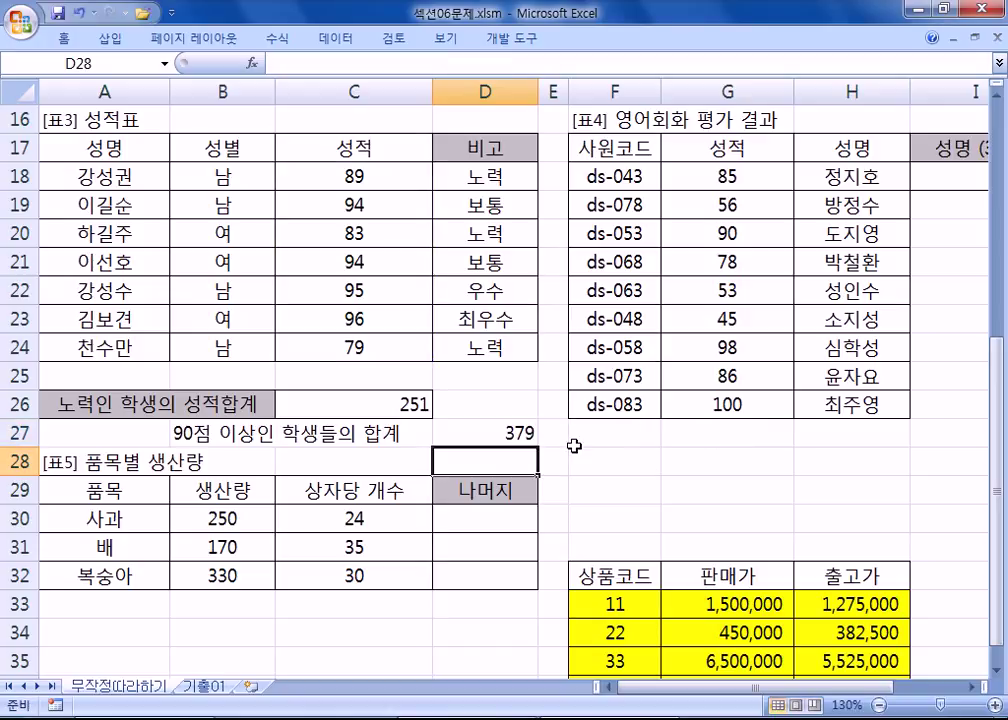
# - Compare the SUMIF formulas in C26 and D27 with the 비고 and 성적 ranges they reference
pyautogui.click(516, 425)
pyautogui.click(416, 400)
pyautogui.press('F2')
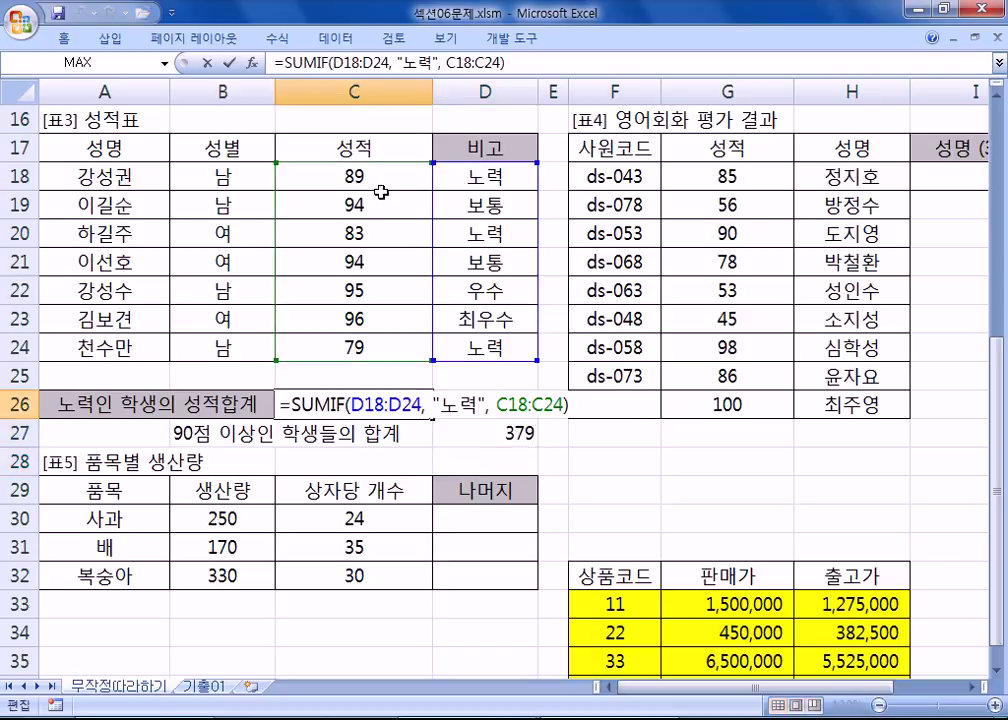
pyautogui.moveTo(461, 180); pyautogui.dragTo(455, 348)
pyautogui.moveTo(387, 166); pyautogui.dragTo(390, 345)
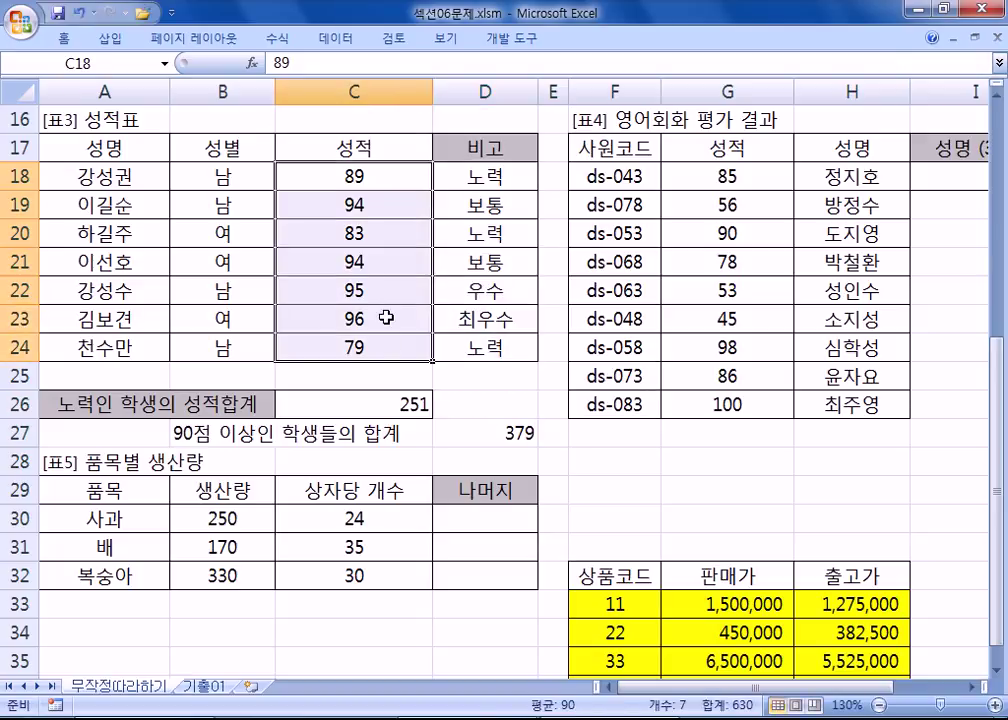
pyautogui.click(531, 432)
pyautogui.press('F2')
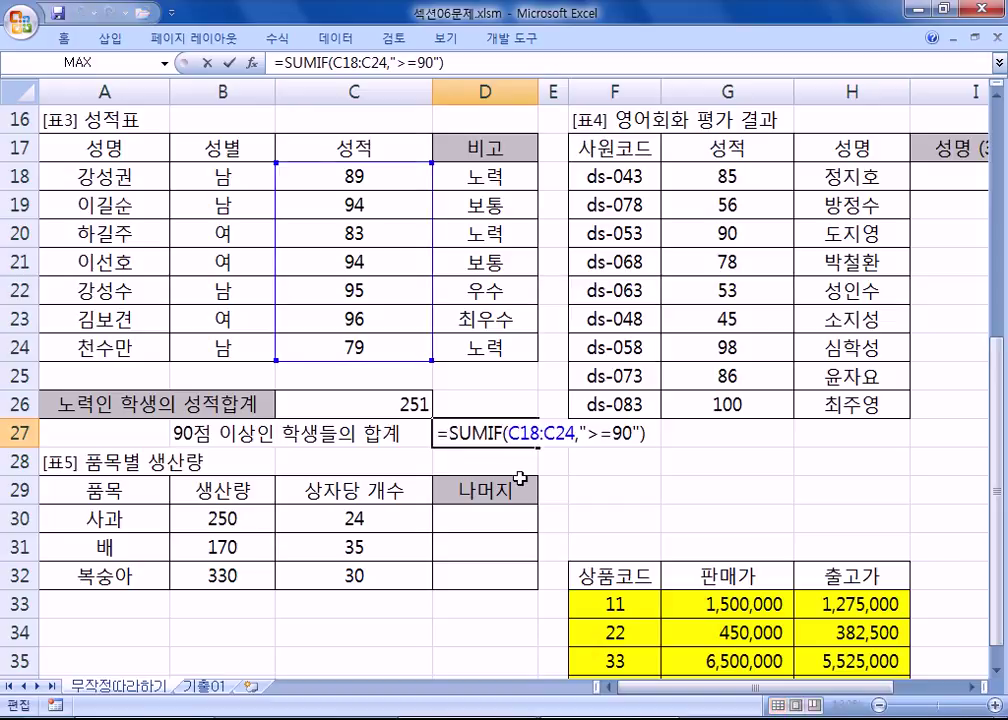
pyautogui.hotkey('ctrl', 'Return')
pyautogui.moveTo(360, 176); pyautogui.dragTo(371, 345)
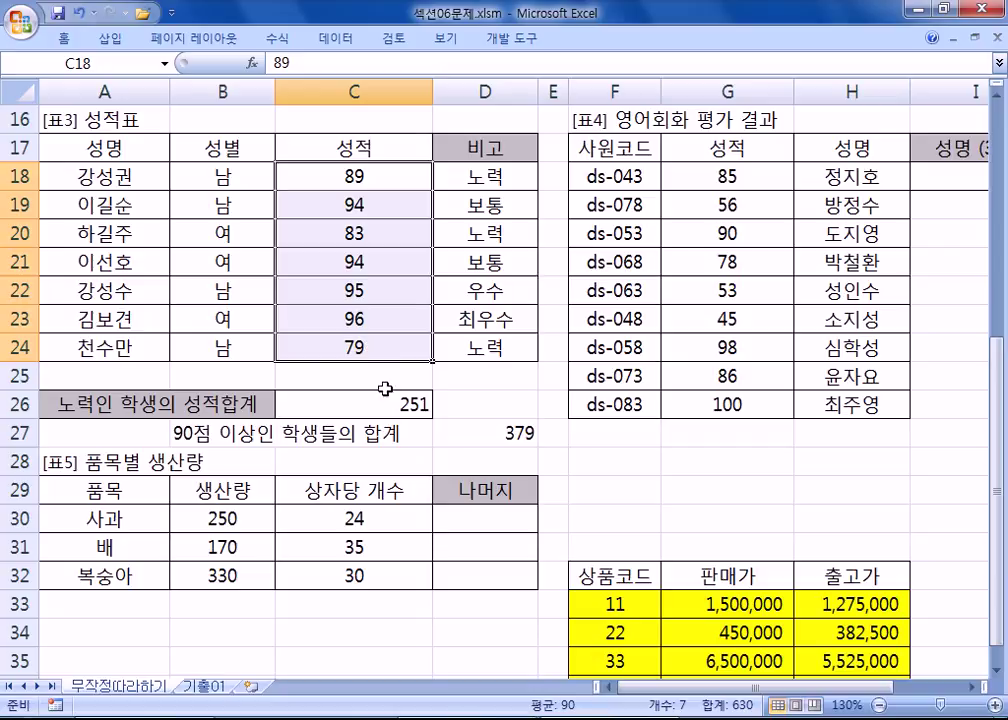
# - Add C18:C24 as the sum range of the SUMIF formula in D27
pyautogui.click(531, 448)
pyautogui.press('F2')
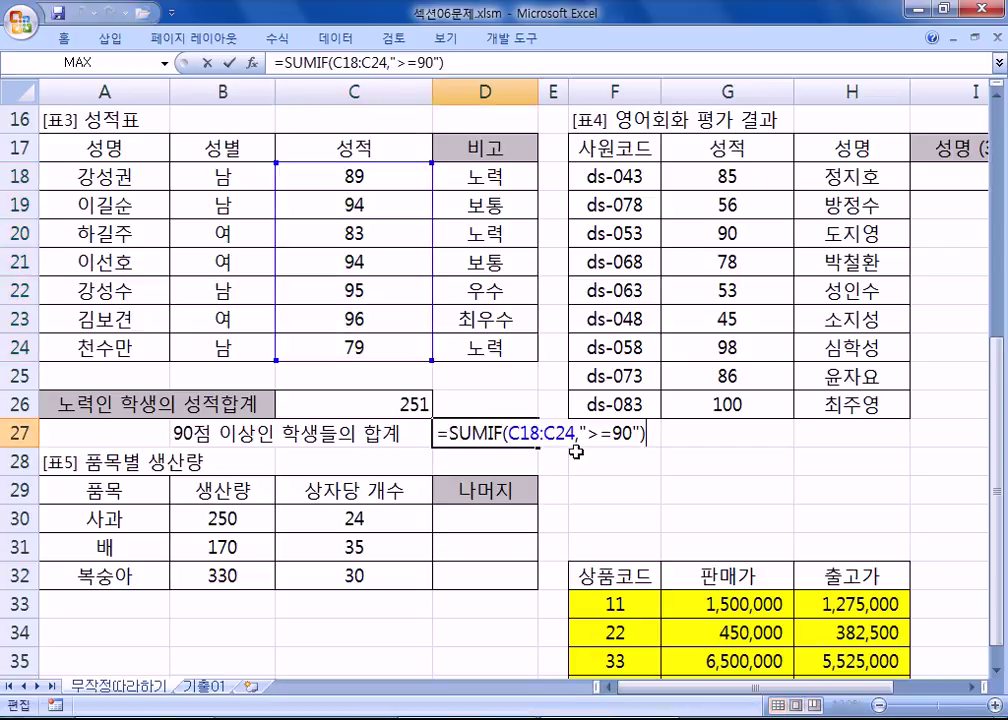
pyautogui.click(643, 431)
pyautogui.write(',')
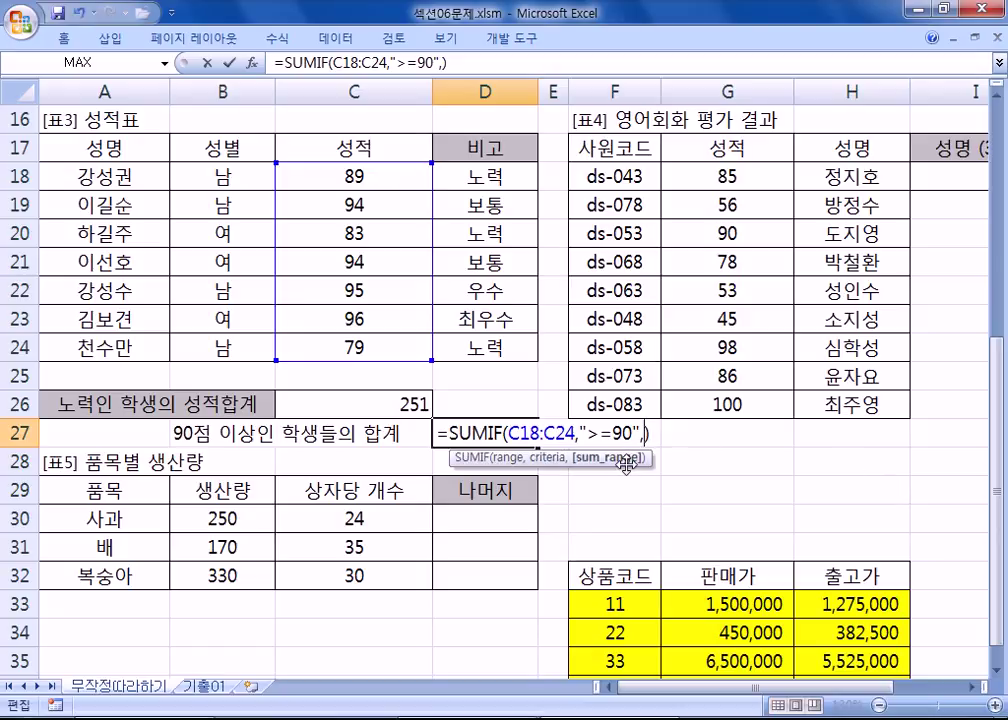
pyautogui.moveTo(352, 176); pyautogui.dragTo(380, 336)
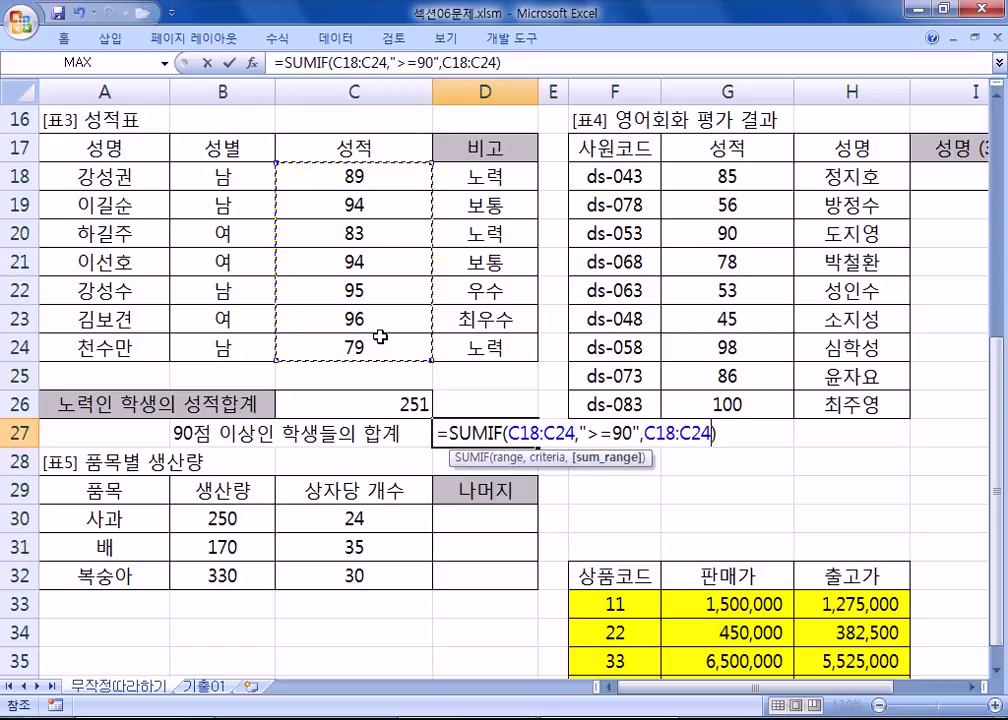
pyautogui.press('Return')
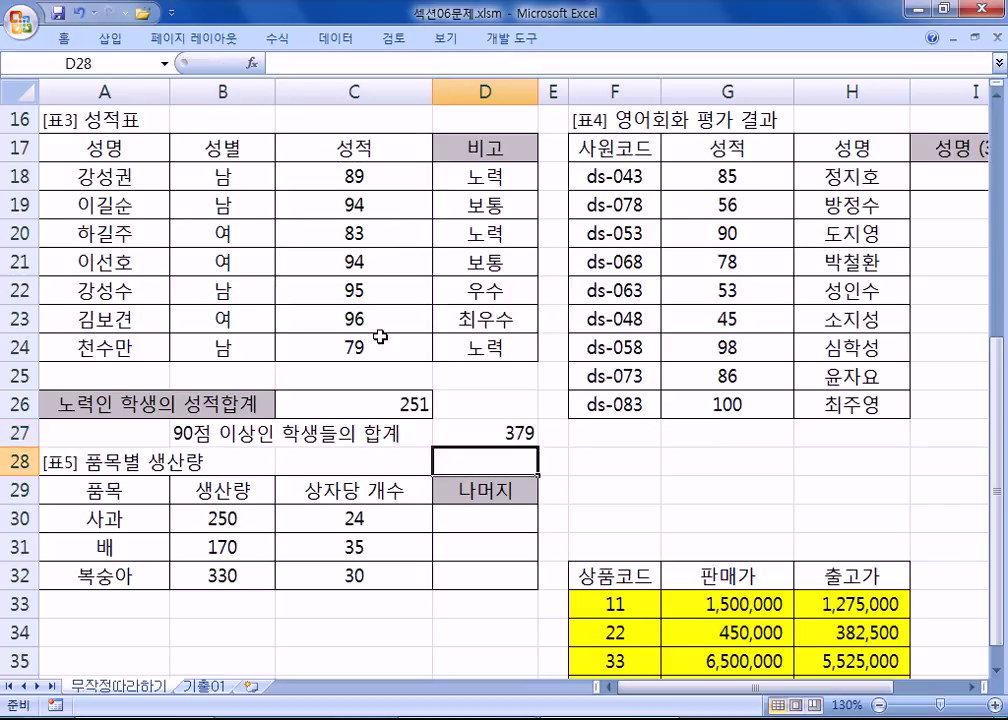
# - Go to the 성명 (3등) result cell I18 of the 영어회화 평가 결과 table
pyautogui.press('Up')
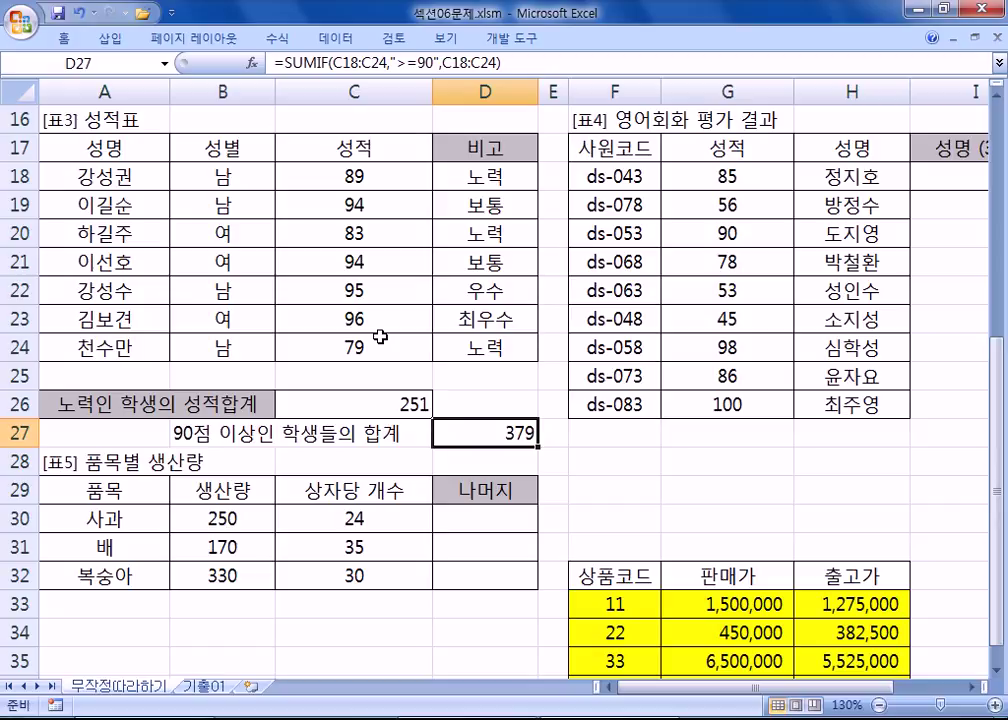
pyautogui.press('Up')
pyautogui.press('Up')
pyautogui.press('Up')
pyautogui.press('Up')
pyautogui.press('Up')
pyautogui.press('Up')
pyautogui.press('Up')
pyautogui.press('Up')
pyautogui.press('Up')
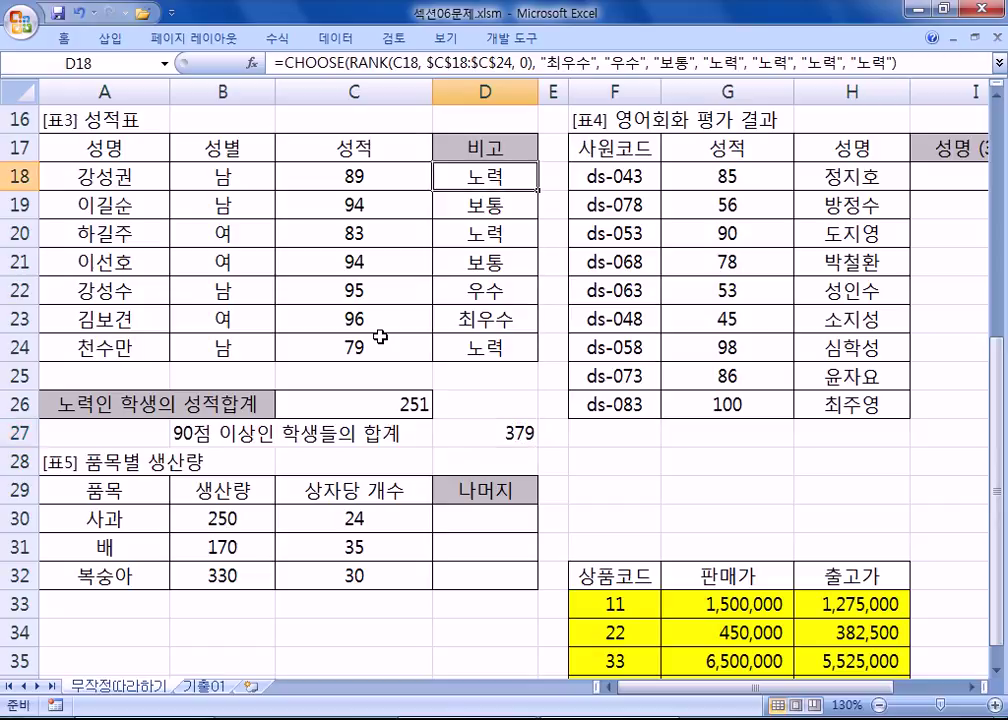
pyautogui.press('Right')
pyautogui.press('Right')
pyautogui.press('Right')
pyautogui.press('Right')
pyautogui.press('Right')
pyautogui.press('Right')
pyautogui.press('Right')
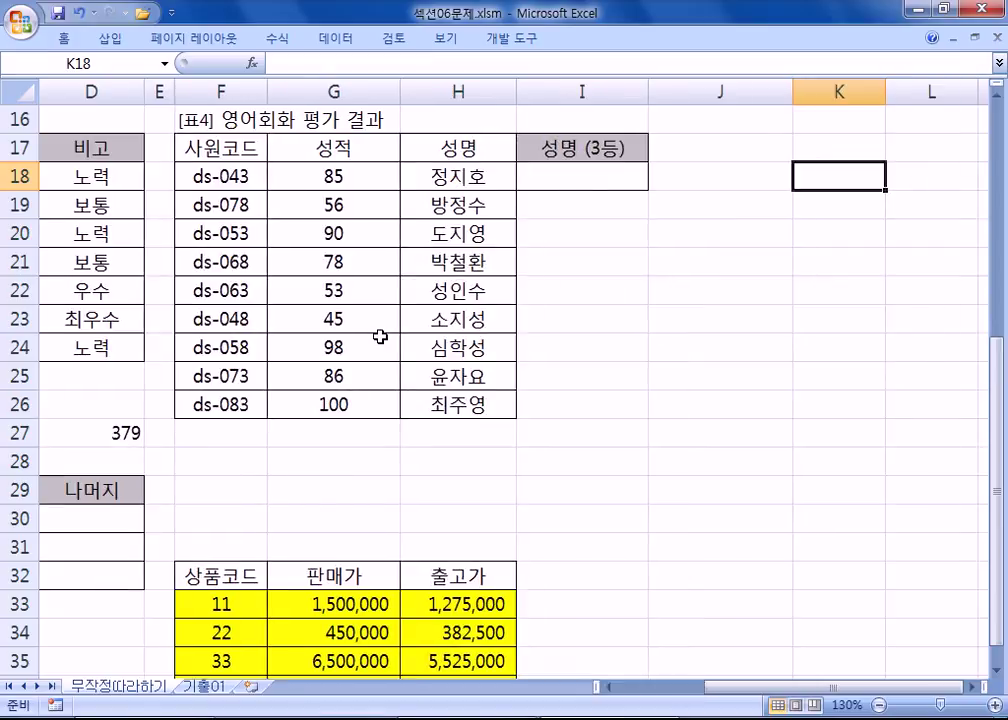
pyautogui.press('Left')
pyautogui.press('Left')
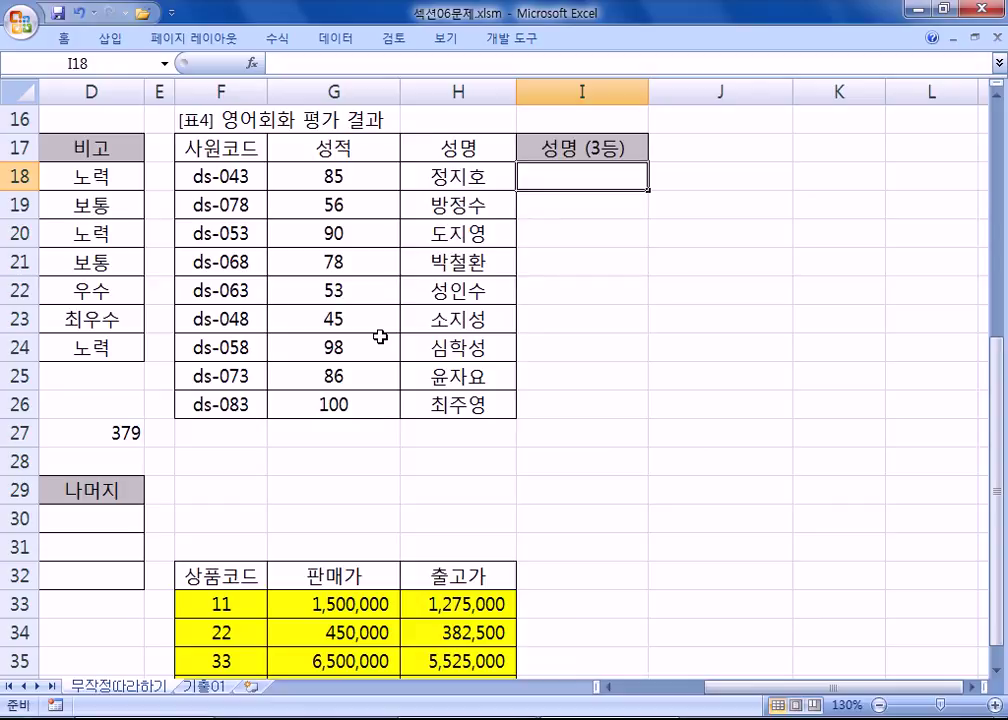
# - Fill the 성적 and 성명 data range G18:H26 of 표4 with yellow
pyautogui.moveTo(350, 172); pyautogui.dragTo(409, 421)
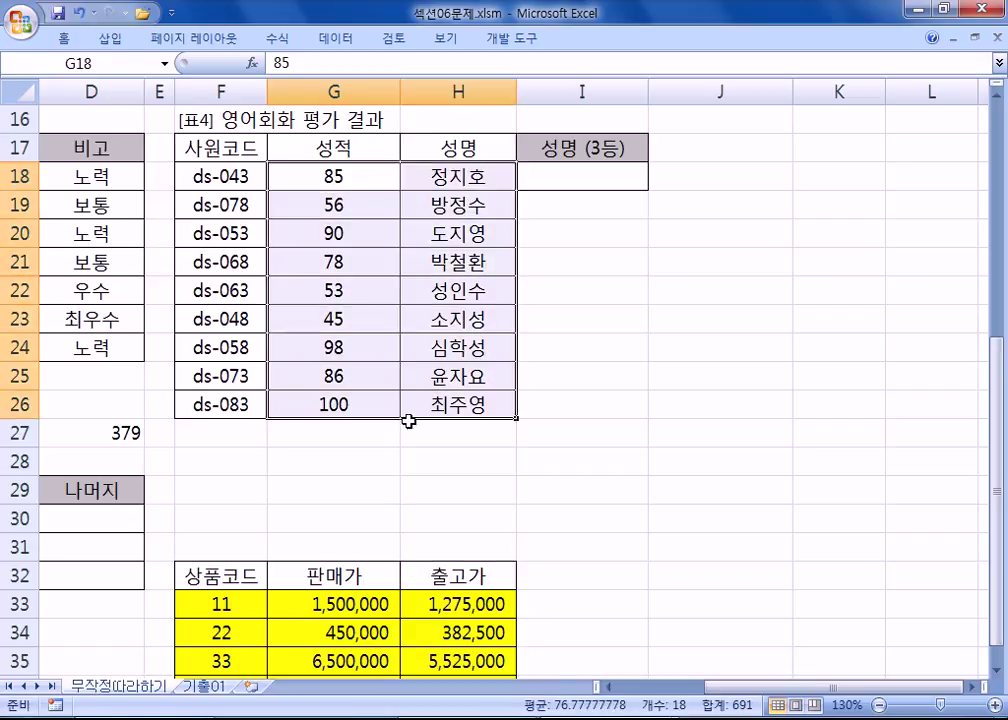
pyautogui.click(64, 38)
pyautogui.click(225, 102)
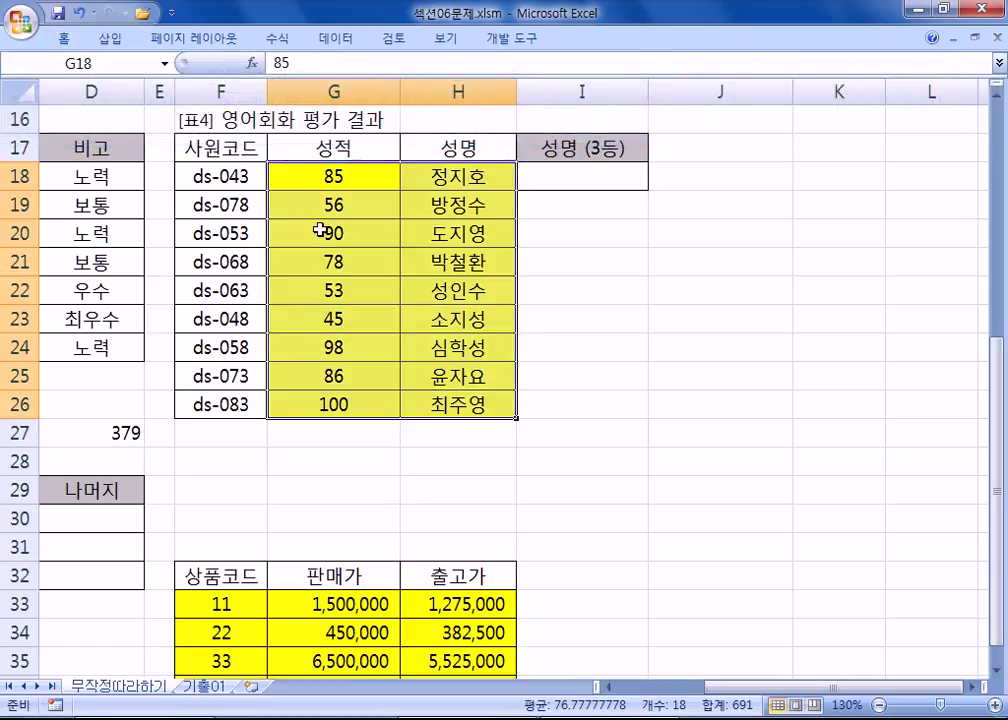
pyautogui.click(592, 293)
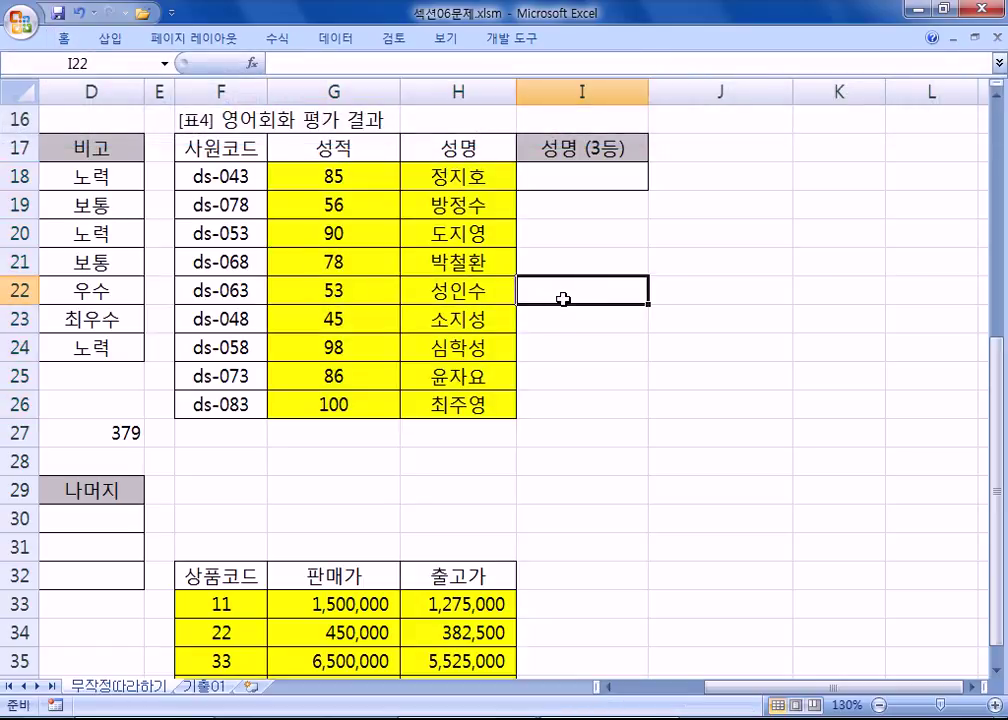
# - Examine how each 성적 score pairs with the 성명 beside it in 표4, then the whole score column G18:G26
pyautogui.click(353, 292)
pyautogui.moveTo(353, 292); pyautogui.dragTo(443, 292)
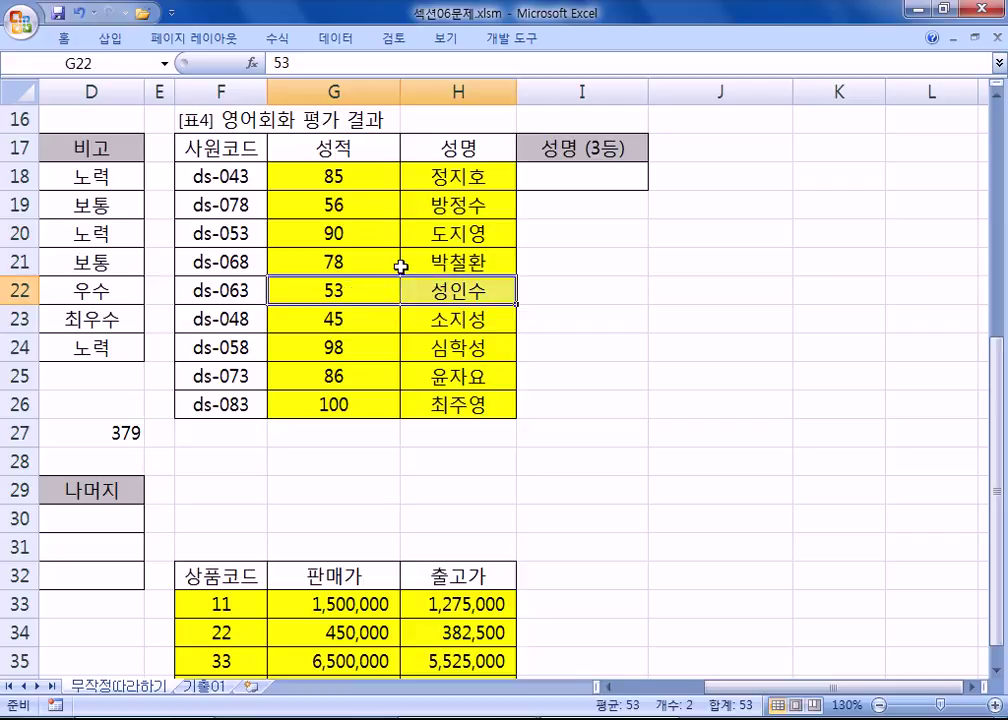
pyautogui.click(350, 233)
pyautogui.moveTo(401, 235); pyautogui.dragTo(453, 238)
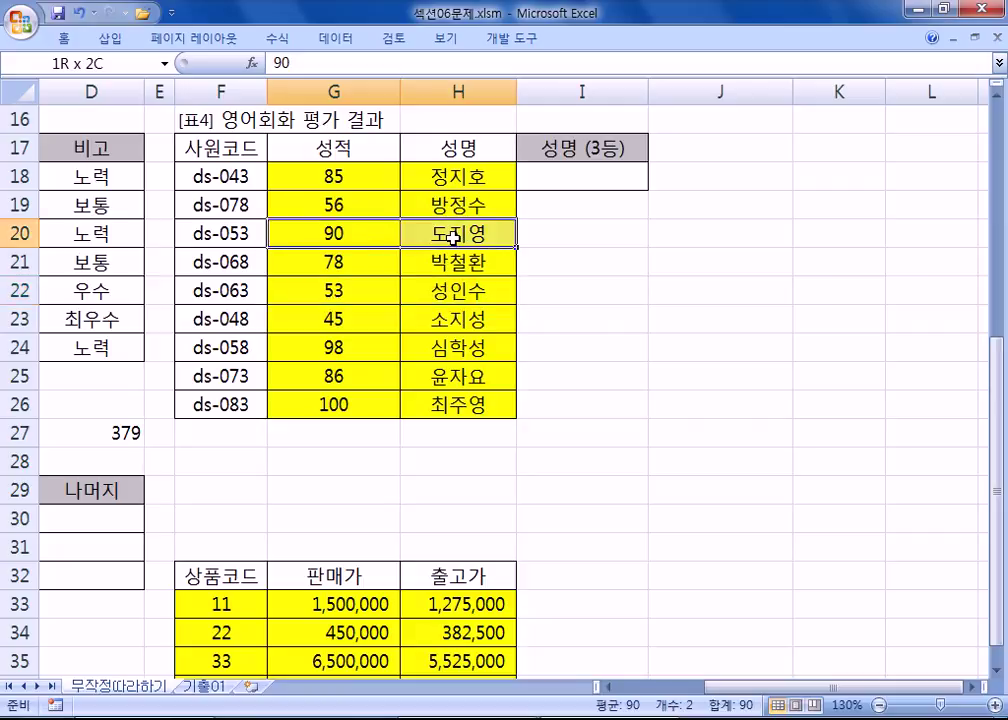
pyautogui.moveTo(379, 205); pyautogui.dragTo(437, 205)
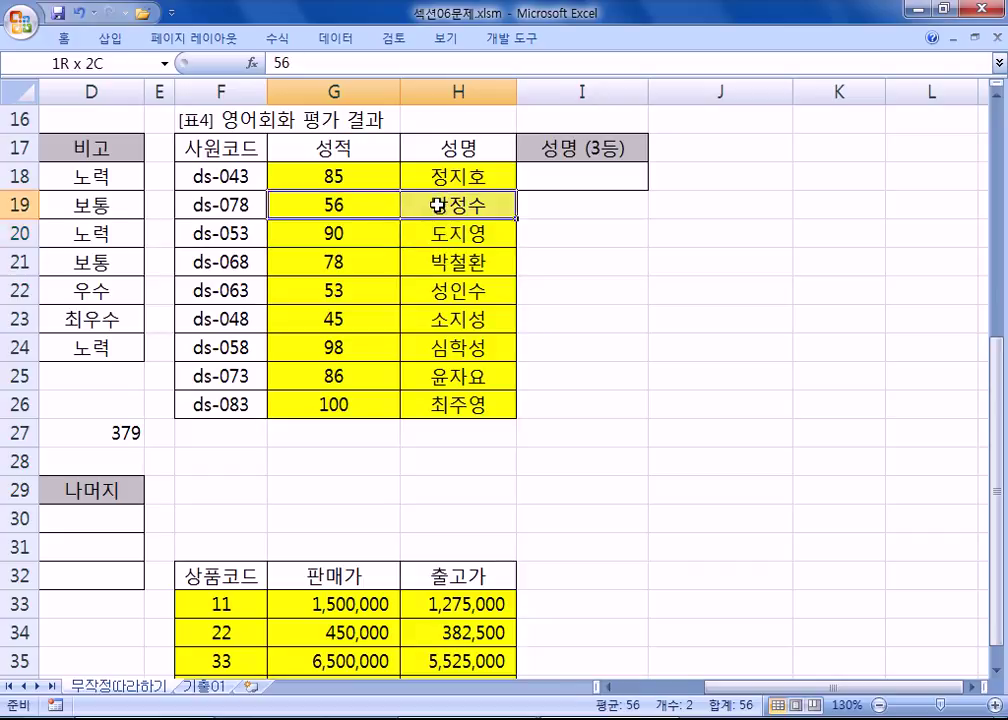
pyautogui.moveTo(437, 205); pyautogui.dragTo(346, 402)
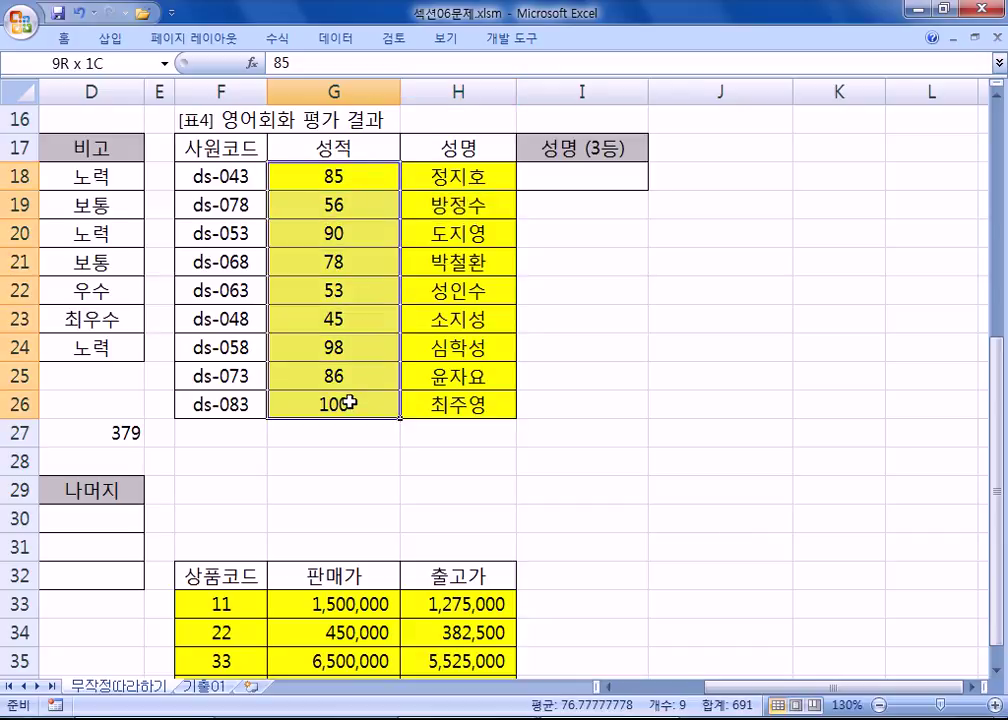
# - Start a VLOOKUP formula in I21 that looks up the score 56 in the table range G18:H26
pyautogui.click(603, 259)
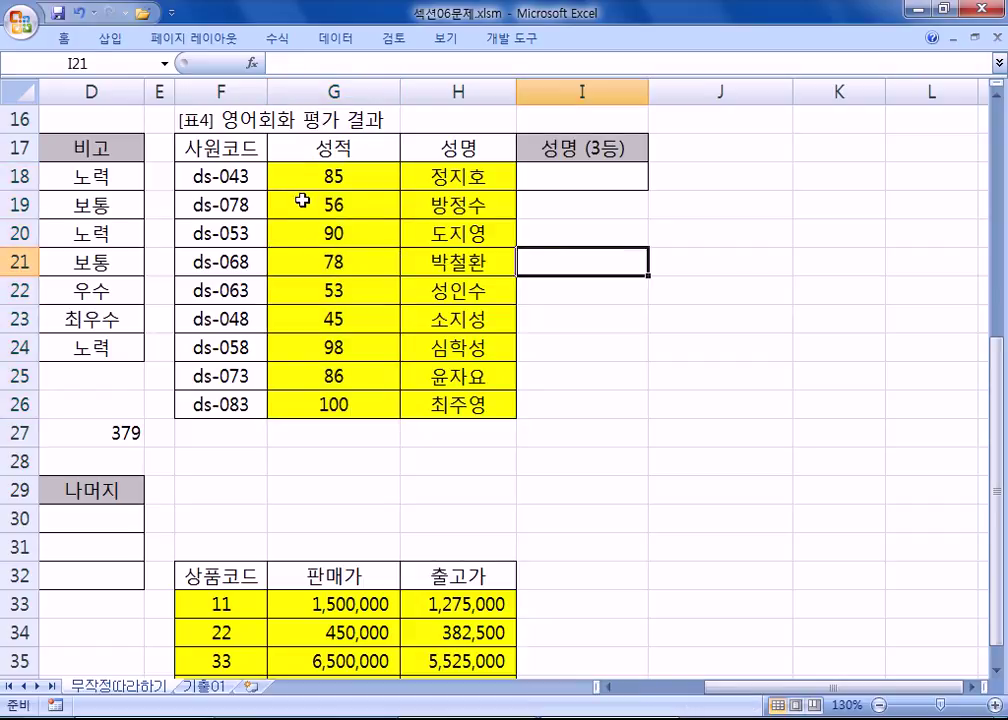
pyautogui.write('=')
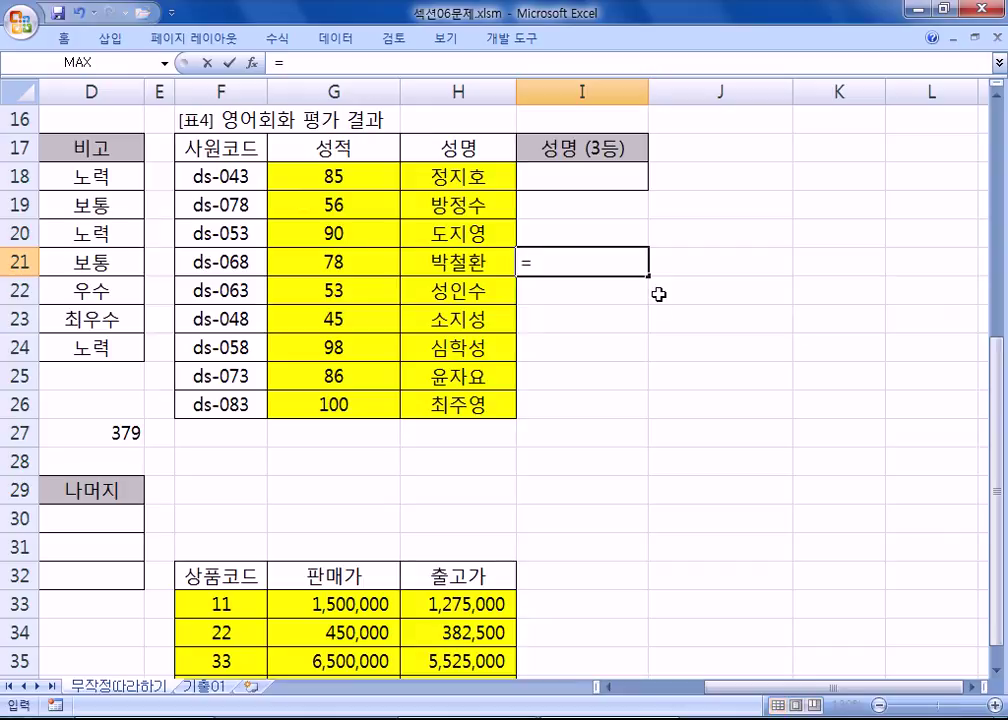
pyautogui.write('ㅍ')
pyautogui.press('BackSpace')
pyautogui.write('VLOO')
pyautogui.press('Tab')
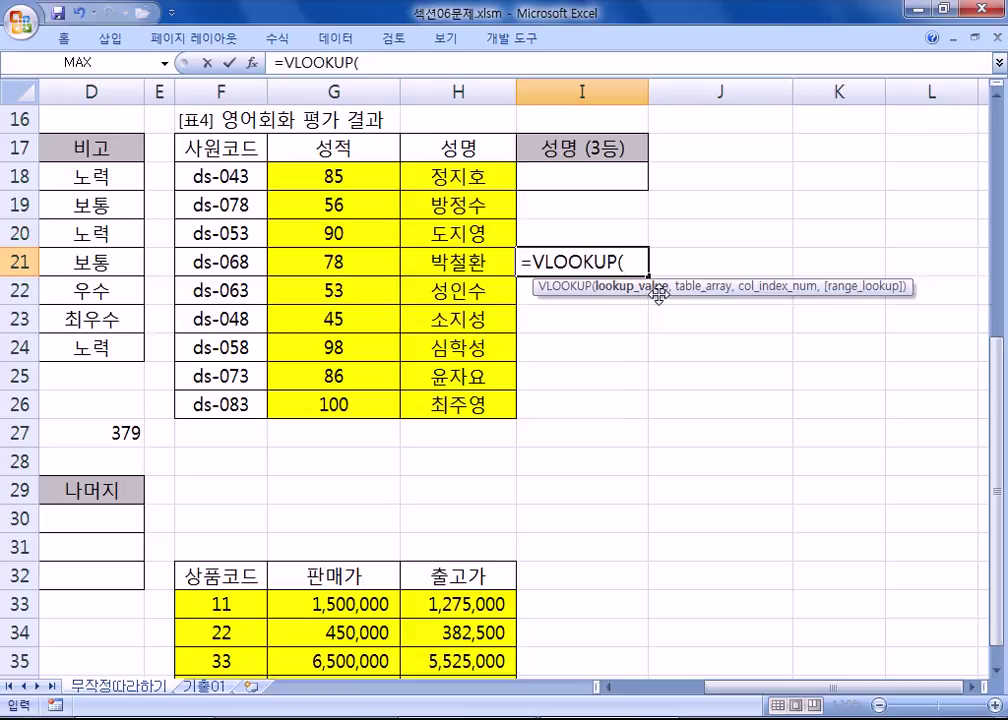
pyautogui.write('56')
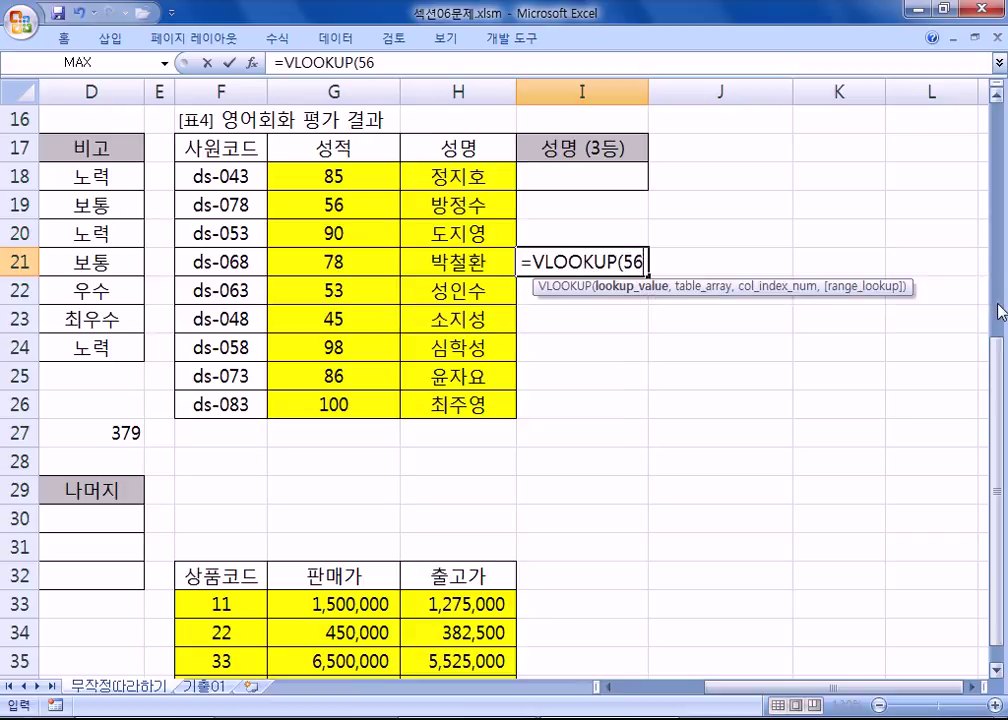
pyautogui.write(',')
pyautogui.moveTo(300, 178); pyautogui.dragTo(458, 412)
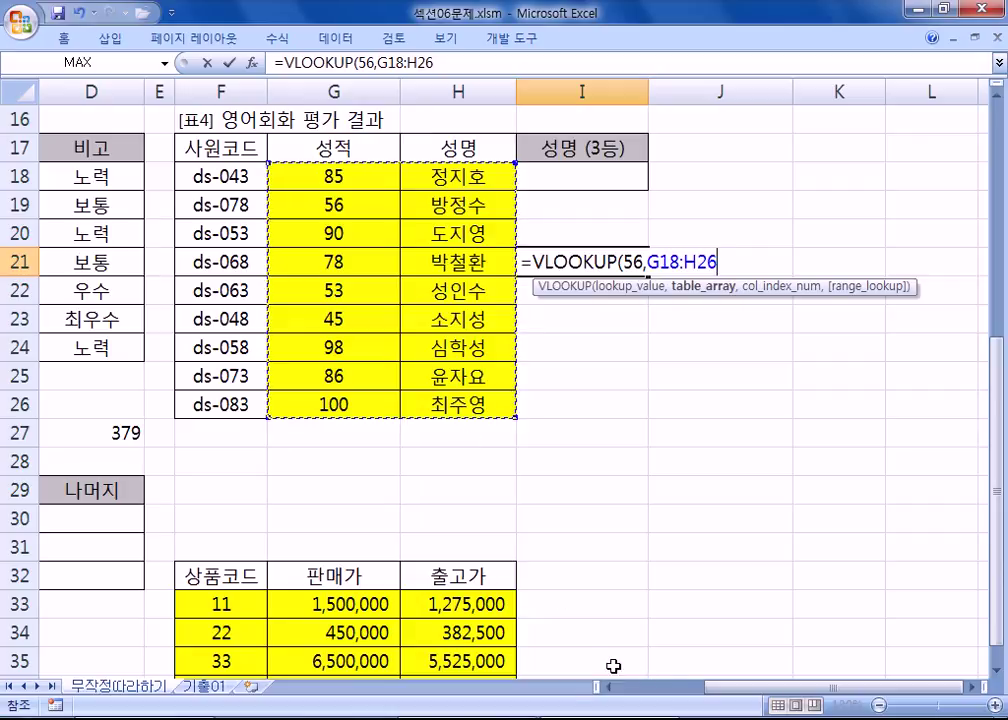
# - Complete the I21 VLOOKUP with column index 2 and TRUE for an approximate match
pyautogui.moveTo(776, 690); pyautogui.dragTo(768, 690)
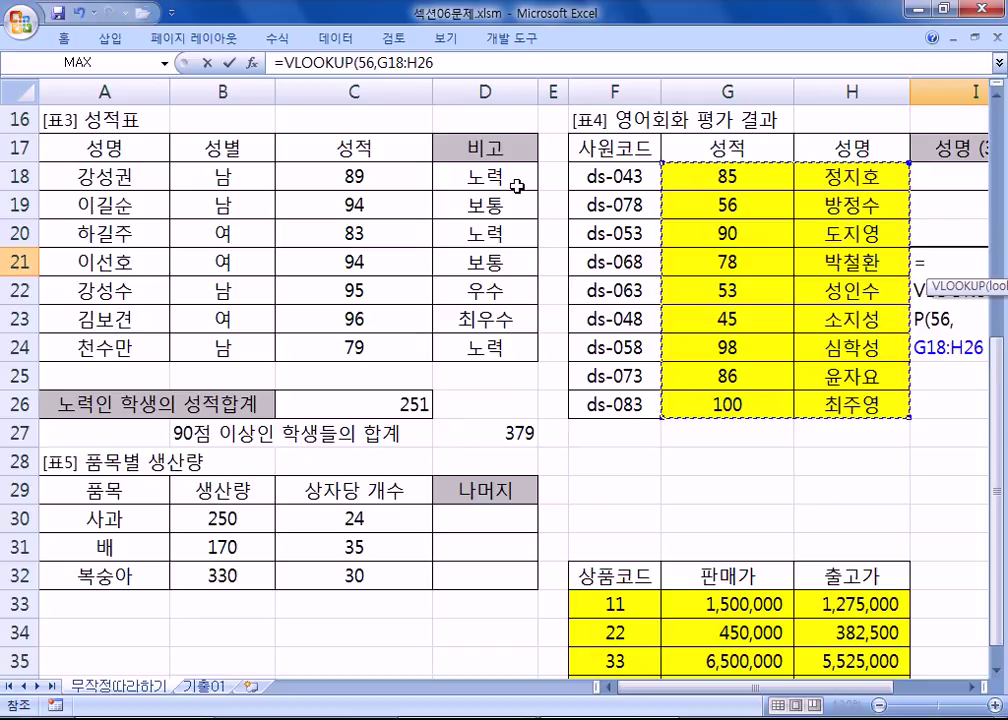
pyautogui.scroll(5, 495, 360)
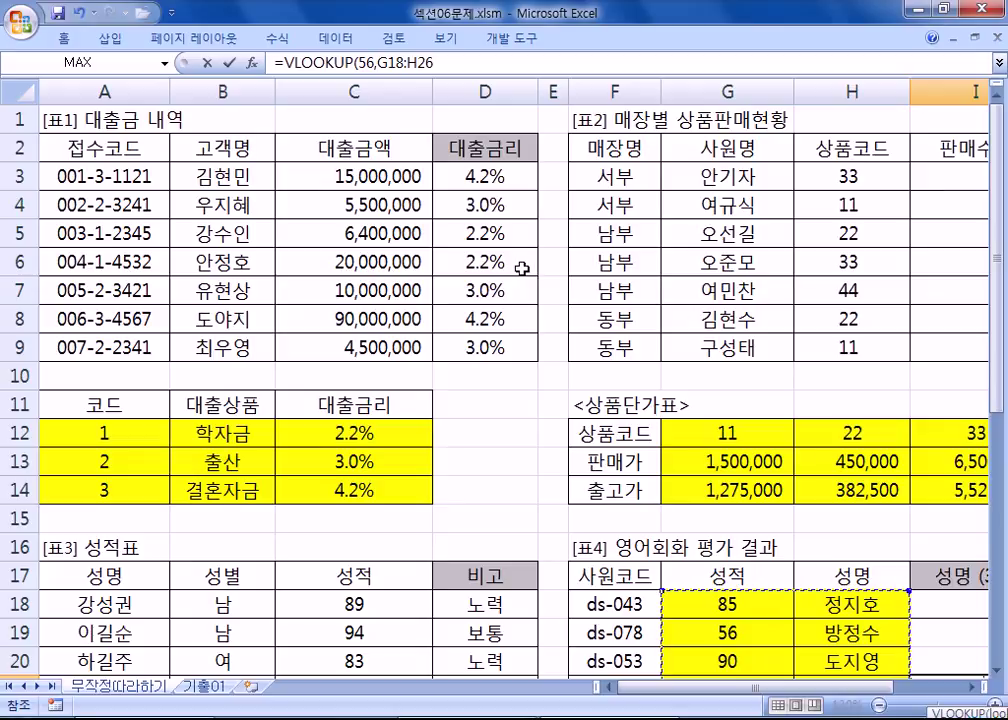
pyautogui.scroll(-4, 524, 280)
pyautogui.moveTo(711, 690); pyautogui.dragTo(877, 666)
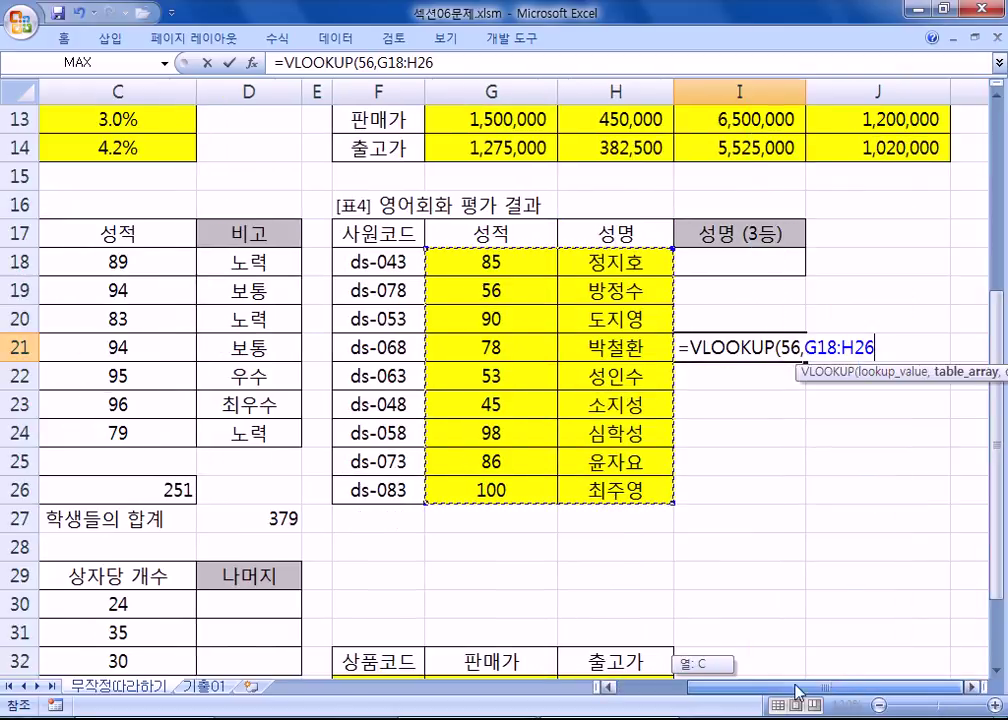
pyautogui.click(973, 687)
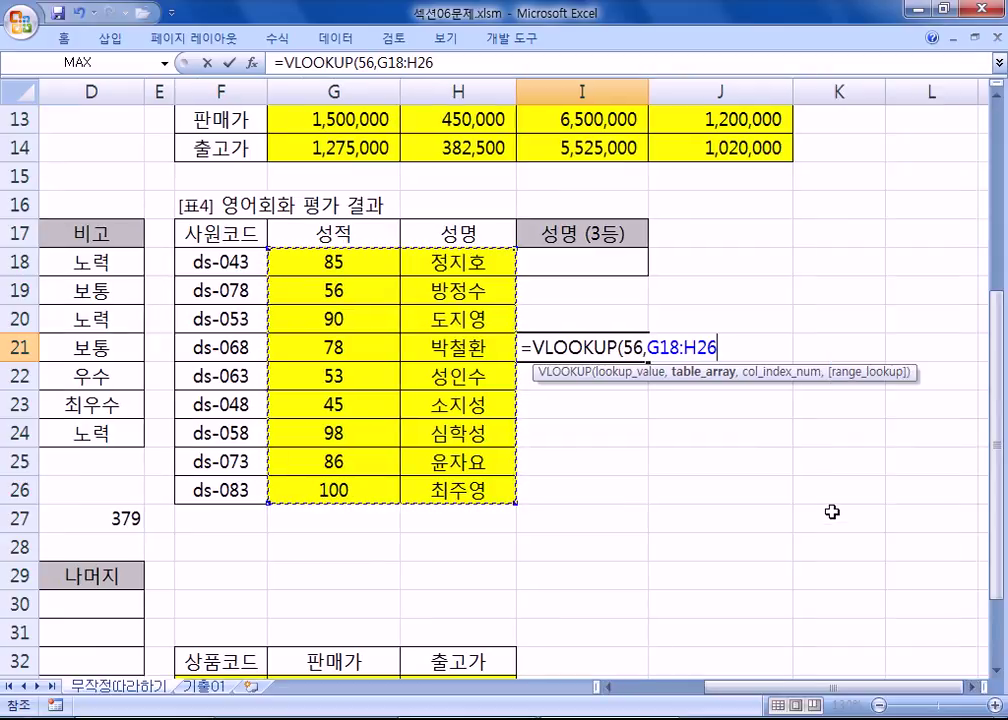
pyautogui.write(',')
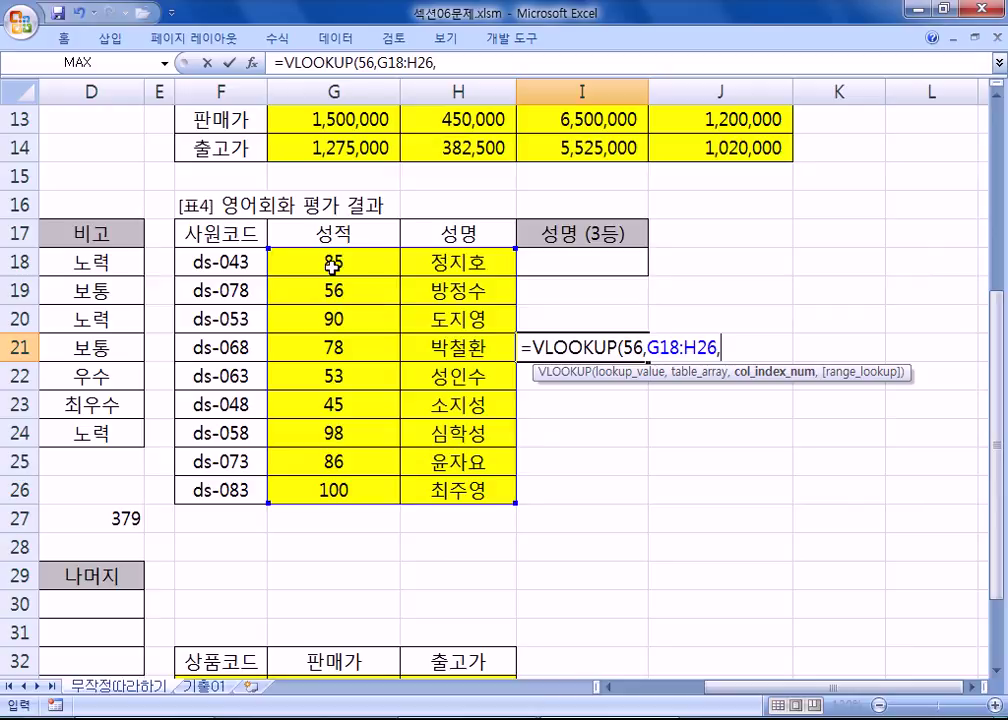
pyautogui.write('2')
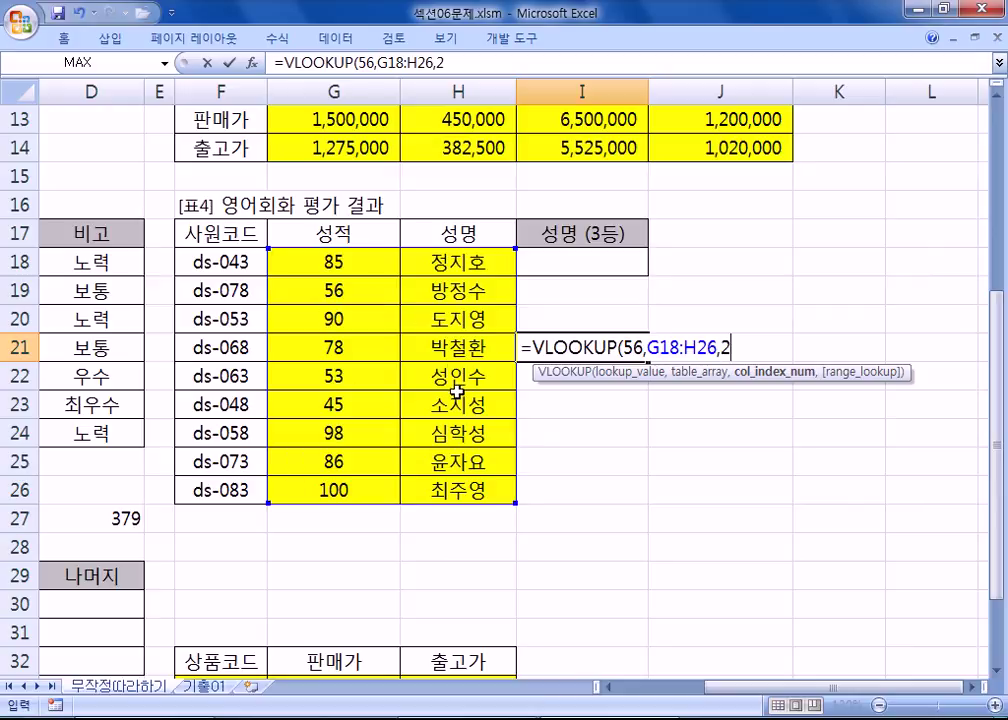
pyautogui.write(',')
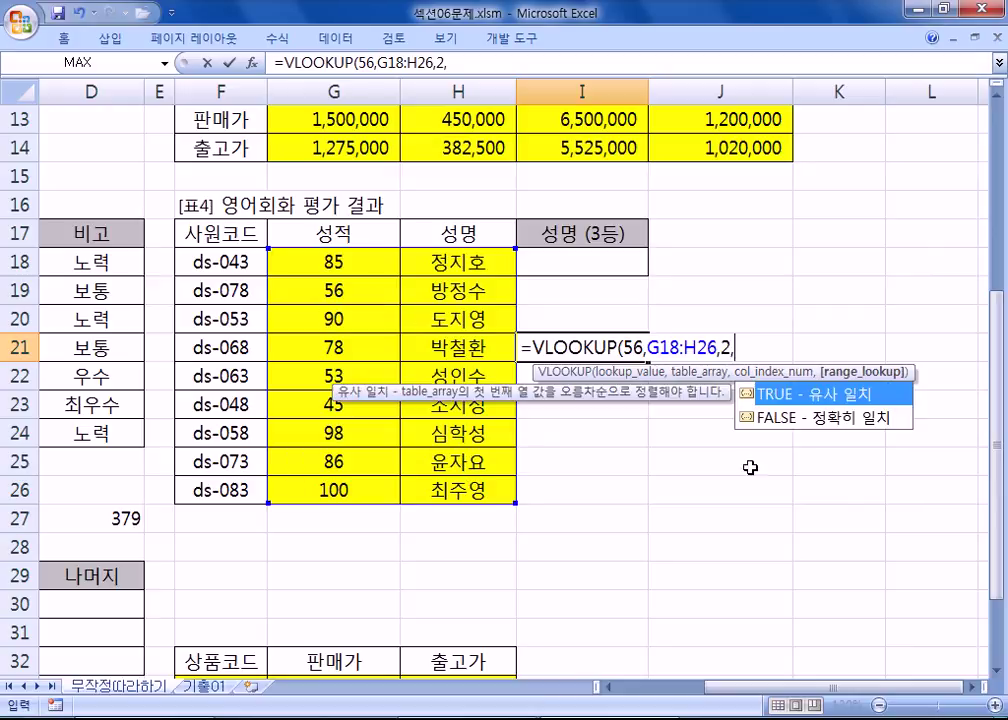
pyautogui.click(811, 428)
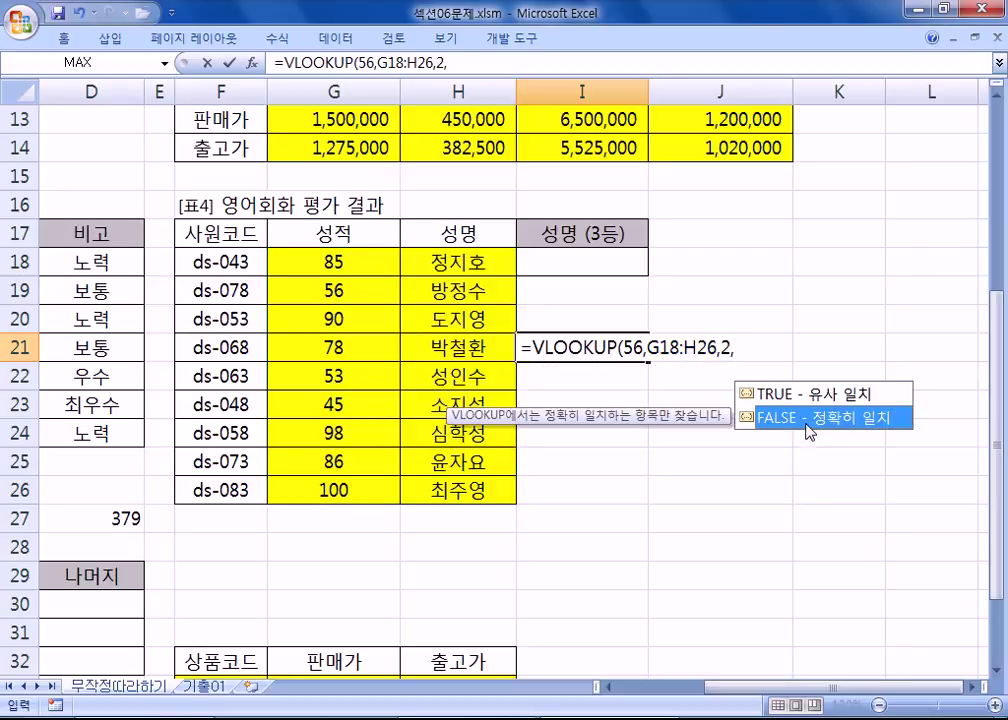
pyautogui.press('Up')
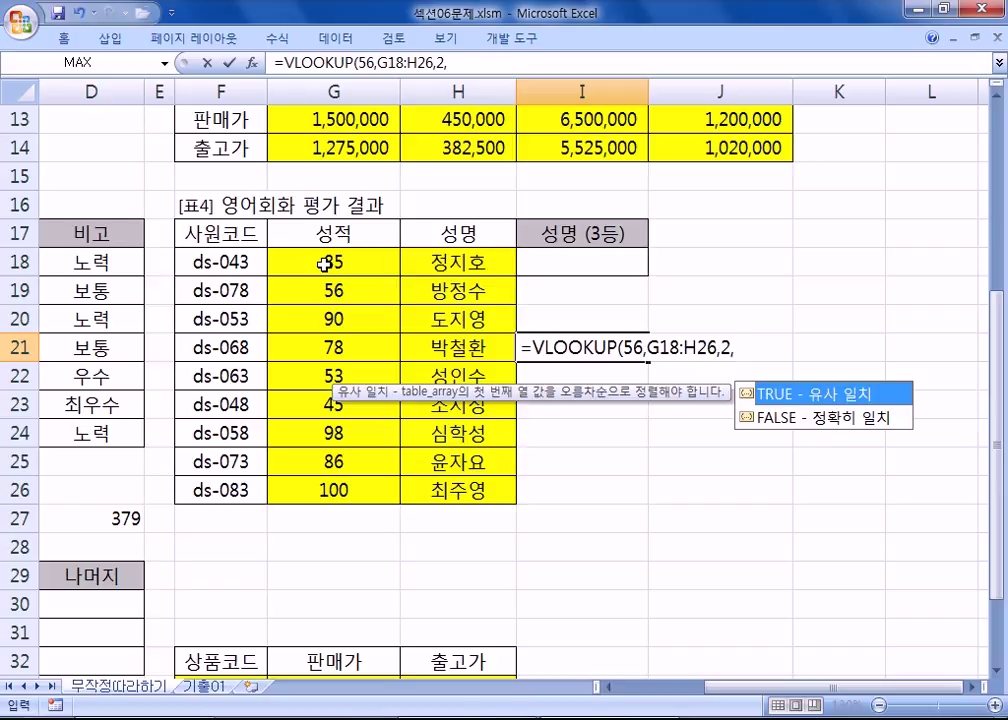
pyautogui.doubleClick(767, 394)
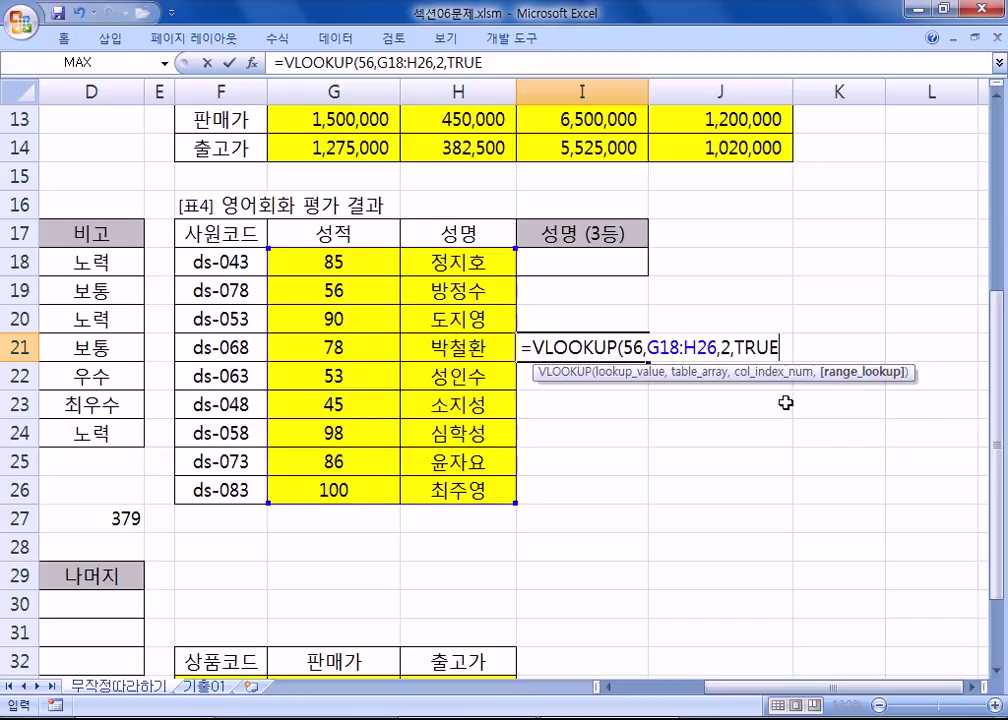
pyautogui.press('Return')
# - Compare the name returned in I21 with the 성명 beside the score 56 in 표4
pyautogui.click(590, 345)
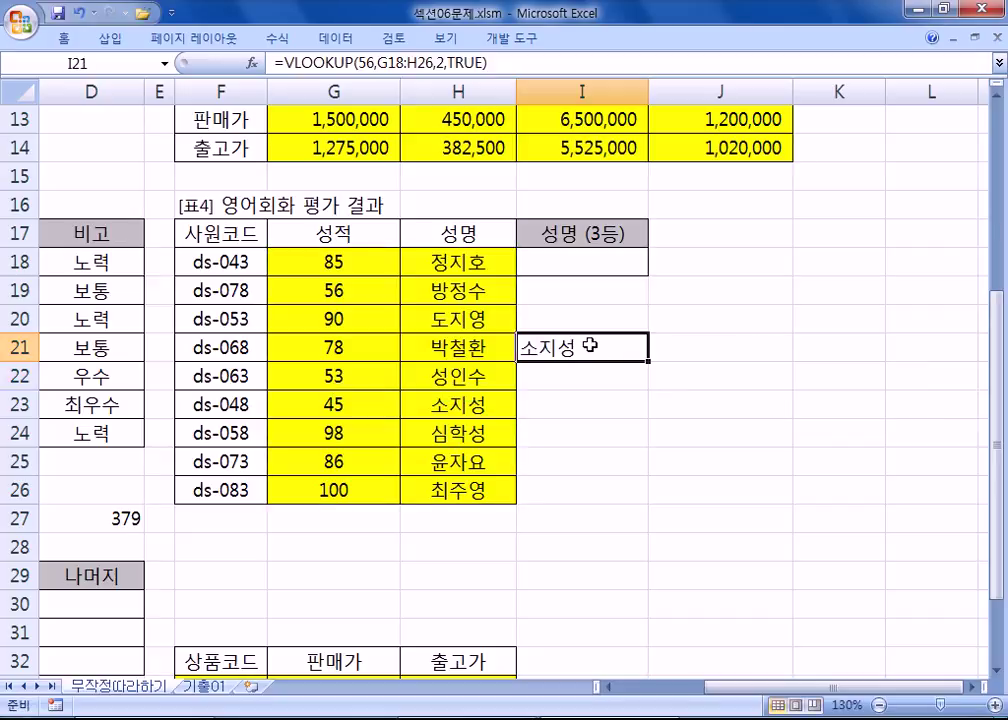
pyautogui.click(461, 405)
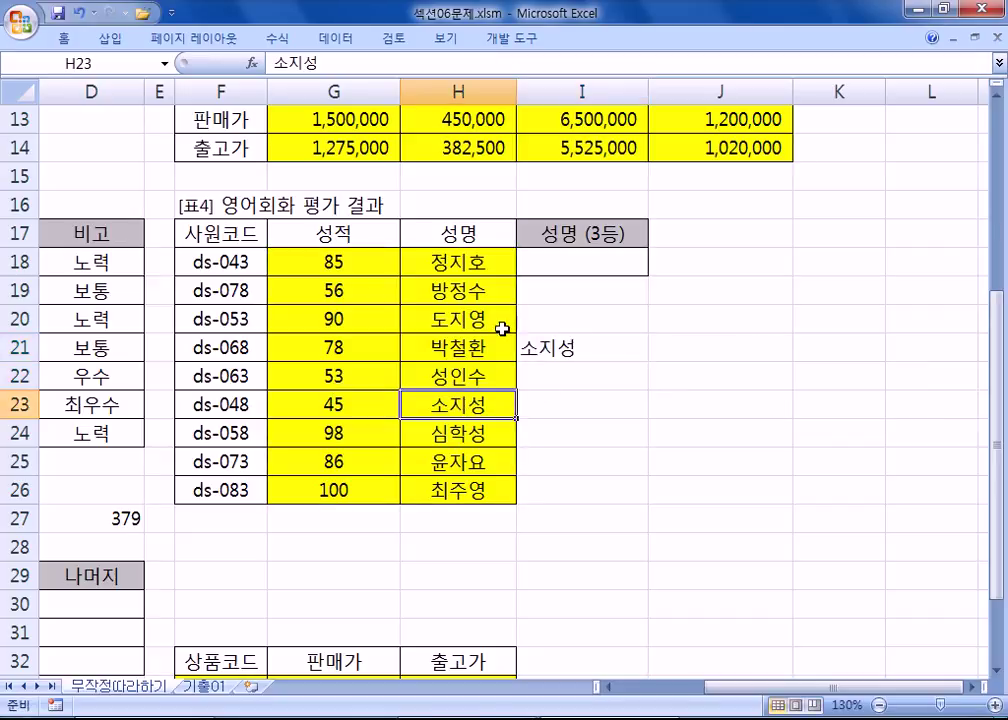
pyautogui.click(351, 292)
pyautogui.click(461, 290)
pyautogui.click(452, 405)
# - Replace the match type of the I21 VLOOKUP with 0 for an exact match
pyautogui.doubleClick(540, 349)
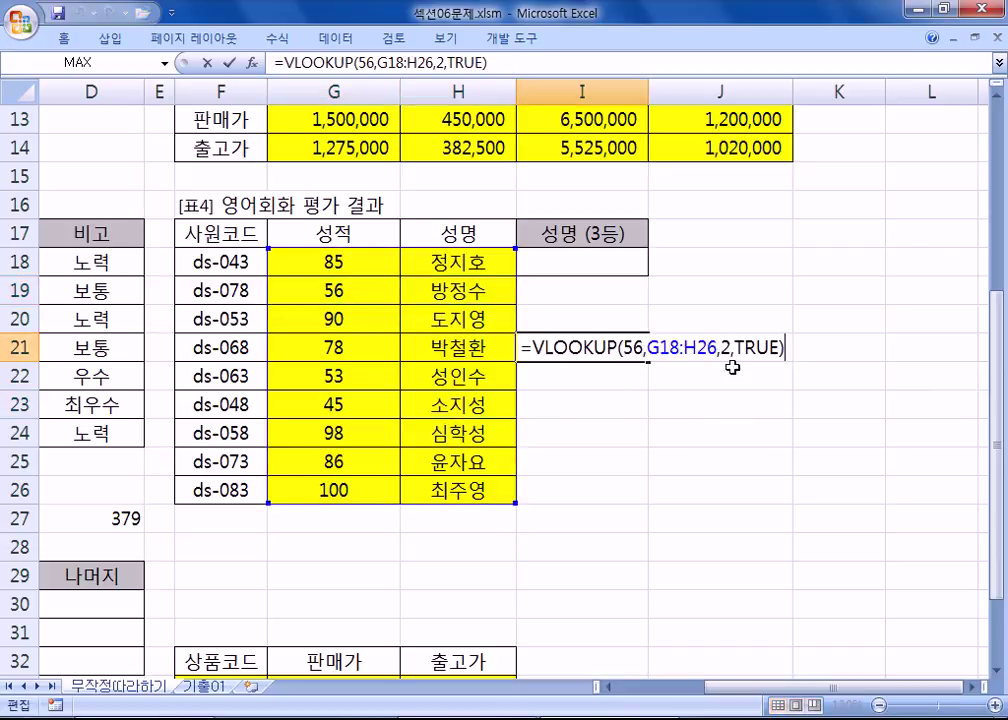
pyautogui.moveTo(735, 349); pyautogui.dragTo(803, 347)
pyautogui.press('BackSpace')
pyautogui.press('BackSpace')
pyautogui.write(',')
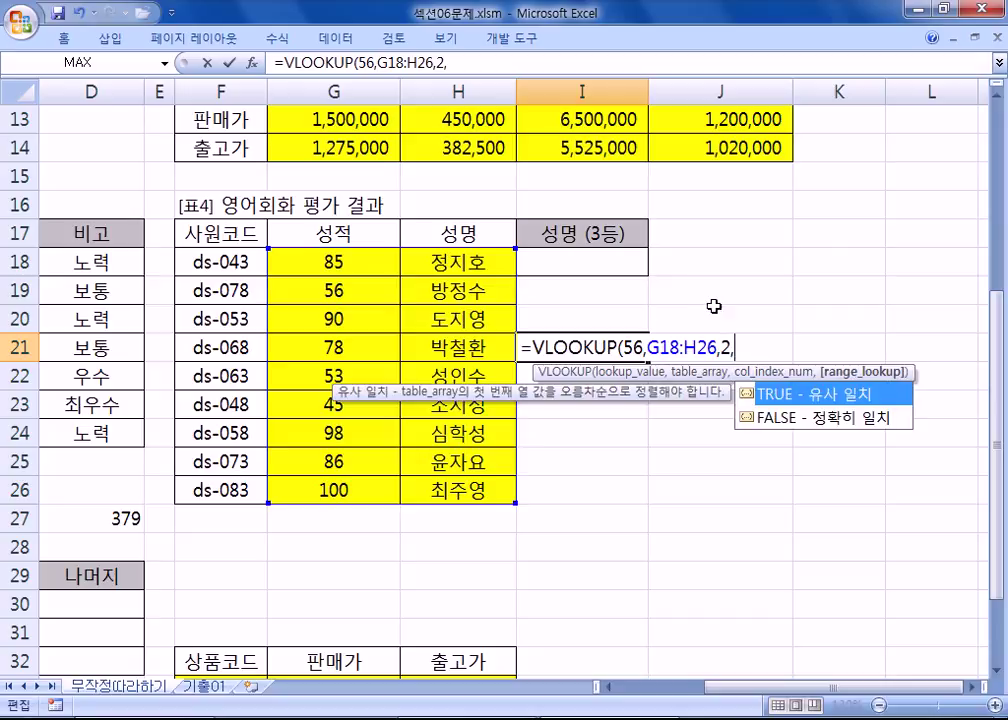
pyautogui.click(772, 418)
pyautogui.write('0')
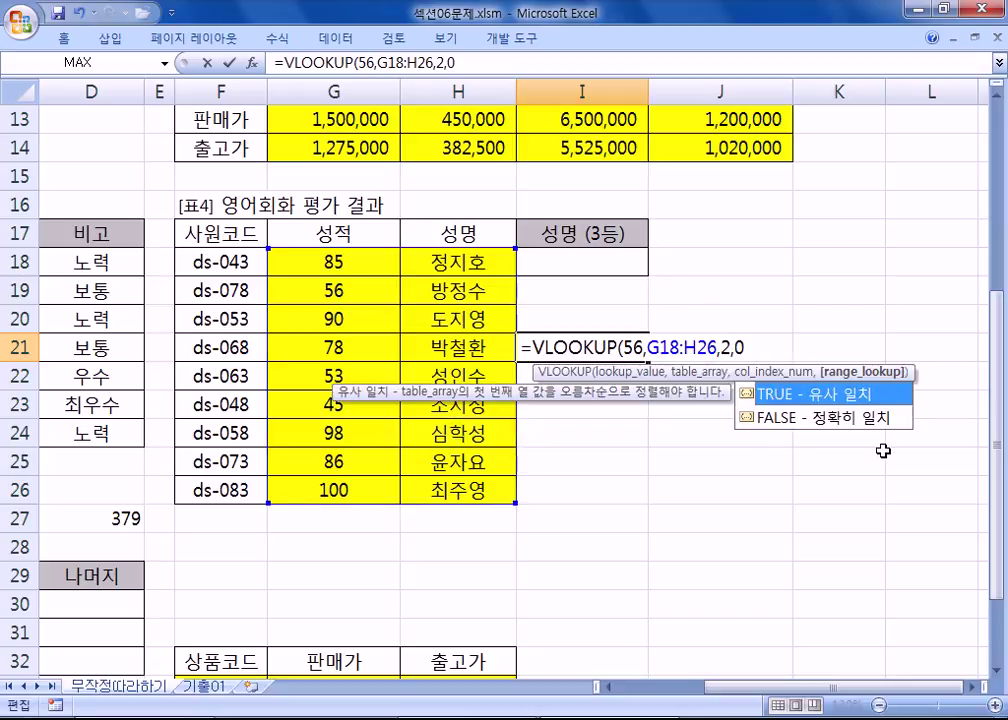
pyautogui.press('Return')
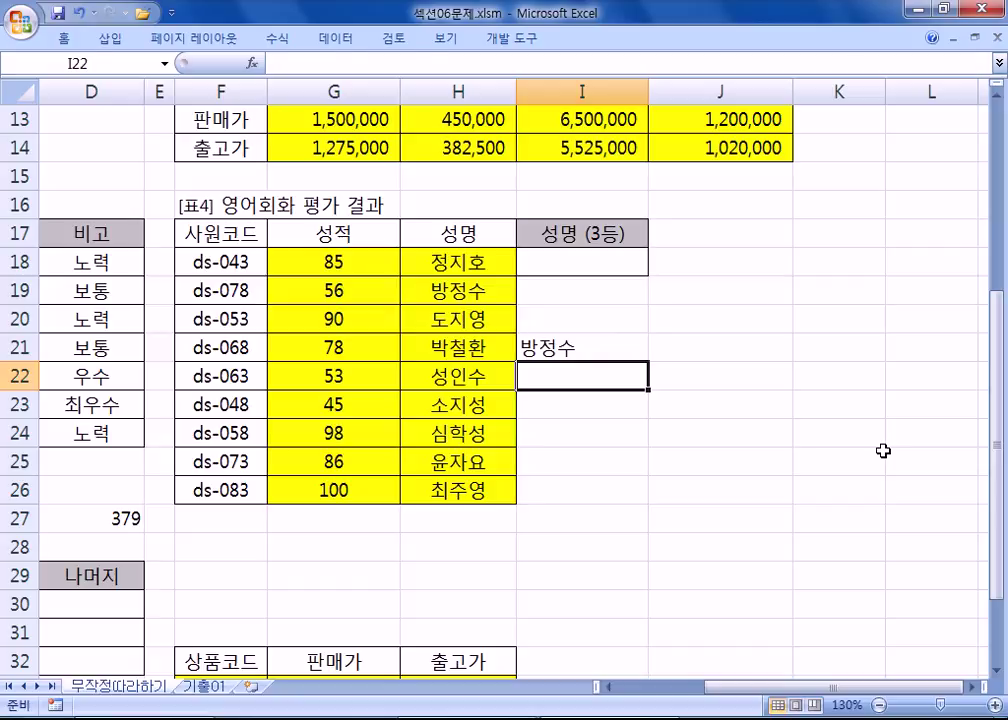
# - Set the lookup value of the I21 VLOOKUP to 90
pyautogui.press('Up')
pyautogui.press('F2')
pyautogui.press('Left')
pyautogui.press('Left')
pyautogui.press('Left')
pyautogui.press('Left')
pyautogui.press('Left')
pyautogui.press('Left')
pyautogui.press('Left')
pyautogui.press('Left')
pyautogui.press('Left')
pyautogui.press('Left')
pyautogui.press('Left')
pyautogui.press('Left')
pyautogui.press('Left')
pyautogui.press('Left')
pyautogui.press('BackSpace')
pyautogui.press('Delete')
pyautogui.write('90')
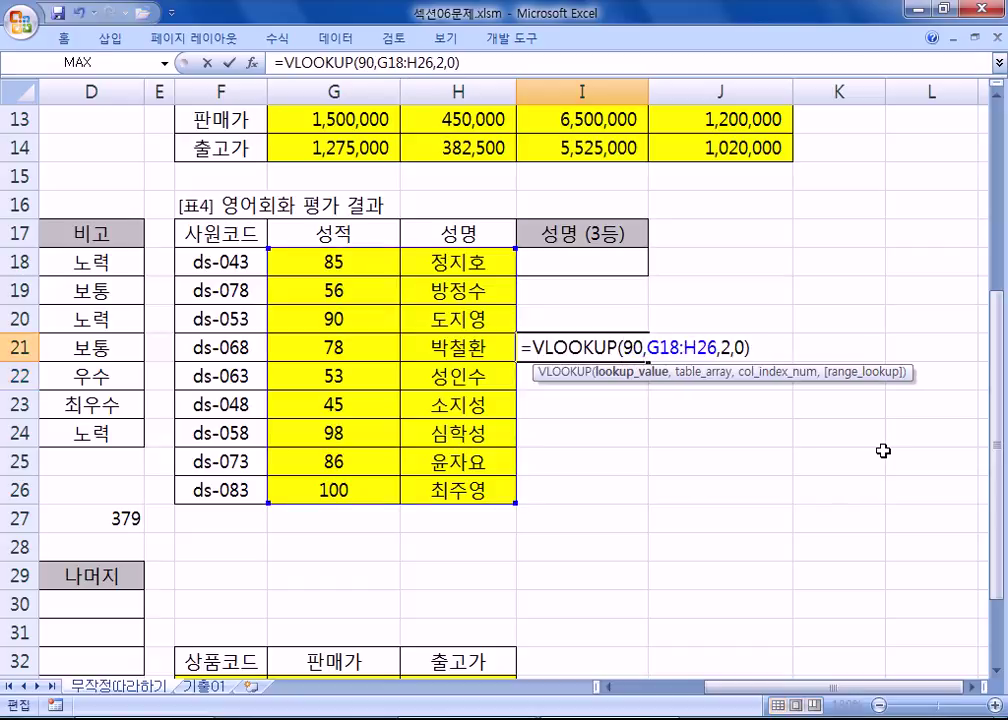
pyautogui.press('Return')
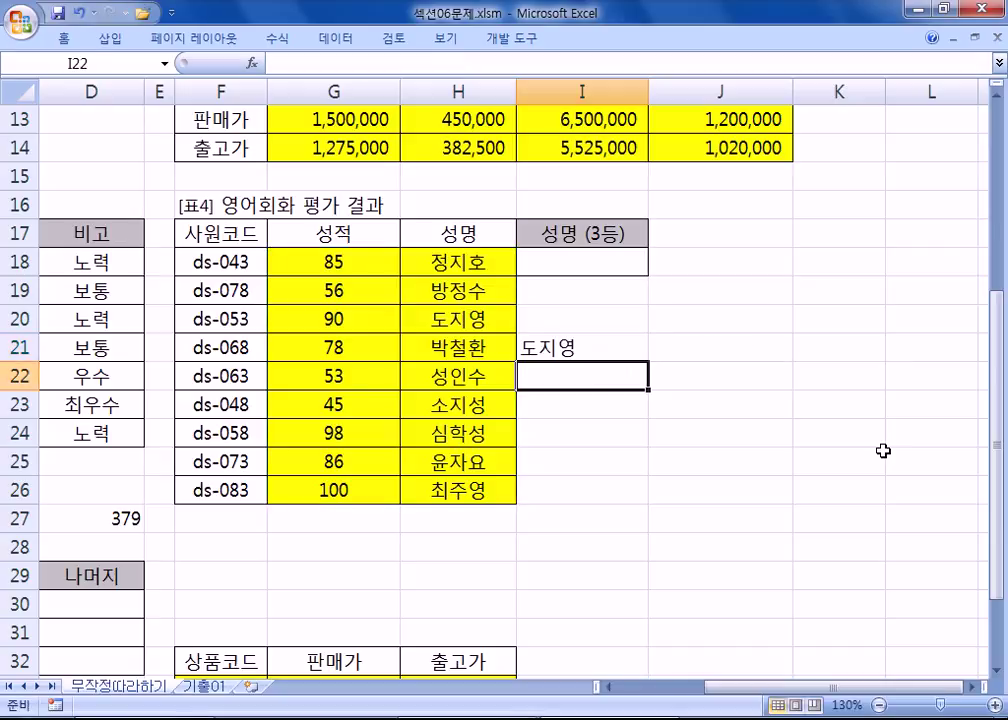
# - Set the lookup value of the I21 VLOOKUP to 98 and review the resulting formula
pyautogui.press('Up')
pyautogui.press('F2')
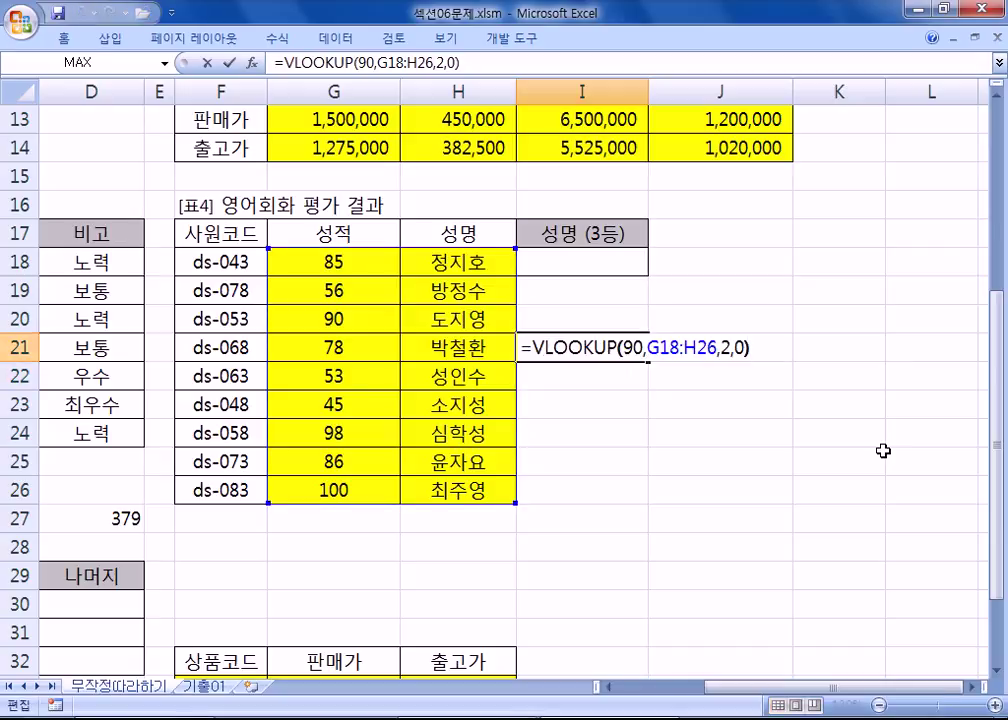
pyautogui.press('Left')
pyautogui.press('Left')
pyautogui.press('Left')
pyautogui.press('Left')
pyautogui.press('Left')
pyautogui.press('Left')
pyautogui.press('Left')
pyautogui.press('Left')
pyautogui.press('Left')
pyautogui.press('Left')
pyautogui.press('Left')
pyautogui.press('Left')
pyautogui.press('Left')
pyautogui.press('Left')
pyautogui.press('Delete')
pyautogui.write('8')
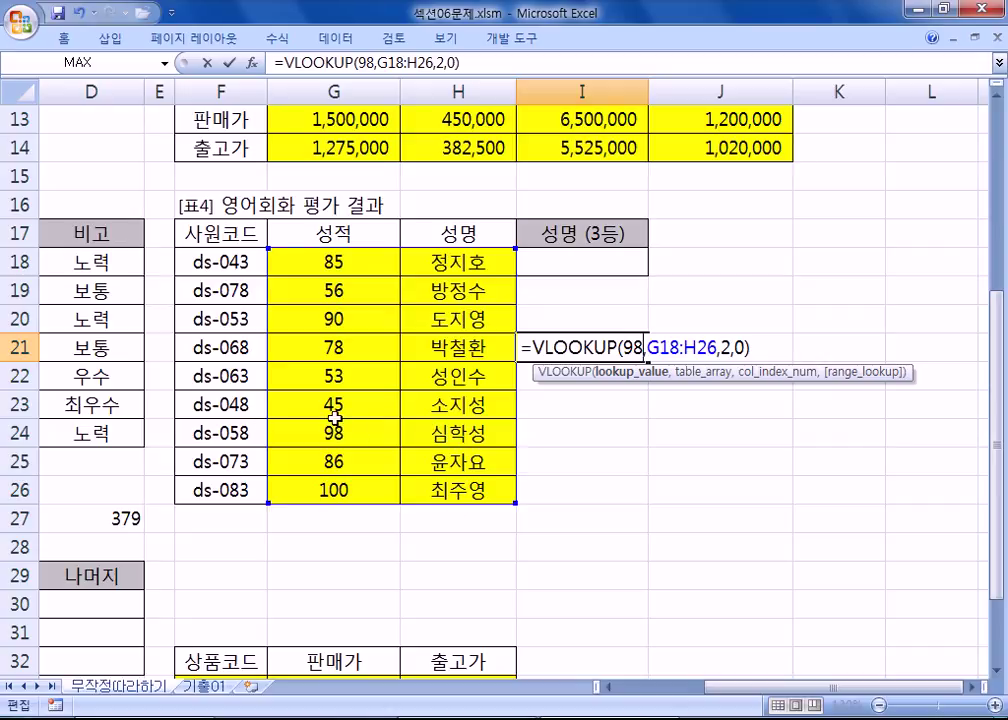
pyautogui.press('Return')
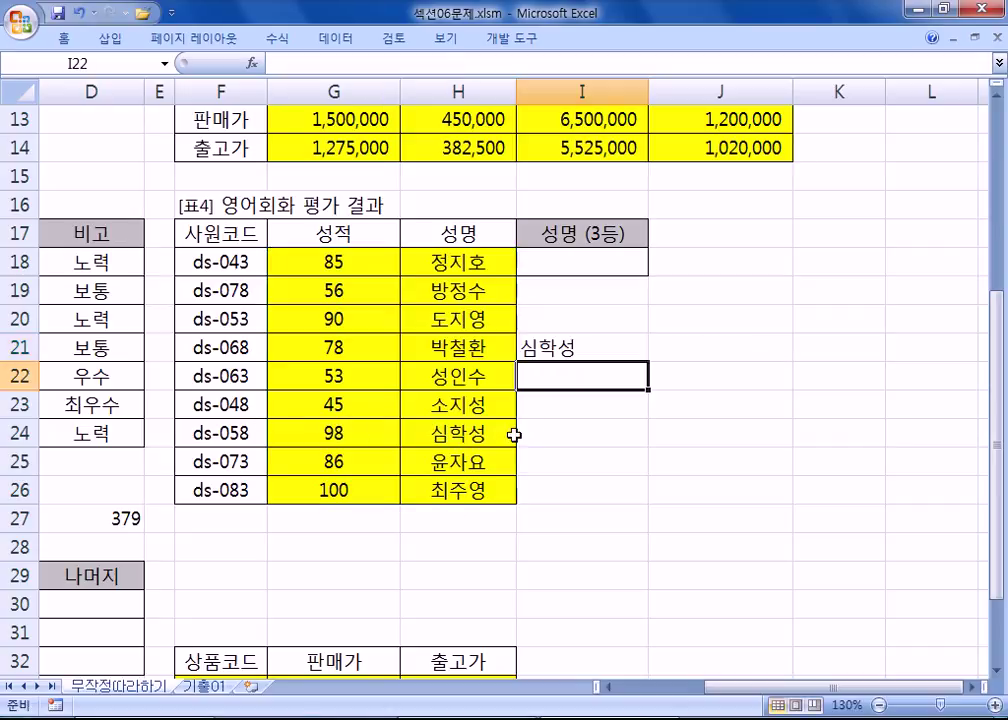
pyautogui.click(619, 344)
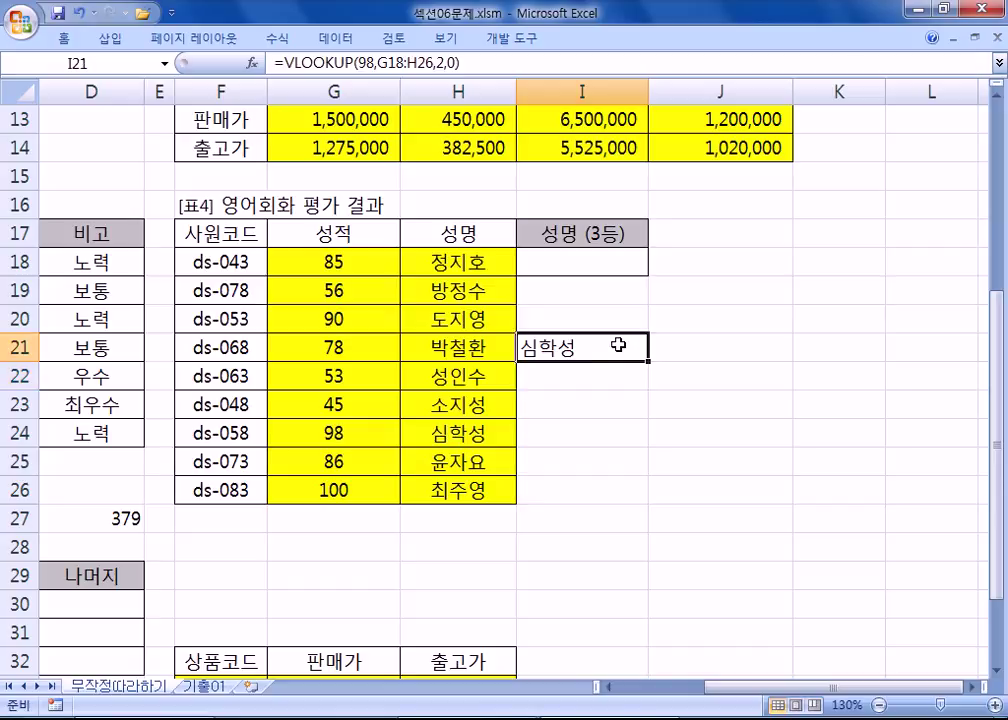
# - Start a VLOOKUP formula in the 성명 (3등) cell I18 with LARGE(G18:G26,3) as its lookup value
pyautogui.click(591, 259)
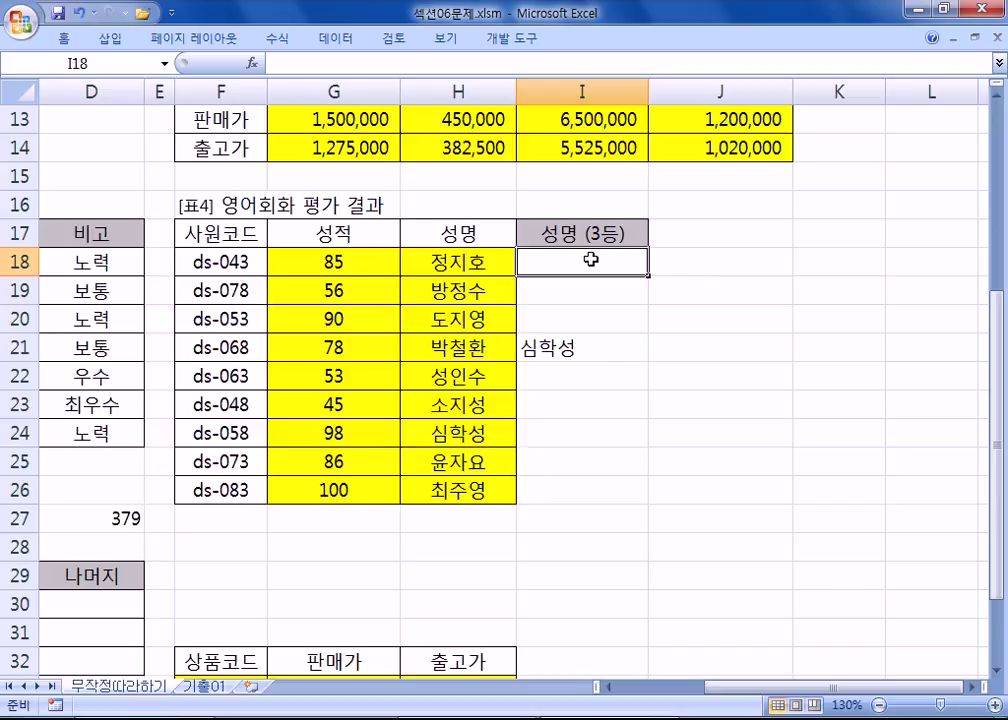
pyautogui.write('=VLO')
pyautogui.press('Tab')
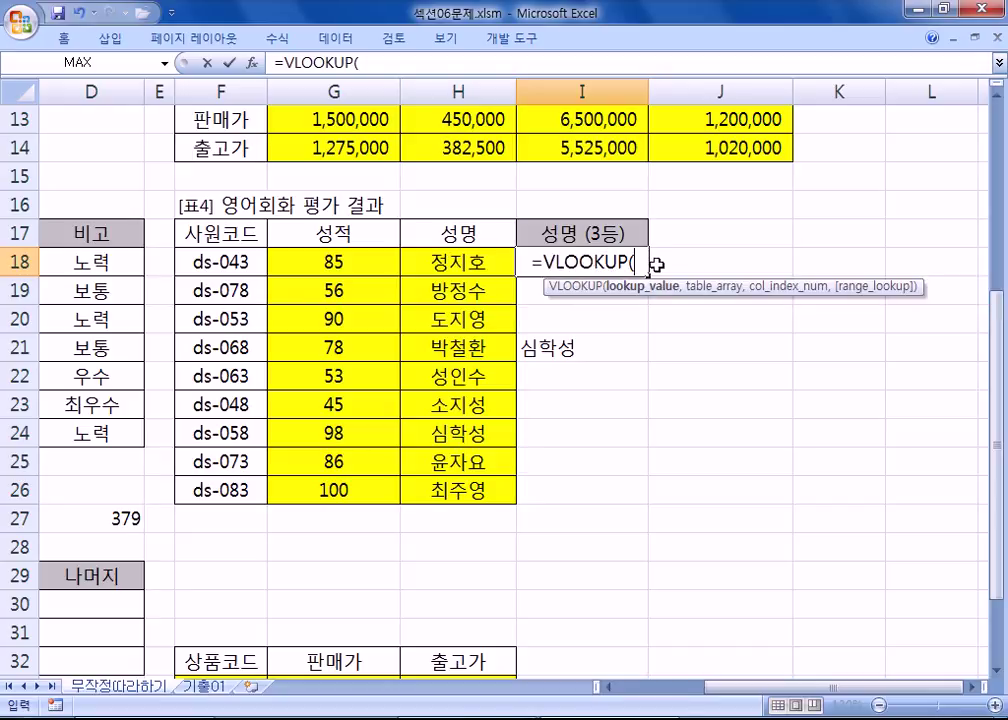
pyautogui.write('LARGE(')
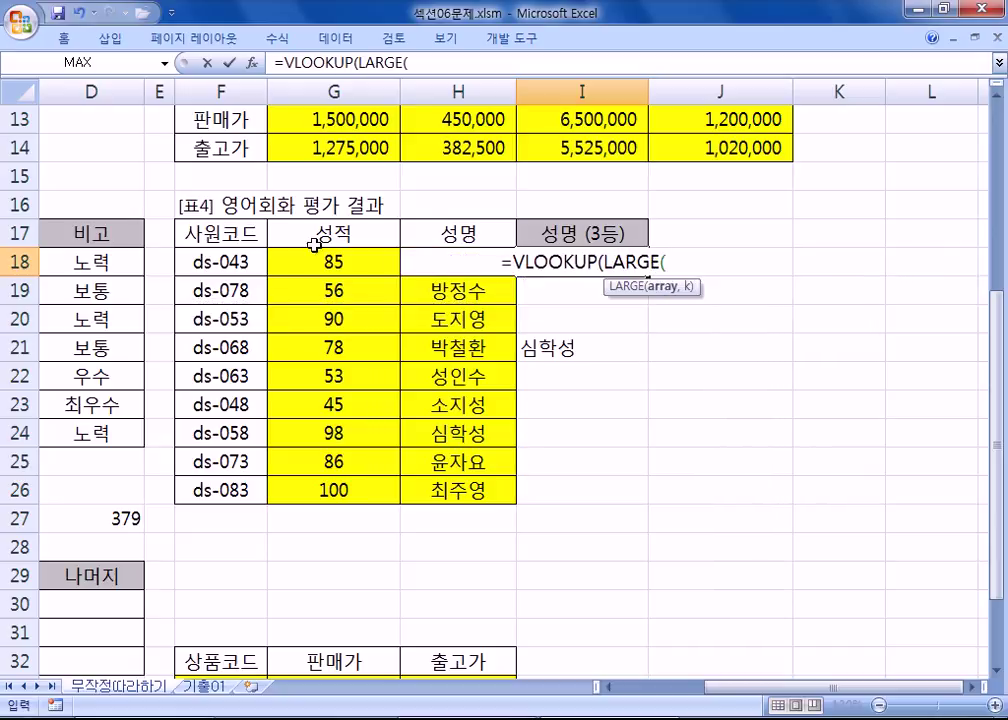
pyautogui.moveTo(314, 262); pyautogui.dragTo(299, 498)
pyautogui.write(',32')
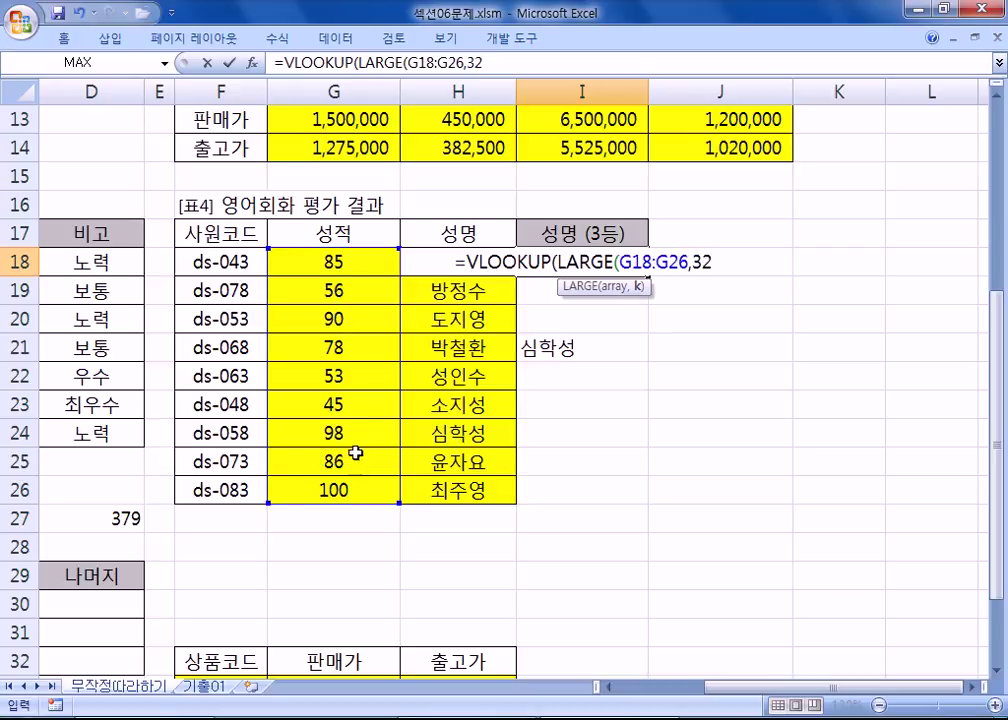
pyautogui.press('BackSpace')
pyautogui.write(')')
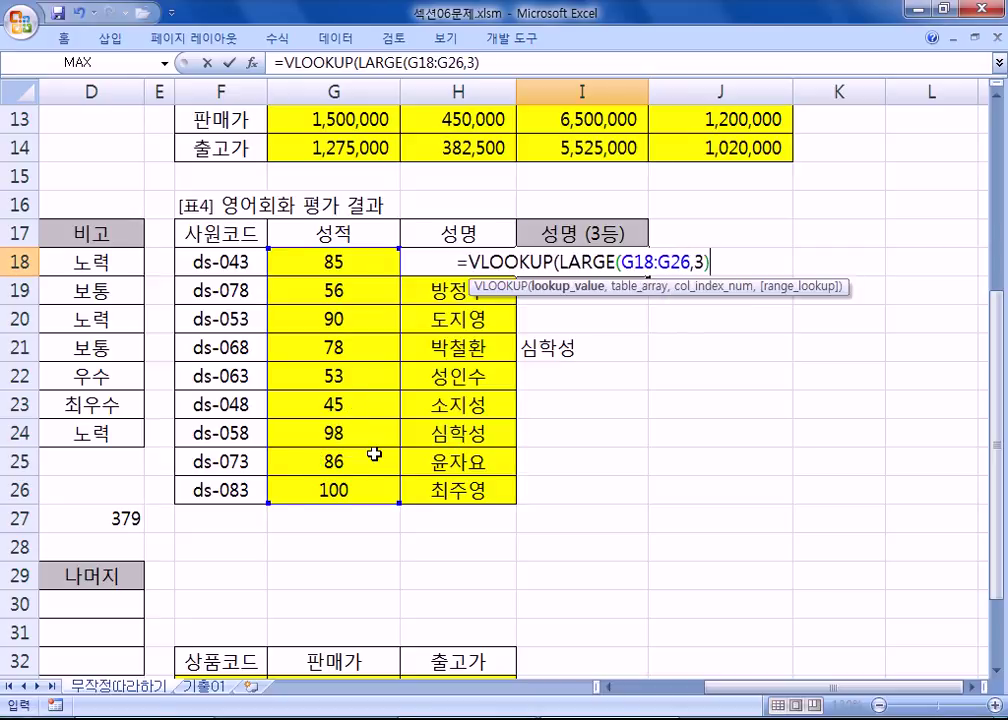
# - Complete the I18 VLOOKUP with table range G18:H26, column index 2 and FALSE for an exact match
pyautogui.write(',')
pyautogui.moveTo(331, 262); pyautogui.dragTo(460, 491)
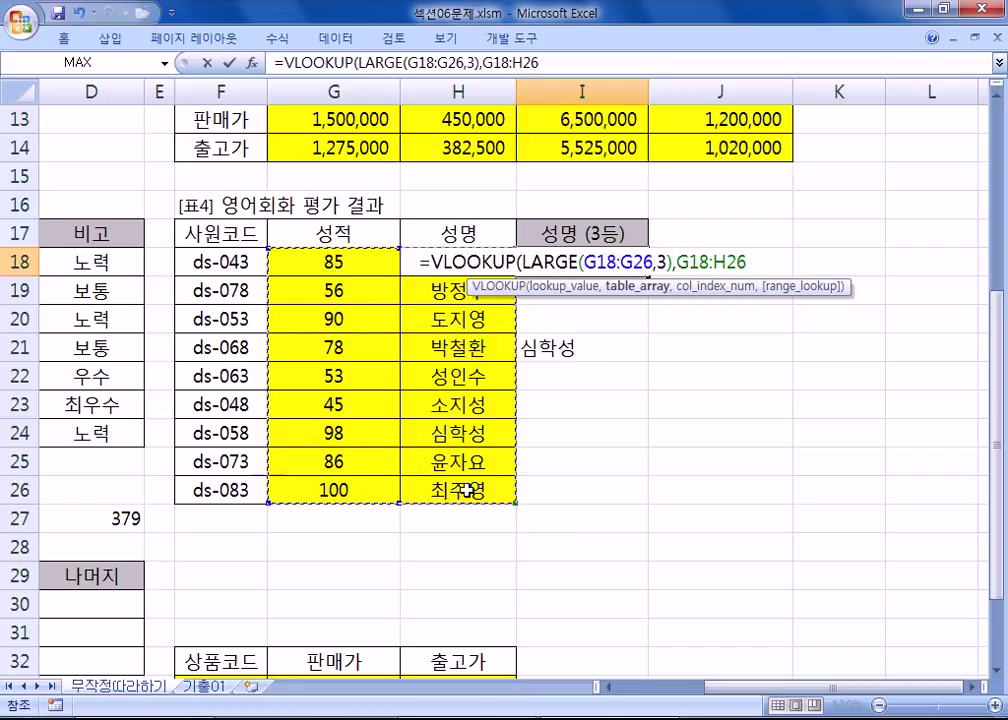
pyautogui.write(',2')
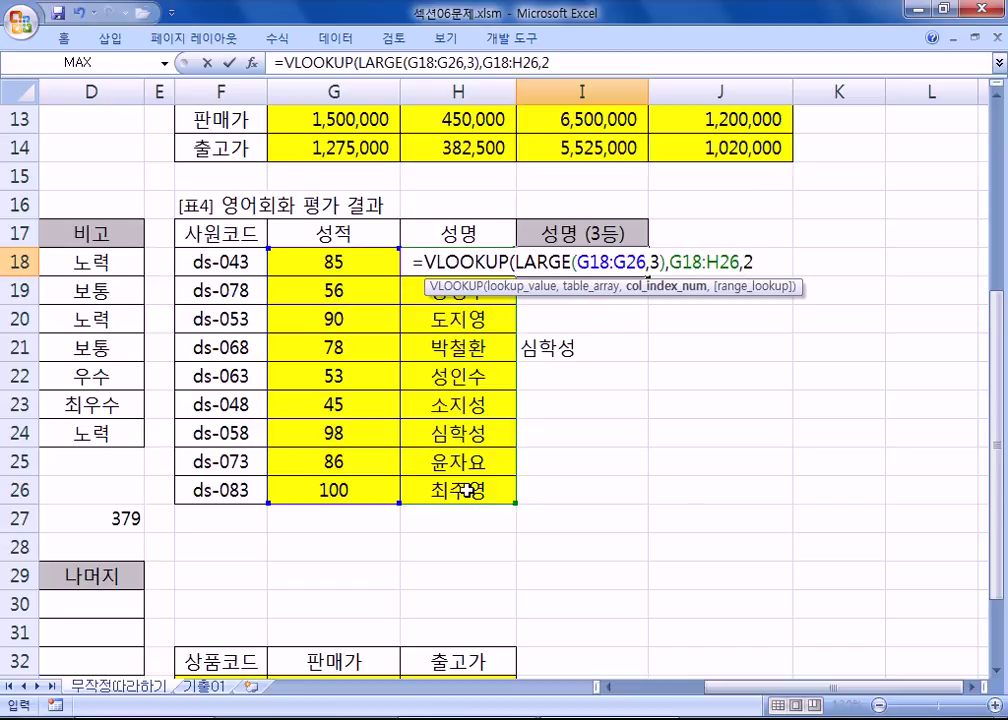
pyautogui.write(',')
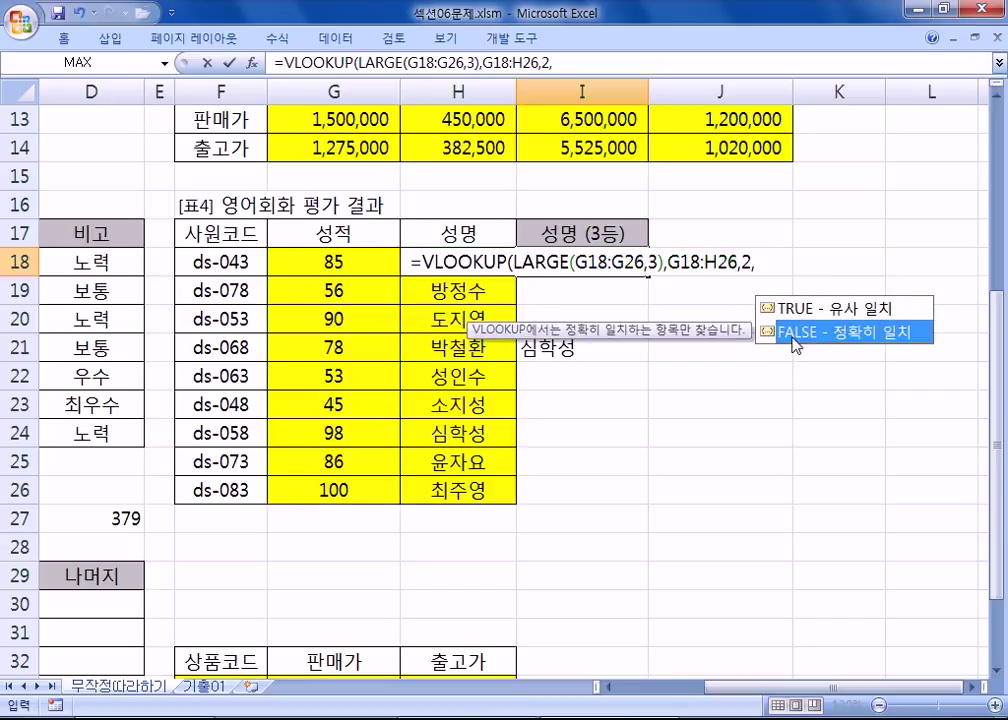
pyautogui.press('Up')
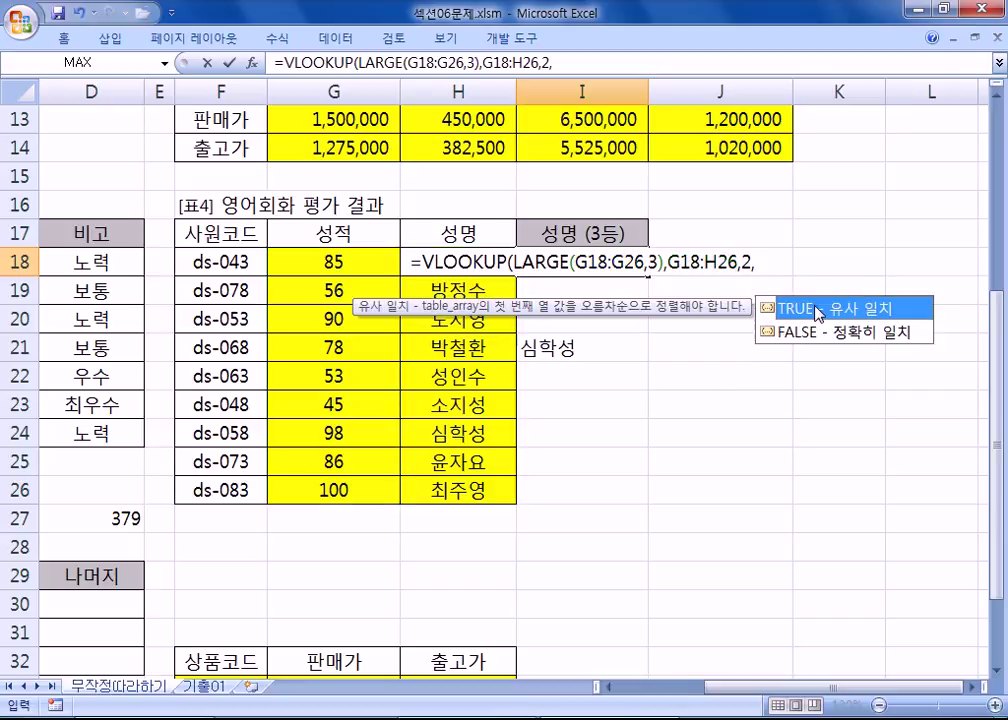
pyautogui.press('Down')
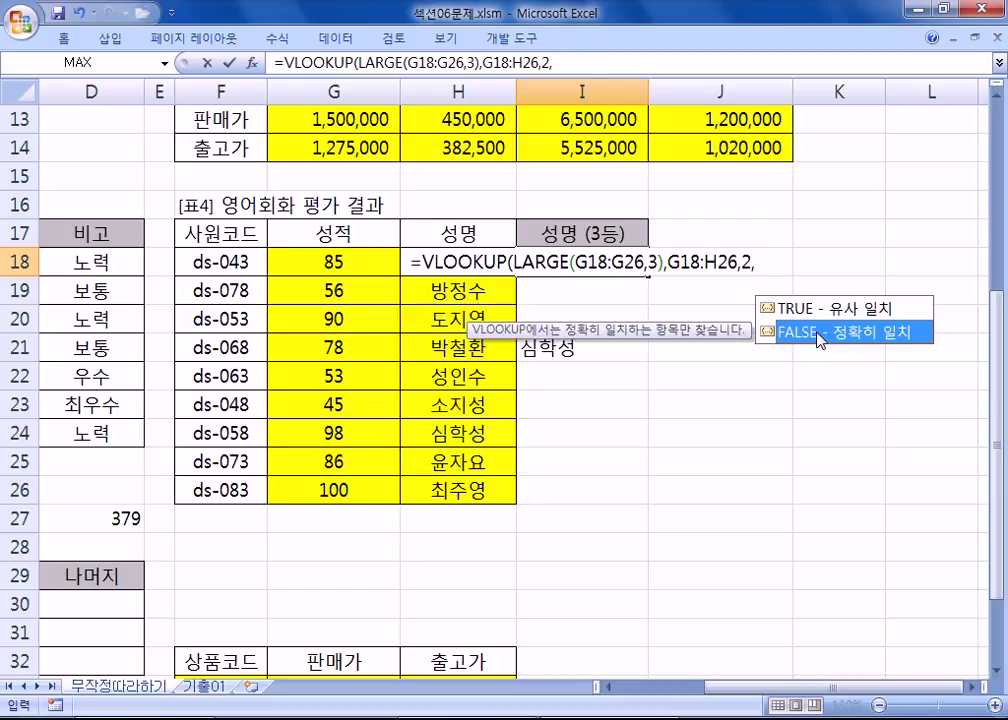
pyautogui.press('Tab')
pyautogui.press('Return')
# - Change the rank inside the LARGE function of the I18 formula to 4
pyautogui.press('Up')
pyautogui.press('F2')
pyautogui.press('Left')
pyautogui.press('Left')
pyautogui.press('Left')
pyautogui.press('Left')
pyautogui.press('Left')
pyautogui.press('Left')
pyautogui.press('Left')
pyautogui.press('Left')
pyautogui.press('Left')
pyautogui.press('Left')
pyautogui.press('Left')
pyautogui.press('Left')
pyautogui.press('Left')
pyautogui.press('Left')
pyautogui.press('Left')
pyautogui.press('Left')
pyautogui.press('Left')
pyautogui.press('Left')
pyautogui.press('Left')
pyautogui.press('Left')
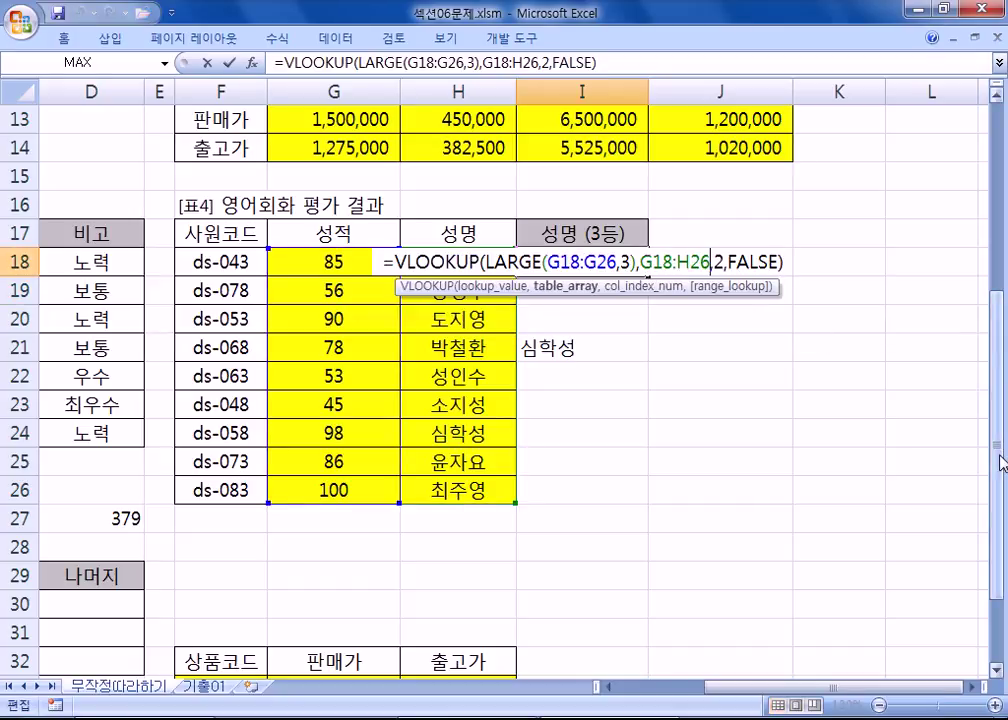
pyautogui.press('Delete')
pyautogui.write('4')
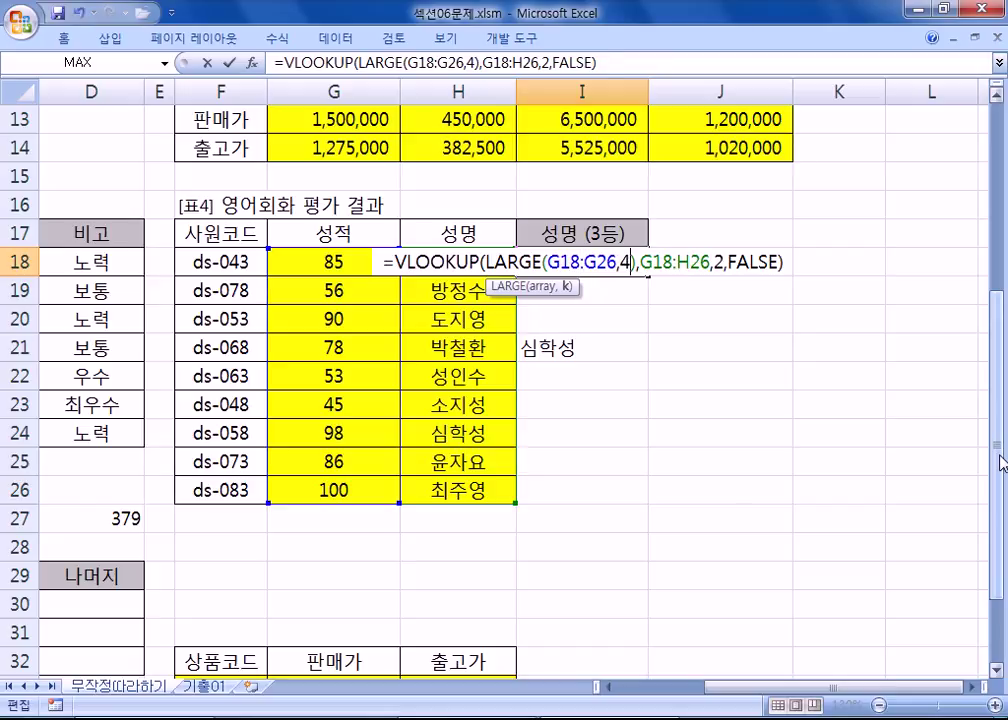
pyautogui.press('Return')
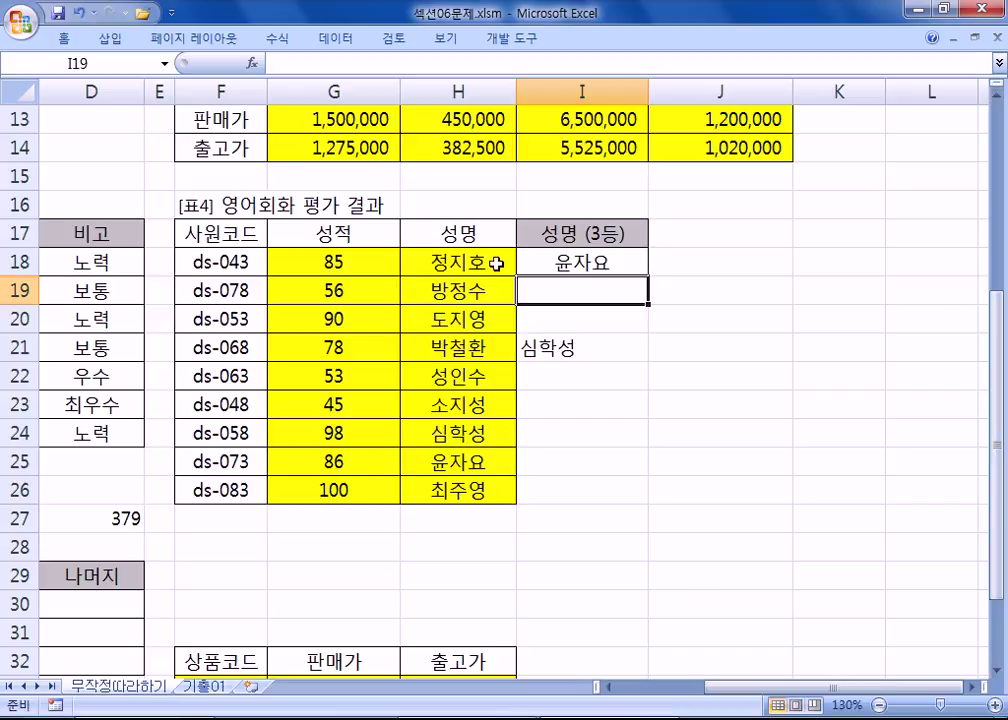
# - Set the rank argument of LARGE in the I18 formula to 2
pyautogui.doubleClick(584, 266)
pyautogui.click(630, 262)
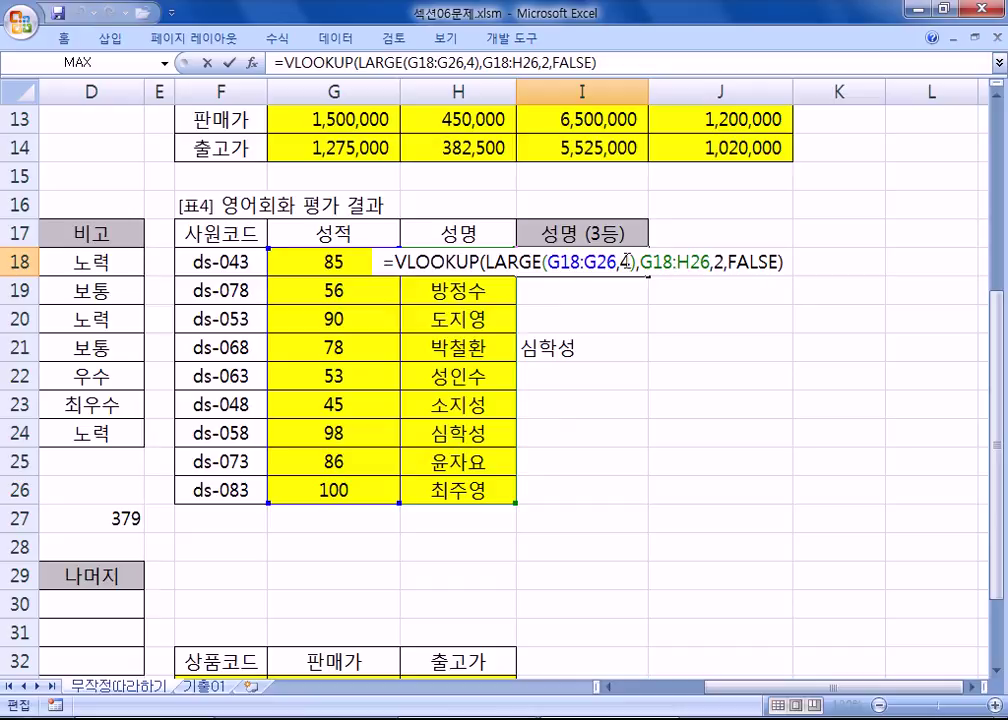
pyautogui.press('BackSpace')
pyautogui.write('2')
pyautogui.press('Return')
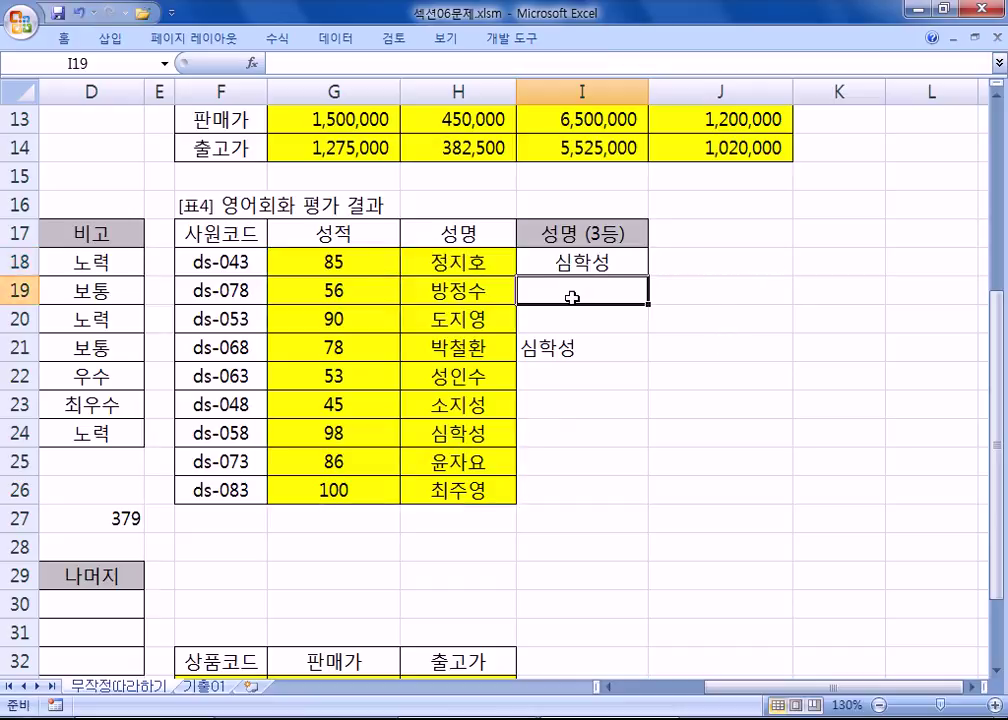
# - Set the rank argument of LARGE in the I18 formula to 1
pyautogui.click(560, 262)
pyautogui.doubleClick(620, 262)
pyautogui.doubleClick(622, 262)
pyautogui.write('18:G26,1),G18:H26,2,FALSE)')
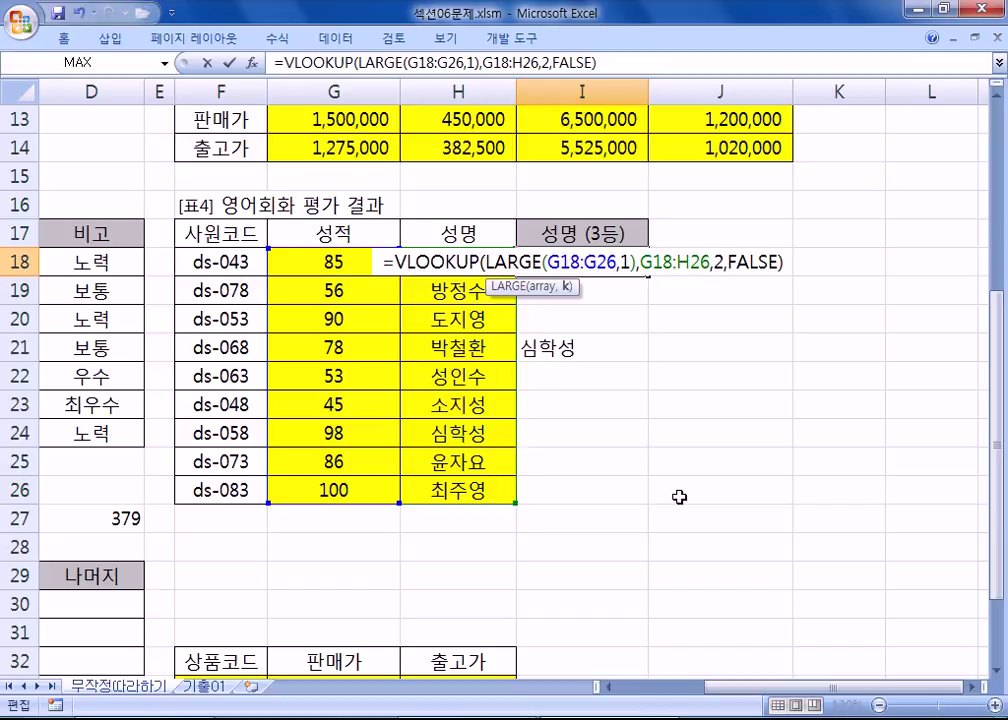
pyautogui.press('Return')
# - Set the rank argument of LARGE in the I18 formula to 3
pyautogui.click(563, 260)
pyautogui.doubleClick(563, 260)
pyautogui.doubleClick(569, 262)
pyautogui.write('3')
pyautogui.press('Return')
# - Examine the lookup range G18:H26 and its 성적 column, comparing them with the 상품단가표 range G12:J14
pyautogui.moveTo(340, 258); pyautogui.dragTo(438, 489)
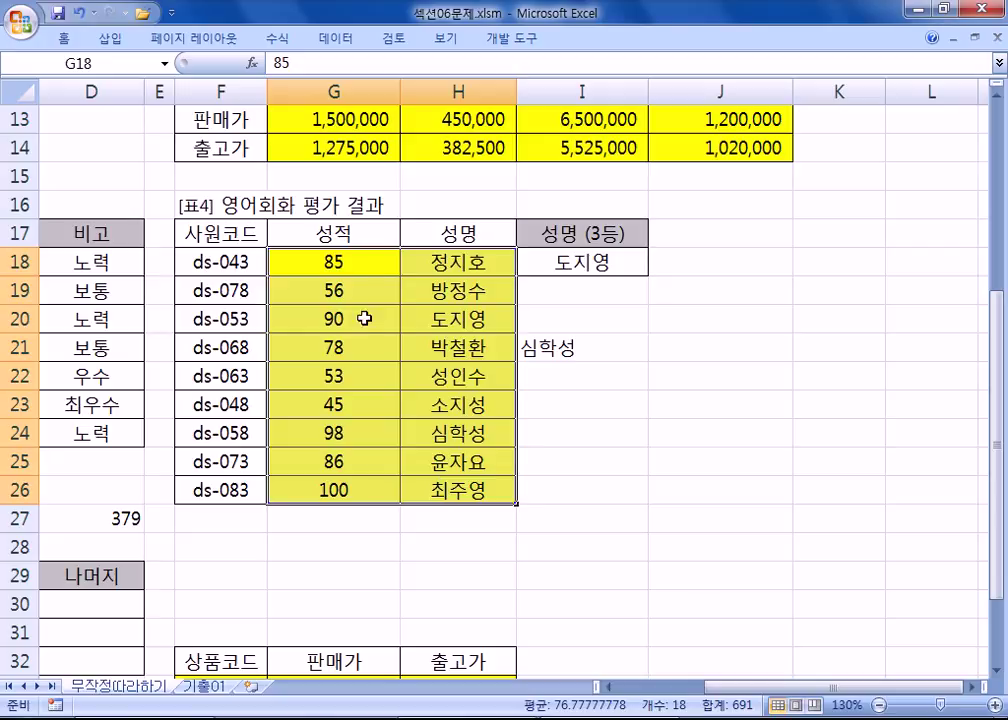
pyautogui.moveTo(391, 261); pyautogui.dragTo(410, 485)
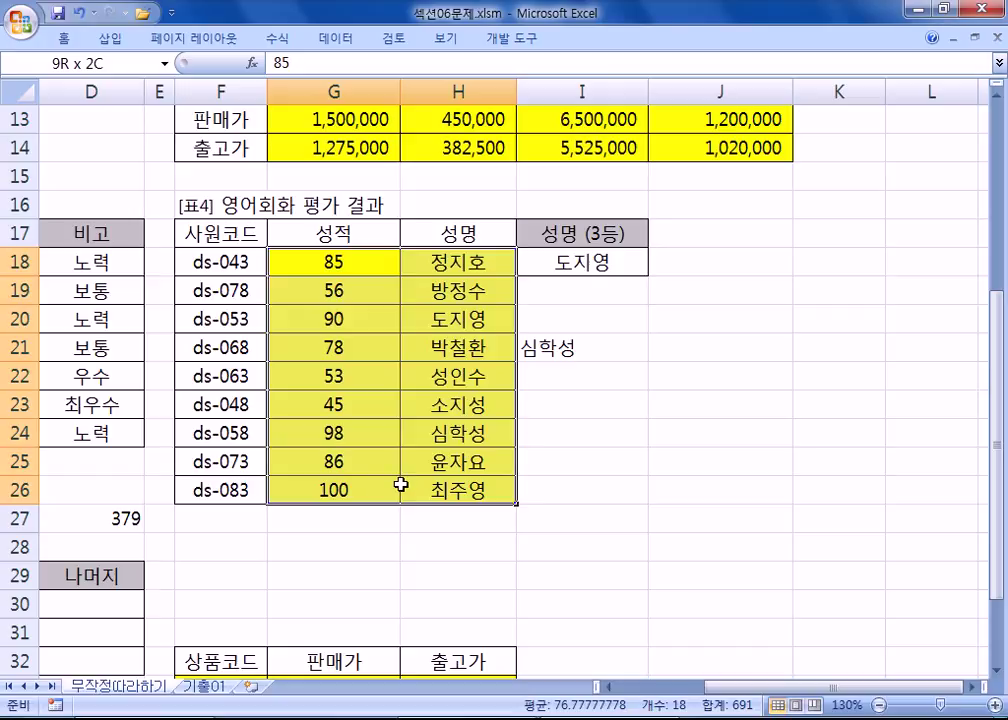
pyautogui.moveTo(400, 485); pyautogui.dragTo(385, 487)
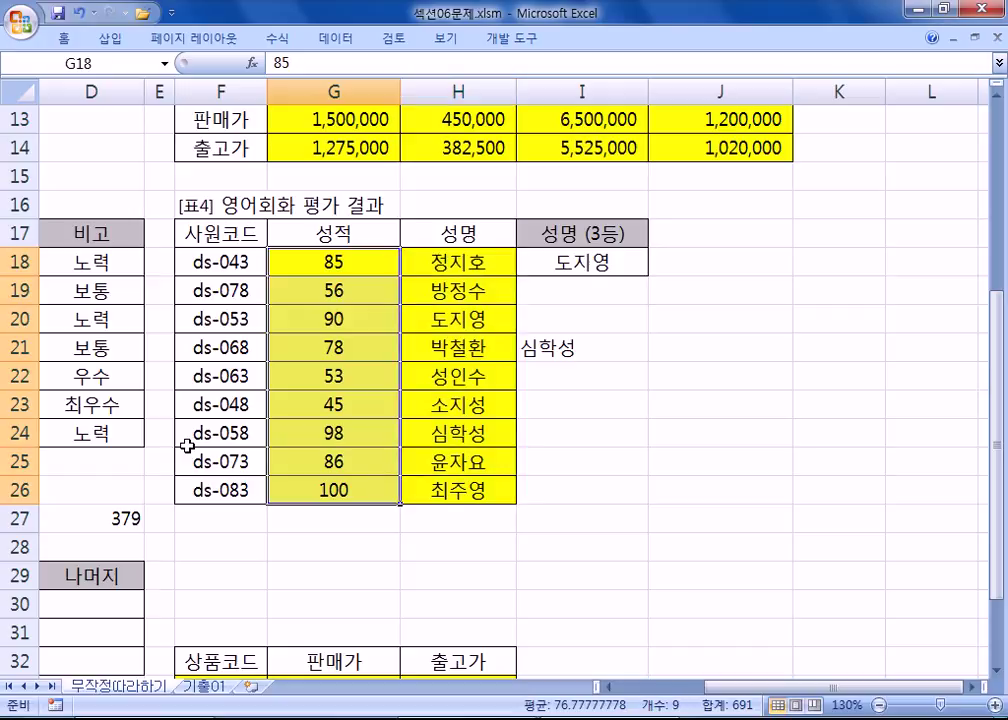
pyautogui.scroll(3, 200, 430)
pyautogui.moveTo(344, 349); pyautogui.dragTo(727, 408)
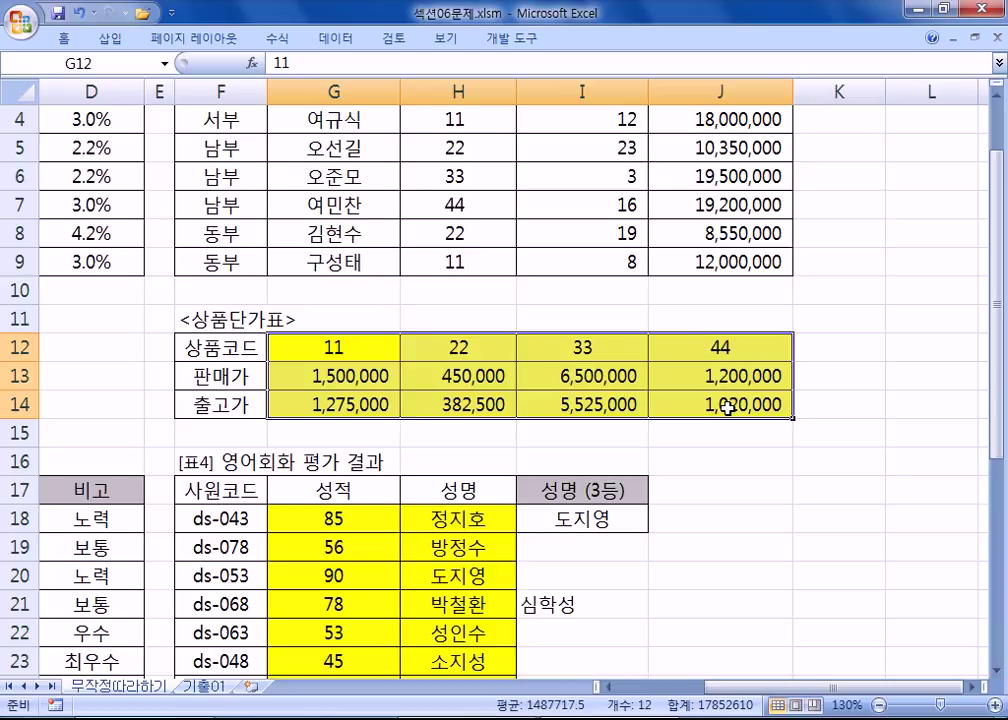
pyautogui.scroll(-2, 574, 407)
pyautogui.moveTo(333, 349); pyautogui.dragTo(362, 570)
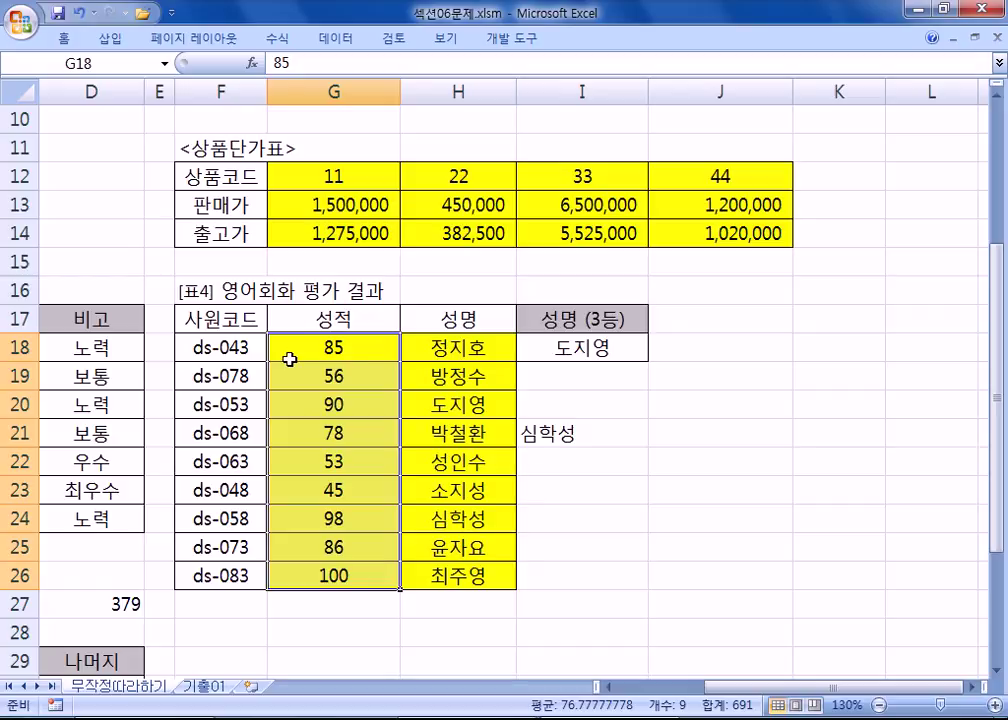
# - Try F18:H26, starting from the 사원코드 column, as the table range of the I18 VLOOKUP
pyautogui.doubleClick(575, 345)
pyautogui.moveTo(645, 348); pyautogui.dragTo(702, 348)
pyautogui.click(303, 341)
pyautogui.moveTo(303, 341); pyautogui.dragTo(484, 578)
pyautogui.moveTo(207, 347); pyautogui.dragTo(472, 577)
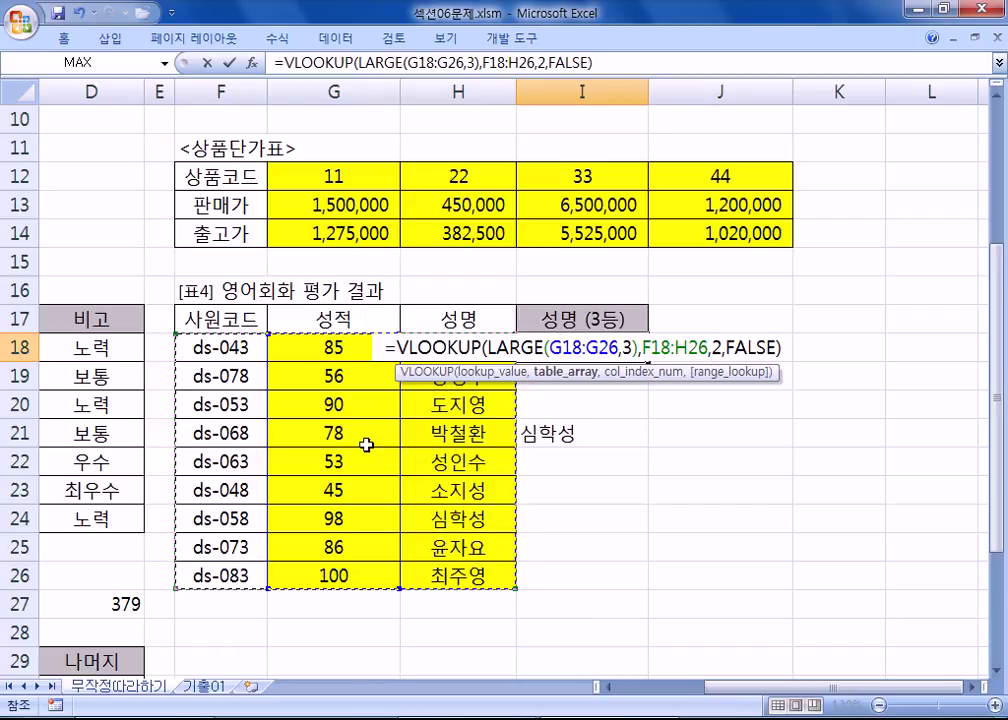
# - Try 3 as the column index of the I18 VLOOKUP, check its lookup value and table range, and leave the edit
pyautogui.doubleClick(716, 347)
pyautogui.write('3')
pyautogui.press('Delete')
pyautogui.write(',')
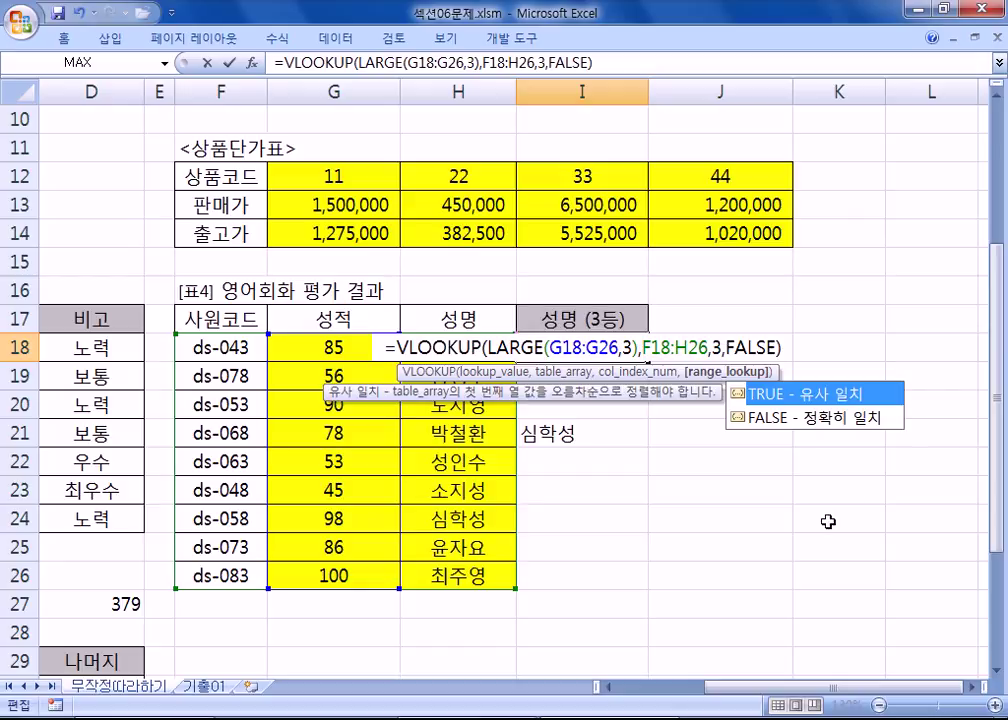
pyautogui.moveTo(487, 347); pyautogui.dragTo(637, 347)
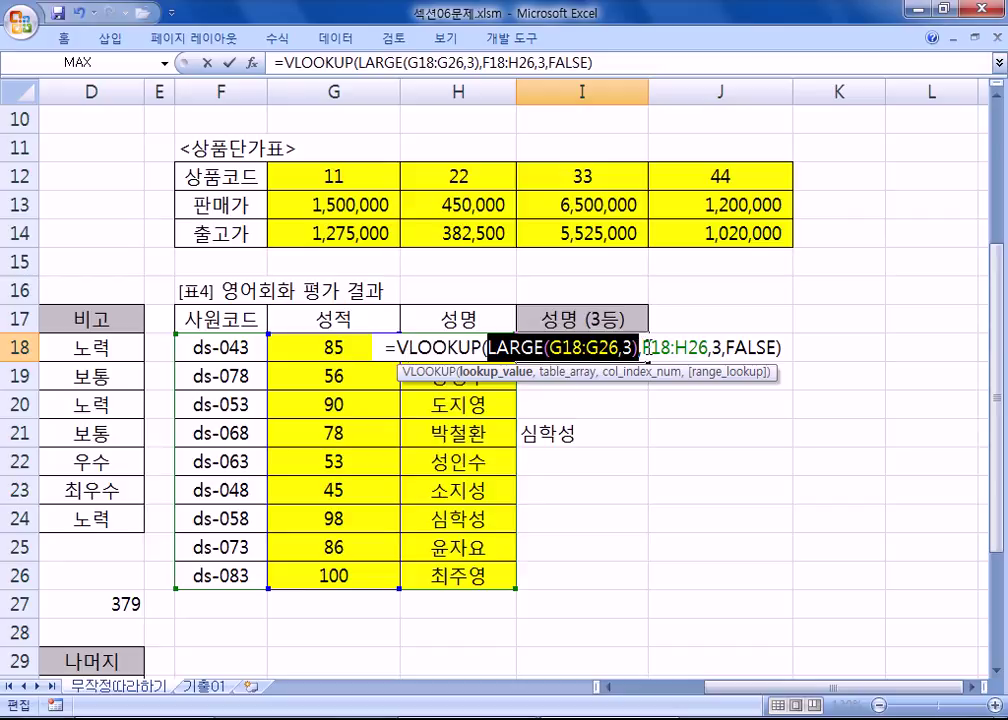
pyautogui.moveTo(647, 347); pyautogui.dragTo(697, 347)
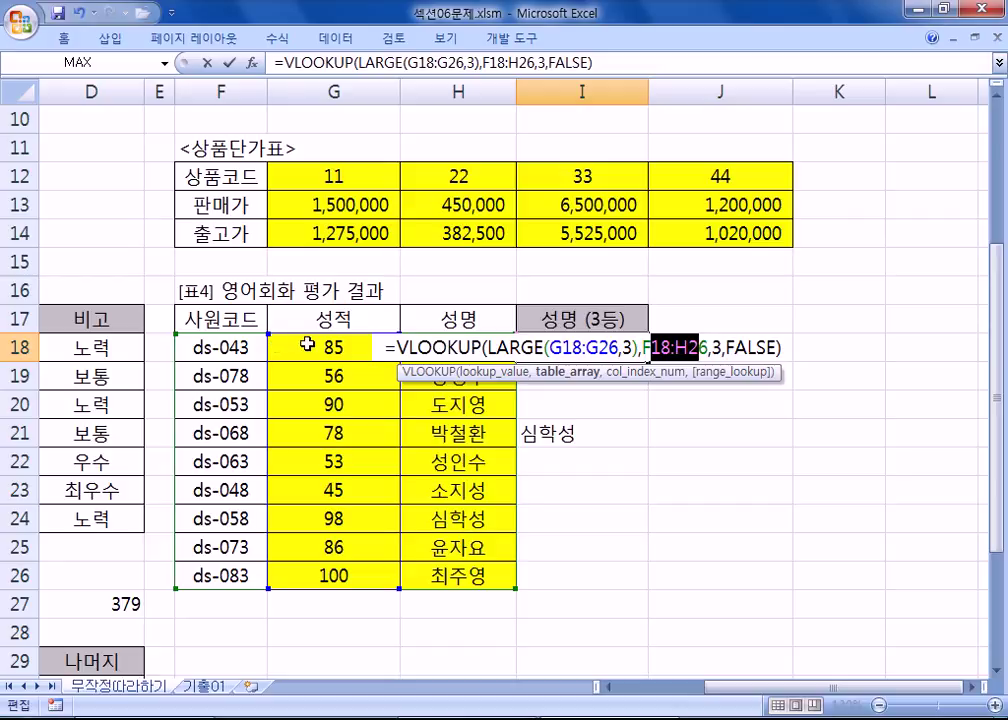
pyautogui.press('Return')
# - Examine the 사원코드, 성적 and 성명 columns of the 영어회화 평가 결과 table as possible VLOOKUP ranges
pyautogui.moveTo(333, 349); pyautogui.dragTo(839, 553)
pyautogui.moveTo(229, 347); pyautogui.dragTo(621, 562)
pyautogui.click(700, 495)
pyautogui.click(236, 349)
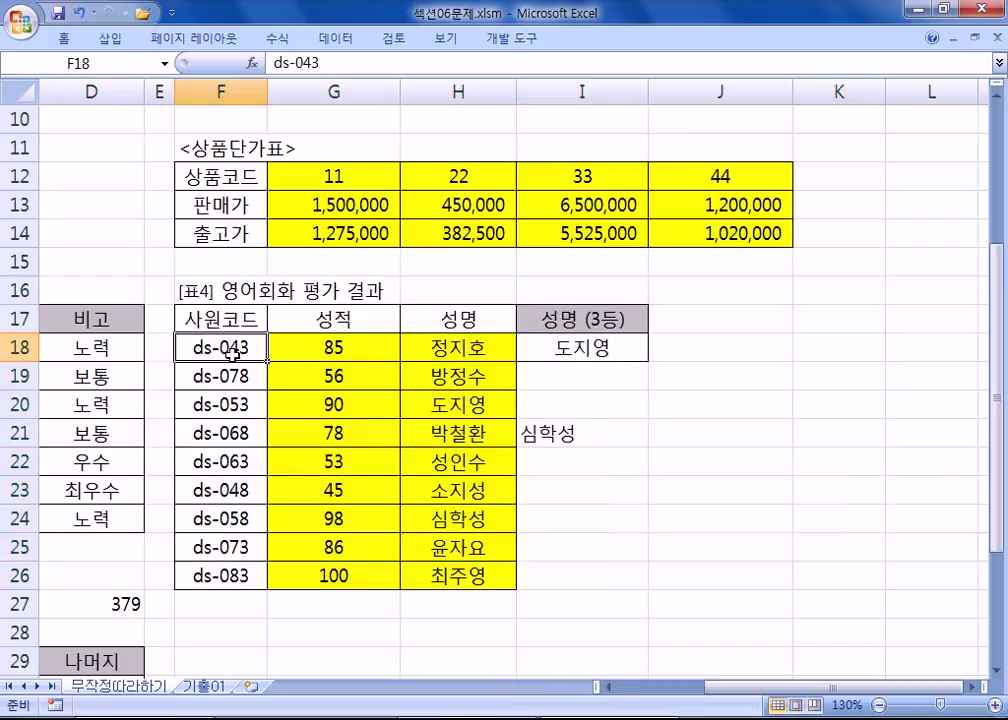
pyautogui.moveTo(232, 353); pyautogui.dragTo(457, 549)
pyautogui.click(451, 401)
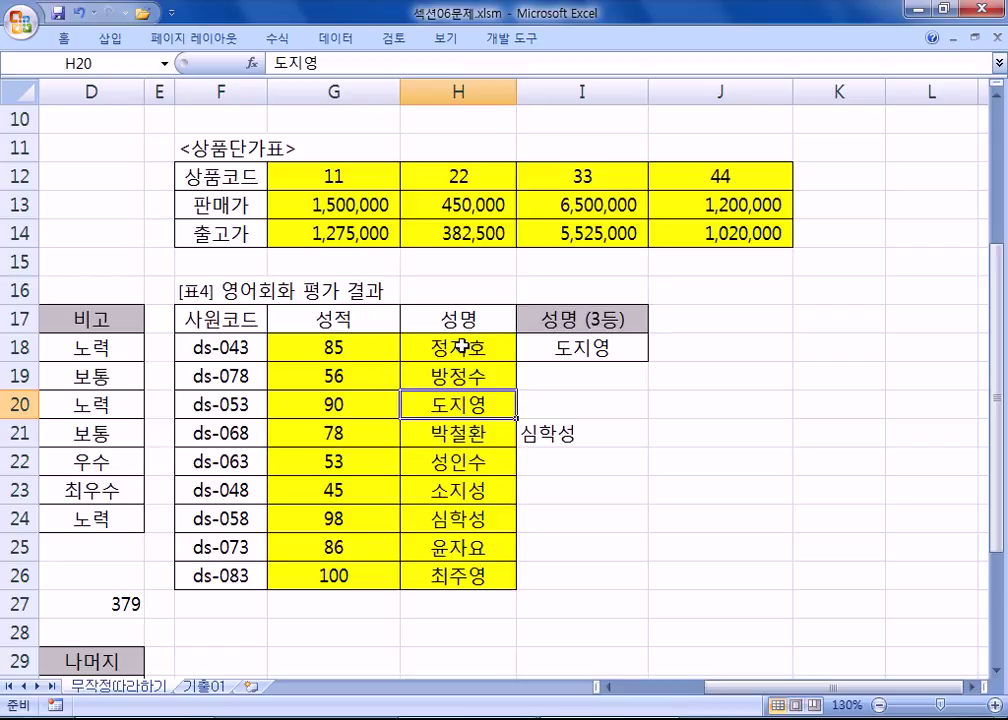
pyautogui.moveTo(466, 322); pyautogui.dragTo(464, 580)
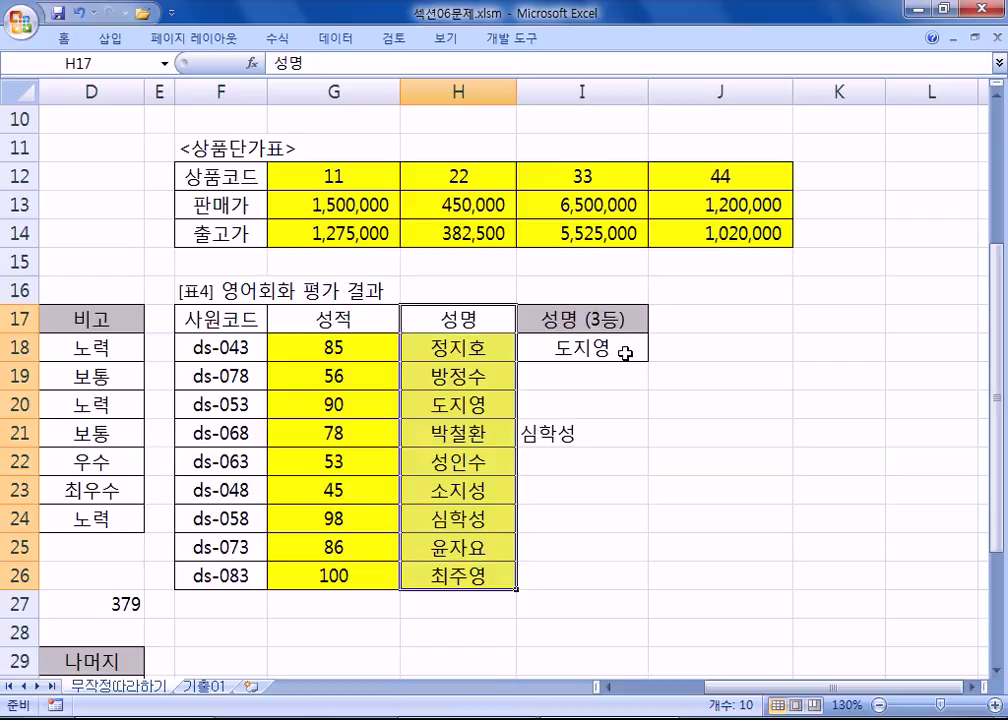
pyautogui.moveTo(301, 320); pyautogui.dragTo(316, 598)
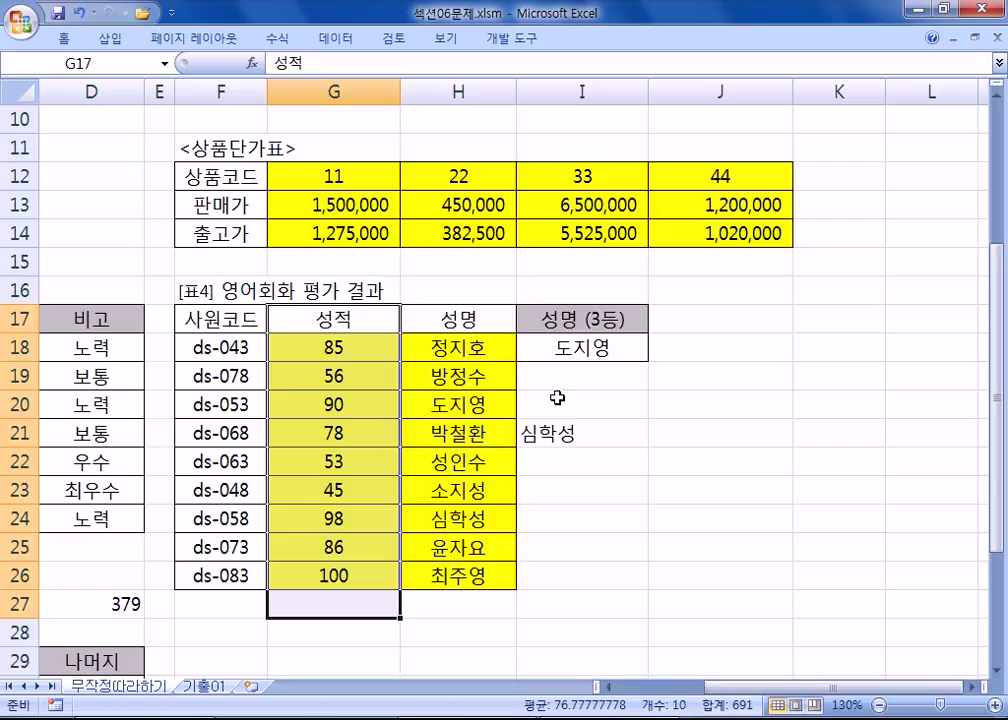
pyautogui.click(425, 411)
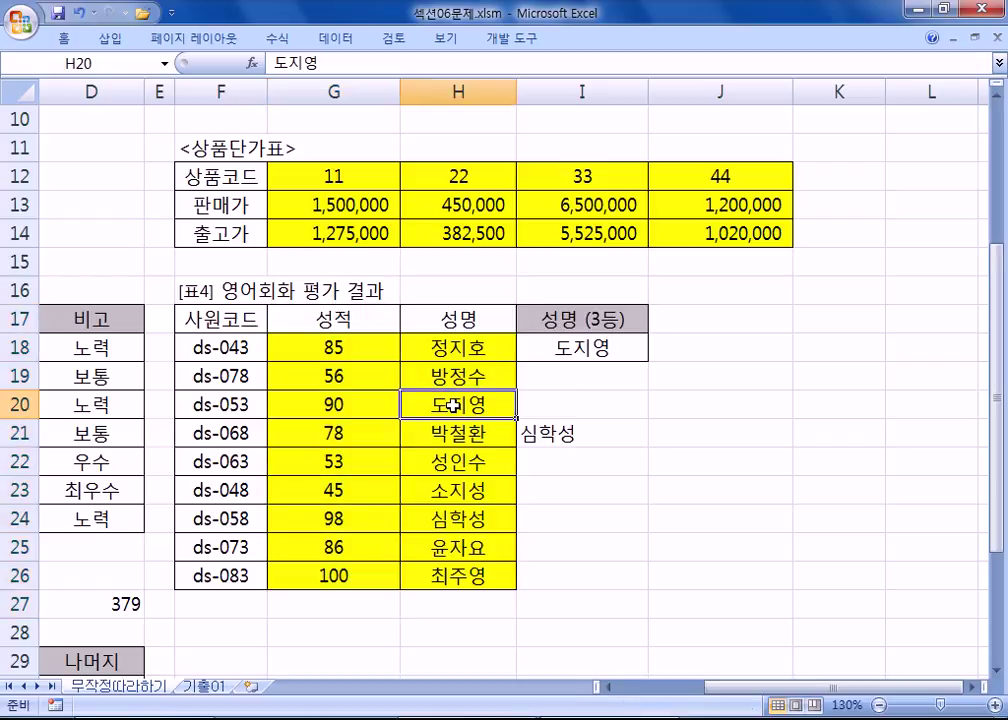
pyautogui.click(363, 406)
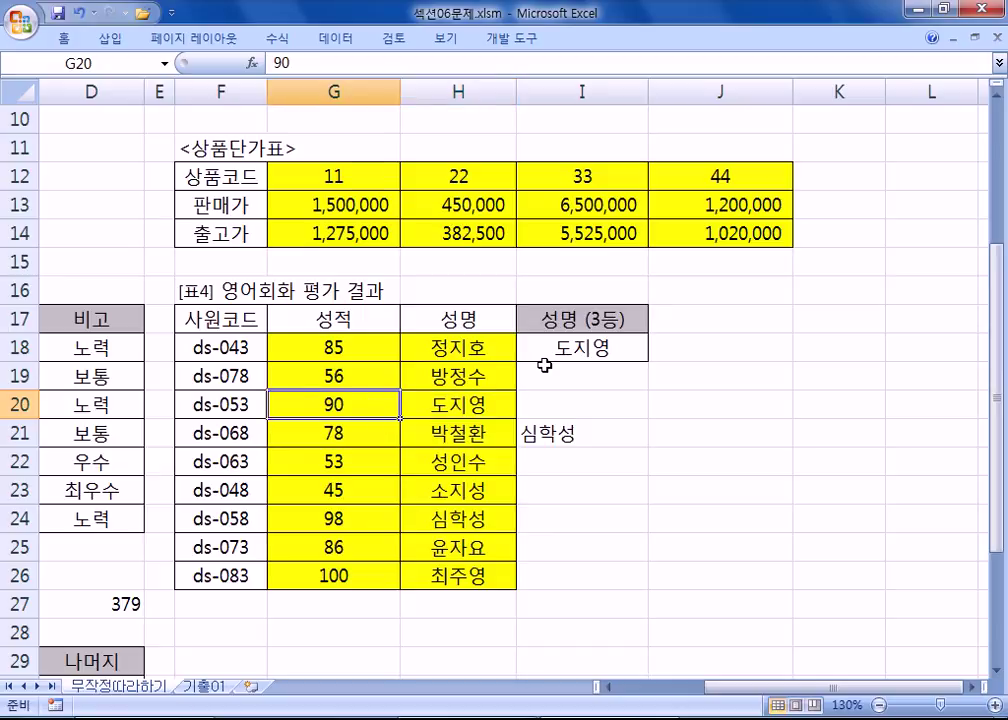
# - Review the I18 VLOOKUP formula and check it against the 성적 and 성명 columns in G18:H26
pyautogui.click(580, 349)
pyautogui.press('F2')
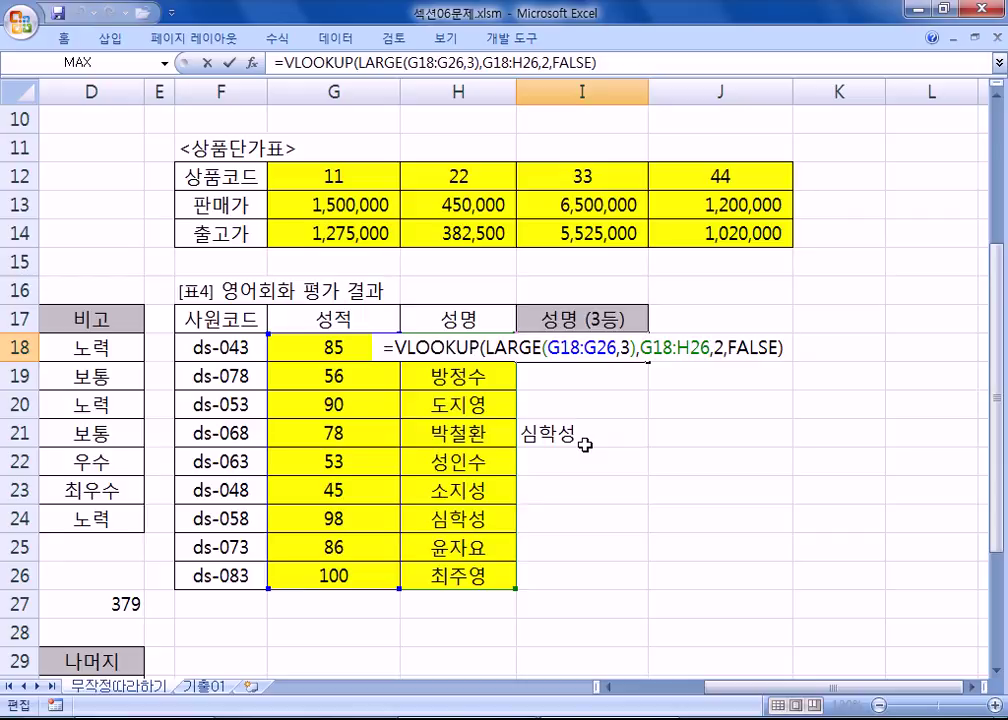
pyautogui.press('Escape')
pyautogui.moveTo(330, 346); pyautogui.dragTo(321, 572)
pyautogui.moveTo(336, 346); pyautogui.dragTo(329, 575)
pyautogui.moveTo(459, 349); pyautogui.dragTo(474, 572)
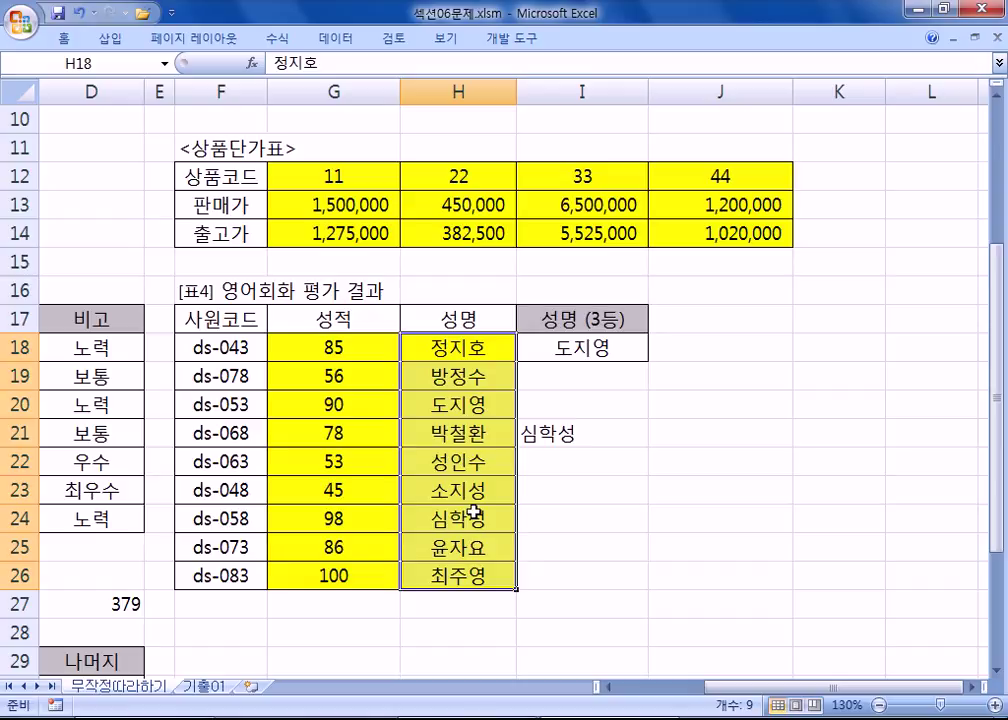
pyautogui.moveTo(330, 348); pyautogui.dragTo(441, 572)
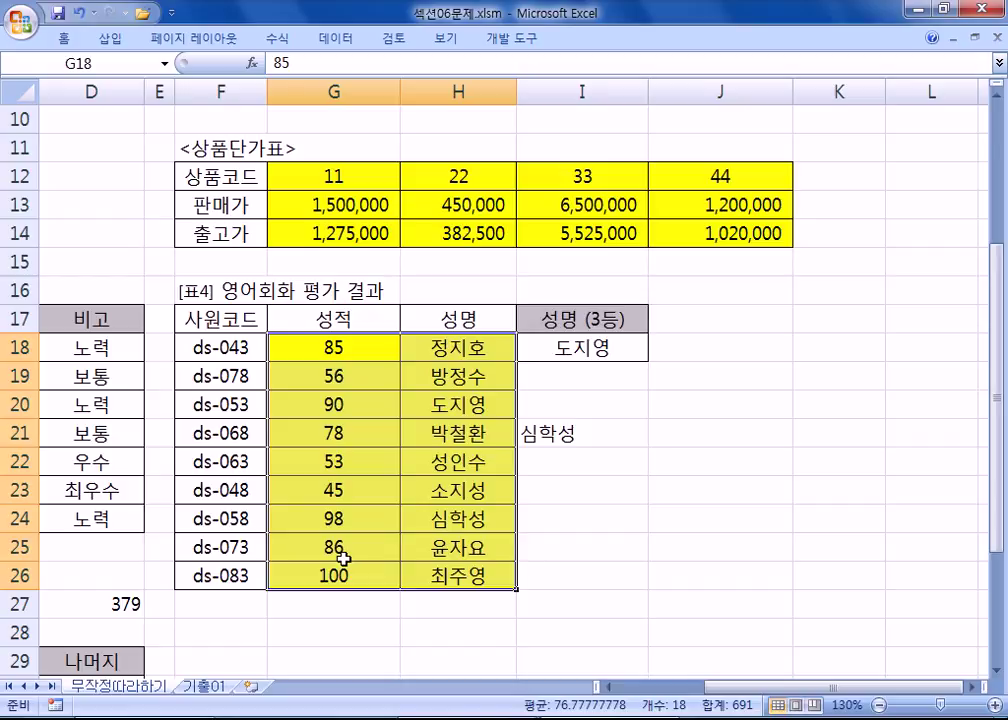
pyautogui.click(545, 565)
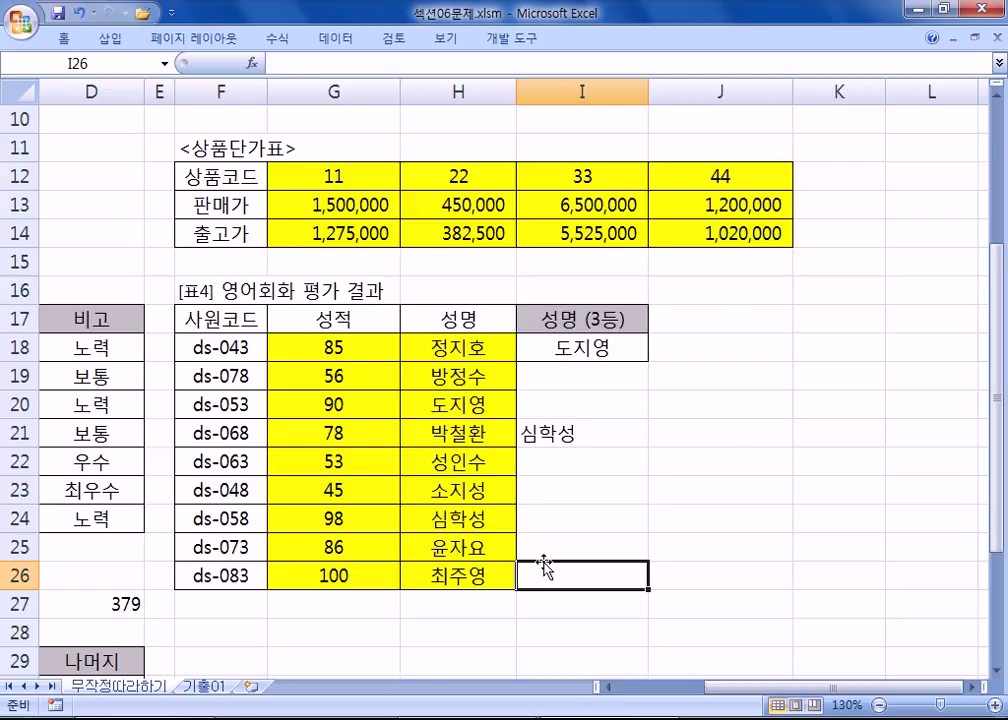
# - Clear the extra 상품코드 price table in F32:H36 by pasting the blank range F38:H43 over it
pyautogui.press('Home')
pyautogui.scroll(-4, 450, 529)
pyautogui.scroll(-1, 416, 515)
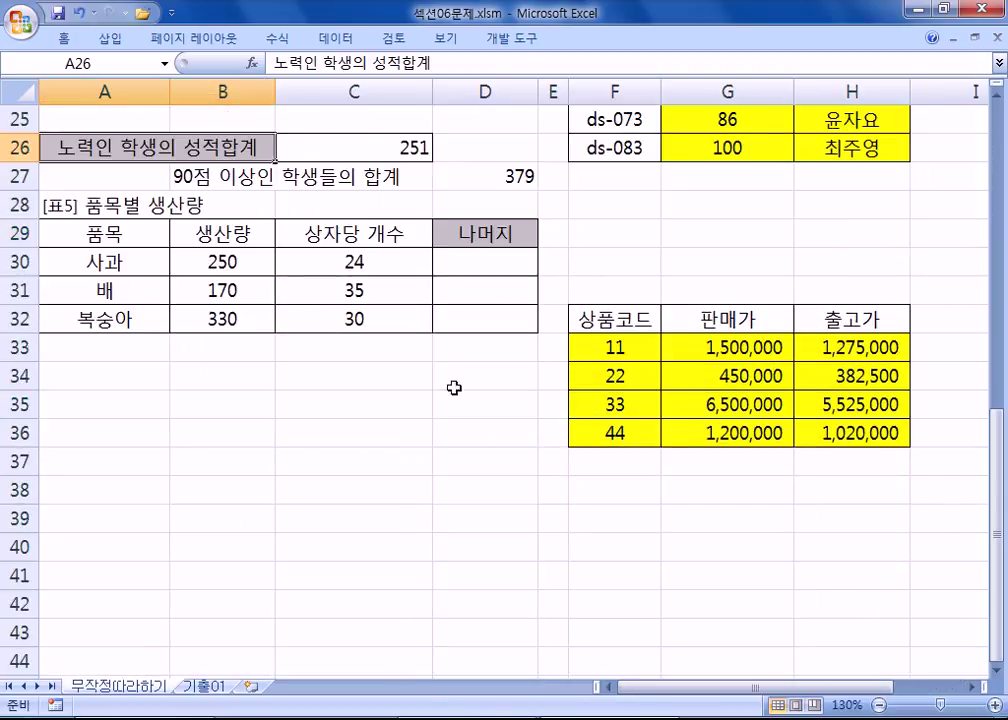
pyautogui.click(481, 258)
pyautogui.moveTo(610, 287); pyautogui.dragTo(840, 443)
pyautogui.click(645, 491)
pyautogui.moveTo(640, 490); pyautogui.dragTo(867, 603)
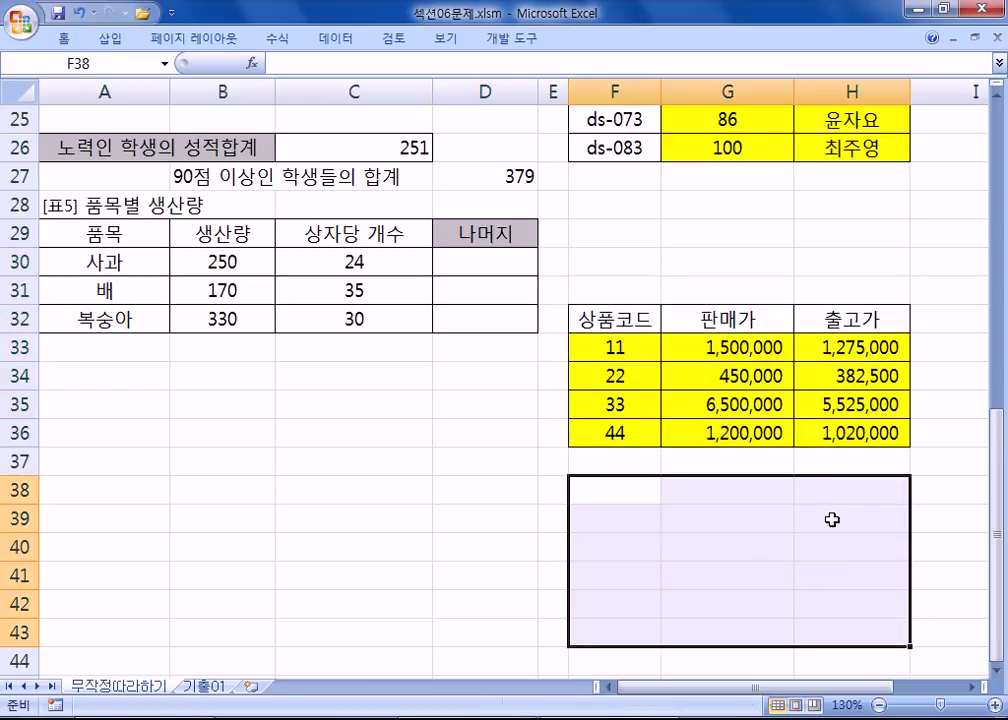
pyautogui.hotkey('ctrl', 'c')
pyautogui.click(607, 319)
pyautogui.hotkey('ctrl', 'v')
pyautogui.press('Escape')
pyautogui.click(402, 343)
pyautogui.click(472, 272)
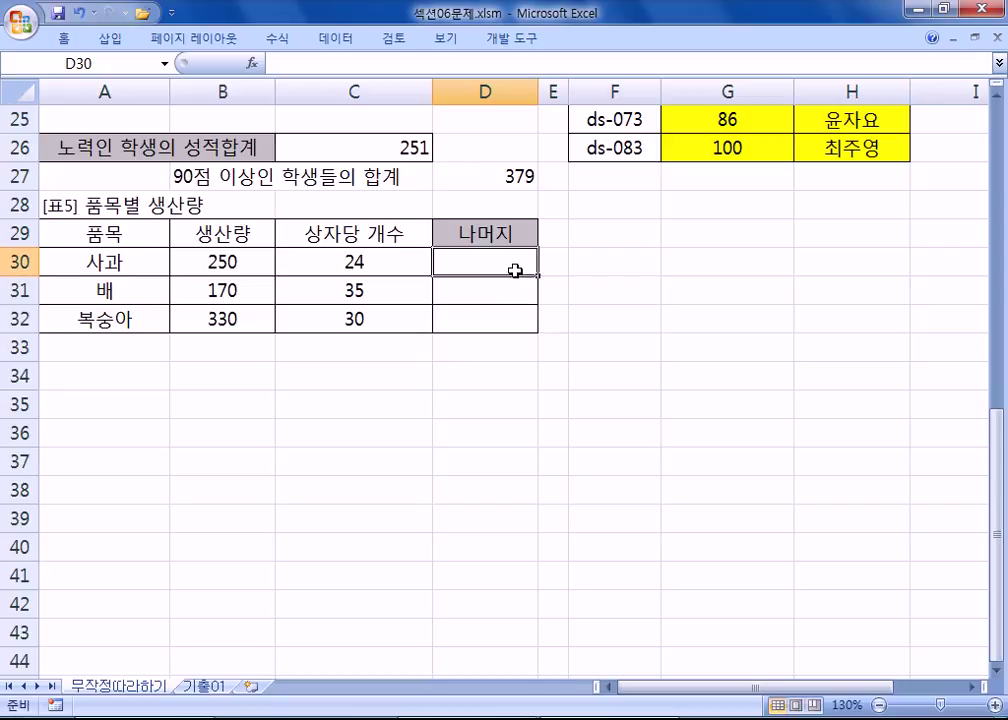
# - Add the heading 몫 in F29 beside the 품목별 생산량 table
pyautogui.click(645, 240)
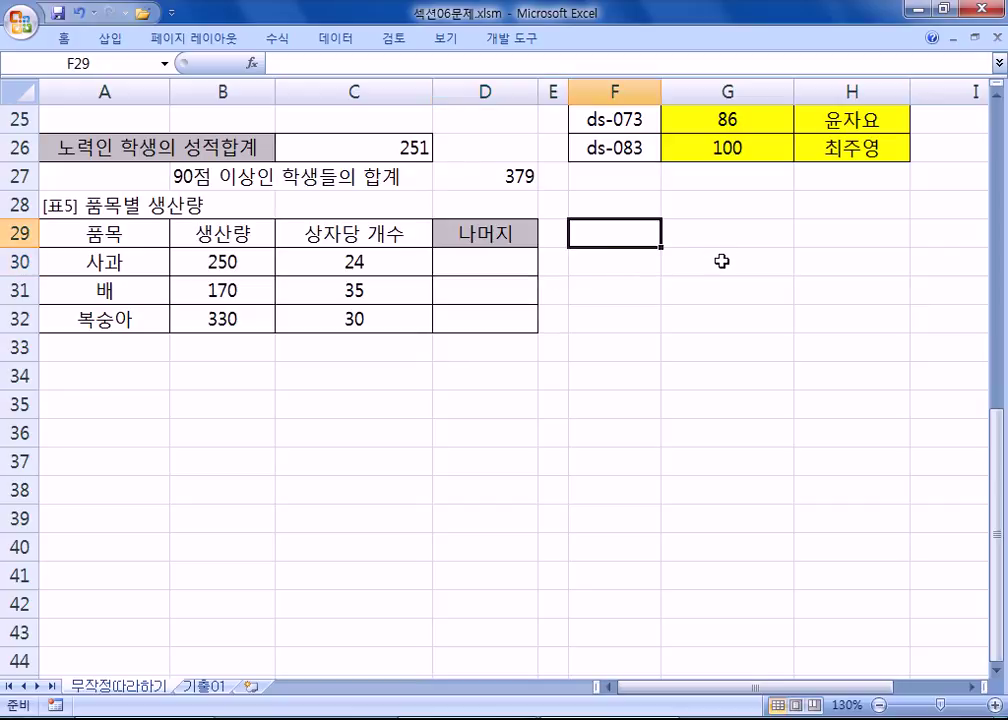
pyautogui.write('AHRT')
pyautogui.press('BackSpace')
pyautogui.press('BackSpace')
pyautogui.press('BackSpace')
pyautogui.press('BackSpace')
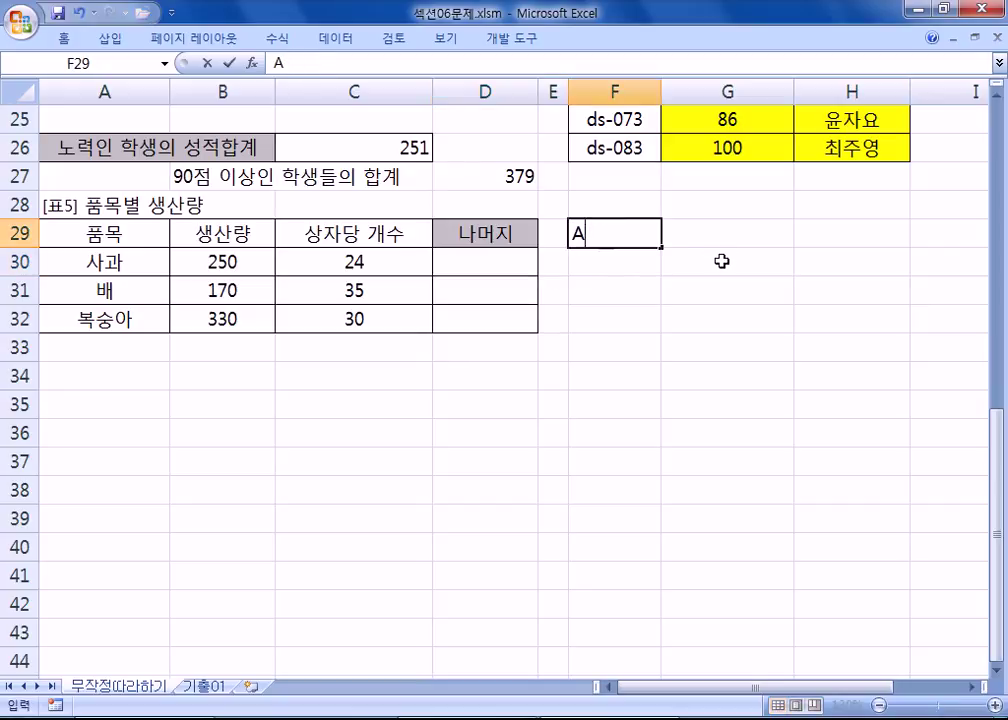
pyautogui.write('몫')
pyautogui.press('Return')
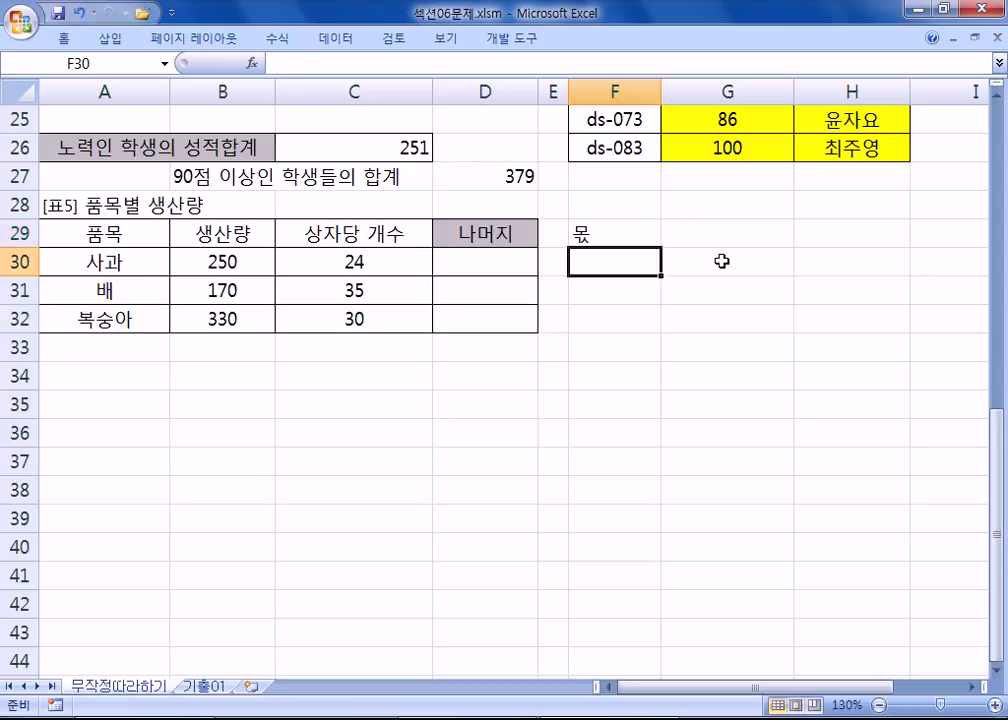
# - Divide the 사과 생산량 by its 상자당 개수 in F30 with =B30/C30
pyautogui.click(338, 262)
pyautogui.click(582, 253)
pyautogui.write('=')
pyautogui.click(224, 261)
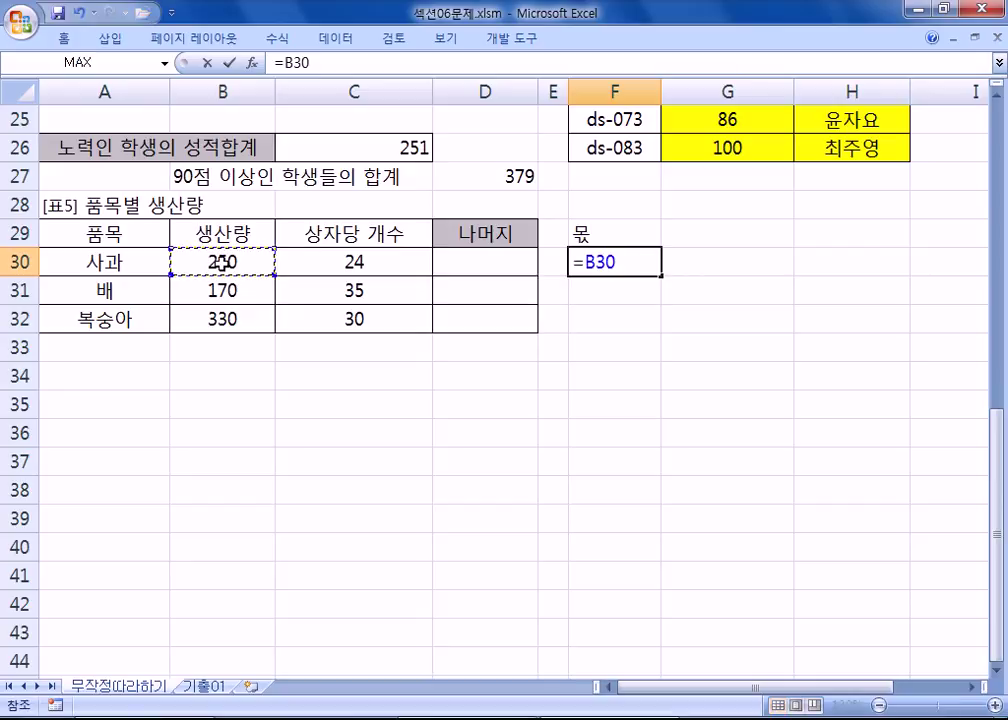
pyautogui.write('/')
pyautogui.click(407, 261)
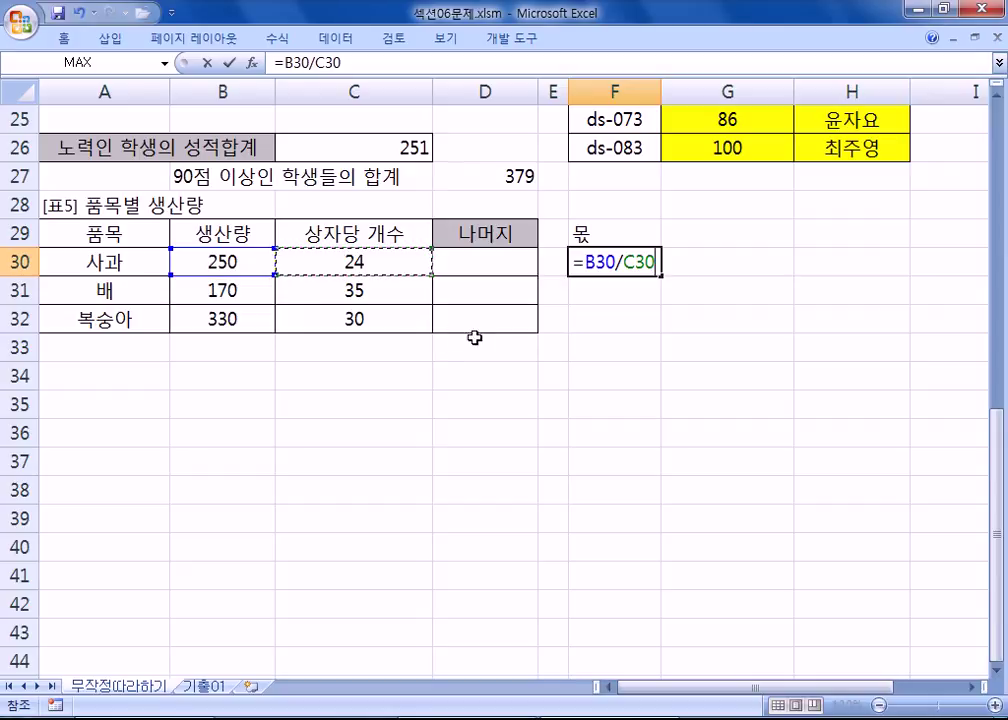
pyautogui.press('Return')
pyautogui.click(590, 260)
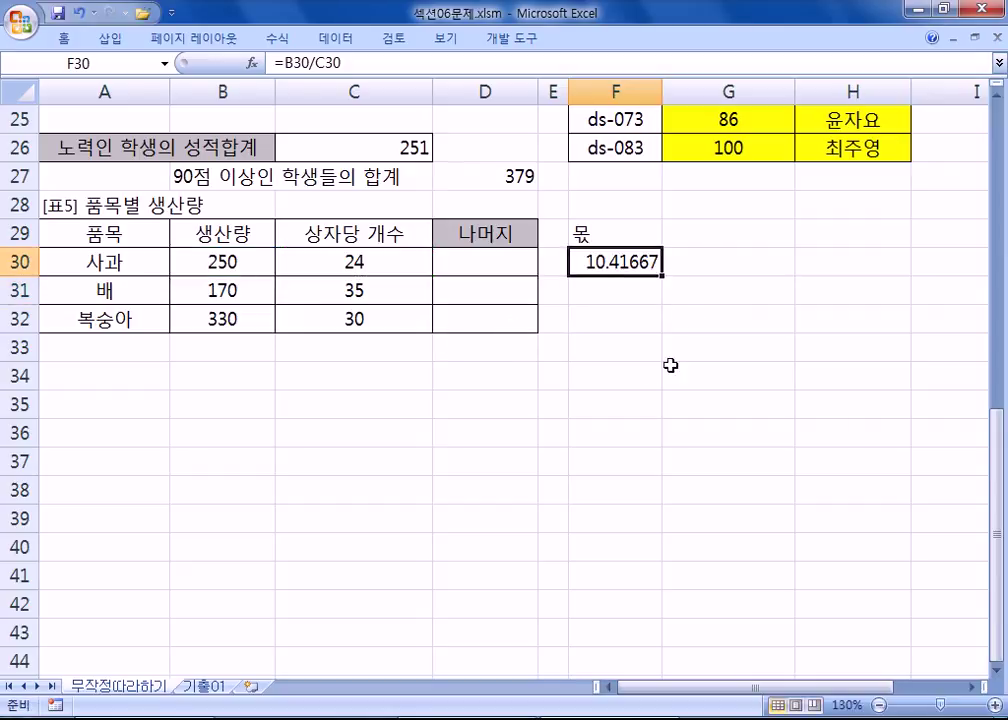
# - Wrap the F30 division in INT so the formula reads =INT(B30/C30)
pyautogui.doubleClick(622, 265)
pyautogui.write('int(')
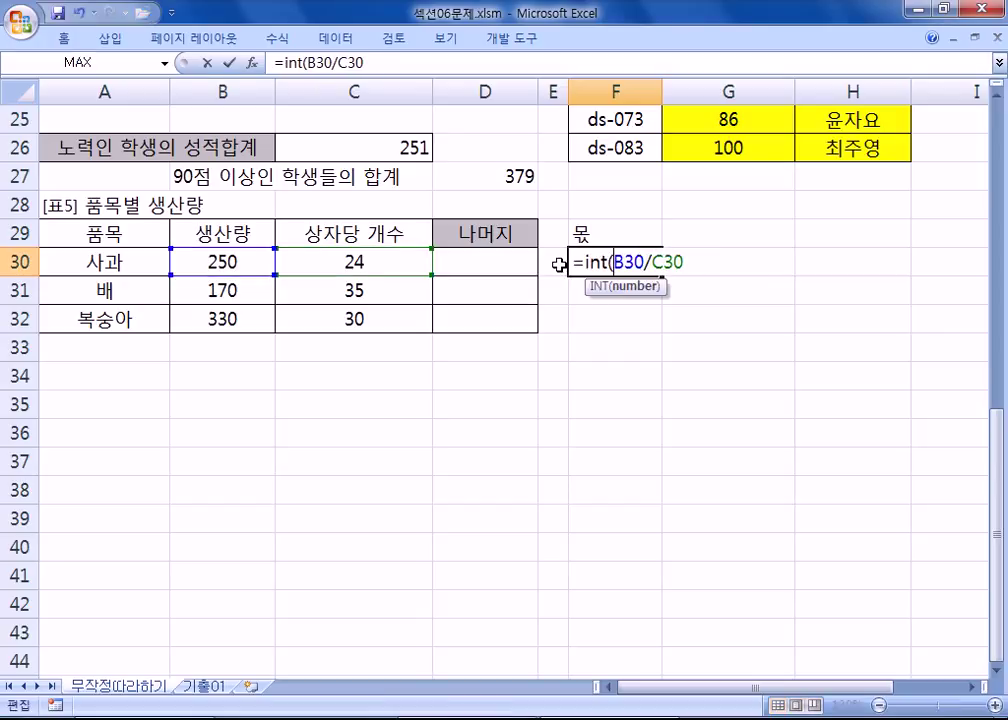
pyautogui.press('End')
pyautogui.write(')')
pyautogui.press('Return')
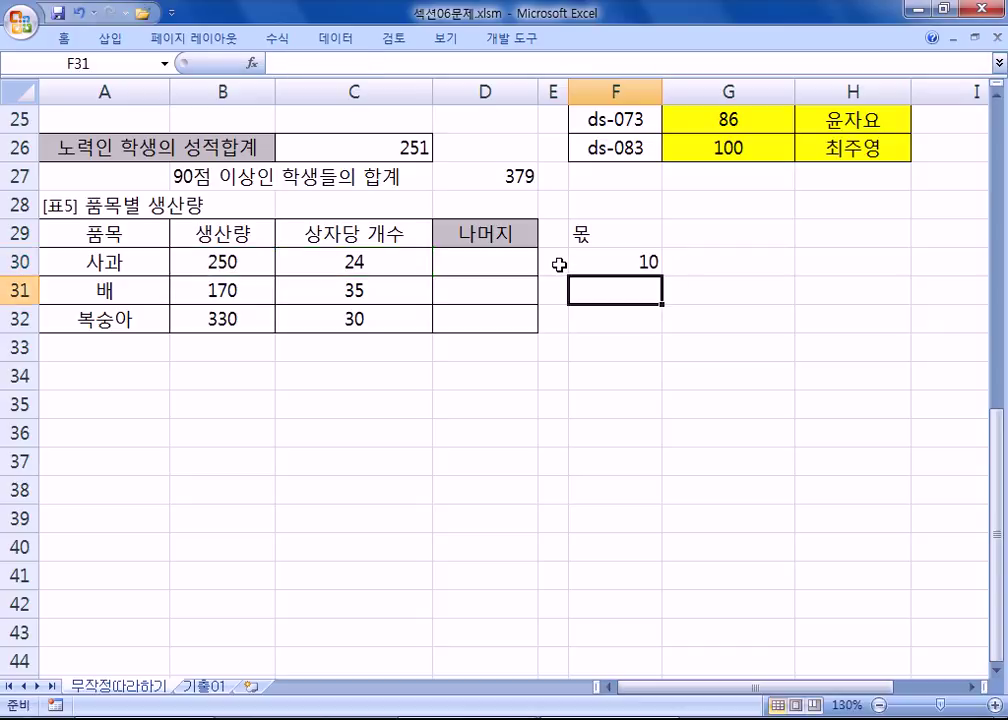
# - Copy the F30 quotient formula down through F32 and review the INT formula in F30
pyautogui.click(625, 262)
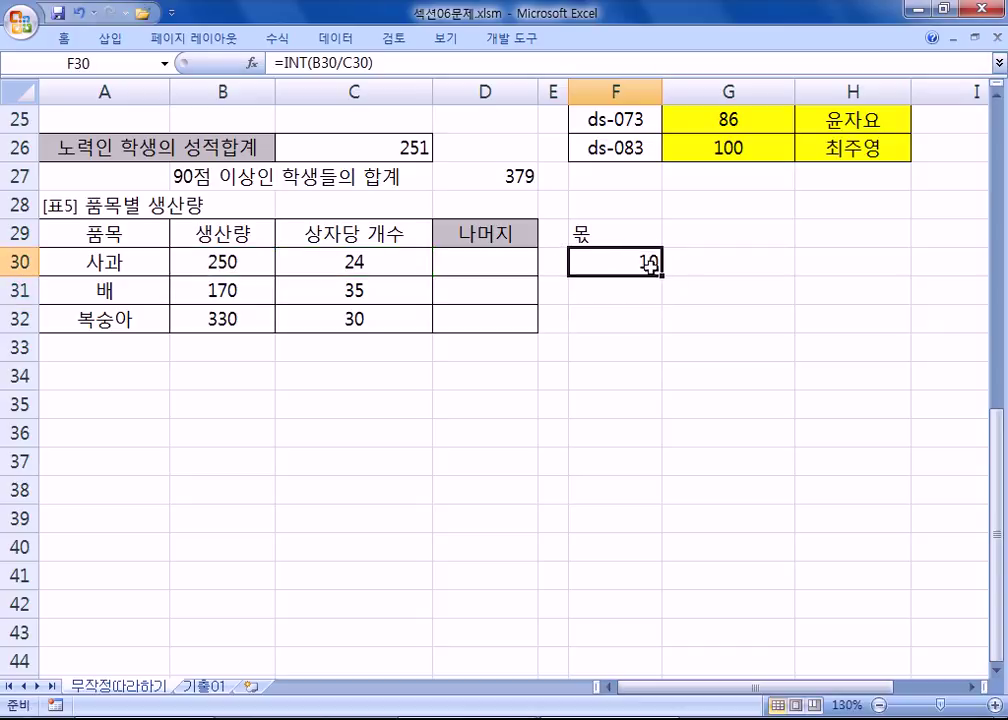
pyautogui.moveTo(662, 277); pyautogui.dragTo(662, 325)
pyautogui.click(628, 263)
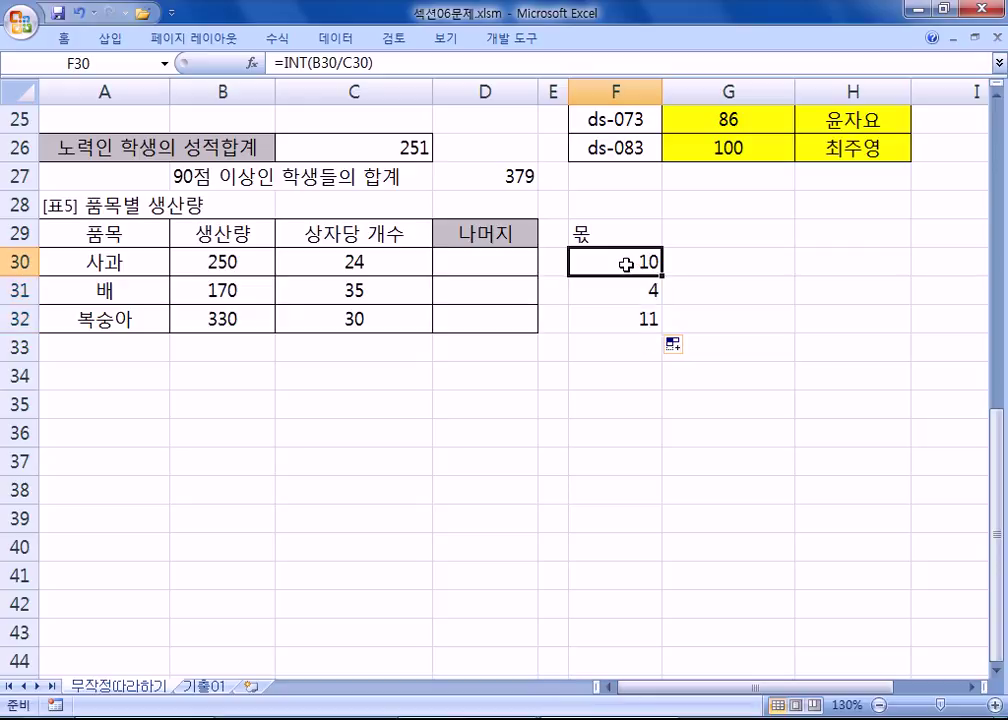
pyautogui.doubleClick(628, 263)
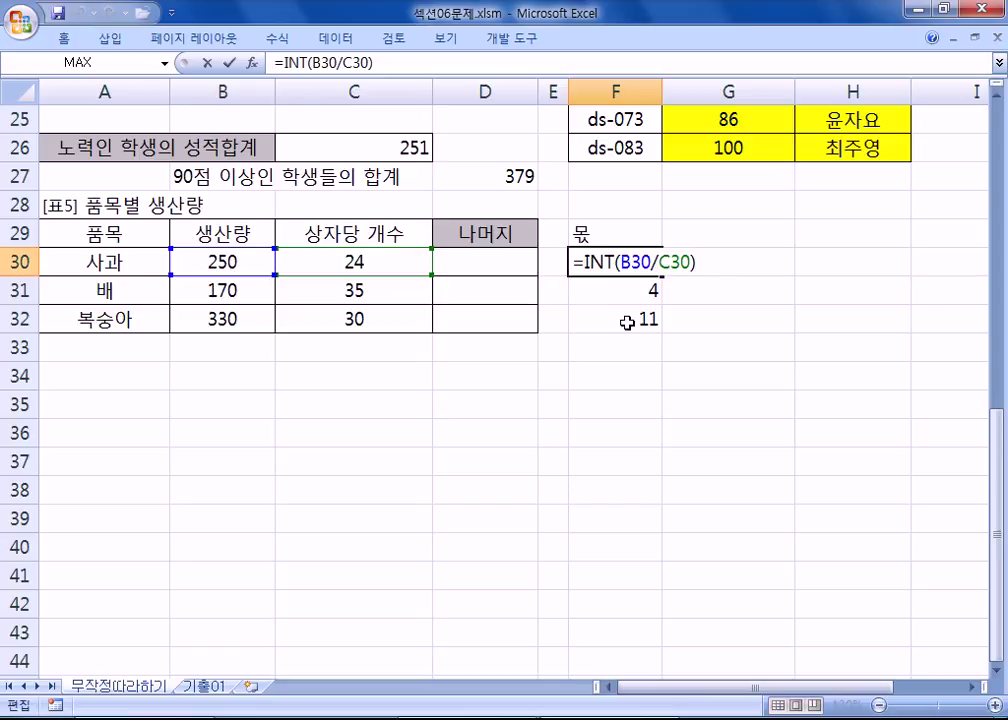
pyautogui.hotkey('ctrl', 'Return')
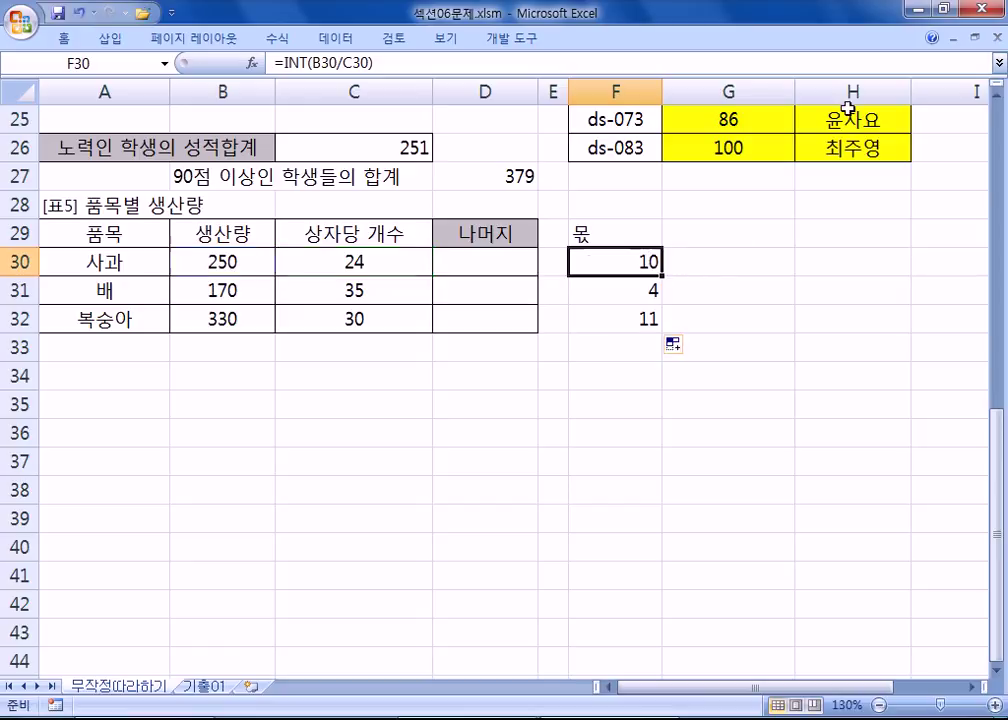
pyautogui.click(355, 382)
pyautogui.write('ㅡ')
pyautogui.press('BackSpace')
pyautogui.write('MODULA')
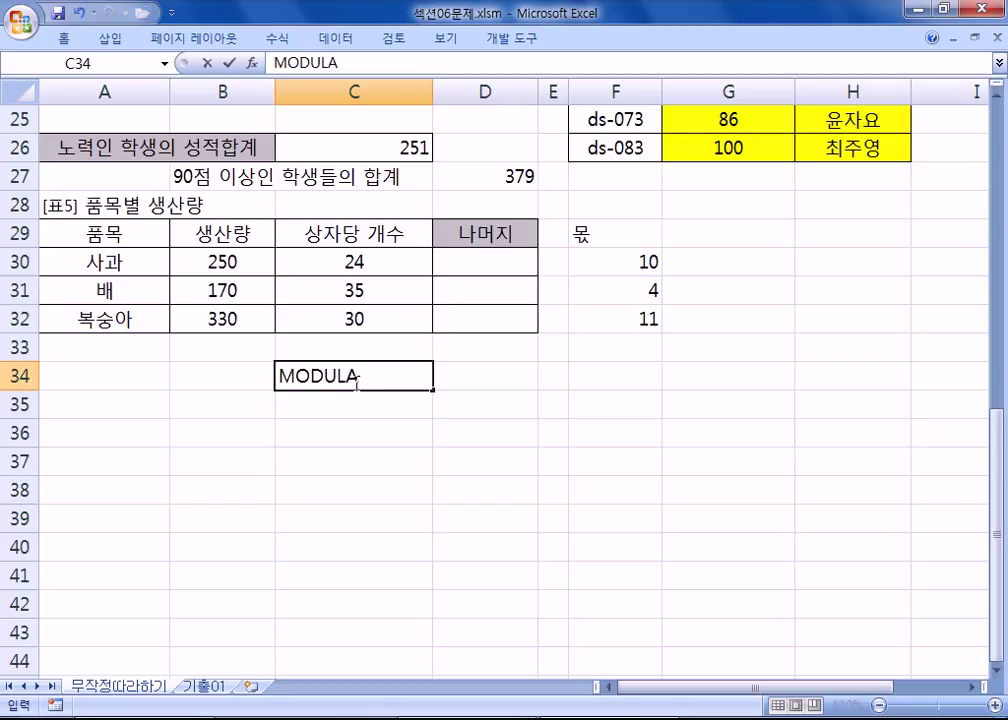
pyautogui.press('Escape')
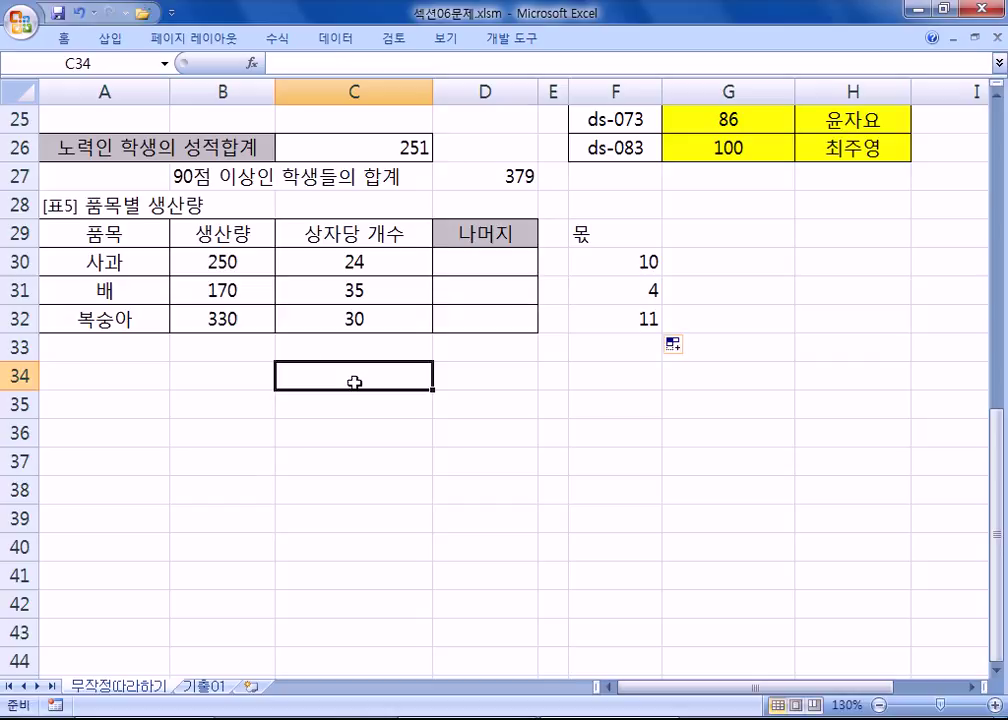
# - Calculate the 나머지 in D30 with =MOD(B30,C30) and copy the formula down through D32
pyautogui.click(496, 268)
pyautogui.write('=MO')
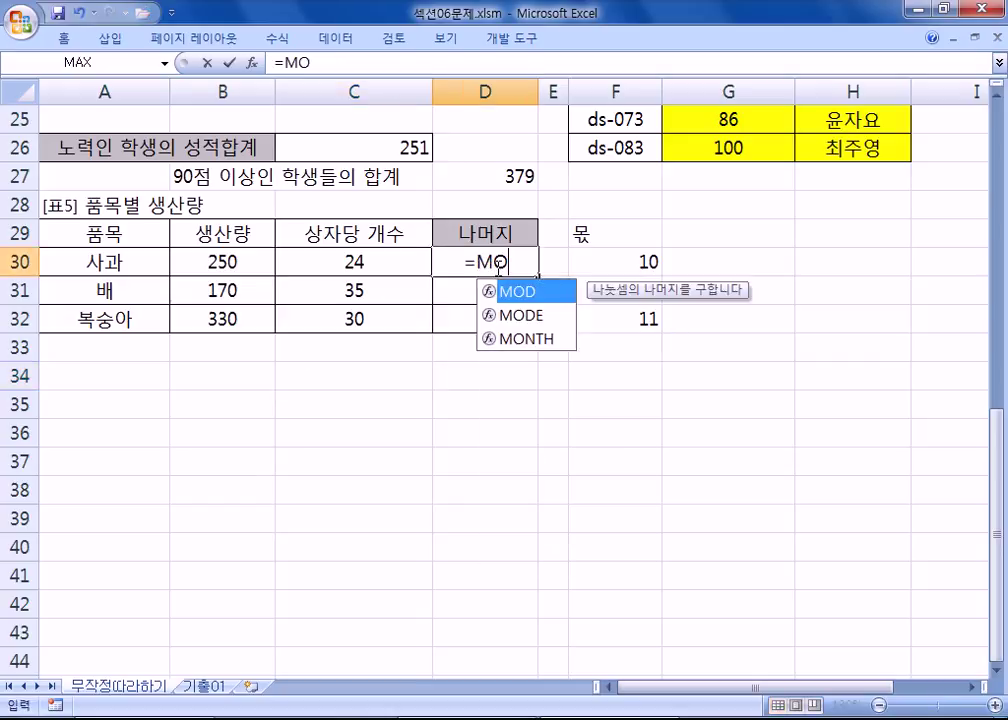
pyautogui.write('D(')
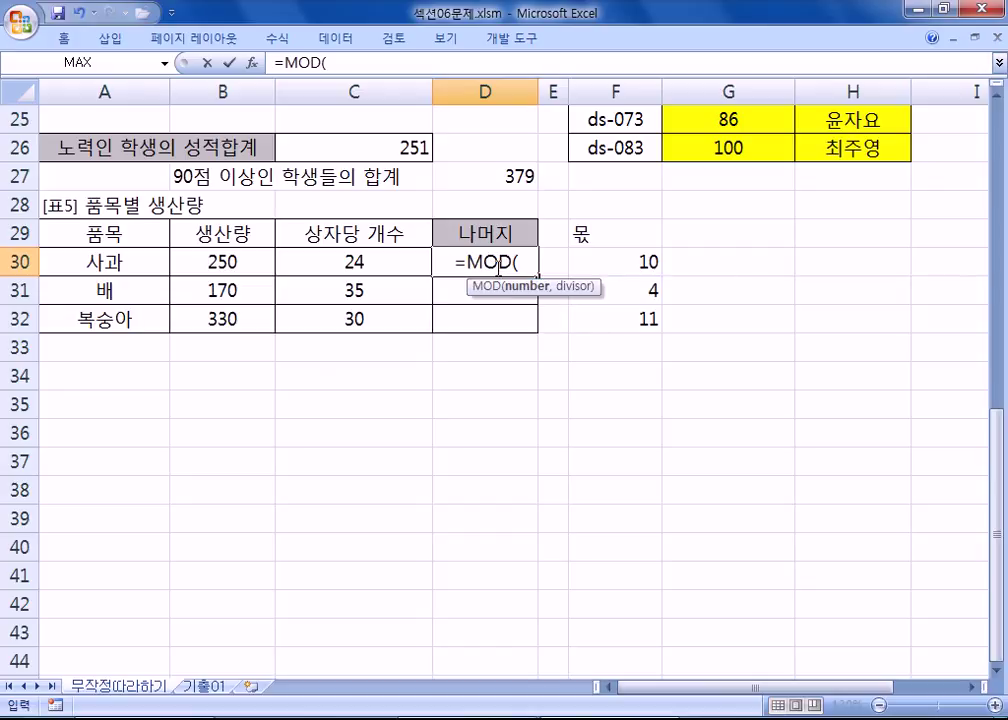
pyautogui.click(234, 259)
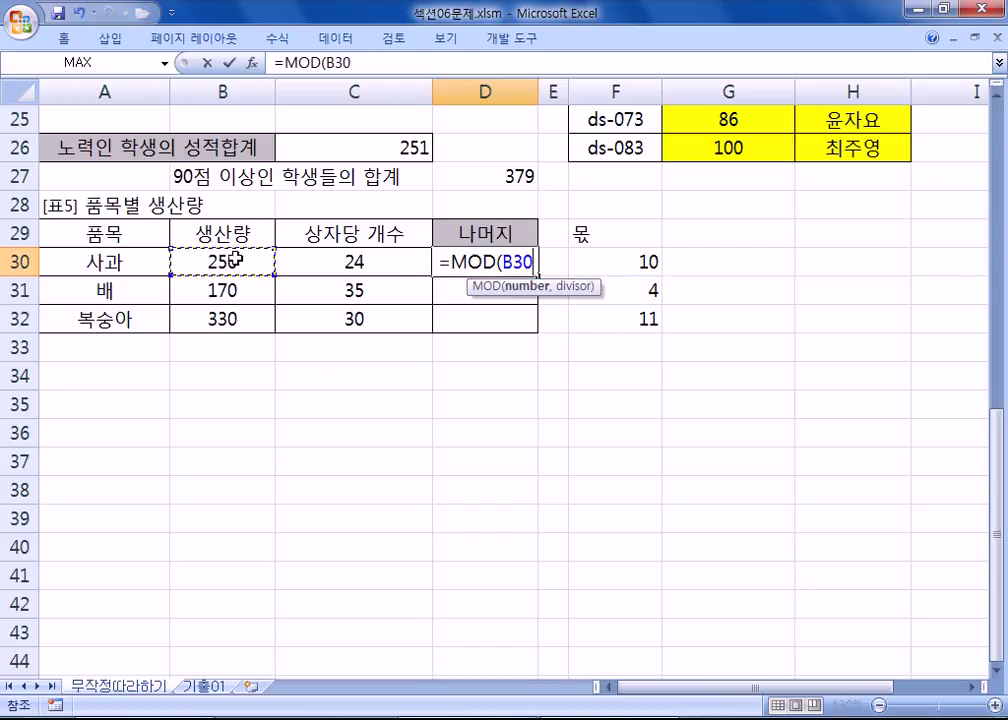
pyautogui.write(',')
pyautogui.click(288, 253)
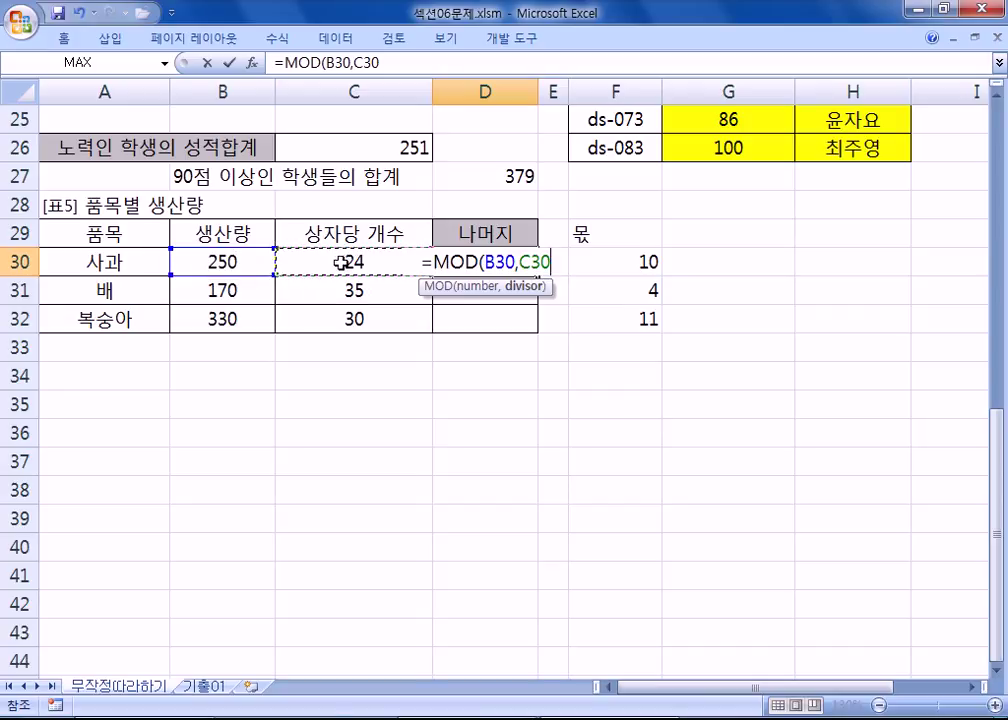
pyautogui.hotkey('ctrl', 'Return')
pyautogui.moveTo(538, 275); pyautogui.dragTo(533, 335)
# - Check the 복숭아 remainder formula in D32 against its 생산량 and 상자당 개수 values
pyautogui.click(461, 326)
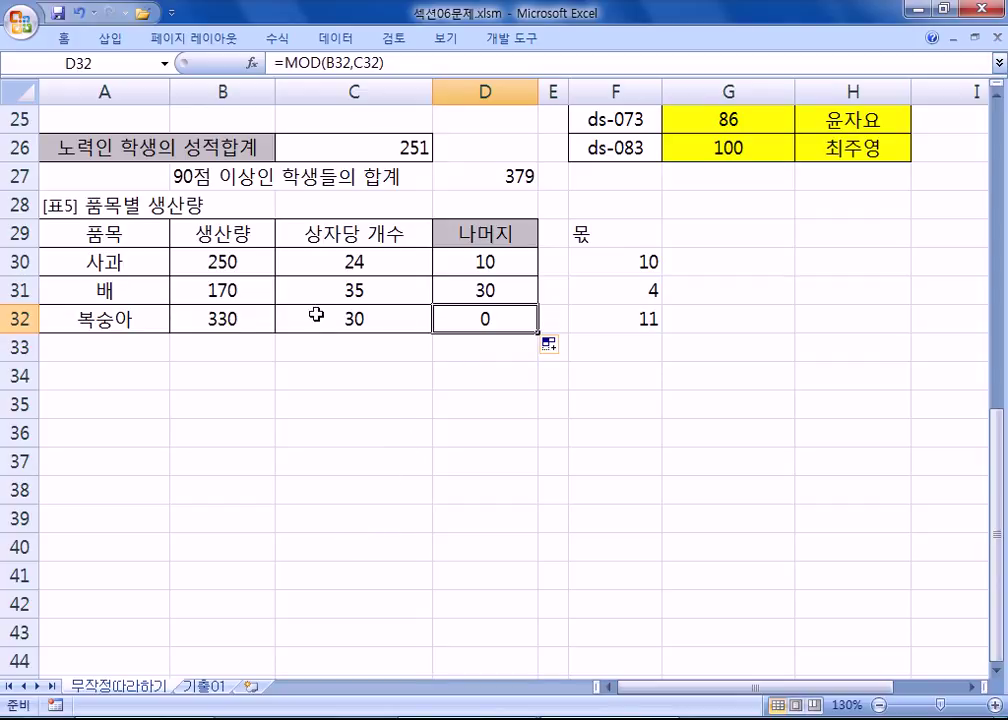
pyautogui.click(227, 320)
pyautogui.click(285, 316)
pyautogui.click(248, 316)
pyautogui.click(326, 314)
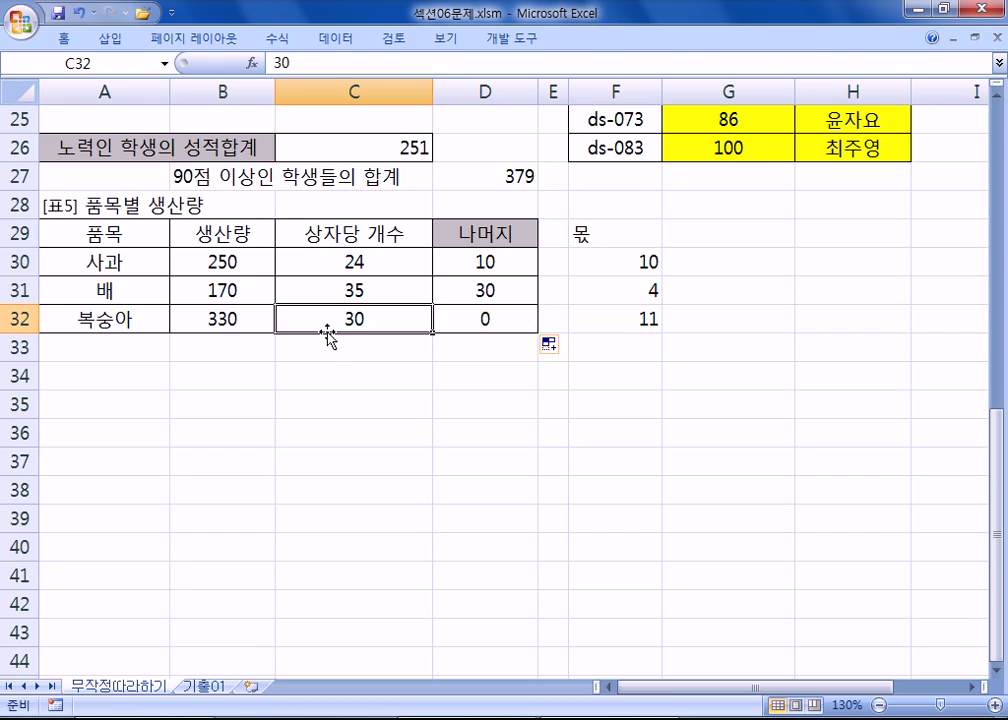
# - Switch to the Notepad notes and look through the function summaries for MOD, from the 수학함수 list down to the last entry
pyautogui.hotkey('alt', 'Tab')
pyautogui.scroll(6, 334, 397)
pyautogui.scroll(5, 334, 397)
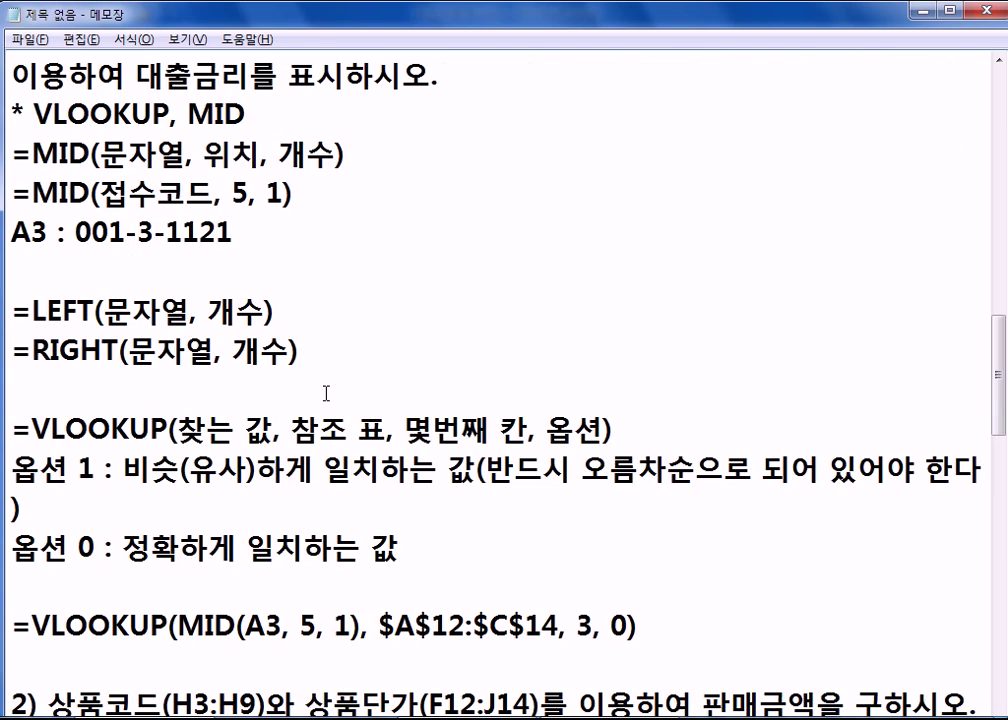
pyautogui.scroll(8, 326, 393)
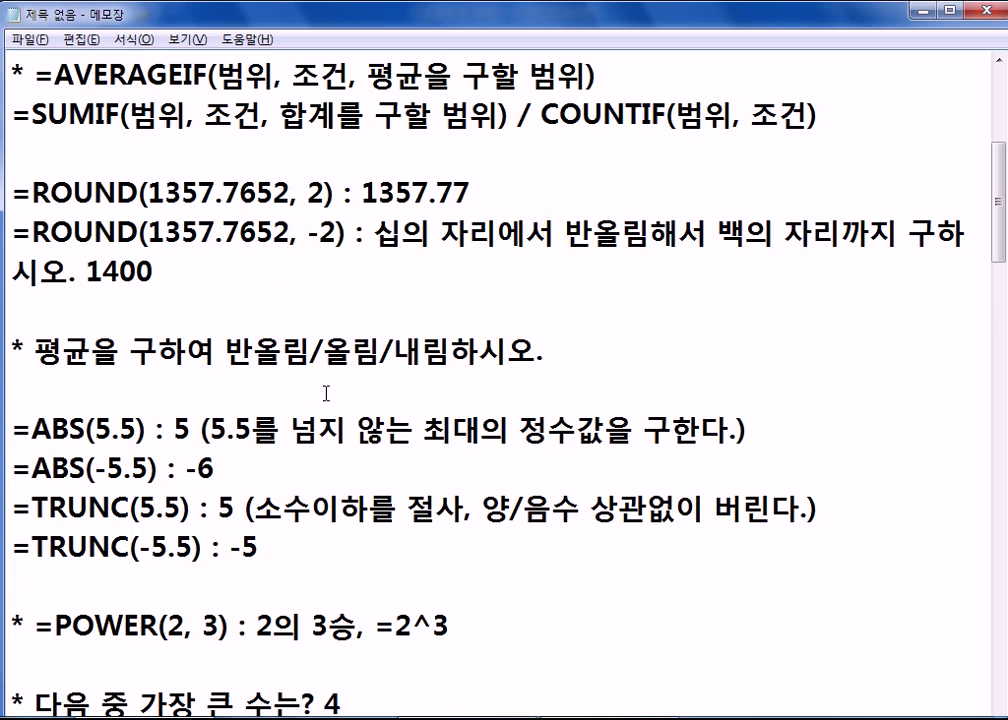
pyautogui.scroll(4, 326, 393)
pyautogui.scroll(-5, 326, 390)
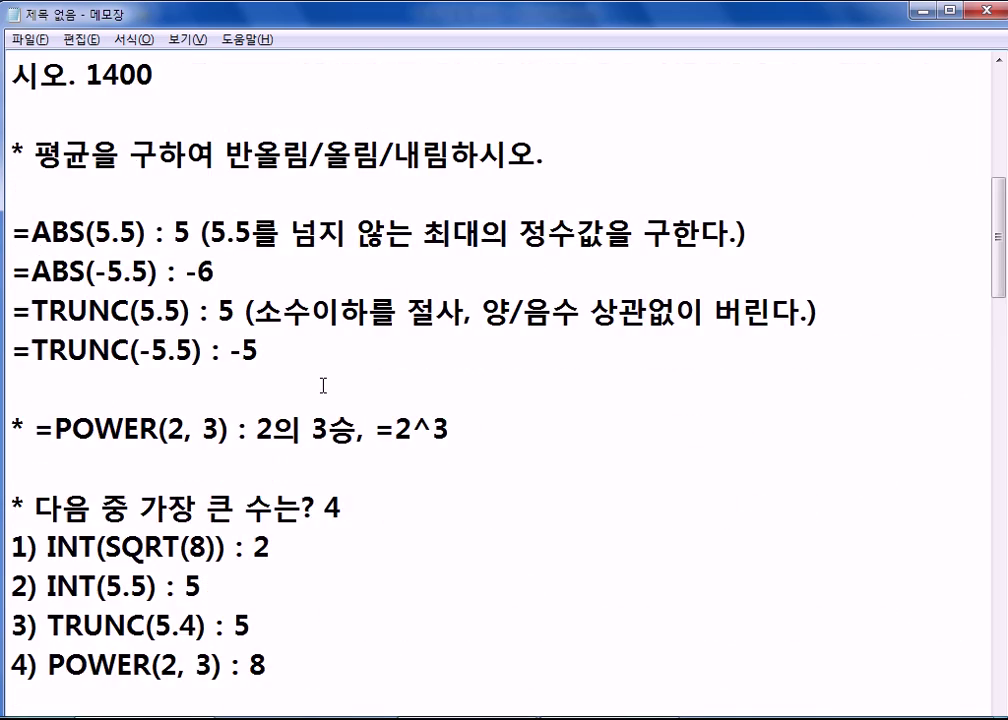
pyautogui.scroll(2, 311, 381)
pyautogui.scroll(-5, 288, 340)
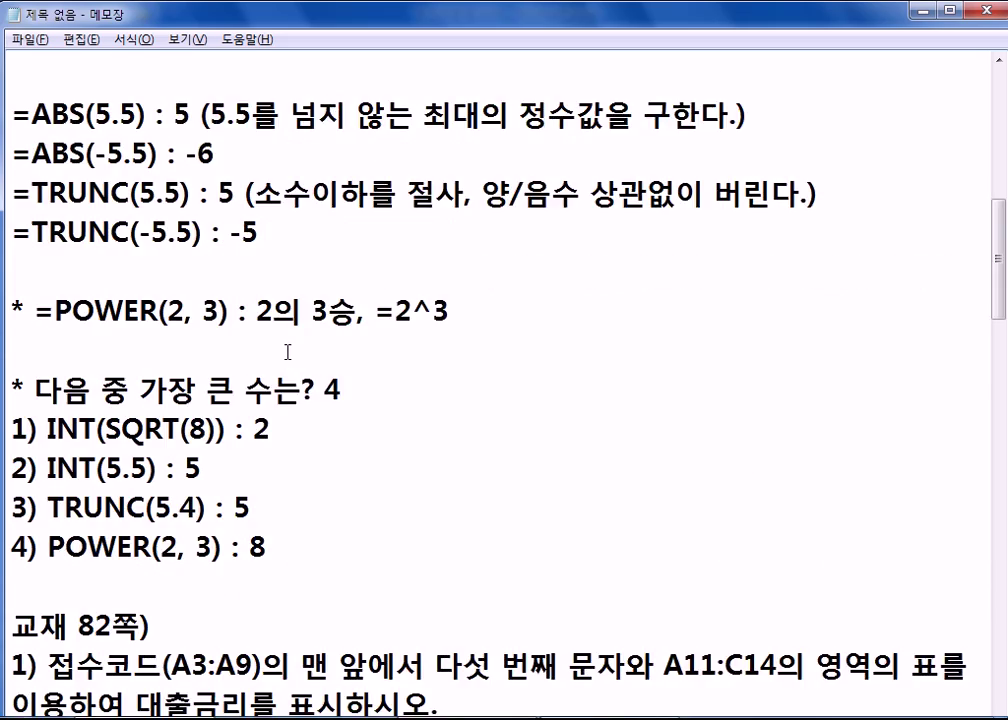
pyautogui.scroll(-4, 288, 354)
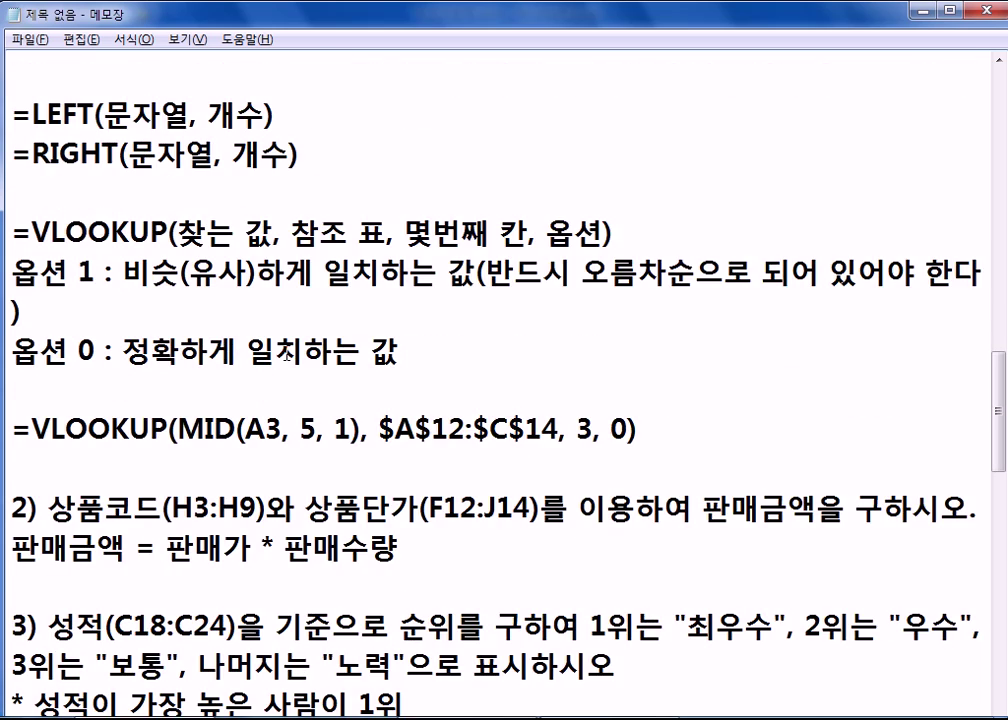
pyautogui.scroll(4, 287, 354)
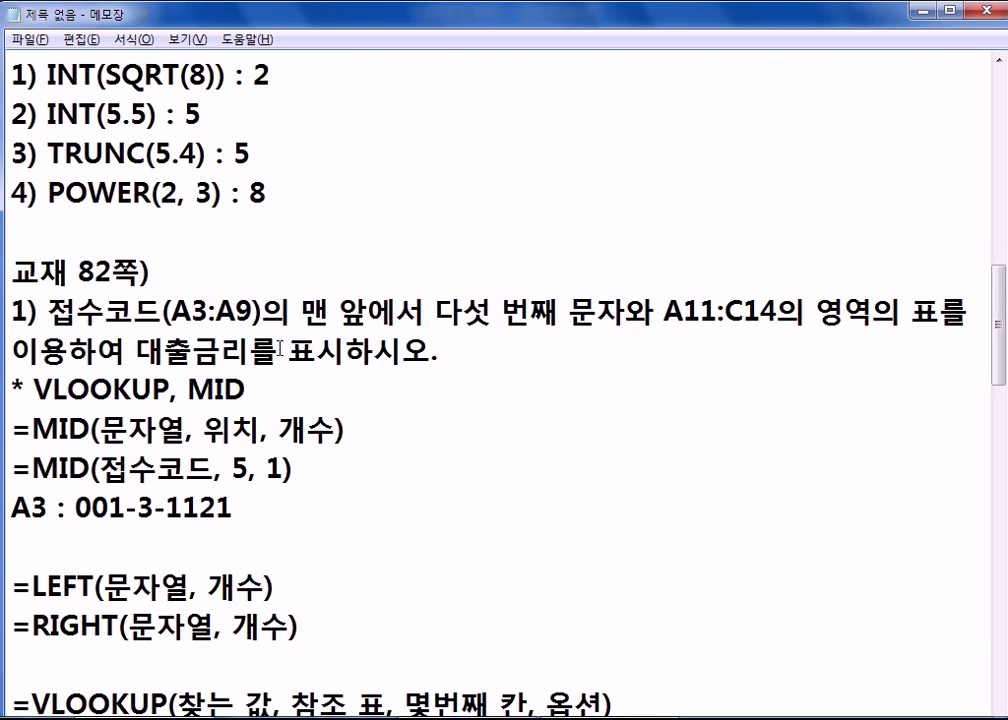
pyautogui.scroll(5, 285, 350)
pyautogui.scroll(2, 281, 348)
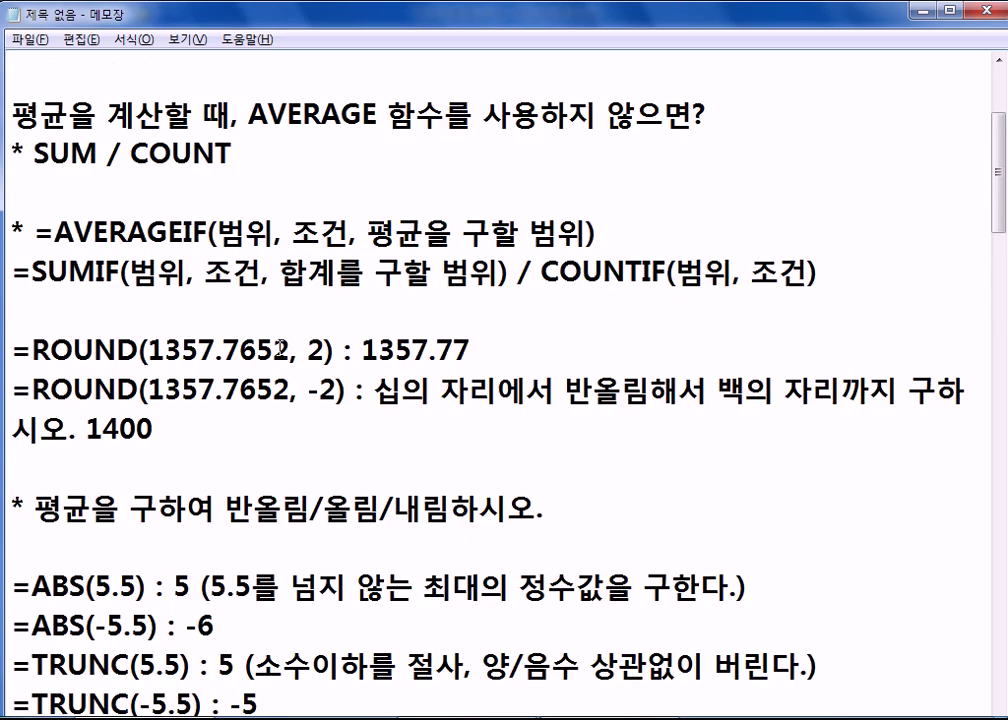
pyautogui.scroll(1, 281, 349)
pyautogui.scroll(1, 281, 349)
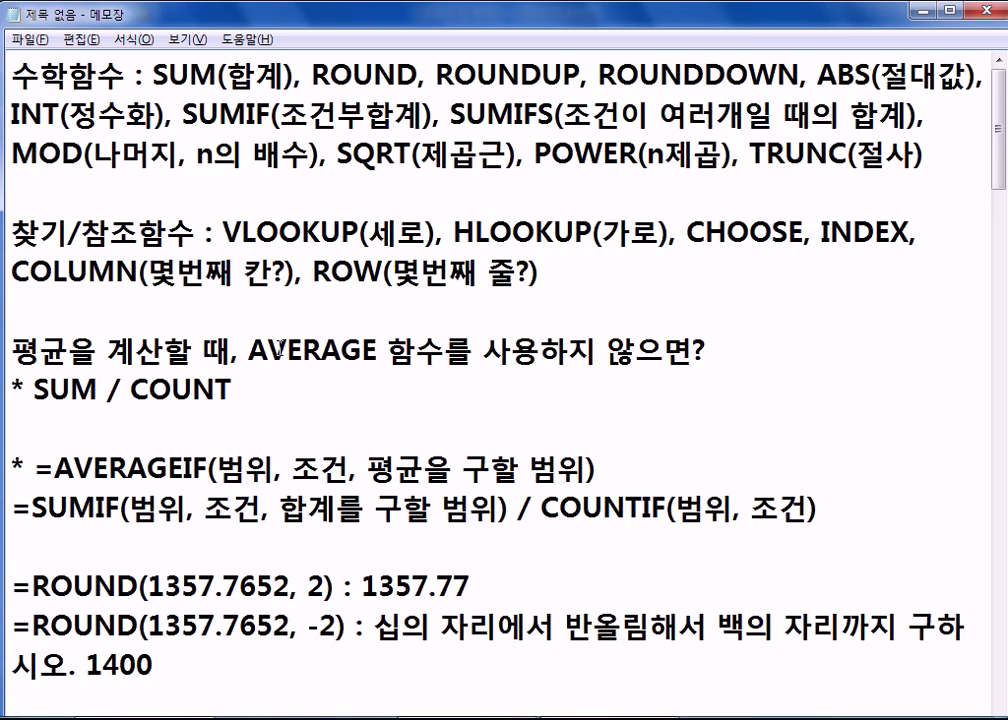
pyautogui.scroll(-9, 281, 348)
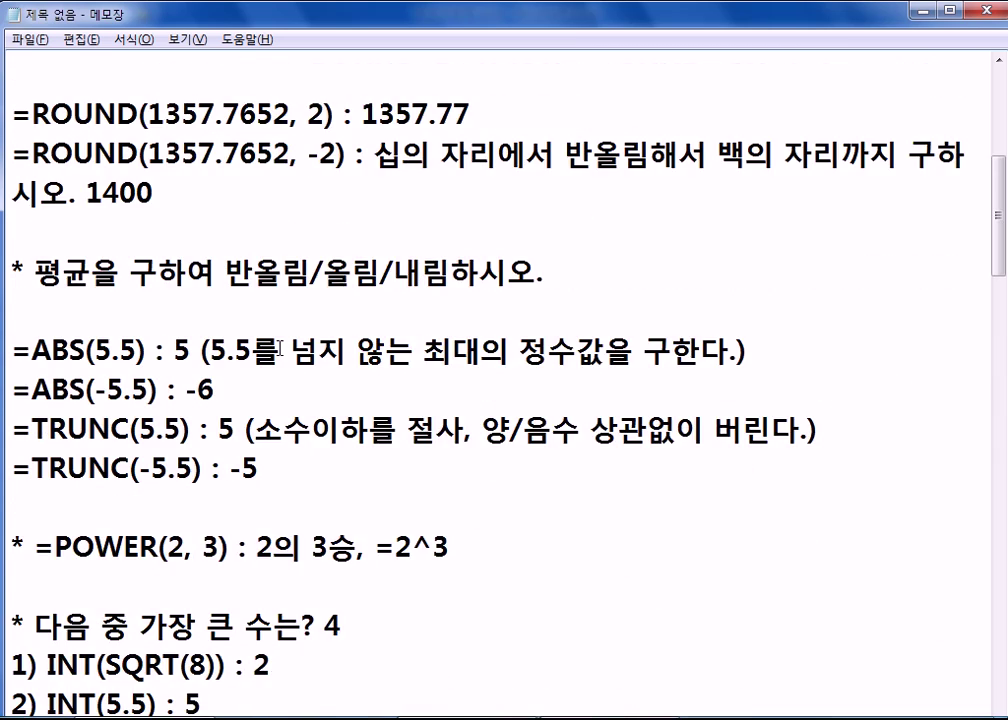
pyautogui.scroll(-6, 281, 348)
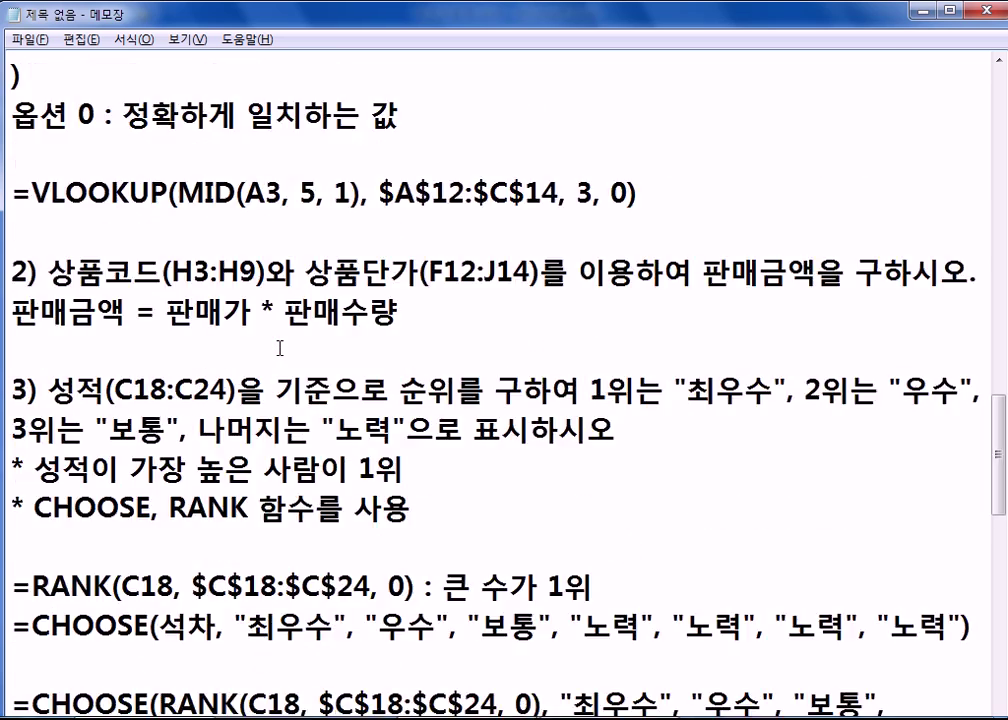
pyautogui.scroll(-10, 281, 348)
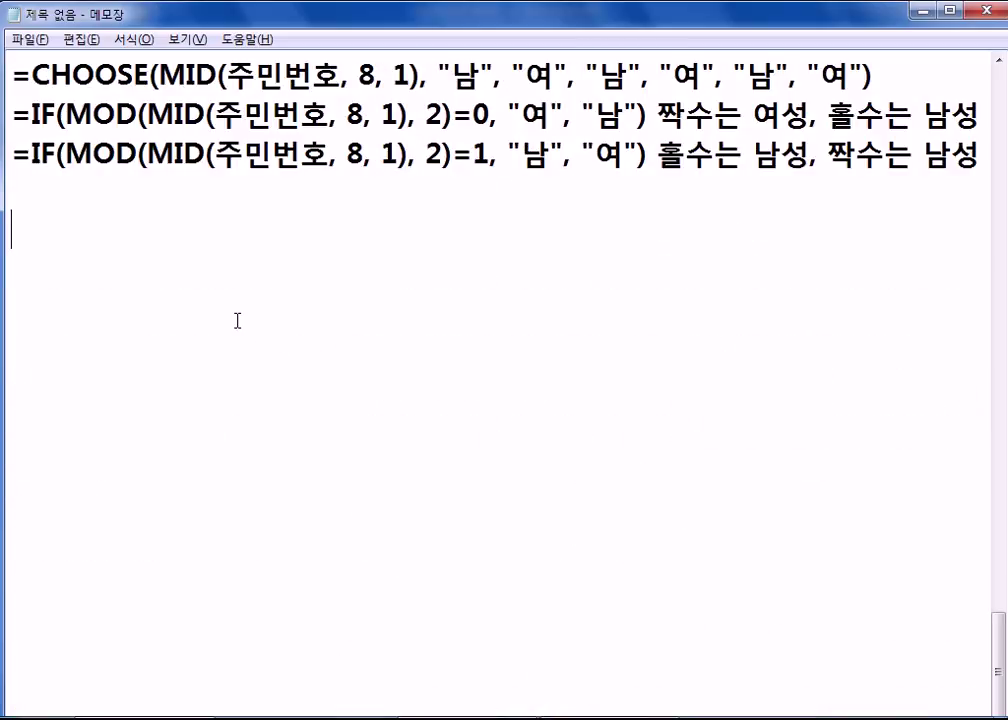
# - Add the line "* MOD : 나머지를 구하는 기능" at the end of the notes
pyautogui.click(236, 320)
pyautogui.write('* —')
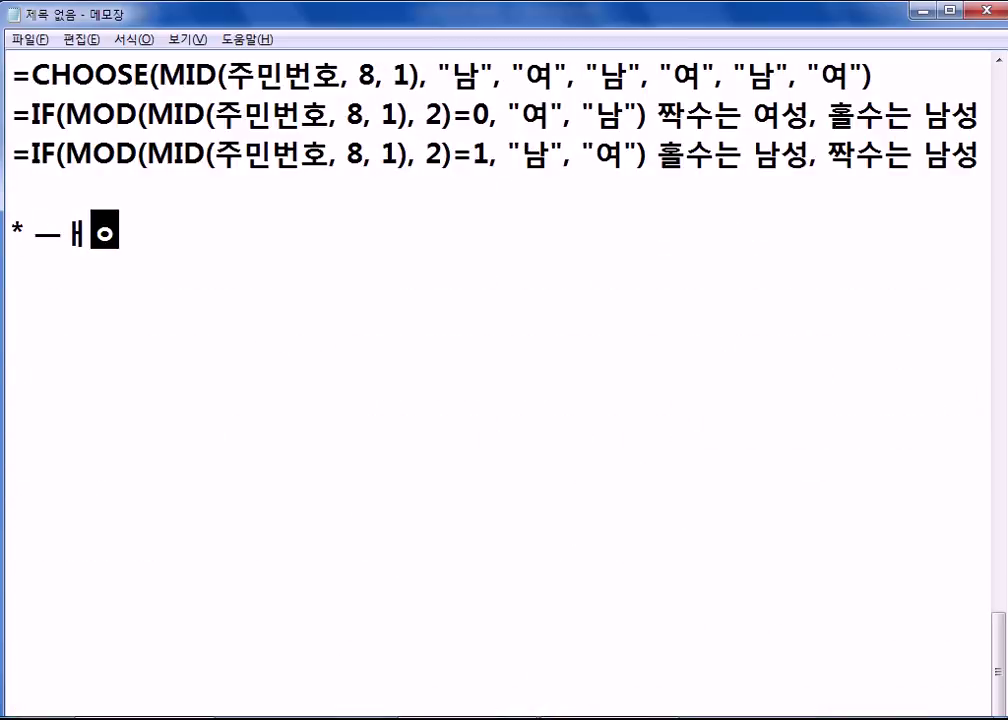
pyautogui.press('BackSpace')
pyautogui.write('MOD : SKA')
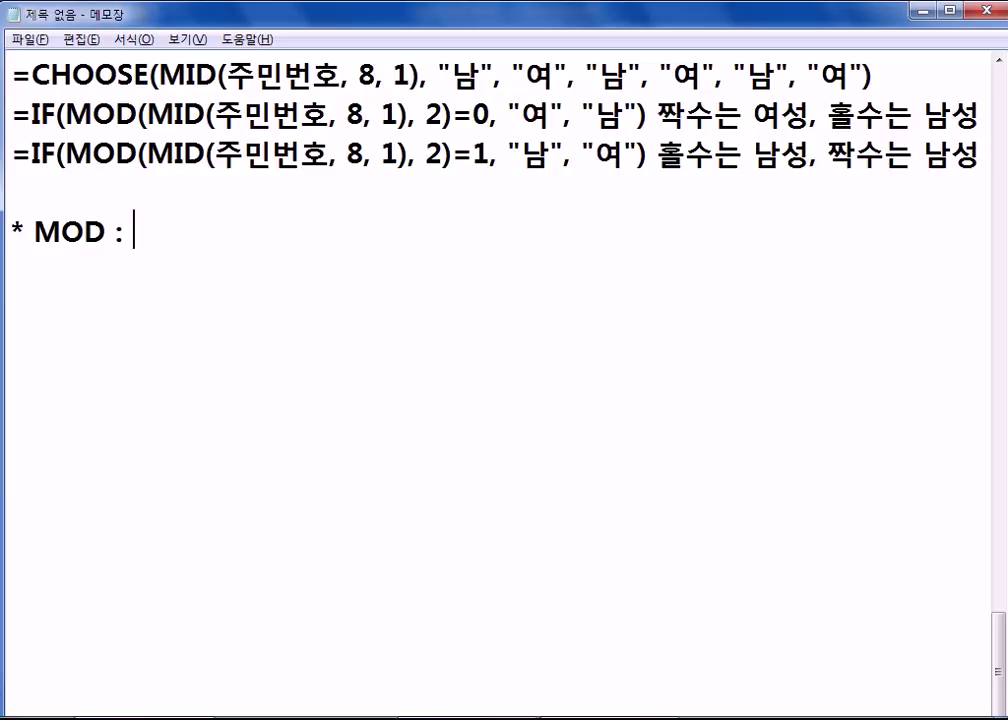
pyautogui.press('BackSpace')
pyautogui.press('BackSpace')
pyautogui.press('BackSpace')
pyautogui.press('Hangul')
pyautogui.write('남저')
pyautogui.press('BackSpace')
pyautogui.press('BackSpace')
pyautogui.press('BackSpace')
pyautogui.write('나머지를')
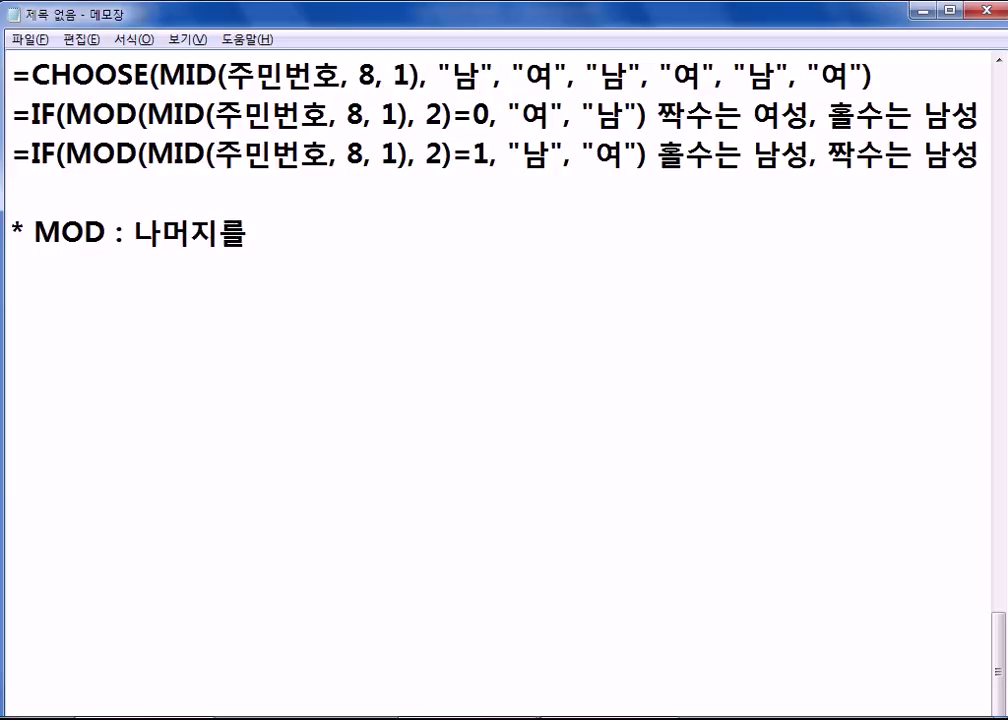
pyautogui.write(' 궁하는 기능')
pyautogui.press('Return')
# - Begin the syntax line under the MOD heading with "=MOD(A, B) : 나머지의"
pyautogui.write('=ㅡ')
pyautogui.press('Hangul')
pyautogui.press('BackSpace')
pyautogui.write('M')
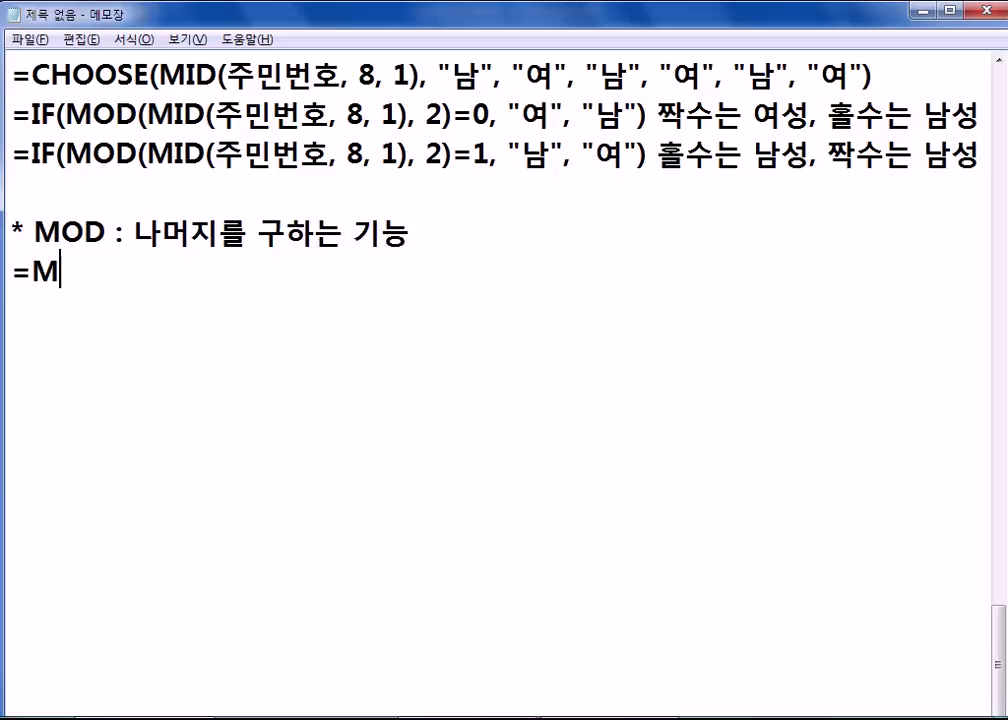
pyautogui.write('OD(A,')
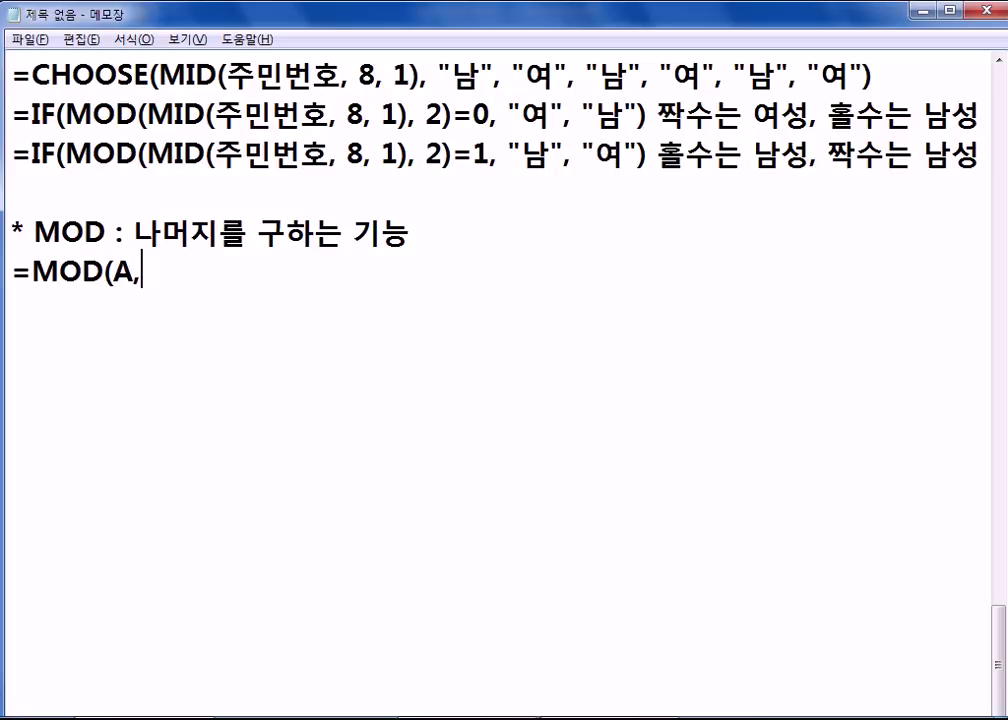
pyautogui.write(' B) : 나머지')
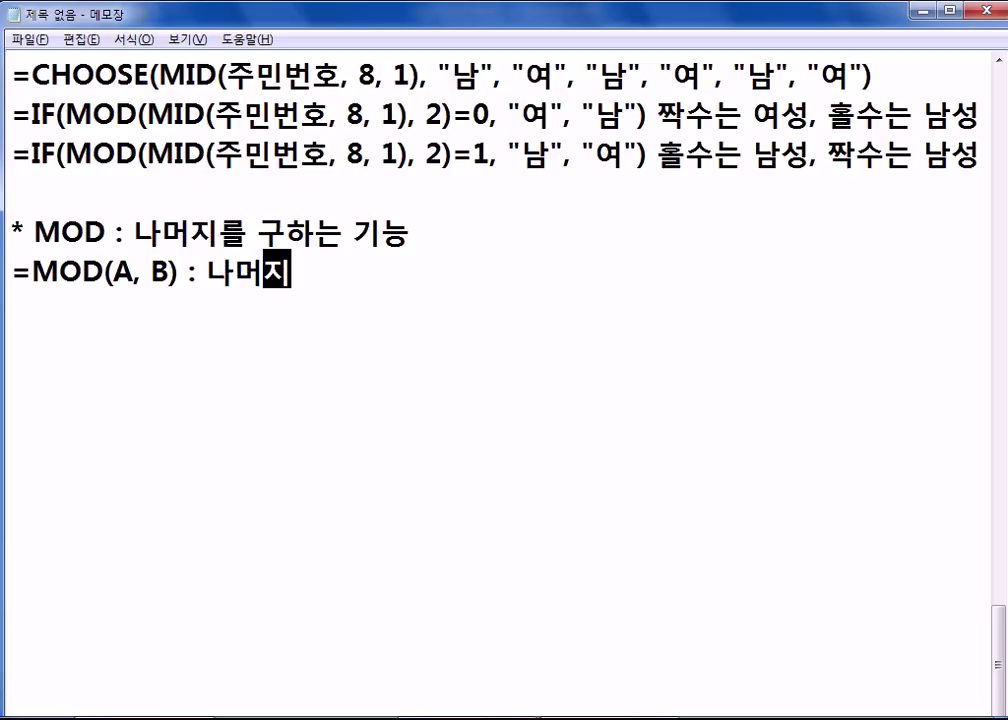
pyautogui.write('으ㅣ')
# - Complete the description after "=MOD(A, B) :" as "A를 B로 나누었을 때, 나머지를 계산"
pyautogui.press('Left')
pyautogui.press('Left')
pyautogui.press('Left')
pyautogui.press('Left')
pyautogui.press('Left')
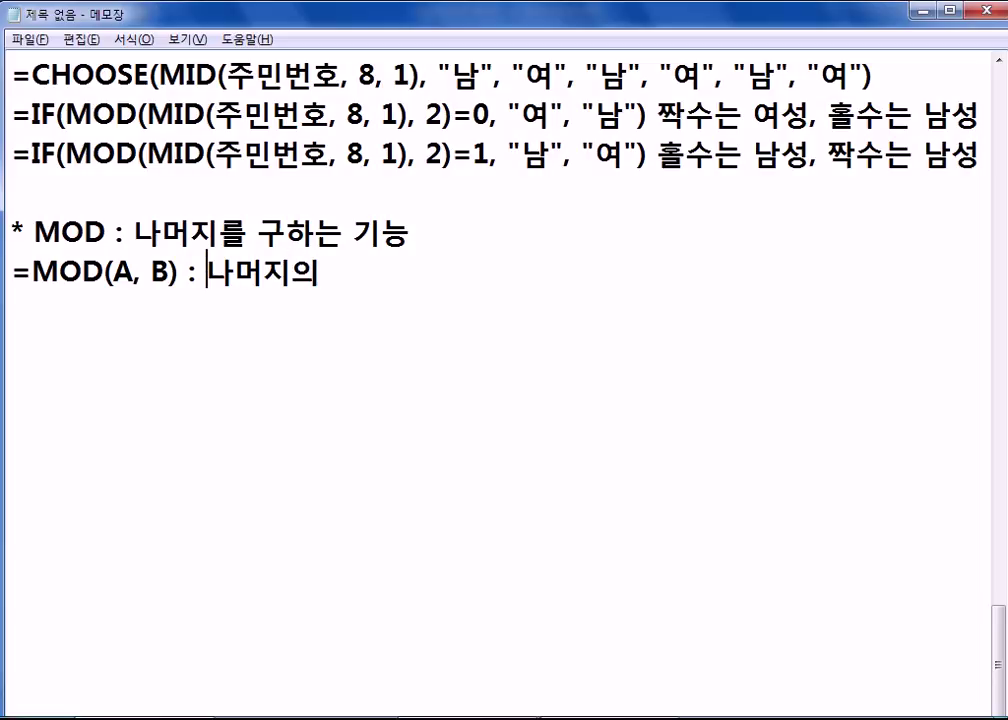
pyautogui.write('A를 ')
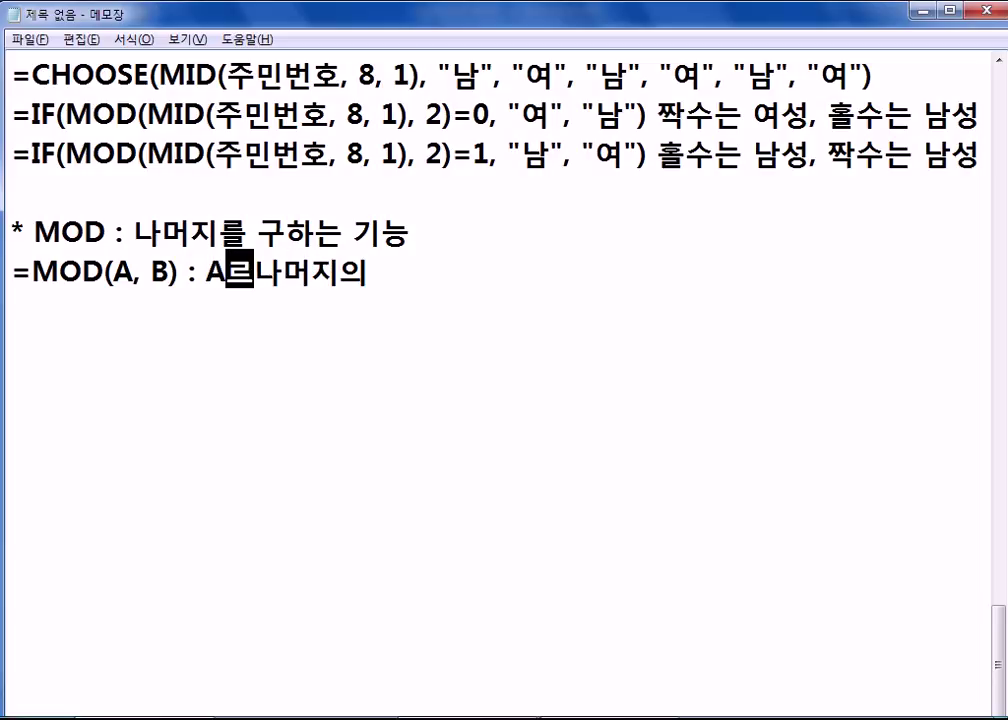
pyautogui.write('B로 나누')
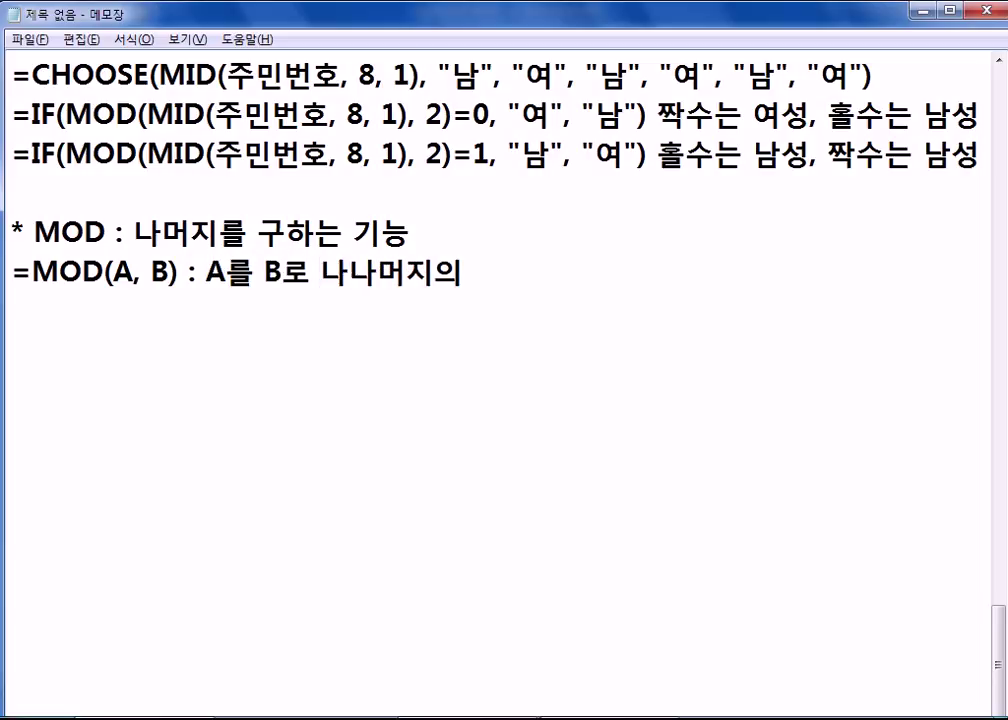
pyautogui.write('었을 때,')
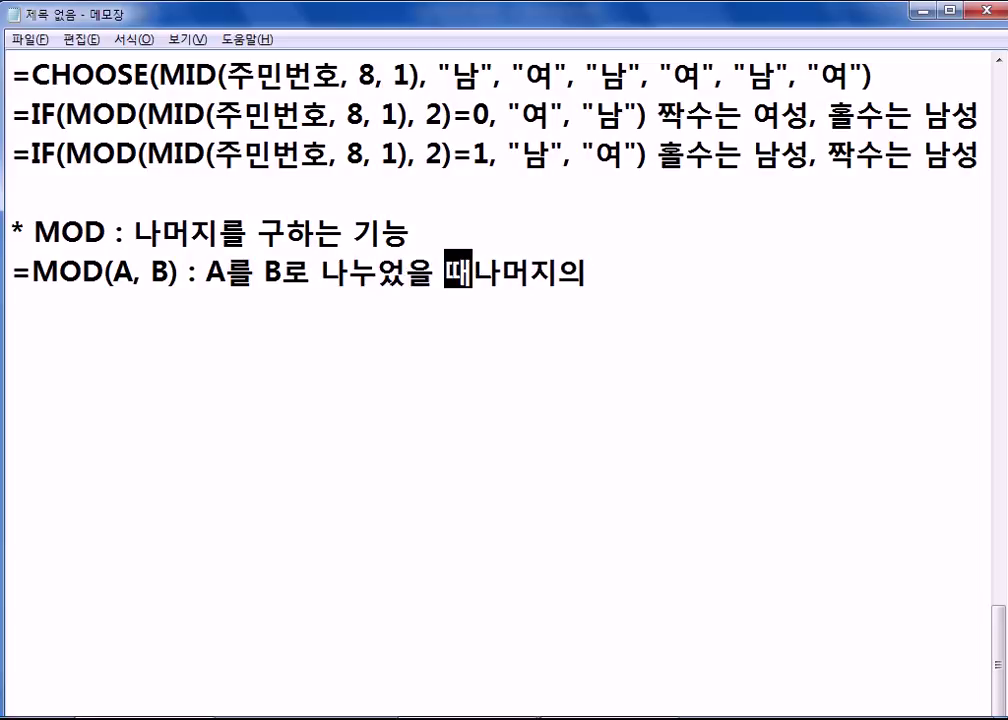
pyautogui.press('End')
pyautogui.press('BackSpace')
pyautogui.write('를')
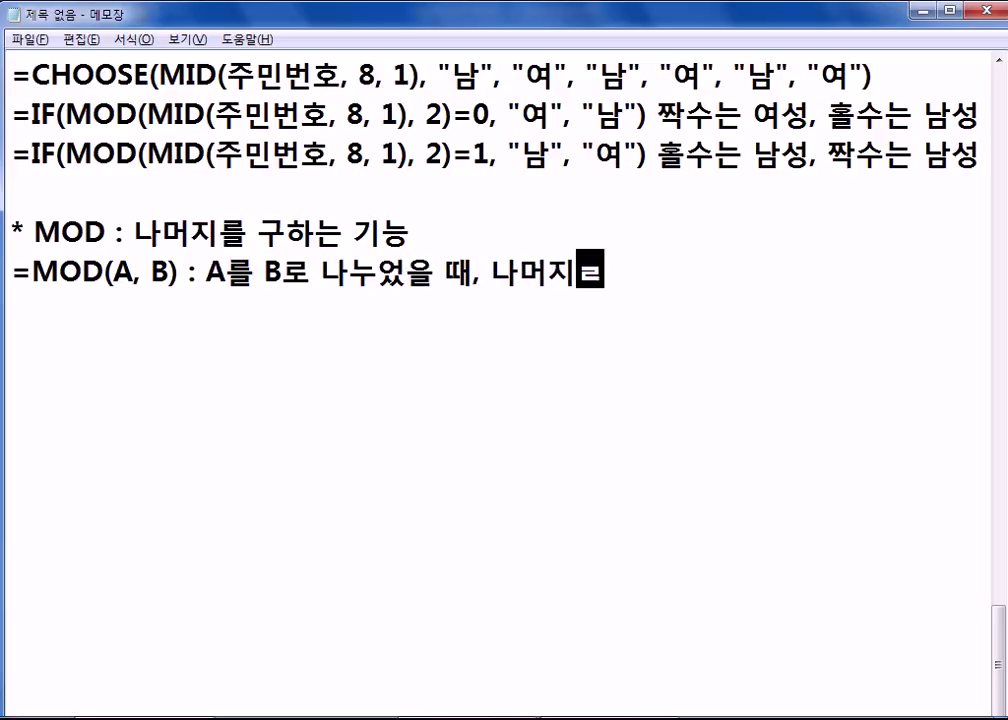
pyautogui.write('계산')
pyautogui.press('Return')
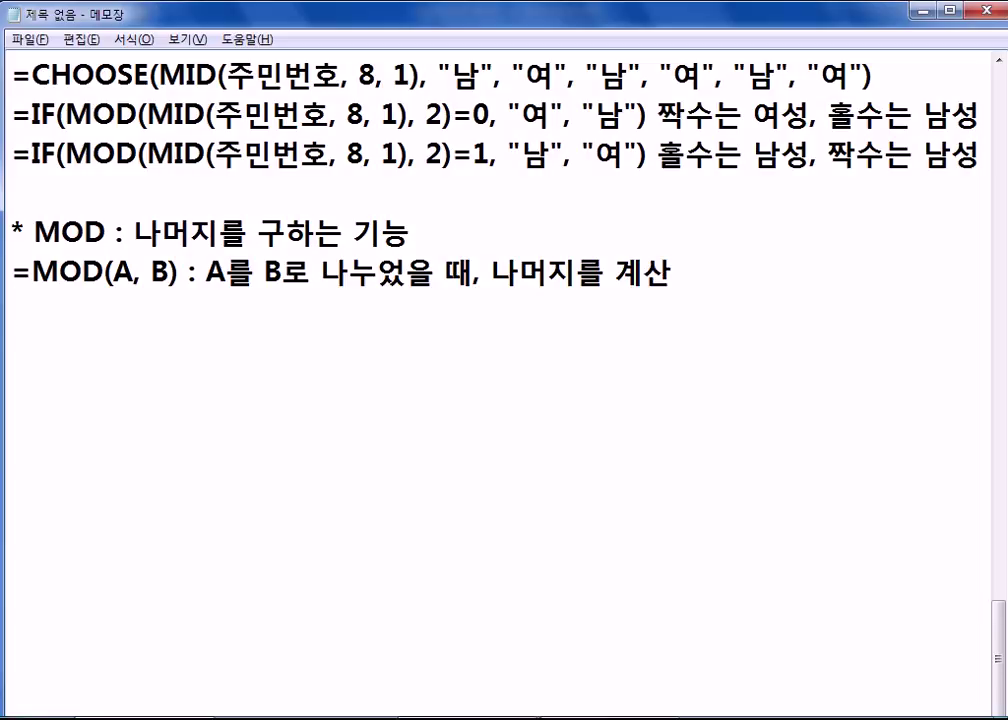
# - Add the multiple-check formula =IF(MOD(A, B)=0, "A는 B의 배수입니다", "") beneath the MOD syntax line
pyautogui.write('=IF(MO')
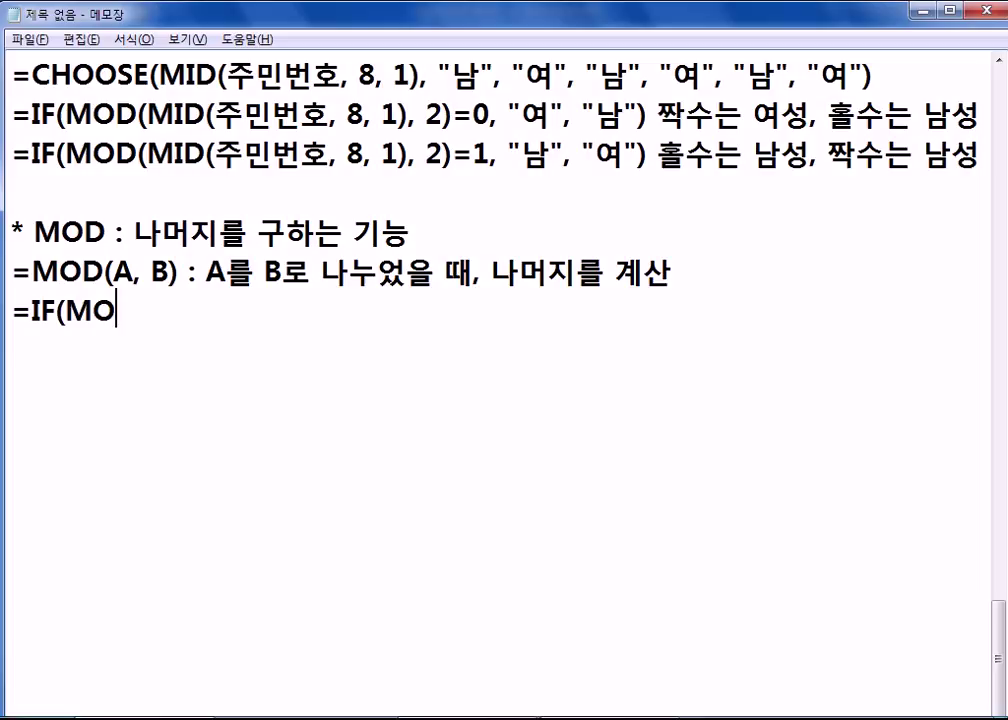
pyautogui.write('D(A, B)')
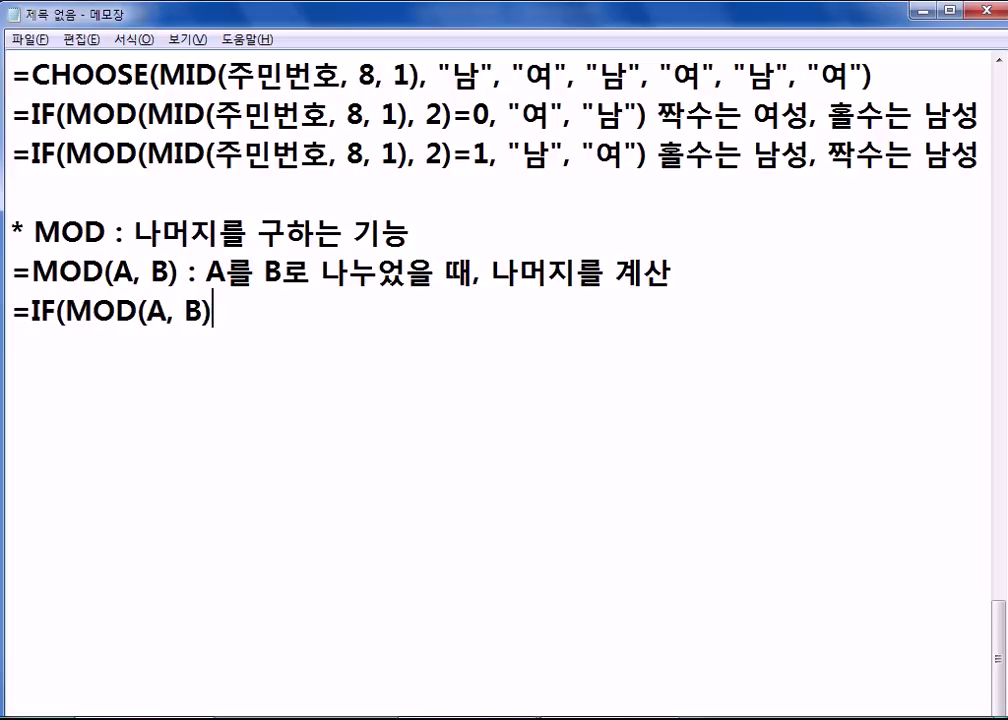
pyautogui.write('=0, "AM,')
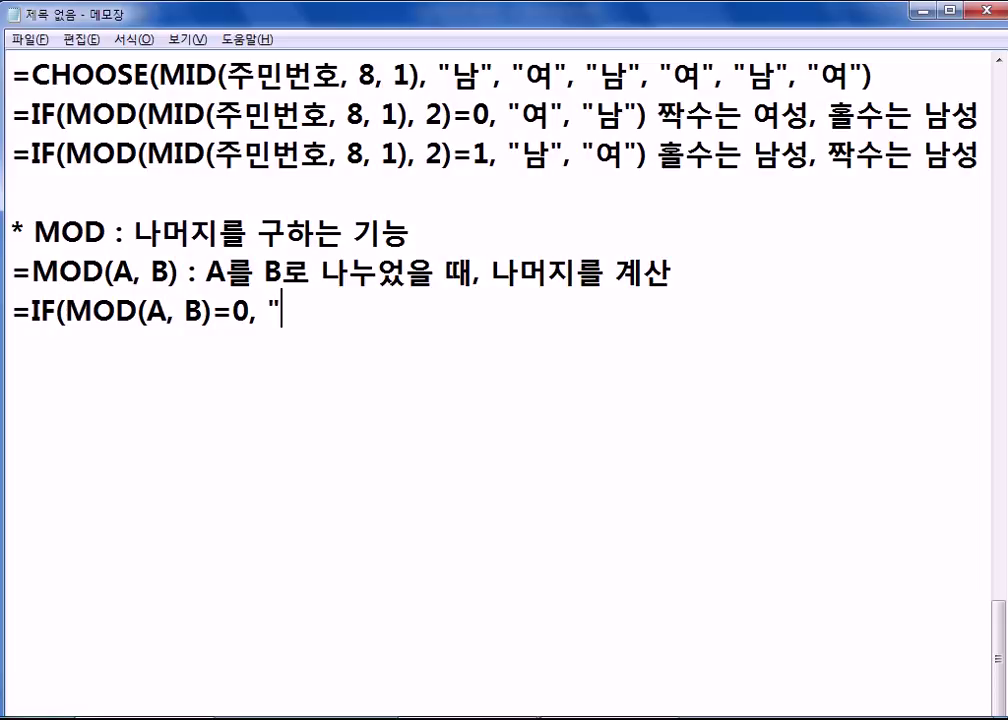
pyautogui.press('BackSpace')
pyautogui.press('BackSpace')
pyautogui.write('는 B,')
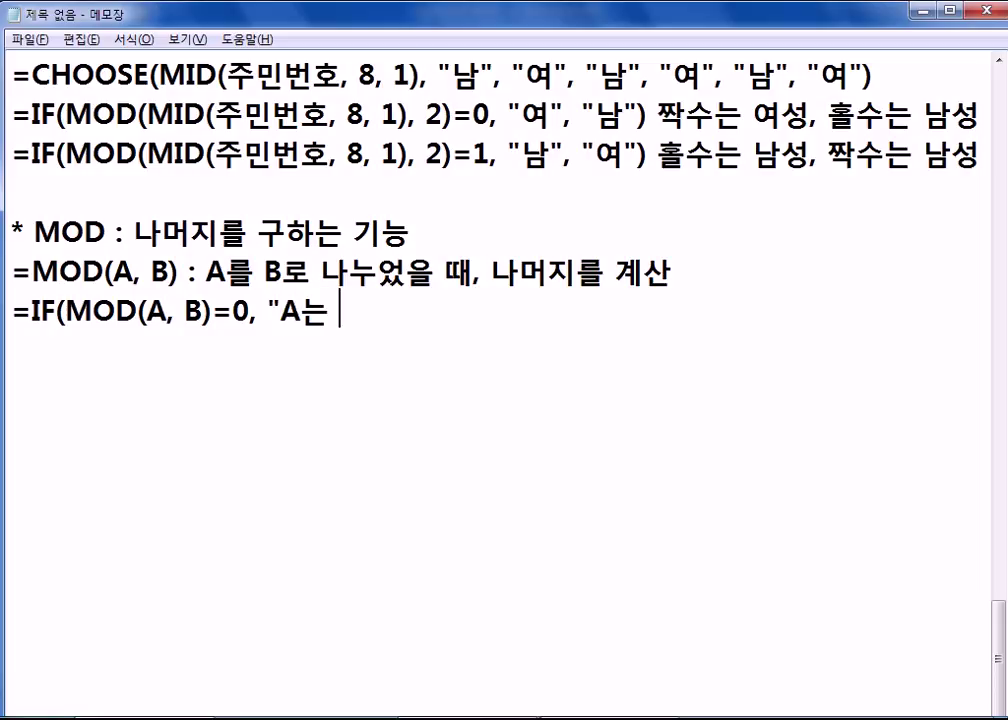
pyautogui.press('BackSpace')
pyautogui.write('DML')
pyautogui.press('BackSpace')
pyautogui.press('BackSpace')
pyautogui.press('BackSpace')
pyautogui.write('의 배')
pyautogui.write('수입니ㅏㄷ.')
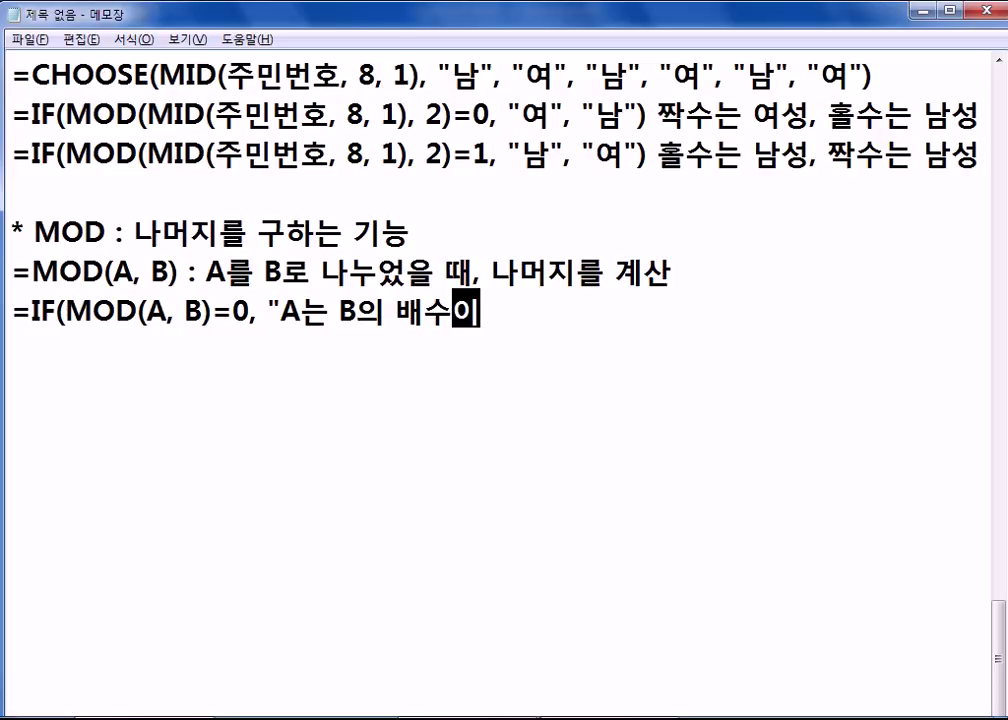
pyautogui.press('BackSpace')
pyautogui.press('BackSpace')
pyautogui.press('BackSpace')
pyautogui.press('BackSpace')
pyautogui.write('니다.')
pyautogui.press('BackSpace')
pyautogui.write('", "")')
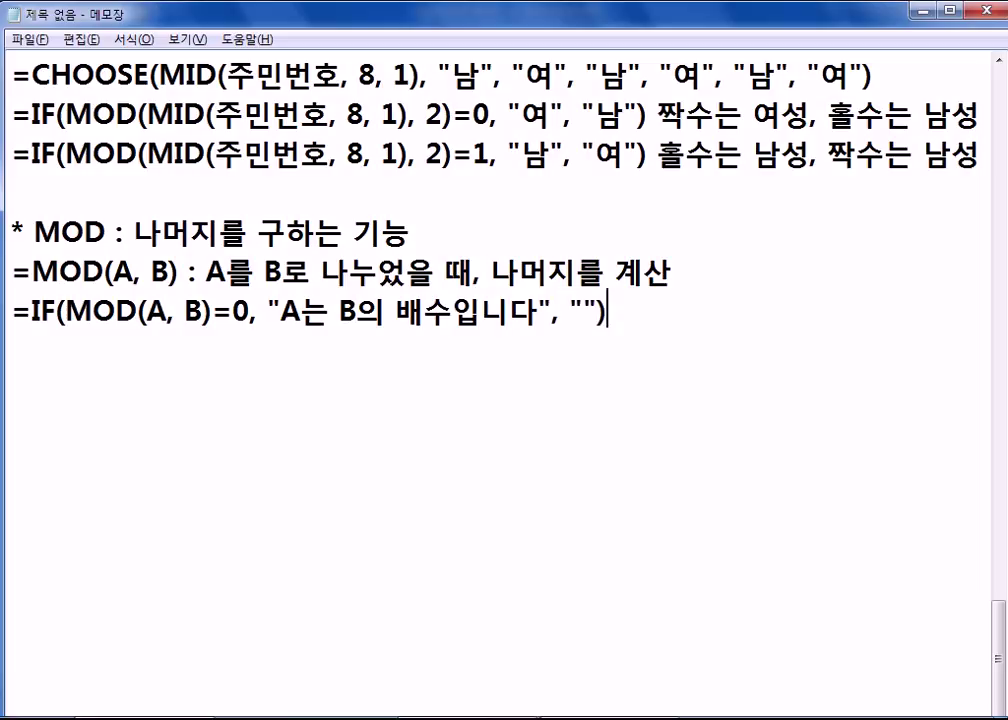
pyautogui.press('Return')
# - Add the numeric example =IF(MOD(30, 2)=0, "30은 2의 배수입니다", "") below the general multiple-check formula
pyautogui.press('Up')
pyautogui.hotkey('shift', 'Down')
pyautogui.press('Right')
pyautogui.write('=IF(MOD(')
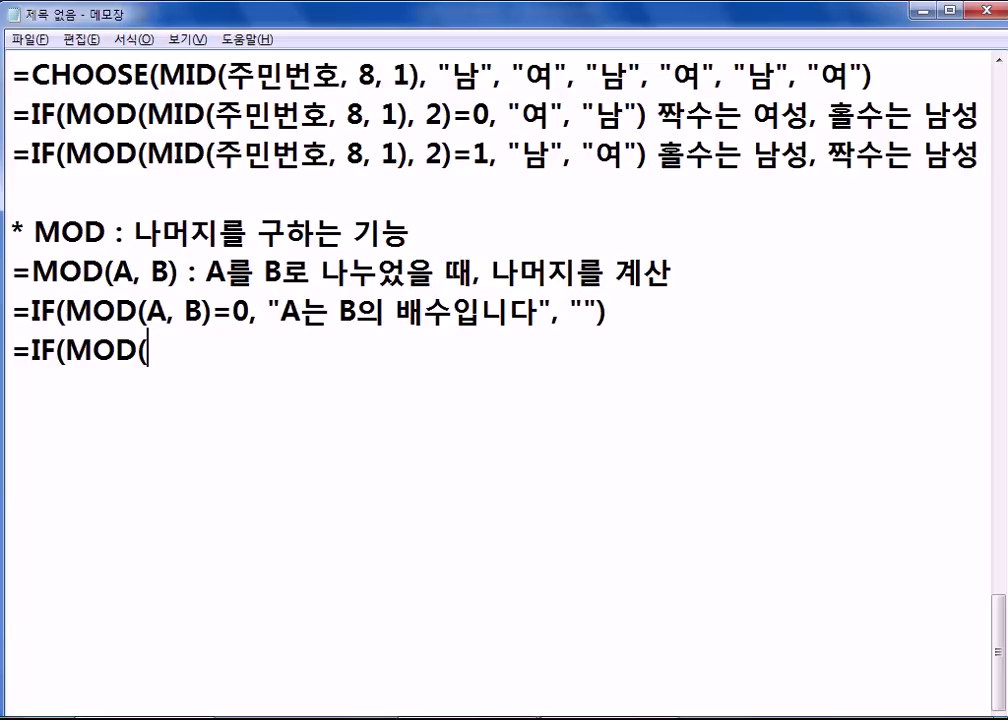
pyautogui.write('30, 2)=0, "')
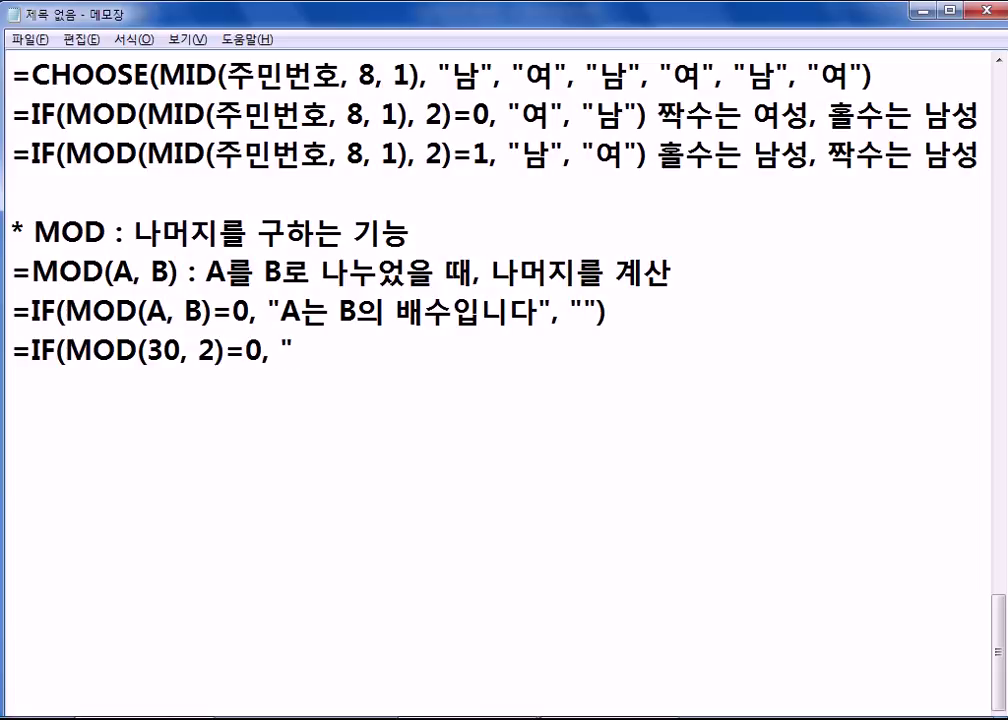
pyautogui.write('30DM')
pyautogui.press('BackSpace')
pyautogui.press('BackSpace')
pyautogui.press('Hangul')
pyautogui.write('은 2의 배수')
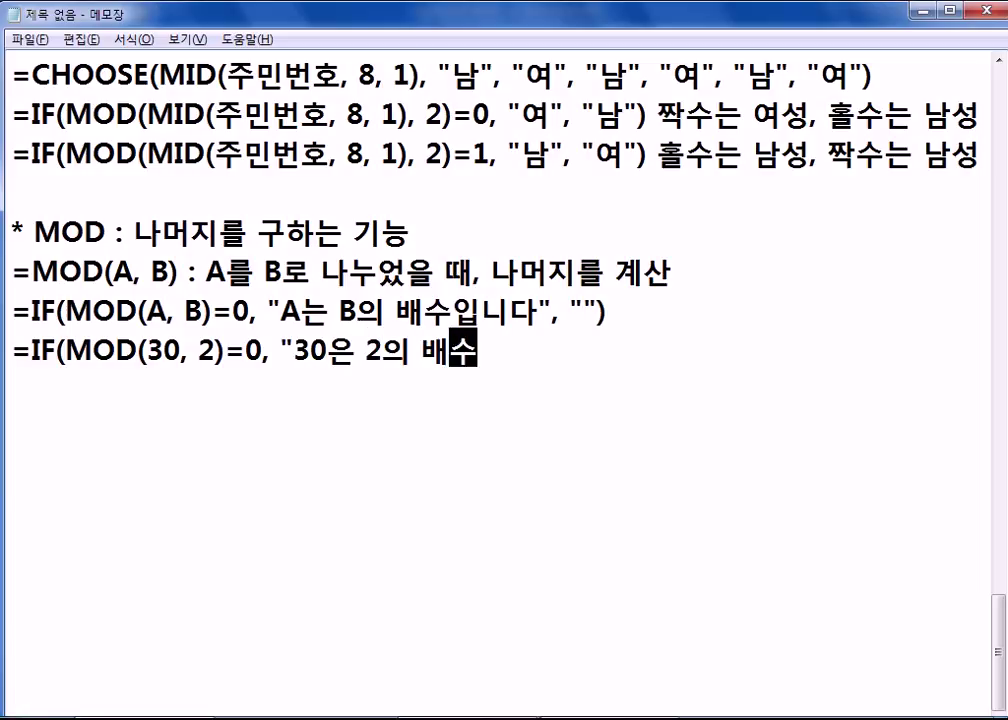
pyautogui.write('입니다", "")')
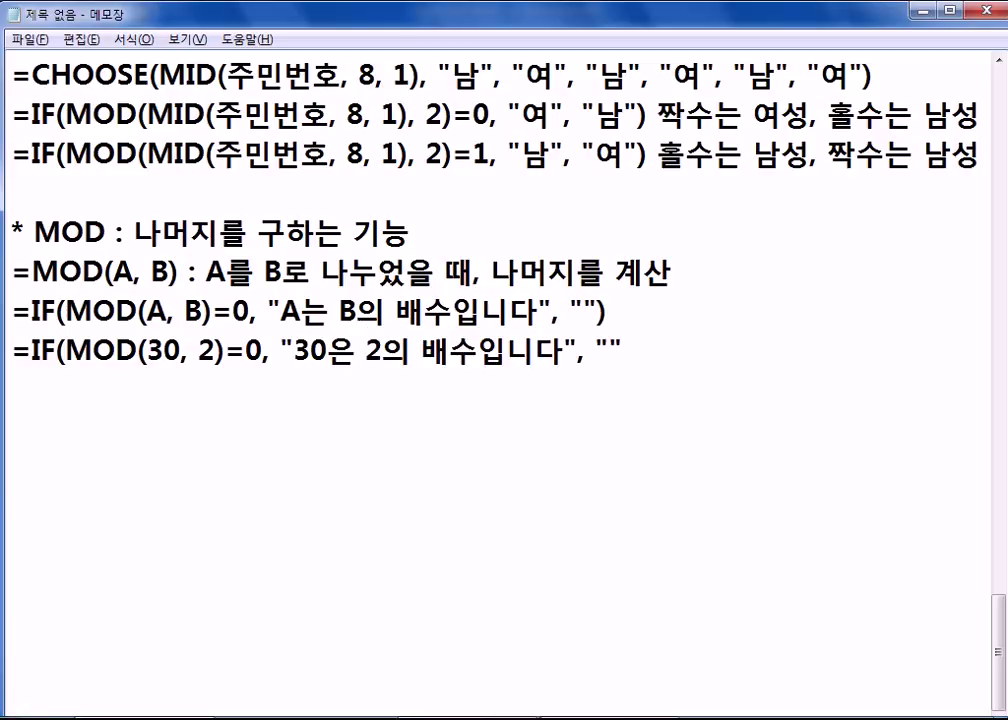
# - Change the divisor in the MOD(30, 2) example to 3
pyautogui.press('Return')
pyautogui.press('Up')
pyautogui.press('Up')
pyautogui.press('Right')
pyautogui.press('Right')
pyautogui.press('Right')
pyautogui.press('Right')
pyautogui.press('Right')
pyautogui.press('Right')
pyautogui.press('Right')
pyautogui.press('Right')
pyautogui.press('Right')
pyautogui.press('Right')
pyautogui.press('Right')
pyautogui.press('Down')
pyautogui.press('Delete')
pyautogui.write('3')
# - Change the message text of the MOD(30, 3) example to "30은 3의 배수입니다"
pyautogui.press('Right')
pyautogui.press('Right')
pyautogui.press('Right')
pyautogui.press('Right')
pyautogui.press('Right')
pyautogui.press('Right')
pyautogui.press('Right')
pyautogui.press('Right')
pyautogui.press('Right')
pyautogui.press('Right')
pyautogui.write('3')
pyautogui.press('Delete')
pyautogui.press('Down')
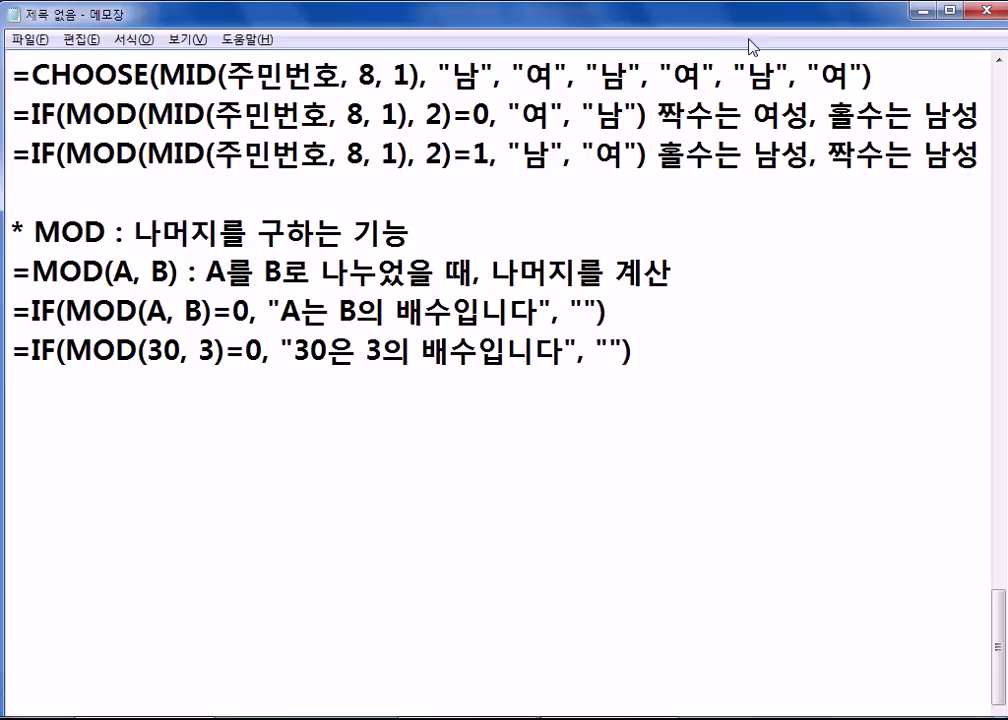
# - Examine the two 주민번호 gender formulas, comparing their MOD divisor, their =0 and =1 tests, and the resulting "여" and "남" values
pyautogui.click(457, 145)
pyautogui.moveTo(426, 157); pyautogui.dragTo(443, 157)
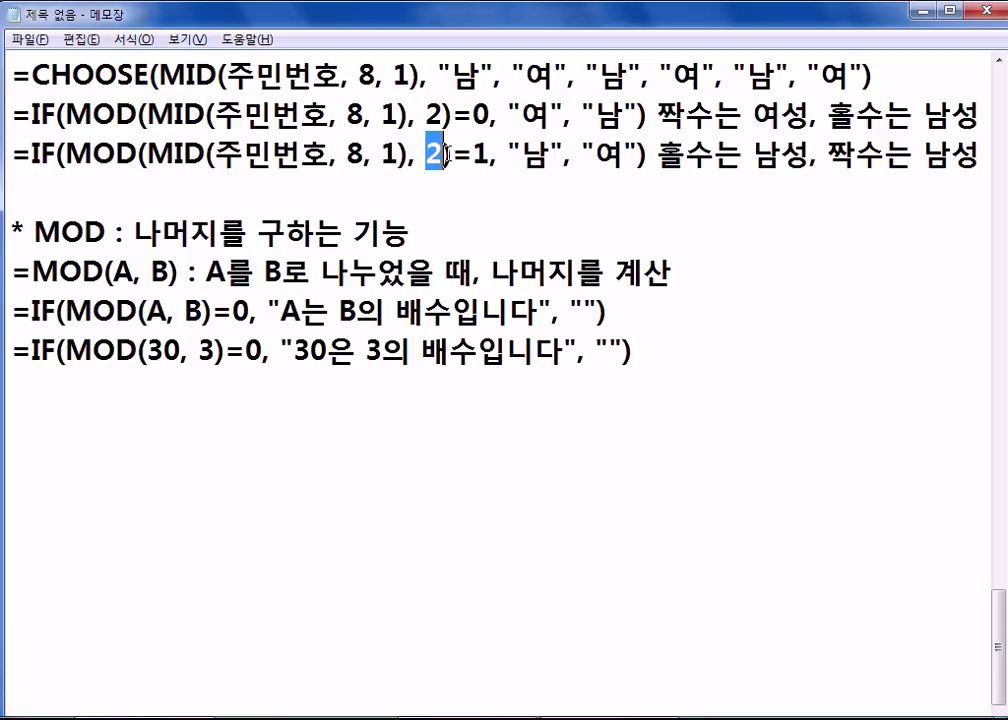
pyautogui.click(475, 155)
pyautogui.doubleClick(478, 155)
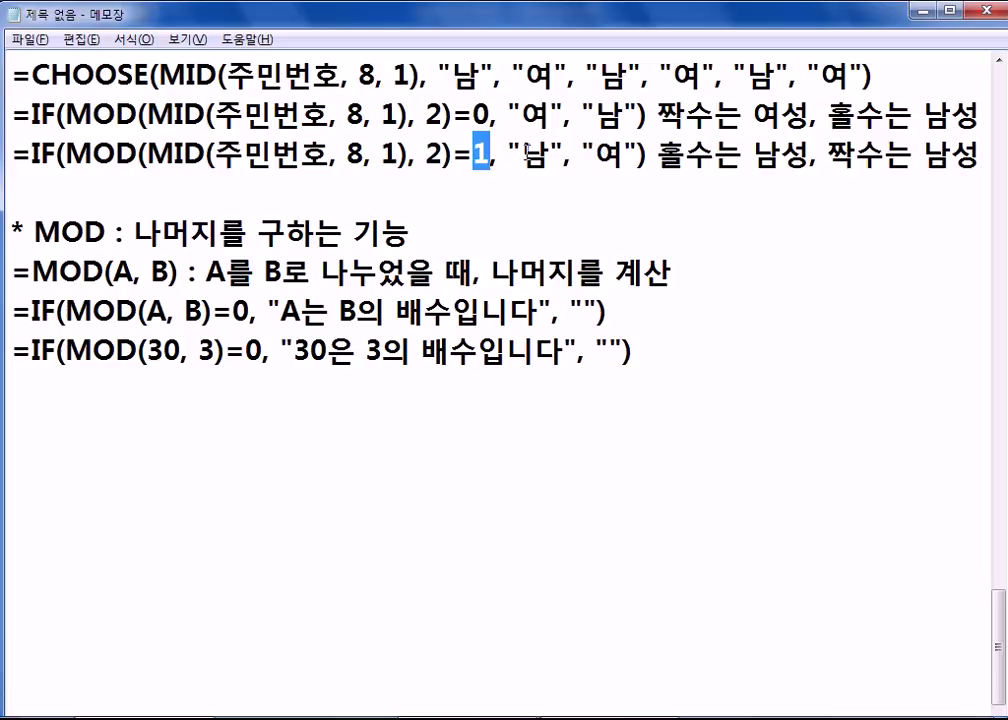
pyautogui.click(474, 117)
pyautogui.doubleClick(480, 117)
pyautogui.click(521, 117)
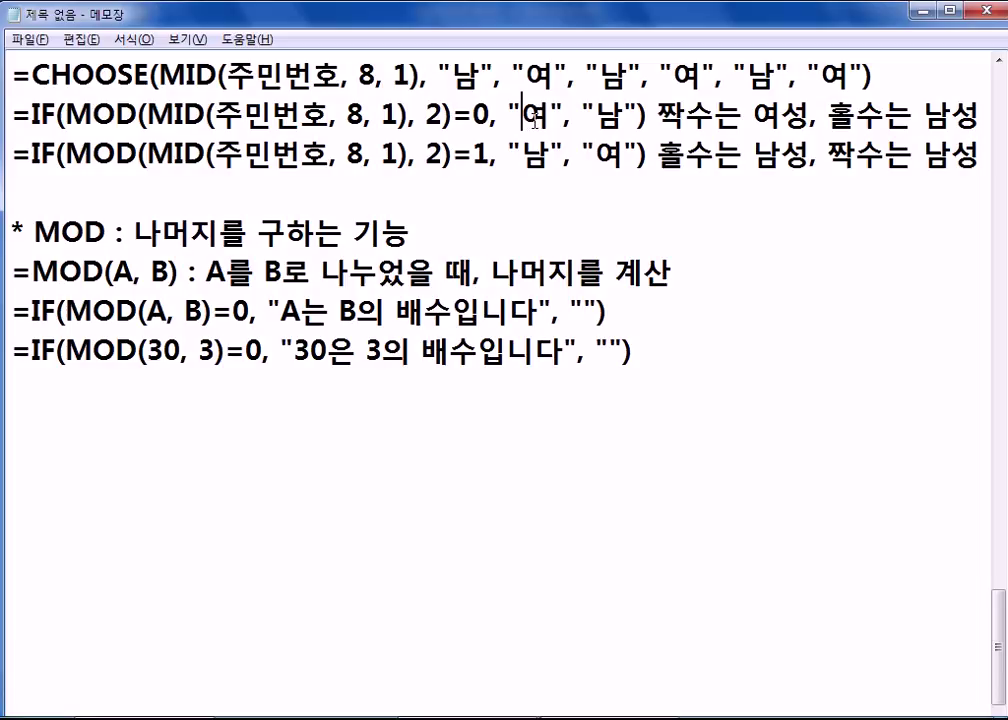
pyautogui.doubleClick(482, 157)
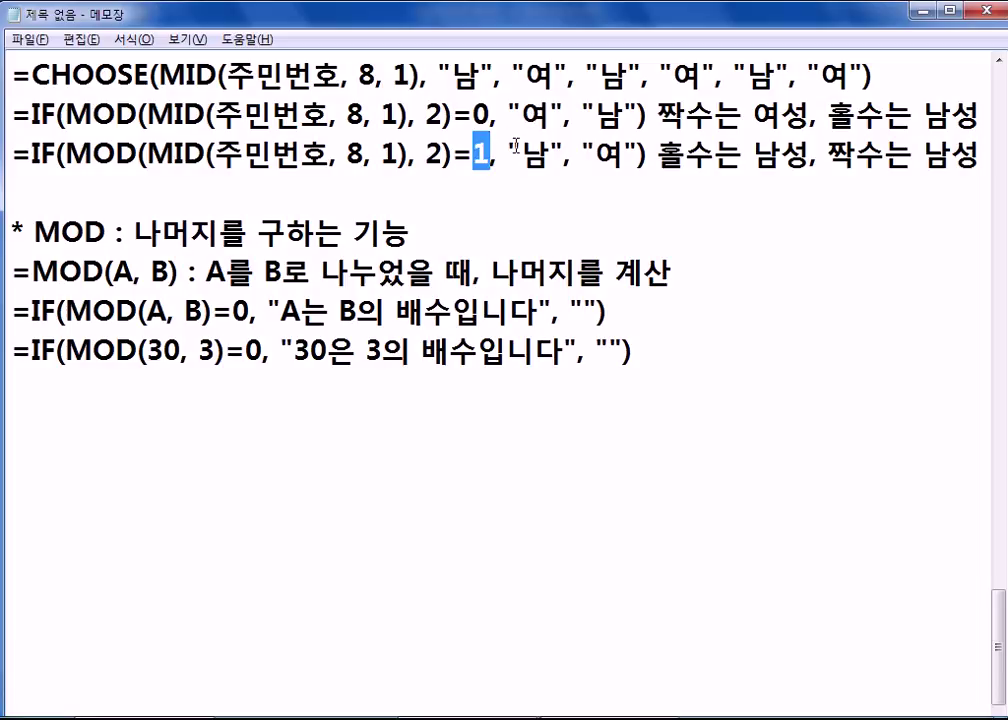
pyautogui.doubleClick(481, 117)
pyautogui.click(548, 117)
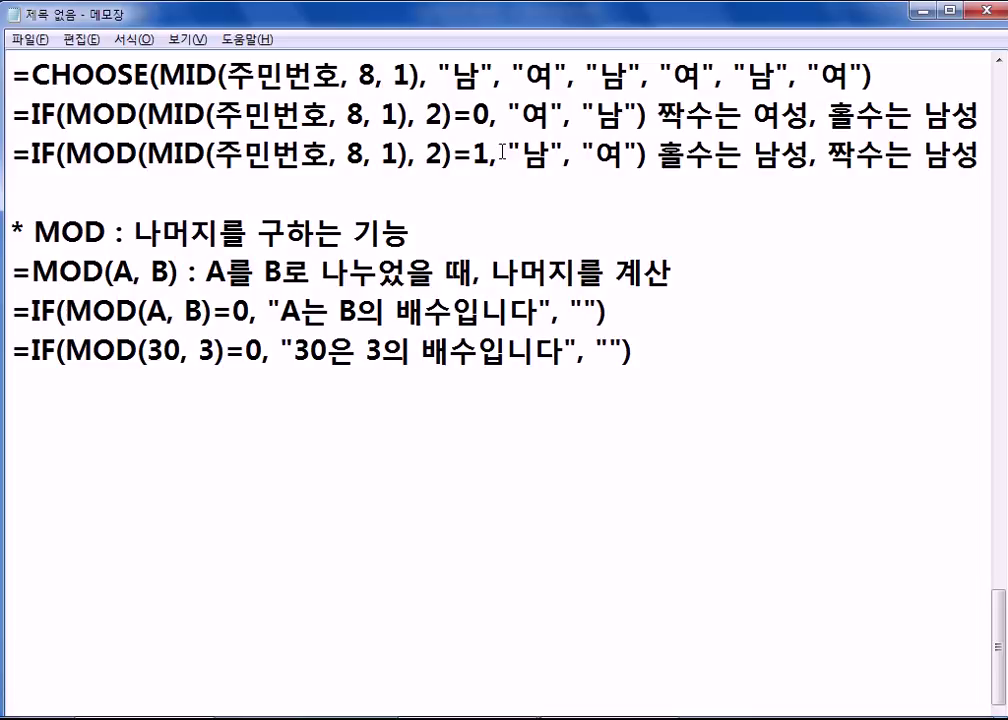
# - Start a new example formula a blank line below the MOD examples with =IF(AND(YEAR(TODAY(),2)=0
pyautogui.click(262, 434)
pyautogui.write('=IF')
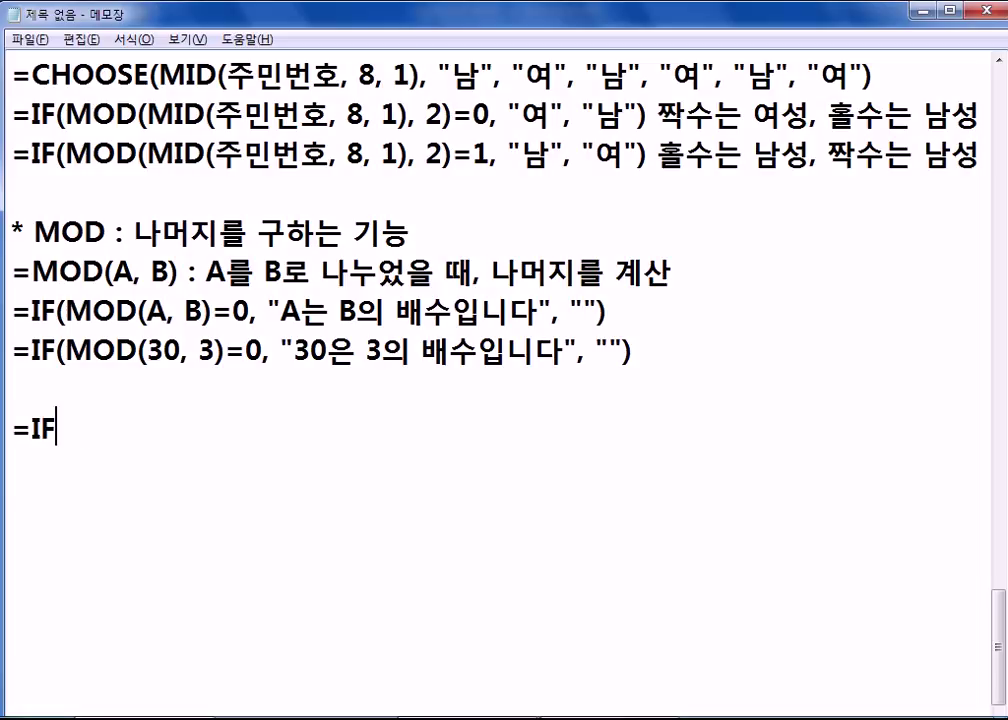
pyautogui.write('(AND(')
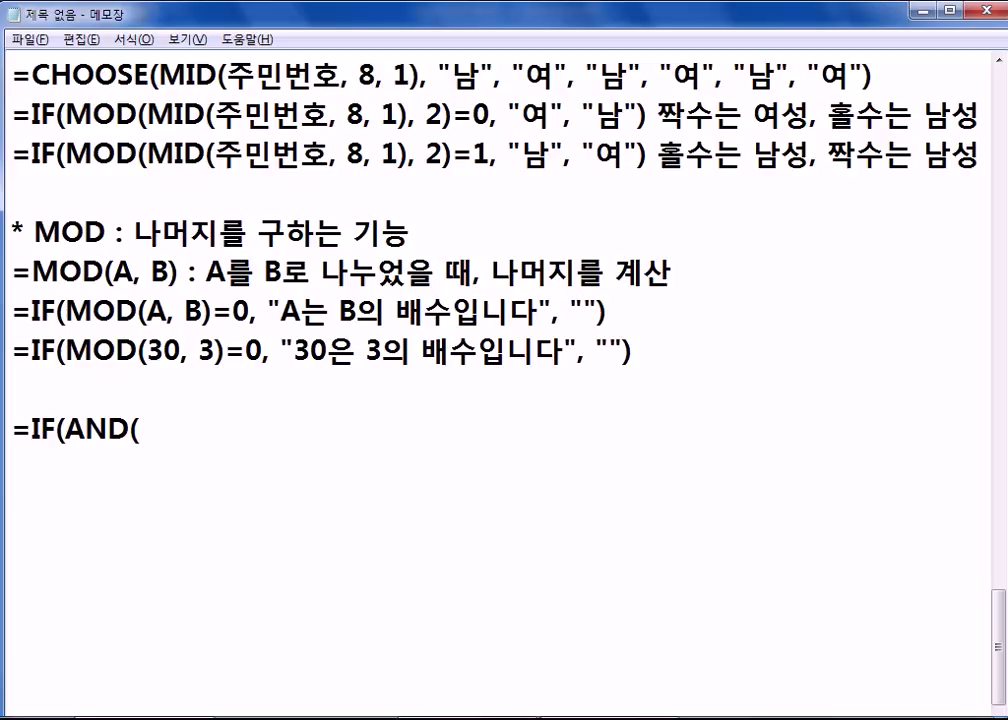
pyautogui.write('YEAR')
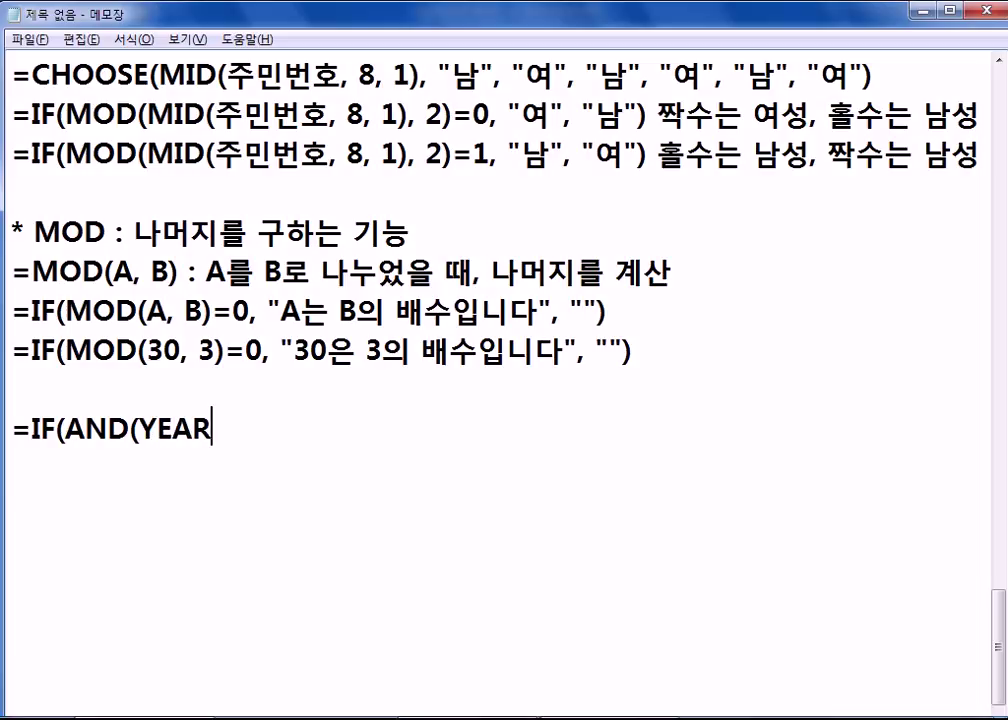
pyautogui.write('(TODA')
pyautogui.press('BackSpace')
pyautogui.write('D')
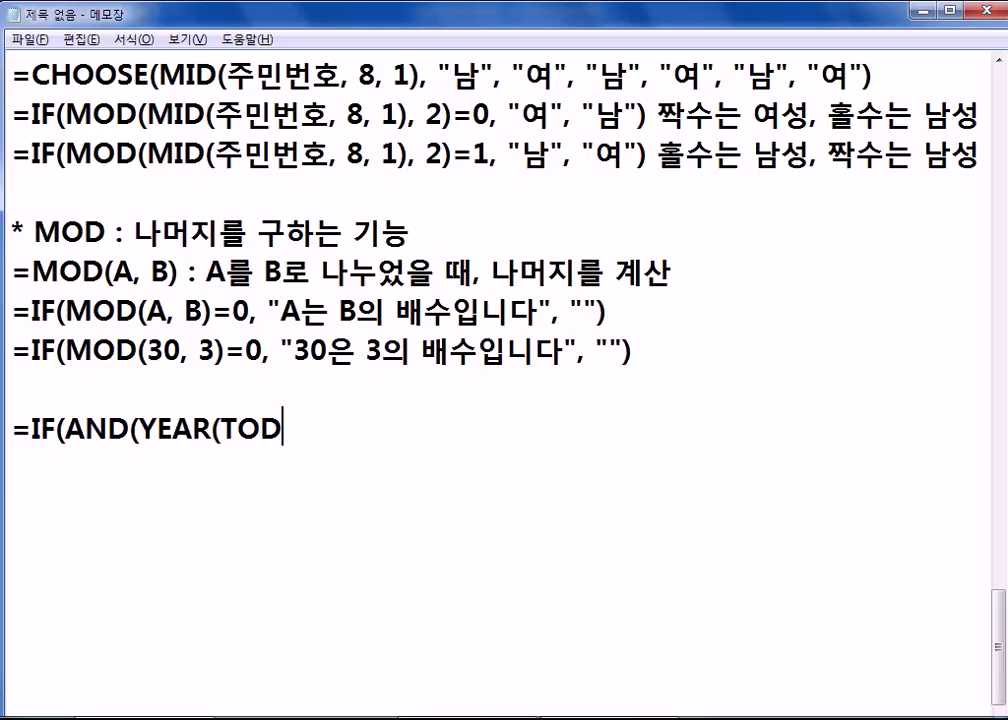
pyautogui.write('AY(),2')
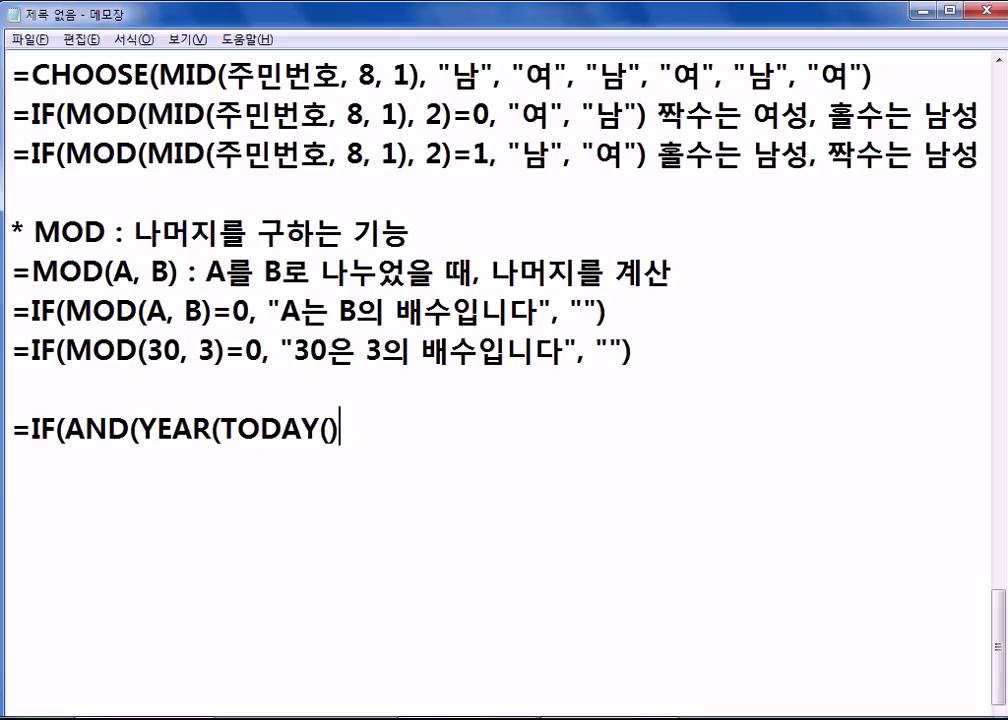
pyautogui.write(')-0')
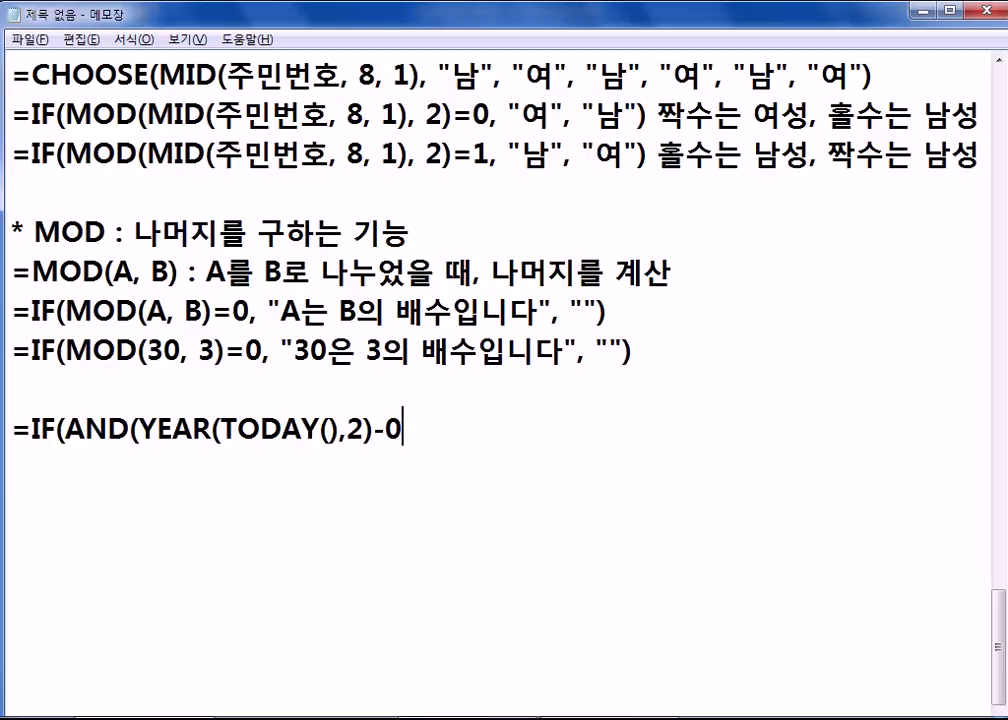
pyautogui.press('BackSpace')
pyautogui.press('BackSpace')
pyautogui.write(',')
pyautogui.press('BackSpace')
pyautogui.write('=0')
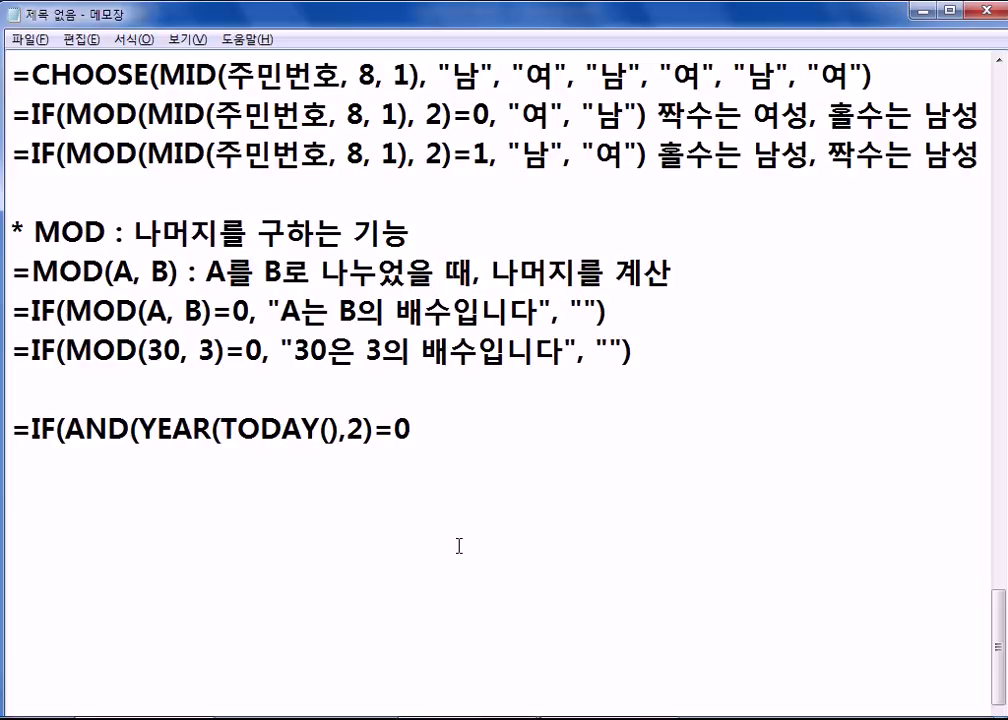
# - Wrap YEAR(TODAY()) in MOD so the first AND condition reads MOD(YEAR(TODAY()),2)=0
pyautogui.moveTo(221, 430); pyautogui.dragTo(342, 430)
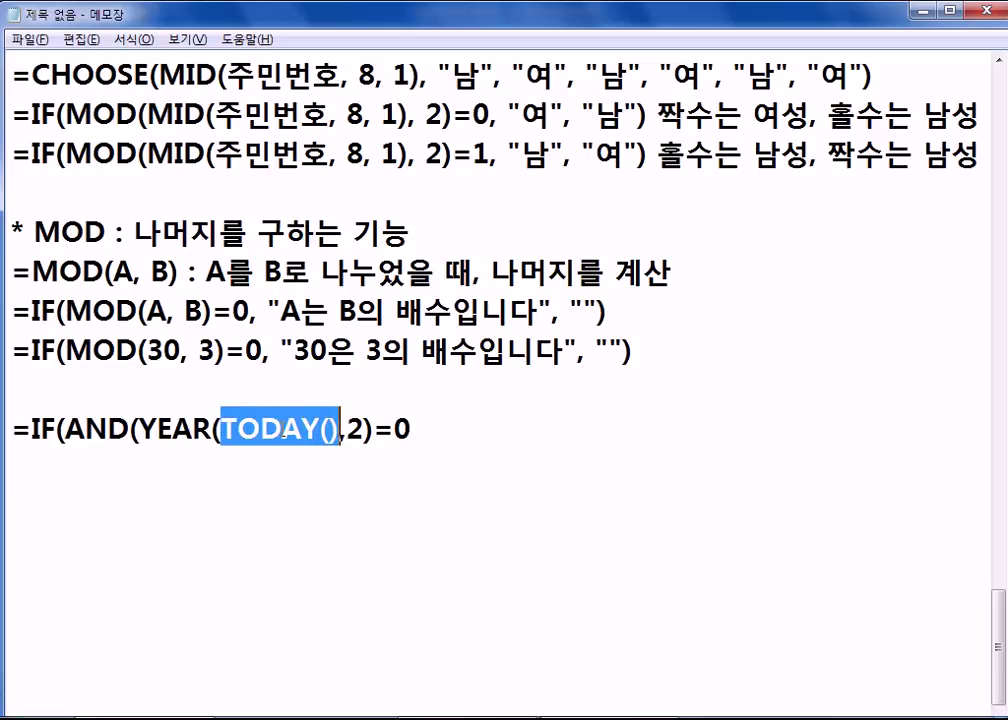
pyautogui.click(193, 430)
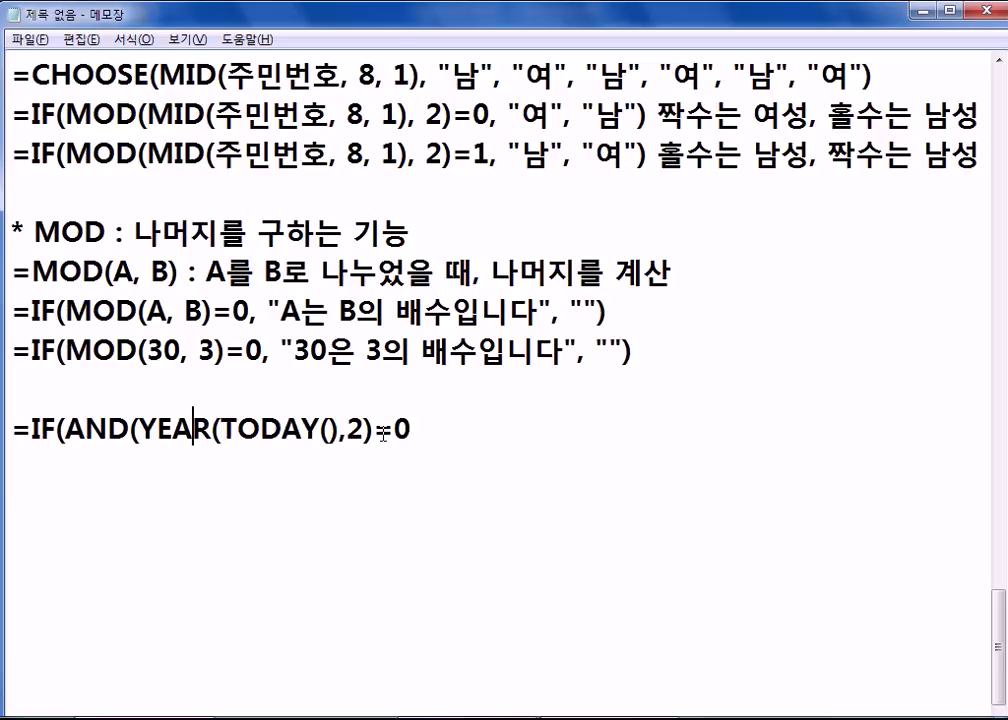
pyautogui.click(180, 430)
pyautogui.write('MOD(')
pyautogui.press('Right')
pyautogui.press('Right')
pyautogui.press('Right')
pyautogui.press('Right')
pyautogui.press('Right')
pyautogui.press('Right')
pyautogui.press('Right')
pyautogui.press('Right')
pyautogui.press('Right')
pyautogui.press('Right')
pyautogui.press('Right')
pyautogui.press('Right')
pyautogui.press('Right')
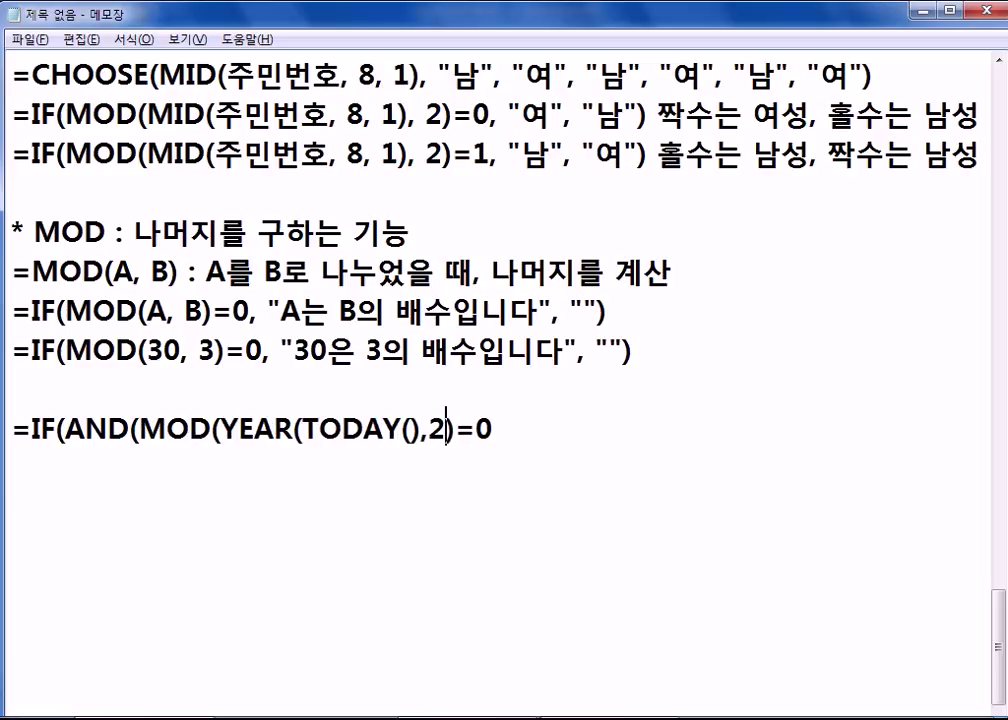
pyautogui.press('Right')
pyautogui.press('Right')
pyautogui.press('Left')
pyautogui.press('Left')
pyautogui.press('Left')
pyautogui.write(')')
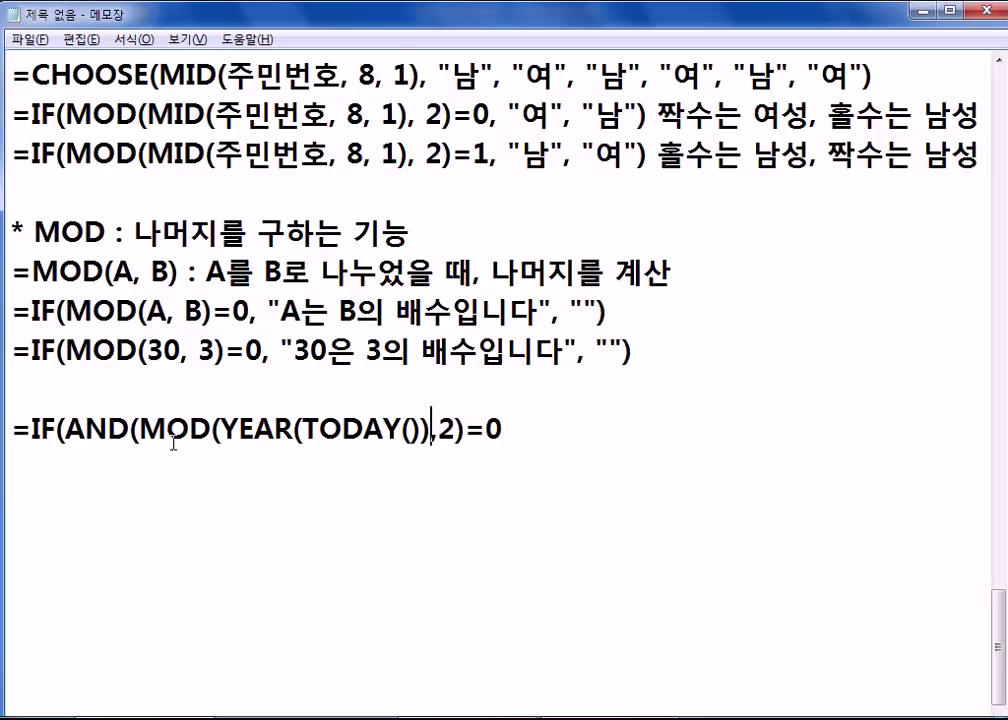
# - Begin a second AND condition after the first one with MOD(주민번호, 2
pyautogui.moveTo(152, 428); pyautogui.dragTo(468, 425)
pyautogui.click(516, 422)
pyautogui.write(',')
pyautogui.write('MOD(')
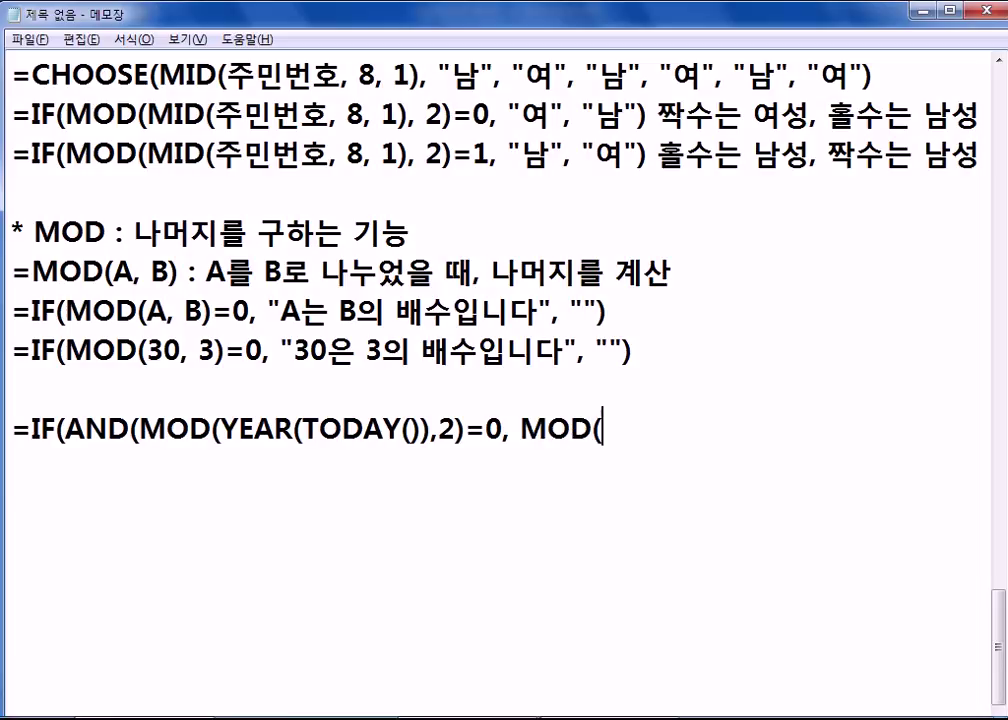
pyautogui.write('주미ㄴ번호, ')
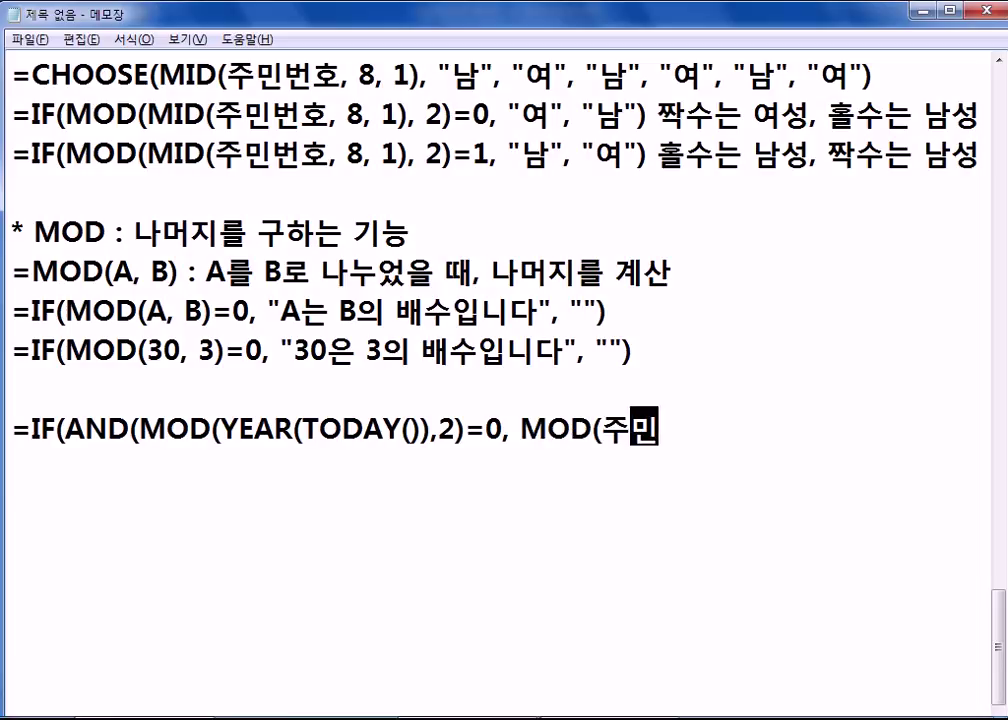
pyautogui.write('2')
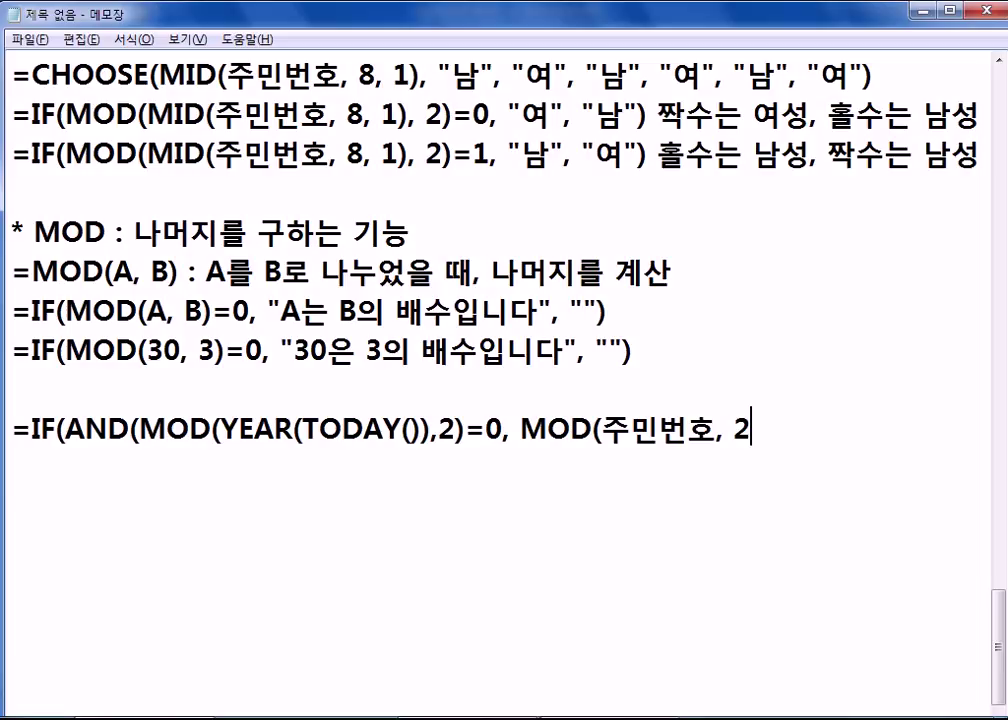
# - Insert LEFT( in front of 주민번호 inside the second MOD
pyautogui.press('Left')
pyautogui.press('Left')
pyautogui.press('Left')
pyautogui.press('Left')
pyautogui.press('Left')
pyautogui.press('Left')
pyautogui.press('Left')
pyautogui.write('ㅣㄷㄹ')
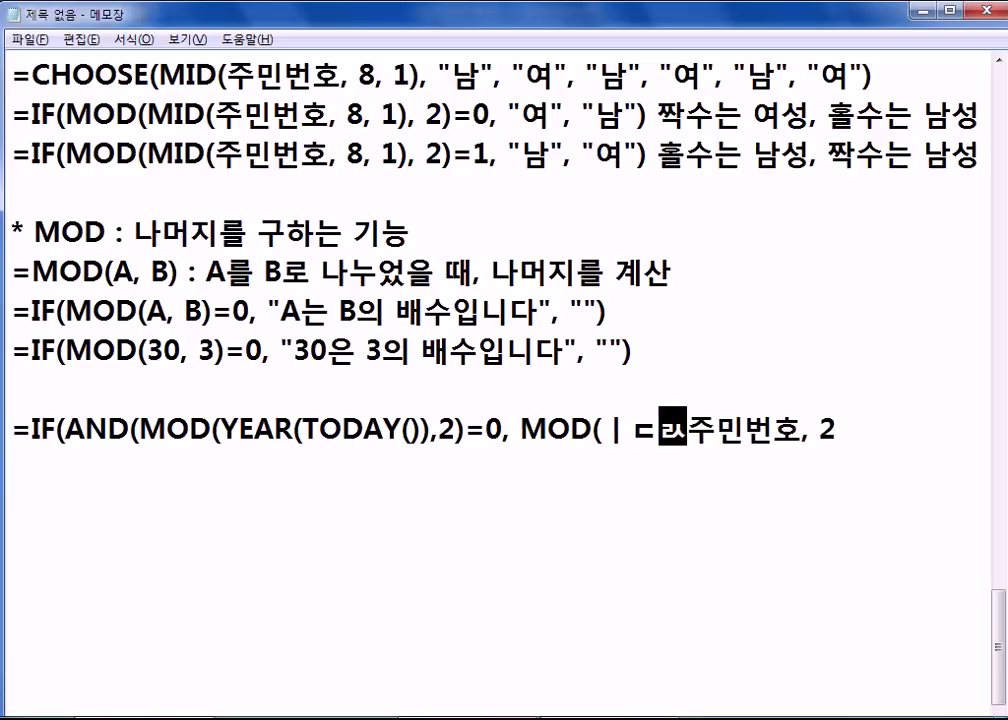
pyautogui.press('BackSpace')
pyautogui.press('BackSpace')
pyautogui.press('BackSpace')
pyautogui.write('LEFT(')
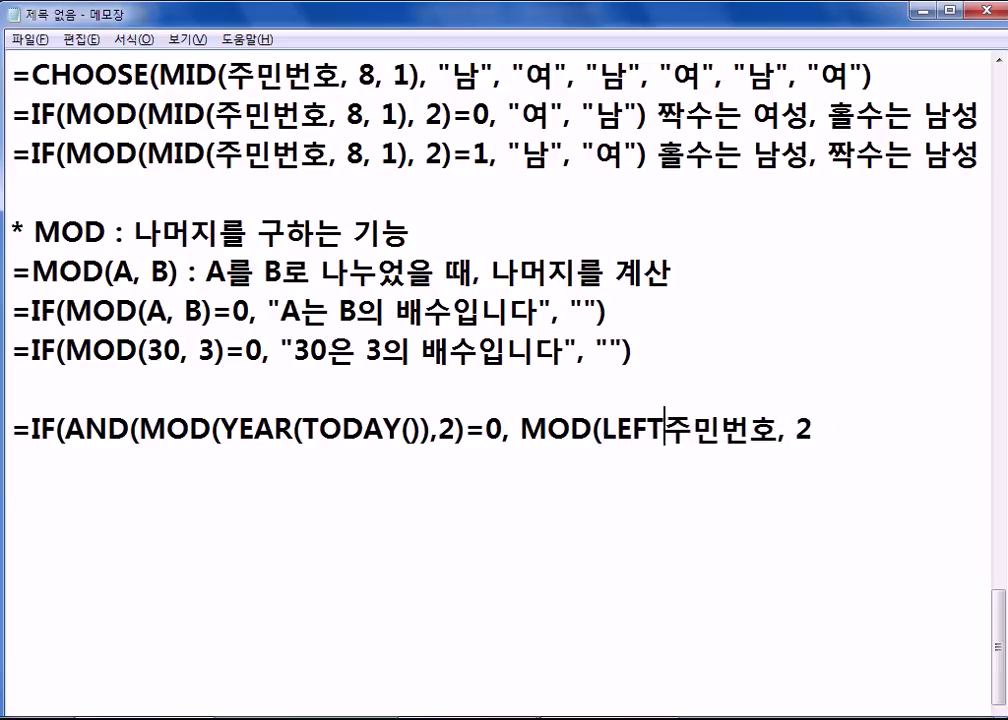
# - Complete the second condition as MOD(LEFT(주민번호, 2), 2)=0 and close the AND function
pyautogui.click(826, 430)
pyautogui.write('), 2)')
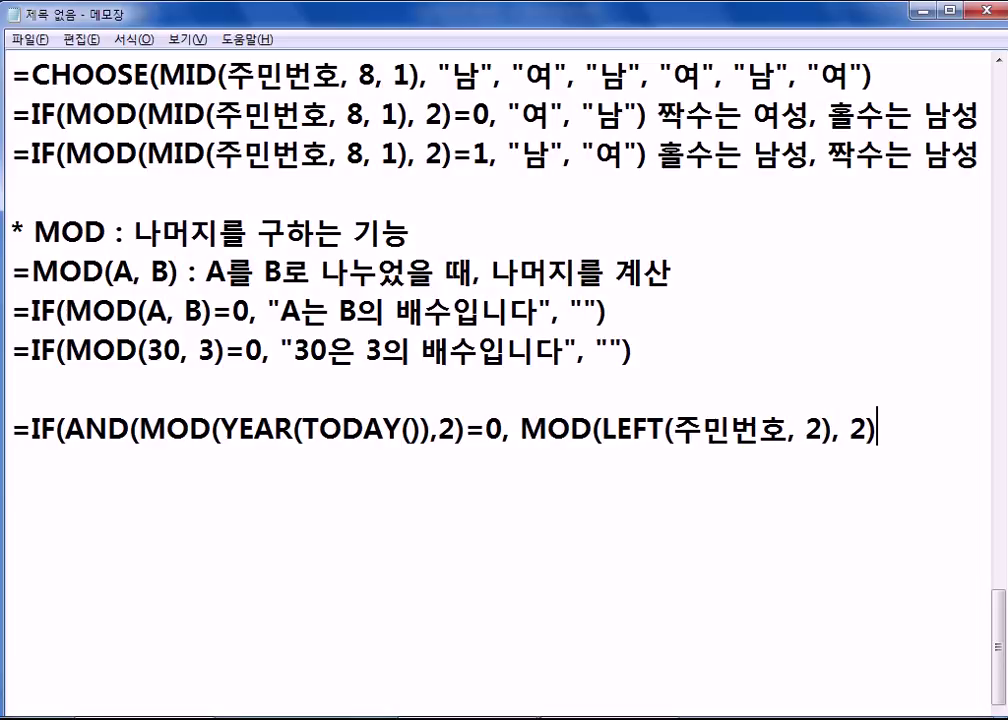
pyautogui.write('=0)')
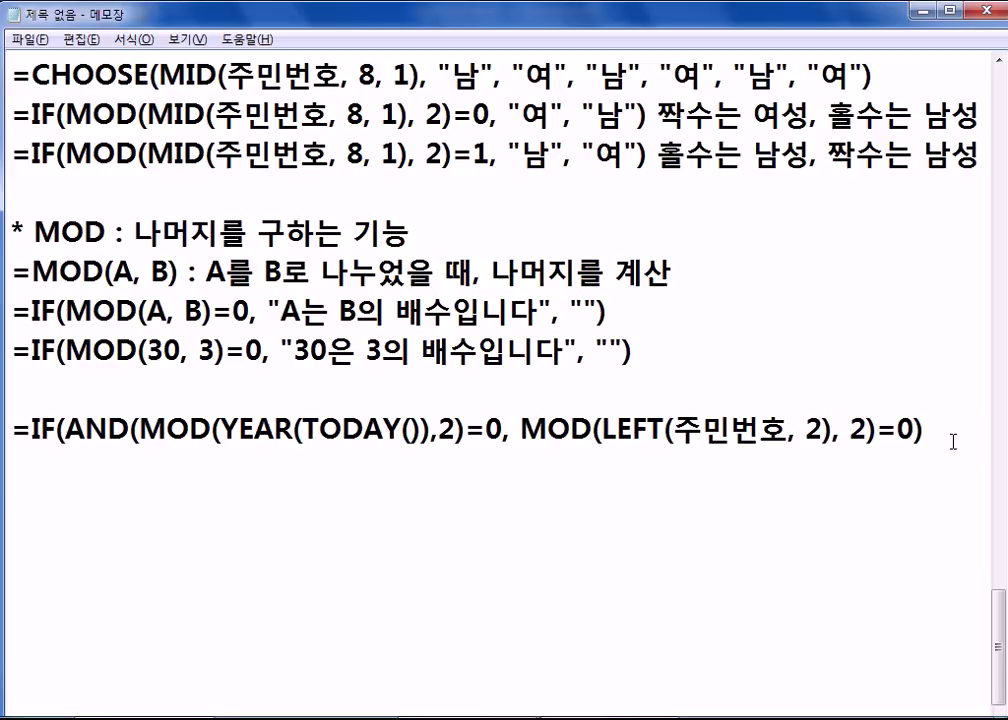
# - Finish the IF formula with "발송" as the true result and "" as the false result, and start a new line
pyautogui.moveTo(139, 430); pyautogui.dragTo(440, 430)
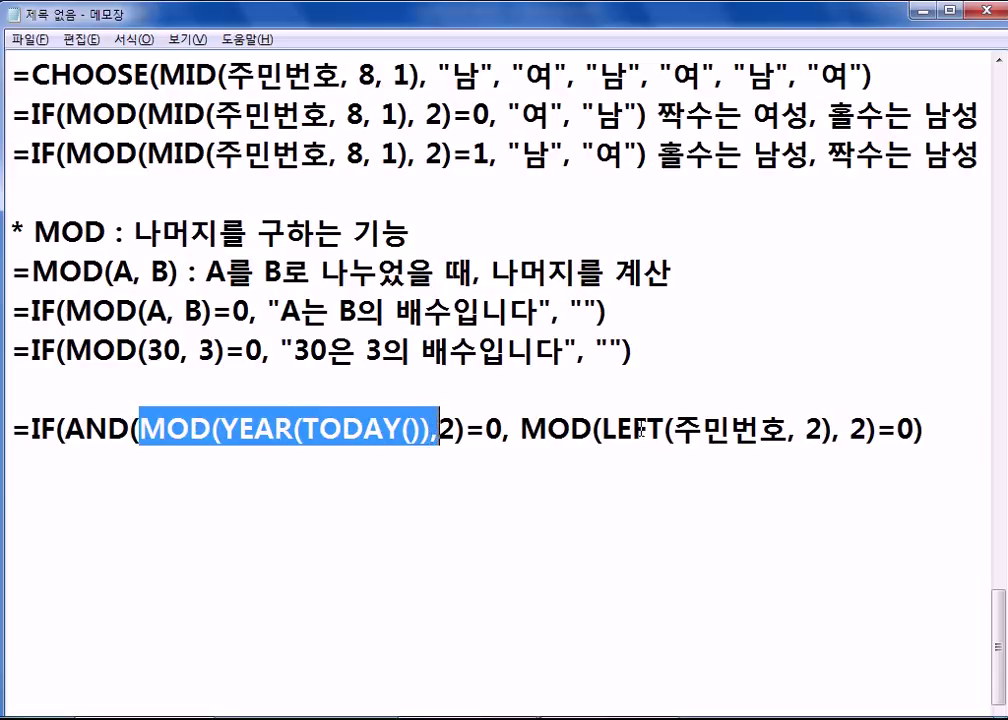
pyautogui.moveTo(603, 430); pyautogui.dragTo(857, 425)
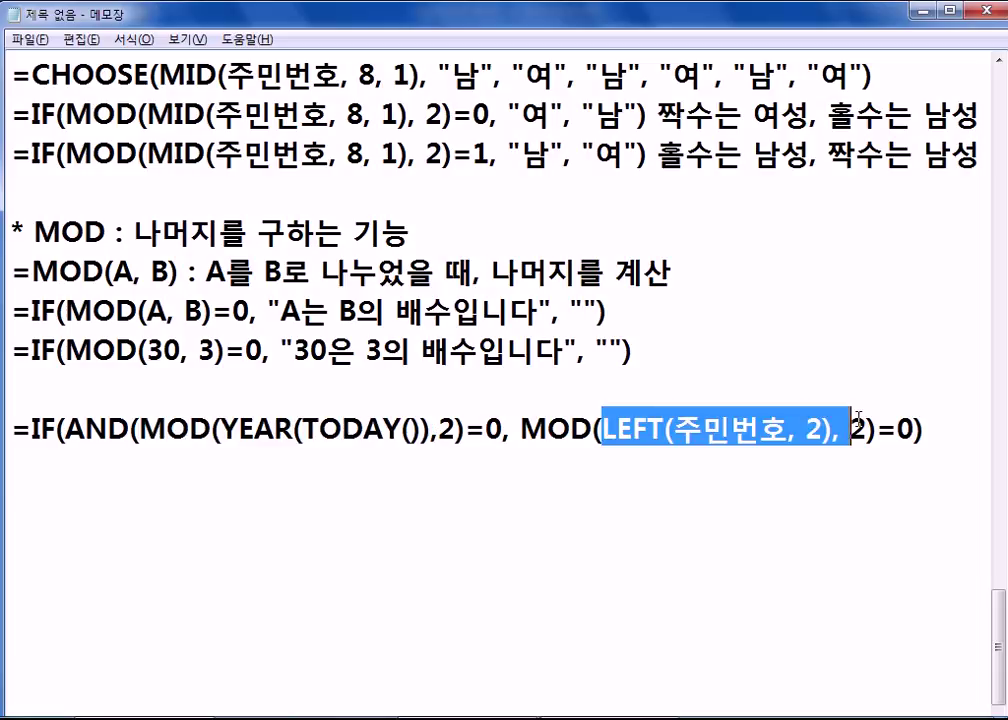
pyautogui.click(947, 430)
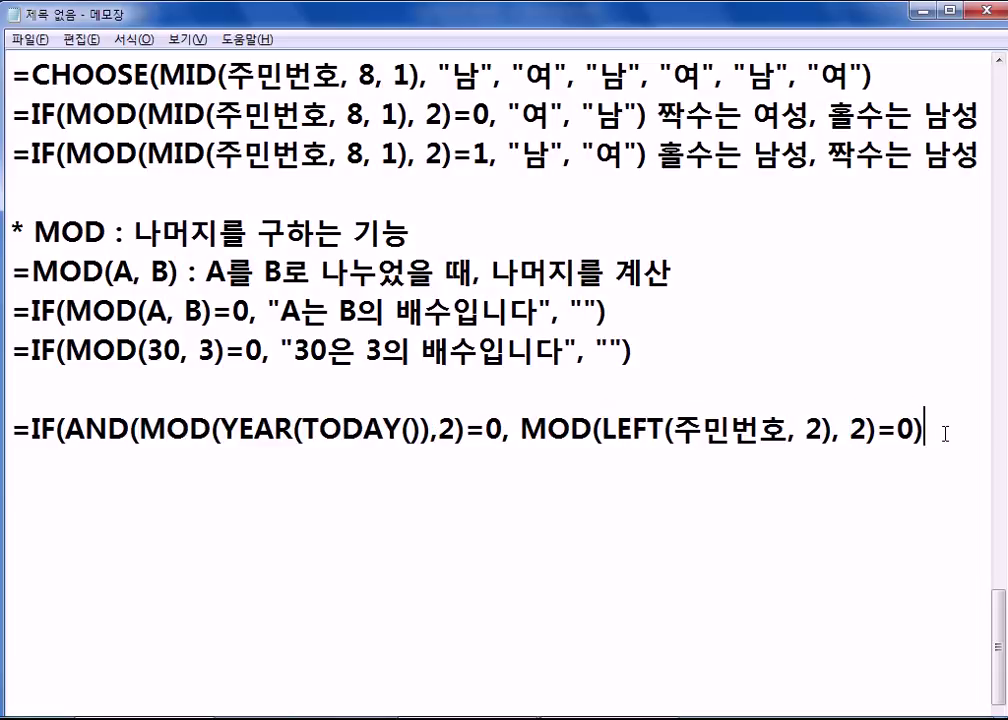
pyautogui.write(', "발송", "")')
pyautogui.press('Return')
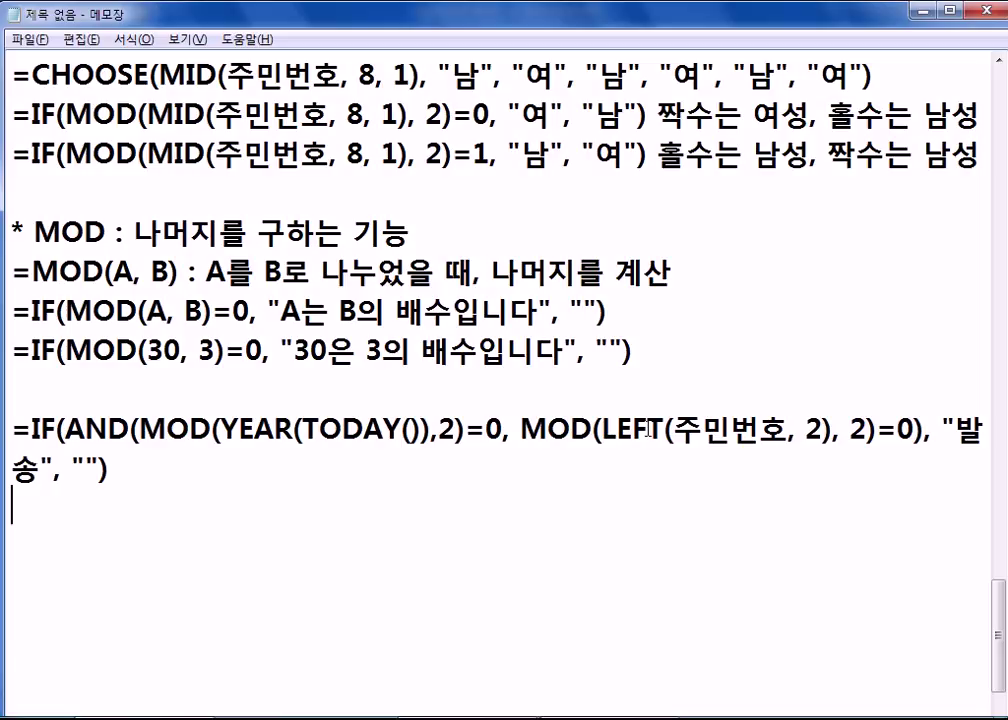
# - Remove AND( from the formula and replace "=0," after the first MOD with " = " to compare both remainders directly
pyautogui.hotkey('ctrl', 'End')
pyautogui.moveTo(64, 430); pyautogui.dragTo(141, 430)
pyautogui.press('Delete')
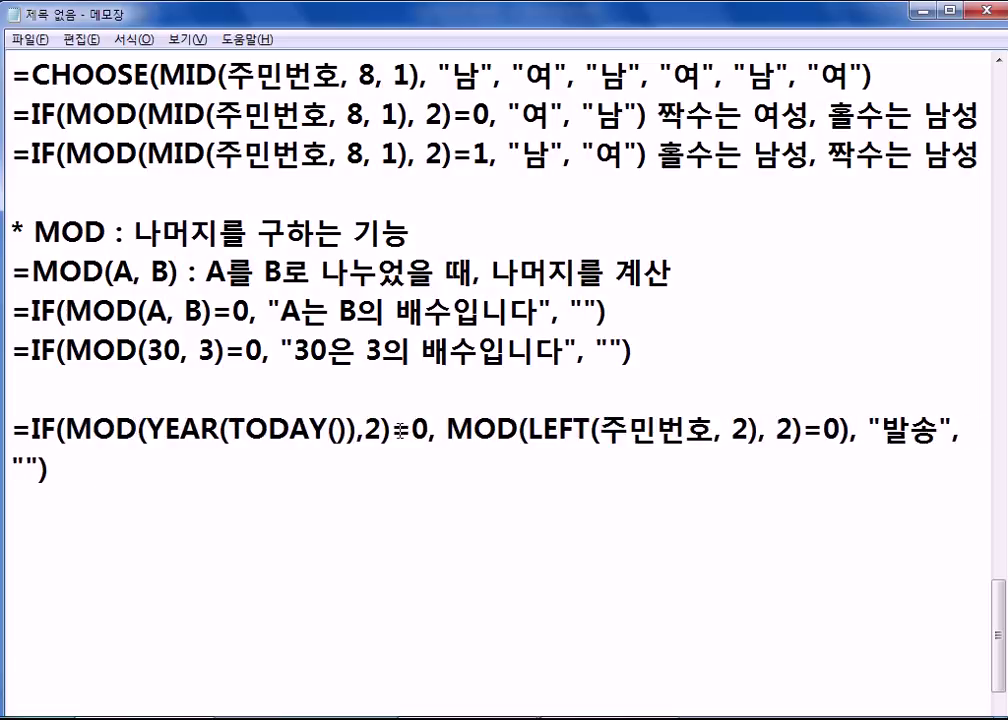
pyautogui.moveTo(398, 430); pyautogui.dragTo(441, 434)
pyautogui.press('Delete')
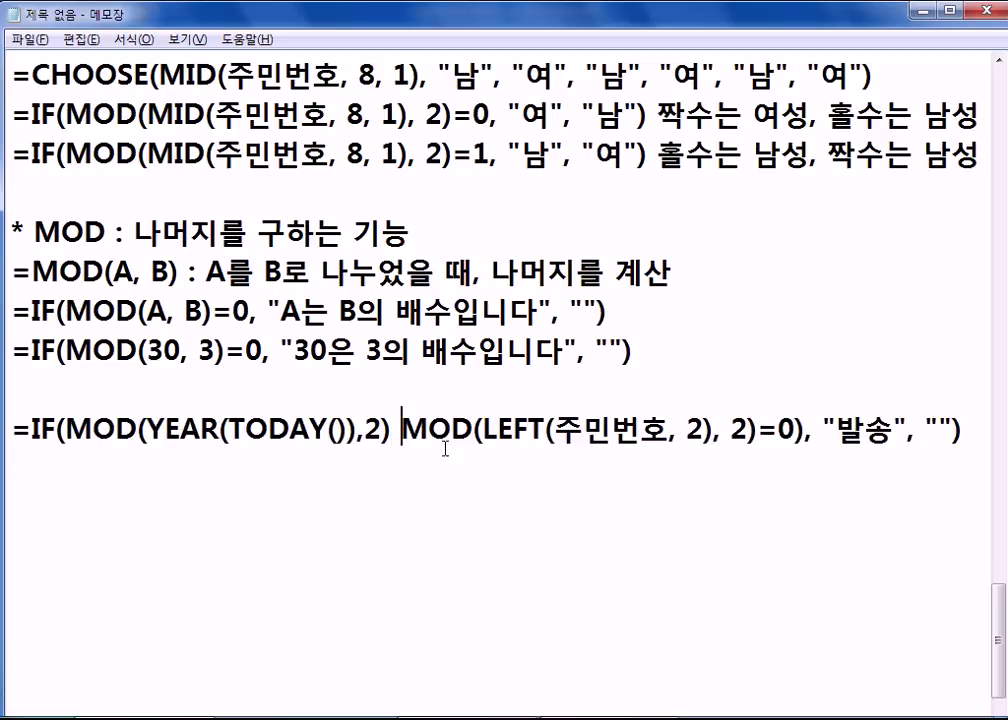
pyautogui.write('=')
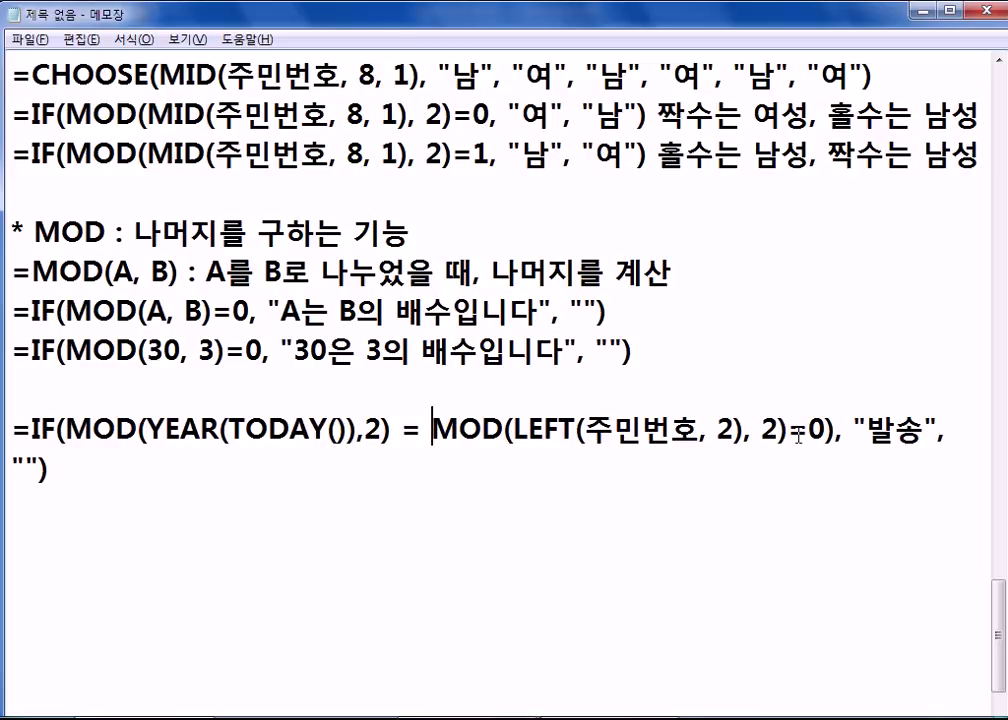
# - Remove the surplus closing parenthesis and the "=0" after the second MOD, keeping the comma before "발송"
pyautogui.click(826, 430)
pyautogui.press('Delete')
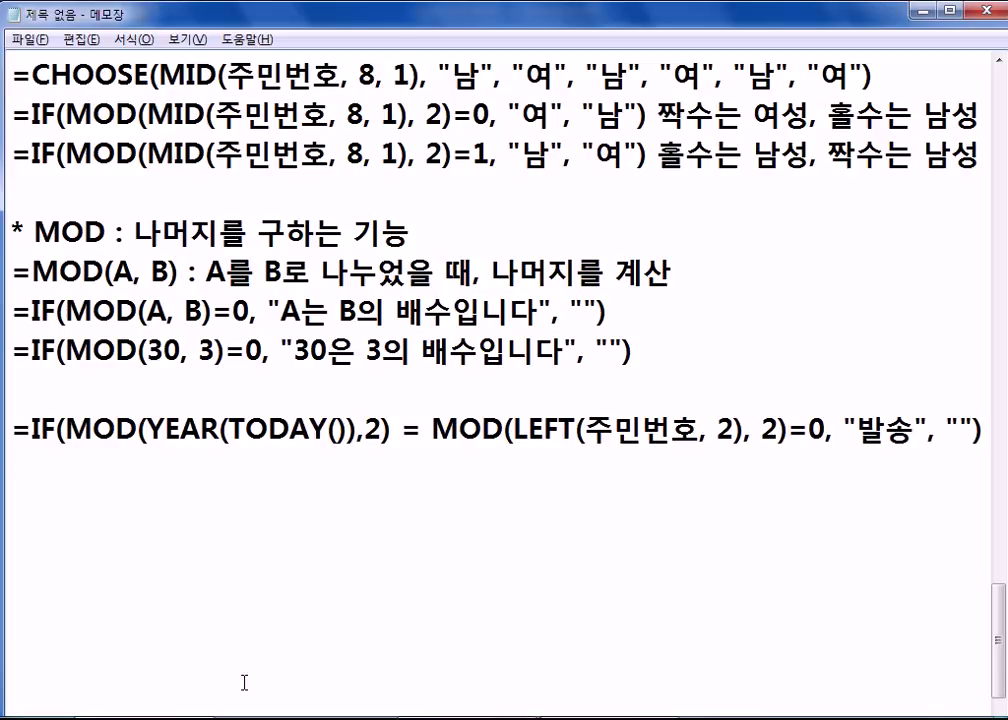
pyautogui.moveTo(346, 430); pyautogui.dragTo(171, 428)
pyautogui.moveTo(391, 430); pyautogui.dragTo(229, 430)
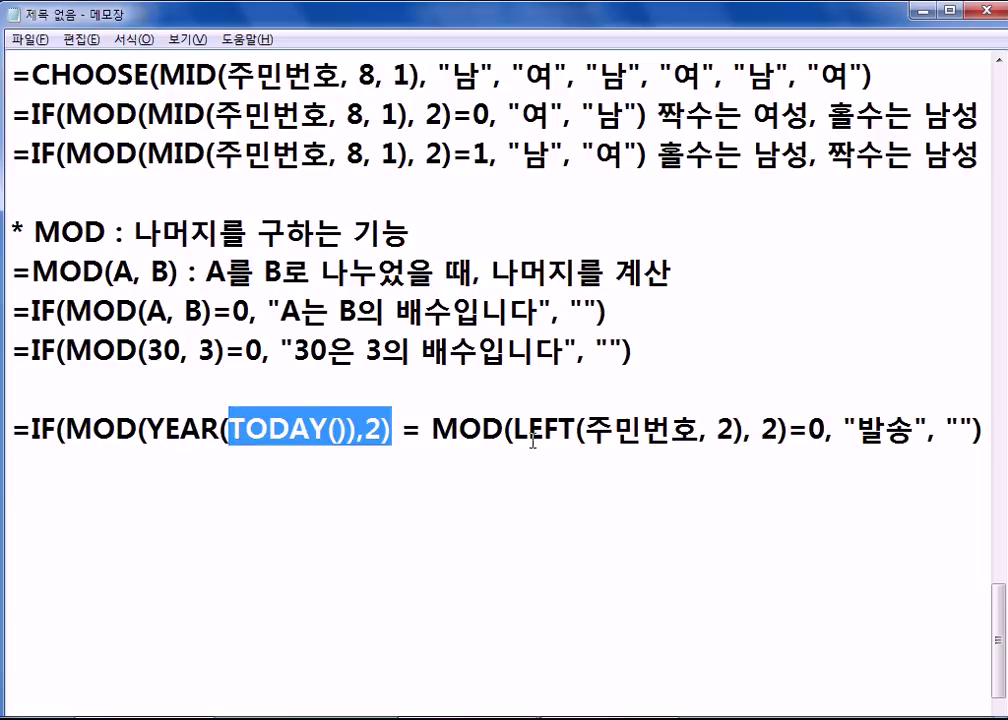
pyautogui.moveTo(788, 430); pyautogui.dragTo(833, 430)
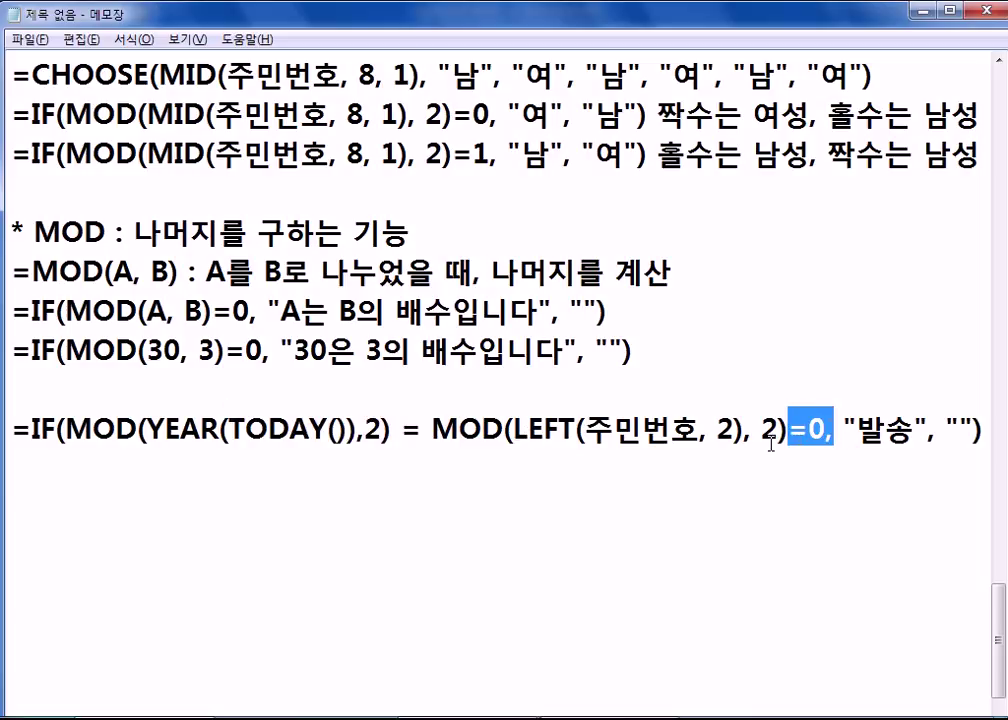
pyautogui.write(',')
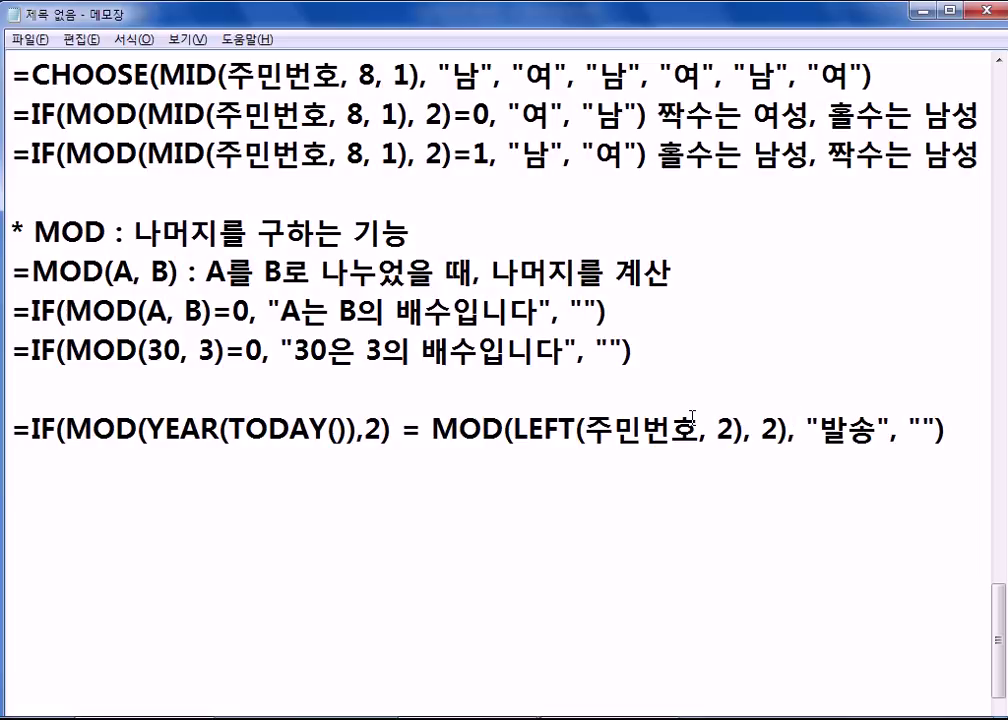
# - Examine how the formula compares the current year's remainder with the remainder of the first two 주민번호 digits
pyautogui.moveTo(245, 430); pyautogui.dragTo(337, 430)
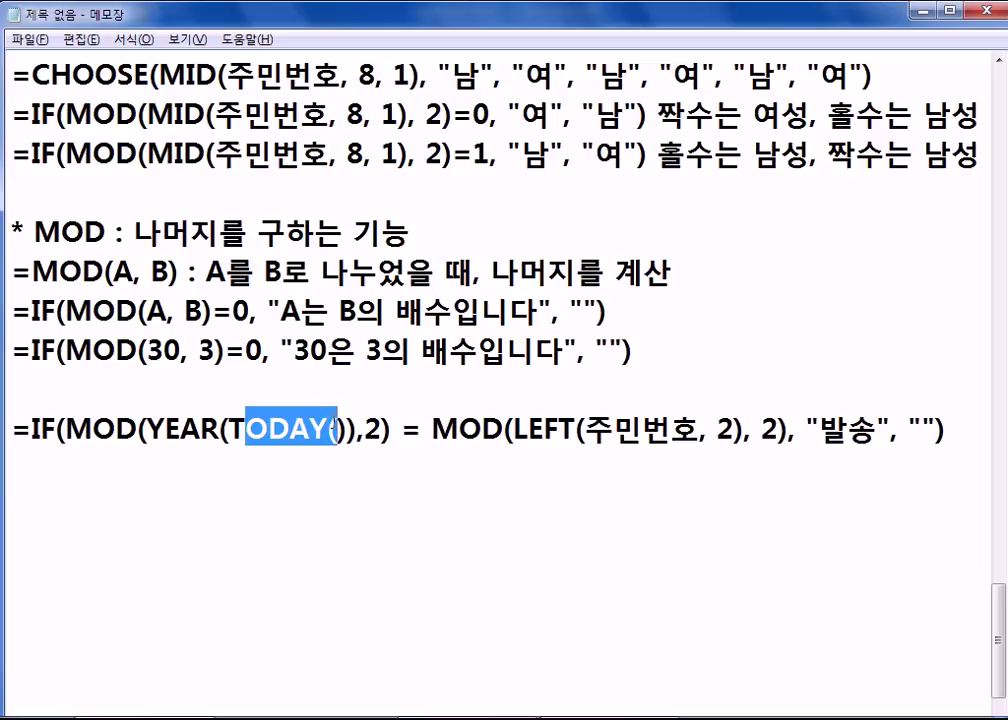
pyautogui.click(393, 430)
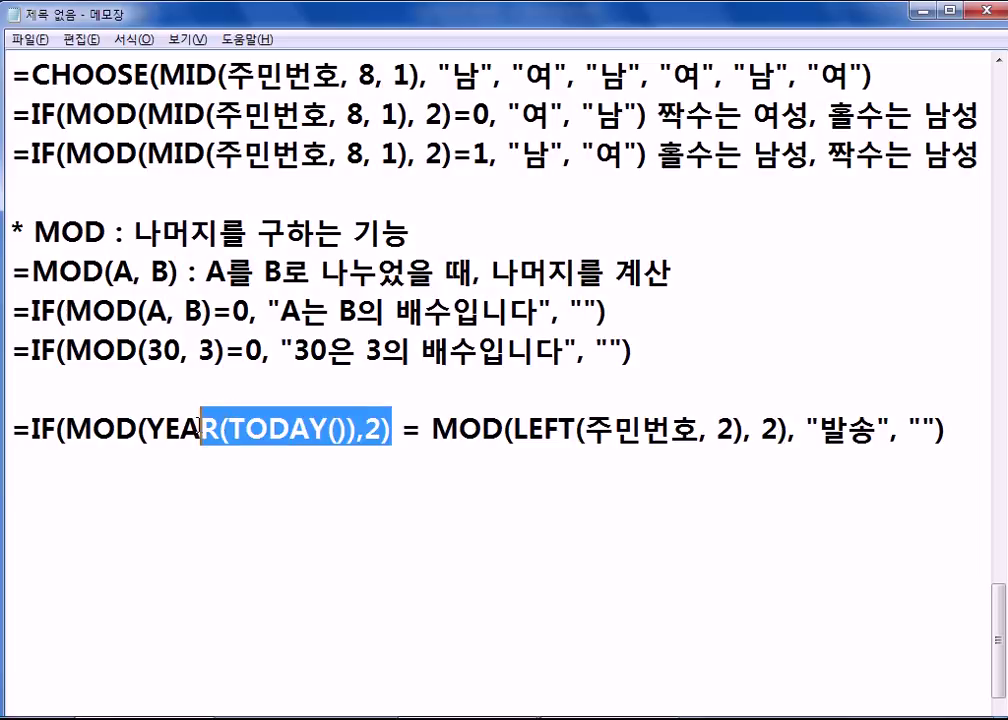
pyautogui.moveTo(202, 430); pyautogui.dragTo(167, 430)
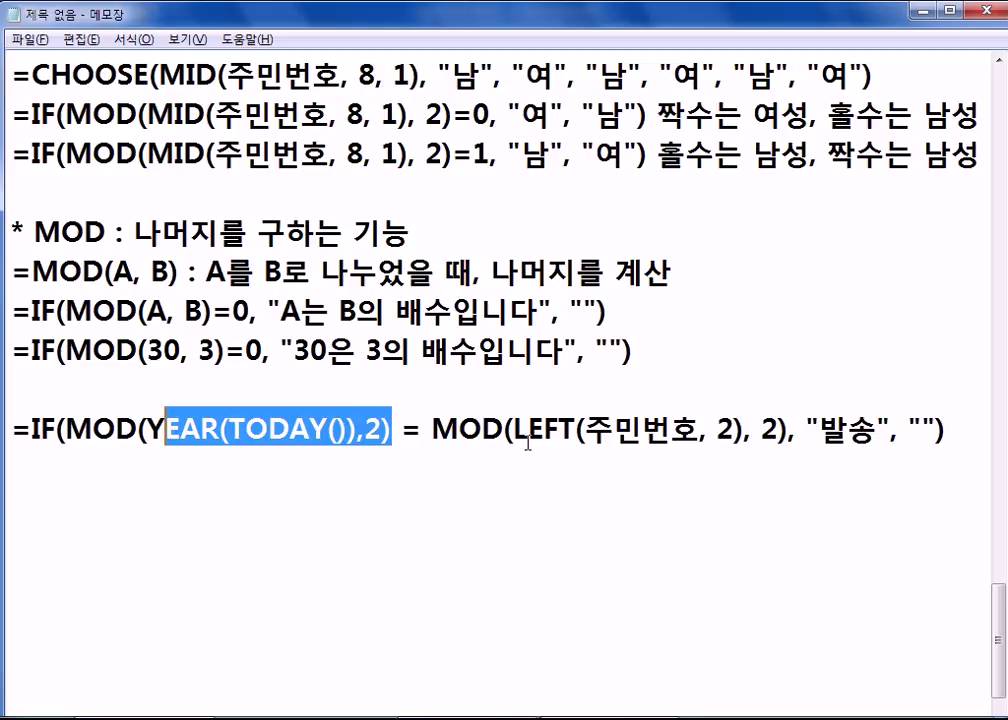
pyautogui.moveTo(613, 430); pyautogui.dragTo(717, 430)
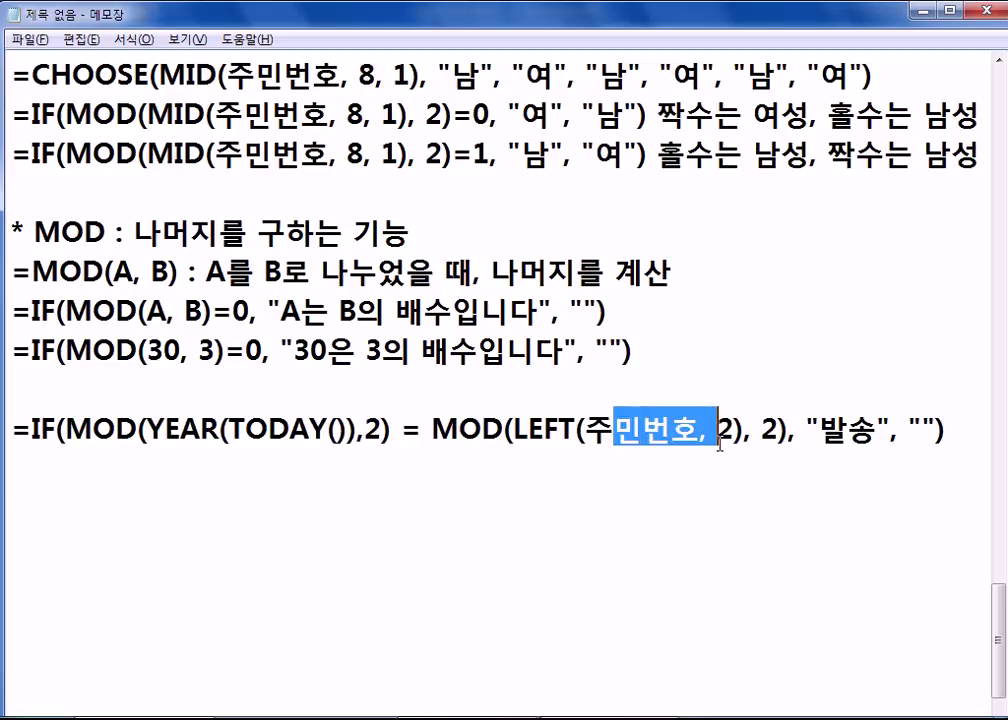
pyautogui.click(778, 447)
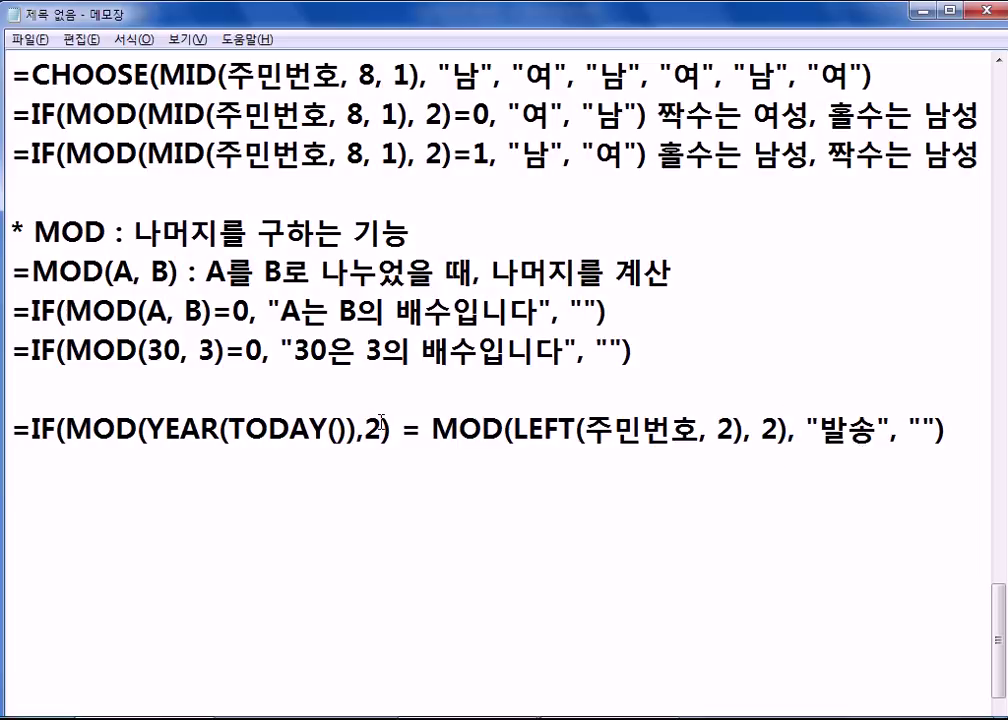
pyautogui.moveTo(392, 430); pyautogui.dragTo(152, 428)
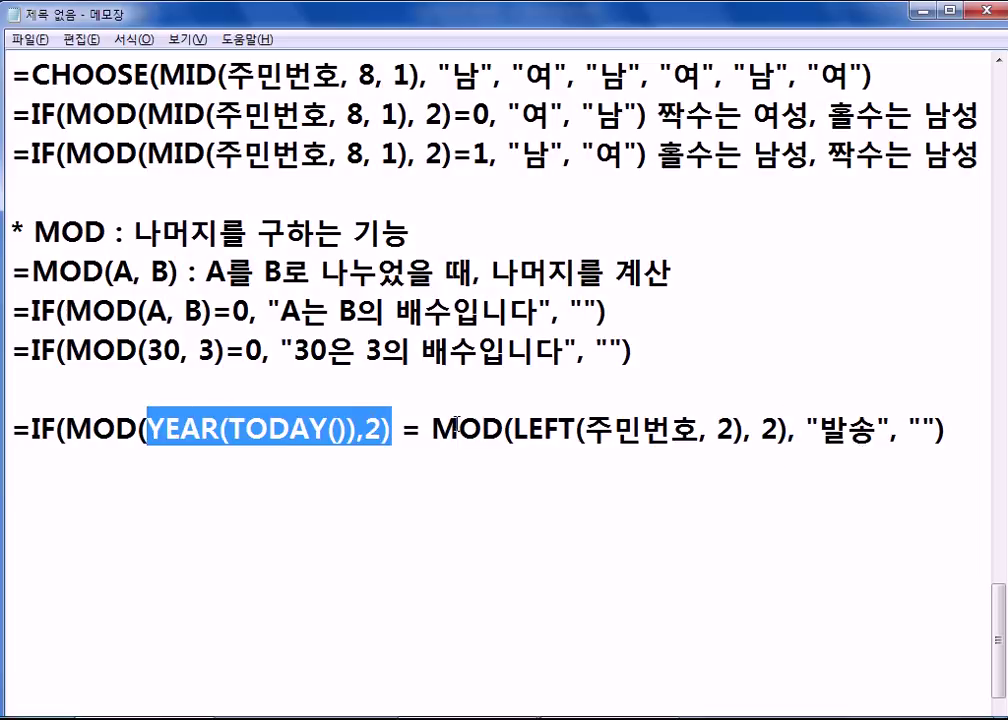
pyautogui.moveTo(481, 430); pyautogui.dragTo(700, 430)
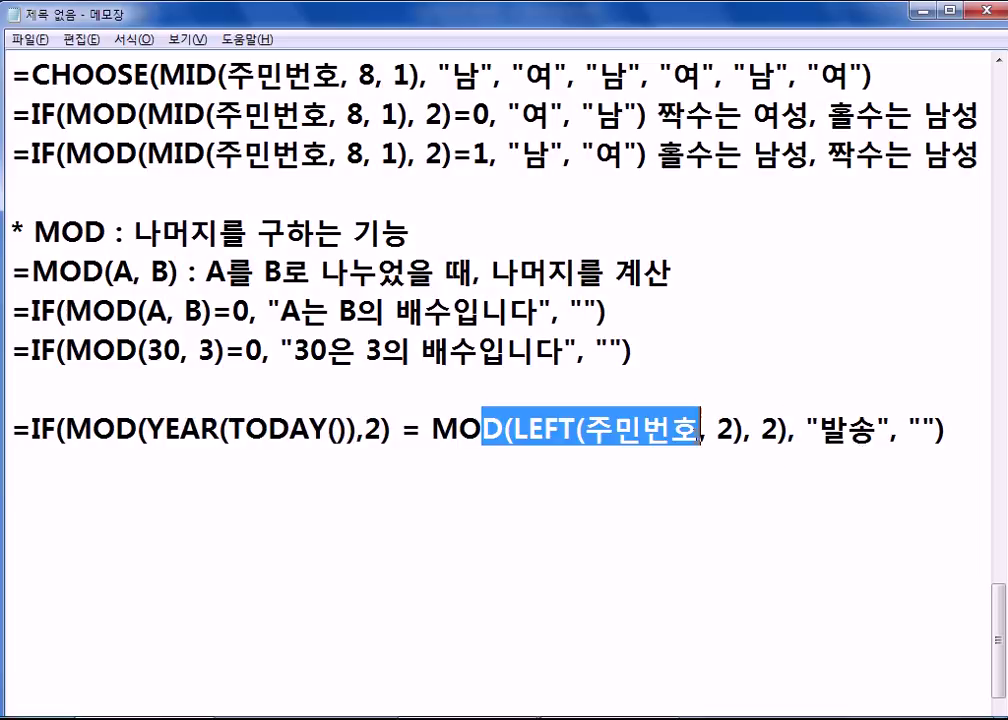
pyautogui.click(821, 432)
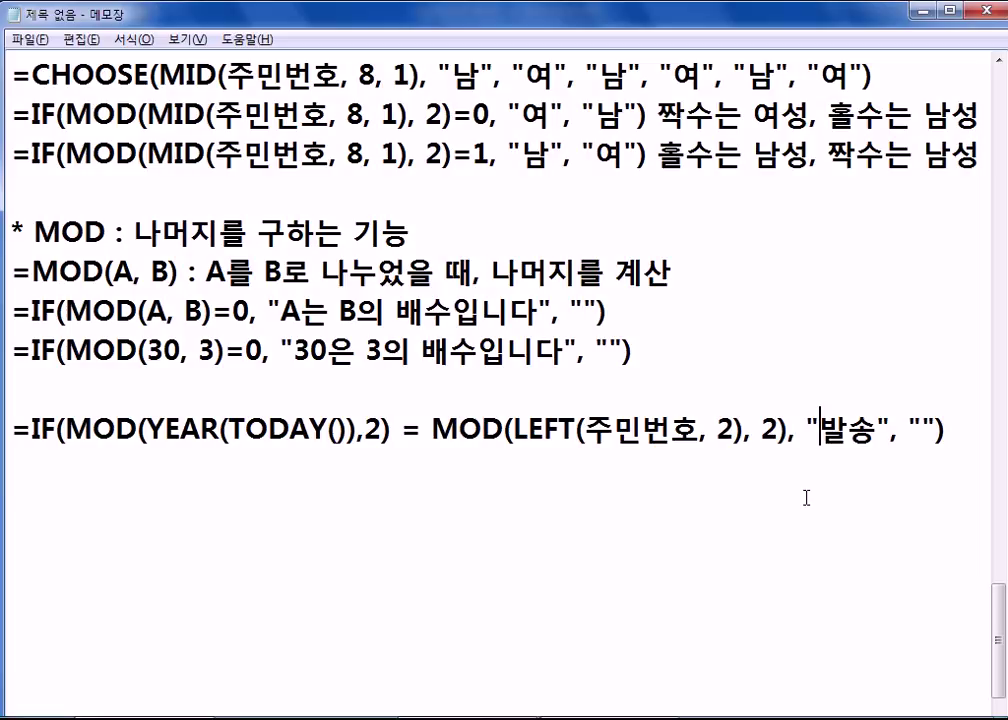
pyautogui.press('Return')
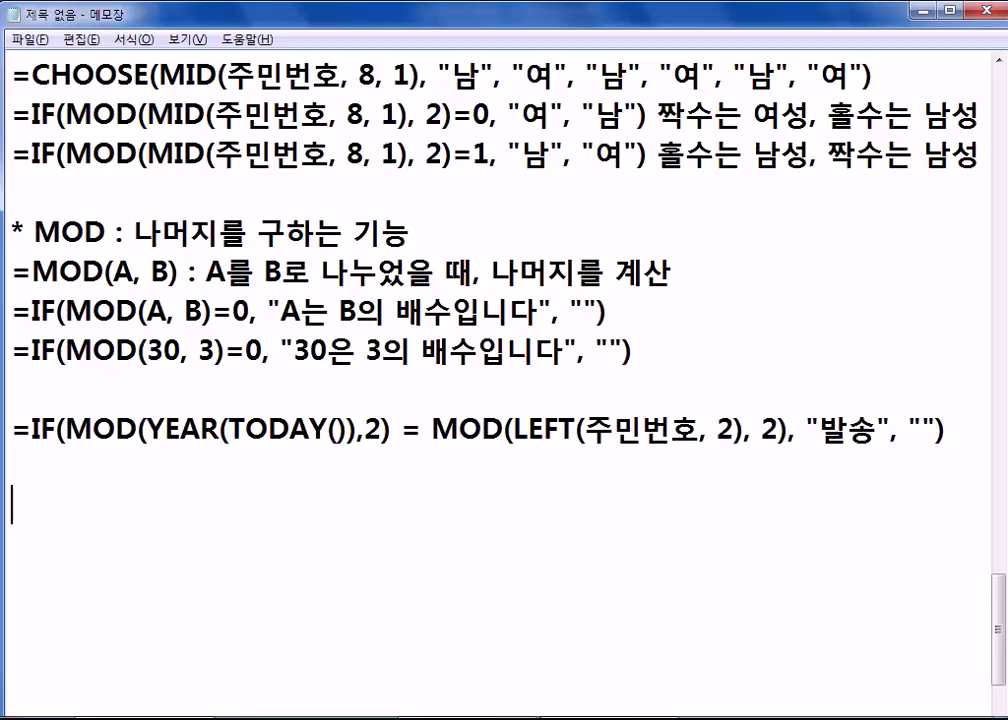
# - Switch to the Excel workbook 섹션06문제.xlsm, open the 기출01 sheet and select cell D3 under 소속부서
pyautogui.hotkey('alt', 'Tab')
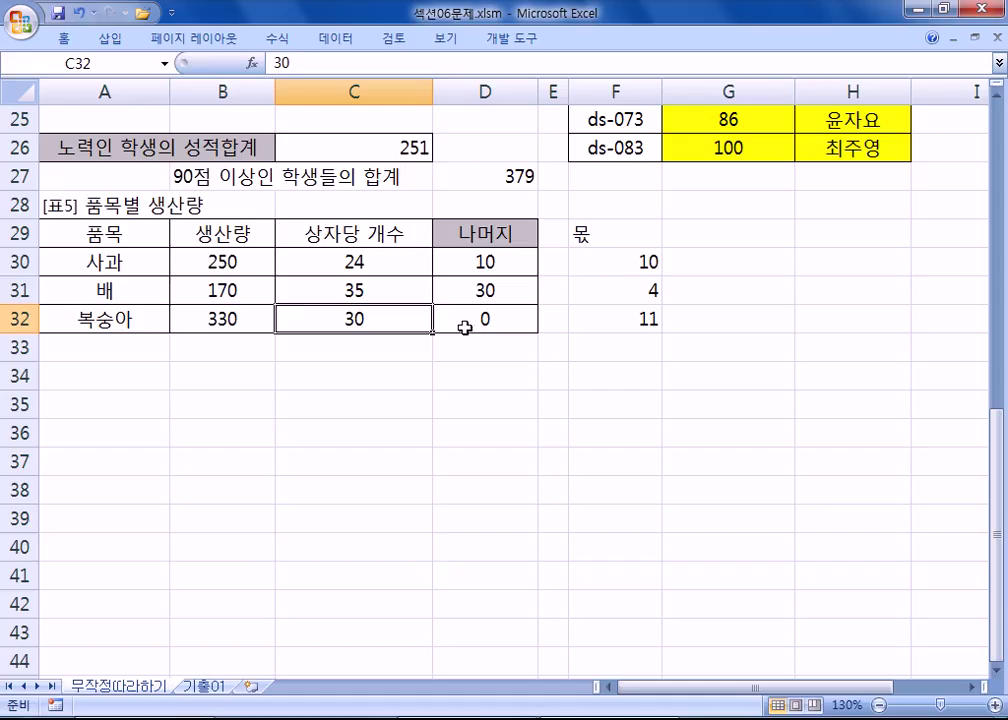
pyautogui.moveTo(468, 261); pyautogui.dragTo(475, 311)
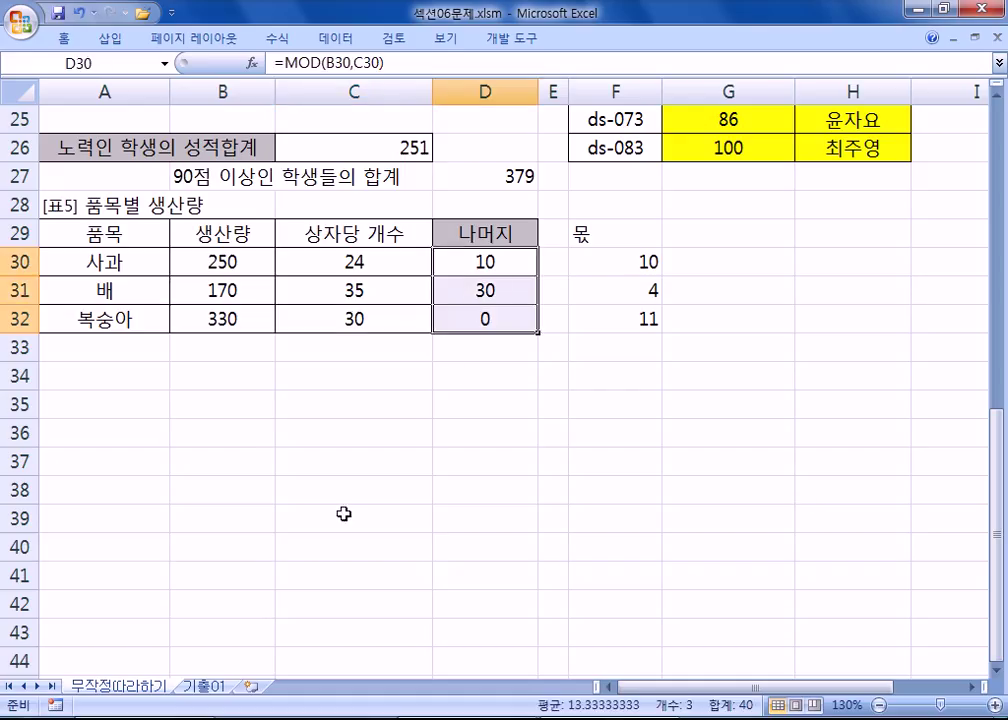
pyautogui.click(205, 686)
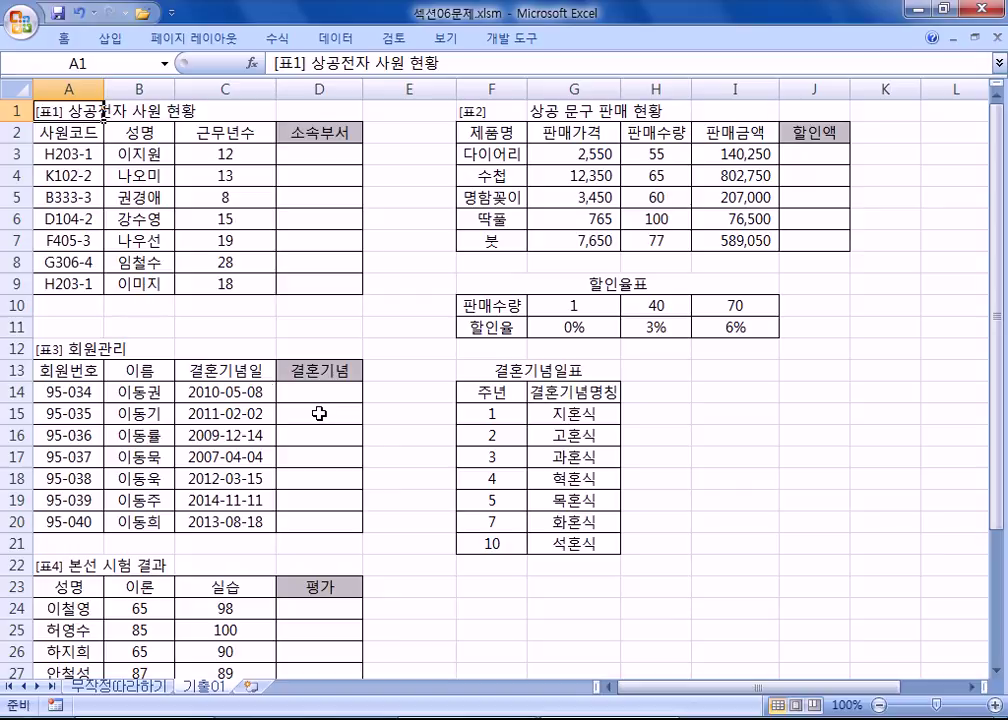
pyautogui.scroll(2, 96, 225)
pyautogui.click(393, 176)
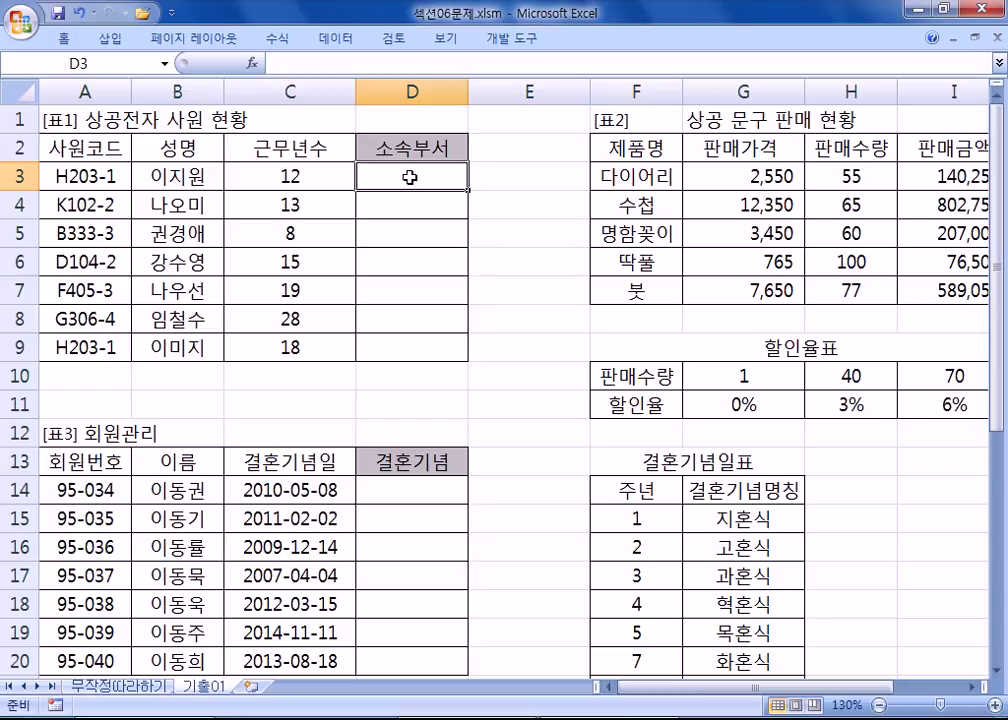
# - Switch to the Notepad notes and add the heading "교재 89쪽)" below the last formula, followed by a line starting "1번)"
pyautogui.click(158, 718)
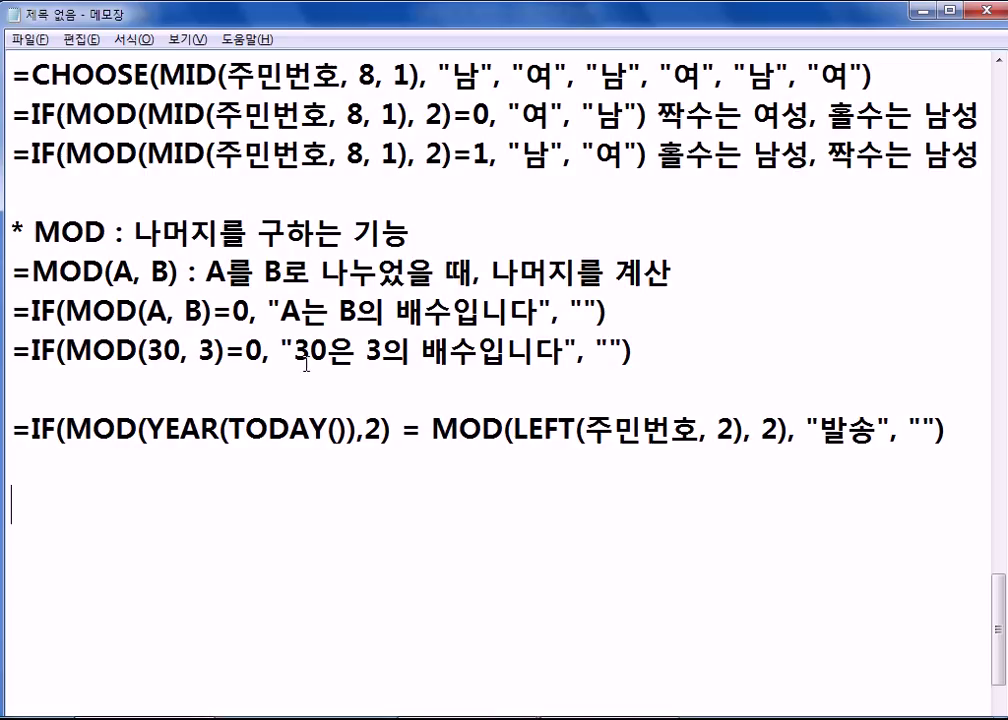
pyautogui.scroll(-3, 302, 378)
pyautogui.write('교재')
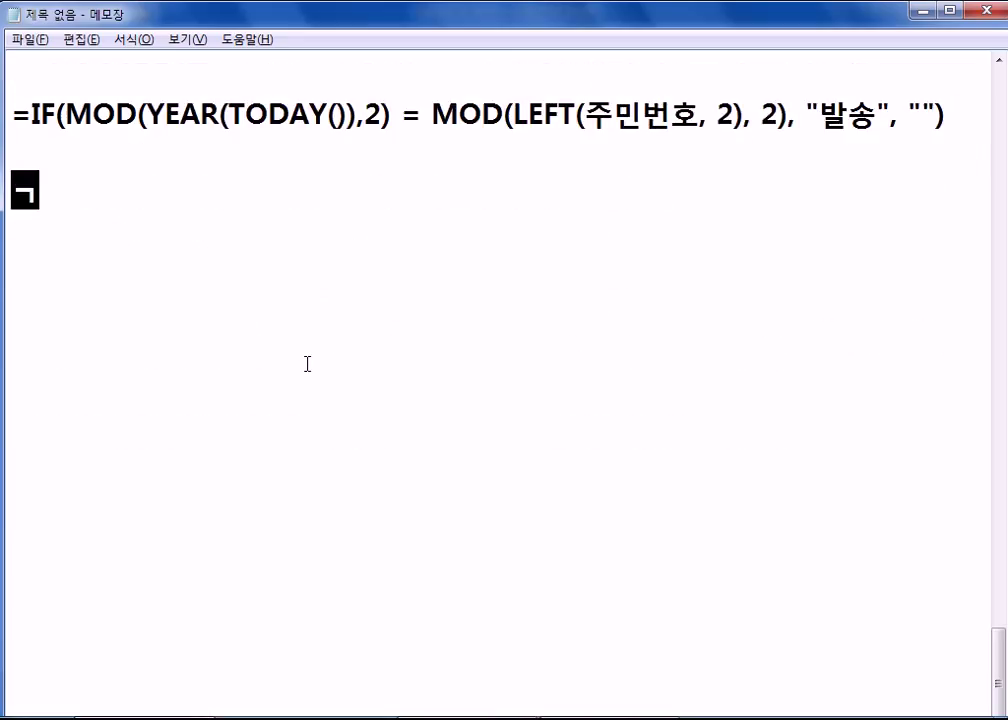
pyautogui.write(' 8')
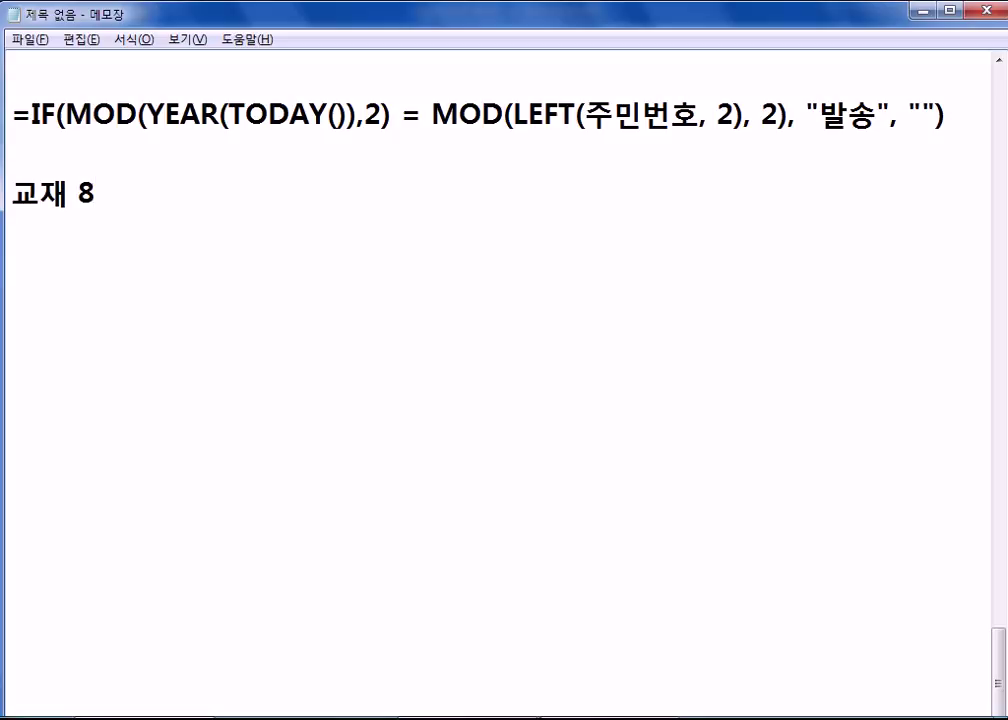
pyautogui.write('9쪽)')
pyautogui.press('Return')
pyautogui.write('1번) ')
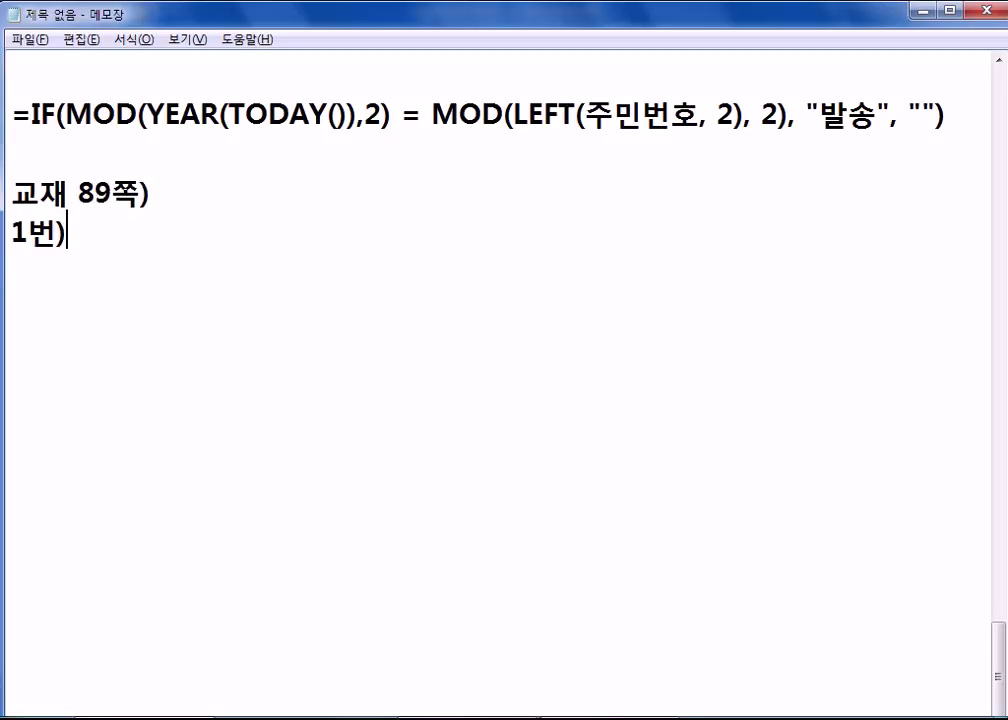
pyautogui.write('TKDNJZ')
pyautogui.press('BackSpace')
pyautogui.press('BackSpace')
pyautogui.press('BackSpace')
pyautogui.press('BackSpace')
pyautogui.press('BackSpace')
pyautogui.press('BackSpace')
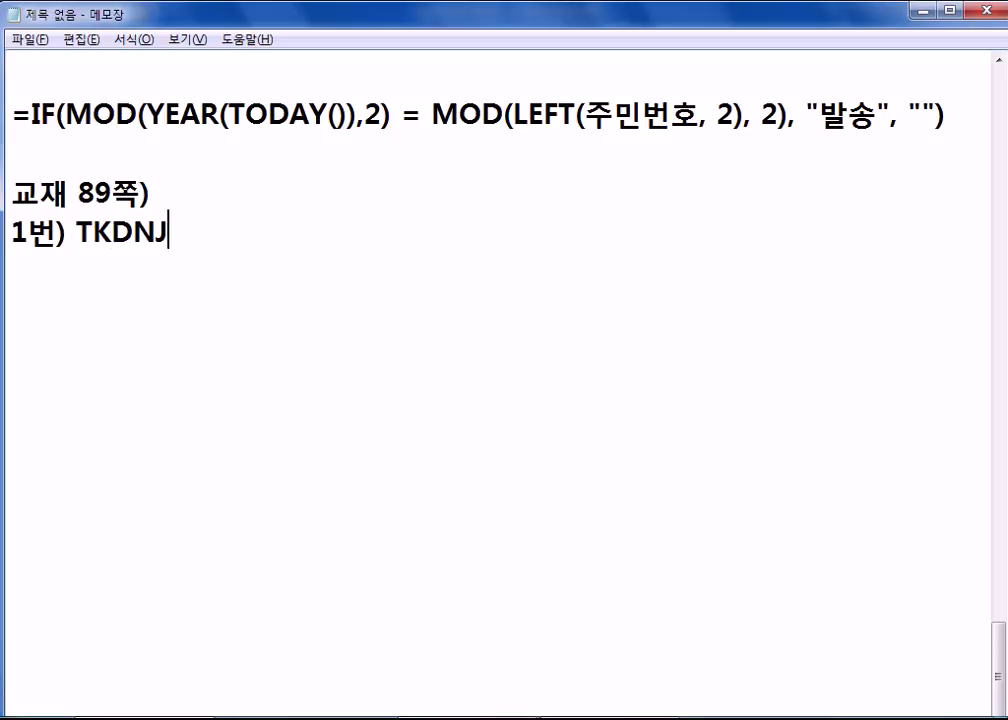
# - Begin the problem 1 description with "사원코드(A3:A9)의 오른쪽 큰 문자가 1이면"
pyautogui.write('사원')
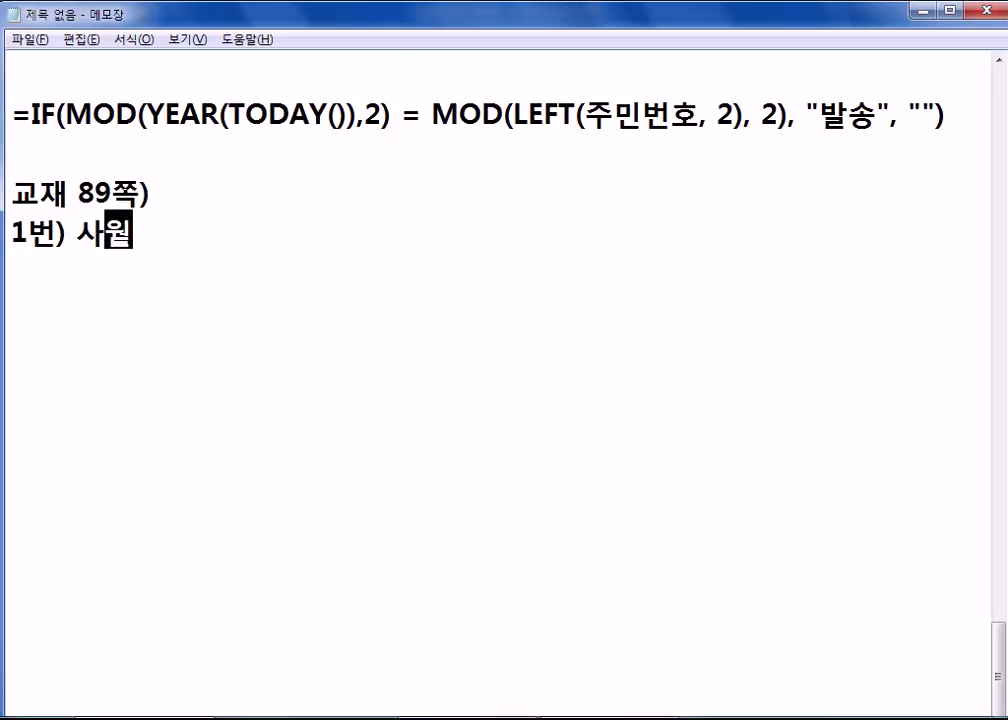
pyautogui.write('코드(')
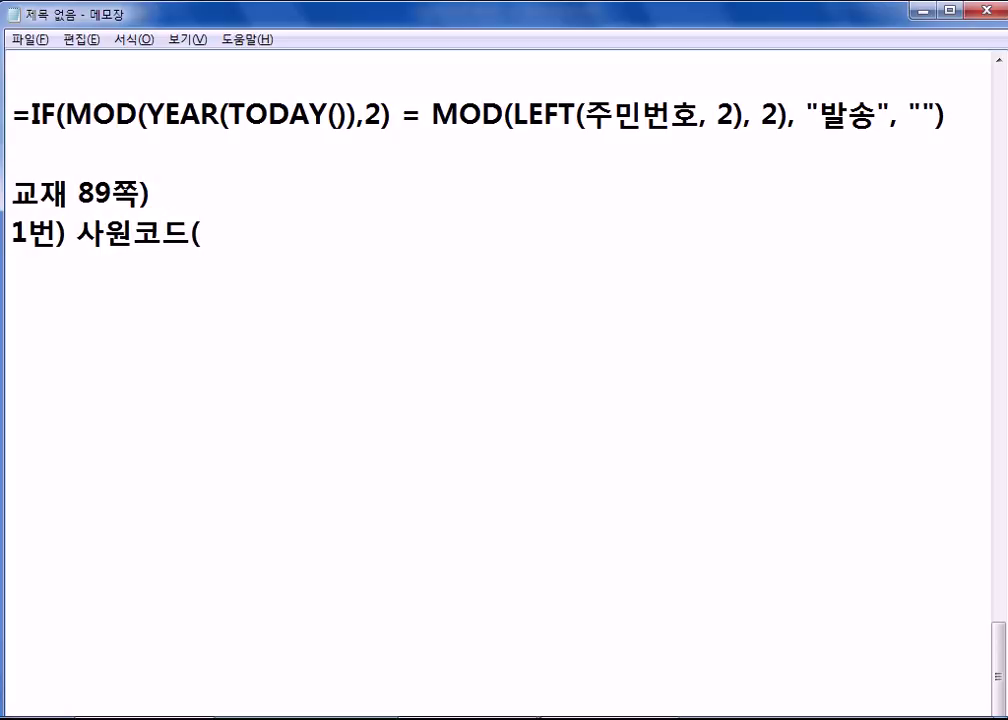
pyautogui.write('A3:A')
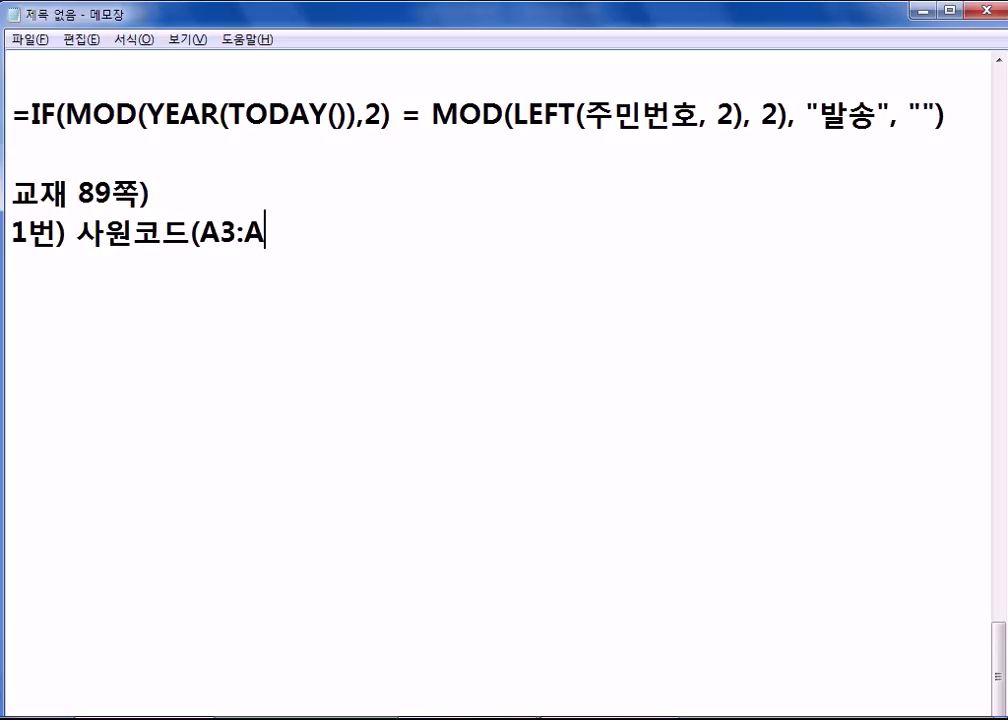
pyautogui.write('9)의 ')
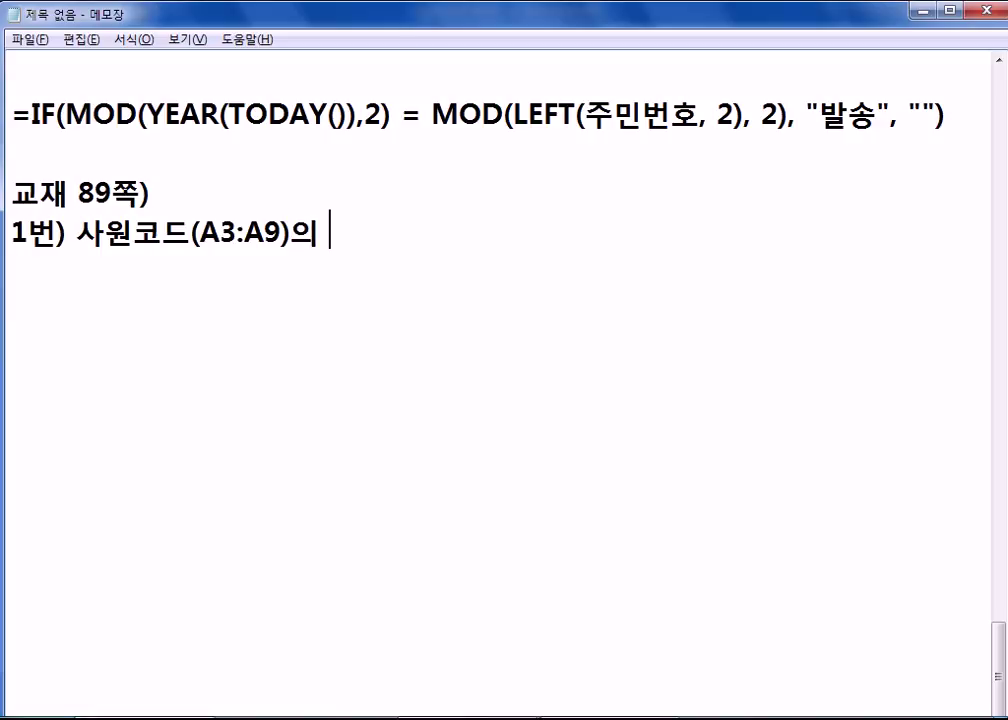
pyautogui.write('오른쪽 큰 ㅁ')
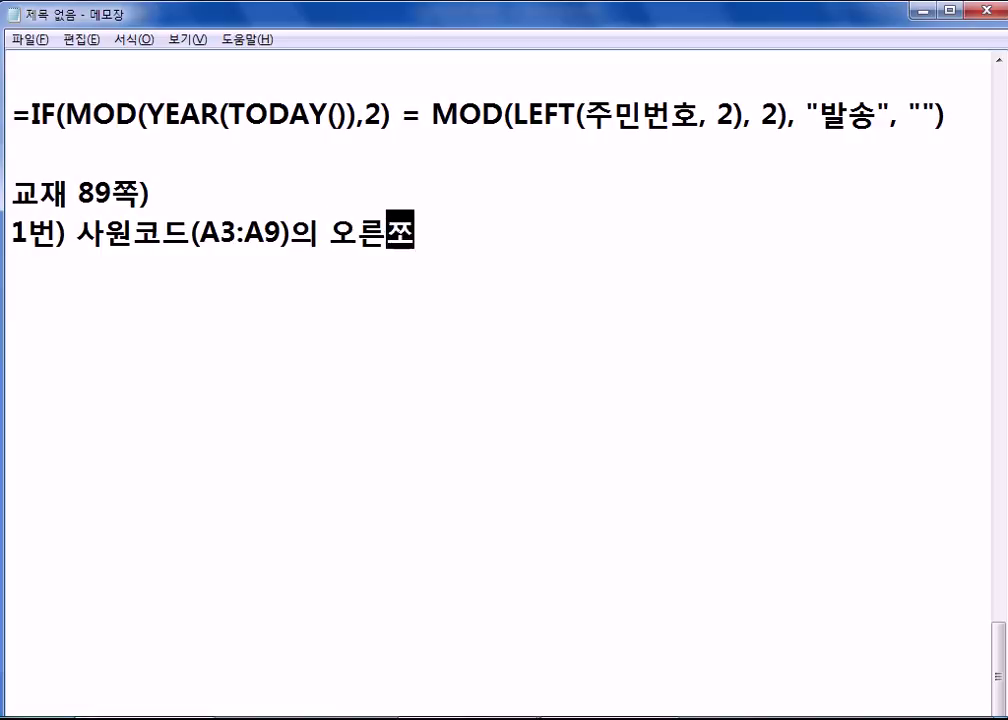
pyautogui.write('문자가 ')
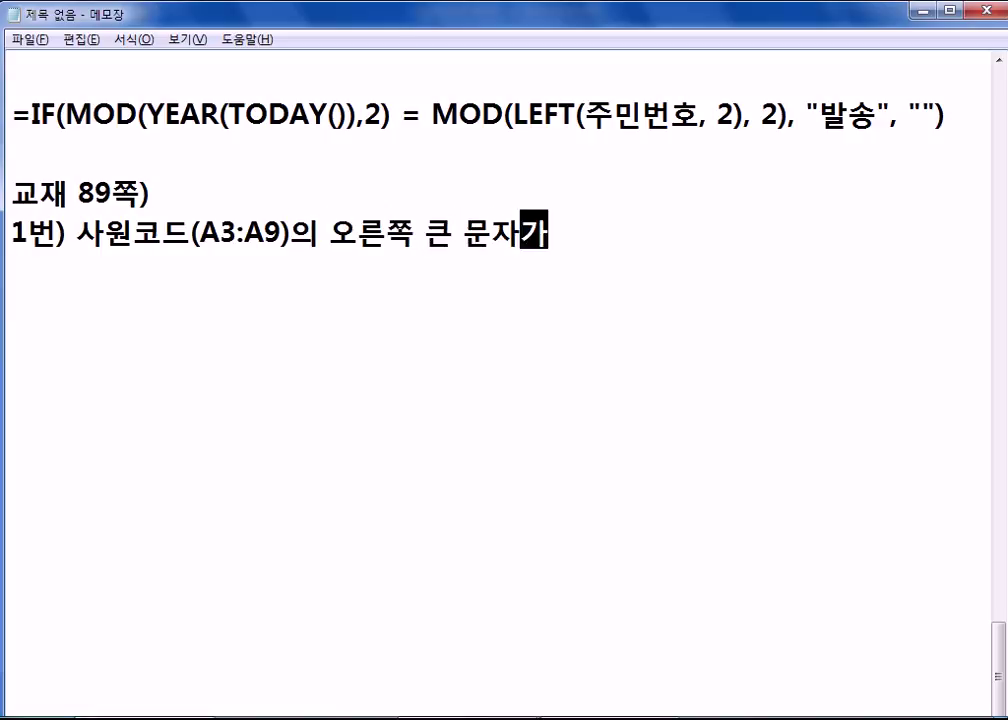
pyautogui.write('1이면')
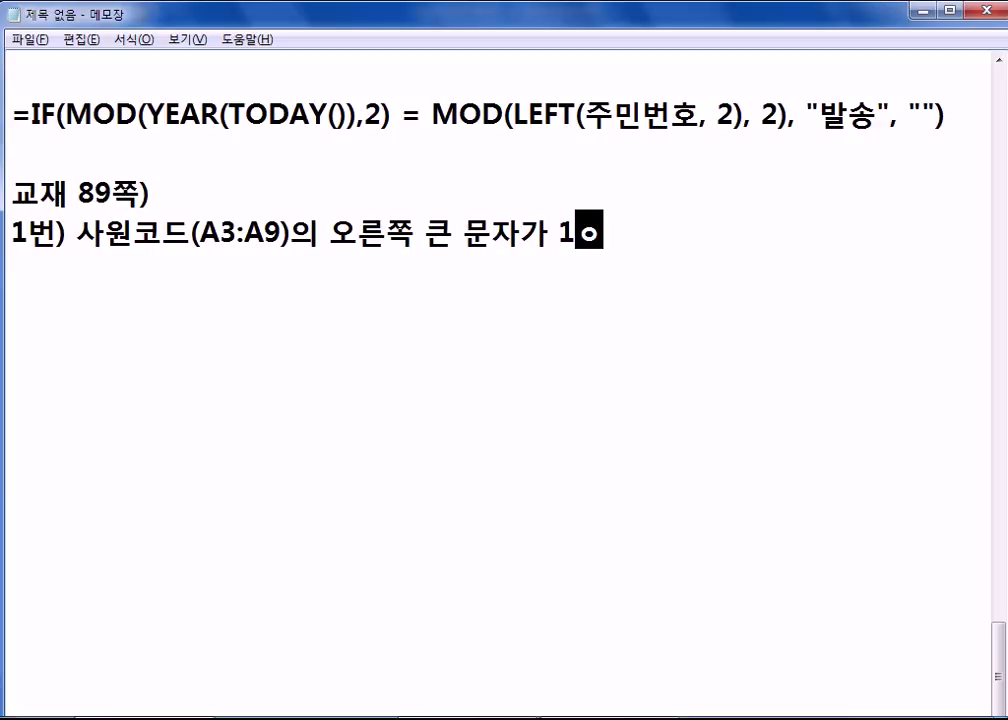
# - Continue the problem 1 description with "영업부", 2이면 "인사부", and 3이면
pyautogui.write('영업')
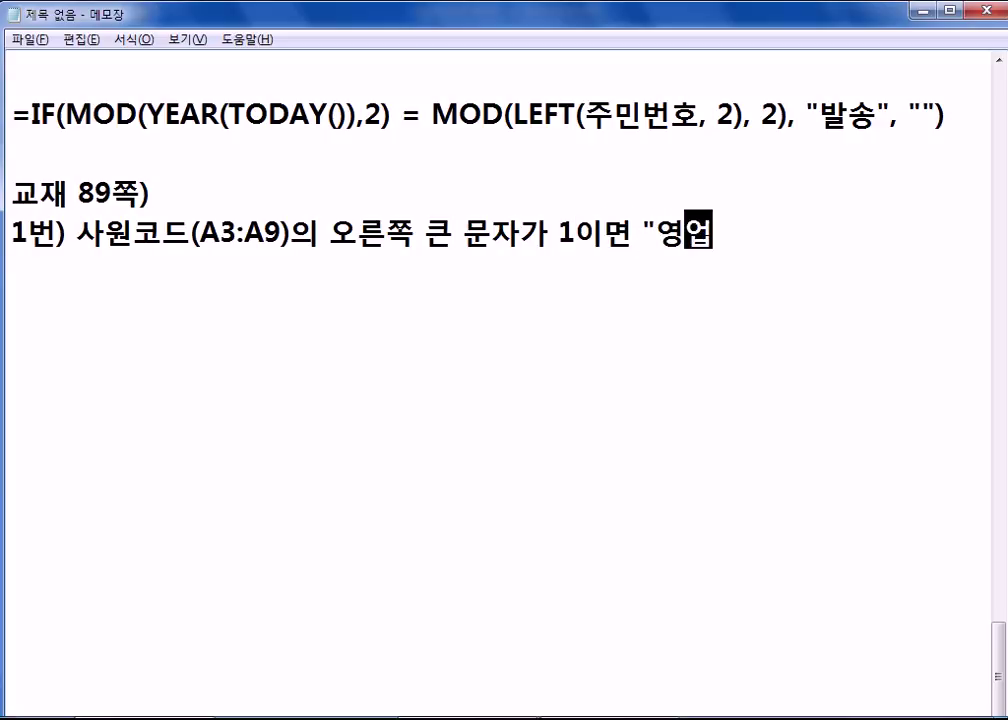
pyautogui.write('부", 2이면')
pyautogui.write(' "')
pyautogui.write('인사부"')
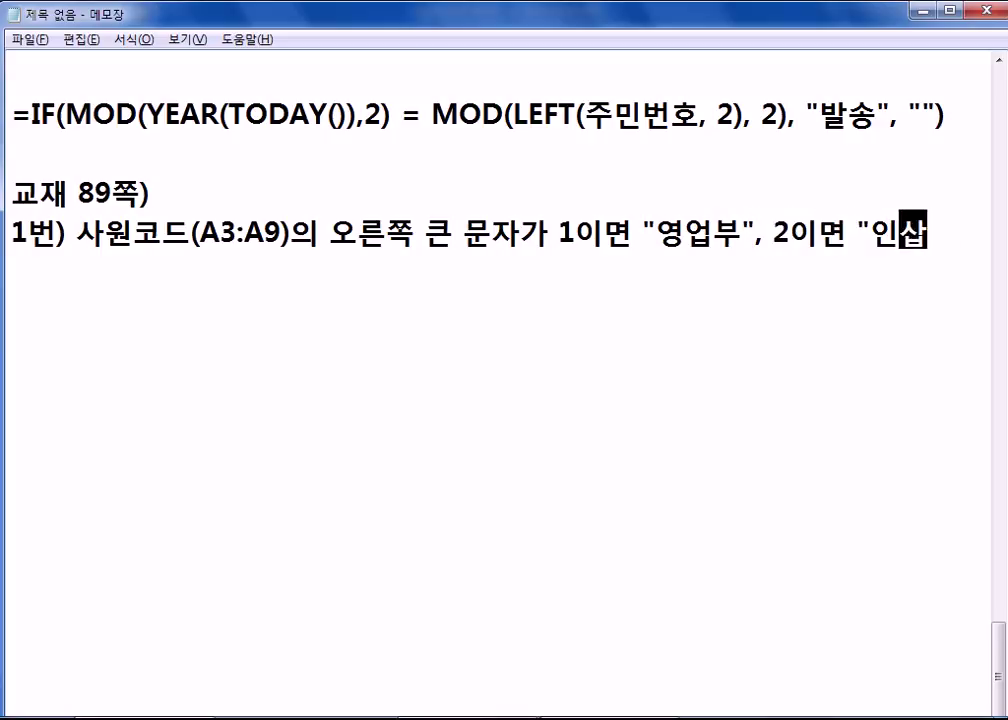
pyautogui.write(', 3이면 "')
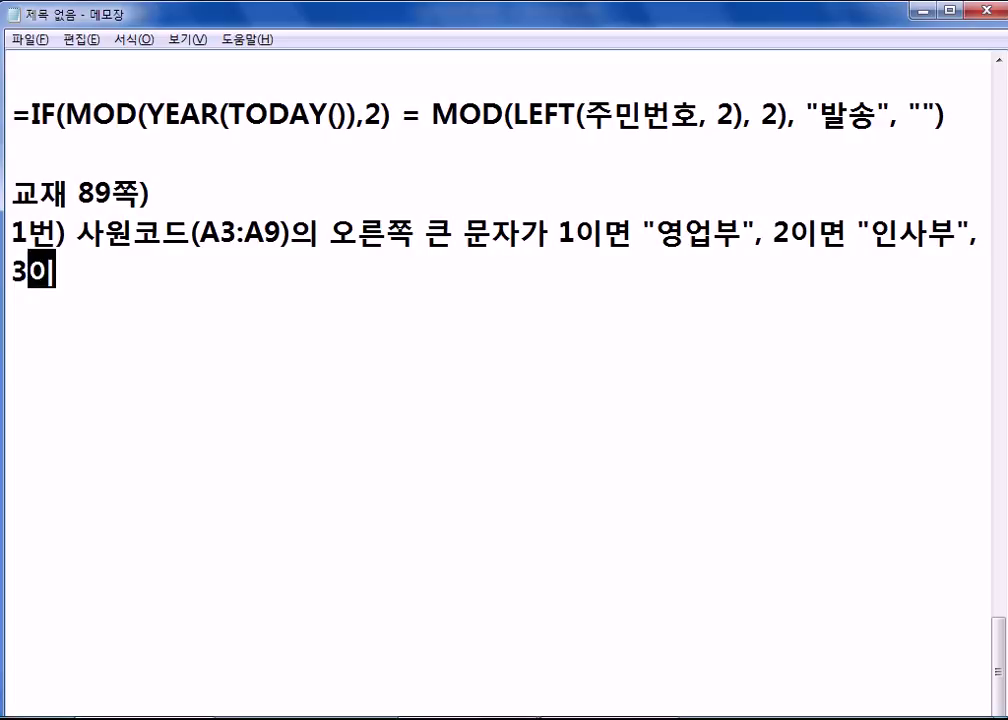
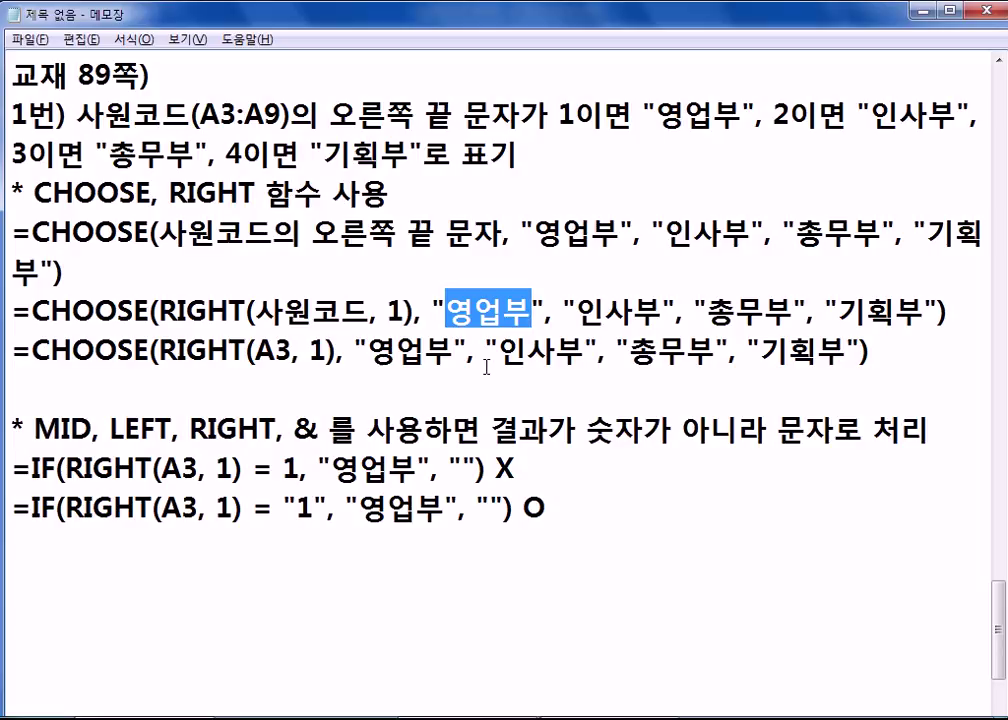
# - Examine "인사부" in the CHOOSE formula and compare the quoted and unquoted 1 in the two IF(RIGHT(A3, 1)) formulas
pyautogui.moveTo(576, 312); pyautogui.dragTo(662, 313)
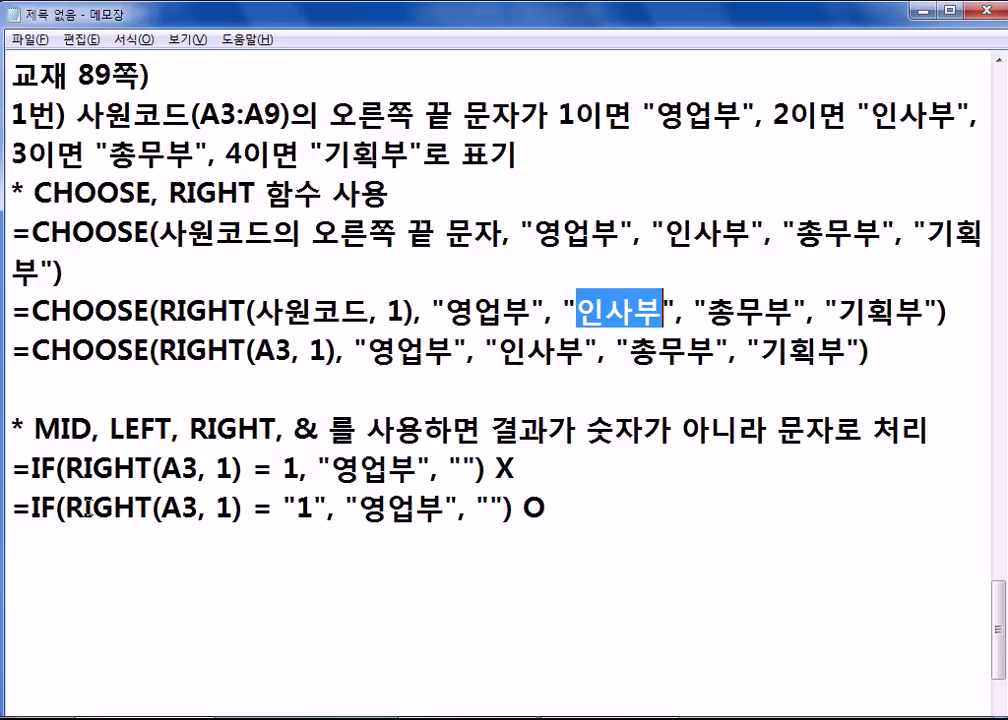
pyautogui.moveTo(283, 508); pyautogui.dragTo(327, 509)
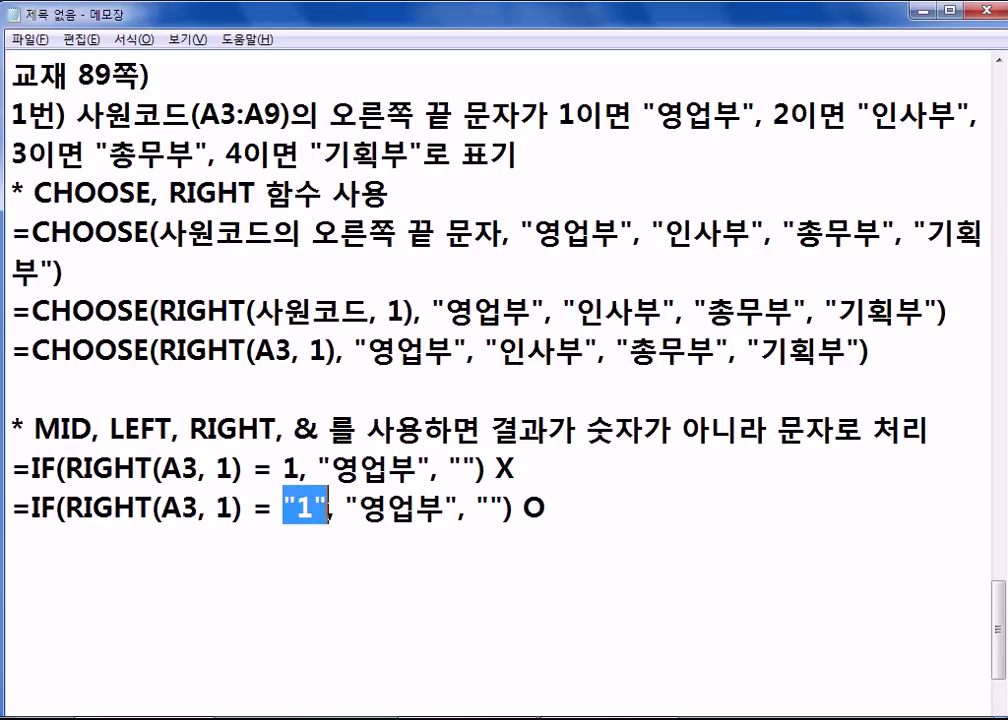
pyautogui.moveTo(284, 468); pyautogui.dragTo(296, 472)
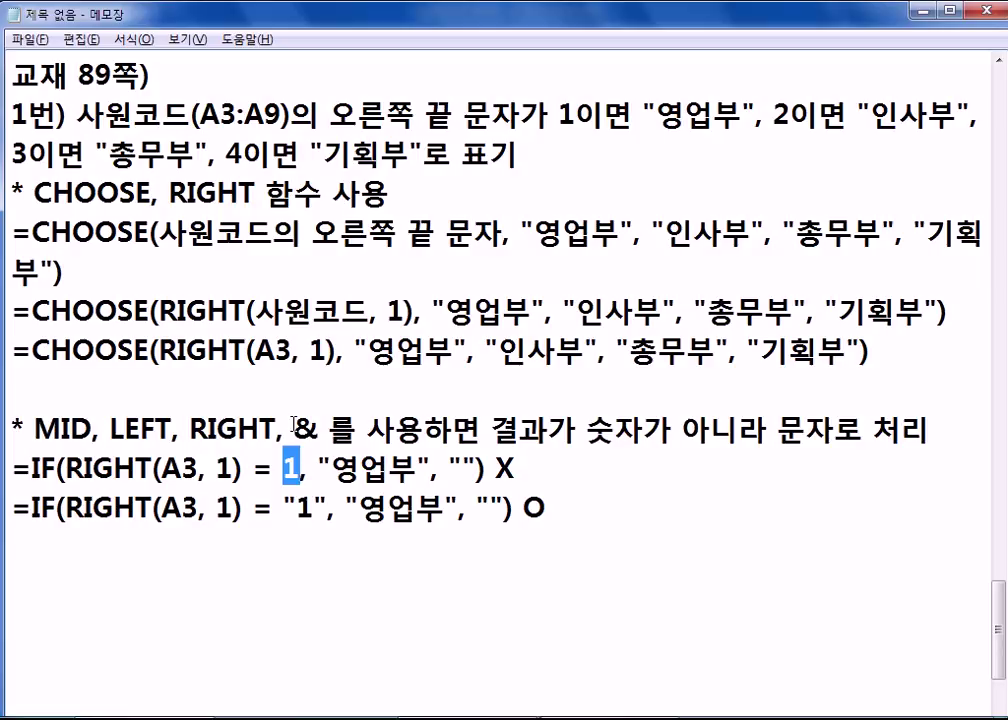
# - Switch to the Excel workbook 섹션06문제.xlsm and insert a new blank worksheet after 기출01
pyautogui.hotkey('alt', 'Tab')
pyautogui.press('Escape')
pyautogui.scroll(-3, 290, 420)
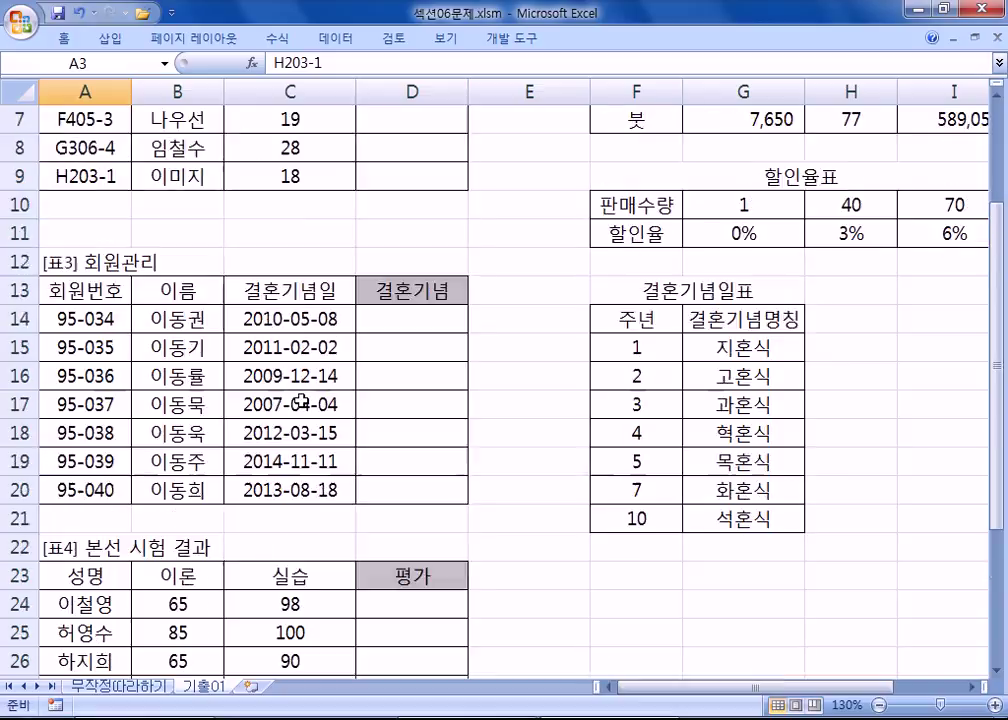
pyautogui.scroll(3, 302, 395)
pyautogui.click(251, 686)
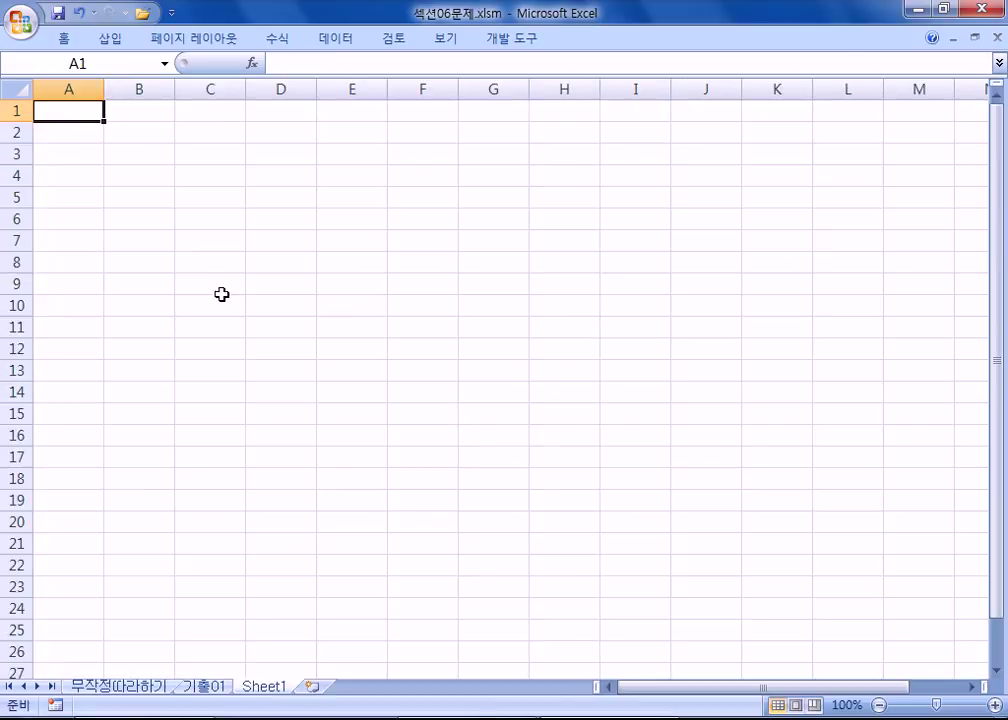
# - Enter the numbers 1, 2 and 3 in cells A1 to A3 of the new sheet
pyautogui.write('1')
pyautogui.click(49, 130)
pyautogui.write('2')
pyautogui.press('BackSpace')
pyautogui.write('3')
pyautogui.click(84, 153)
pyautogui.click(66, 121)
pyautogui.write('2')
pyautogui.press('Return')
pyautogui.write('3')
pyautogui.click(89, 189)
pyautogui.scroll(6, 108, 256)
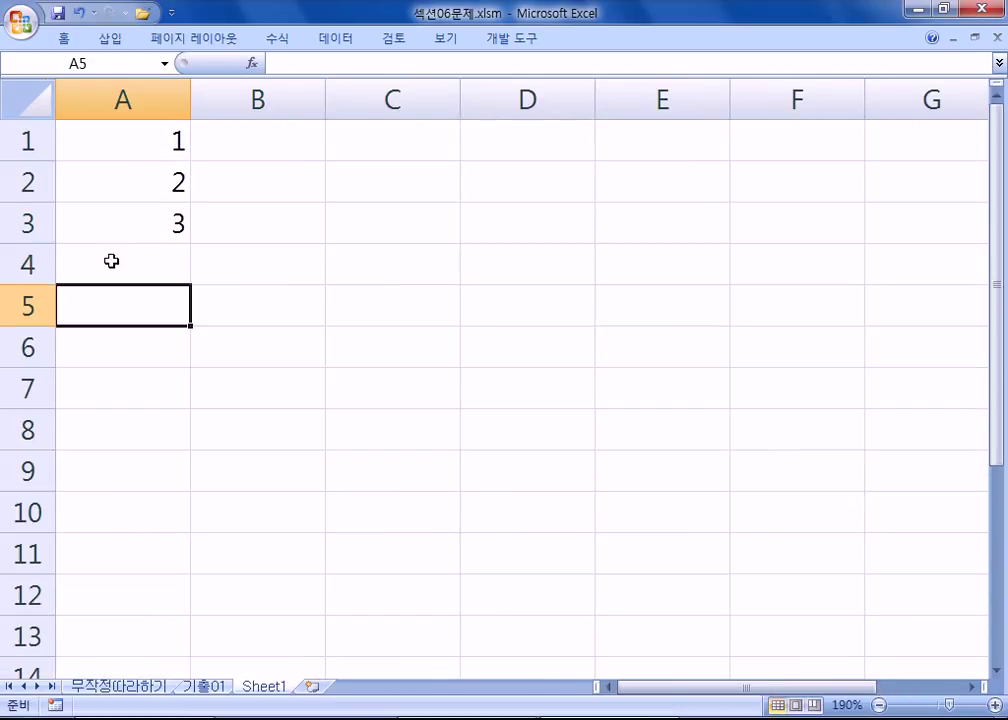
# - Enter the formula =A1&"1" in cell B1 and fill it down to B3
pyautogui.click(290, 140)
pyautogui.write('=')
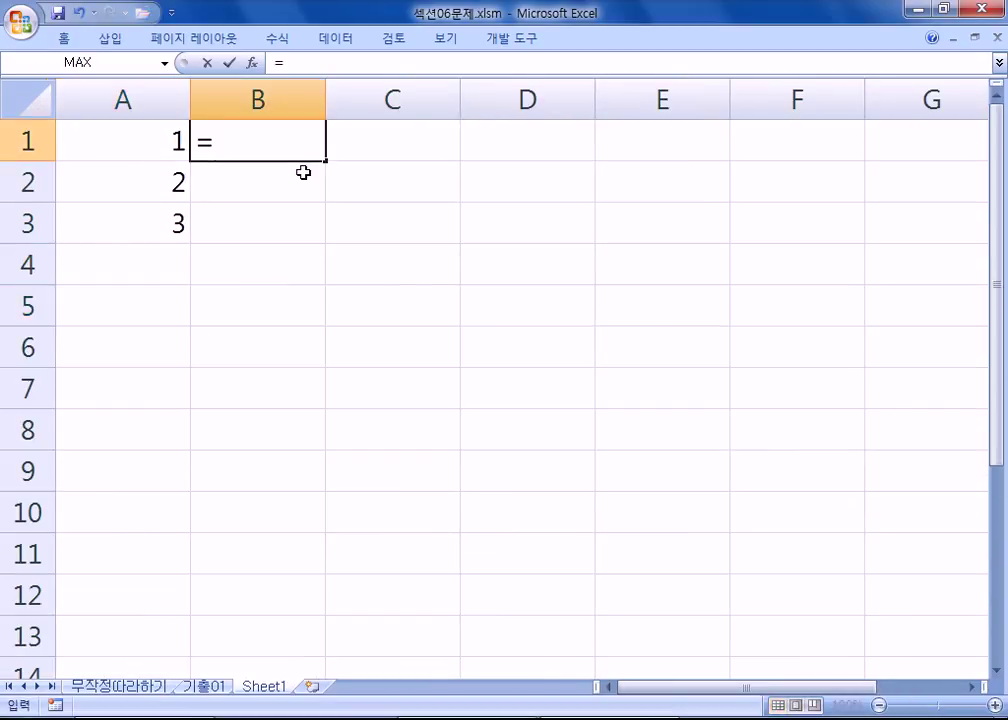
pyautogui.press('Left')
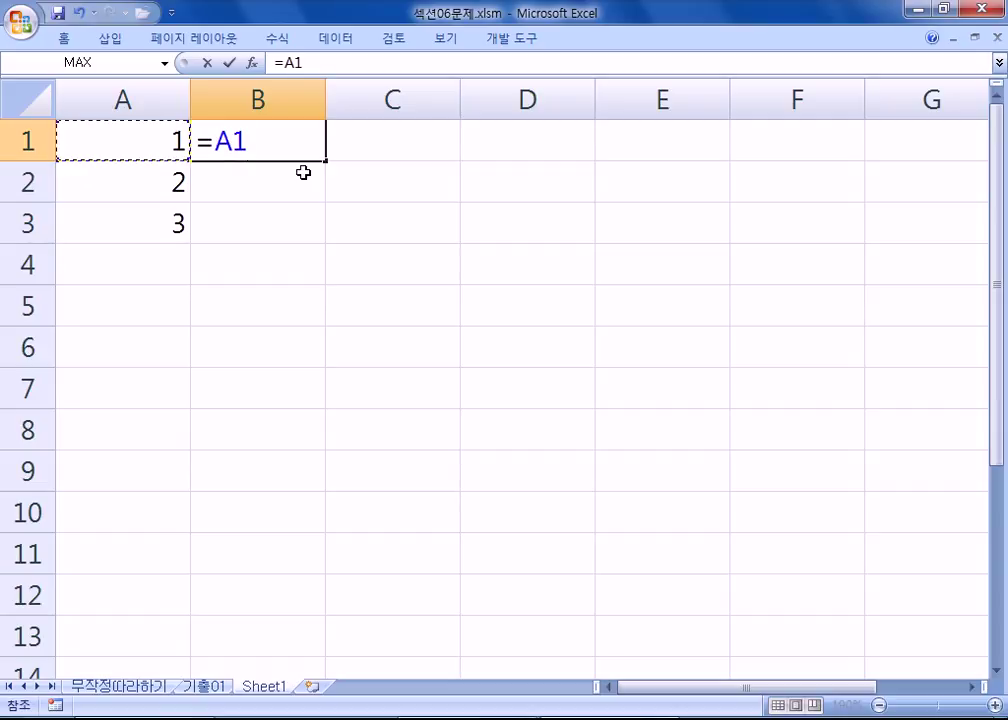
pyautogui.write('&"1"')
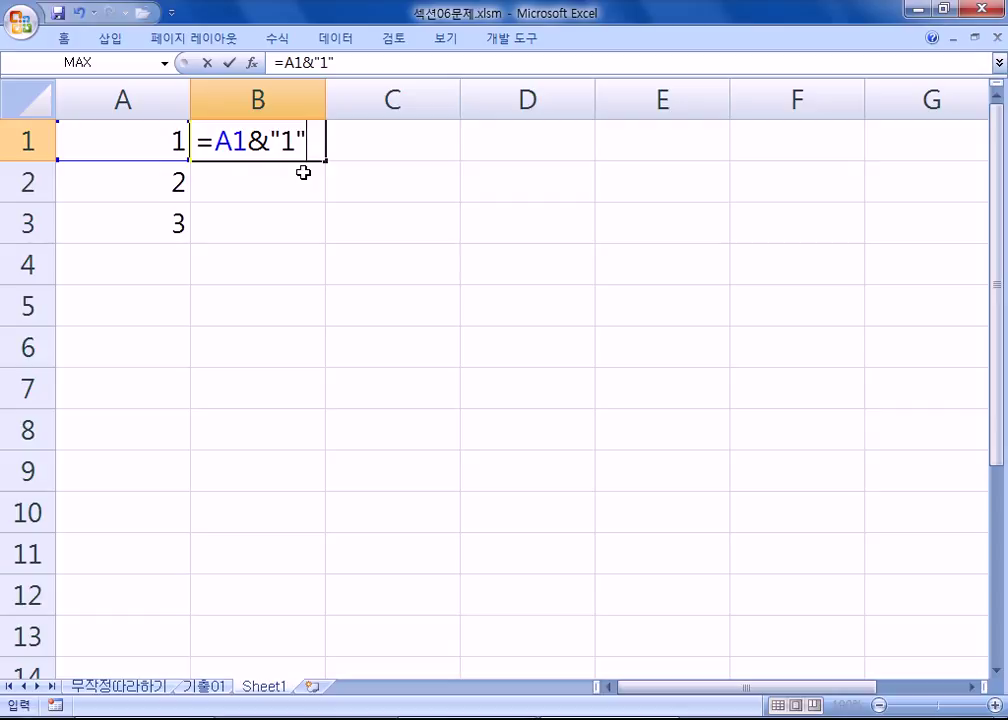
pyautogui.press('Return')
pyautogui.press('Up')
pyautogui.press('F2')
pyautogui.hotkey('ctrl', 'Return')
pyautogui.moveTo(327, 163); pyautogui.dragTo(315, 234)
pyautogui.moveTo(140, 140); pyautogui.dragTo(137, 205)
pyautogui.moveTo(215, 140); pyautogui.dragTo(232, 219)
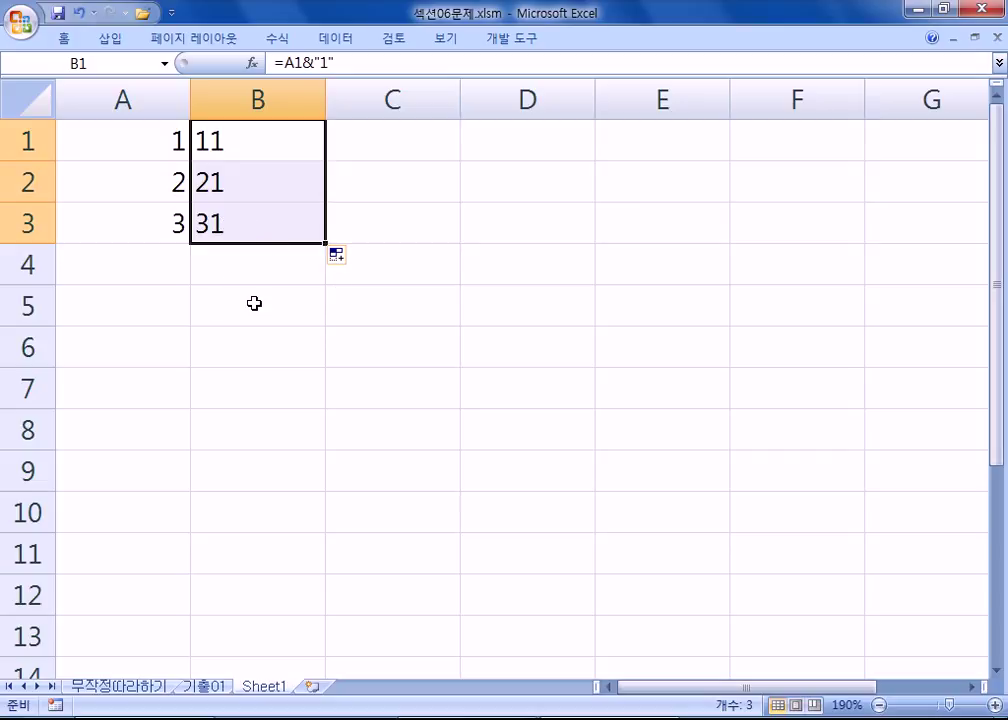
# - Enter the formula =A1+B1 in cell C1 to add the number and the concatenated value
pyautogui.click(425, 145)
pyautogui.write('=')
pyautogui.click(119, 135)
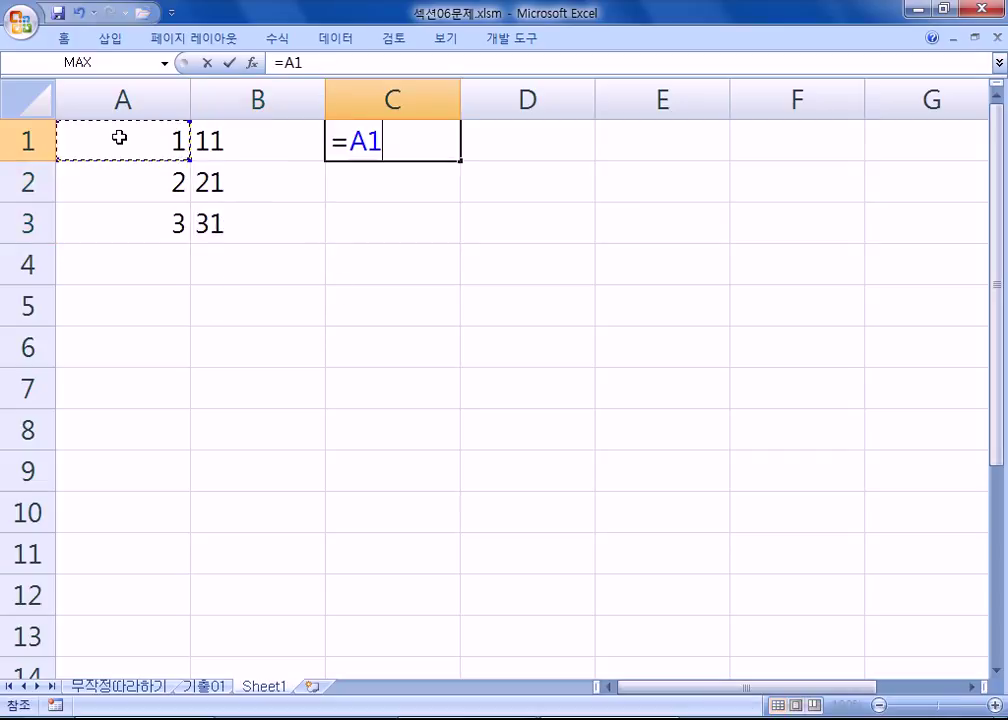
pyautogui.write('+')
pyautogui.click(215, 140)
pyautogui.press('Return')
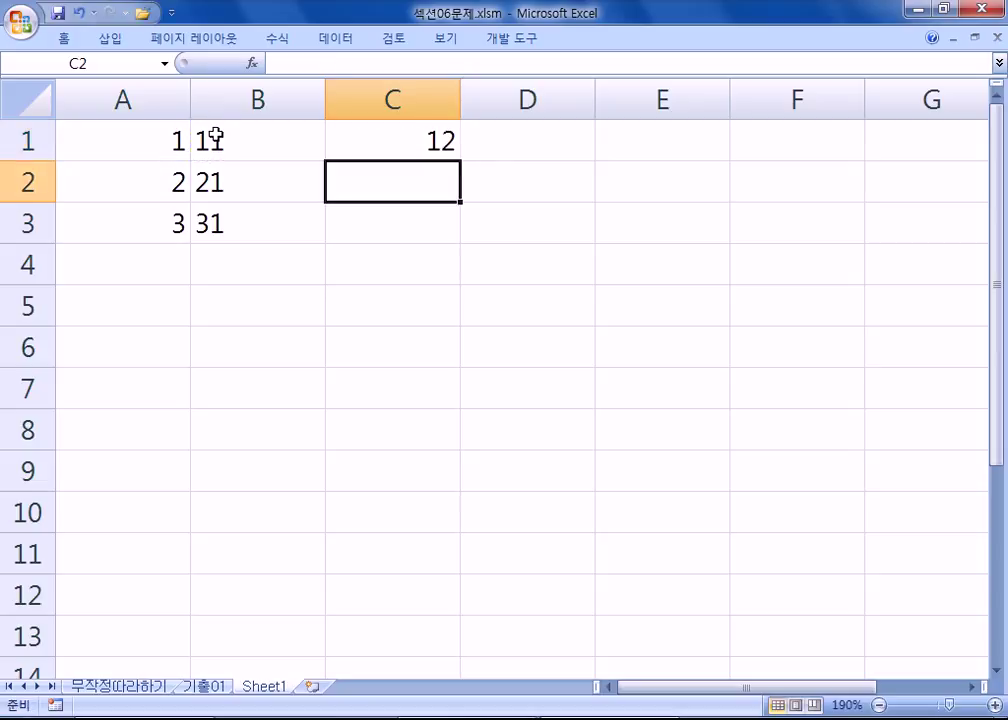
pyautogui.click(362, 135)
pyautogui.click(243, 143)
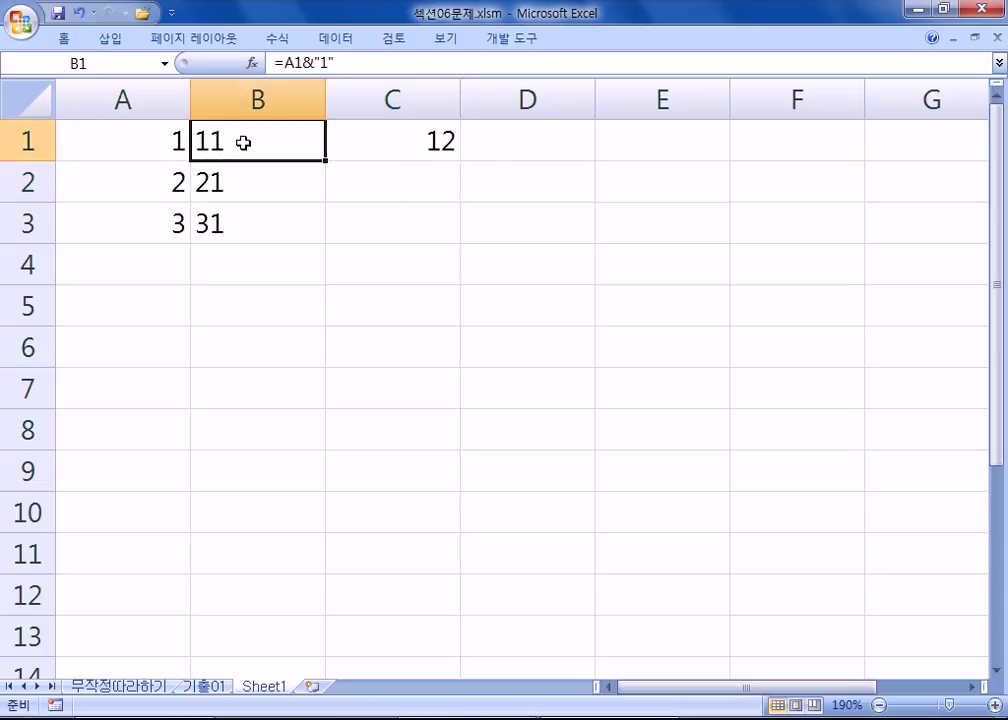
# - Enter =SUM(A1:B1) in cell D1 and fill the formulas in C1:D1 down to row 3
pyautogui.click(467, 136)
pyautogui.write('=녀')
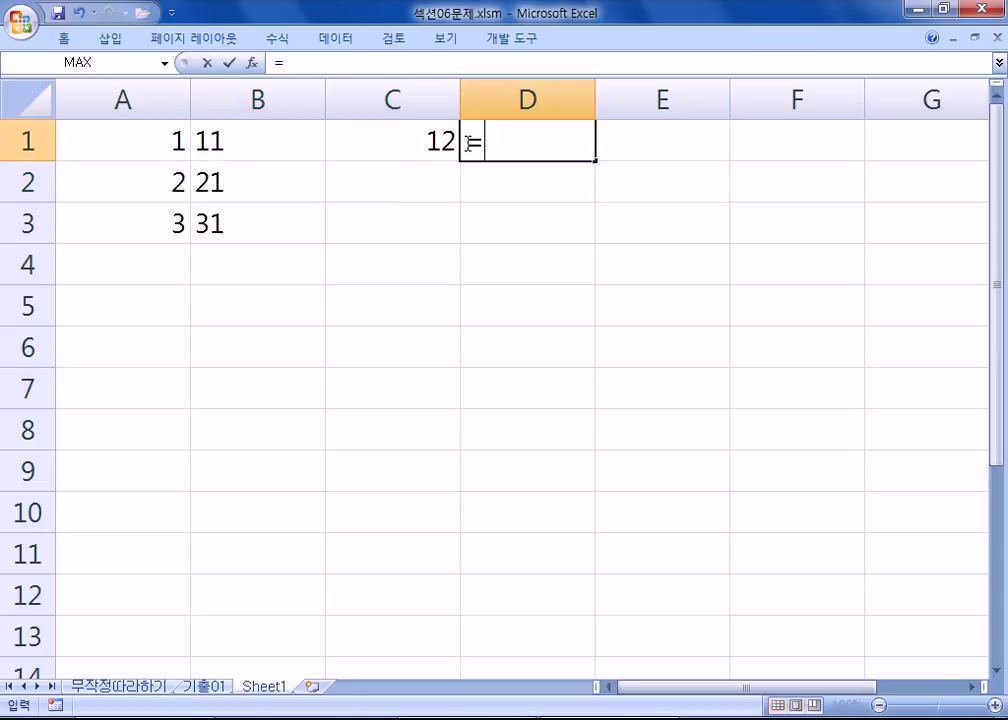
pyautogui.press('BackSpace')
pyautogui.write('sum(')
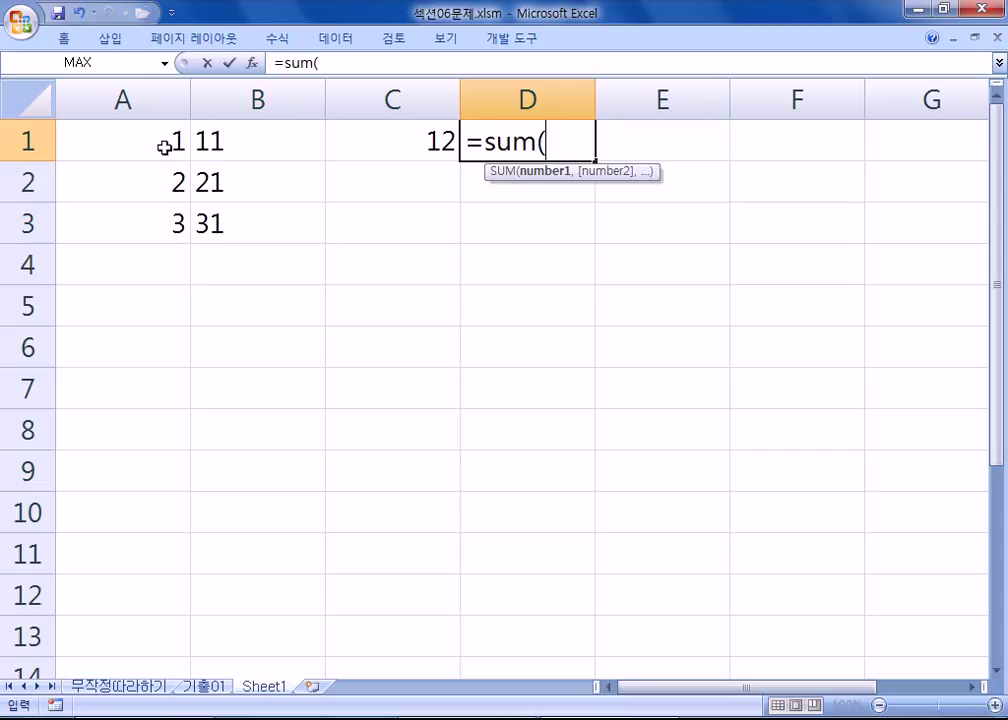
pyautogui.moveTo(169, 144); pyautogui.dragTo(259, 140)
pyautogui.press('Return')
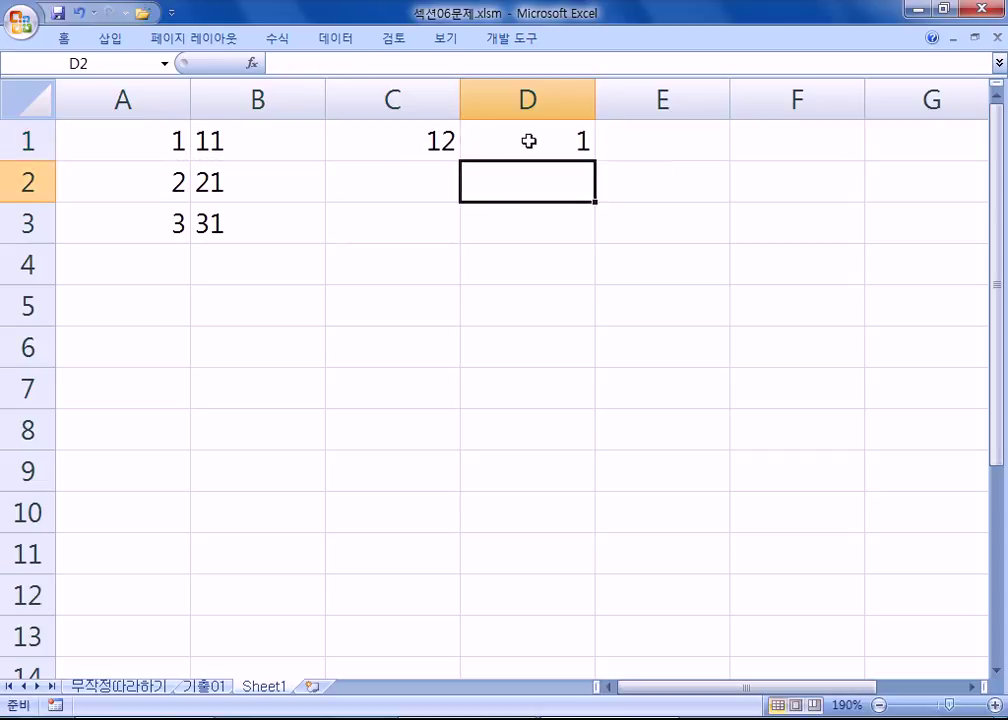
pyautogui.moveTo(410, 140); pyautogui.dragTo(598, 196)
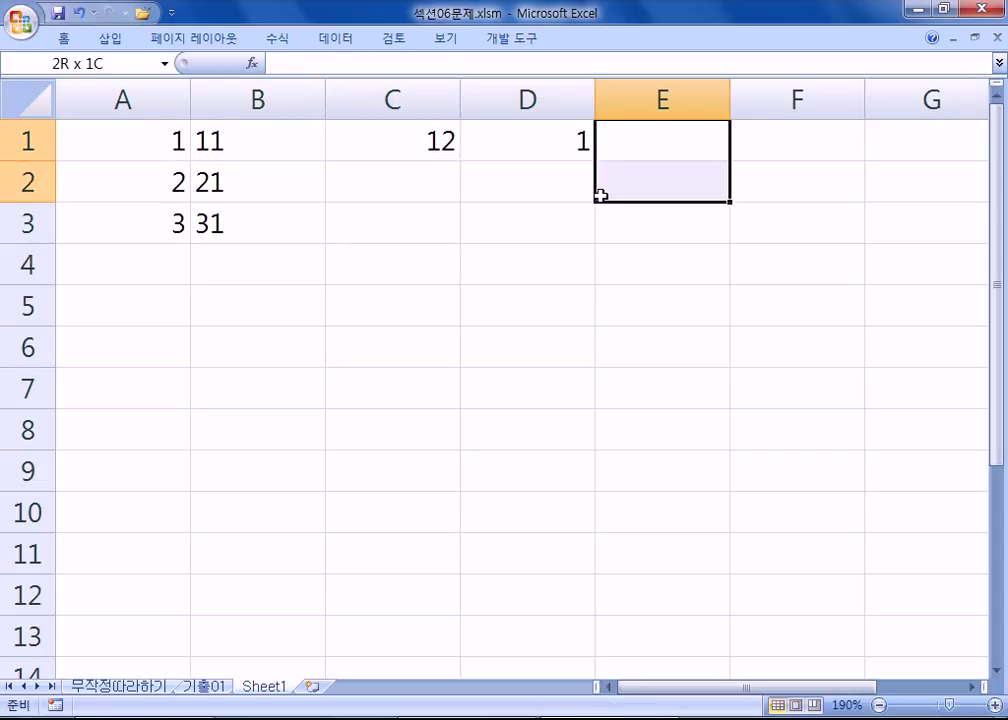
pyautogui.moveTo(450, 135); pyautogui.dragTo(596, 240)
# - Compare the formulas in C1, D1 and B1 to examine how + and SUM treat the value concatenated with &
pyautogui.doubleClick(441, 146)
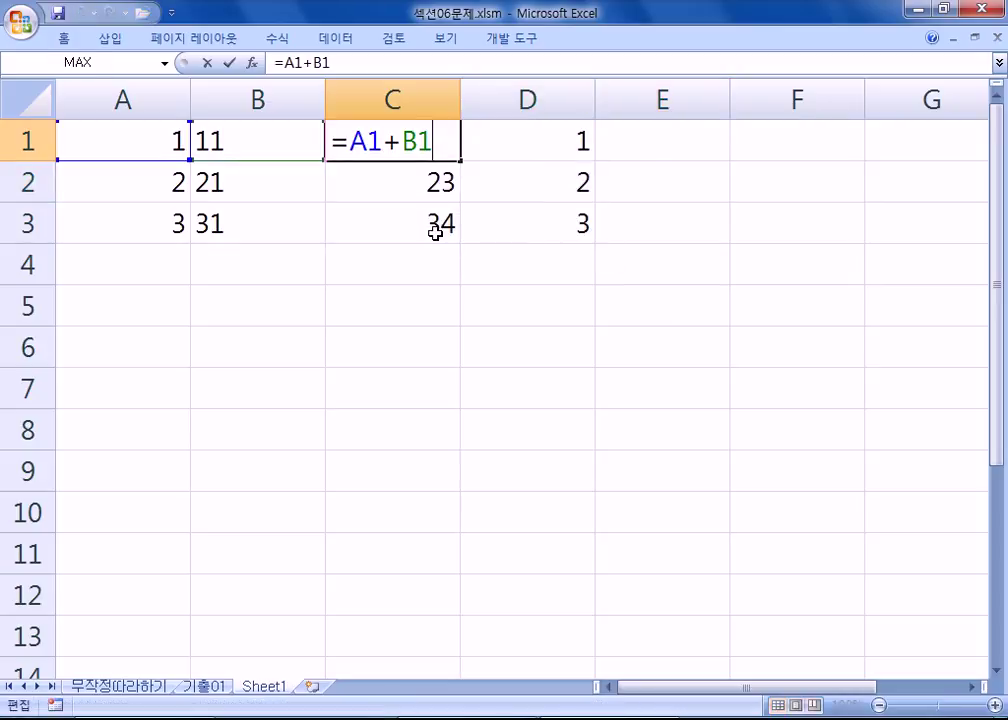
pyautogui.press('Escape')
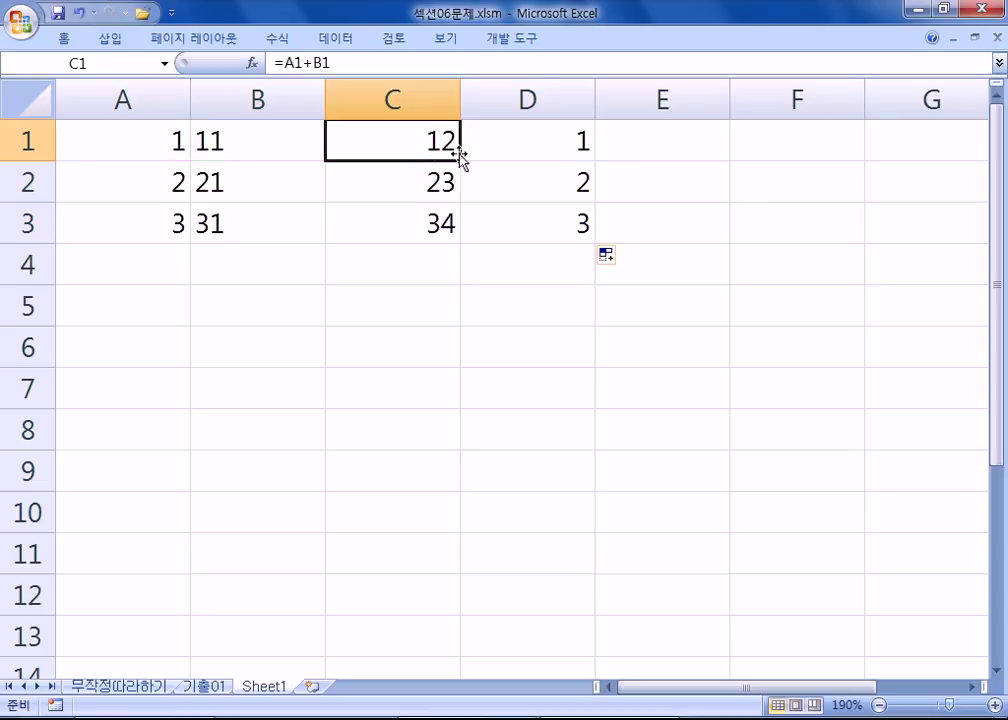
pyautogui.click(566, 135)
pyautogui.doubleClick(566, 135)
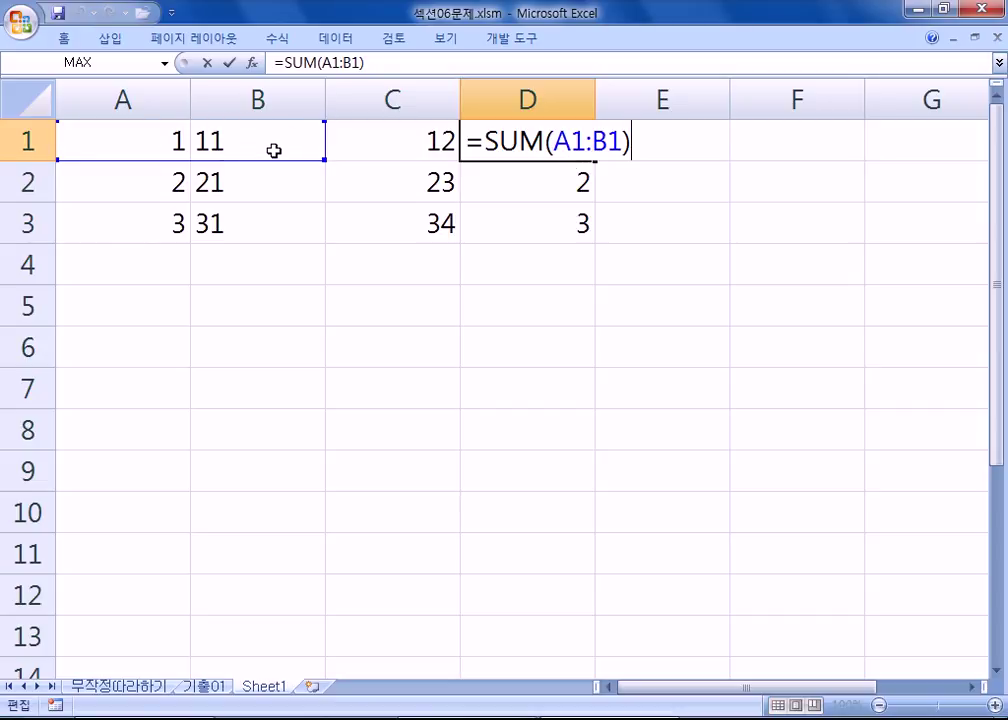
pyautogui.hotkey('ctrl', 'Return')
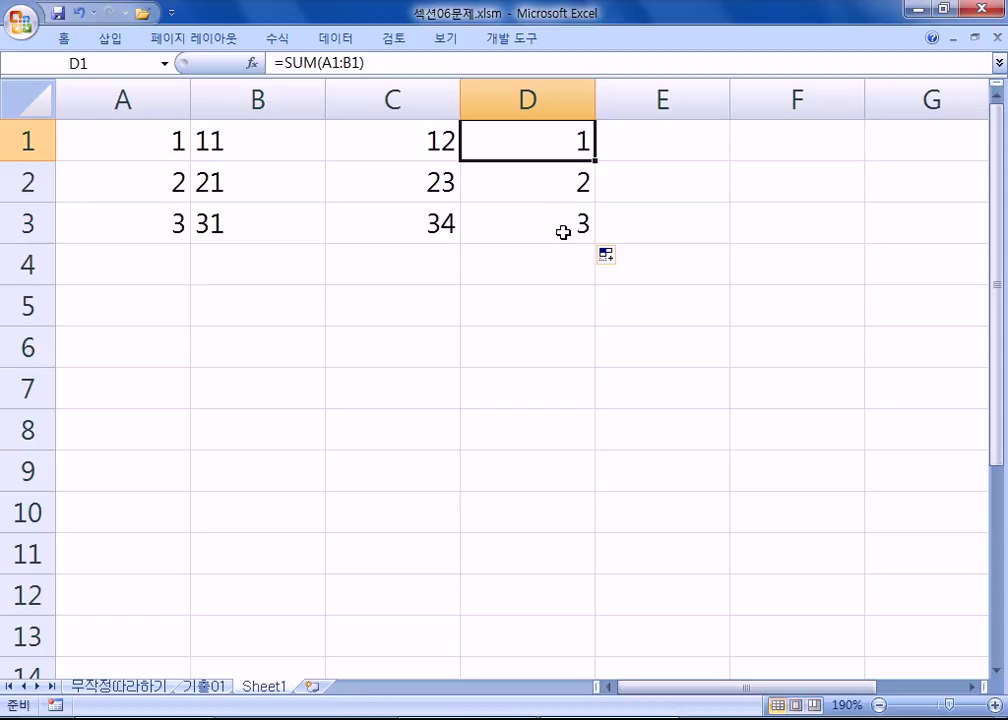
pyautogui.press('F2')
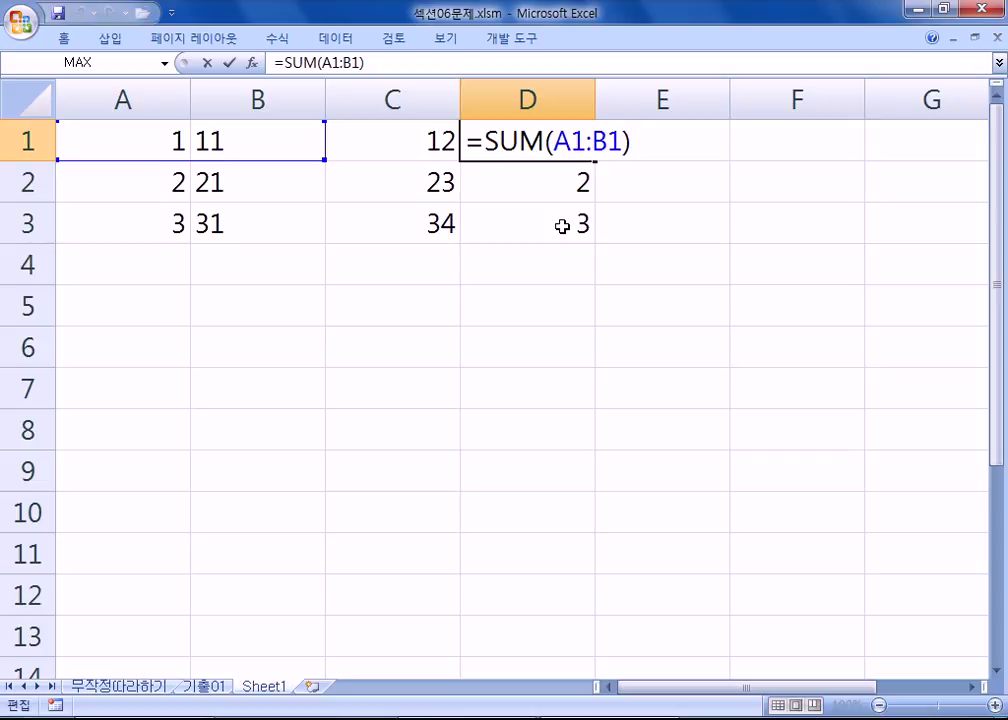
pyautogui.click(160, 145)
pyautogui.click(220, 140)
pyautogui.click(130, 140)
pyautogui.click(373, 137)
pyautogui.press('F2')
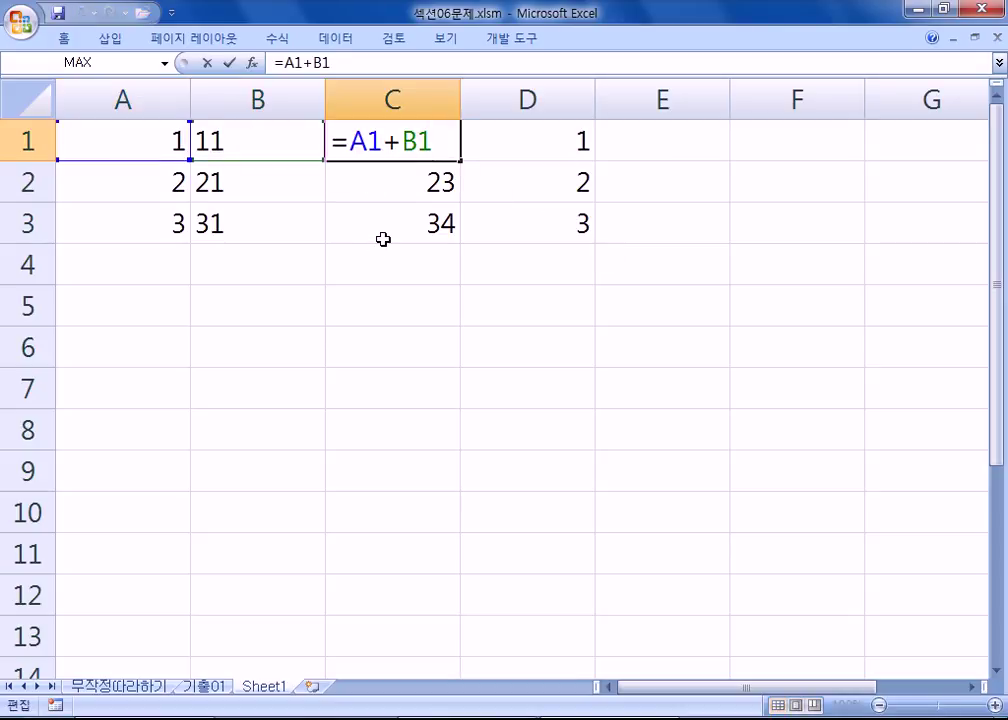
pyautogui.click(240, 145)
pyautogui.press('F2')
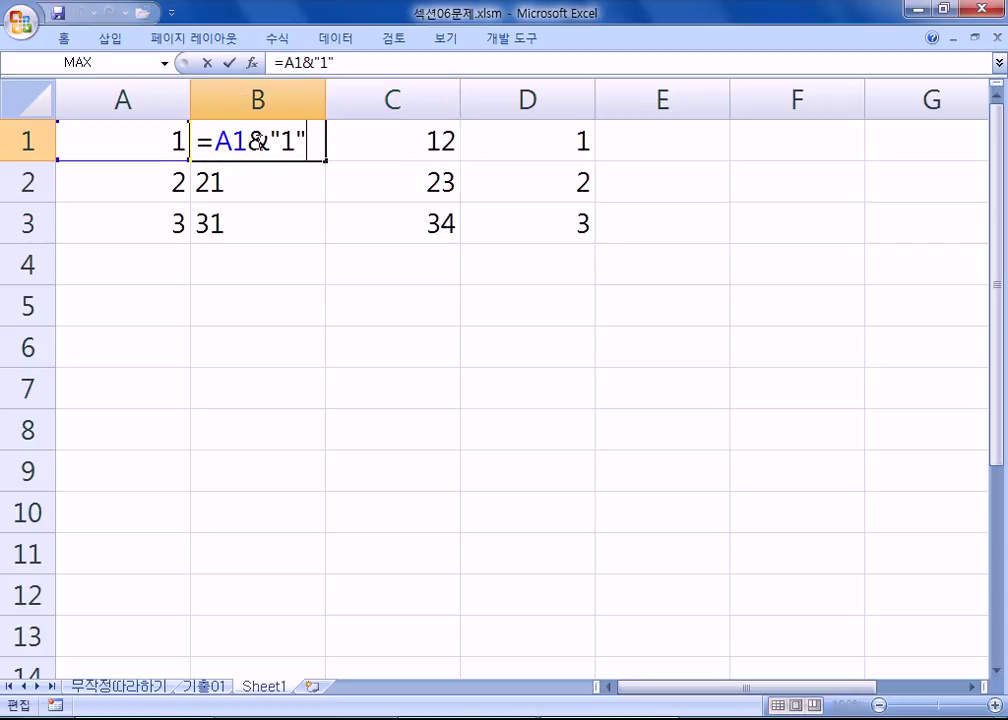
# - Change the formula in B1 to =A1&"1원"
pyautogui.click(295, 141)
pyautogui.write('DNJ')
pyautogui.press('BackSpace')
pyautogui.press('BackSpace')
pyautogui.press('BackSpace')
pyautogui.press('Hangul')
pyautogui.write('원')
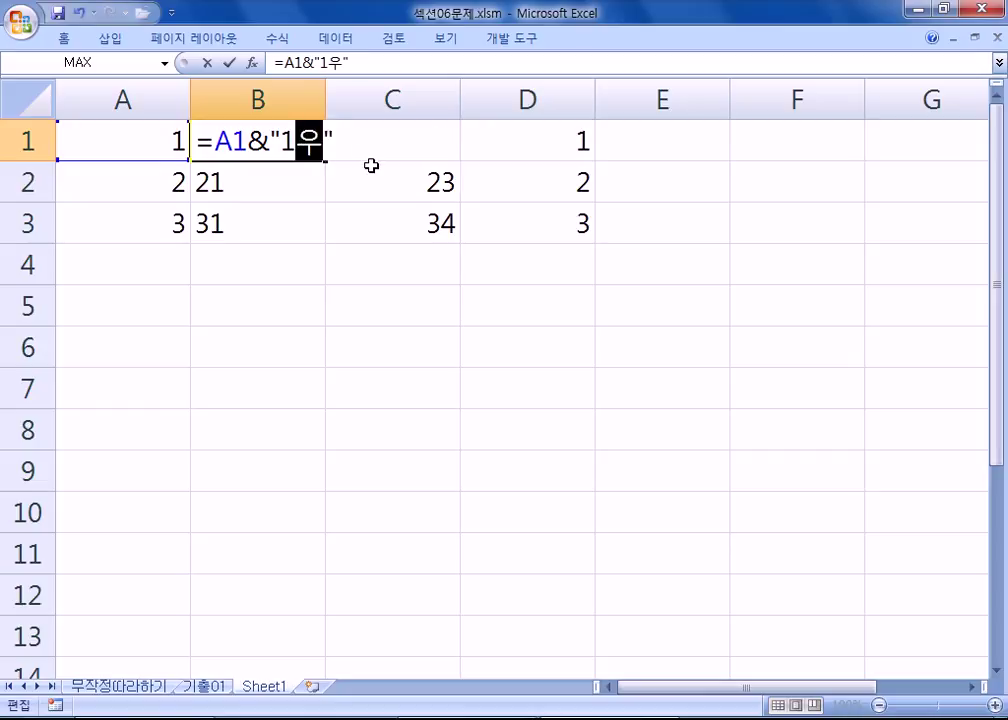
pyautogui.press('Return')
pyautogui.press('Up')
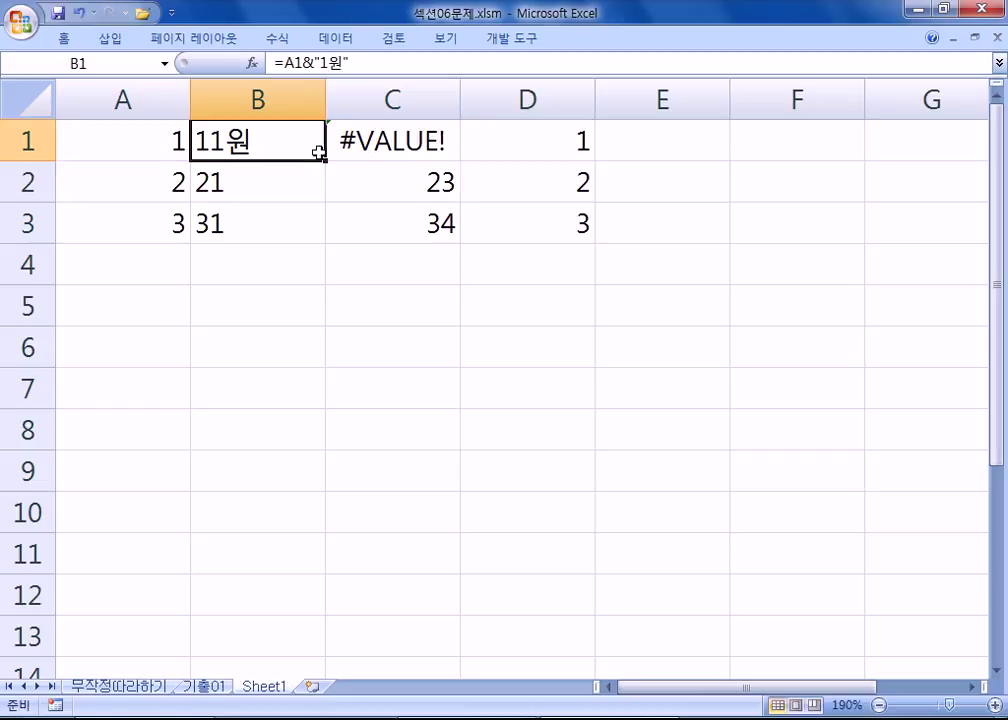
# - Examine the formulas in B1, C1 and B2 to compare how the joined text is used in the addition
pyautogui.click(148, 141)
pyautogui.doubleClick(206, 148)
pyautogui.press('Escape')
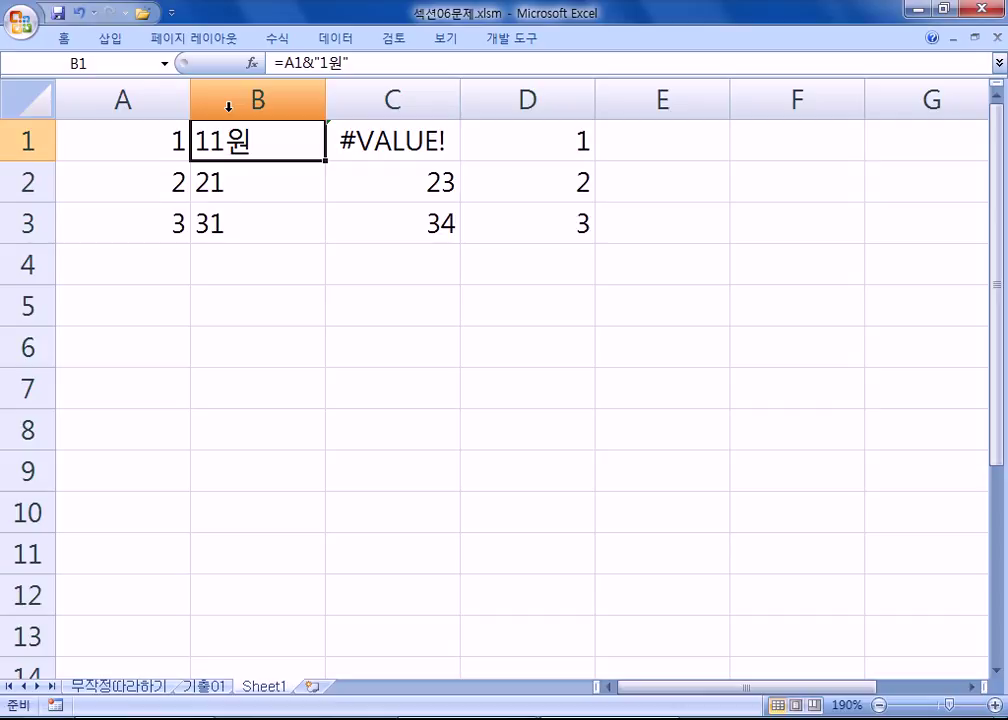
pyautogui.click(383, 143)
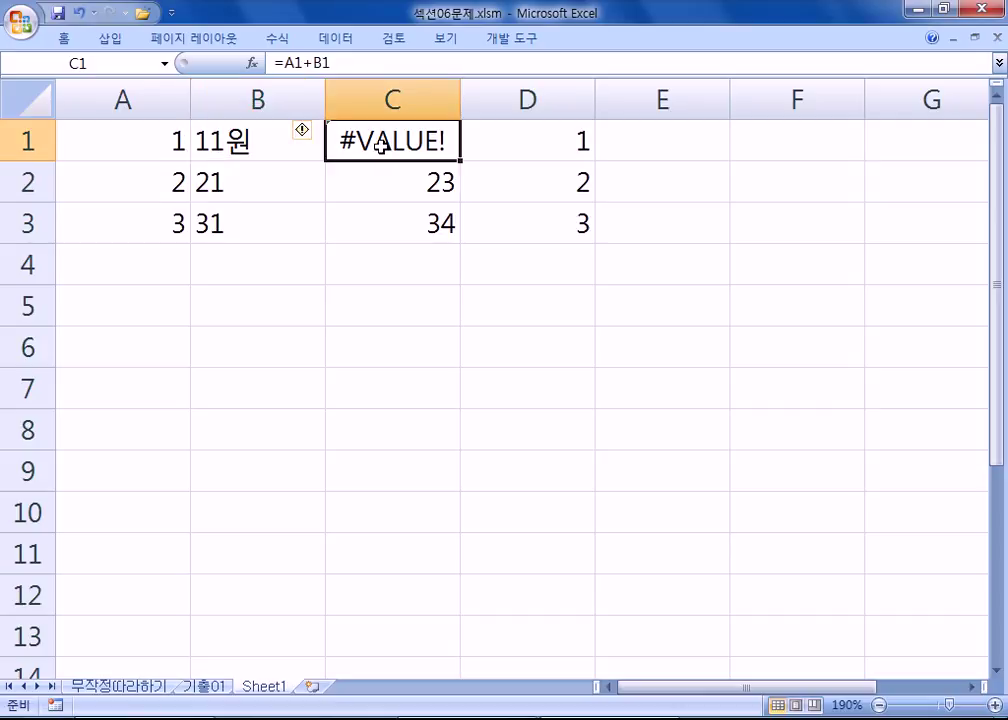
pyautogui.click(234, 187)
pyautogui.press('F2')
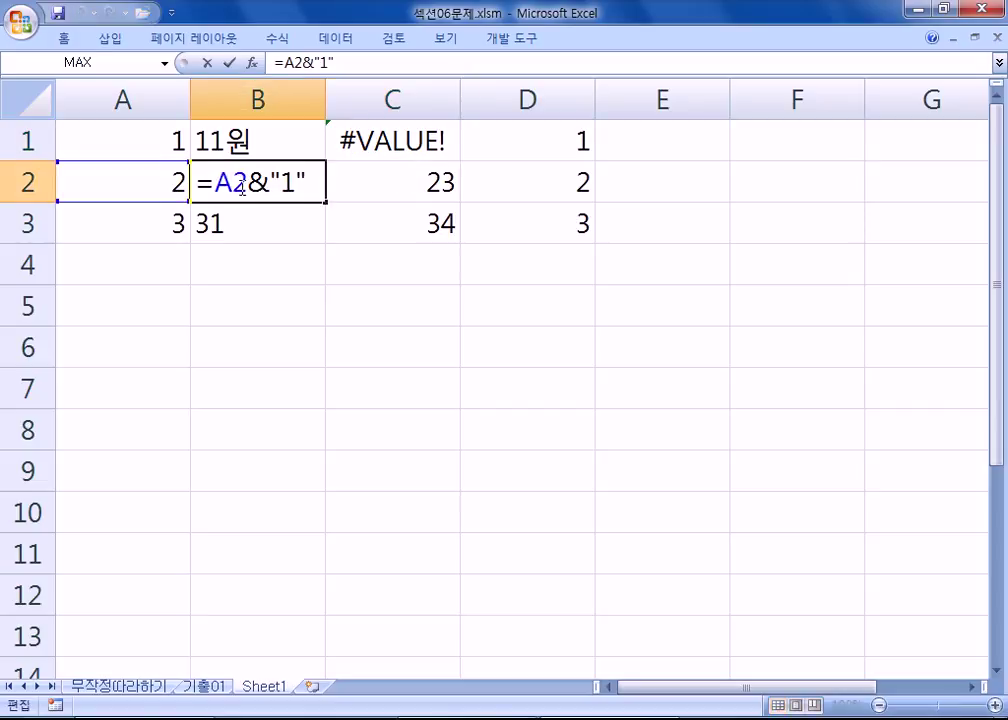
pyautogui.press('Escape')
pyautogui.moveTo(148, 182); pyautogui.dragTo(250, 189)
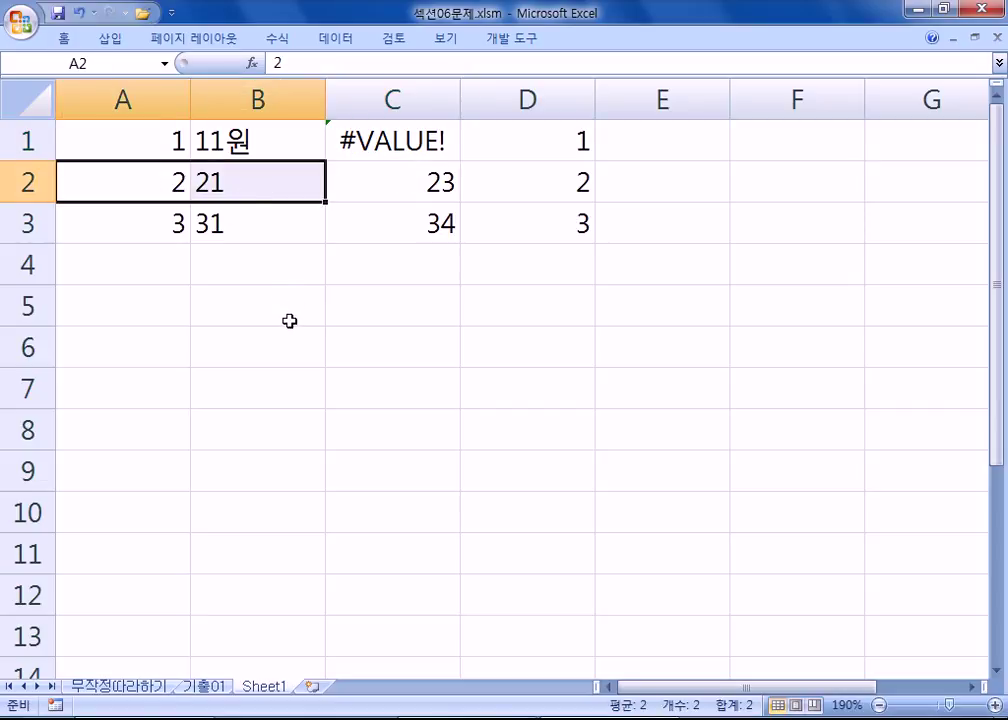
# - Undo the last edit to the formula in B1
pyautogui.click(443, 173)
pyautogui.click(117, 175)
pyautogui.click(312, 170)
pyautogui.click(331, 182)
pyautogui.hotkey('ctrl', 'z')
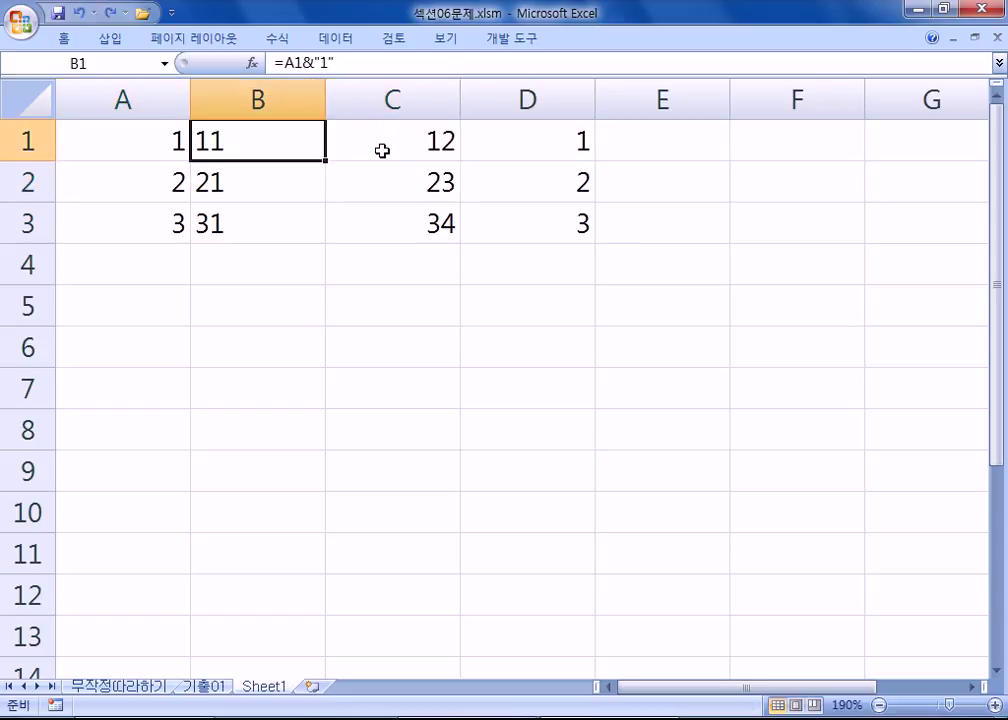
# - On the 기출01 sheet, begin a 소속부서 formula in D3 with =CHOOSE(RIGHT(A3,1)
pyautogui.click(120, 687)
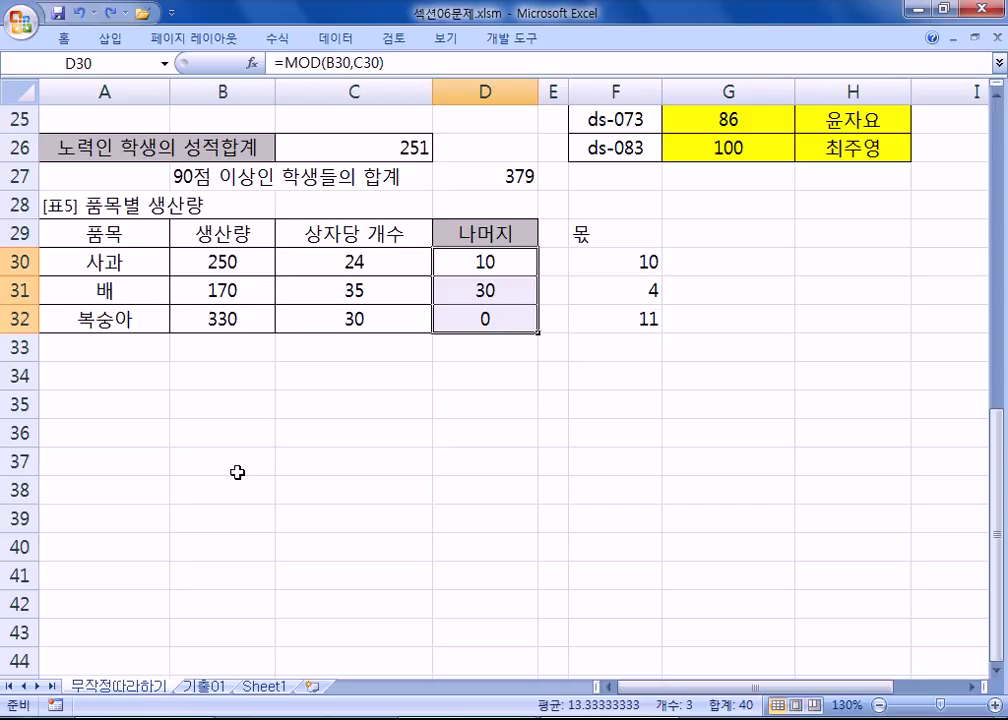
pyautogui.click(203, 687)
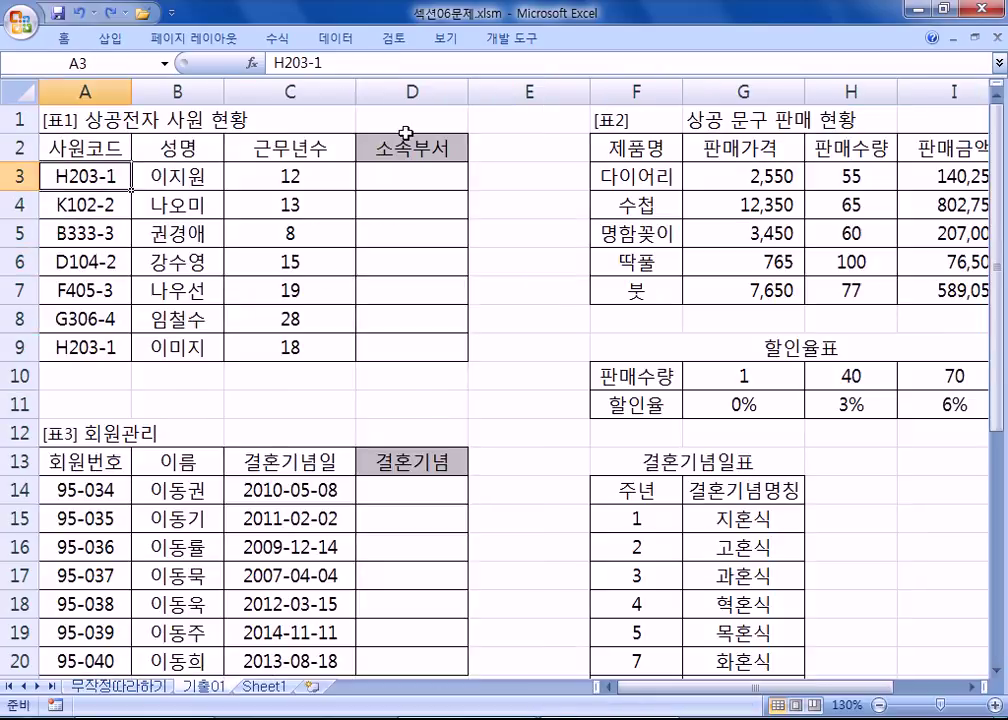
pyautogui.click(410, 172)
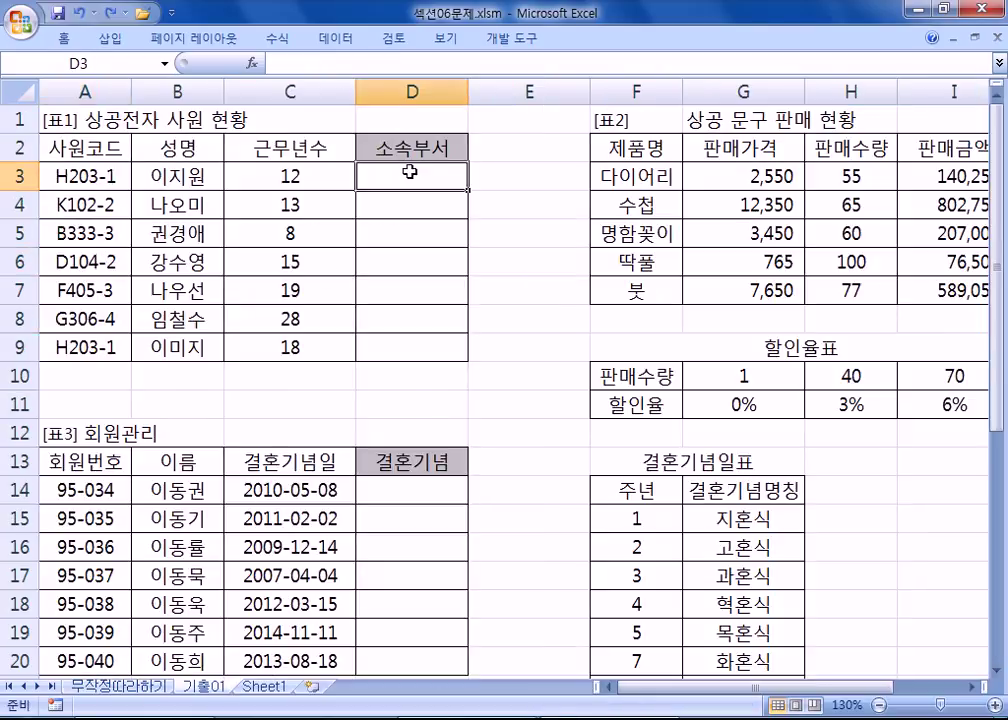
pyautogui.write('=')
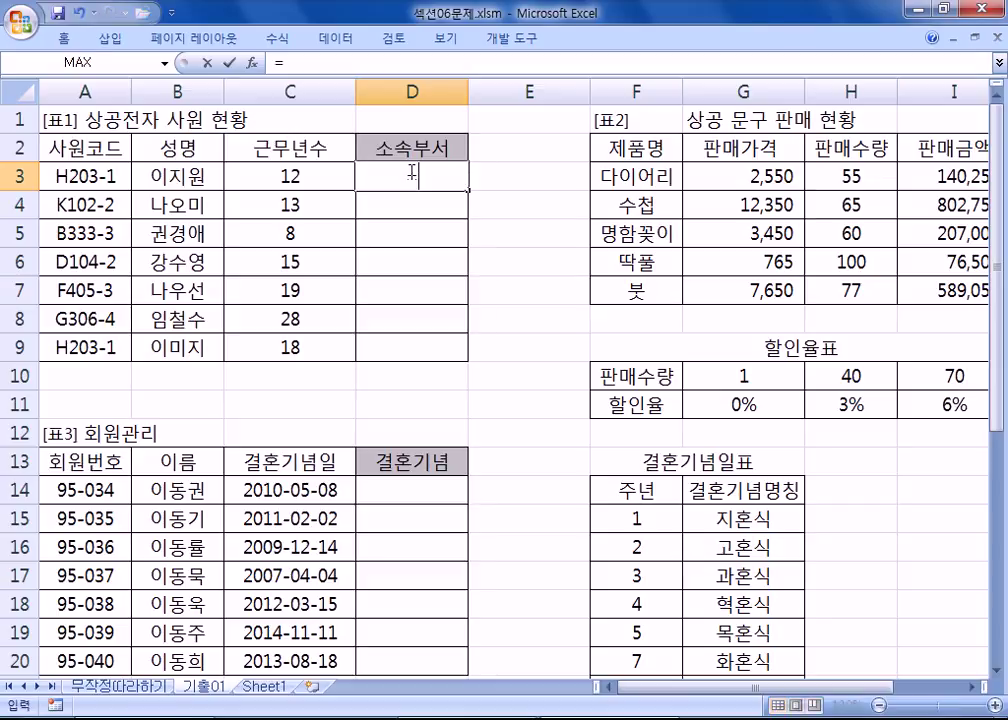
pyautogui.write('채')
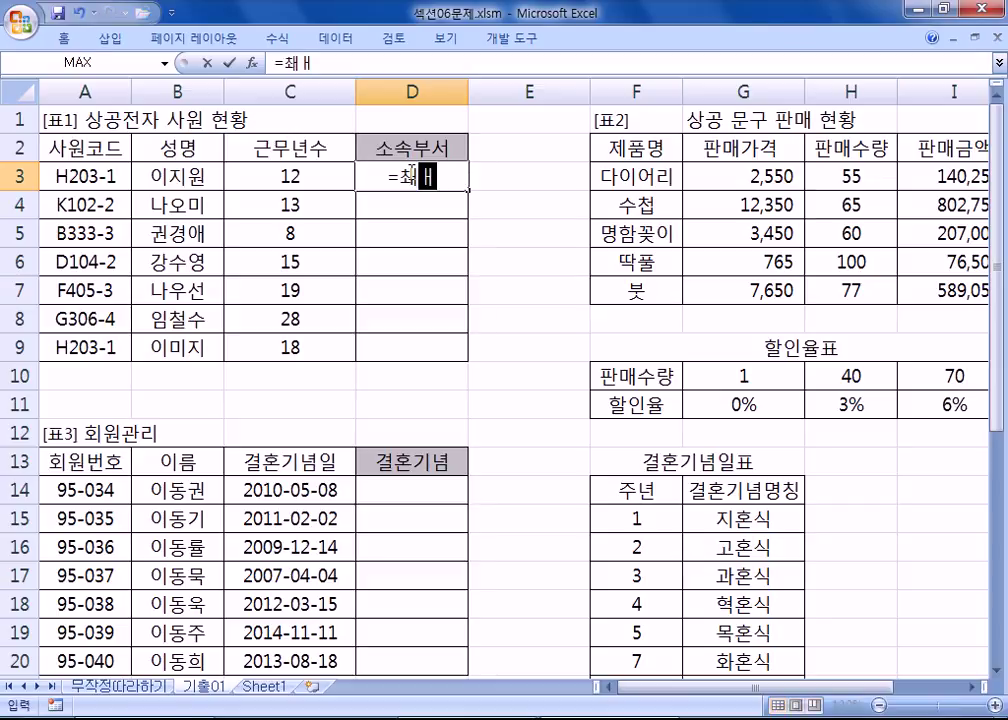
pyautogui.press('BackSpace')
pyautogui.write('CHOOSE')
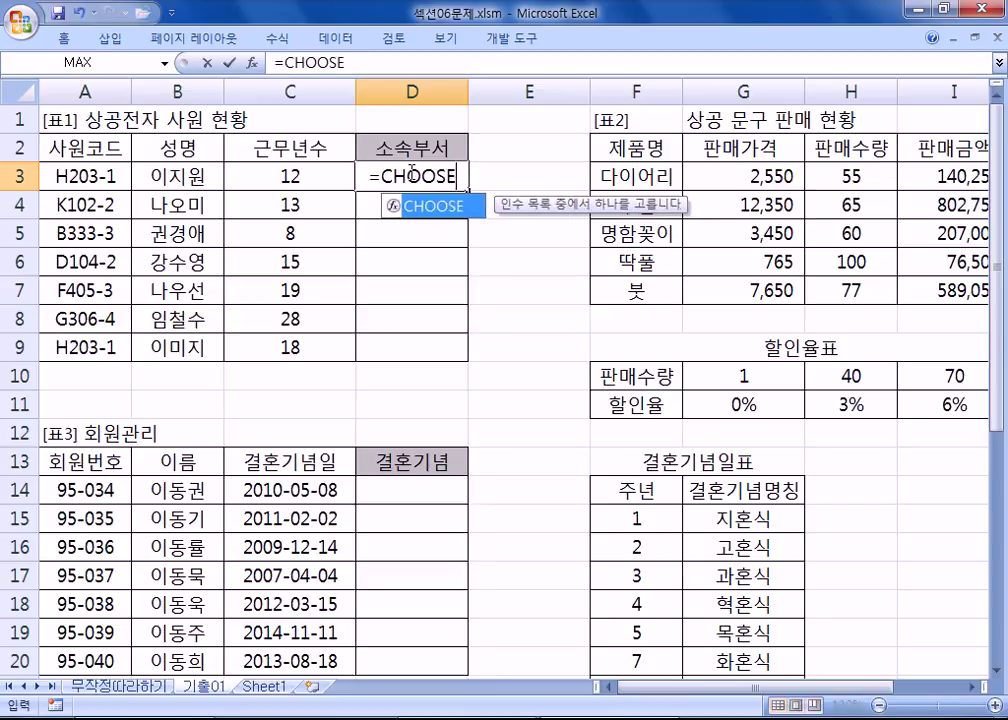
pyautogui.write('(RIGHT(')
pyautogui.press('Left')
pyautogui.press('Left')
pyautogui.press('Left')
pyautogui.write(',1)')
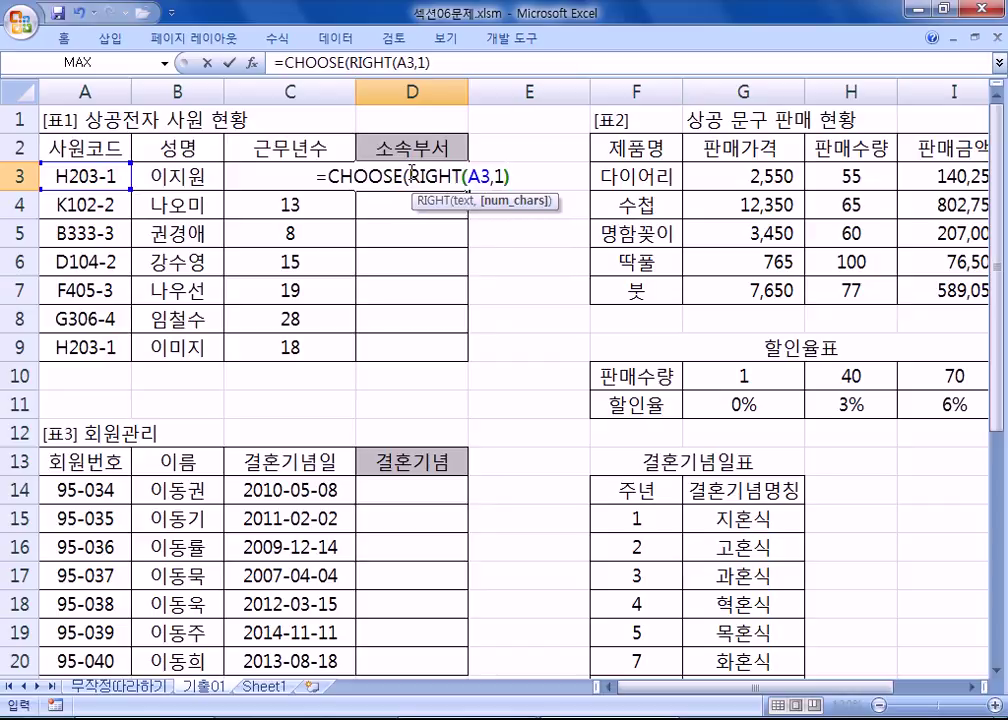
# - Complete the CHOOSE formula in D3 with the values "영업부","인사부","총무부","기획부" and enter it
pyautogui.write(',"')
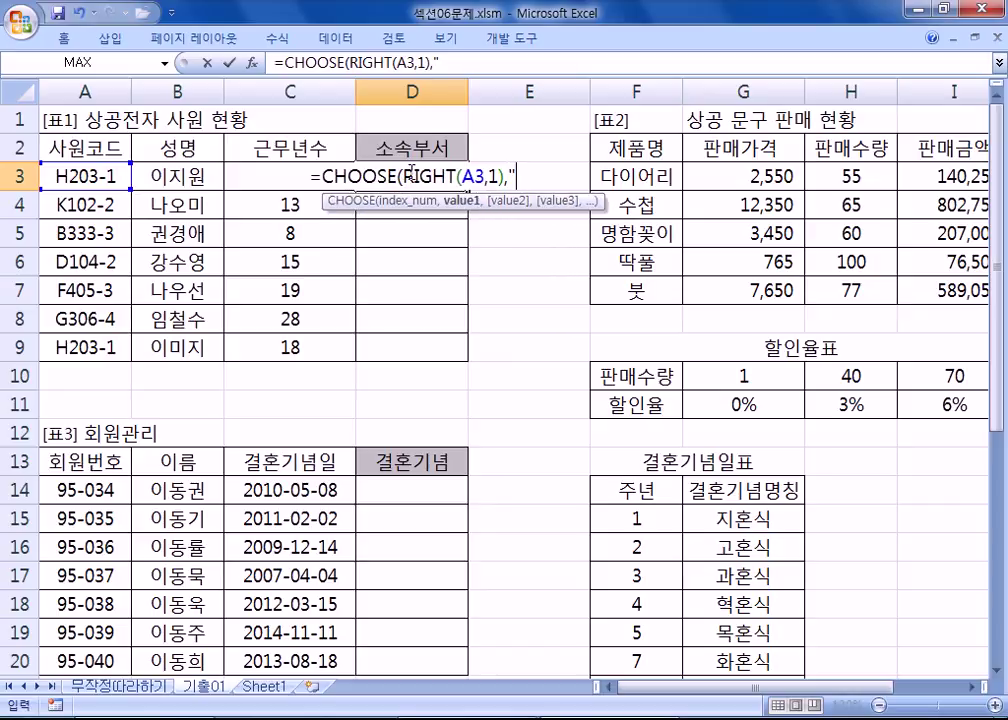
pyautogui.write('영업부"')
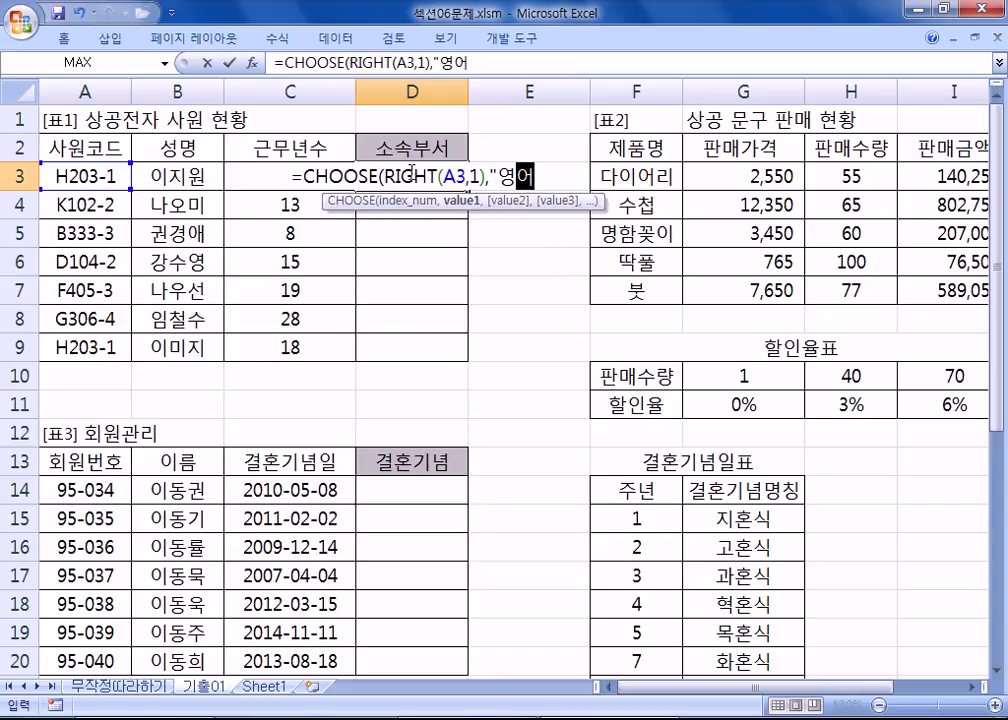
pyautogui.write(',"인사부"')
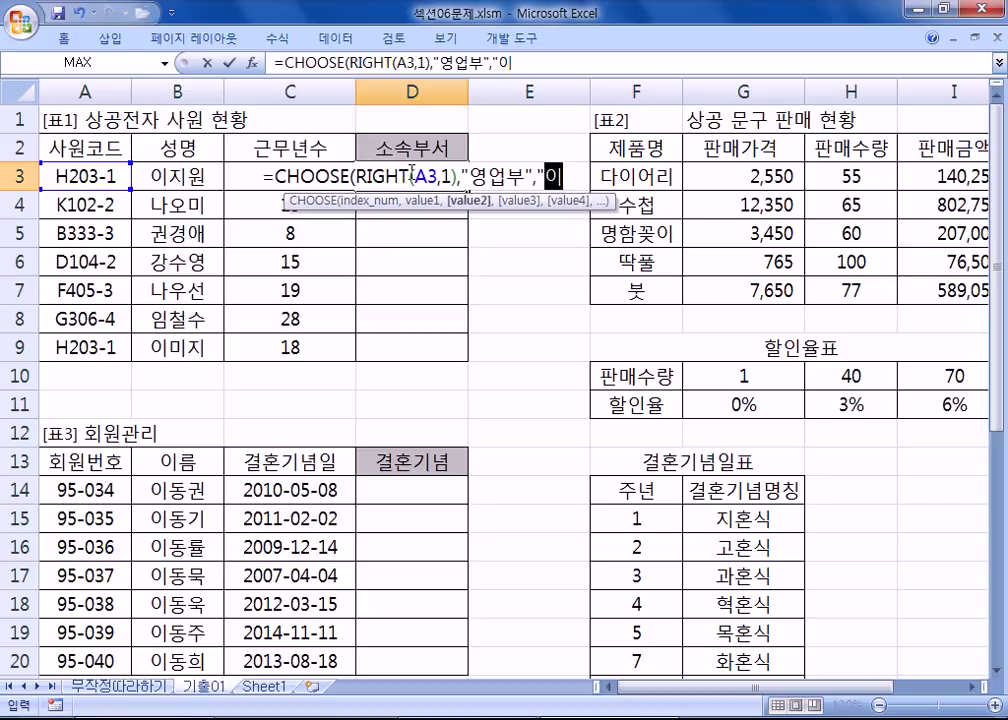
pyautogui.write(',"')
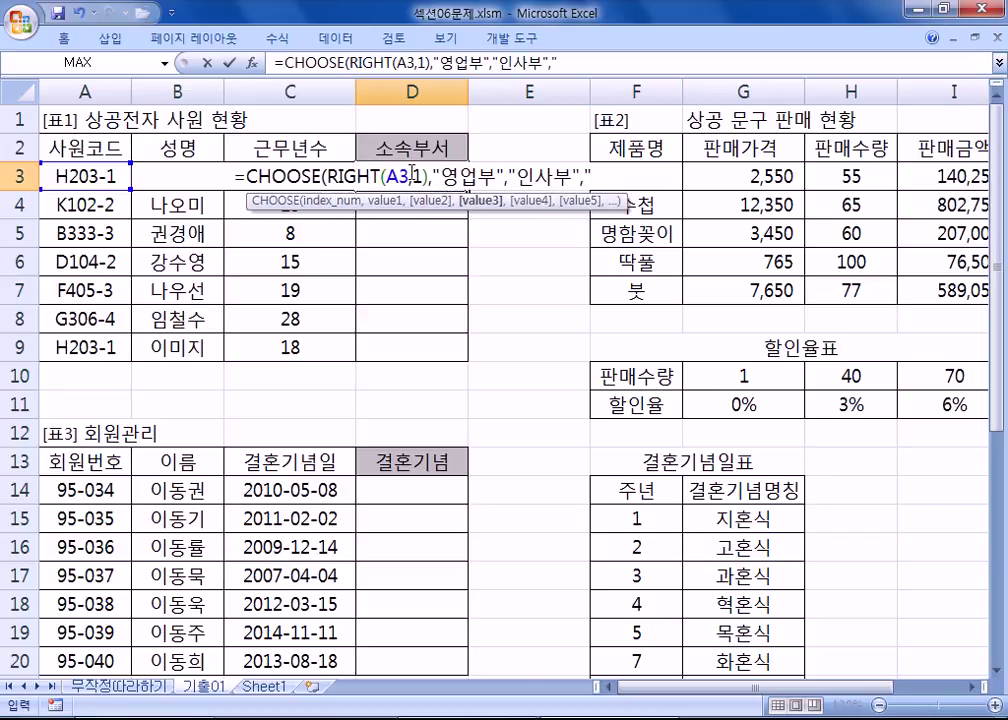
pyautogui.write('총무부')
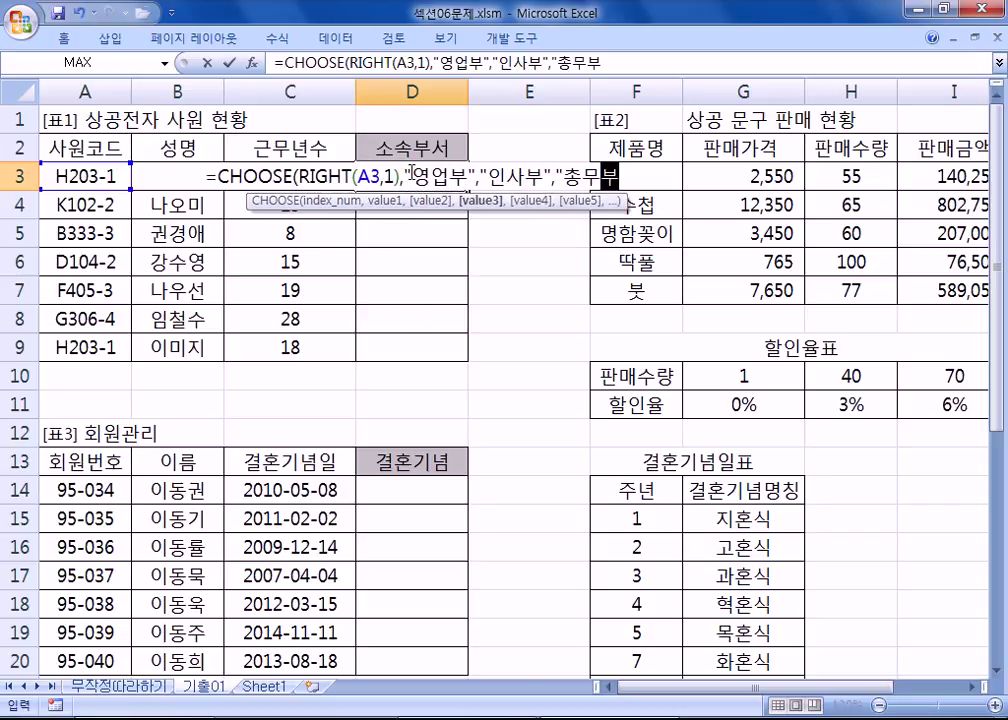
pyautogui.write('","인사')
pyautogui.press('BackSpace')
pyautogui.press('BackSpace')
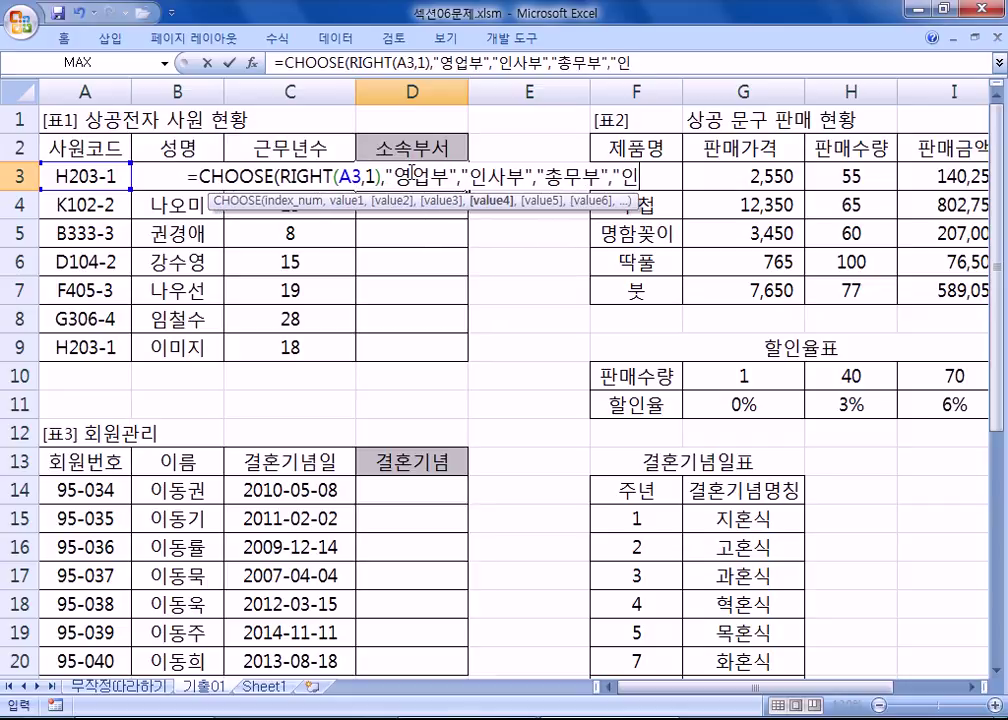
pyautogui.write('기획부"')
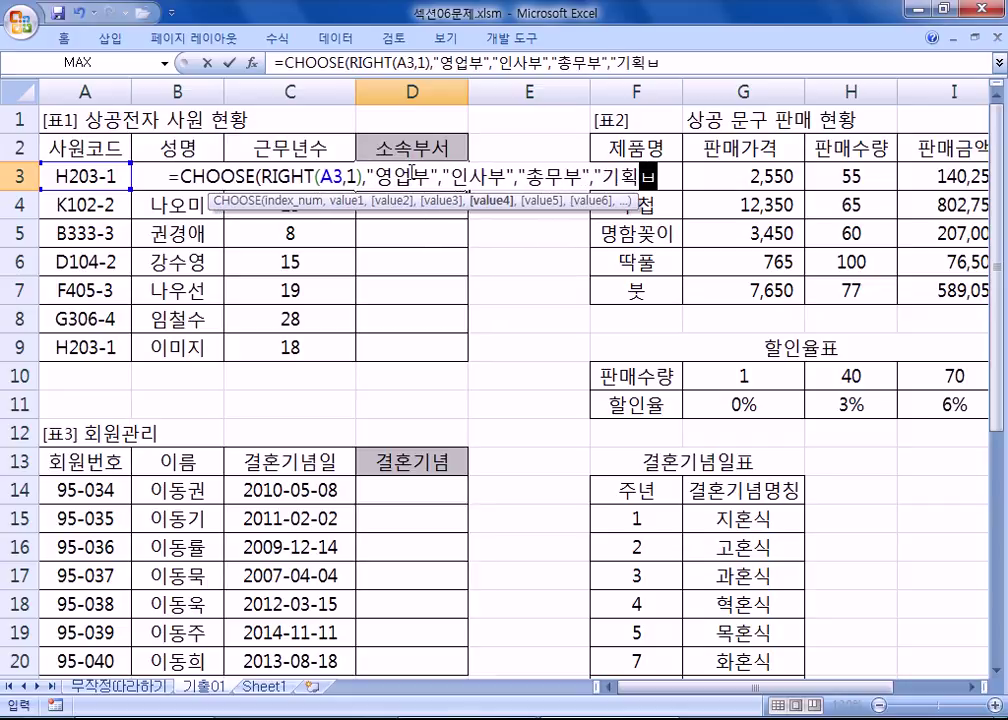
pyautogui.press('Return')
pyautogui.press('Return')
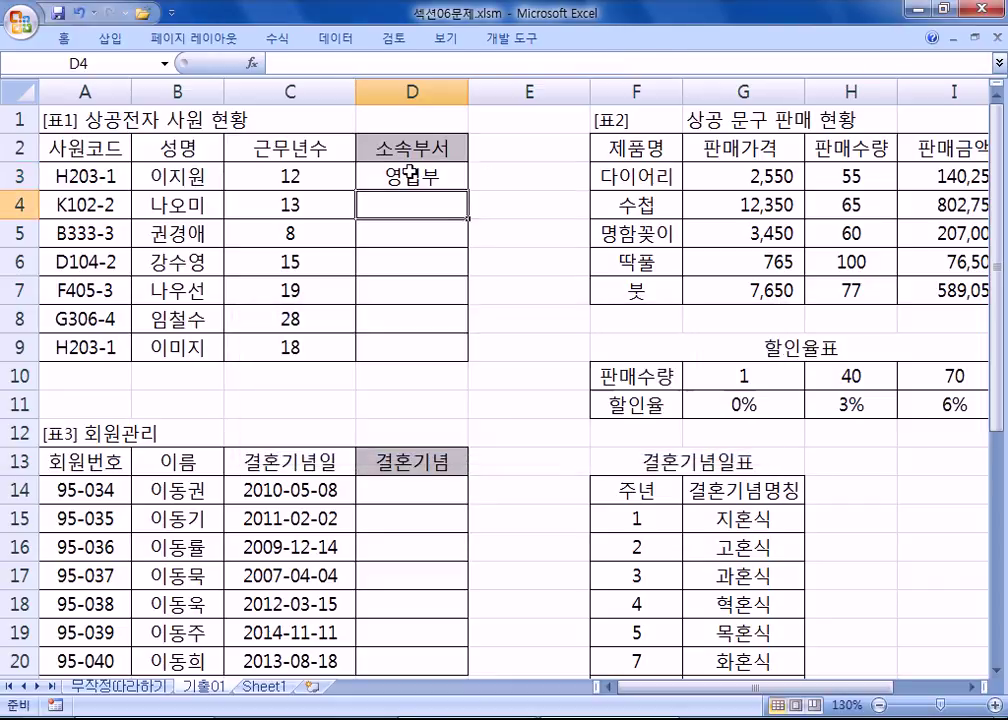
# - Remove the closing parenthesis from D3's formula, inspect its arguments, and accept the suggested correction
pyautogui.doubleClick(410, 177)
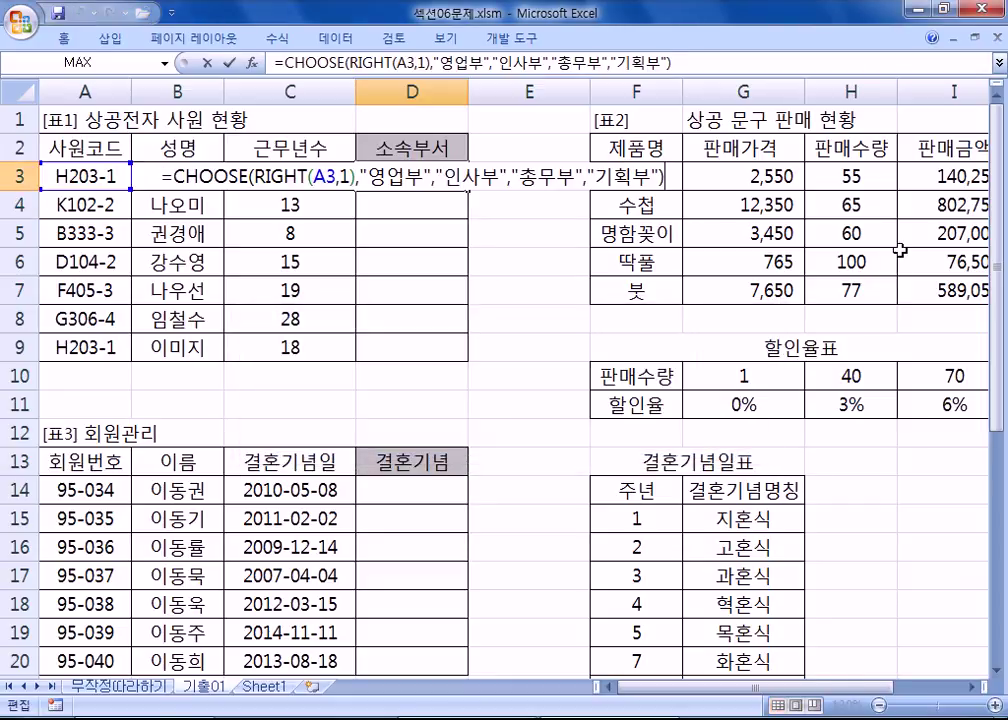
pyautogui.press('BackSpace')
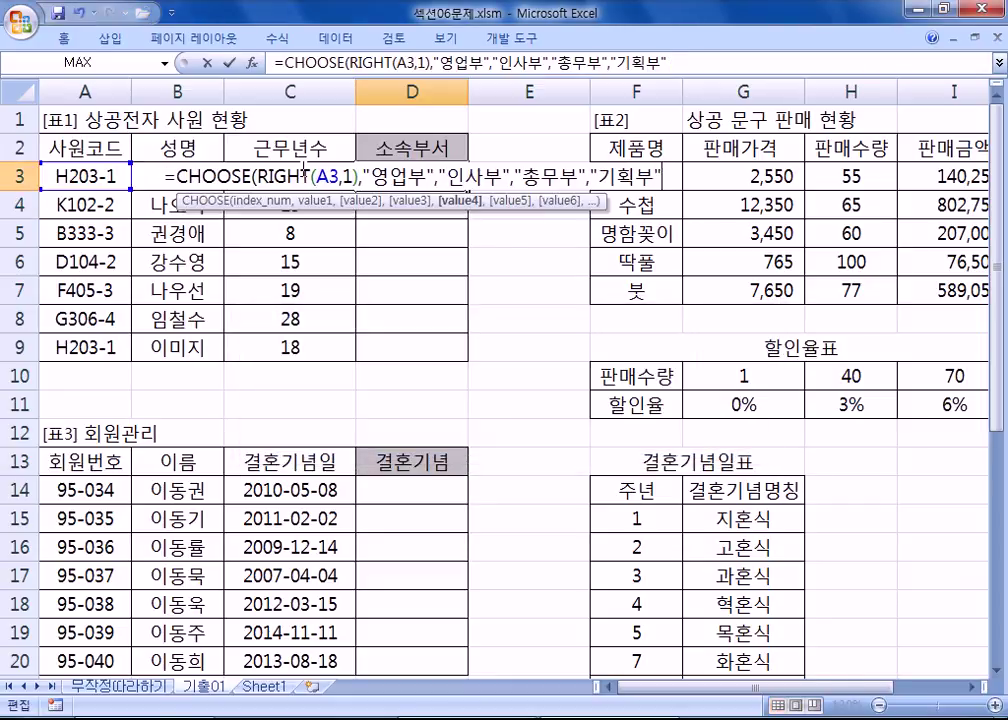
pyautogui.moveTo(219, 177); pyautogui.dragTo(234, 178)
pyautogui.click(275, 177)
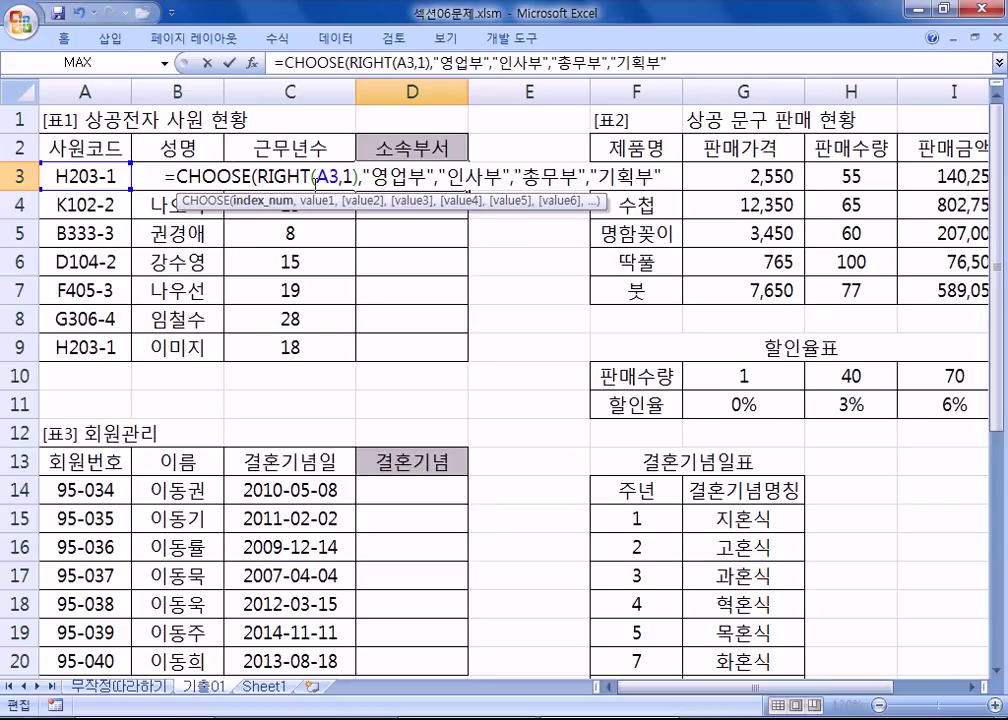
pyautogui.press('End')
pyautogui.press('Return')
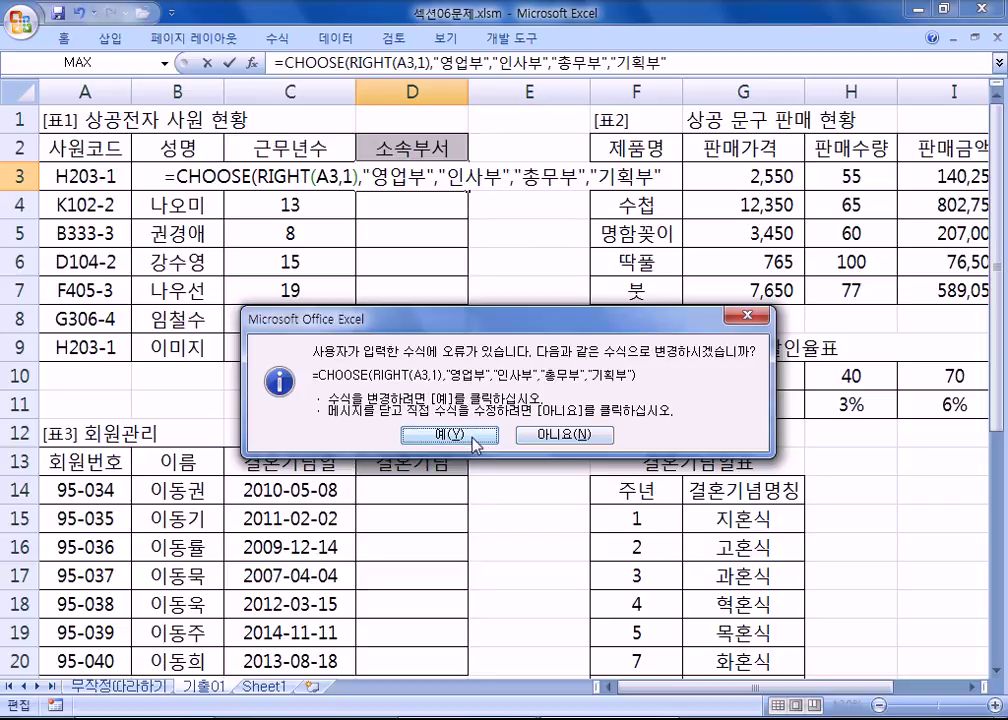
pyautogui.press('Return')
# - Fill the CHOOSE formula from D3 down through D9
pyautogui.press('Up')
pyautogui.press('F2')
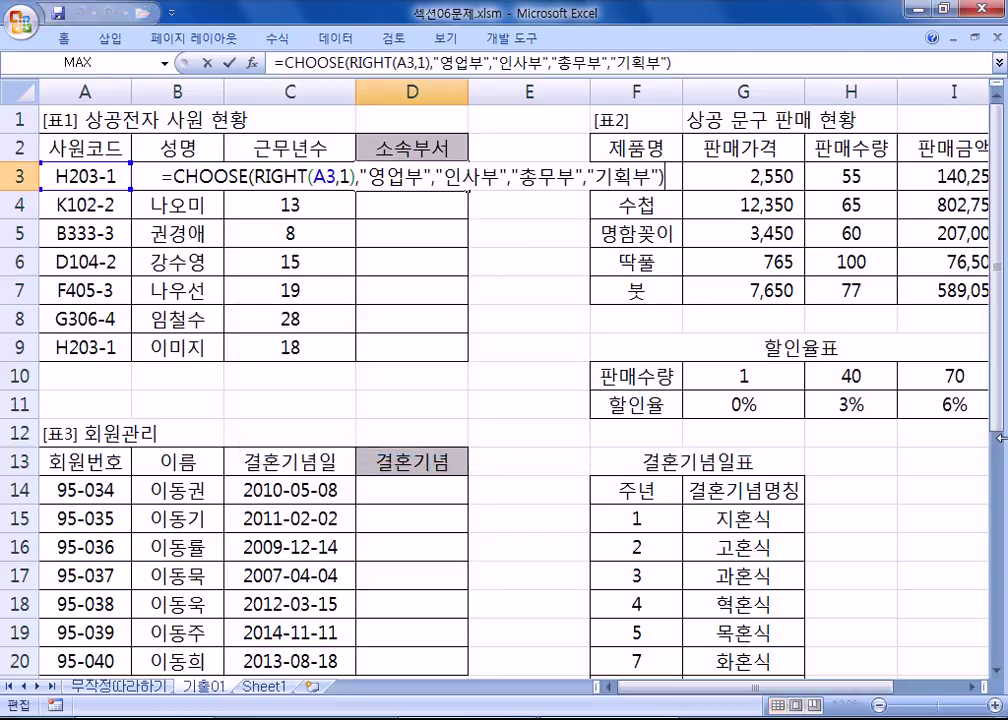
pyautogui.press('Escape')
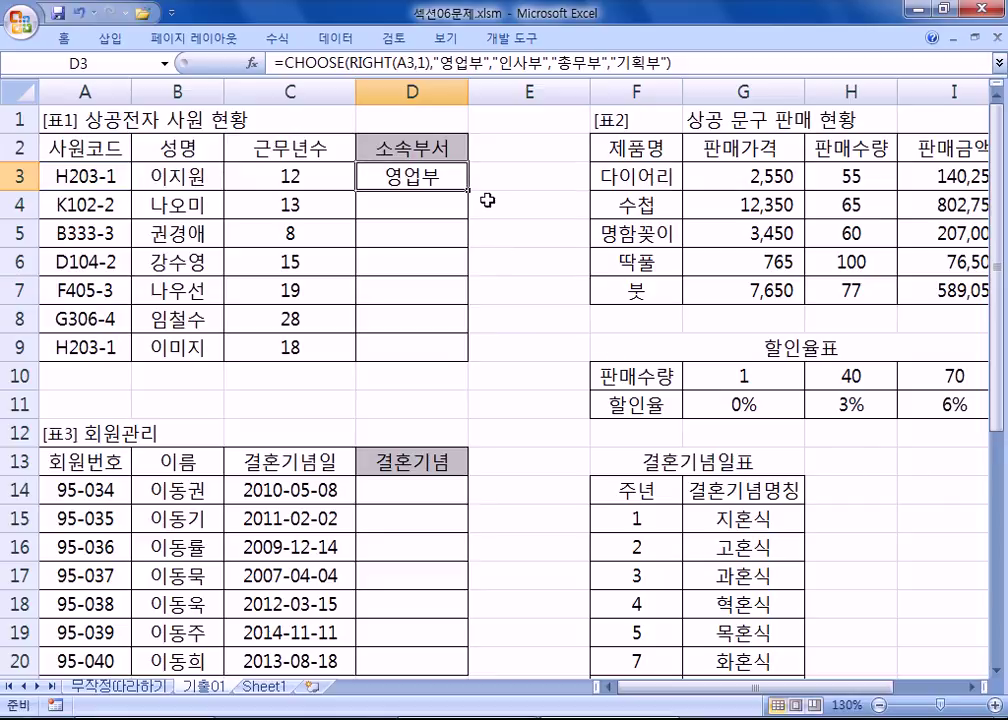
pyautogui.moveTo(468, 192); pyautogui.dragTo(473, 285)
pyautogui.moveTo(474, 358); pyautogui.dragTo(474, 360)
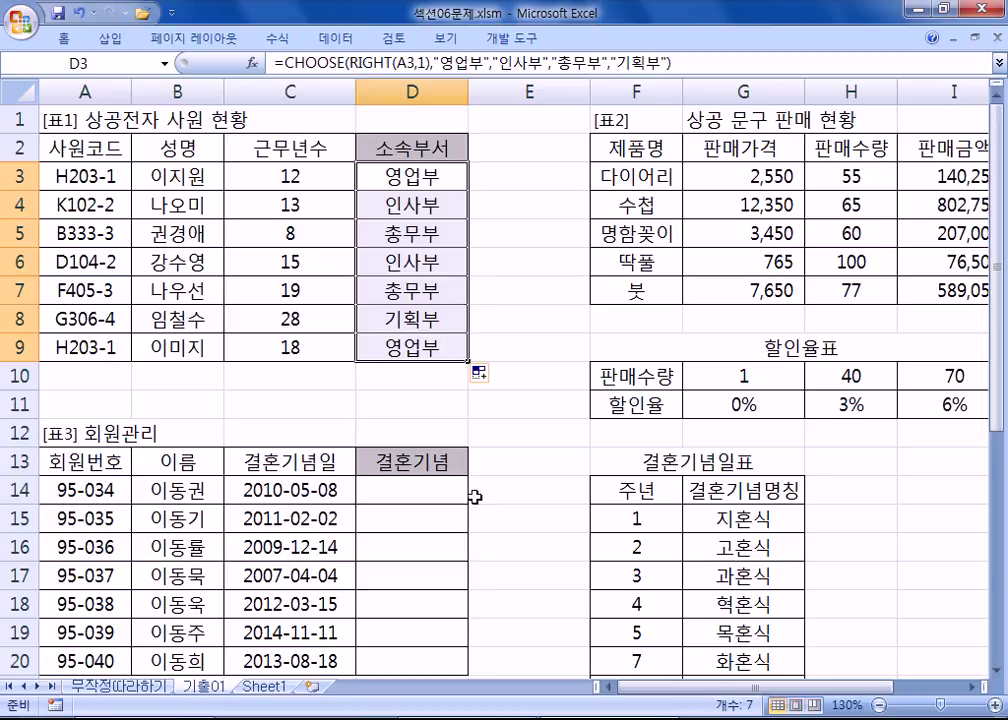
# - Examine the 판매가격, 판매수량 and 판매금액 cells in row 3 of 표2, including the formula in I3
pyautogui.moveTo(713, 693); pyautogui.dragTo(973, 697)
pyautogui.click(973, 690)
pyautogui.click(973, 690)
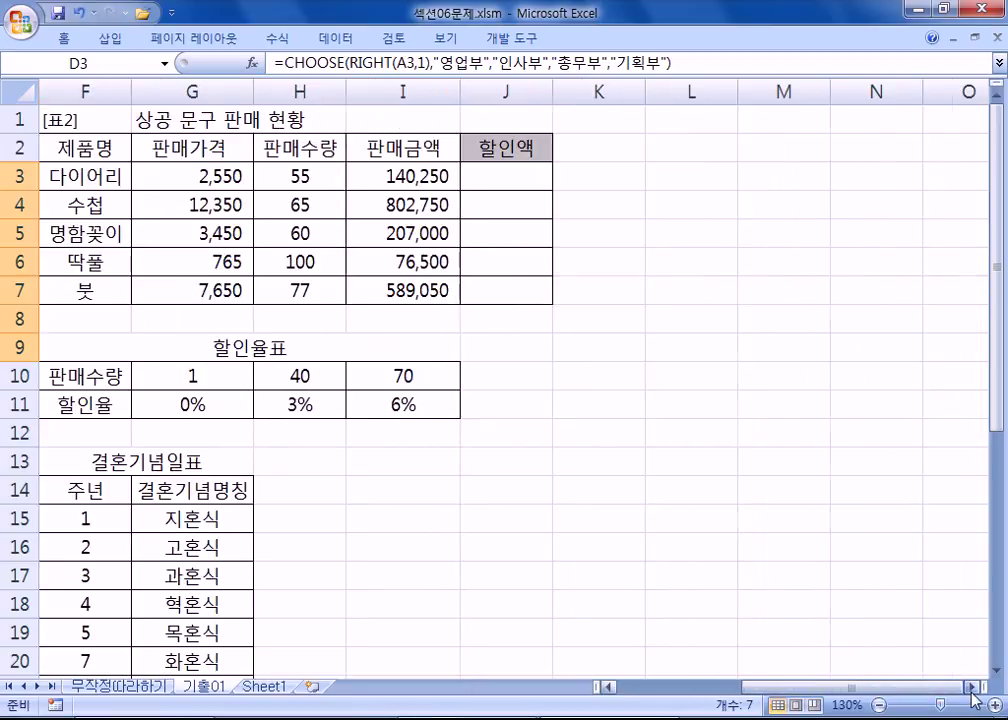
pyautogui.click(609, 688)
pyautogui.click(636, 175)
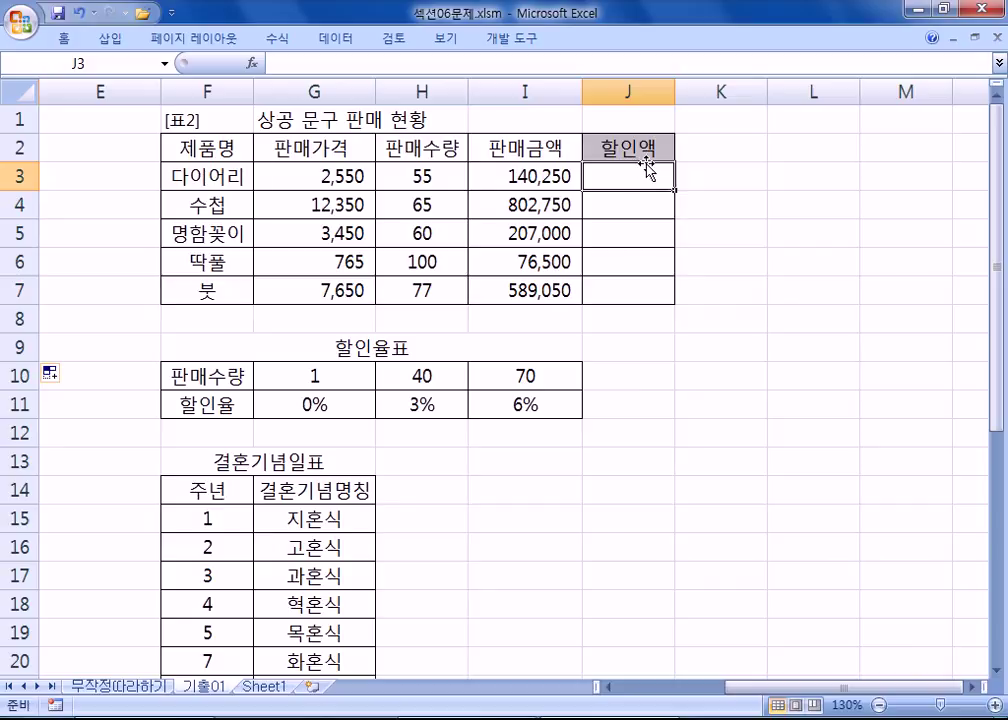
pyautogui.click(331, 172)
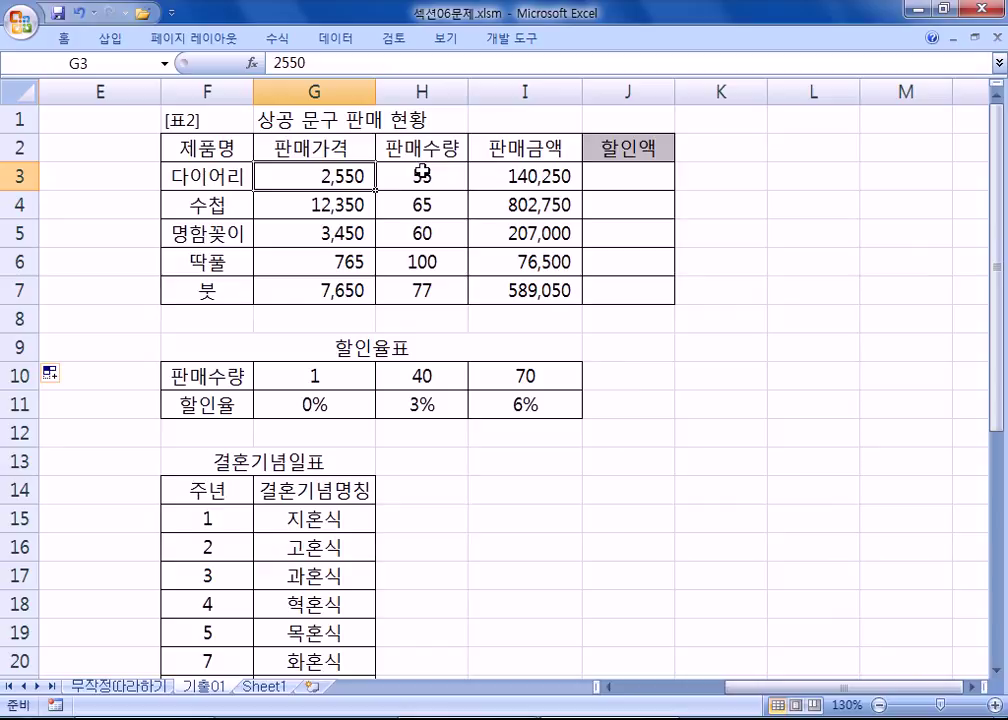
pyautogui.click(421, 172)
pyautogui.click(492, 169)
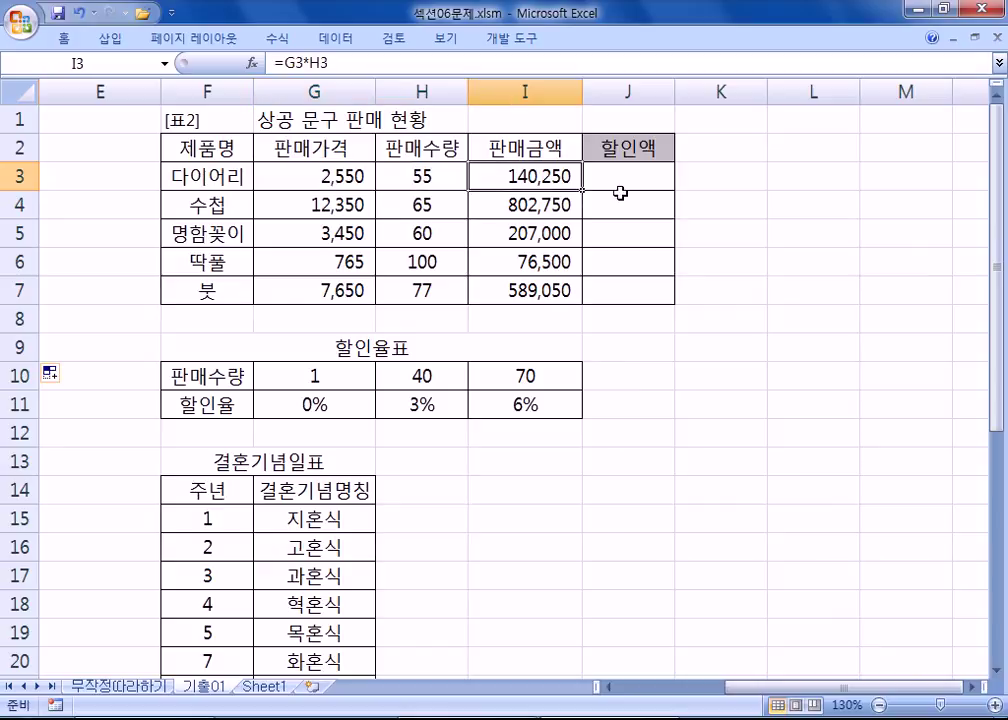
pyautogui.press('F2')
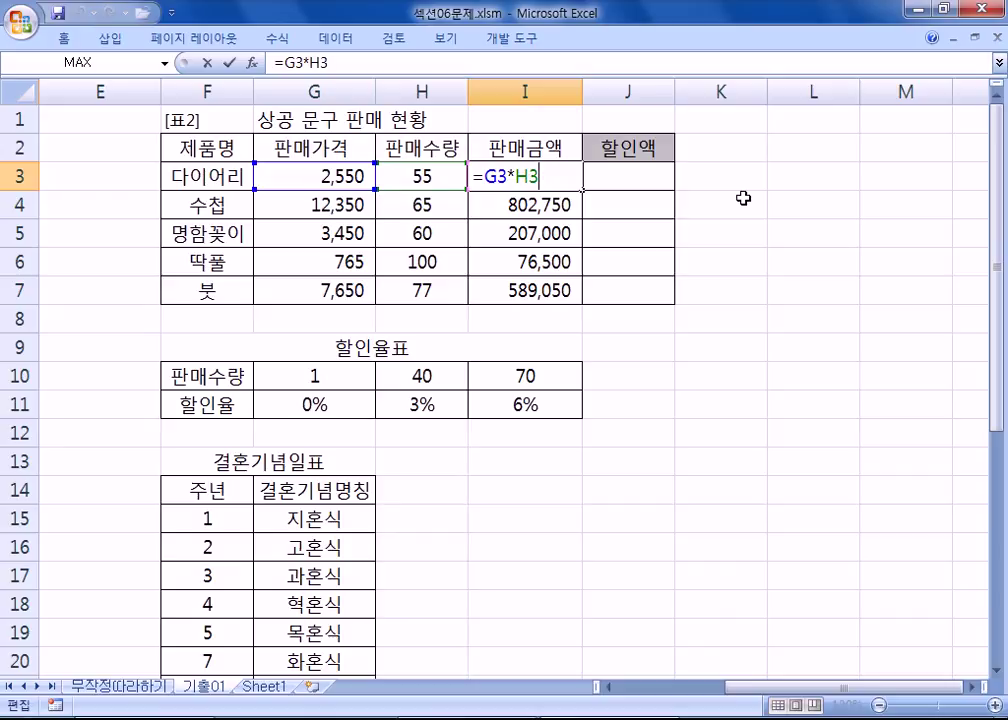
pyautogui.hotkey('ctrl', 'Return')
pyautogui.click(420, 176)
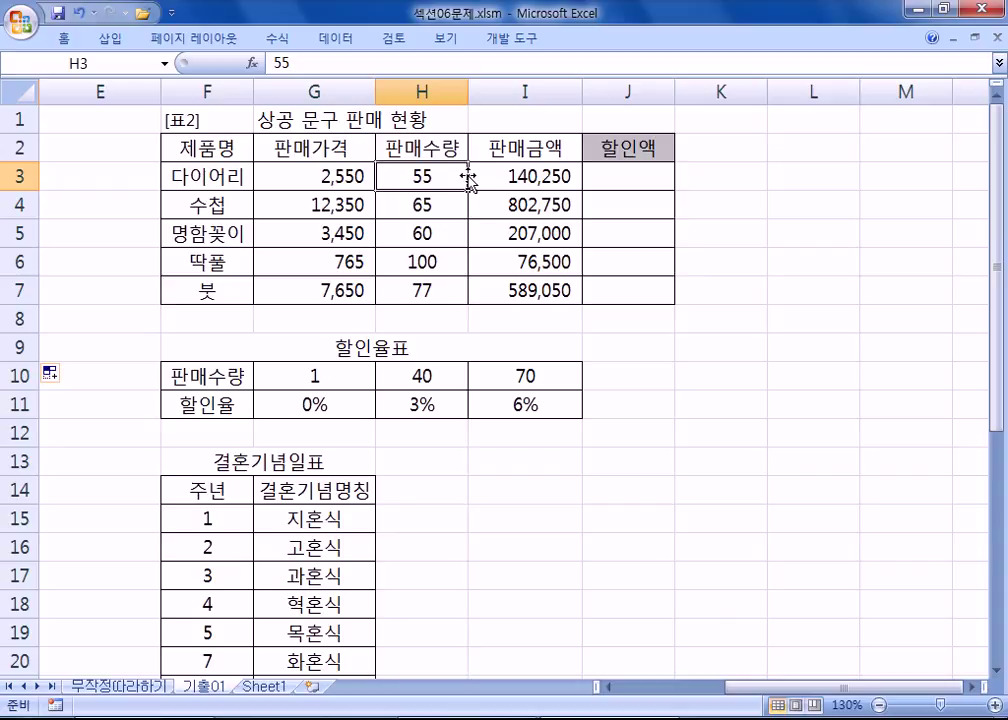
# - Fill the quantity and discount rate cells G10:I11 of 할인율표 with yellow
pyautogui.click(524, 170)
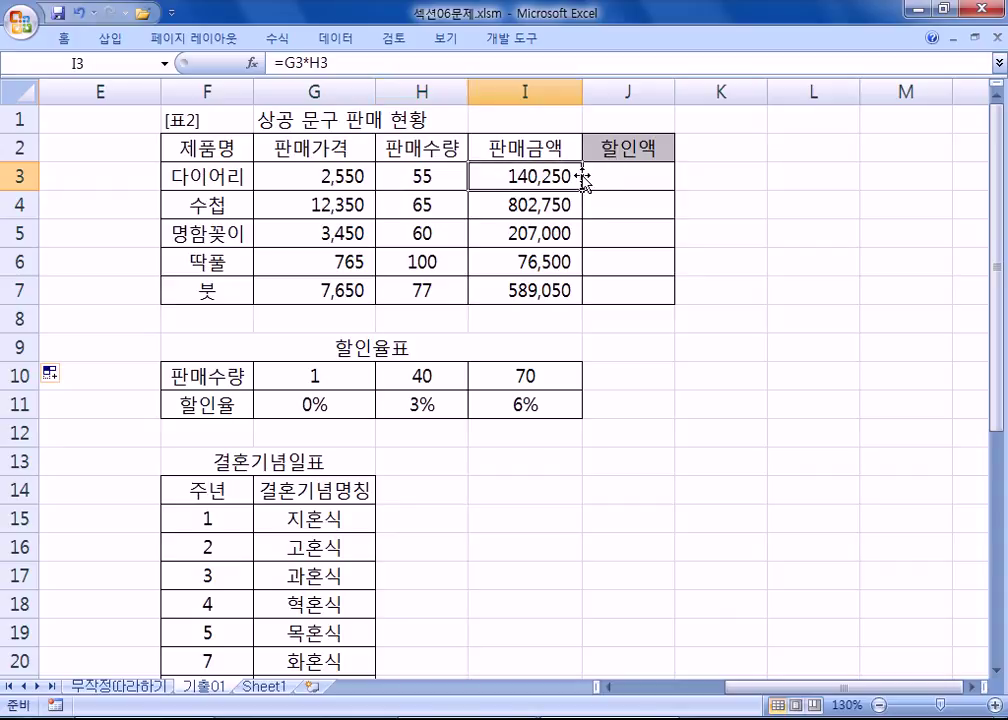
pyautogui.click(438, 177)
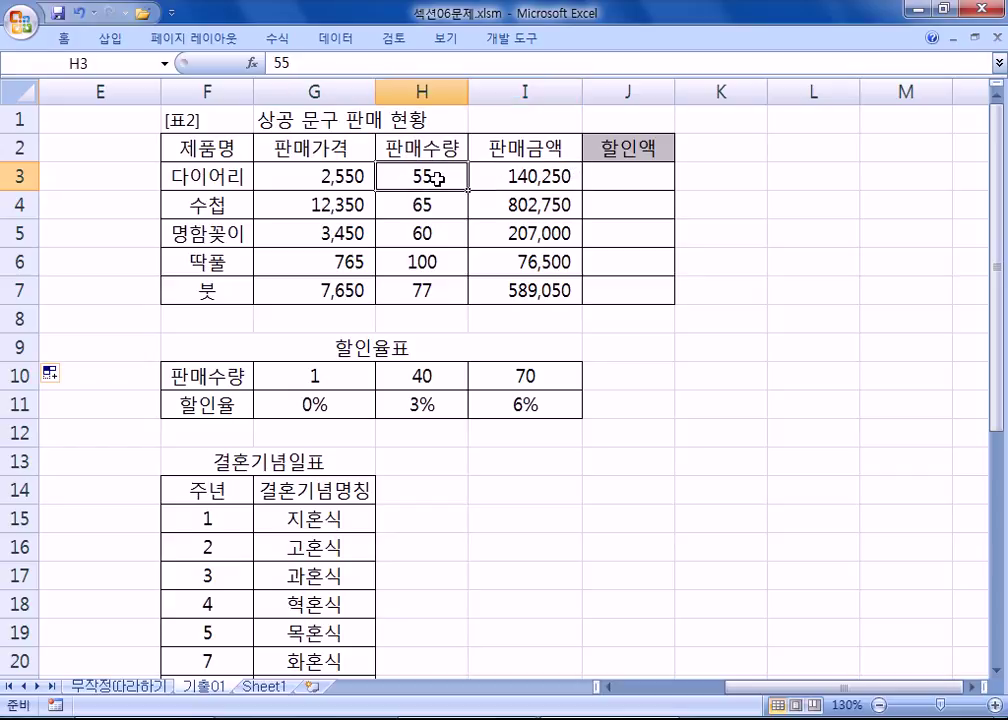
pyautogui.click(620, 181)
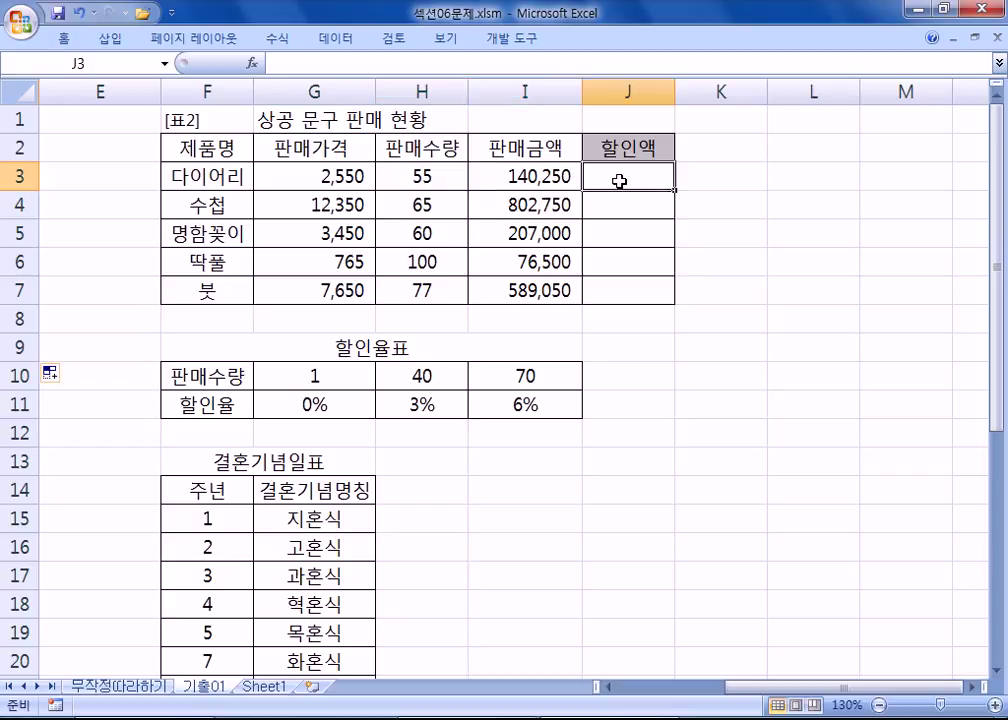
pyautogui.moveTo(265, 375); pyautogui.dragTo(542, 405)
pyautogui.click(64, 38)
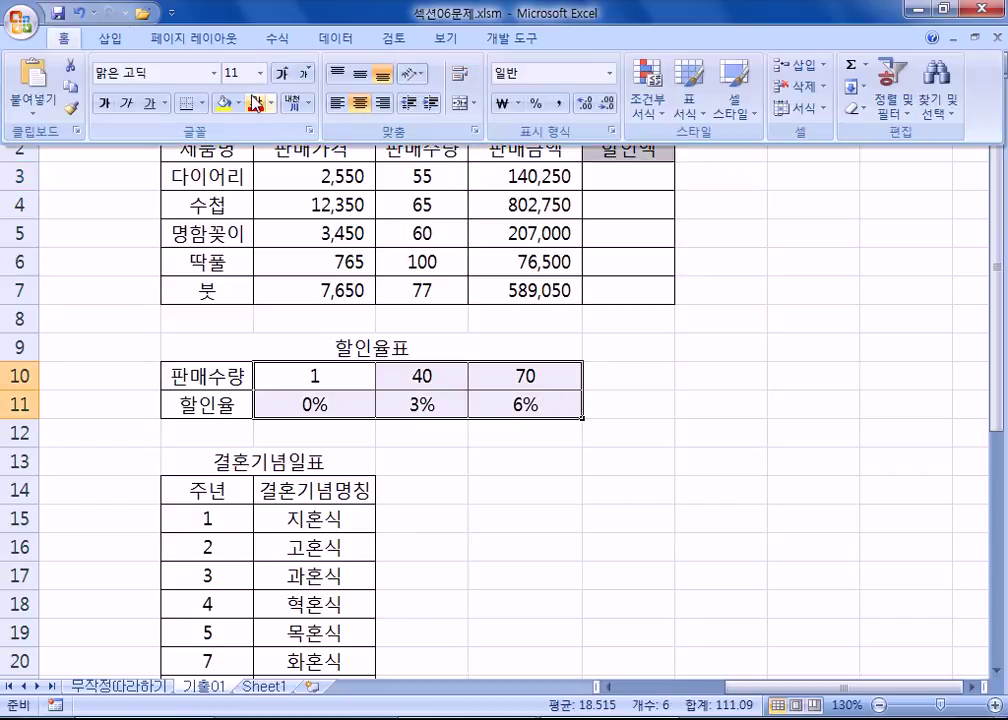
pyautogui.click(236, 103)
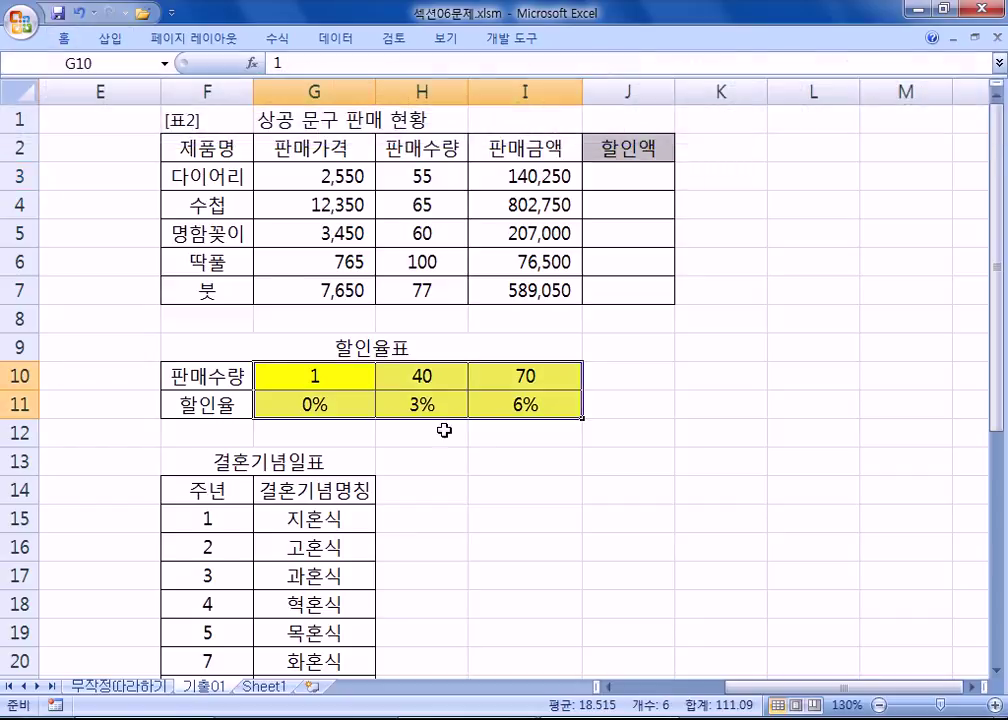
# - Compare the 판매수량 values in H3 and H6 with the quantity tiers and rates in 할인율표
pyautogui.click(446, 175)
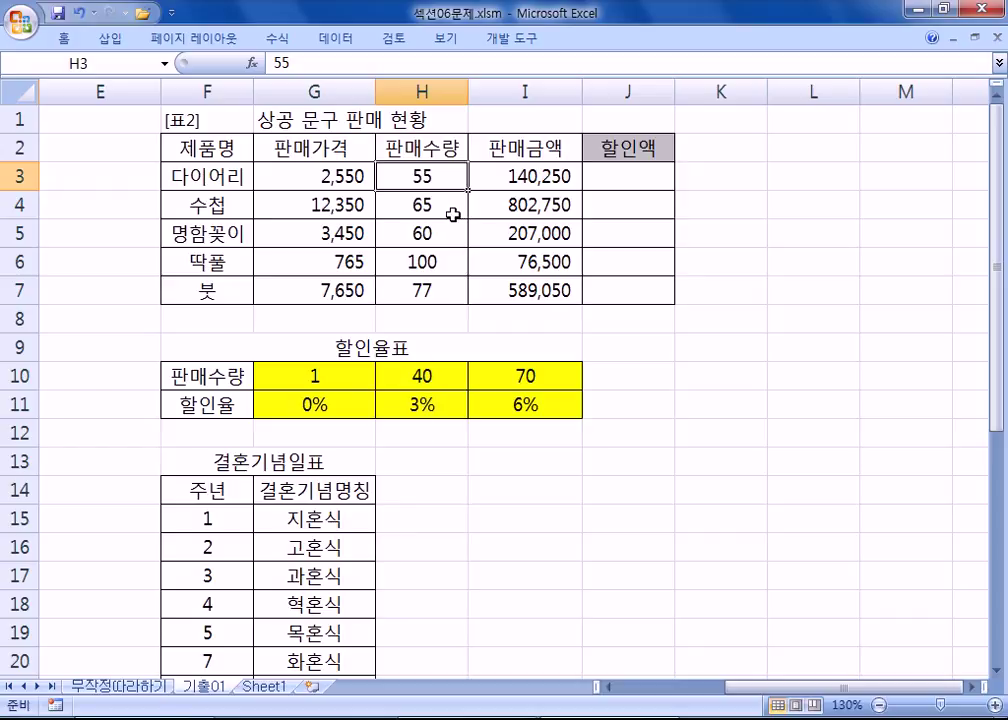
pyautogui.click(447, 263)
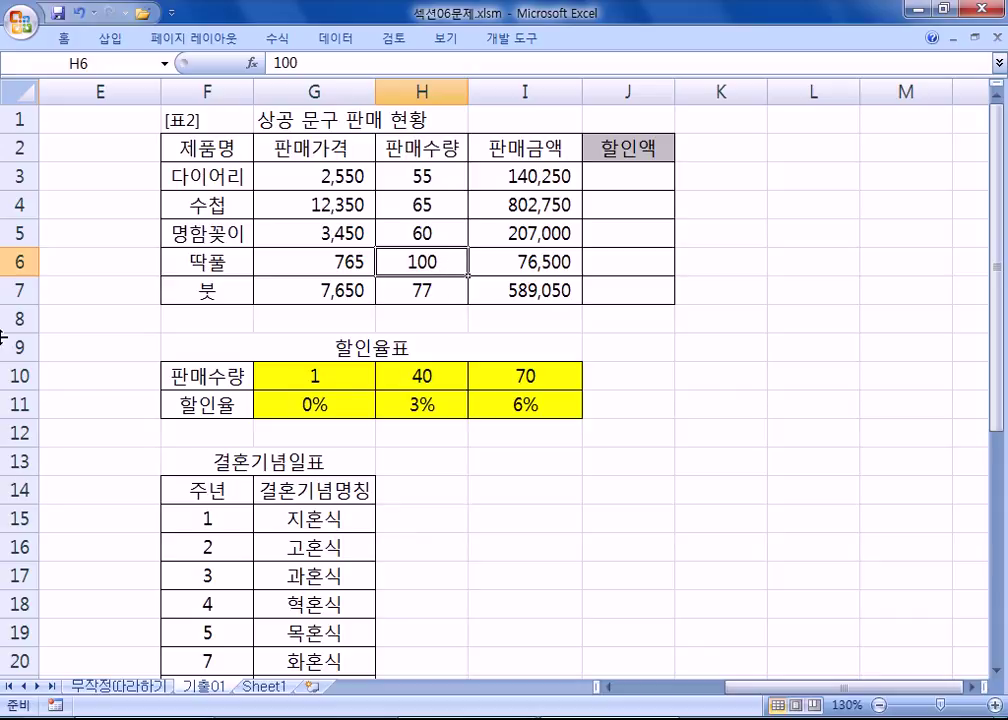
pyautogui.click(334, 401)
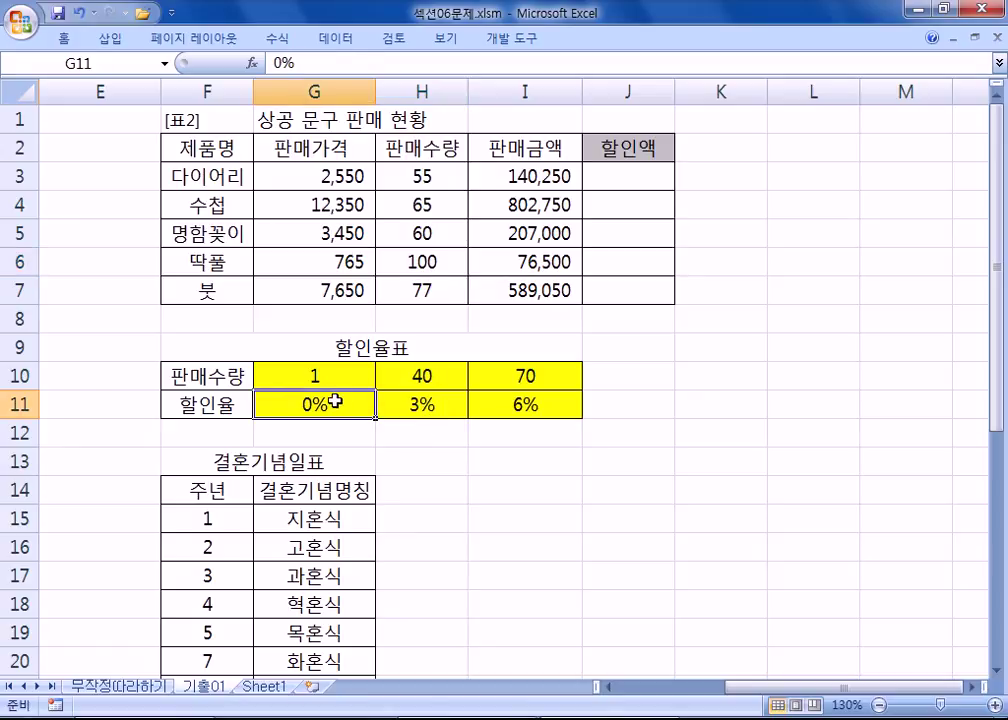
pyautogui.click(455, 375)
pyautogui.click(432, 405)
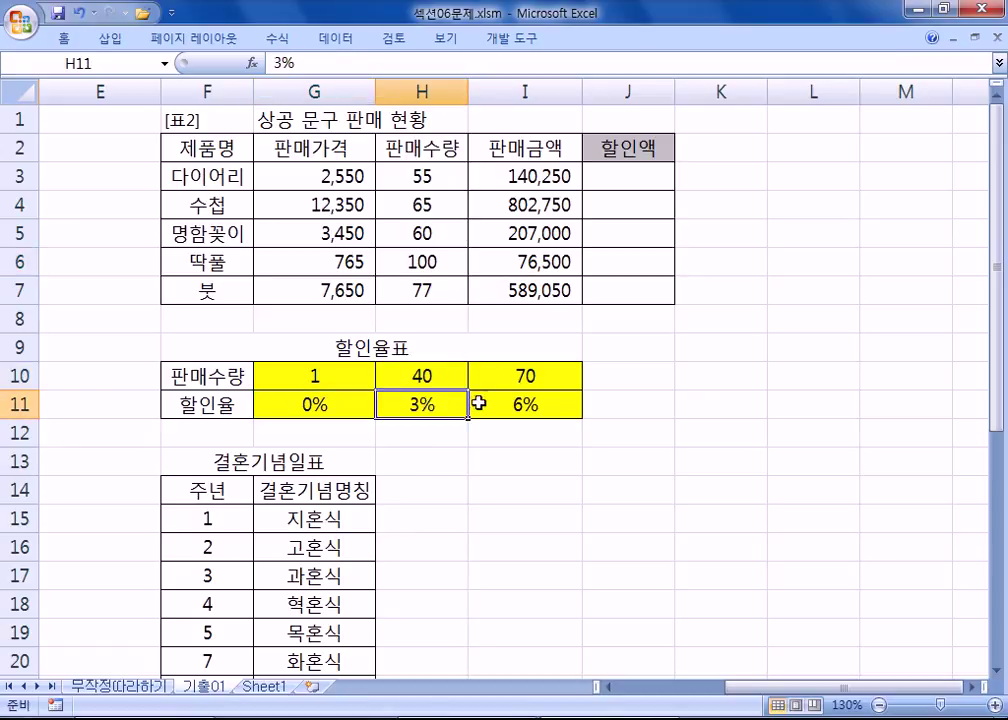
pyautogui.moveTo(486, 376); pyautogui.dragTo(494, 401)
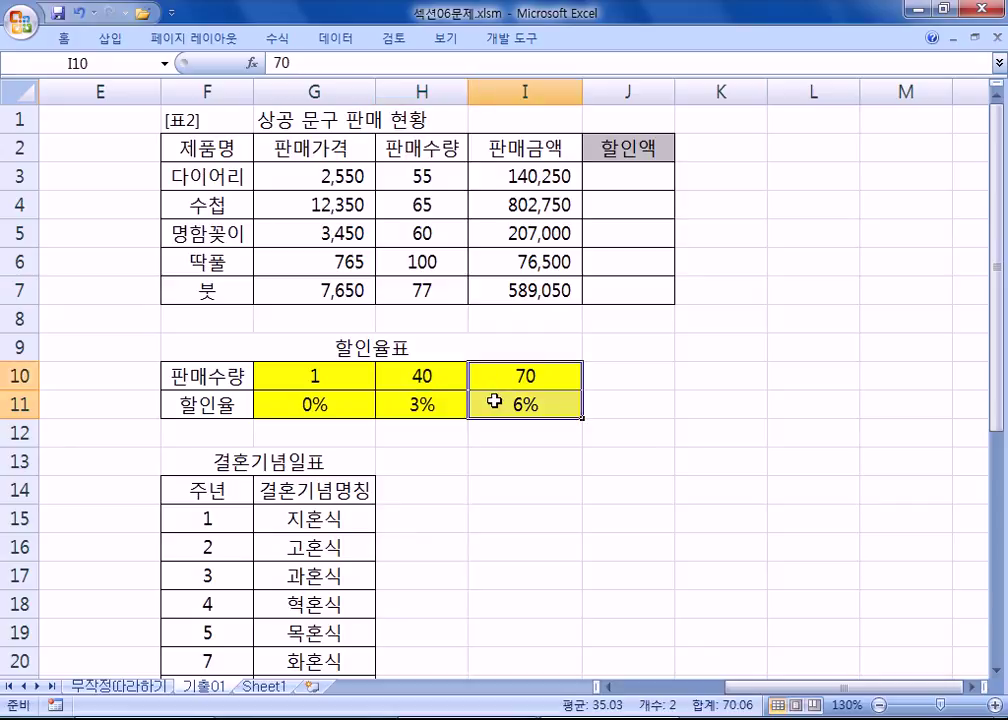
# - Begin the 할인액 formula in J3 by multiplying I3 by the HLOOKUP function
pyautogui.click(631, 174)
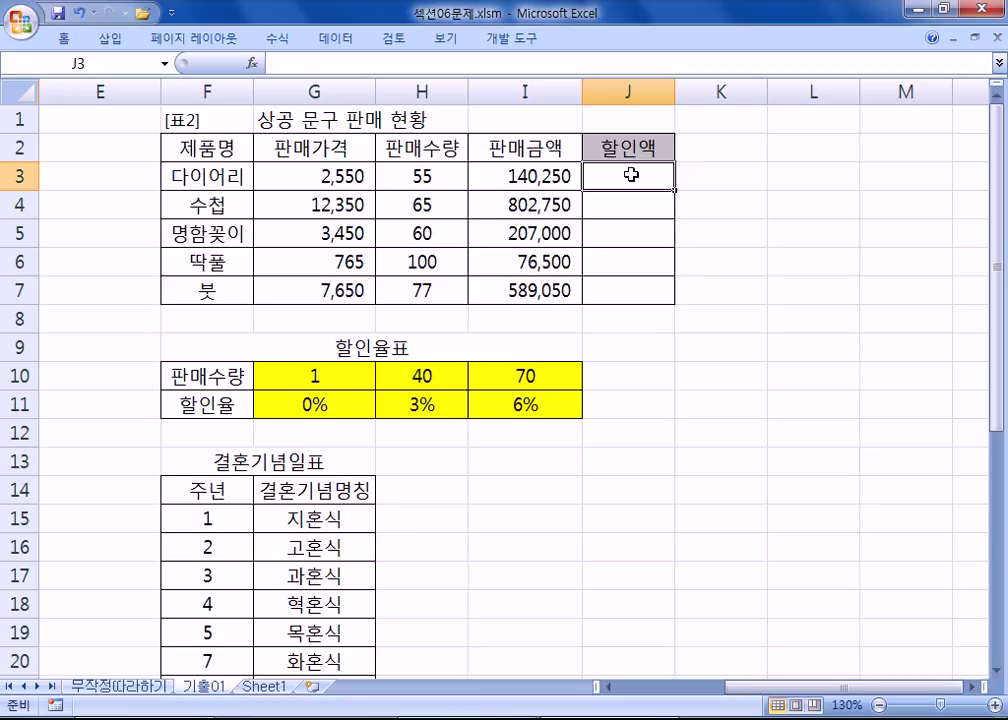
pyautogui.write('=')
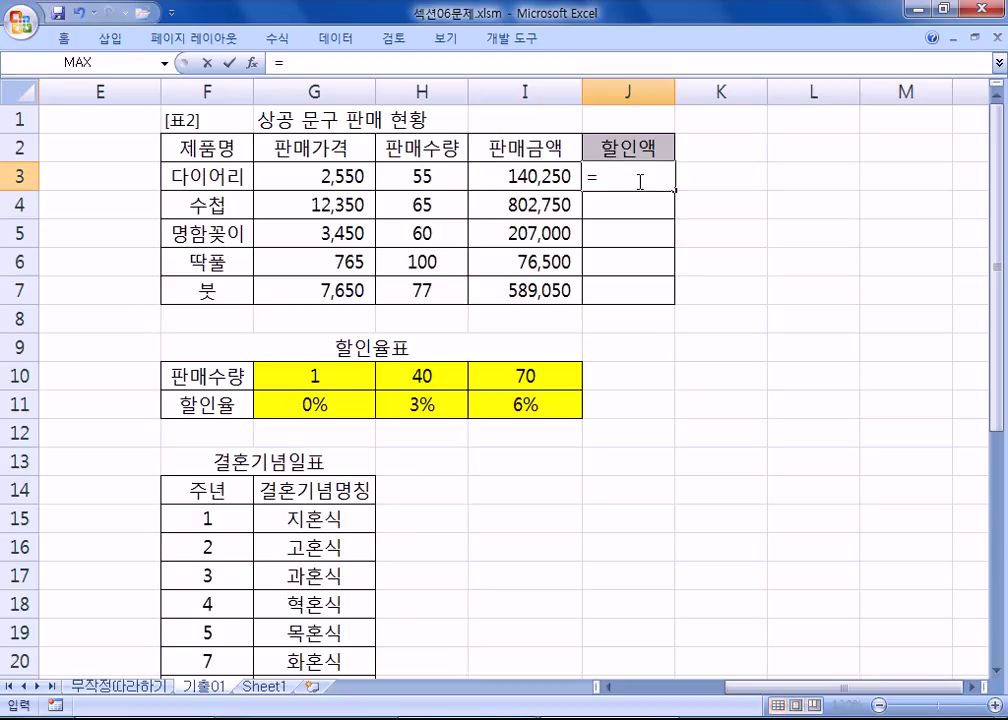
pyautogui.click(522, 177)
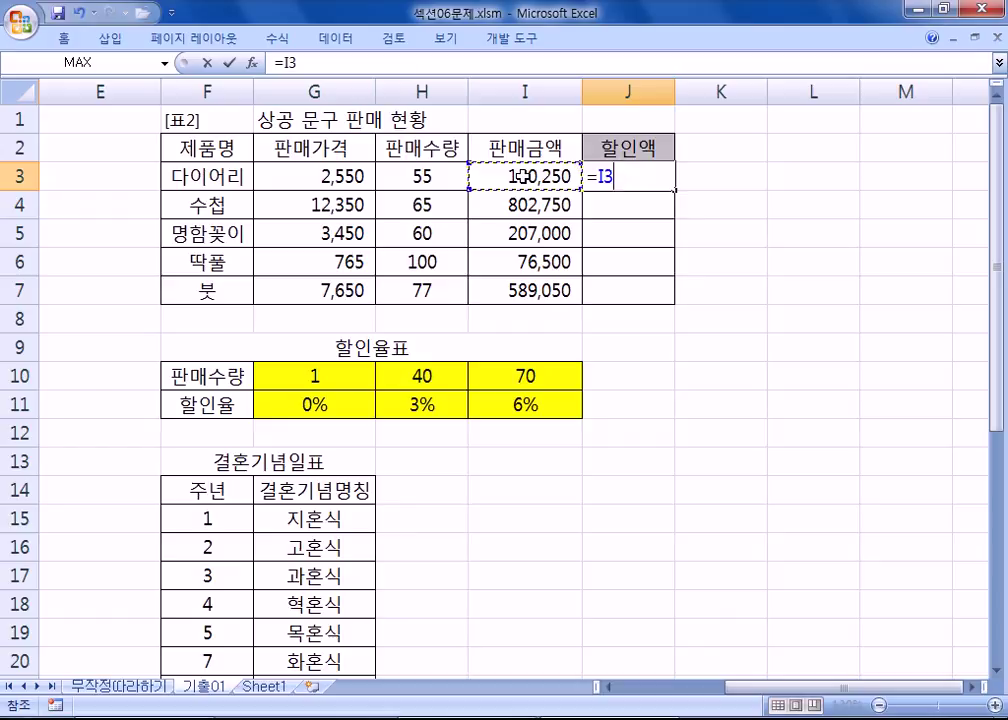
pyautogui.write('*')
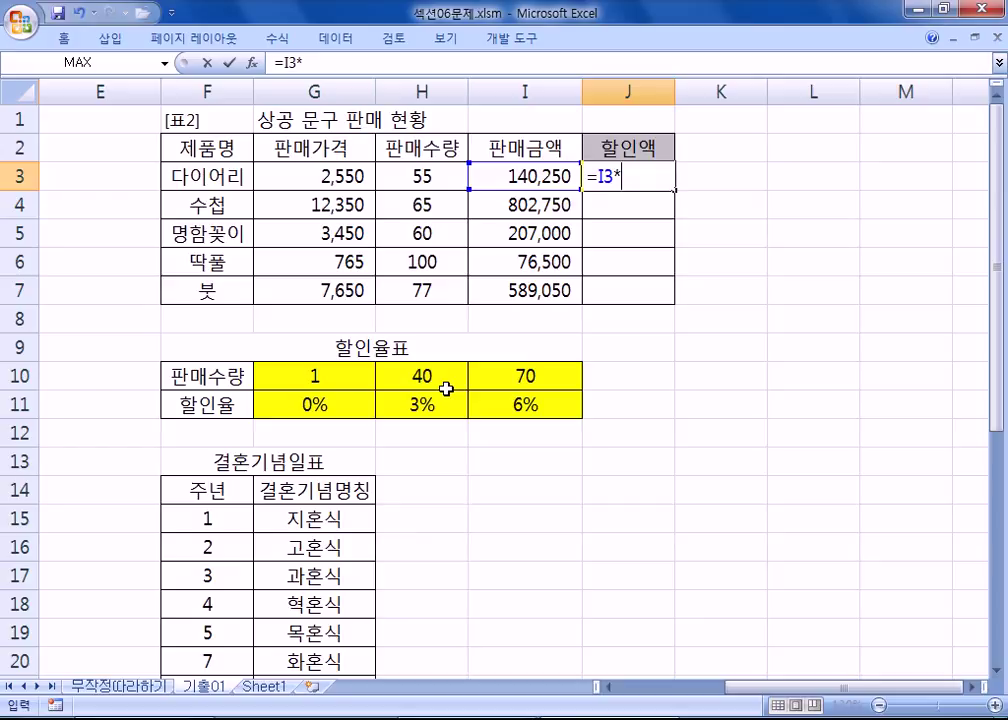
pyautogui.write('ㅗ')
pyautogui.press('BackSpace')
pyautogui.press('Hangul')
pyautogui.write('HL')
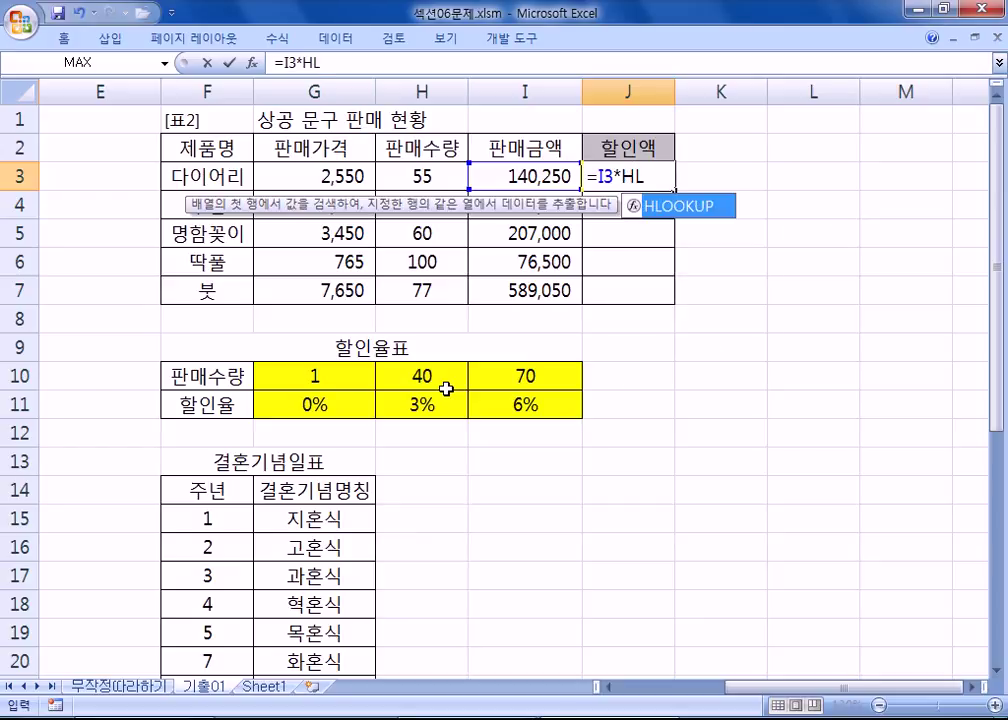
pyautogui.press('Tab')
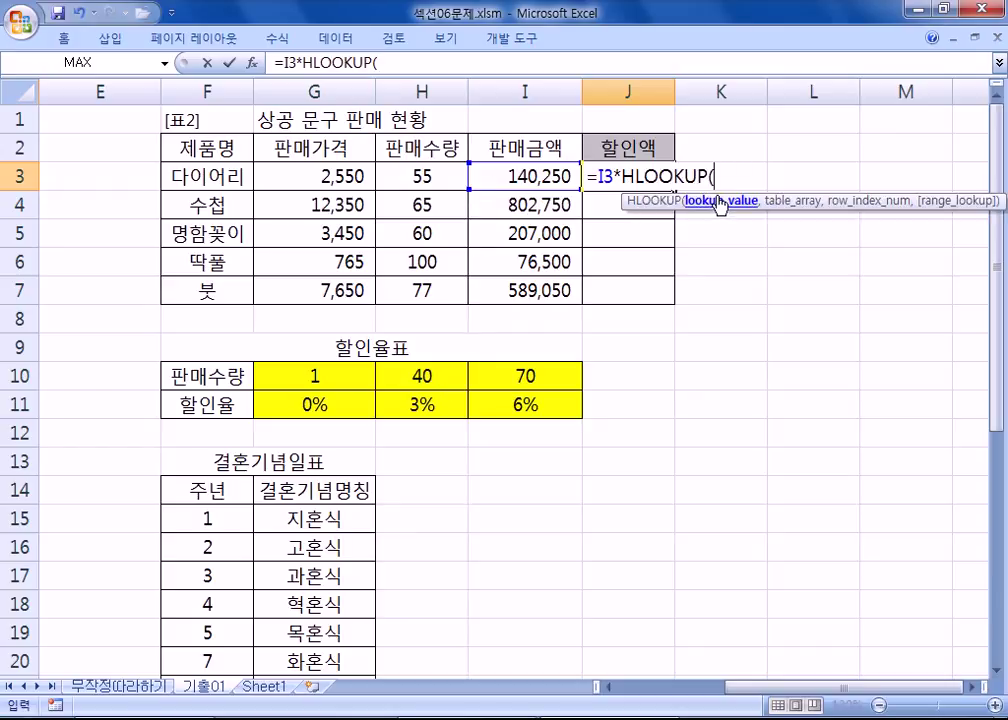
# - Complete J3's HLOOKUP with lookup value H3, absolute table $G$10:$I$11, row 2 and match type 1, and enter it
pyautogui.click(450, 180)
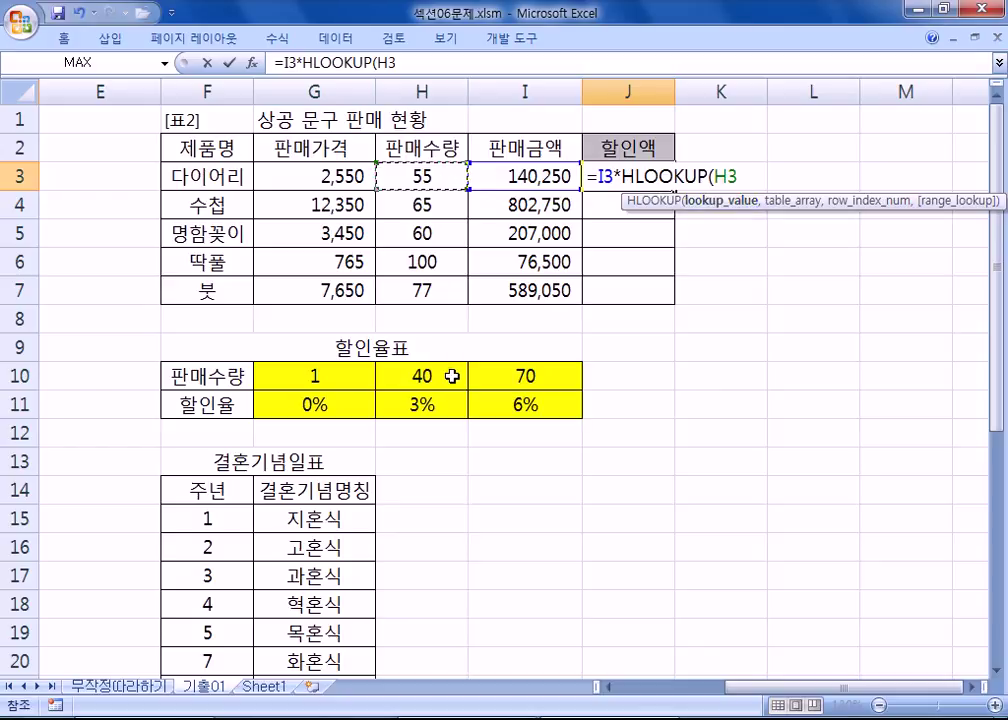
pyautogui.write(',')
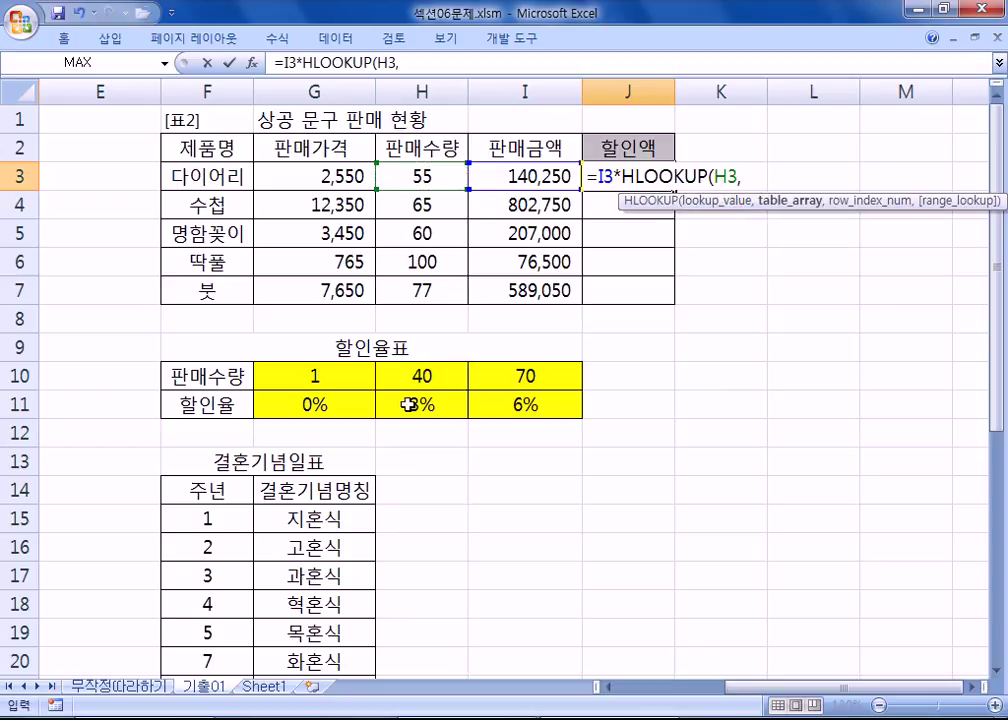
pyautogui.moveTo(317, 376); pyautogui.dragTo(511, 405)
pyautogui.press('F4')
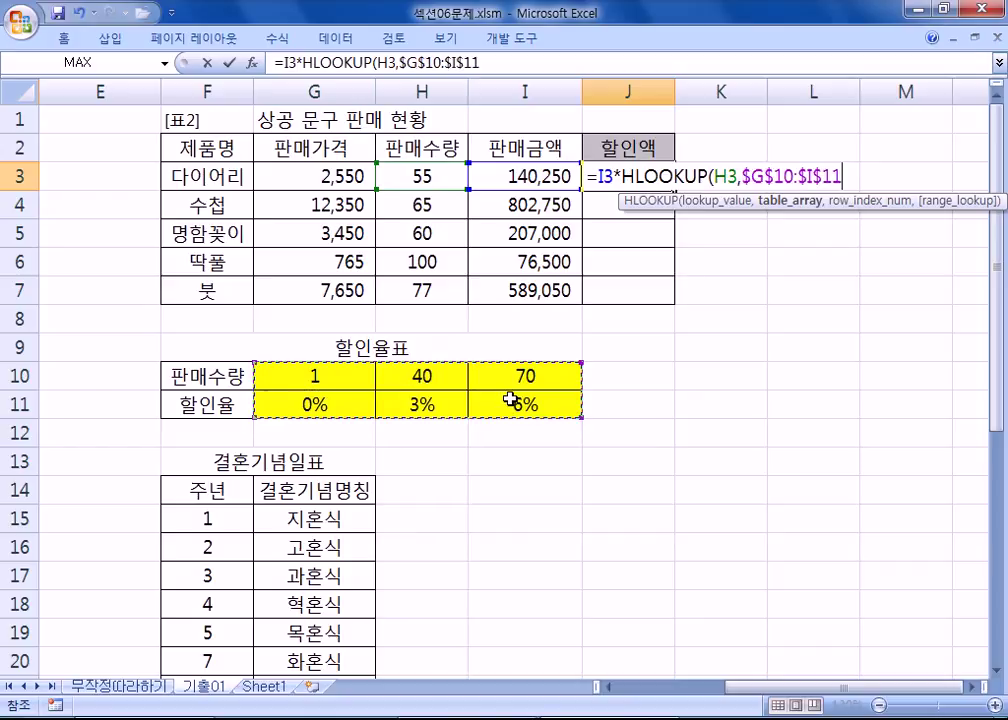
pyautogui.write(',')
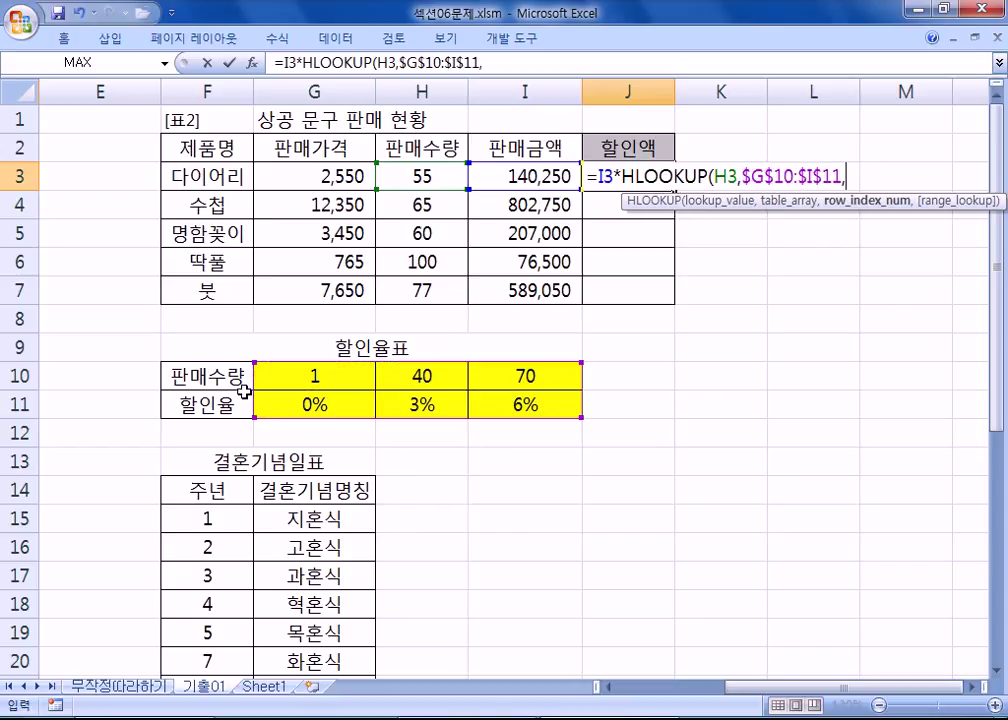
pyautogui.write('2,')
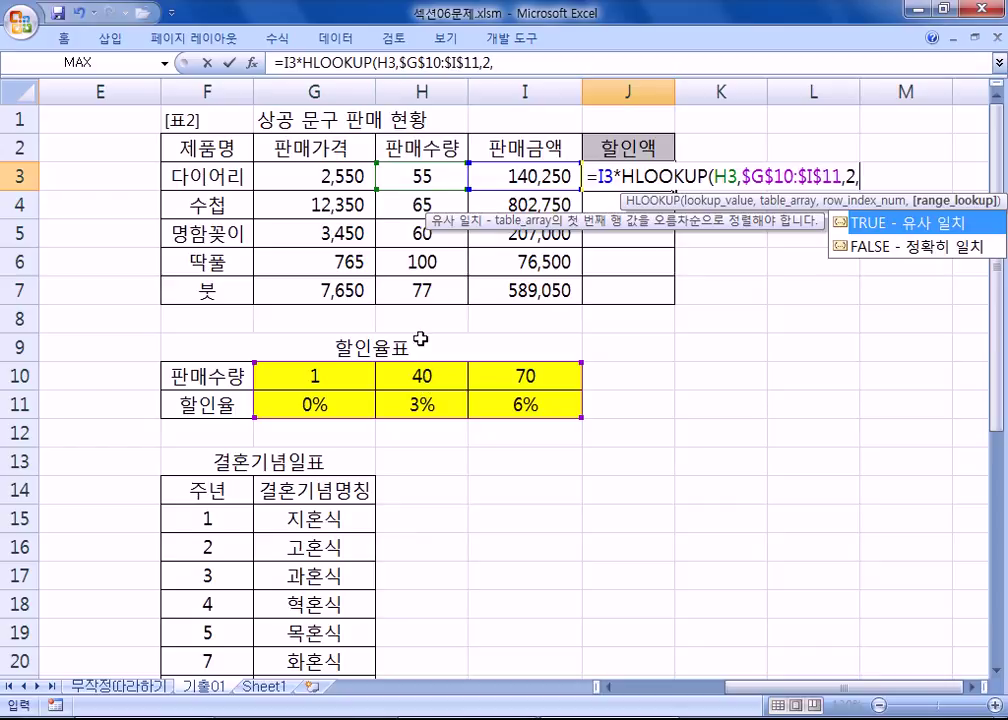
pyautogui.press('Down')
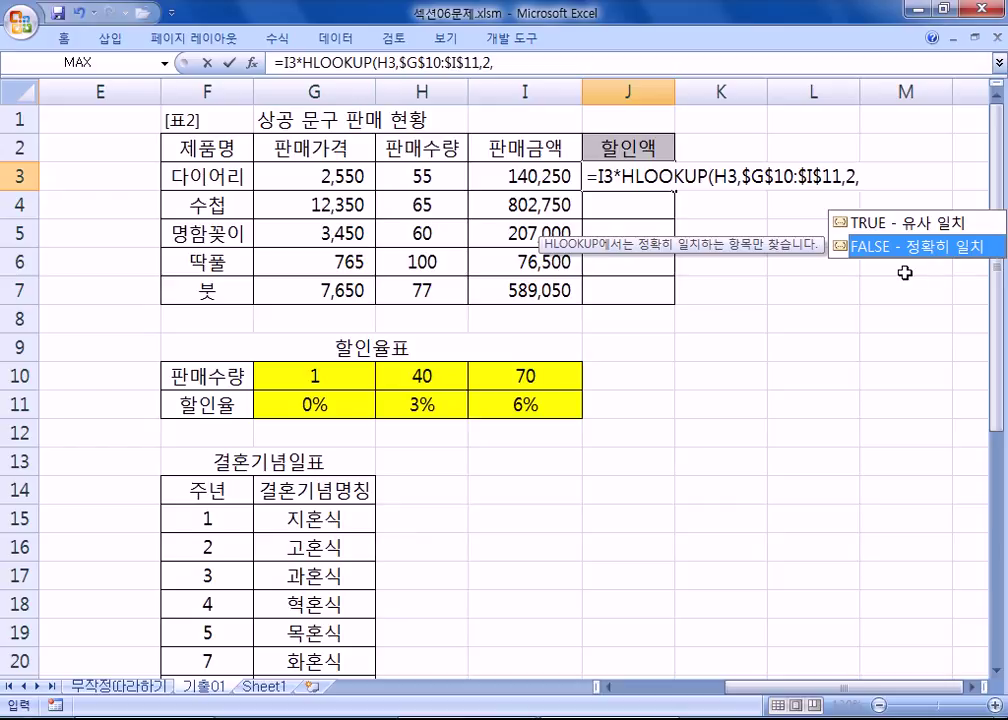
pyautogui.click(936, 224)
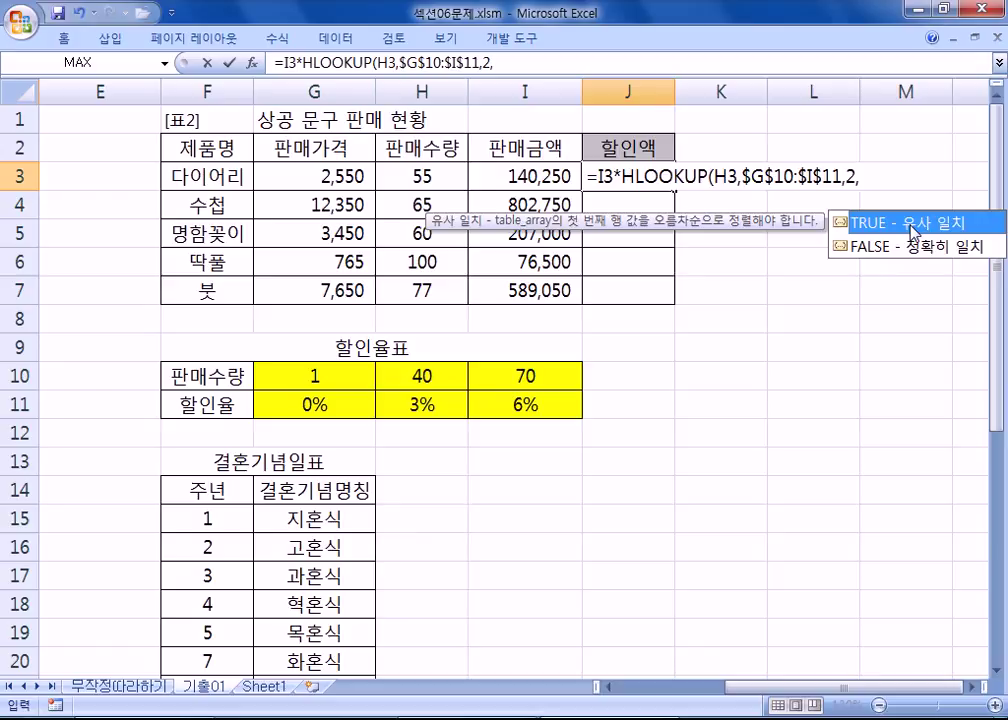
pyautogui.write('1)')
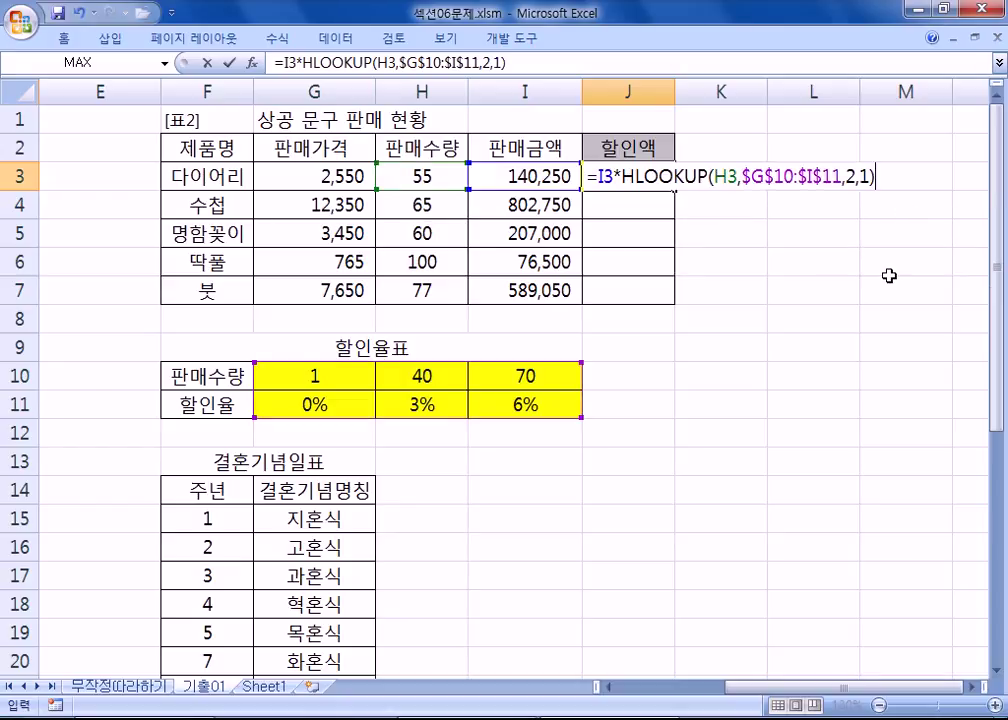
pyautogui.press('Return')
# - Wrap the existing formula in J3 in ROUNDUP with -2 as the number of digits
pyautogui.click(629, 177)
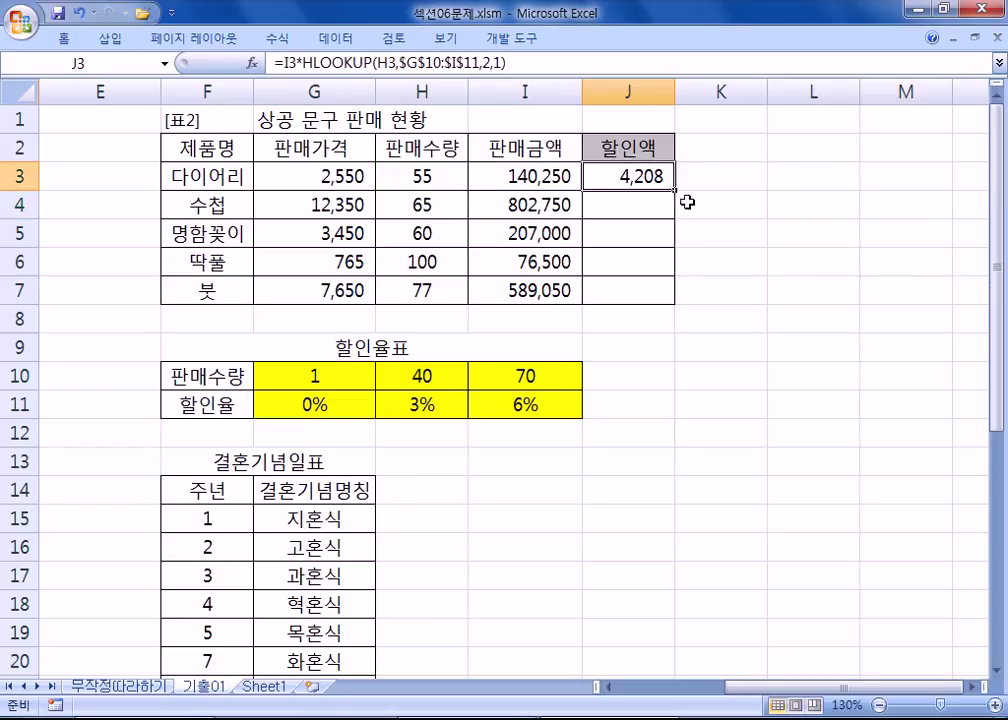
pyautogui.press('F2')
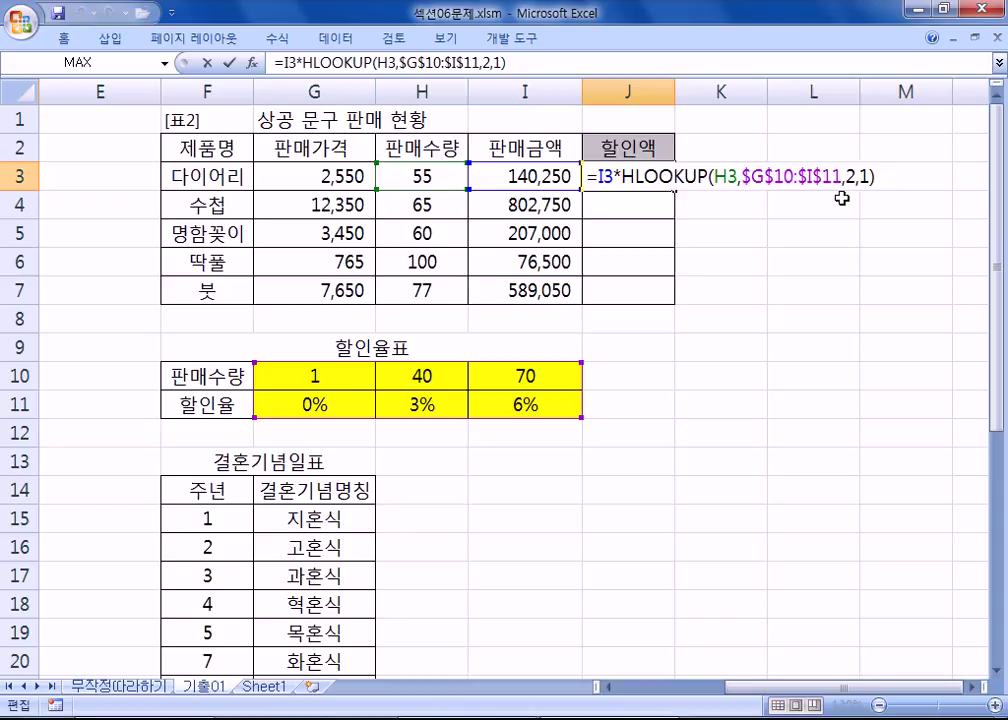
pyautogui.hotkey('ctrl', 'Return')
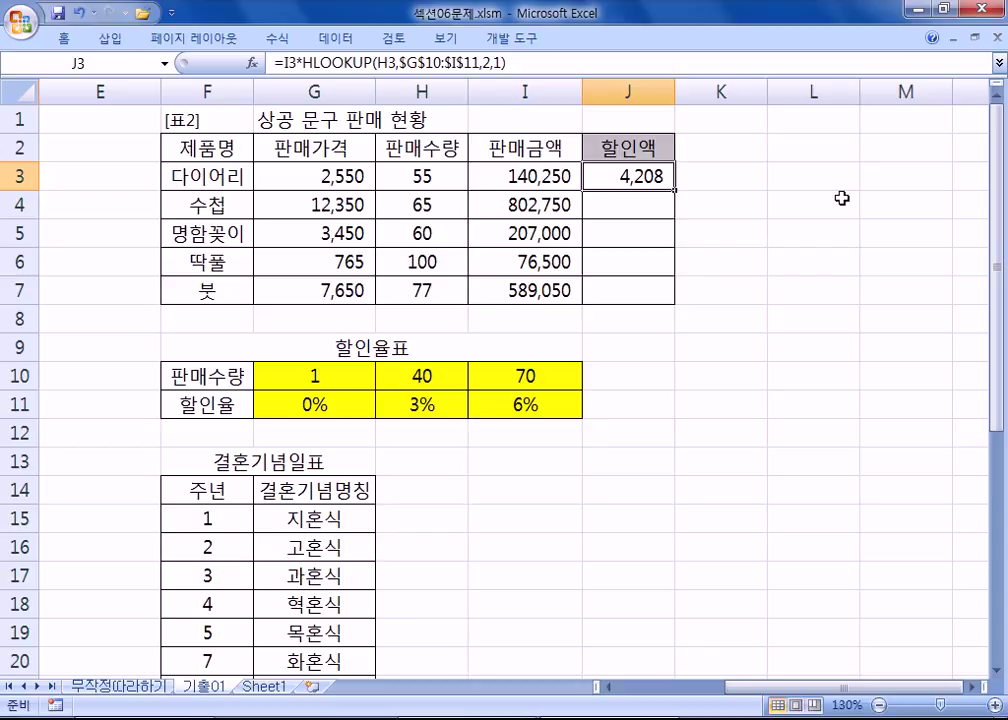
pyautogui.press('F2')
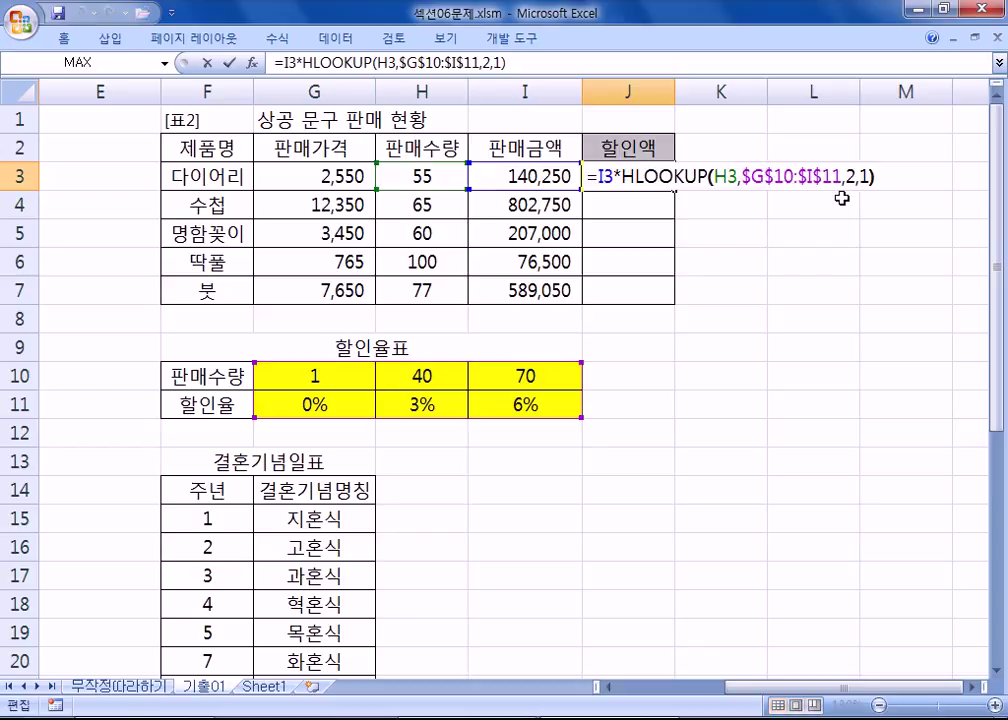
pyautogui.press('Left')
pyautogui.press('Left')
pyautogui.press('Left')
pyautogui.press('Left')
pyautogui.press('Left')
pyautogui.press('Left')
pyautogui.press('Left')
pyautogui.press('Left')
pyautogui.press('Left')
pyautogui.press('Left')
pyautogui.press('Left')
pyautogui.press('Left')
pyautogui.press('Left')
pyautogui.press('Left')
pyautogui.press('Left')
pyautogui.press('Left')
pyautogui.press('Left')
pyautogui.press('Left')
pyautogui.press('Left')
pyautogui.press('Left')
pyautogui.press('Left')
pyautogui.press('Left')
pyautogui.press('Left')
pyautogui.press('Left')
pyautogui.press('Left')
pyautogui.press('Left')
pyautogui.press('Left')
pyautogui.press('Left')
pyautogui.press('Left')
pyautogui.press('Left')
pyautogui.write('ROUNDUP(')
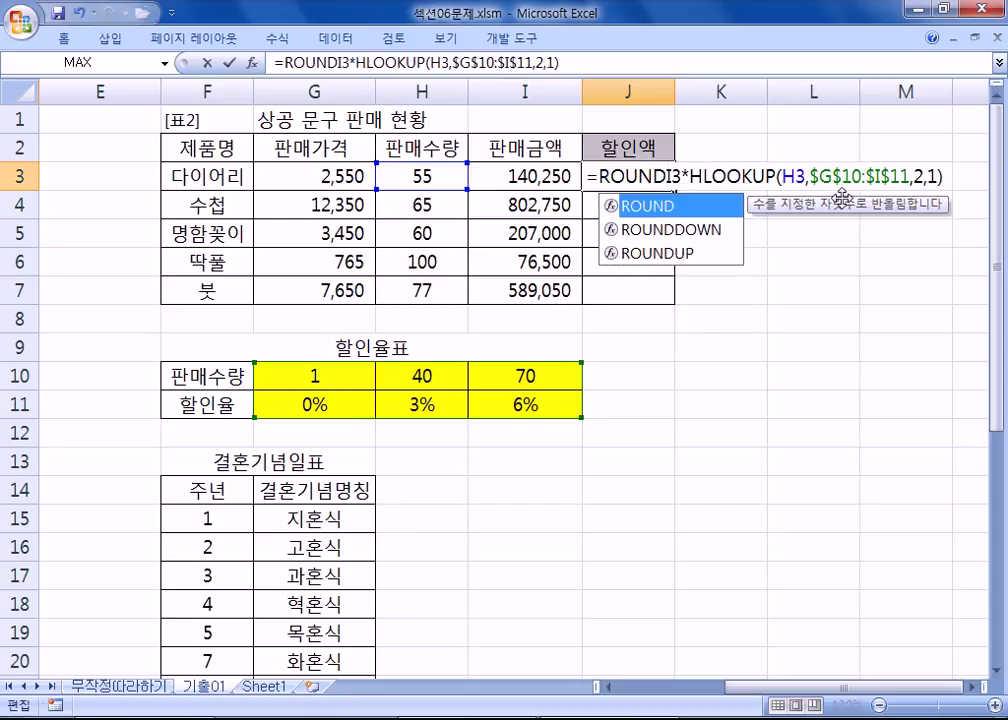
pyautogui.press('End')
pyautogui.write(',')
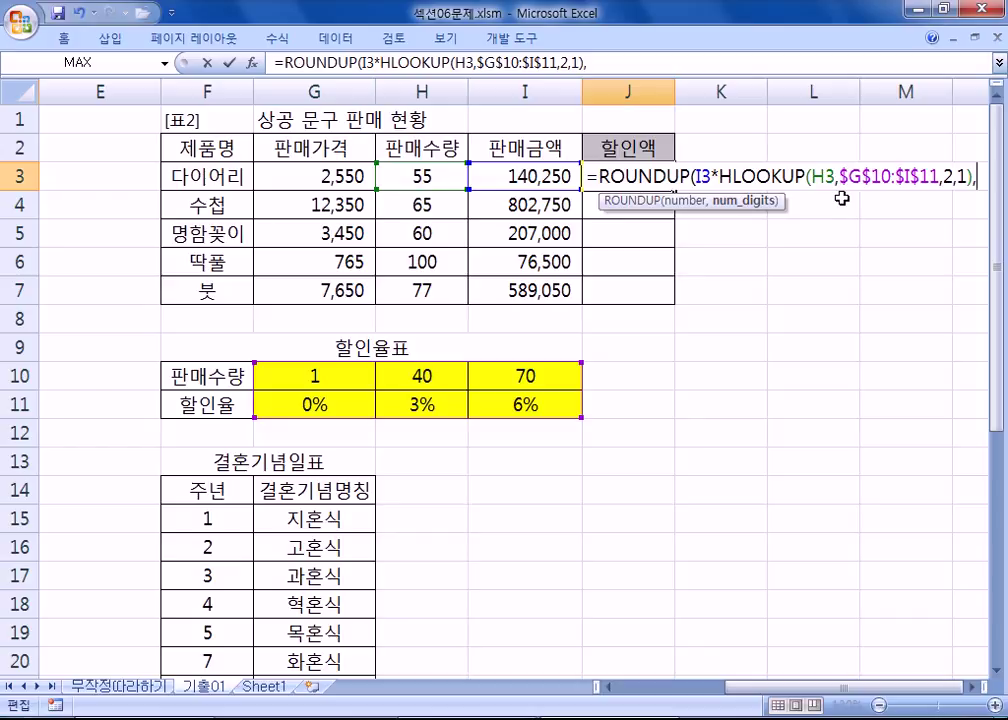
pyautogui.write('-2)')
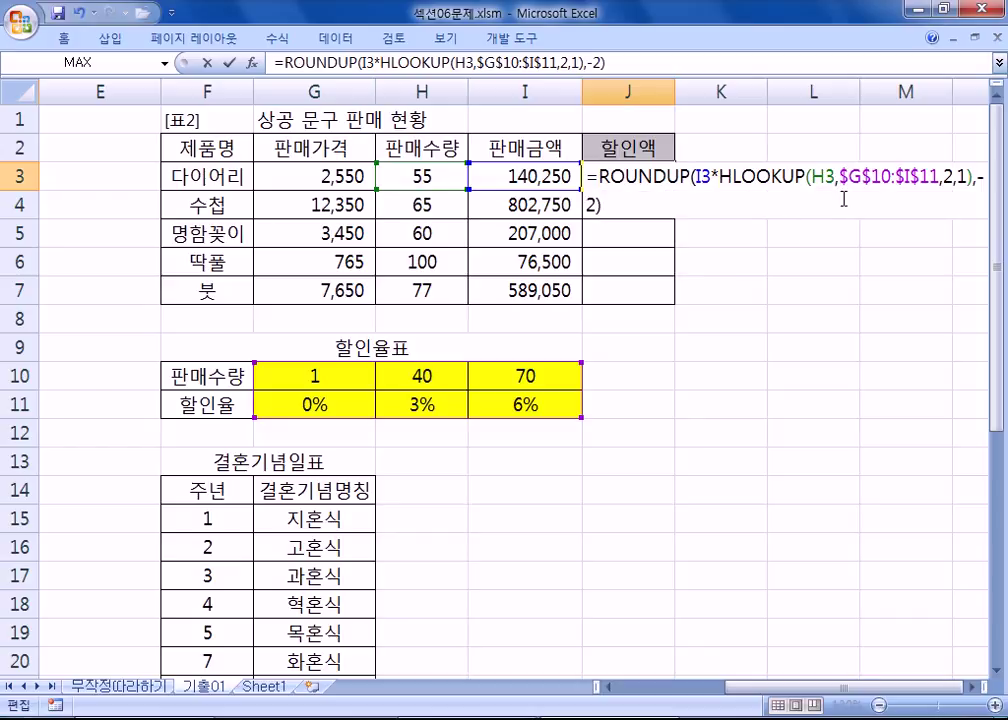
# - Copy the whole ROUNDUP formula text from J3, enter the formula, and fill it down through J7
pyautogui.click(970, 687)
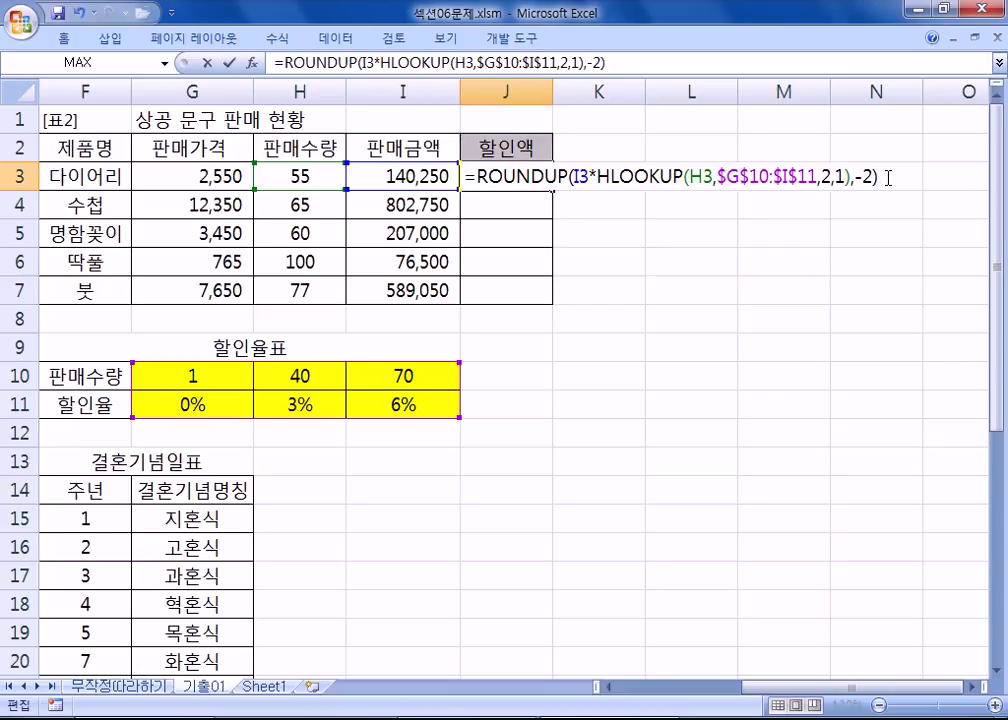
pyautogui.moveTo(888, 178); pyautogui.dragTo(466, 178)
pyautogui.hotkey('ctrl', 'c')
pyautogui.press('Return')
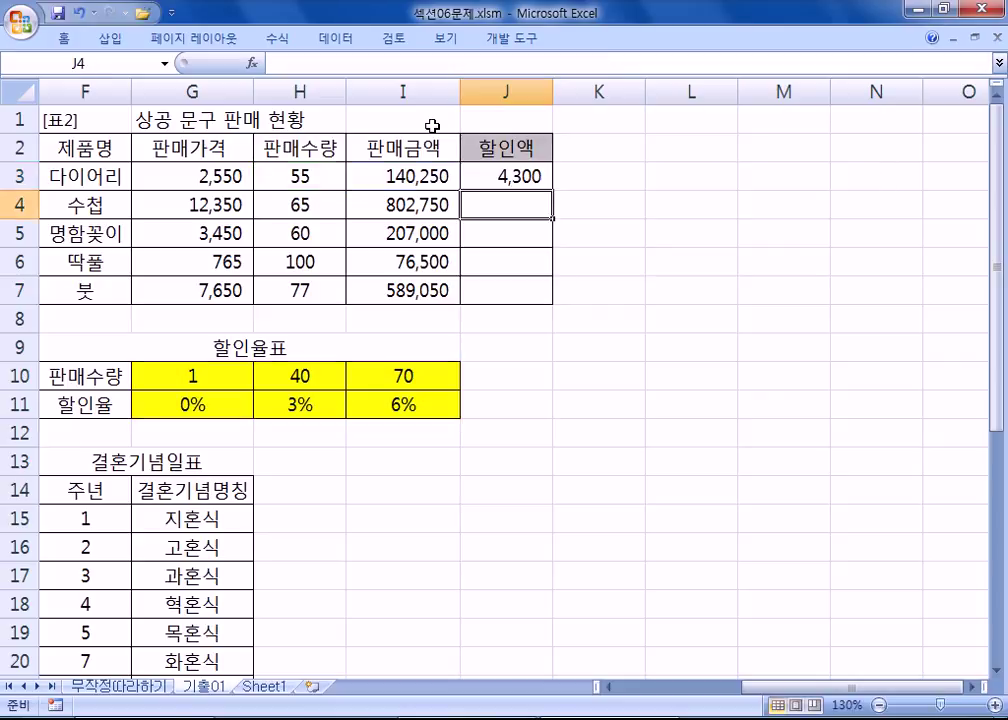
pyautogui.click(526, 180)
pyautogui.doubleClick(551, 190)
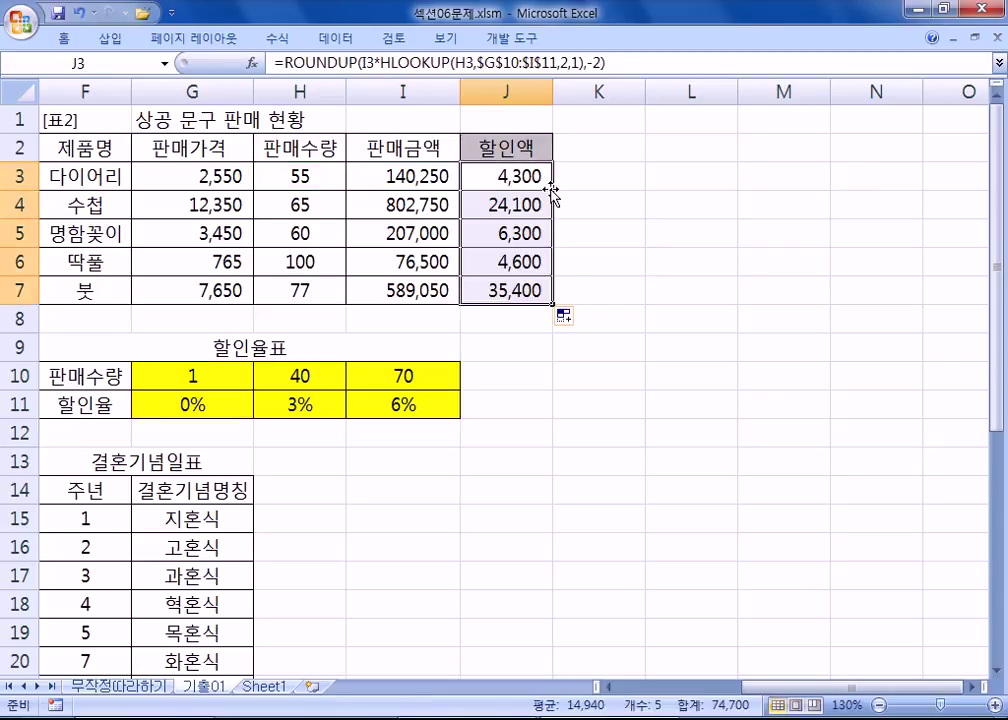
# - Switch to Notepad and add the heading 반올림, 올림, 내림 at the end of the notes, with the copied ROUNDUP formula below it
pyautogui.hotkey('alt', 'Tab')
pyautogui.click(281, 566)
pyautogui.scroll(-1, 288, 563)
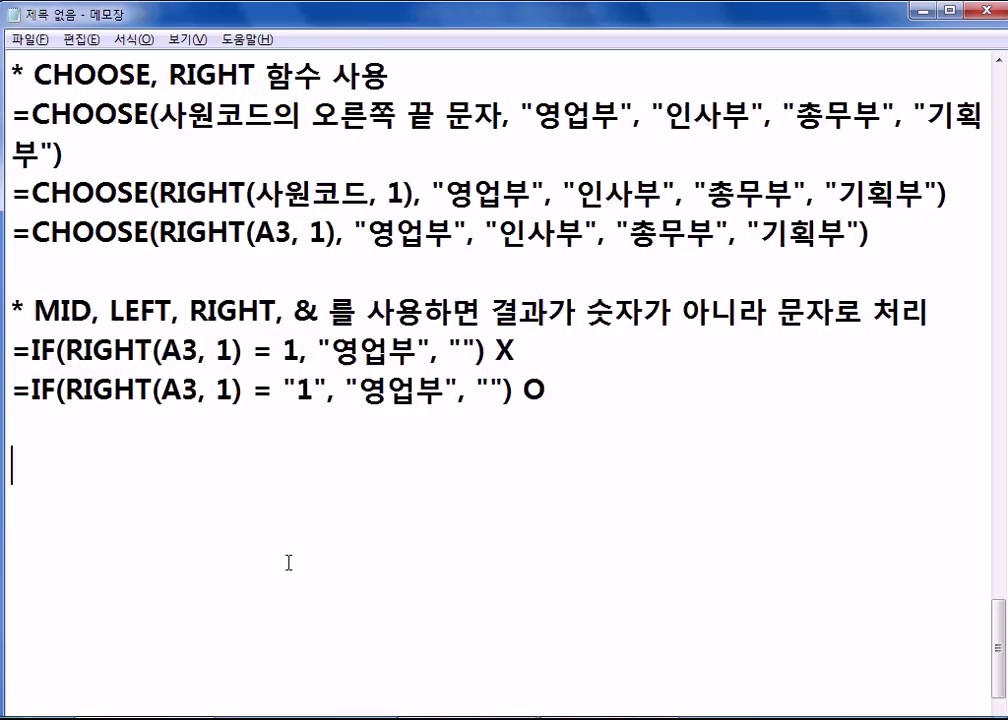
pyautogui.scroll(-2, 288, 563)
pyautogui.write('QKS')
pyautogui.press('BackSpace')
pyautogui.press('BackSpace')
pyautogui.press('BackSpace')
pyautogui.press('Hangul')
pyautogui.write('반올리ㅁ, 올림, 내리ㅁ')
pyautogui.press('Return')
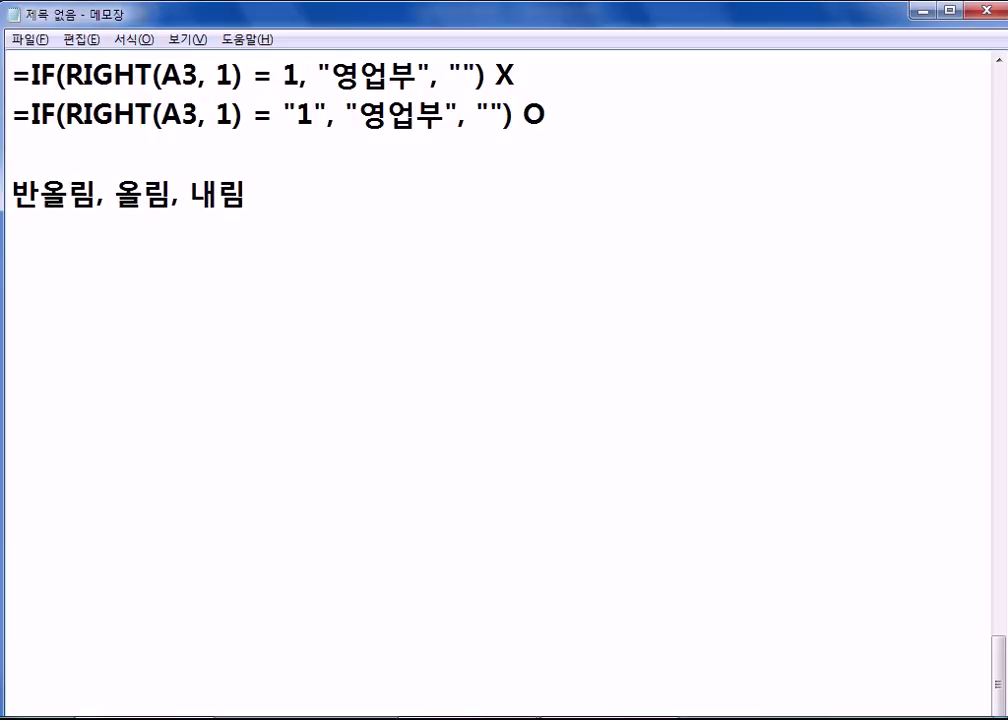
pyautogui.hotkey('ctrl', 'v')
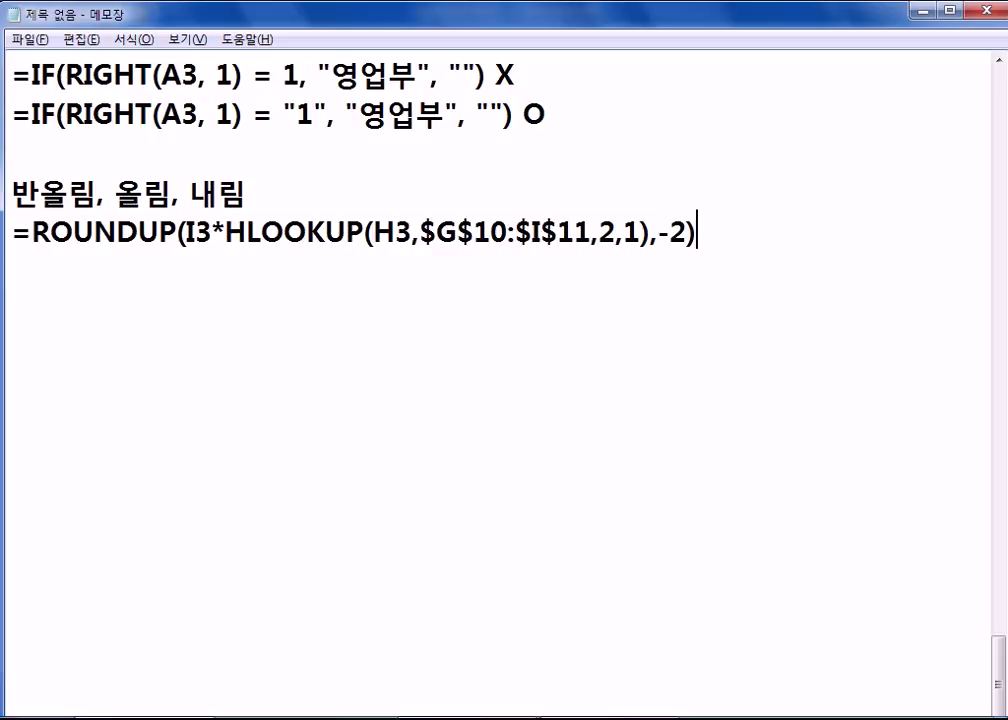
# - Add the general syntax line =ROUNDUP(값, 자리수) below the pasted formula
pyautogui.press('Return')
pyautogui.write('=')
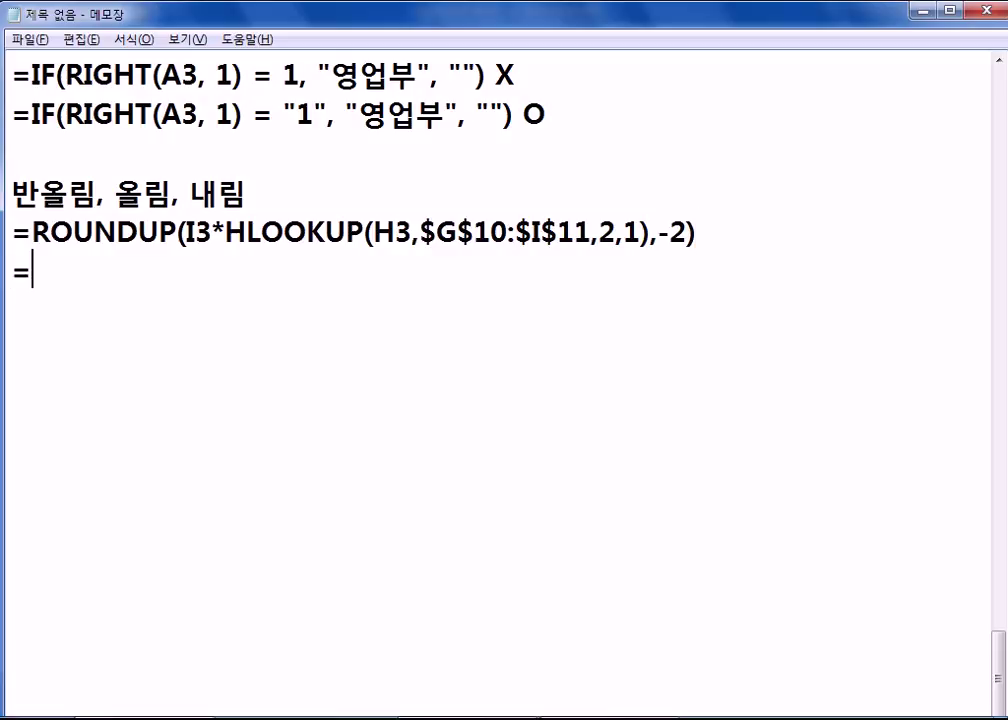
pyautogui.write('반')
pyautogui.press('BackSpace')
pyautogui.press('BackSpace')
pyautogui.press('BackSpace')
pyautogui.write('ROUND')
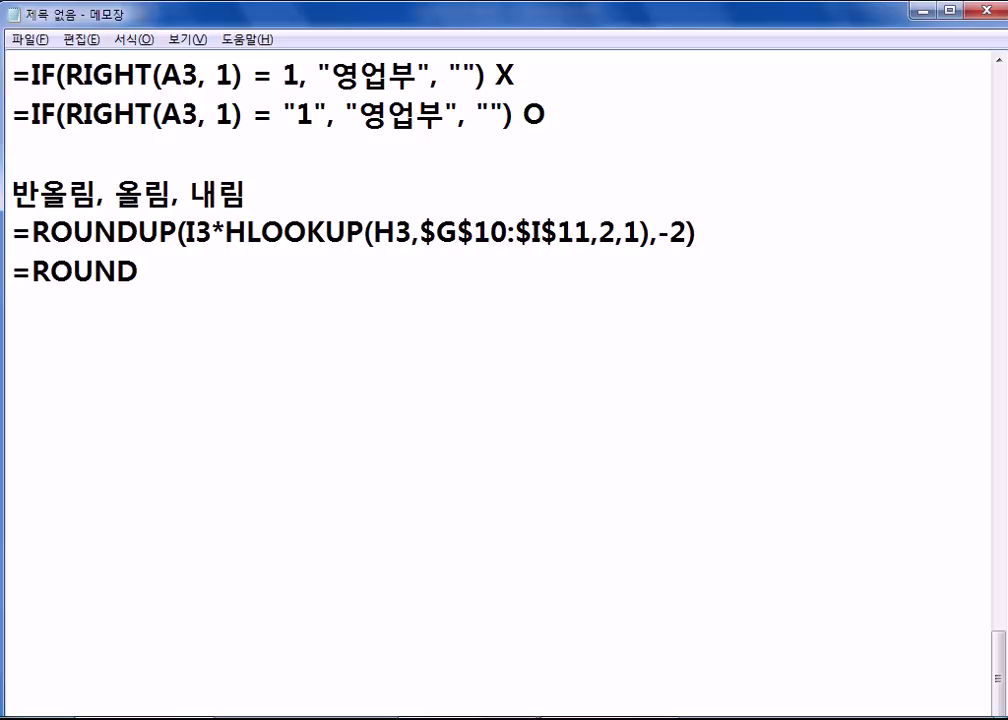
pyautogui.write('UP(값, ㅈ자리수)')
pyautogui.press('Return')
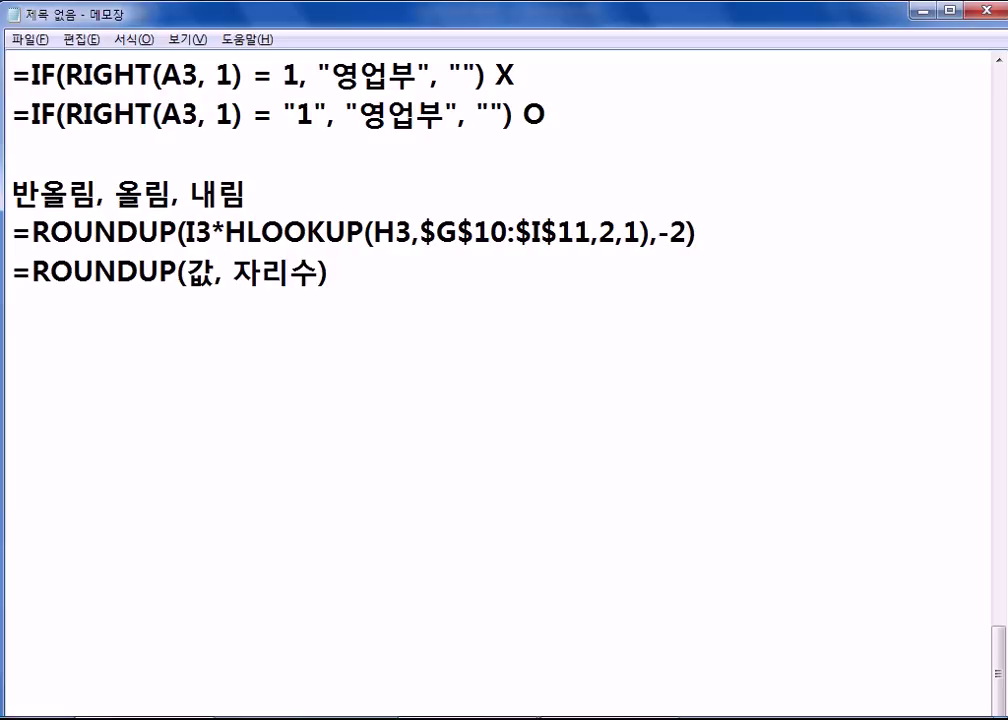
pyautogui.press('BackSpace')
# - Highlight the 자리수 argument in the ROUNDUP syntax line to examine it, and clear the selection
pyautogui.press('Left')
pyautogui.hotkey('shift', 'Left')
pyautogui.hotkey('shift', 'Left')
pyautogui.hotkey('shift', 'Left')
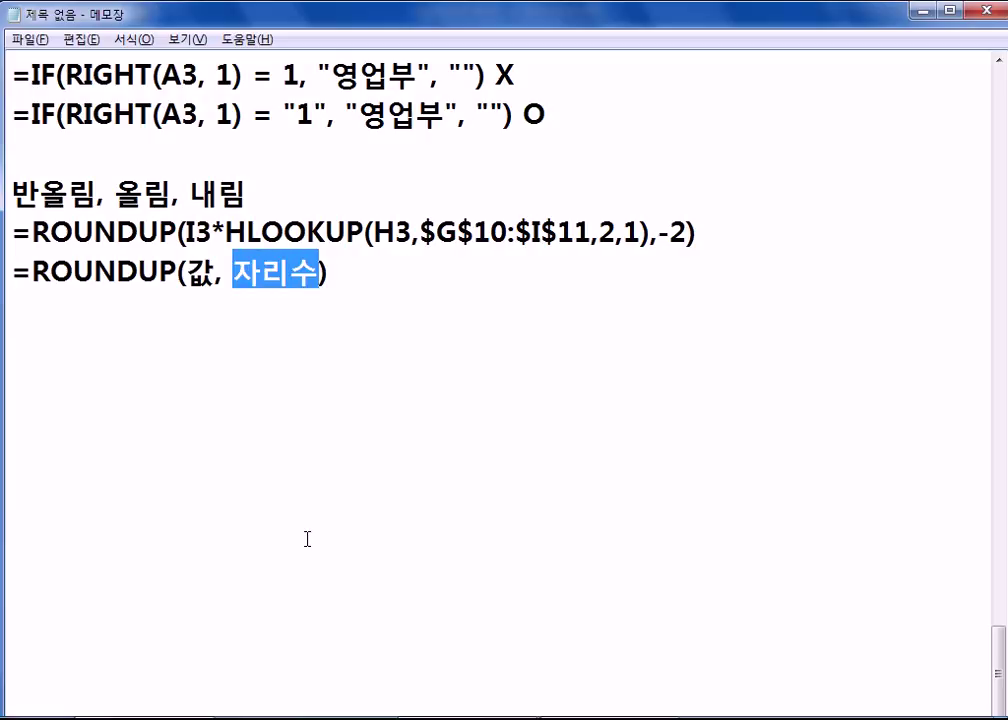
pyautogui.click(307, 539)
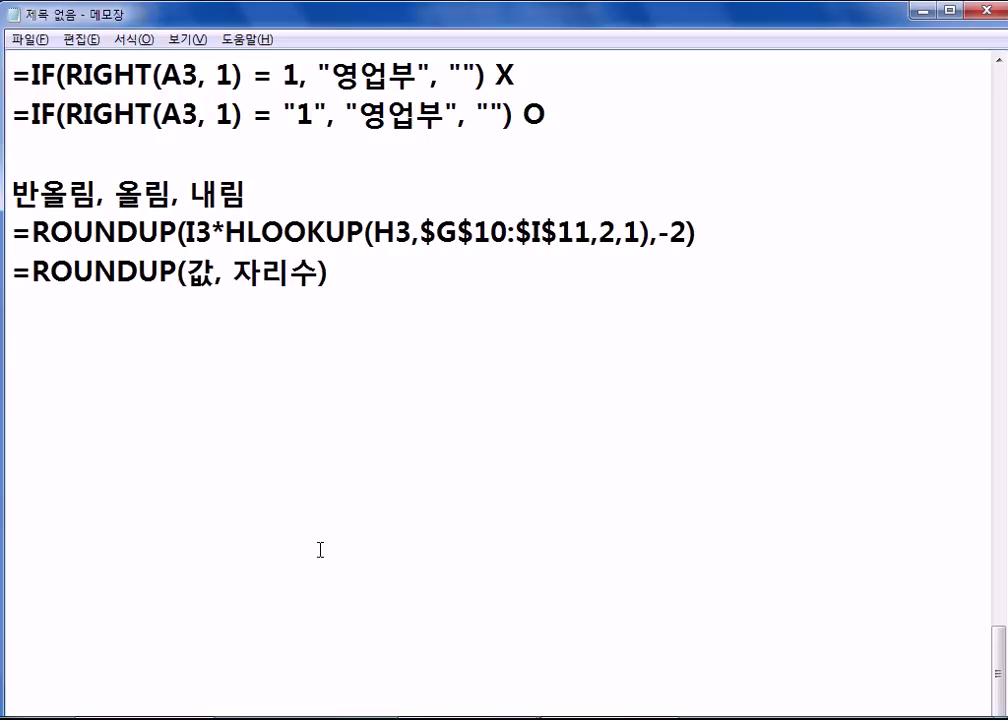
# - Switch to Excel and examine the UP part of the function name in J3's formula, leaving the cell unedited
pyautogui.hotkey('alt', 'Tab')
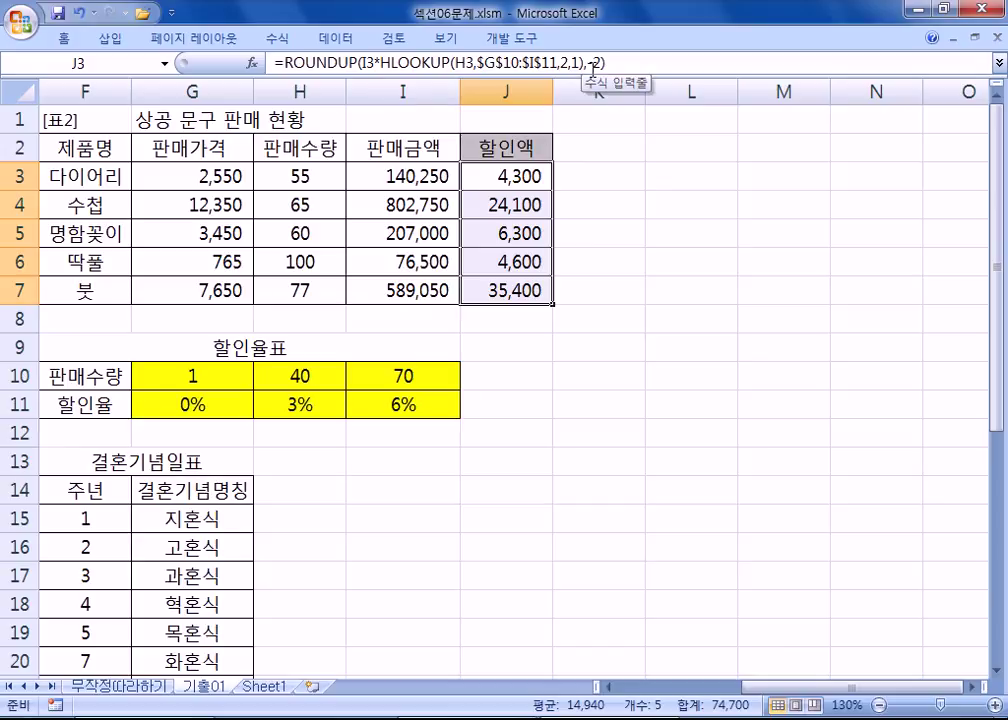
pyautogui.click(493, 178)
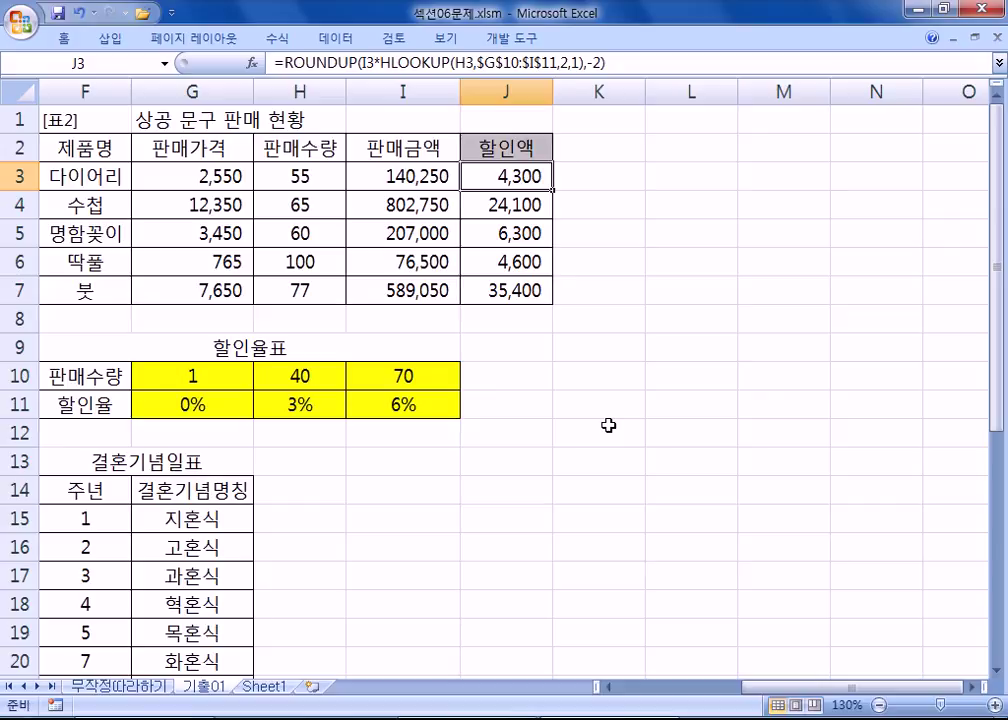
pyautogui.doubleClick(530, 178)
pyautogui.moveTo(545, 177); pyautogui.dragTo(569, 177)
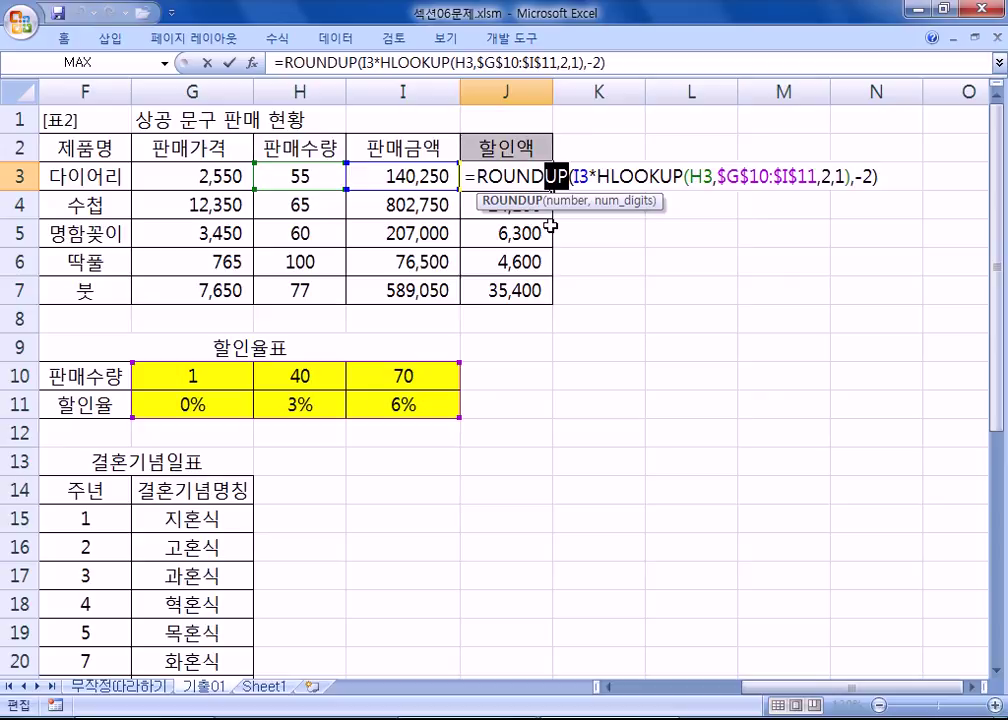
pyautogui.press('Escape')
pyautogui.click(588, 171)
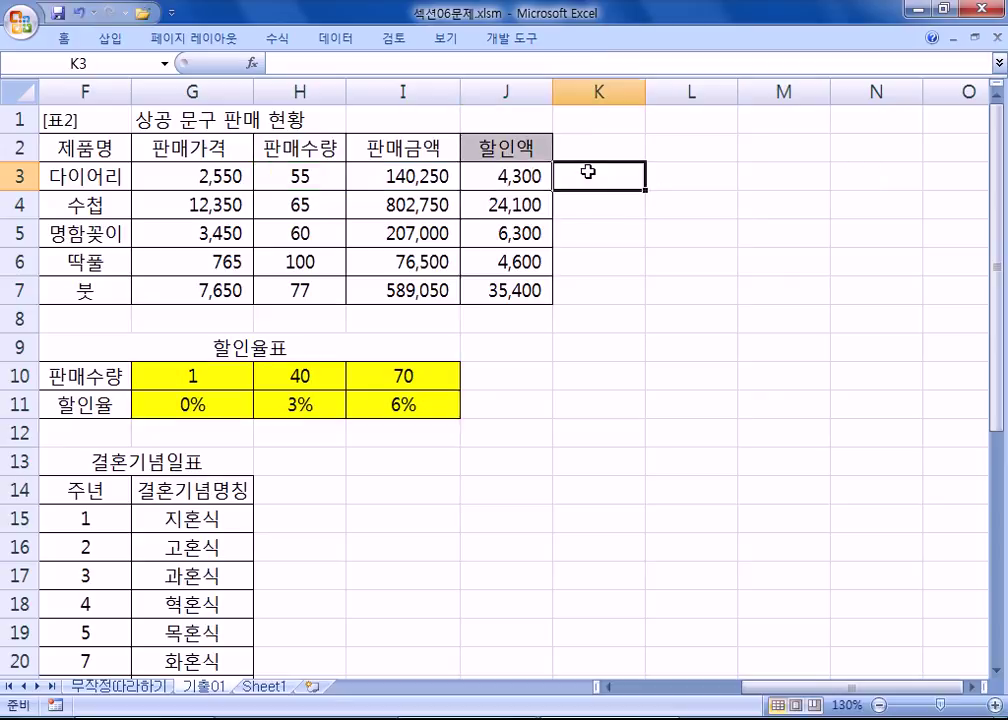
pyautogui.write('-')
pyautogui.press('Left')
pyautogui.press('Left')
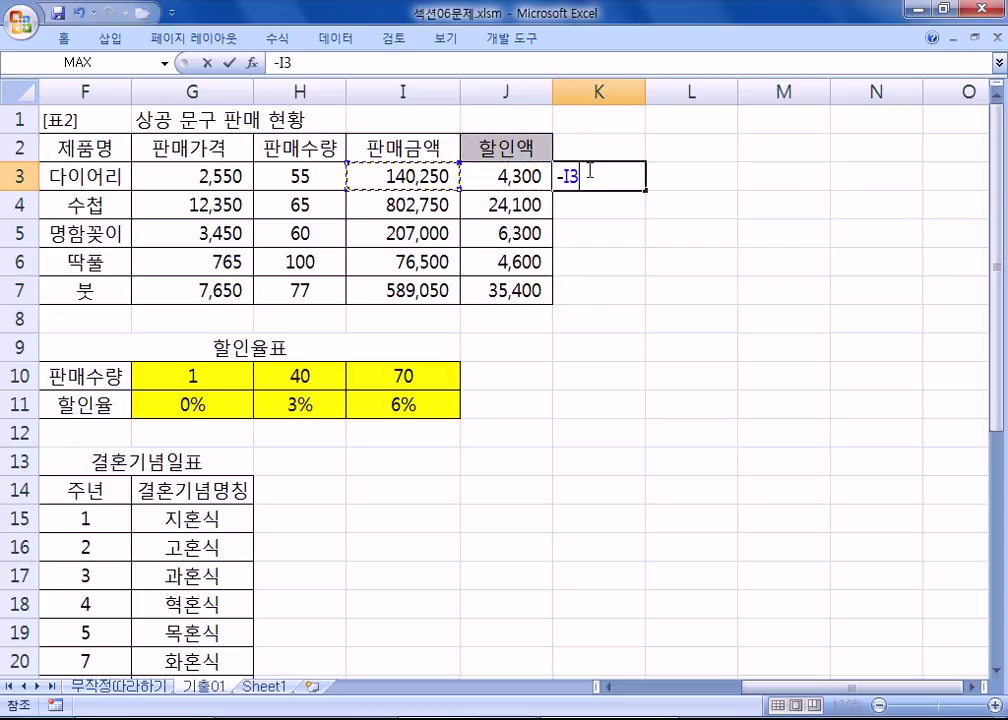
pyautogui.press('Escape')
# - Enter the formula =I3-J3 in K3 to subtract the discount from the sales amount
pyautogui.write('=')
pyautogui.press('Left')
pyautogui.press('Left')
pyautogui.write('-')
pyautogui.press('Left')
pyautogui.press('Return')
pyautogui.click(590, 176)
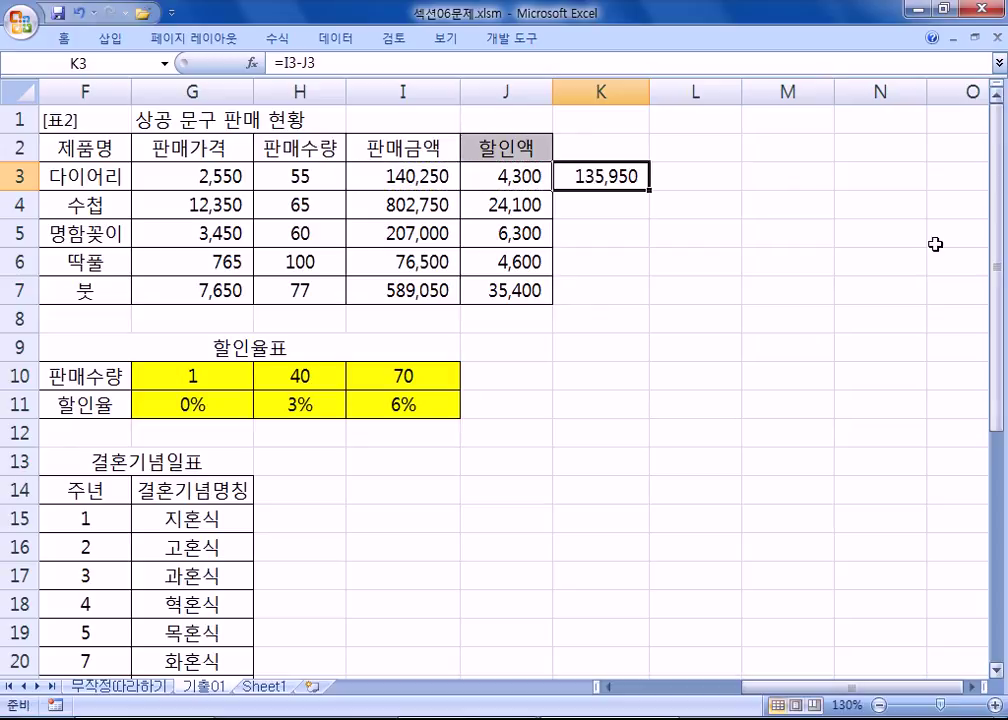
# - Wrap K3's formula in ROUNDUP with -2 as the number of digits and fill it down through K7
pyautogui.doubleClick(620, 178)
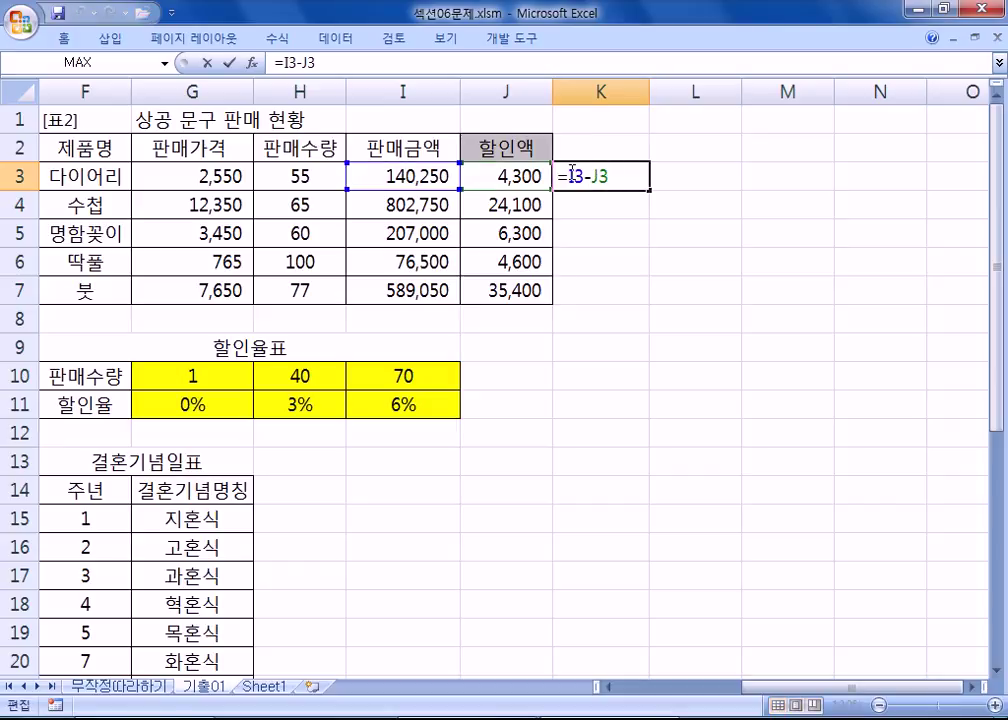
pyautogui.click(568, 176)
pyautogui.write('ROUN')
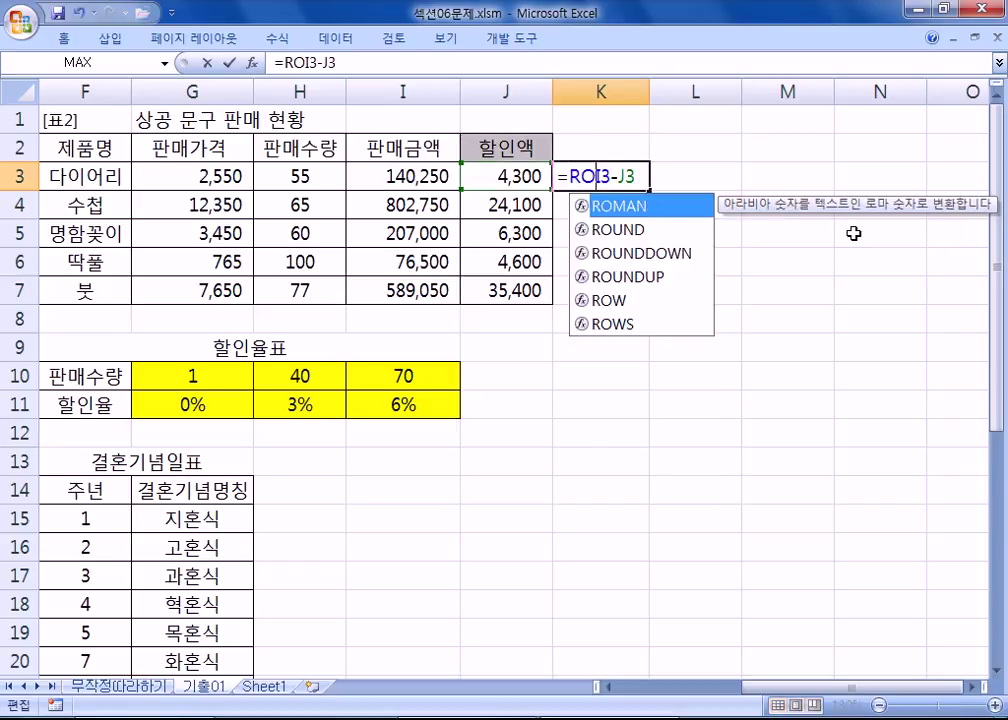
pyautogui.write('D')
pyautogui.write('UP(')
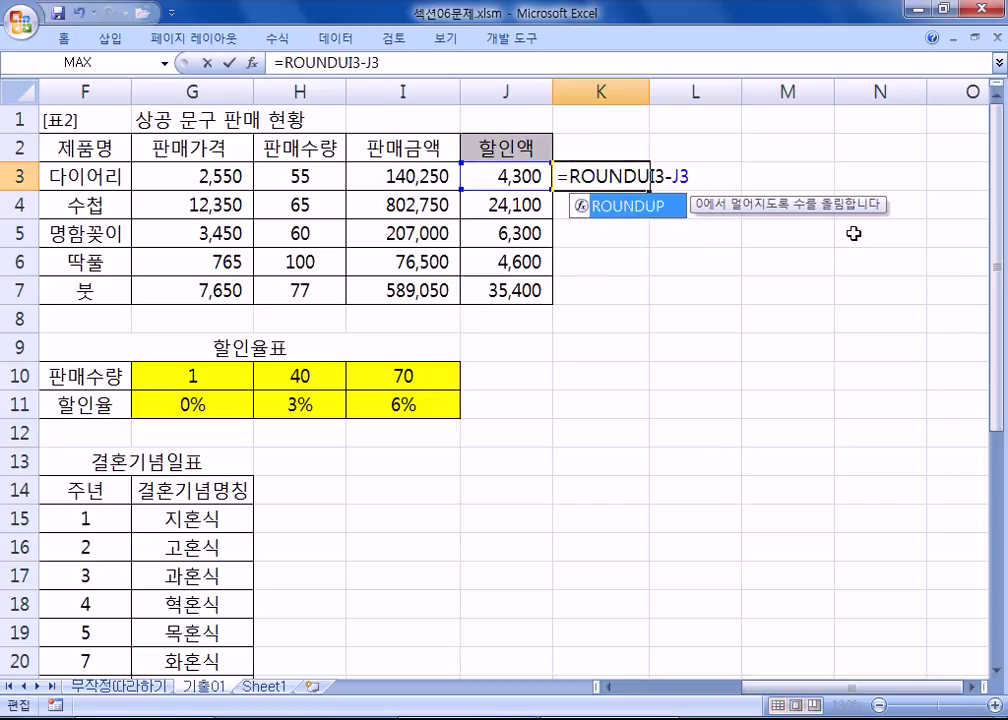
pyautogui.press('End')
pyautogui.write(', -2)')
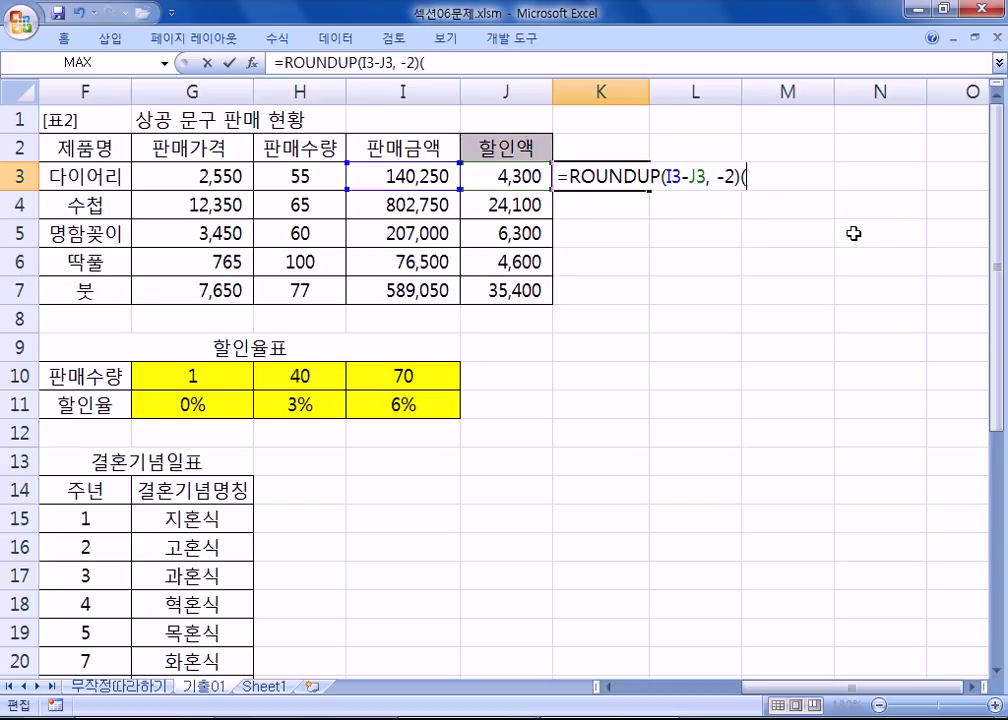
pyautogui.press('Return')
pyautogui.press('Up')
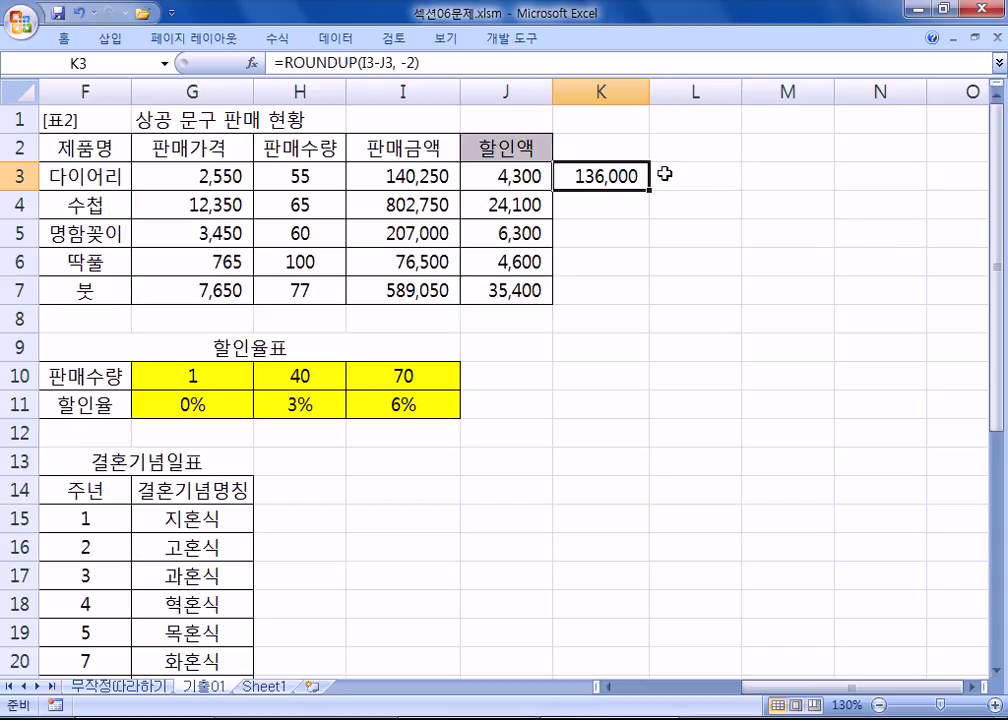
pyautogui.moveTo(651, 191); pyautogui.dragTo(611, 308)
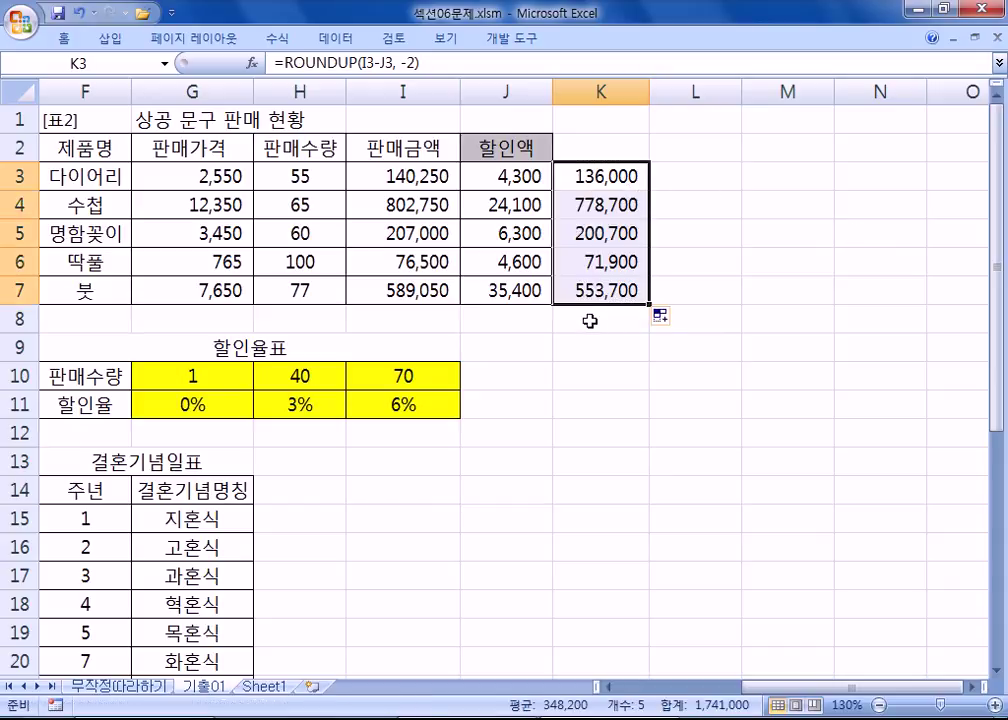
# - Copy the whole ROUNDUP formula text from K3 and leave the cell unedited
pyautogui.click(531, 173)
pyautogui.click(590, 182)
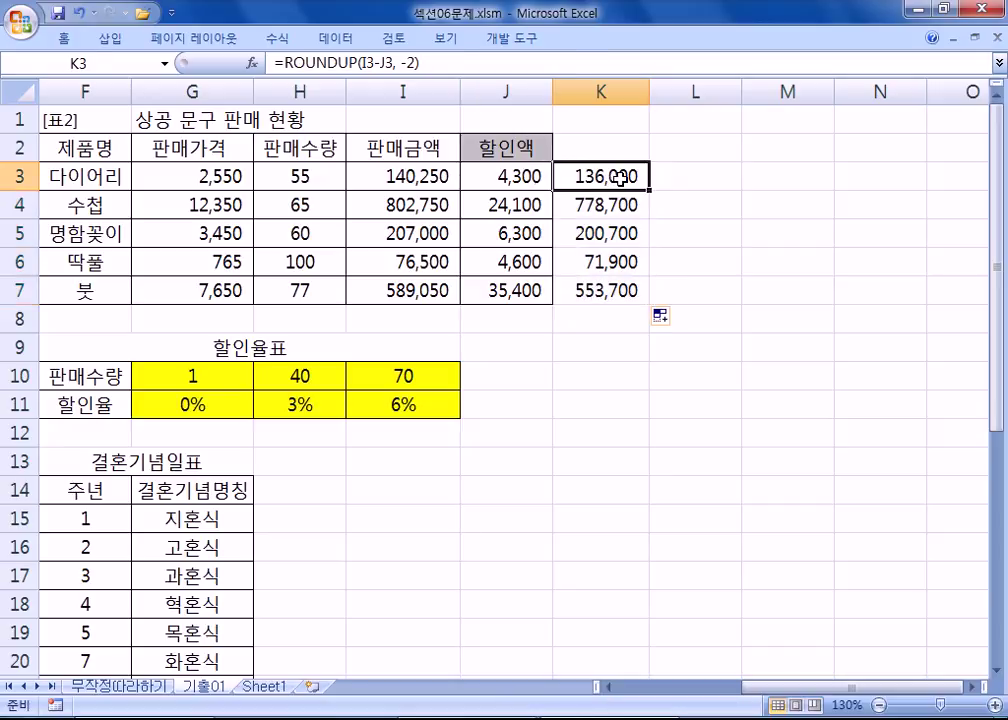
pyautogui.doubleClick(620, 178)
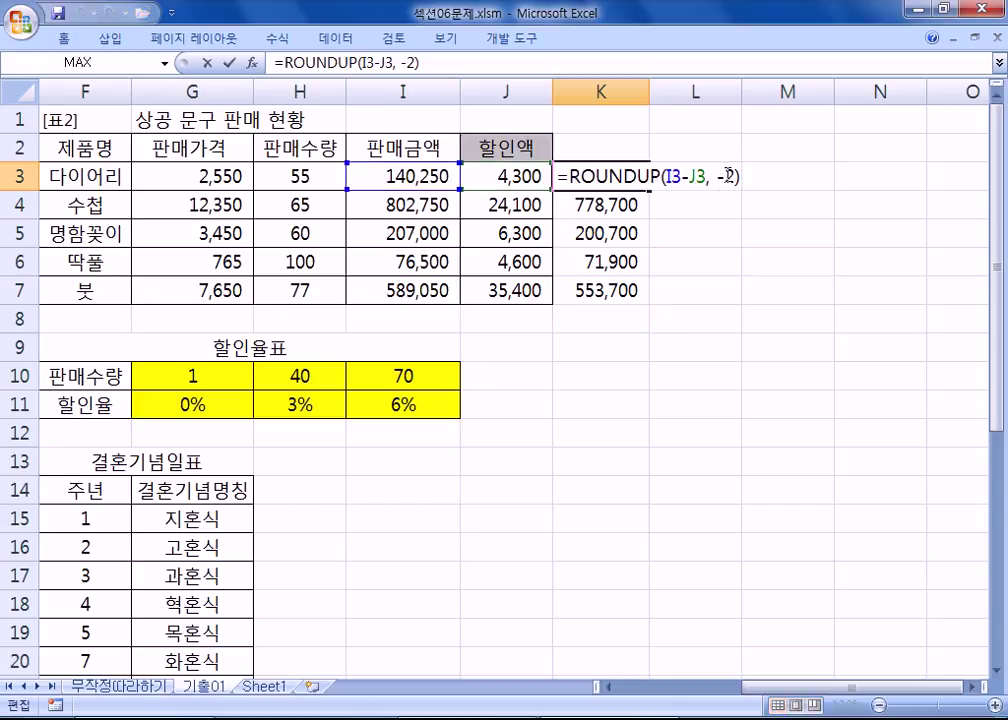
pyautogui.hotkey('ctrl', 'Return')
pyautogui.doubleClick(649, 189)
pyautogui.press('F2')
pyautogui.moveTo(561, 175); pyautogui.dragTo(803, 196)
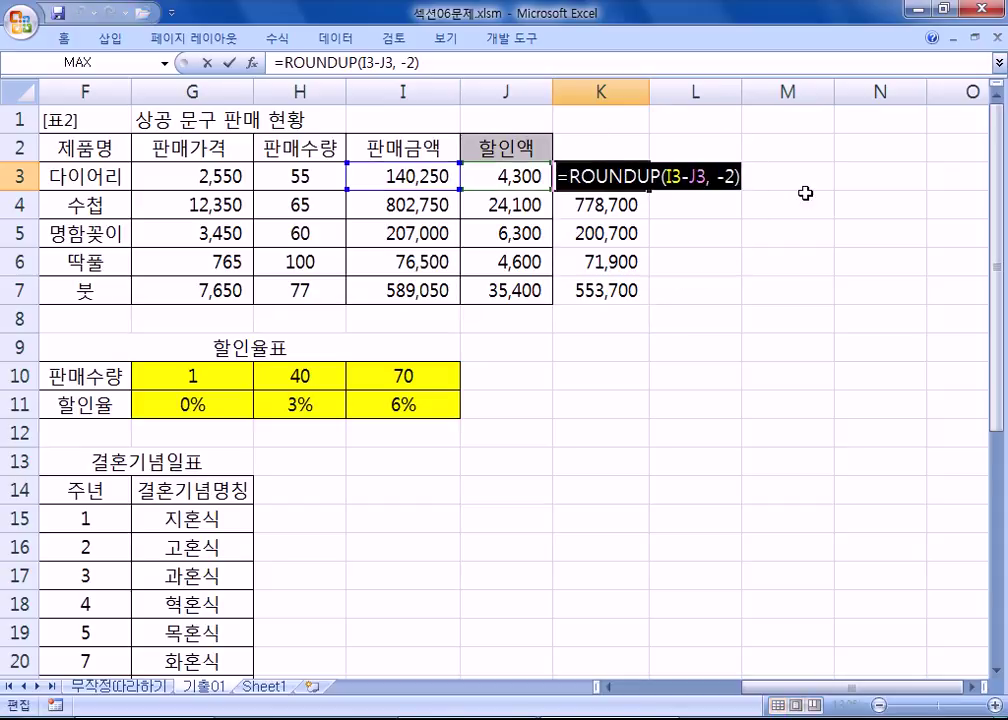
pyautogui.press('Escape')
# - Paste the copied formula into L3, change its function to ROUNDDOWN, and fill it down through L7
pyautogui.click(691, 180)
pyautogui.press('F2')
pyautogui.hotkey('ctrl', 'v')
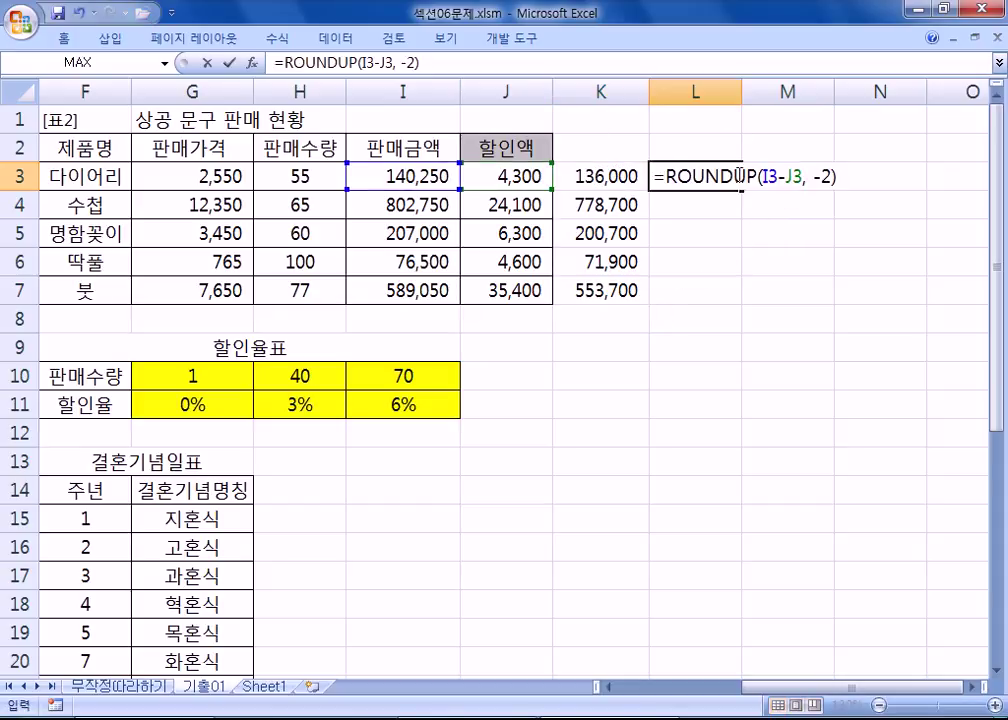
pyautogui.write('DOWN')
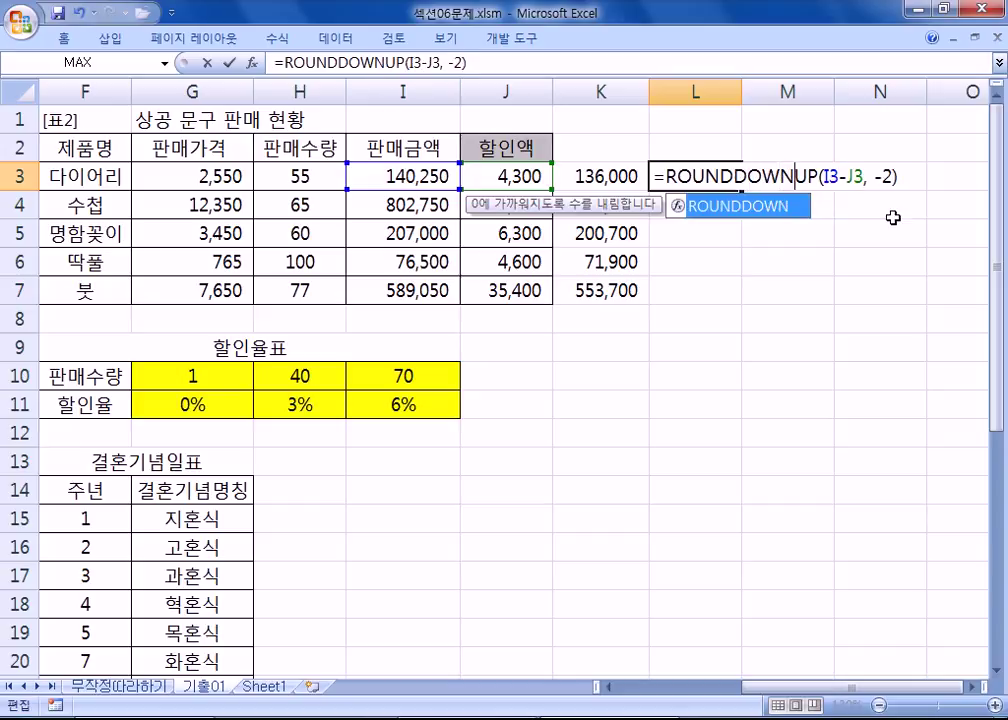
pyautogui.press('Delete')
pyautogui.press('Delete')
pyautogui.press('Return')
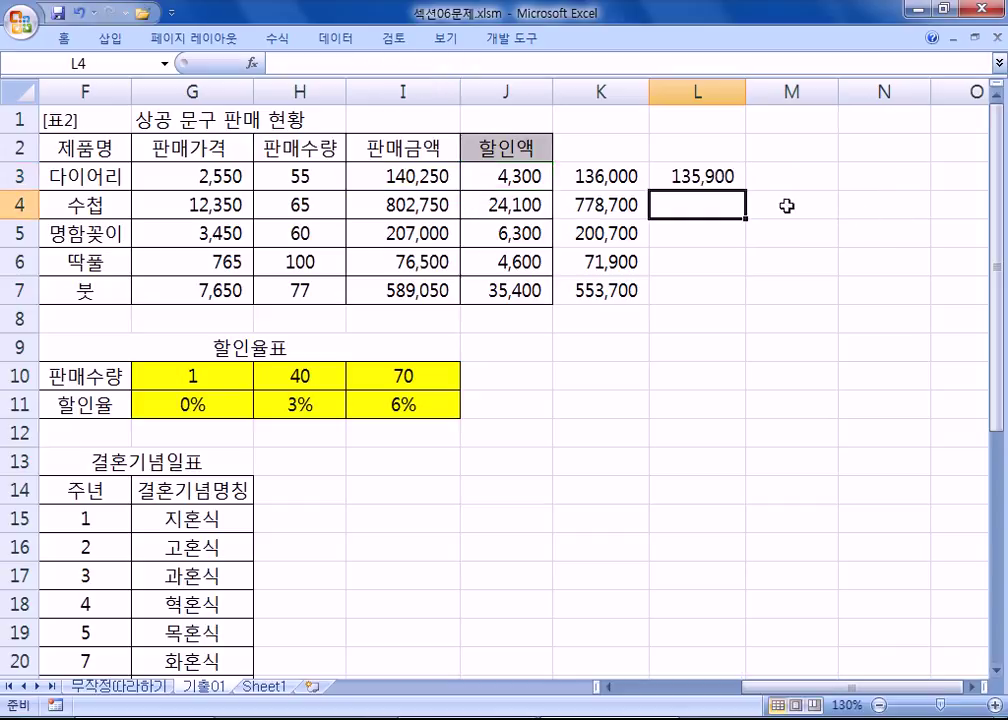
pyautogui.click(704, 173)
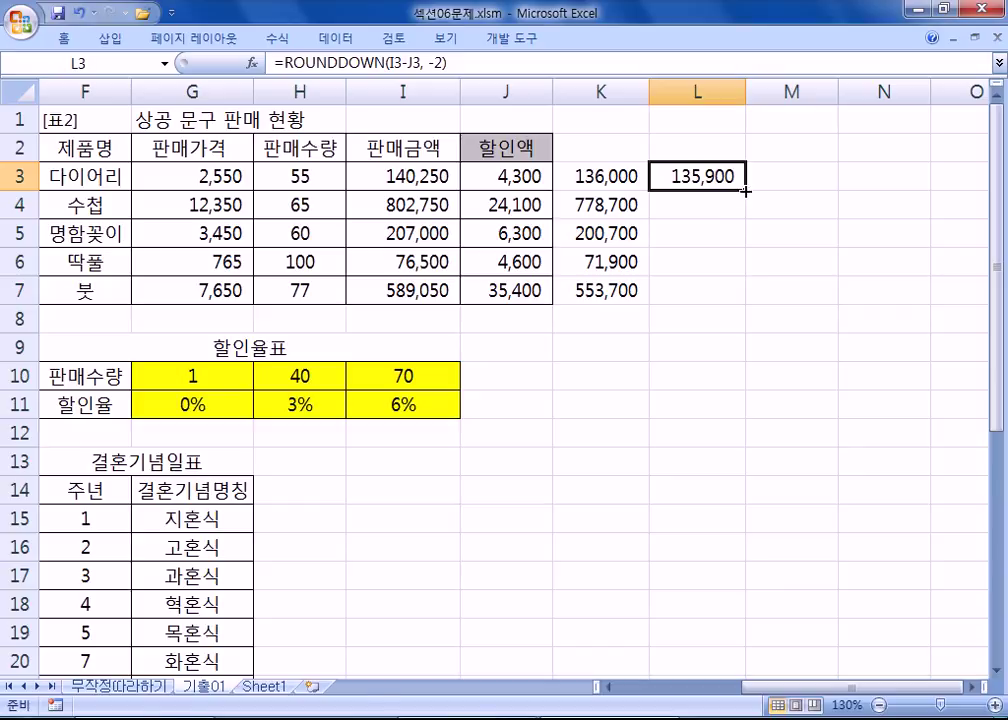
pyautogui.doubleClick(734, 194)
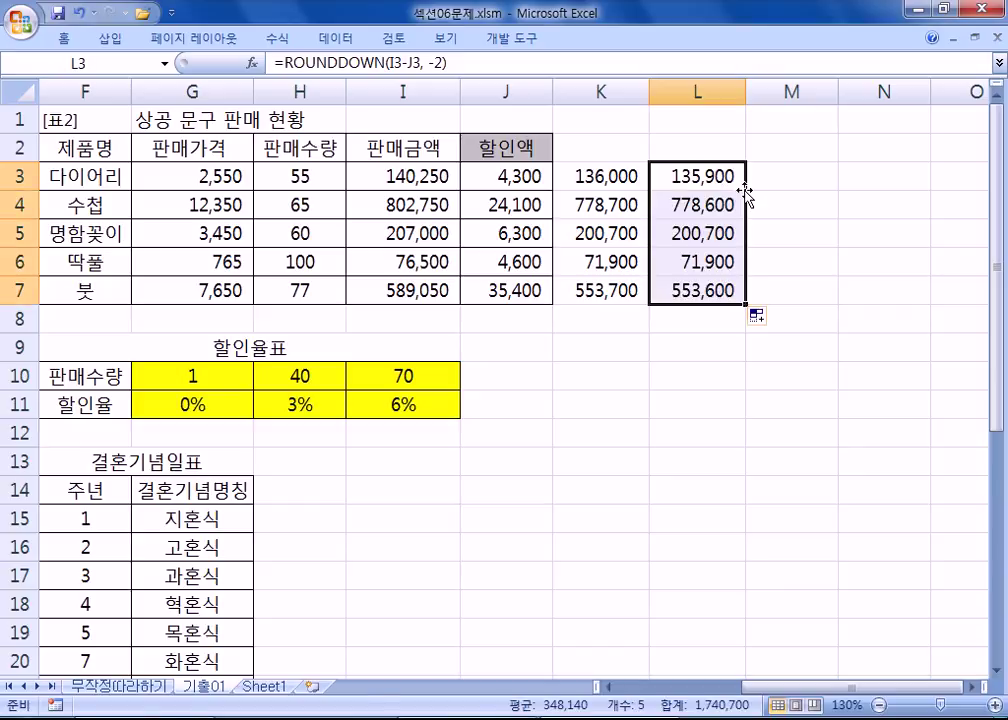
# - Set the number of digits in L3's ROUNDDOWN formula to -3 and refill it down through L7
pyautogui.click(504, 175)
pyautogui.moveTo(690, 175); pyautogui.dragTo(686, 286)
pyautogui.press('F2')
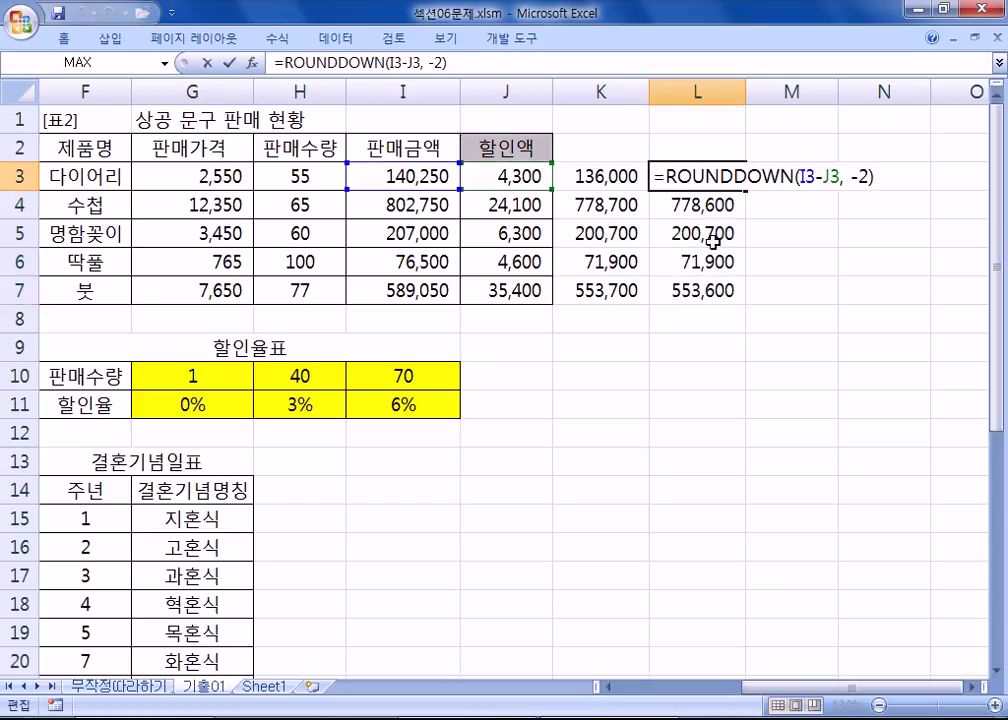
pyautogui.press('Escape')
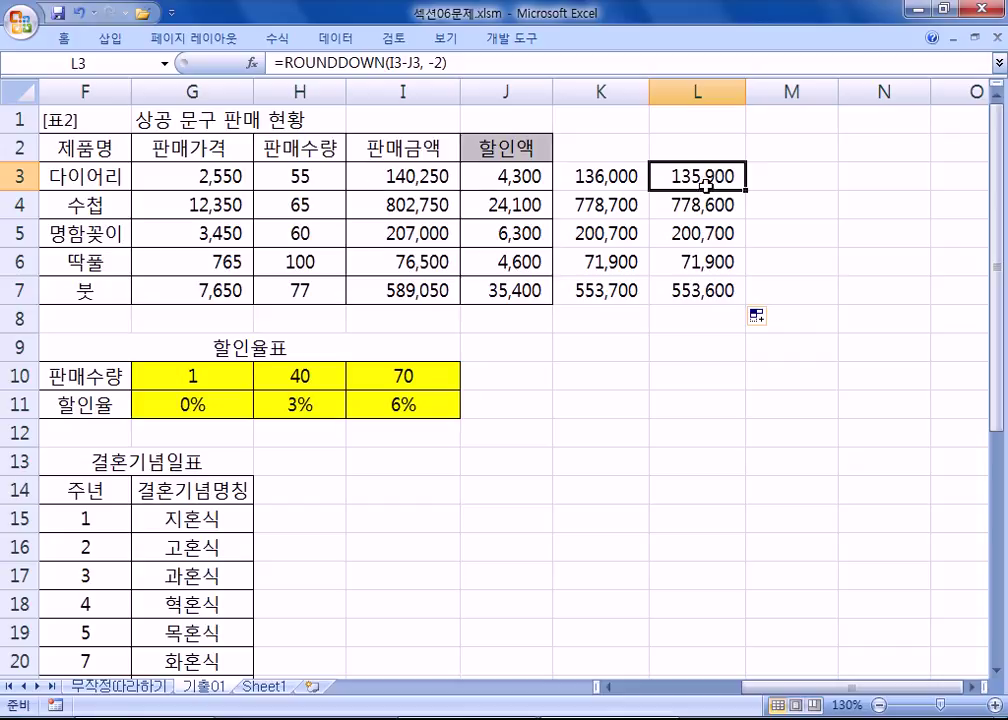
pyautogui.press('F2')
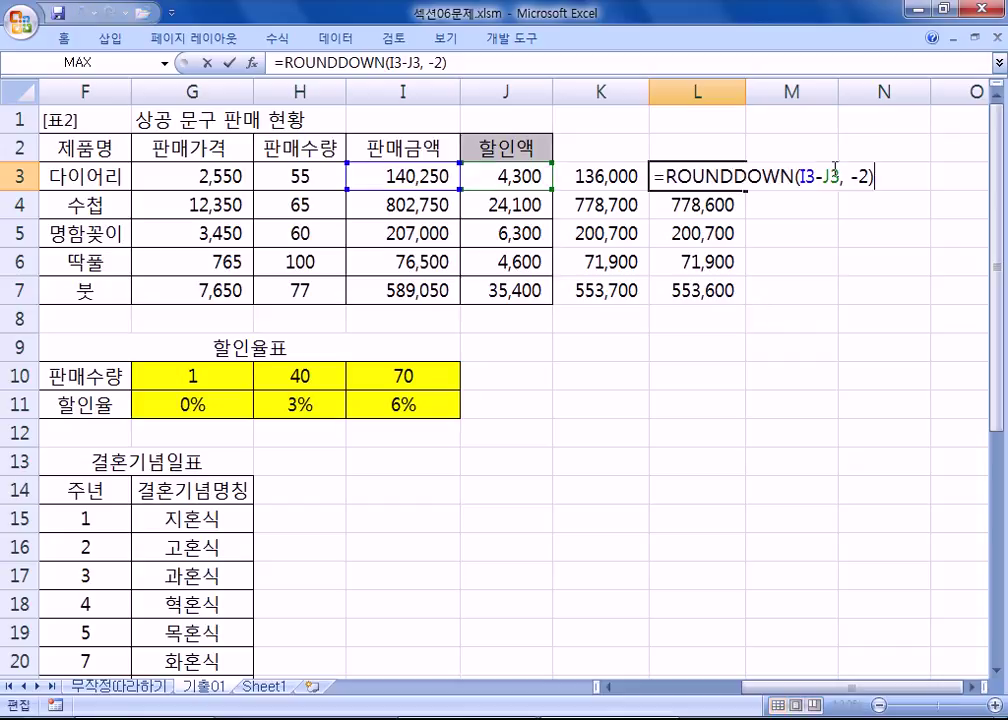
pyautogui.doubleClick(866, 176)
pyautogui.write('3')
pyautogui.hotkey('ctrl', 'Return')
pyautogui.doubleClick(745, 191)
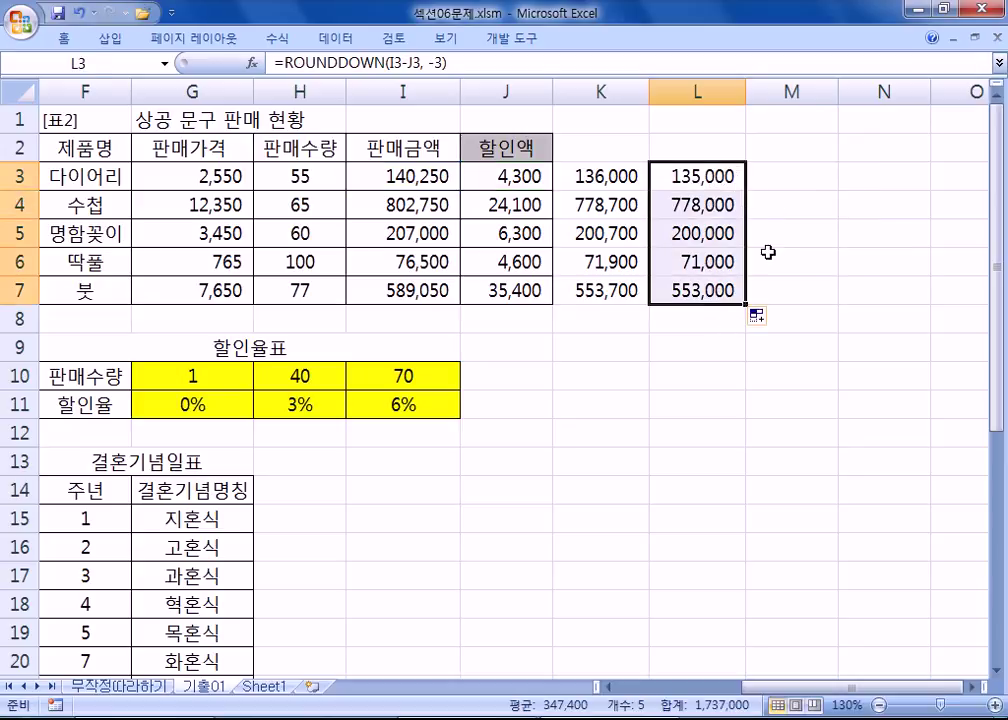
# - Enter =I3-L3 in M3 and fill the formula down through M7
pyautogui.click(802, 171)
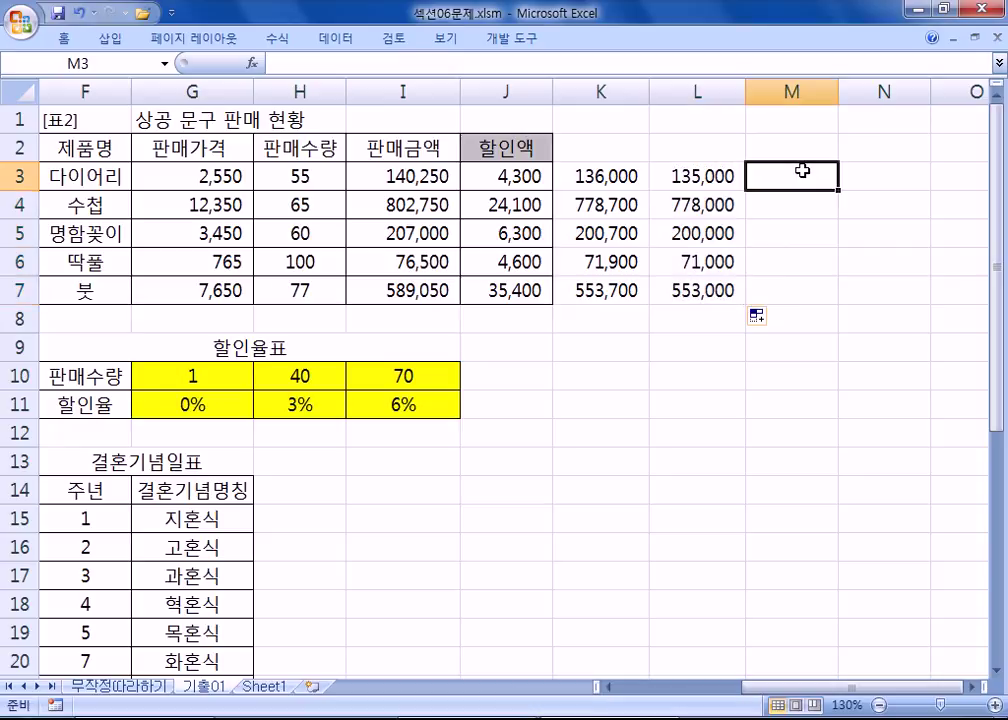
pyautogui.write('=')
pyautogui.click(394, 170)
pyautogui.write('-')
pyautogui.click(670, 170)
pyautogui.press('Return')
pyautogui.click(828, 174)
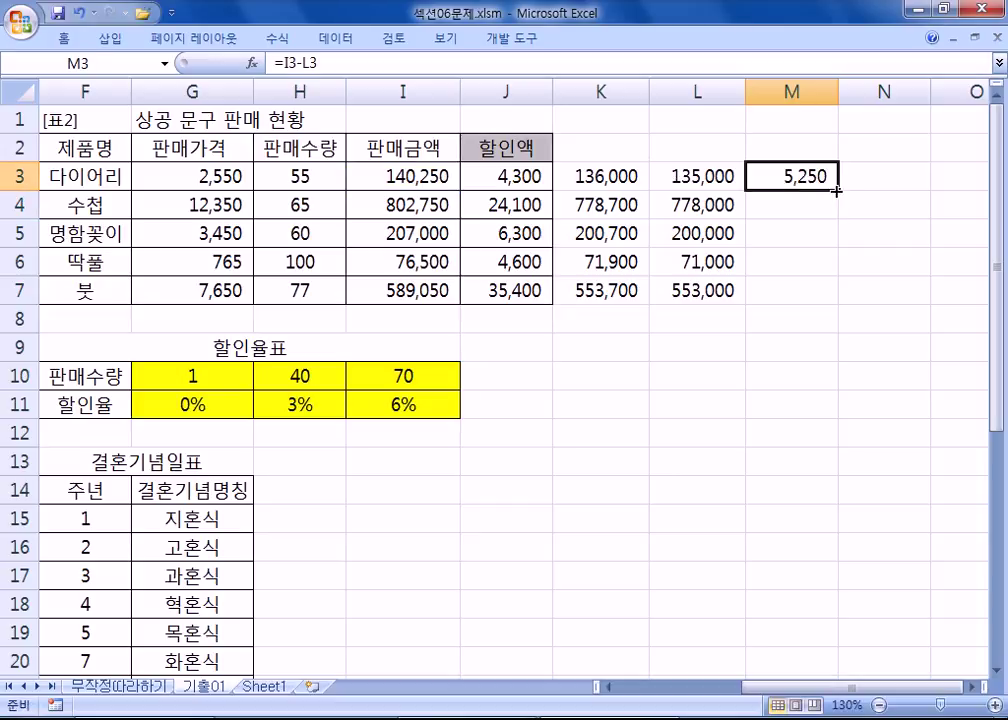
pyautogui.moveTo(837, 189); pyautogui.dragTo(835, 296)
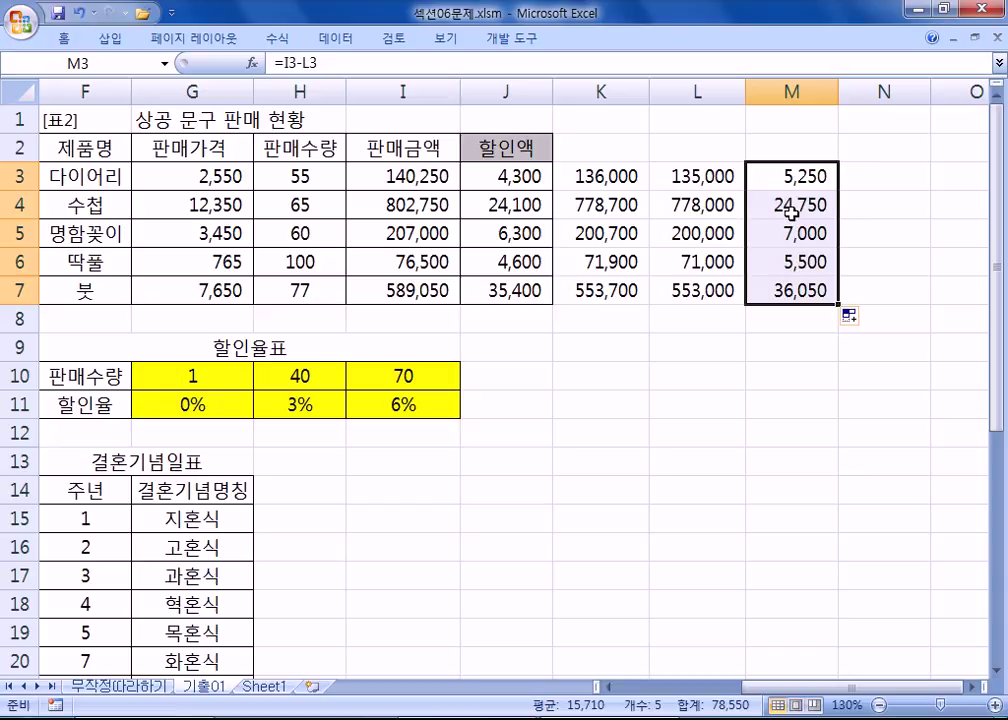
# - Examine 표2's row 4 sales amount against the rounded-down amount and difference, and check the ROUNDDOWN amounts in column L
pyautogui.click(524, 206)
pyautogui.click(417, 206)
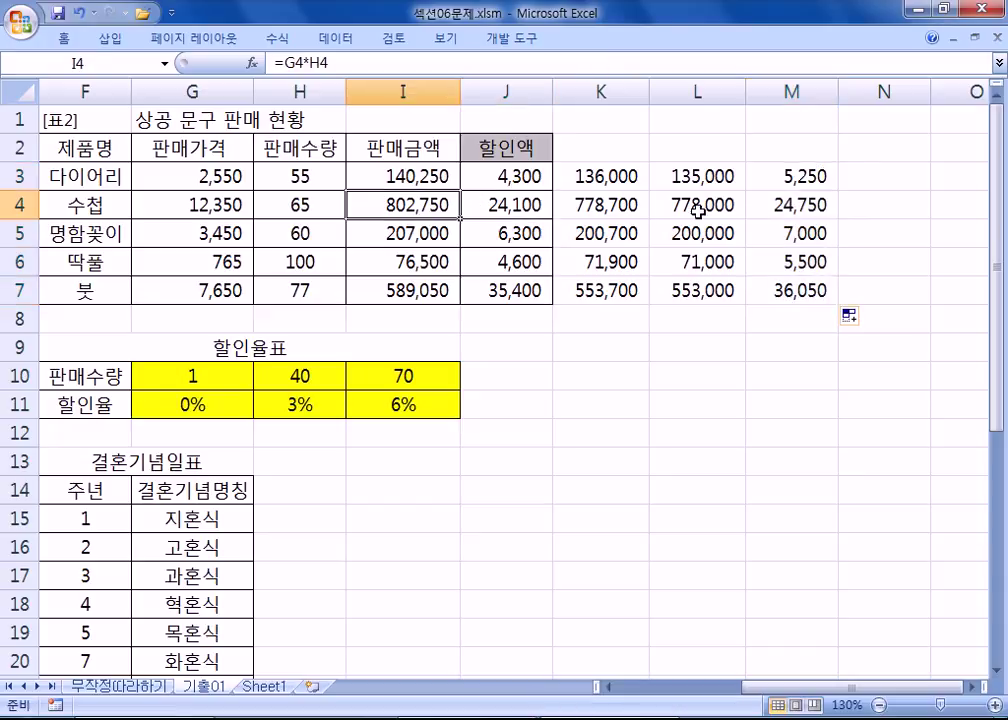
pyautogui.click(715, 206)
pyautogui.click(817, 206)
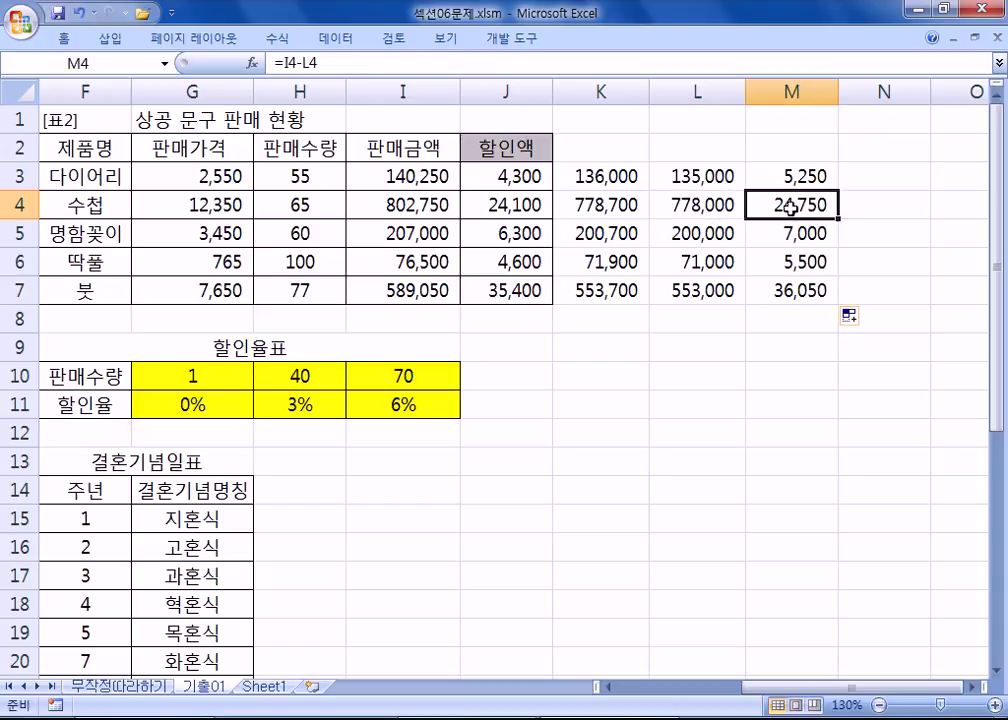
pyautogui.moveTo(715, 177); pyautogui.dragTo(713, 270)
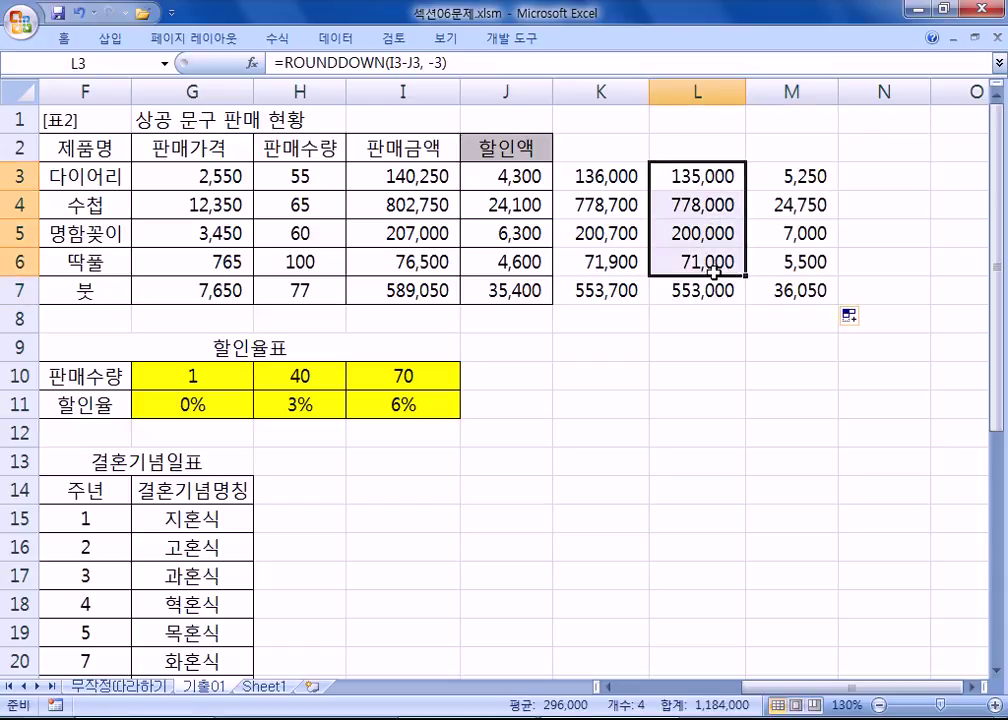
pyautogui.click(589, 177)
pyautogui.press('F2')
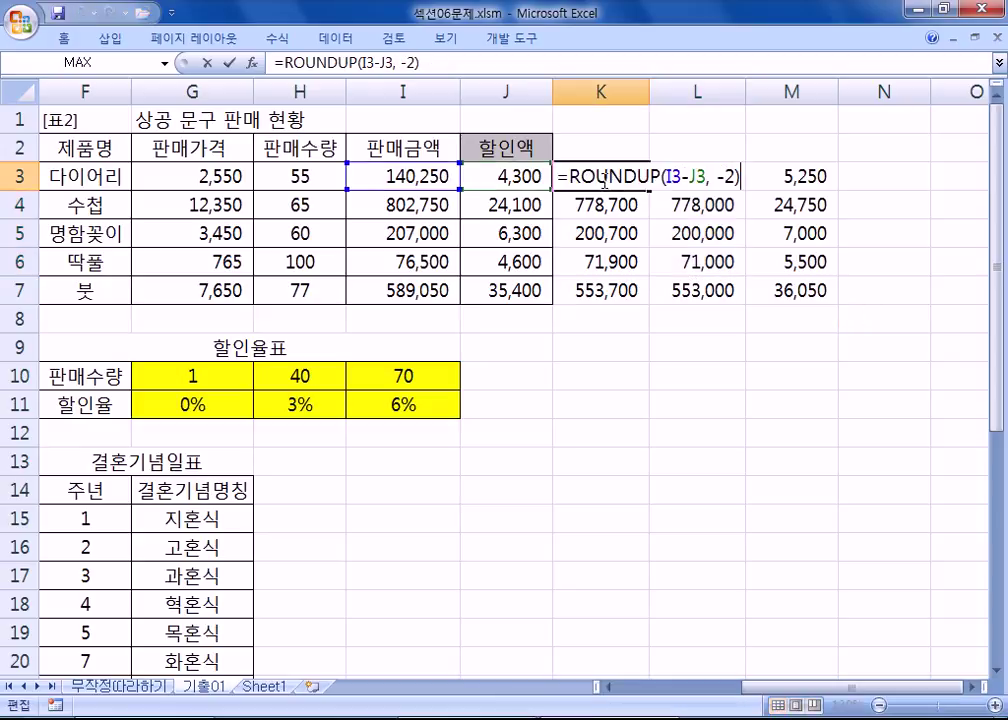
pyautogui.moveTo(672, 176); pyautogui.dragTo(558, 176)
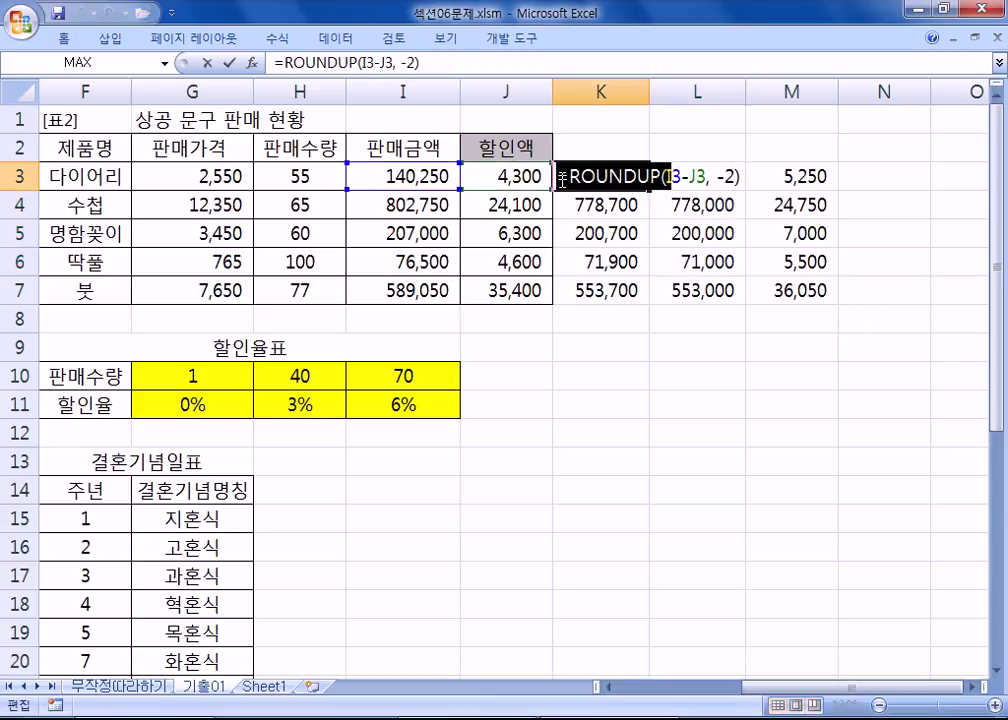
pyautogui.press('Delete')
pyautogui.press('Escape')
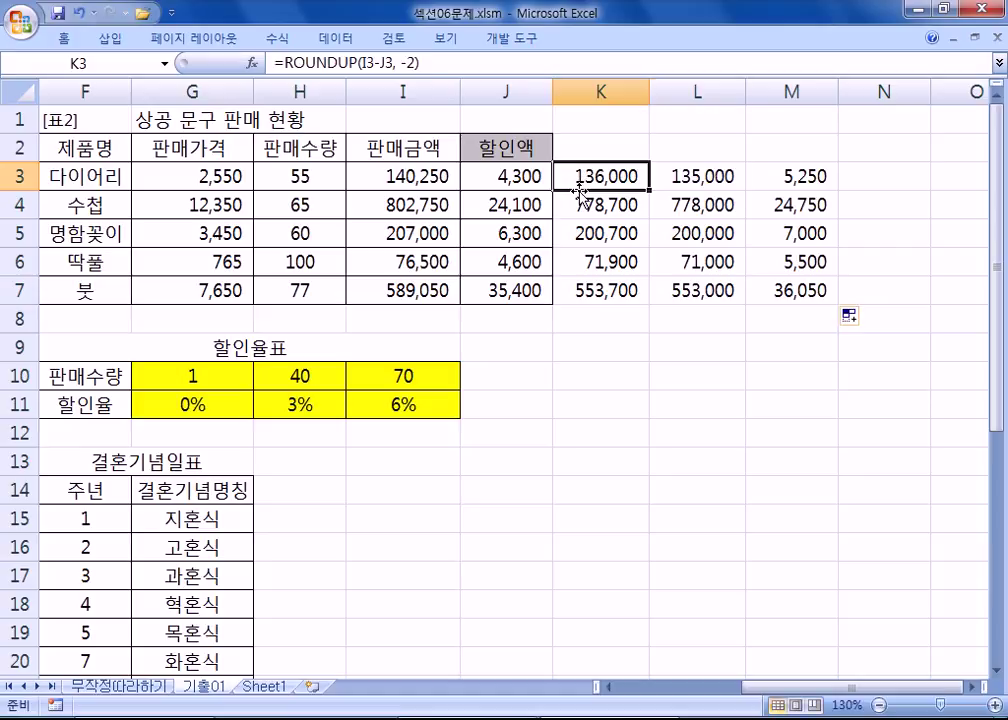
# - Clear the demonstration formulas from K3:M7 beside 표2
pyautogui.hotkey('shift', 'Right')
pyautogui.hotkey('shift', 'Right')
pyautogui.hotkey('shift', 'Down')
pyautogui.hotkey('shift', 'Down')
pyautogui.hotkey('shift', 'Down')
pyautogui.hotkey('shift', 'Down')
pyautogui.press('Delete')
pyautogui.press('Right')
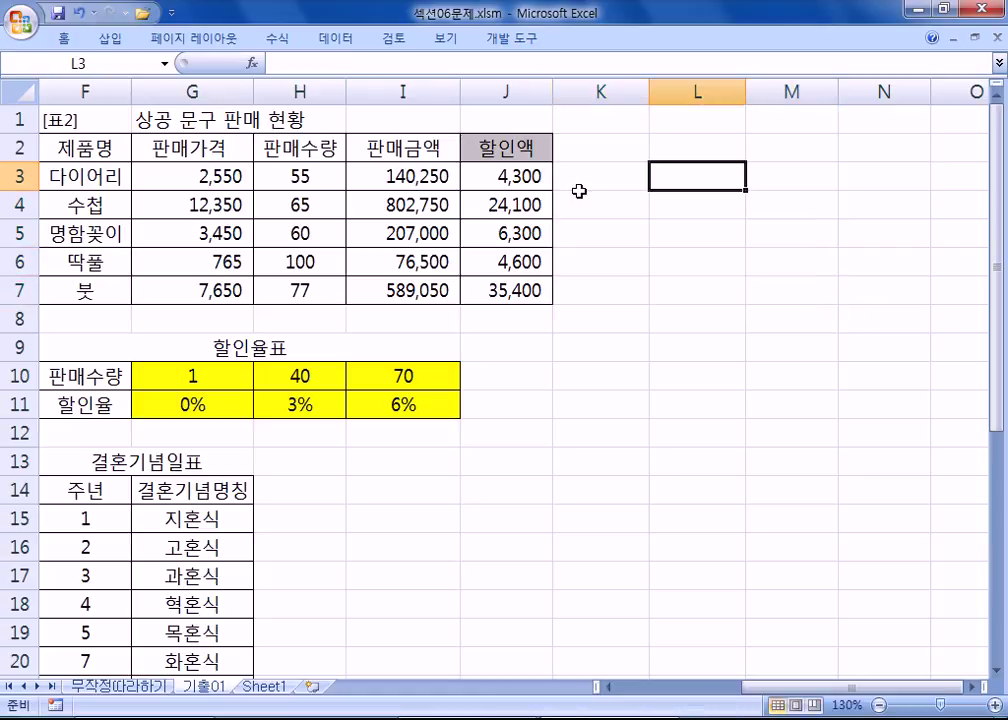
# - Enter =I3-J3 in K3 and fill the formula down through K7
pyautogui.press('Left')
pyautogui.write('=')
pyautogui.press('Left')
pyautogui.press('Left')
pyautogui.write('-')
pyautogui.press('Left')
pyautogui.press('Return')
pyautogui.click(579, 187)
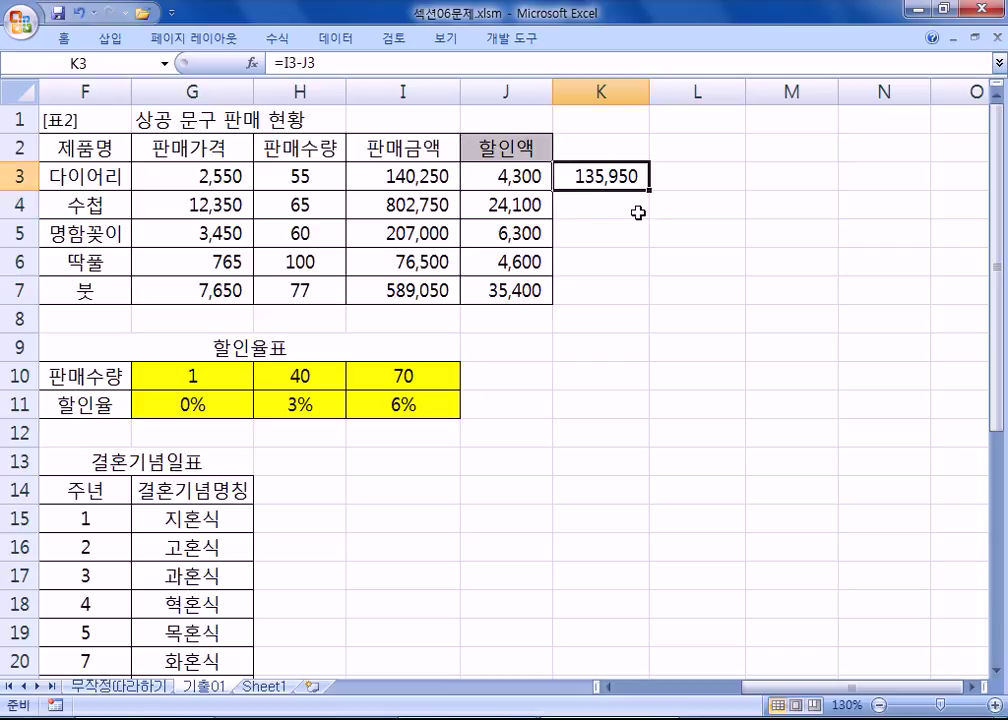
pyautogui.moveTo(649, 190); pyautogui.dragTo(652, 298)
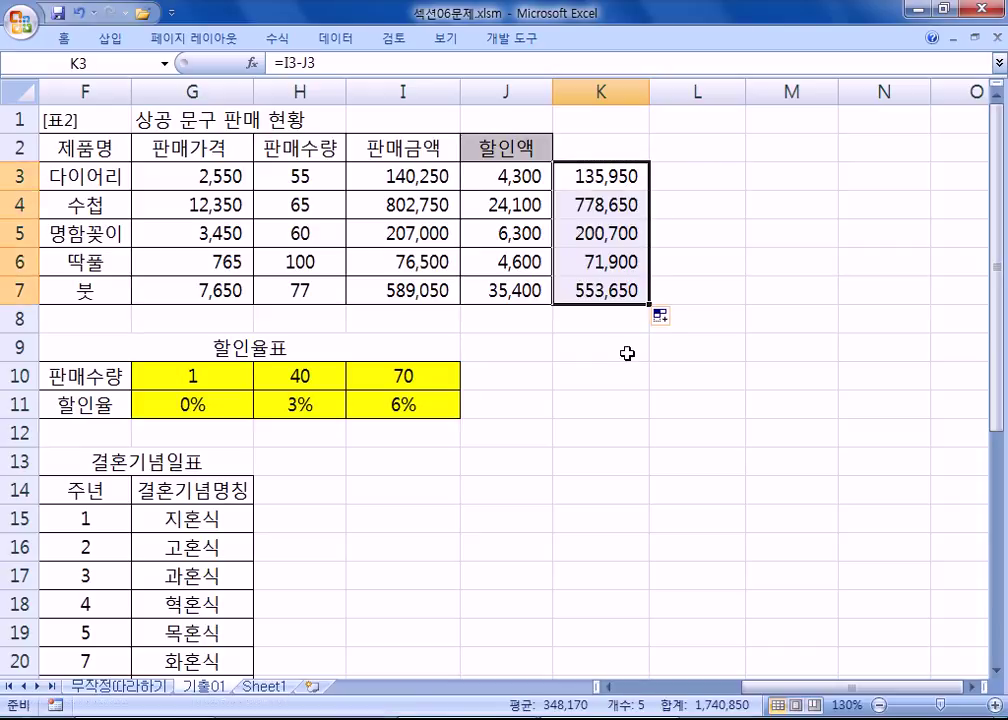
# - Clear the contents of the whole column K
pyautogui.click(543, 323)
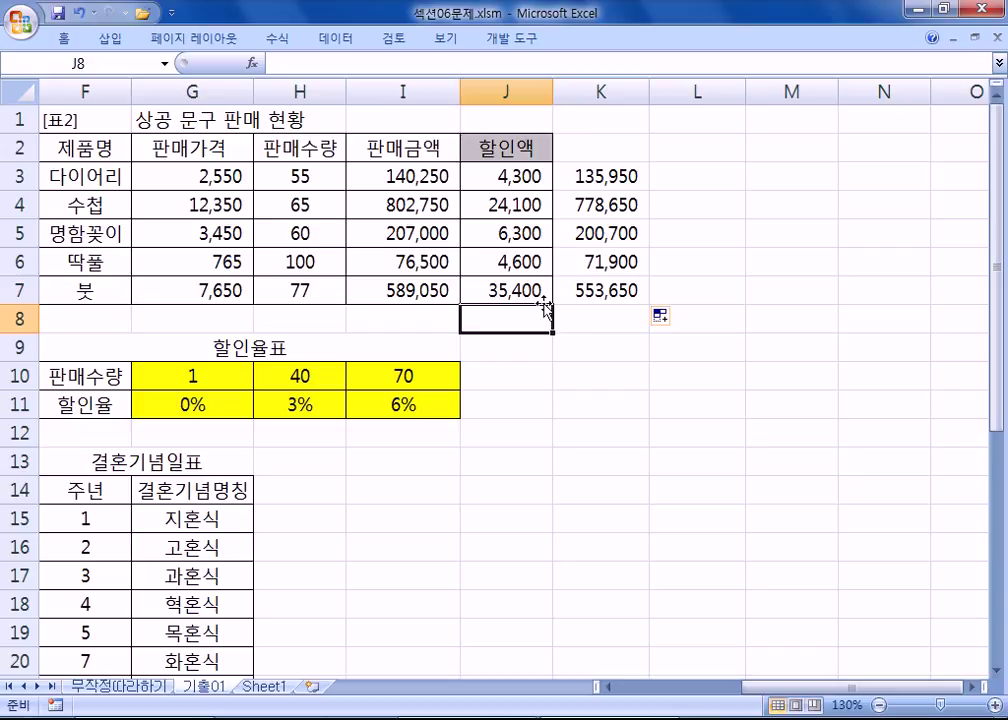
pyautogui.click(600, 91)
pyautogui.press('Delete')
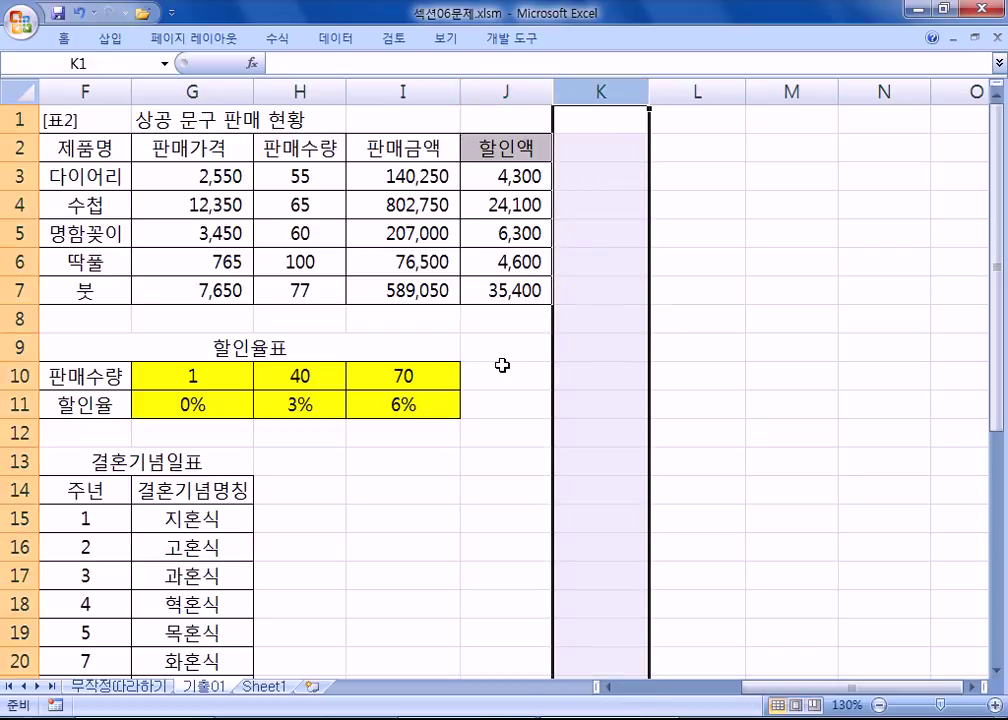
pyautogui.click(502, 365)
pyautogui.click(509, 345)
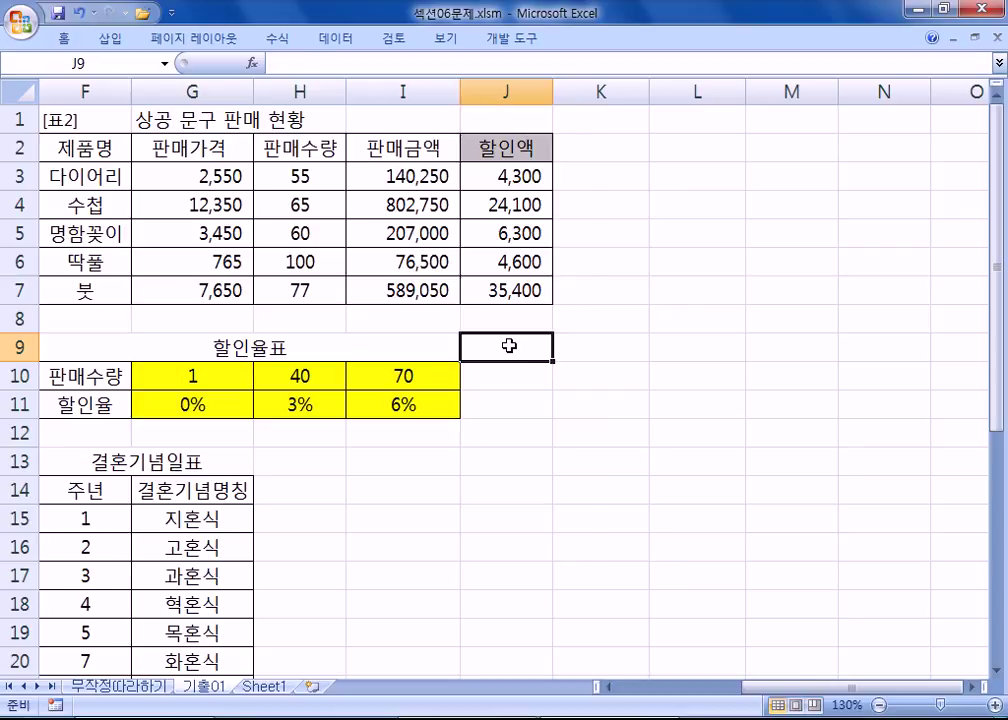
# - Examine 표3's empty 결혼기념 column and the 5, 7 and 10 year rows of 결혼기념일표
pyautogui.press('Home')
pyautogui.scroll(-4, 509, 345)
pyautogui.scroll(1, 399, 251)
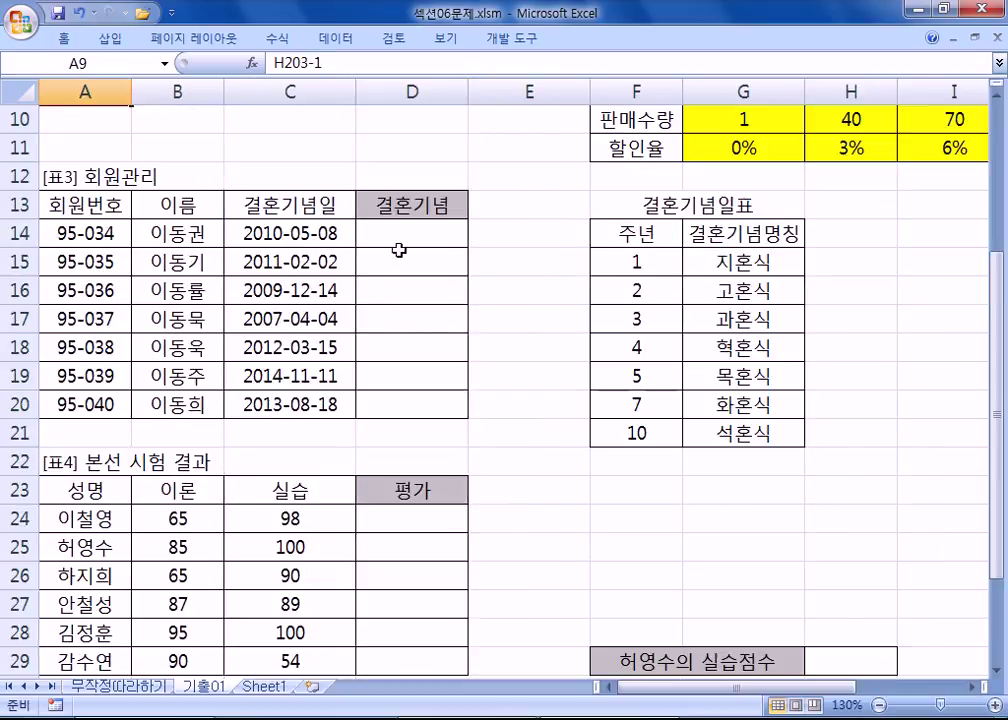
pyautogui.click(398, 228)
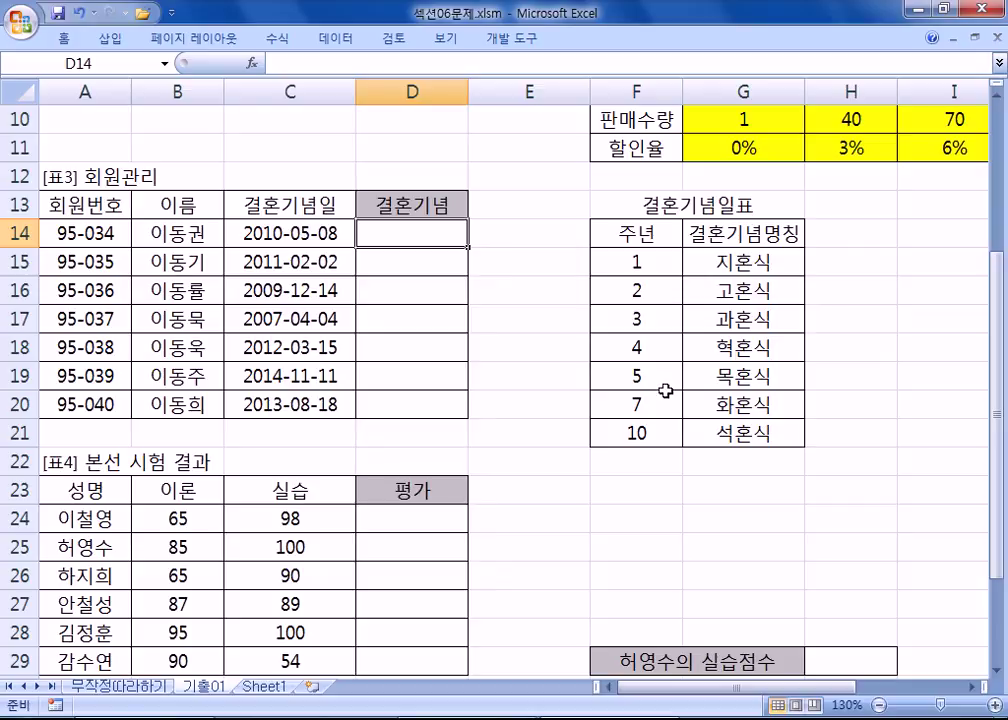
pyautogui.moveTo(660, 378); pyautogui.dragTo(707, 371)
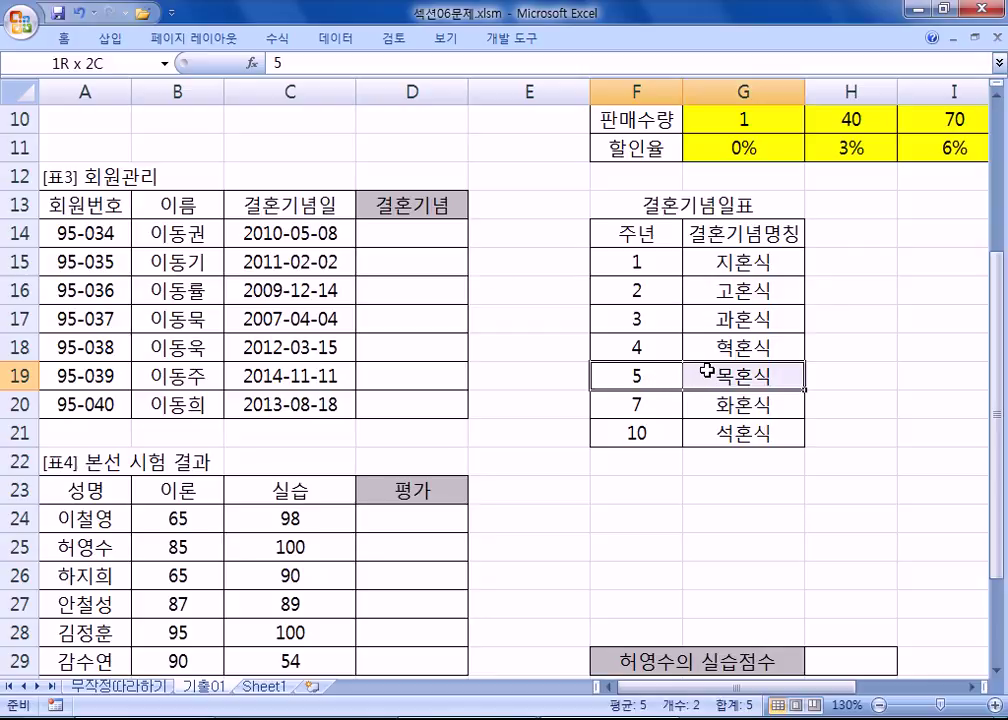
pyautogui.click(602, 407)
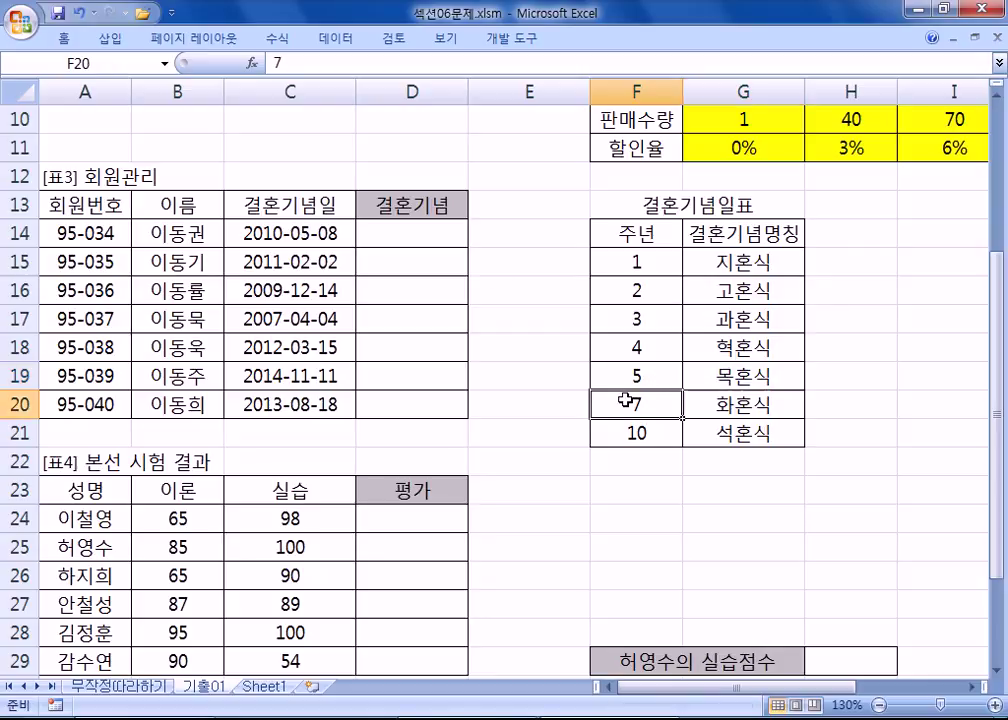
pyautogui.click(660, 439)
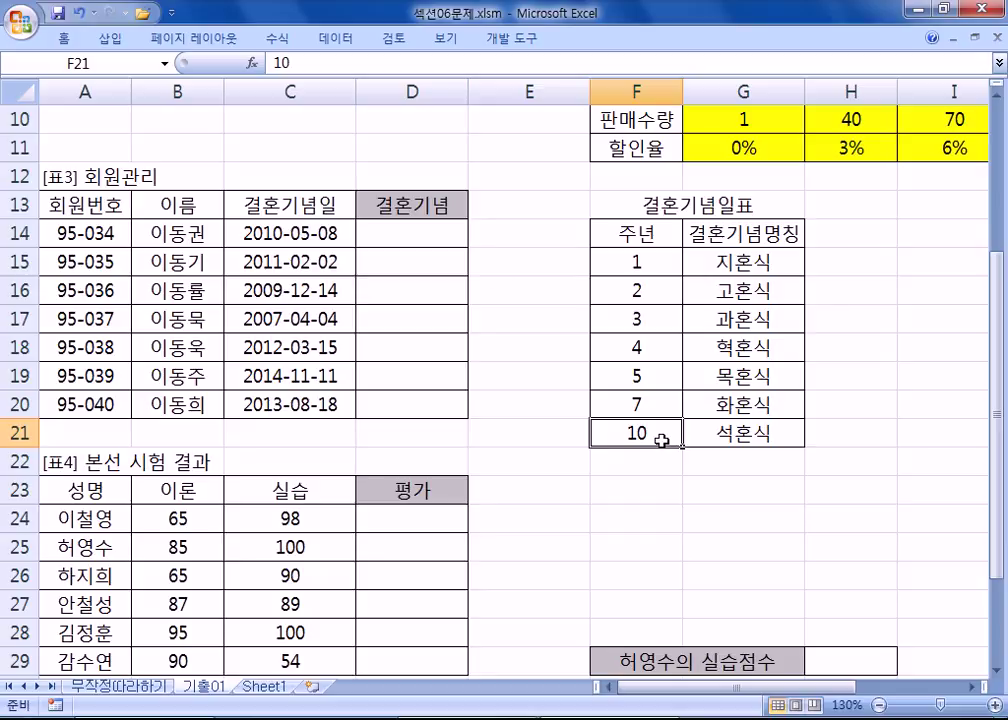
# - Start a VLOOKUP formula in D14 and move its argument hint clear of 결혼기념일표
pyautogui.click(405, 233)
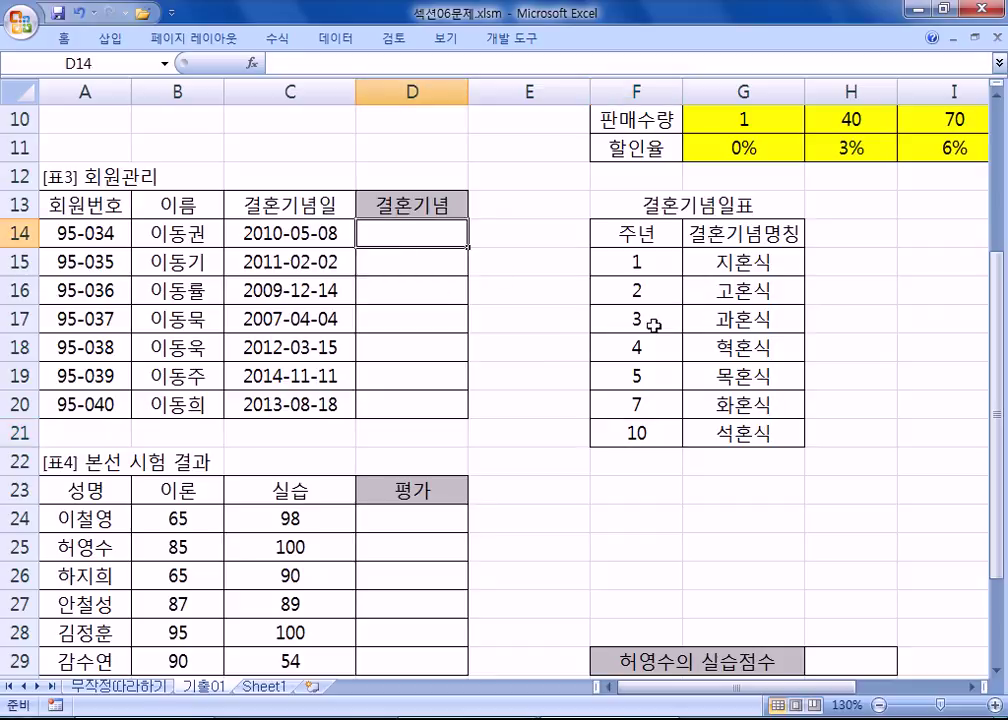
pyautogui.write('=VL')
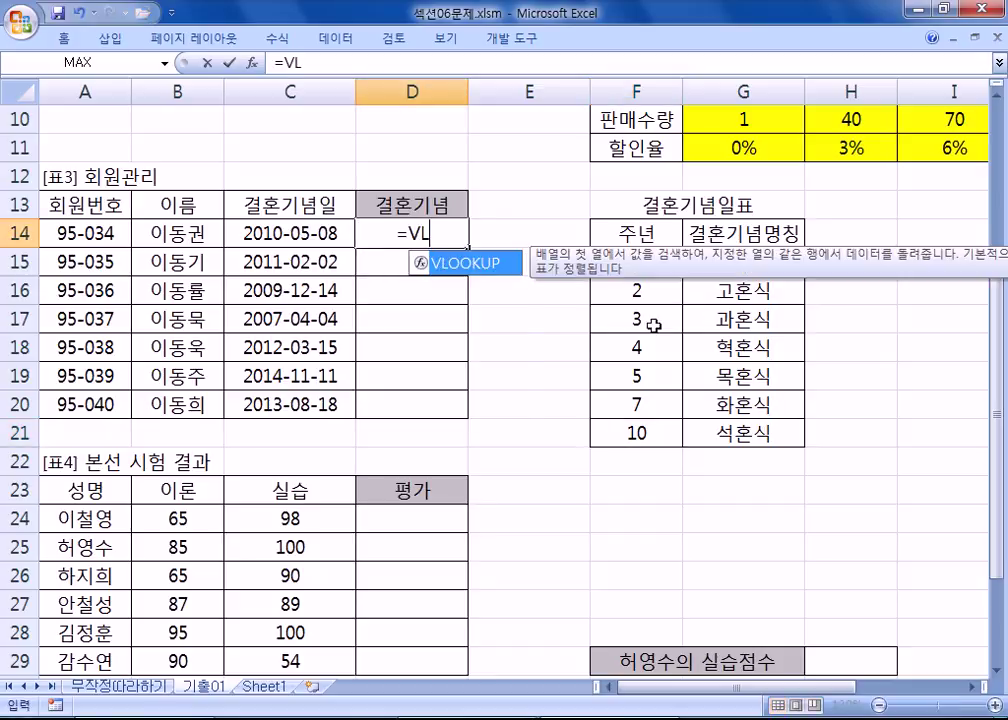
pyautogui.press('Tab')
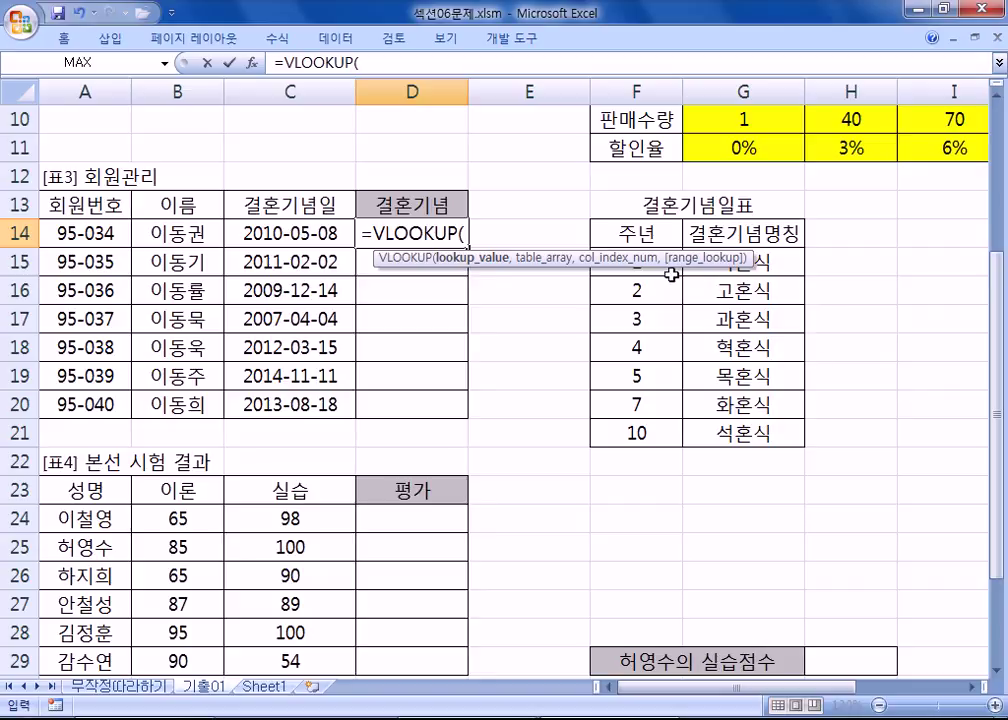
pyautogui.moveTo(377, 259); pyautogui.dragTo(313, 178)
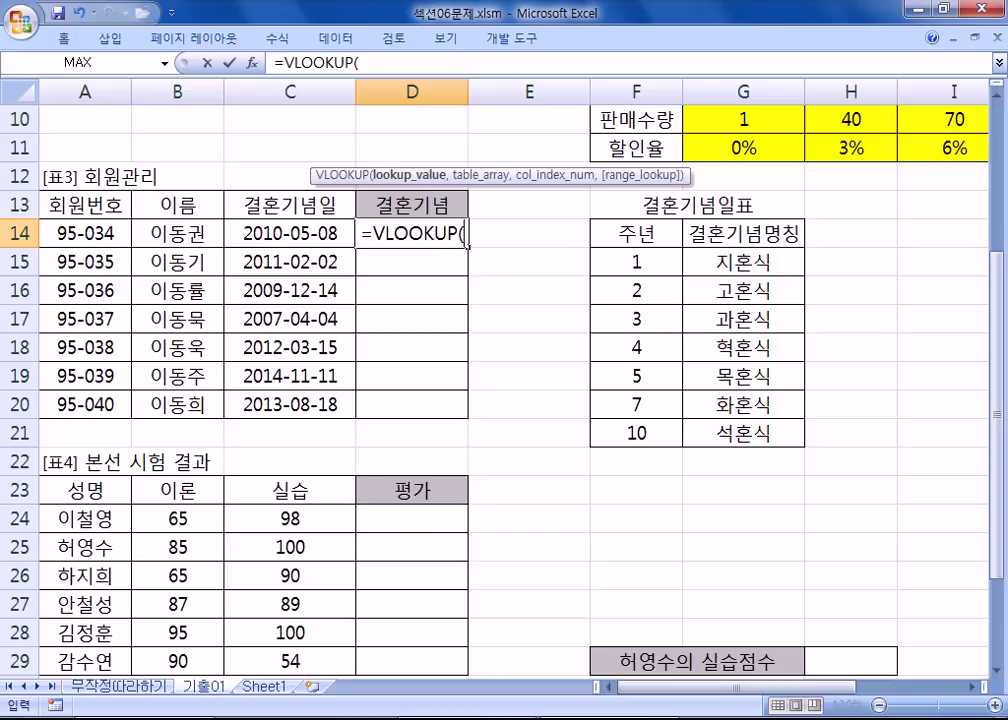
# - Switch to Notepad to review how YEAR(TODAY()) is nested in the recorded IF formula, and return to Excel
pyautogui.hotkey('alt', 'Tab')
pyautogui.scroll(3, 250, 325)
pyautogui.scroll(1, 268, 308)
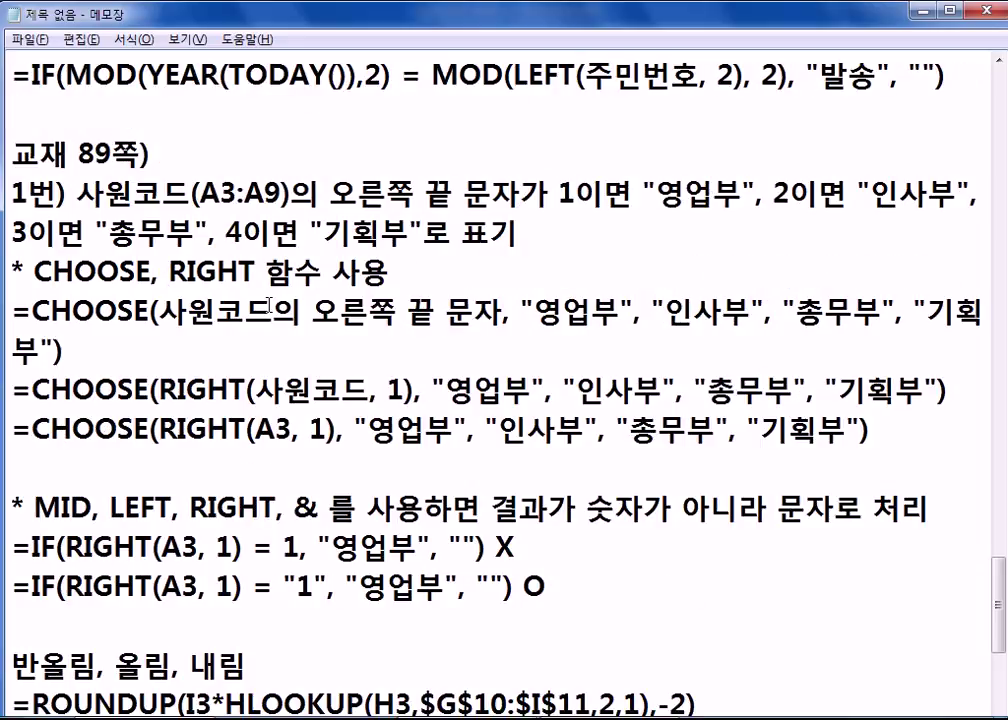
pyautogui.scroll(-2, 270, 310)
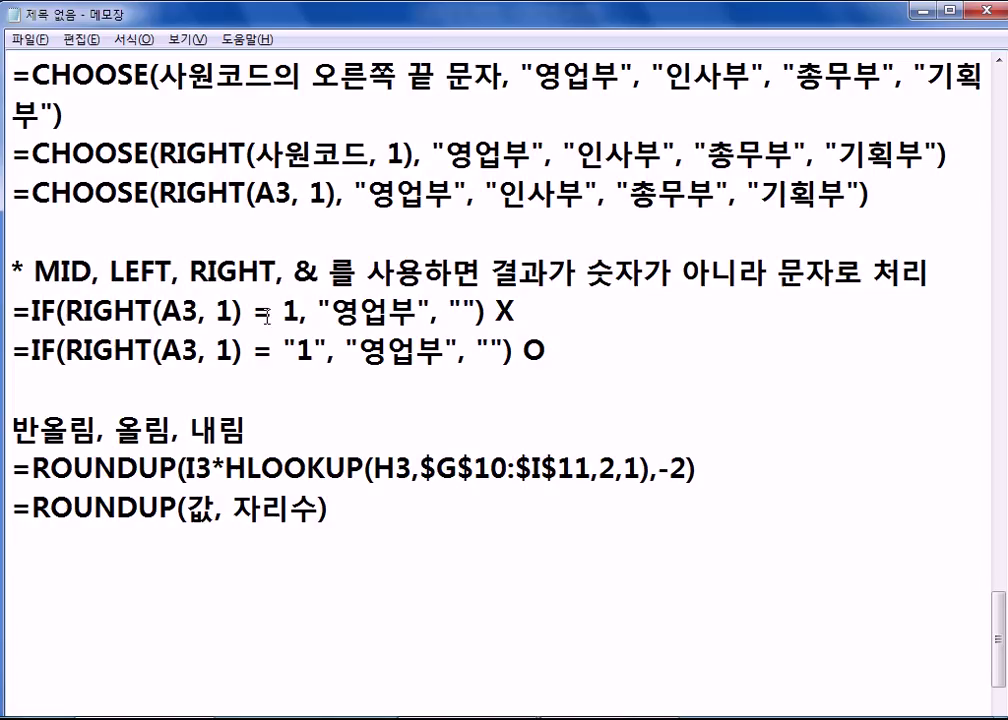
pyautogui.scroll(3, 327, 322)
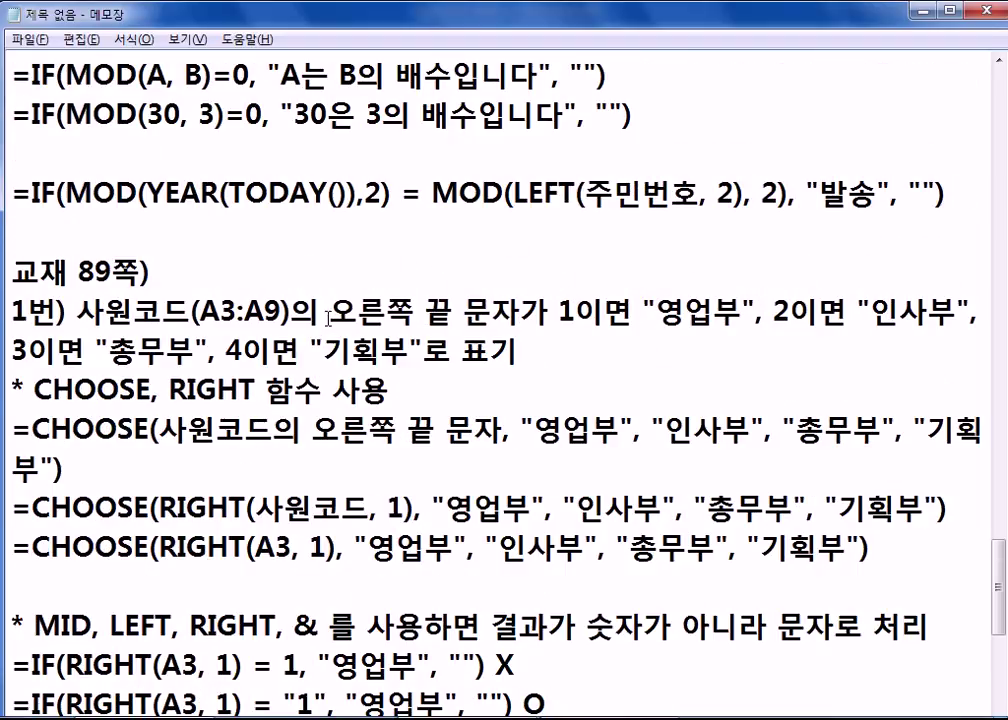
pyautogui.moveTo(228, 192); pyautogui.dragTo(348, 192)
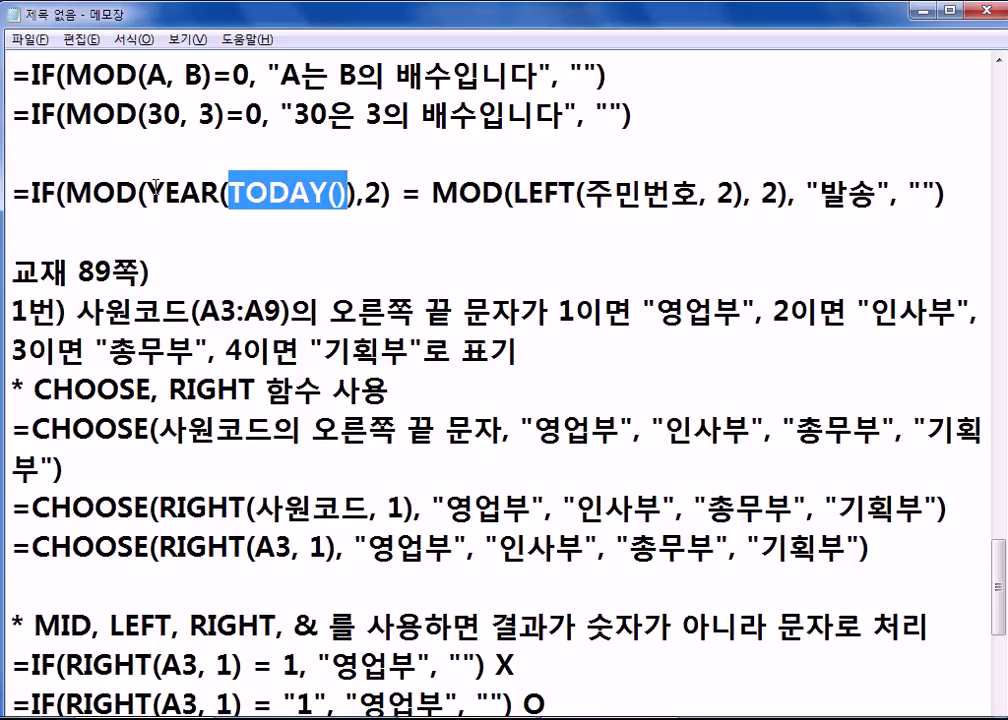
pyautogui.moveTo(150, 192); pyautogui.dragTo(219, 192)
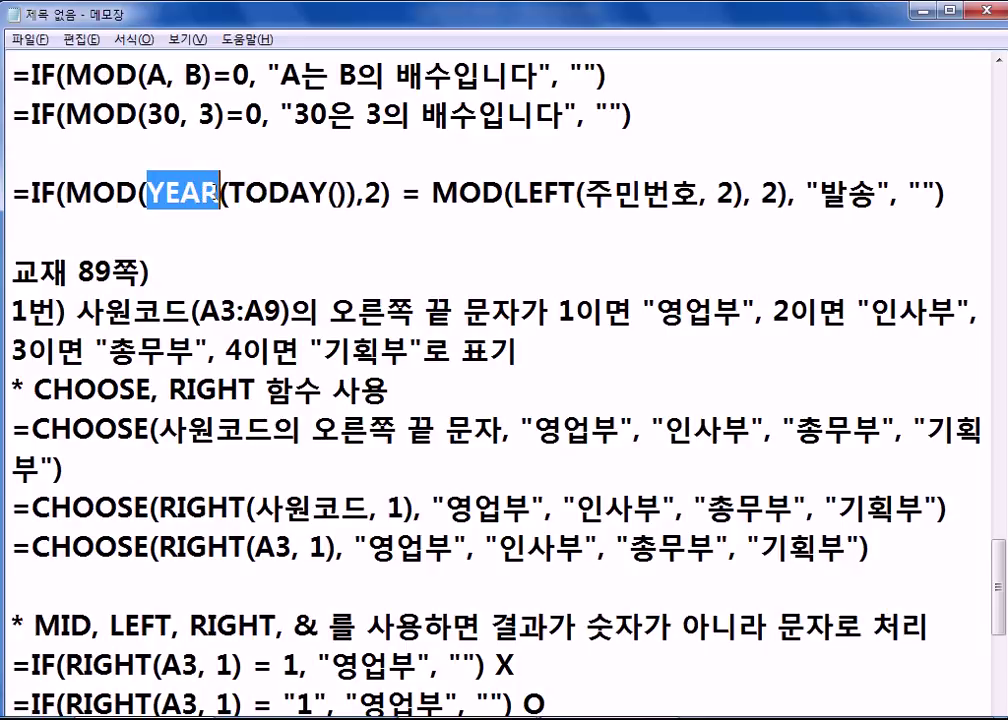
pyautogui.scroll(-3, 262, 300)
pyautogui.click(197, 580)
pyautogui.hotkey('alt', 'Tab')
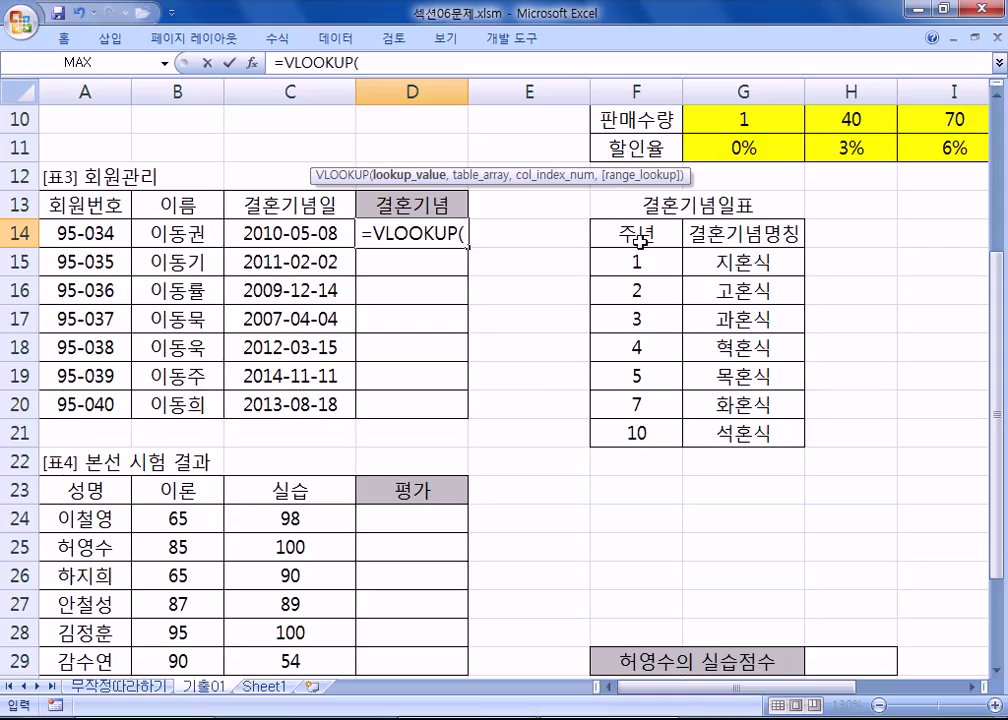
# - Continue D14's VLOOKUP lookup value with YEAR(TODAY())-YEAR(
pyautogui.write('YEAR(TODAY(')
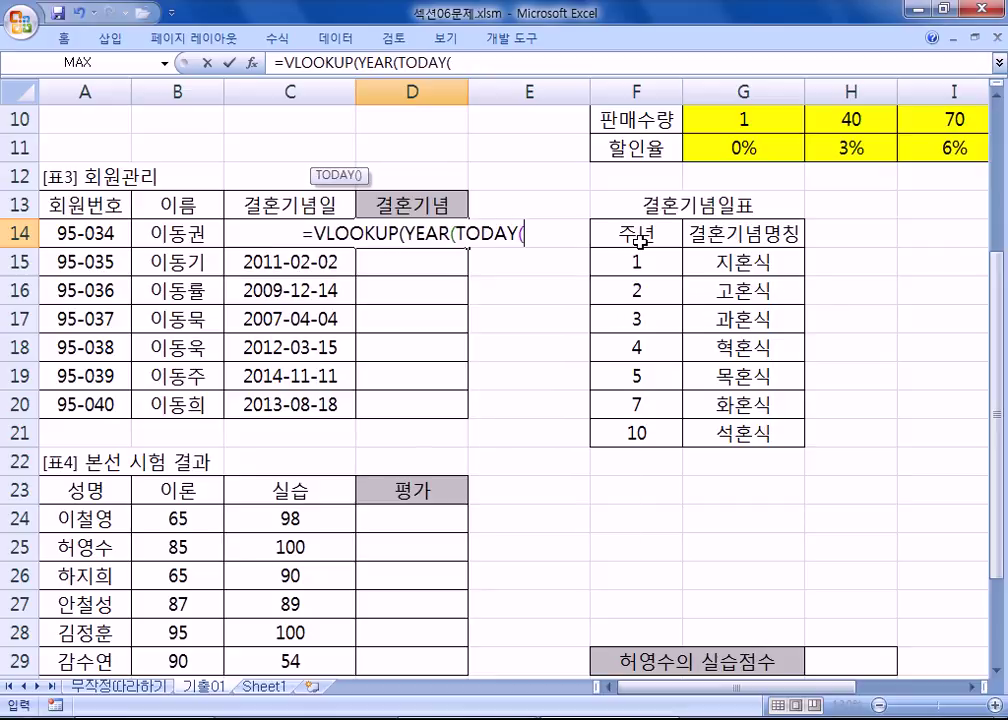
pyautogui.write('))')
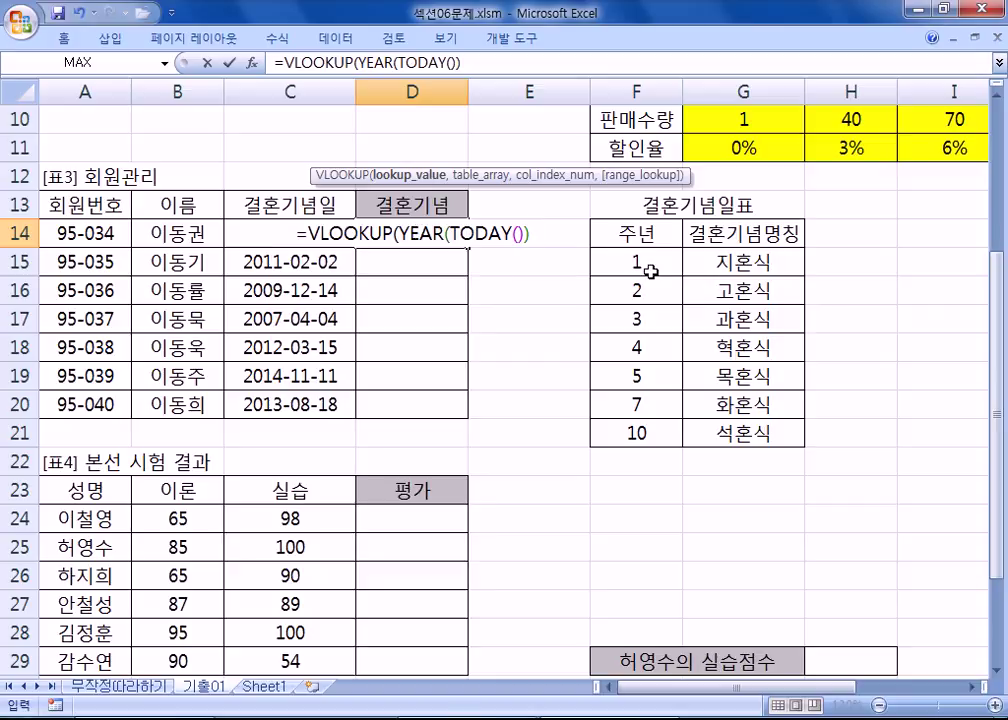
pyautogui.write('-')
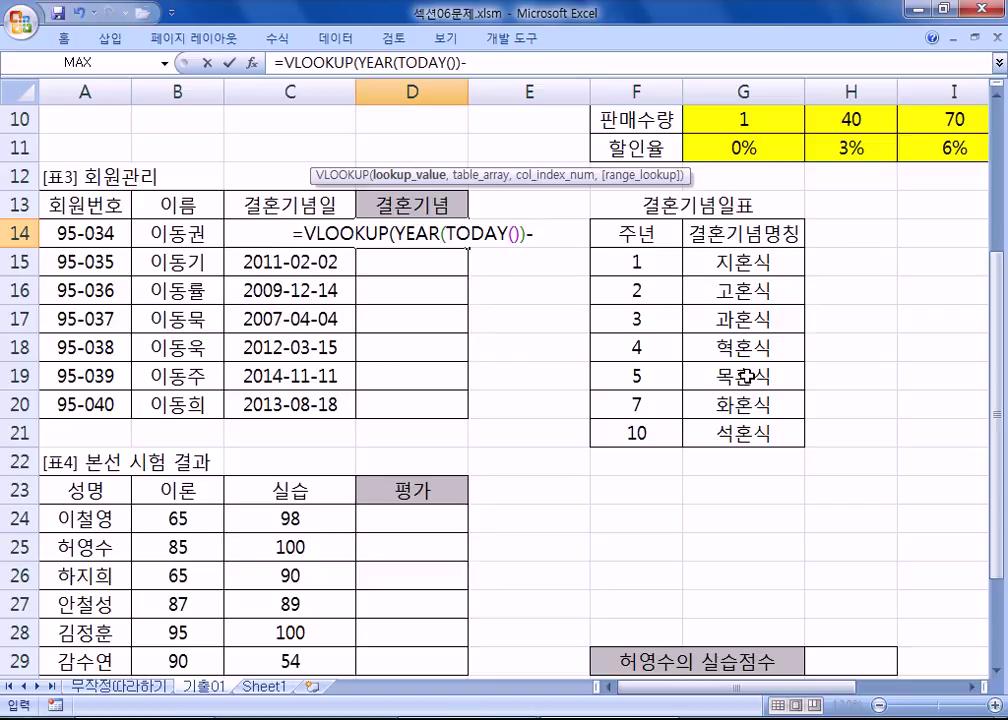
pyautogui.write('YEAR(')
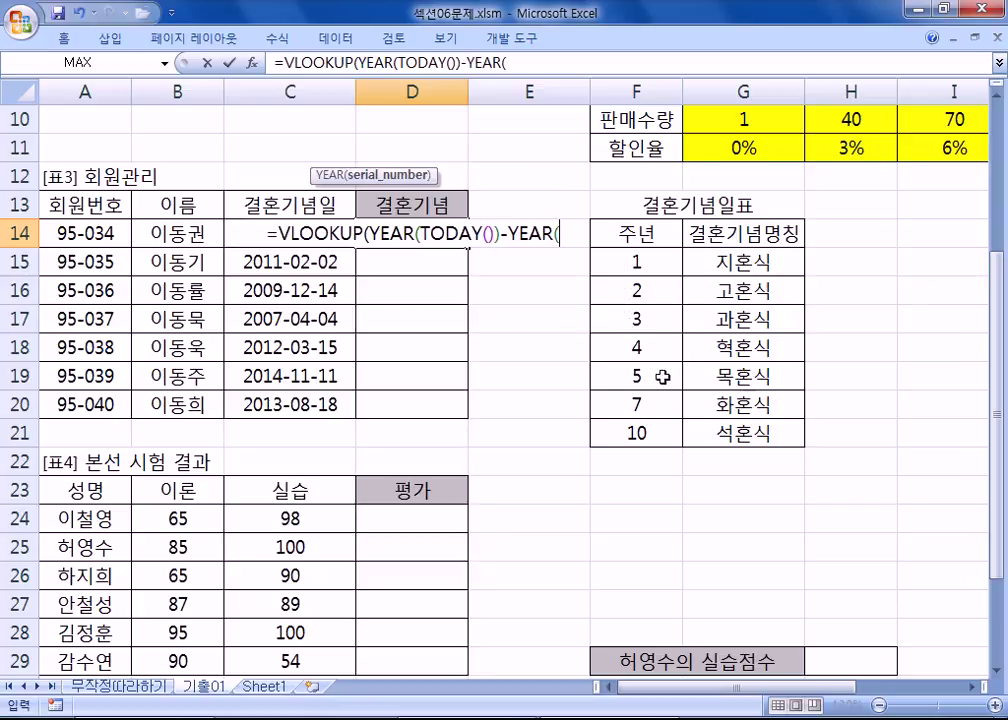
# - Try to reference C14 as YEAR's argument in D14's formula by way of the neighbouring cell C15, and remove the reference
pyautogui.click(441, 236)
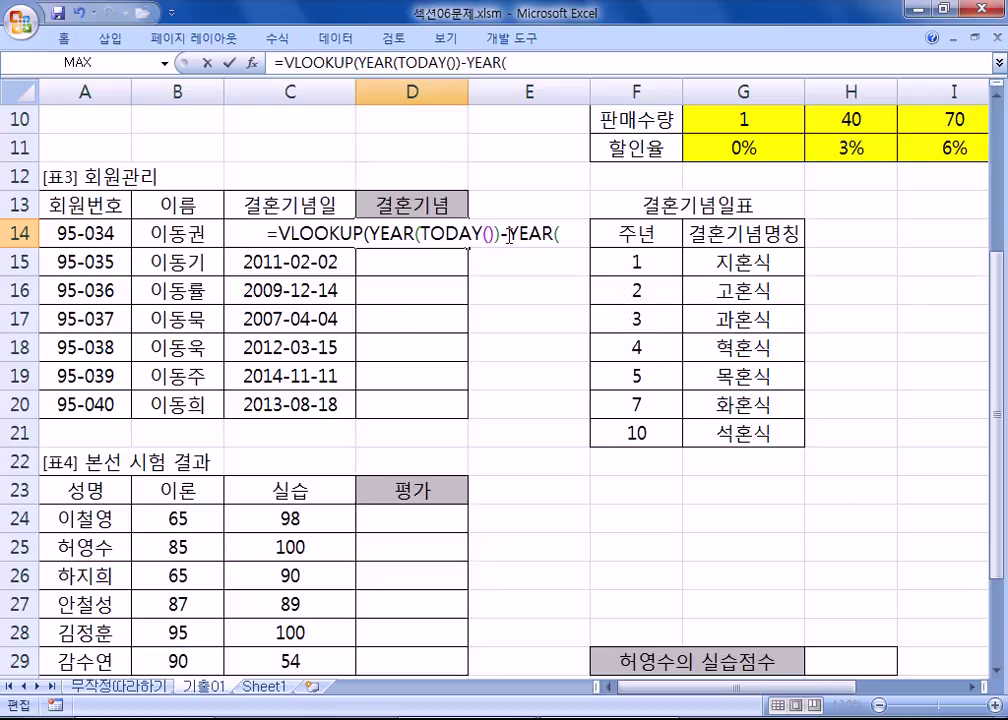
pyautogui.click(576, 234)
pyautogui.click(239, 232)
pyautogui.click(574, 233)
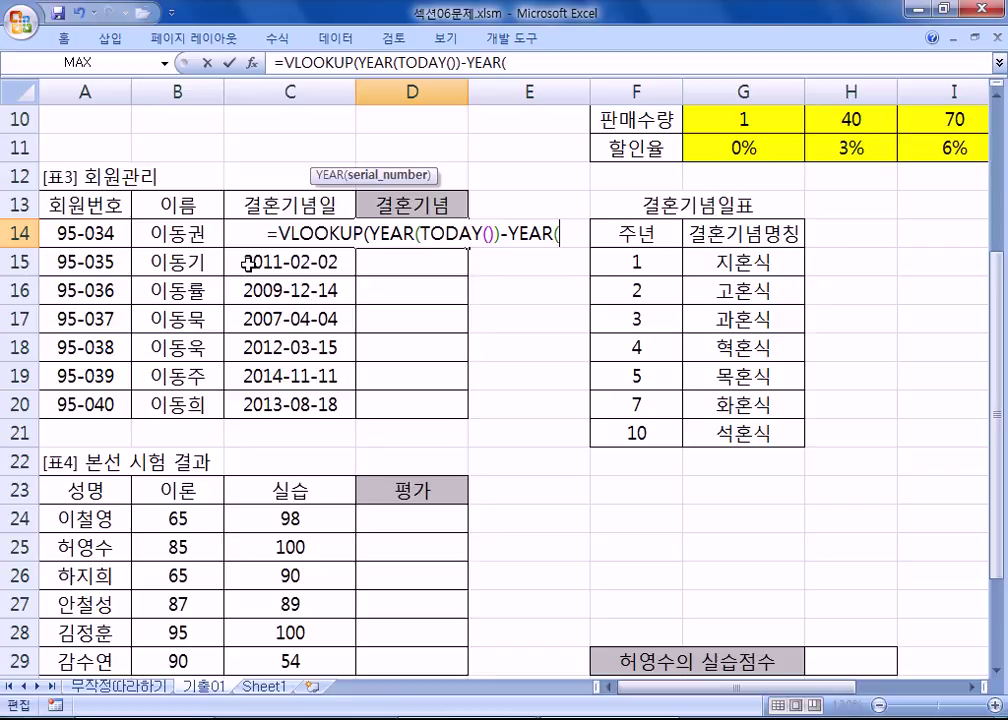
pyautogui.click(249, 264)
pyautogui.press('Up')
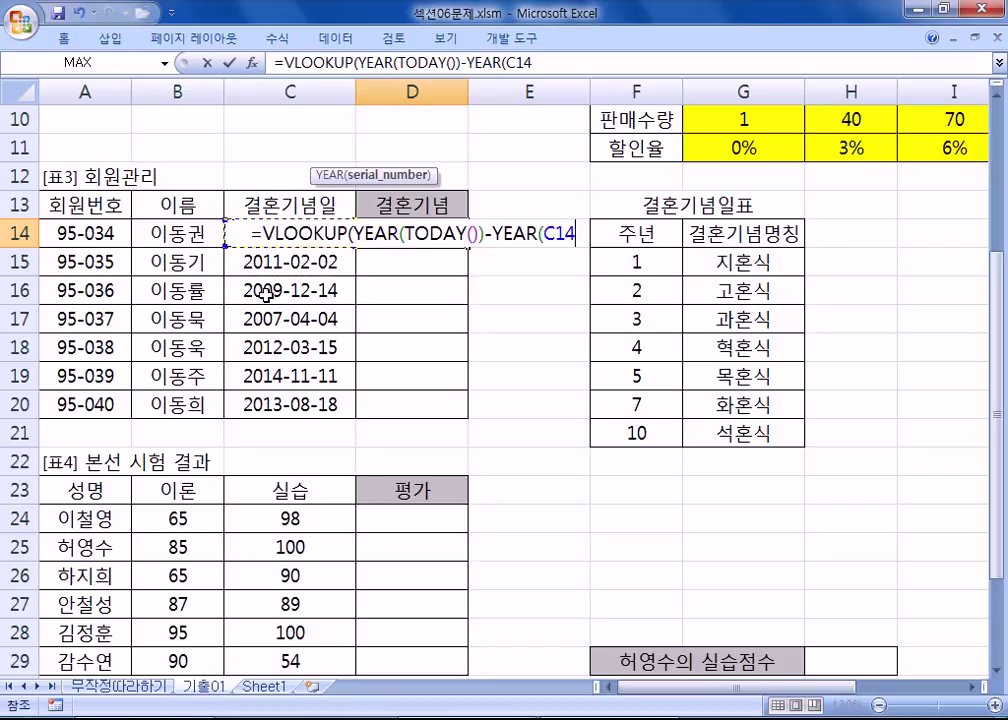
pyautogui.press('BackSpace')
pyautogui.press('BackSpace')
pyautogui.press('BackSpace')
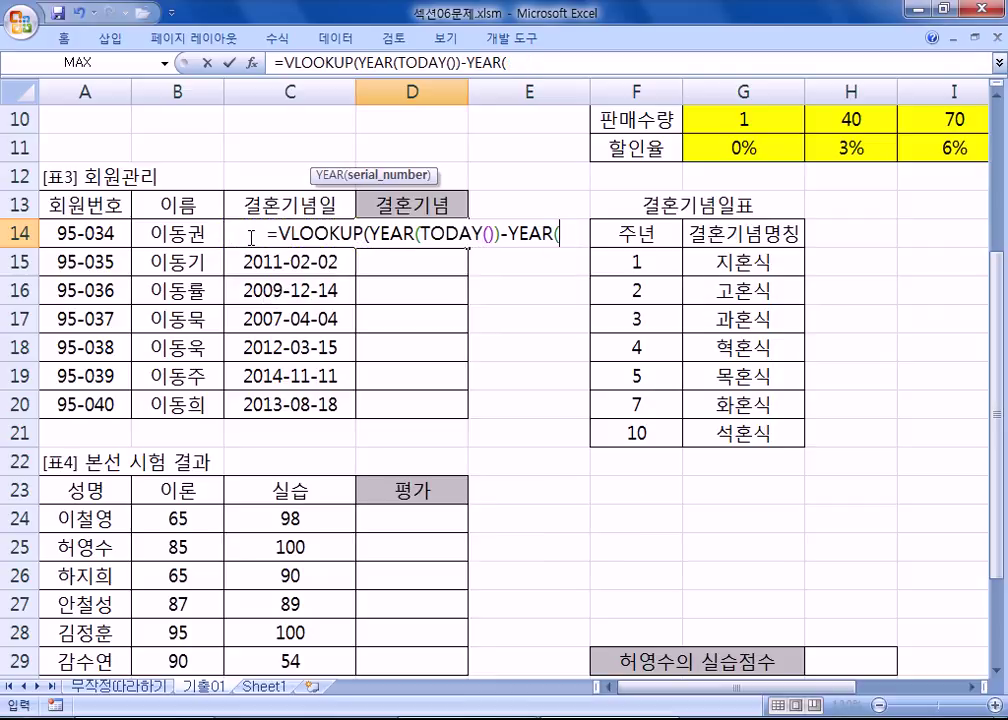
# - Try to reach C14 for YEAR's argument from the adjacent cells B14 and C15
pyautogui.click(253, 238)
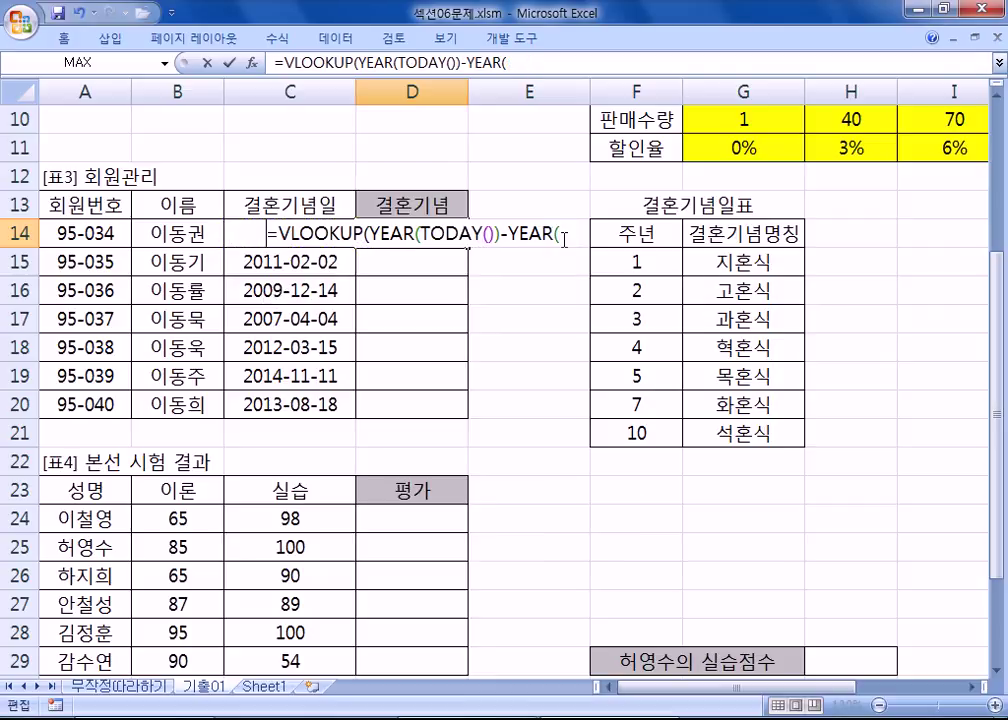
pyautogui.click(193, 232)
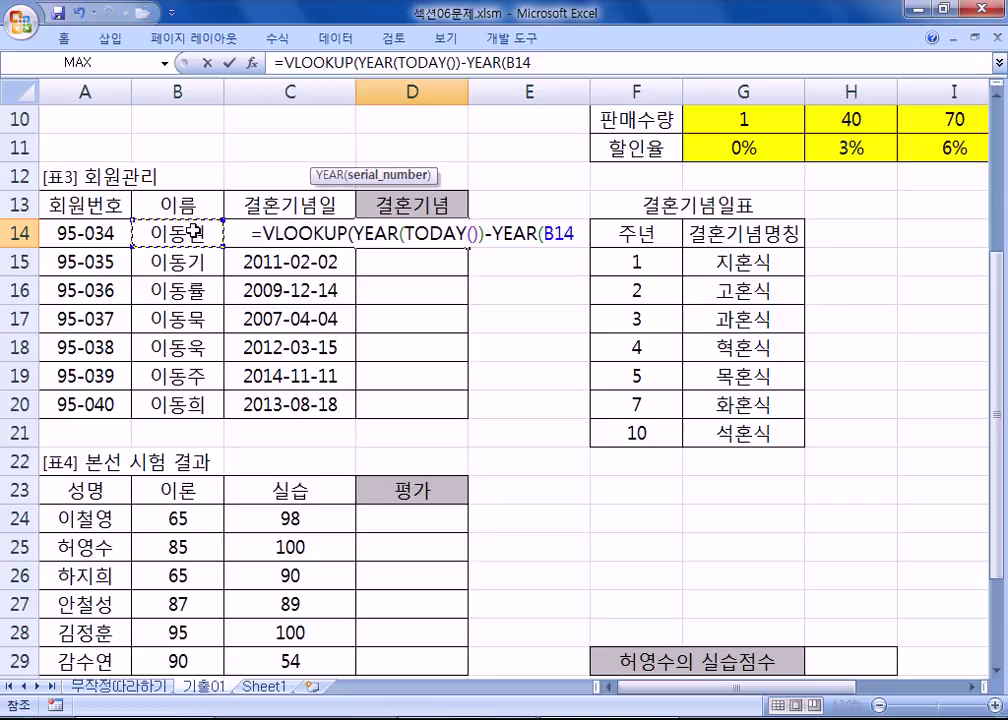
pyautogui.press('Right')
pyautogui.click(246, 262)
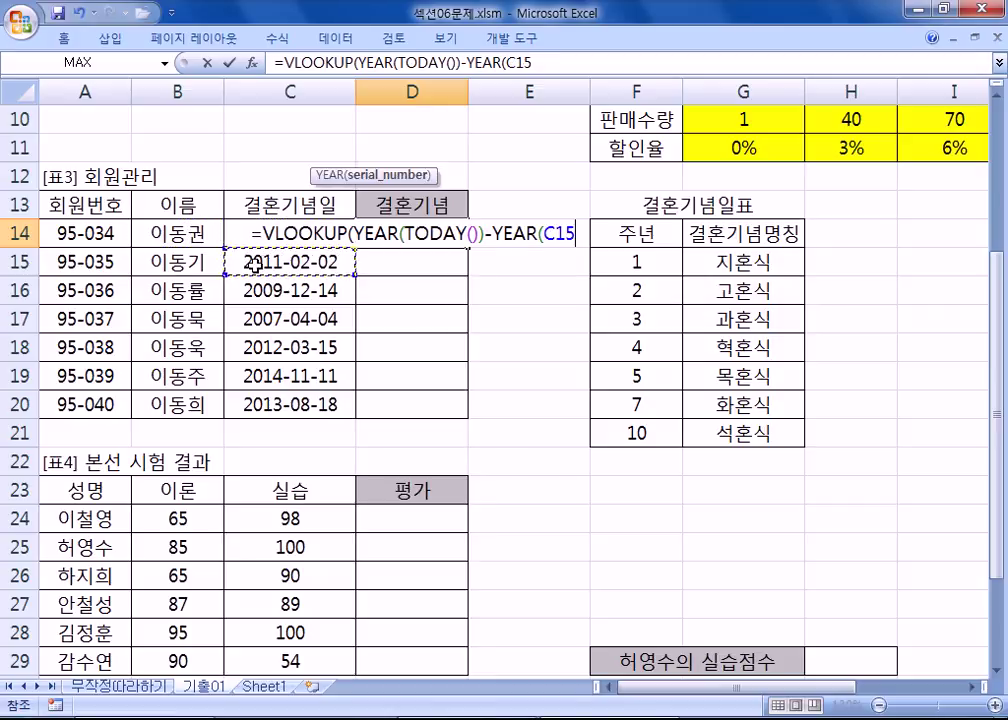
pyautogui.click(259, 225)
# - Set the second YEAR function's argument to C14 and close it with a parenthesis
pyautogui.doubleClick(556, 234)
pyautogui.write('V')
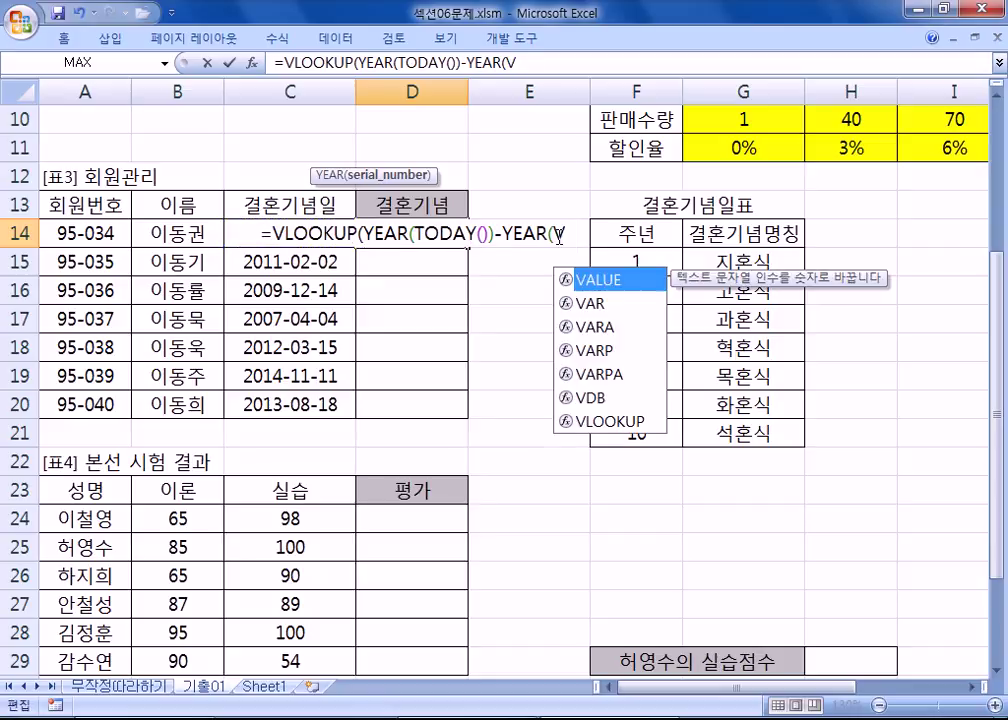
pyautogui.press('BackSpace')
pyautogui.write('C14')
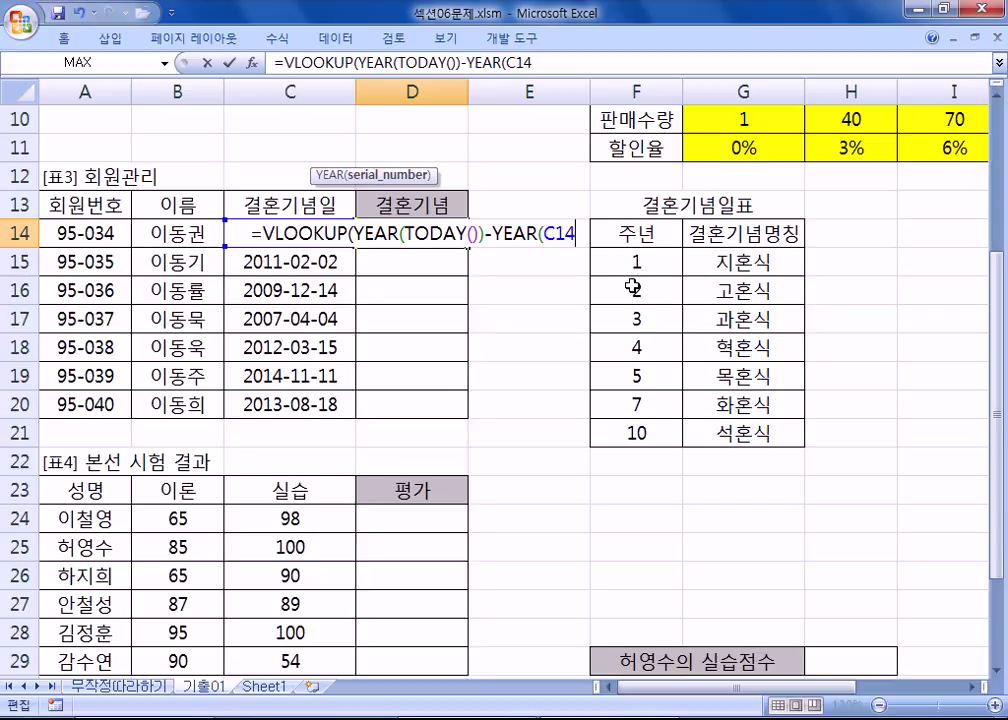
pyautogui.write(')')
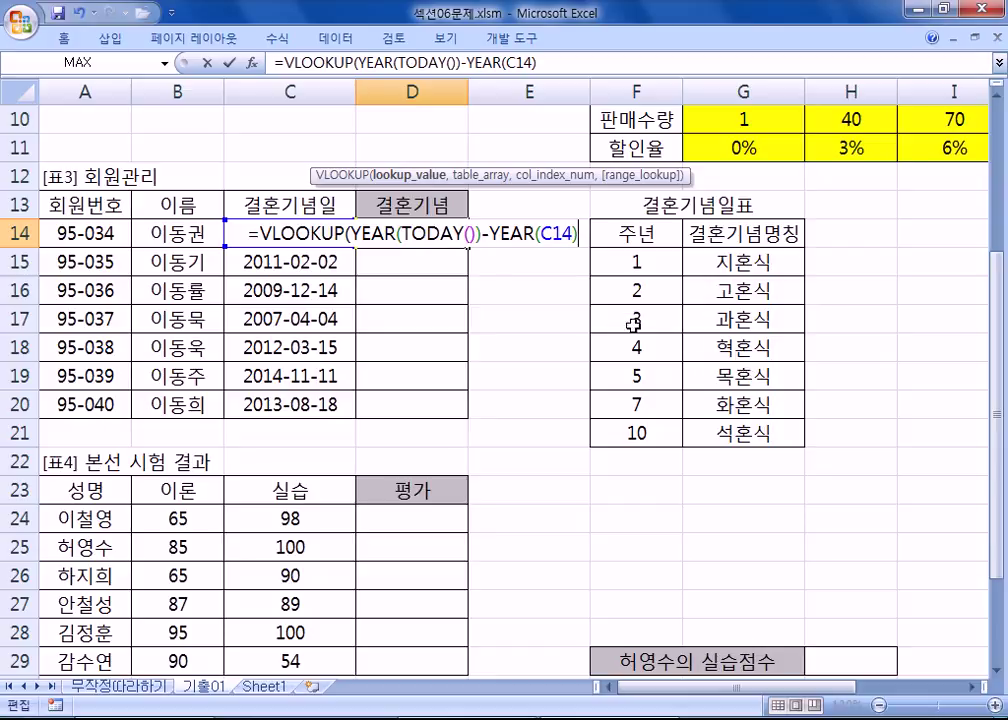
# - Add the absolute range $F$15:$G$21 as VLOOKUP's table and 2 as its column index, followed by a comma
pyautogui.write(',')
pyautogui.moveTo(639, 263); pyautogui.dragTo(748, 428)
pyautogui.press('F4')
pyautogui.write(',')
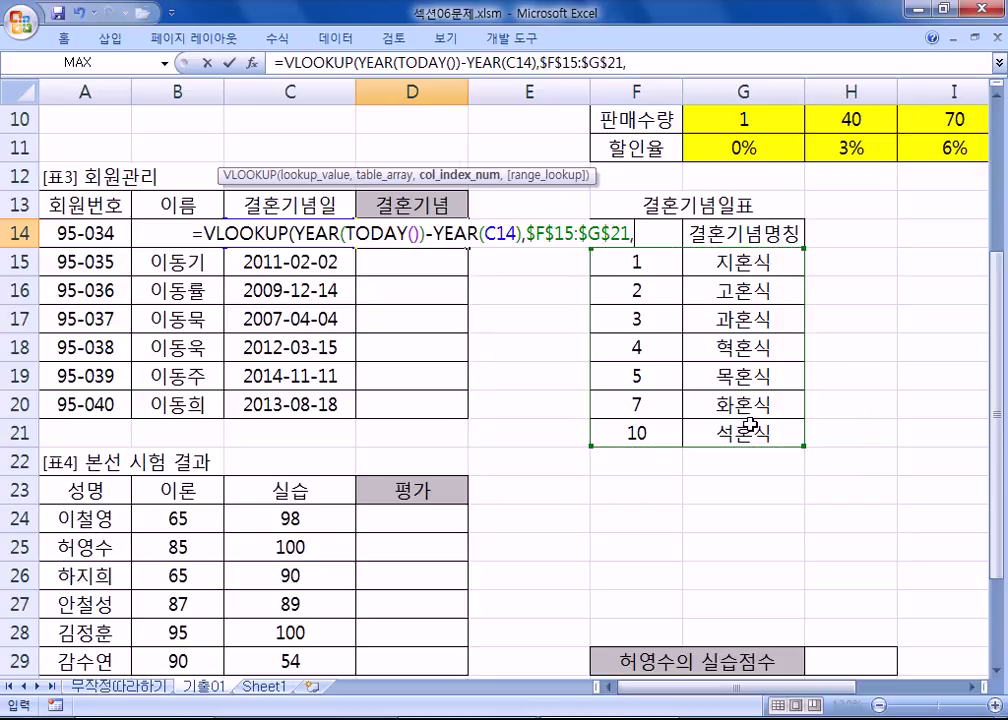
pyautogui.write('2,')
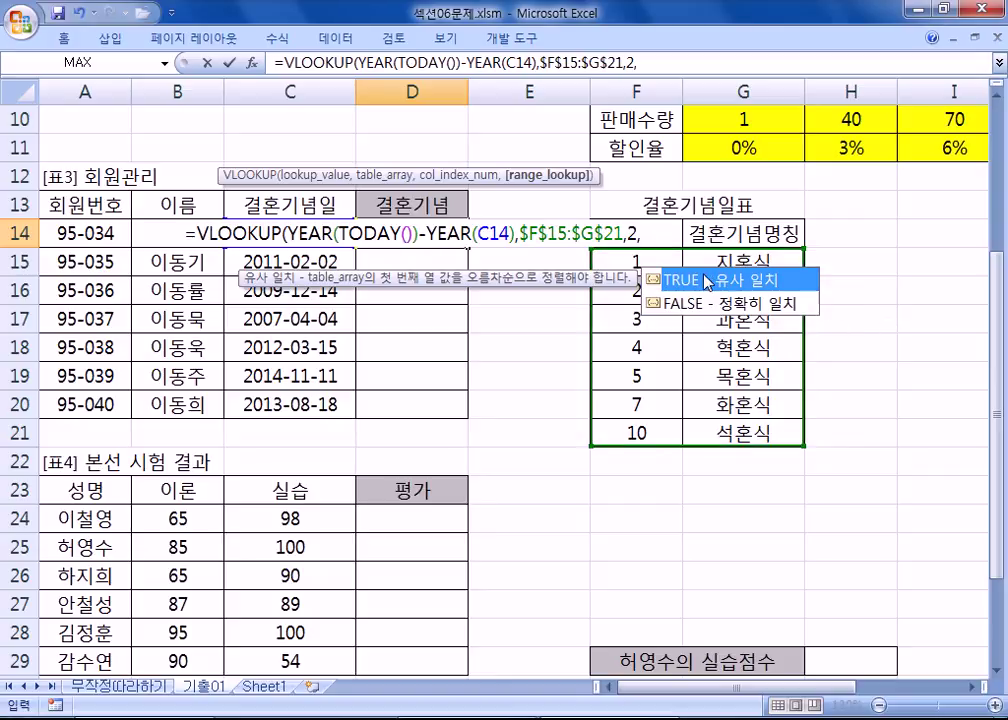
# - Close and enter D14's VLOOKUP formula with the range_lookup argument left blank after its comma
pyautogui.write('1')
pyautogui.press('BackSpace')
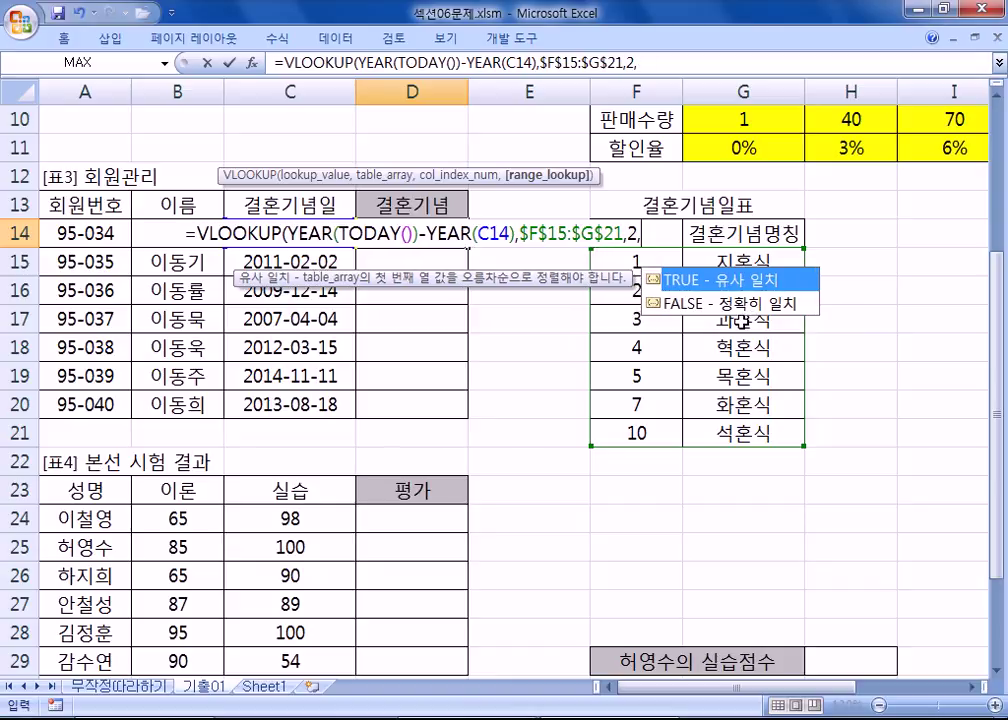
pyautogui.write(')')
pyautogui.press('Return')
pyautogui.click(450, 232)
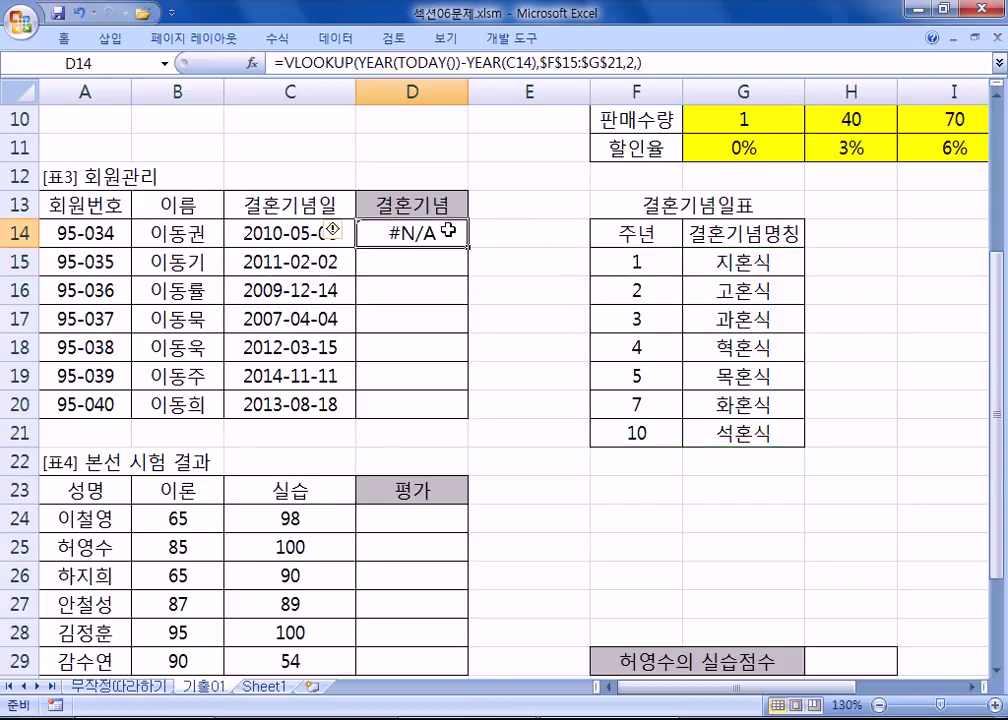
# - Remove the trailing comma after column index 2 from D14's VLOOKUP formula
pyautogui.press('F2')
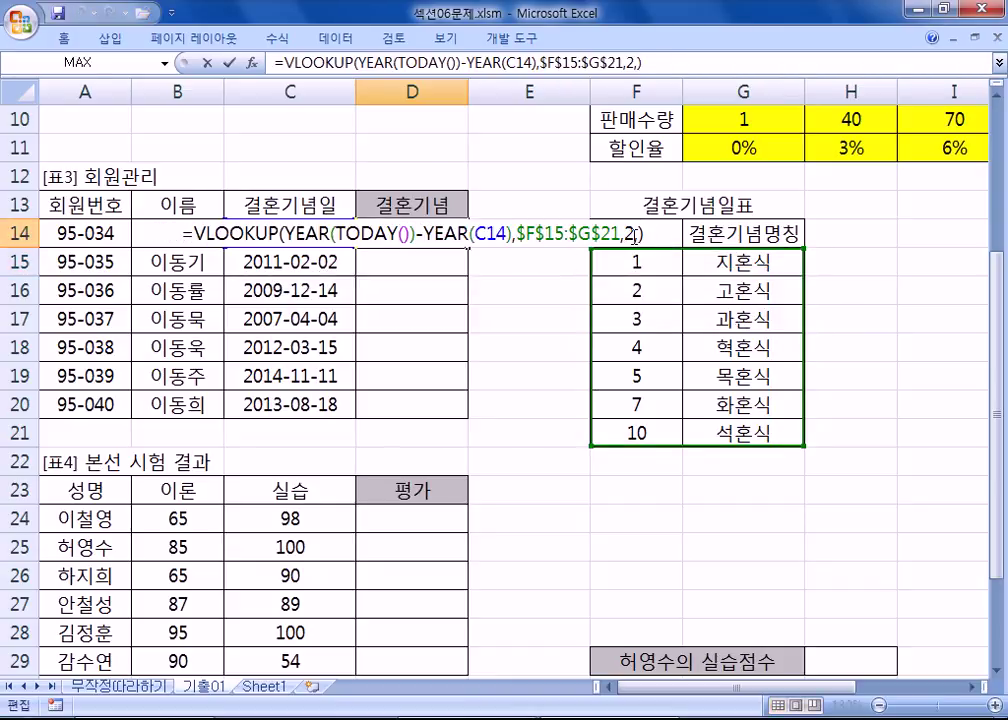
pyautogui.click(631, 235)
pyautogui.press('Delete')
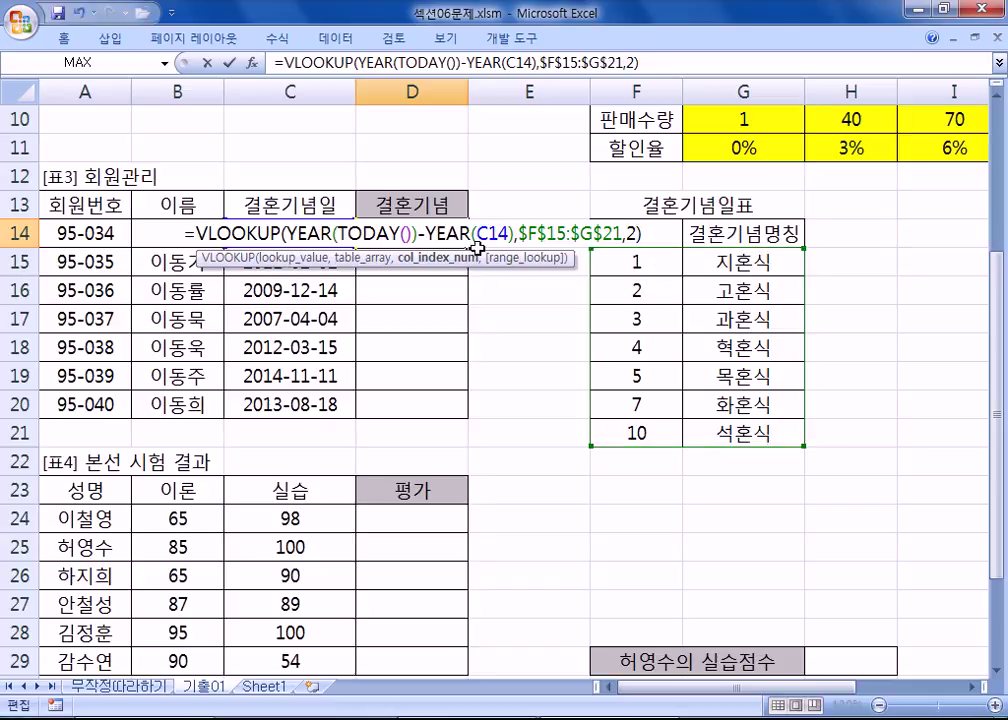
pyautogui.press('Return')
# - Reinsert the comma after D14's column index to show the range_lookup choices, and remove it again
pyautogui.click(418, 234)
pyautogui.press('F2')
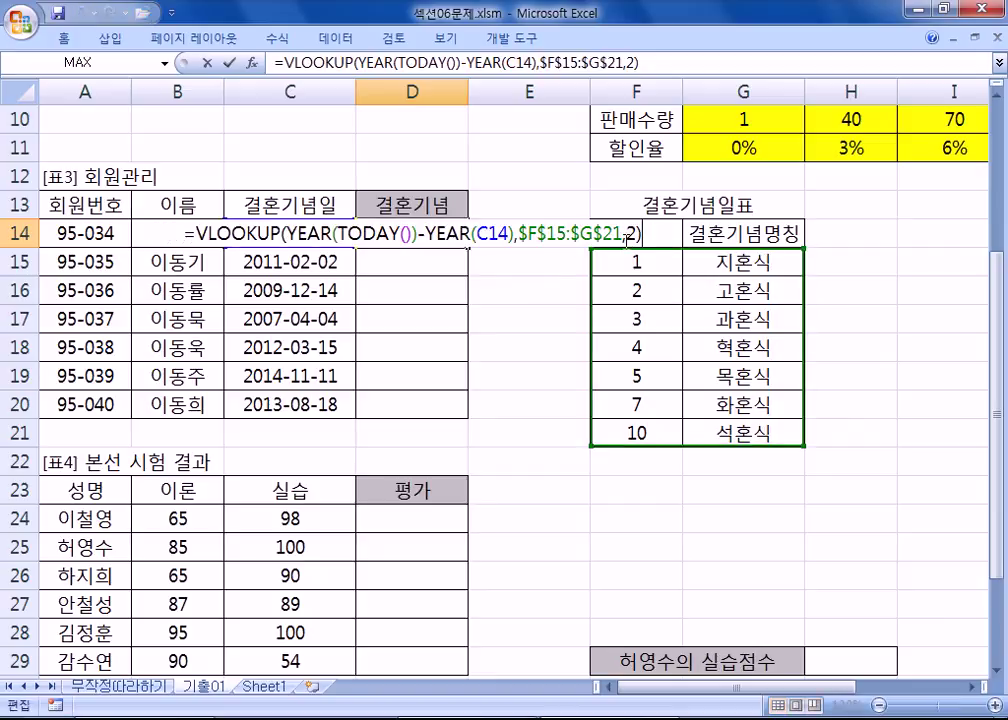
pyautogui.write(',')
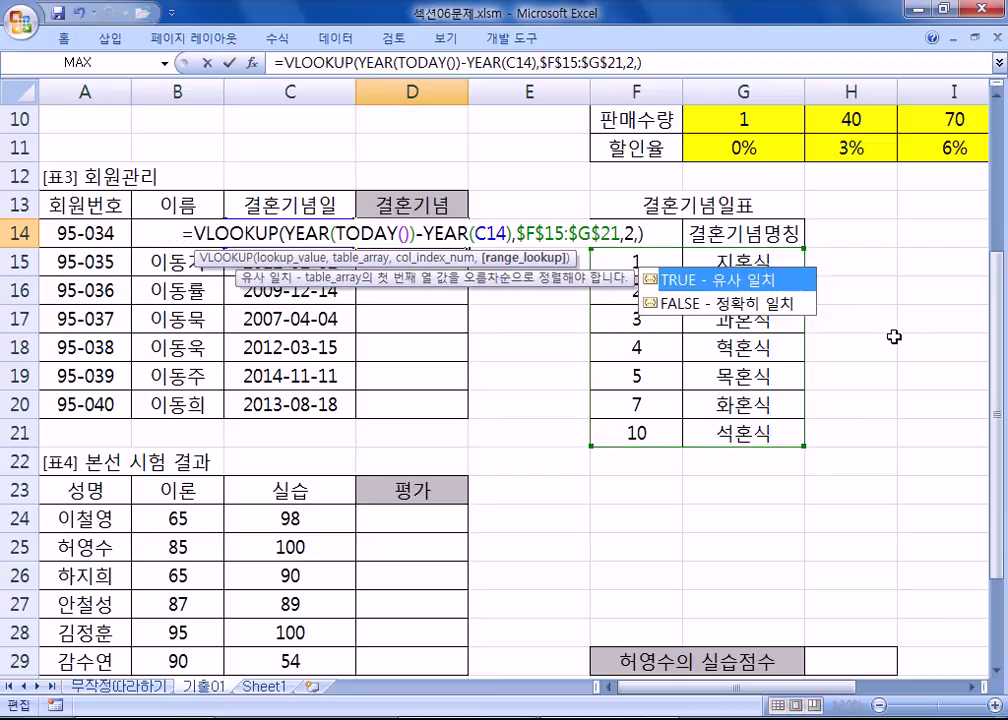
pyautogui.press('BackSpace')
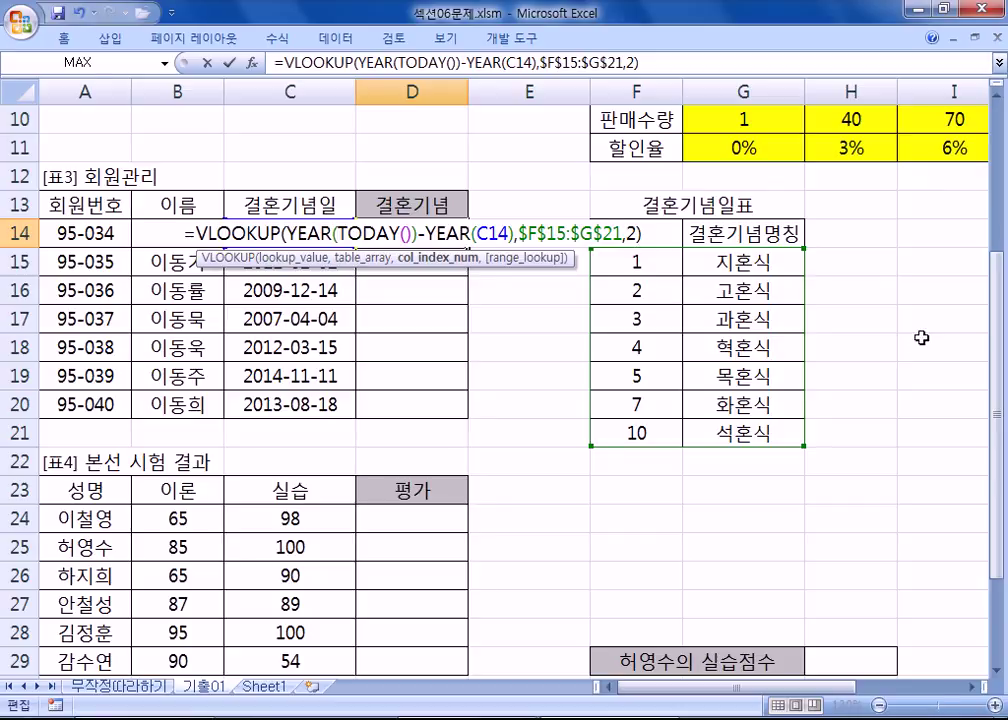
# - Enter D14's VLOOKUP formula and fill it down the 결혼기념 column to D20
pyautogui.press('Return')
pyautogui.click(455, 233)
pyautogui.moveTo(469, 250); pyautogui.dragTo(462, 415)
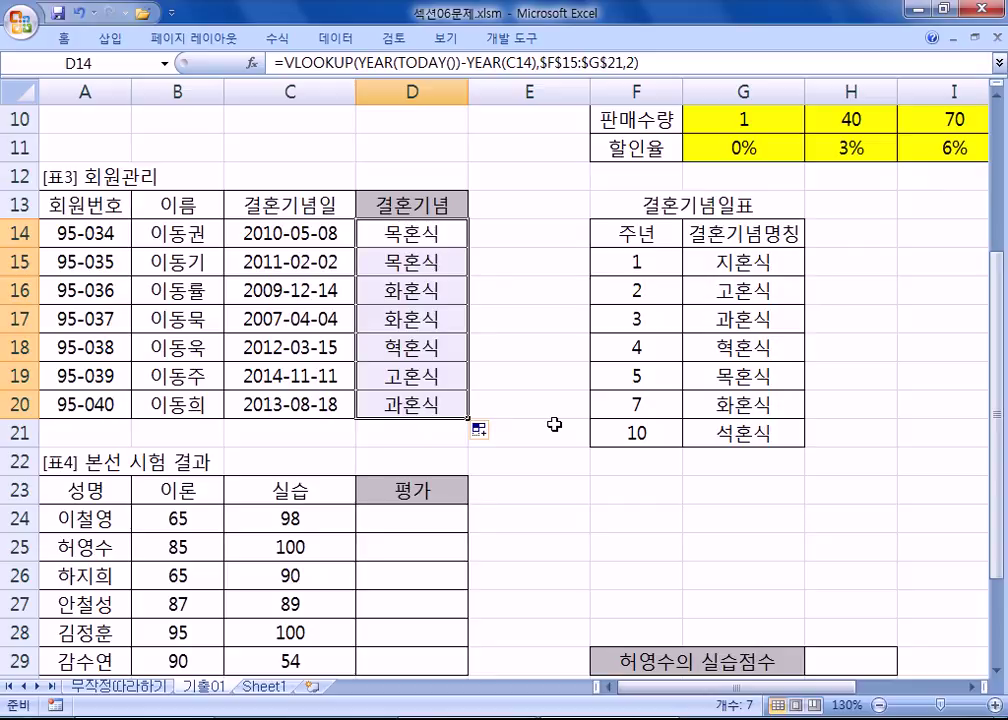
# - Review the 2주년 row of 결혼기념일표, and examine 표4's empty 평가 column and first row of 이론 and 실습 scores
pyautogui.click(610, 290)
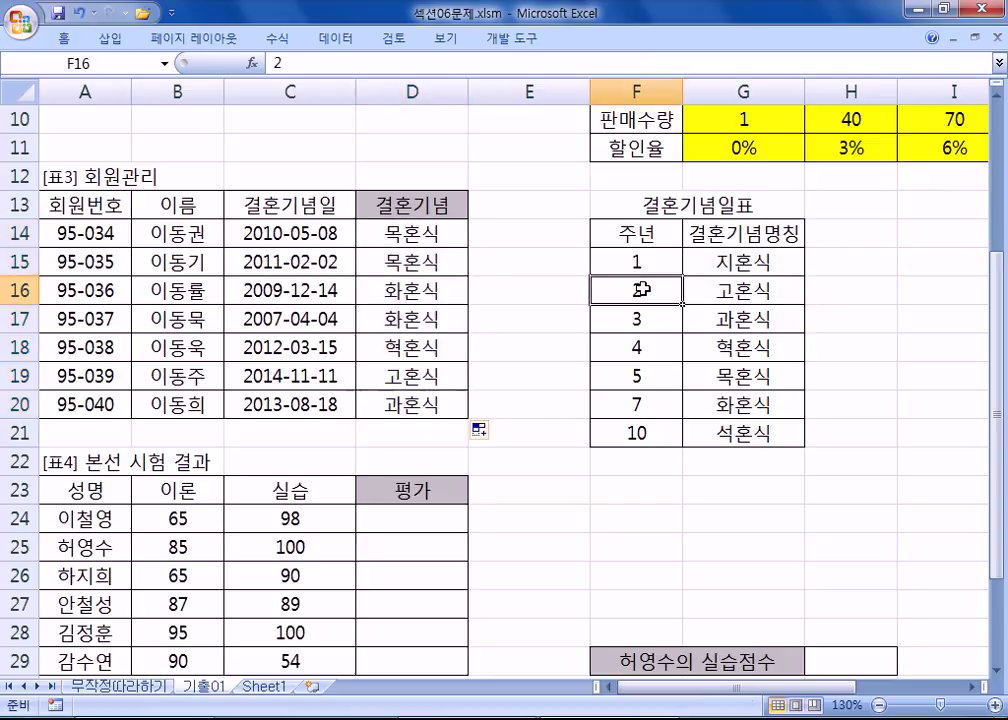
pyautogui.click(710, 294)
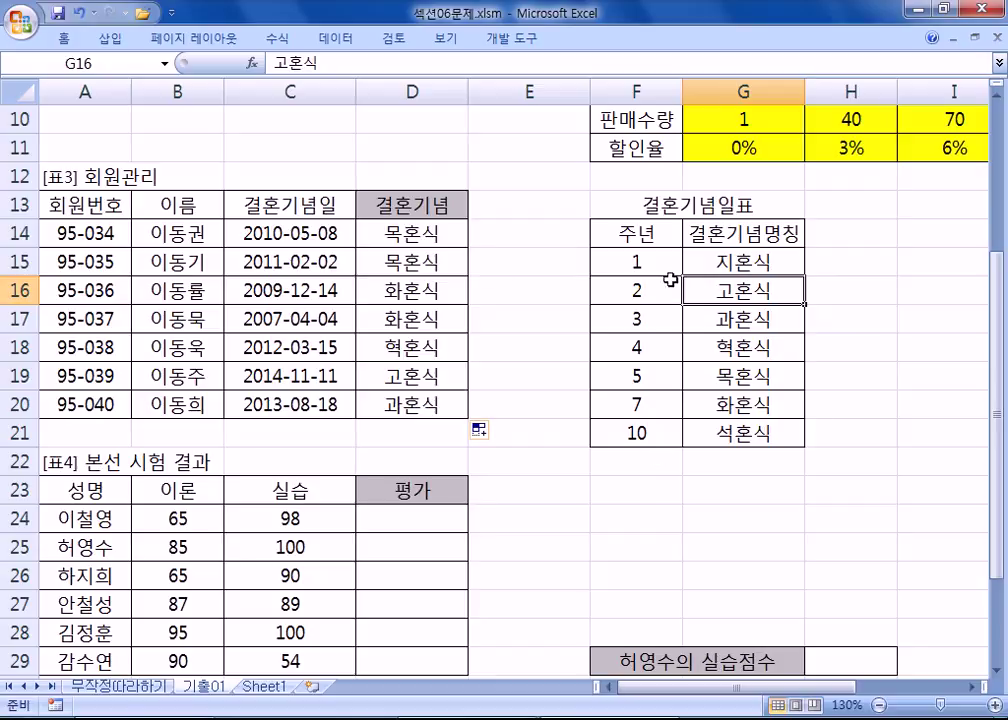
pyautogui.click(625, 466)
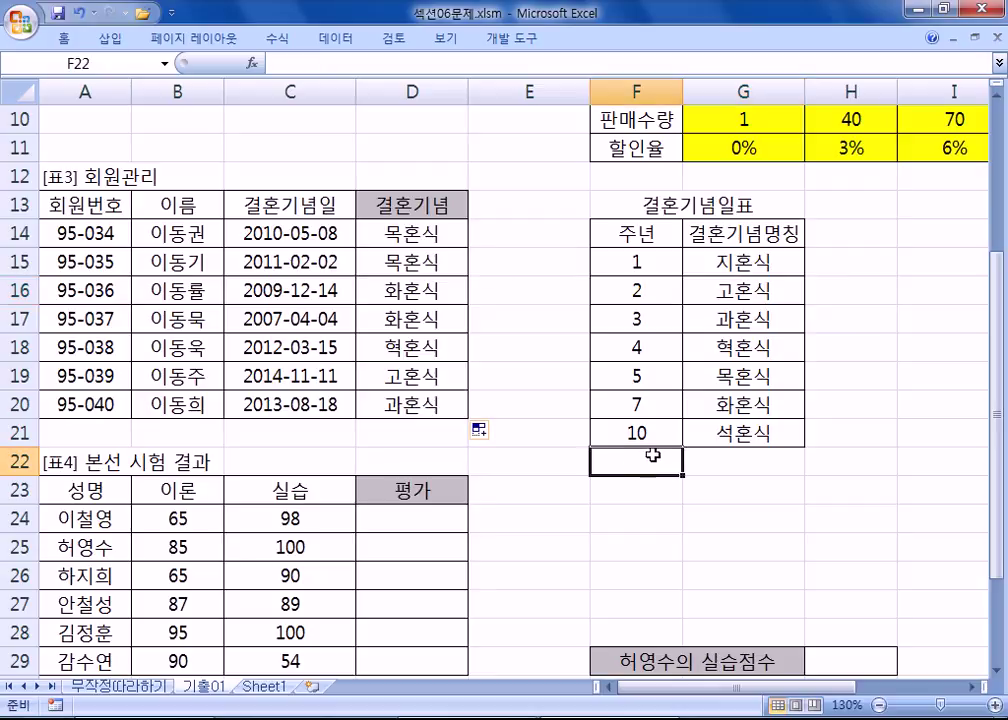
pyautogui.press('Home')
pyautogui.scroll(-2, 652, 458)
pyautogui.scroll(2, 630, 445)
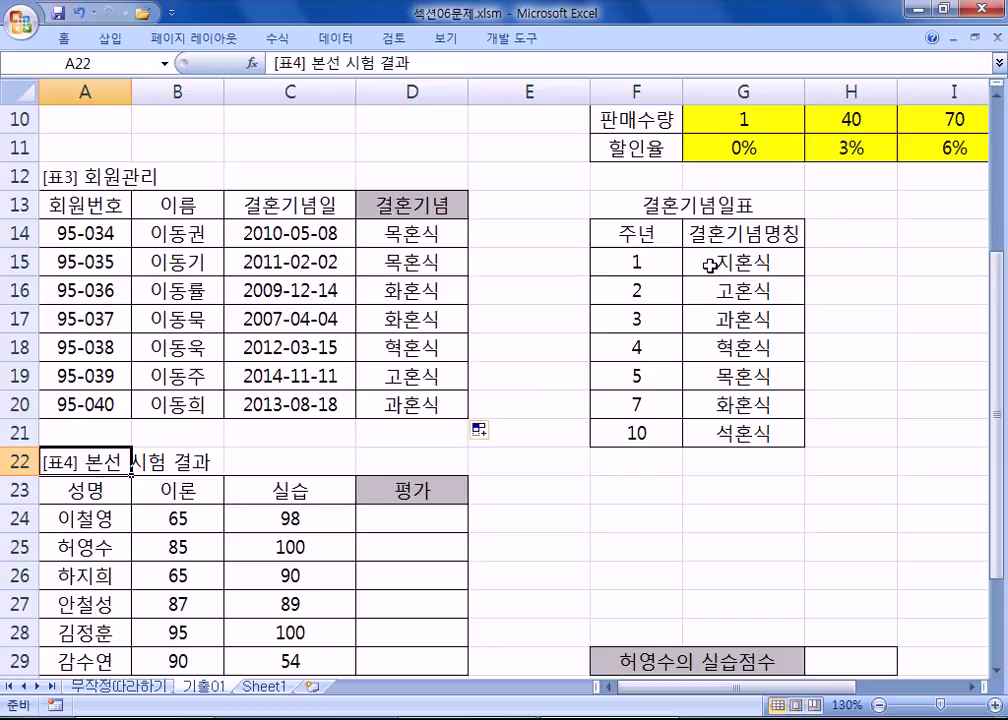
pyautogui.scroll(-4, 710, 265)
pyautogui.click(396, 173)
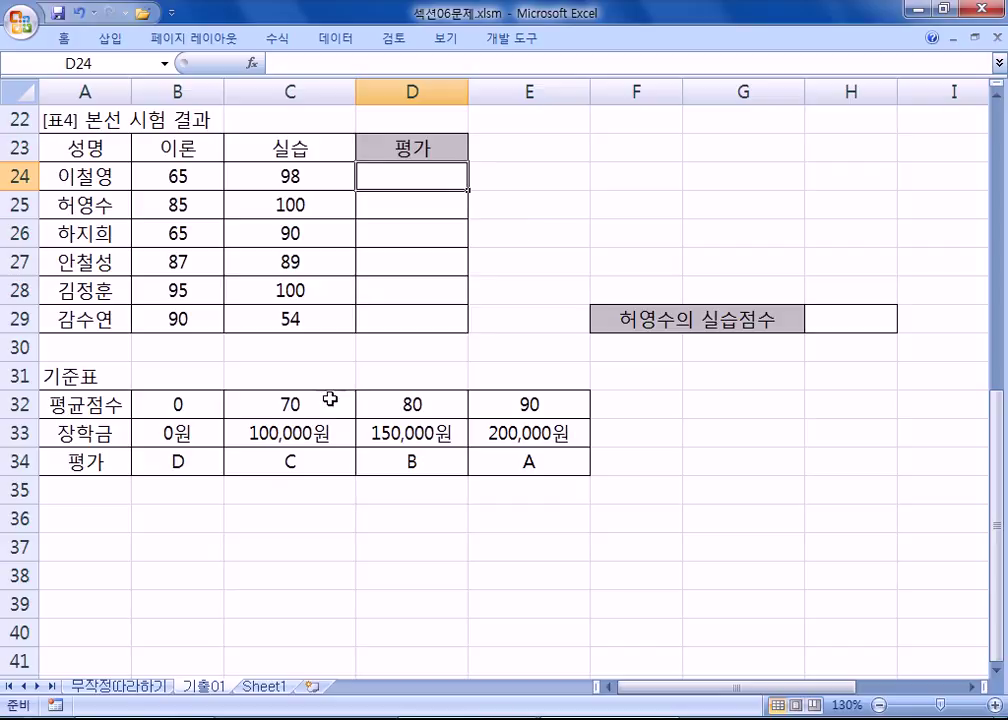
pyautogui.moveTo(152, 168); pyautogui.dragTo(252, 164)
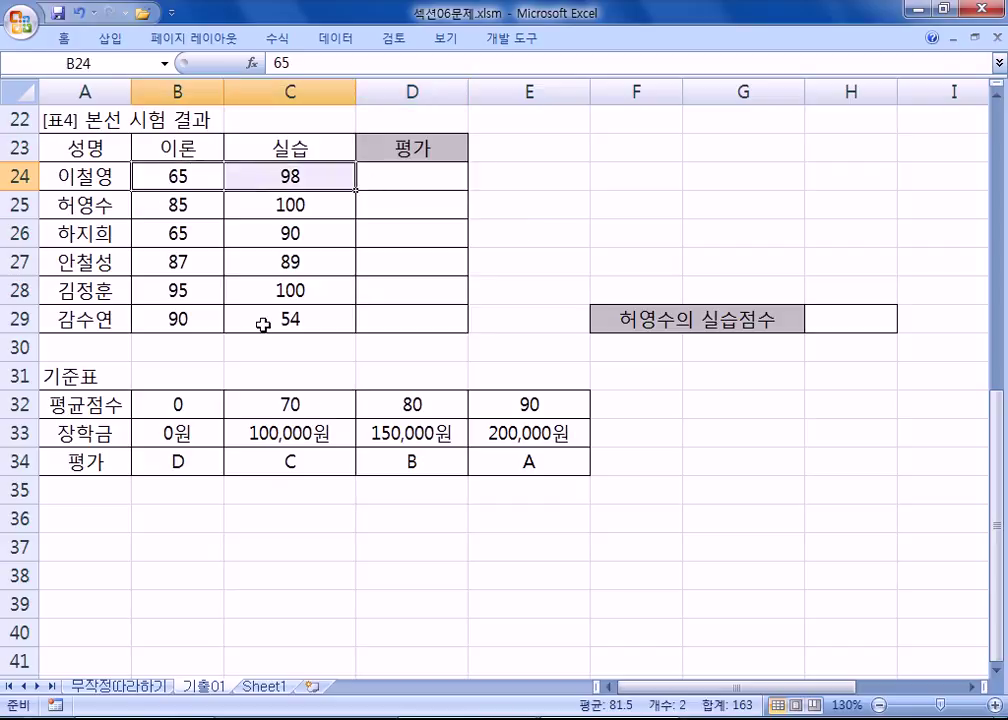
# - Fill the 기준표 range B32:E34 with yellow
pyautogui.moveTo(155, 405); pyautogui.dragTo(498, 463)
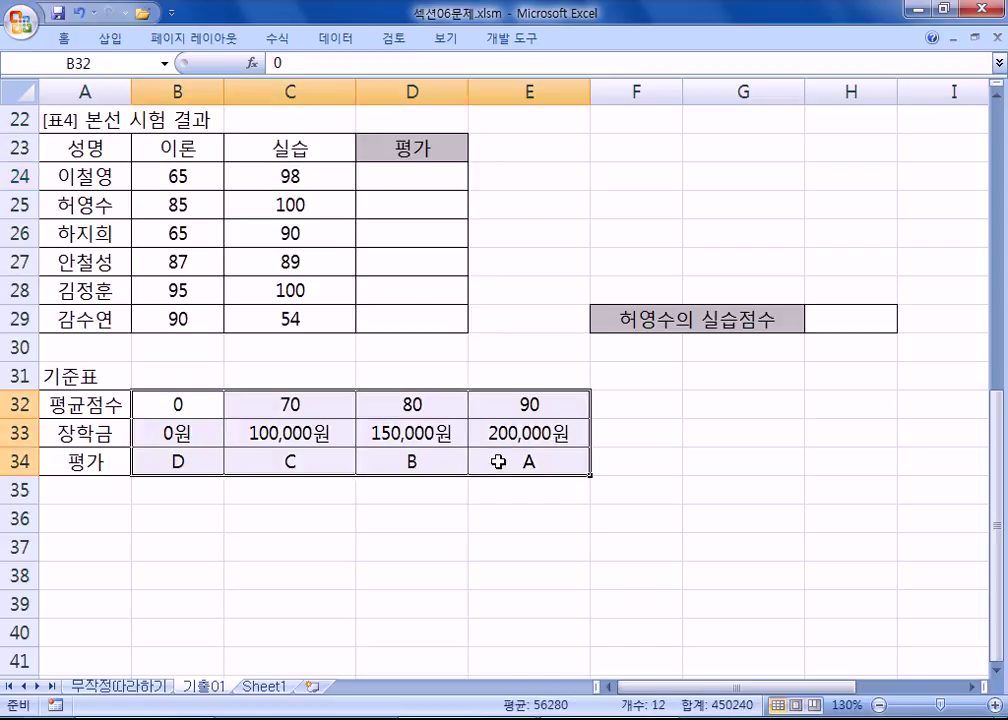
pyautogui.click(66, 38)
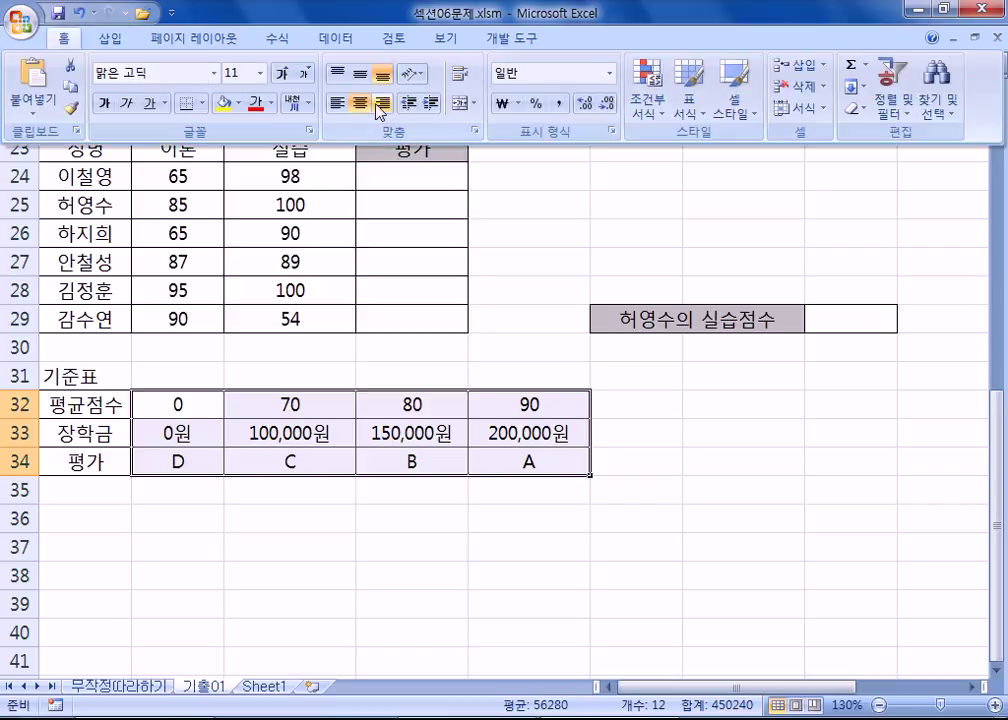
pyautogui.click(224, 103)
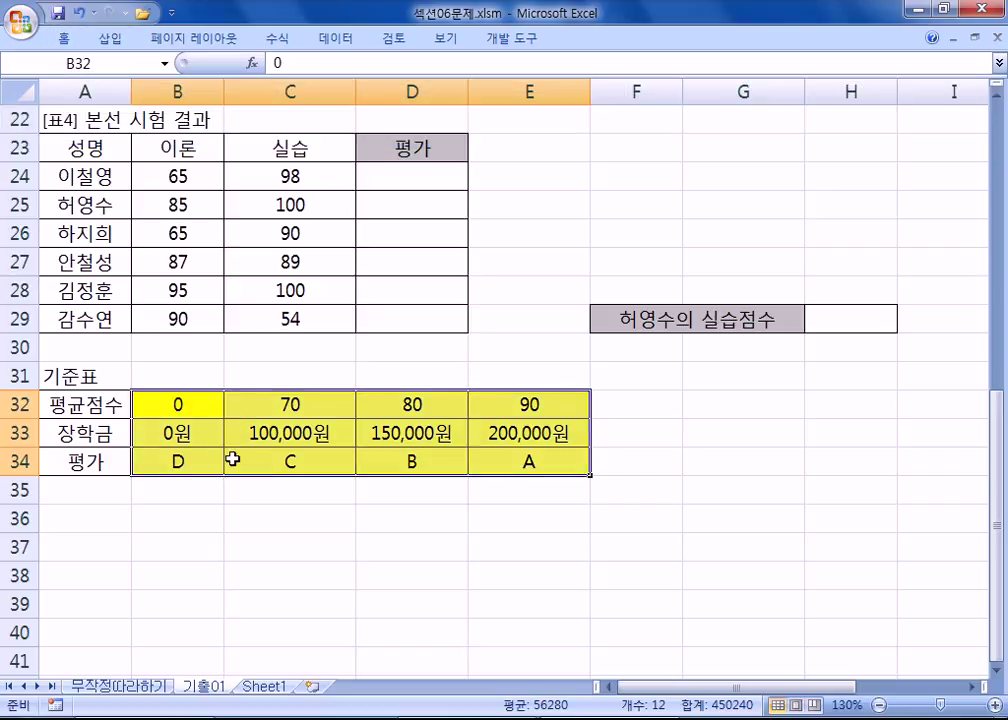
# - Compare B24:C24's scores with the 장학금 and 평가 rows of 기준표
pyautogui.moveTo(184, 176); pyautogui.dragTo(290, 176)
pyautogui.moveTo(150, 434); pyautogui.dragTo(530, 433)
pyautogui.moveTo(153, 463); pyautogui.dragTo(527, 466)
# - Start D24's HLOOKUP formula in the 평가 column with AVERAGE(B24:C24) as the lookup value
pyautogui.click(398, 176)
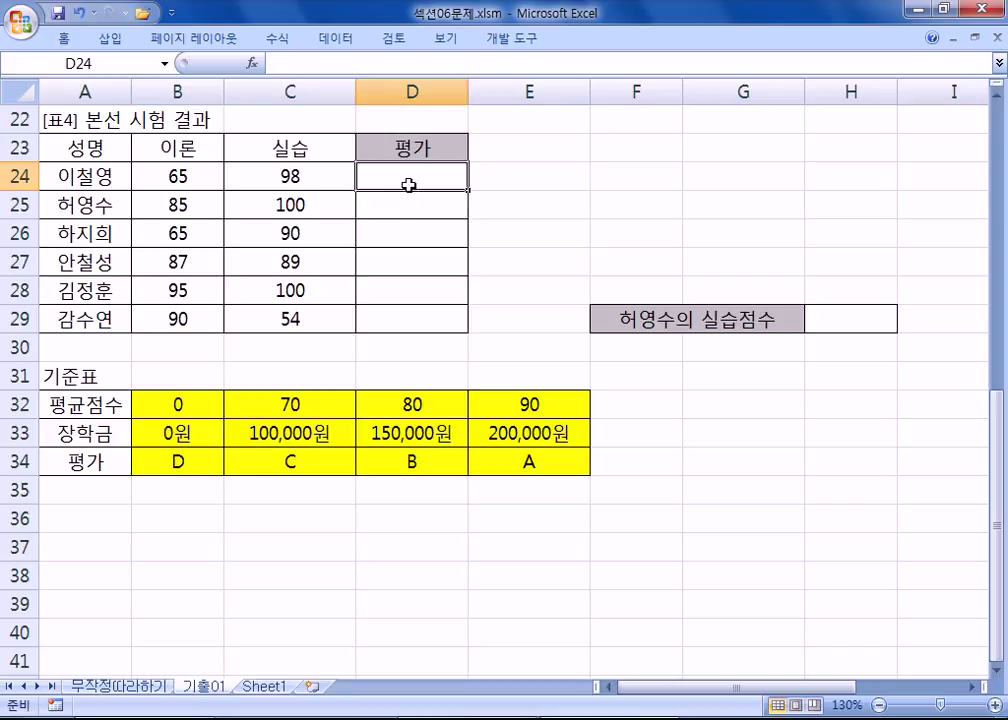
pyautogui.write('=HLO')
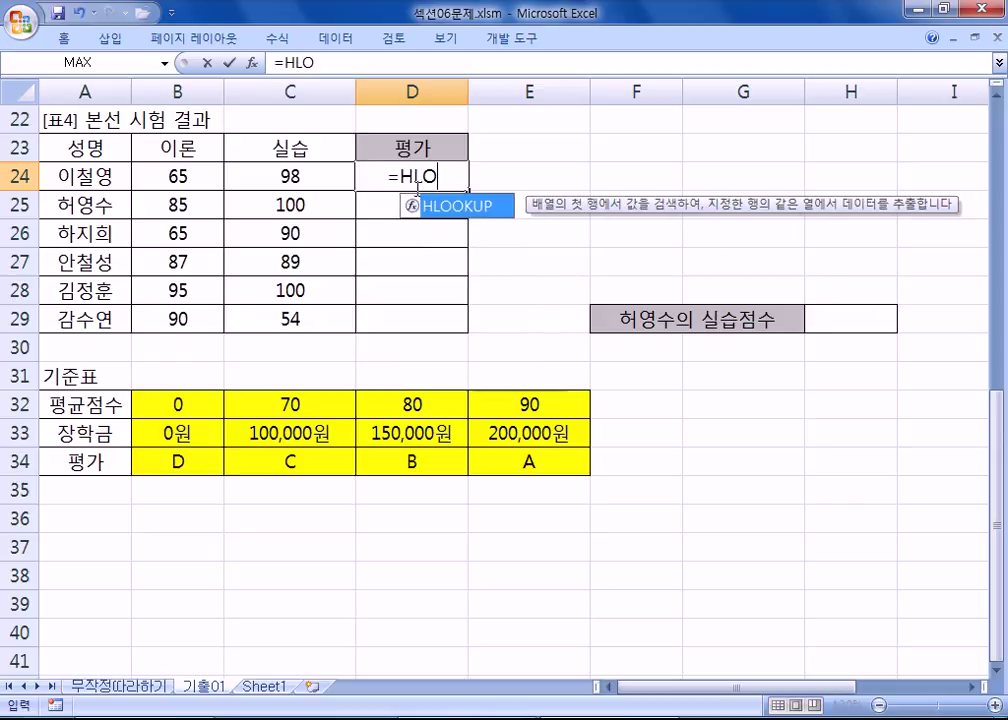
pyautogui.press('Tab')
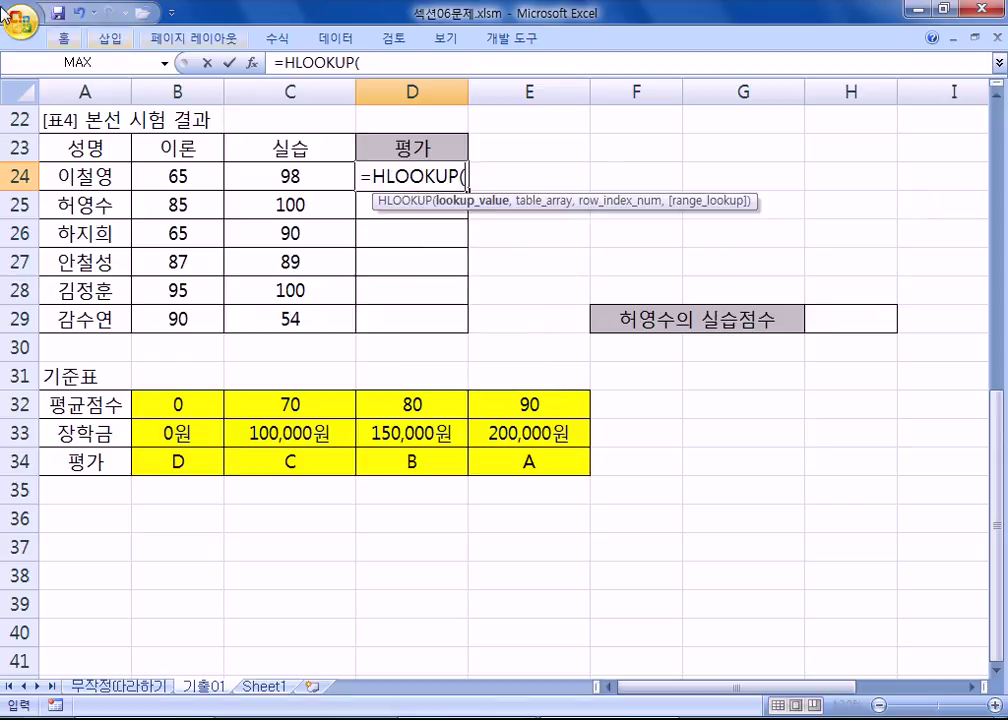
pyautogui.write('AVER')
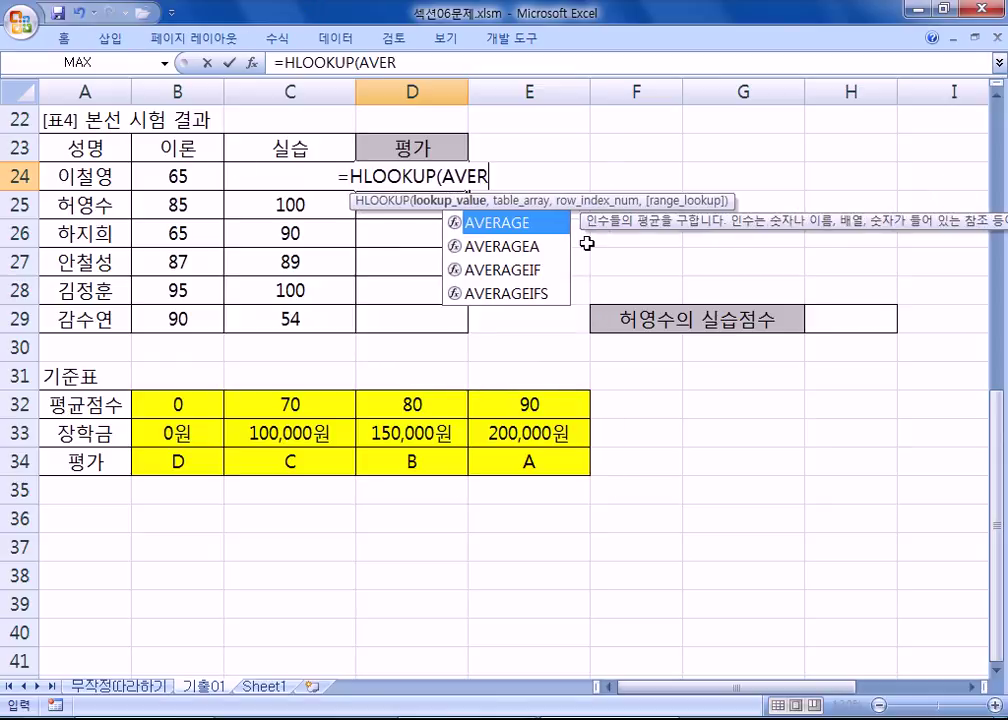
pyautogui.press('Tab')
pyautogui.moveTo(198, 178); pyautogui.dragTo(286, 178)
pyautogui.write('),')
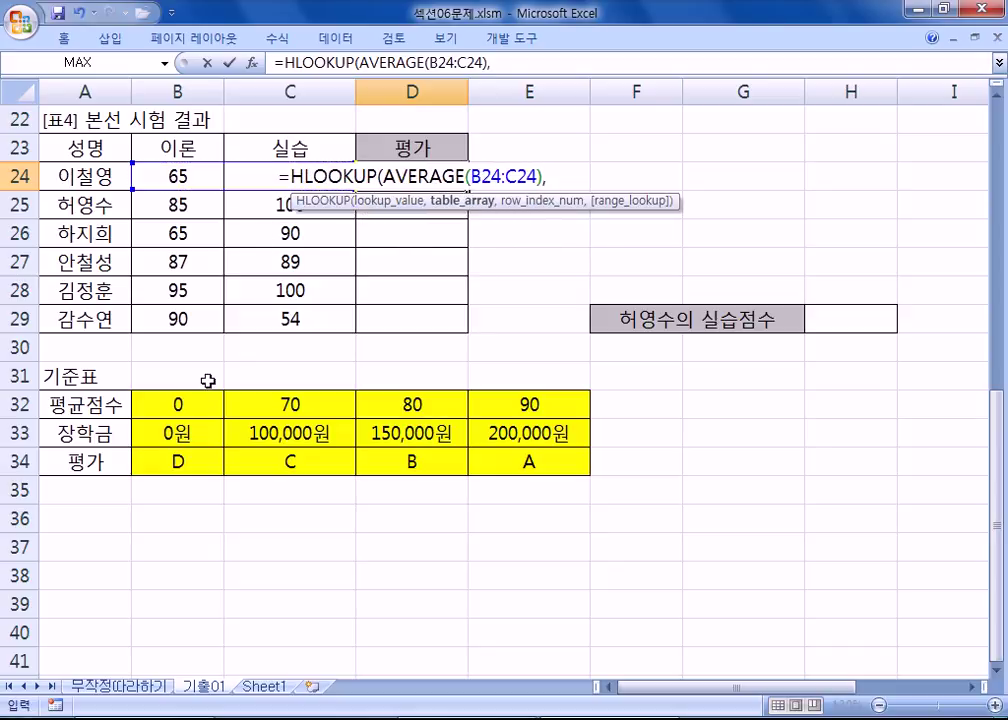
# - Complete D24's HLOOKUP with table $B$32:$E$34, row 3 and TRUE, and fill it down to D29
pyautogui.moveTo(189, 410); pyautogui.dragTo(507, 462)
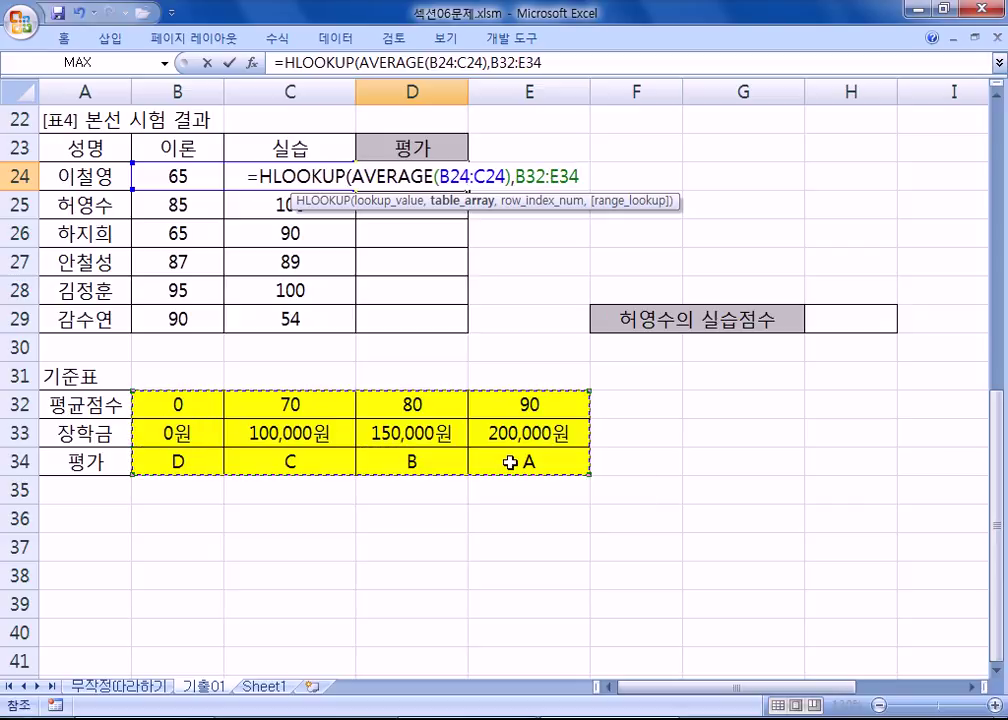
pyautogui.press('F4')
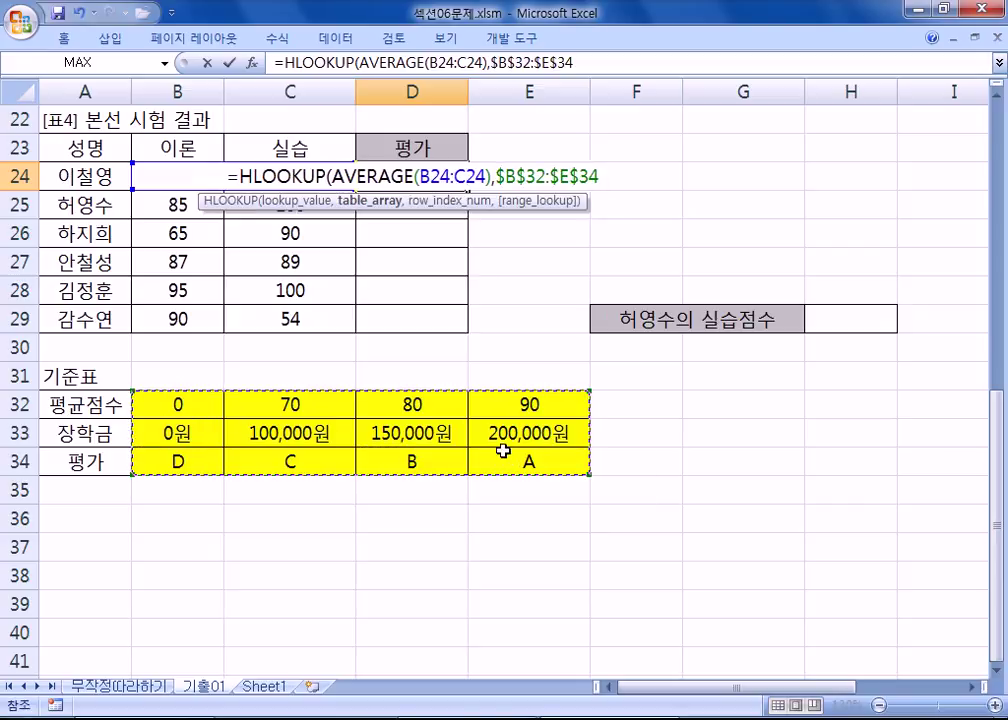
pyautogui.write(',')
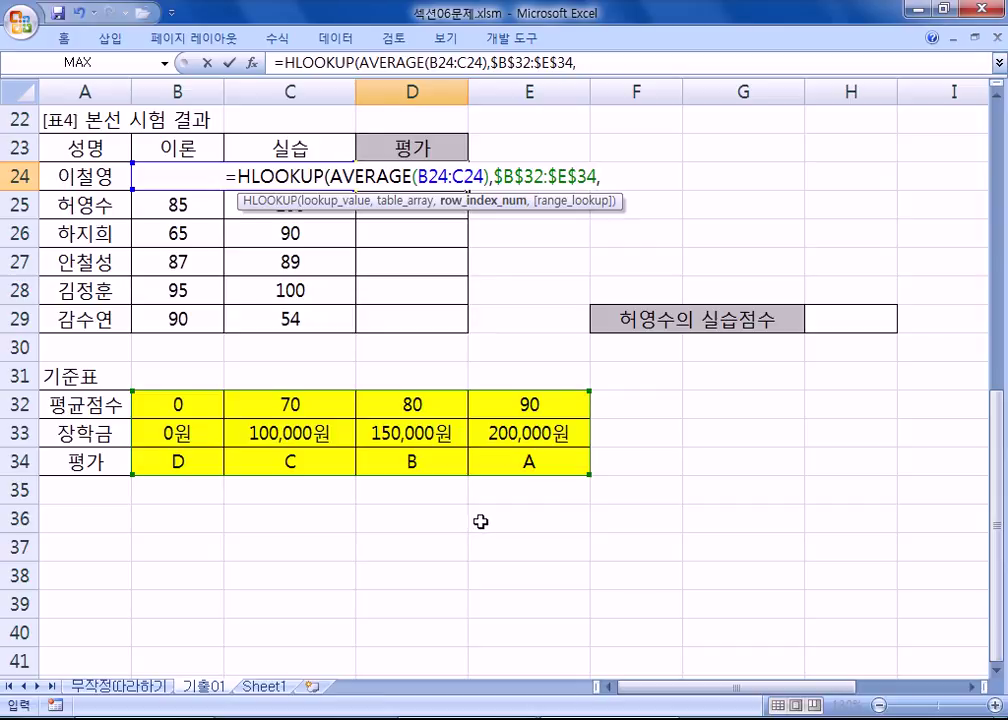
pyautogui.write('3')
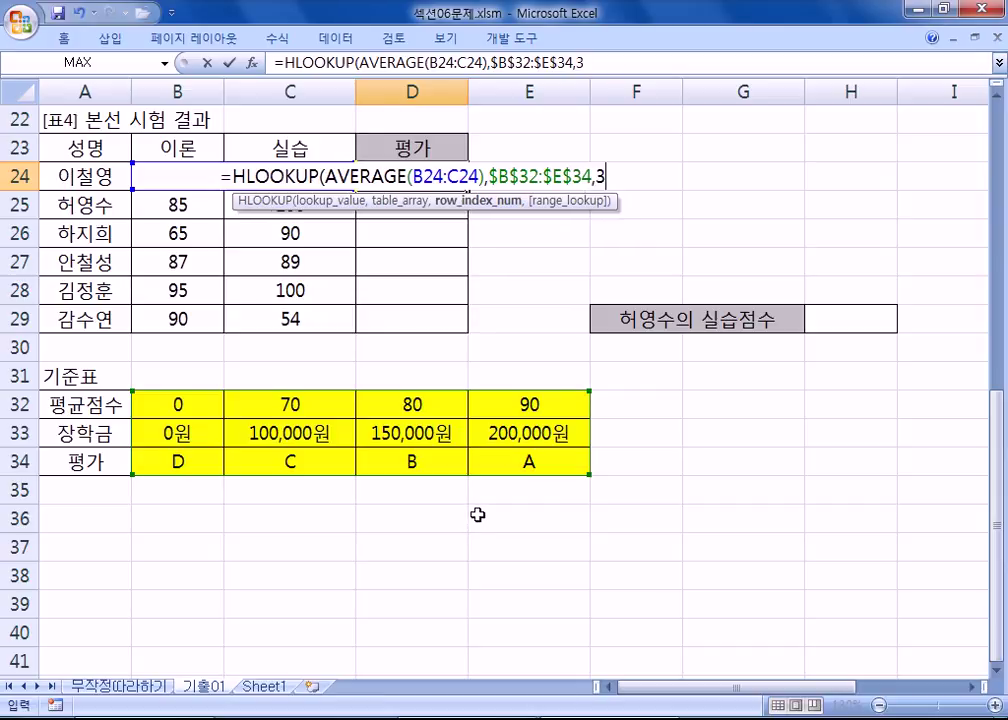
pyautogui.write(',')
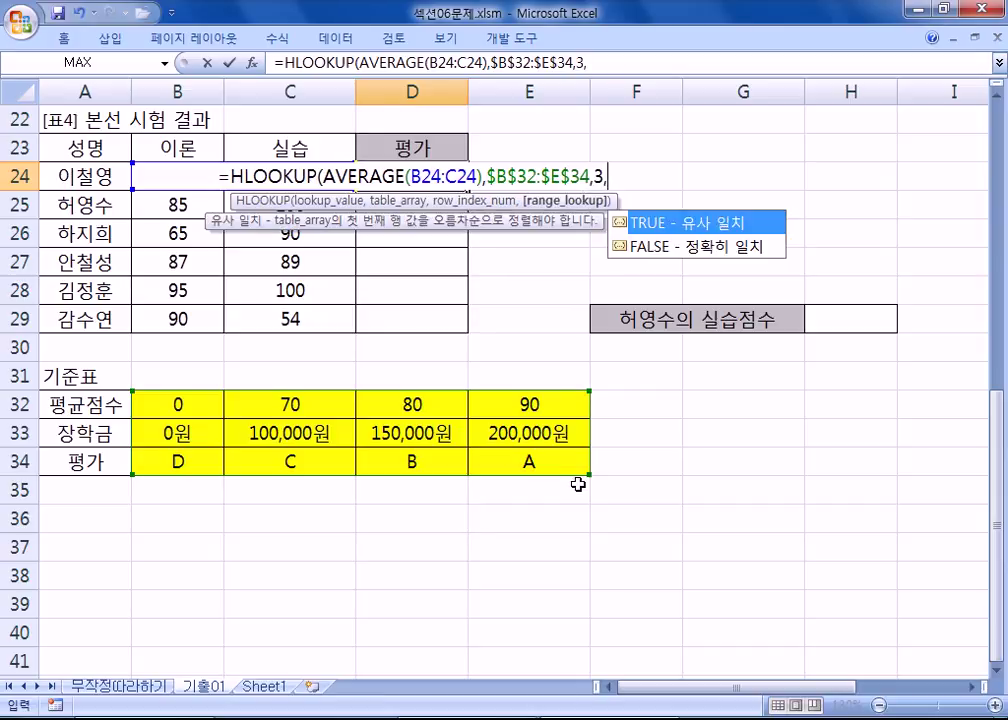
pyautogui.doubleClick(724, 232)
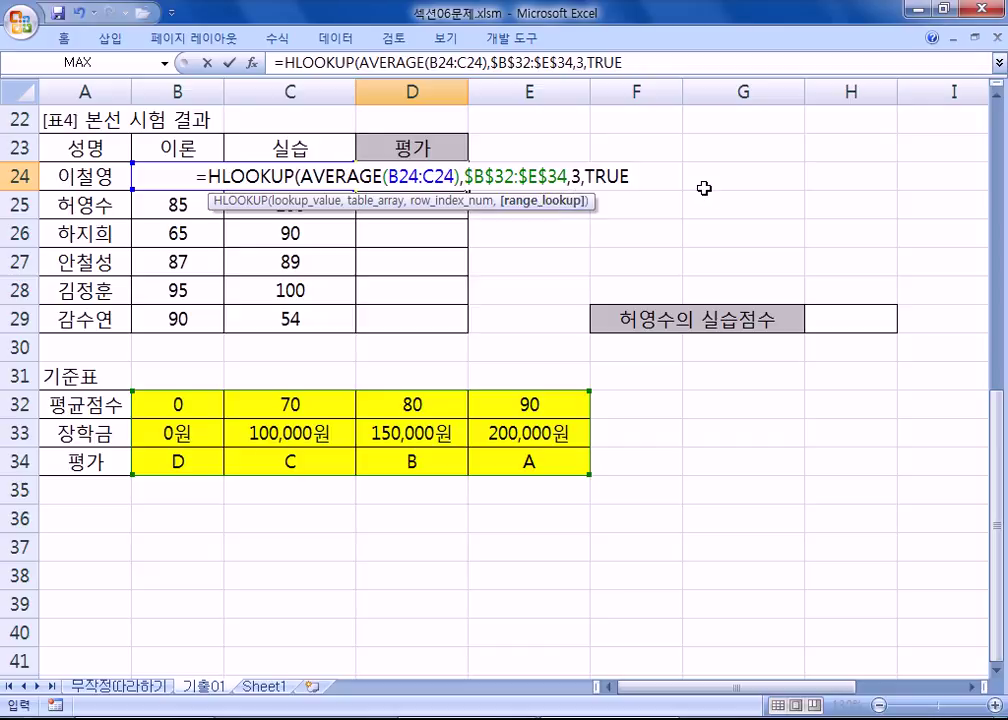
pyautogui.write(')')
pyautogui.press('Return')
pyautogui.click(439, 173)
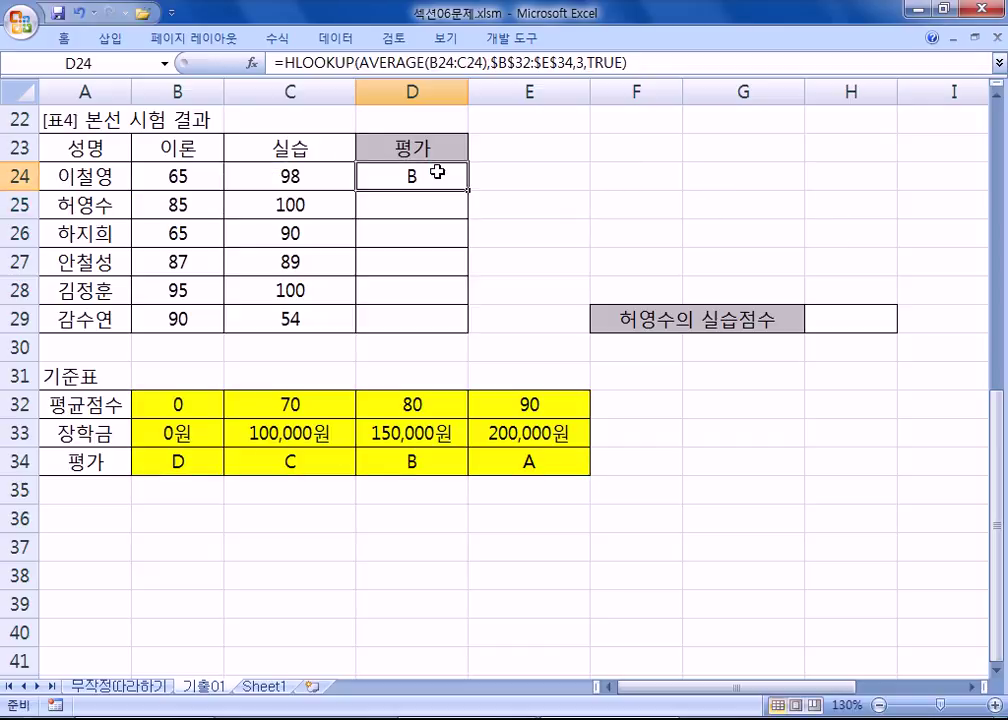
pyautogui.moveTo(467, 190); pyautogui.dragTo(467, 328)
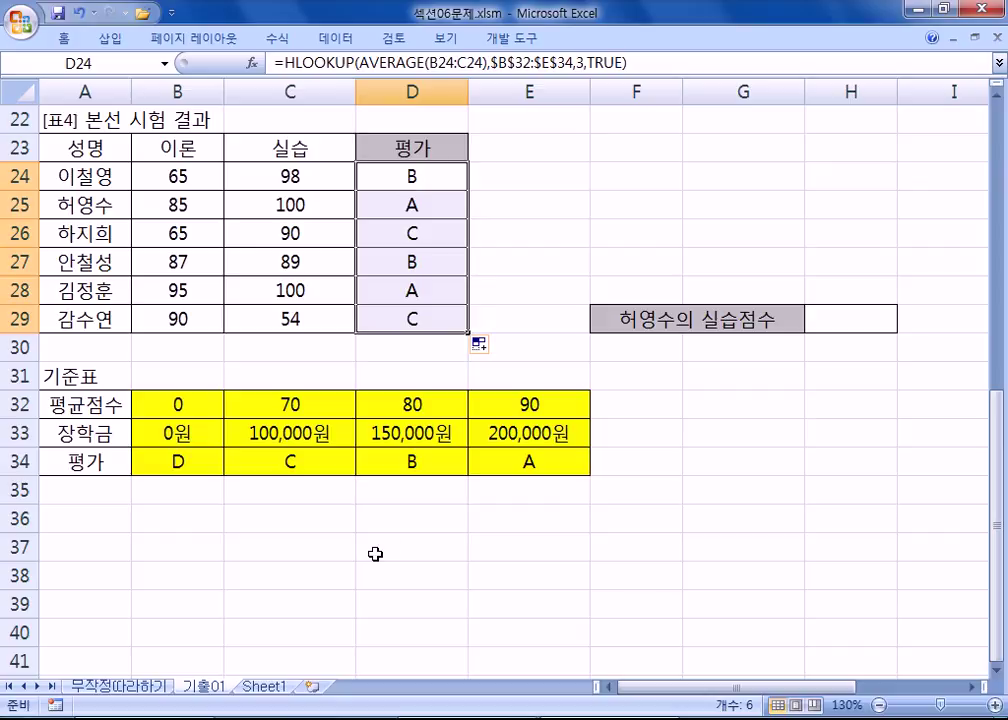
# - Fill the 결혼기념일표 range F15:G21 with yellow
pyautogui.moveTo(178, 410); pyautogui.dragTo(522, 466)
pyautogui.scroll(4, 562, 477)
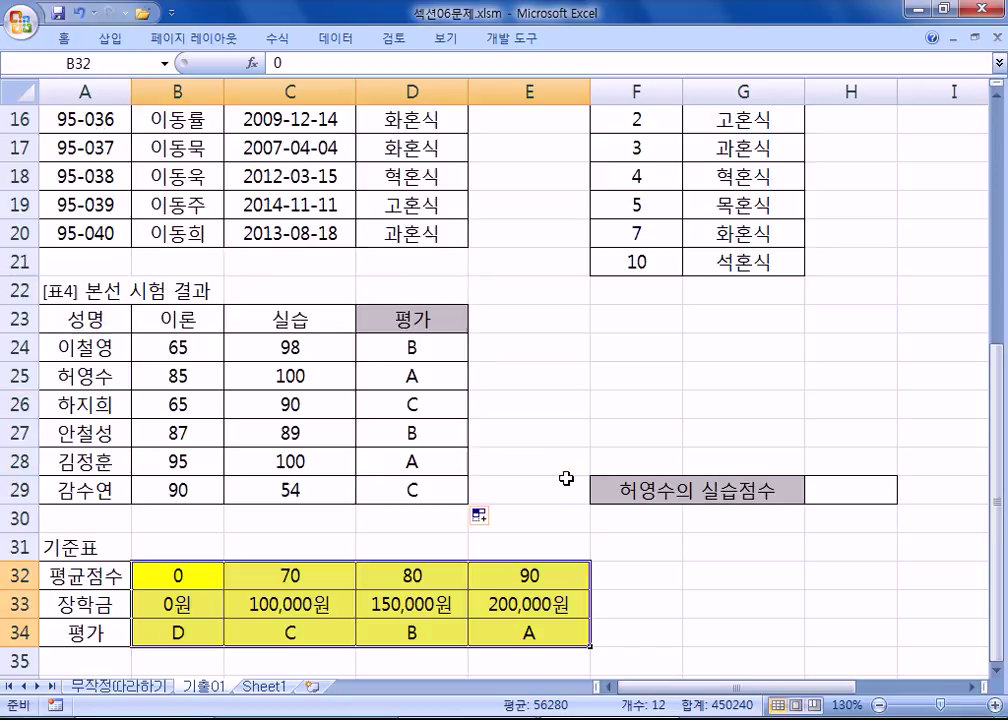
pyautogui.moveTo(640, 262); pyautogui.dragTo(756, 430)
pyautogui.click(63, 38)
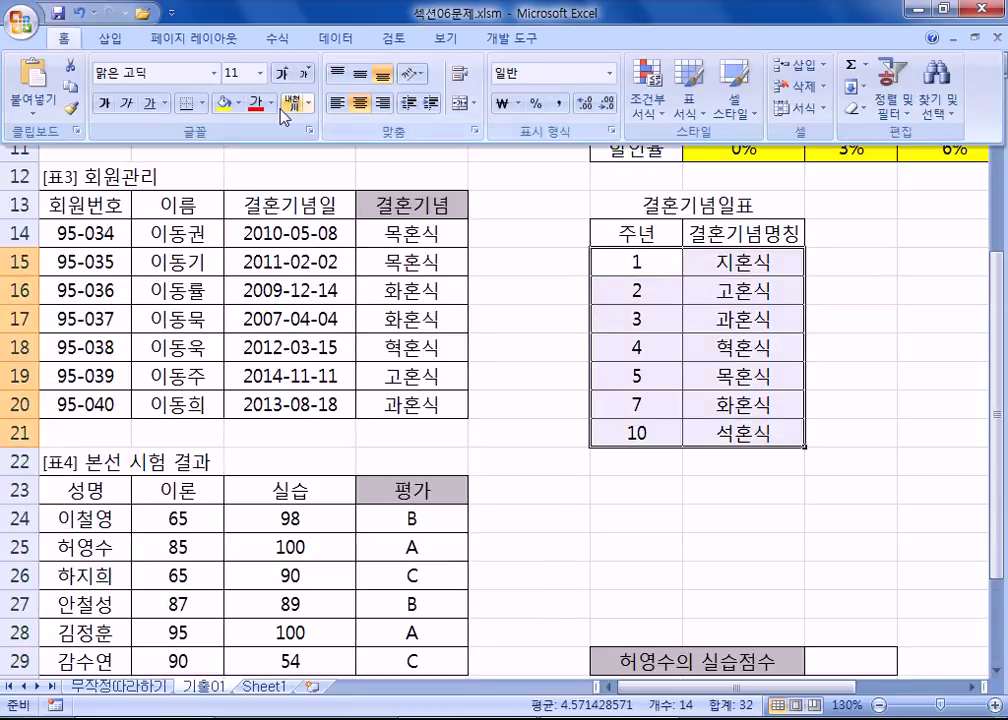
pyautogui.click(224, 104)
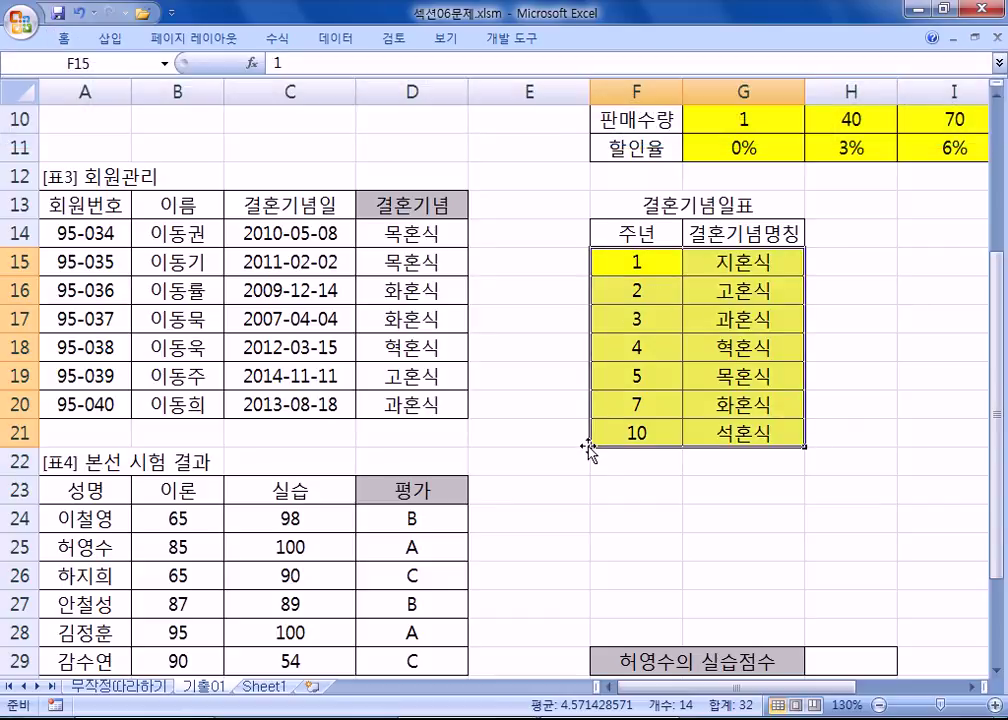
# - Compare where the lookup values sit in 할인율표, 결혼기념일표 and 기준표: first row or first column
pyautogui.scroll(1, 592, 436)
pyautogui.scroll(2, 597, 444)
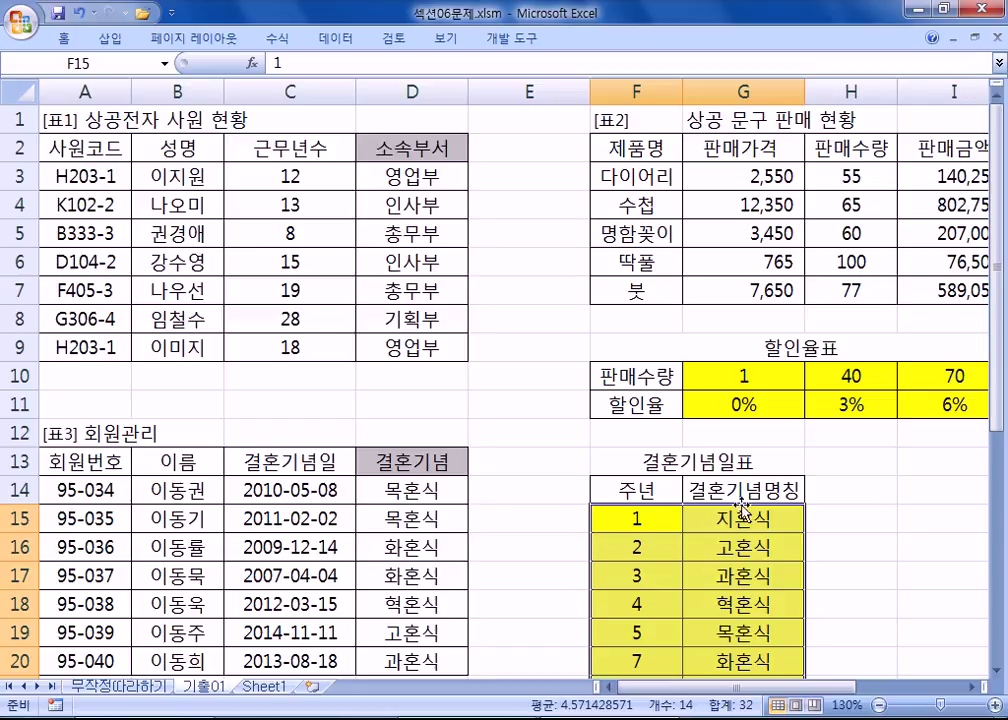
pyautogui.click(801, 376)
pyautogui.scroll(-2, 675, 450)
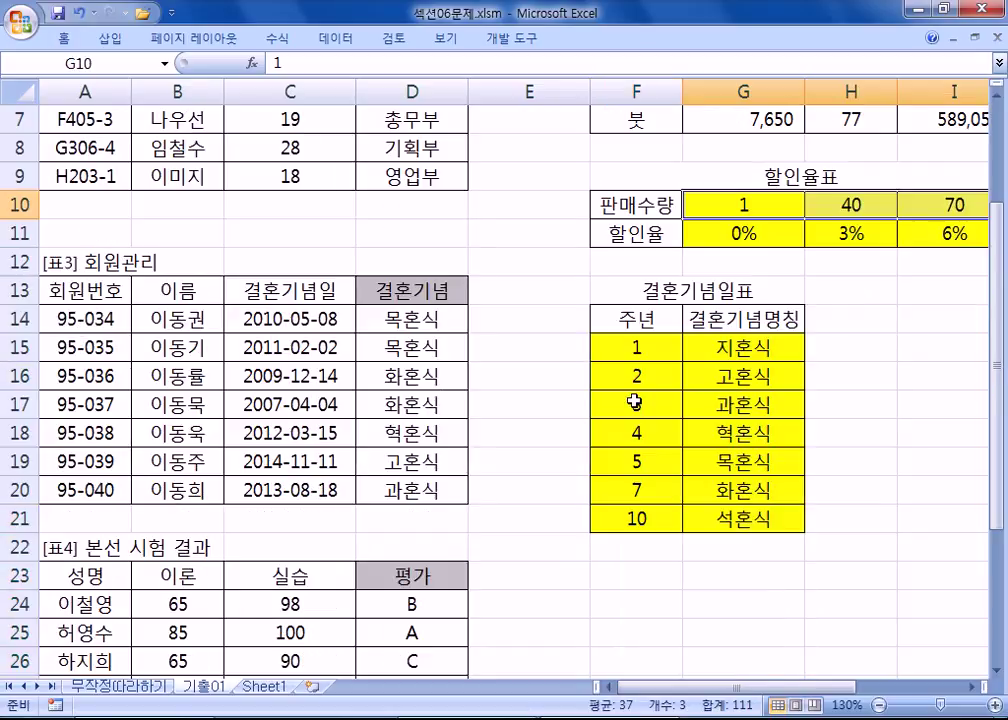
pyautogui.moveTo(610, 349); pyautogui.dragTo(643, 518)
pyautogui.scroll(-2, 511, 527)
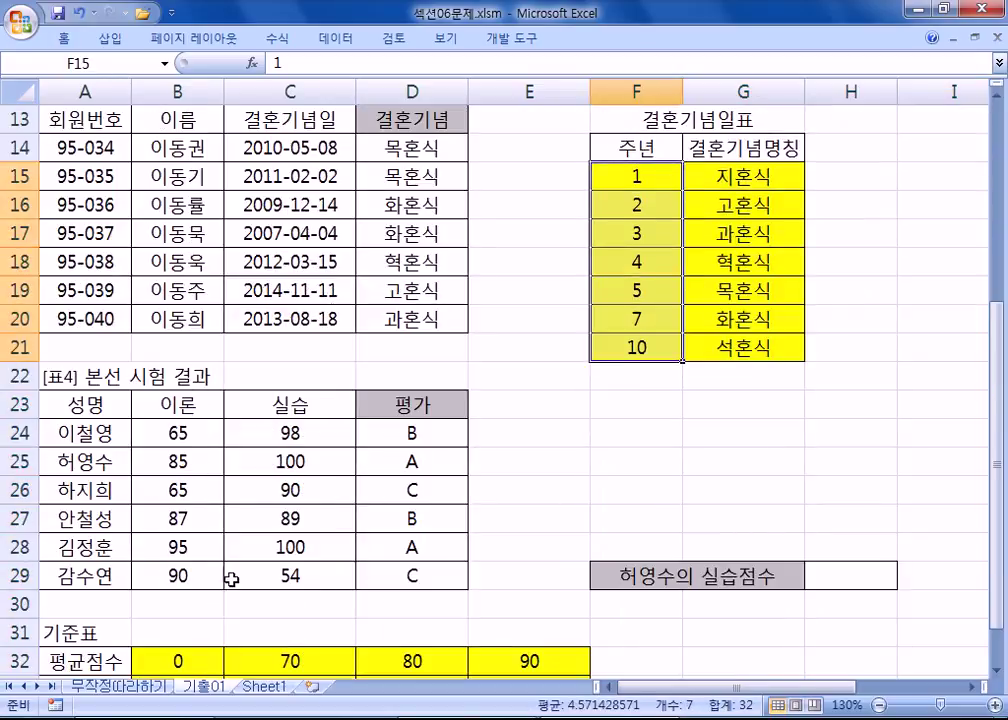
pyautogui.scroll(-1, 150, 460)
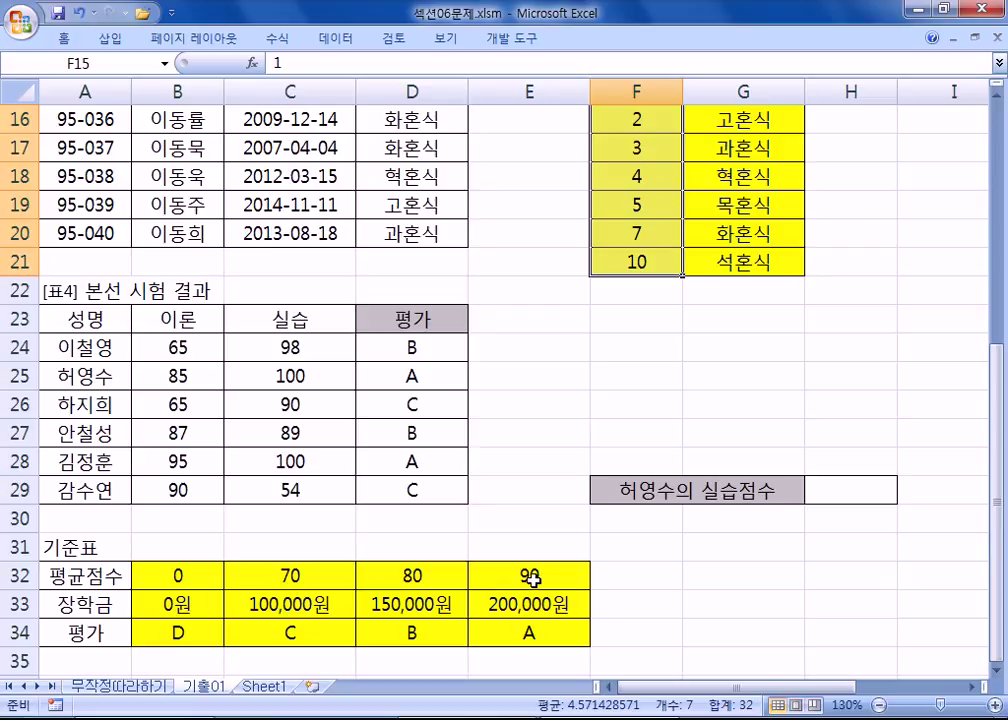
# - Highlight the 실습 score in C25 of 표4 with yellow fill
pyautogui.scroll(-2, 531, 578)
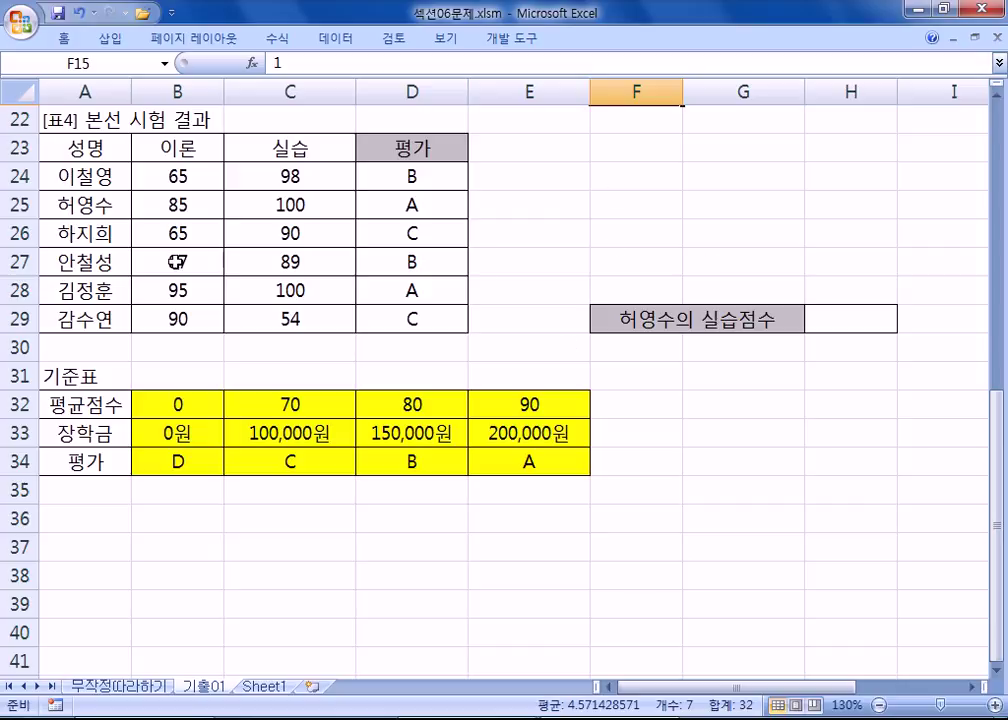
pyautogui.click(296, 204)
pyautogui.rightClick(297, 203)
pyautogui.click(409, 174)
pyautogui.click(553, 326)
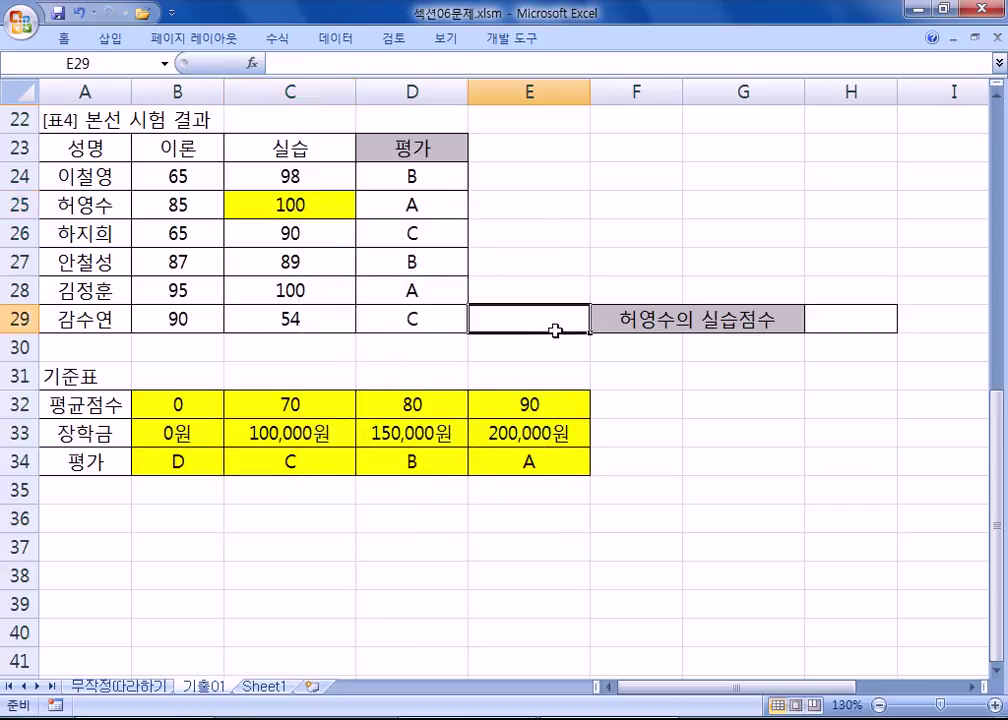
# - Start an INDEX formula in E25 with 표4's range A23:C29 as the array
pyautogui.click(301, 211)
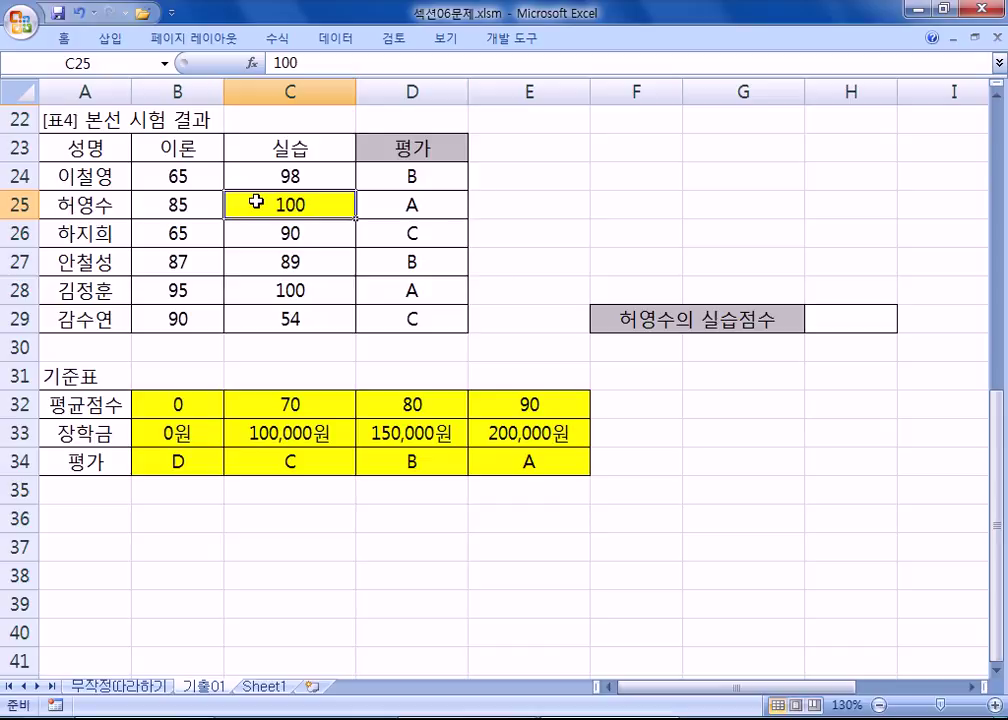
pyautogui.click(82, 204)
pyautogui.click(266, 204)
pyautogui.click(502, 203)
pyautogui.write('=I')
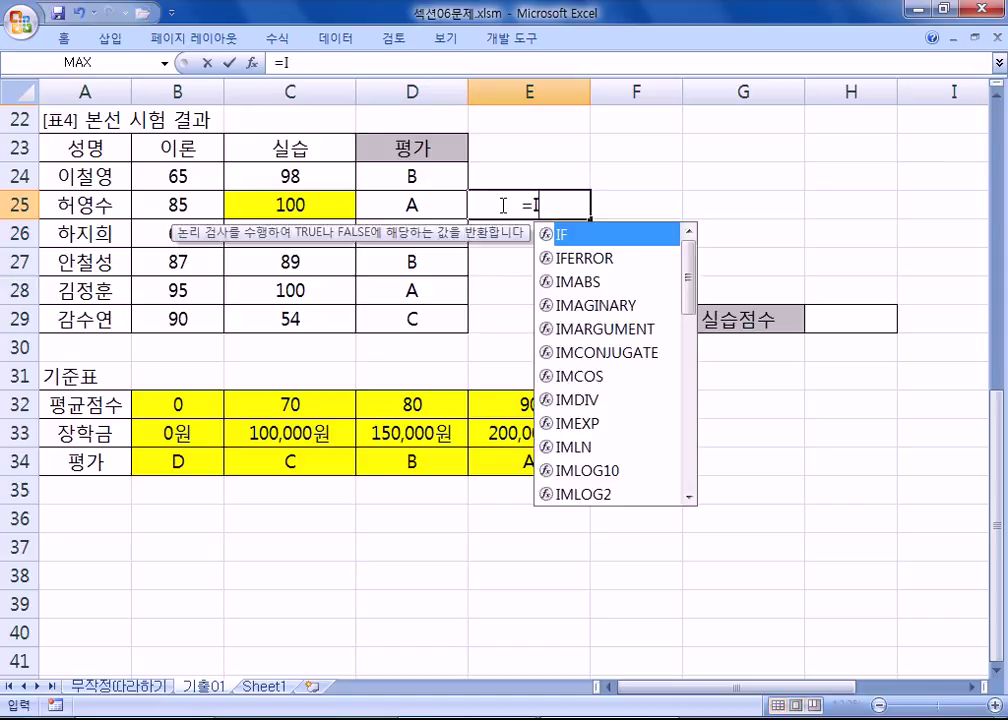
pyautogui.write('NDEX)')
pyautogui.press('BackSpace')
pyautogui.write('(')
pyautogui.moveTo(97, 140); pyautogui.dragTo(291, 313)
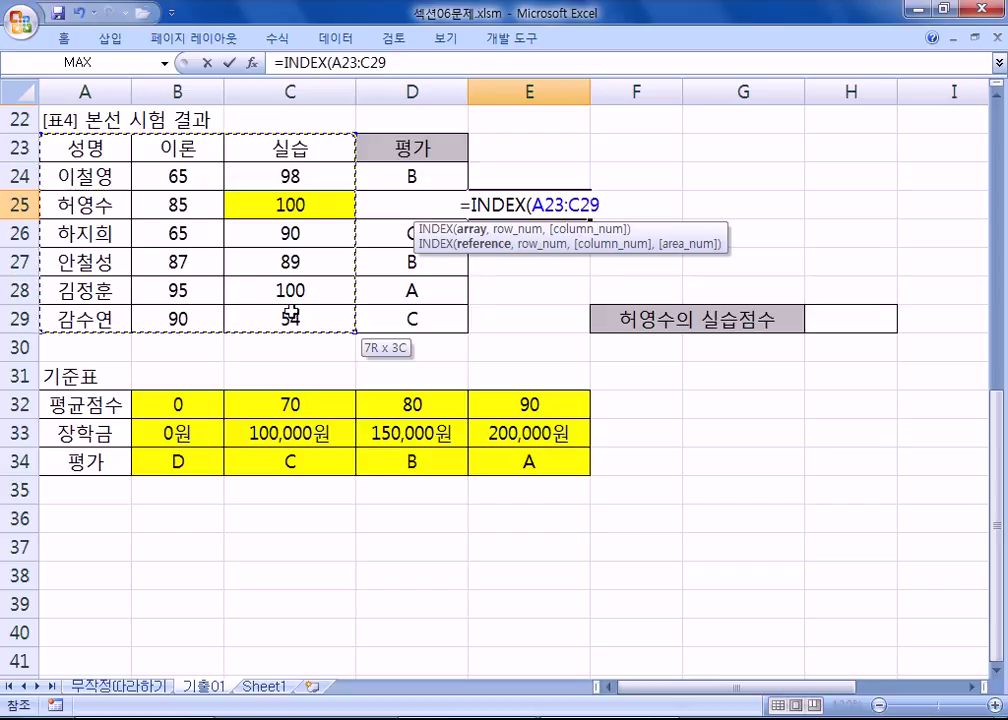
# - Complete E25's INDEX formula with row number 2 and column number 3
pyautogui.write(',')
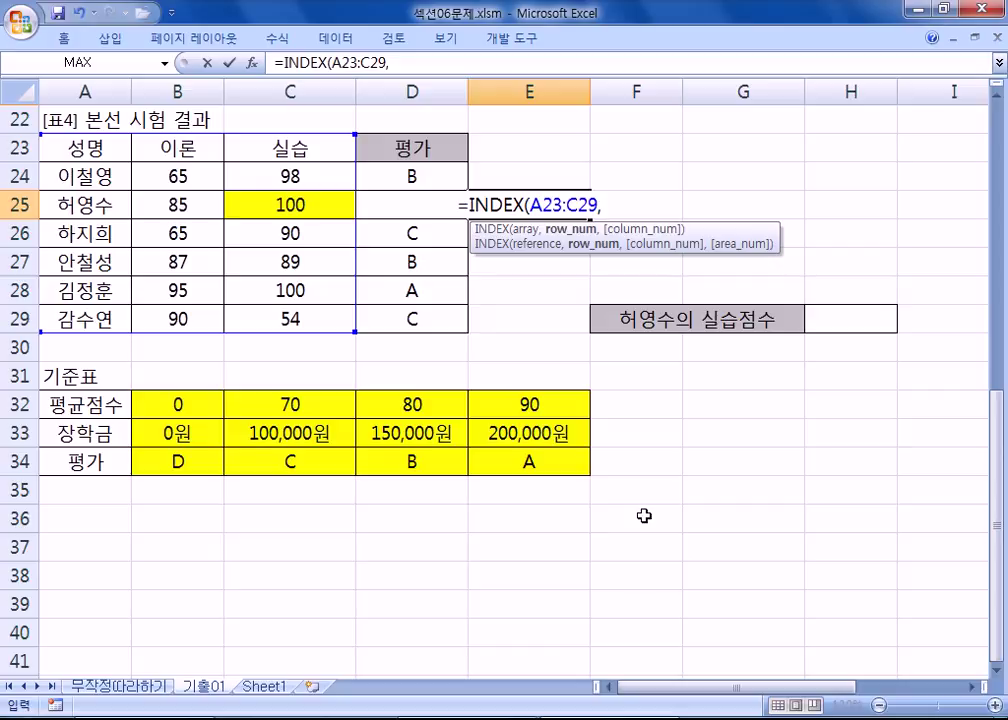
pyautogui.write('2,')
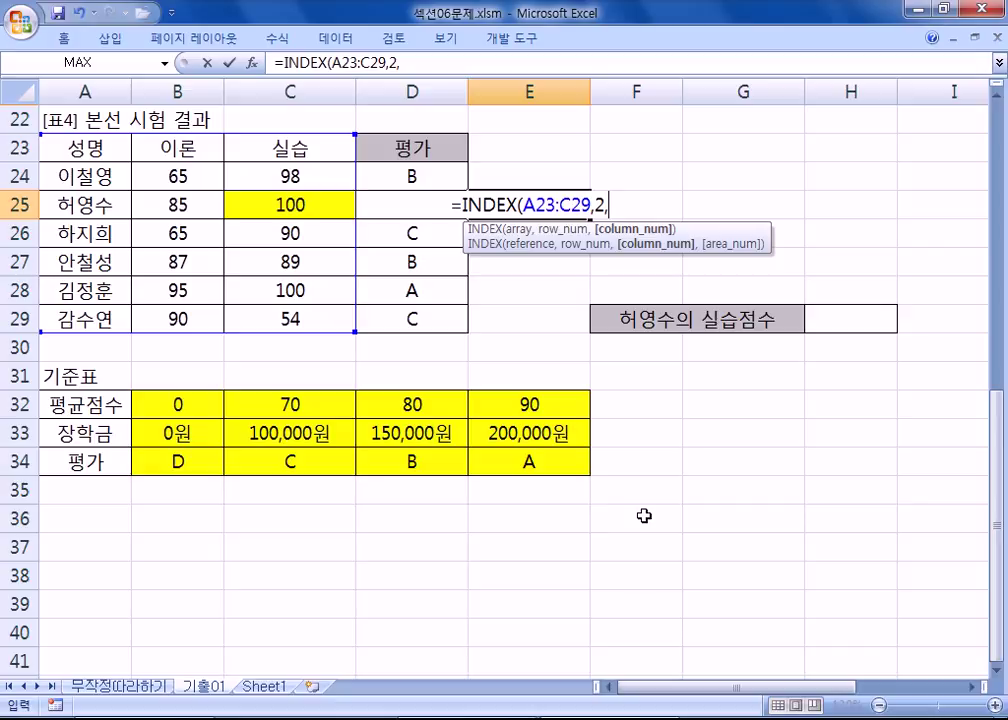
pyautogui.write('3')
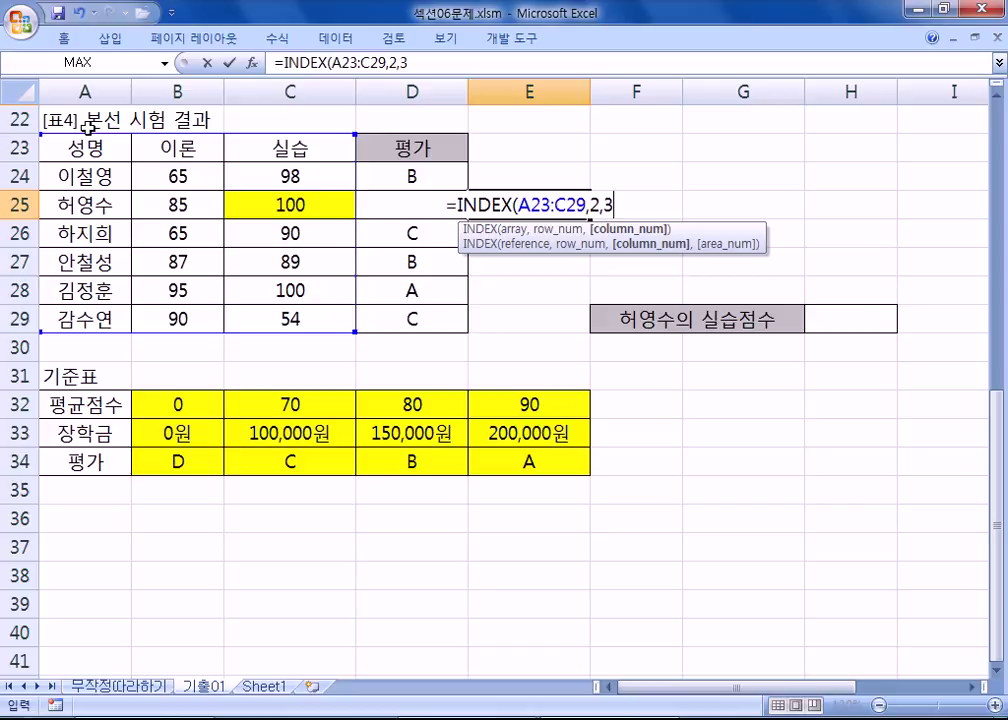
pyautogui.press('Return')
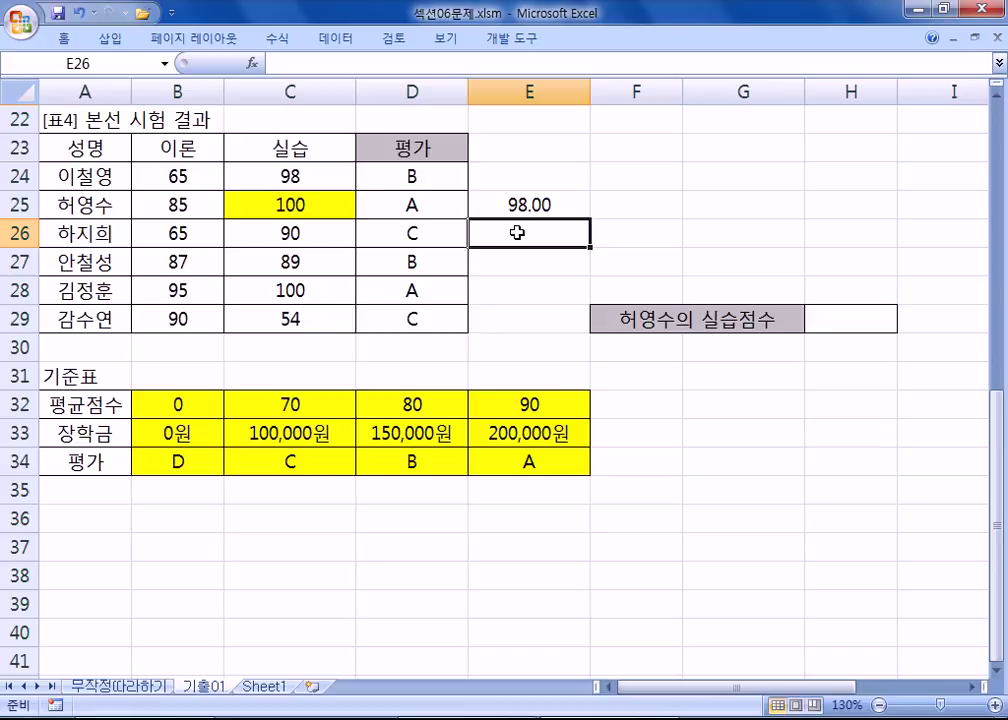
pyautogui.click(514, 203)
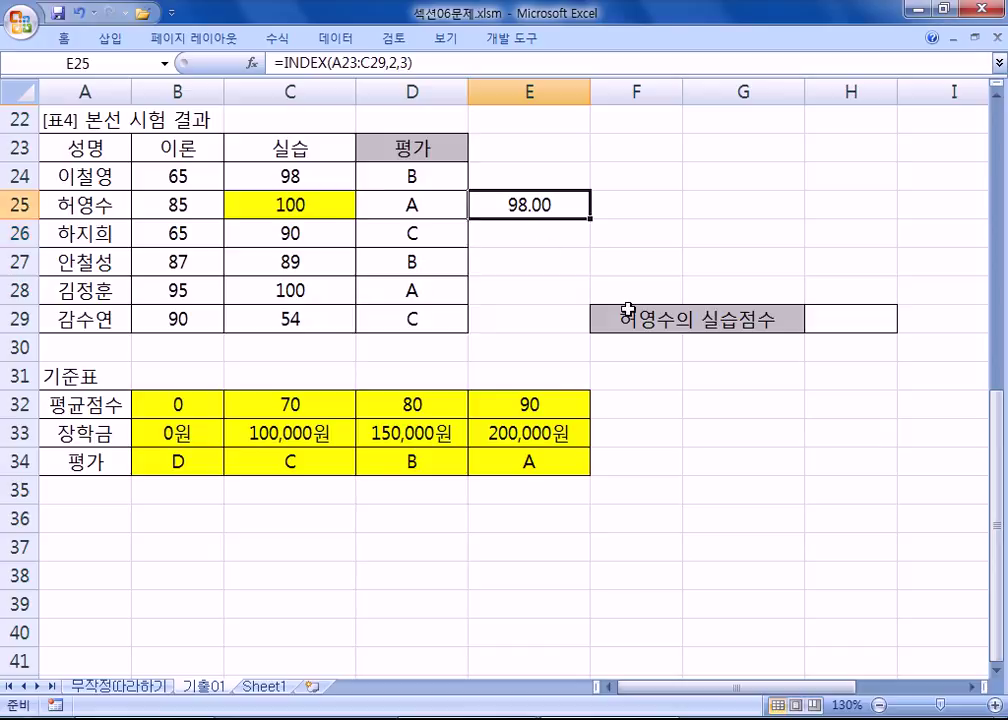
# - Set the row number in E25's INDEX formula to 3 to match C25's row in the array
pyautogui.click(299, 204)
pyautogui.click(525, 210)
pyautogui.doubleClick(524, 212)
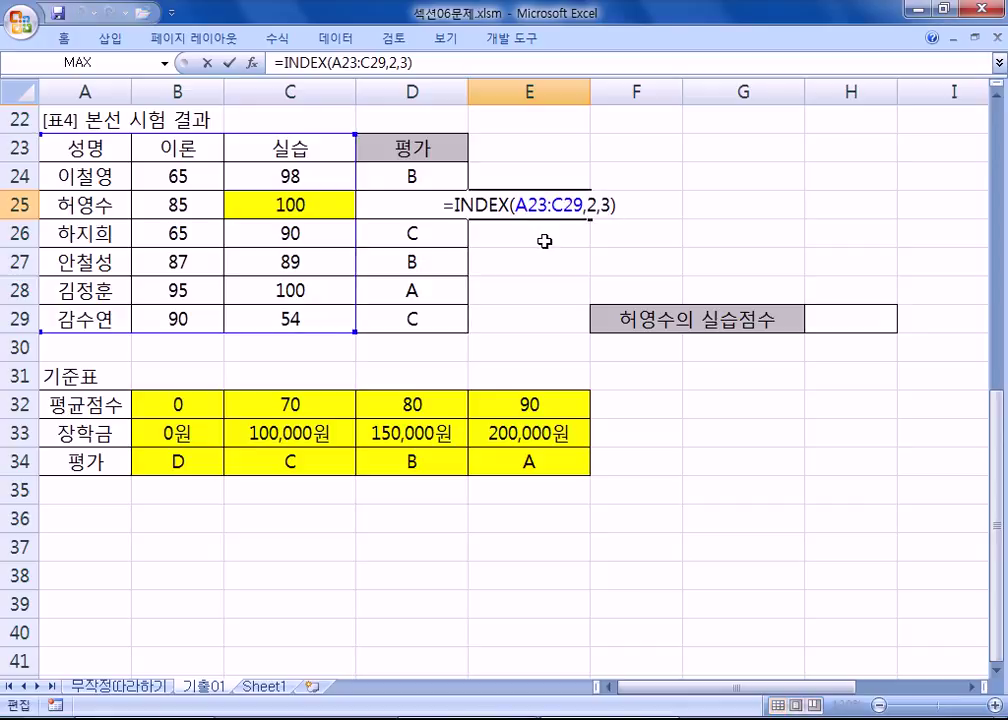
pyautogui.doubleClick(594, 205)
pyautogui.write('3')
pyautogui.press('Return')
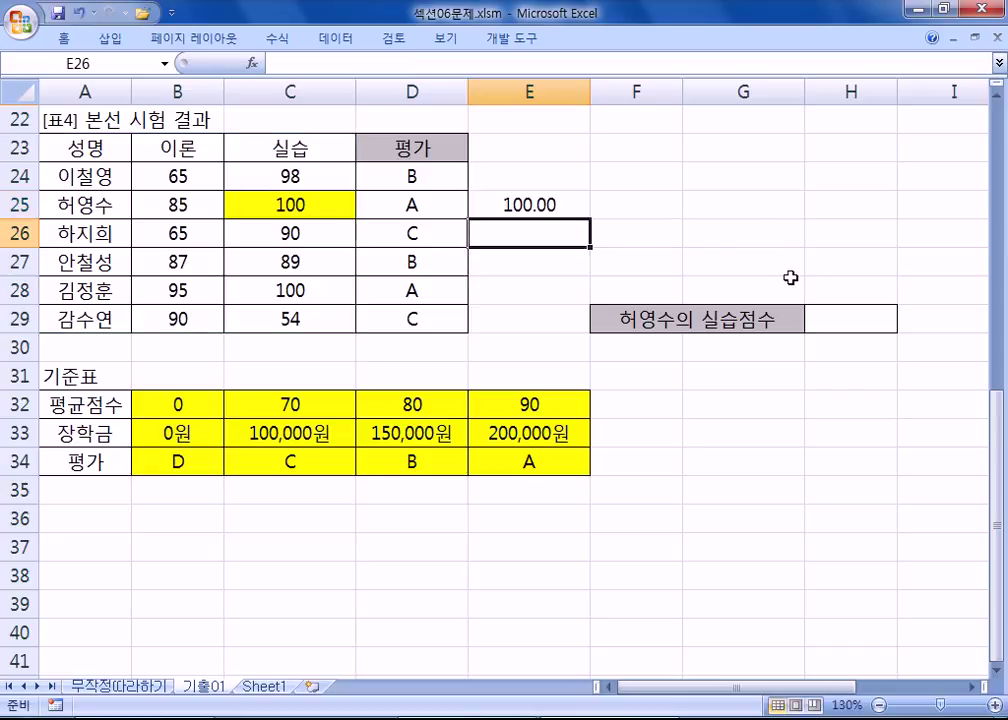
# - Change E25's number format so its value is shown without decimal places
pyautogui.click(537, 197)
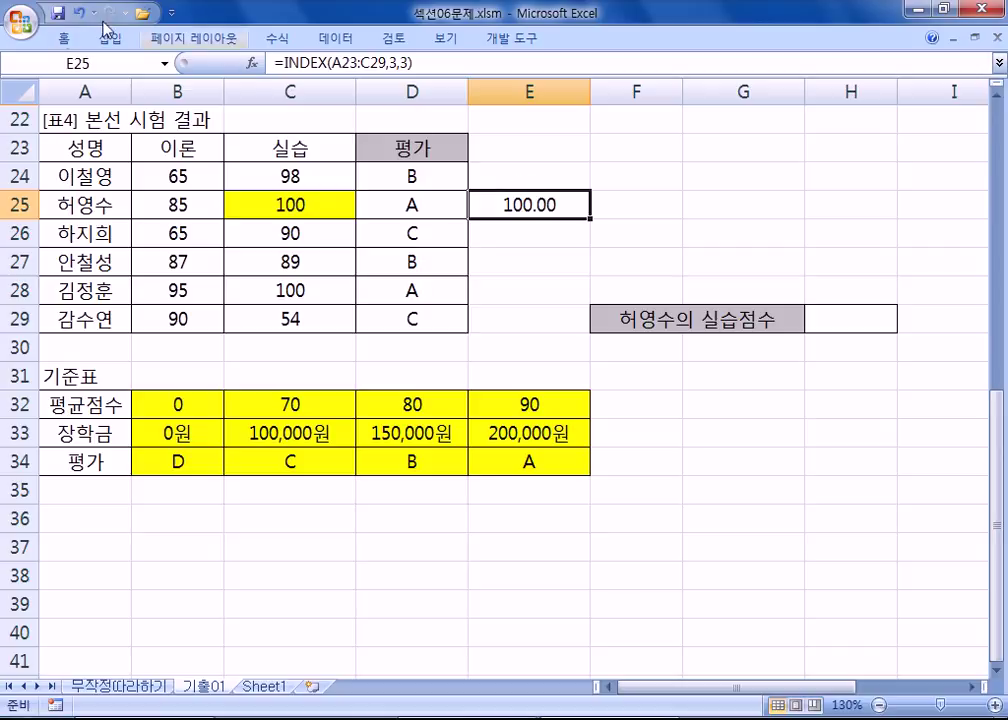
pyautogui.click(60, 40)
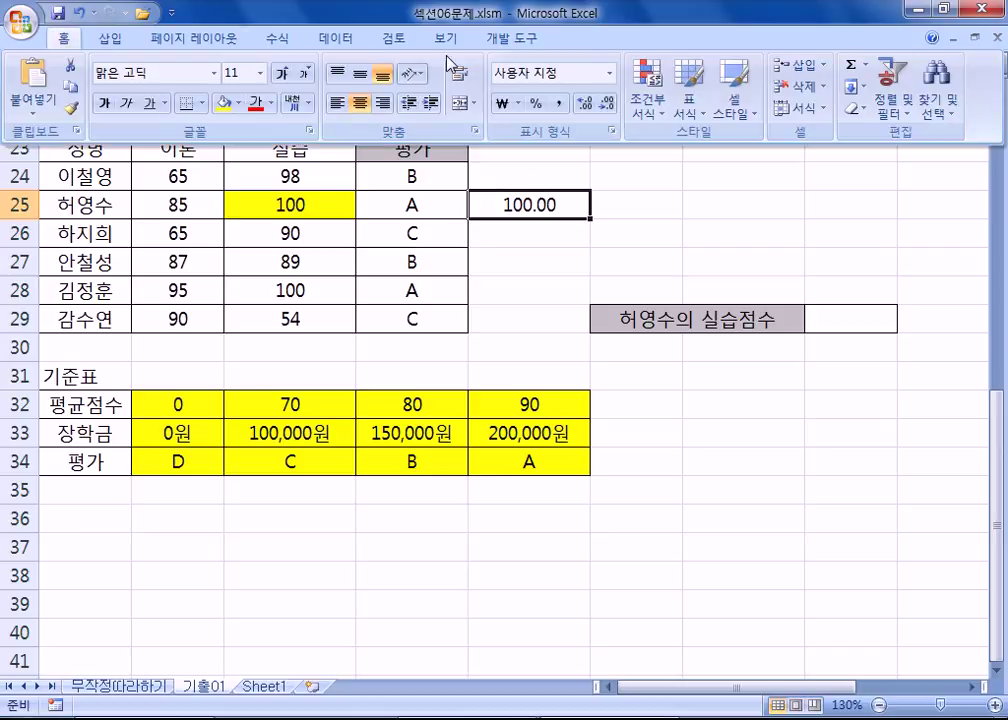
pyautogui.click(608, 73)
pyautogui.click(565, 104)
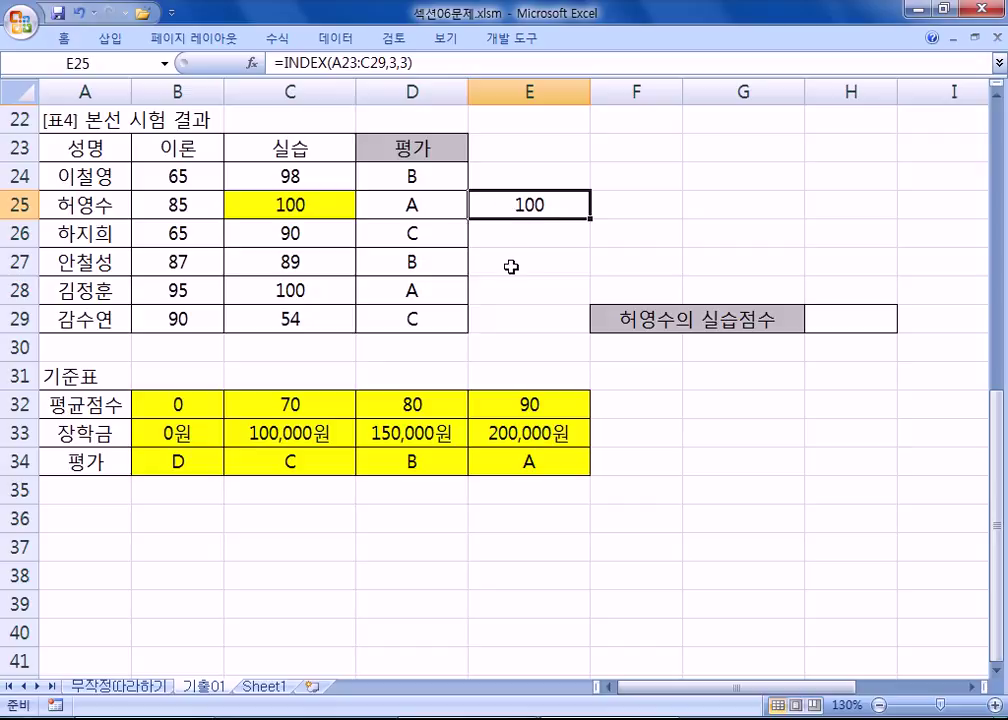
# - Enter =INDEX(A24:C29,2,3) in E26 and change its number format so the value shows without decimal places
pyautogui.moveTo(58, 147); pyautogui.dragTo(276, 316)
pyautogui.moveTo(106, 177); pyautogui.dragTo(290, 306)
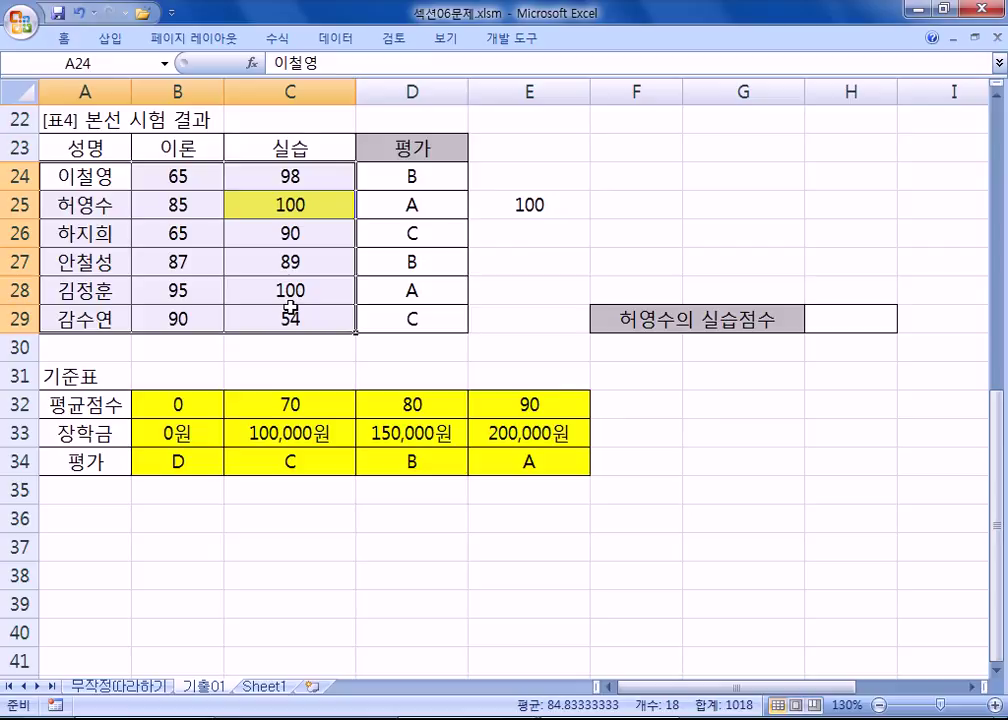
pyautogui.click(558, 238)
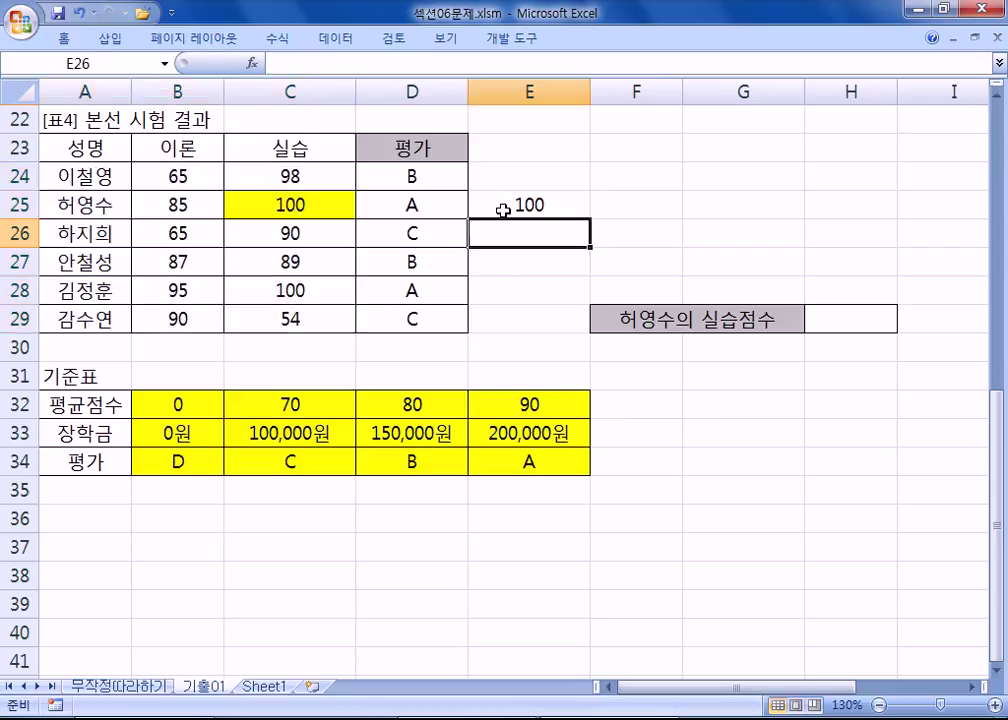
pyautogui.write('=')
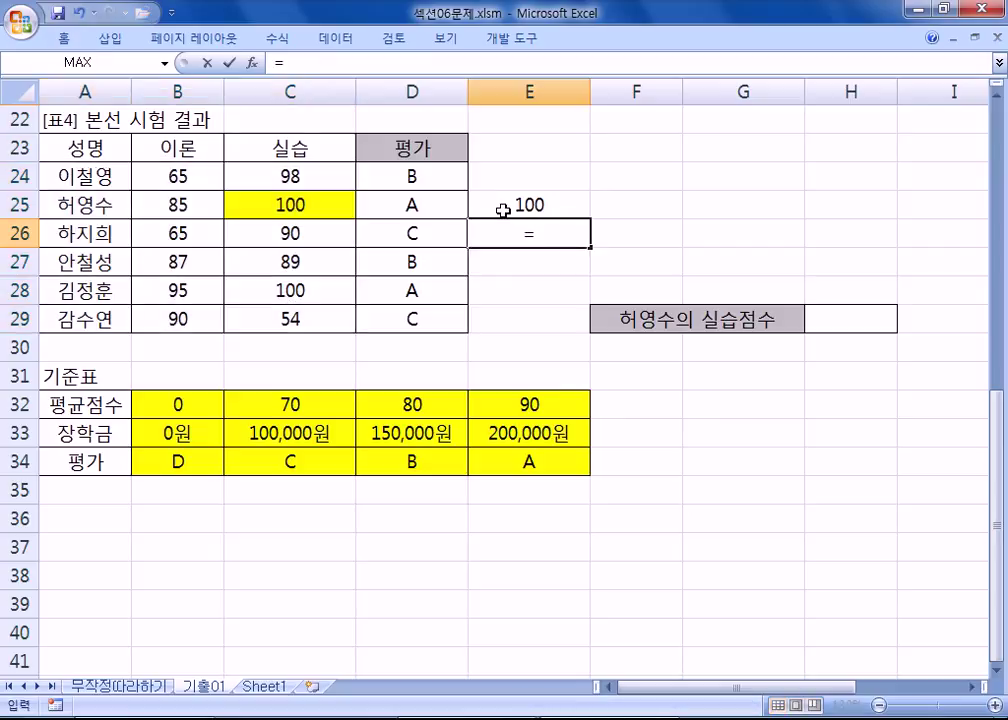
pyautogui.write('INDEX(')
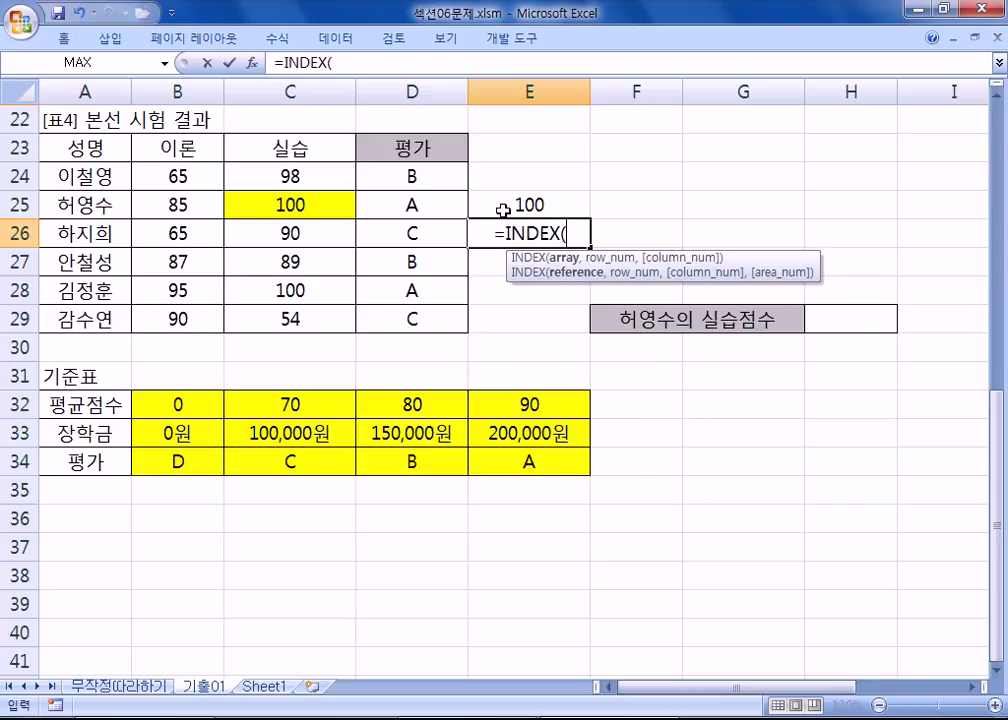
pyautogui.moveTo(85, 177); pyautogui.dragTo(335, 319)
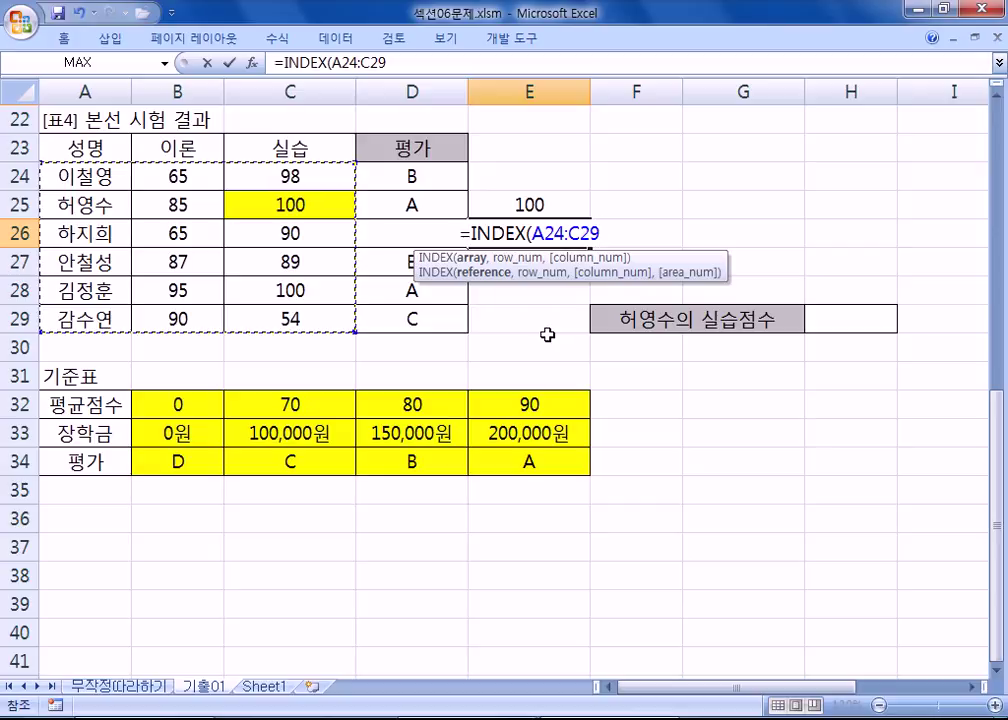
pyautogui.write(',2,3')
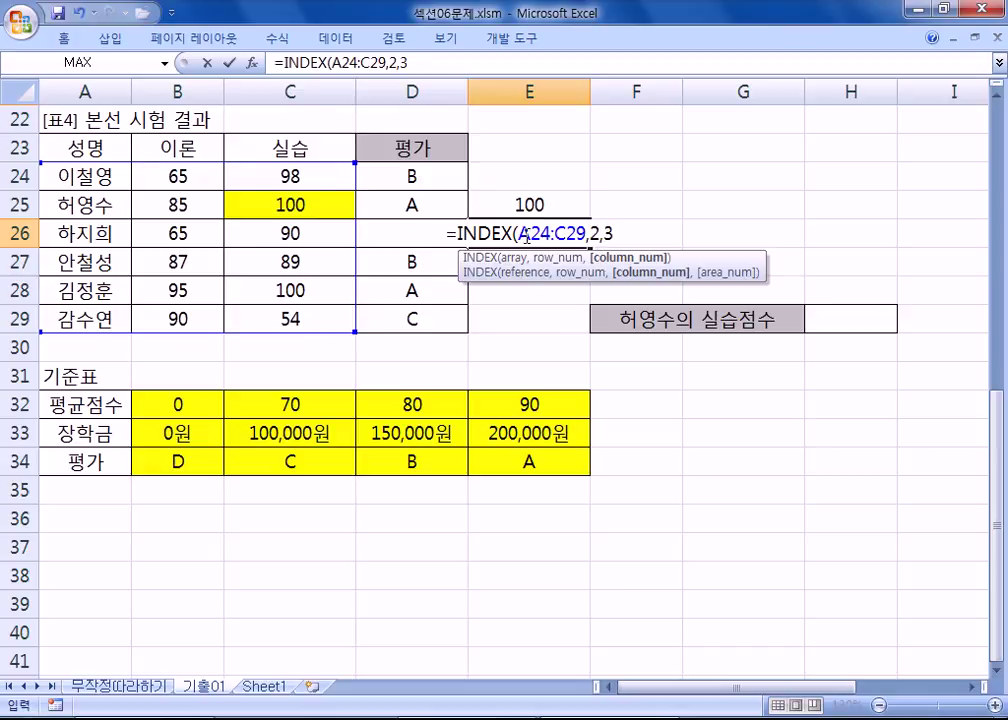
pyautogui.press('Return')
pyautogui.click(497, 231)
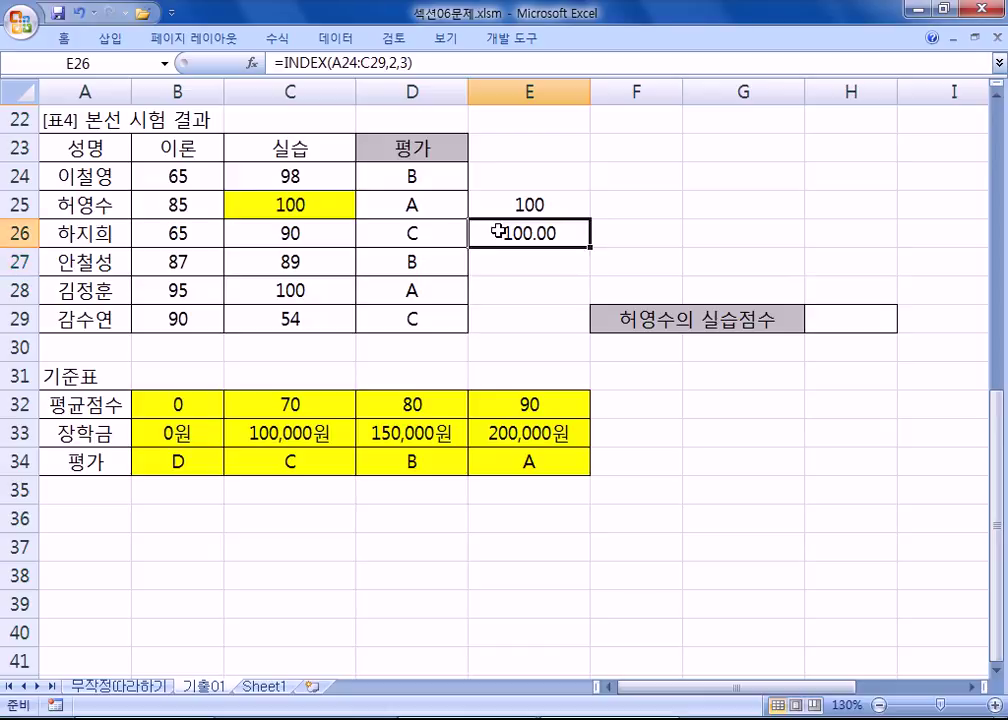
pyautogui.click(63, 38)
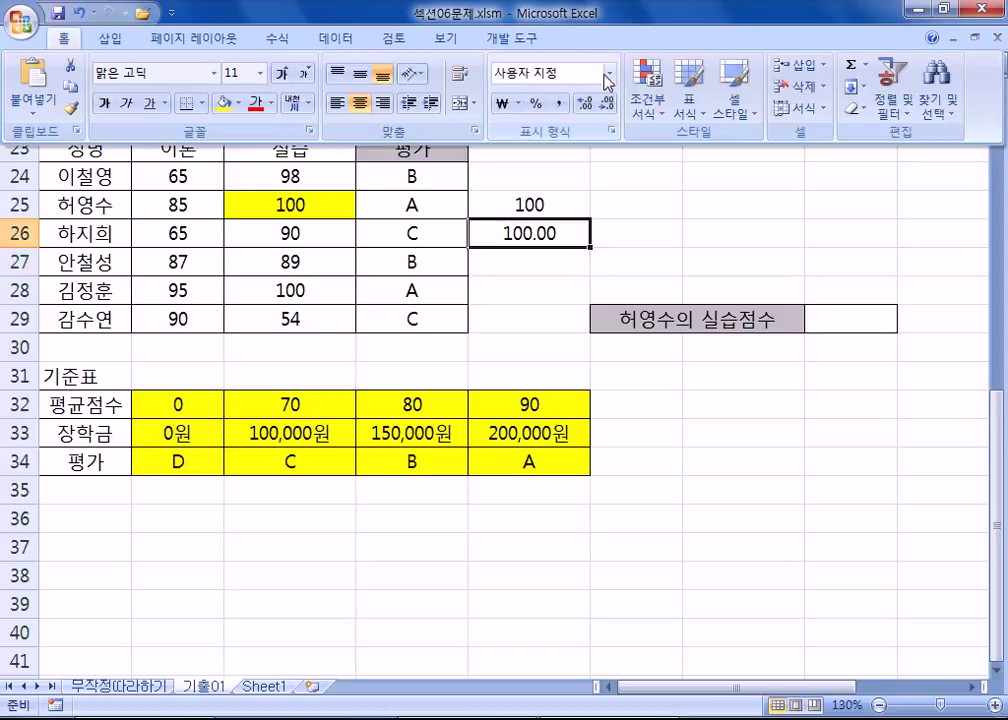
pyautogui.click(609, 72)
# - Compare the INDEX formulas in E25 and E26 with their arrays, A23:C29 with the header row and A24:C29 without it
pyautogui.doubleClick(530, 205)
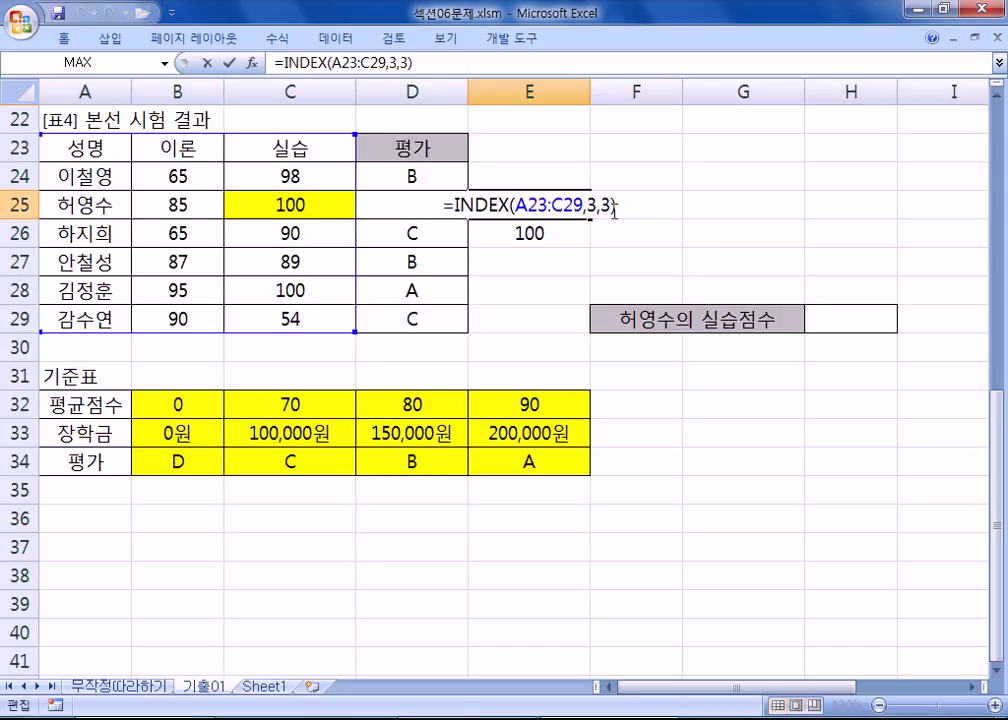
pyautogui.hotkey('ctrl', 'Return')
pyautogui.moveTo(81, 146); pyautogui.dragTo(268, 310)
pyautogui.click(522, 230)
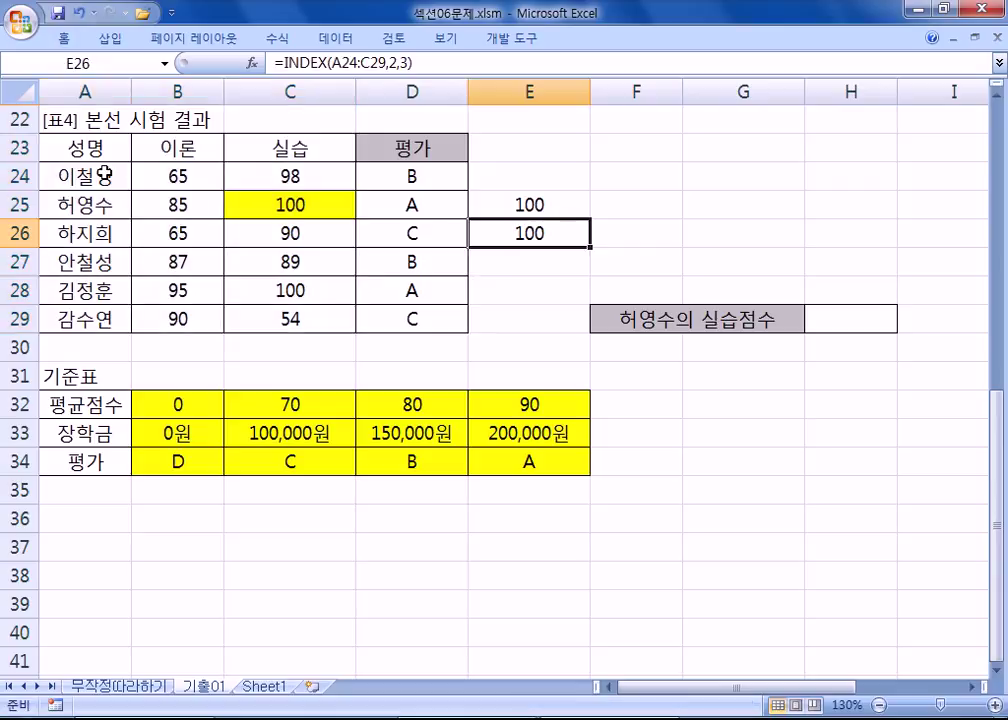
pyautogui.moveTo(90, 172); pyautogui.dragTo(273, 313)
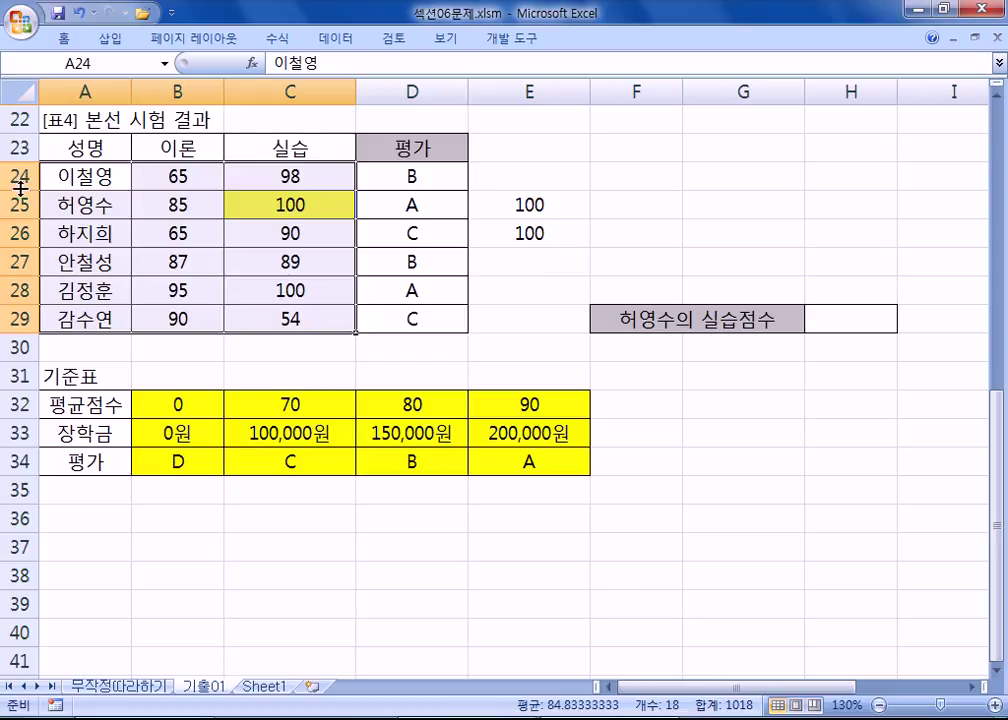
pyautogui.moveTo(48, 148); pyautogui.dragTo(296, 319)
pyautogui.moveTo(78, 180); pyautogui.dragTo(296, 319)
# - Go to 표4 영어회화 평가 결과 on the 무작정따라하기 sheet
pyautogui.scroll(3, 302, 326)
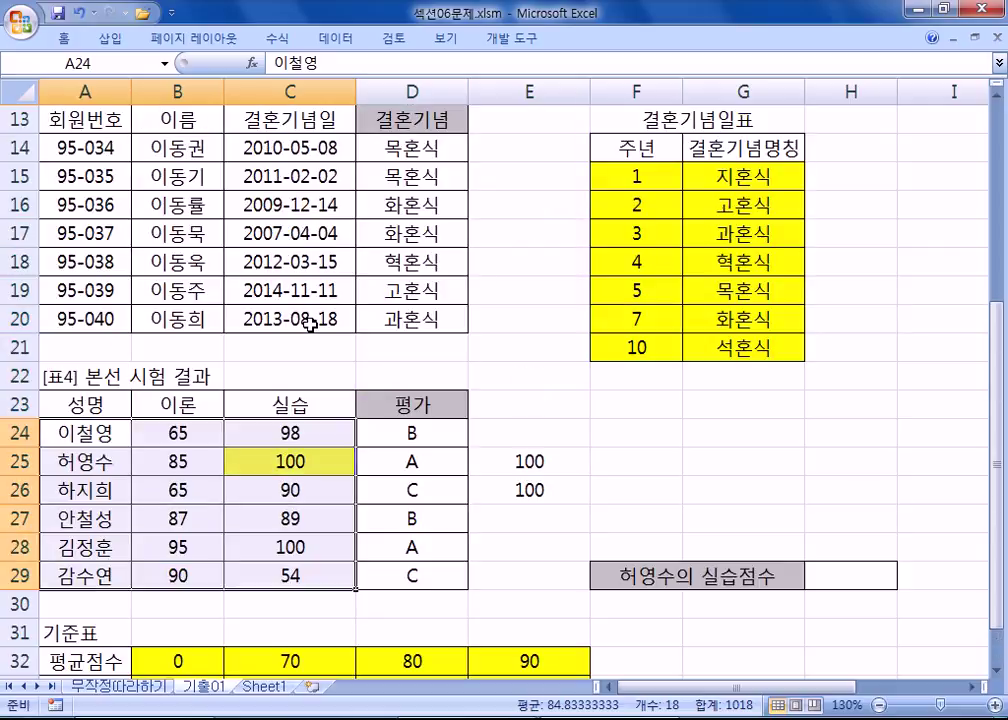
pyautogui.scroll(-2, 310, 323)
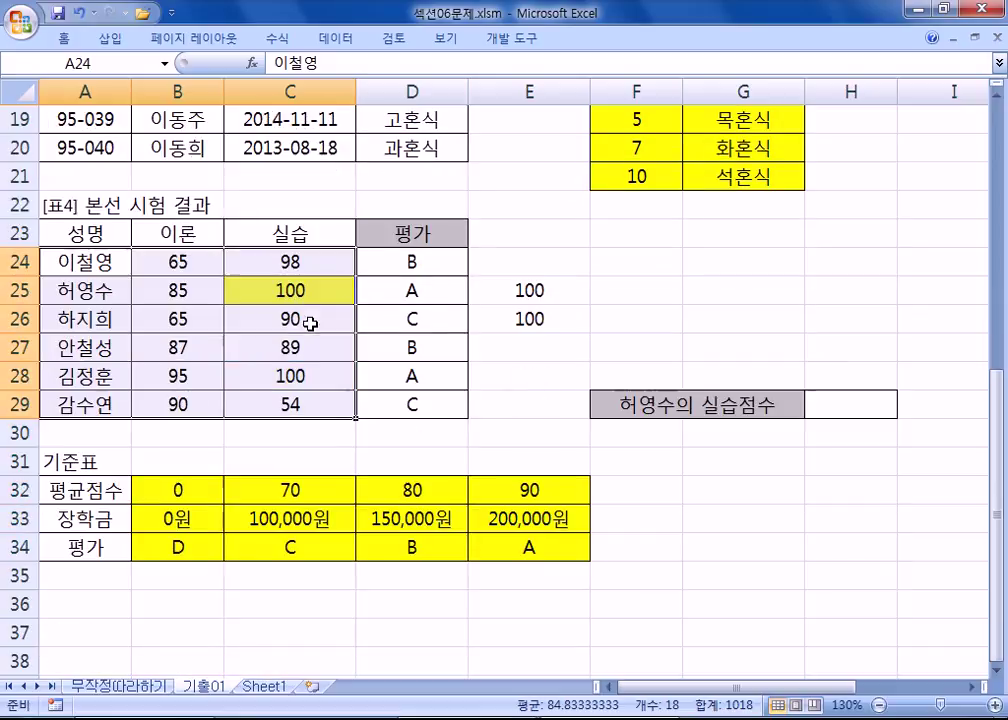
pyautogui.click(114, 695)
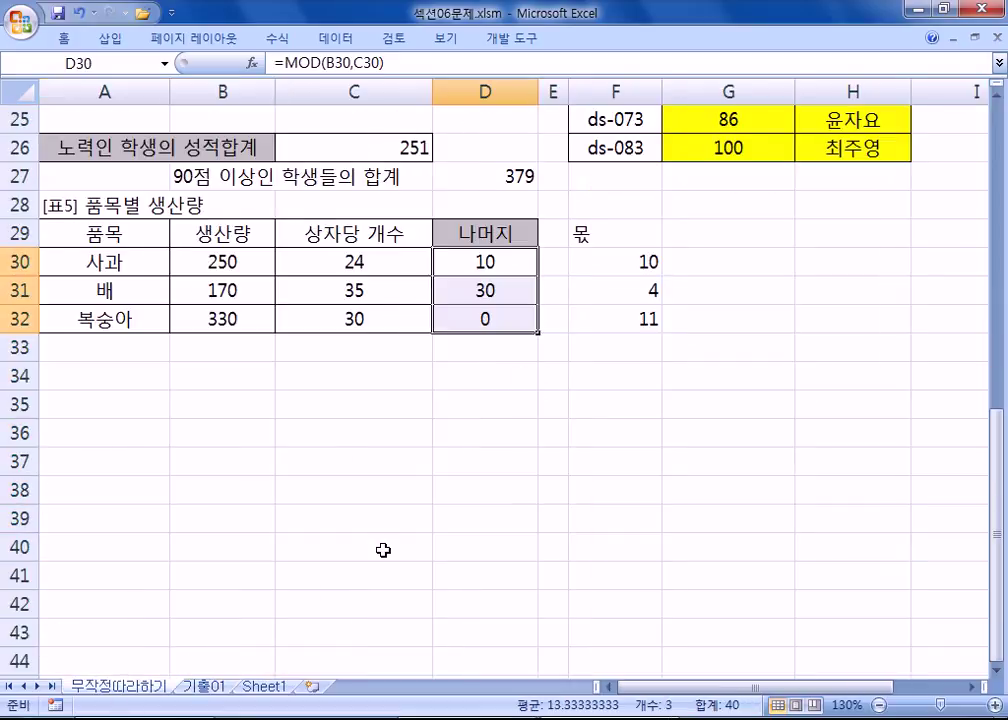
pyautogui.scroll(4, 384, 549)
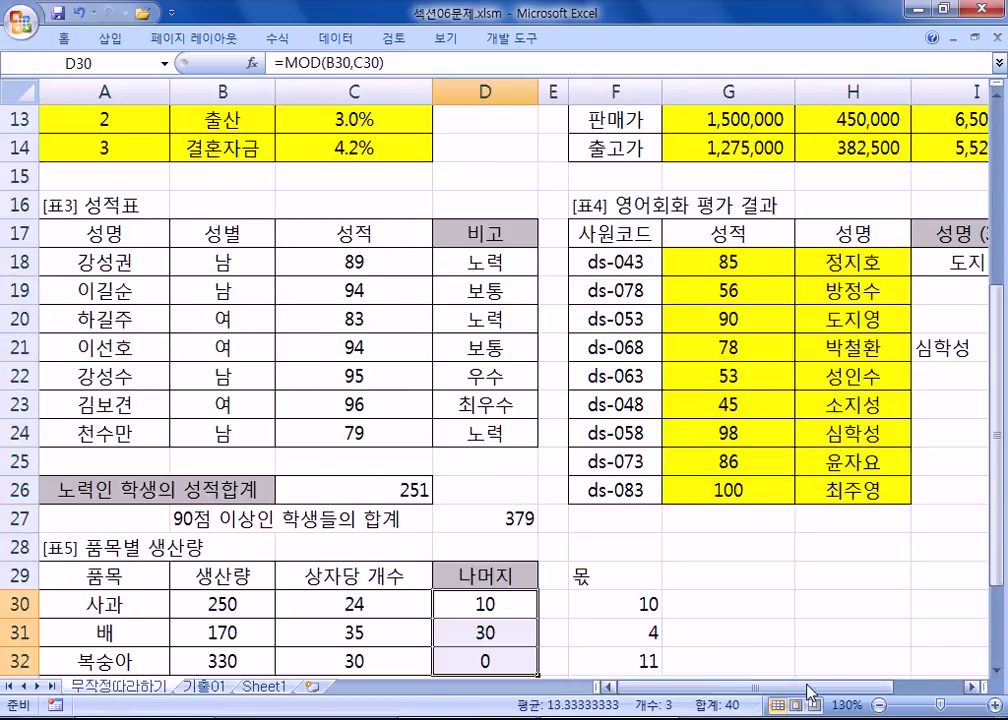
pyautogui.hscroll(2, 633, 549)
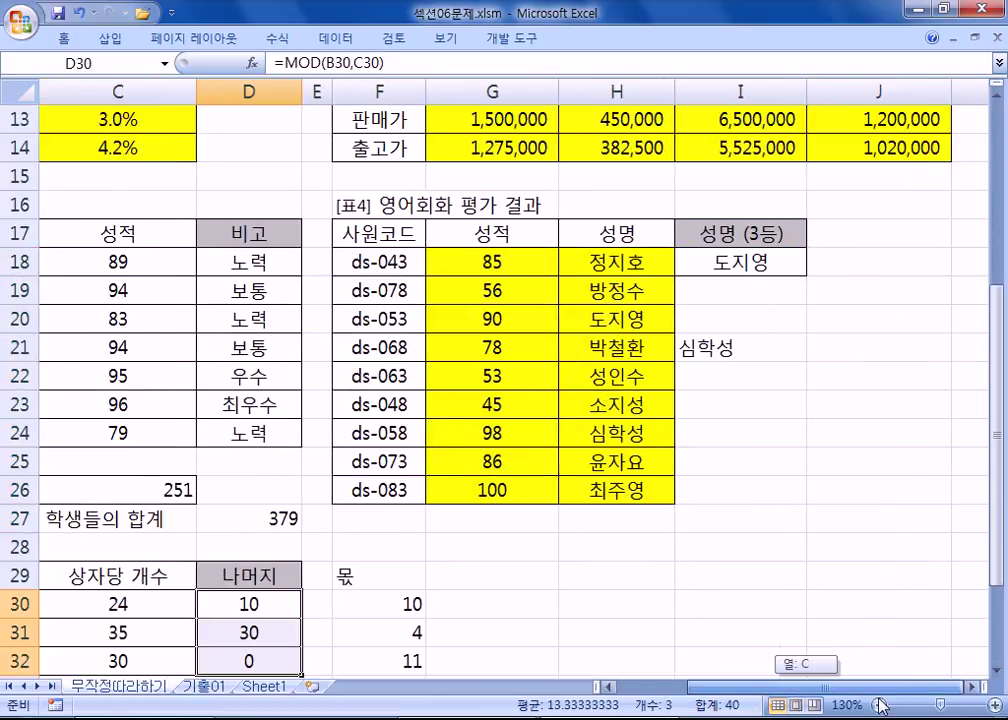
pyautogui.click(997, 671)
pyautogui.click(997, 671)
pyautogui.click(997, 671)
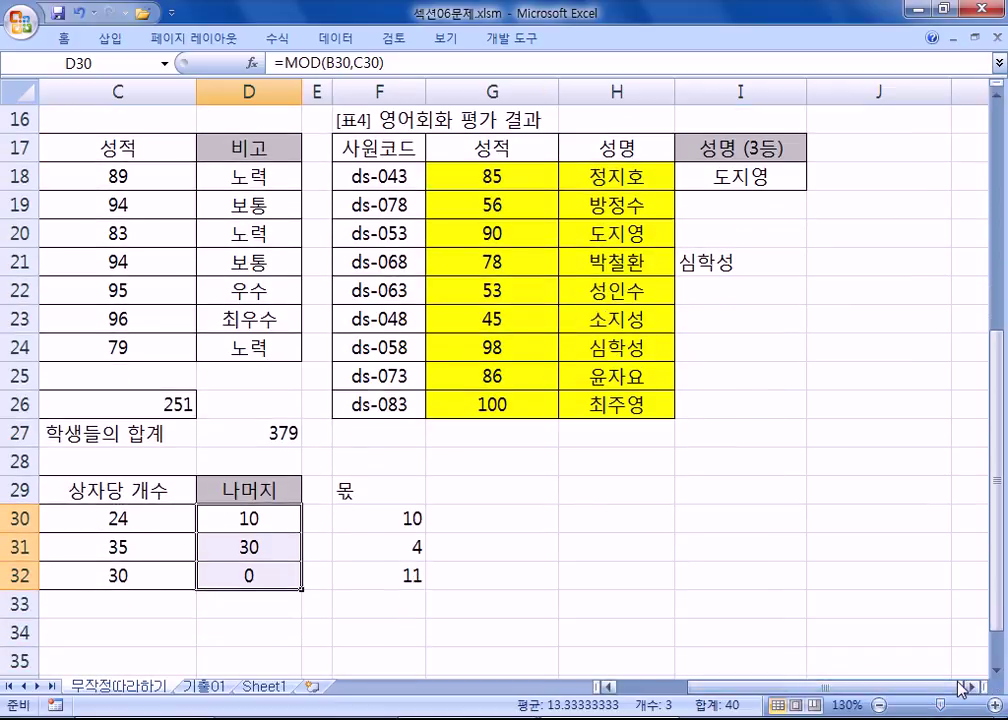
pyautogui.click(968, 687)
pyautogui.click(968, 687)
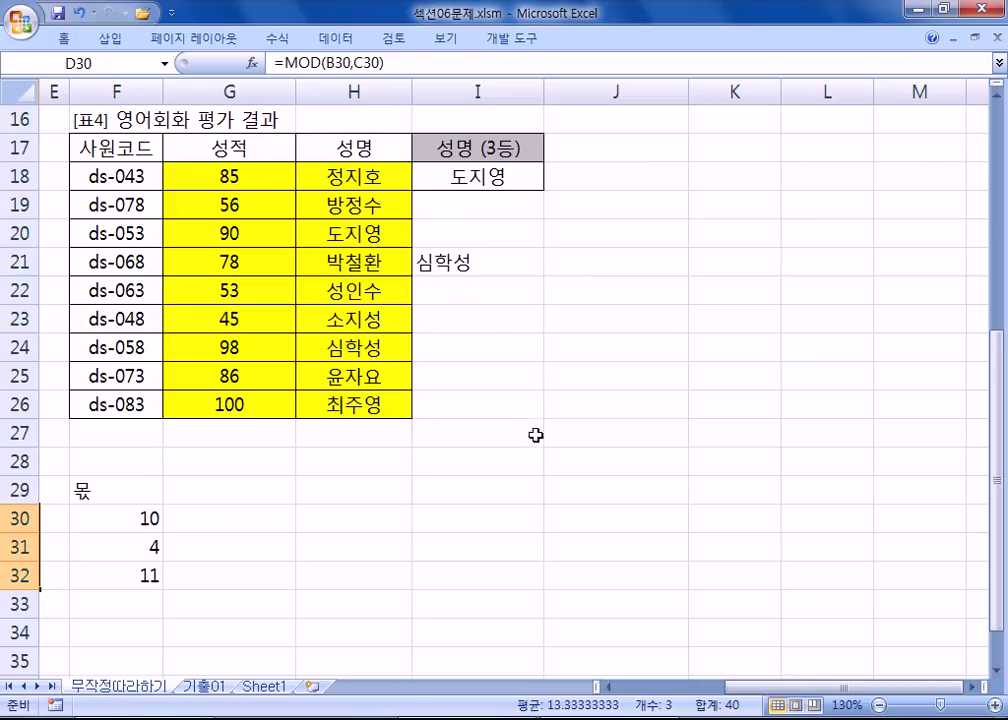
# - Enter a question in J20 consisting of the row 20 student's name followed by "학생은 몇점?"
pyautogui.click(577, 229)
pyautogui.write('EHWL')
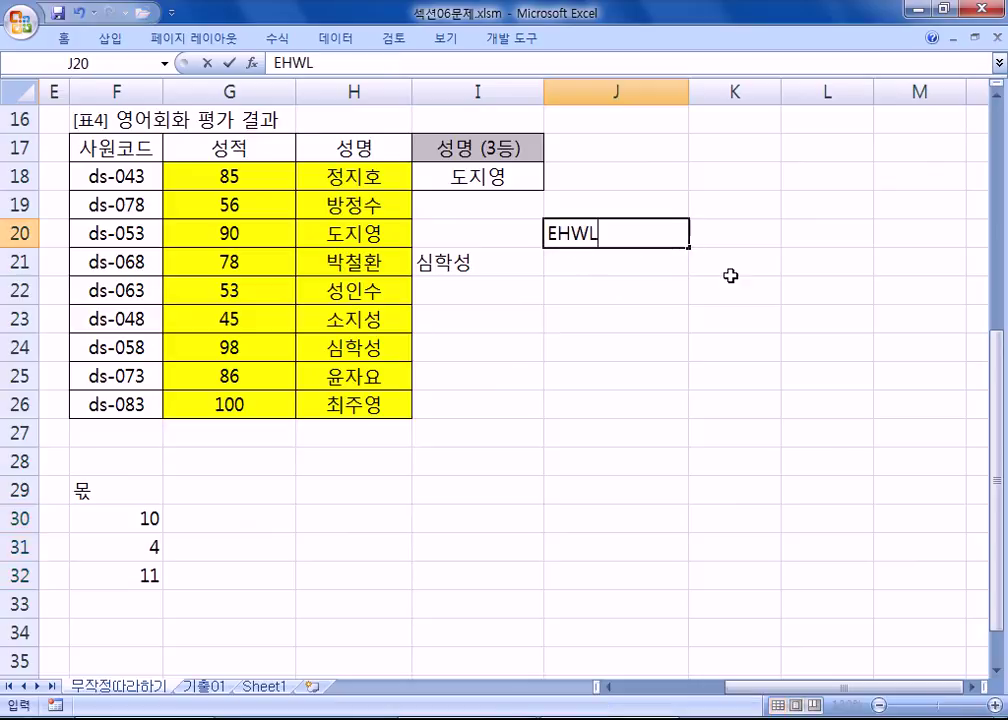
pyautogui.press('Escape')
pyautogui.write('도지영')
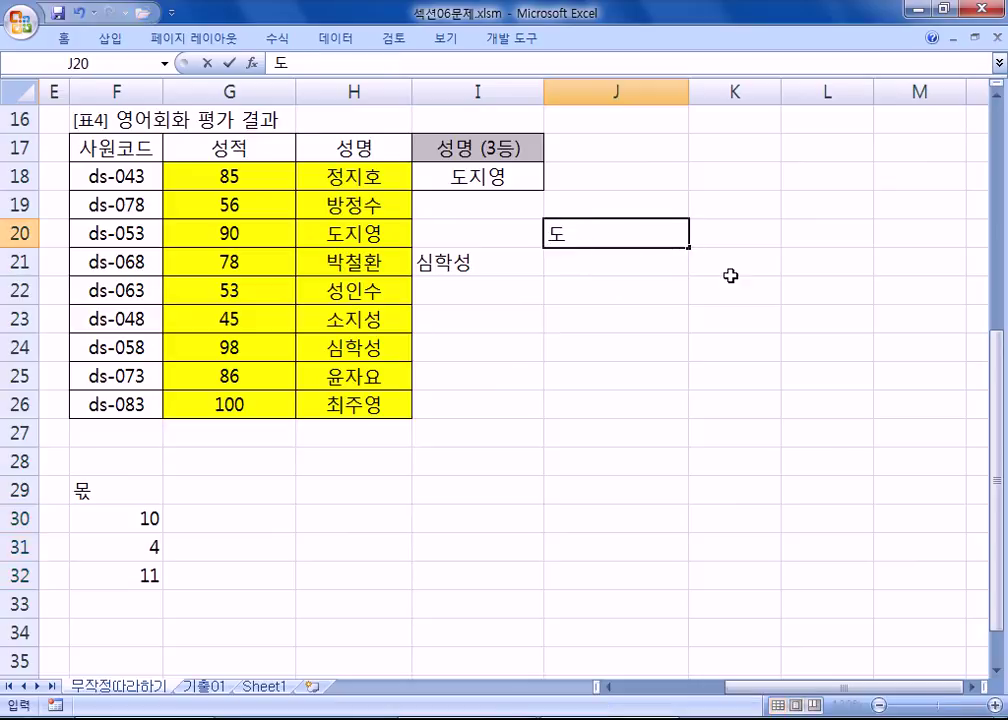
pyautogui.write(' 학생')
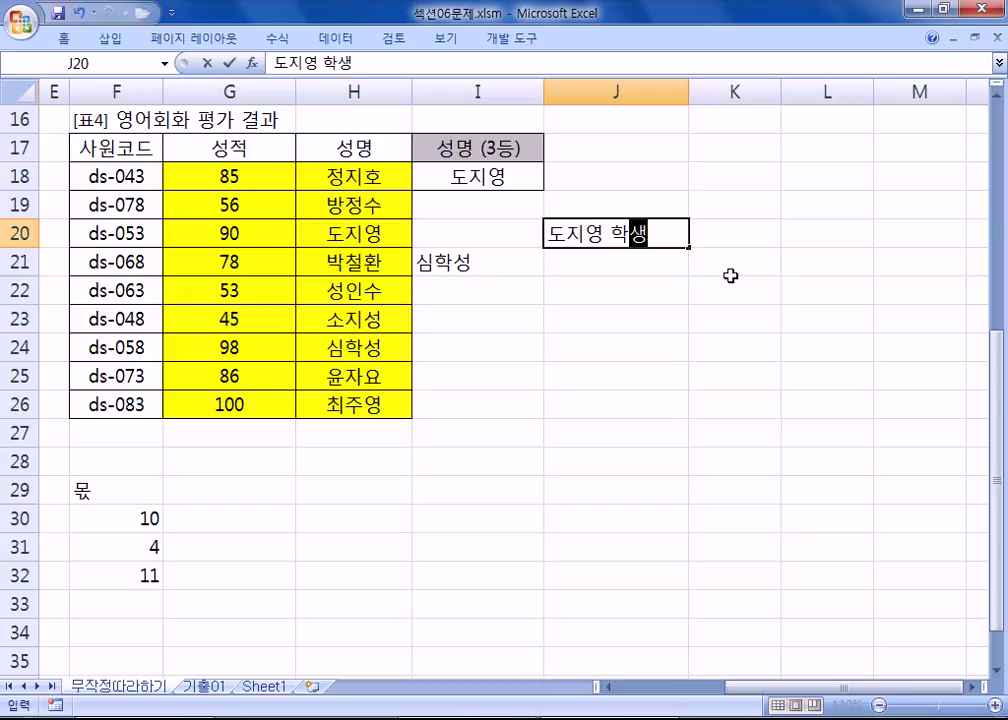
pyautogui.write('은 몇')
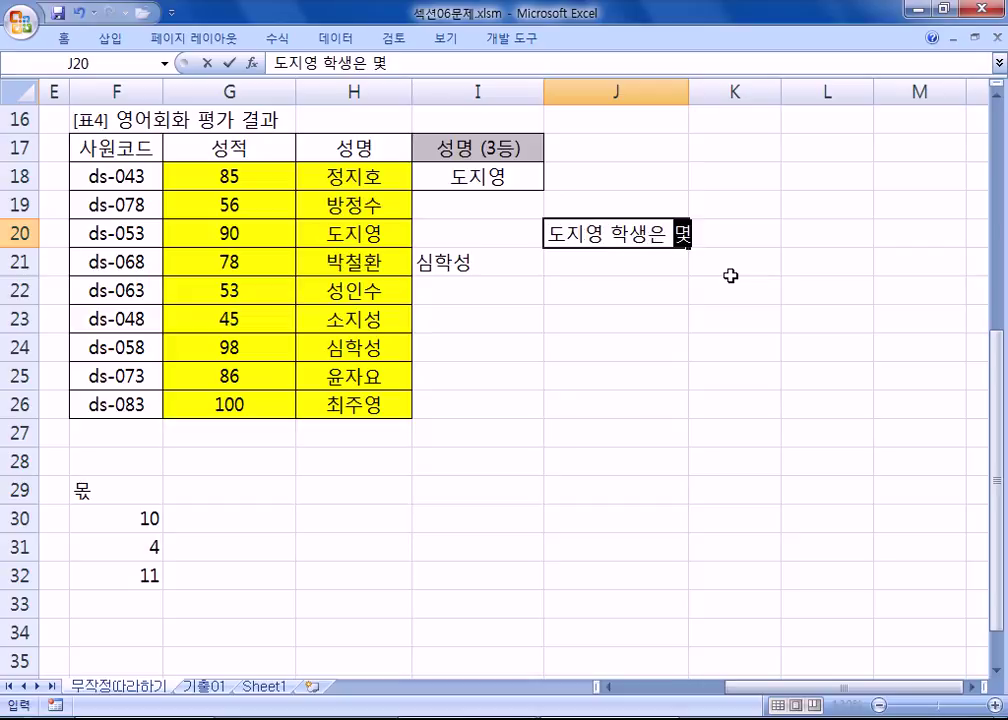
pyautogui.write('점?')
pyautogui.press('Return')
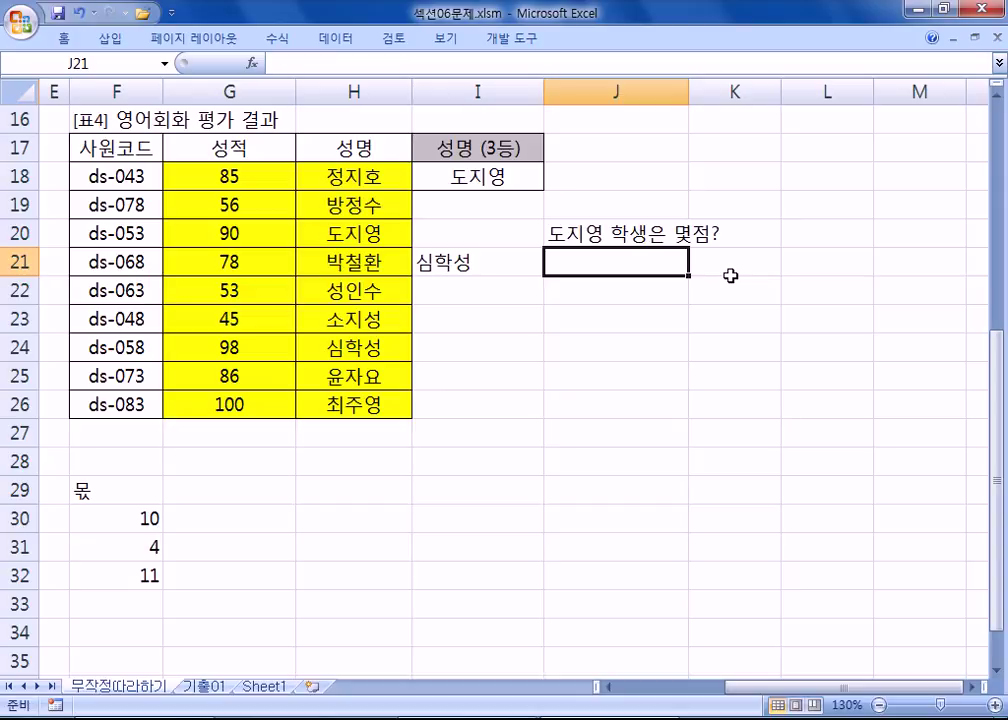
# - Insert the special character ↓ in J22
pyautogui.click(583, 290)
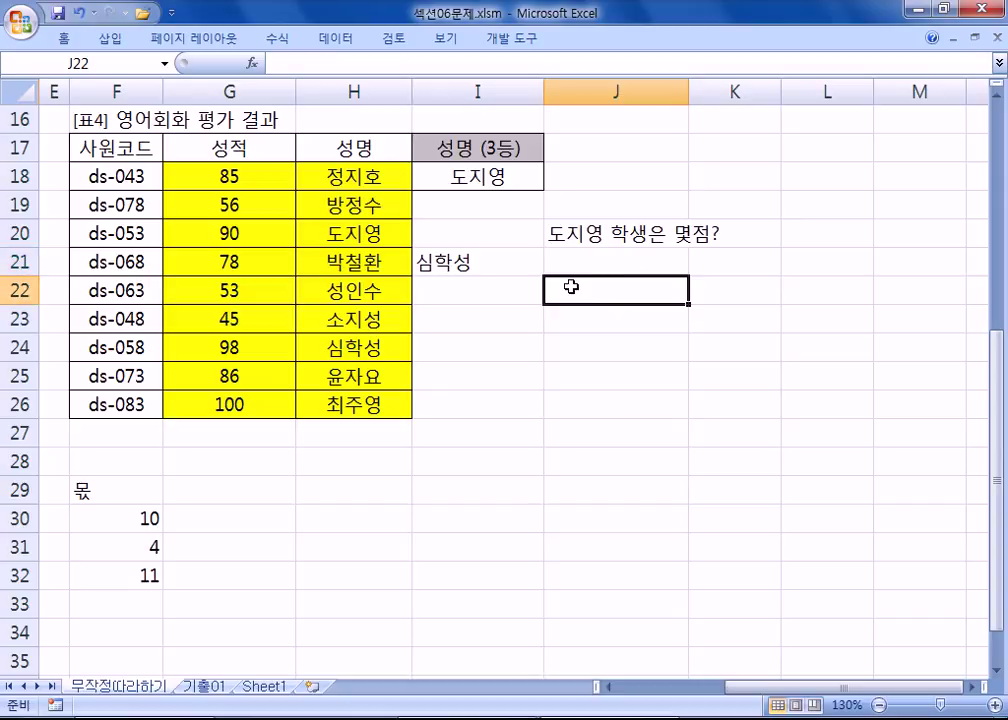
pyautogui.write('ㅁ')
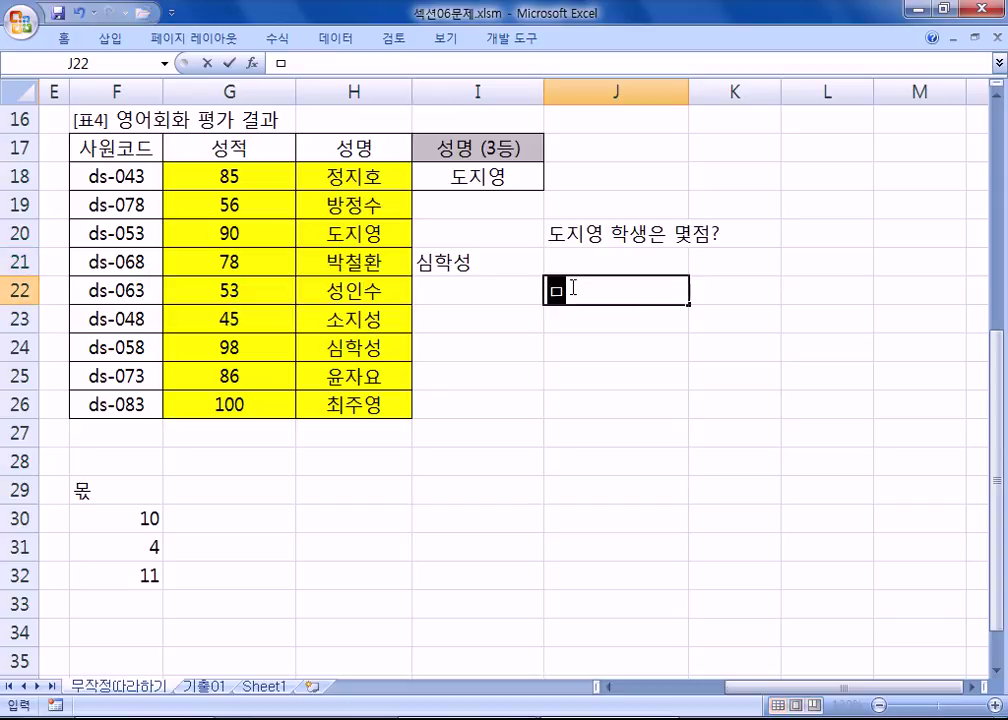
pyautogui.press('Hangul_Hanja')
pyautogui.press('Tab')
pyautogui.press('Down')
pyautogui.press('Down')
pyautogui.press('Down')
pyautogui.press('Right')
pyautogui.press('Right')
pyautogui.press('Down')
pyautogui.press('Return')
pyautogui.press('Tab')
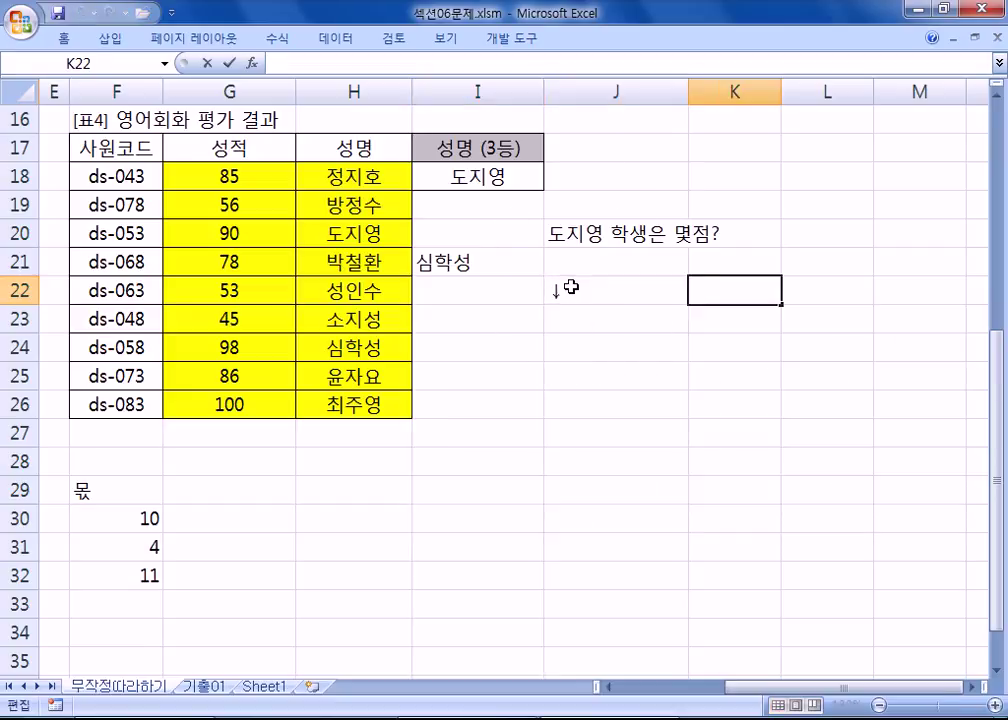
# - Extend J22's text to the label "↓↓ 이름입력↓↓"
pyautogui.doubleClick(570, 287)
pyautogui.hotkey('shift', 'Left')
pyautogui.hotkey('ctrl', 'c')
pyautogui.hotkey('ctrl', 'v')
pyautogui.hotkey('ctrl', 'v')
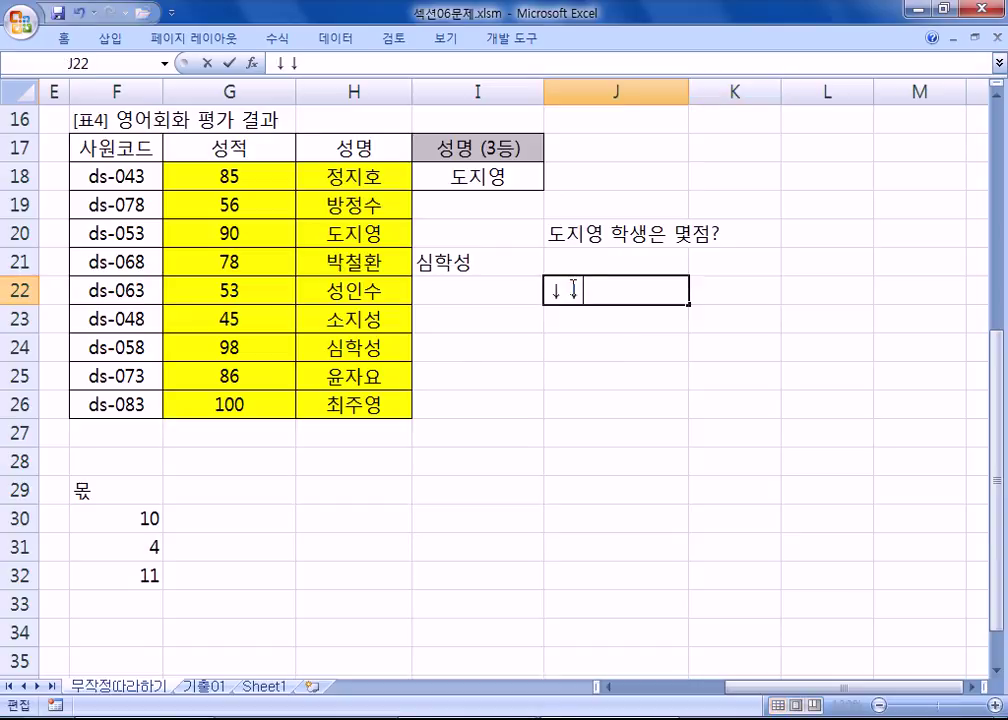
pyautogui.write('DLFMA')
pyautogui.press('BackSpace')
pyautogui.press('BackSpace')
pyautogui.press('BackSpace')
pyautogui.press('BackSpace')
pyautogui.press('BackSpace')
pyautogui.press('Hangul')
pyautogui.write('이름입')
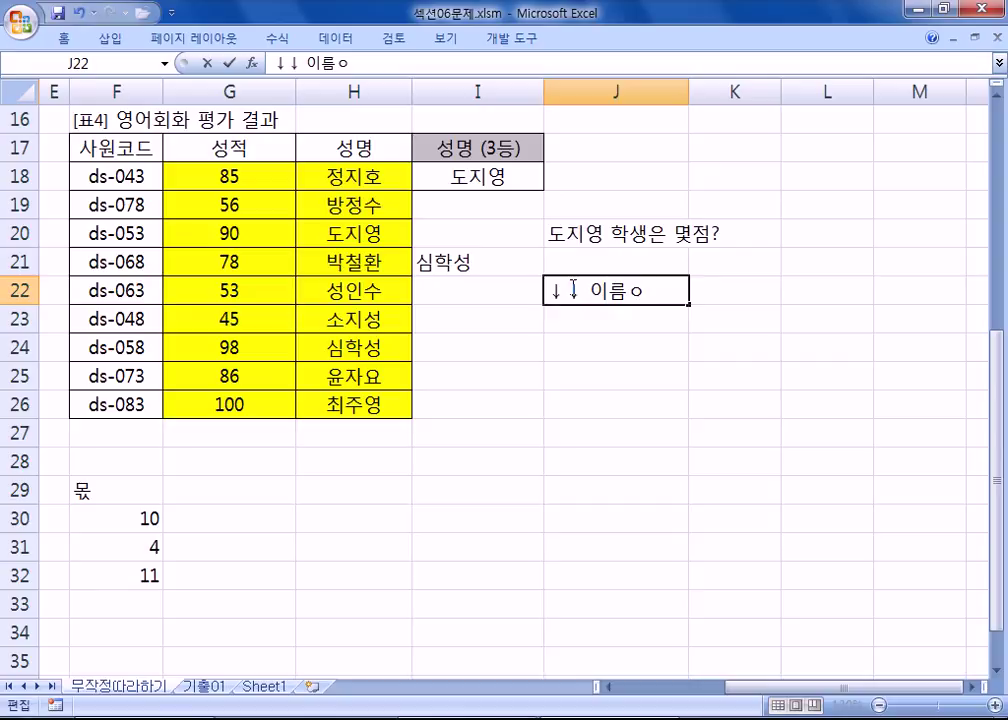
pyautogui.write('력↓↓')
pyautogui.click(672, 428)
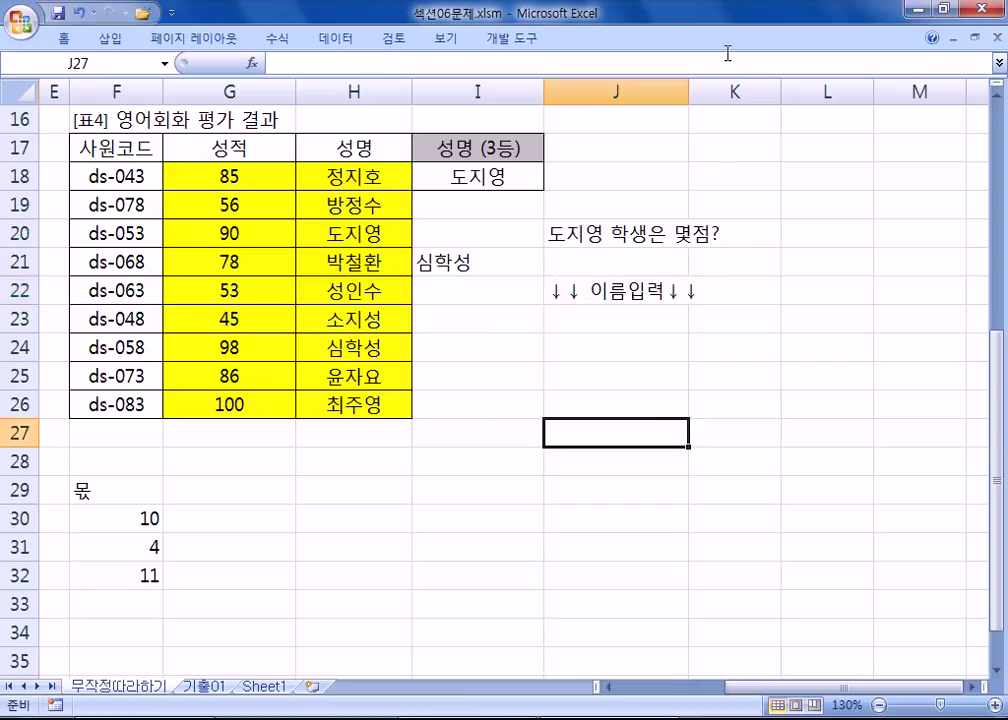
# - Widen column J to fit the J22 label and fill the name input cell J23 with yellow
pyautogui.moveTo(687, 94); pyautogui.dragTo(740, 94)
pyautogui.click(590, 324)
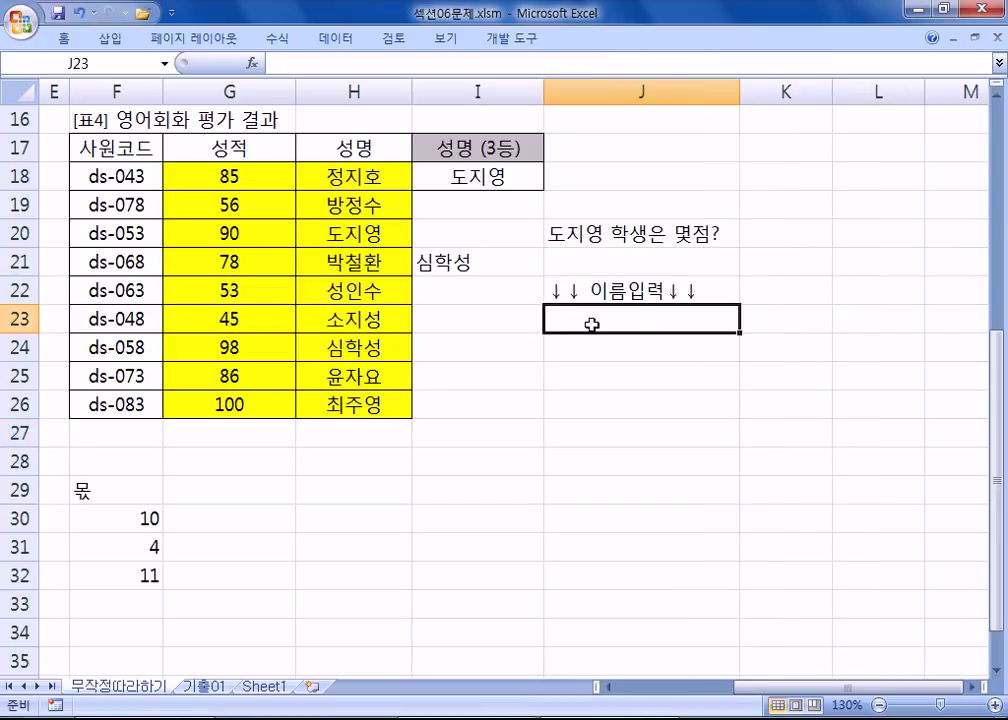
pyautogui.rightClick(594, 328)
pyautogui.click(703, 296)
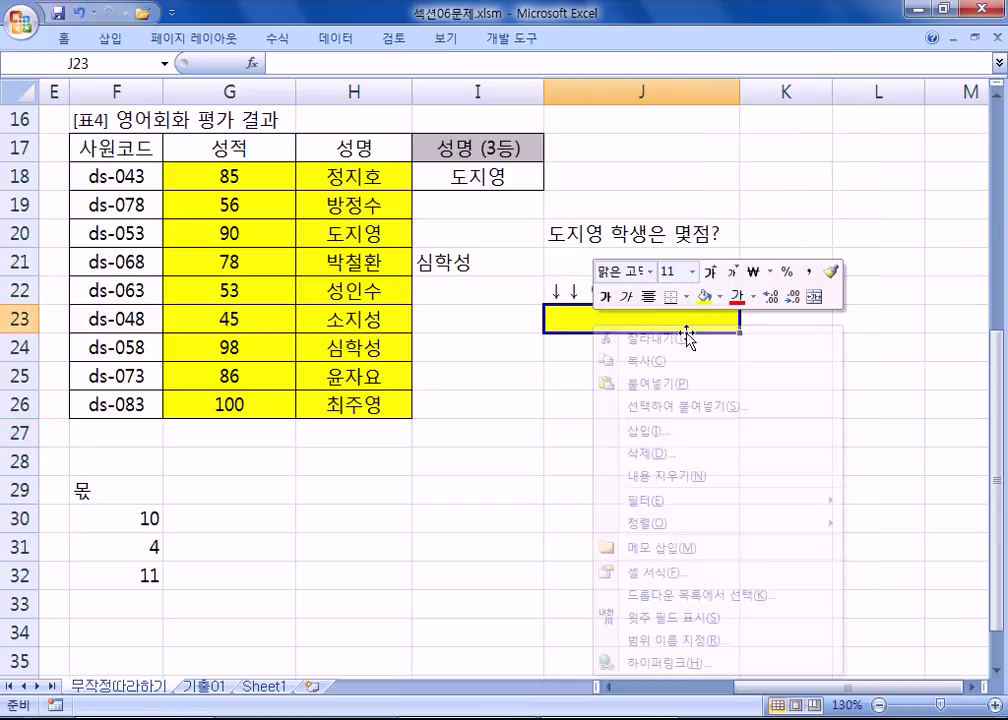
pyautogui.click(570, 348)
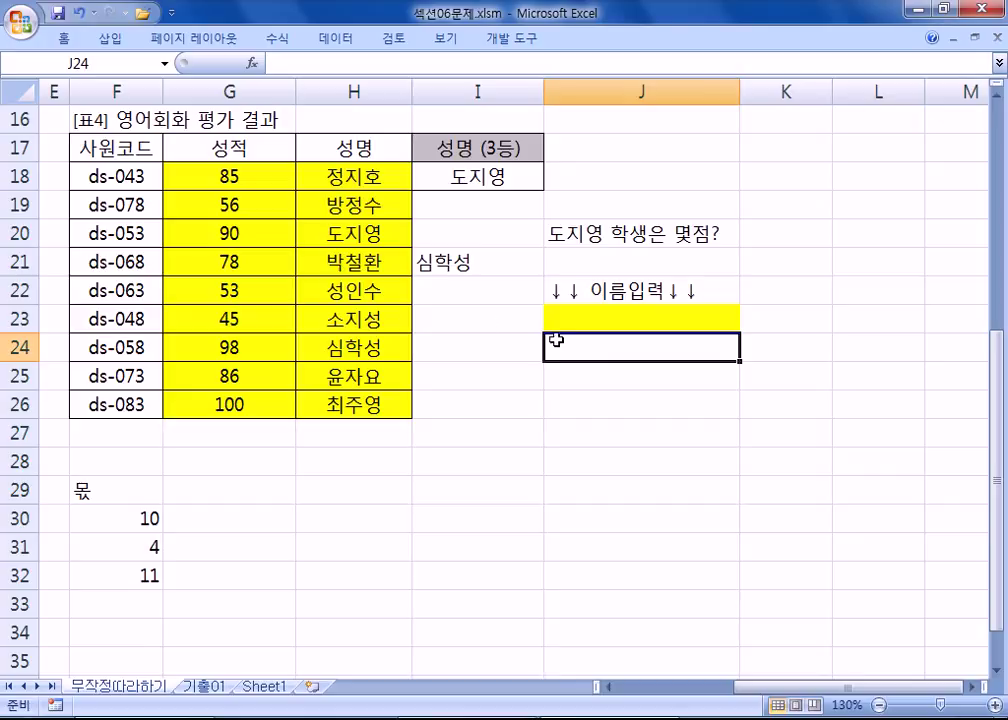
# - Examine the 성적 and 성명 cells in 표4's row 20 together with cells J23 and J24
pyautogui.click(241, 230)
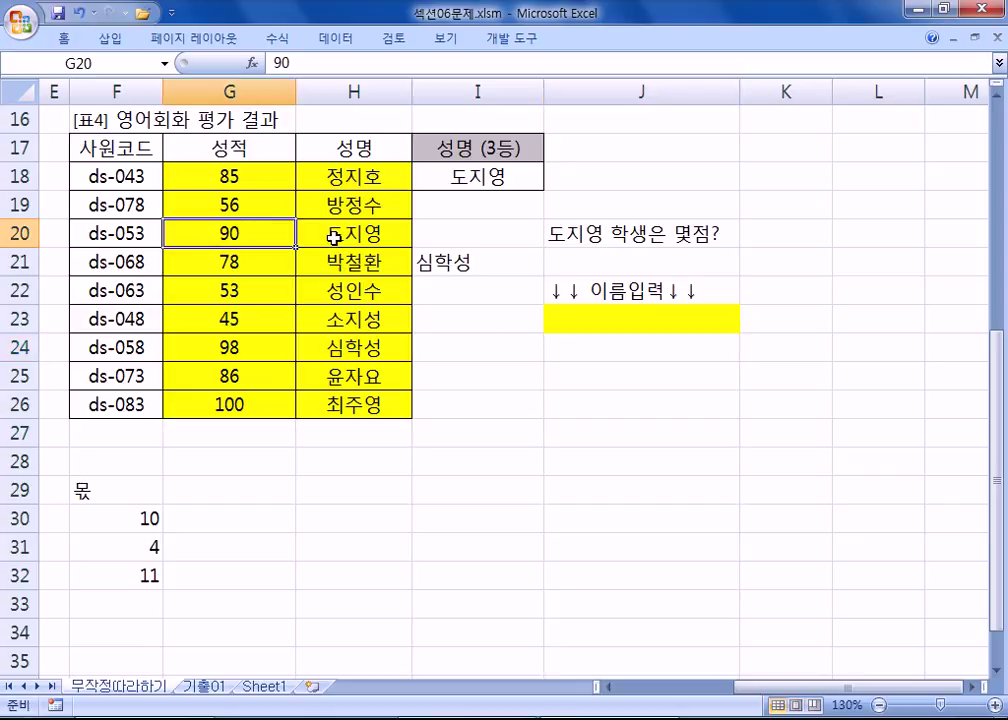
pyautogui.click(334, 237)
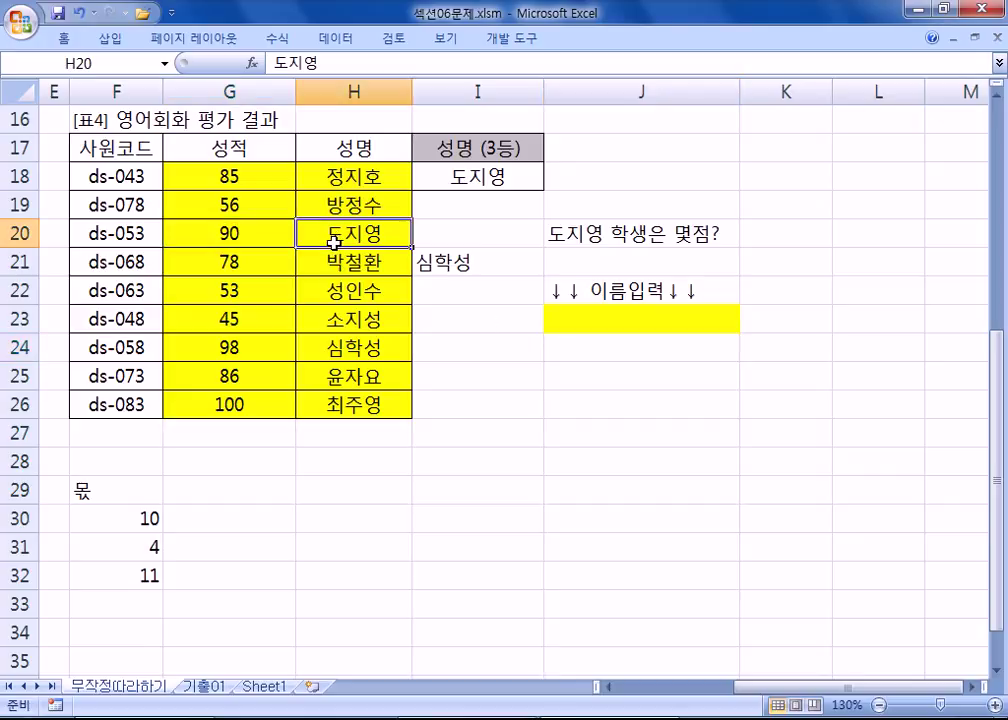
pyautogui.click(577, 316)
pyautogui.click(575, 348)
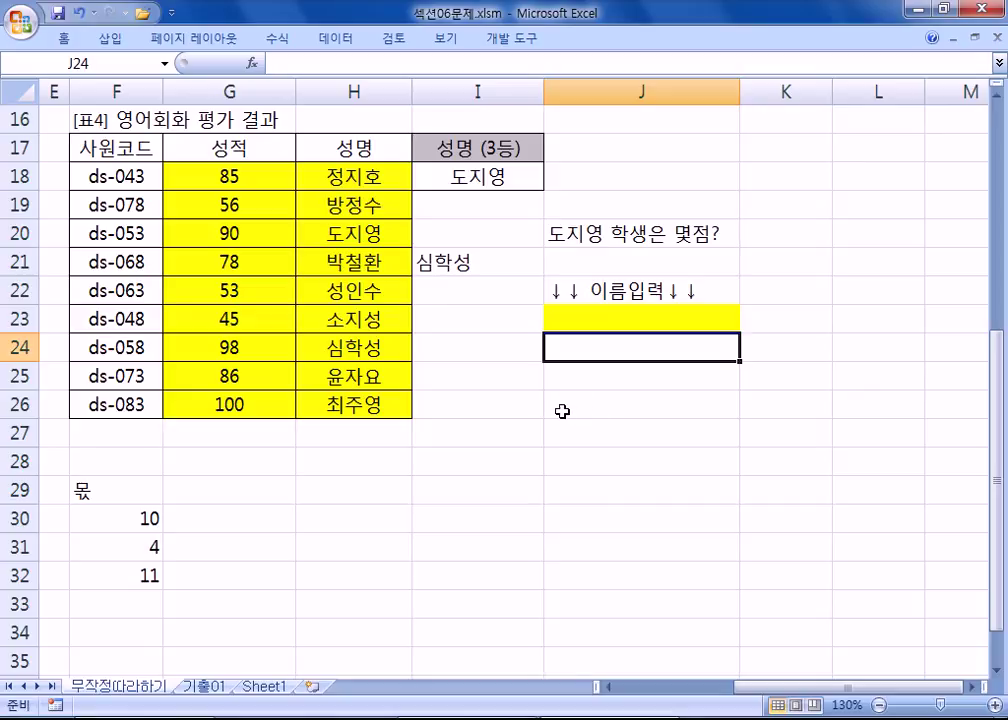
# - Enter the name of the student in 표4's row 21 into the yellow name input cell J23
pyautogui.click(580, 318)
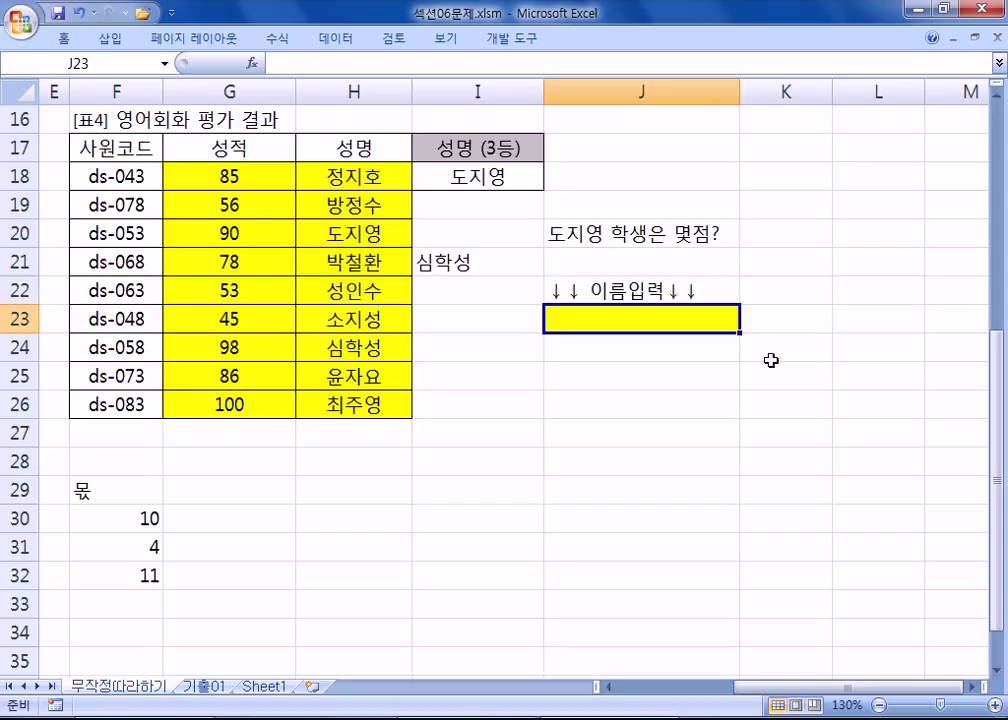
pyautogui.write('박철')
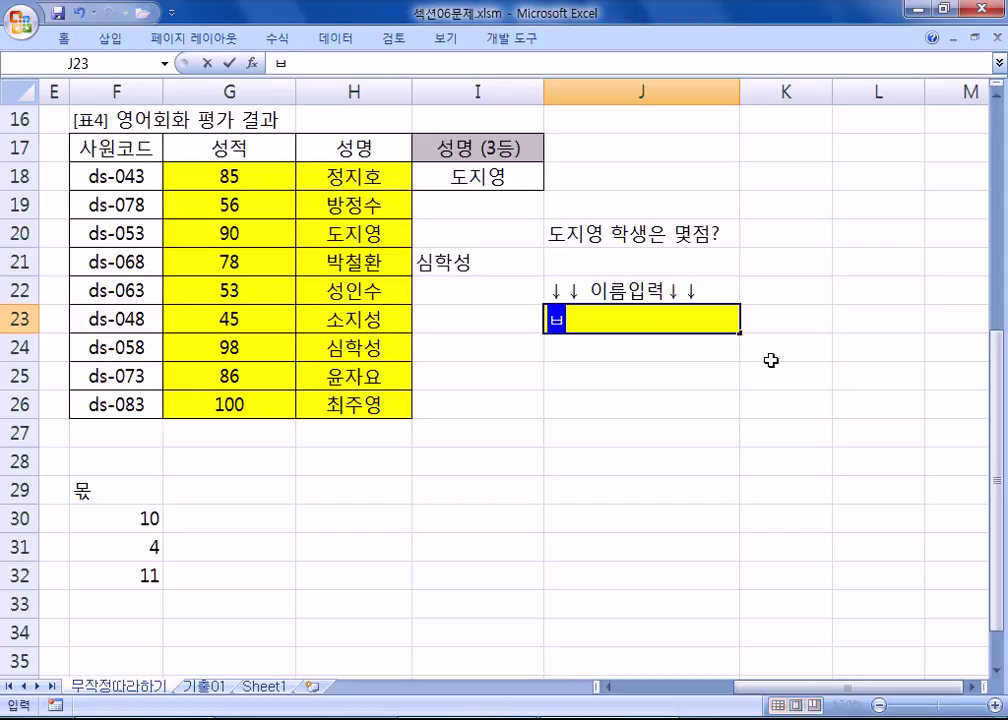
pyautogui.write('환')
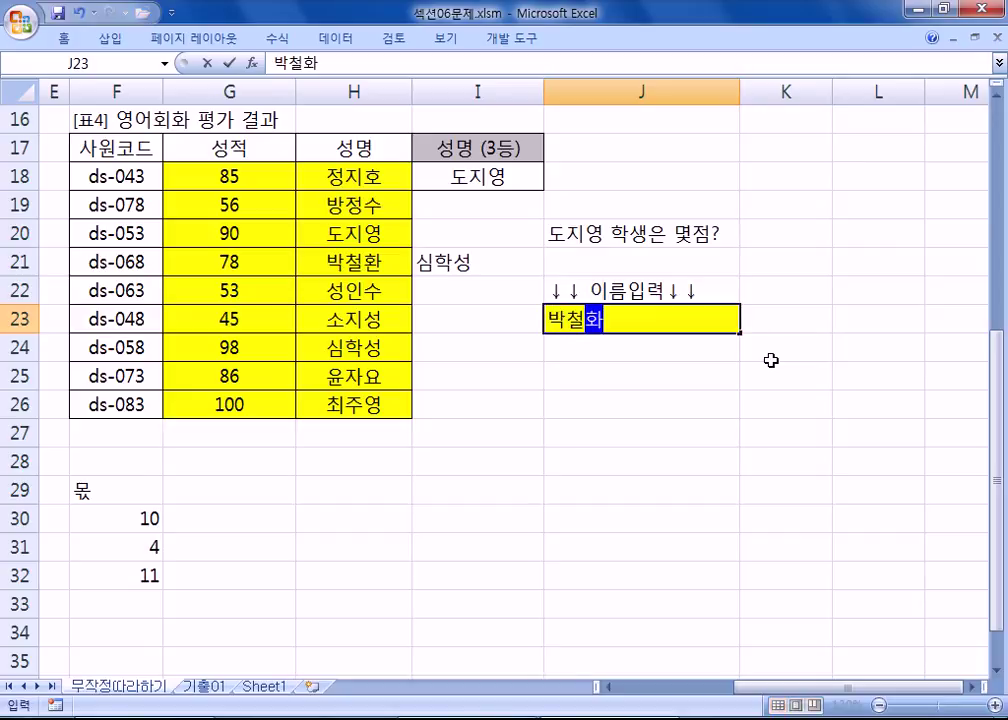
pyautogui.press('Return')
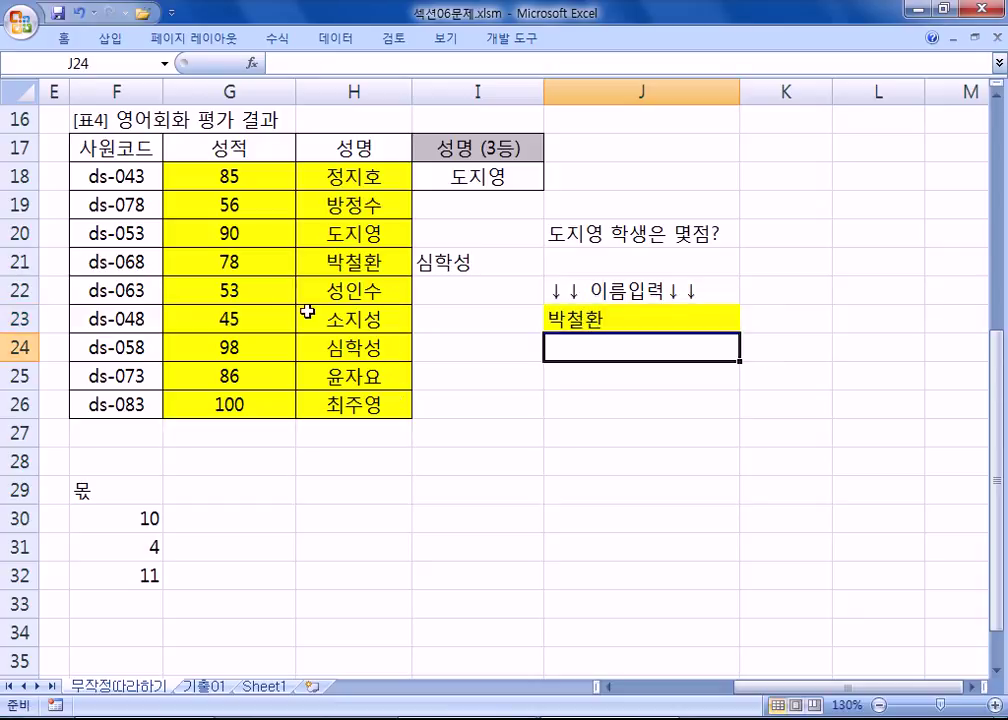
pyautogui.click(251, 261)
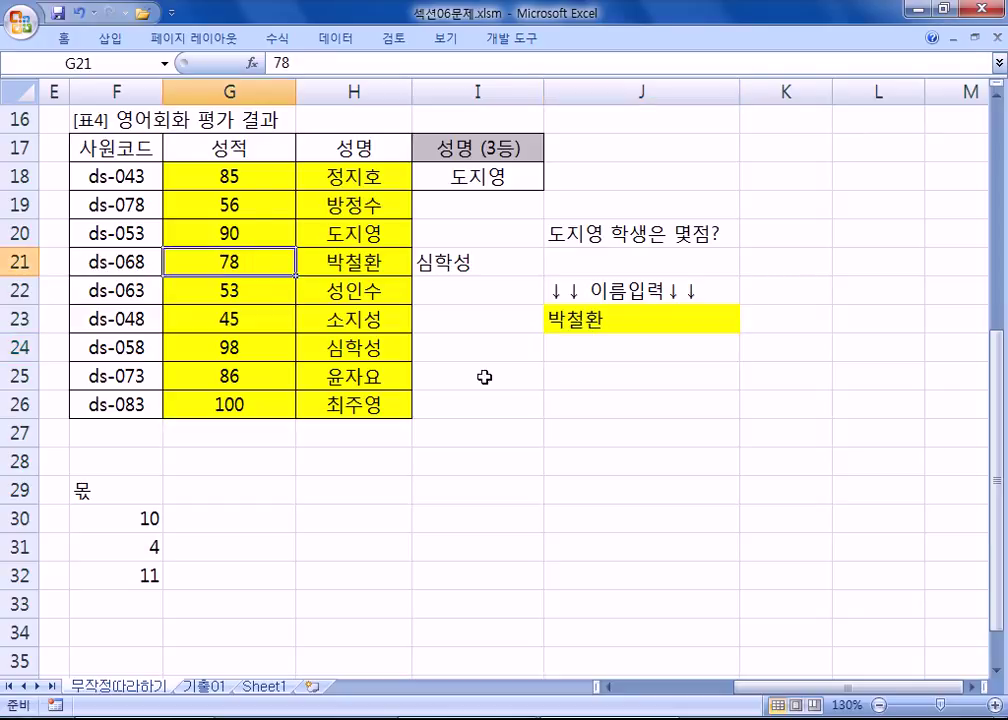
# - Enter the formula =INDEX(G18:G26,4,1) in J24 to return the named student's 성적
pyautogui.click(580, 340)
pyautogui.write('=ㅑㅇ')
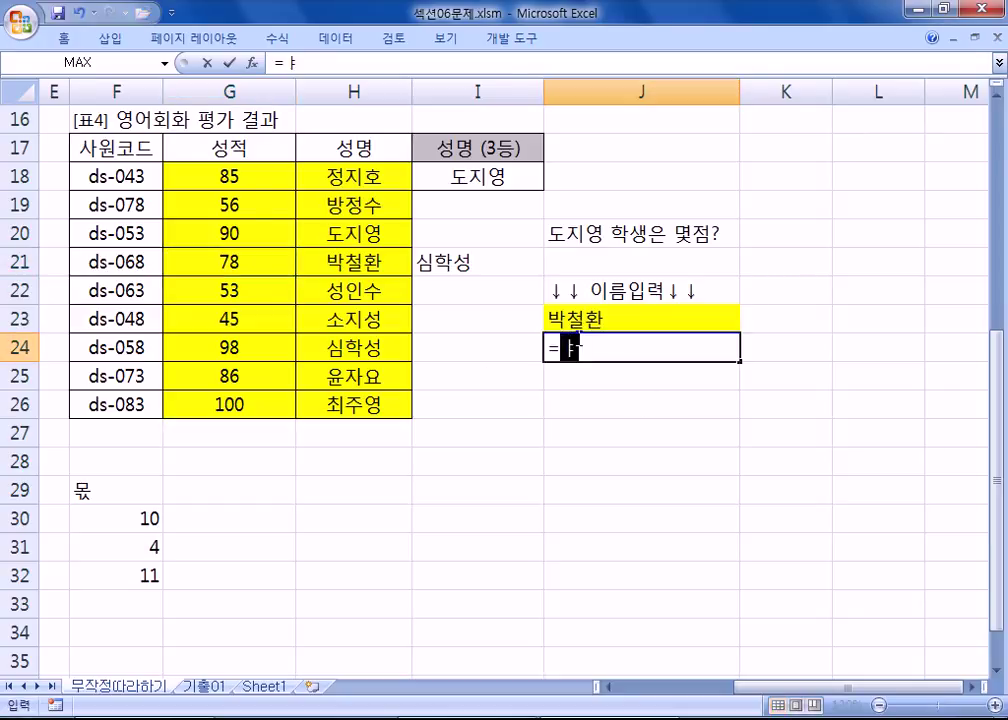
pyautogui.press('BackSpace')
pyautogui.press('BackSpace')
pyautogui.write('IND')
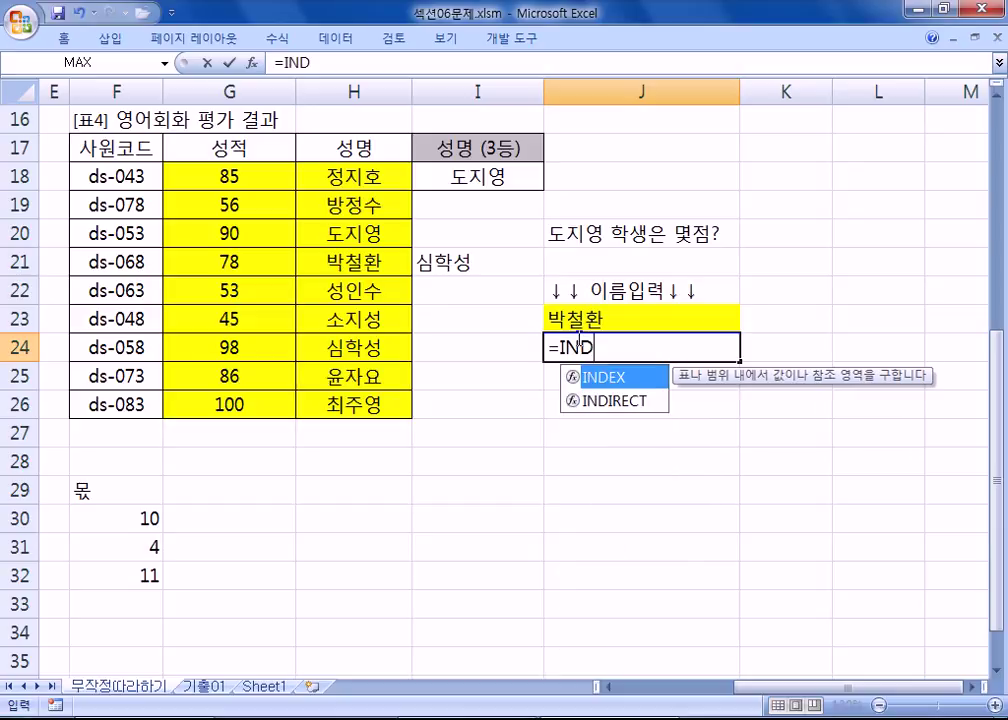
pyautogui.write('EX(')
pyautogui.moveTo(262, 176); pyautogui.dragTo(392, 407)
pyautogui.write(',')
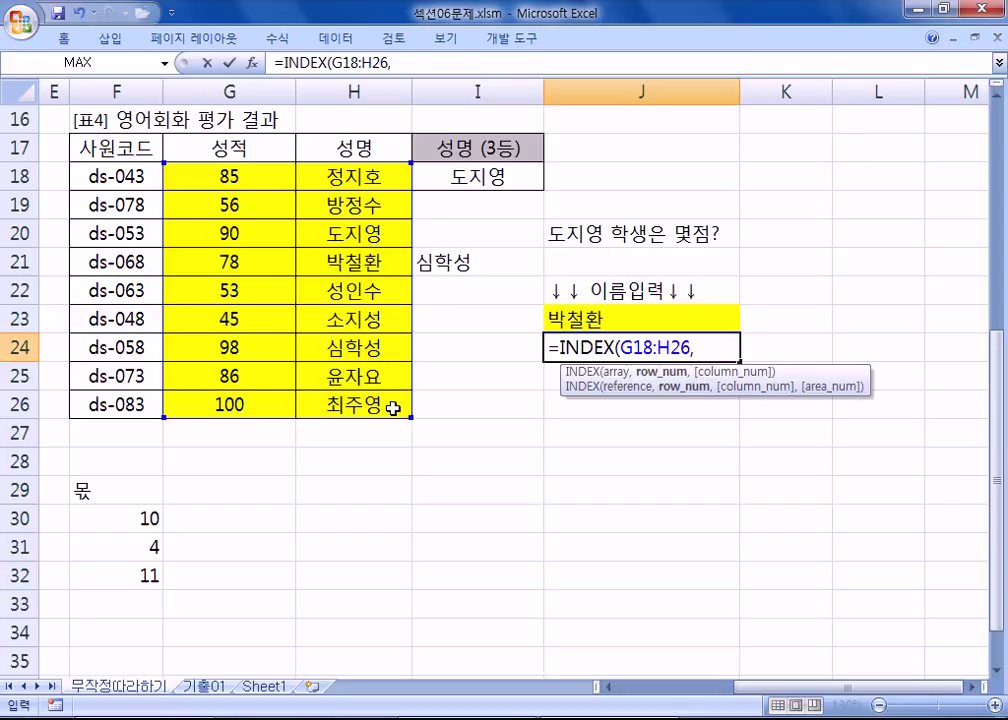
pyautogui.write('4,1')
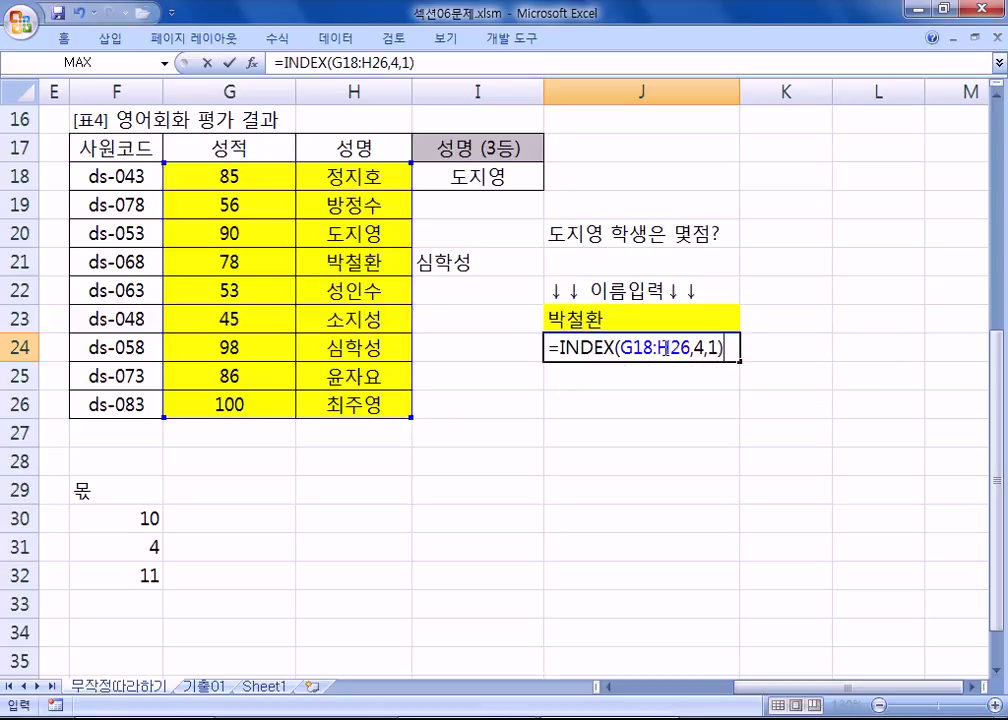
pyautogui.moveTo(684, 347); pyautogui.dragTo(691, 347)
pyautogui.write('G')
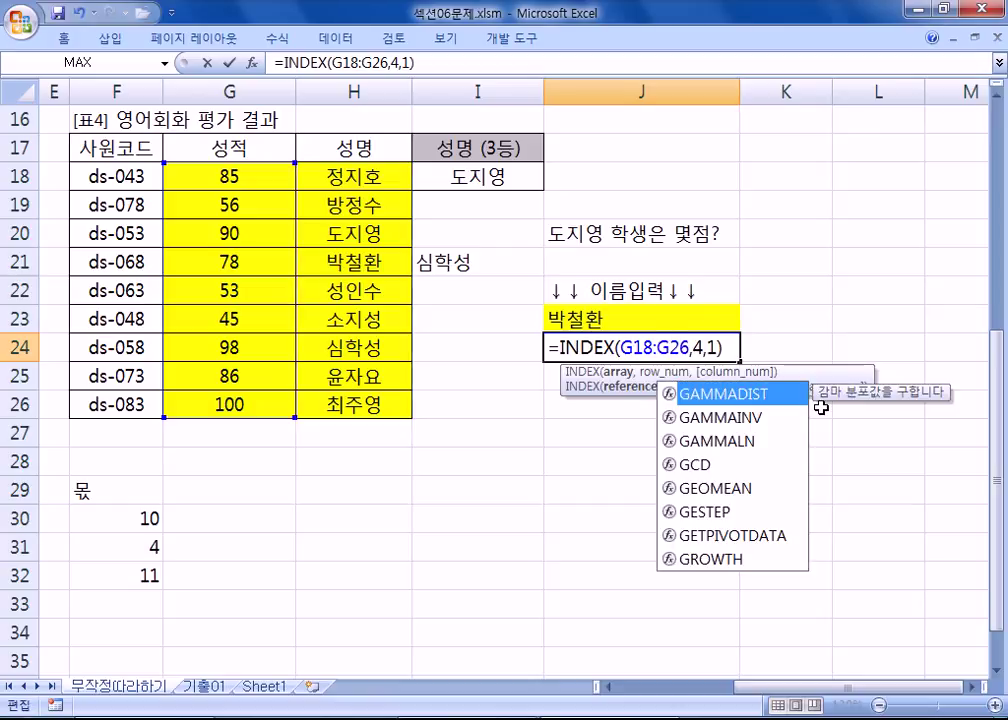
pyautogui.press('Return')
# - Compare the 성적 range G18:G26 with the two-column range G18:H26 in 표4
pyautogui.click(207, 180)
pyautogui.moveTo(210, 193); pyautogui.dragTo(225, 396)
pyautogui.press('Return')
pyautogui.press('Return')
pyautogui.press('Return')
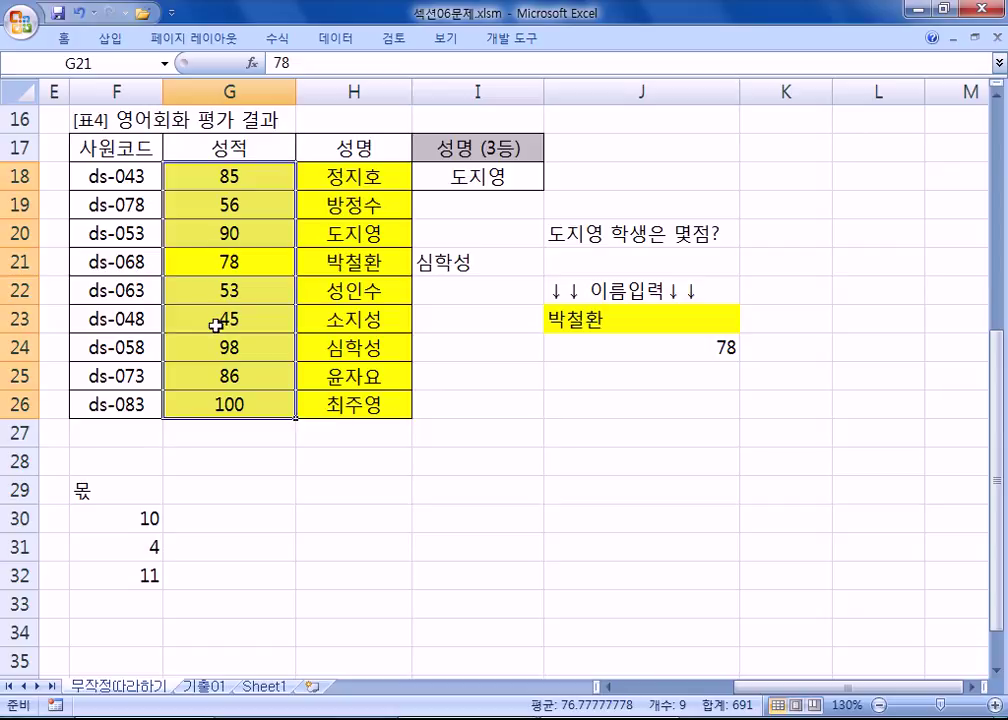
pyautogui.moveTo(262, 182); pyautogui.dragTo(343, 404)
# - Copy J24's formula into K24 as displayed text, reading =INDEX(G18:G26,4,1)
pyautogui.click(646, 349)
pyautogui.doubleClick(646, 349)
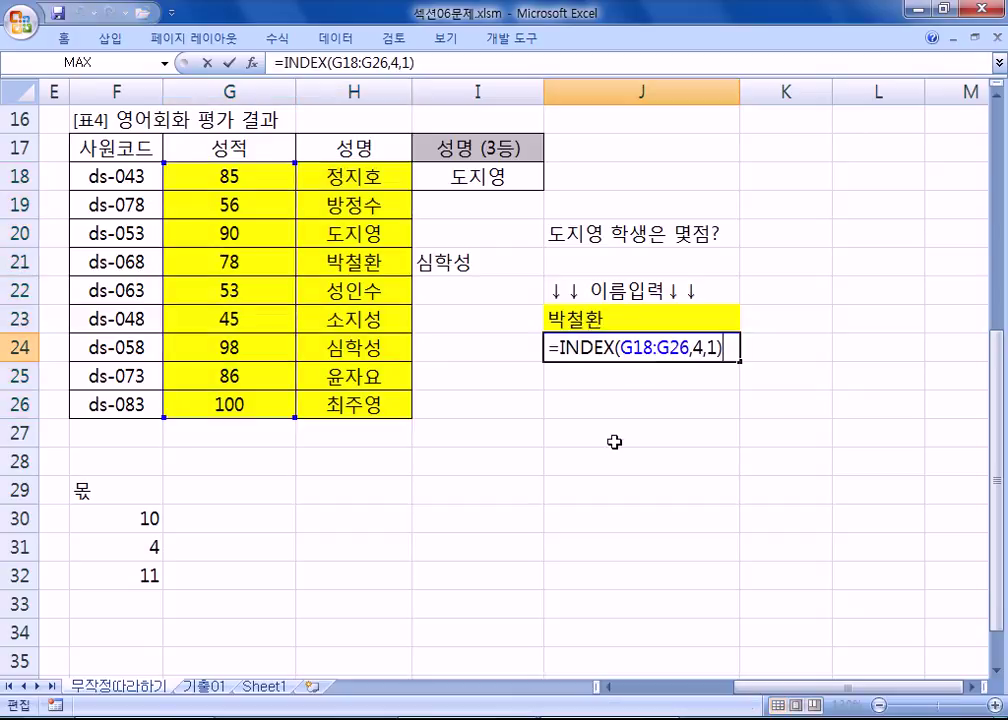
pyautogui.moveTo(548, 352); pyautogui.dragTo(731, 356)
pyautogui.hotkey('ctrl', 'c')
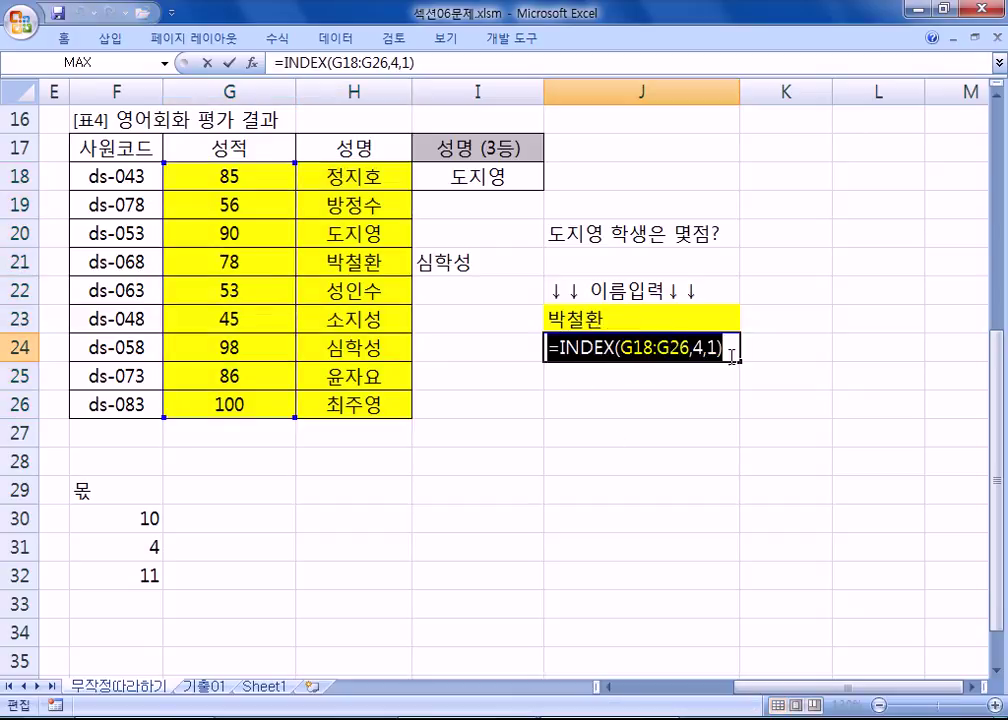
pyautogui.click(765, 352)
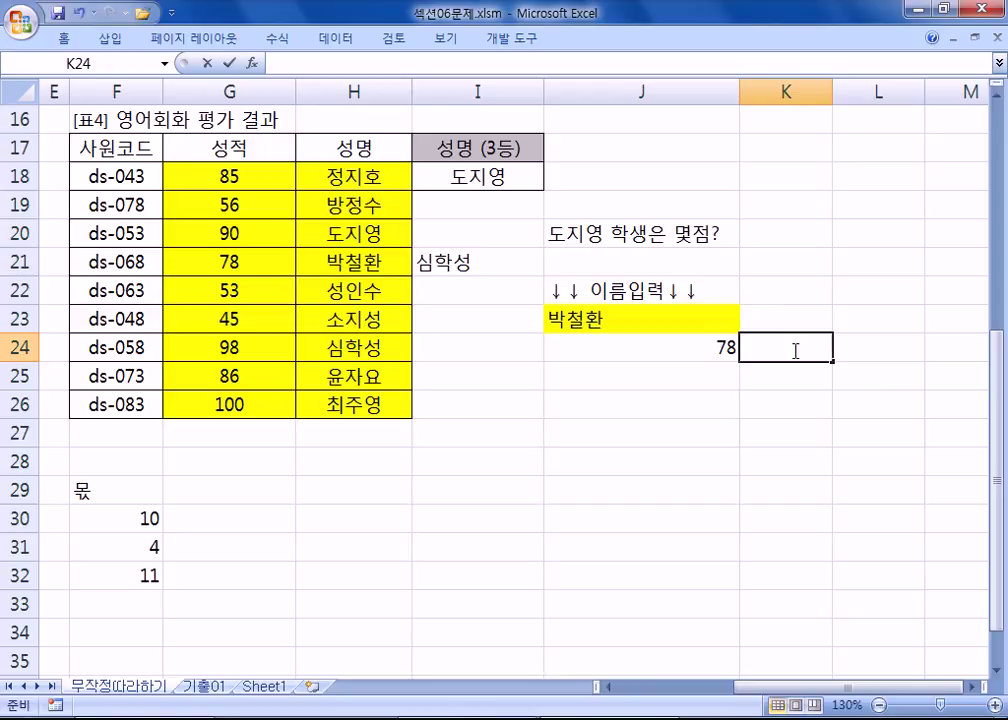
pyautogui.write("'")
pyautogui.hotkey('ctrl', 'v')
pyautogui.press('Return')
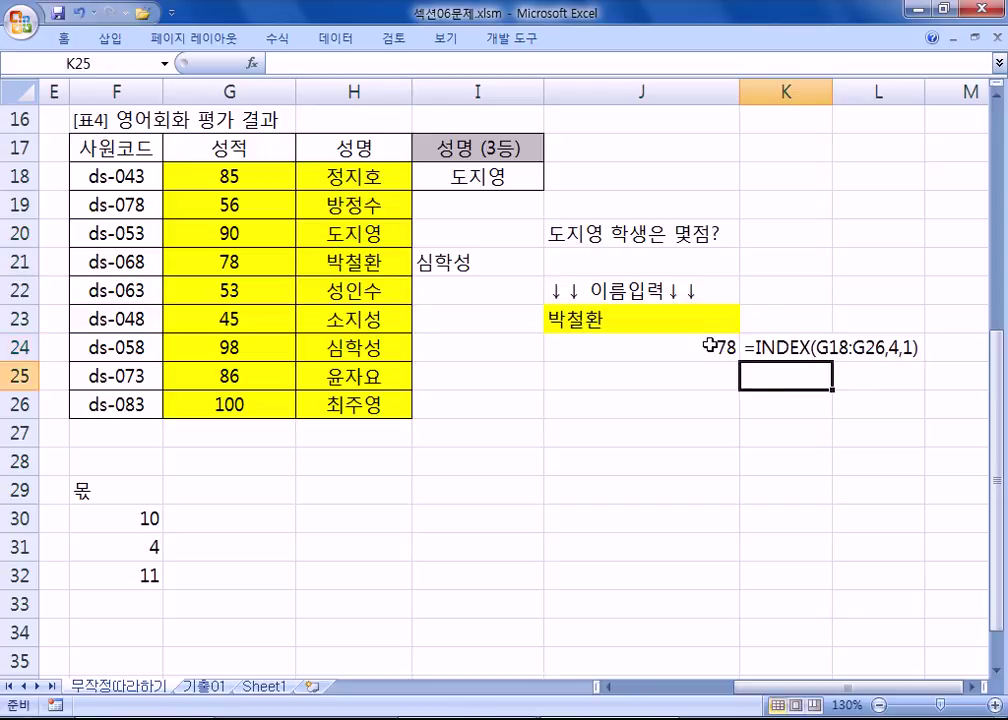
# - Add the two-column variant of the formula as text in K25, reading =INDEX(G18:H26,4,1)
pyautogui.doubleClick(750, 376)
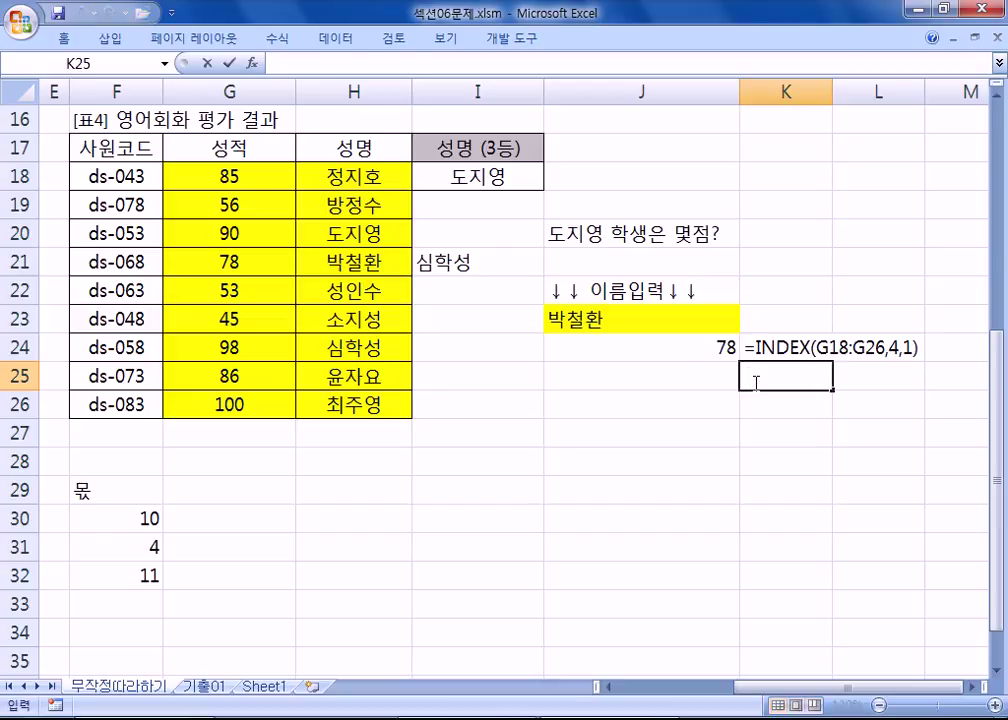
pyautogui.hotkey('ctrl', 'v')
pyautogui.moveTo(831, 378); pyautogui.dragTo(822, 377)
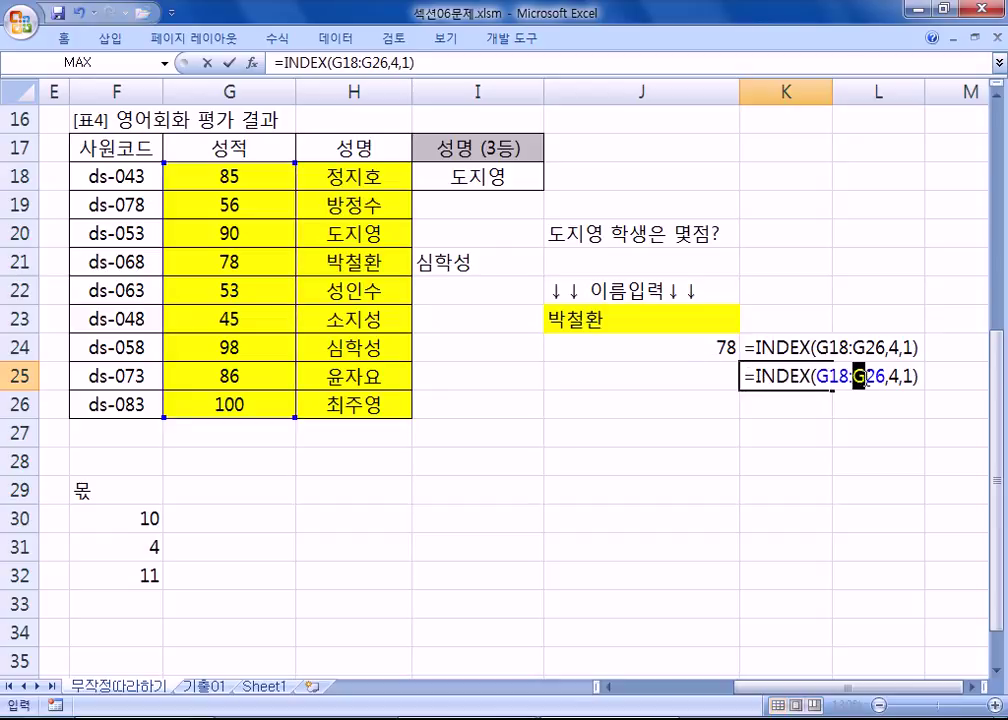
pyautogui.write('H')
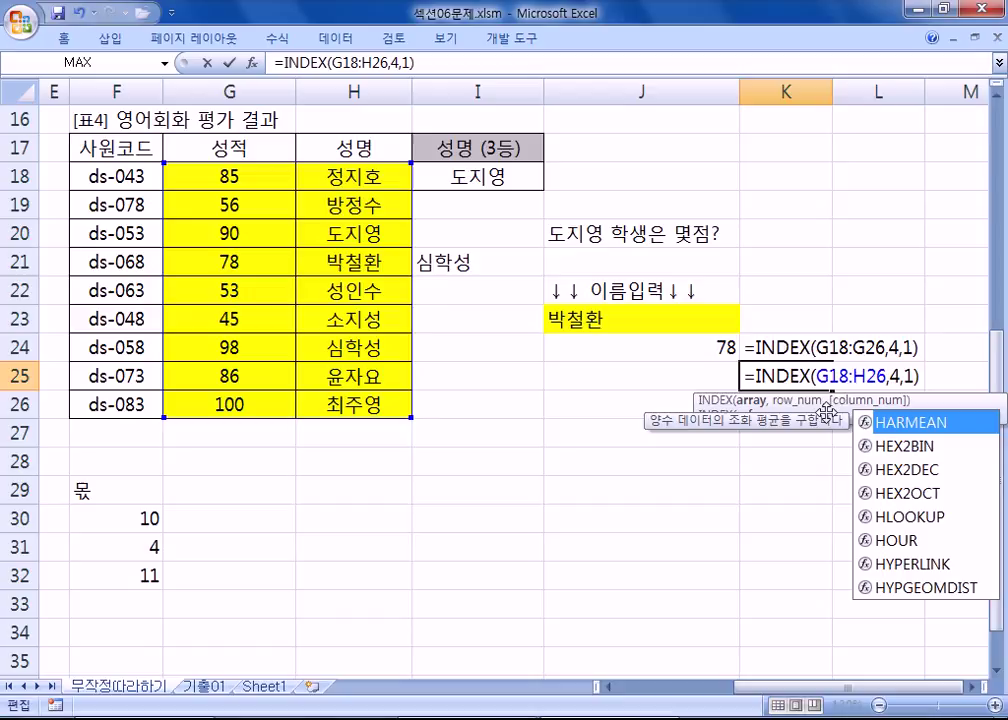
pyautogui.click(745, 376)
pyautogui.write("'")
pyautogui.press('Return')
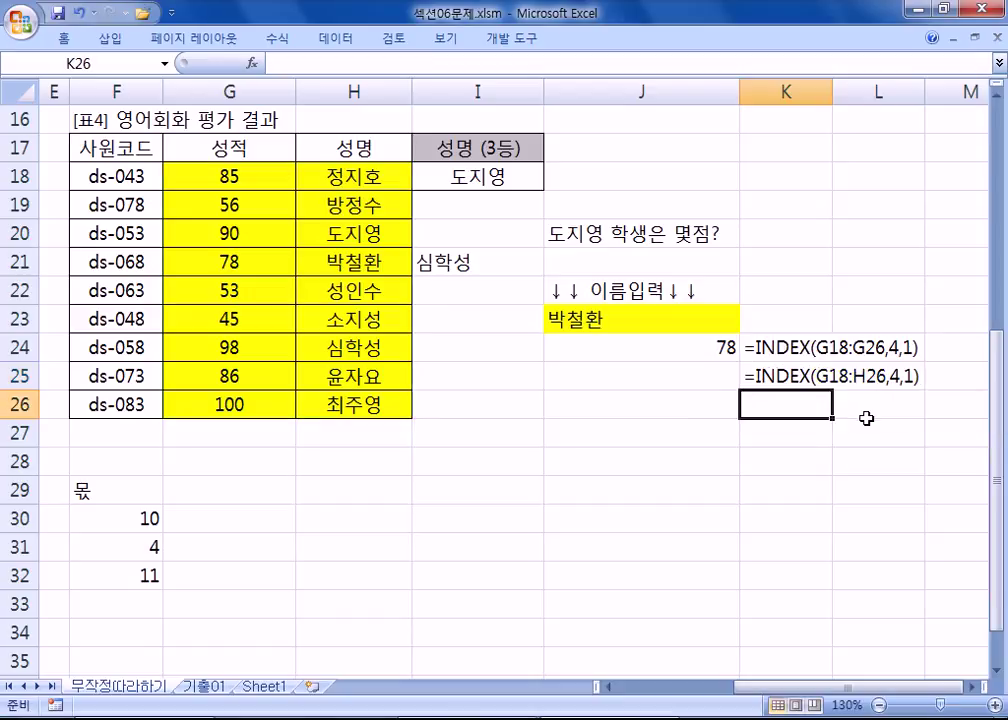
# - Copy the formula text from K25 into J25 as the working formula =INDEX(G18:H26,4,1)
pyautogui.click(781, 376)
pyautogui.moveTo(749, 377); pyautogui.dragTo(938, 378)
pyautogui.hotkey('ctrl', 'c')
pyautogui.press('Escape')
pyautogui.doubleClick(688, 380)
pyautogui.hotkey('ctrl', 'v')
pyautogui.press('Return')
pyautogui.click(706, 385)
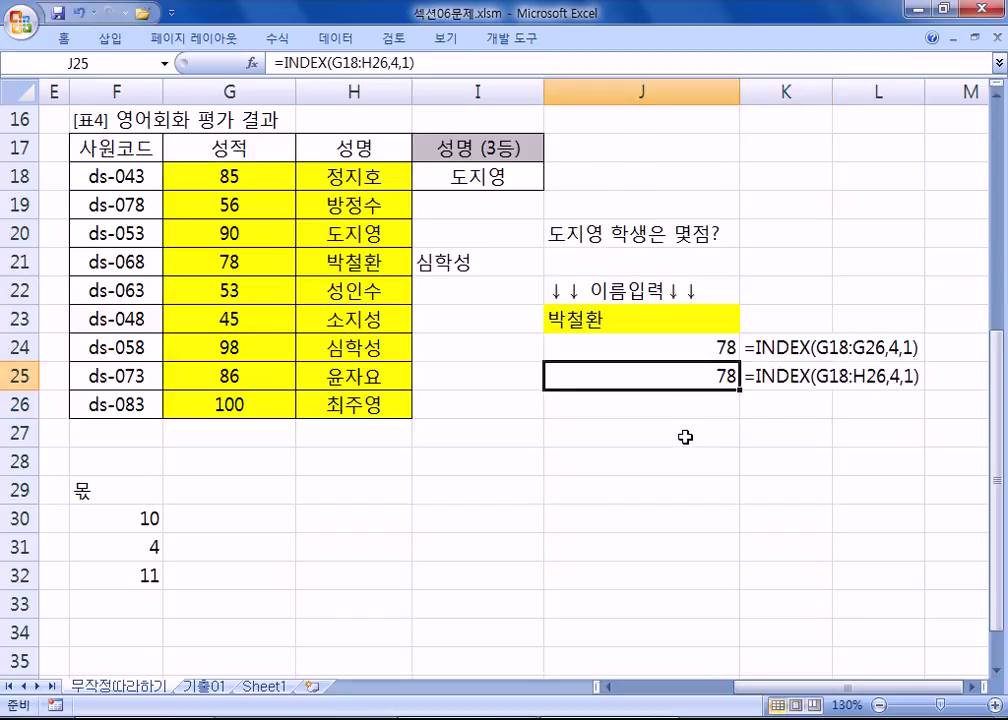
# - Check J23's name and J24's result against the 성적 and 성명 cells in 표4's row 21
pyautogui.click(595, 318)
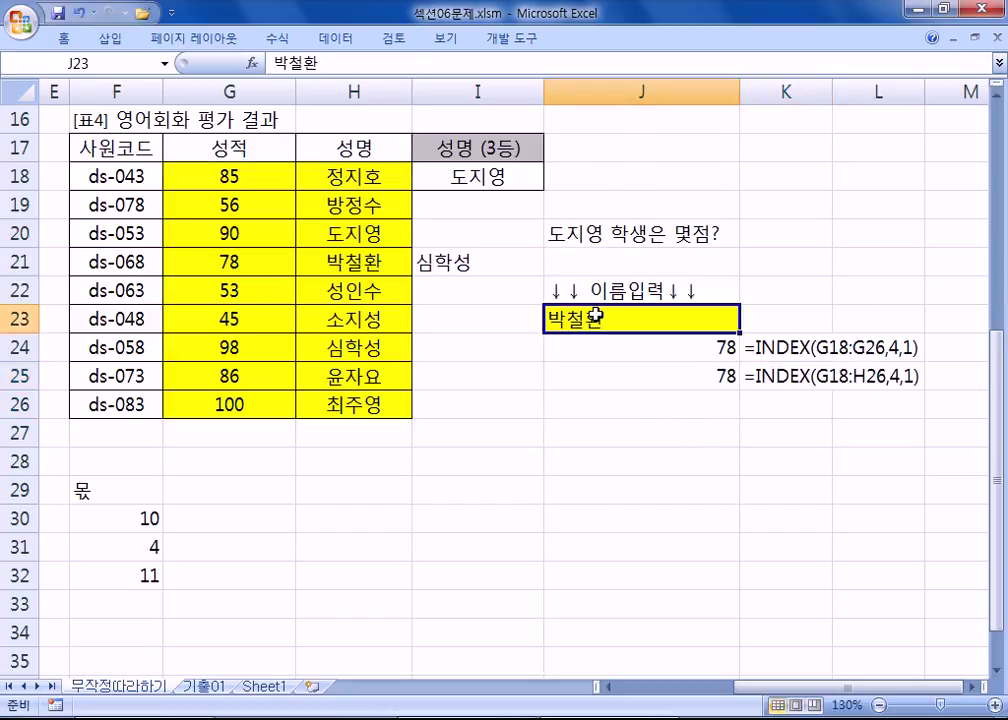
pyautogui.click(607, 342)
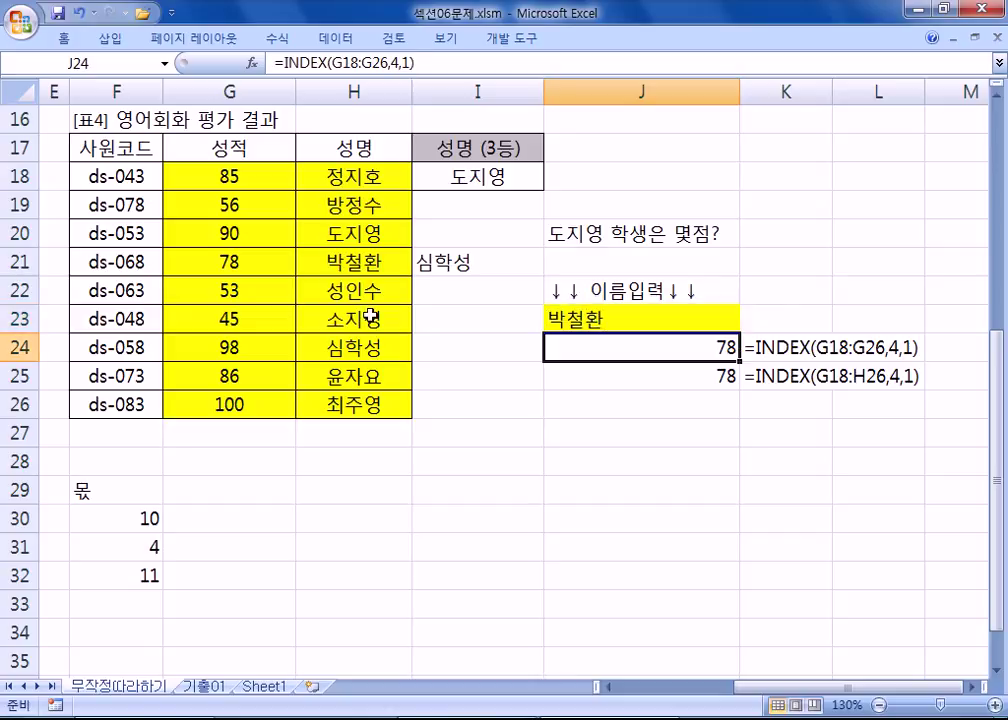
pyautogui.click(241, 259)
pyautogui.click(331, 266)
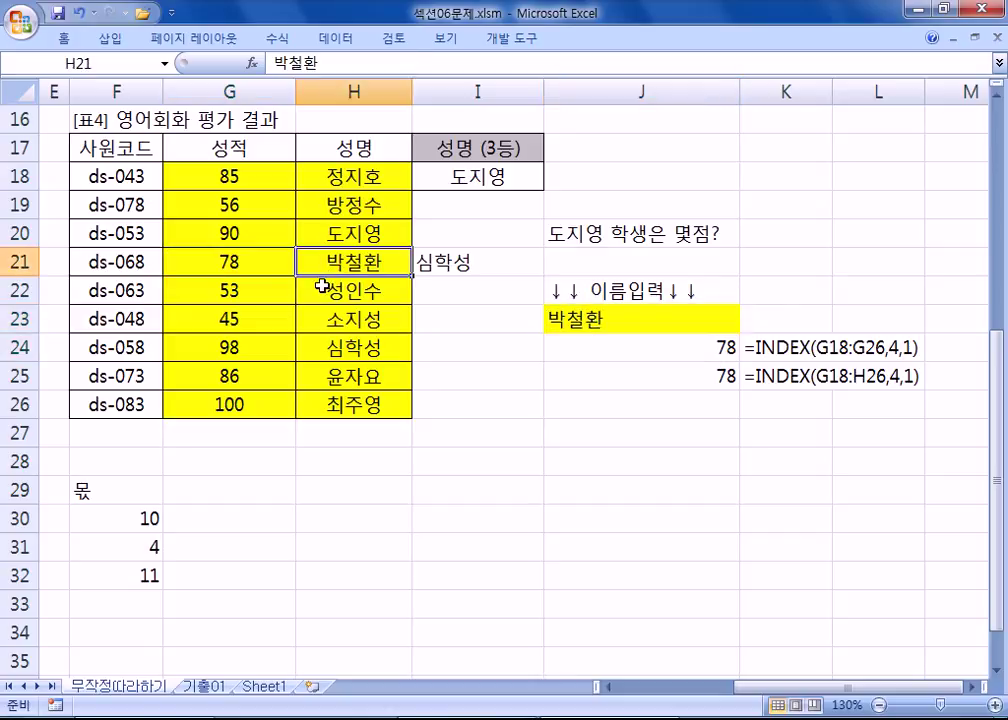
# - Replace the name in J23 with the student's name from 표4's row 20 and check that student's 성적 cell
pyautogui.click(624, 320)
pyautogui.write('WHE')
pyautogui.press('Escape')
pyautogui.press('Hangul')
pyautogui.write('도지여ㅇ')
pyautogui.press('Delete')
pyautogui.press('Return')
pyautogui.press('Up')
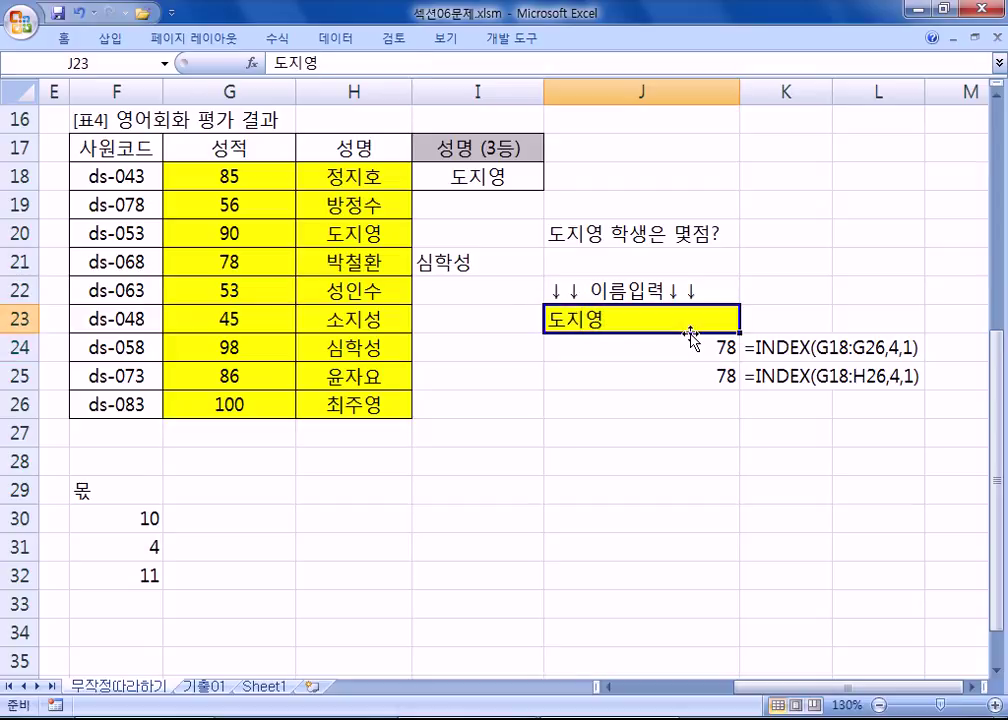
pyautogui.click(254, 243)
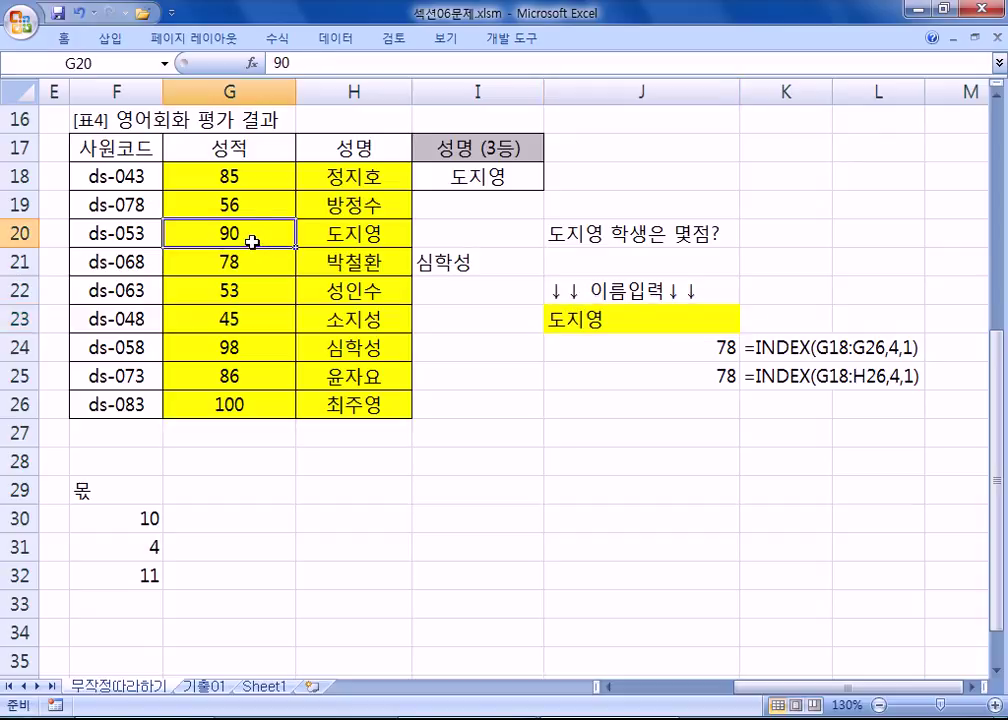
# - Change the name in J23 back to that of the student in 표4's row 21
pyautogui.click(610, 318)
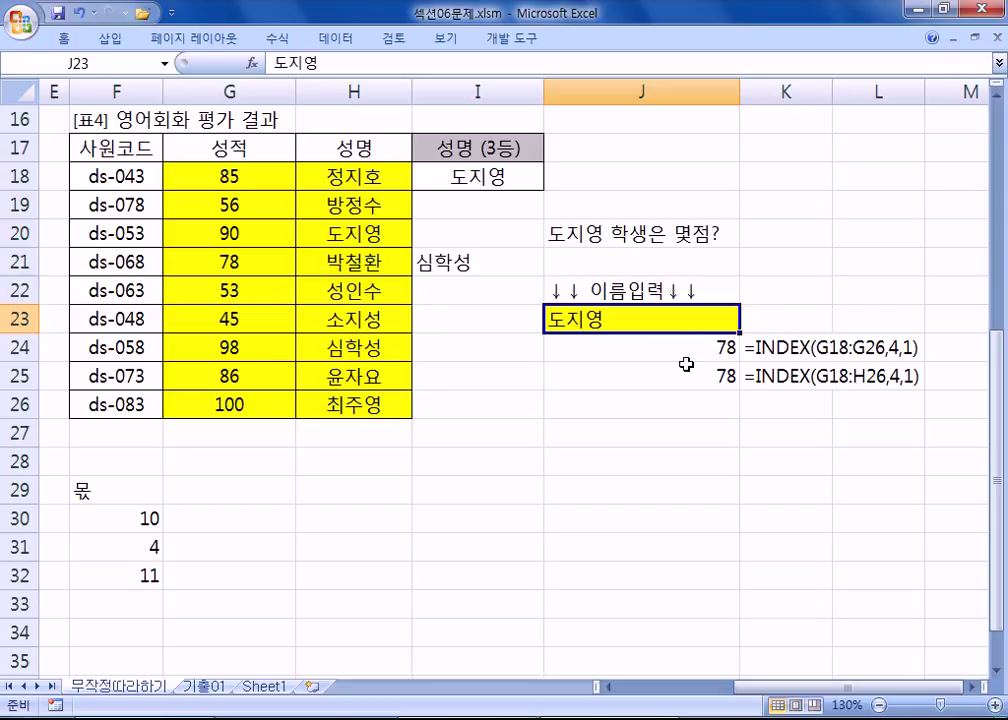
pyautogui.write('박철환')
pyautogui.press('Return')
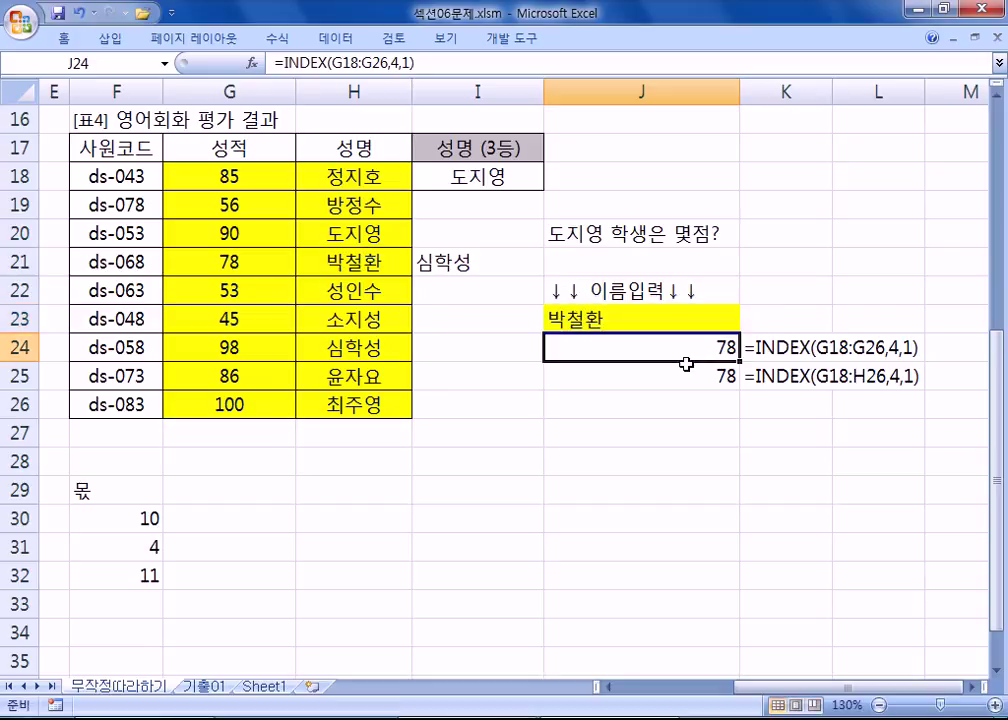
# - Enter =MATCH(J23,H18:H26,0) in J26 to find the input name's exact-match position in the 성명 column
pyautogui.press('Down')
pyautogui.press('Down')
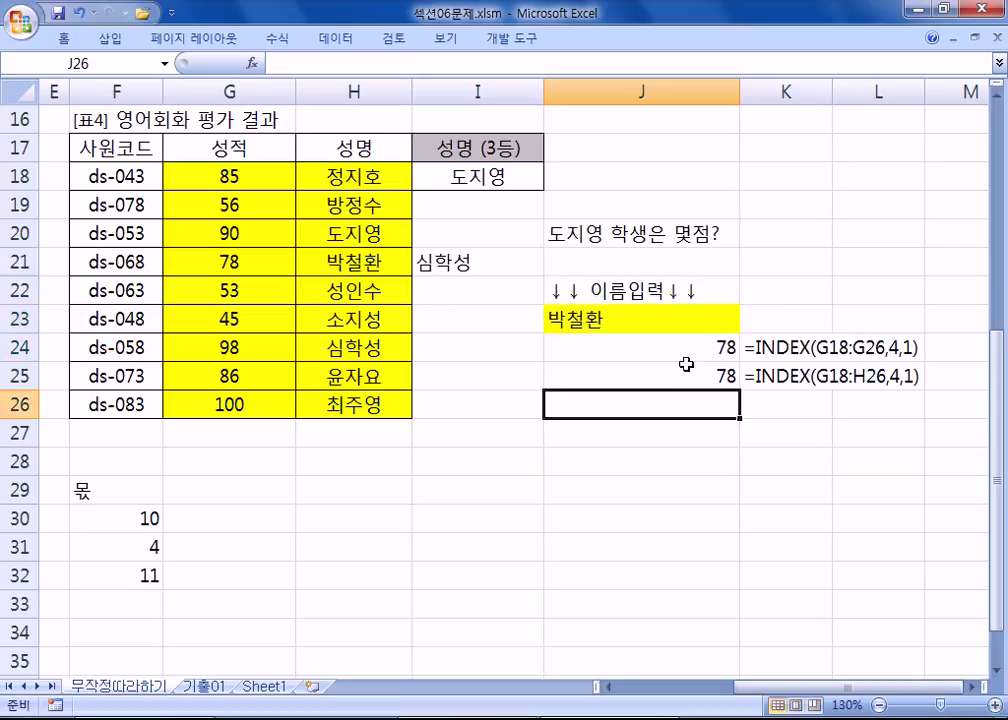
pyautogui.write('=')
pyautogui.write('ㅁ')
pyautogui.press('BackSpace')
pyautogui.write('MATCH(')
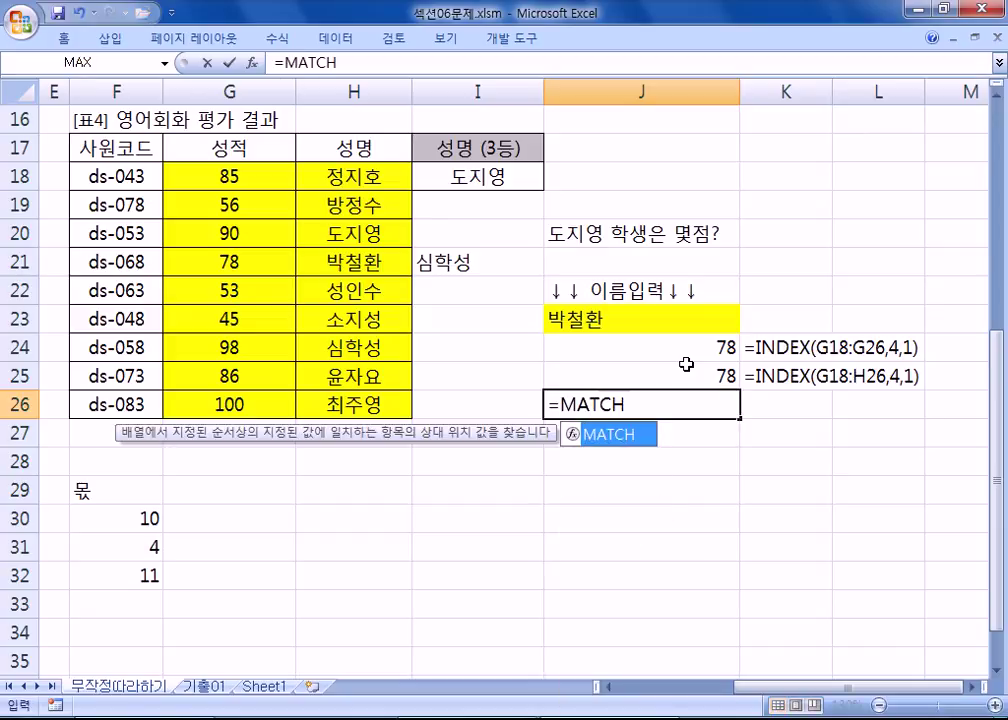
pyautogui.click(618, 316)
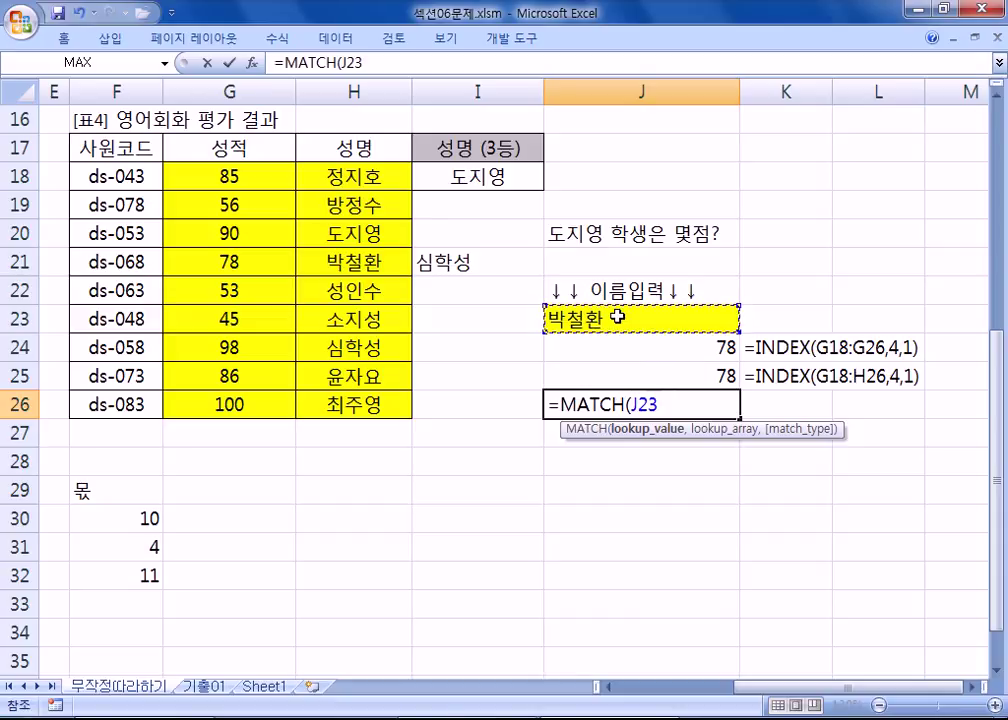
pyautogui.write(',')
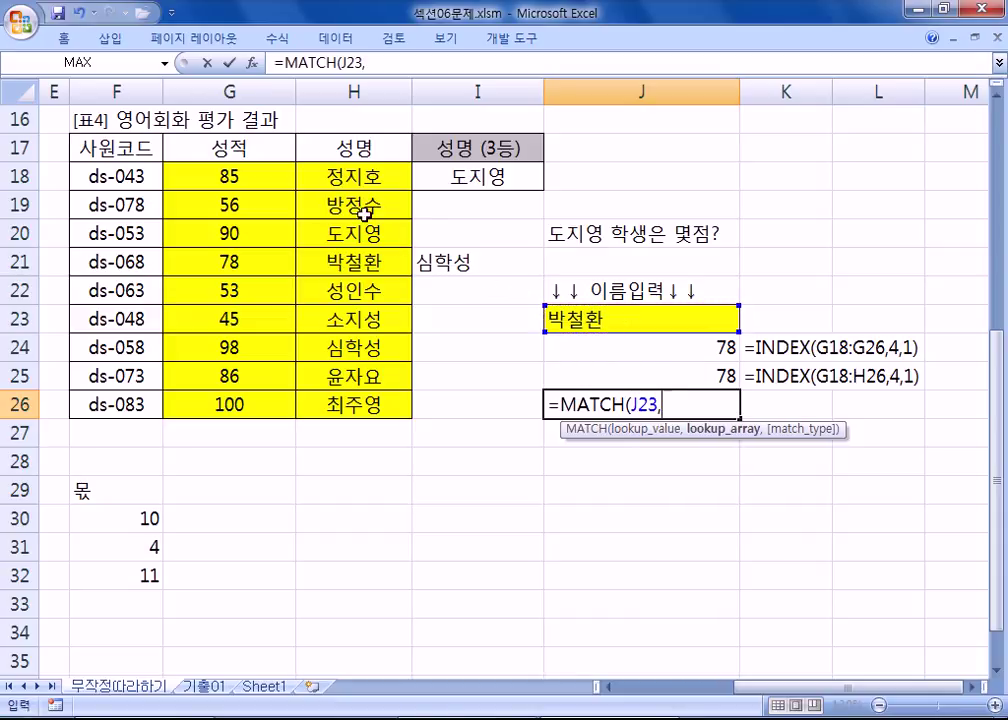
pyautogui.moveTo(355, 176); pyautogui.dragTo(353, 395)
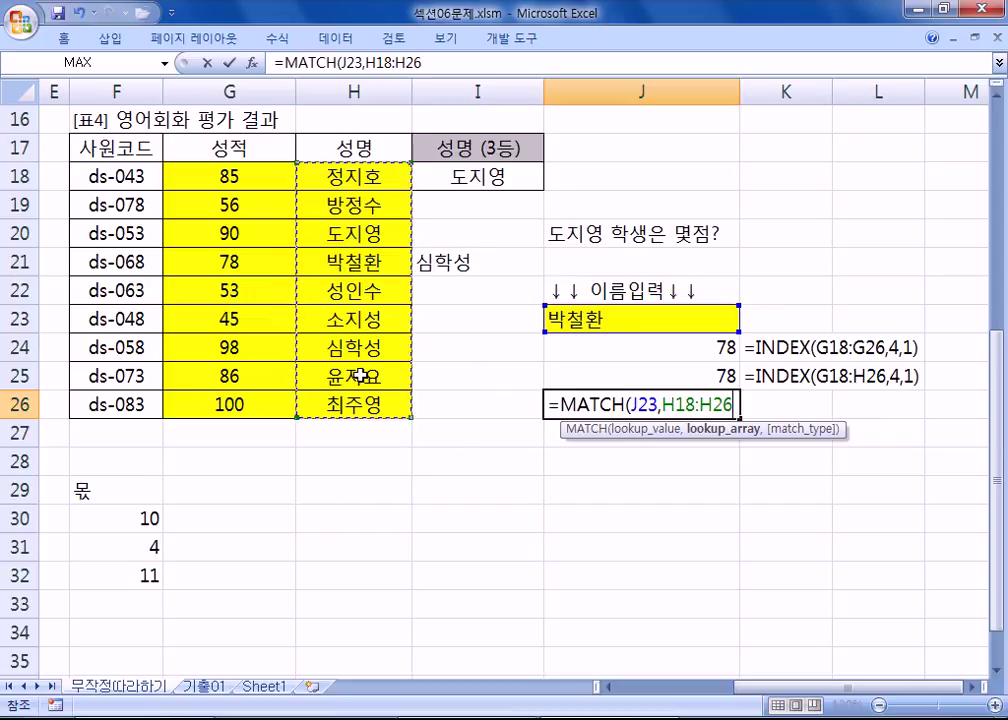
pyautogui.write(',')
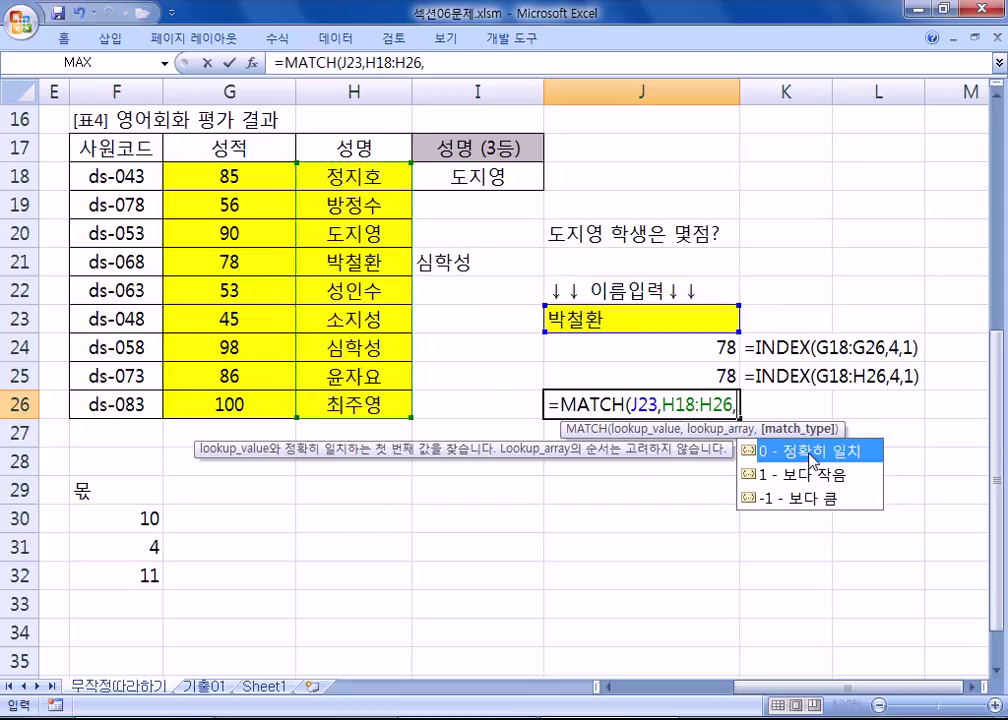
pyautogui.write('0')
pyautogui.press('Return')
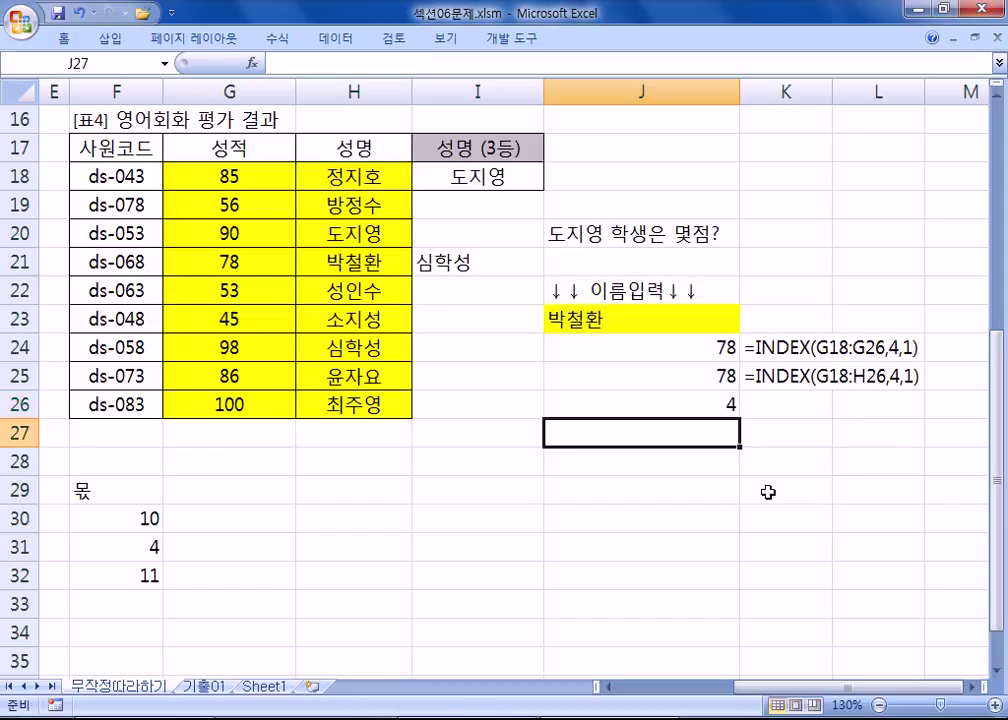
pyautogui.click(697, 406)
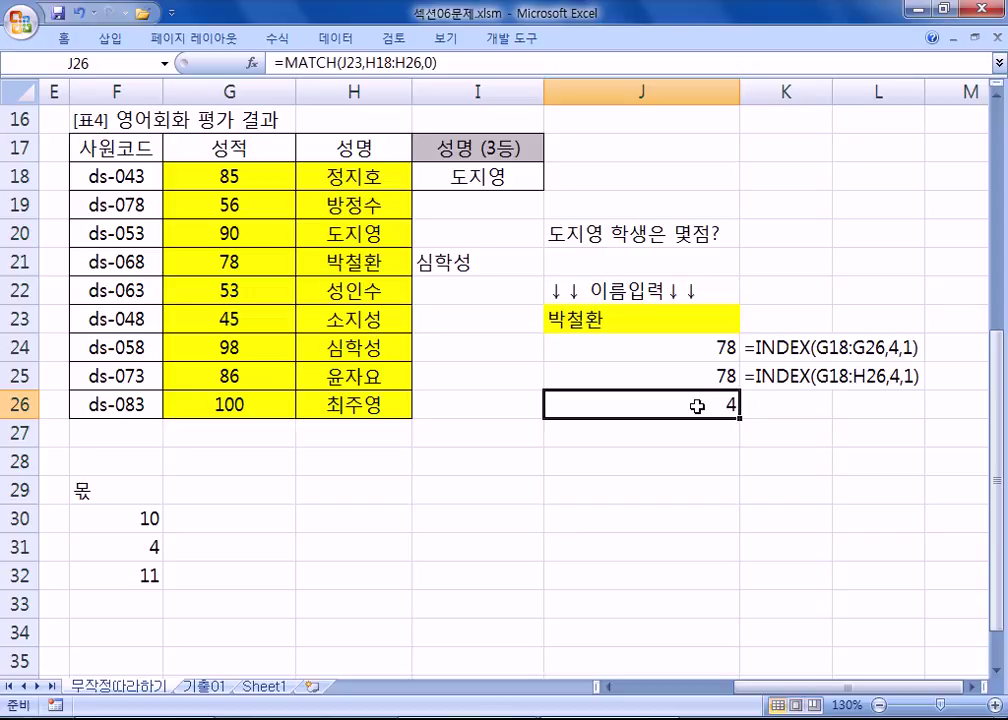
# - Compare the 성명 entries in H18, H19 and H21 with the MATCH result in J26
pyautogui.click(377, 183)
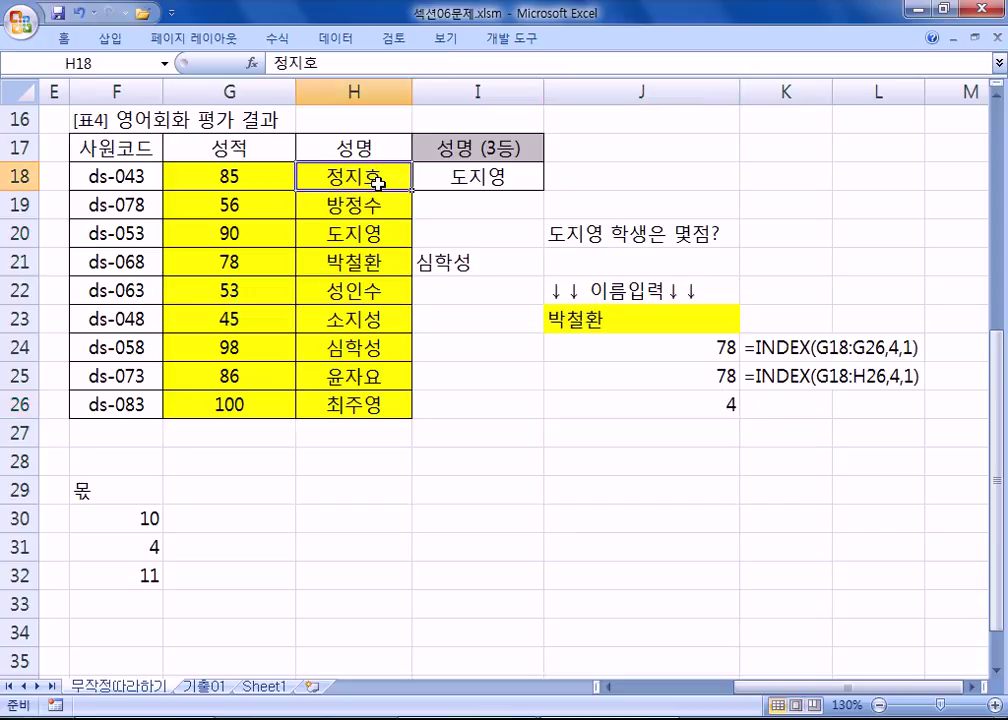
pyautogui.click(371, 203)
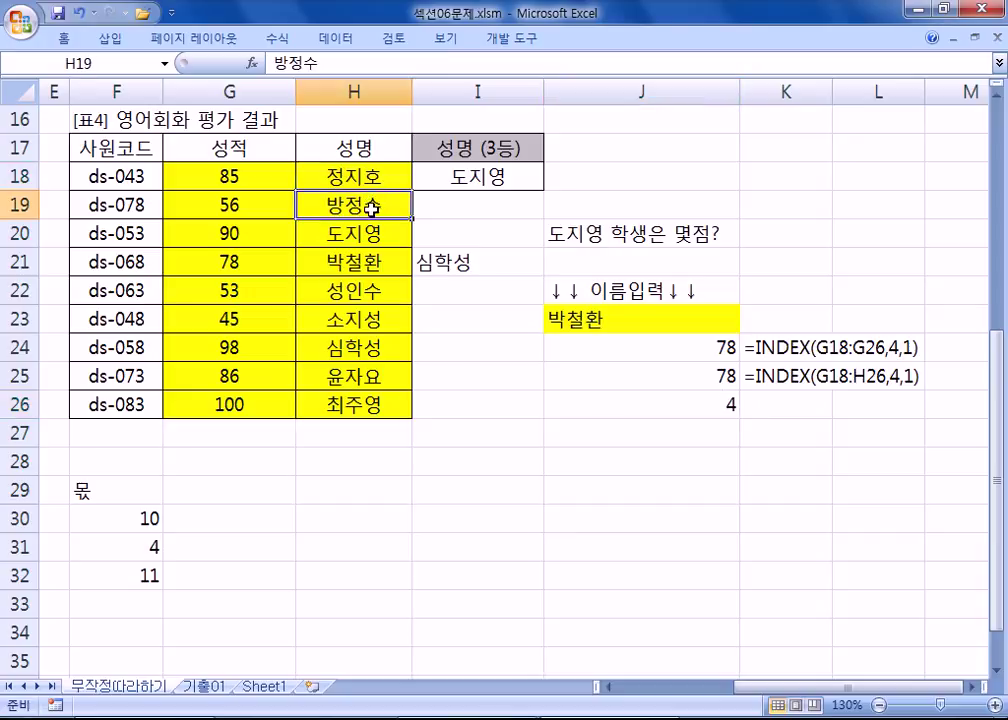
pyautogui.click(371, 257)
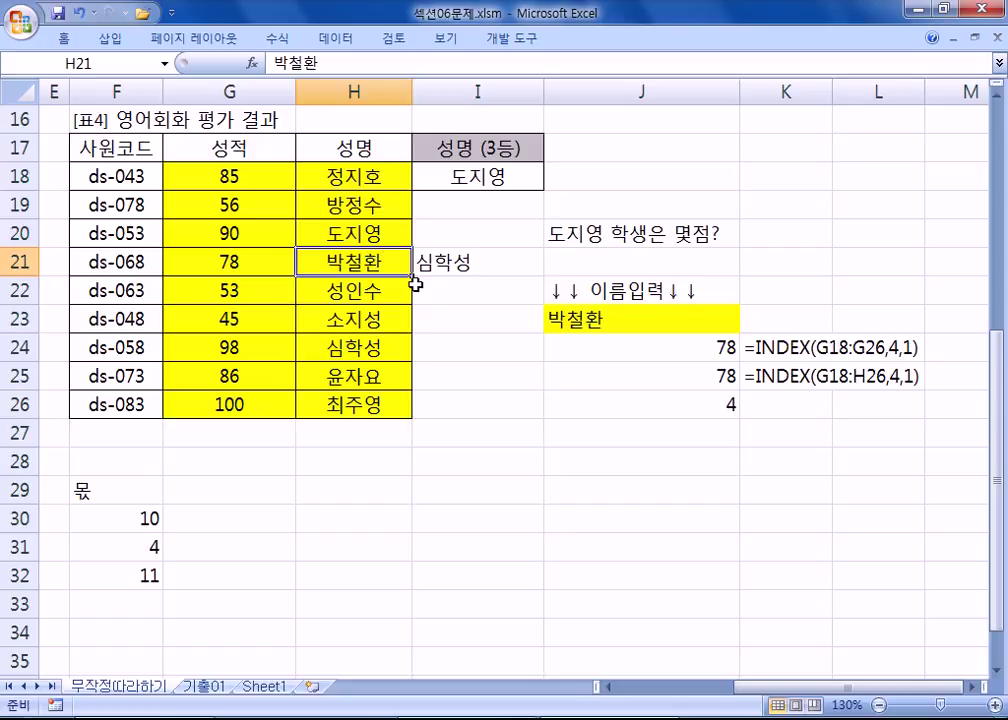
pyautogui.click(690, 403)
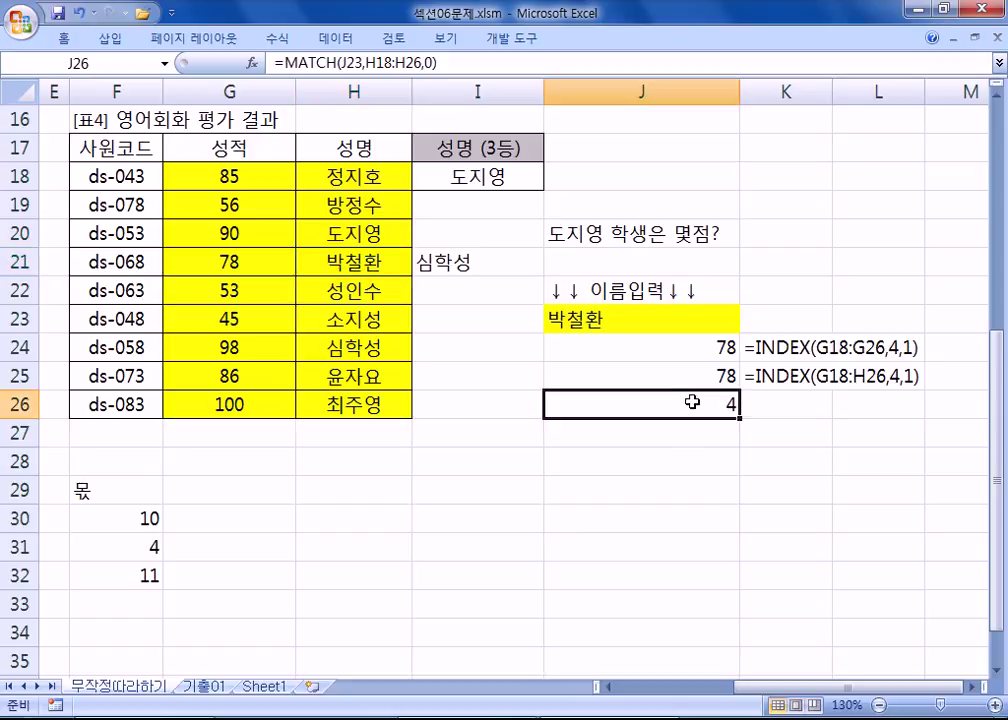
# - Replace the name in J23 with the student's name from 표4's row 20
pyautogui.click(652, 316)
pyautogui.write('EHWLDU')
pyautogui.press('BackSpace')
pyautogui.press('BackSpace')
pyautogui.press('BackSpace')
pyautogui.press('BackSpace')
pyautogui.press('BackSpace')
pyautogui.press('BackSpace')
pyautogui.press('Hangul')
pyautogui.write('도징')
pyautogui.write('영')
pyautogui.press('Delete')
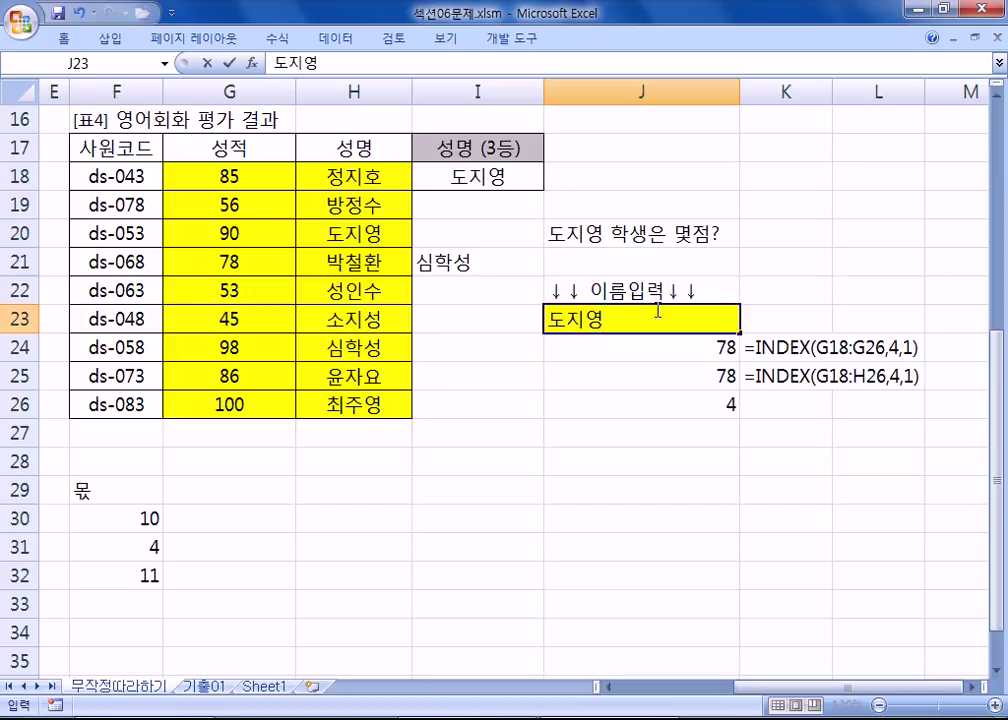
pyautogui.press('Return')
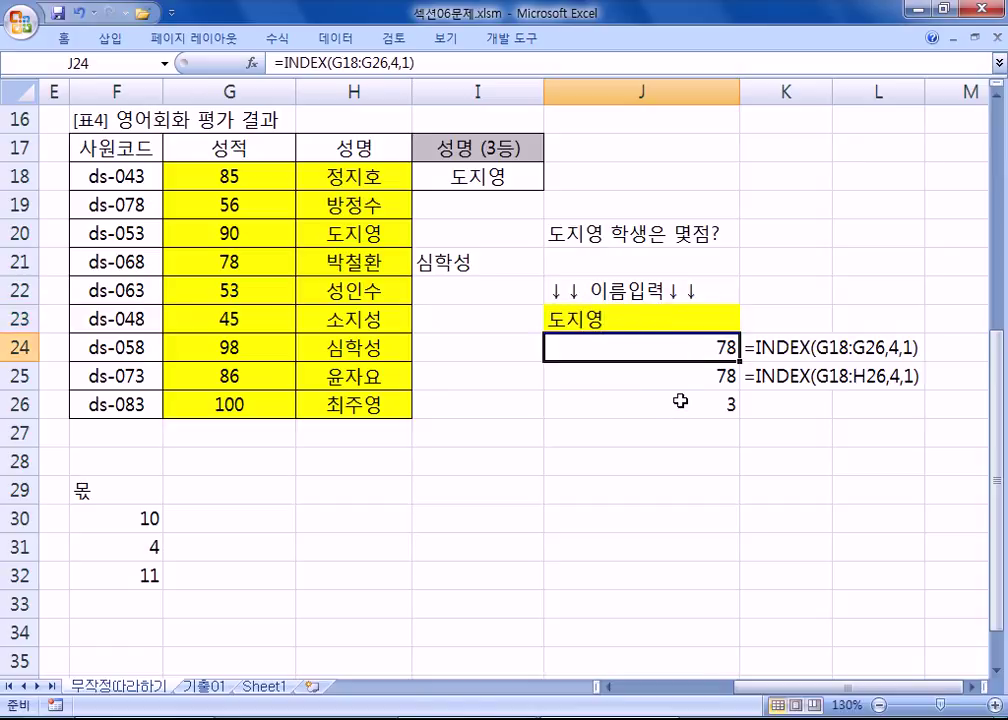
# - Examine the row-number argument in K24's INDEX formula text and in J24's INDEX formula
pyautogui.click(896, 348)
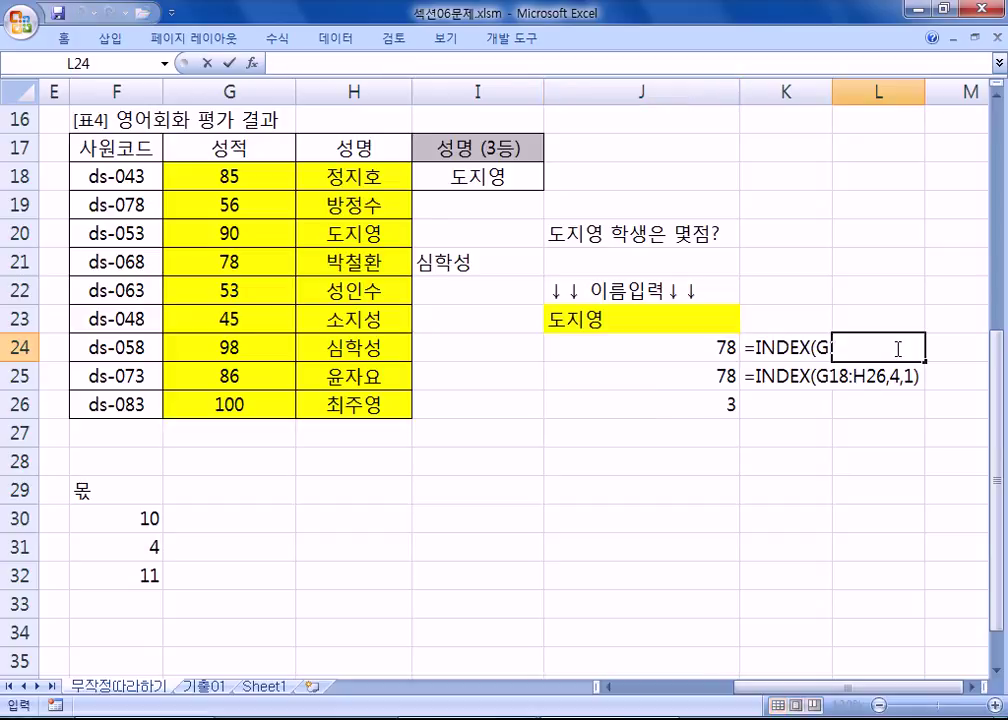
pyautogui.doubleClick(818, 348)
pyautogui.moveTo(893, 349); pyautogui.dragTo(904, 349)
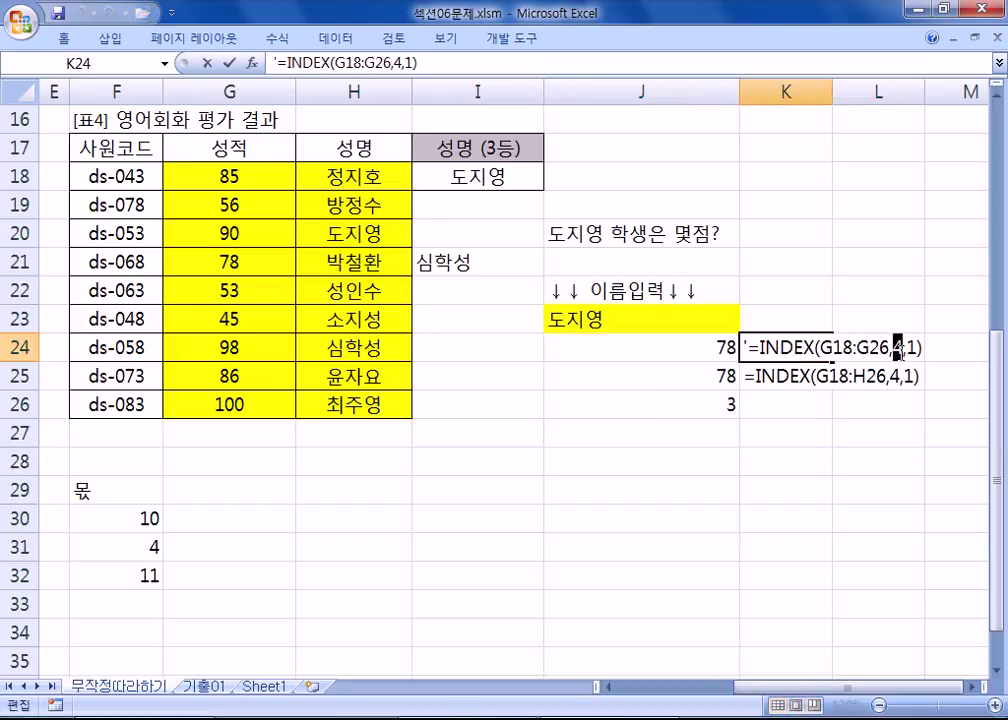
pyautogui.press('Escape')
pyautogui.doubleClick(665, 334)
pyautogui.click(667, 340)
pyautogui.doubleClick(716, 345)
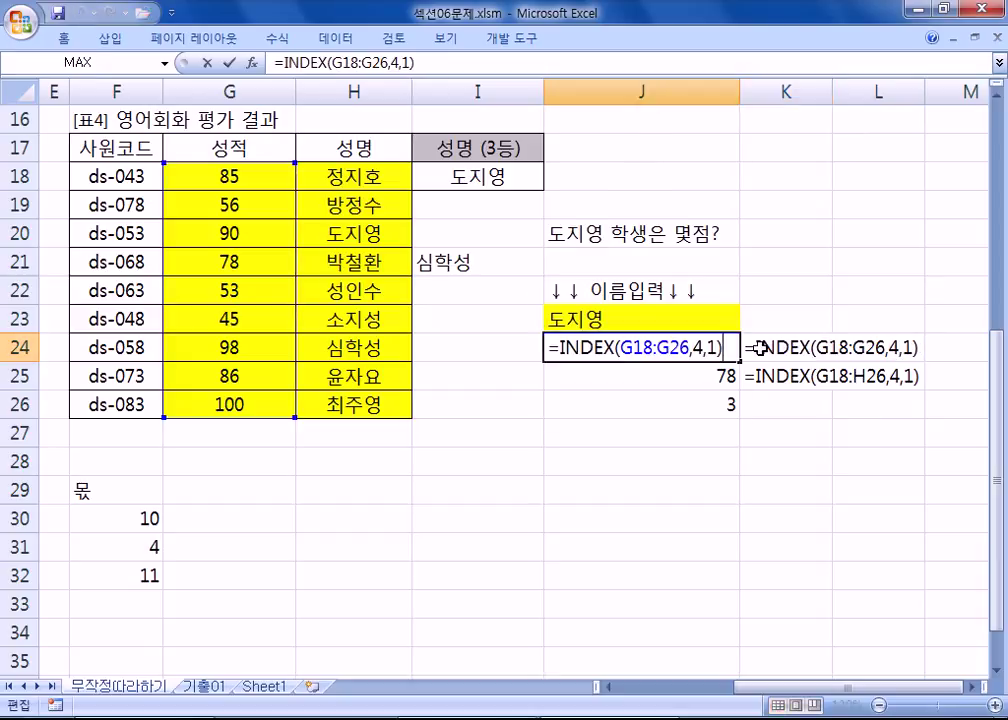
pyautogui.doubleClick(704, 348)
pyautogui.press('Escape')
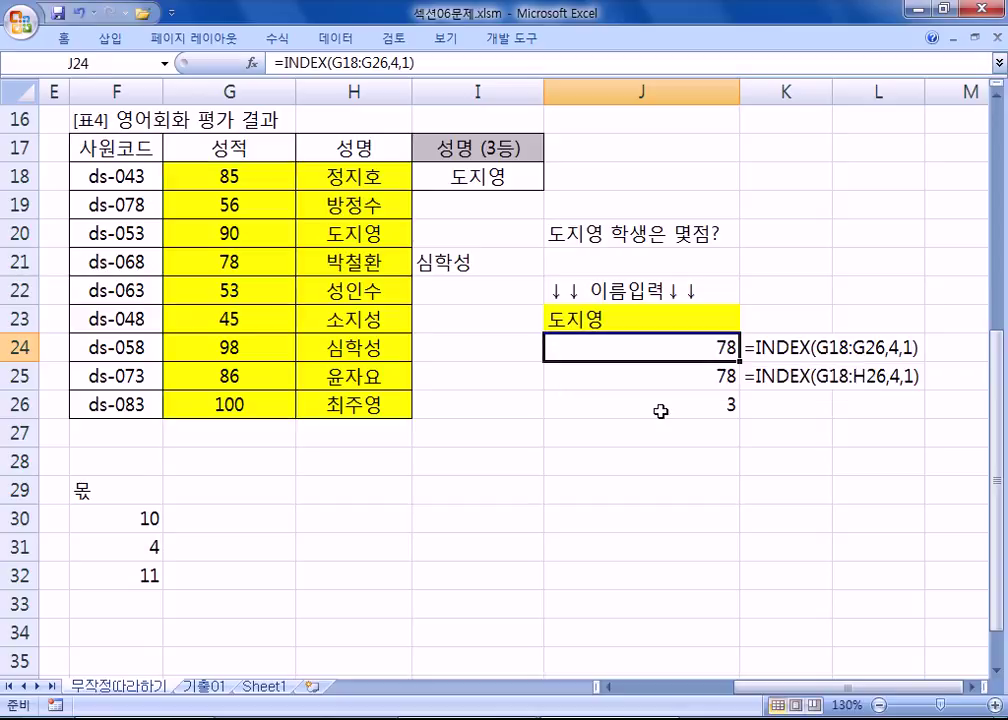
# - Review the full MATCH formula in J26 and the ranges it refers to
pyautogui.click(661, 411)
pyautogui.doubleClick(661, 411)
pyautogui.moveTo(547, 405); pyautogui.dragTo(763, 405)
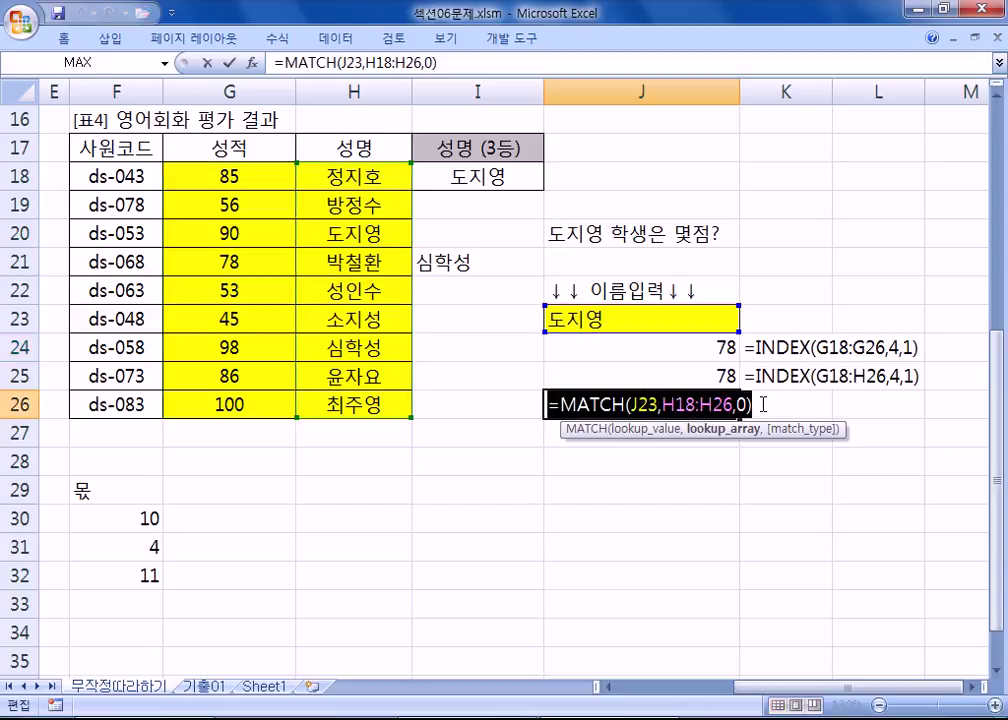
pyautogui.press('Escape')
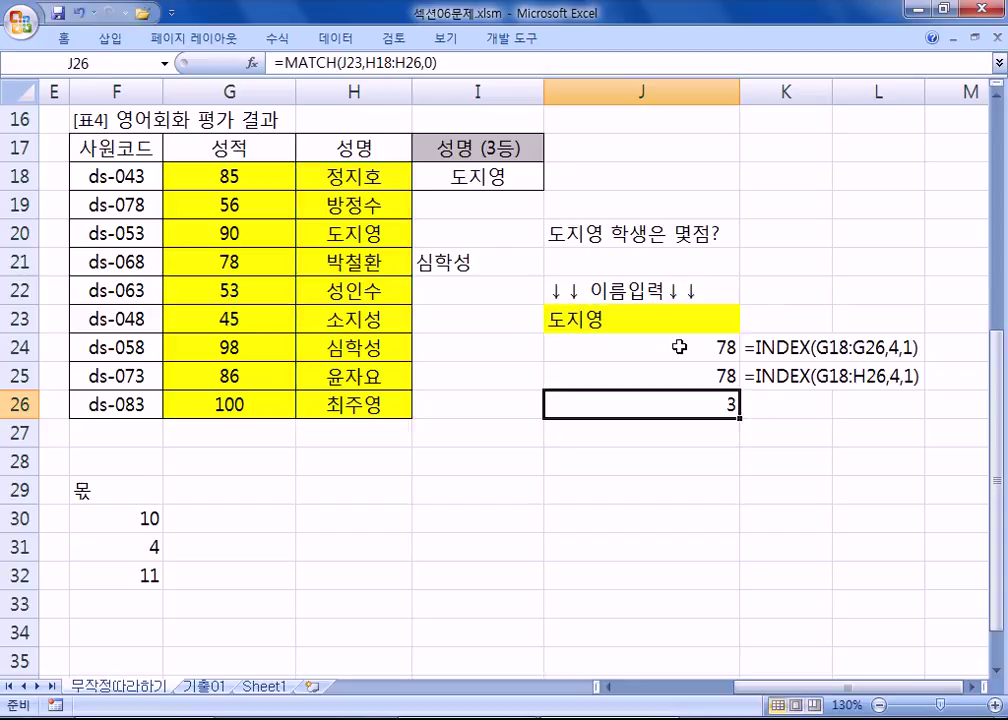
# - Copy J24's formula text =INDEX(G18:G26,4,1) into J28
pyautogui.doubleClick(675, 349)
pyautogui.moveTo(549, 348); pyautogui.dragTo(758, 350)
pyautogui.hotkey('ctrl', 'c')
pyautogui.press('Escape')
pyautogui.click(637, 437)
pyautogui.click(635, 458)
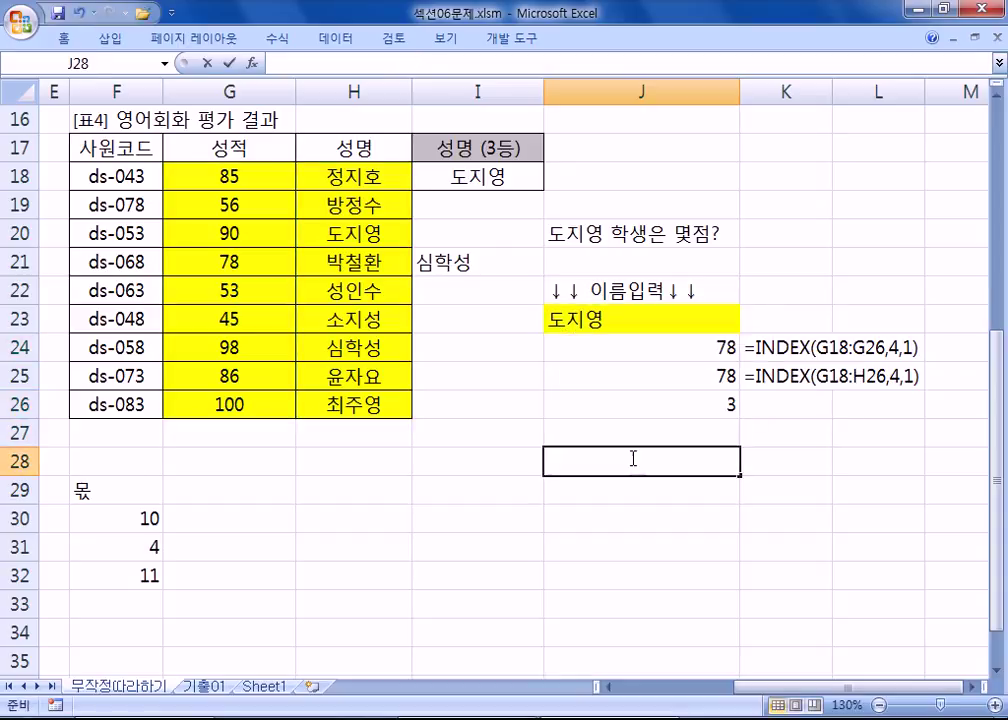
pyautogui.hotkey('ctrl', 'v')
pyautogui.press('Return')
pyautogui.click(689, 392)
pyautogui.doubleClick(689, 400)
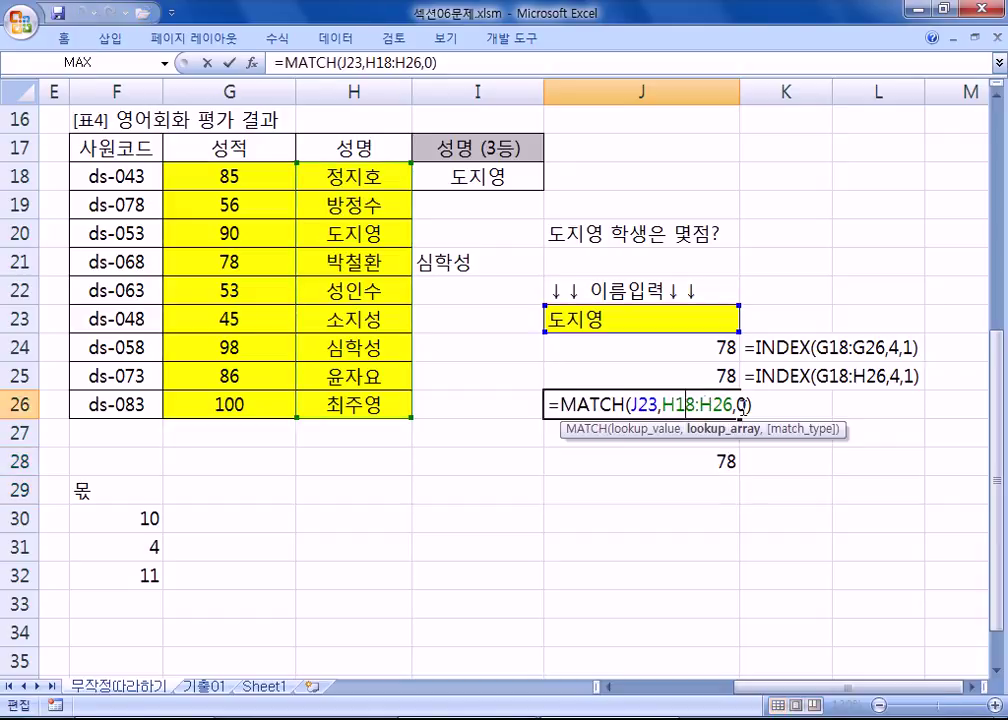
pyautogui.moveTo(752, 405); pyautogui.dragTo(571, 410)
pyautogui.click(524, 406)
pyautogui.press('Escape')
# - Replace the row number 4 in J28's INDEX formula with MATCH(J23,H18:H26,0) copied from J26
pyautogui.doubleClick(580, 410)
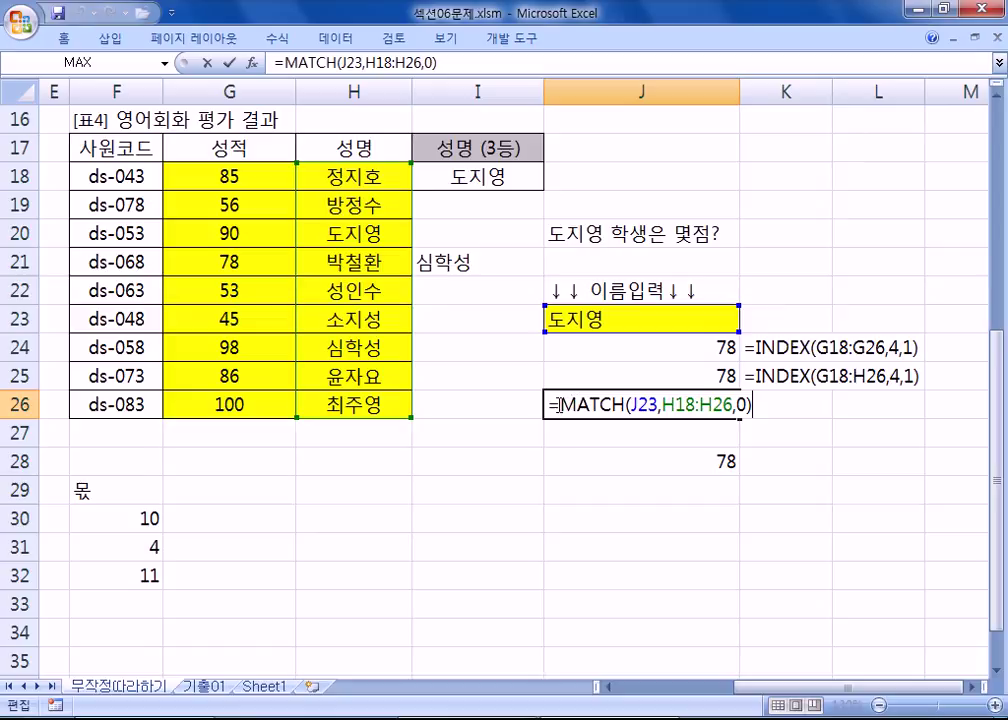
pyautogui.moveTo(560, 405); pyautogui.dragTo(800, 406)
pyautogui.hotkey('ctrl', 'c')
pyautogui.press('Escape')
pyautogui.doubleClick(690, 458)
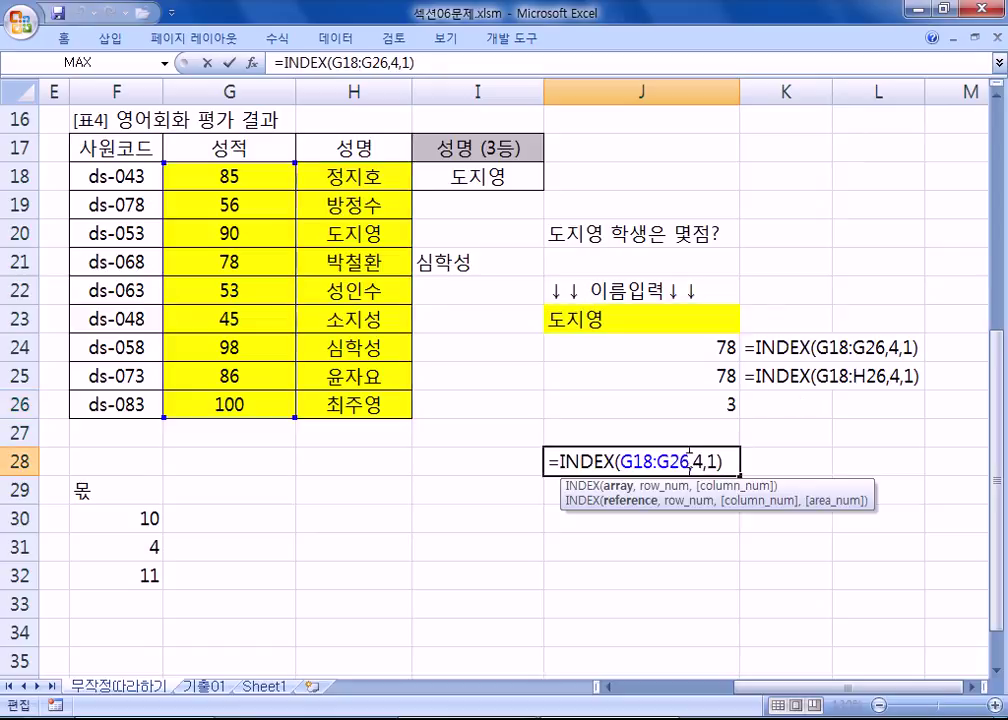
pyautogui.doubleClick(697, 461)
pyautogui.press('Delete')
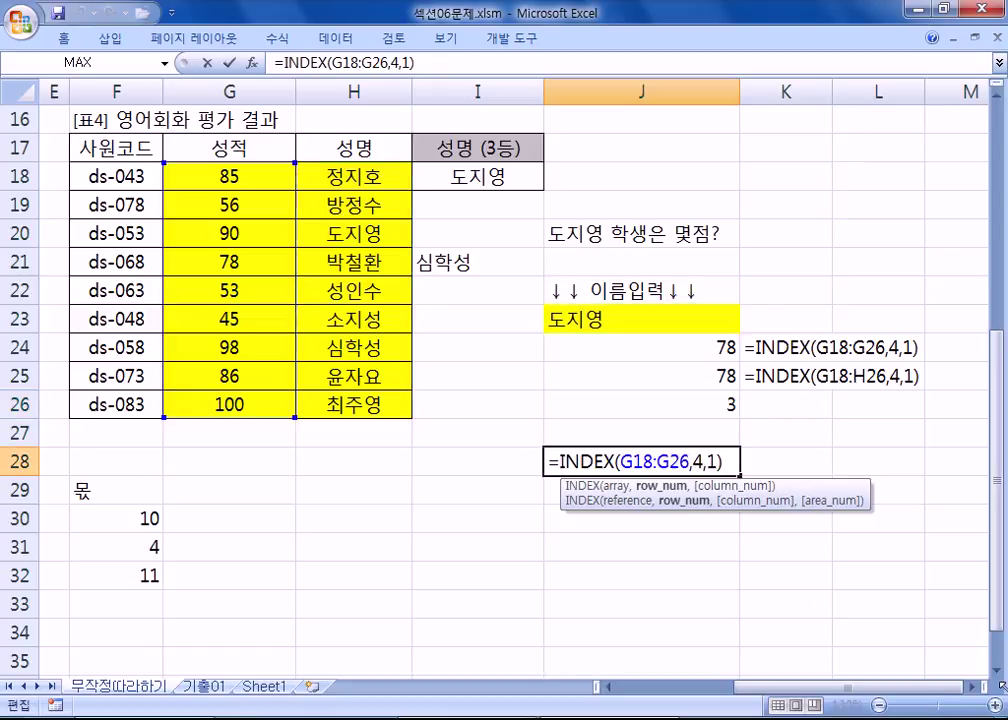
pyautogui.hotkey('ctrl', 'v')
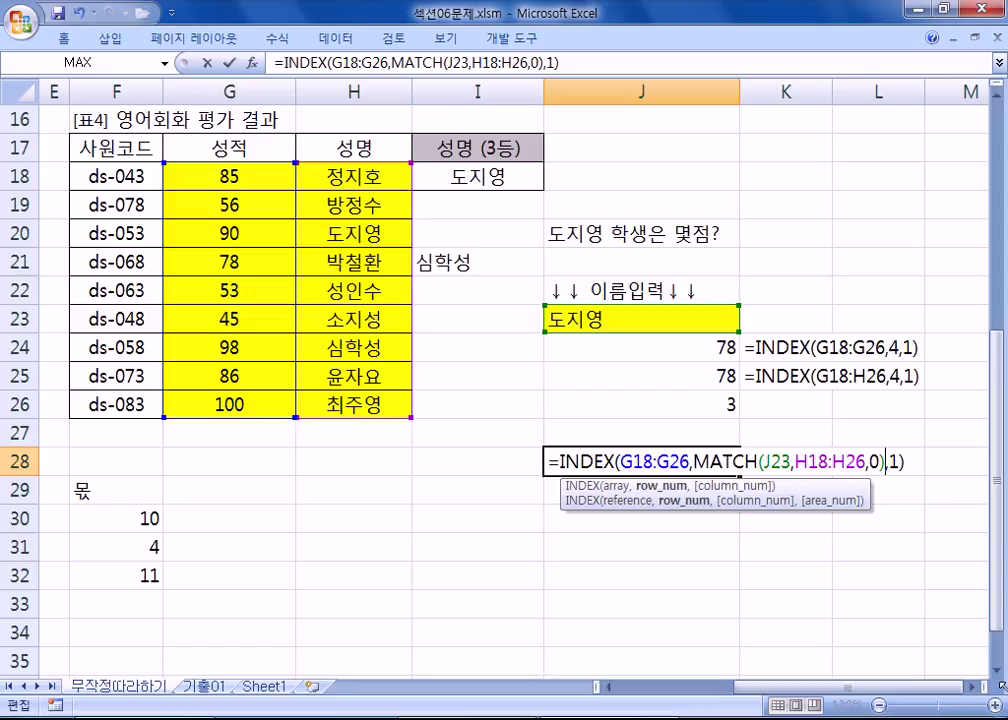
pyautogui.press('Return')
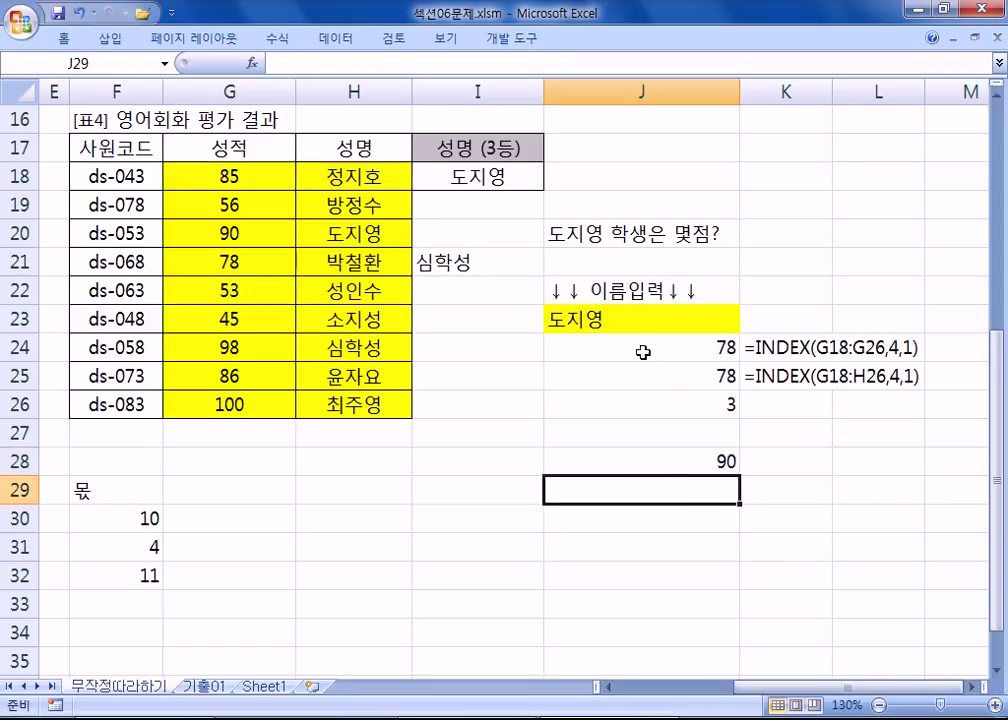
# - Test the lookup by entering the student's name from 표4's row 23 in J23 and check the MATCH cell J26
pyautogui.click(632, 318)
pyautogui.write('소')
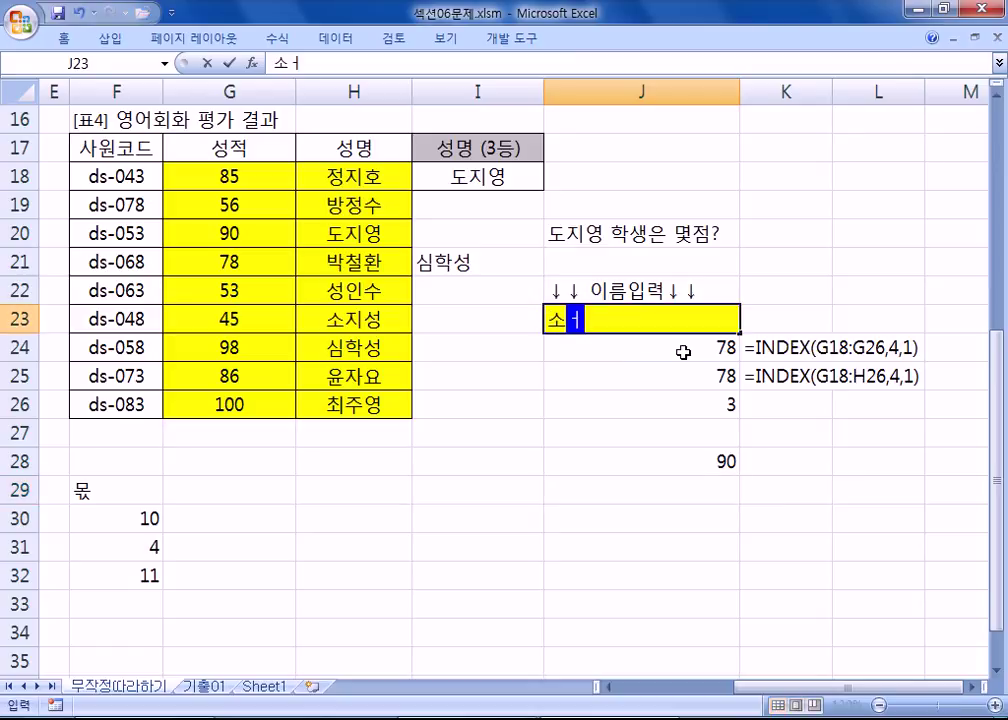
pyautogui.write('지성')
pyautogui.press('Return')
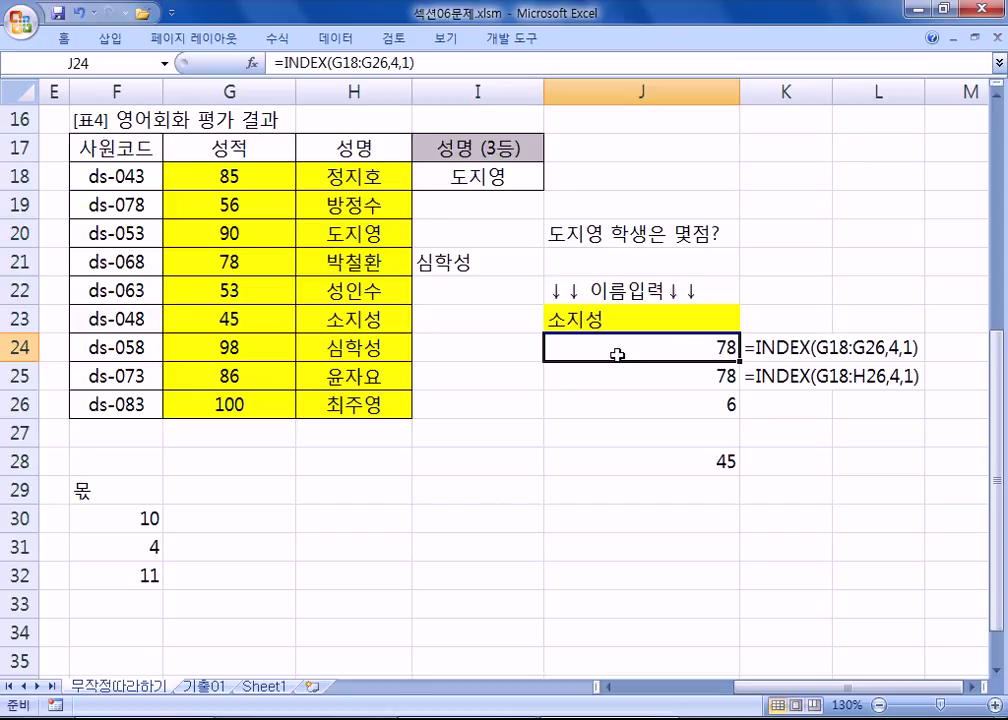
pyautogui.click(707, 407)
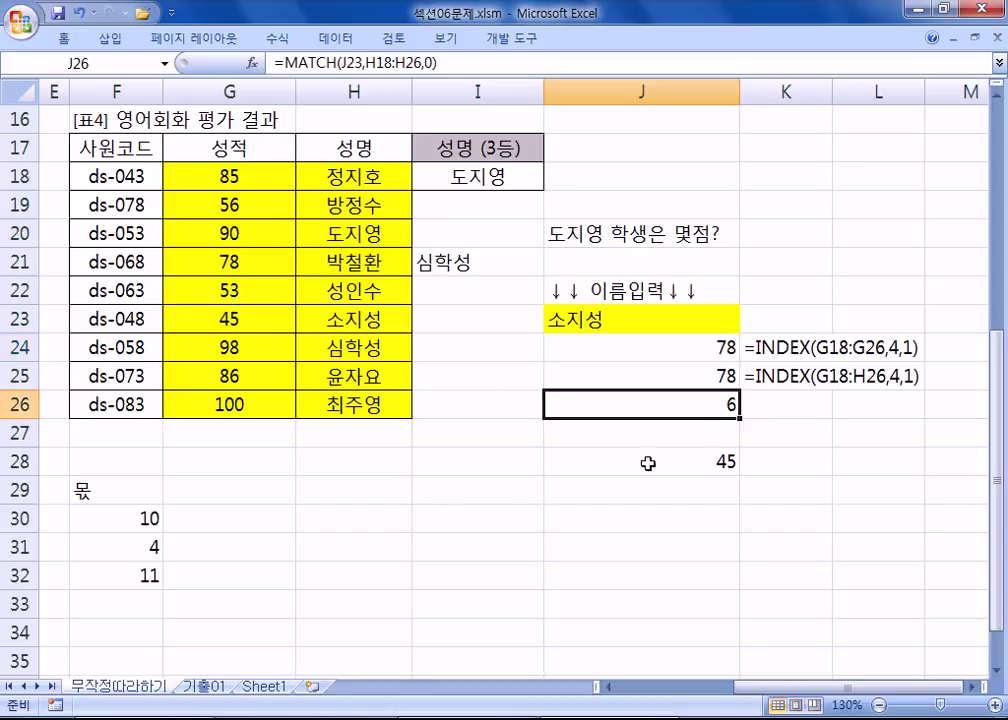
# - Test the lookup with the student's name from 표4's row 25 in J23
pyautogui.click(641, 317)
pyautogui.write('유ㄴ자요')
pyautogui.press('Return')
# - Change the name in J23 to that of the student in 표4's row 26 and check the formulas in J26 and J28
pyautogui.click(651, 323)
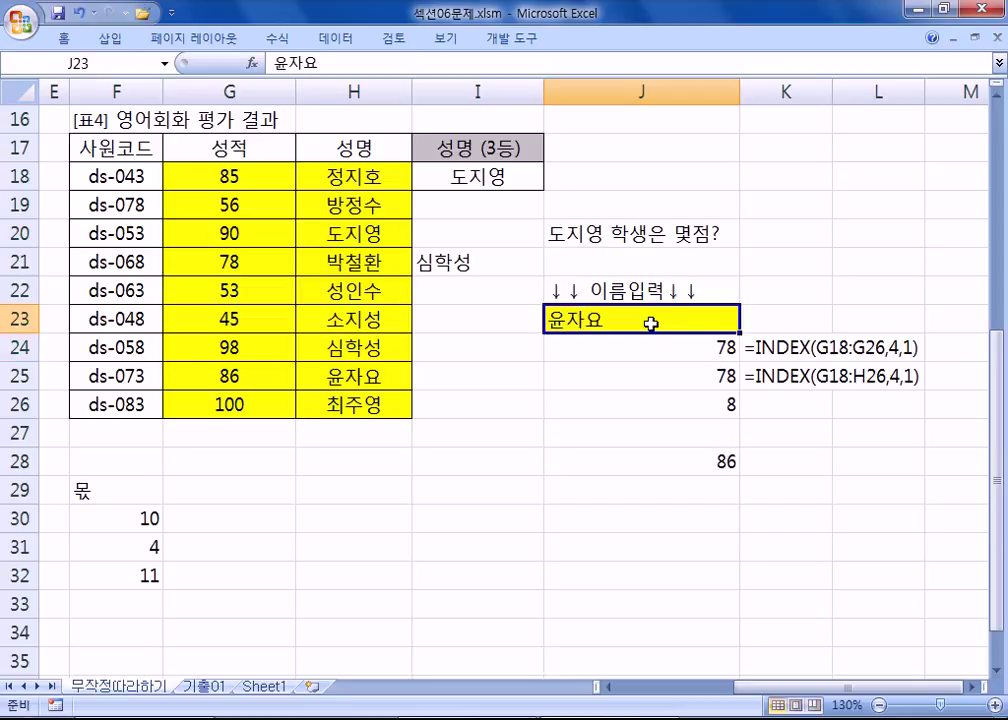
pyautogui.write('최주영')
pyautogui.press('Return')
pyautogui.click(651, 323)
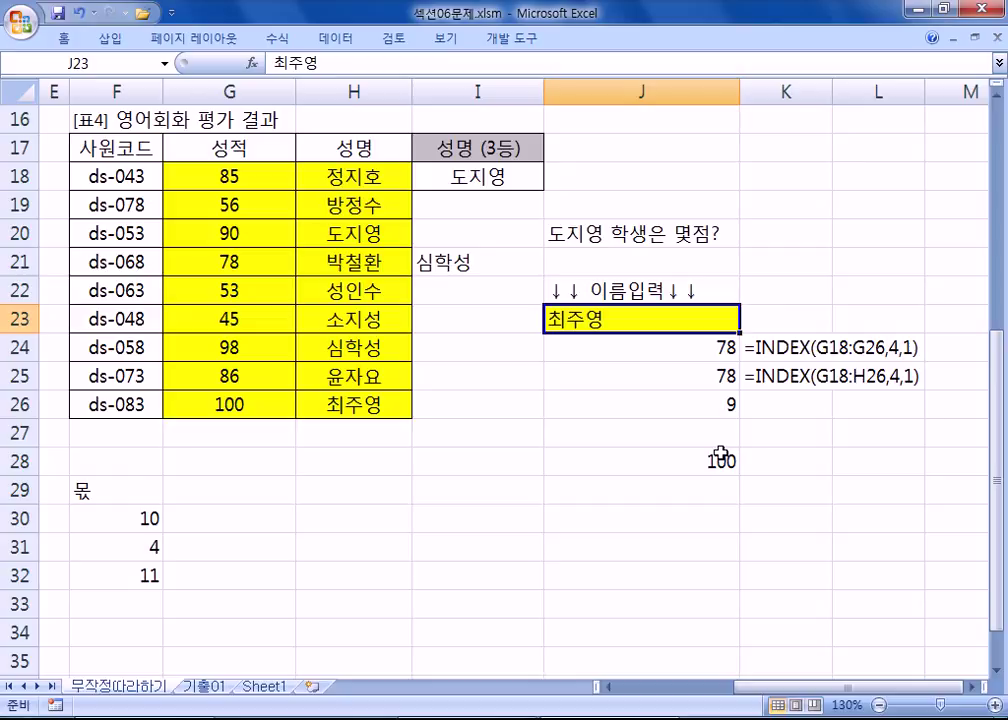
pyautogui.click(663, 406)
pyautogui.click(659, 461)
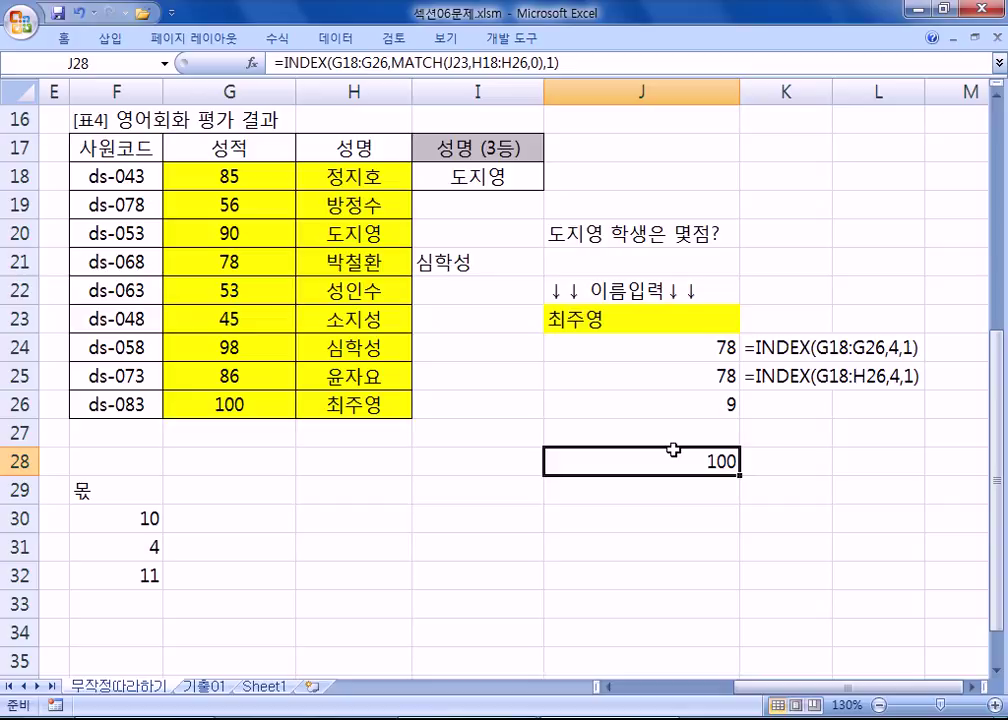
# - Switch to Notepad and add the line "* MATCH 함수 : 찾고자 하는 값을 범위에서 몇번째만에 찾았느냐?" after the ROUNDUP notes
pyautogui.hotkey('alt', 'Tab')
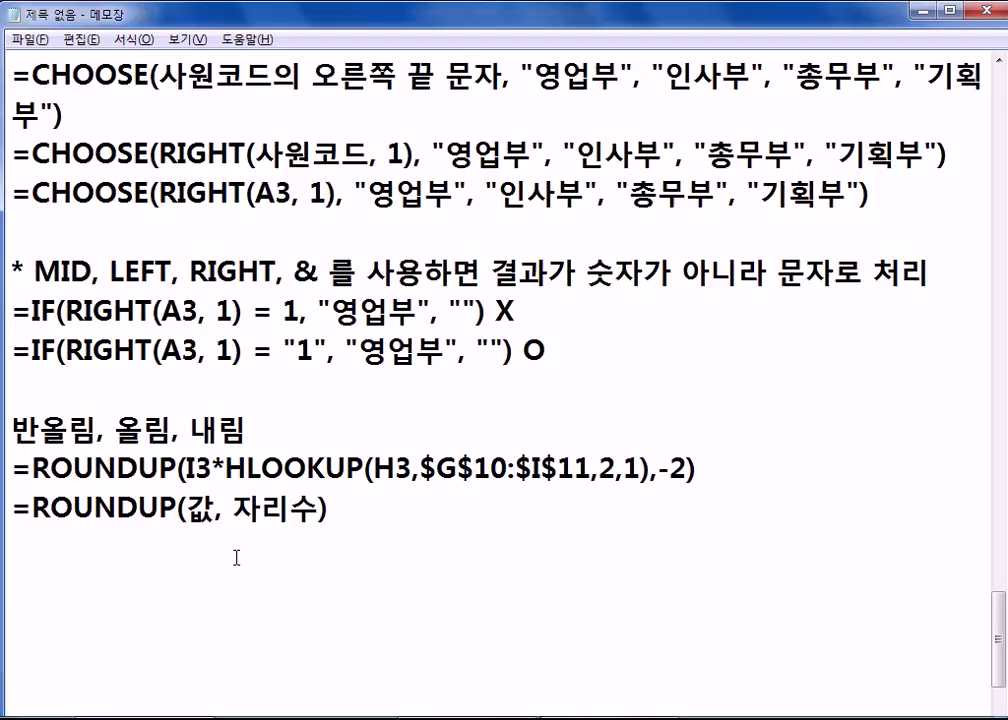
pyautogui.scroll(-2, 256, 533)
pyautogui.write('* ')
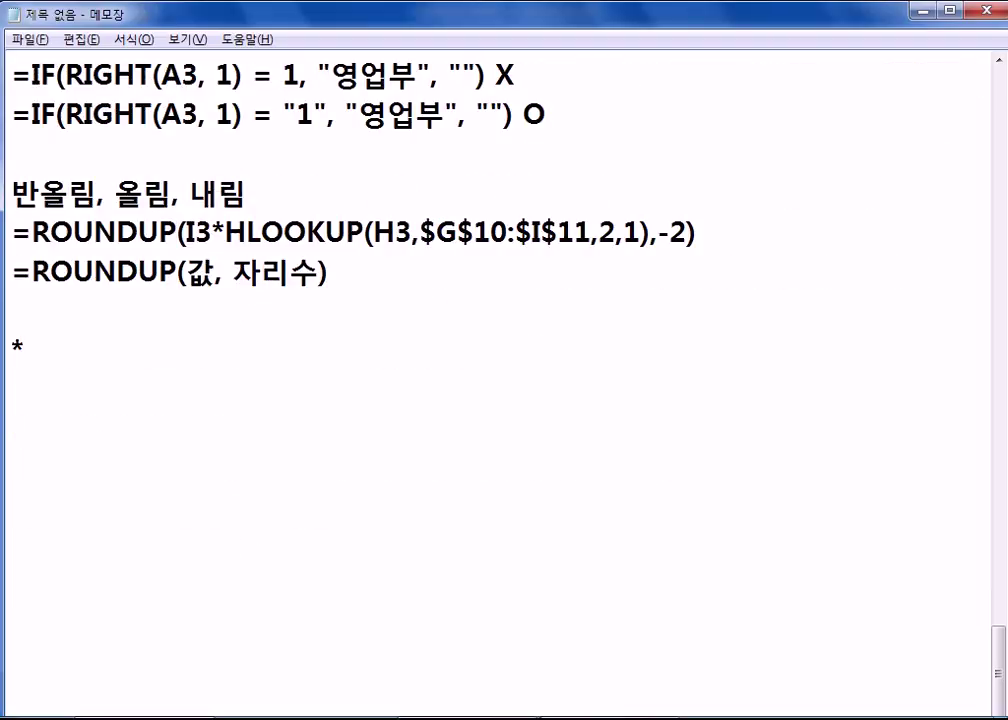
pyautogui.write('MATCH 함수 : 찾고자')
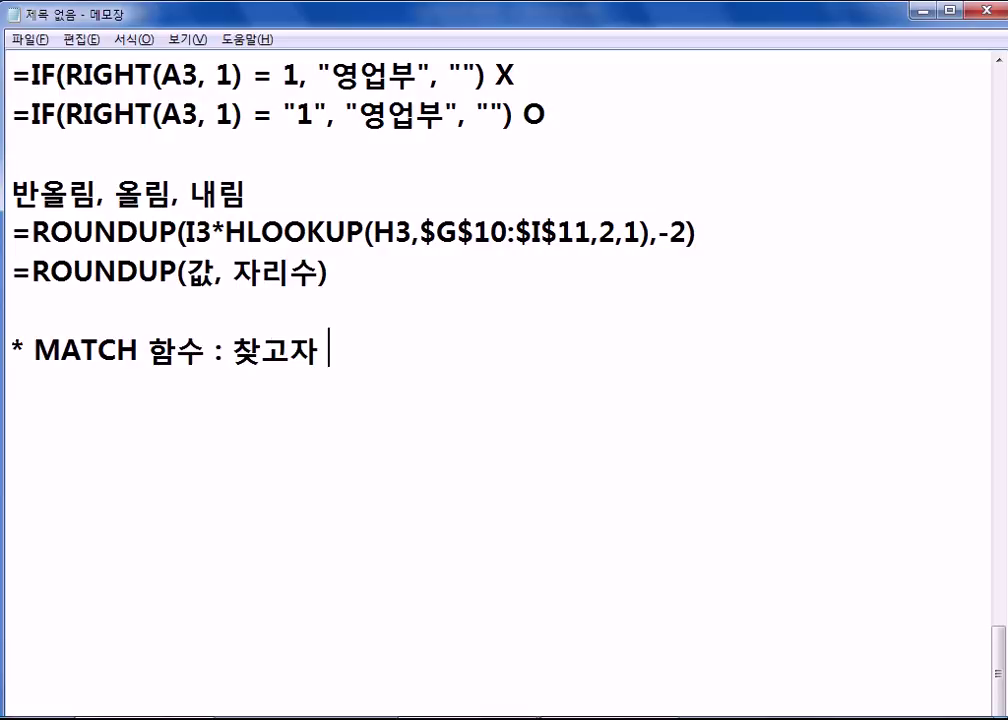
pyautogui.write(' 하는 값을')
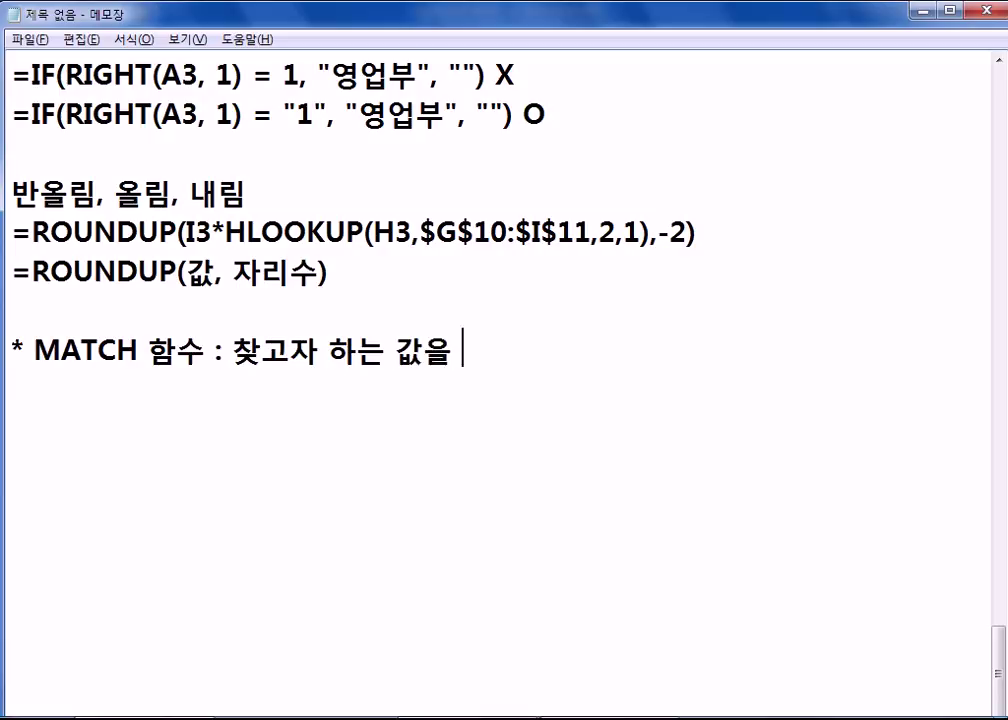
pyautogui.write(' 범위에서 ')
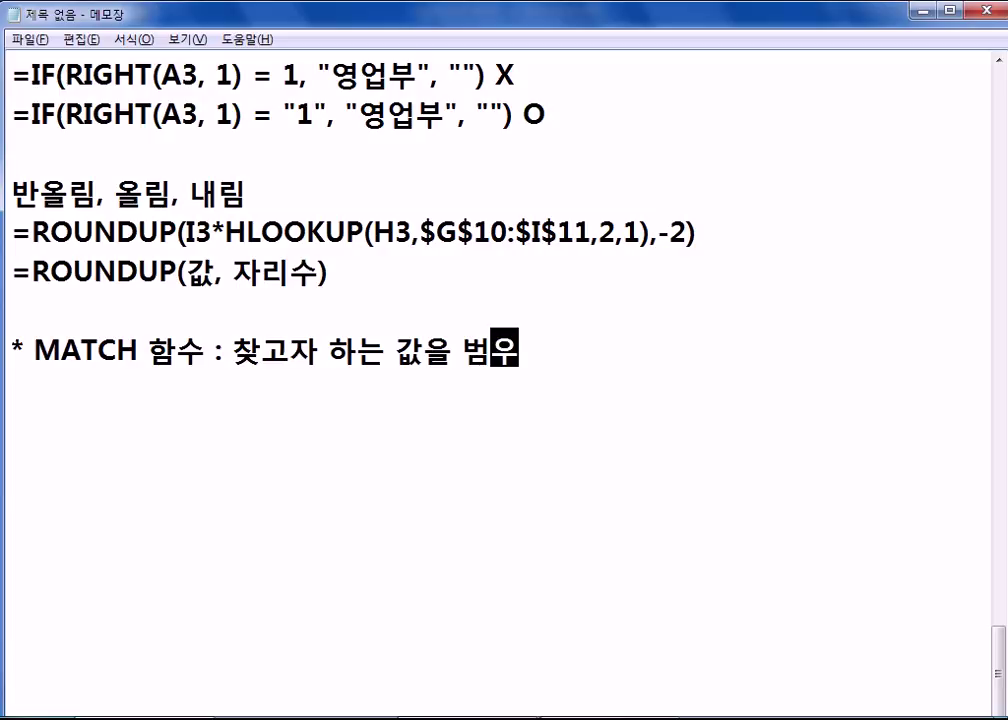
pyautogui.write('몇번재')
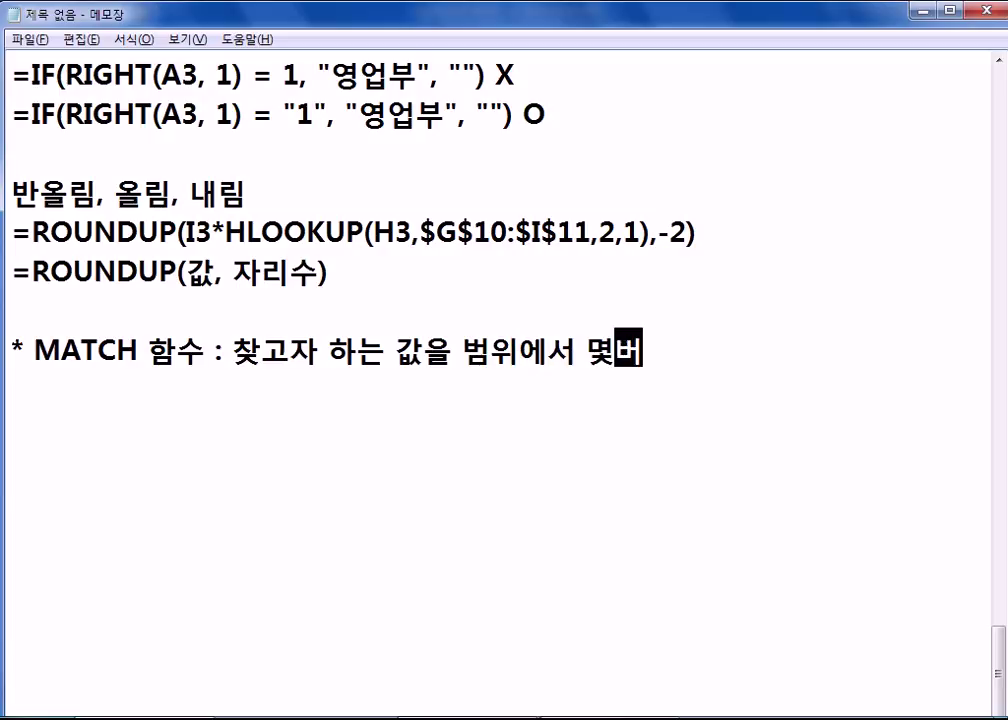
pyautogui.press('BackSpace')
pyautogui.write('째')
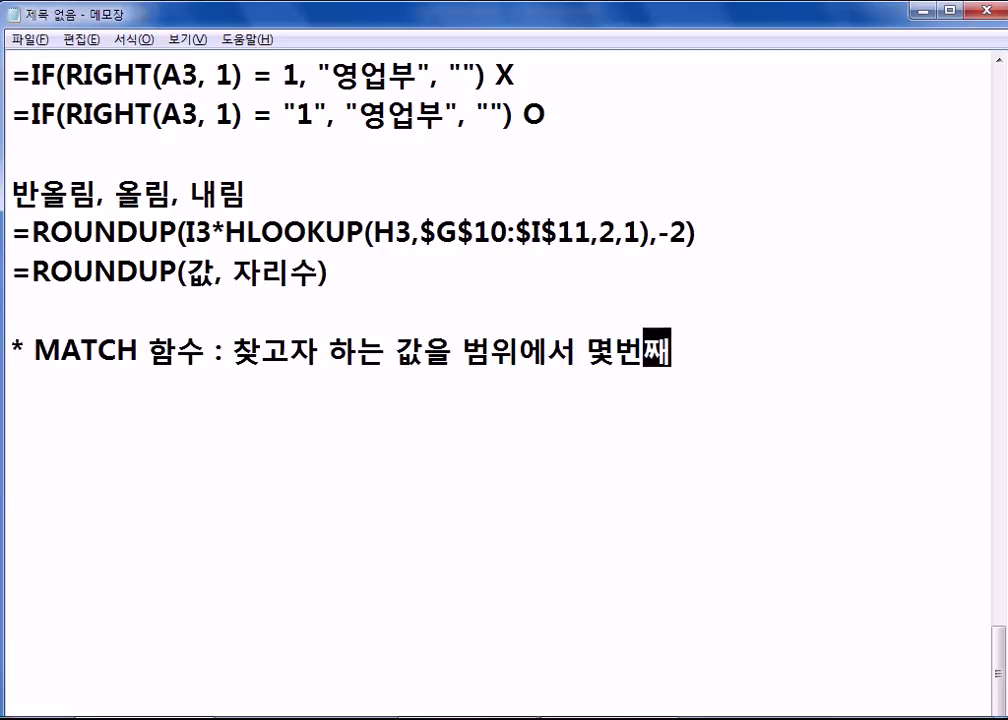
pyautogui.write('만에 차ㅈ았느냐')
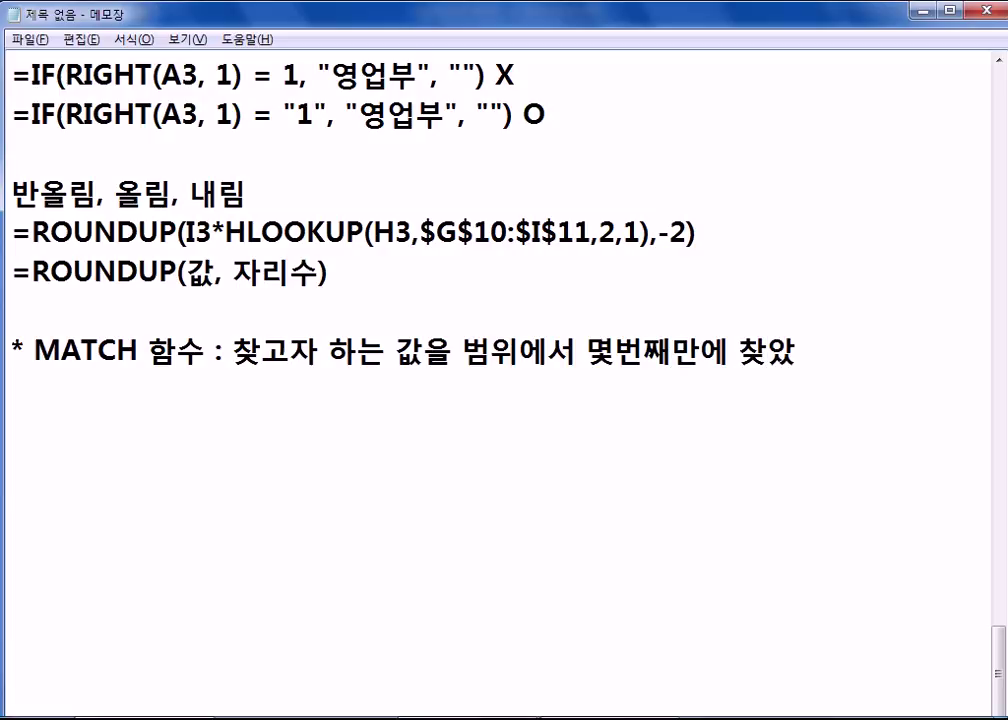
pyautogui.write('?')
pyautogui.press('Return')
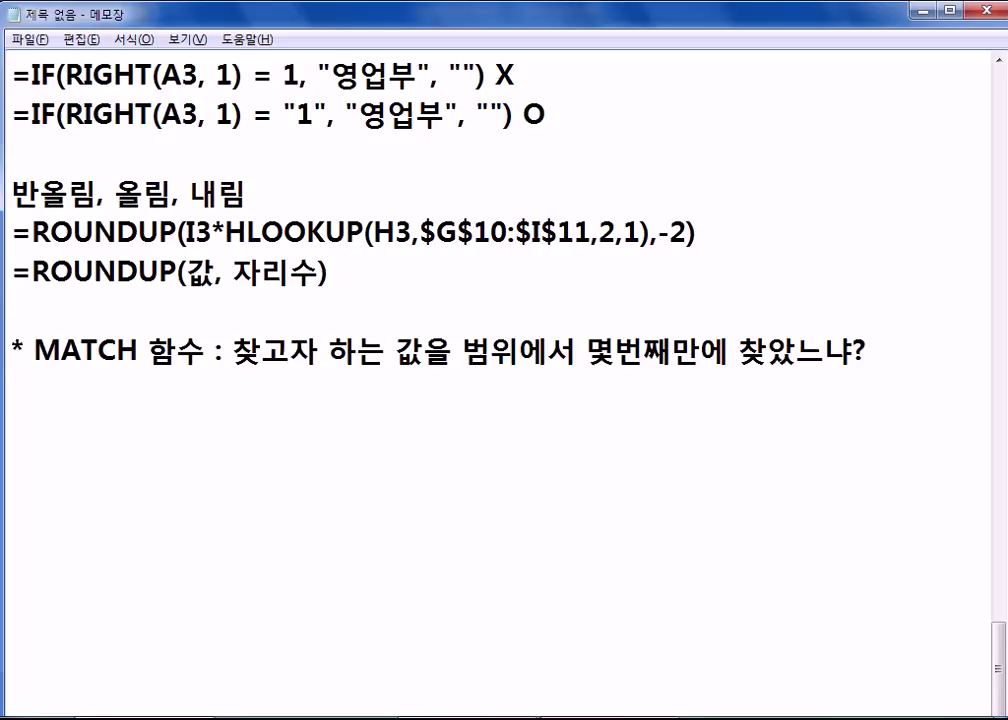
# - Add the syntax line "=MATCH(찾는 값, 범위, 옵션)" below the MATCH description and start an "옵션 0 :" line beneath it
pyautogui.press('Return')
pyautogui.write('=')
pyautogui.write('MATCH( C')
pyautogui.press('BackSpace')
pyautogui.press('BackSpace')
pyautogui.write('찾는 값, 버')
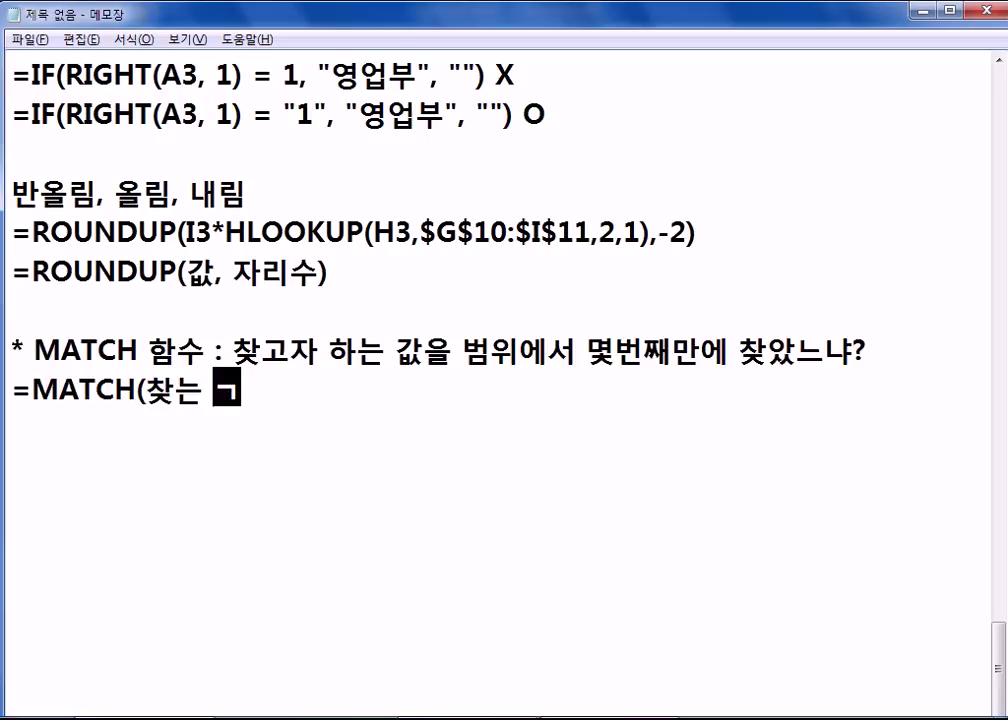
pyautogui.write('범위, 옵션')
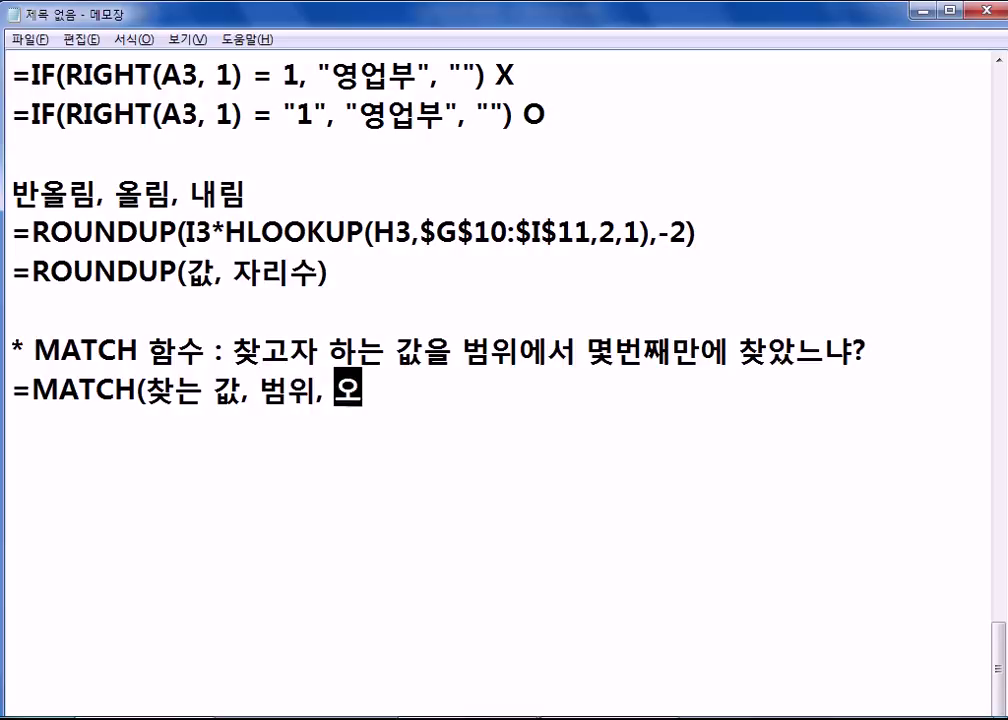
pyautogui.write(')')
pyautogui.press('Return')
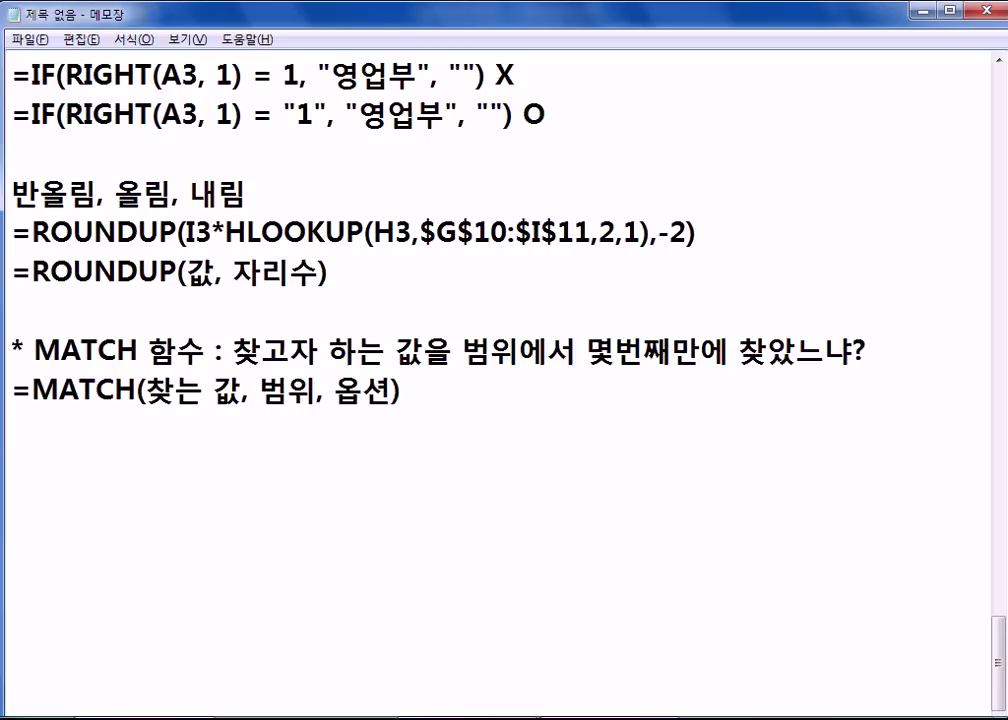
pyautogui.write('옵션 0 :')
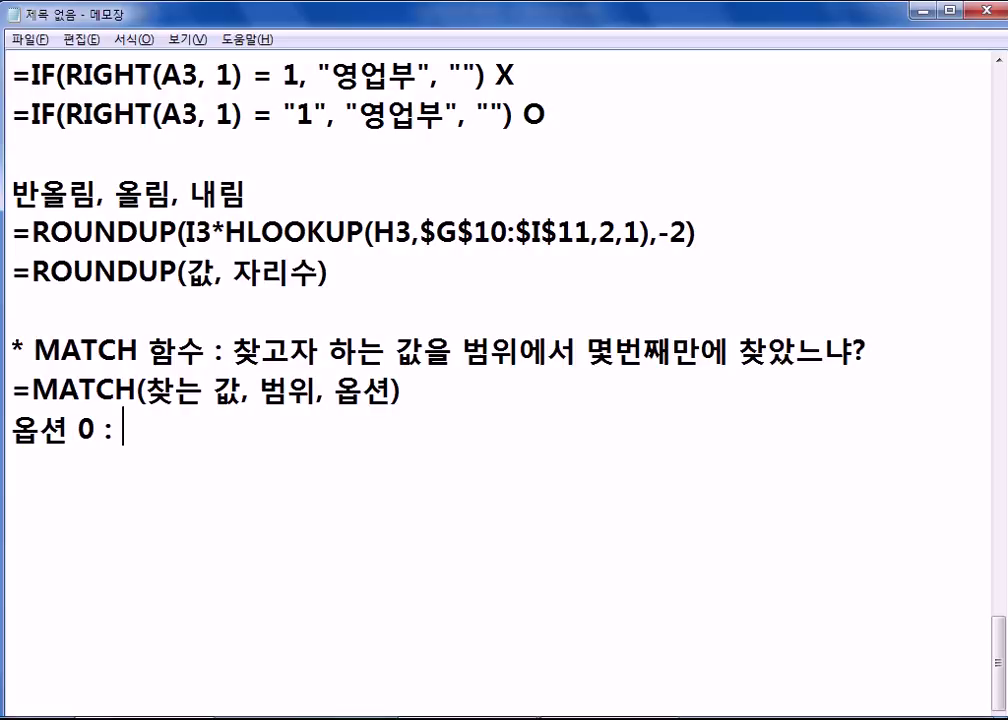
# - Copy the formula =INDEX(G18:G26,4,1) from Excel cell J24 into the Notepad notes, below the "옵션 0 :" line
pyautogui.hotkey('alt', 'Tab')
pyautogui.click(652, 316)
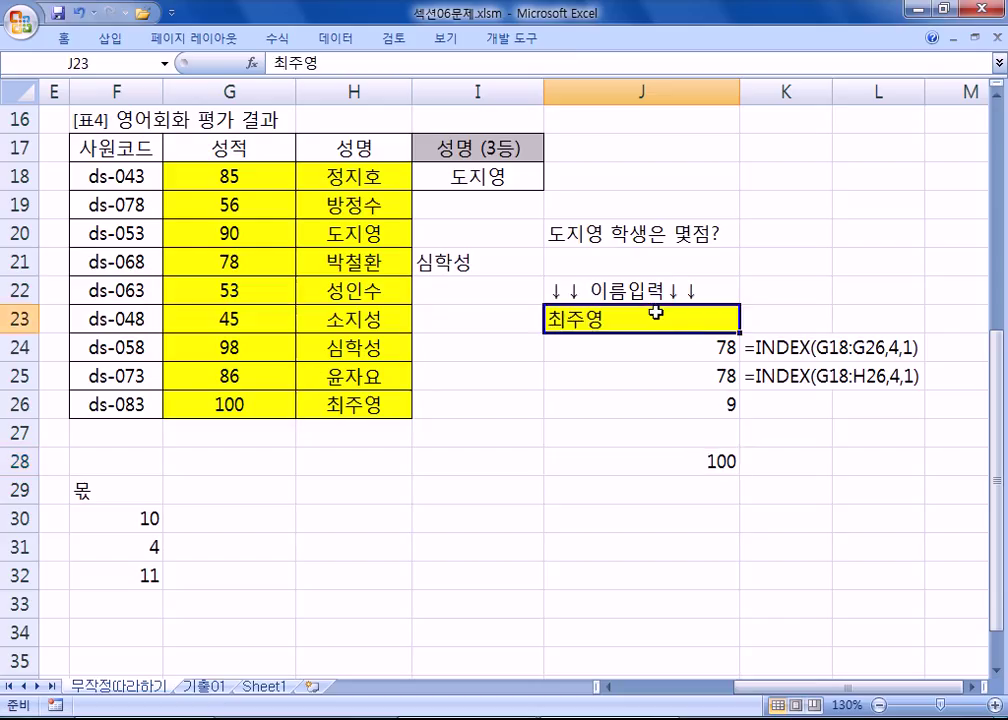
pyautogui.doubleClick(686, 345)
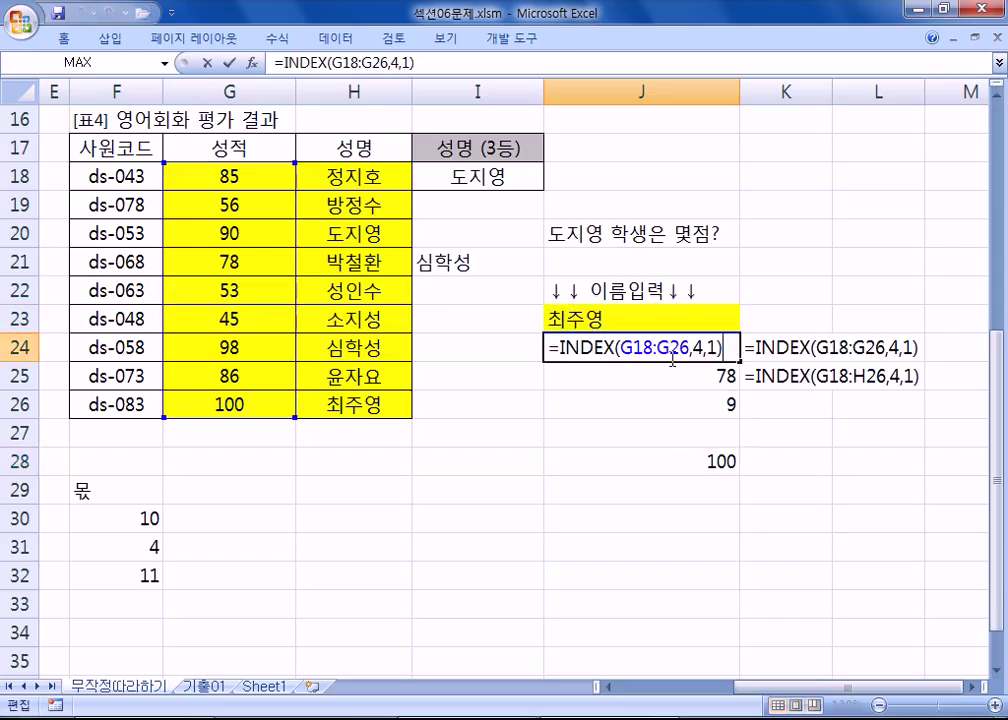
pyautogui.moveTo(731, 345); pyautogui.dragTo(537, 352)
pyautogui.hotkey('ctrl', 'c')
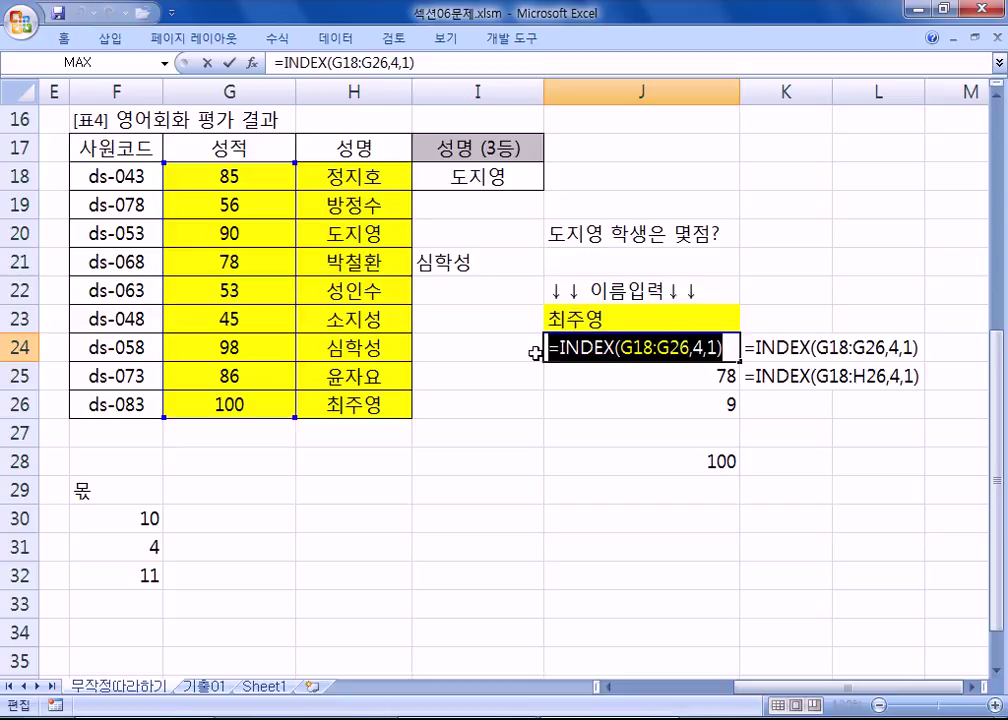
pyautogui.press('Escape')
pyautogui.hotkey('alt', 'Tab')
pyautogui.click(105, 540)
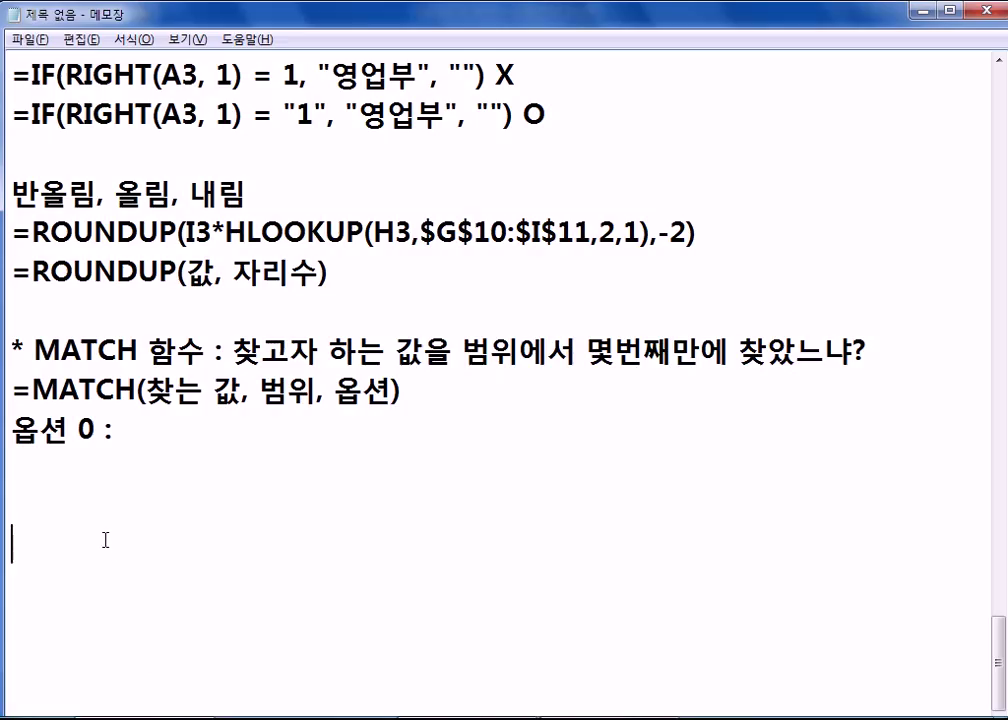
pyautogui.click(68, 502)
pyautogui.hotkey('ctrl', 'v')
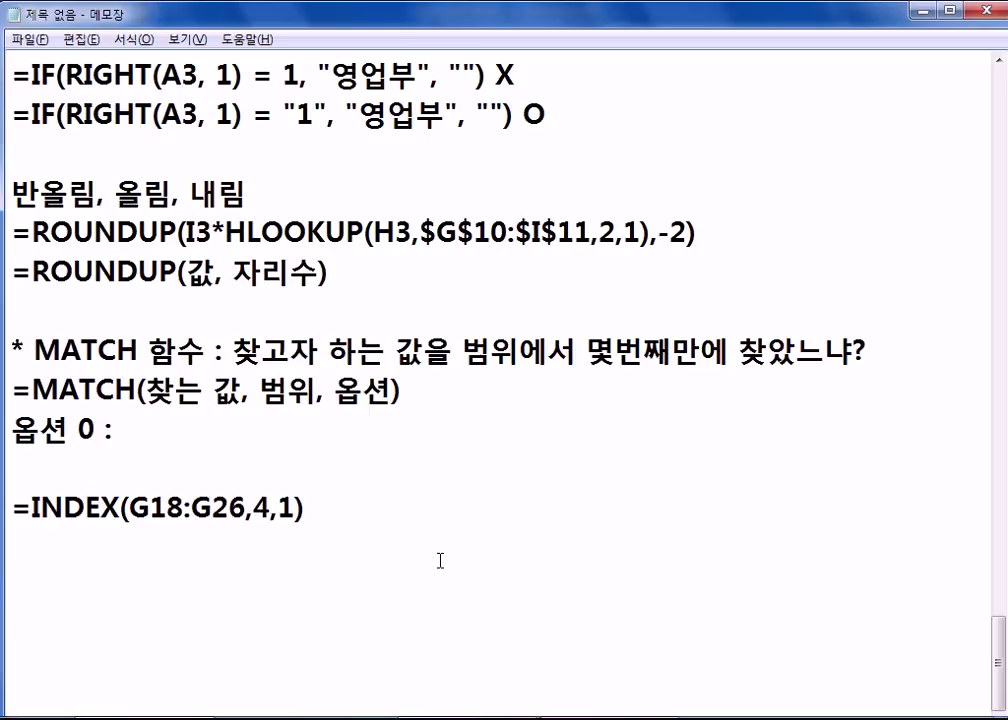
# - Copy the formula =MATCH(J23,H18:H26,0) from Excel cell J26 into Notepad, on the line below the INDEX formula
pyautogui.hotkey('alt', 'Tab')
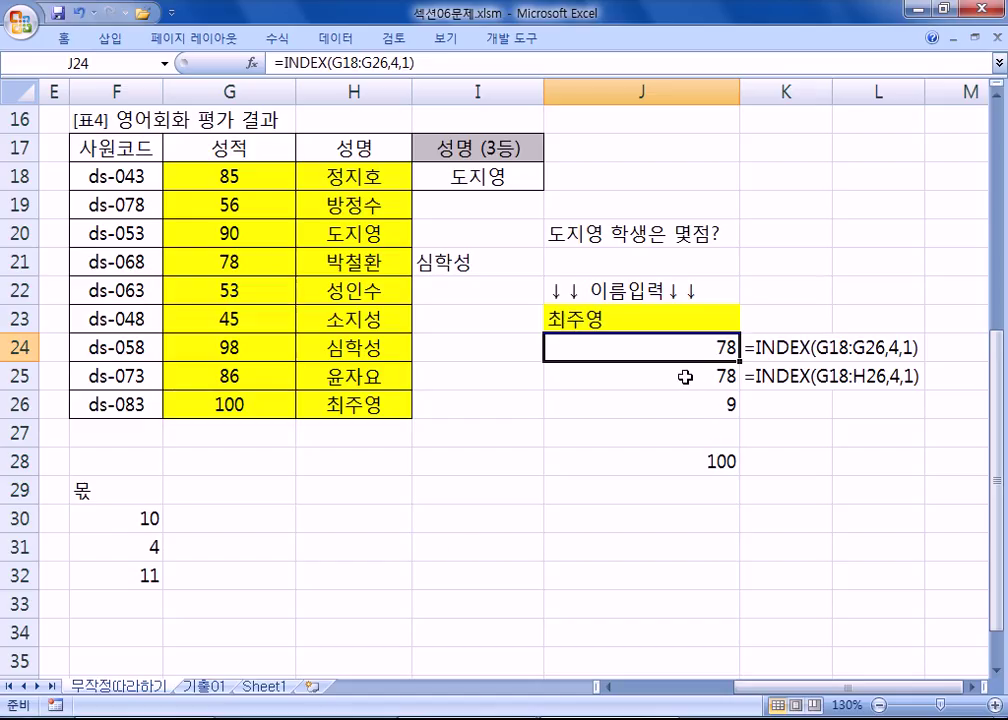
pyautogui.click(685, 377)
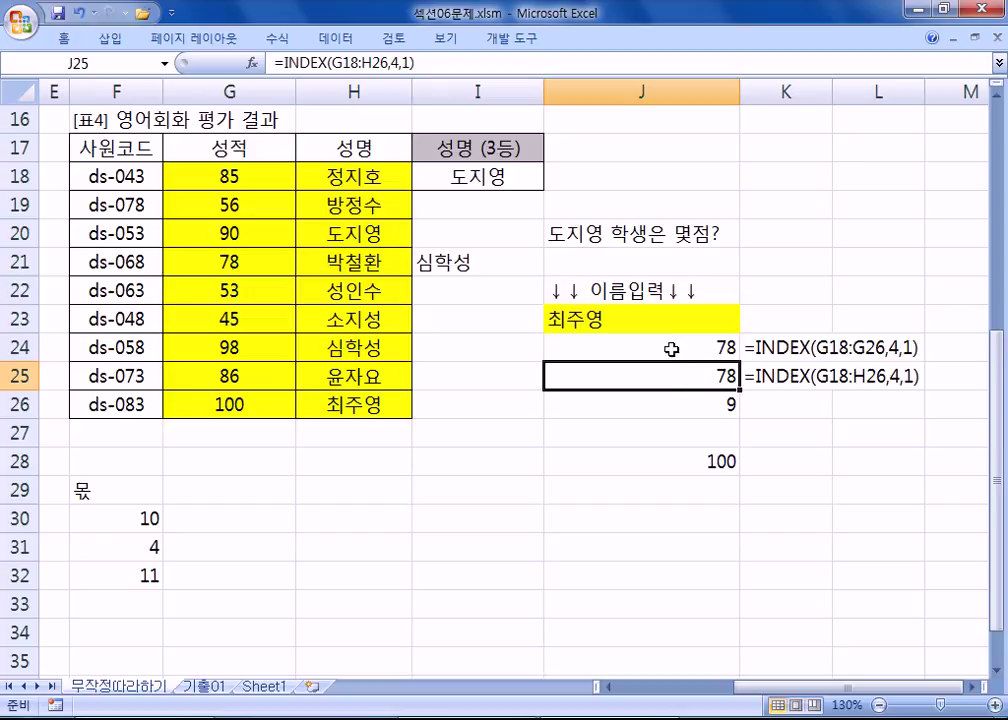
pyautogui.doubleClick(672, 349)
pyautogui.press('Escape')
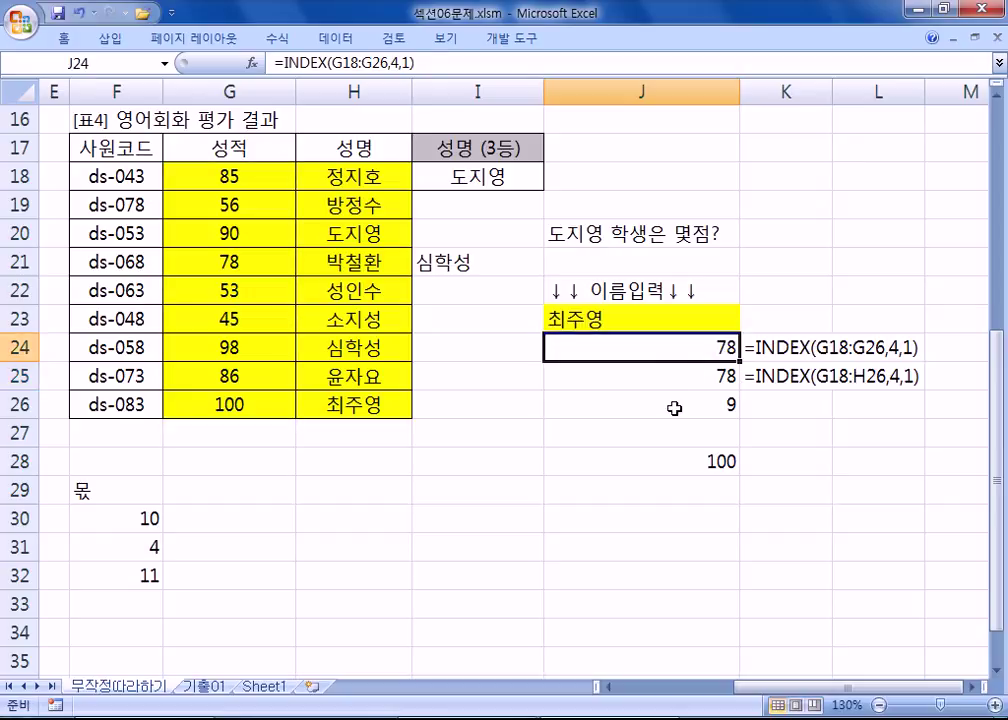
pyautogui.click(670, 405)
pyautogui.moveTo(462, 66); pyautogui.dragTo(197, 73)
pyautogui.hotkey('ctrl', 'c')
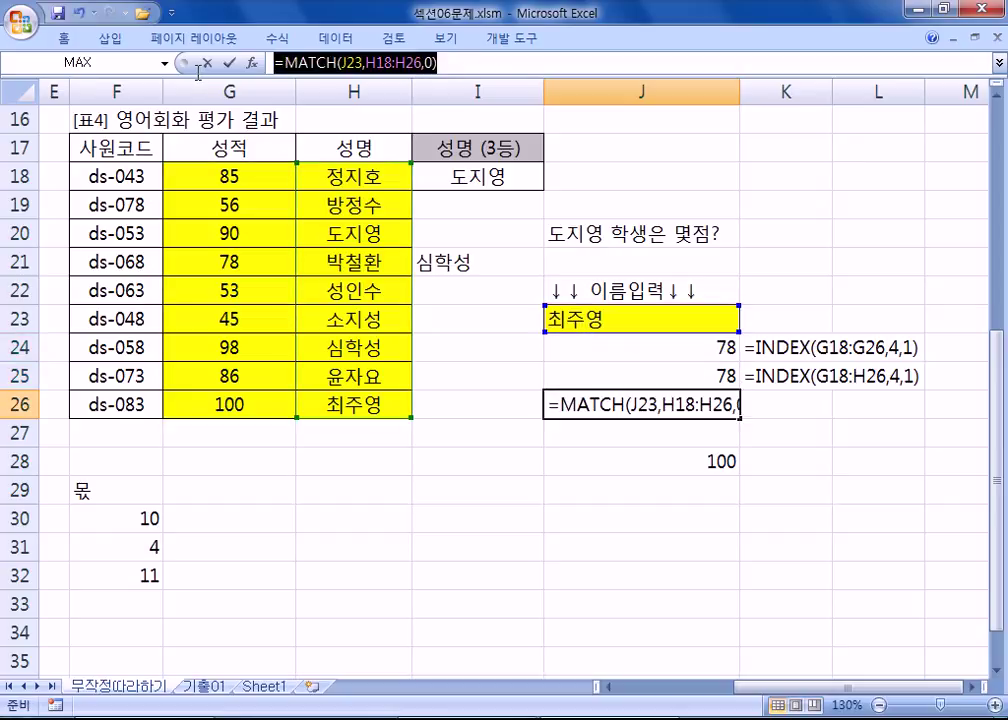
pyautogui.hotkey('alt', 'Tab')
pyautogui.click(61, 558)
pyautogui.hotkey('ctrl', 'v')
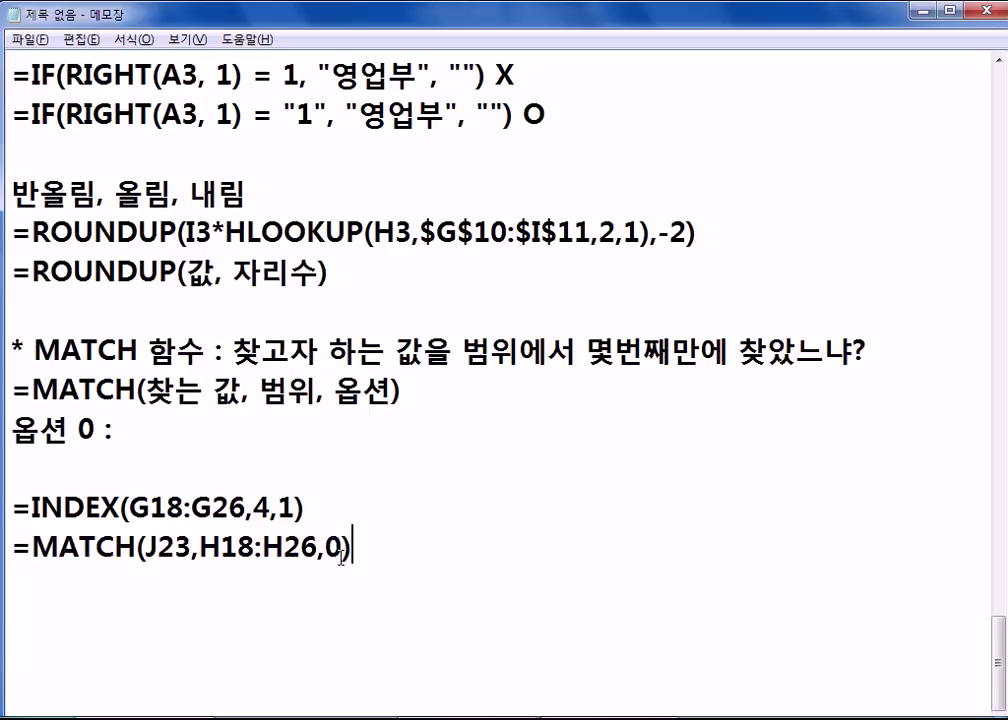
# - Append the note "J23 : 이름" after the =MATCH(J23,H18:H26,0) line
pyautogui.write('ㅓ')
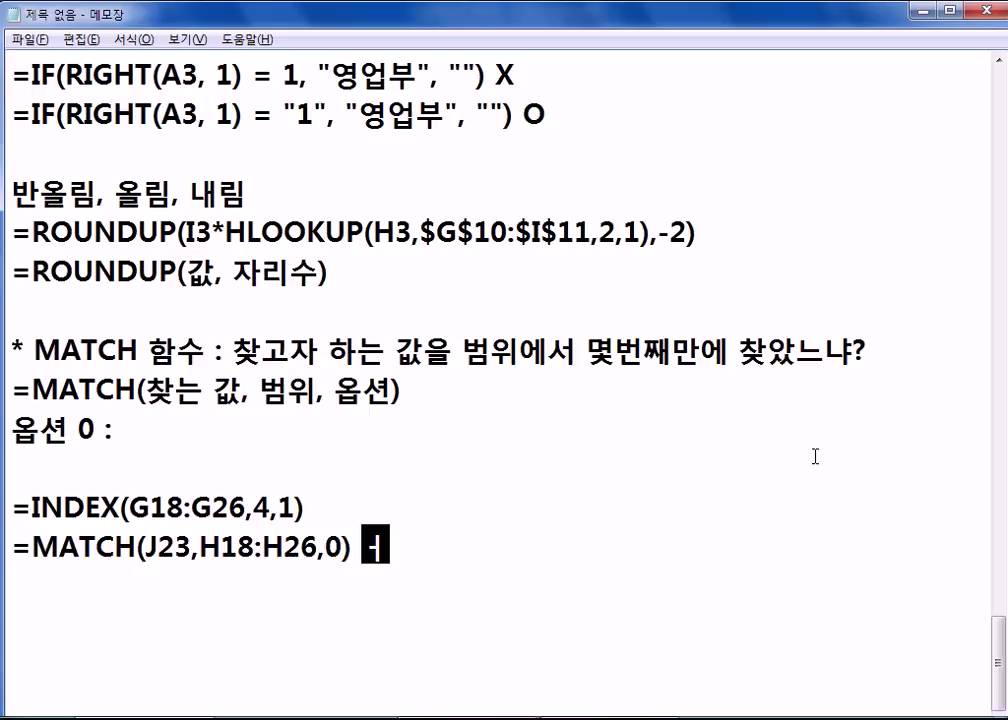
pyautogui.write('2')
pyautogui.press('BackSpace')
pyautogui.press('BackSpace')
pyautogui.write('ㅓ')
pyautogui.press('BackSpace')
pyautogui.press('Hangul')
pyautogui.write('J23 :')
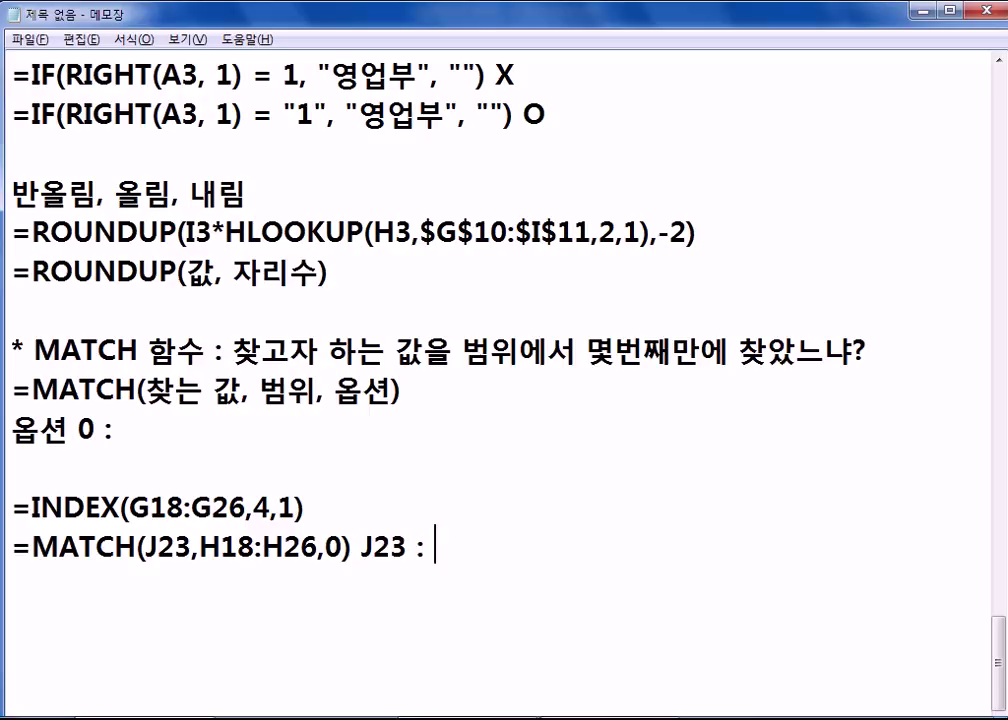
pyautogui.press('Hangul')
pyautogui.write('이름')
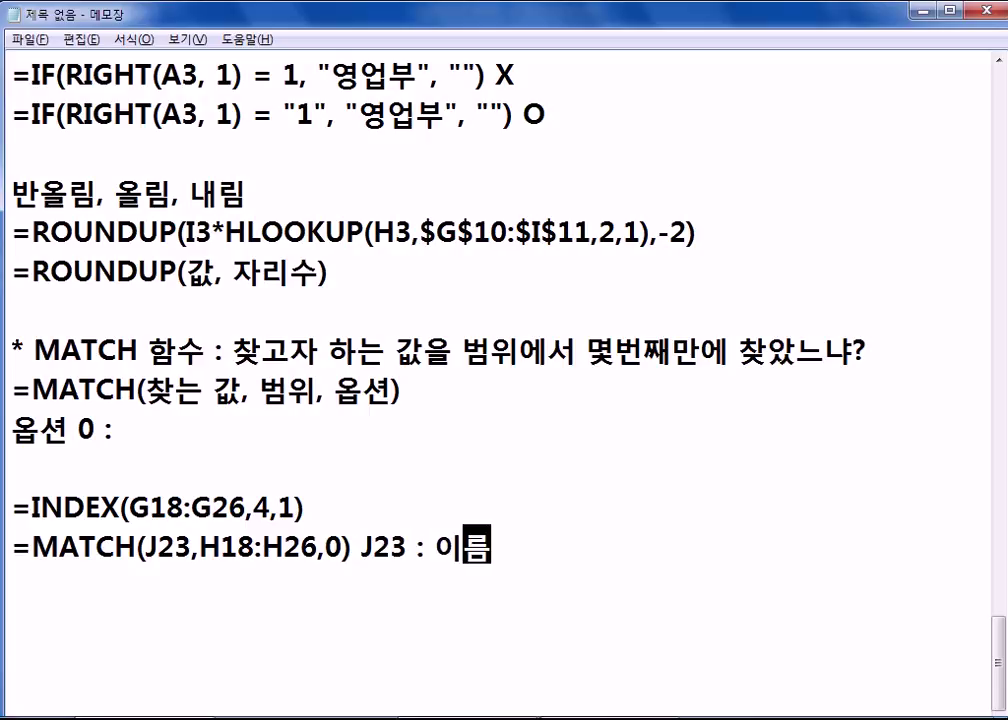
pyautogui.moveTo(146, 548); pyautogui.dragTo(191, 550)
pyautogui.click(598, 549)
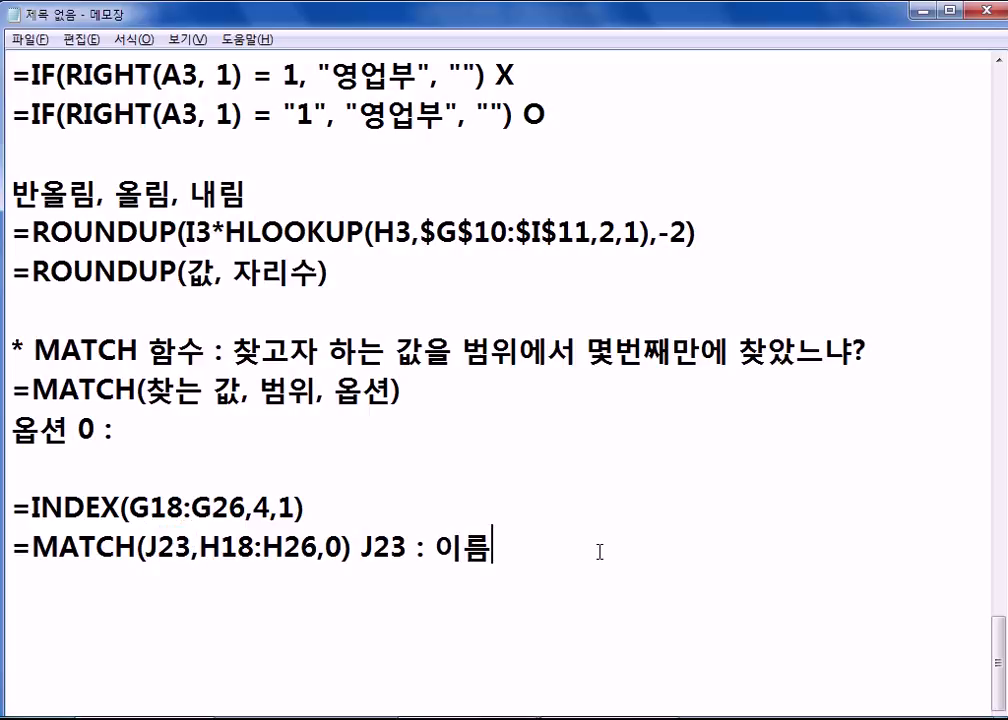
# - Copy the nested INDEX-MATCH formula from Excel cell J28 below the Notepad MATCH line and compare its MATCH part with the INDEX line's 4
pyautogui.hotkey('alt', 'Tab')
pyautogui.hotkey('ctrl', 'Return')
pyautogui.click(643, 452)
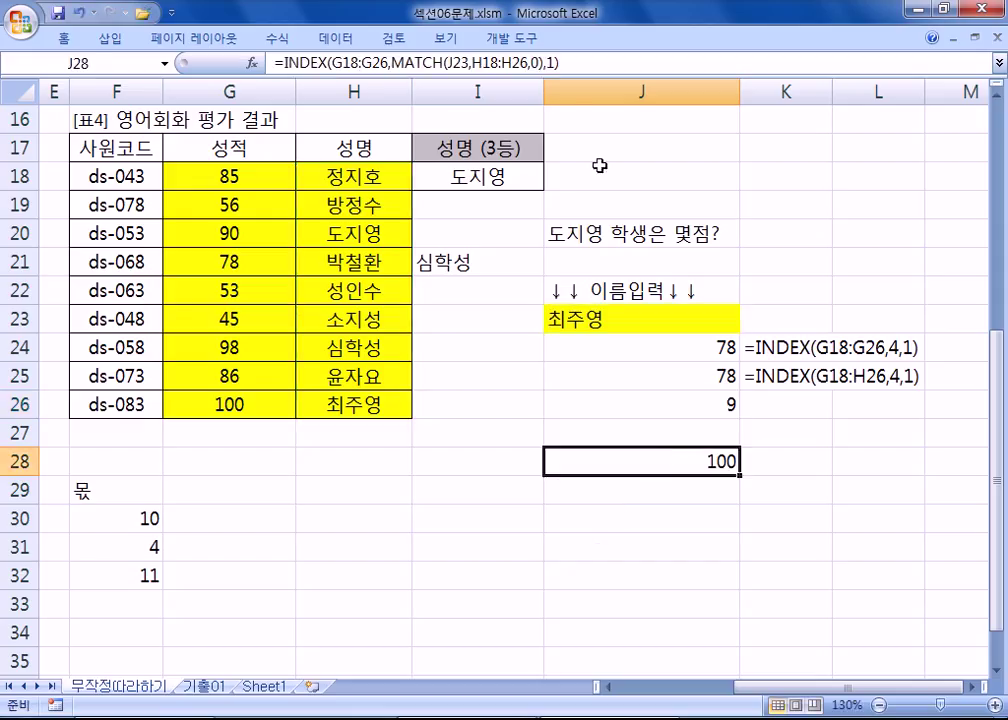
pyautogui.moveTo(560, 62); pyautogui.dragTo(275, 62)
pyautogui.hotkey('ctrl', 'c')
pyautogui.hotkey('alt', 'Tab')
pyautogui.hotkey('ctrl', 'v')
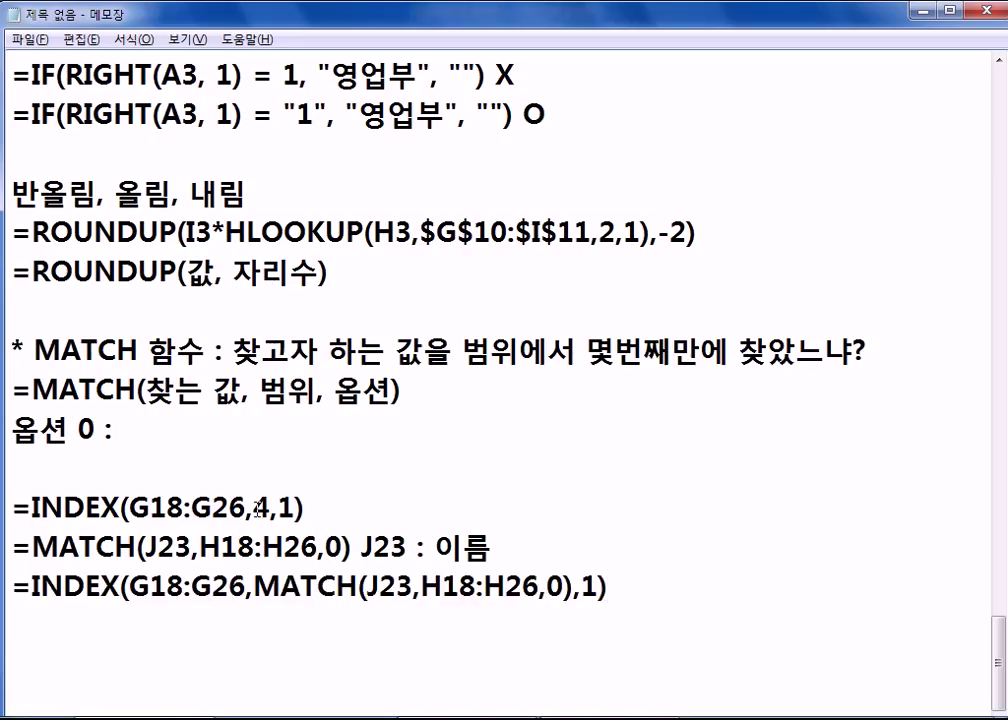
pyautogui.click(270, 508)
pyautogui.moveTo(269, 507); pyautogui.dragTo(260, 507)
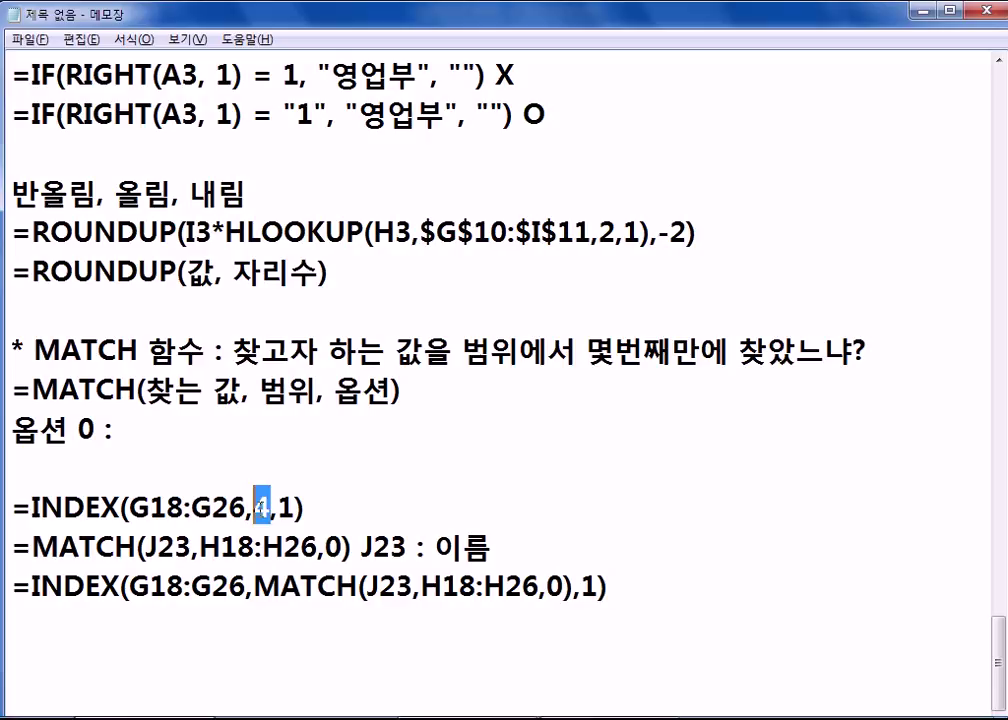
pyautogui.moveTo(254, 586); pyautogui.dragTo(540, 586)
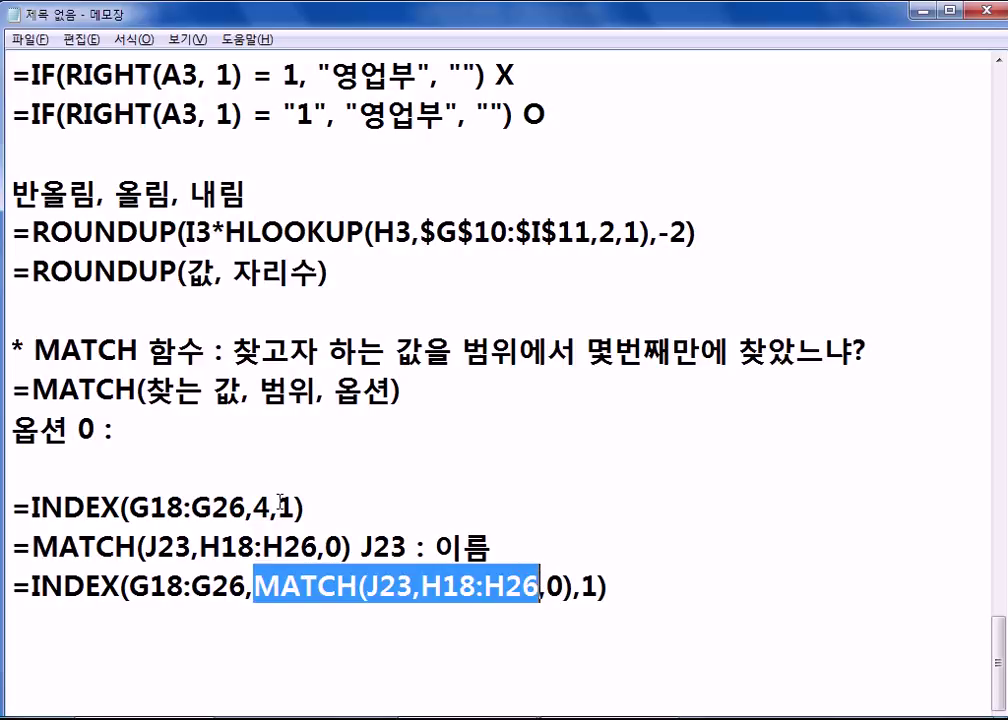
pyautogui.click(353, 639)
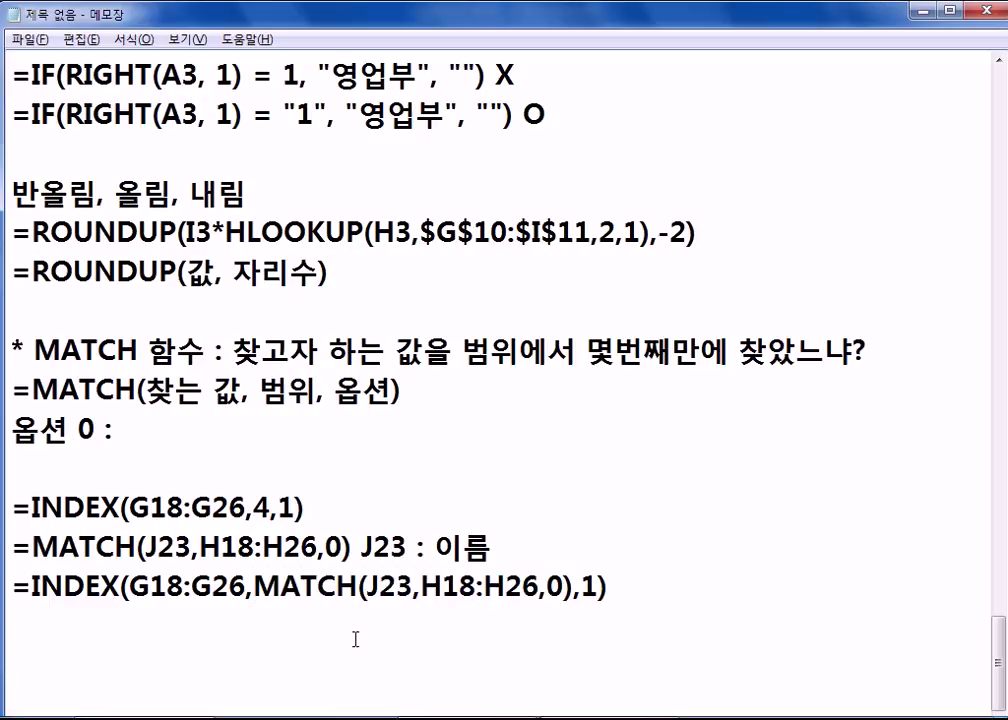
pyautogui.scroll(-2, 358, 628)
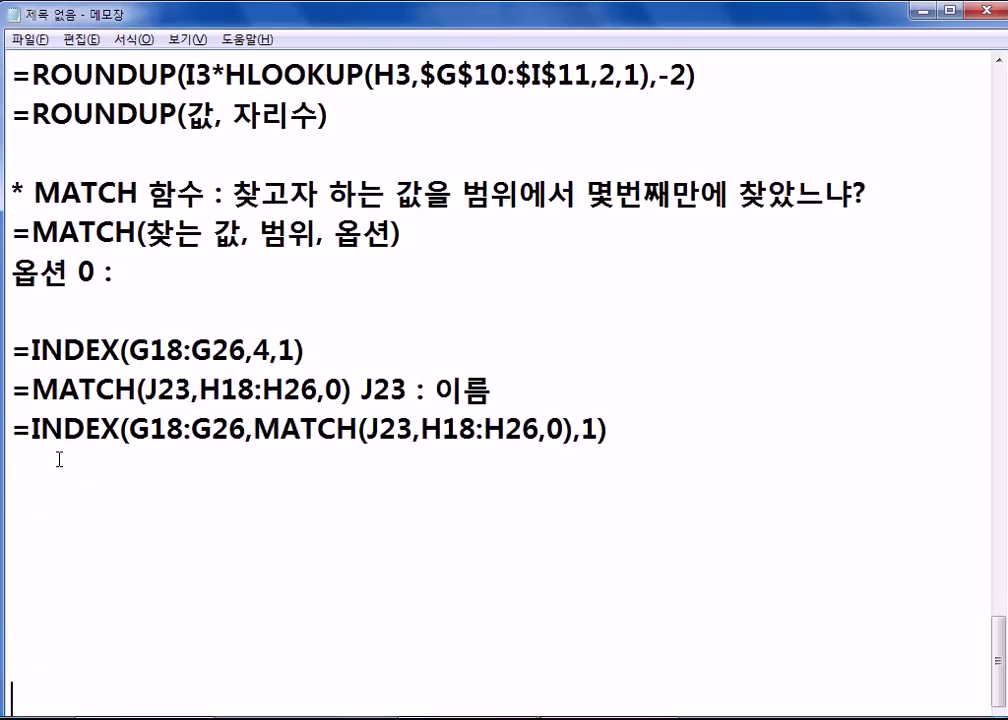
# - In Excel cell J28, remove the MATCH function's match type and re-enter it as 0 - 정확히 일치 after reviewing the options
pyautogui.hotkey('alt', 'Tab')
pyautogui.press('Escape')
pyautogui.doubleClick(715, 465)
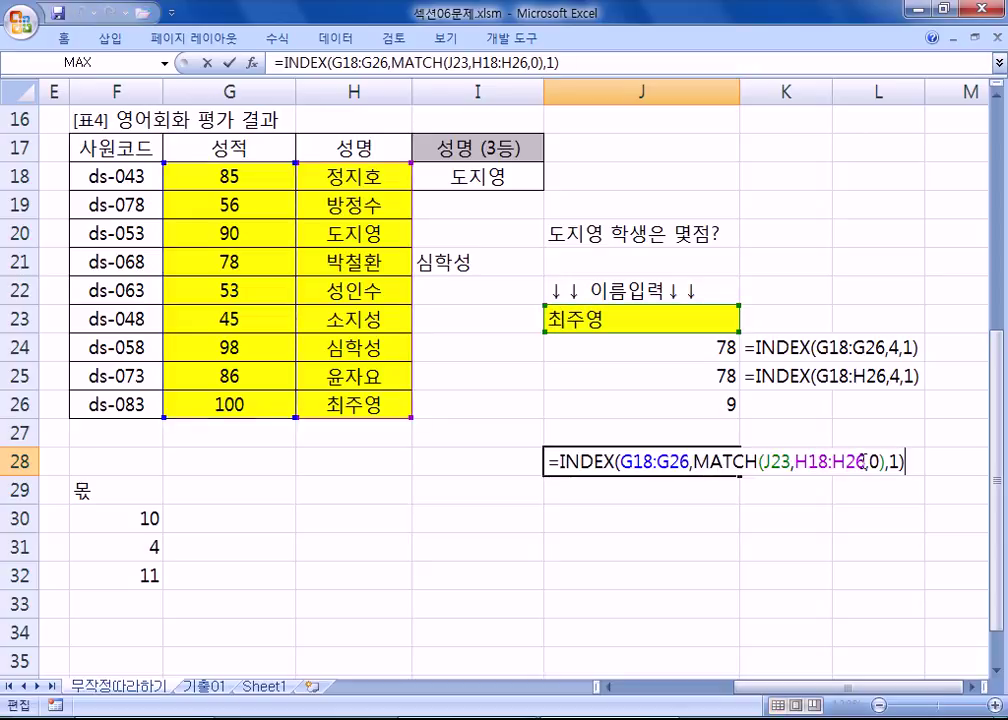
pyautogui.click(866, 462)
pyautogui.press('Delete')
pyautogui.press('Delete')
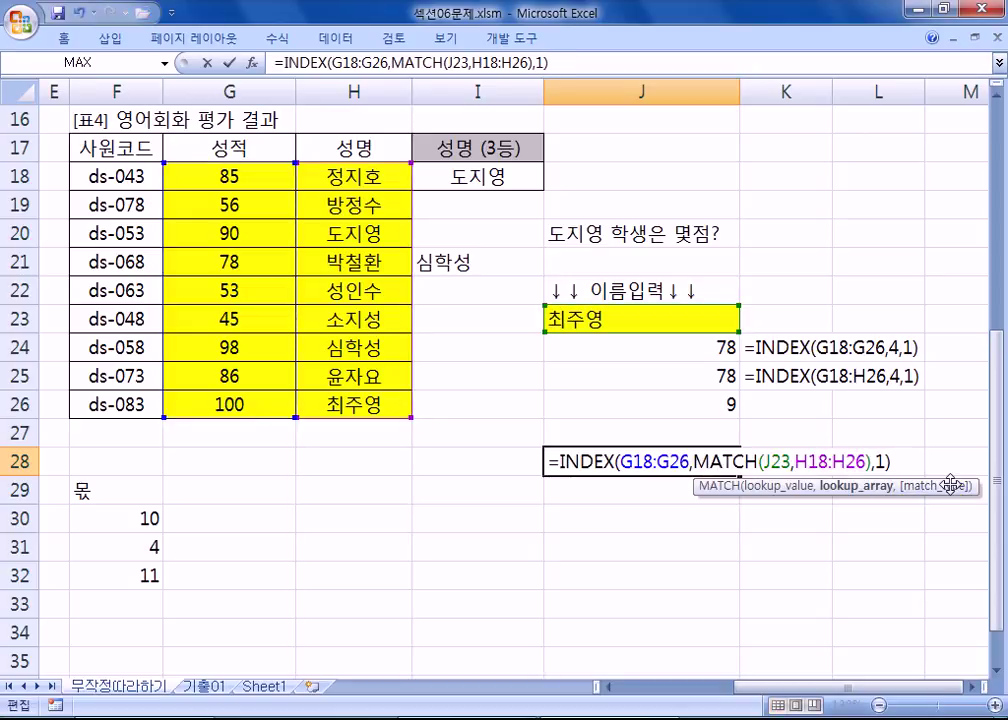
pyautogui.write(',')
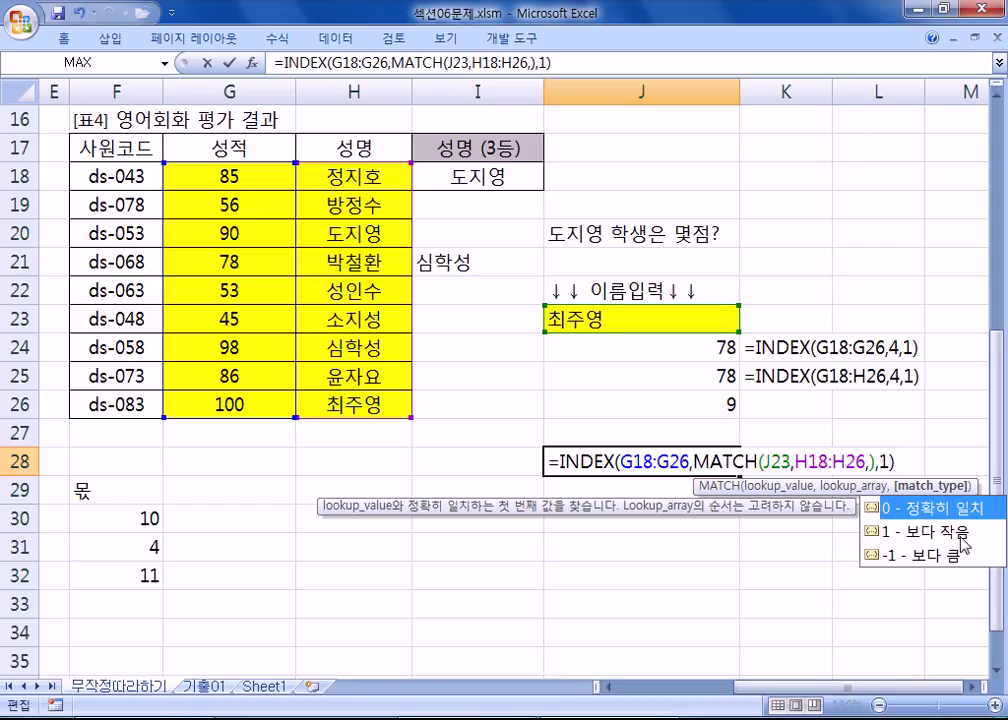
pyautogui.doubleClick(963, 506)
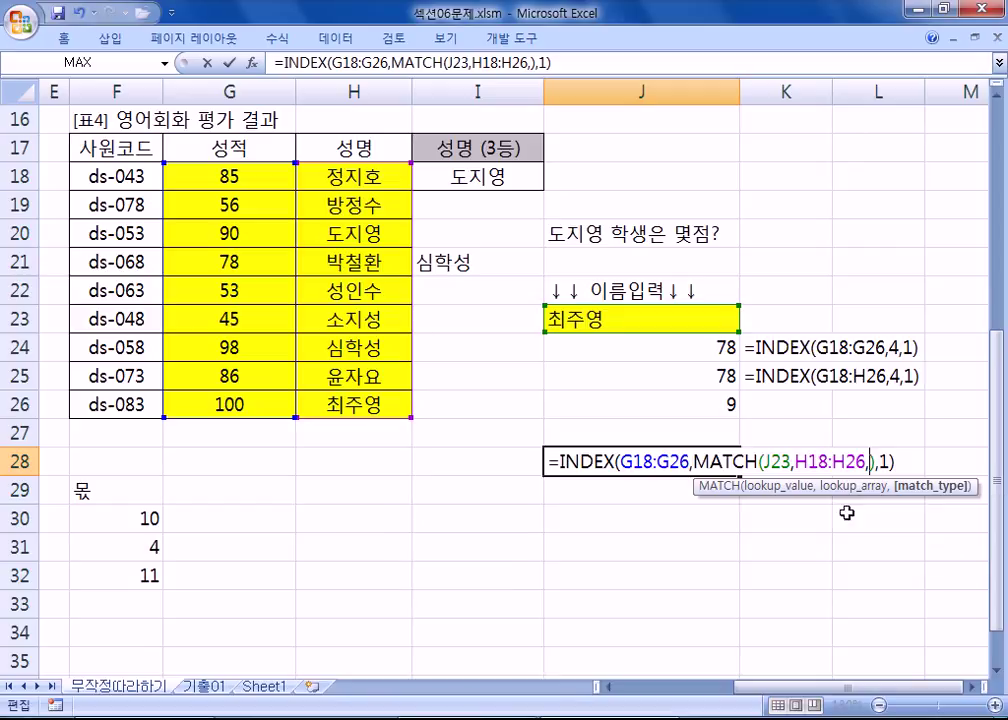
pyautogui.hotkey('ctrl', 'Return')
# - Switch to Notepad and complete the option line as "옵션 0 : 일치하는 값을 찾을 경우"
pyautogui.hotkey('alt', 'Tab')
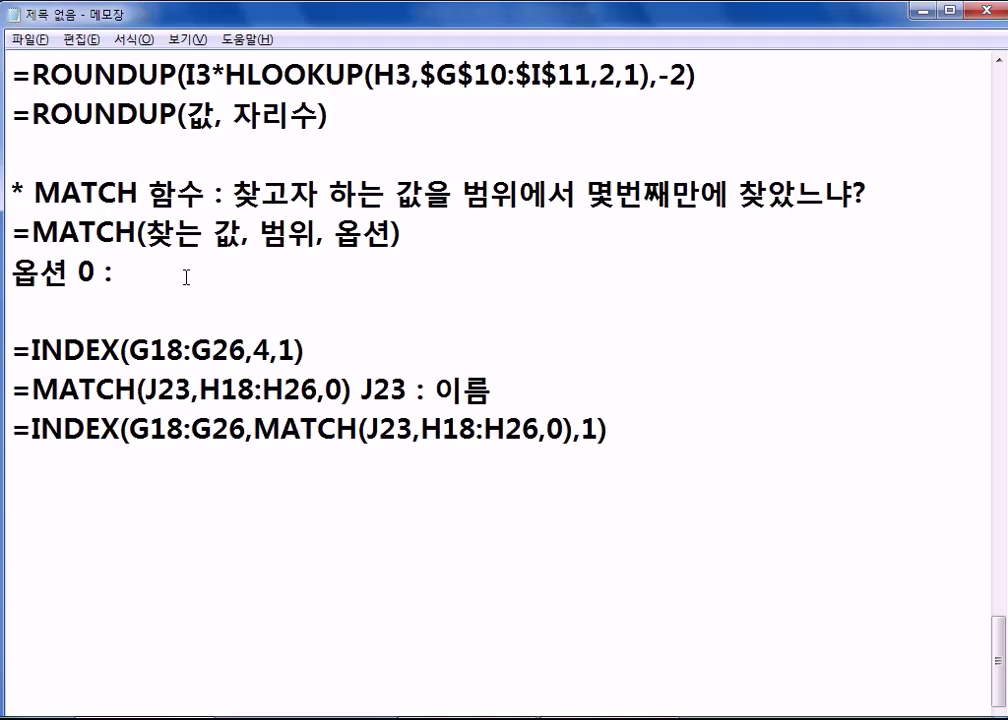
pyautogui.write('뚝')
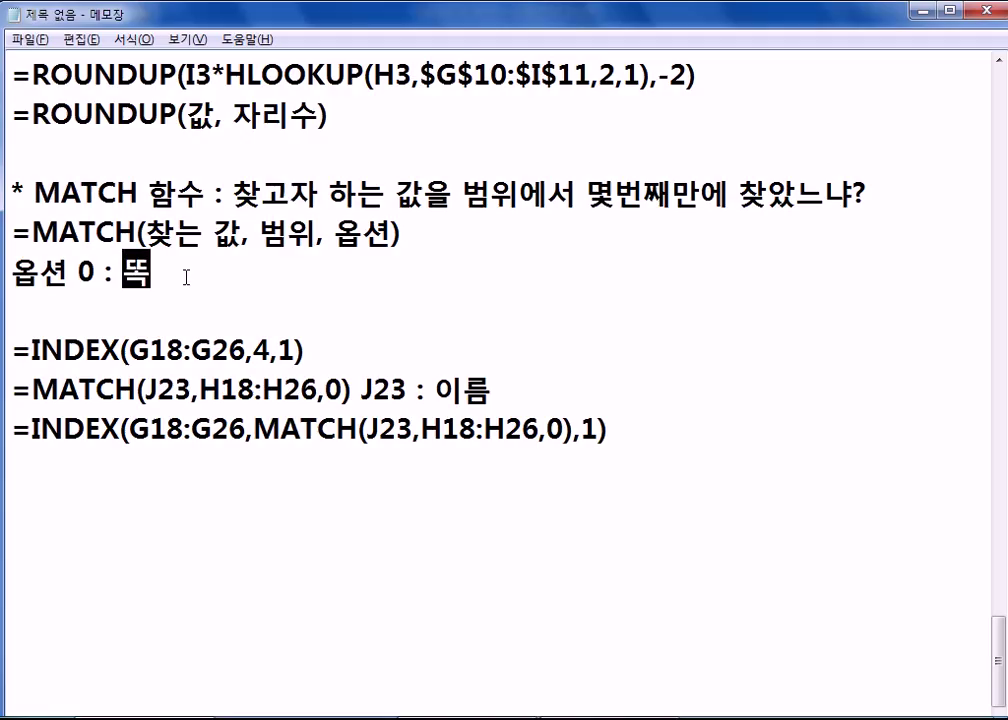
pyautogui.press('BackSpace')
pyautogui.write('일치하')
pyautogui.write('는 값을 찾')
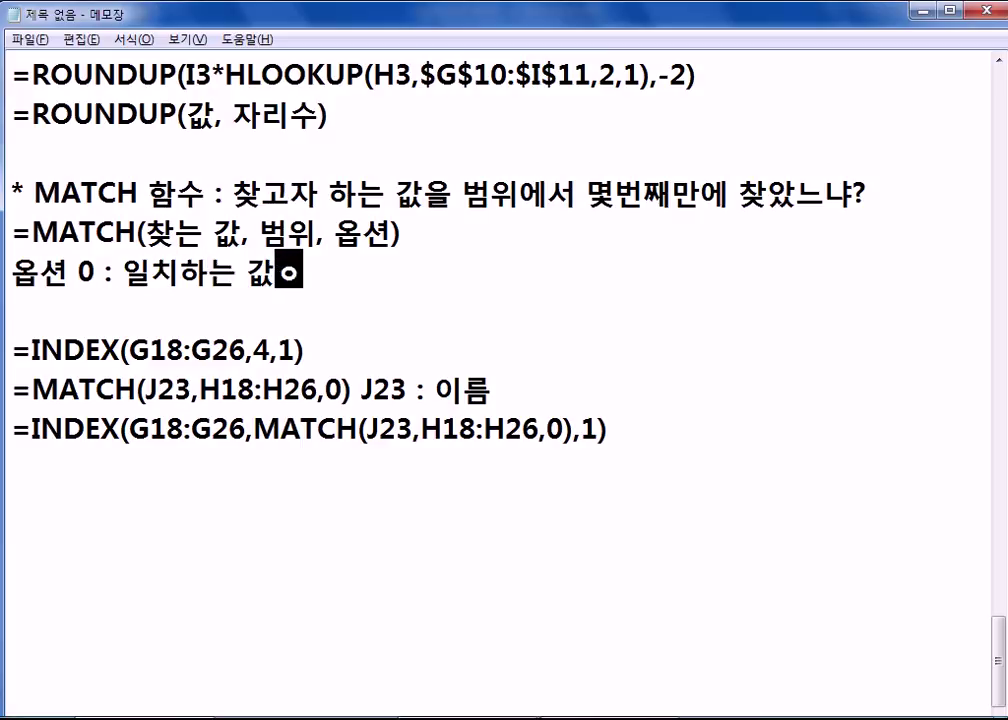
pyautogui.write('을 경우')
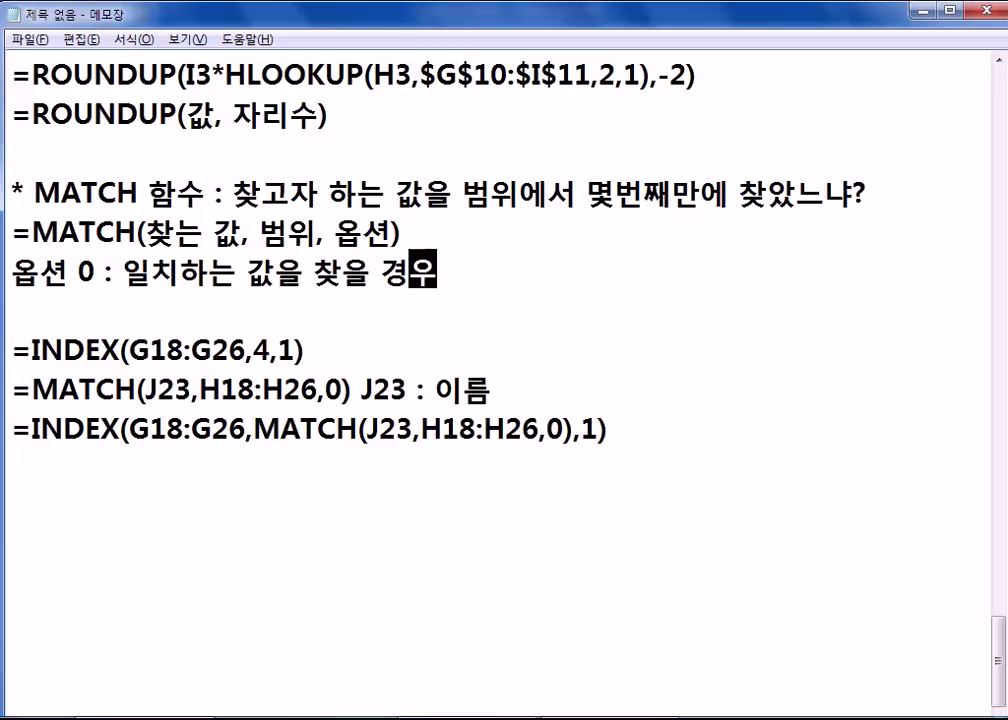
# - Add the line "옵션 1 : 오름차순으로 나열되어 있을 경우" below the 옵션 0 line
pyautogui.press('Return')
pyautogui.write('DHQT')
pyautogui.press('BackSpace')
pyautogui.press('BackSpace')
pyautogui.press('BackSpace')
pyautogui.press('BackSpace')
pyautogui.press('Hangul')
pyautogui.write('dht션 1 : ')
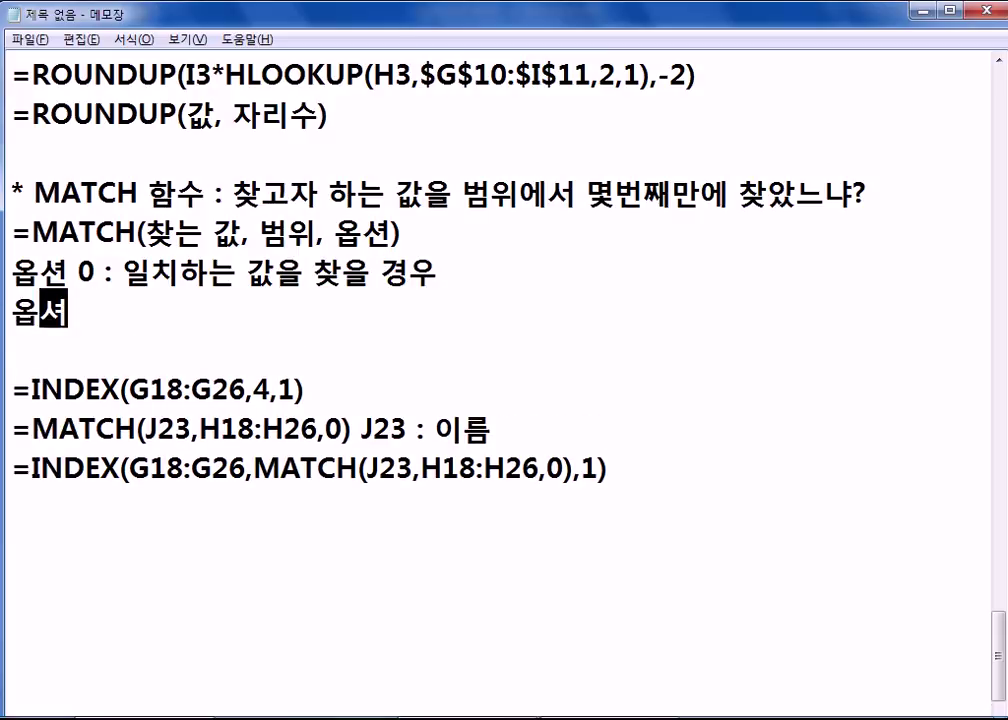
pyautogui.write('오름차순을')
pyautogui.write('로 나열ㄷ되어 있ㅇ을 경우')
# - Add the line "옵션 -1 : 내림차순으로 나열되어 있을 경우" below the 옵션 1 line
pyautogui.press('Return')
pyautogui.write('옷ㅂ')
pyautogui.press('BackSpace')
pyautogui.press('BackSpace')
pyautogui.write('옵션 -1 : 내림차순으로나열되어 있을 ㄱ경우')
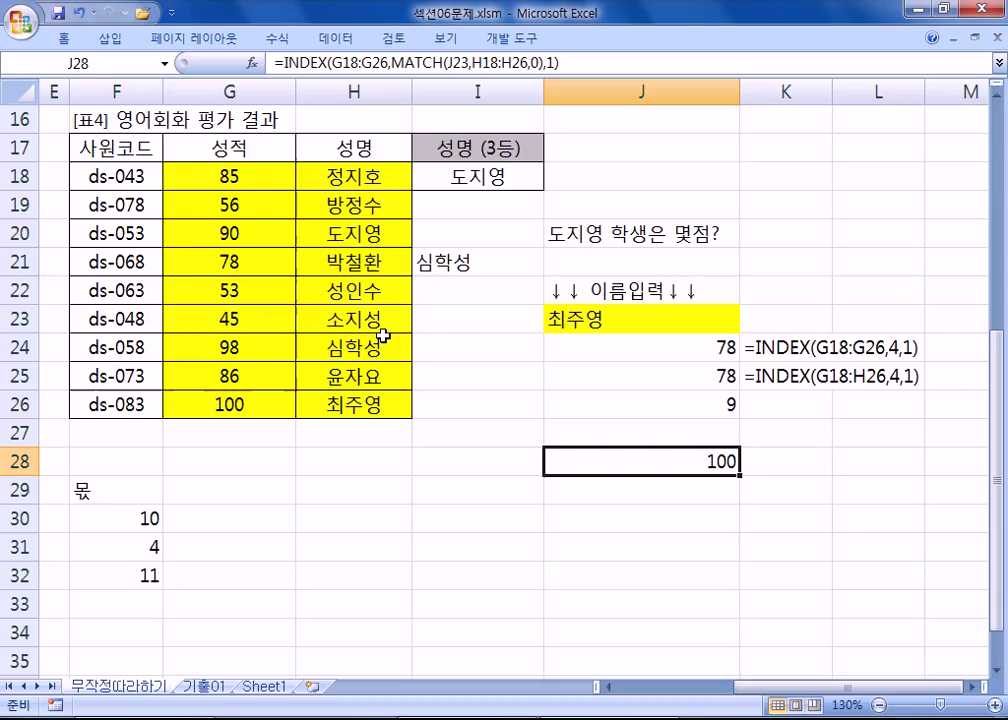
# - Switch to Excel and sort 표4 (F17:H26) in ascending order by 사원코드
pyautogui.hotkey('alt', 'Tab')
pyautogui.moveTo(215, 167); pyautogui.dragTo(298, 408)
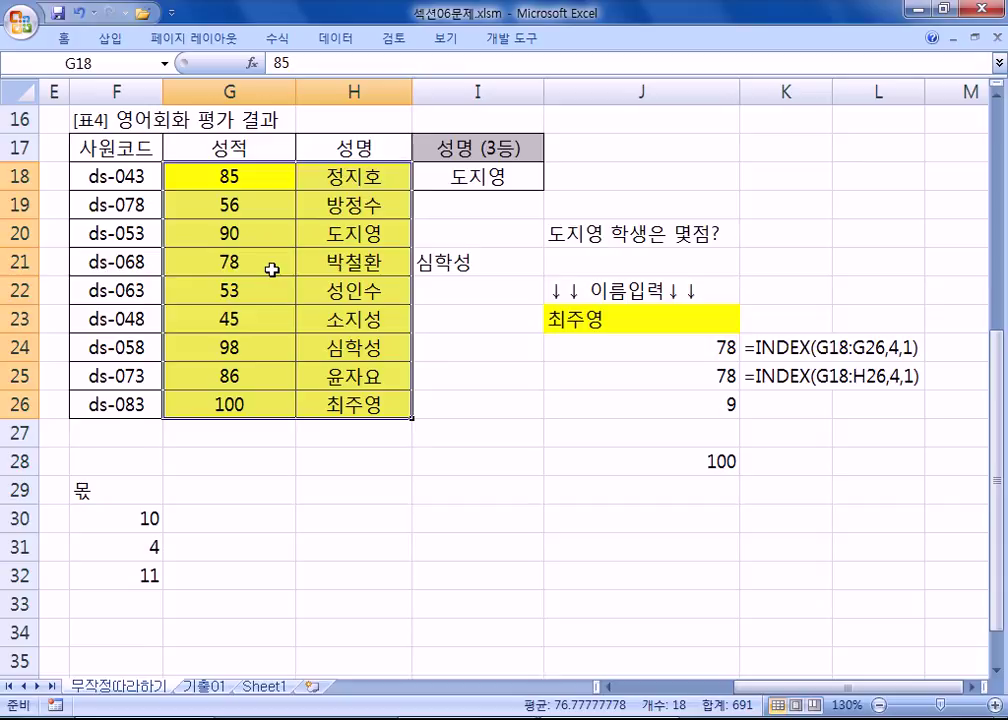
pyautogui.scroll(2, 272, 269)
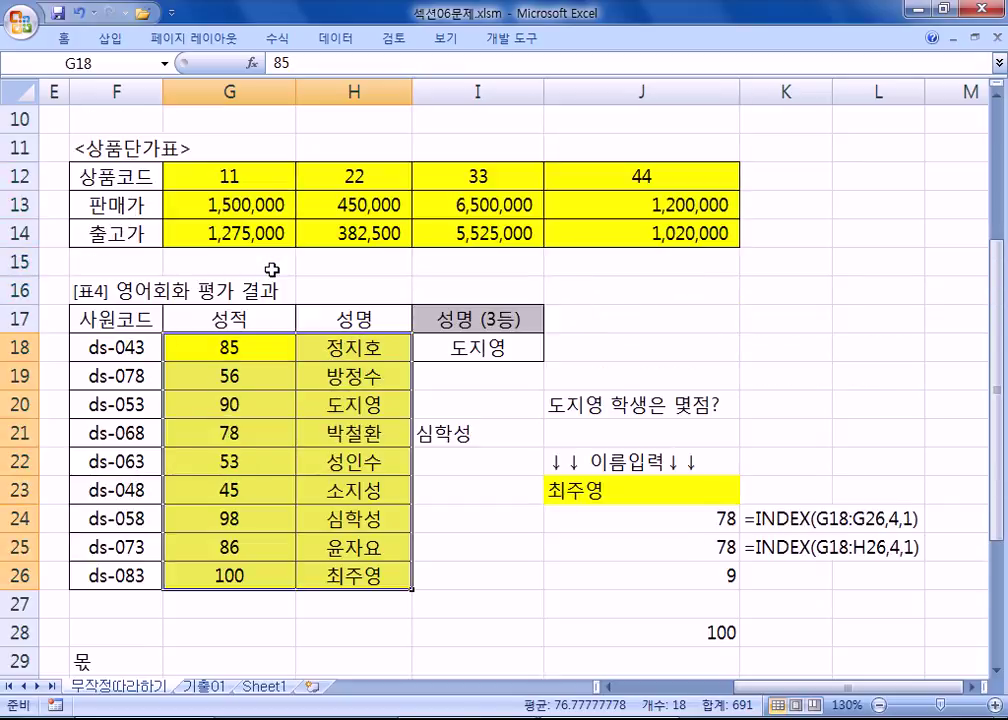
pyautogui.scroll(3, 272, 269)
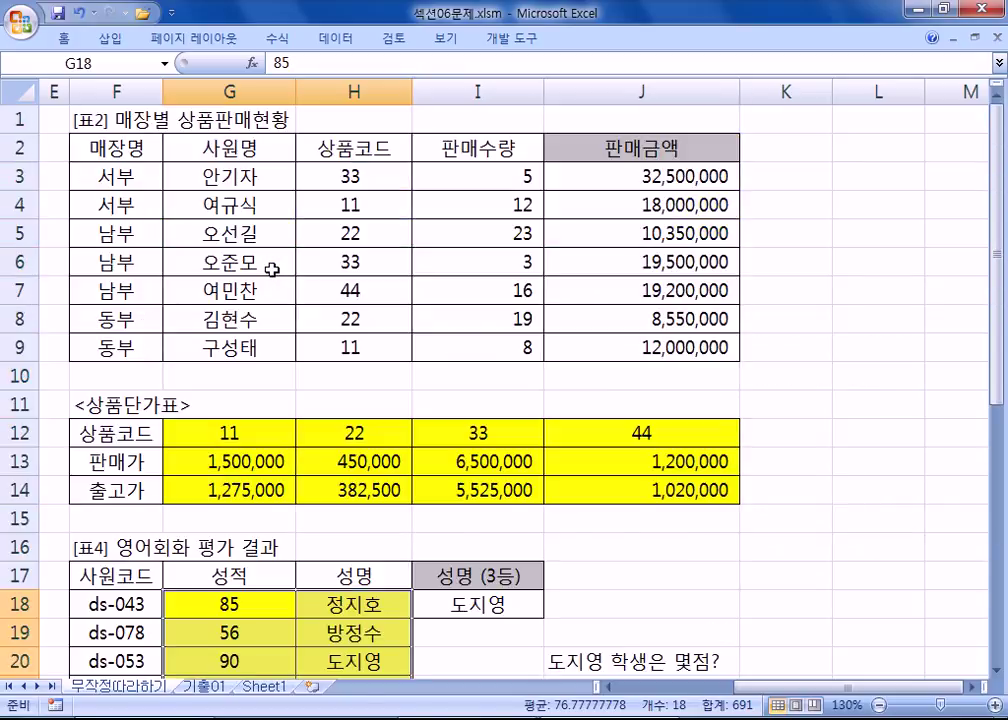
pyautogui.scroll(-4, 272, 269)
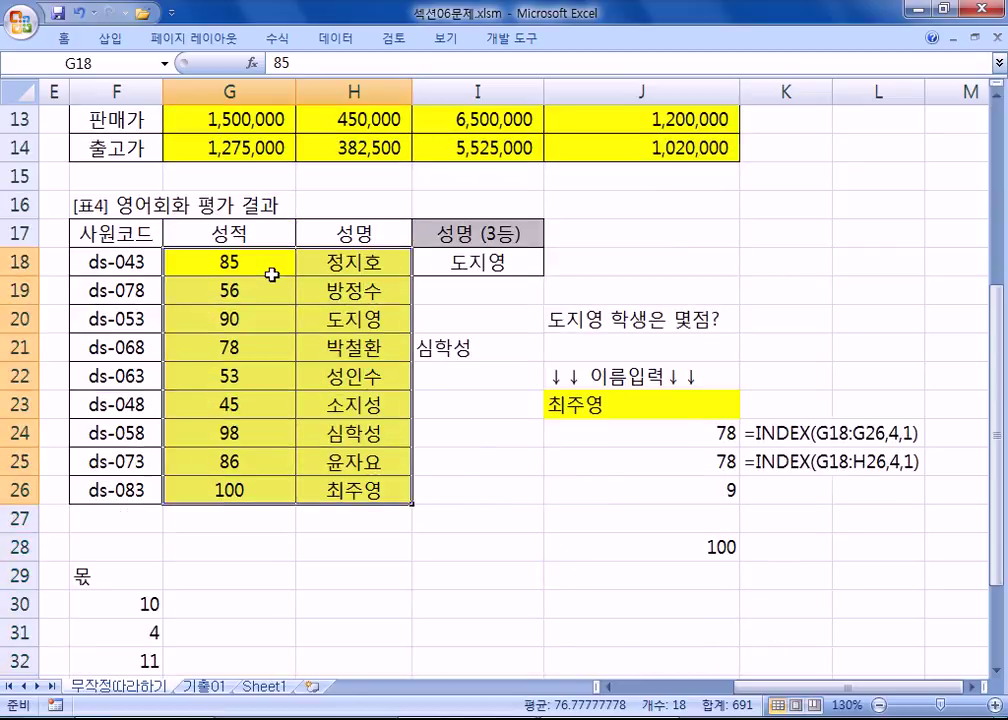
pyautogui.click(110, 257)
pyautogui.moveTo(104, 222); pyautogui.dragTo(360, 490)
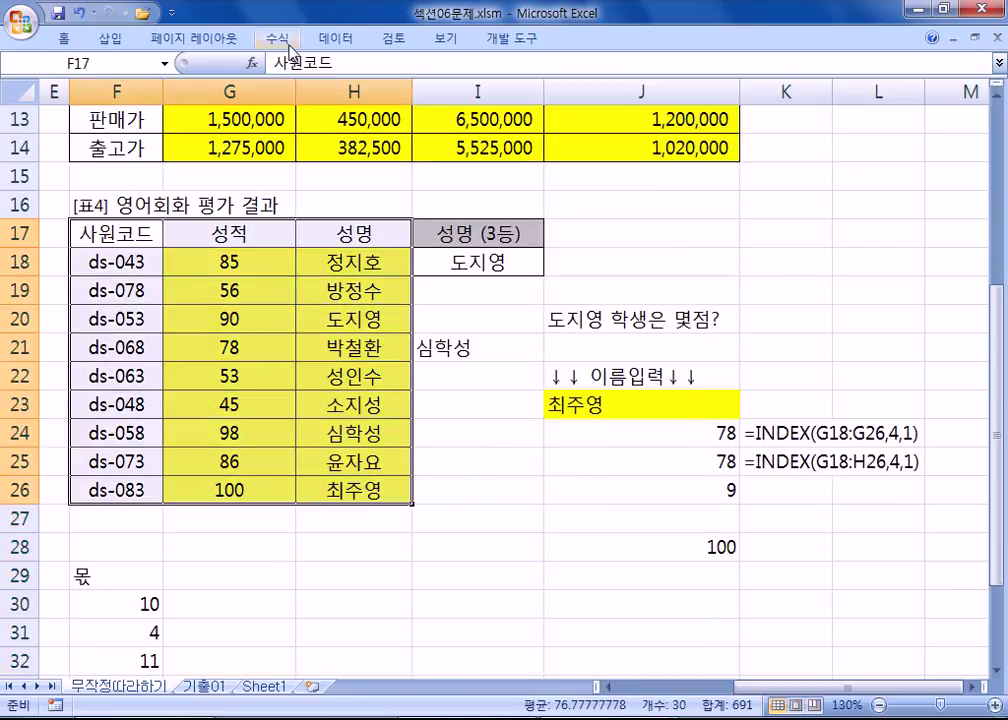
pyautogui.click(335, 38)
pyautogui.click(390, 73)
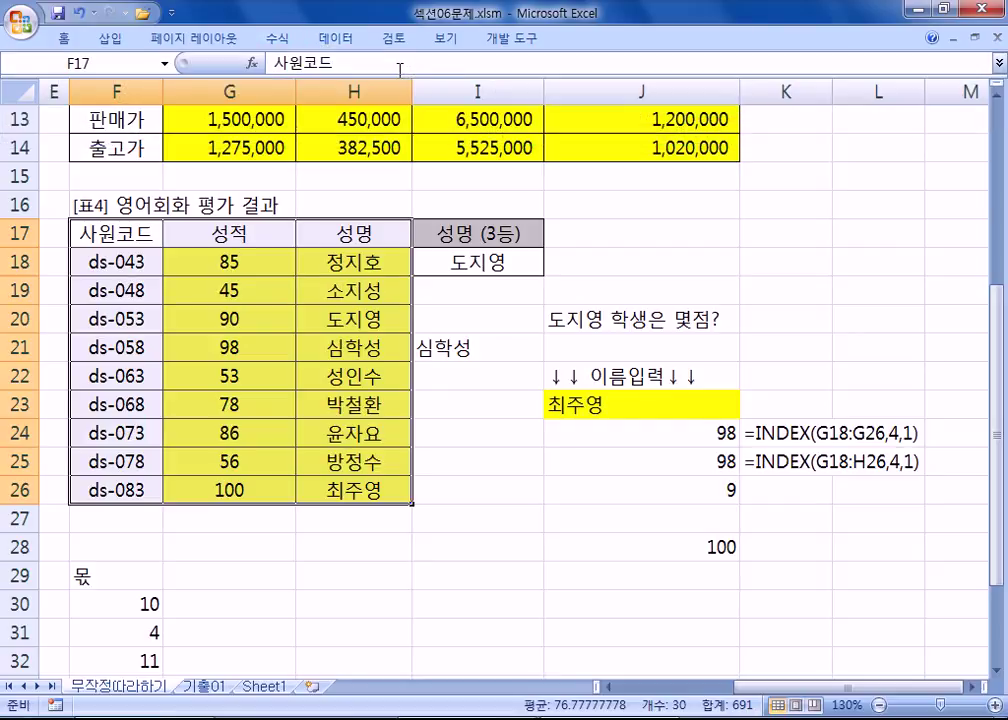
# - Sort 표4 in ascending order by 성적 and select the 1 in the 옵션 1 line in Notepad
pyautogui.press('Tab')
pyautogui.click(340, 38)
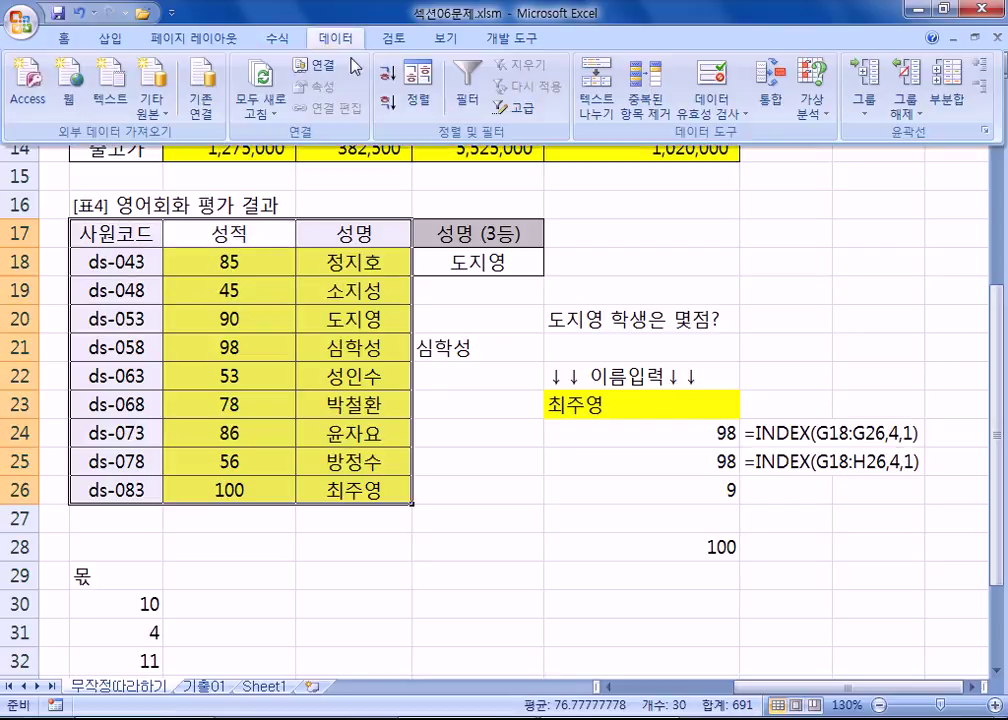
pyautogui.click(387, 72)
pyautogui.click(231, 298)
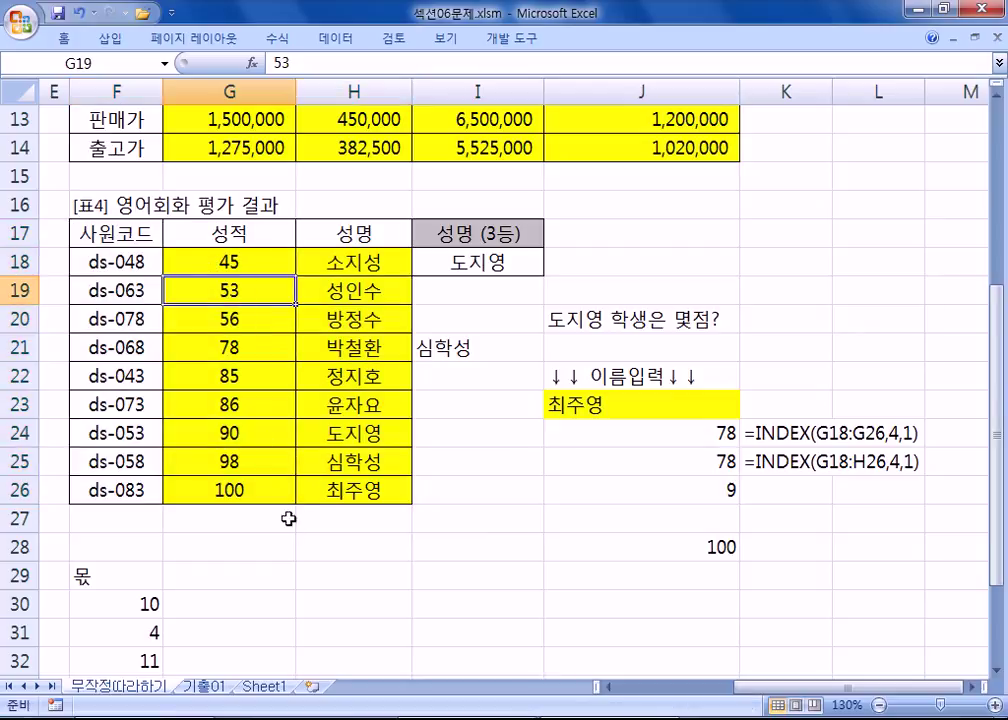
pyautogui.click(258, 347)
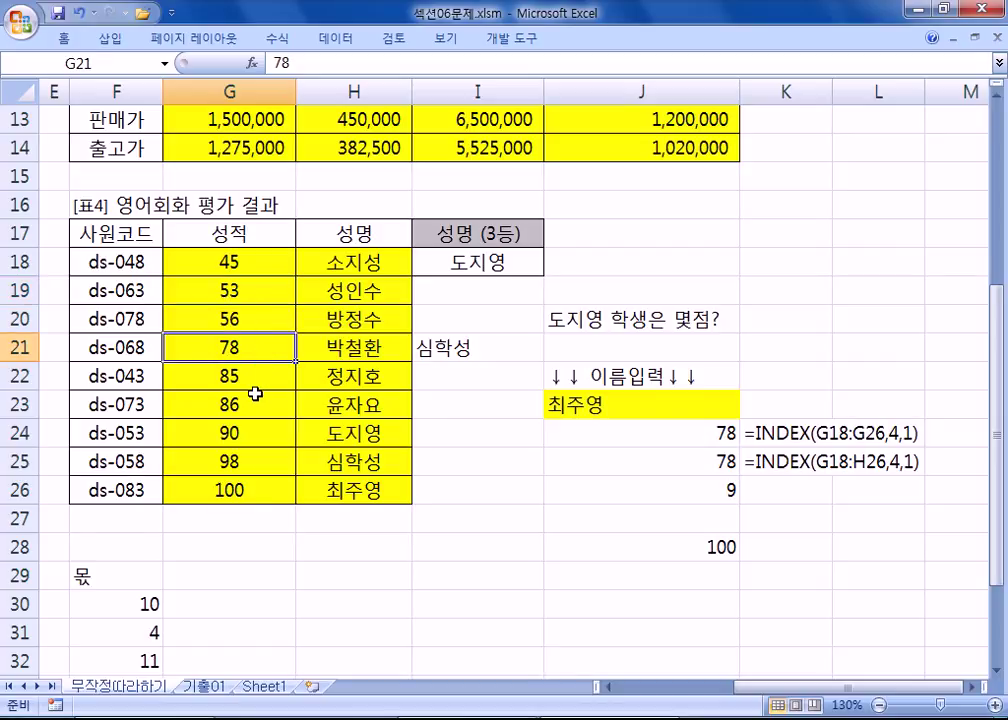
pyautogui.hotkey('alt', 'Tab')
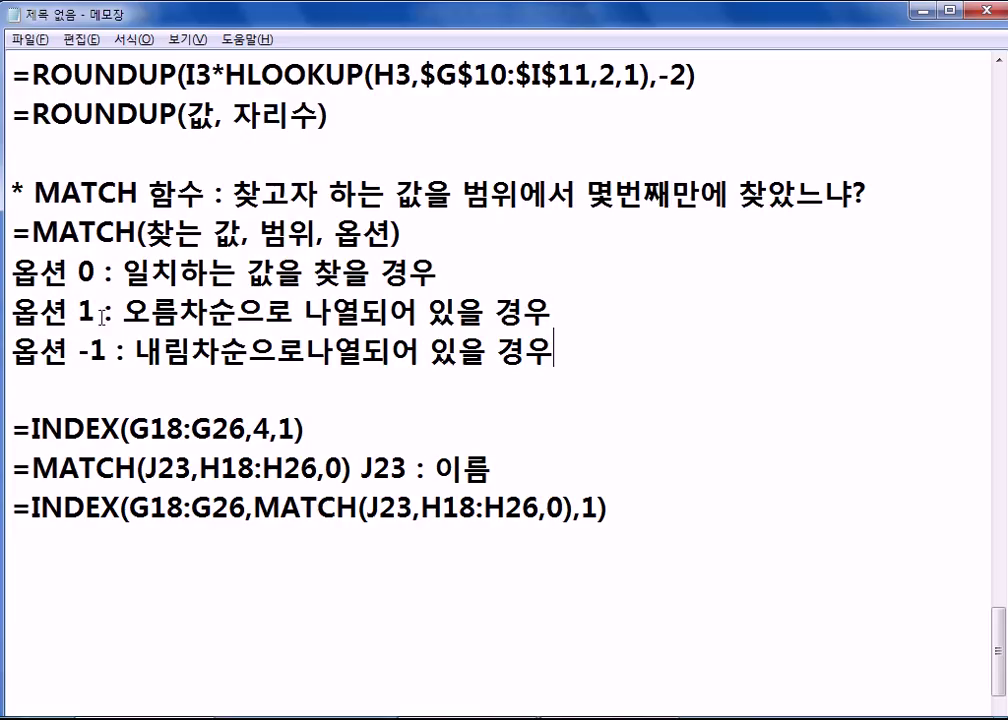
pyautogui.moveTo(78, 313); pyautogui.dragTo(95, 313)
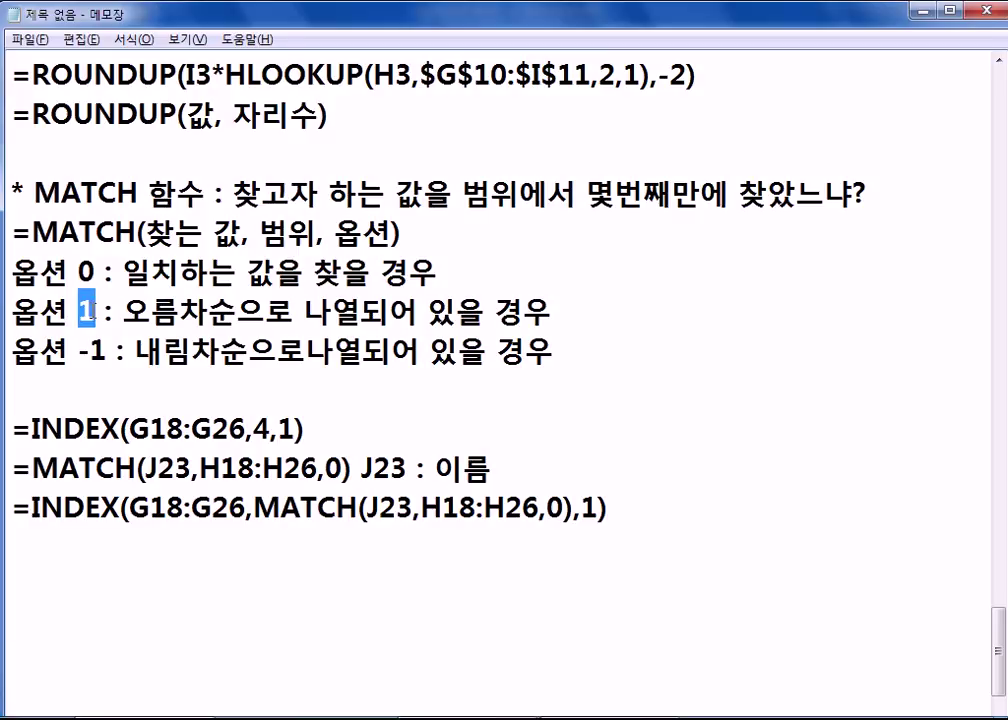
# - Return to Excel, sort 표4 (F17:H26) in descending order by 성적, and check it against the option notes in Notepad
pyautogui.hotkey('alt', 'Tab')
pyautogui.moveTo(72, 233); pyautogui.dragTo(366, 474)
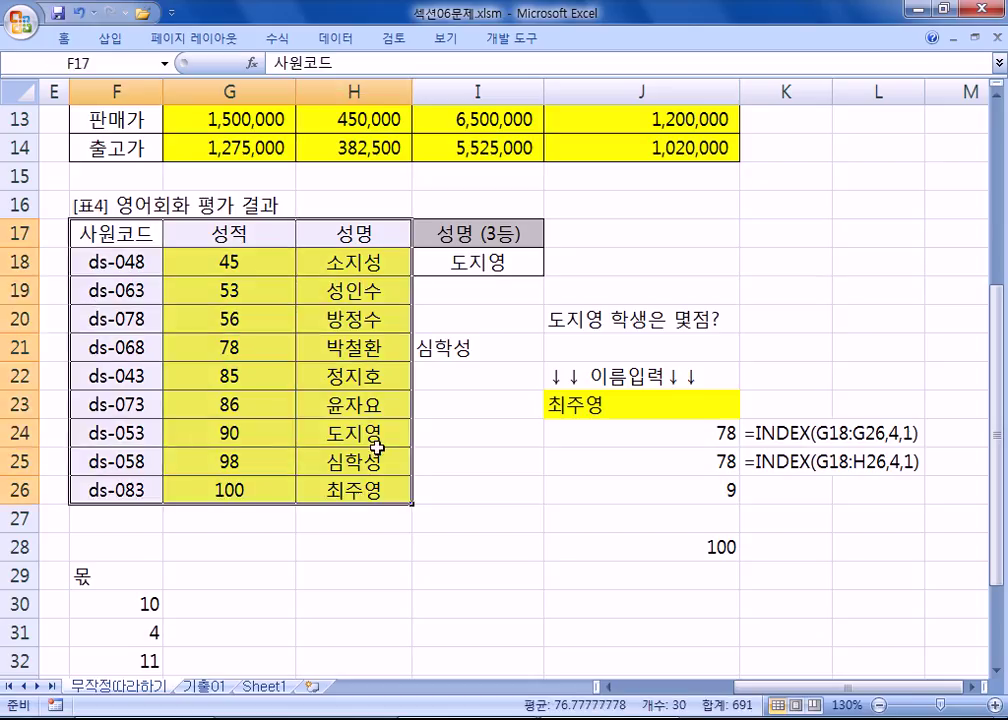
pyautogui.press('Tab')
pyautogui.click(335, 40)
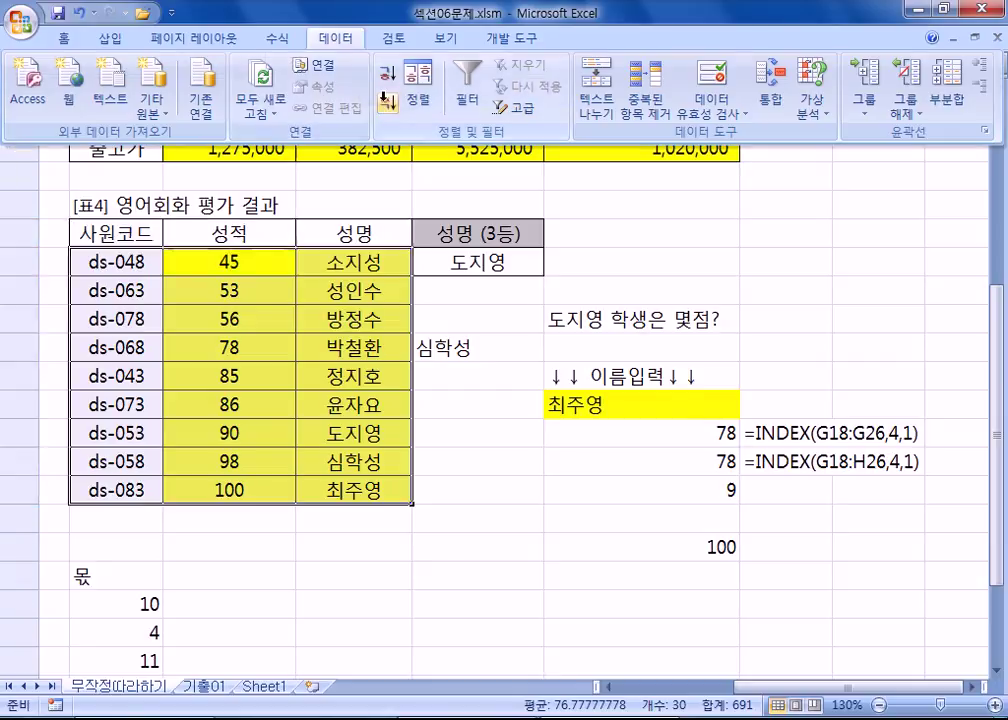
pyautogui.click(387, 104)
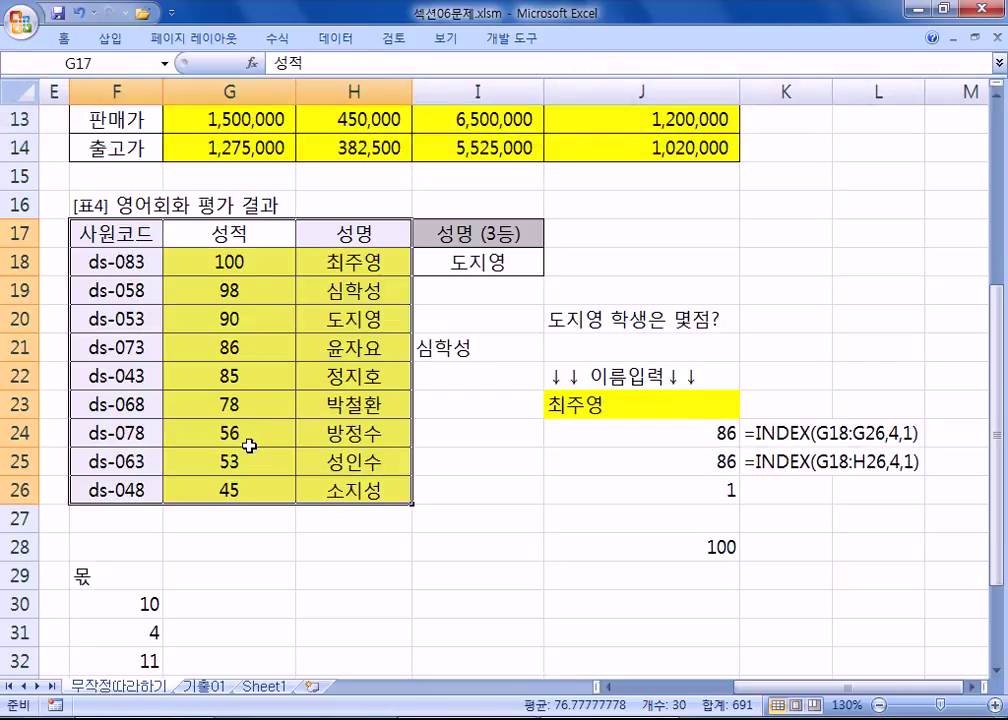
pyautogui.click(258, 381)
pyautogui.hotkey('alt', 'Tab')
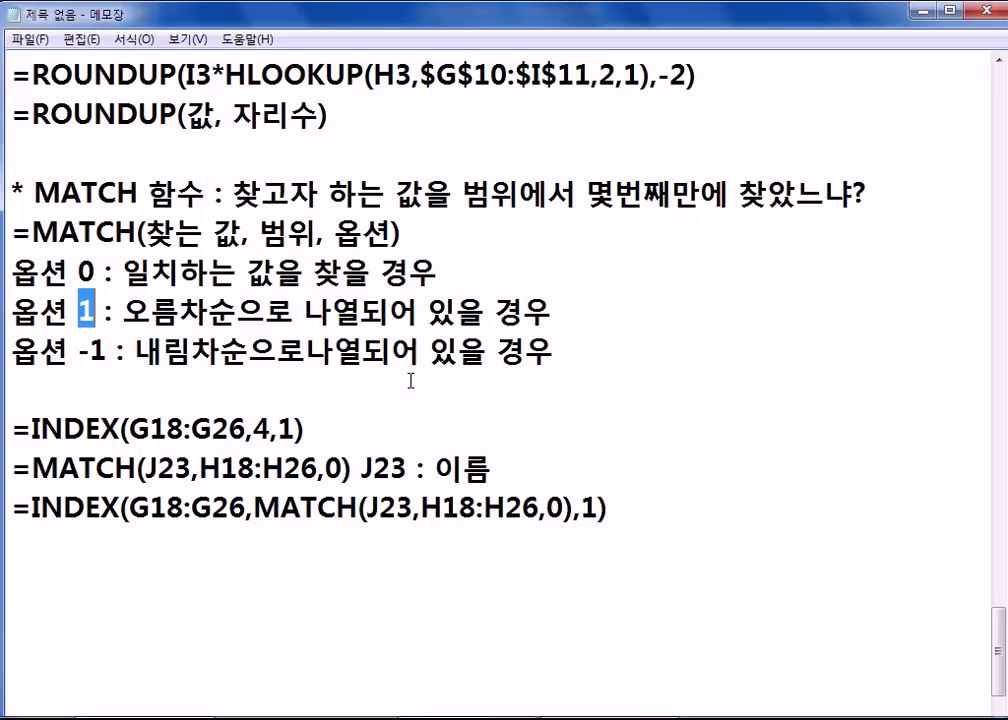
pyautogui.hotkey('alt', 'Tab')
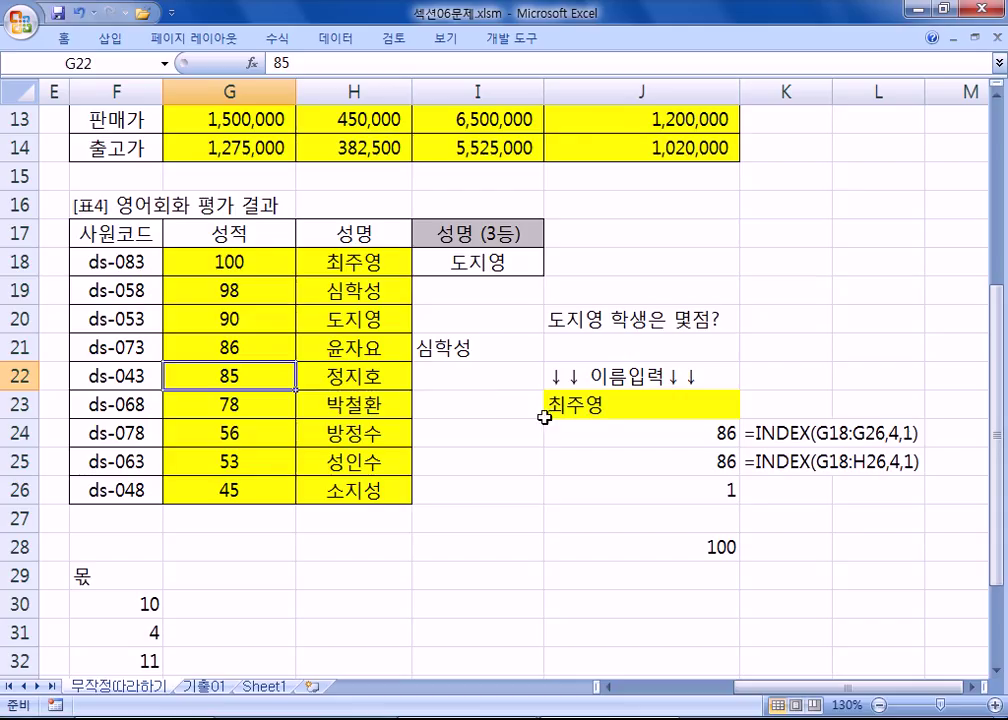
# - In the J28 formula, remove the MATCH function's match type and re-enter it as 0 while reviewing the available options
pyautogui.click(688, 547)
pyautogui.doubleClick(688, 547)
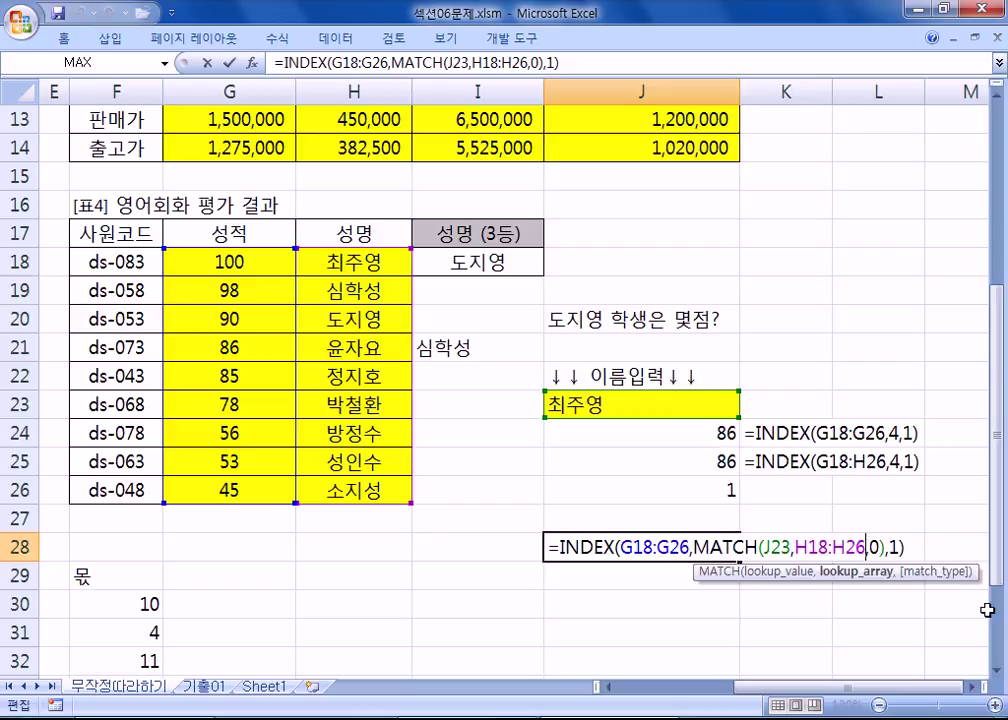
pyautogui.press('Delete')
pyautogui.press('Delete')
pyautogui.write(',')
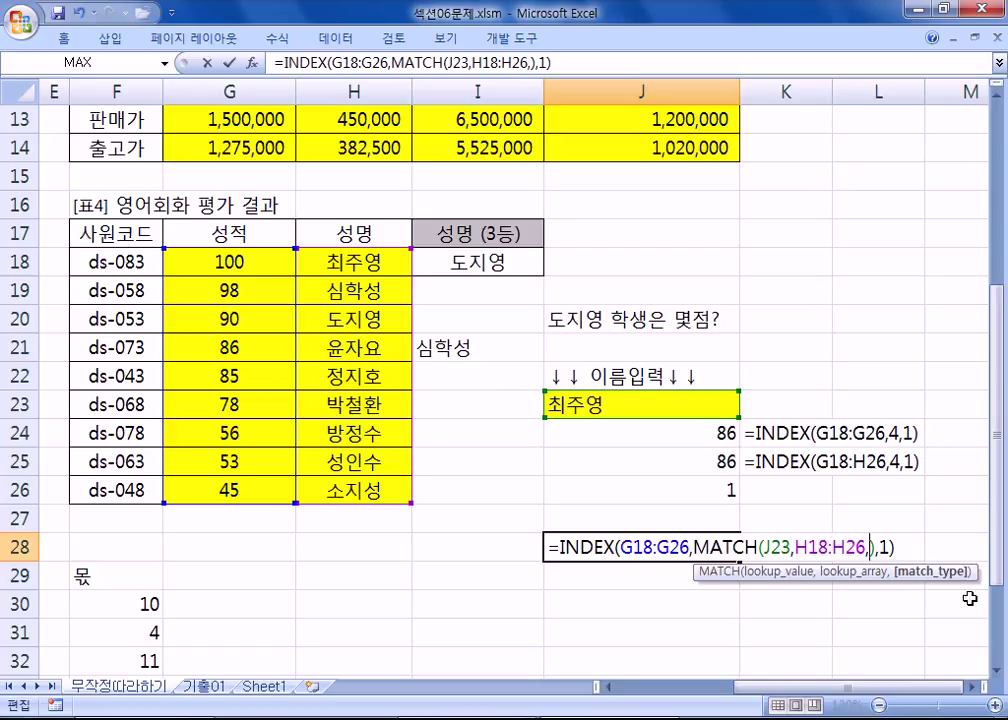
pyautogui.press('BackSpace')
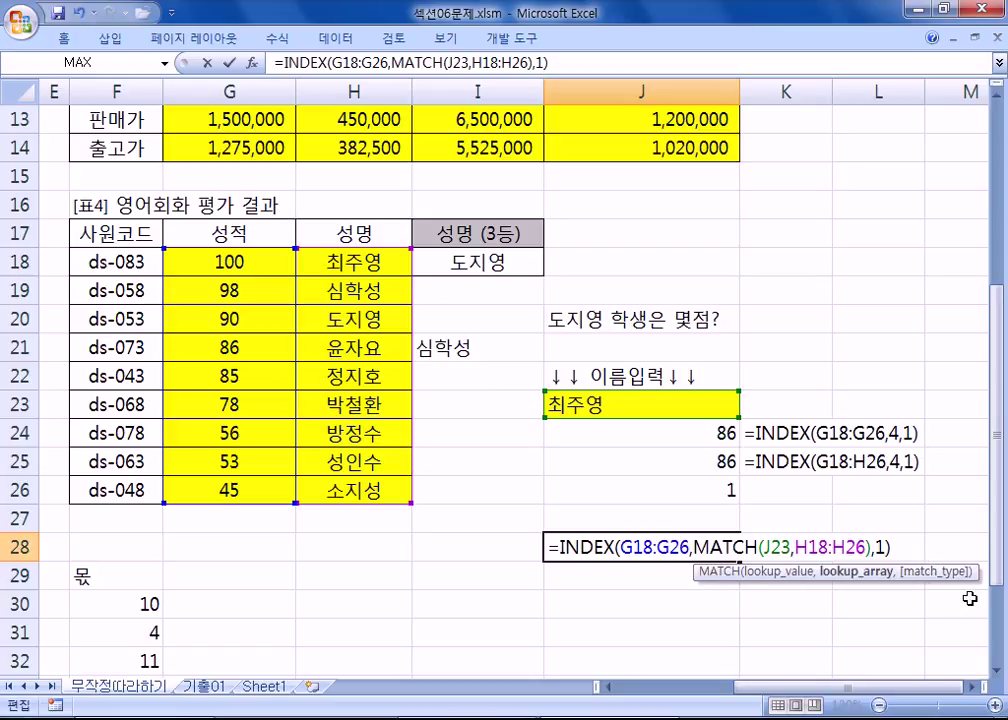
pyautogui.write(',0')
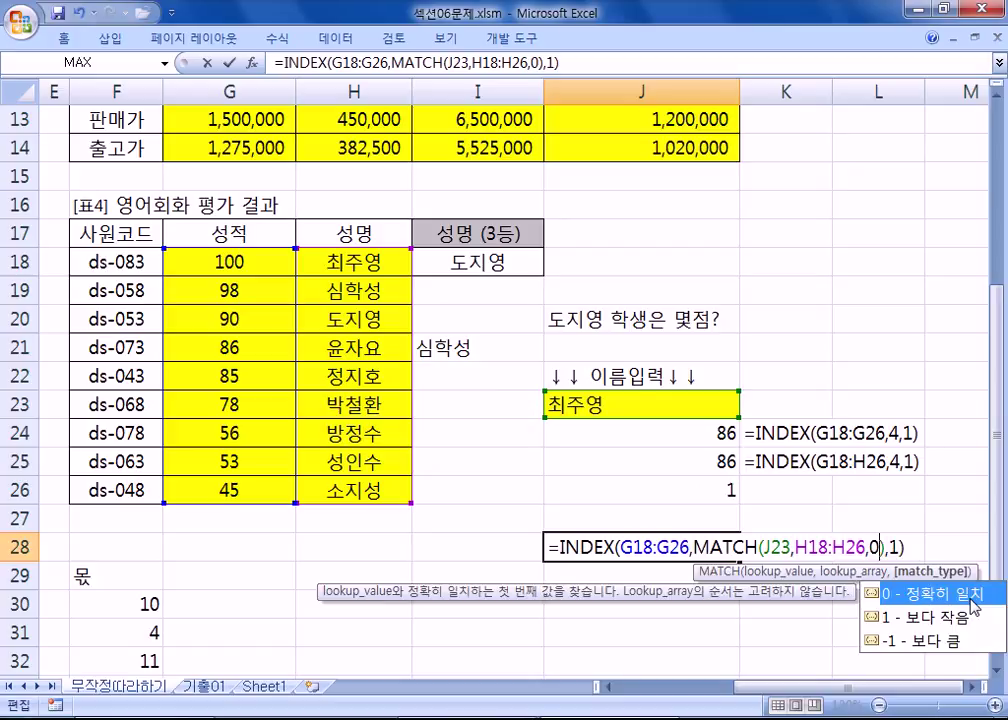
# - Delete MATCH's match type in J28 once more, restore it as 0 and commit the formula
pyautogui.scroll(-2, 967, 562)
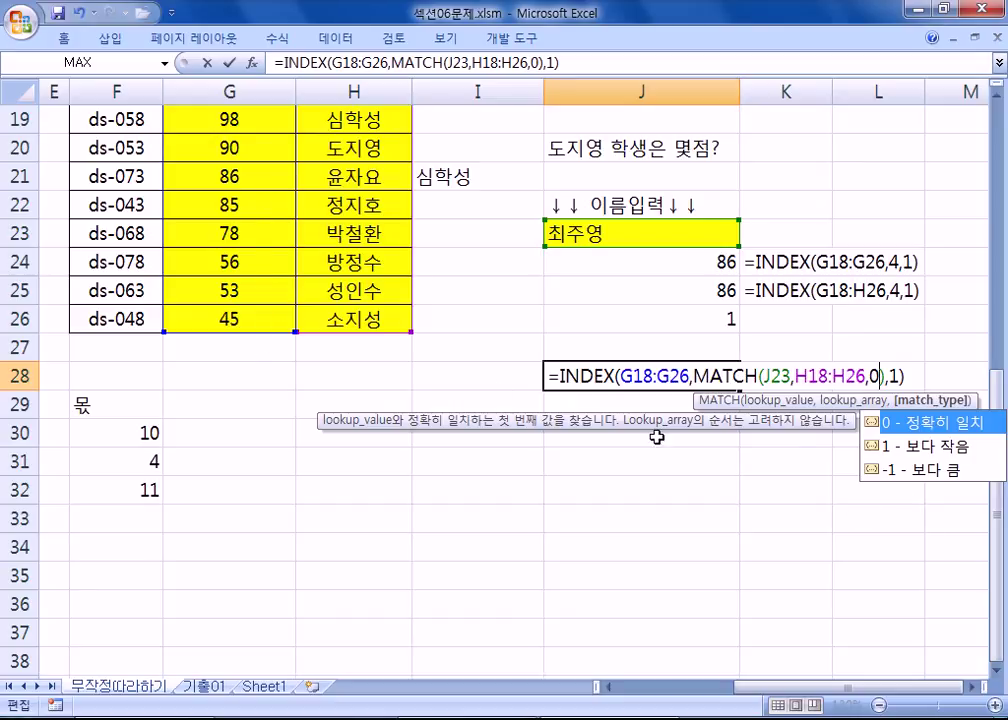
pyautogui.press('BackSpace')
pyautogui.press('BackSpace')
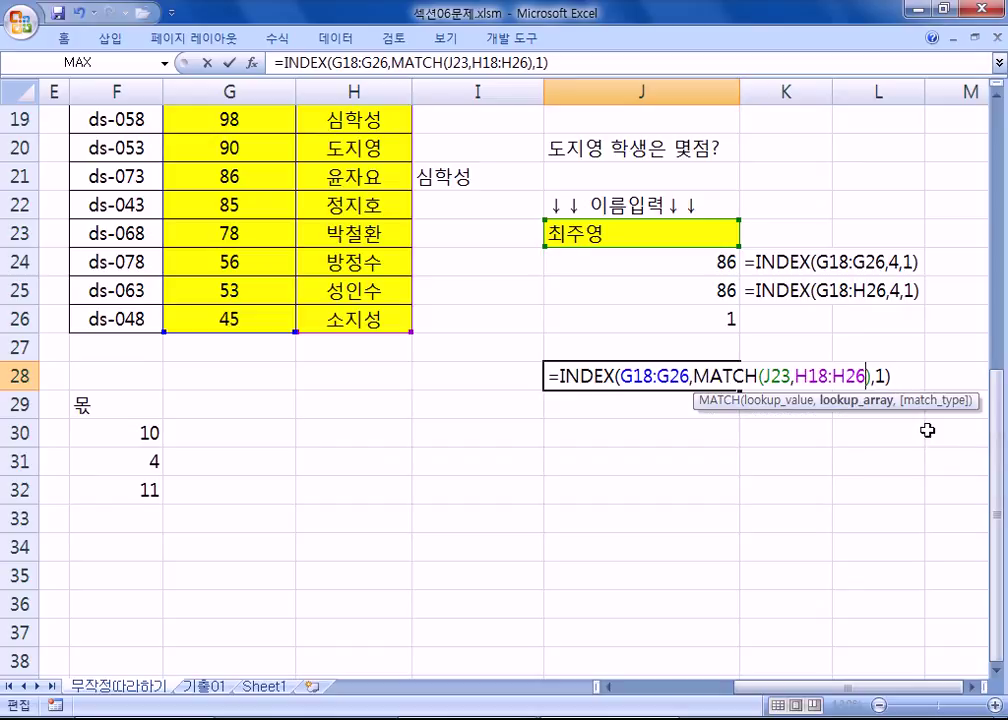
pyautogui.scroll(1, 380, 380)
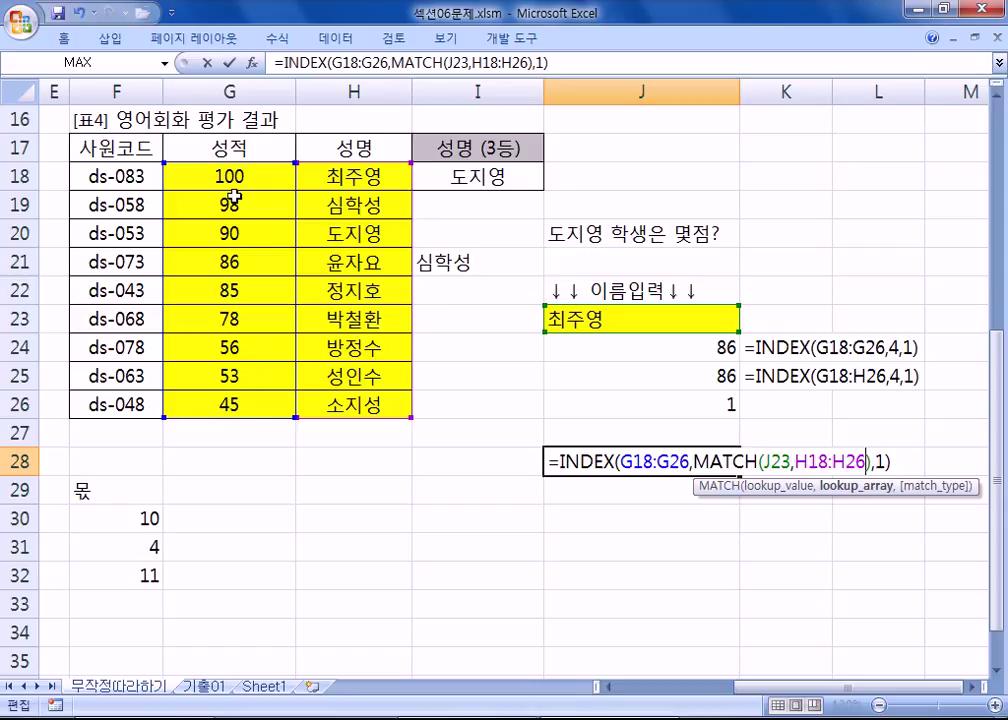
pyautogui.write(',0')
pyautogui.hotkey('ctrl', 'Return')
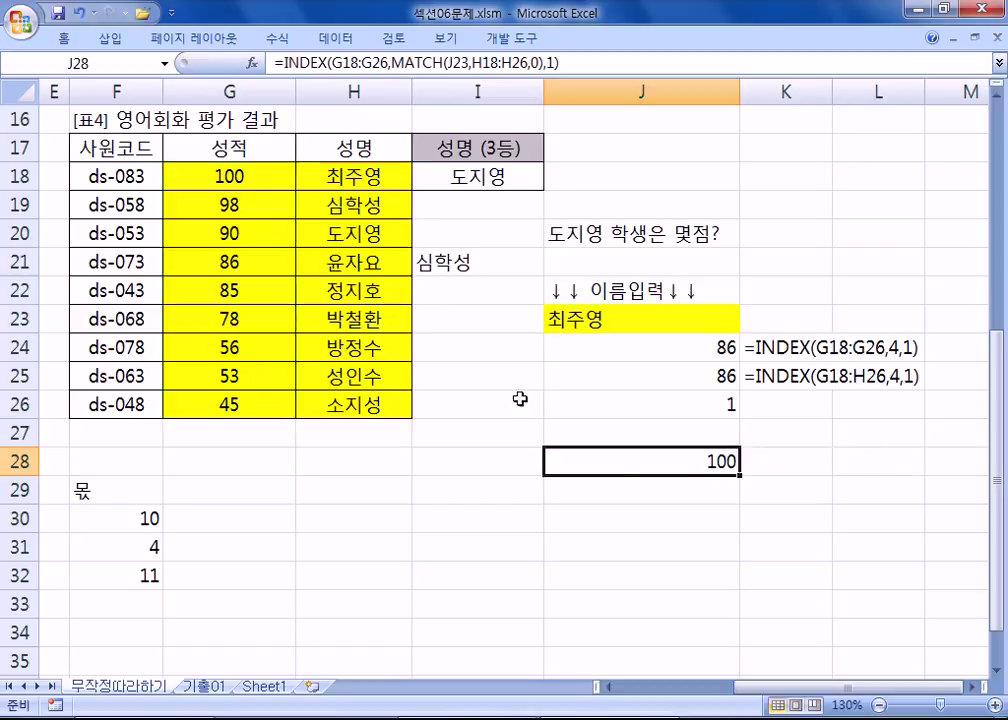
# - Examine the match type argument in the J28 formula and leave editing without changes
pyautogui.press('F2')
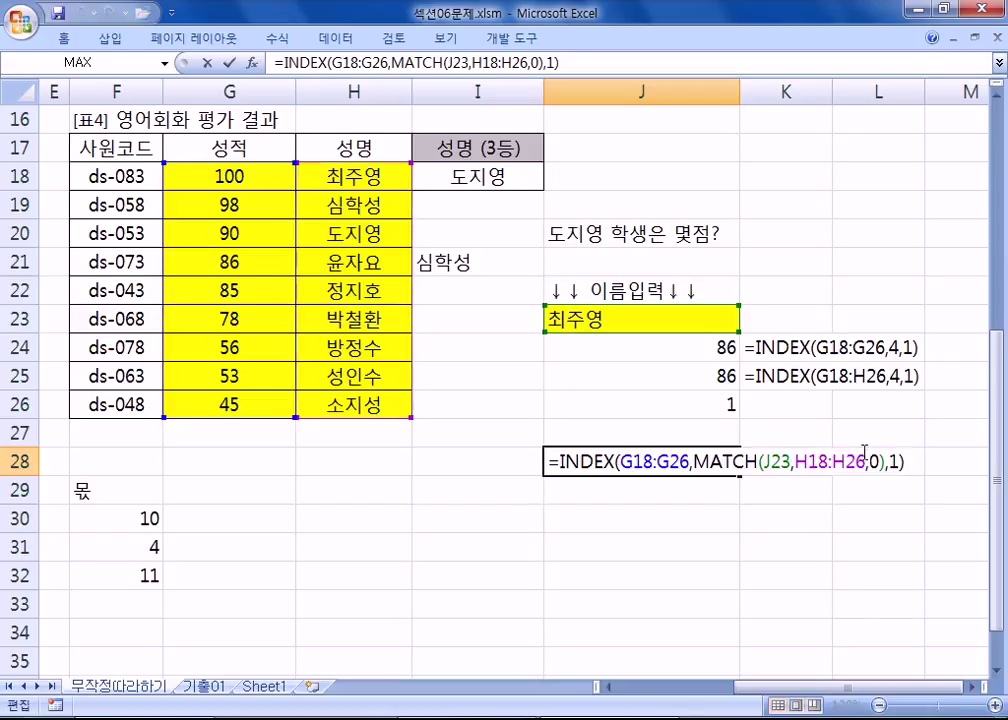
pyautogui.click(878, 463)
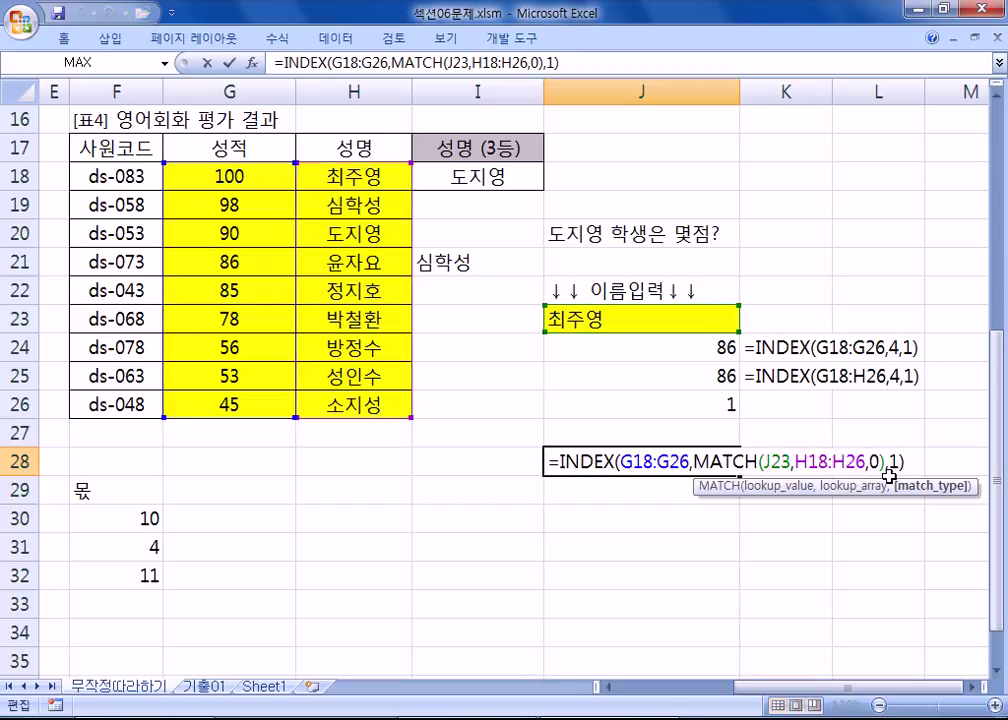
pyautogui.press('Escape')
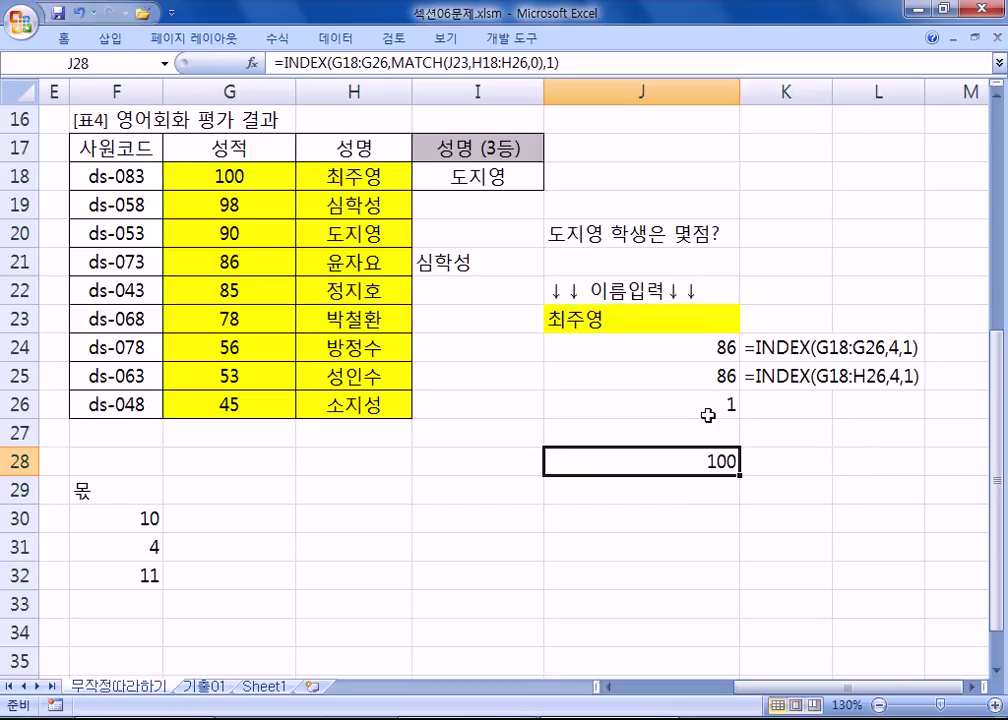
# - Switch to Notepad and insert a space between 내림차순으로 and 나열되어 in the 옵션 -1 line
pyautogui.hotkey('alt', 'Tab')
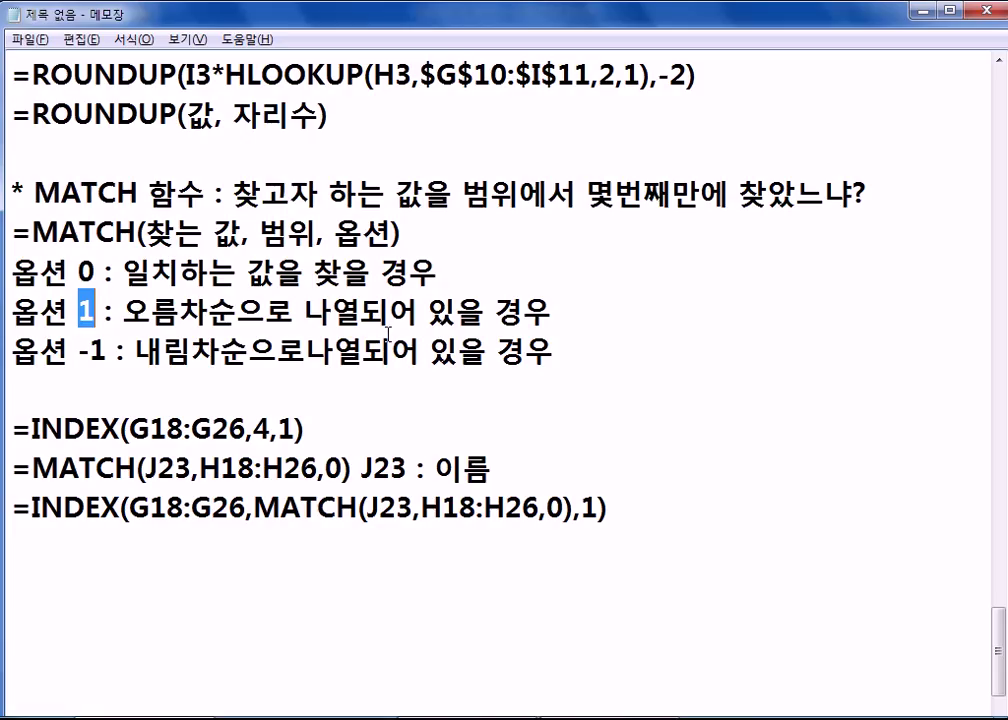
pyautogui.click(331, 355)
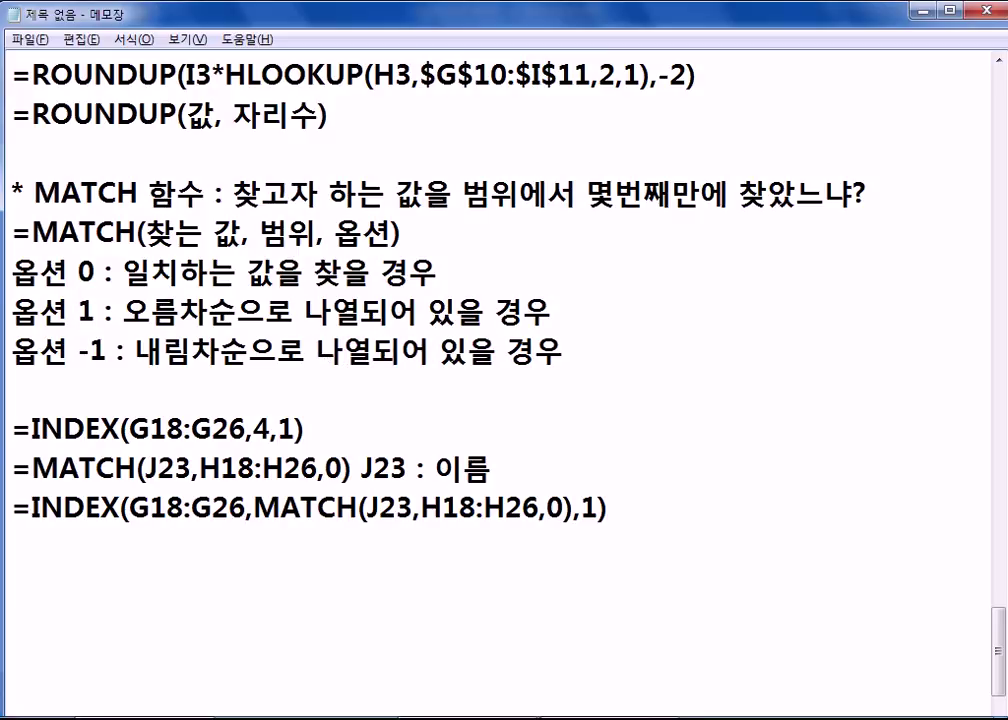
pyautogui.press('Down')
# - Switch back to Excel and undo the two sorts of 표4 by 성적
pyautogui.hotkey('alt', 'Tab')
pyautogui.hotkey('ctrl', 'z')
pyautogui.hotkey('ctrl', 'z')
pyautogui.click(249, 268)
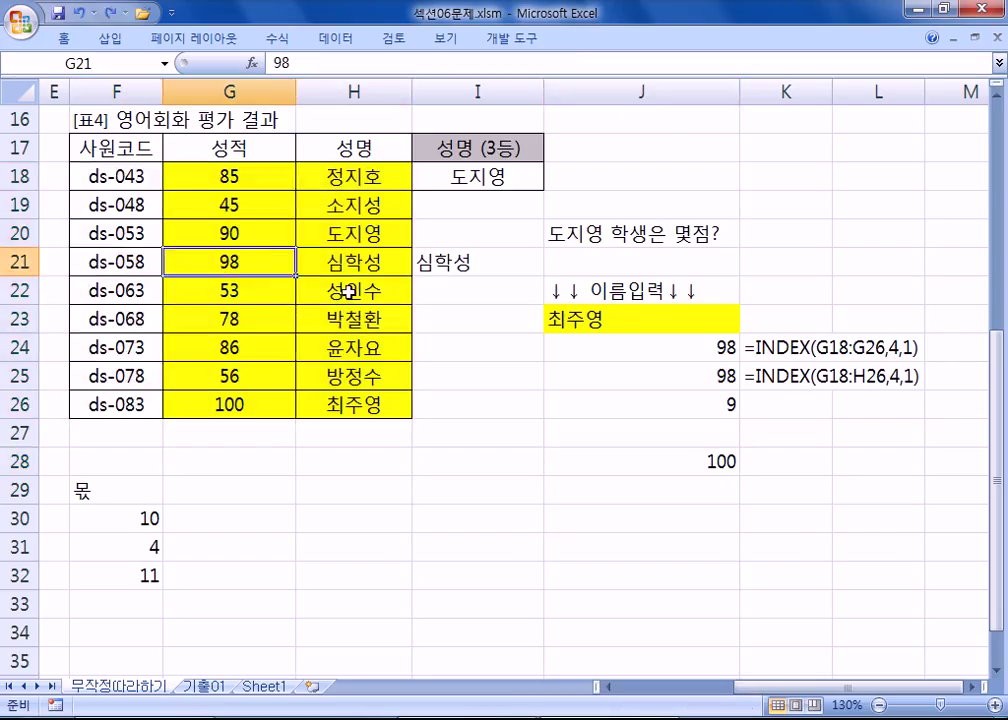
# - Review the 성적 range G18:G26, and in Notepad place the cursor two lines below the nested INDEX formula
pyautogui.moveTo(205, 178); pyautogui.dragTo(243, 404)
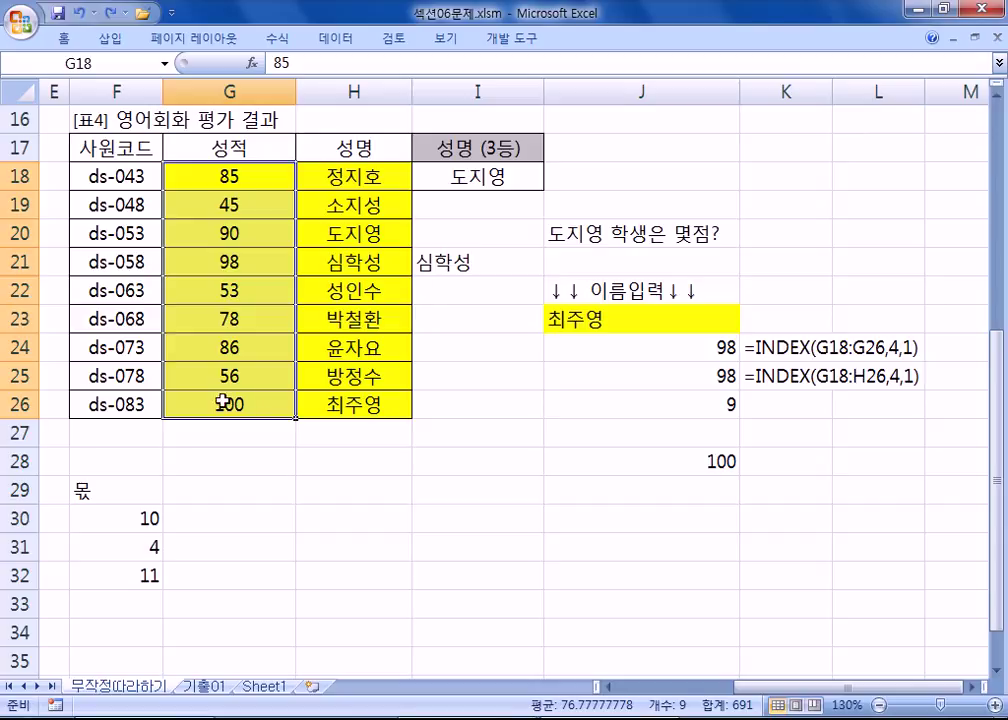
pyautogui.click(243, 512)
pyautogui.hotkey('alt', 'Tab')
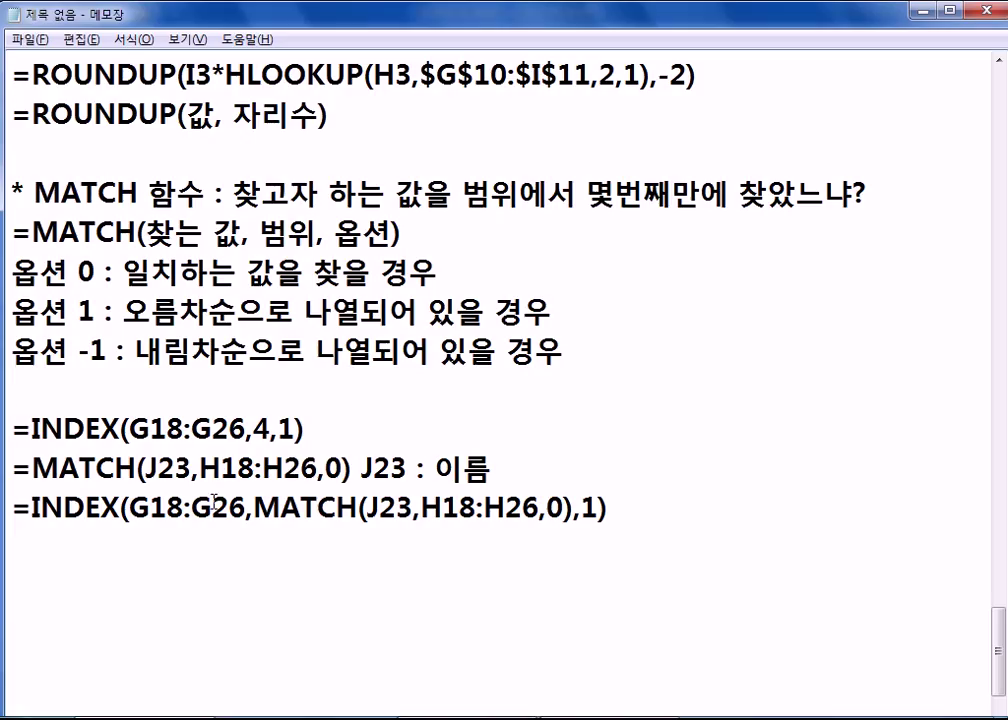
pyautogui.click(130, 565)
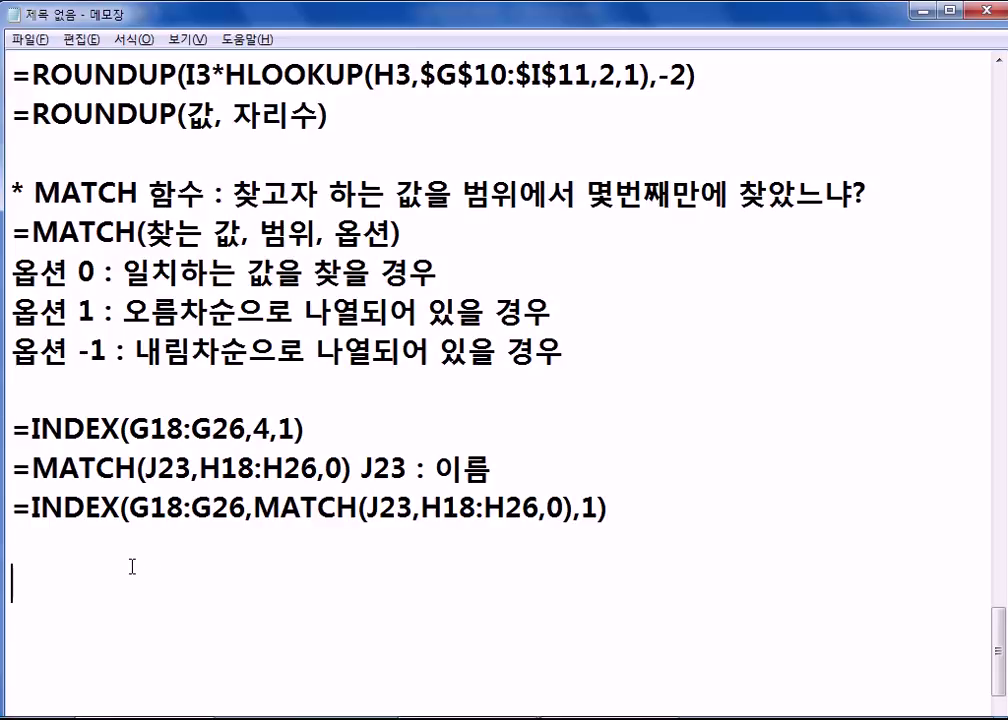